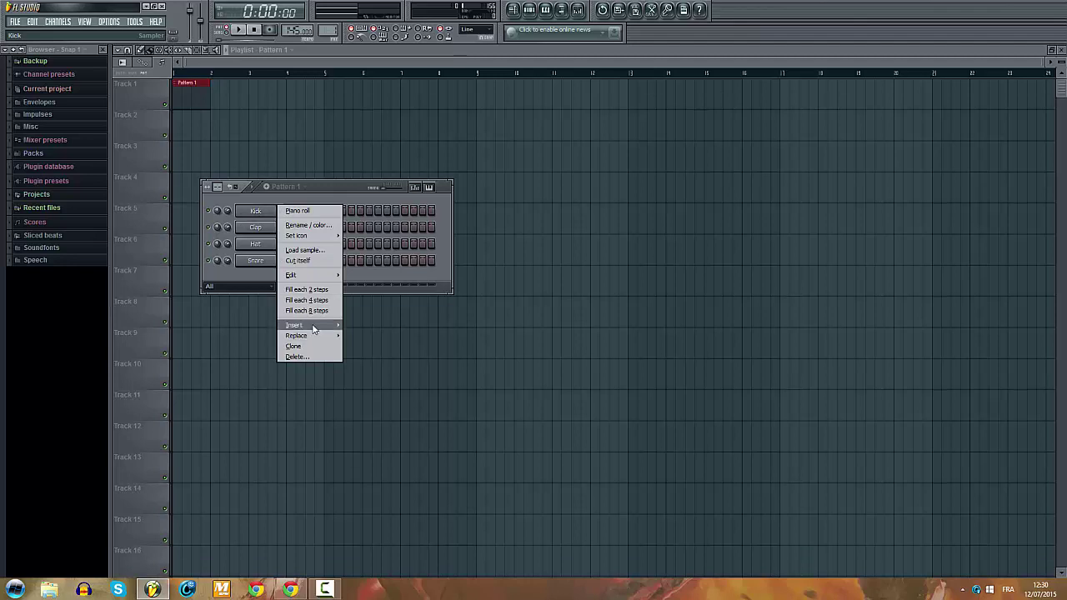
# Step: Insert a Nexus synthesizer channel above the Kick channel and move its plugin window clear of the first playlist pattern
pyautogui.moveTo(313, 325)
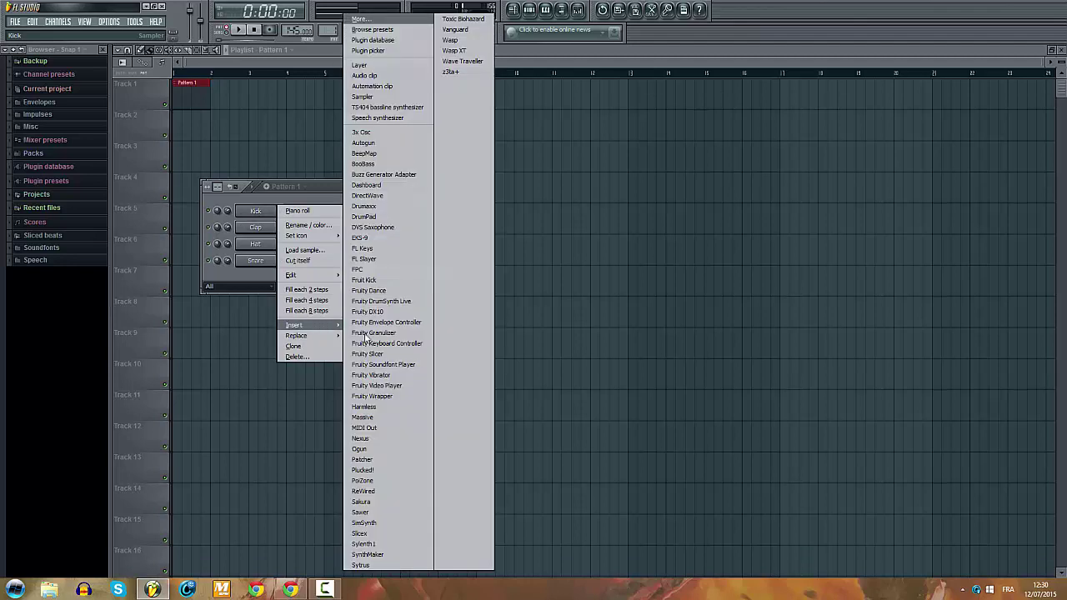
pyautogui.click(388, 438)
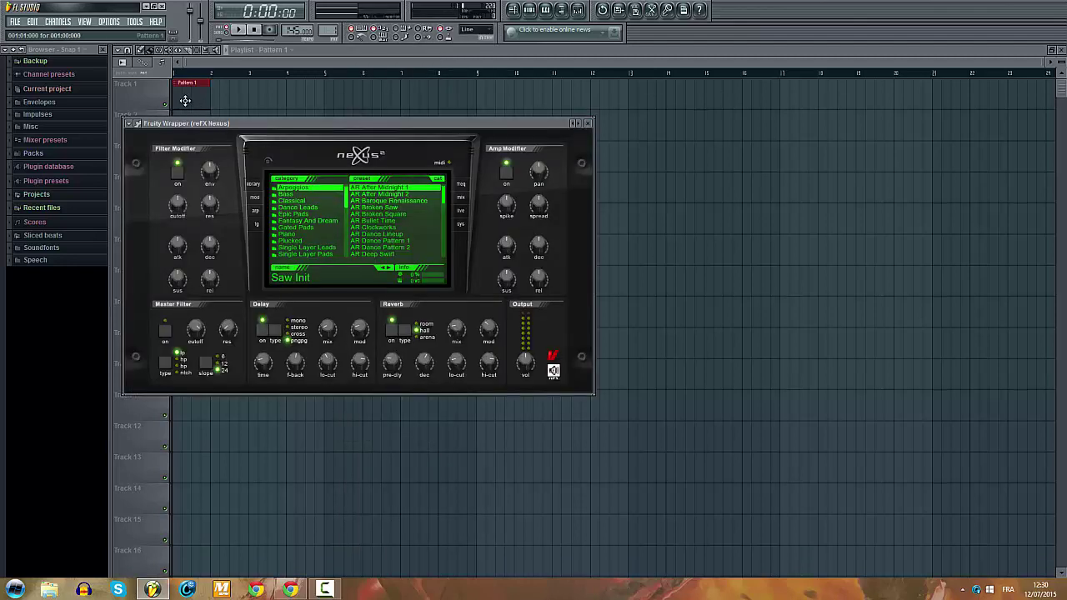
pyautogui.moveTo(254, 129); pyautogui.dragTo(301, 173)
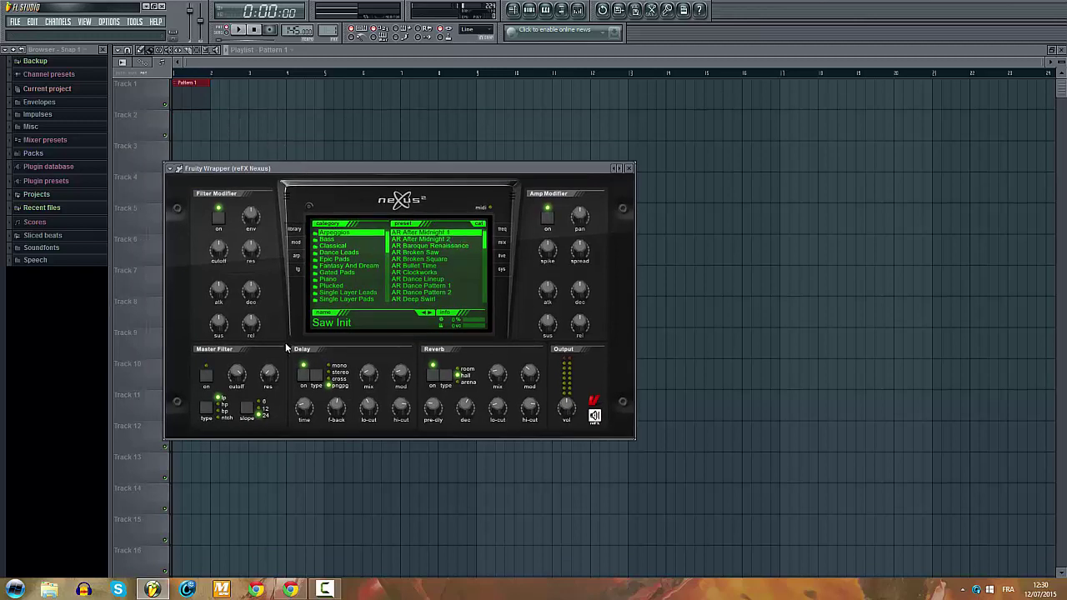
# Step: Audition the grand piano presets in Nexus's Piano category and load the PN Soft and Tiny preset
pyautogui.click(340, 278)
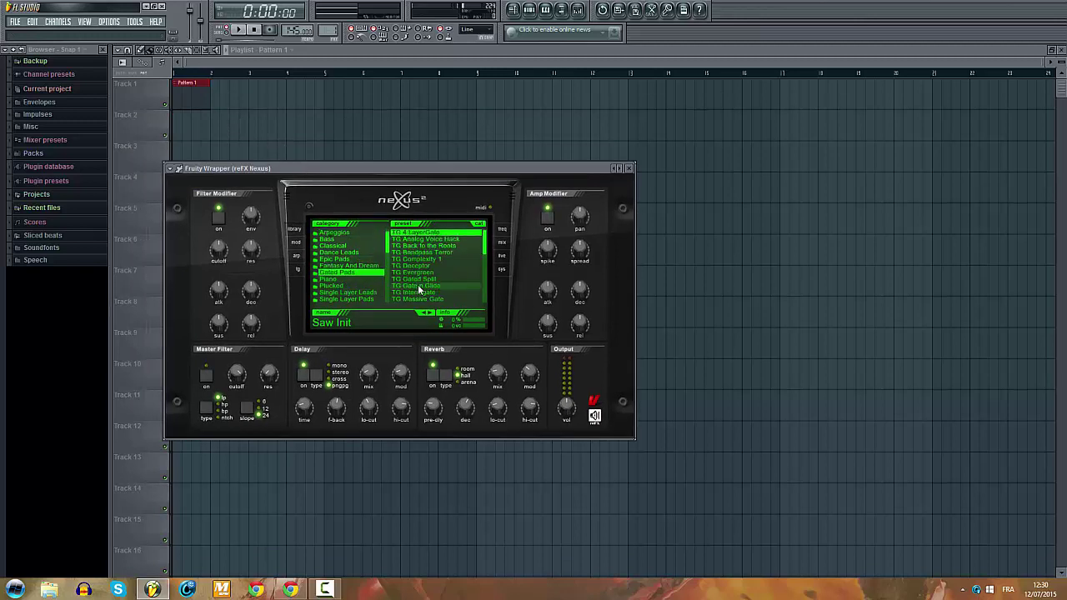
pyautogui.click(350, 285)
pyautogui.click(366, 279)
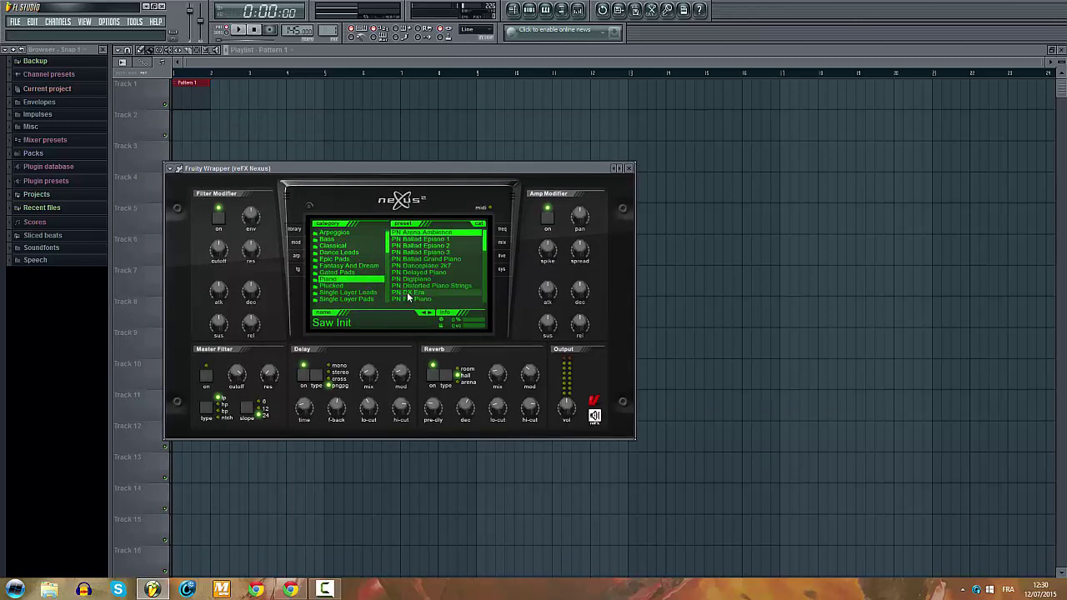
pyautogui.scroll(-3, 407, 292)
pyautogui.click(412, 265)
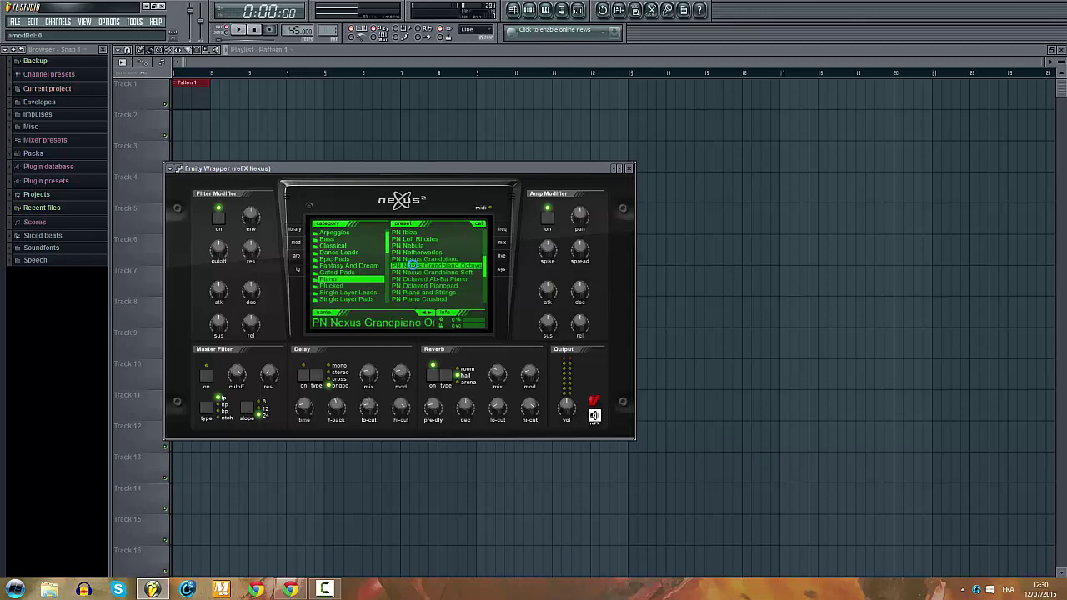
pyautogui.click(415, 258)
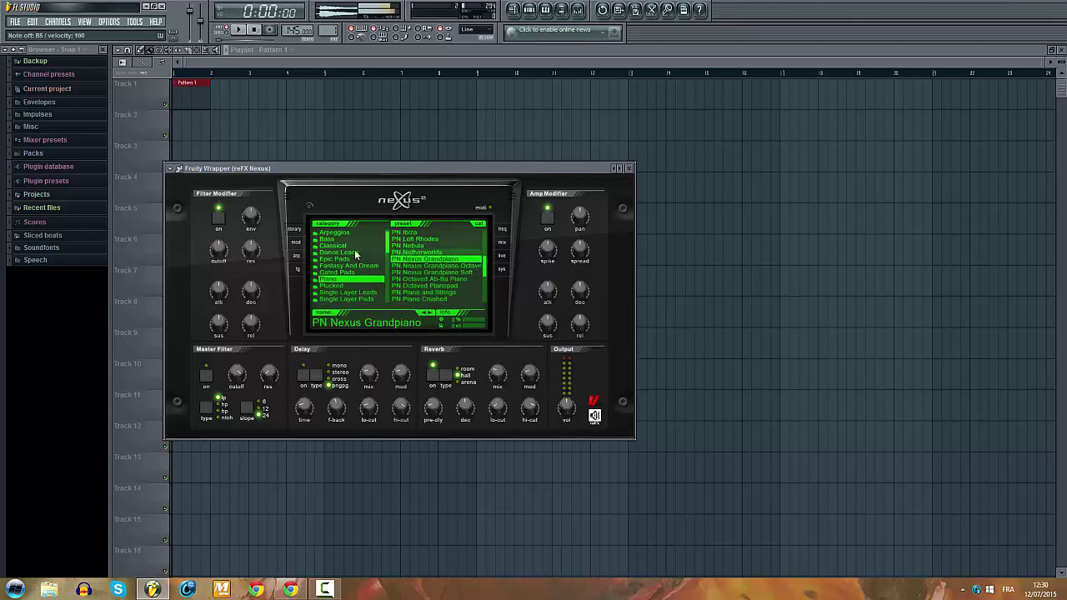
pyautogui.scroll(-3, 405, 280)
pyautogui.click(404, 277)
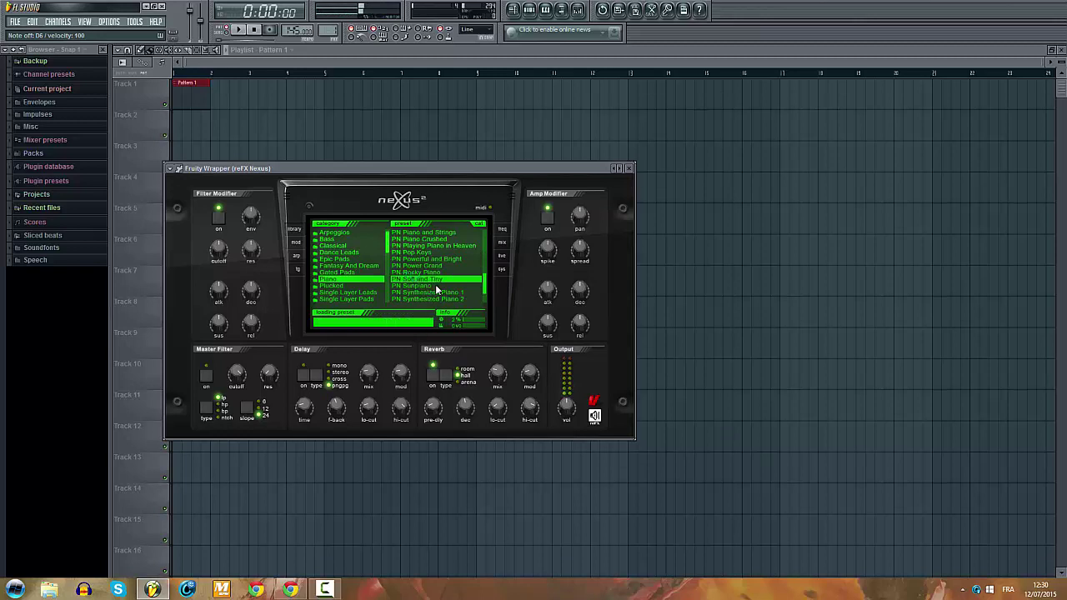
pyautogui.scroll(-3, 435, 285)
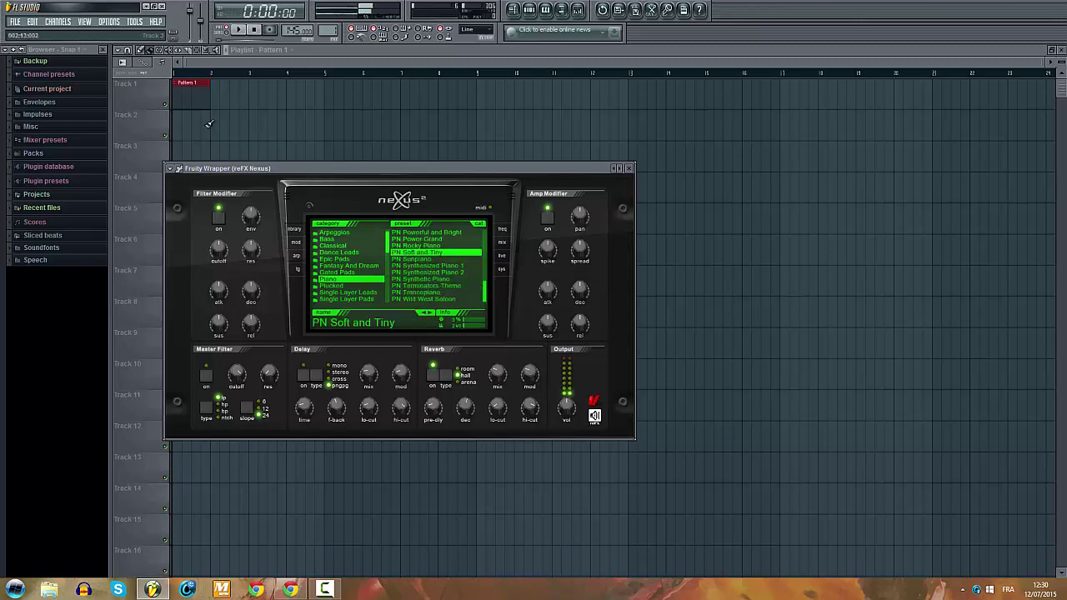
# Step: Open the piano roll of the reFX Nexus channel and draw a B5 note filling bar 1
pyautogui.doubleClick(195, 89)
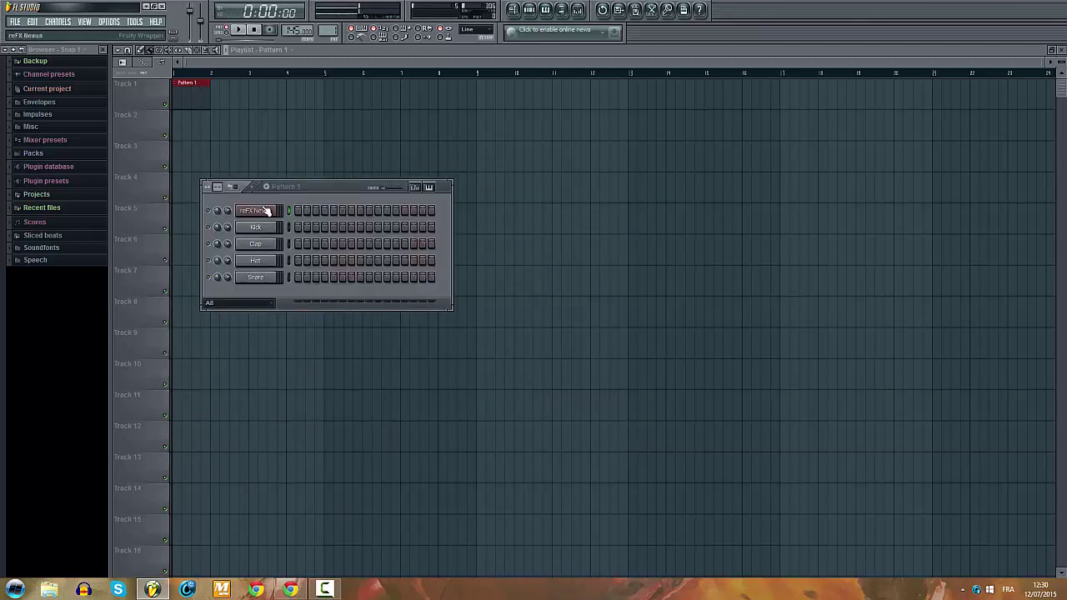
pyautogui.rightClick(268, 211)
pyautogui.click(281, 212)
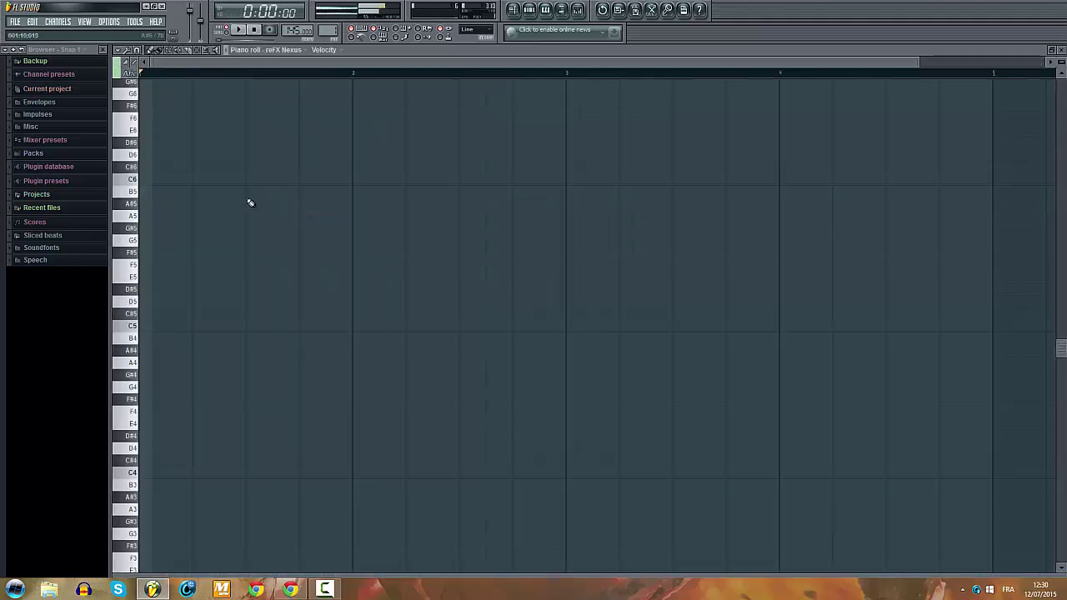
pyautogui.scroll(3, 253, 202)
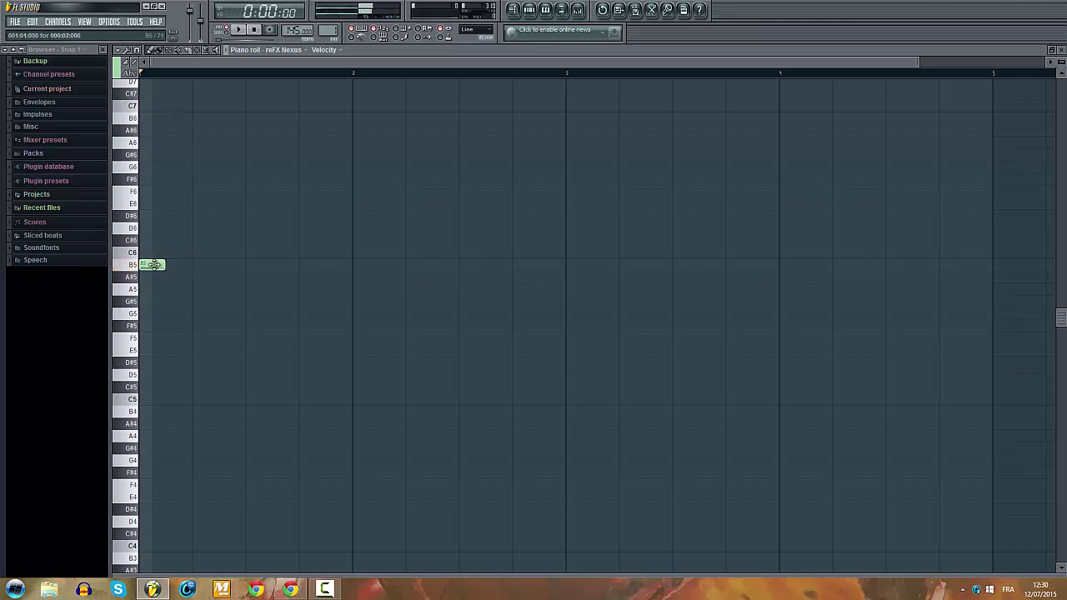
pyautogui.moveTo(161, 265); pyautogui.dragTo(326, 285)
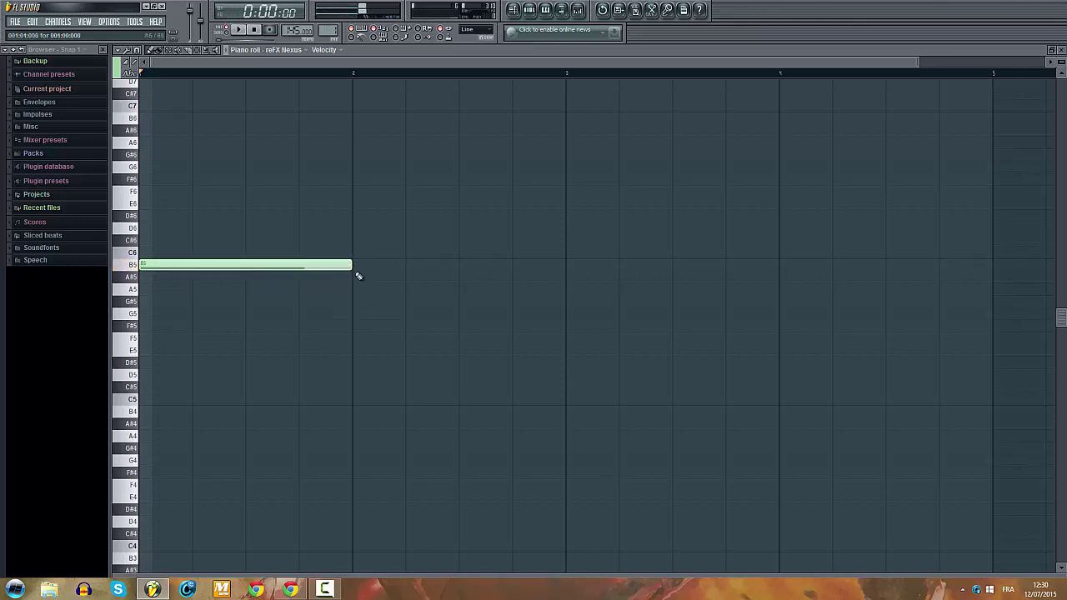
# Step: Add one-bar notes on D6 in bar 2 and G5 in bar 3
pyautogui.click(358, 215)
pyautogui.rightClick(359, 216)
pyautogui.click(359, 229)
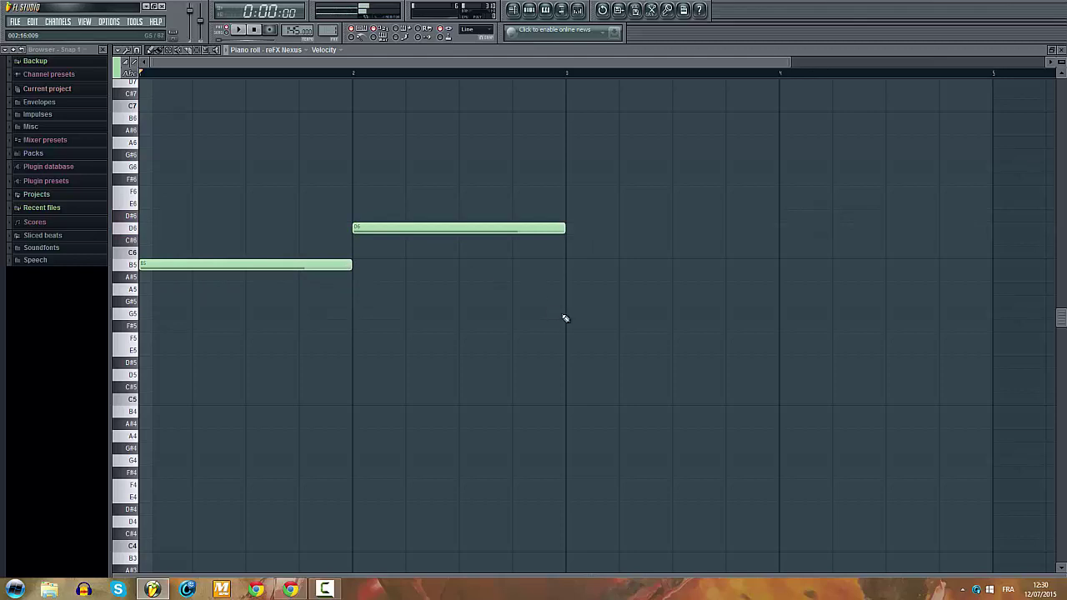
pyautogui.click(568, 314)
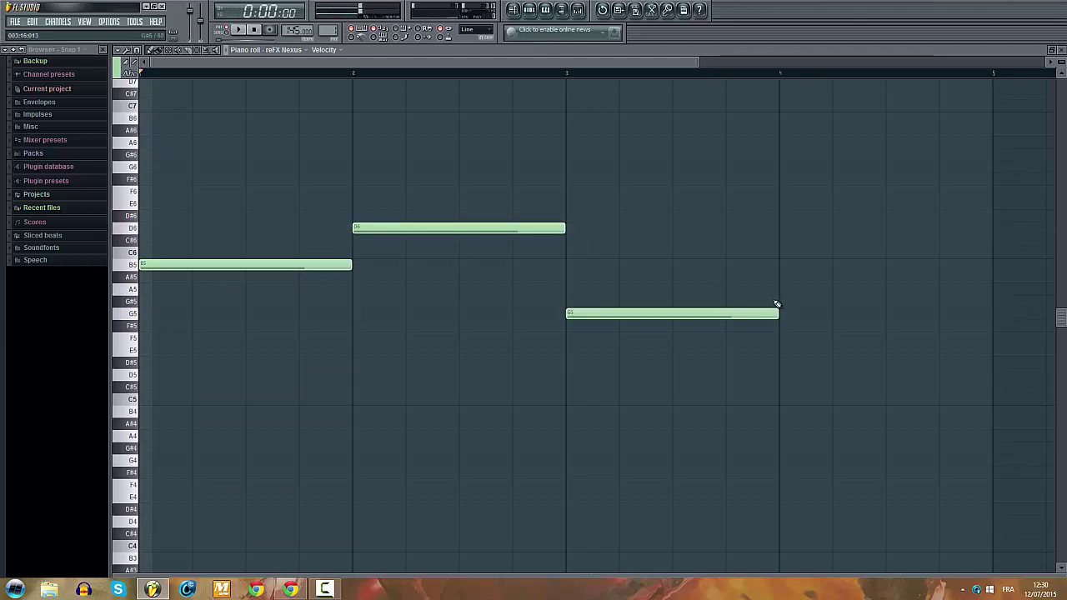
# Step: Play back the notes and add a one-bar A5 note aligned to the start of bar 4
pyautogui.press('space')
pyautogui.scroll(-2, 590, 264)
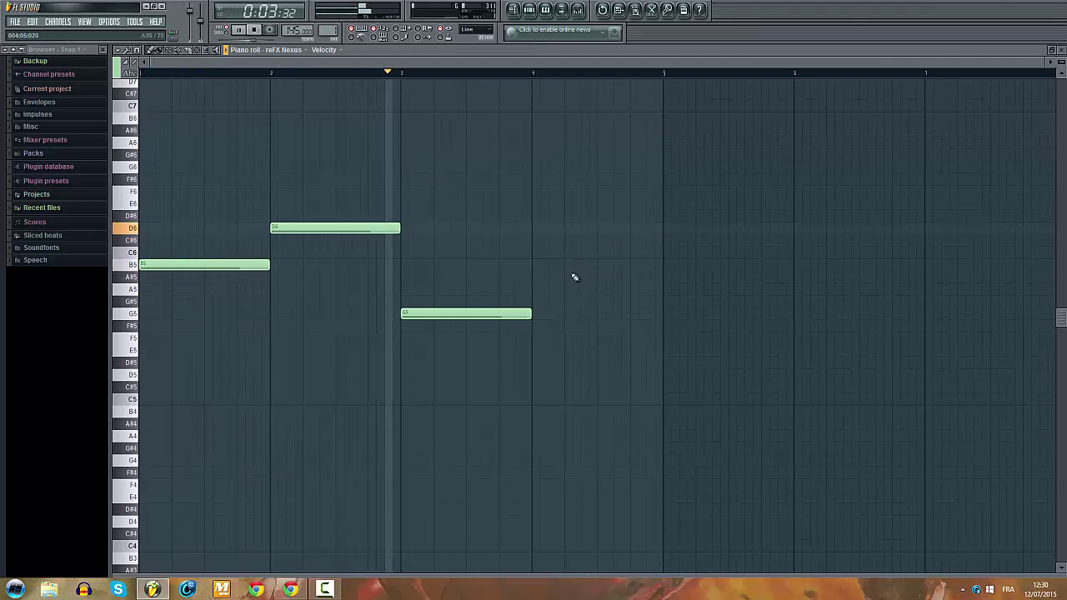
pyautogui.click(543, 290)
pyautogui.press('space')
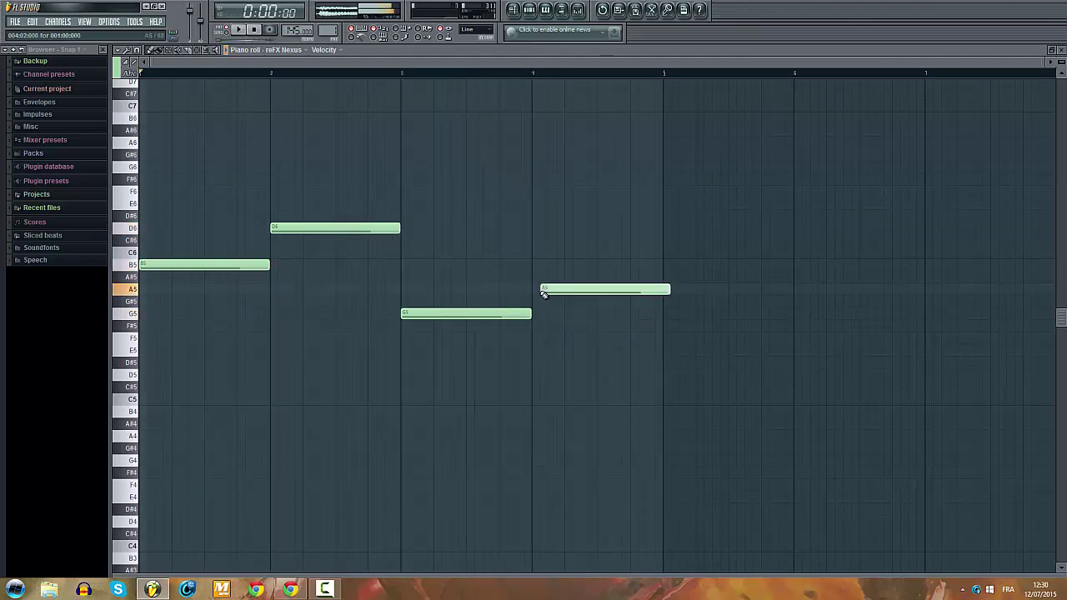
pyautogui.moveTo(535, 290); pyautogui.dragTo(534, 291)
# Step: Copy the four notes one octave lower and again five semitones lower, starting from B4 and F#5, and play them back
pyautogui.moveTo(712, 198); pyautogui.dragTo(181, 394)
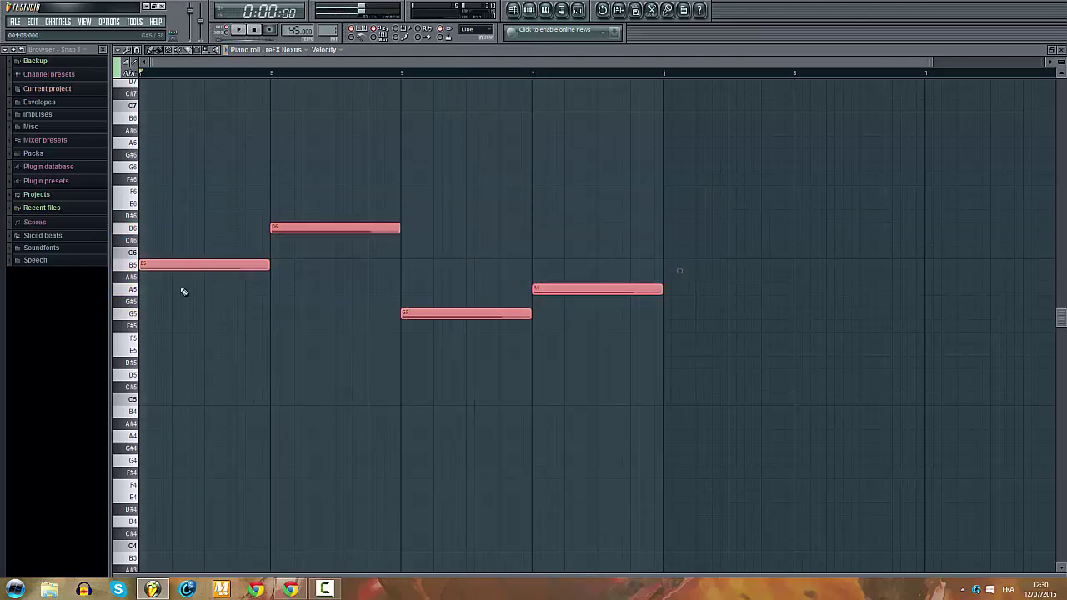
pyautogui.moveTo(178, 266); pyautogui.dragTo(164, 328)
pyautogui.press('space')
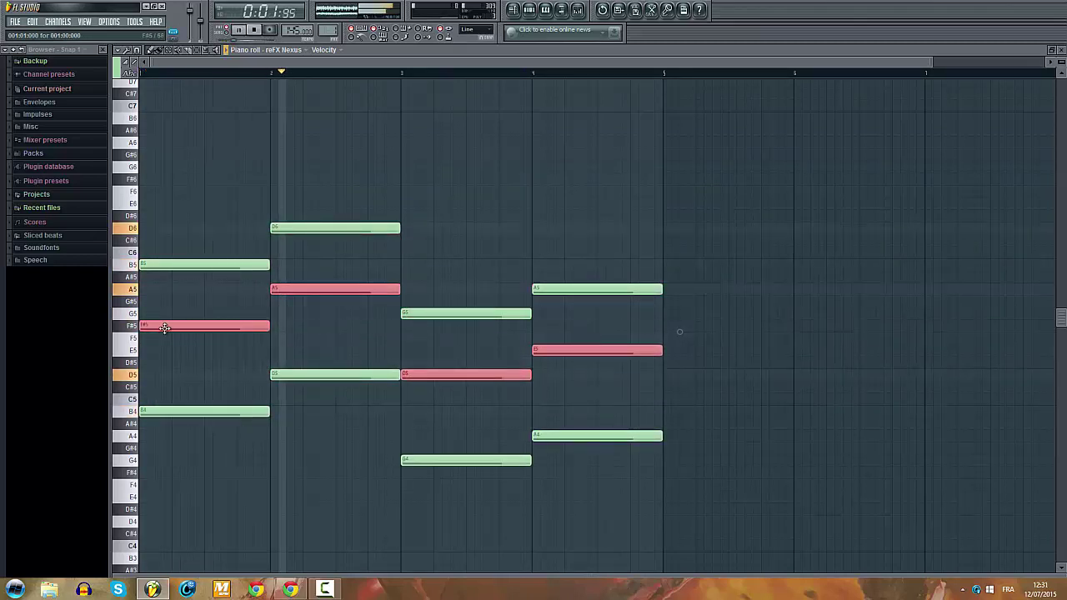
# Step: Copy the row starting at F#5 four semitones lower to begin on D5, play it back and deselect the notes
pyautogui.press('space')
pyautogui.moveTo(164, 328); pyautogui.dragTo(158, 378)
pyautogui.press('space')
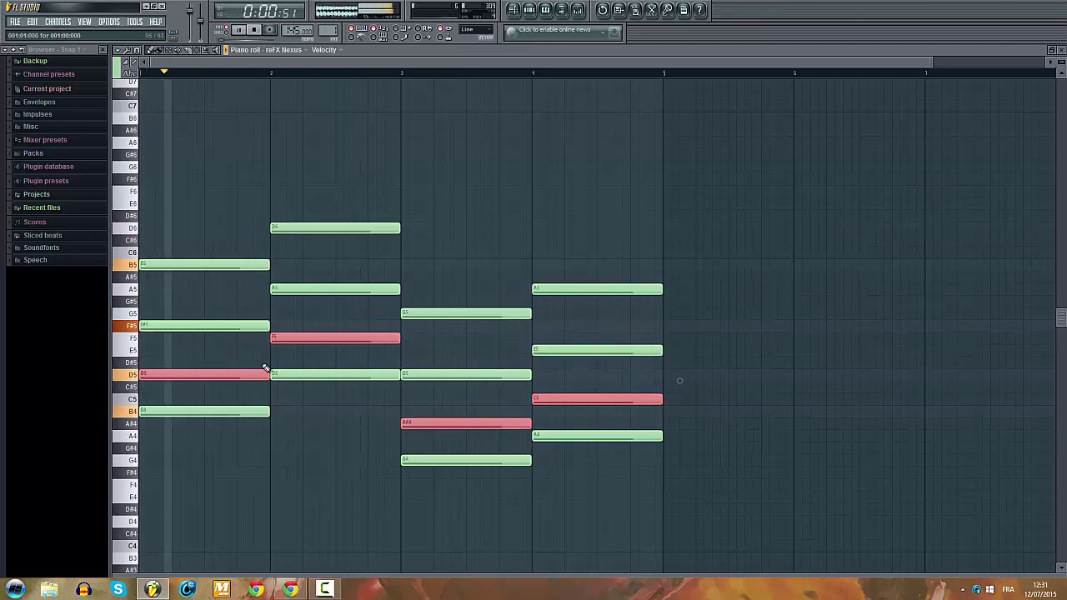
pyautogui.hotkey('ctrl', 'd')
# Step: Raise three chord notes by one semitone: F5 to F#5 in bar 2, A#4 to B4 in bar 3, C5 to C#5 in bar 4
pyautogui.moveTo(291, 339); pyautogui.dragTo(288, 325)
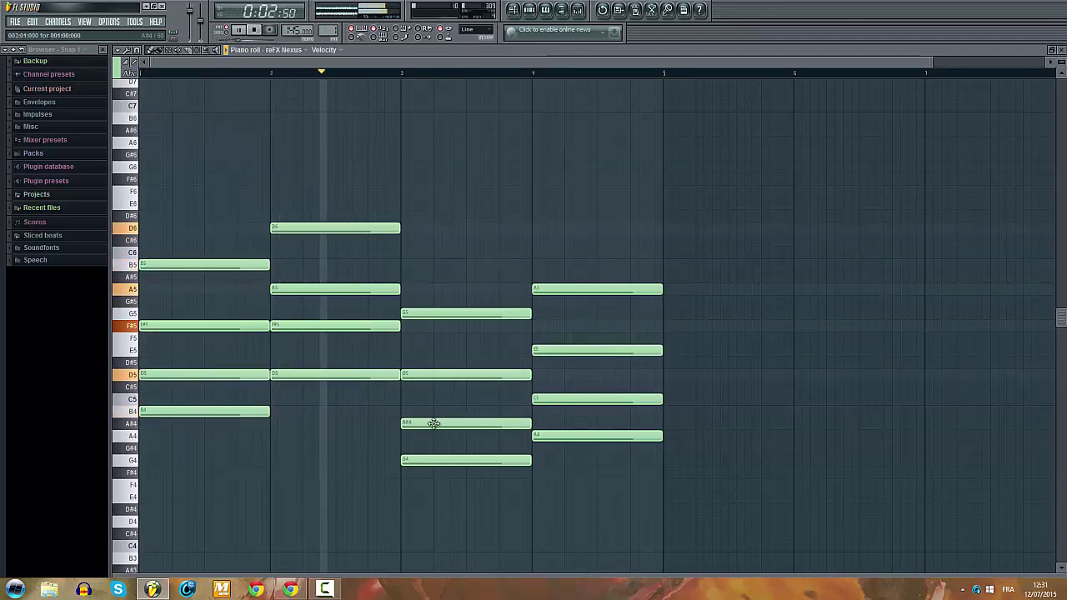
pyautogui.moveTo(431, 422); pyautogui.dragTo(431, 407)
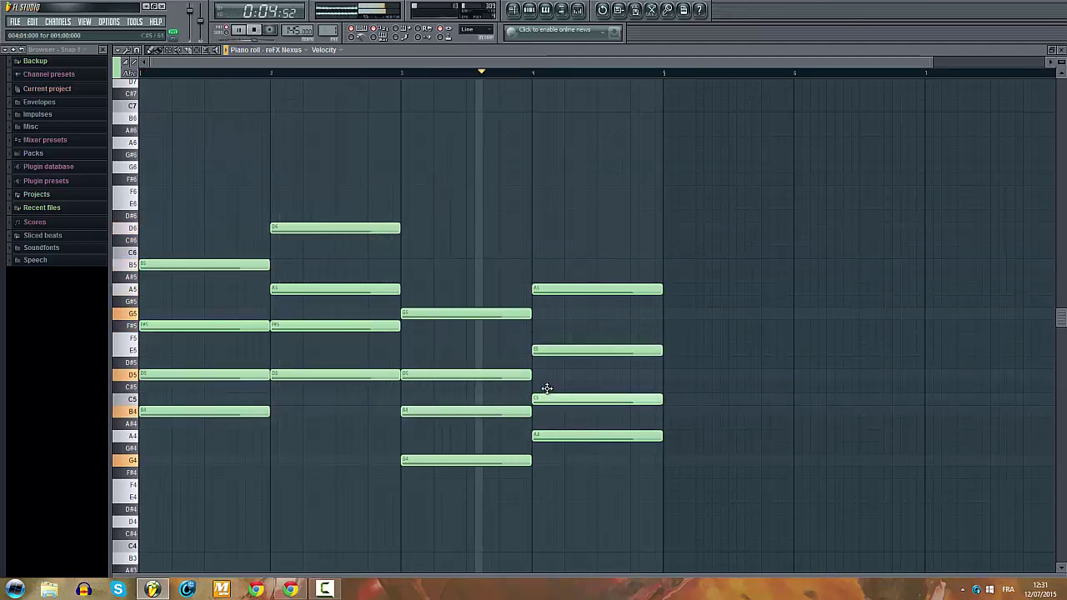
pyautogui.moveTo(544, 398); pyautogui.dragTo(544, 384)
# Step: Duplicate the whole four-bar chord progression into bars 5 to 8 and deselect the notes
pyautogui.moveTo(722, 222); pyautogui.dragTo(105, 546)
pyautogui.hotkey('ctrl', 'b')
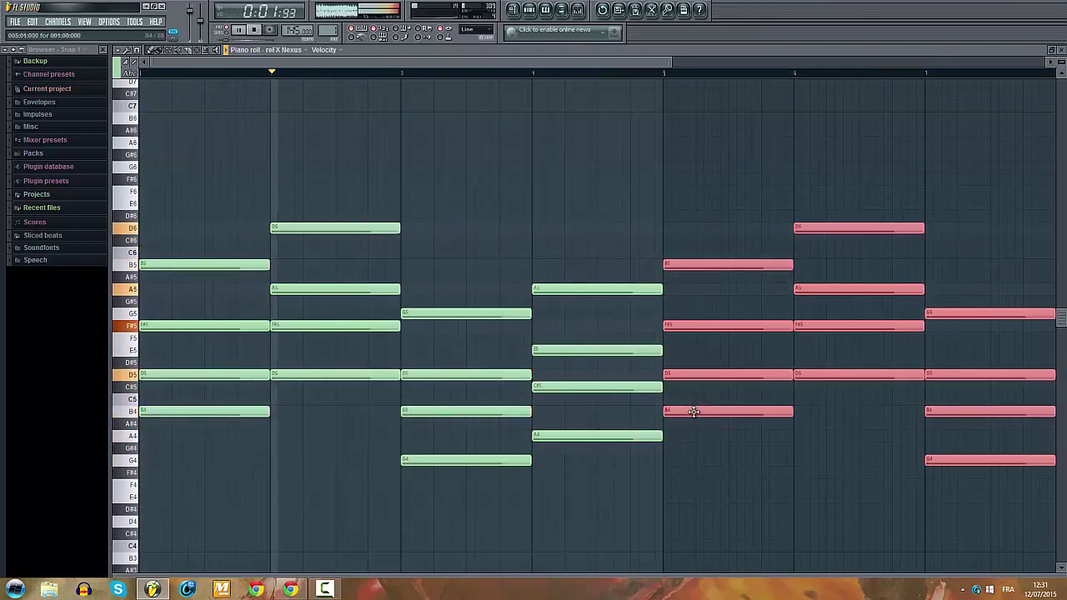
pyautogui.scroll(-1, 658, 367)
pyautogui.keyDown('ctrl'); pyautogui.click(422, 134); pyautogui.keyUp('ctrl')
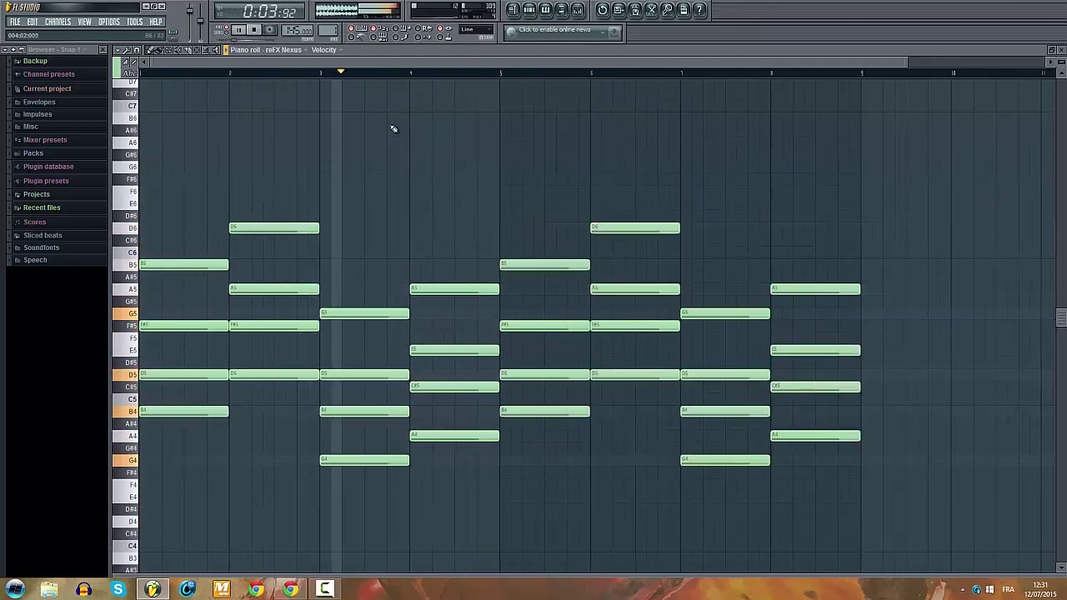
# Step: Stop playback and draw a one-beat B6 melody note on beat 3 of bar 1
pyautogui.scroll(2, 269, 104)
pyautogui.moveTo(198, 66); pyautogui.dragTo(110, 73)
pyautogui.scroll(1, 249, 172)
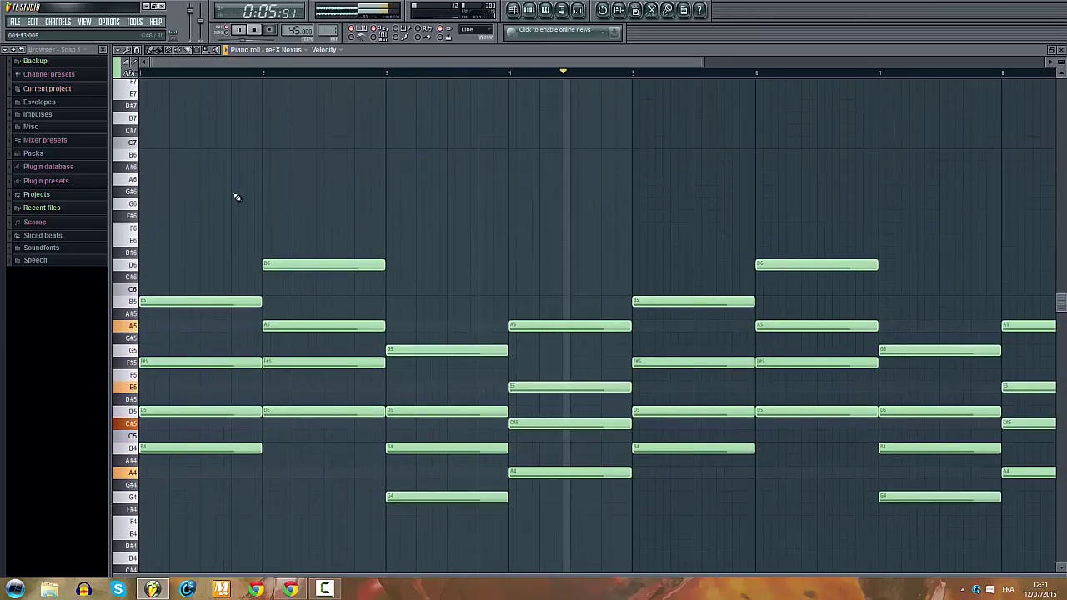
pyautogui.press('space')
pyautogui.click(212, 142)
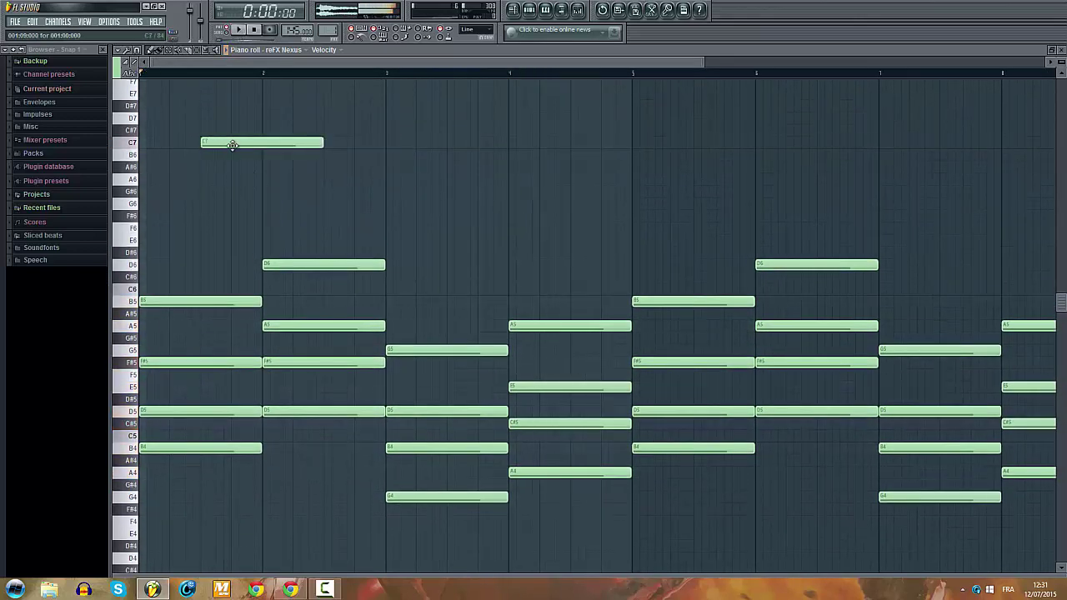
pyautogui.moveTo(321, 145); pyautogui.dragTo(217, 166)
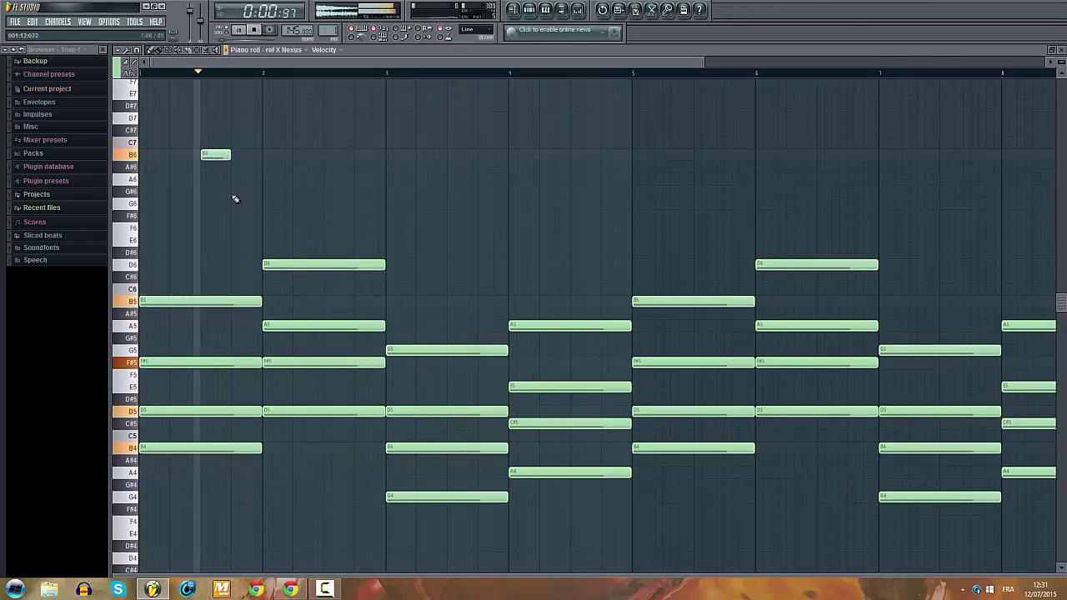
# Step: Add a one-beat A6 melody note on beat 4 of bar 1 and play back the melody
pyautogui.click(239, 192)
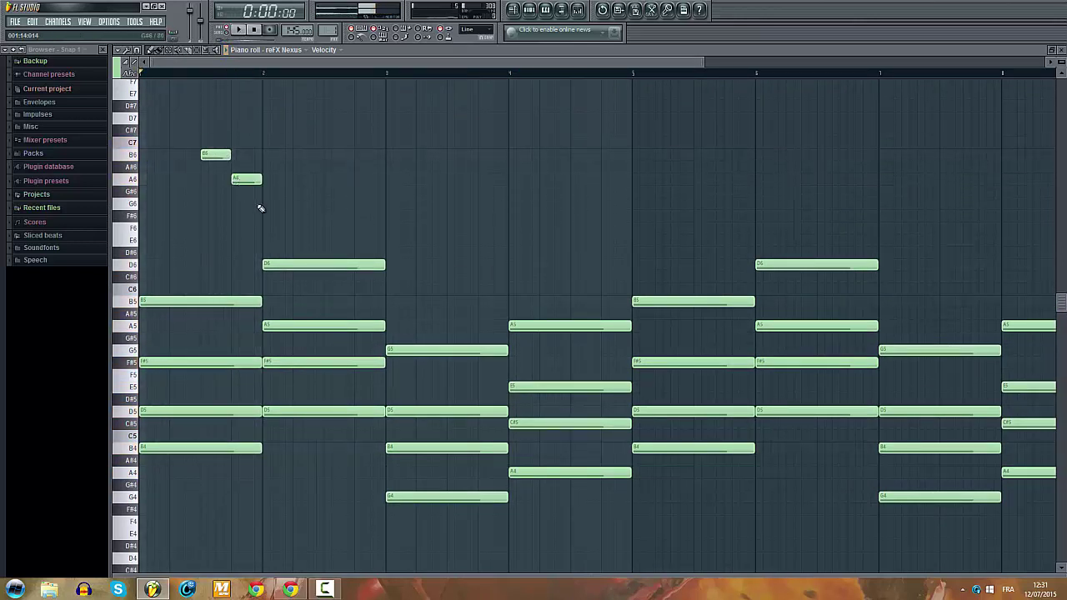
pyautogui.press('space')
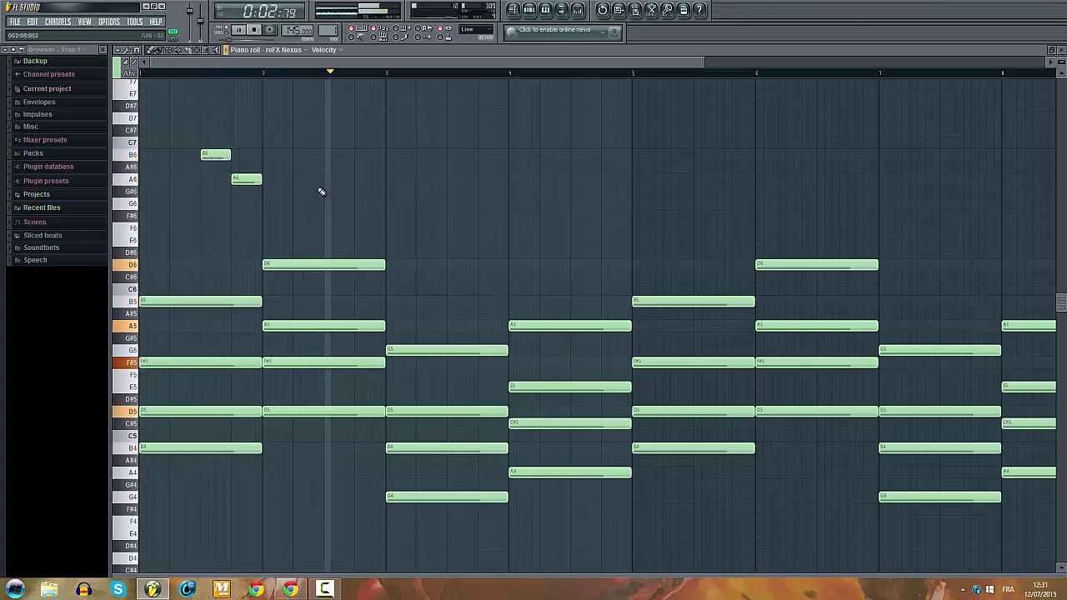
pyautogui.press('space')
# Step: Add a three-beat F#6 melody note at the start of bar 2 and a one-beat A6 note on its last beat
pyautogui.moveTo(273, 213); pyautogui.dragTo(353, 218)
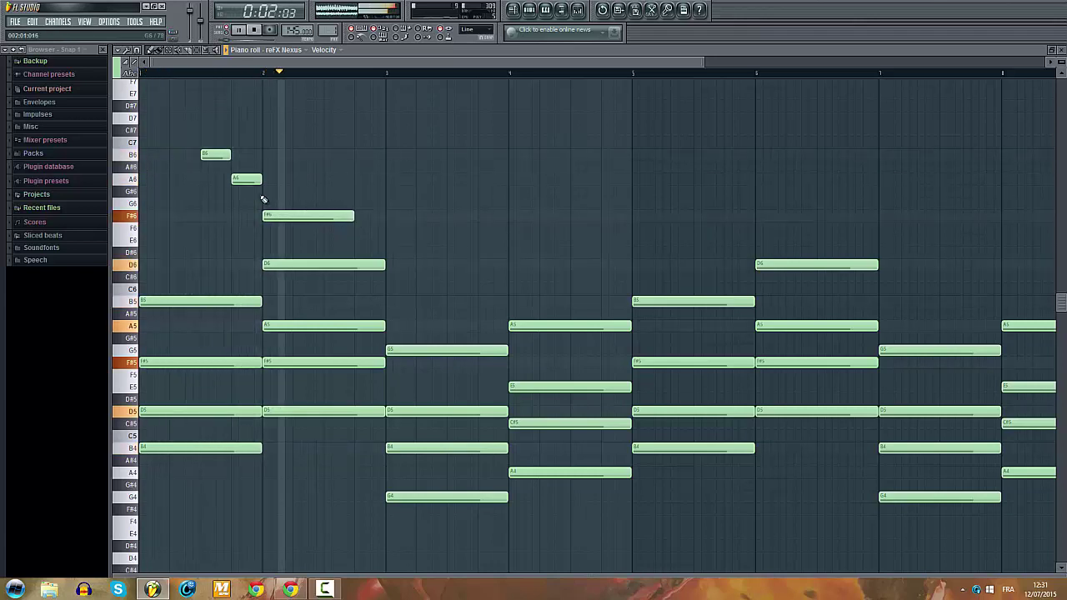
pyautogui.click(363, 180)
pyautogui.press('space')
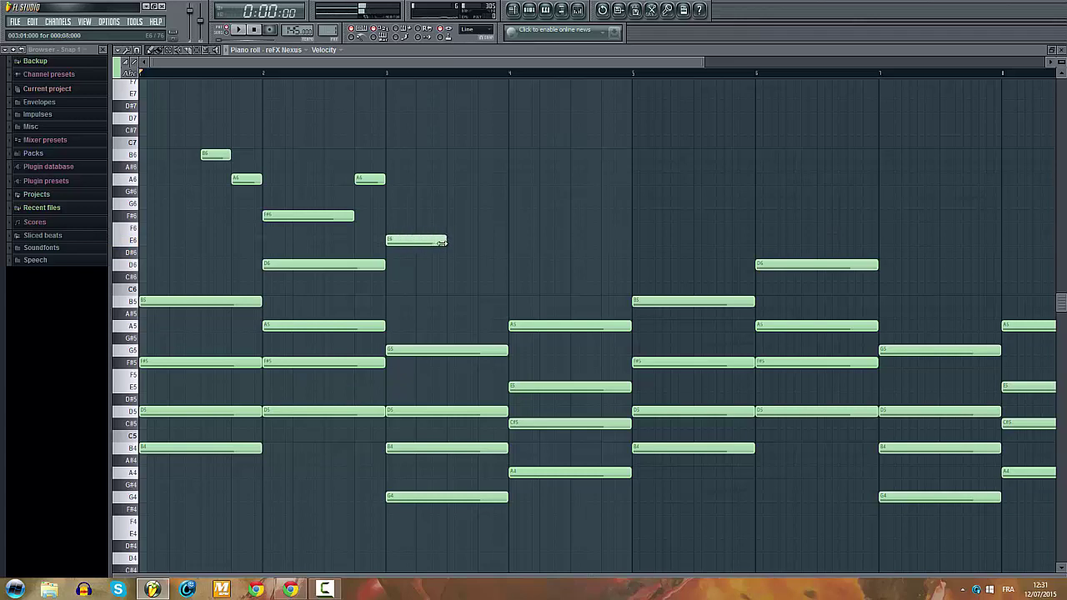
# Step: Extend the E6 melody note at the start of bar 3 to three beats and play back the melody
pyautogui.press('space')
pyautogui.moveTo(442, 242); pyautogui.dragTo(476, 242)
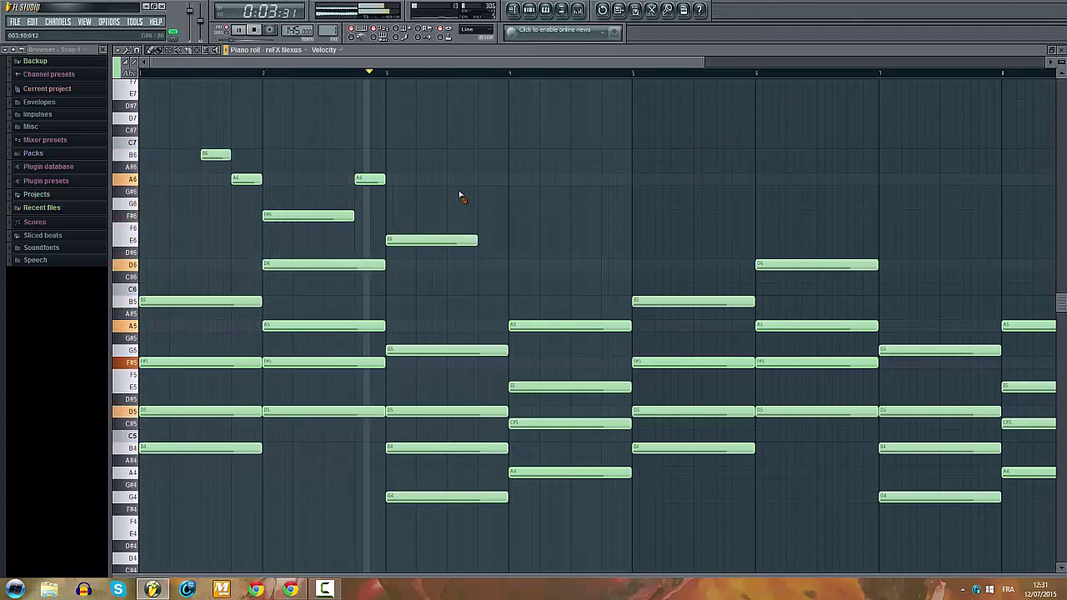
pyautogui.press('space')
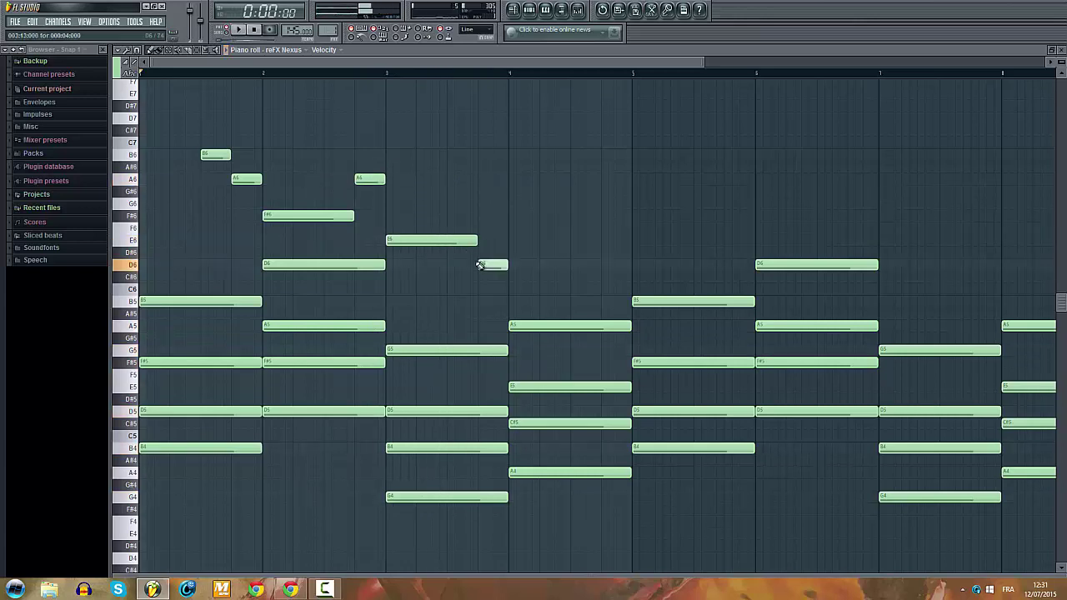
# Step: Restore the one-beat D6 note at the end of bar 3, draw a two-beat F#6 note opening bar 4, and play it back
pyautogui.click(526, 240)
pyautogui.moveTo(527, 240); pyautogui.dragTo(504, 228)
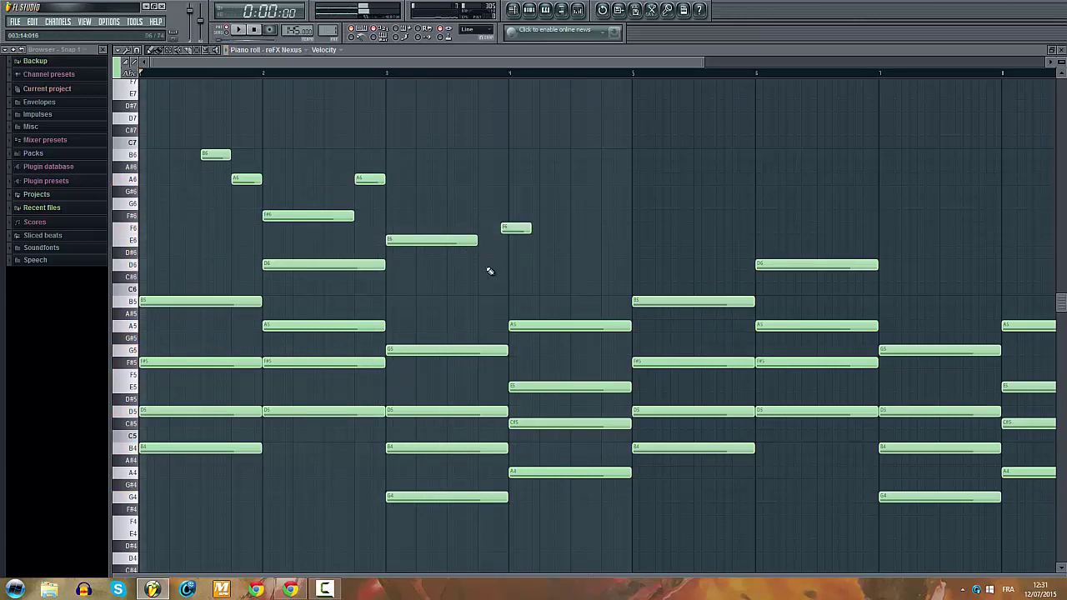
pyautogui.click(490, 267)
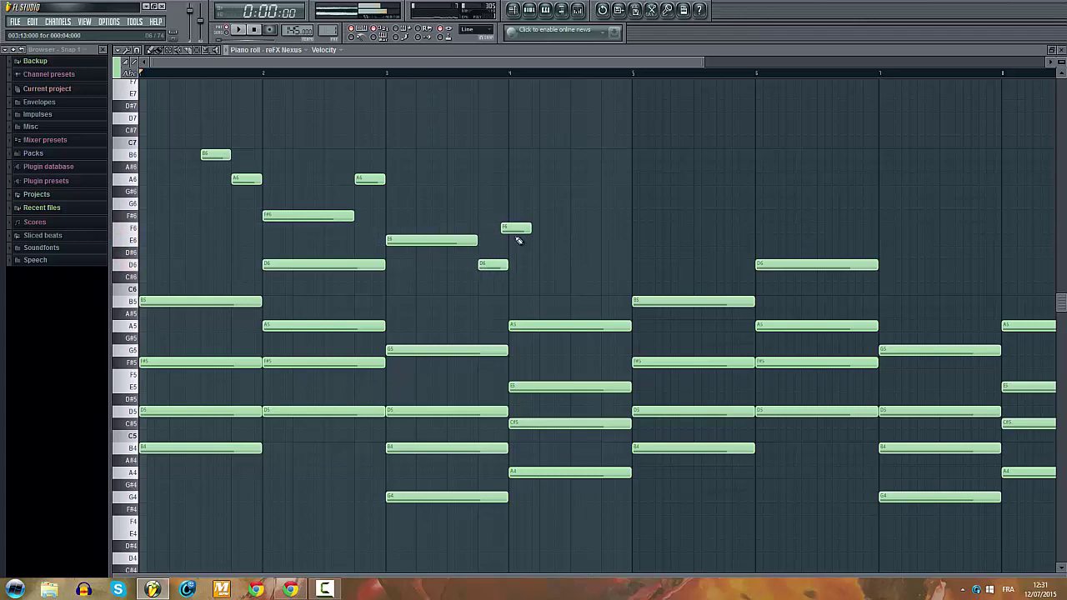
pyautogui.moveTo(517, 230); pyautogui.dragTo(575, 233)
pyautogui.press('space')
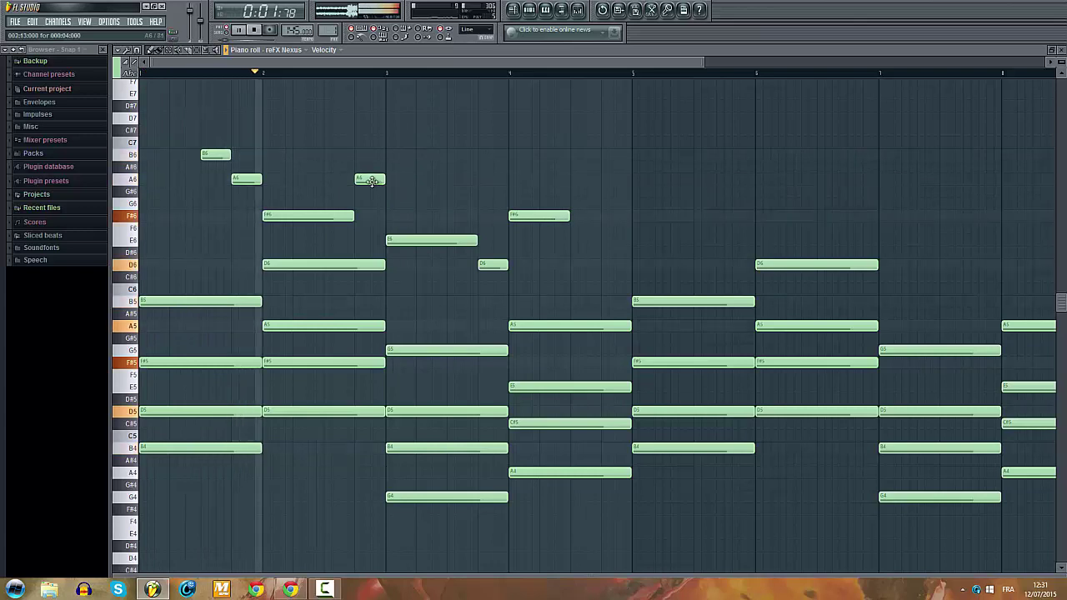
# Step: Stop playback, lower the bar 4 melody note to E6, and audition the melody again
pyautogui.scroll(-1, 522, 173)
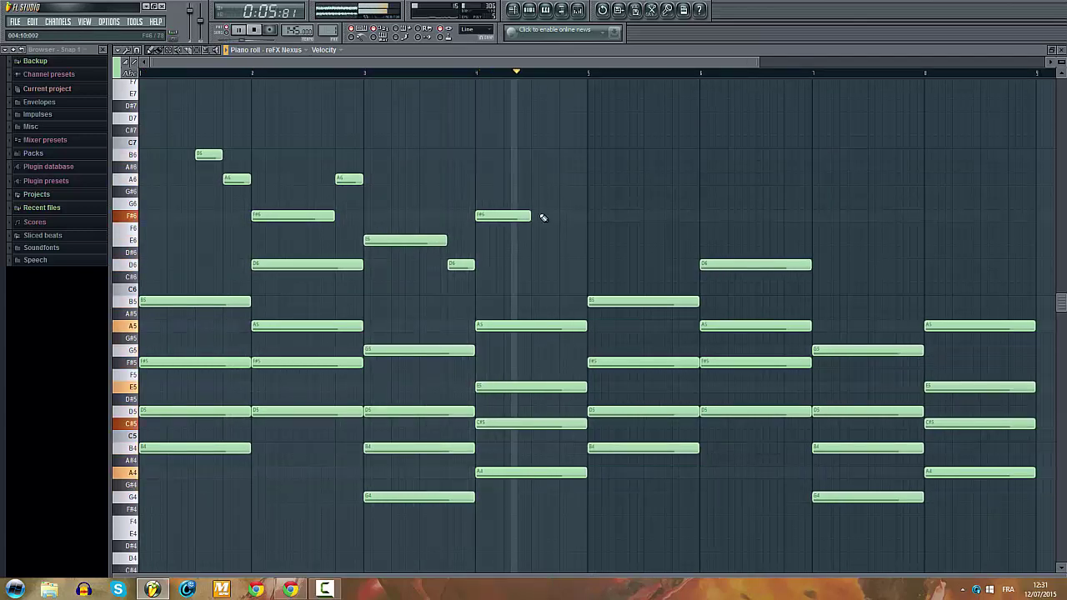
pyautogui.press('space')
pyautogui.moveTo(505, 217); pyautogui.dragTo(505, 239)
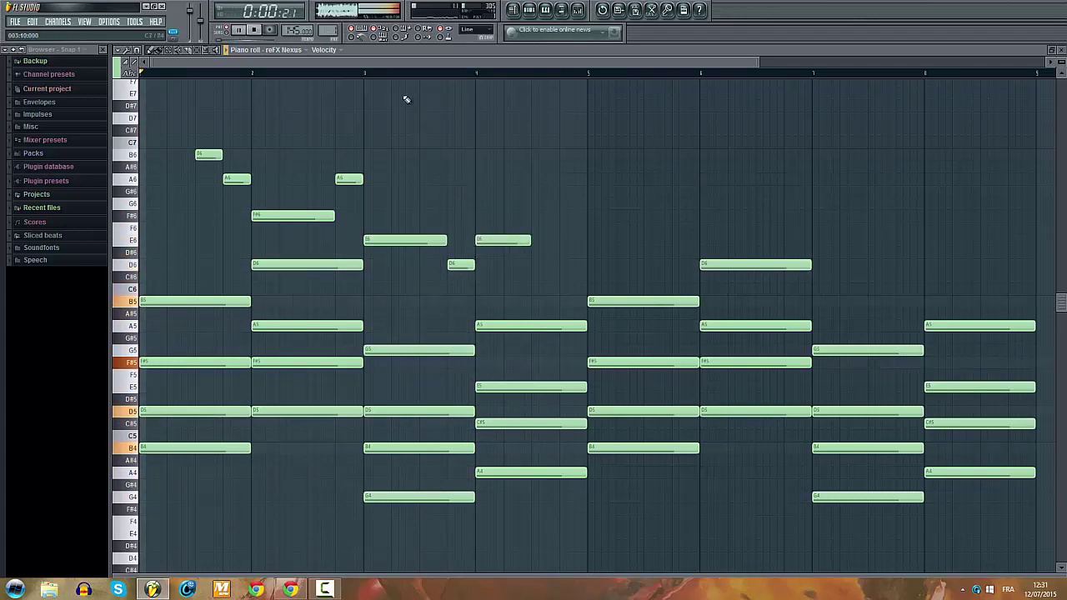
pyautogui.press('space')
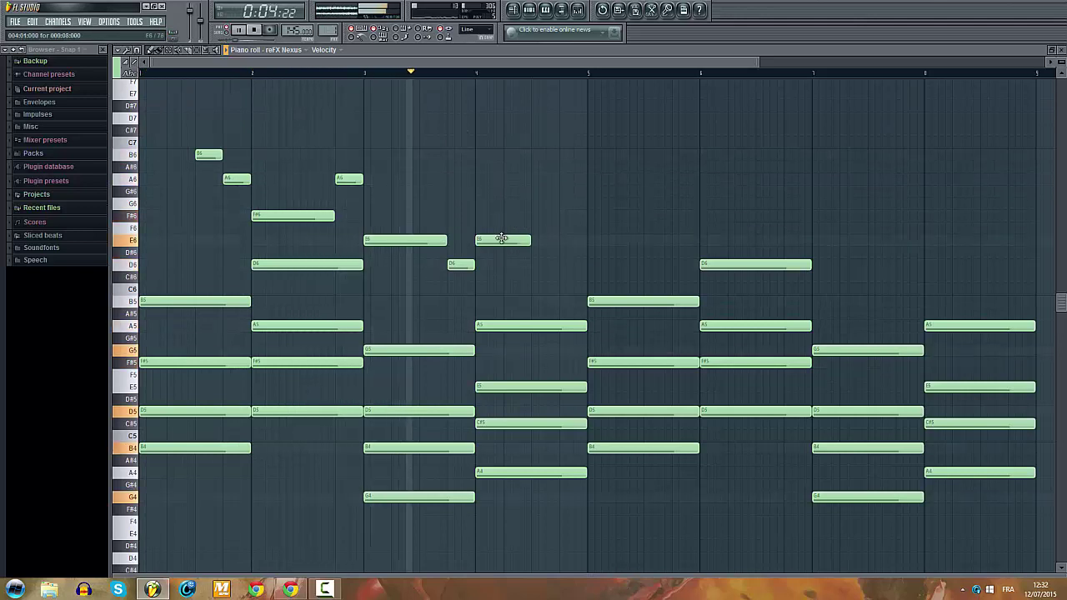
pyautogui.press('space')
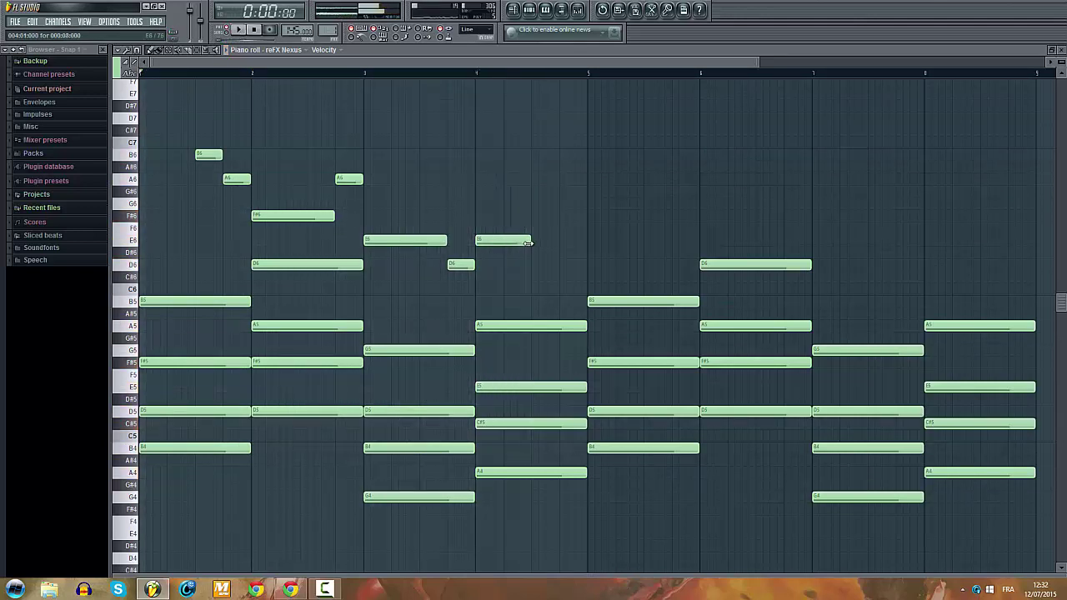
# Step: Add a two-beat A6 note on beat 3 of bar 4 and a two-beat F#6 note at the start of bar 5, auditioning the melody
pyautogui.click(535, 179)
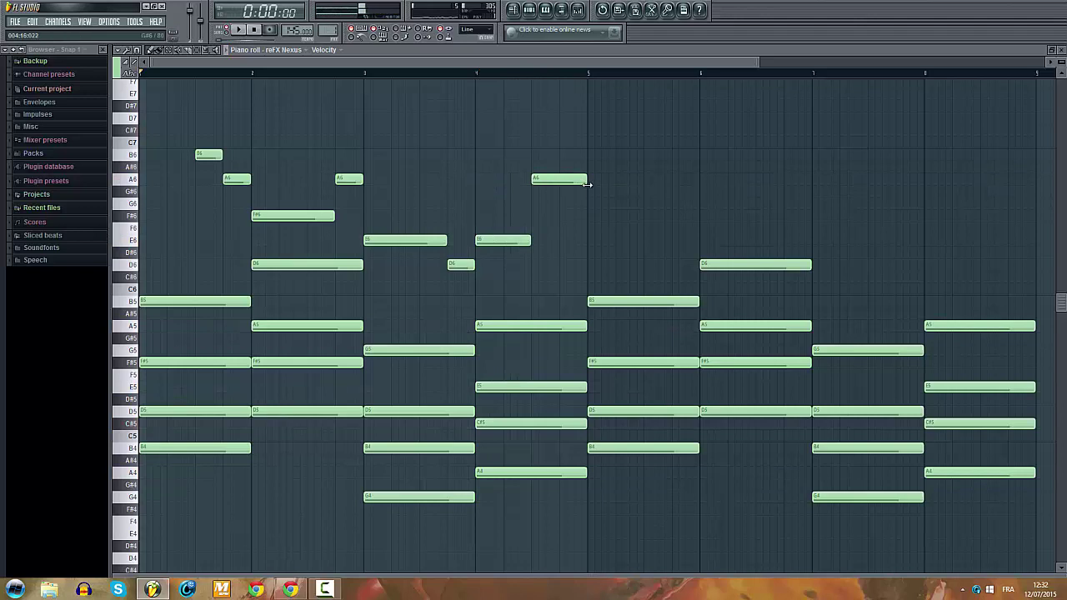
pyautogui.click(592, 216)
pyautogui.press('space')
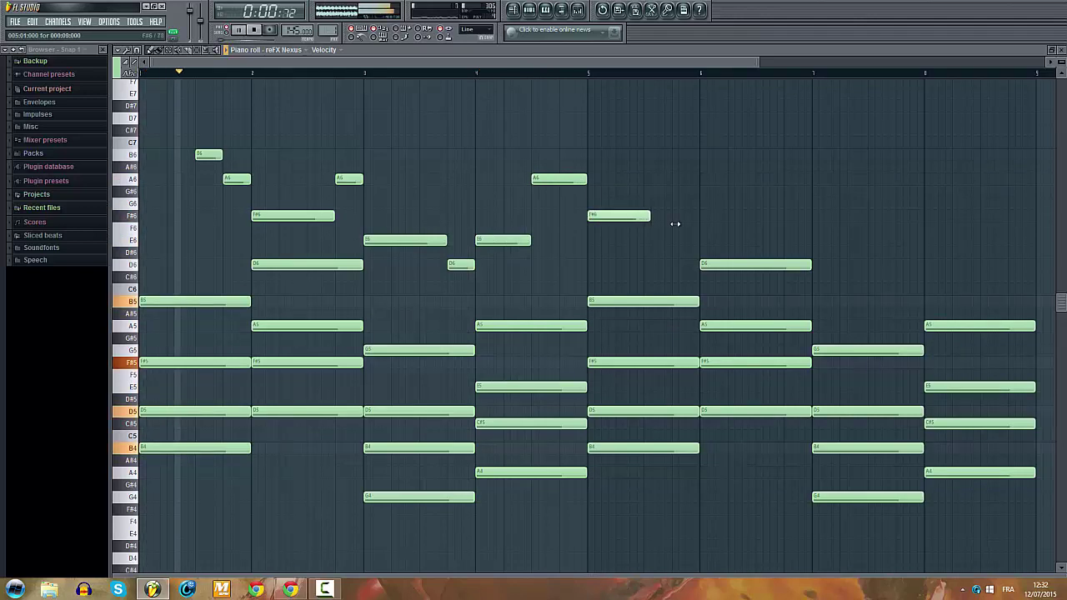
pyautogui.moveTo(643, 217)
pyautogui.mouseDown()
pyautogui.moveTo(698, 227)
pyautogui.moveTo(642, 226)
pyautogui.mouseUp()
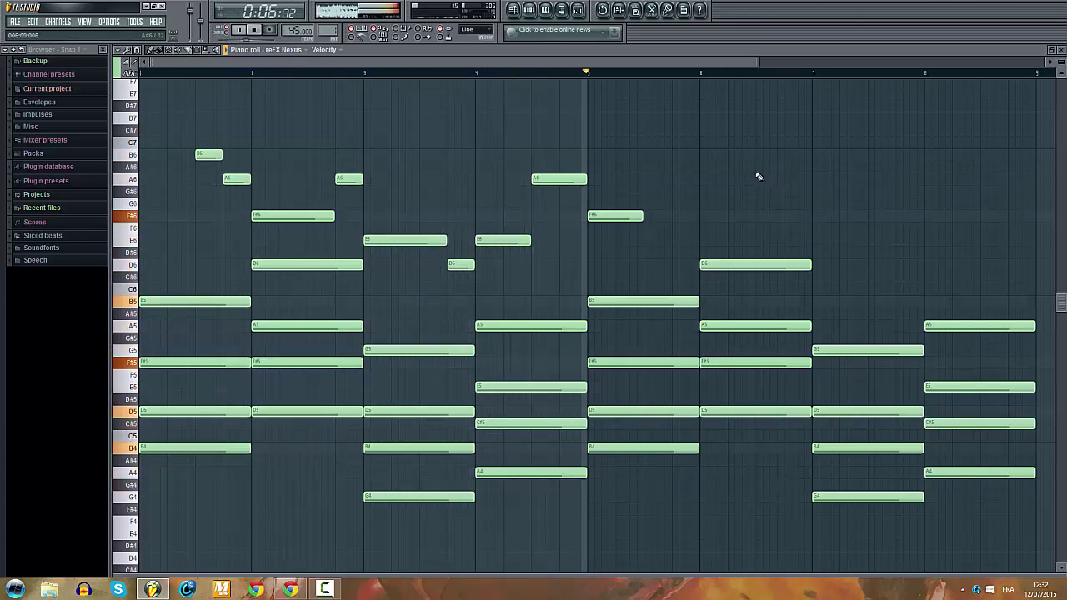
pyautogui.press('space')
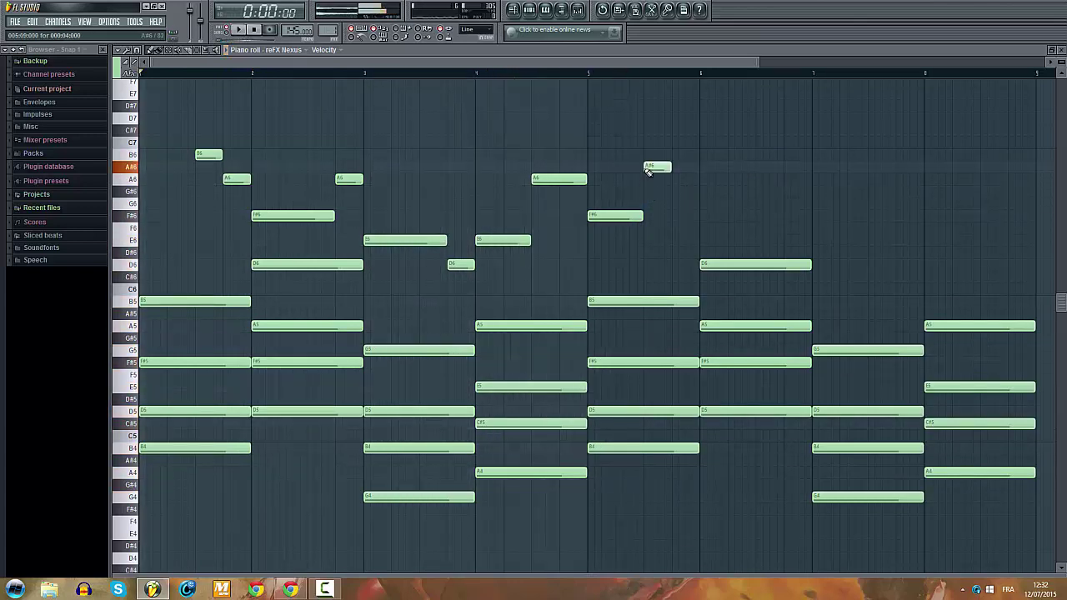
# Step: Finish bar 5 with one-beat B6 and A6 notes, and fill bar 6 with a three-beat F#6 and a one-beat A6
pyautogui.moveTo(648, 170); pyautogui.dragTo(670, 172)
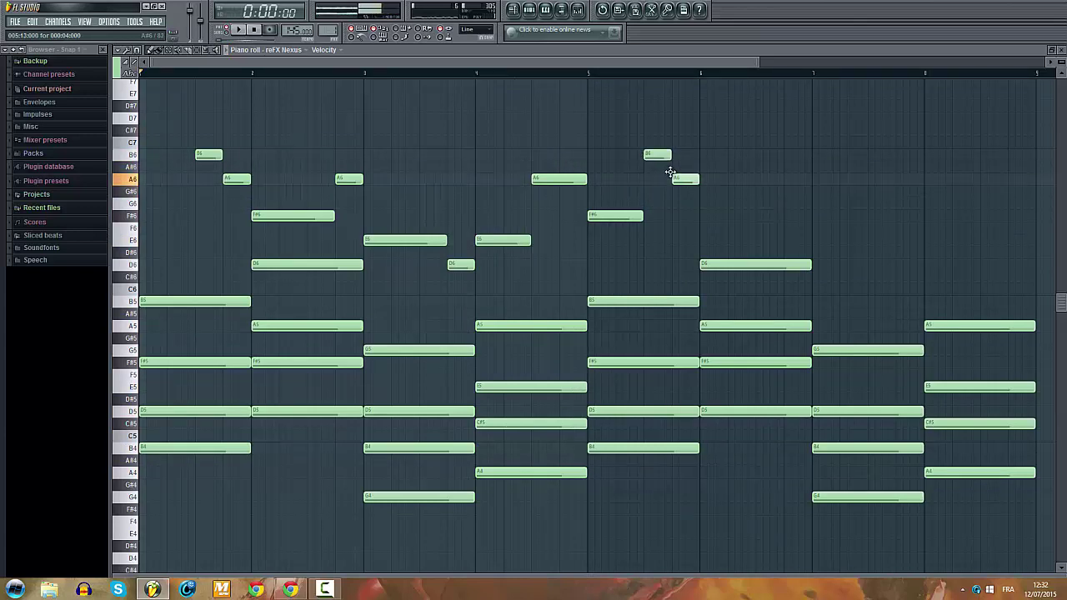
pyautogui.moveTo(689, 207); pyautogui.dragTo(692, 219)
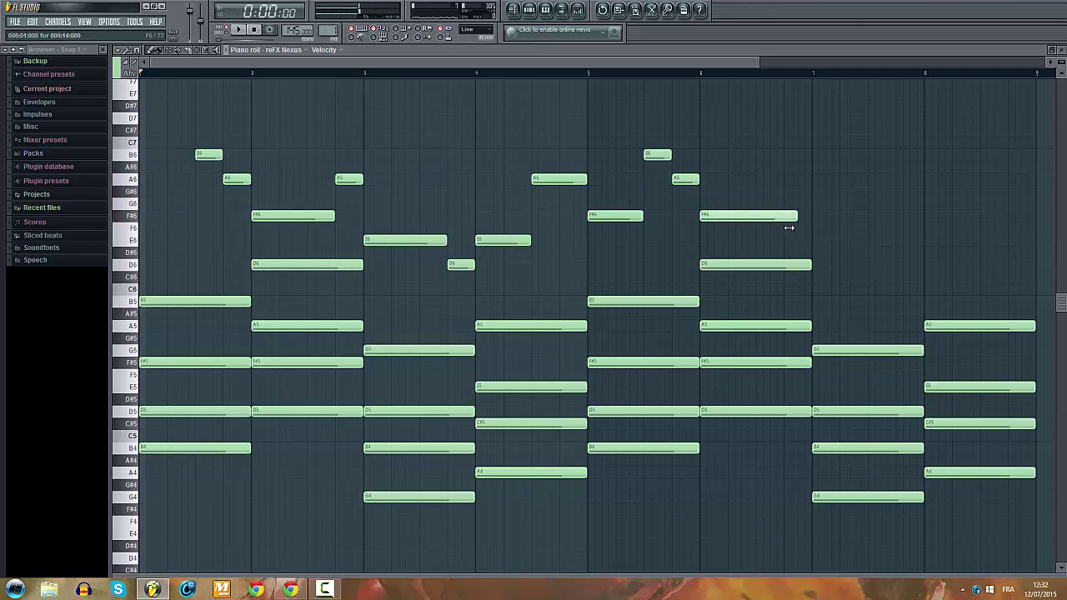
pyautogui.moveTo(788, 227); pyautogui.dragTo(769, 223)
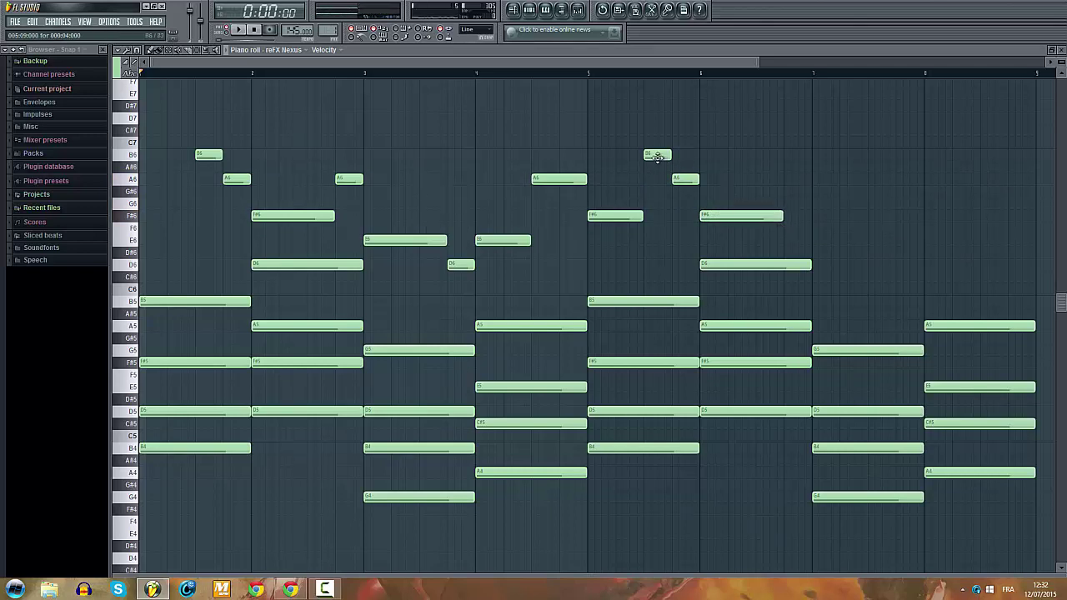
pyautogui.moveTo(782, 182); pyautogui.dragTo(784, 176)
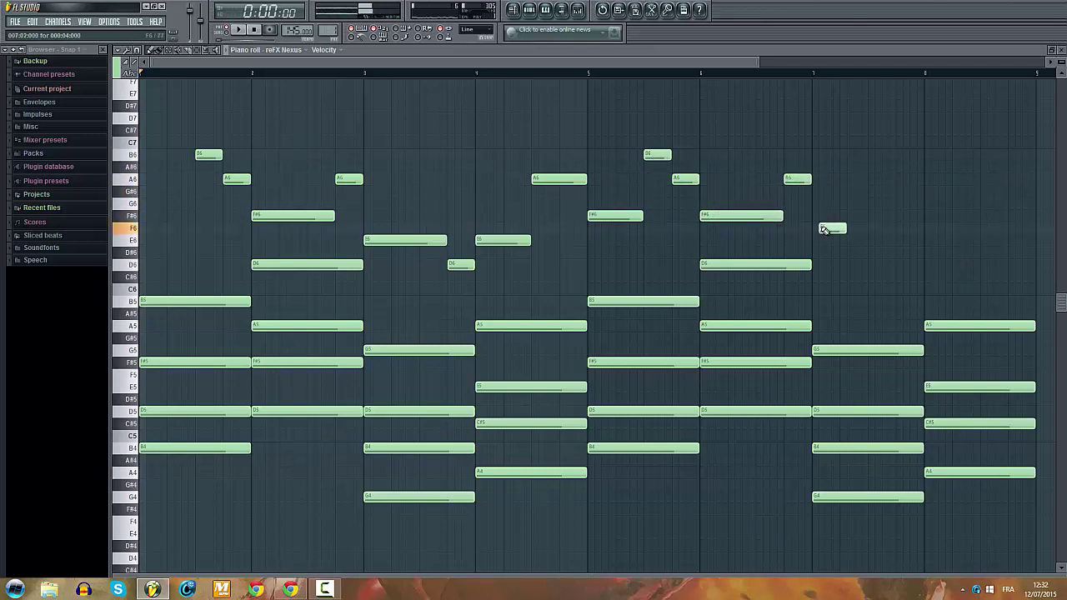
# Step: Fill bar 7 of the melody with a three-beat E6 note followed by a one-beat D6 note
pyautogui.moveTo(823, 230); pyautogui.dragTo(815, 242)
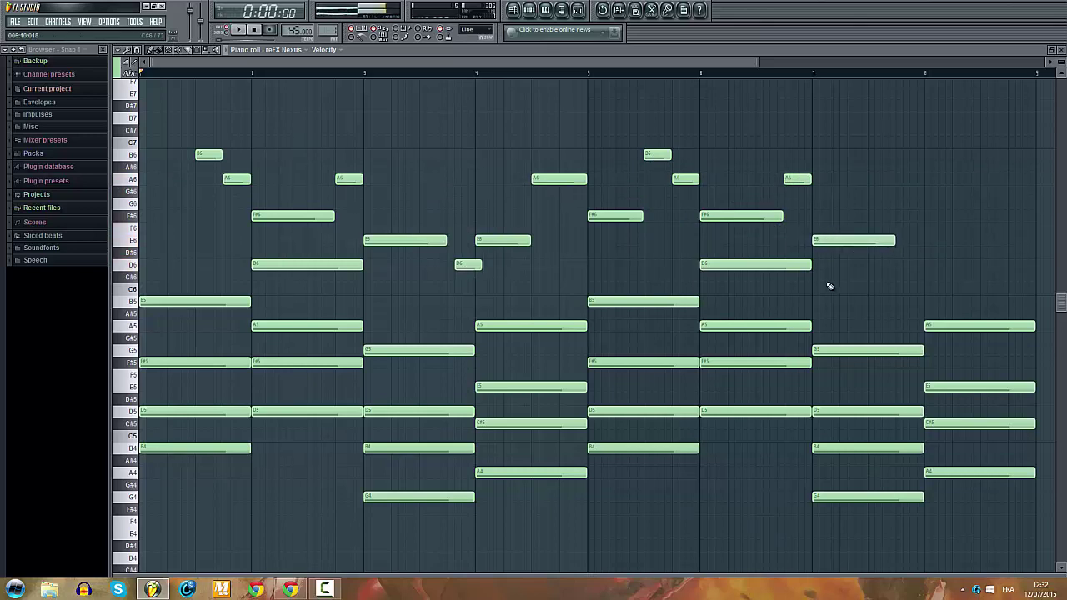
pyautogui.click(900, 265)
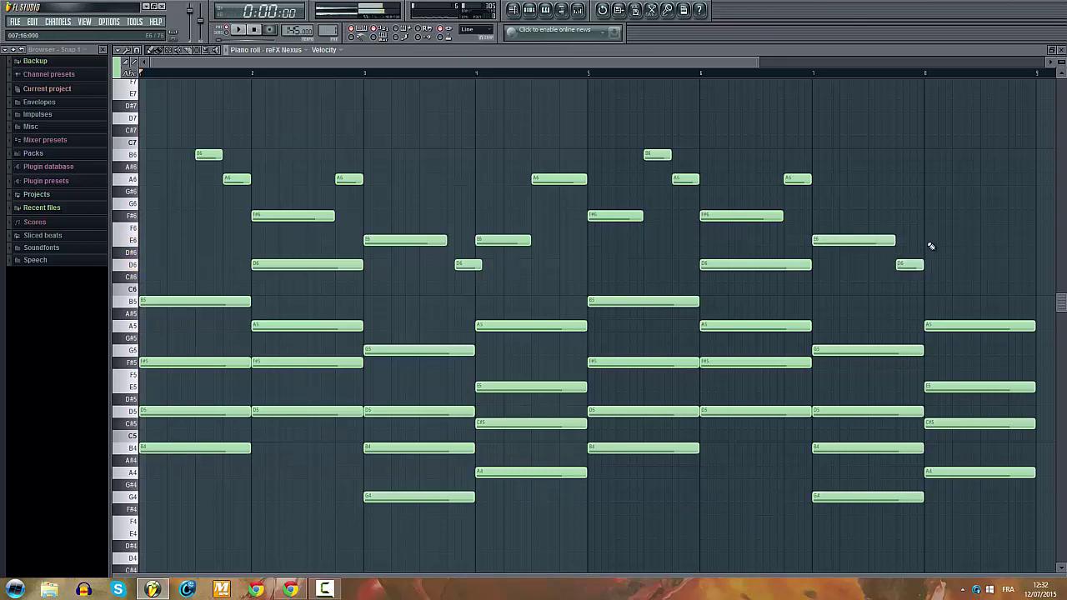
# Step: Fill bar 8 with two-beat E6 and D6 melody notes, and move bar 3's short D6 note back onto its last beat
pyautogui.click(931, 243)
pyautogui.moveTo(471, 265); pyautogui.dragTo(463, 265)
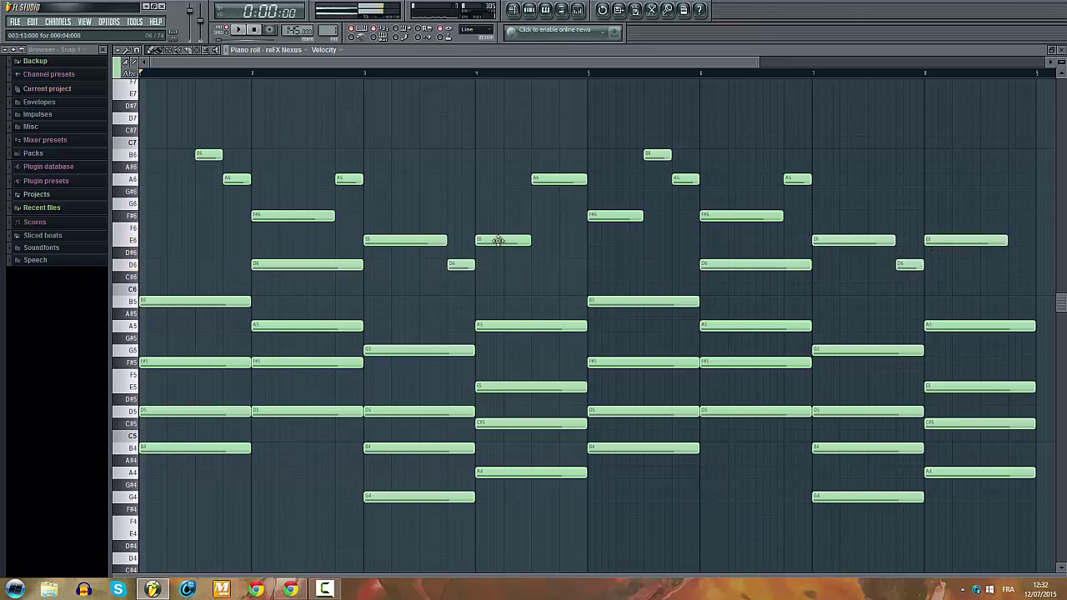
pyautogui.moveTo(643, 65); pyautogui.dragTo(796, 243)
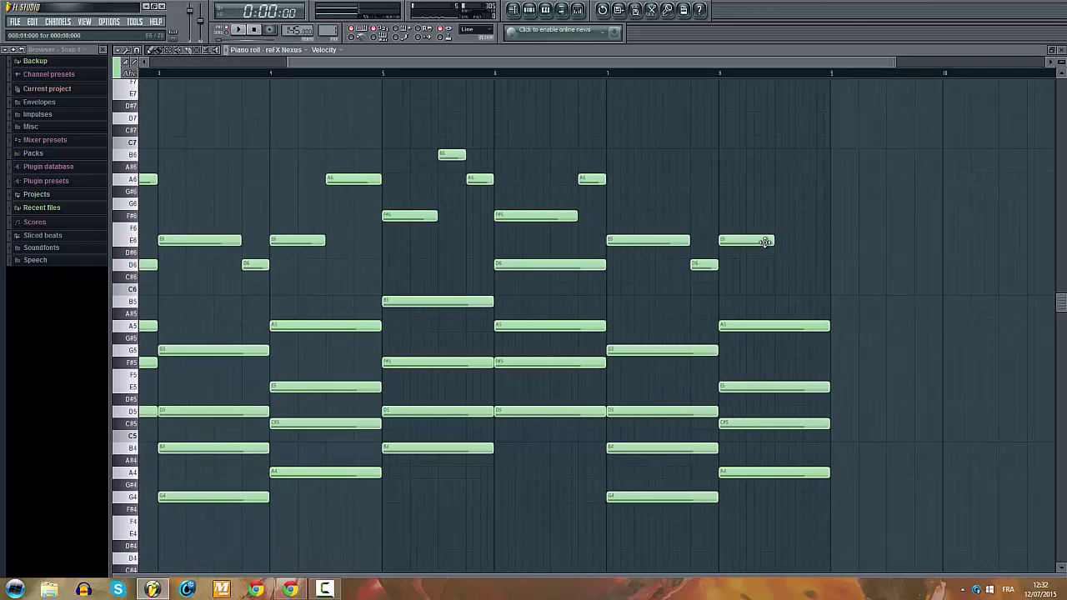
pyautogui.click(778, 266)
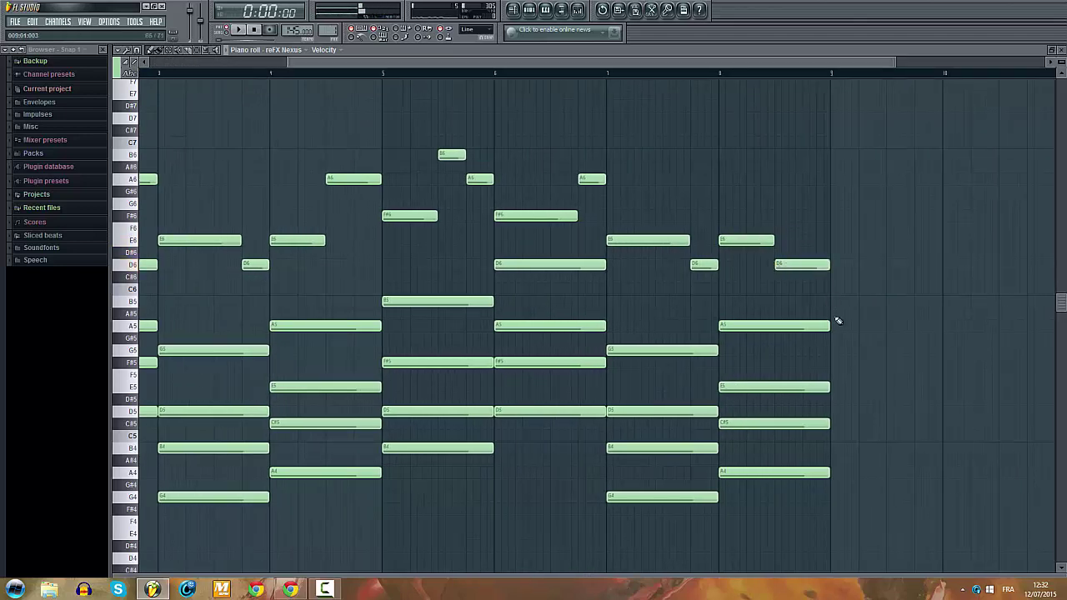
# Step: Build a two-bar closing chord at bar 9 from a new B5 note and copies of bar 1's F#5, D5 and B4 notes
pyautogui.keyDown('ctrl'); pyautogui.scroll(-2, 833, 316); pyautogui.keyUp('ctrl')
pyautogui.click(774, 303)
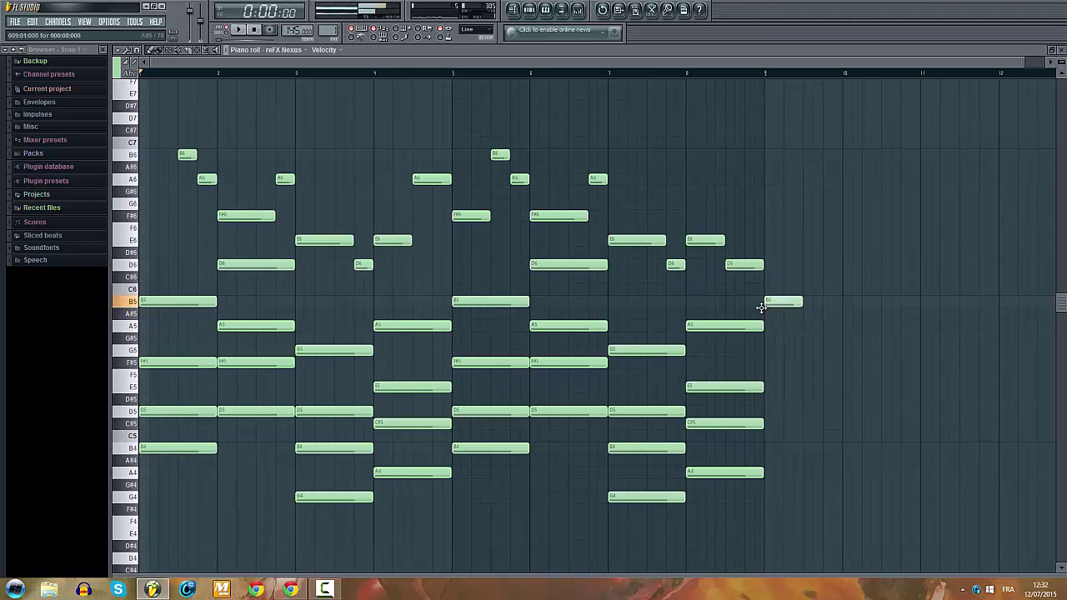
pyautogui.moveTo(847, 308); pyautogui.dragTo(856, 308)
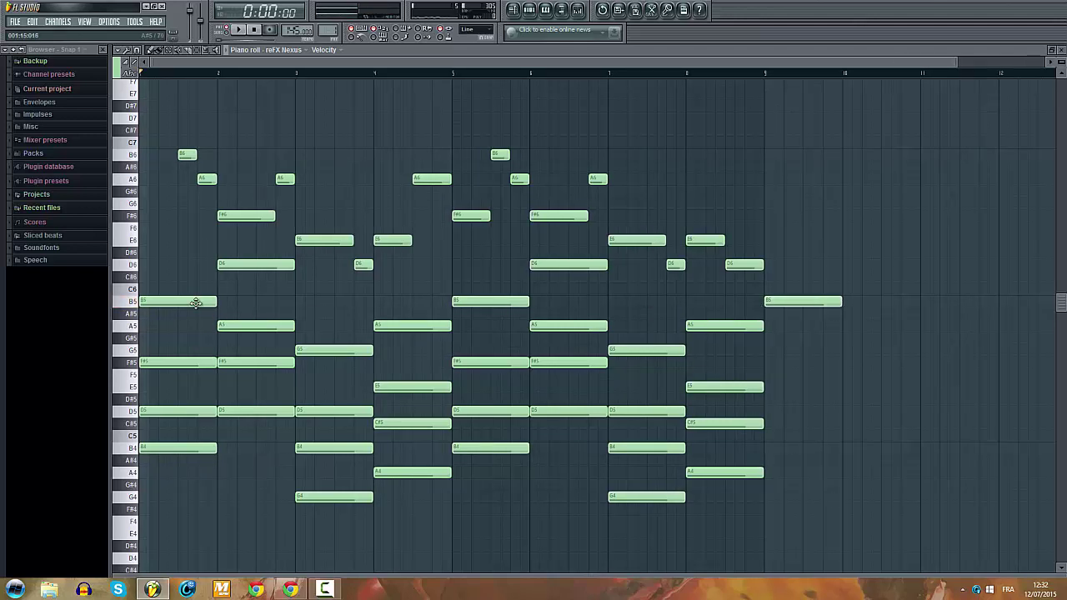
pyautogui.keyDown('ctrl'); pyautogui.moveTo(190, 347); pyautogui.dragTo(200, 527); pyautogui.keyUp('ctrl')
pyautogui.keyDown('shift'); pyautogui.moveTo(160, 450); pyautogui.dragTo(784, 461); pyautogui.keyUp('shift')
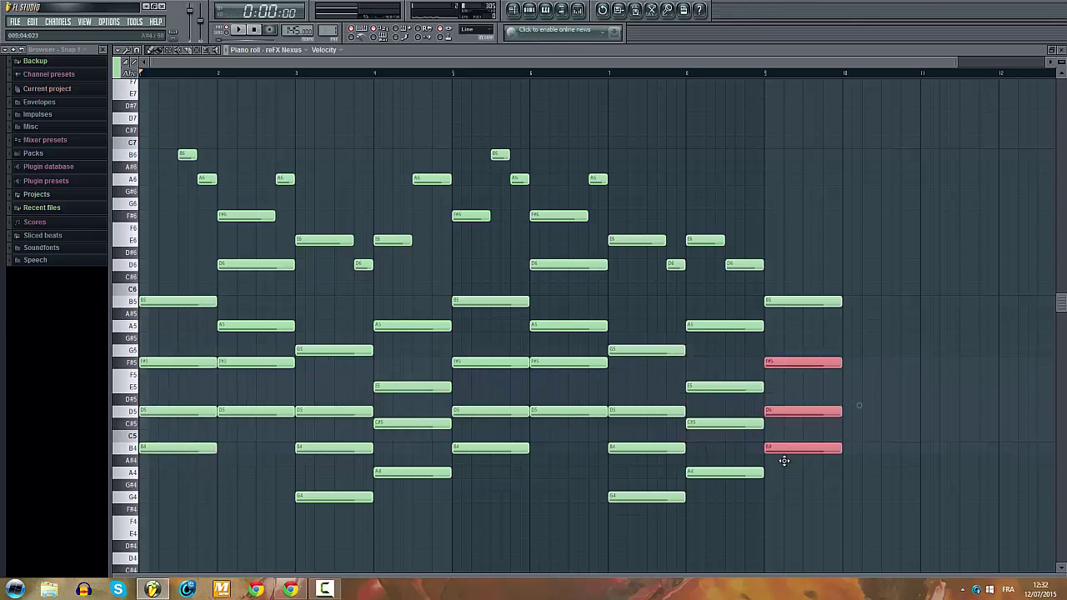
pyautogui.keyDown('ctrl'); pyautogui.moveTo(782, 337); pyautogui.dragTo(804, 367); pyautogui.keyUp('ctrl')
pyautogui.keyDown('ctrl'); pyautogui.moveTo(820, 289); pyautogui.dragTo(924, 456); pyautogui.keyUp('ctrl')
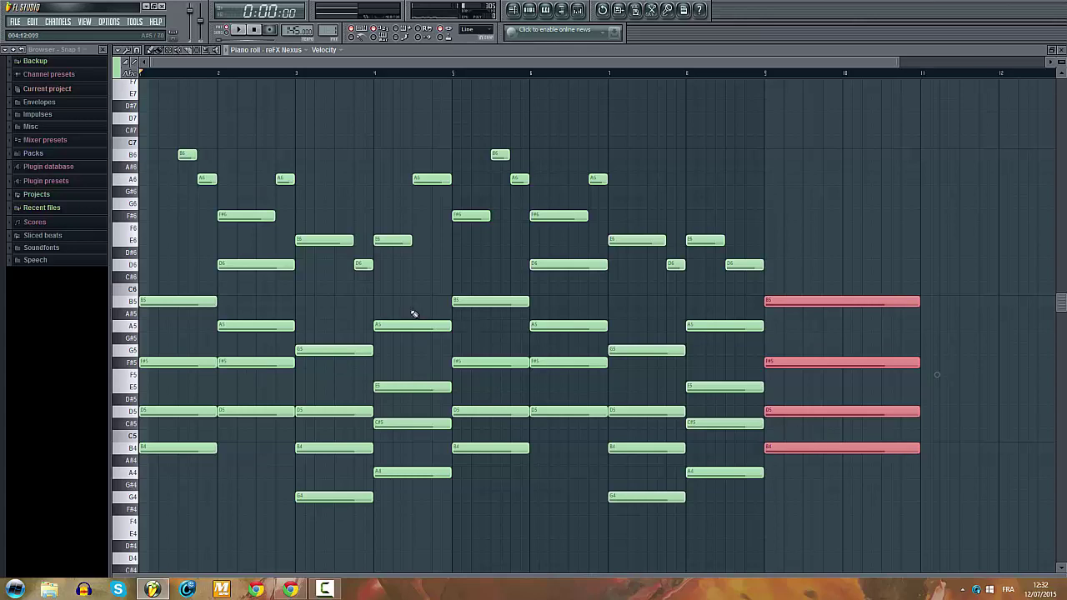
# Step: Select all notes and move them eight bars later so the pattern starts at bar 9
pyautogui.scroll(-1, 758, 208)
pyautogui.keyDown('ctrl'); pyautogui.moveTo(790, 125); pyautogui.dragTo(77, 493); pyautogui.keyUp('ctrl')
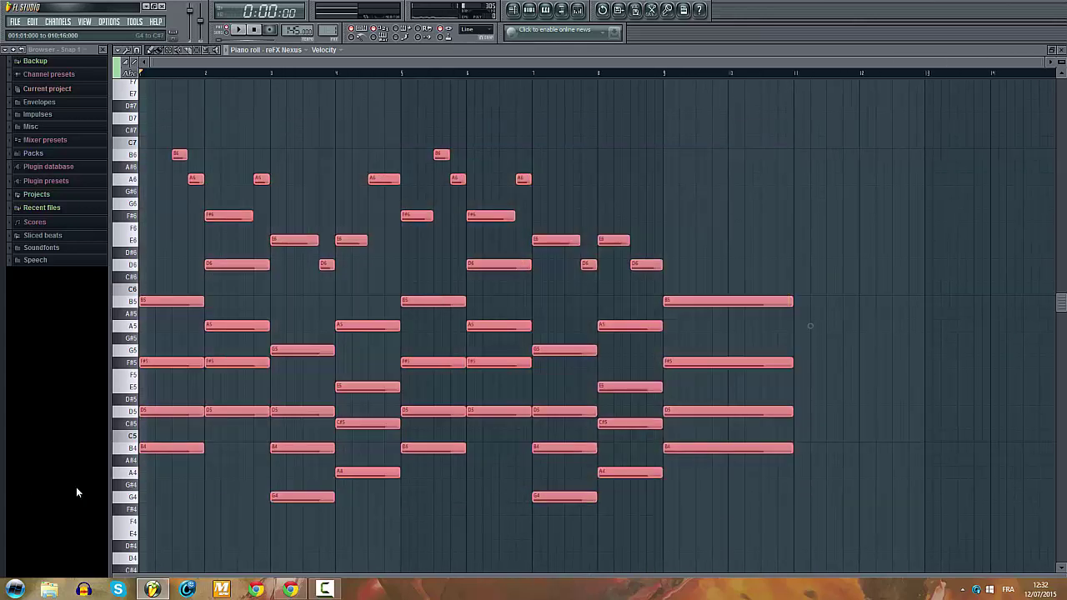
pyautogui.moveTo(701, 302); pyautogui.dragTo(989, 311)
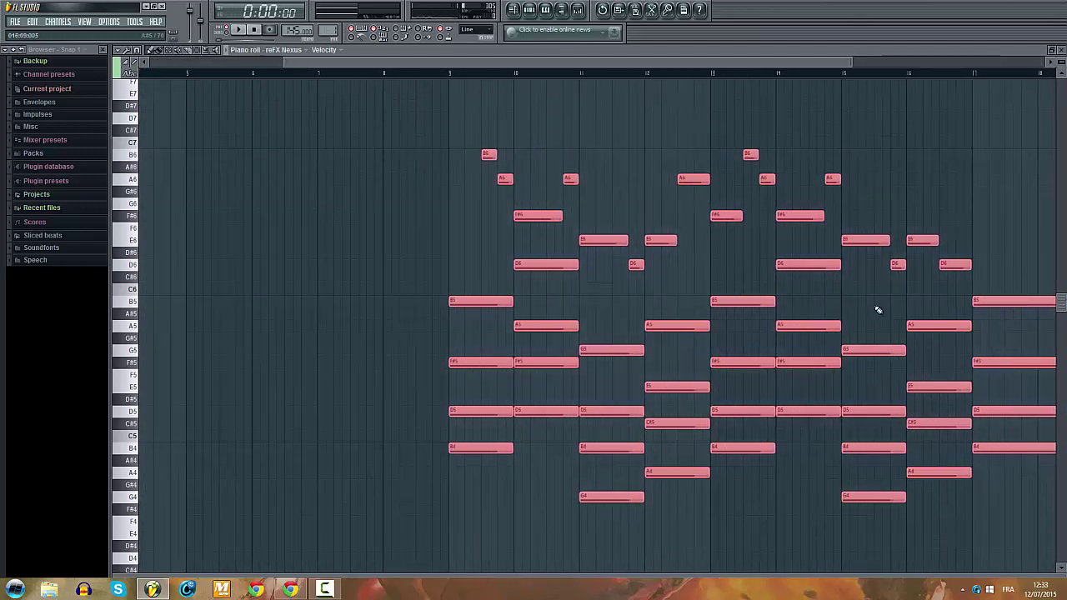
# Step: Select the notes of bars 9 to 16 without the closing chord and copy them to bars 1 to 8
pyautogui.scroll(-2, 871, 314)
pyautogui.keyDown('ctrl'); pyautogui.moveTo(439, 104); pyautogui.dragTo(794, 533); pyautogui.keyUp('ctrl')
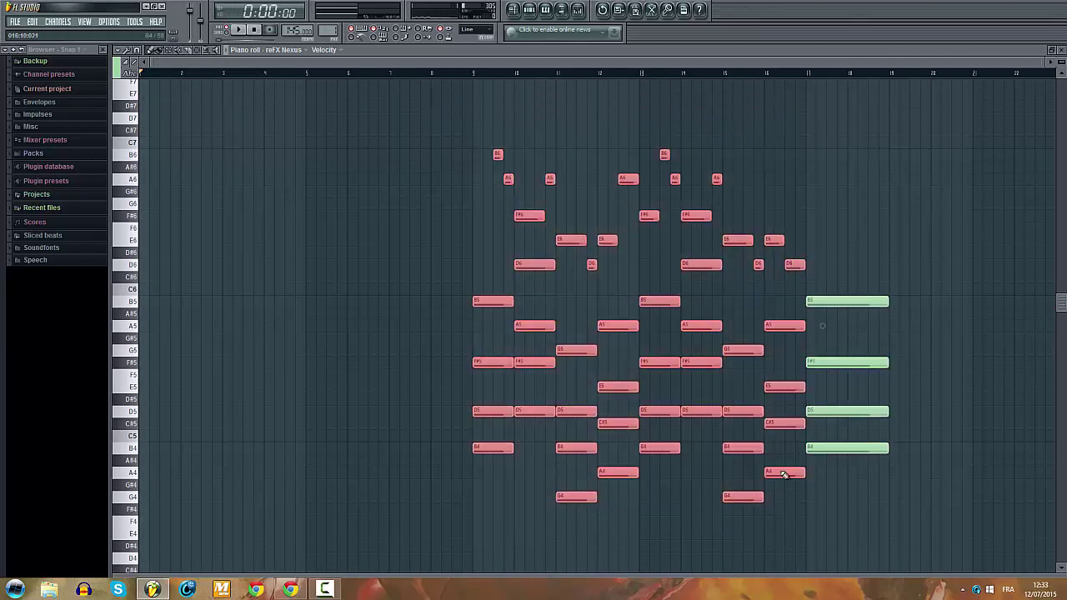
pyautogui.keyDown('shift'); pyautogui.moveTo(783, 484); pyautogui.dragTo(367, 472); pyautogui.keyUp('shift')
pyautogui.scroll(4, 184, 312)
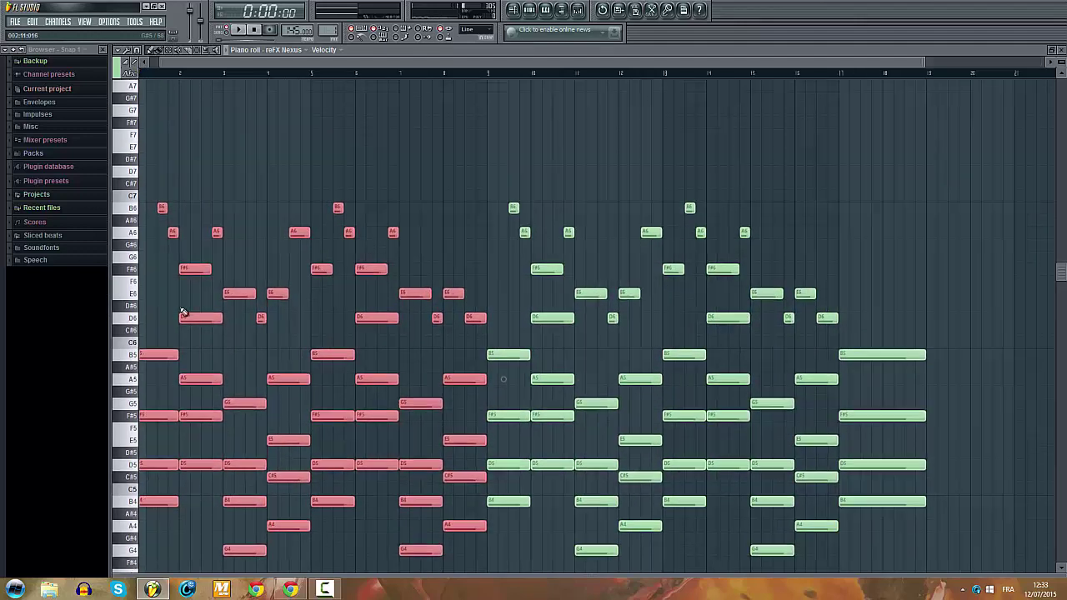
# Step: Clear the selection and delete the melody notes above the chords in bars 1 to 8
pyautogui.click(147, 61)
pyautogui.keyDown('ctrl'); pyautogui.click(207, 180); pyautogui.keyUp('ctrl')
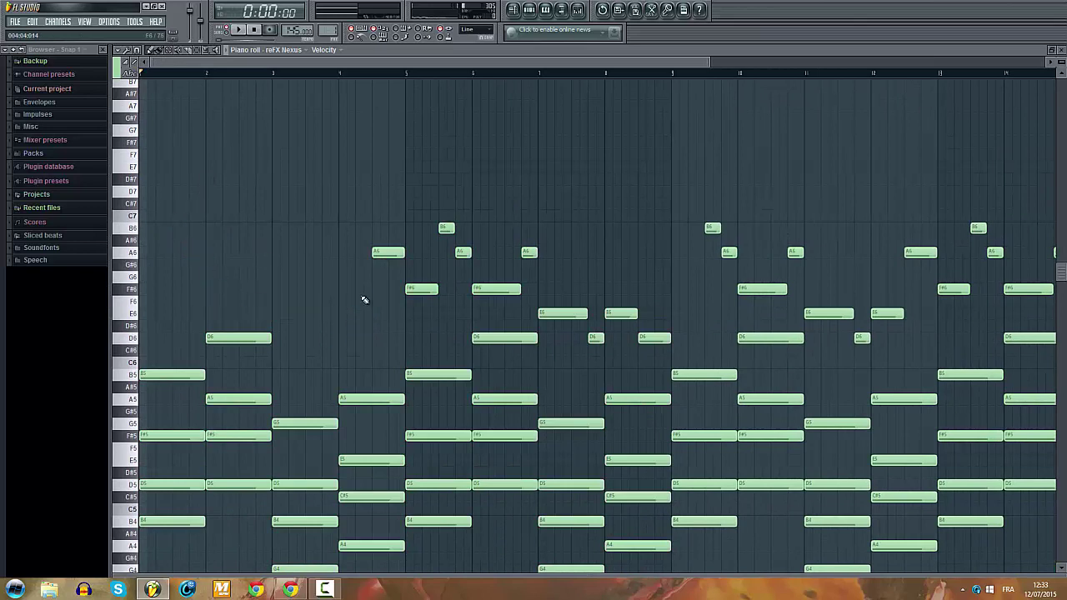
pyautogui.rightClick(388, 251)
pyautogui.rightClick(420, 288)
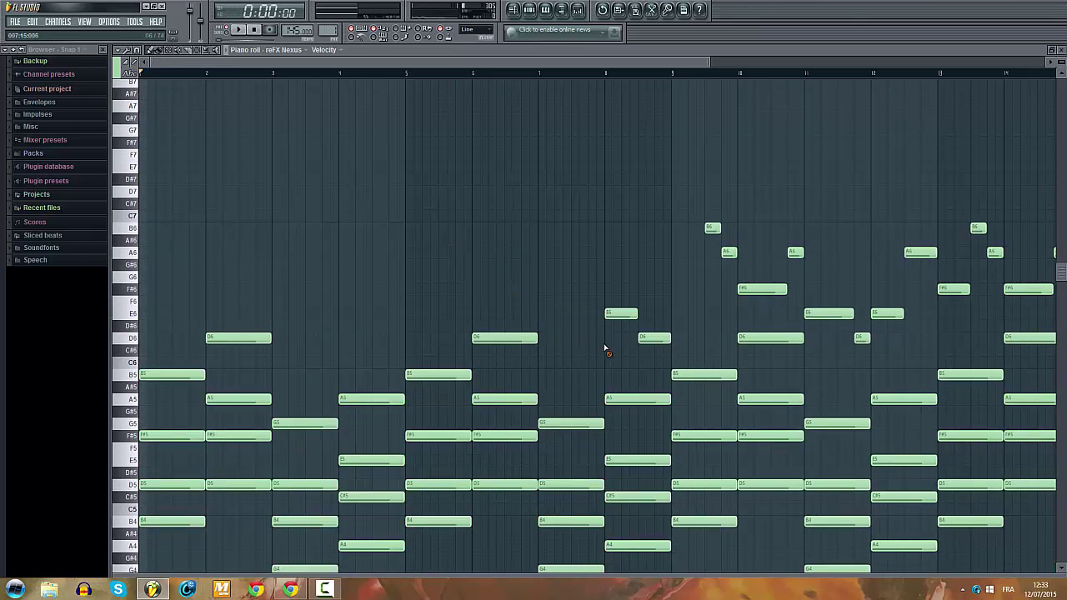
# Step: Play back the arrangement from the start and review the chord intro and the melody section
pyautogui.press('space')
pyautogui.scroll(-5, 302, 275)
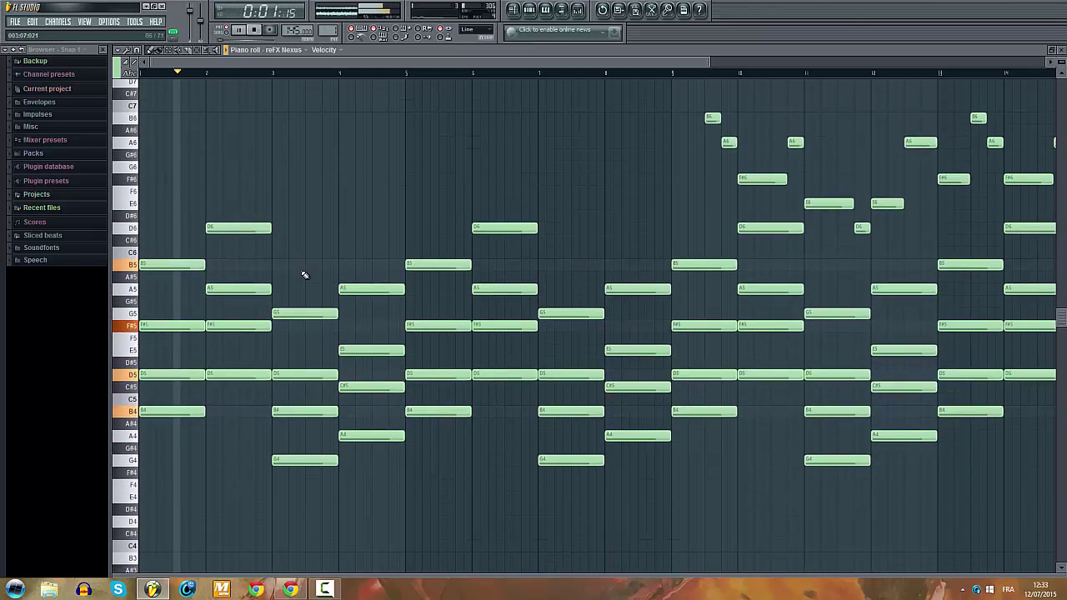
pyautogui.scroll(-2, 367, 267)
pyautogui.scroll(3, 400, 273)
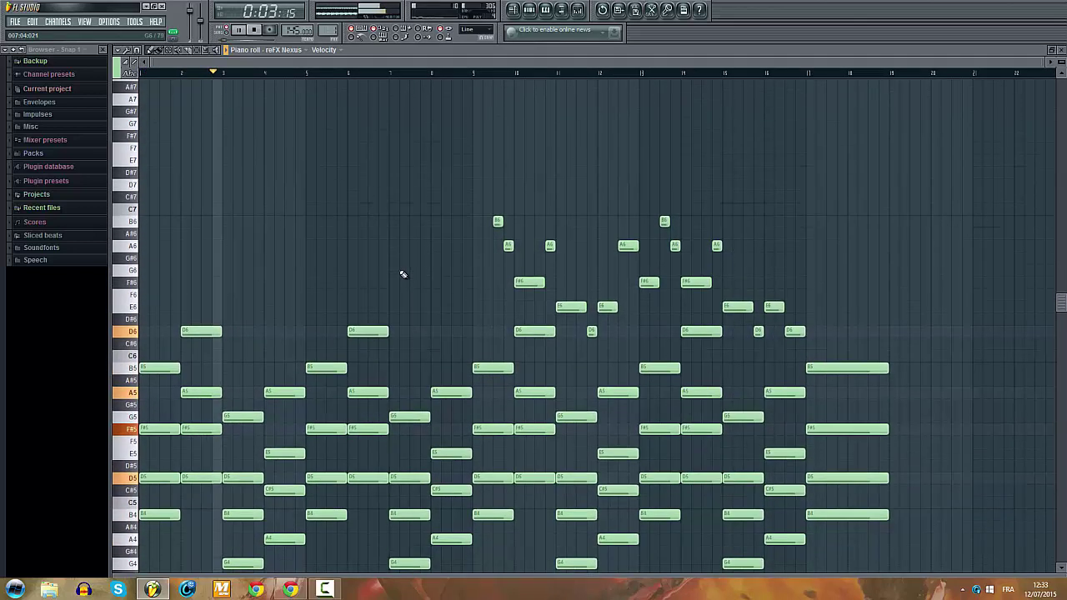
pyautogui.scroll(-2, 404, 274)
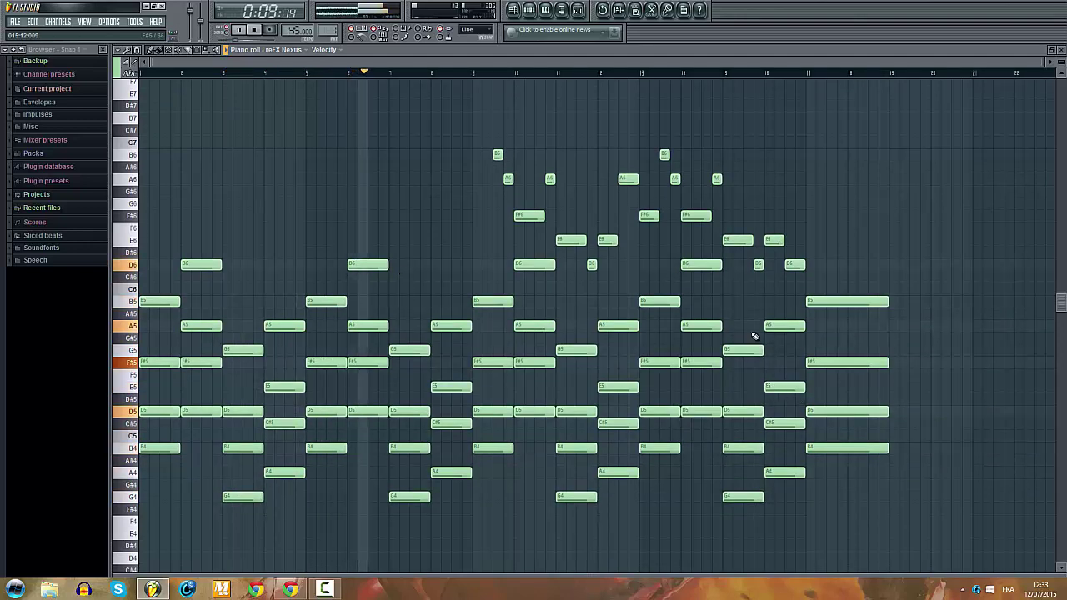
pyautogui.scroll(2, 881, 299)
pyautogui.scroll(1, 875, 287)
# Step: Select the closing chord at bar 17, clear the selection, and place a D#6 note past the end of the arrangement in bar 21
pyautogui.moveTo(866, 257); pyautogui.dragTo(913, 454)
pyautogui.scroll(-3, 908, 371)
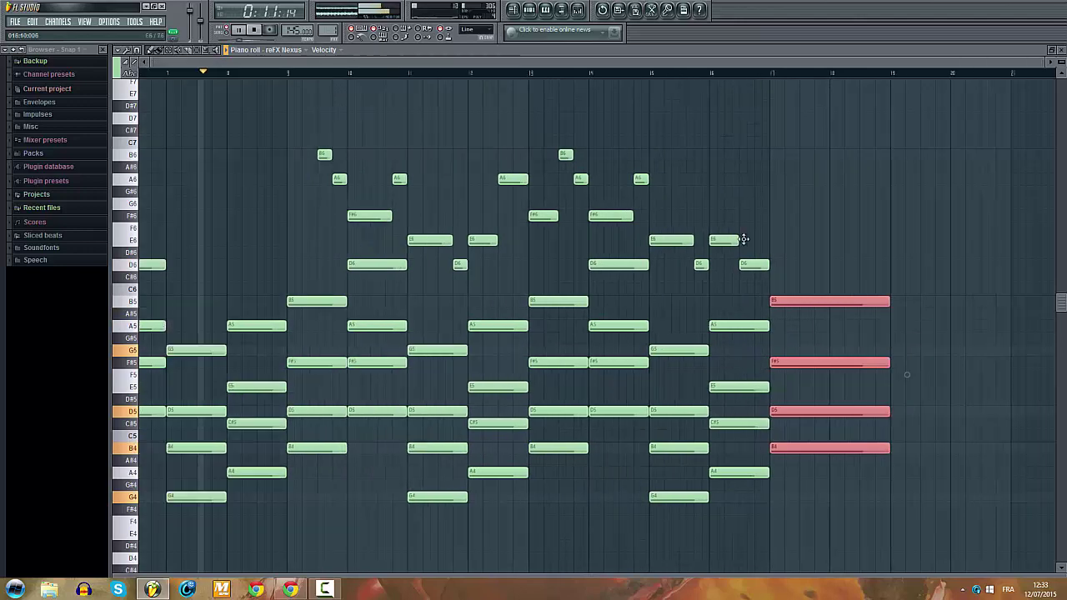
pyautogui.keyDown('ctrl'); pyautogui.click(904, 158); pyautogui.keyUp('ctrl')
pyautogui.click(994, 251)
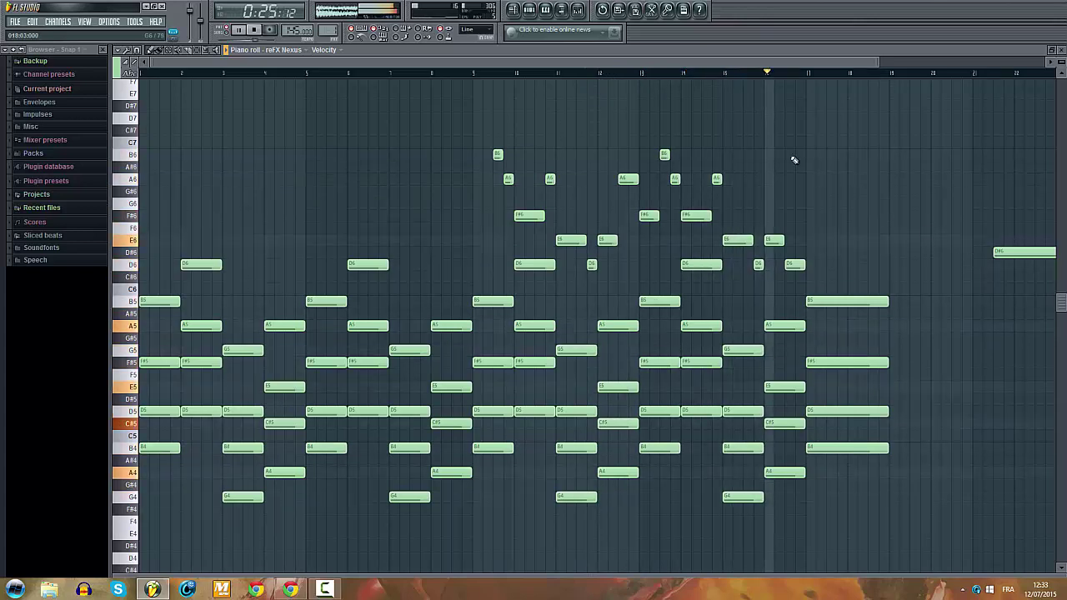
# Step: Delete the stray D#6 note at bar 21 of the piano roll and stop playback
pyautogui.moveTo(563, 56); pyautogui.dragTo(830, 90)
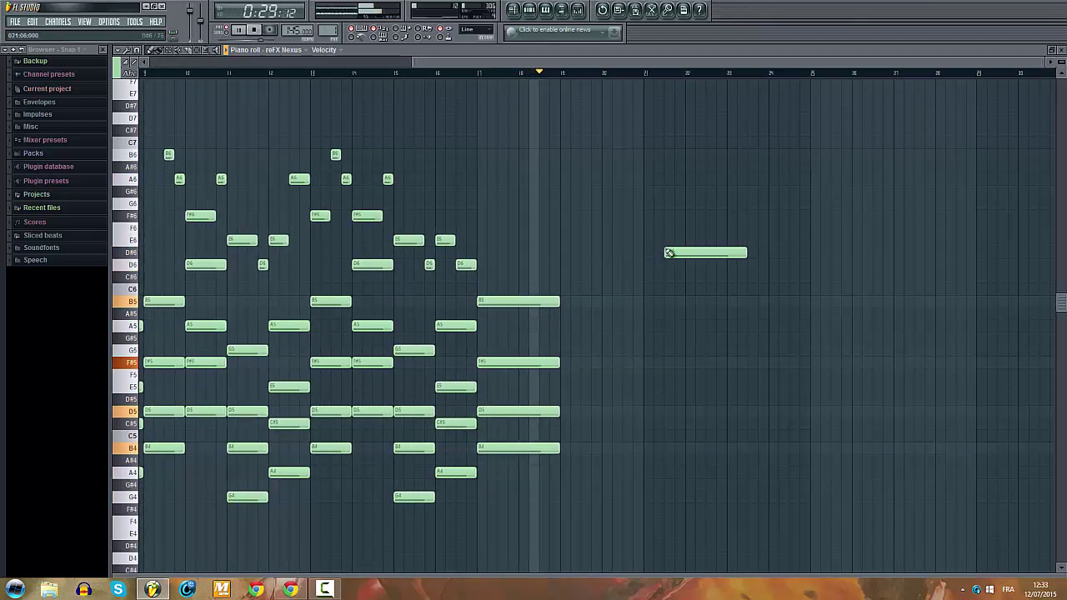
pyautogui.rightClick(700, 253)
pyautogui.press('space')
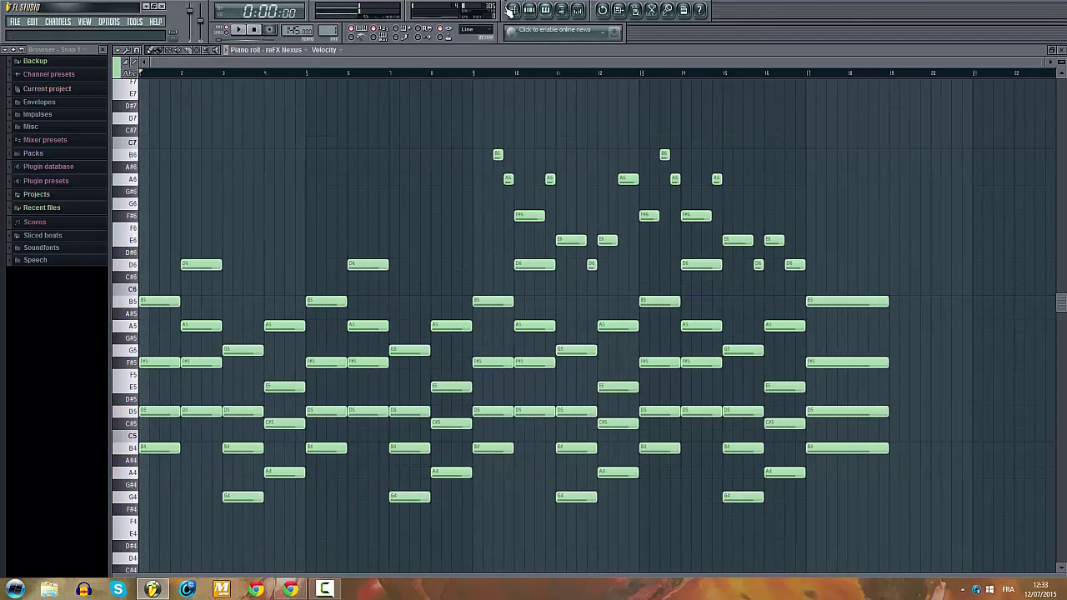
# Step: Select Pattern 2 in the playlist and place it on Track 2 at bar 1
pyautogui.click(514, 9)
pyautogui.scroll(-2, 434, 144)
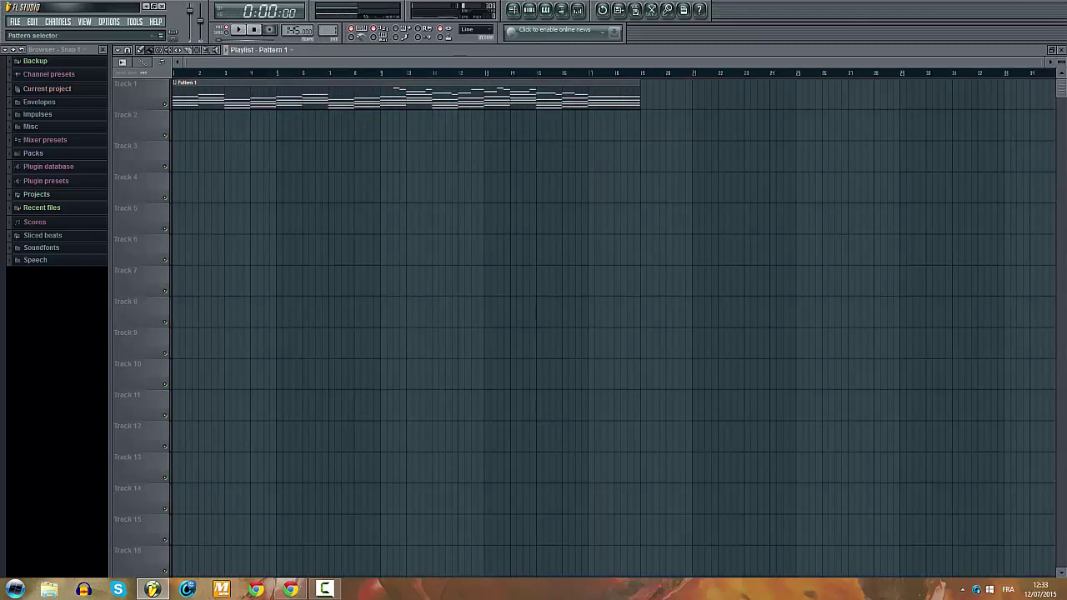
pyautogui.click(315, 125)
pyautogui.moveTo(307, 126); pyautogui.dragTo(177, 133)
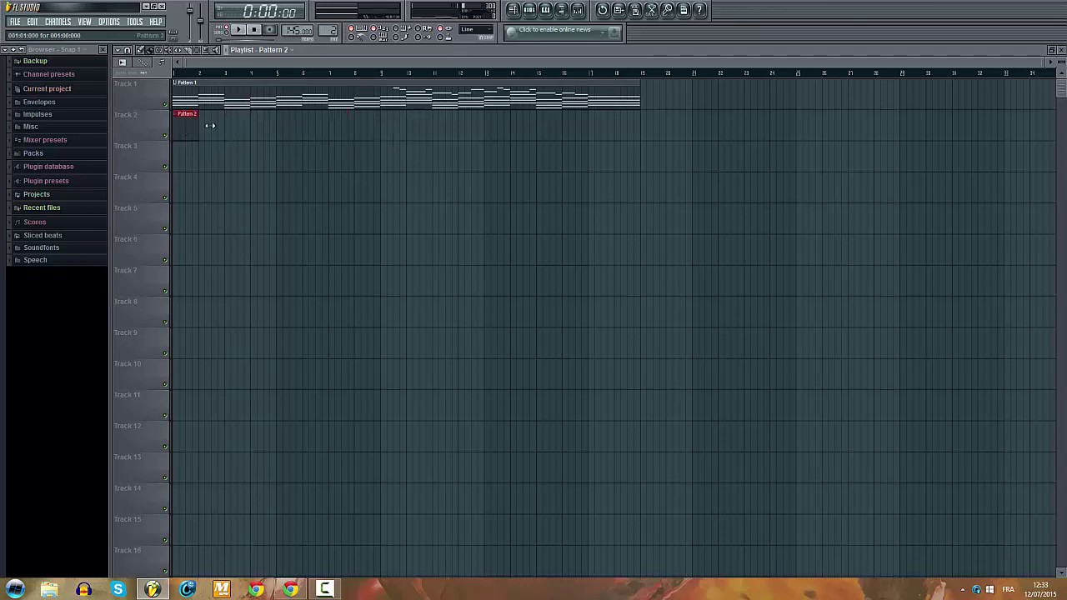
# Step: Copy the chord notes of bars 1 to 8 from Pattern 1's piano roll and return to the playlist
pyautogui.doubleClick(435, 94)
pyautogui.moveTo(140, 200); pyautogui.dragTo(471, 534)
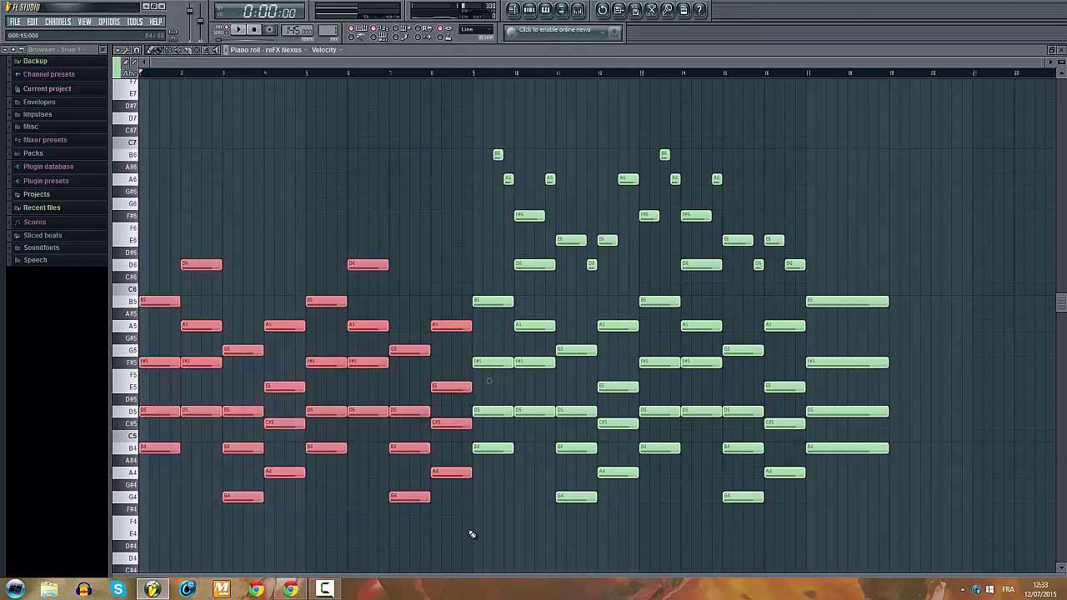
pyautogui.click(514, 9)
# Step: Open Pattern 2's channels and copy the preset name PN Soft and Tiny from the reFX Nexus plugin
pyautogui.doubleClick(179, 117)
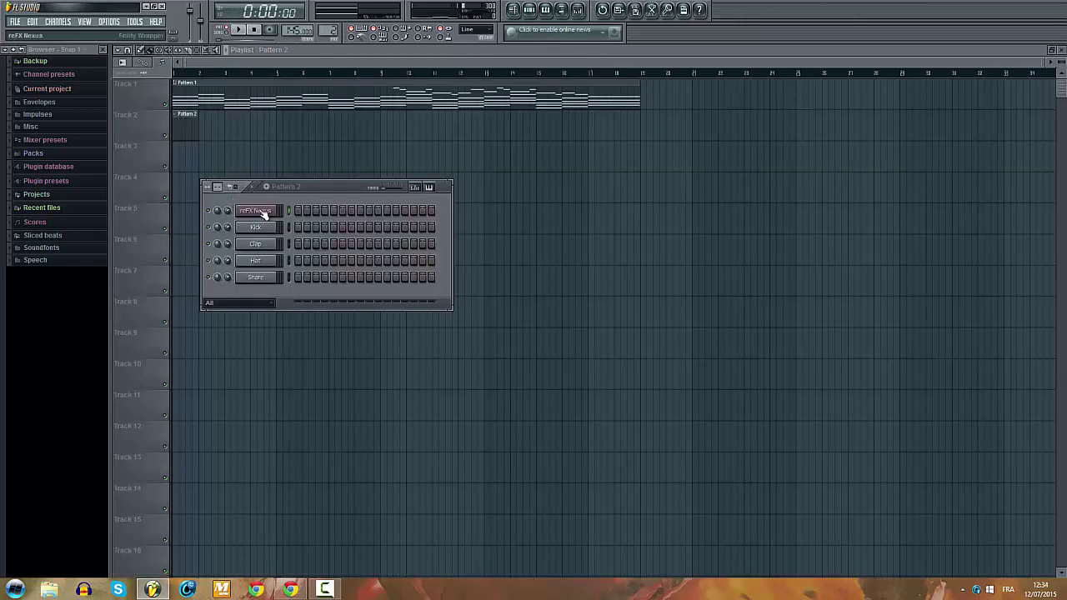
pyautogui.rightClick(262, 211)
pyautogui.click(257, 210)
pyautogui.rightClick(452, 255)
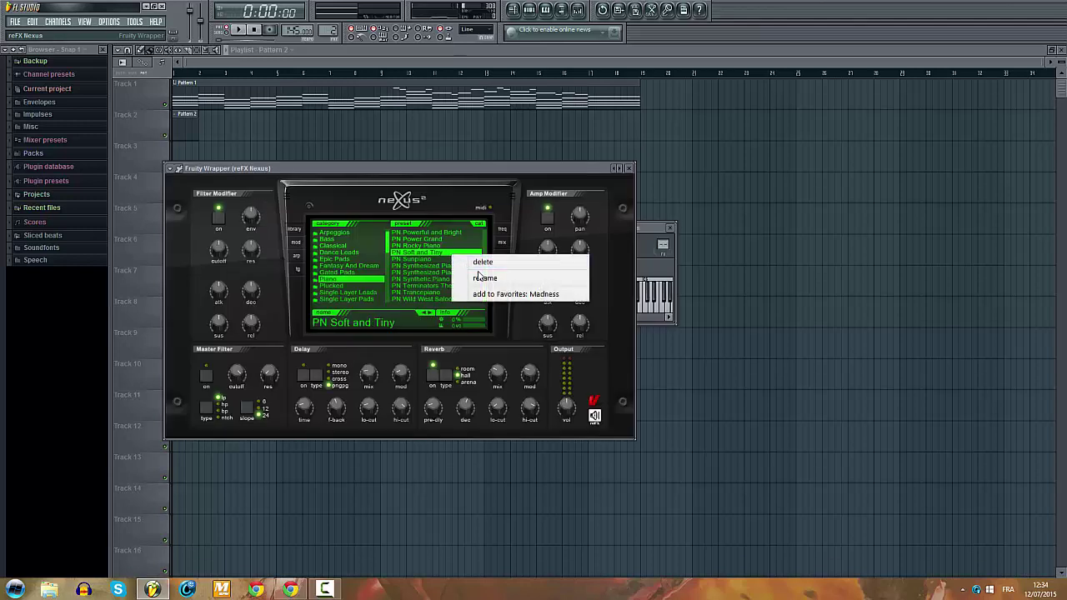
pyautogui.click(484, 277)
pyautogui.click(495, 240)
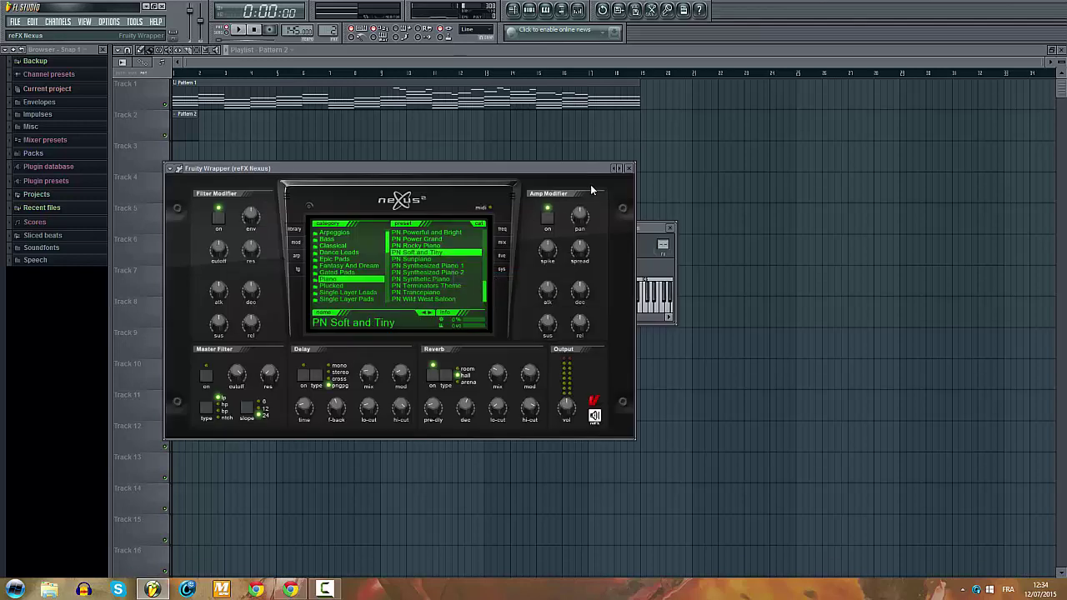
pyautogui.click(629, 169)
# Step: Rename the reFX Nexus channel as PN Soft and Tiny and colour it yellow-green
pyautogui.rightClick(275, 209)
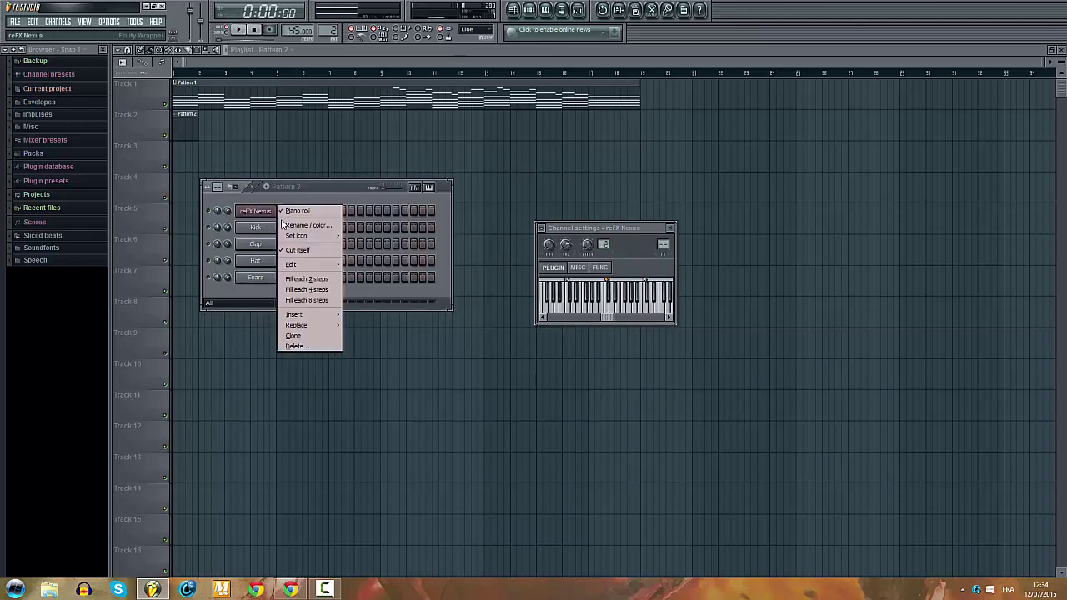
pyautogui.click(291, 222)
pyautogui.click(570, 305)
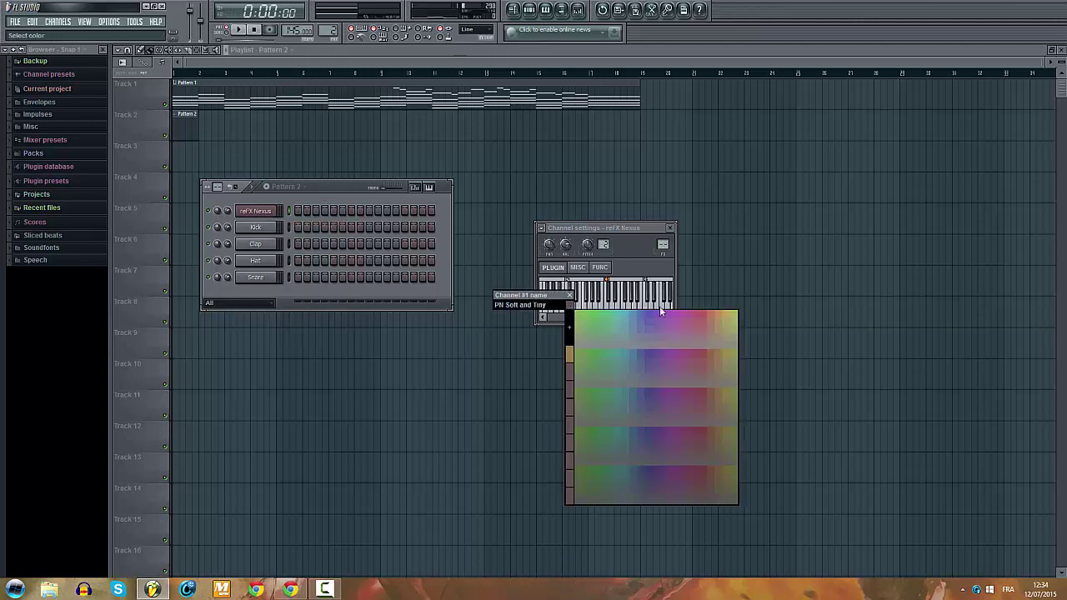
pyautogui.click(733, 319)
pyautogui.press('Return')
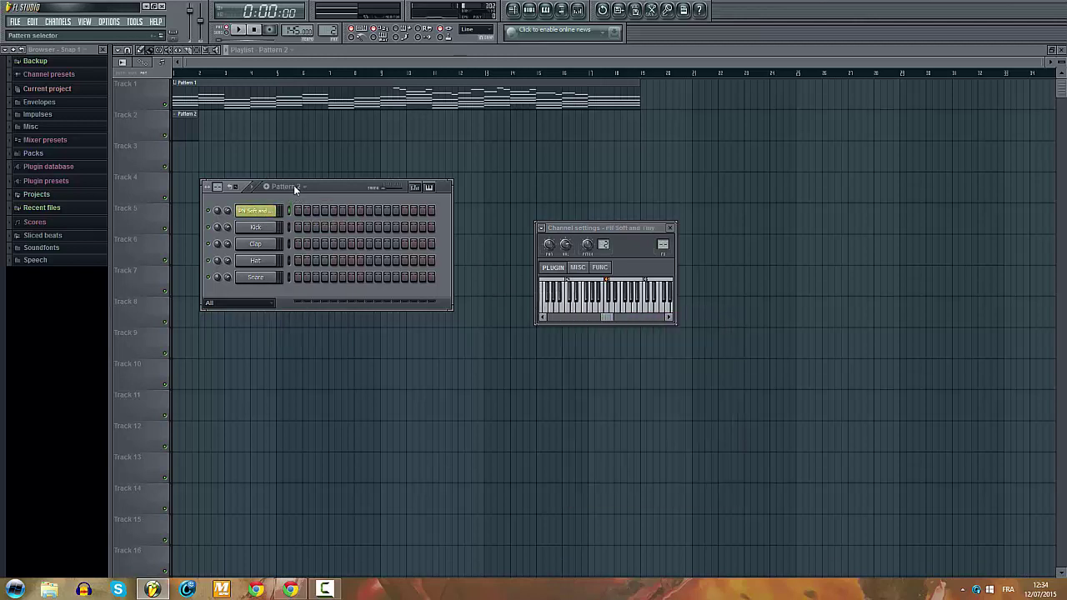
# Step: Insert a second reFX Nexus channel between the PN Soft and Tiny and Kick channels
pyautogui.click(293, 186)
pyautogui.click(323, 185)
pyautogui.rightClick(281, 229)
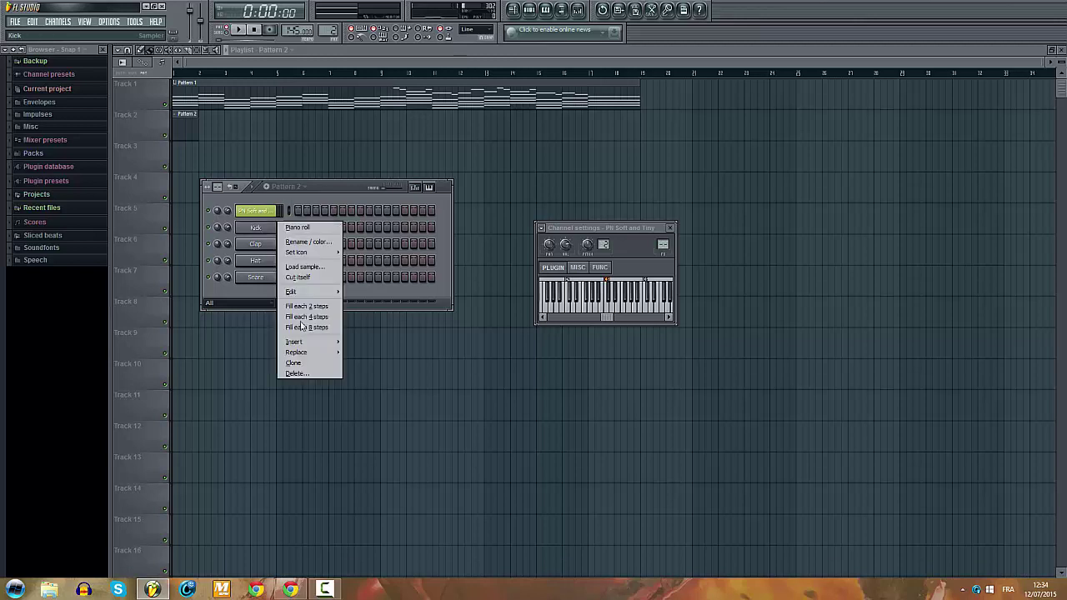
pyautogui.moveTo(296, 341)
pyautogui.click(358, 441)
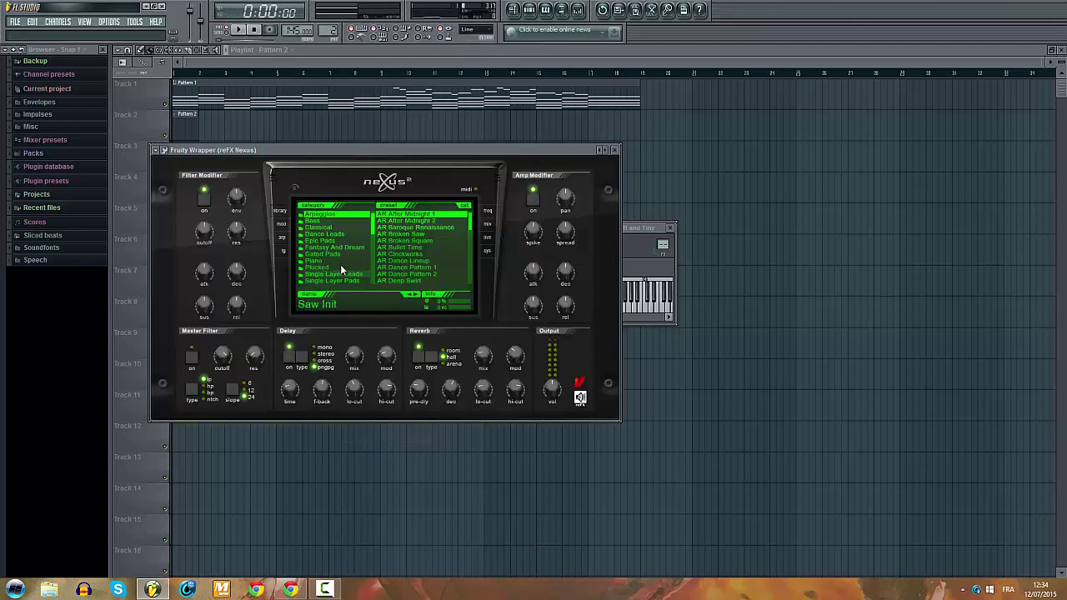
# Step: Browse the expansion categories of the new Nexus instance and open the XP Dance Vol 3 presets
pyautogui.scroll(-10, 319, 266)
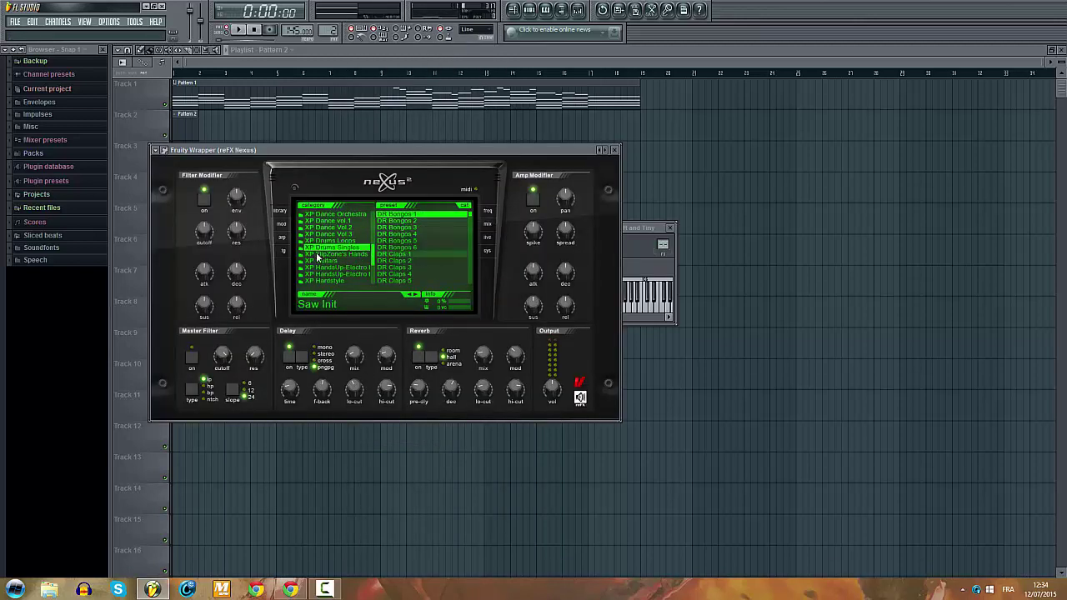
pyautogui.click(323, 254)
pyautogui.scroll(-3, 344, 267)
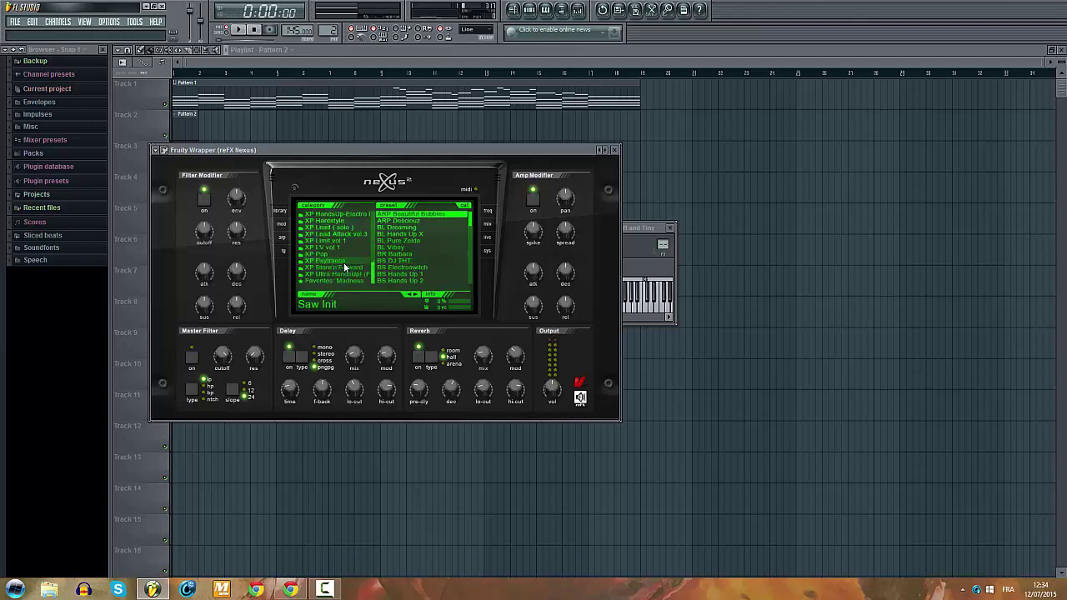
pyautogui.scroll(1, 344, 267)
pyautogui.scroll(3, 348, 238)
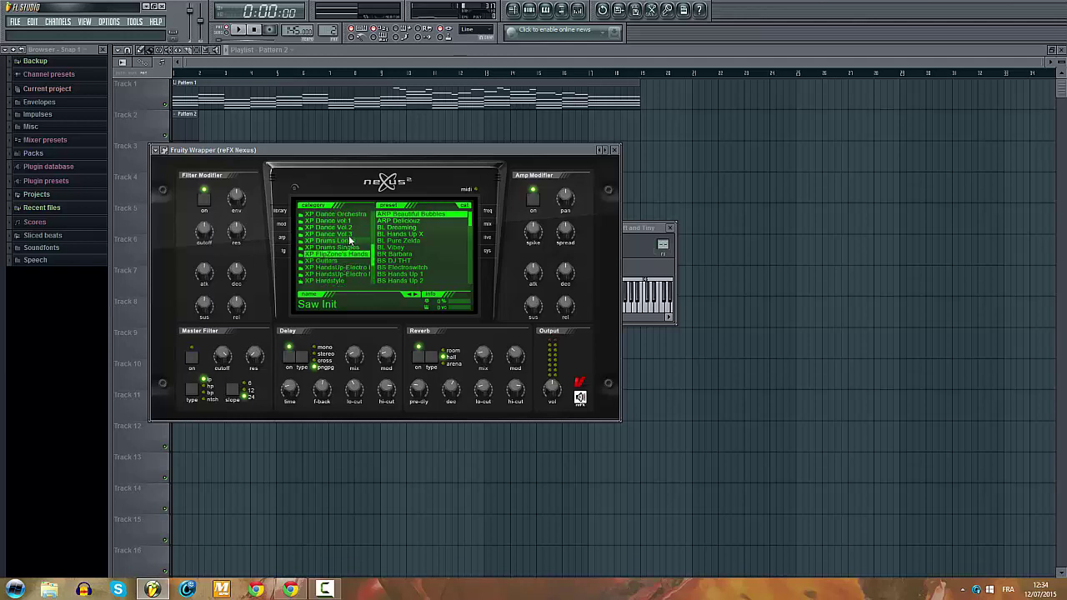
pyautogui.click(348, 235)
pyautogui.scroll(-8, 455, 259)
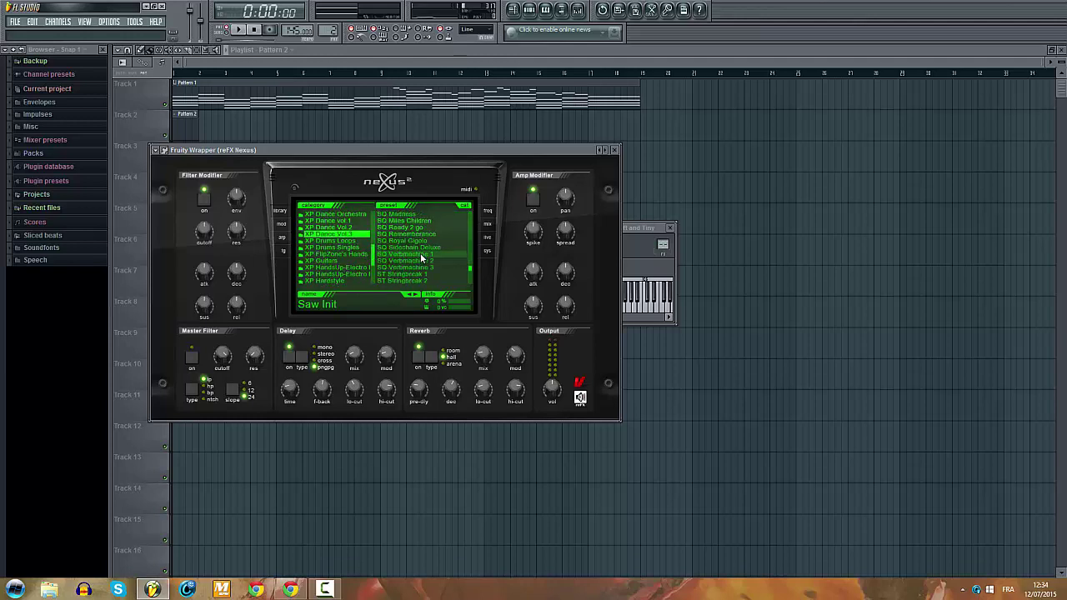
# Step: Audition the SY Panflutes preset in XP Dance Vol 3 and load VO Dance Back Choir instead
pyautogui.scroll(-4, 417, 255)
pyautogui.click(414, 255)
pyautogui.press('y')
pyautogui.scroll(-3, 413, 257)
pyautogui.click(412, 256)
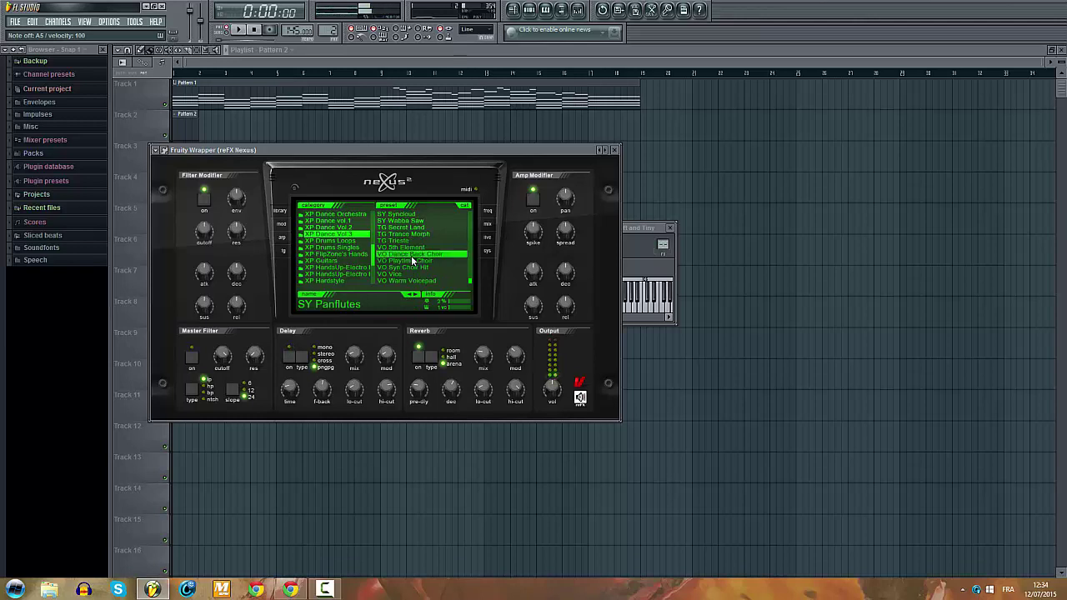
# Step: Copy the VO Dance Back Choir preset name and move the Nexus window clear of the channel list
pyautogui.rightClick(409, 258)
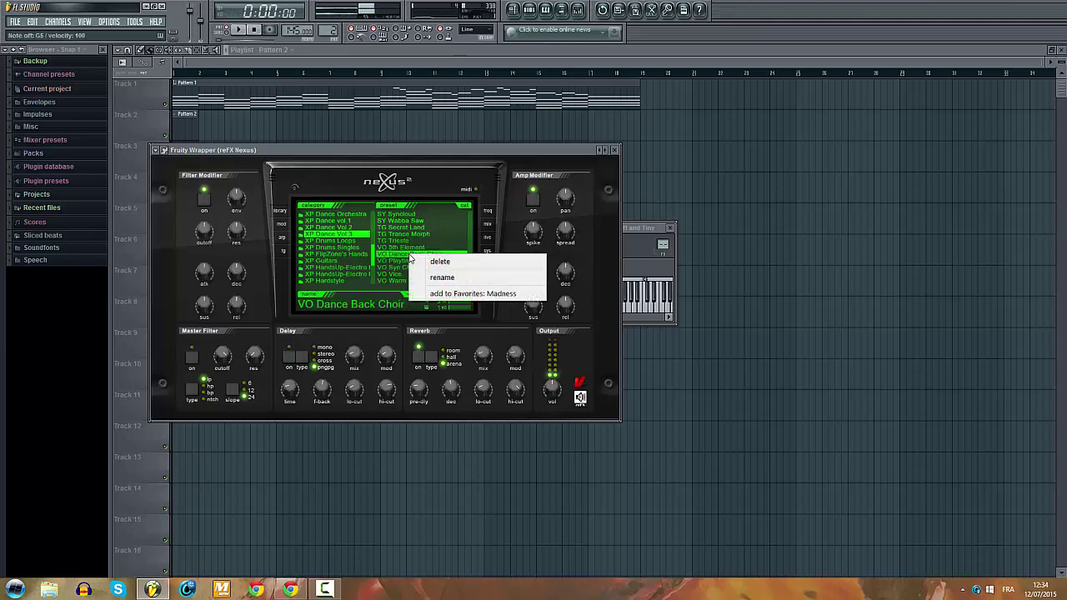
pyautogui.click(428, 277)
pyautogui.hotkey('ctrl', 'c')
pyautogui.click(400, 222)
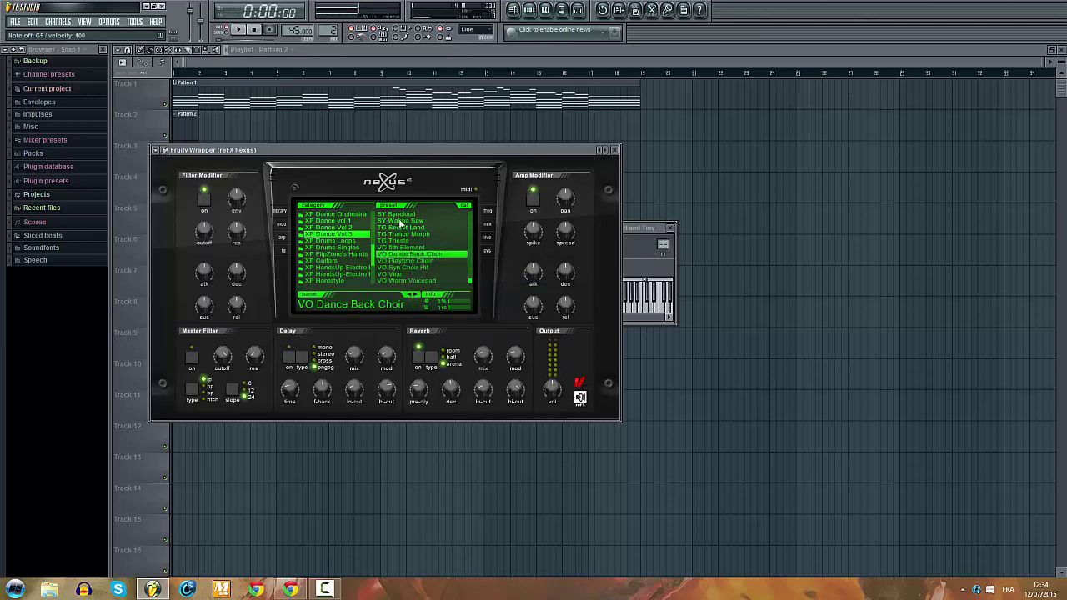
pyautogui.moveTo(362, 146); pyautogui.dragTo(720, 197)
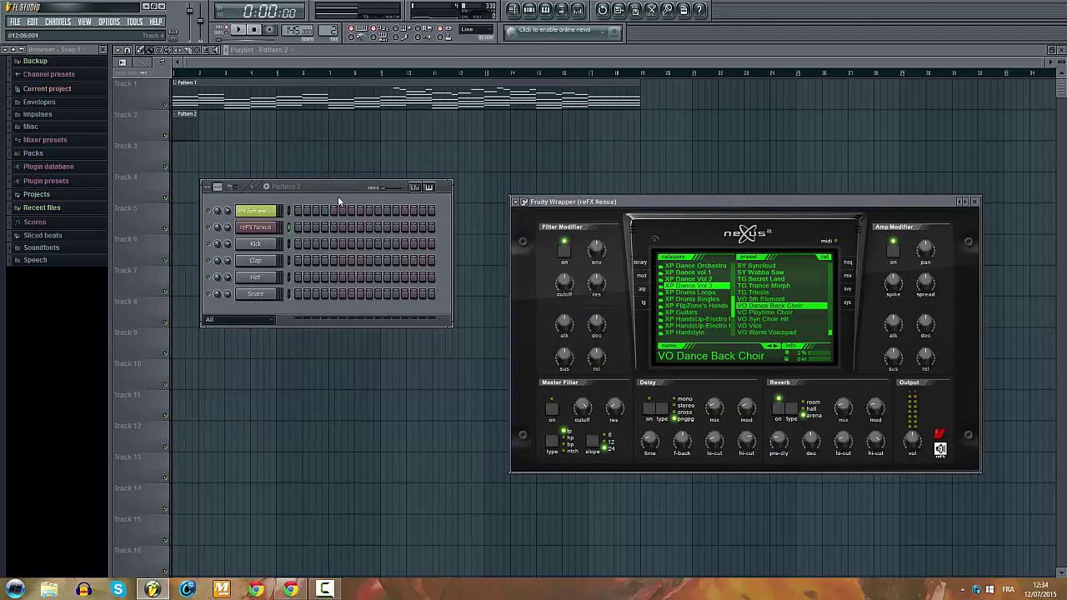
# Step: Rename the second Nexus channel as VO Dance Back Choir and colour it purple
pyautogui.rightClick(262, 232)
pyautogui.click(285, 242)
pyautogui.hotkey('ctrl', 'v')
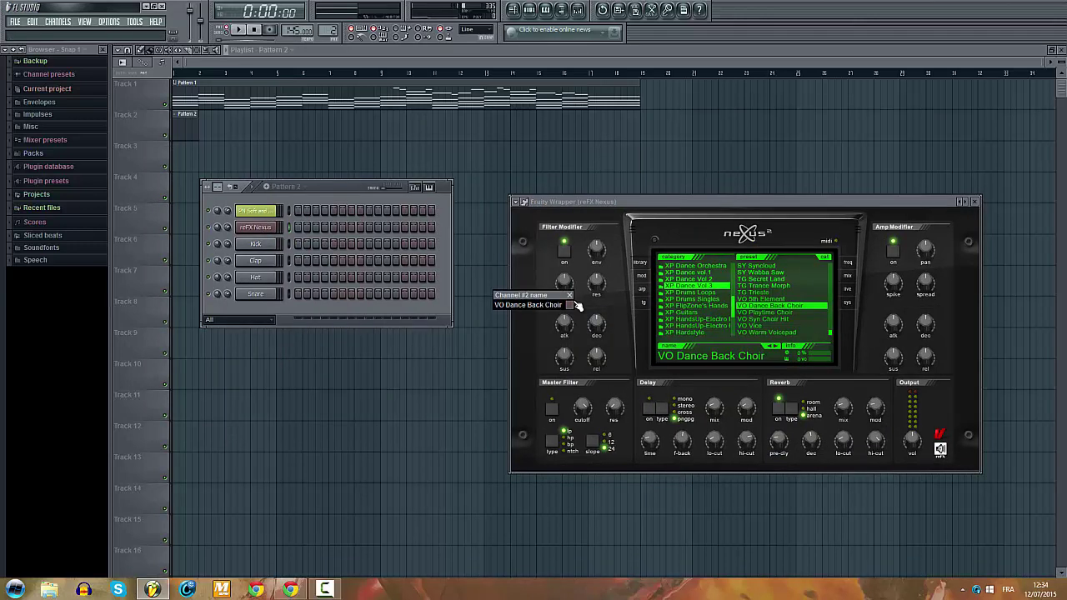
pyautogui.click(573, 304)
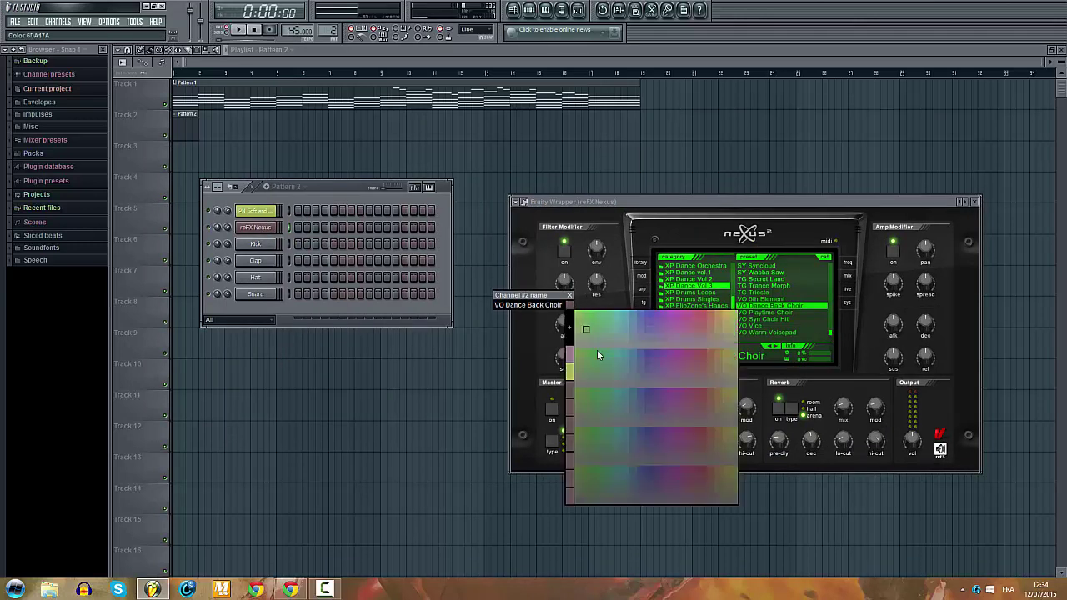
pyautogui.click(670, 312)
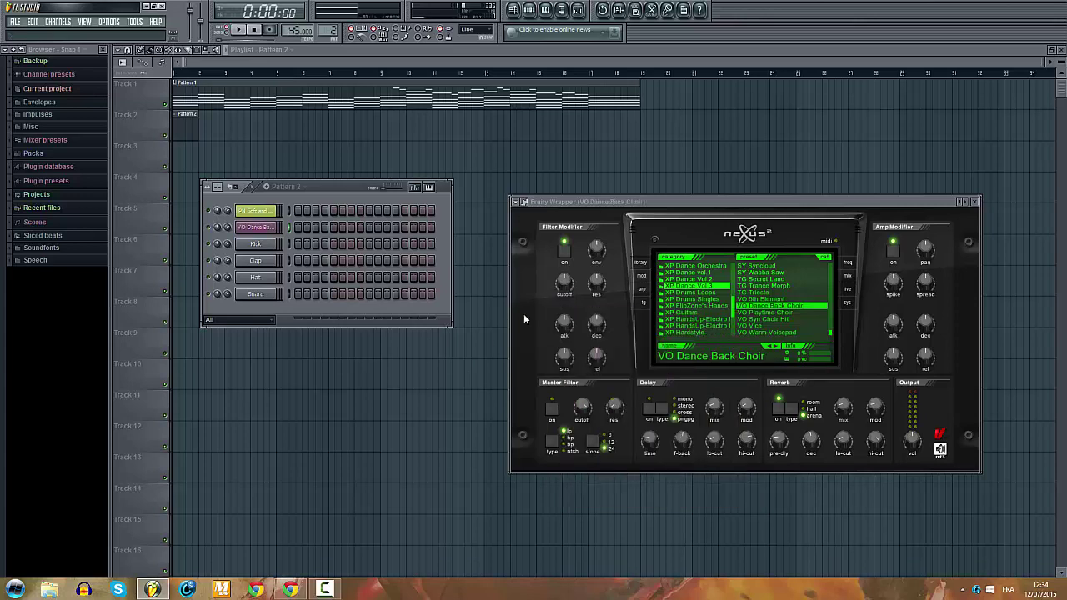
# Step: Paste the copied eight bars of chords into the VO Dance Back Choir piano roll in Pattern 2
pyautogui.rightClick(268, 227)
pyautogui.click(294, 227)
pyautogui.hotkey('ctrl', 'v')
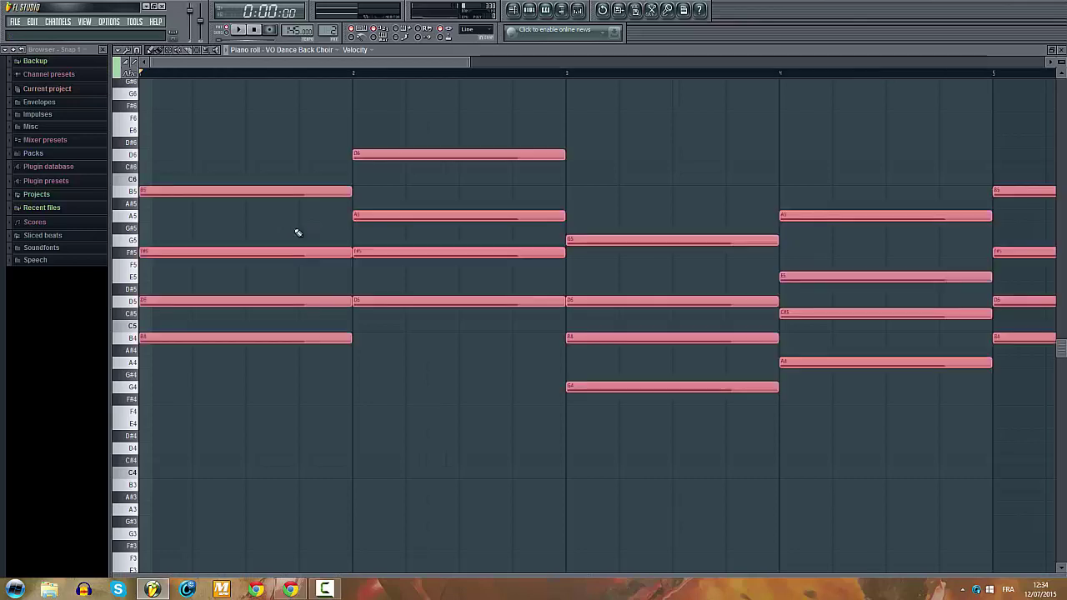
pyautogui.press('space')
pyautogui.press('space')
pyautogui.scroll(-2, 302, 148)
pyautogui.scroll(-2, 303, 149)
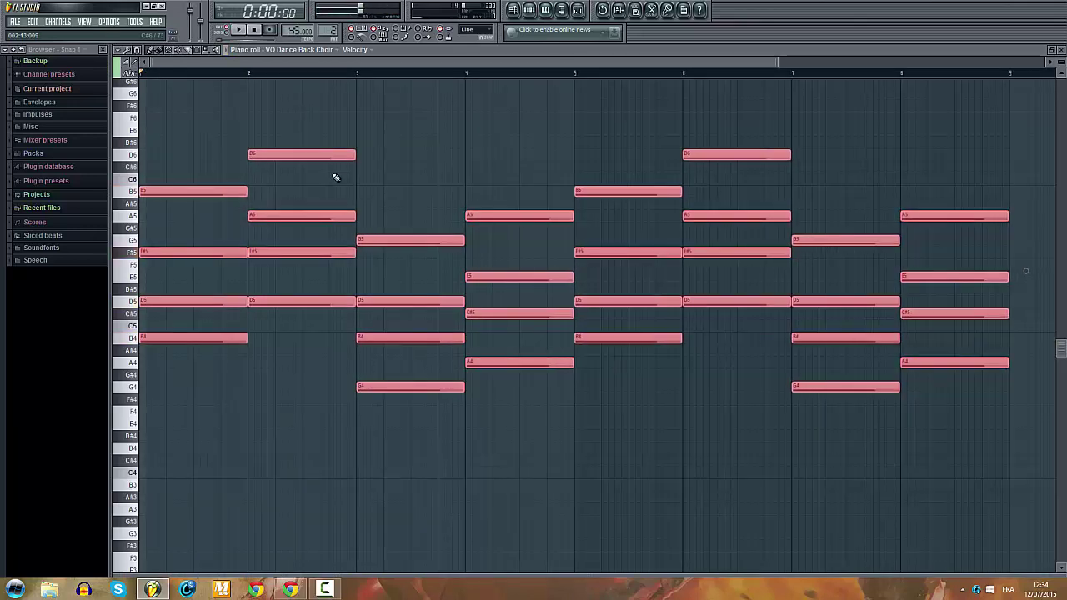
# Step: Play the choir pattern and duplicate its chords of bars 1 to 8 into bars 9 to 16
pyautogui.press('space')
pyautogui.moveTo(170, 187); pyautogui.dragTo(780, 179)
pyautogui.scroll(-2, 651, 214)
pyautogui.scroll(-2, 651, 213)
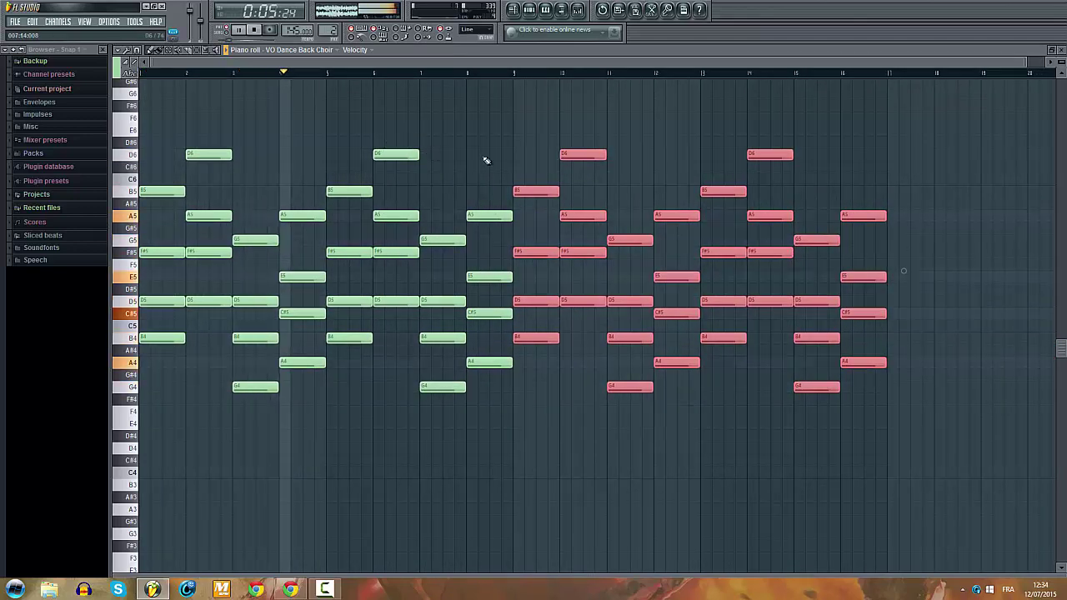
pyautogui.scroll(1, 479, 152)
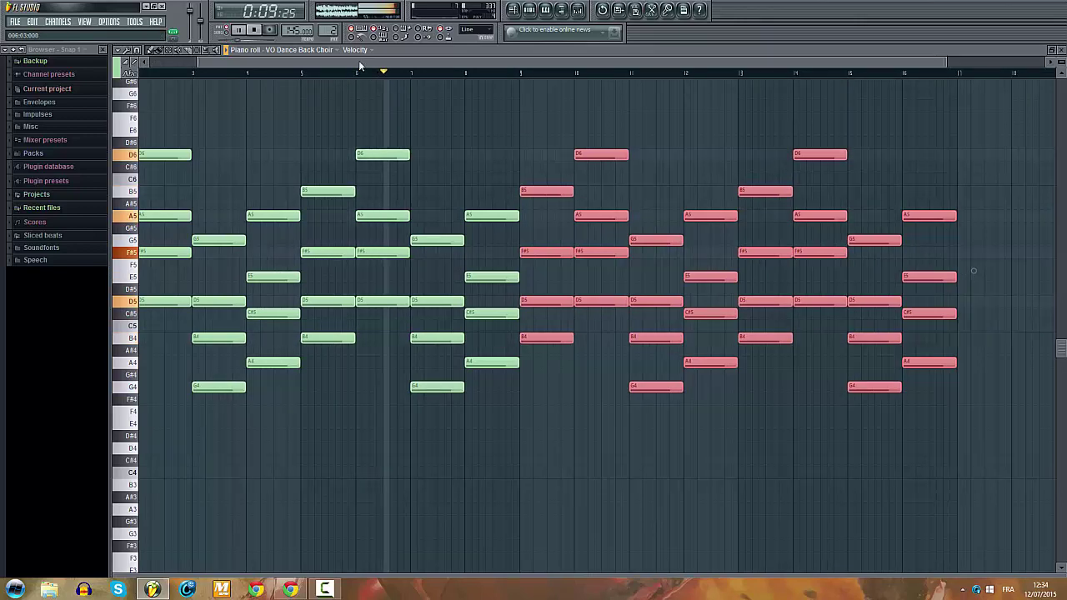
pyautogui.scroll(-1, 572, 150)
# Step: Select all choir chords in bars 1 to 16, clear the selection, and listen to the pattern from the start
pyautogui.keyDown('ctrl'); pyautogui.moveTo(916, 106); pyautogui.dragTo(173, 449); pyautogui.keyUp('ctrl')
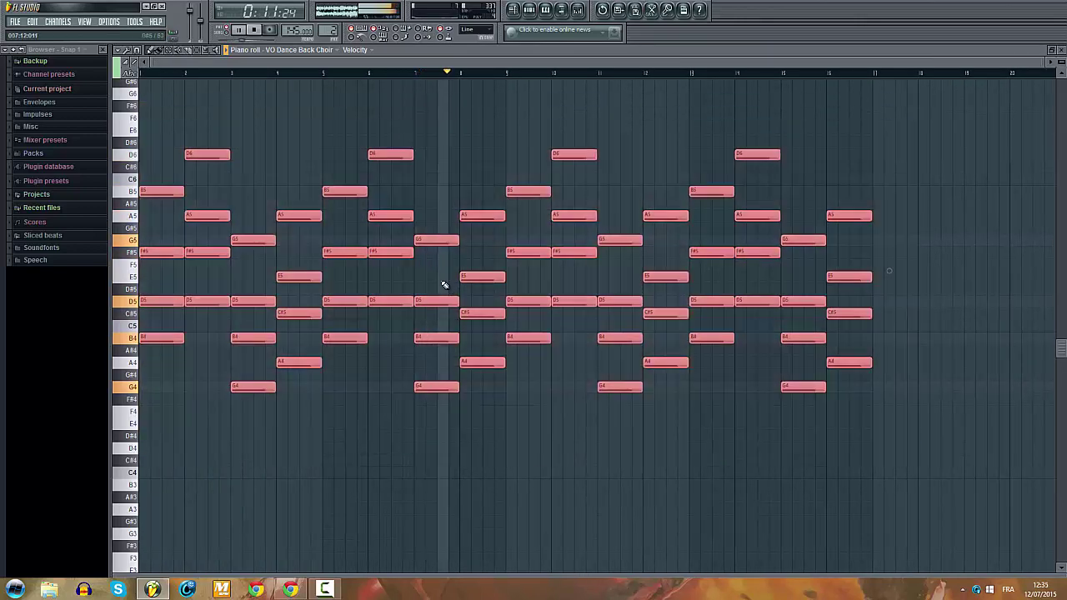
pyautogui.click(528, 10)
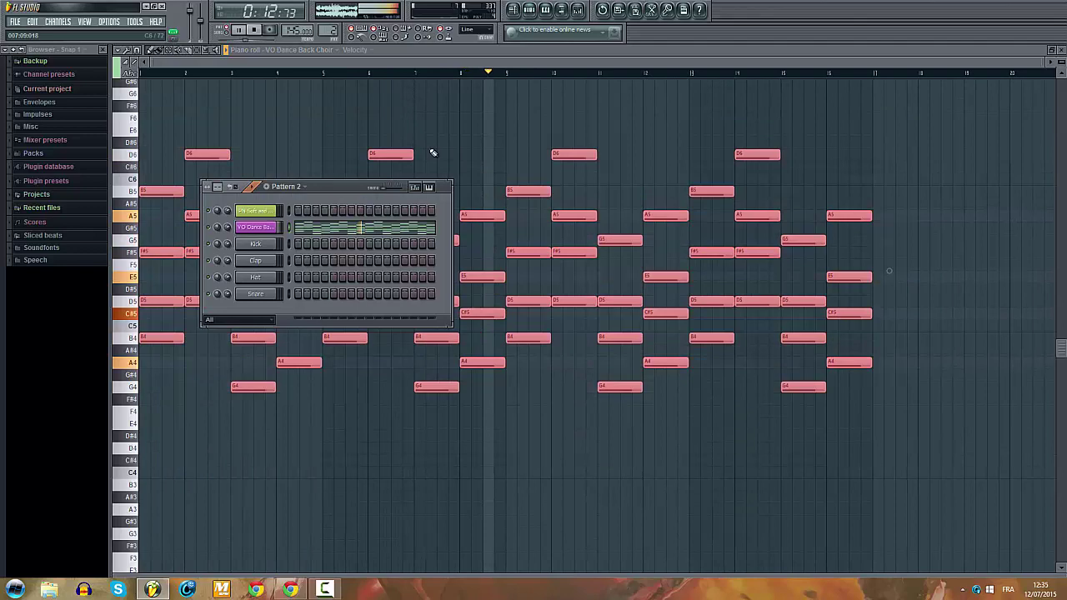
pyautogui.click(513, 10)
pyautogui.moveTo(475, 62); pyautogui.dragTo(484, 63)
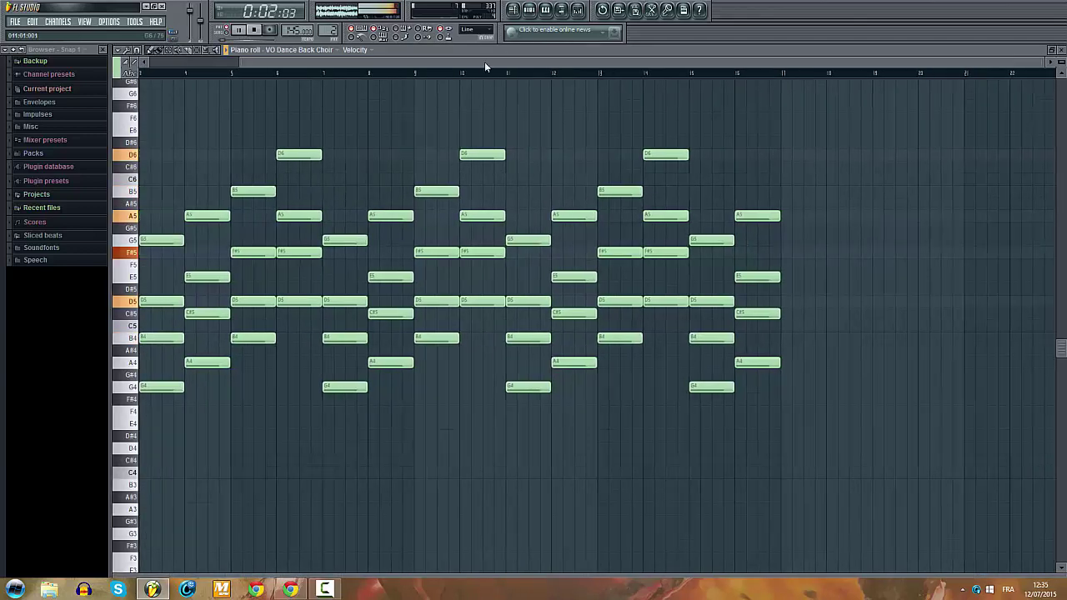
# Step: Turn down the Filter Modifier cutoff of VO Dance Back Choir in Nexus and create an automation clip for it
pyautogui.click(532, 11)
pyautogui.click(255, 227)
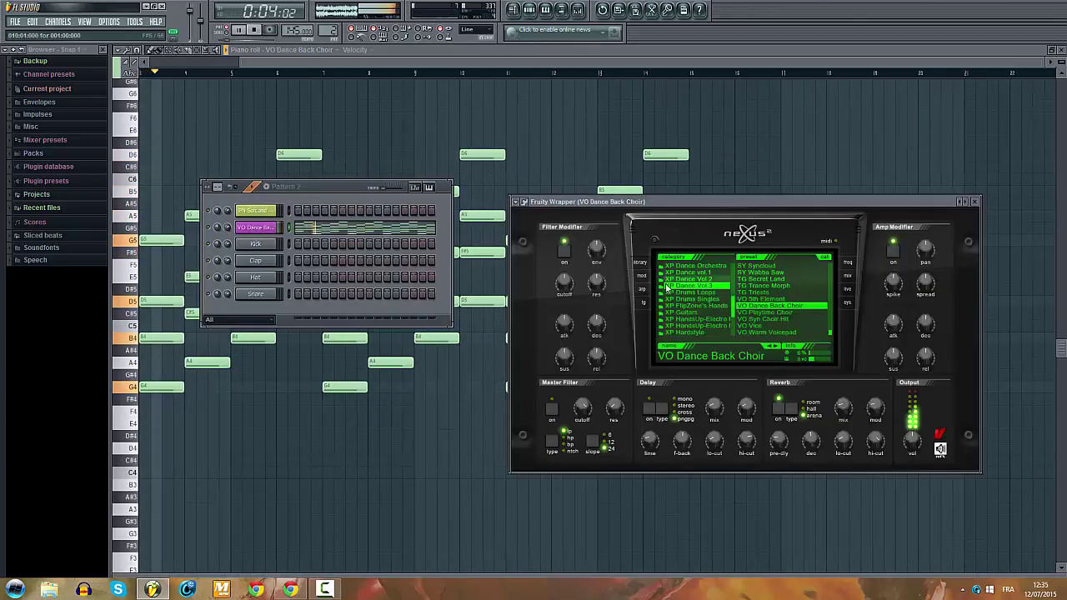
pyautogui.moveTo(567, 288); pyautogui.dragTo(559, 377)
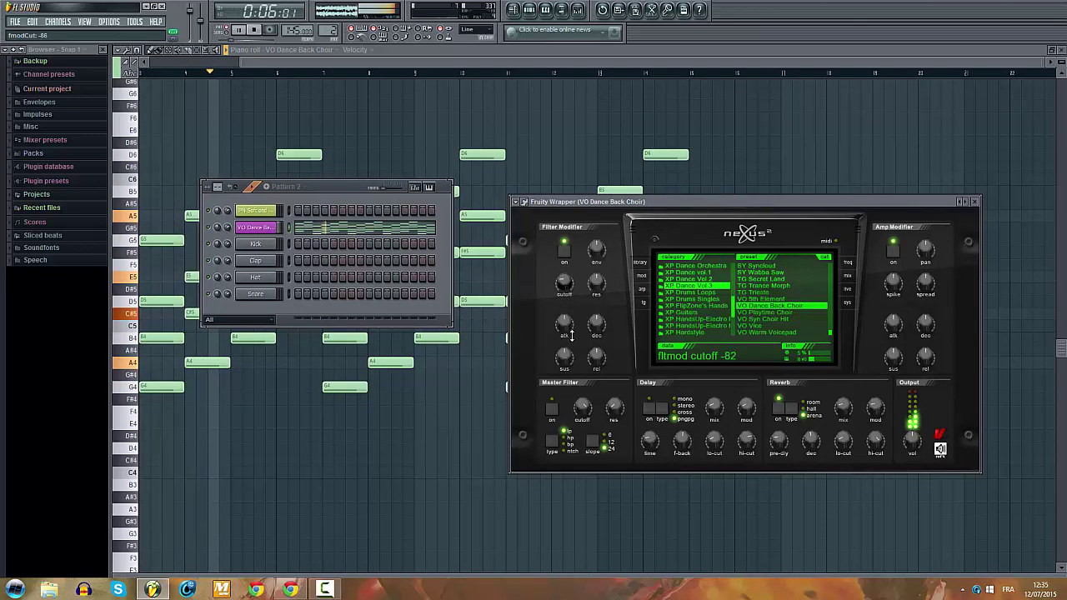
pyautogui.click(134, 22)
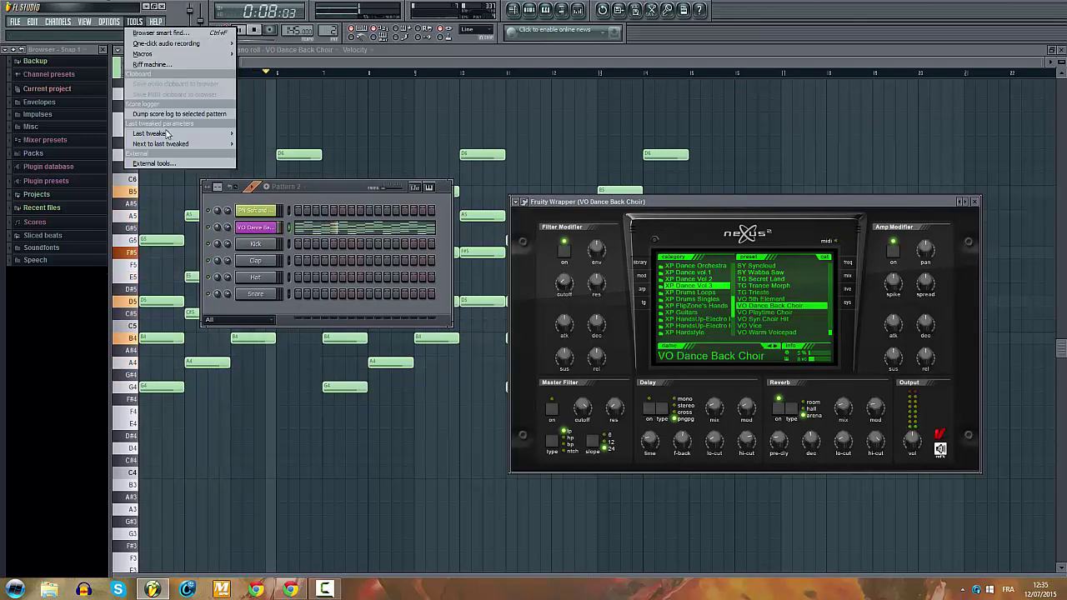
pyautogui.moveTo(221, 135)
pyautogui.click(275, 188)
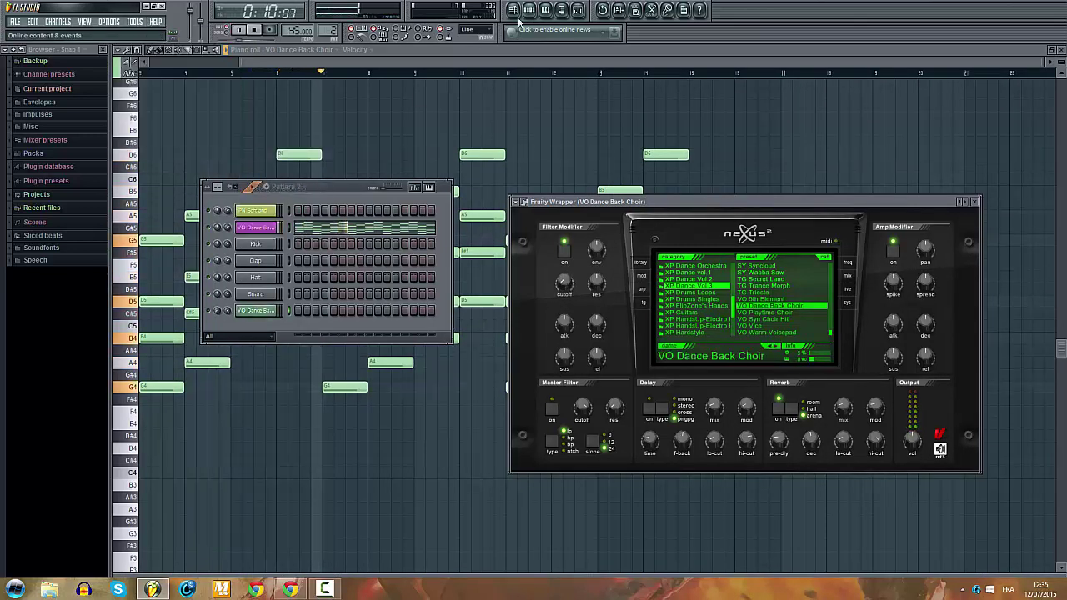
# Step: Add a full-level point at bar 17 of the choir cutoff automation clip in the playlist and bend its rising line slightly downward during playback
pyautogui.click(513, 9)
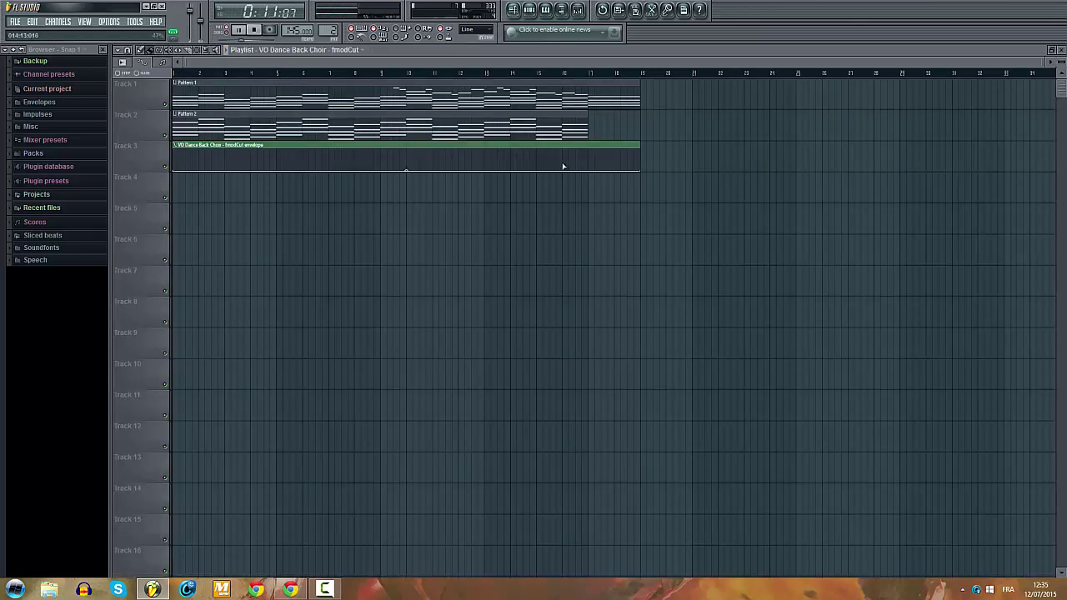
pyautogui.moveTo(641, 173); pyautogui.dragTo(635, 145)
pyautogui.rightClick(638, 163)
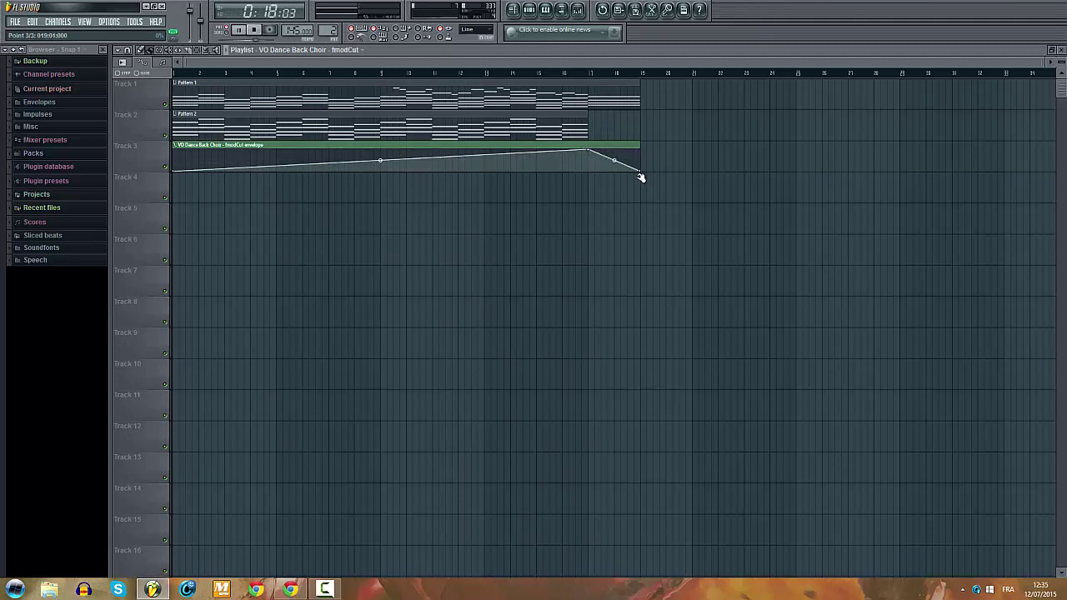
pyautogui.press('space')
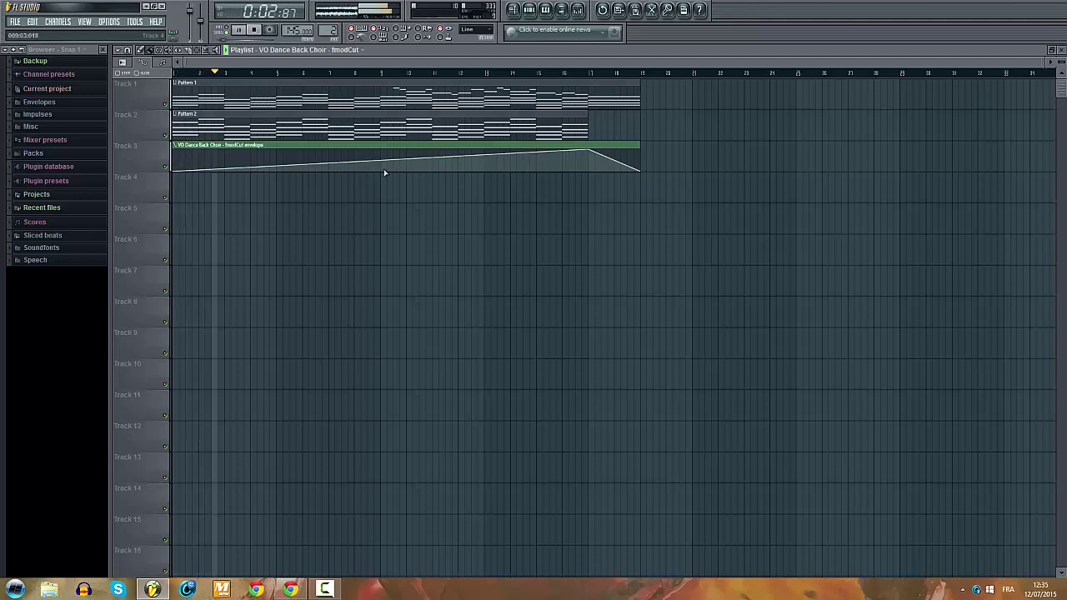
pyautogui.moveTo(379, 160); pyautogui.dragTo(380, 164)
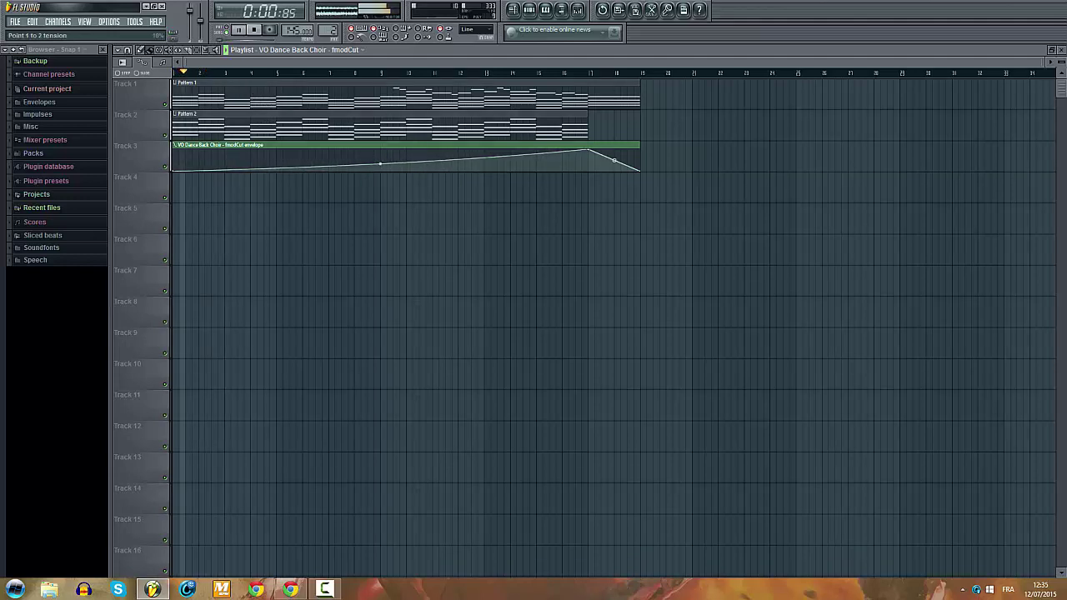
# Step: Move the cutoff envelope's peak to bar 13, add a second full-level point at bar 17, and replay the song
pyautogui.moveTo(585, 155); pyautogui.dragTo(483, 150)
pyautogui.rightClick(589, 157)
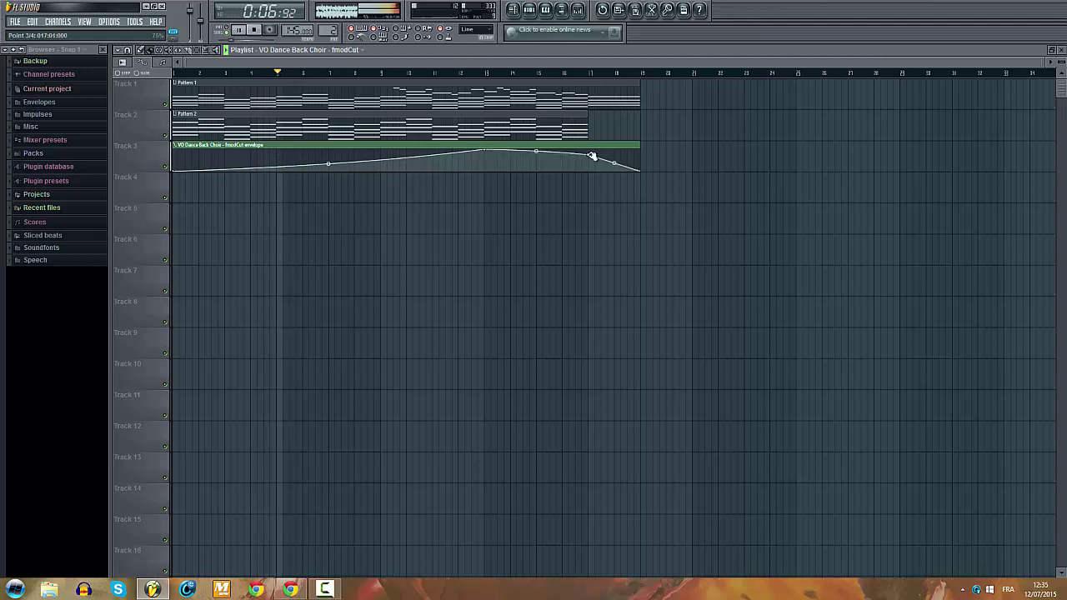
pyautogui.moveTo(590, 156); pyautogui.dragTo(589, 140)
pyautogui.press('space')
pyautogui.press('space')
# Step: Bend the envelope's rise up to bar 13 into a slower curve and raise its starting point slightly while listening
pyautogui.moveTo(329, 164); pyautogui.dragTo(328, 169)
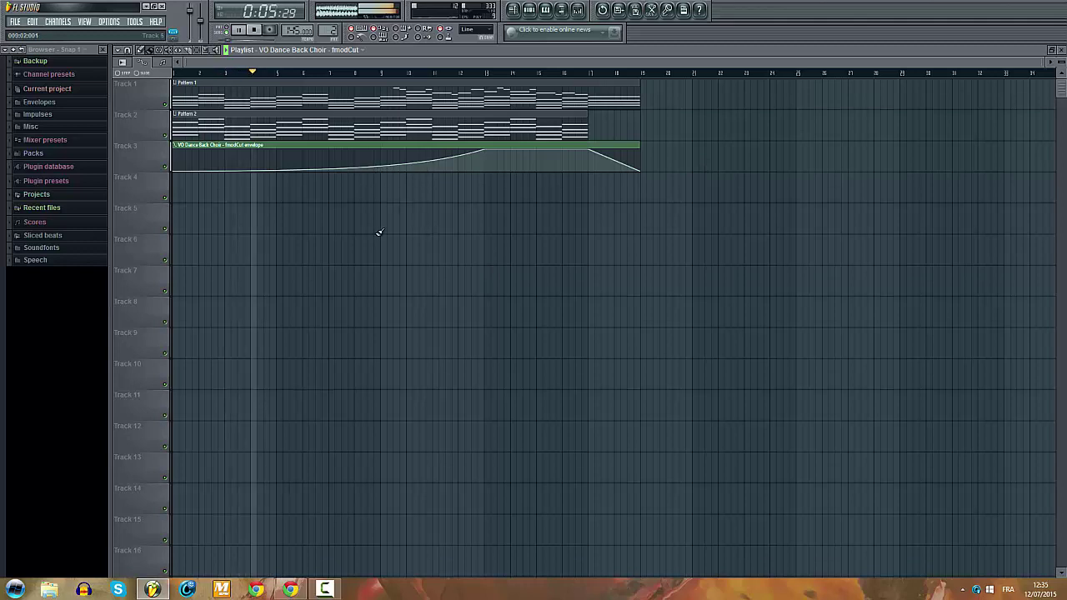
pyautogui.moveTo(329, 169); pyautogui.dragTo(329, 168)
pyautogui.press('space')
pyautogui.press('space')
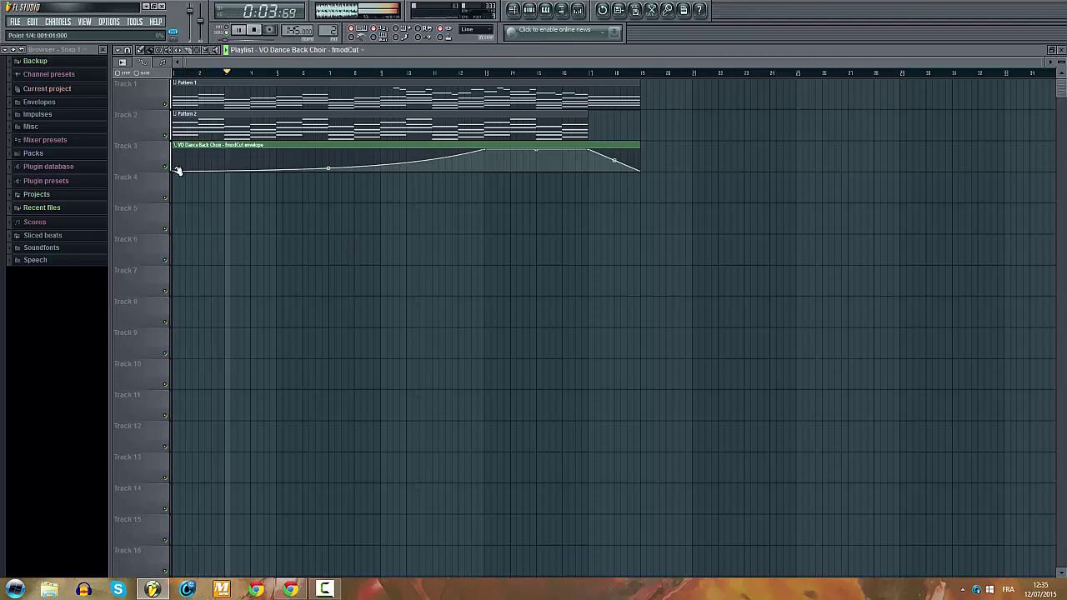
pyautogui.press('space')
pyautogui.moveTo(176, 172); pyautogui.dragTo(175, 171)
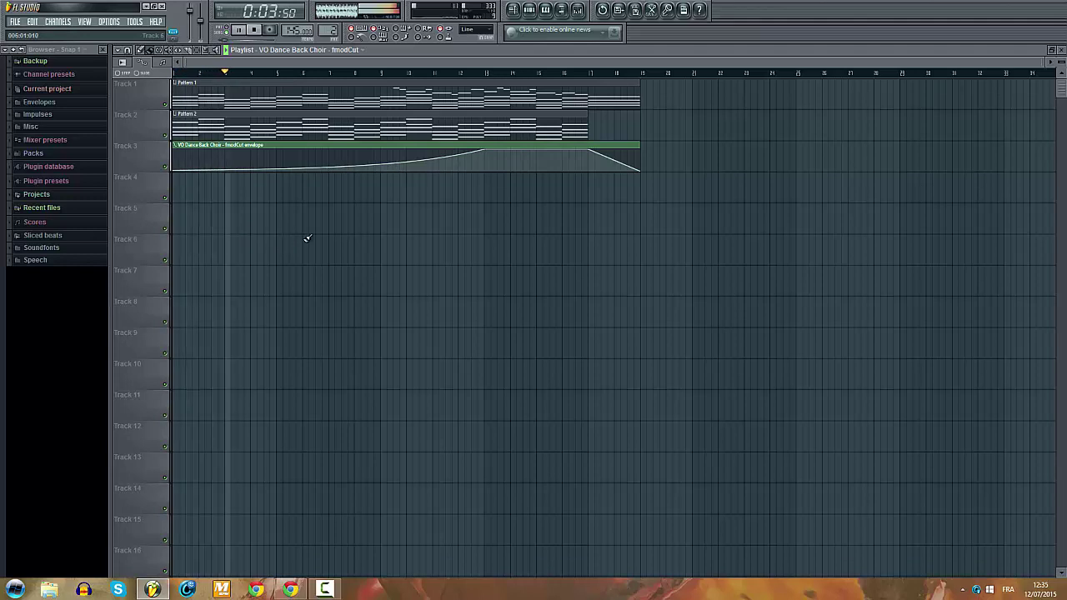
# Step: Bring up the step sequencer, view the choir and piano Nexus instruments, and stop playback
pyautogui.click(530, 12)
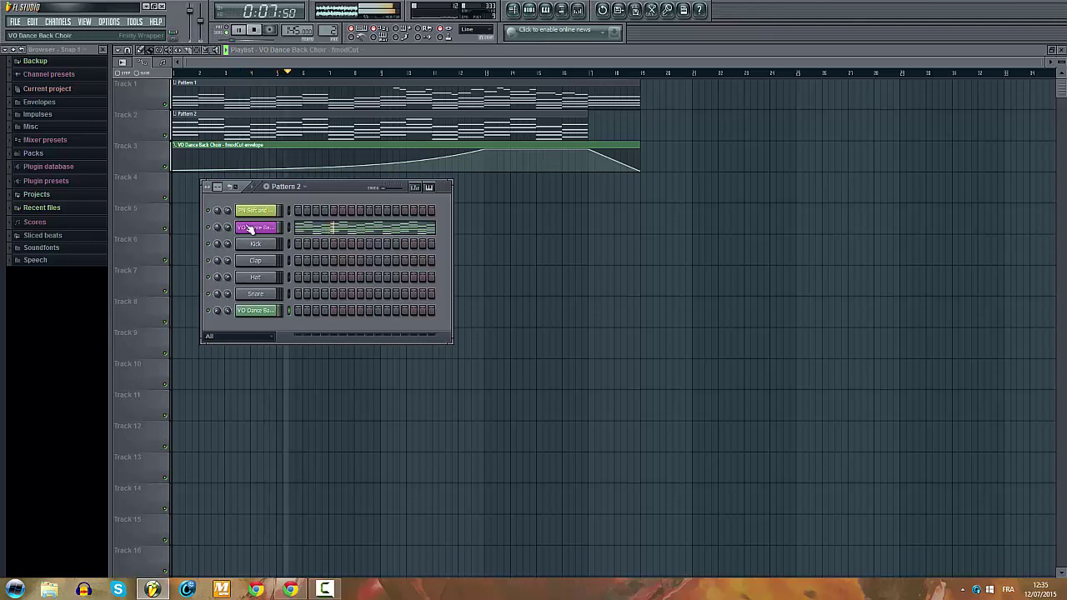
pyautogui.click(254, 227)
pyautogui.click(969, 203)
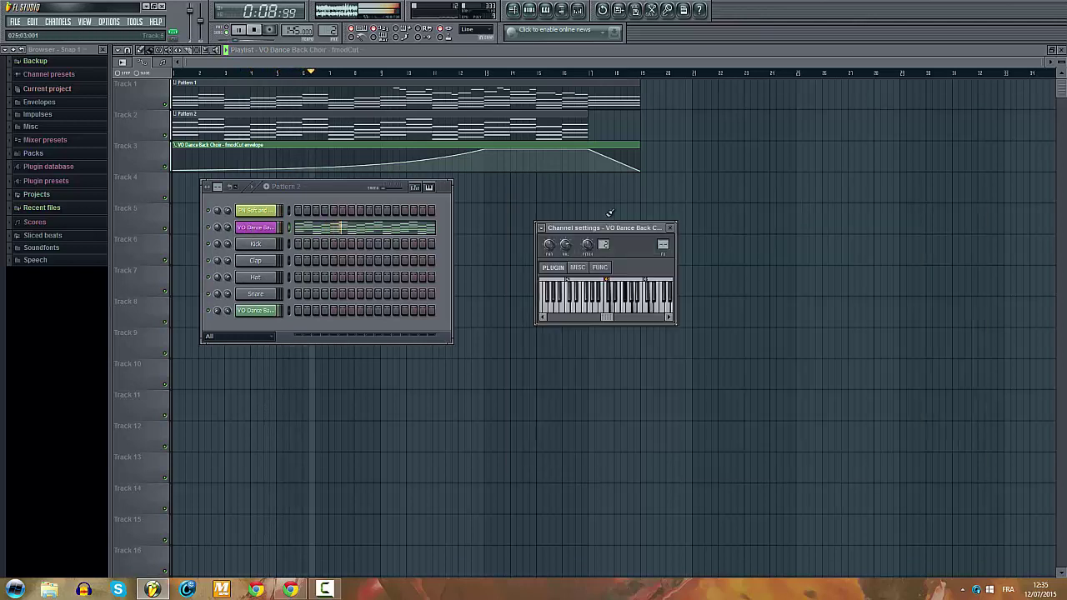
pyautogui.click(263, 213)
pyautogui.press('space')
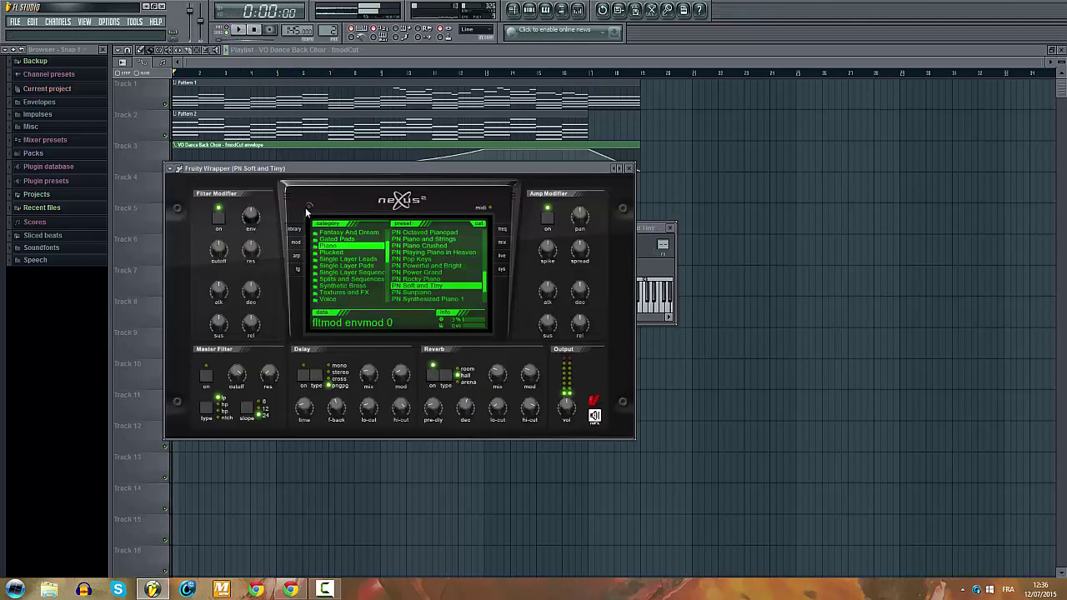
pyautogui.click(631, 172)
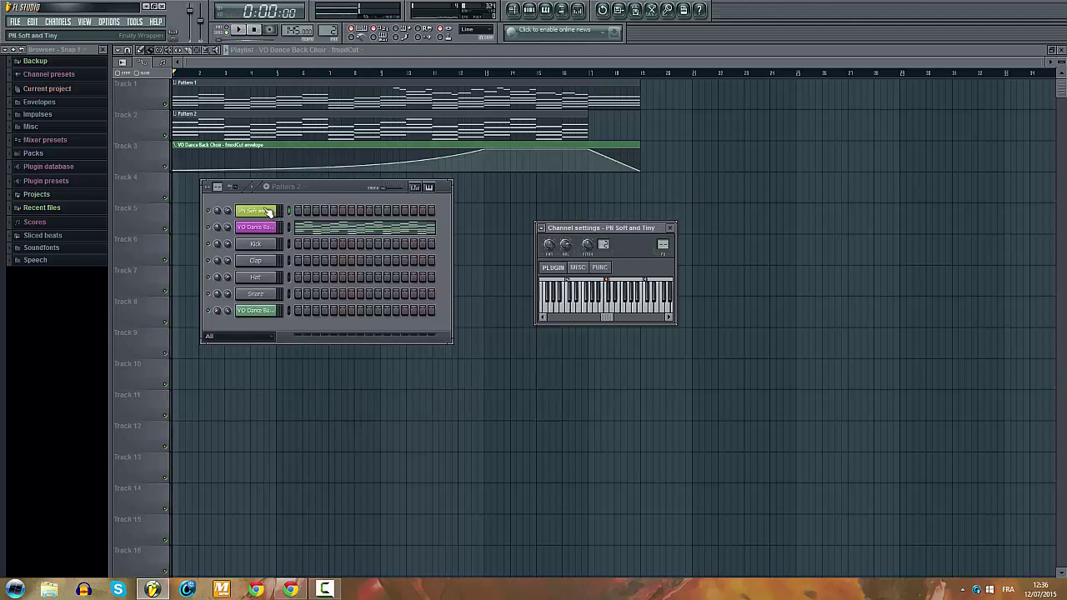
# Step: Switch to Pattern 1 and copy the PN Soft and Tiny channel's name from its rename box
pyautogui.scroll(1, 290, 194)
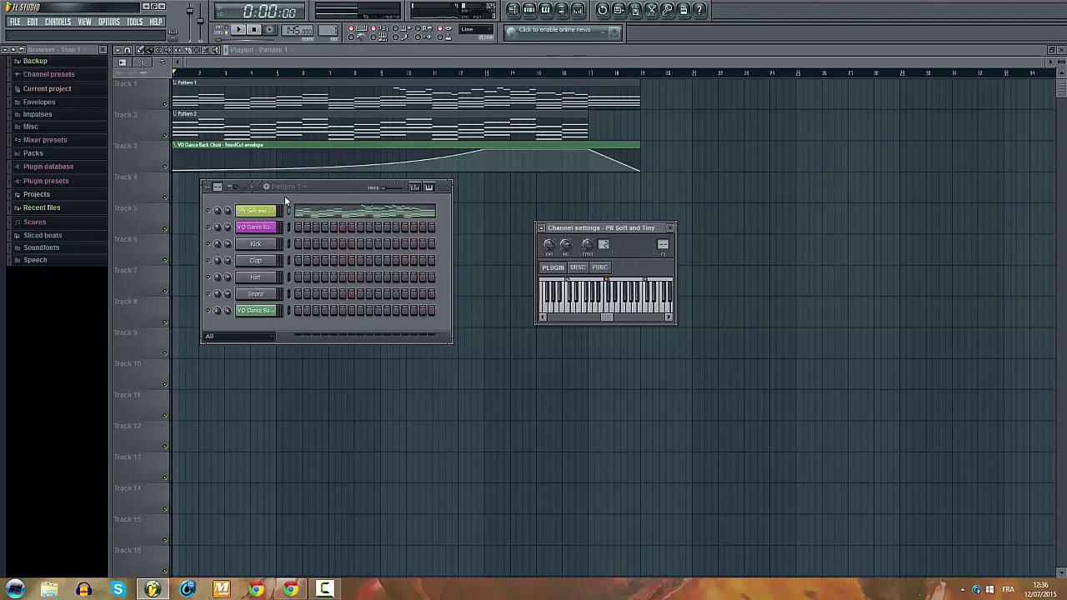
pyautogui.click(271, 213)
pyautogui.rightClick(271, 213)
pyautogui.click(294, 223)
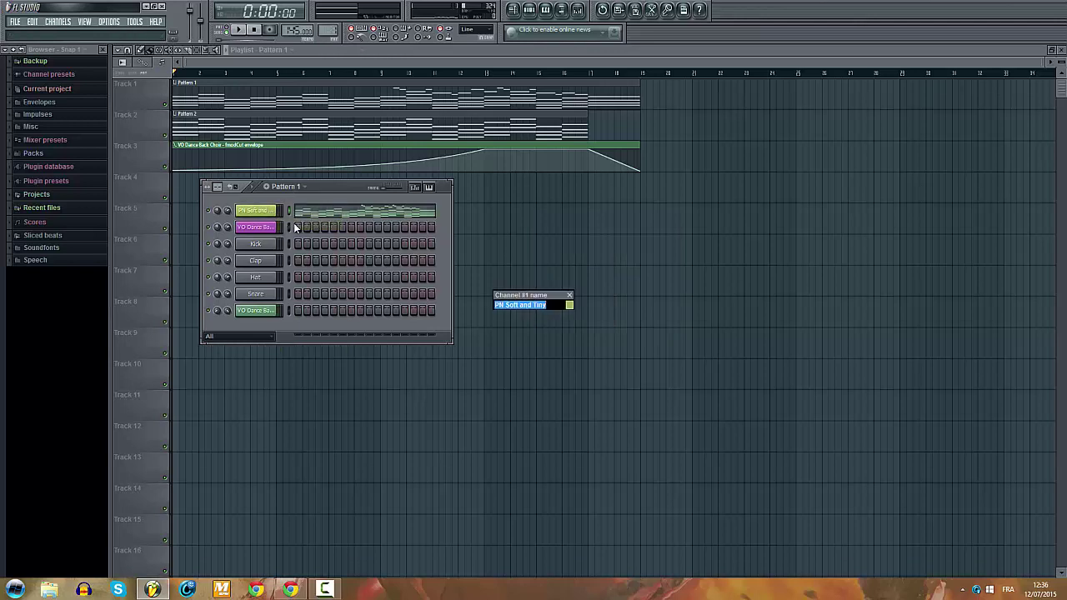
pyautogui.press('Escape')
pyautogui.rightClick(274, 207)
pyautogui.click(288, 223)
pyautogui.press('Escape')
# Step: Rename Pattern 1 as PN Soft and Tiny and give it the piano channel's yellow-green color
pyautogui.click(285, 186)
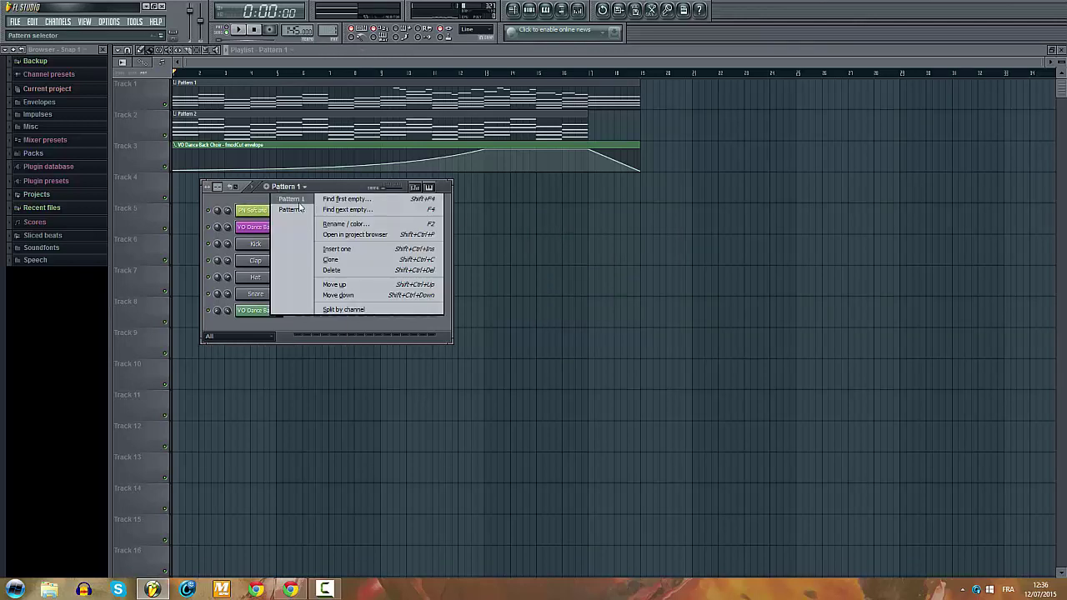
pyautogui.click(330, 225)
pyautogui.click(570, 305)
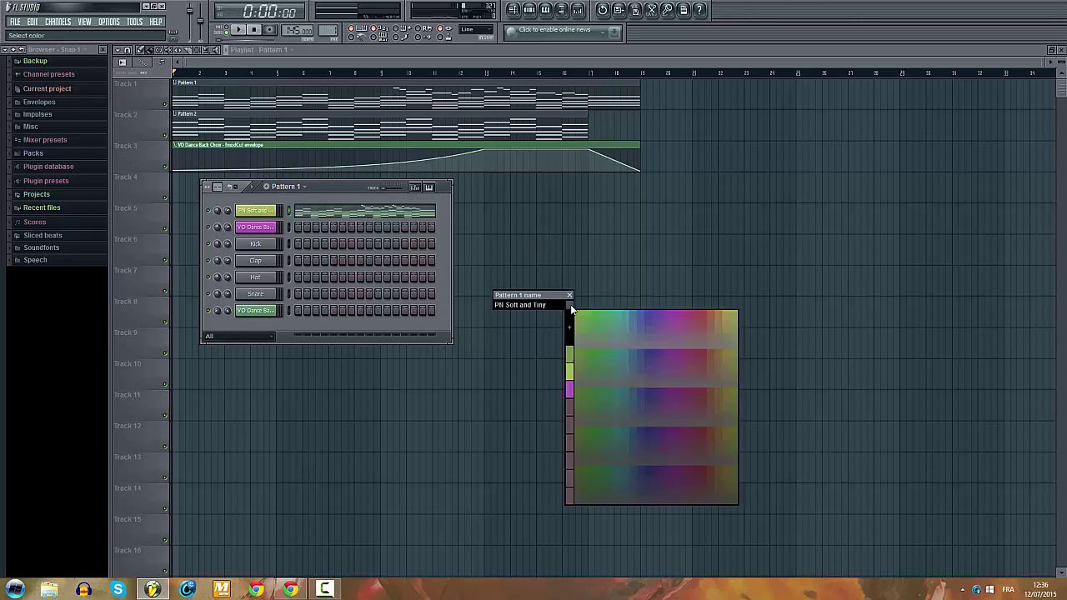
pyautogui.click(572, 368)
pyautogui.press('Return')
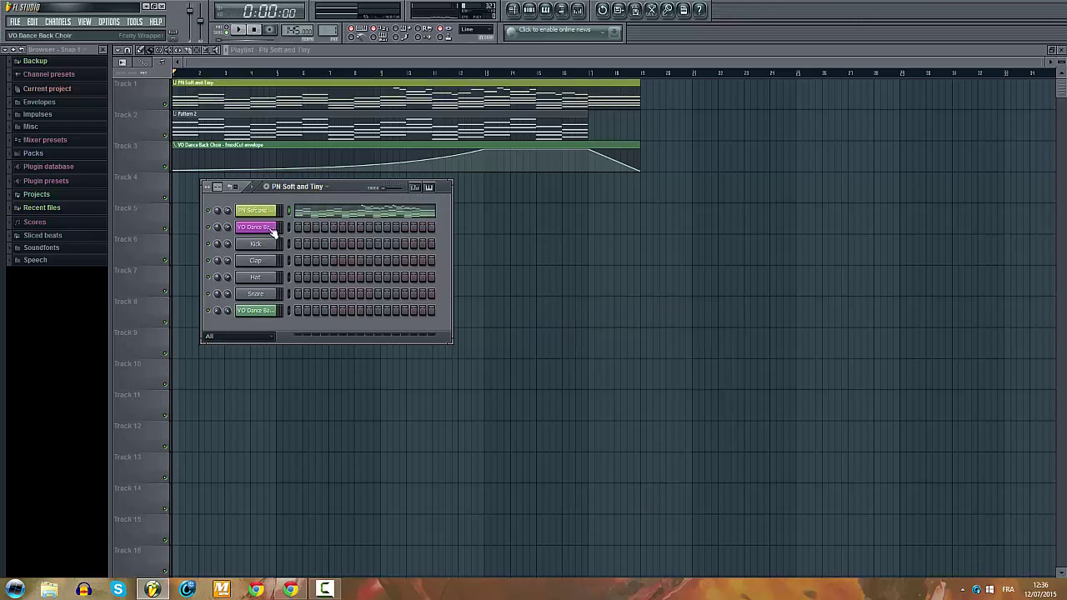
# Step: Copy the VO Dance Back Choir channel's name from its rename box
pyautogui.click(271, 230)
pyautogui.rightClick(271, 230)
pyautogui.click(290, 240)
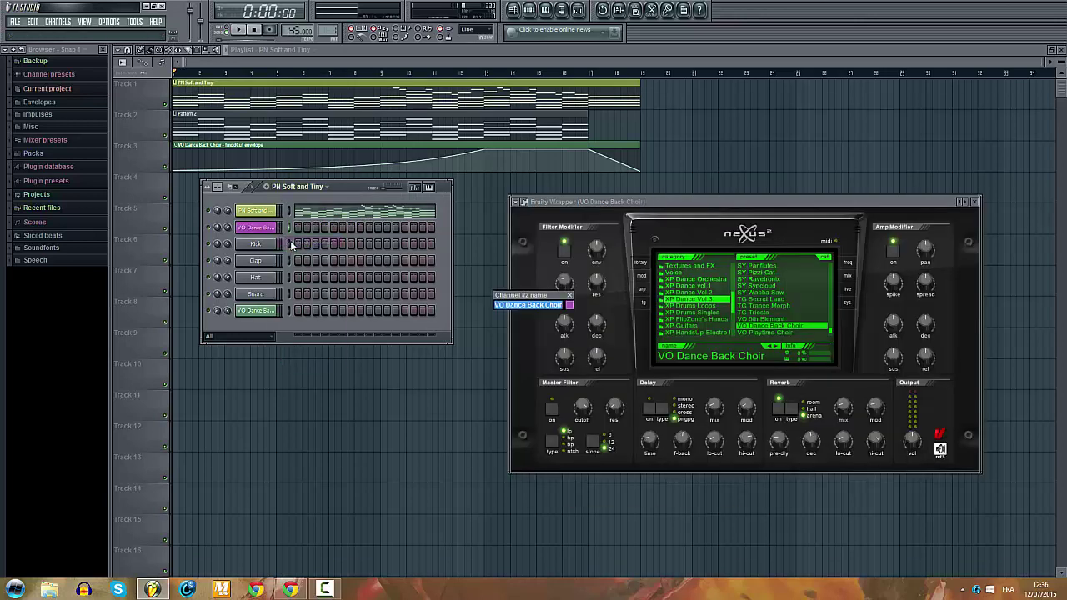
pyautogui.press('Return')
# Step: Rename Pattern 2 as VO Dance Back Choir, give it the choir channel's purple color, and close the choir's instrument window
pyautogui.press('F4')
pyautogui.click(285, 187)
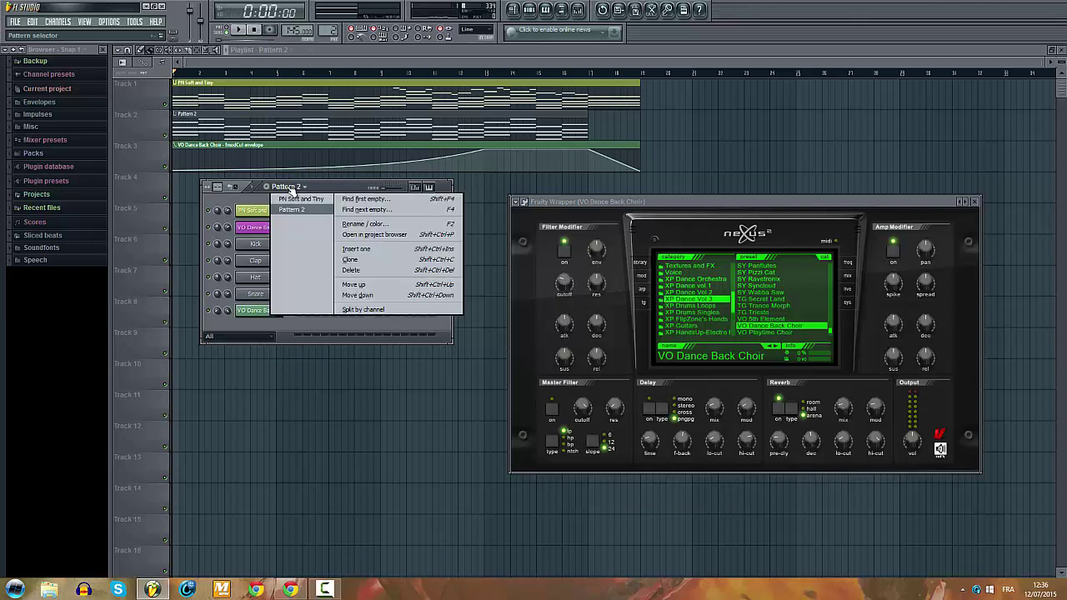
pyautogui.click(342, 225)
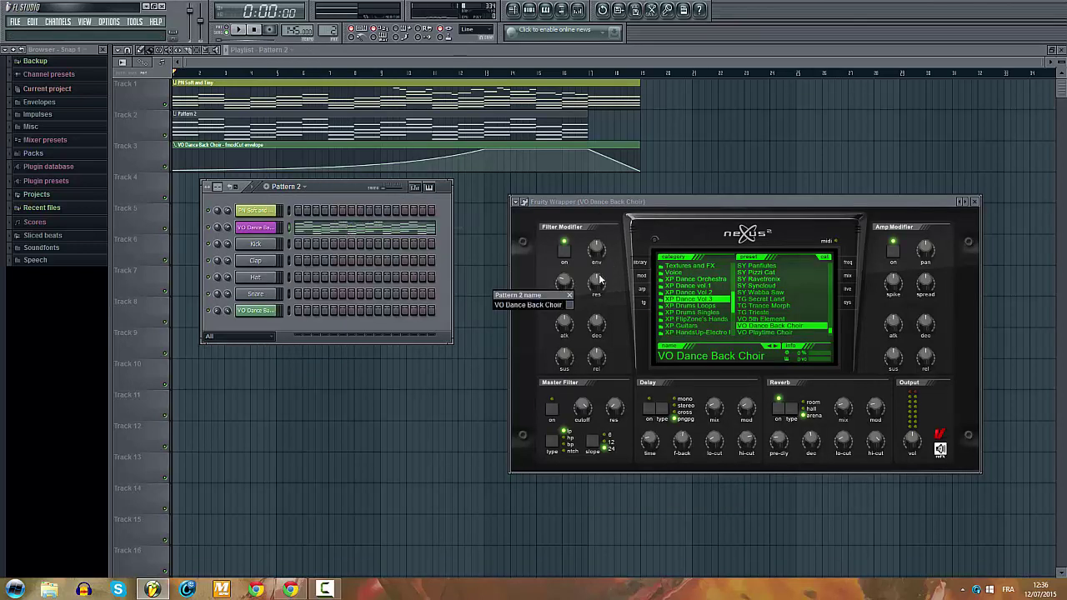
pyautogui.click(571, 307)
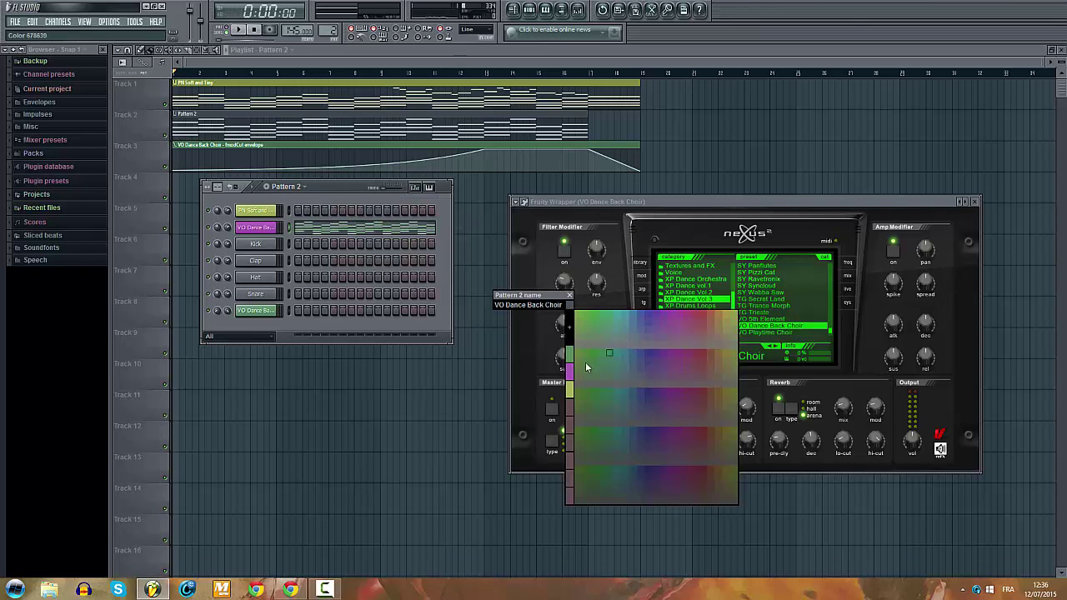
pyautogui.click(568, 375)
pyautogui.click(255, 226)
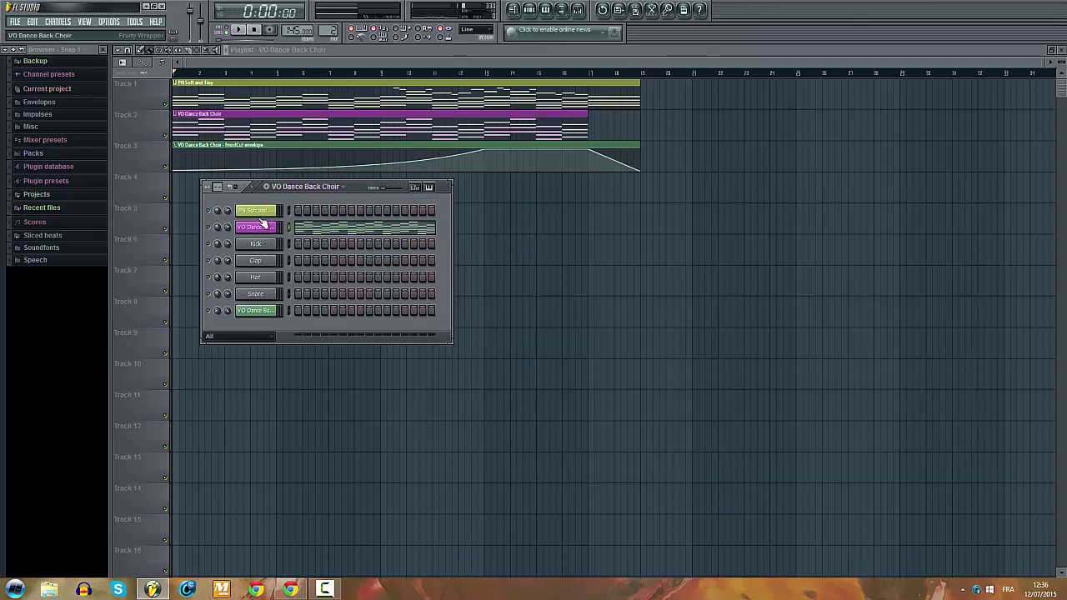
# Step: Route the PN Soft and Tiny channel to mixer track 1 and the VO Dance Back Choir channel to mixer track 2
pyautogui.click(254, 210)
pyautogui.moveTo(663, 244); pyautogui.dragTo(664, 241)
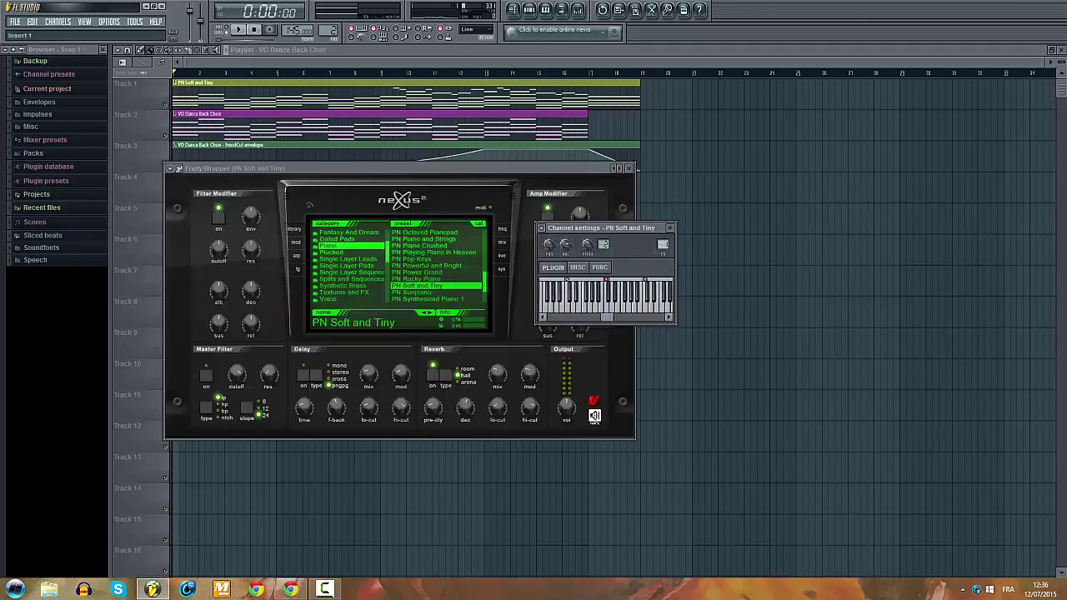
pyautogui.click(630, 169)
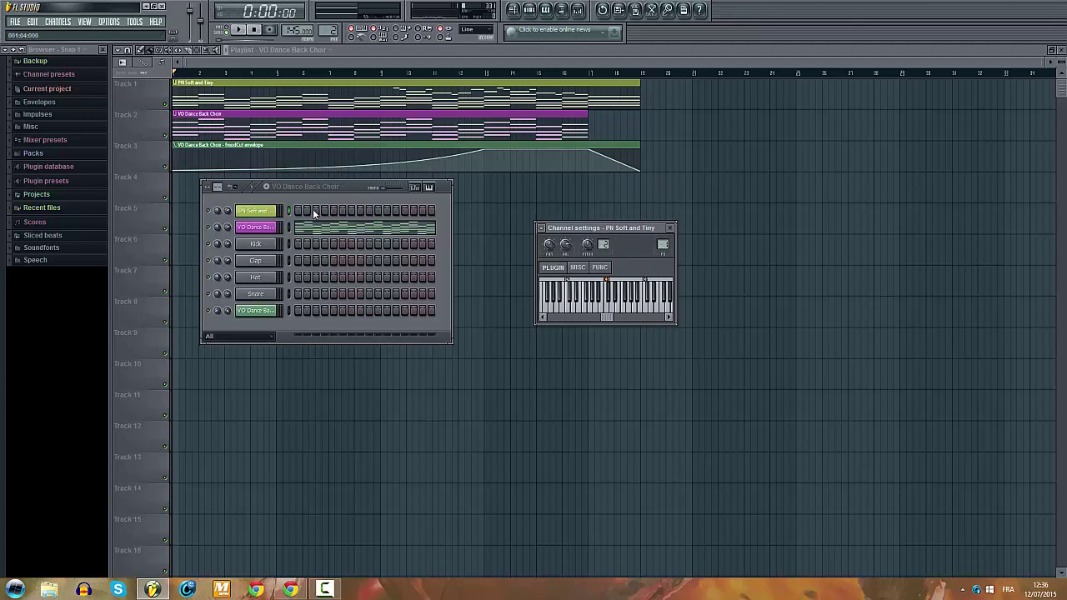
pyautogui.click(268, 228)
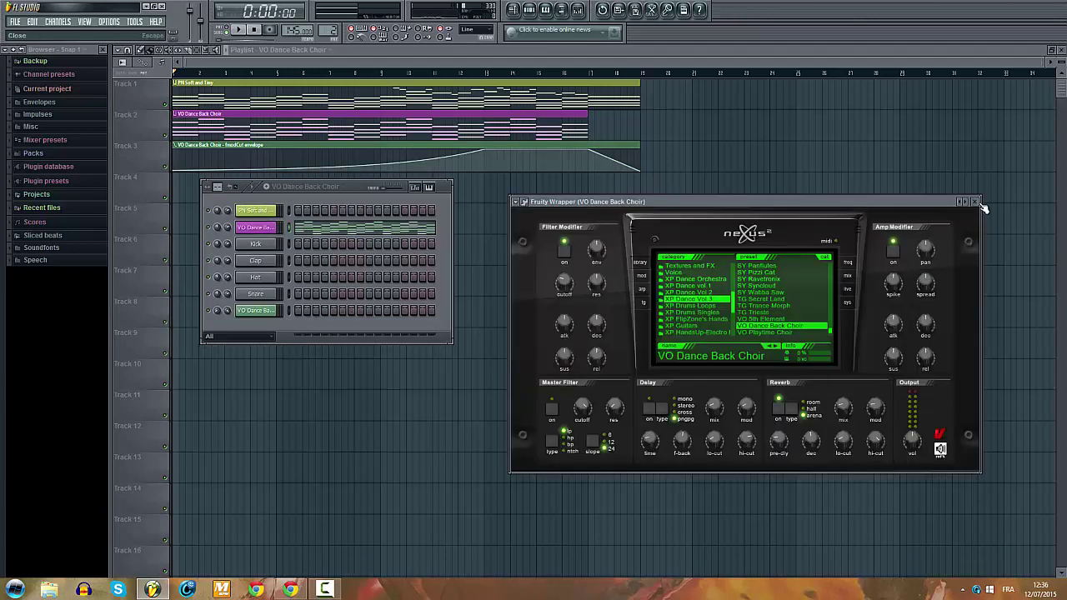
pyautogui.click(975, 201)
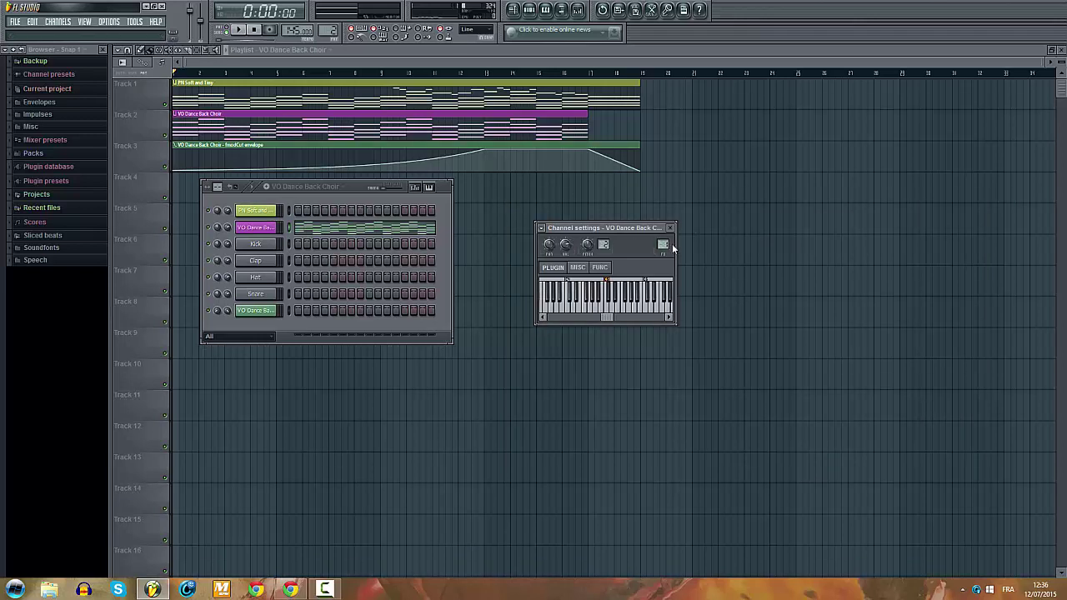
# Step: Show the mixer and remove the effect loaded on the Master track by replacing it with none
pyautogui.press('F9')
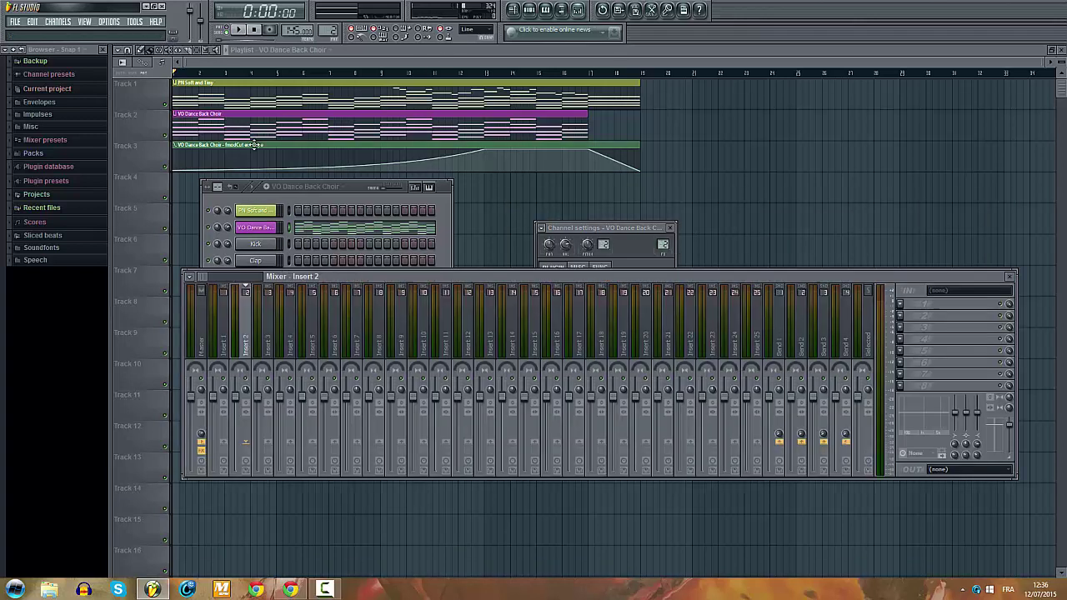
pyautogui.click(181, 336)
pyautogui.rightClick(248, 331)
pyautogui.click(578, 11)
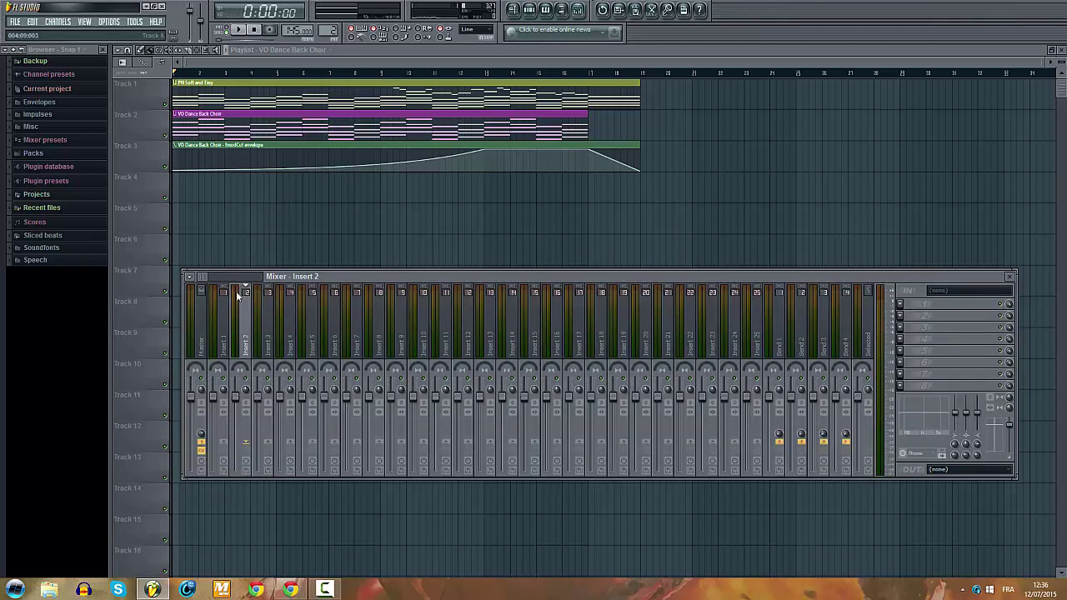
pyautogui.click(202, 341)
pyautogui.click(901, 386)
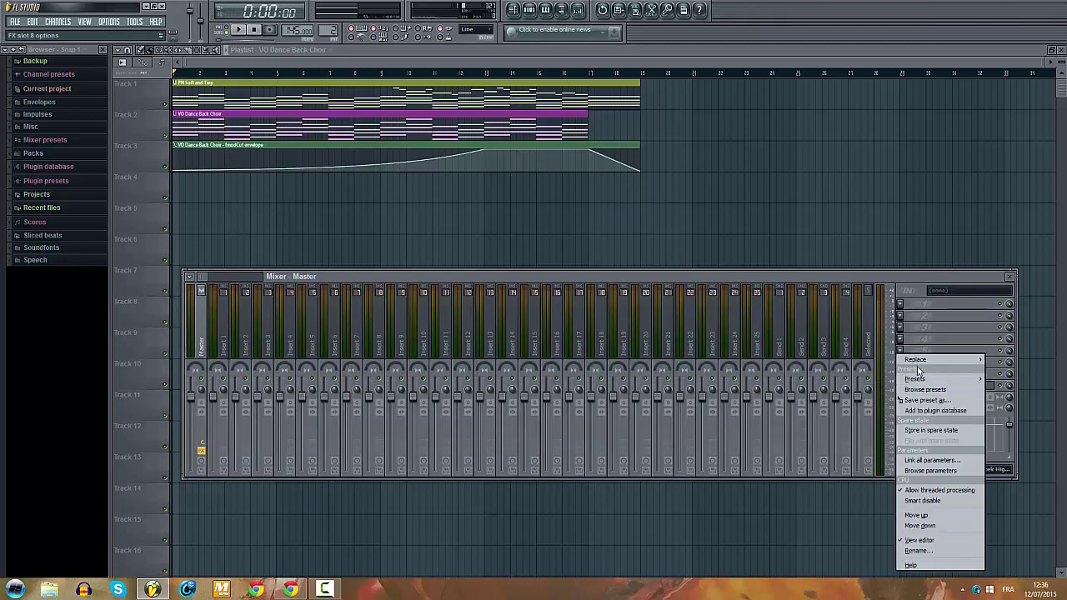
pyautogui.moveTo(942, 359)
pyautogui.click(915, 70)
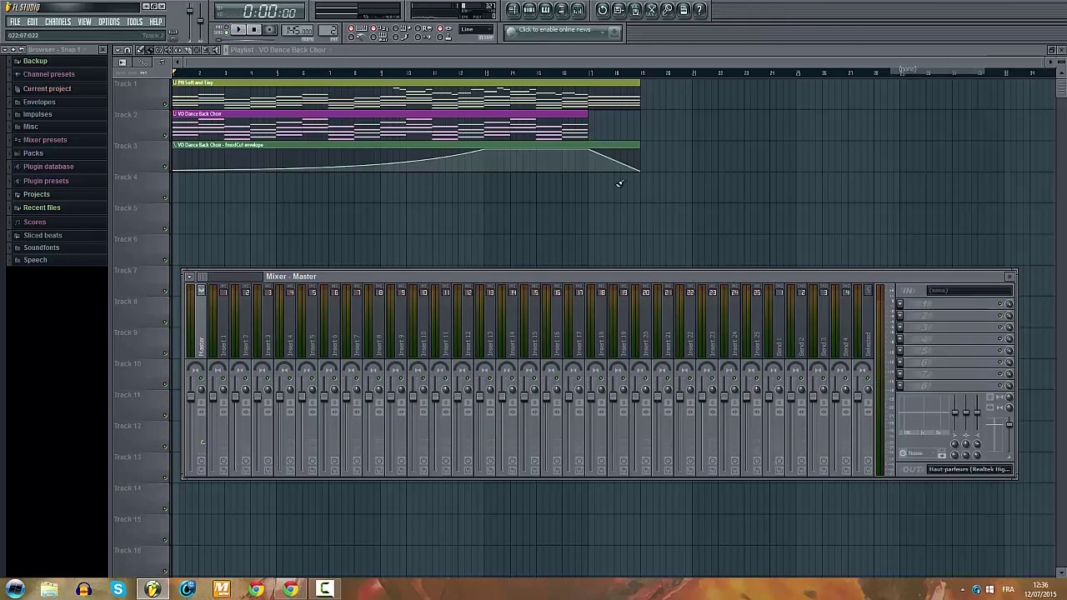
# Step: Lower the mixer volume faders of Master, Insert 1 and Insert 2
pyautogui.click(224, 338)
pyautogui.moveTo(191, 397); pyautogui.dragTo(235, 401)
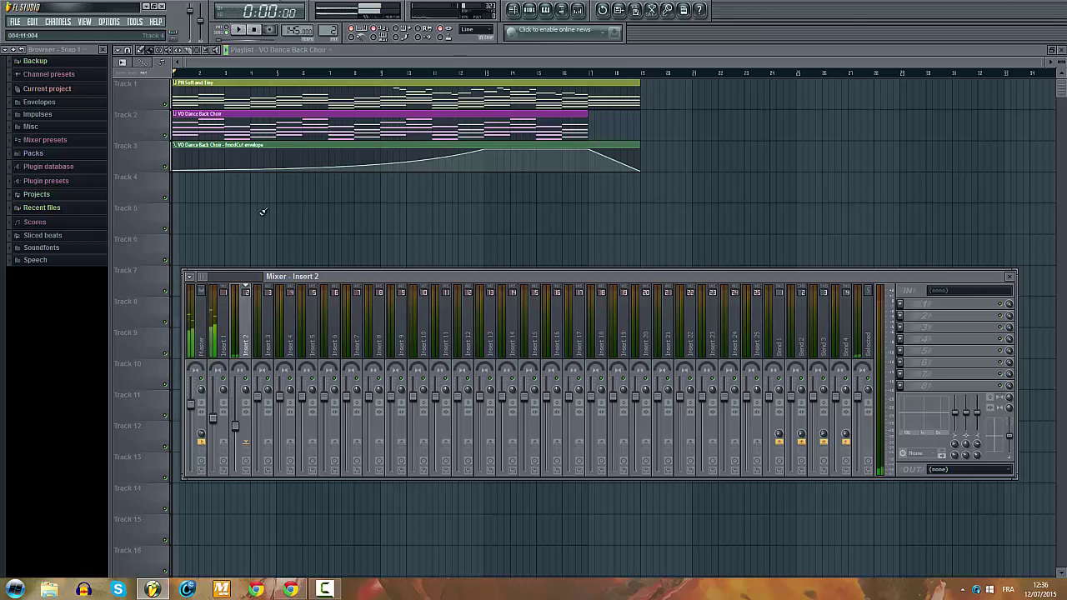
pyautogui.click(220, 333)
pyautogui.rightClick(221, 337)
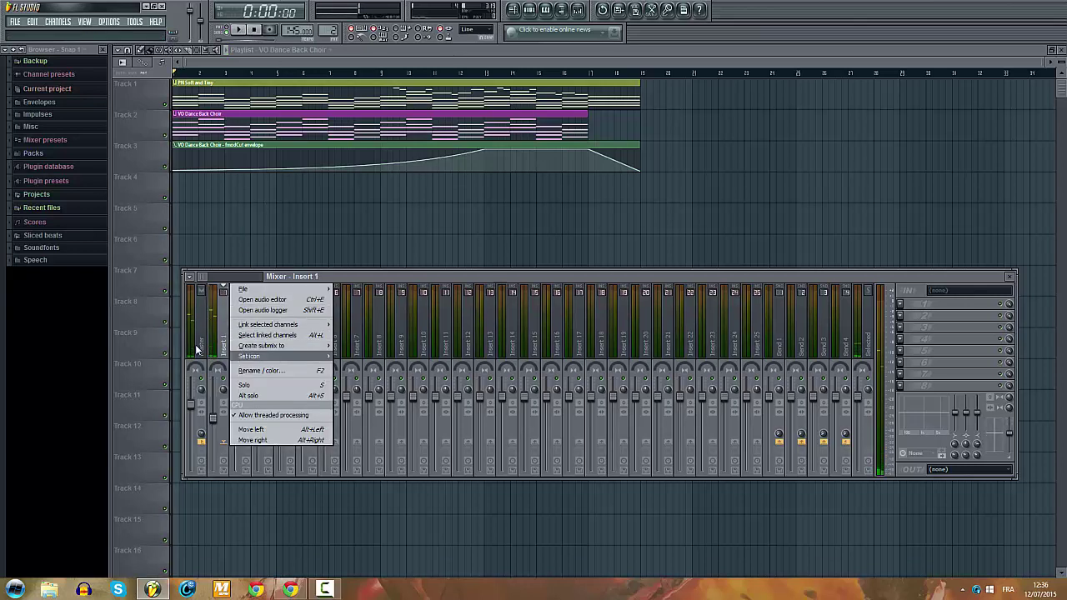
# Step: Rename the Insert 2 mixer track as VO and color it purple
pyautogui.click(247, 341)
pyautogui.rightClick(247, 342)
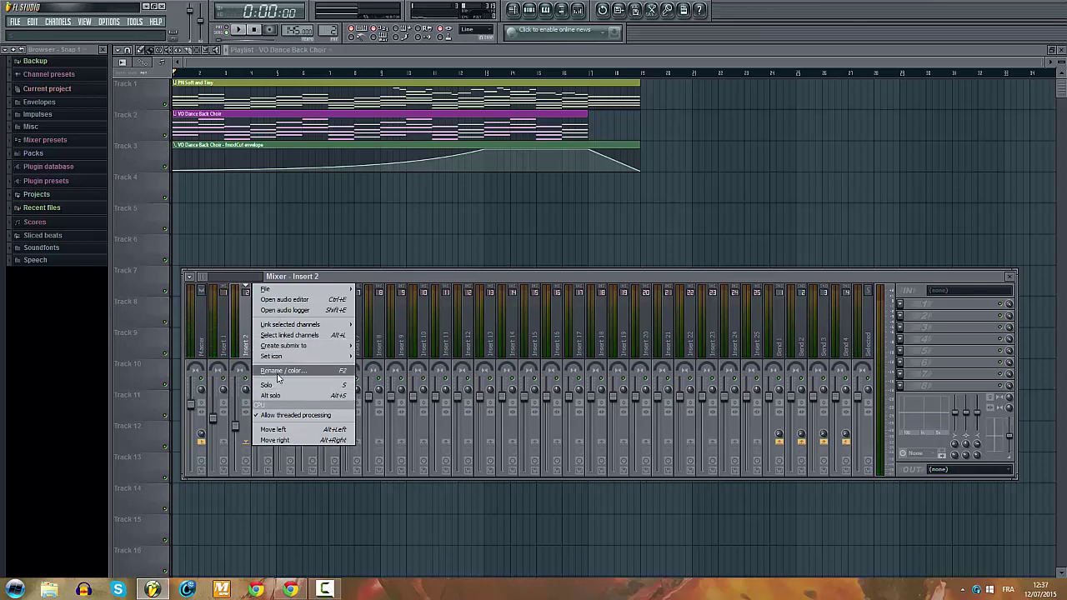
pyautogui.click(279, 372)
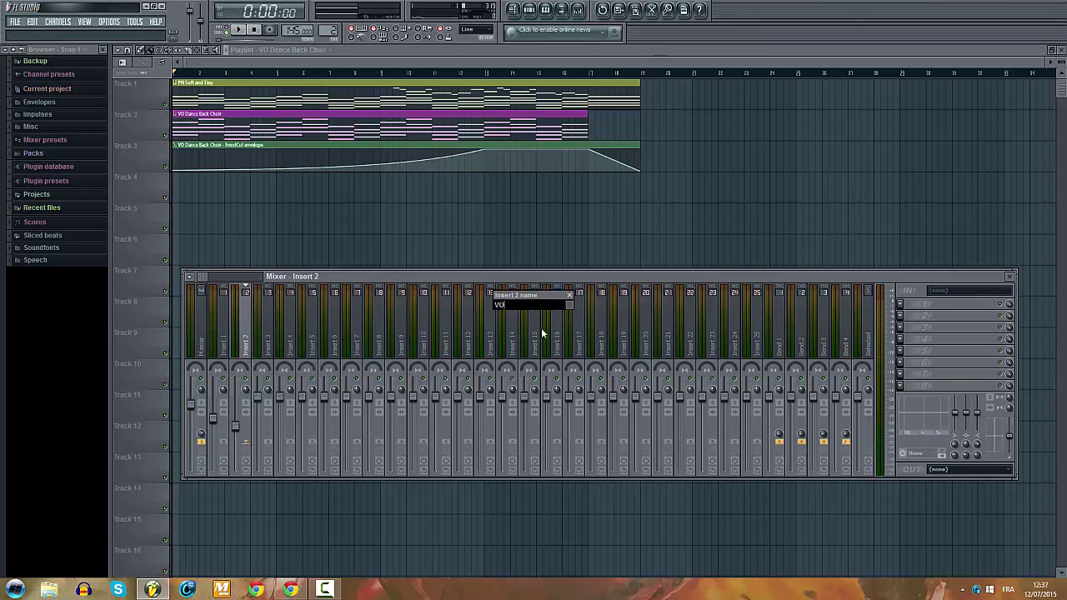
pyautogui.click(570, 305)
pyautogui.click(570, 388)
pyautogui.click(570, 305)
pyautogui.click(571, 381)
pyautogui.press('Return')
# Step: Rename the Insert 1 mixer track as PN / PL and give it a teal color
pyautogui.rightClick(225, 325)
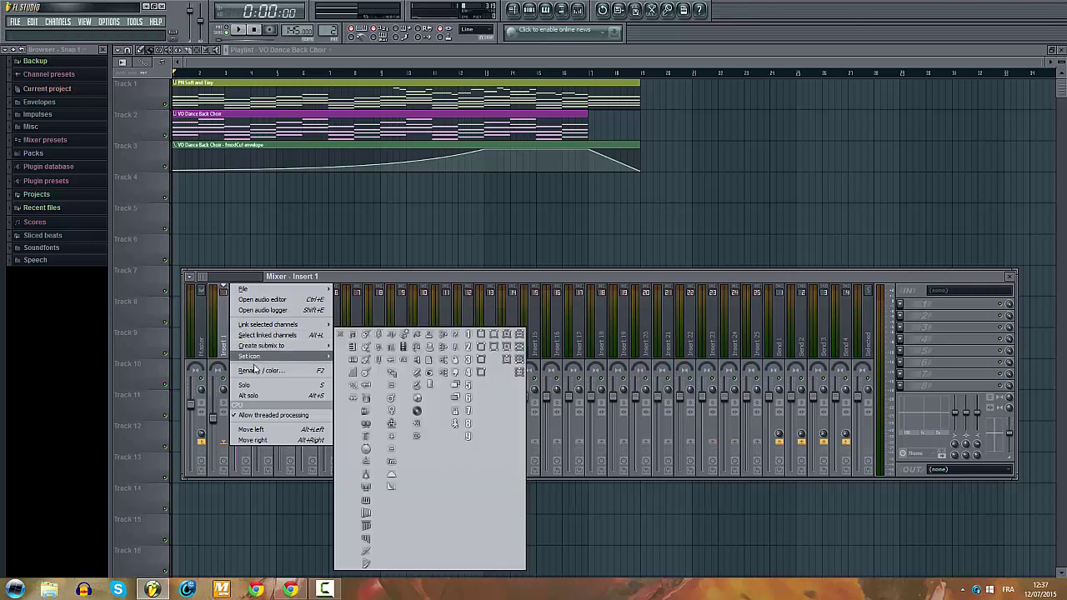
pyautogui.click(255, 371)
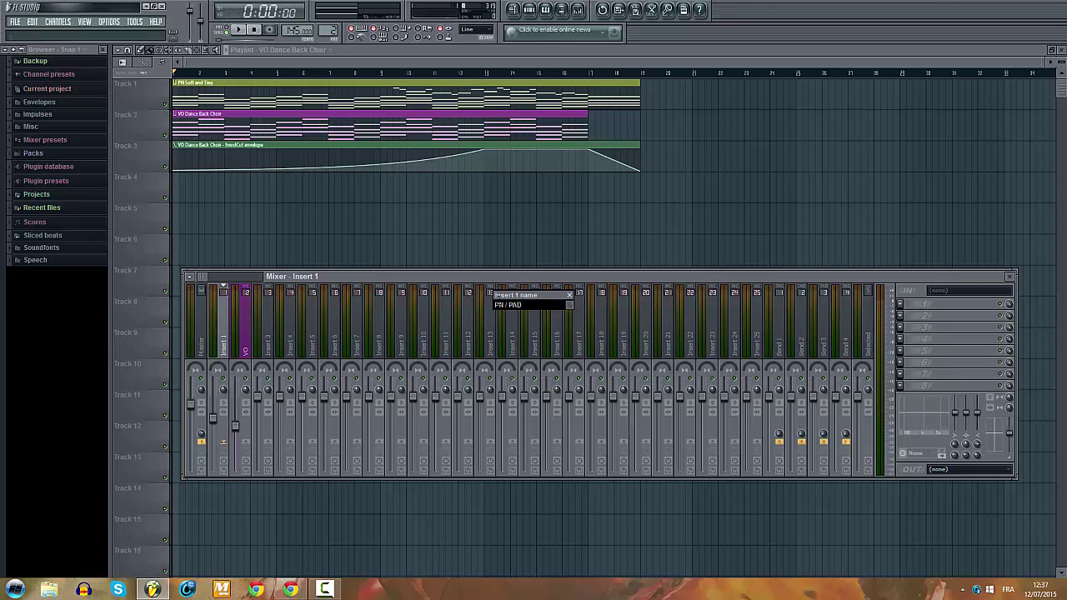
pyautogui.click(571, 309)
pyautogui.click(542, 306)
pyautogui.click(571, 306)
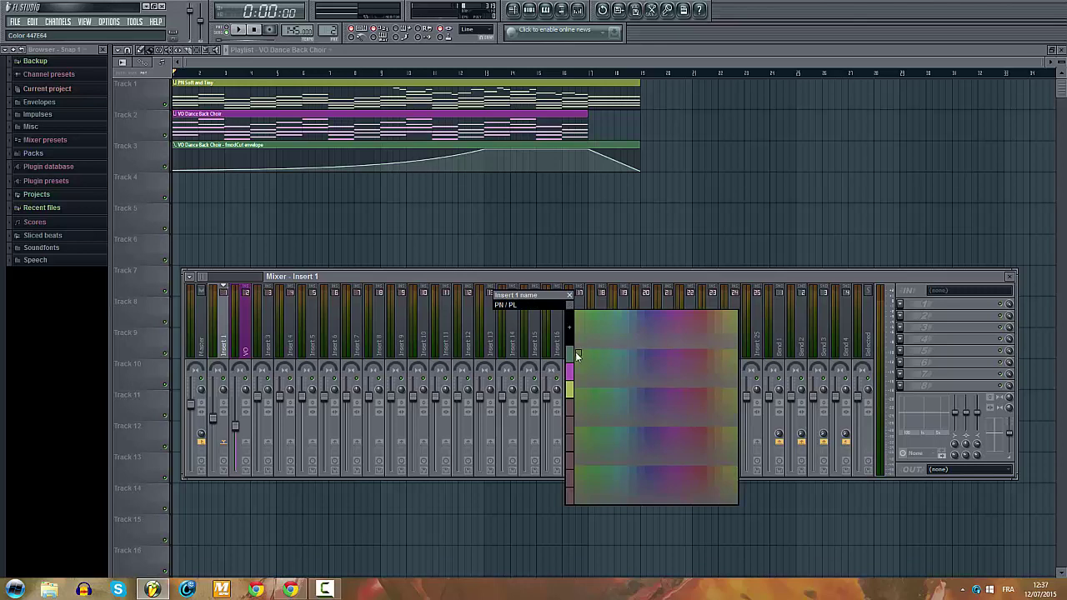
pyautogui.click(621, 315)
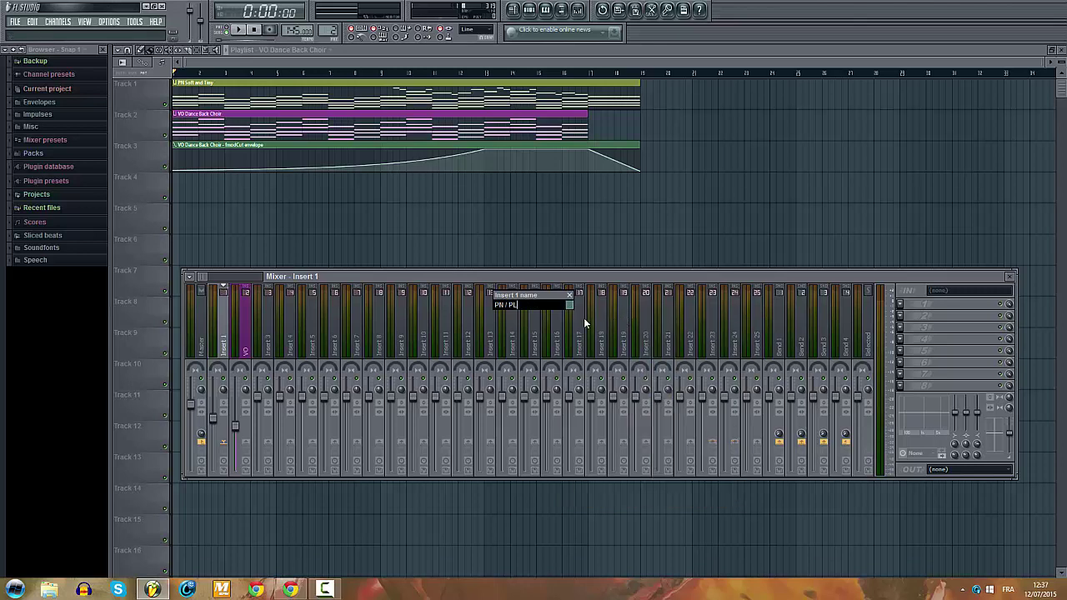
pyautogui.press('Return')
# Step: Recolor the PN / PL mixer track yellow to match its piano channel and select the VO track
pyautogui.rightClick(229, 331)
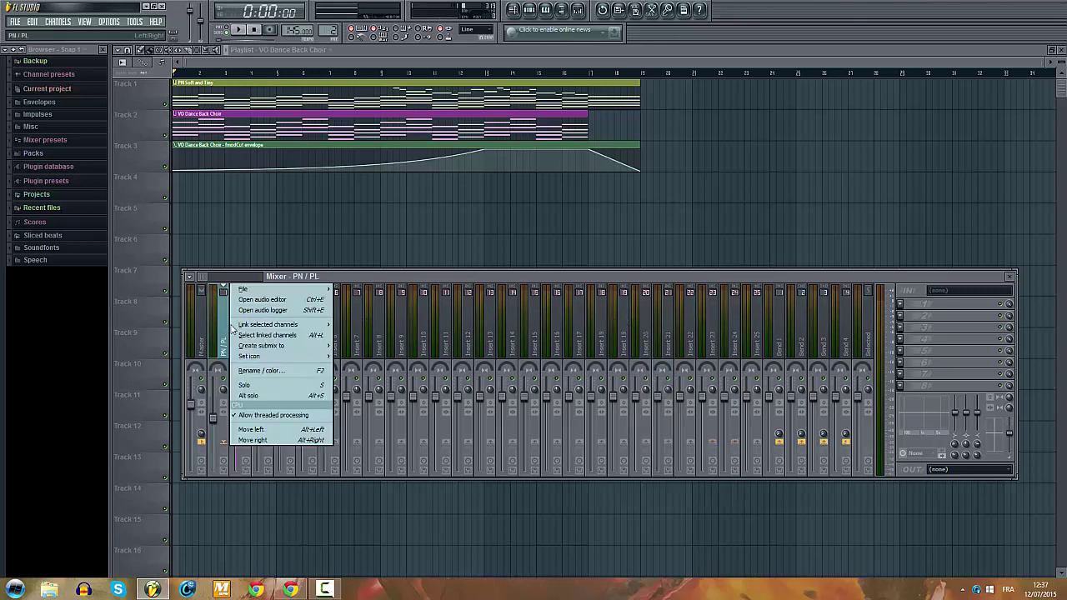
pyautogui.click(265, 369)
pyautogui.click(574, 308)
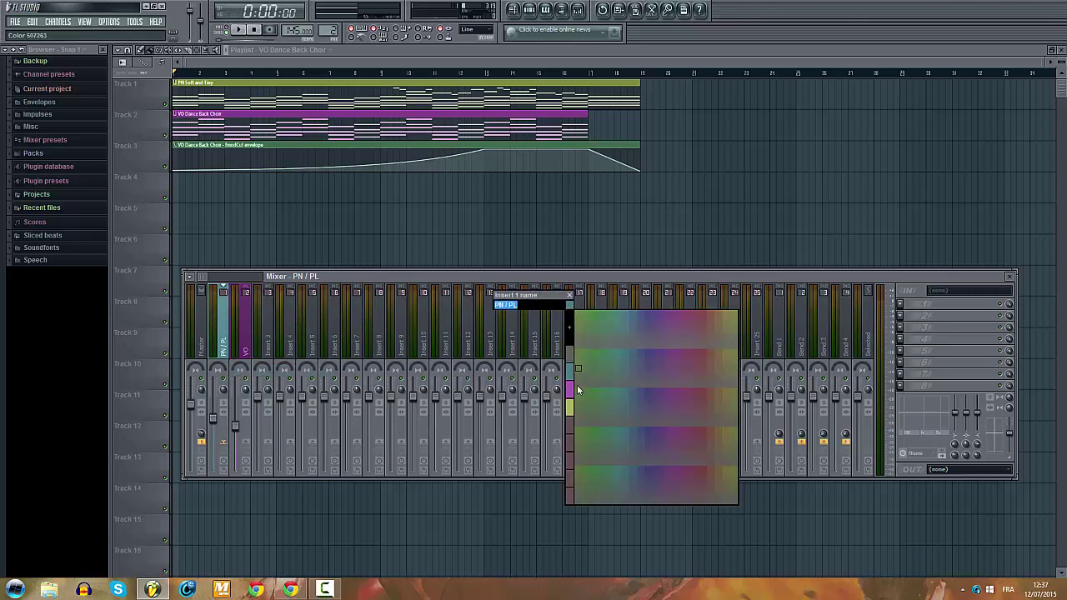
pyautogui.click(568, 404)
pyautogui.press('Return')
pyautogui.click(244, 325)
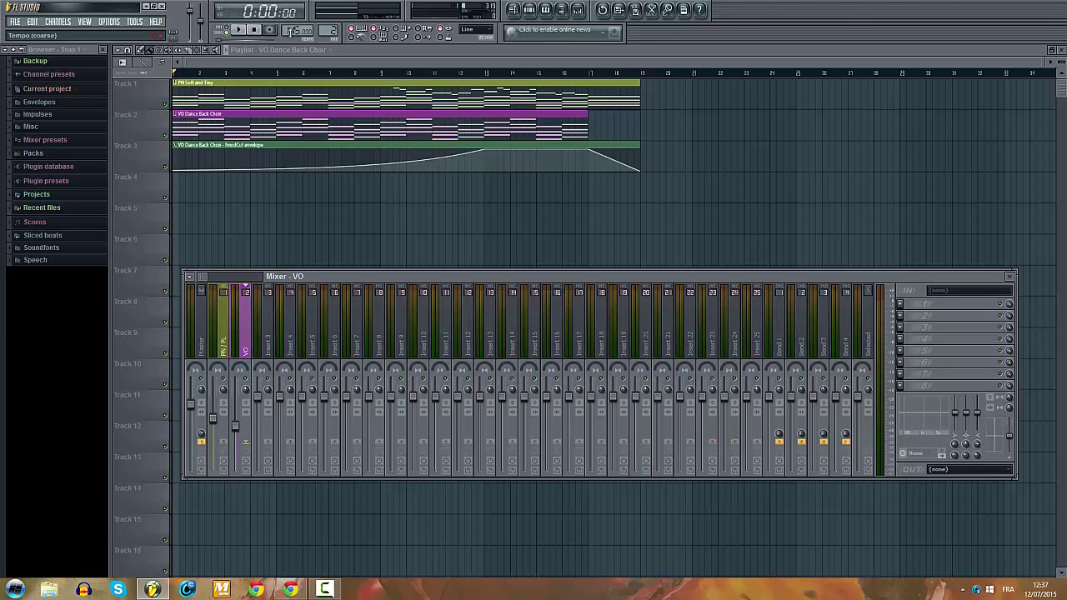
# Step: Start playback of the piano pattern and load Fruity Parametric EQ 2 in the first effect slot of the PN / PL mixer track
pyautogui.click(239, 29)
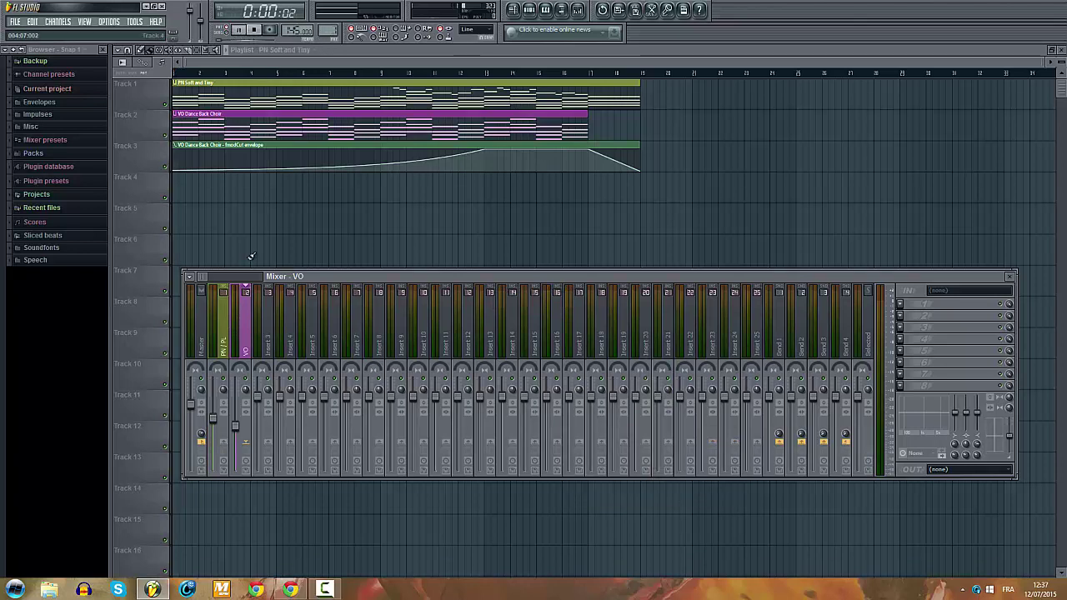
pyautogui.click(221, 343)
pyautogui.click(900, 306)
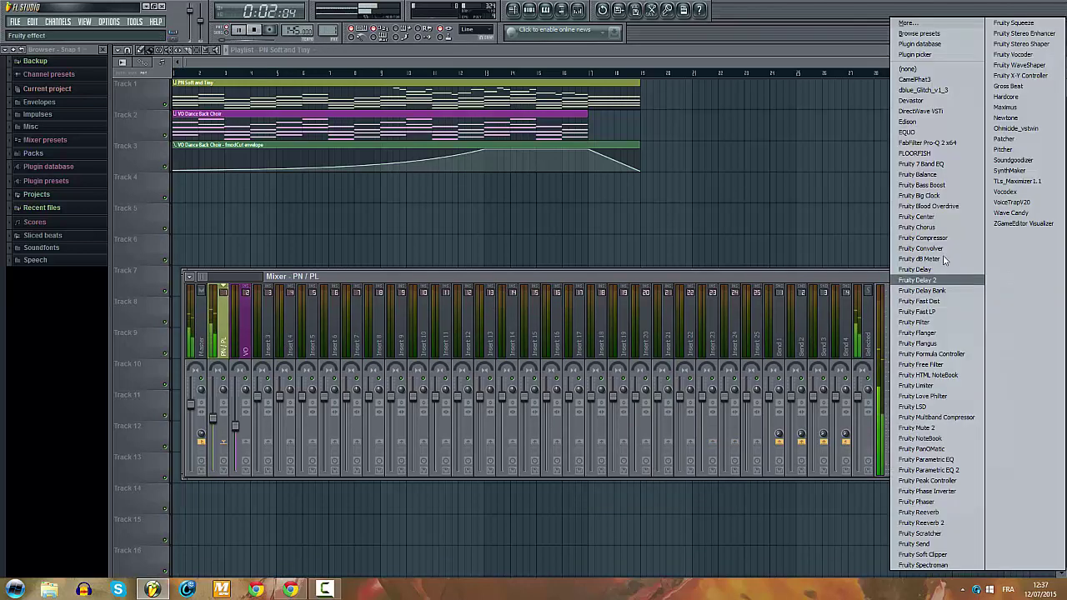
pyautogui.click(931, 470)
# Step: Raise all seven bands of the PN / PL equalizer, boosting bands 1 and 7 most and shifting bands 1 to 3 lower in frequency, and stop playback
pyautogui.moveTo(298, 212); pyautogui.dragTo(330, 192)
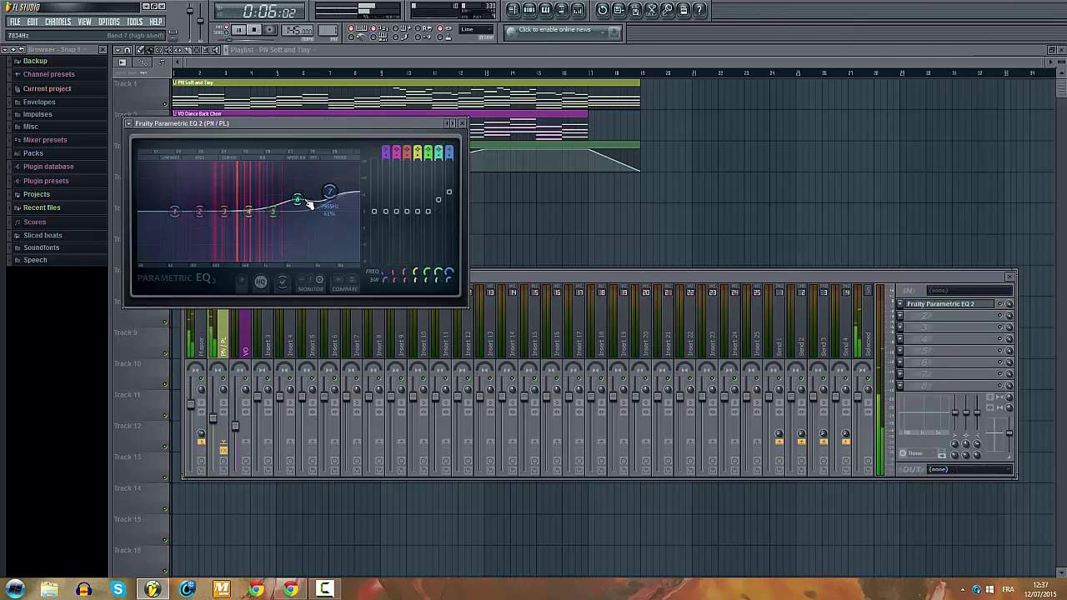
pyautogui.moveTo(249, 212); pyautogui.dragTo(246, 200)
pyautogui.moveTo(225, 212); pyautogui.dragTo(215, 203)
pyautogui.moveTo(174, 211); pyautogui.dragTo(163, 193)
pyautogui.moveTo(273, 212); pyautogui.dragTo(270, 199)
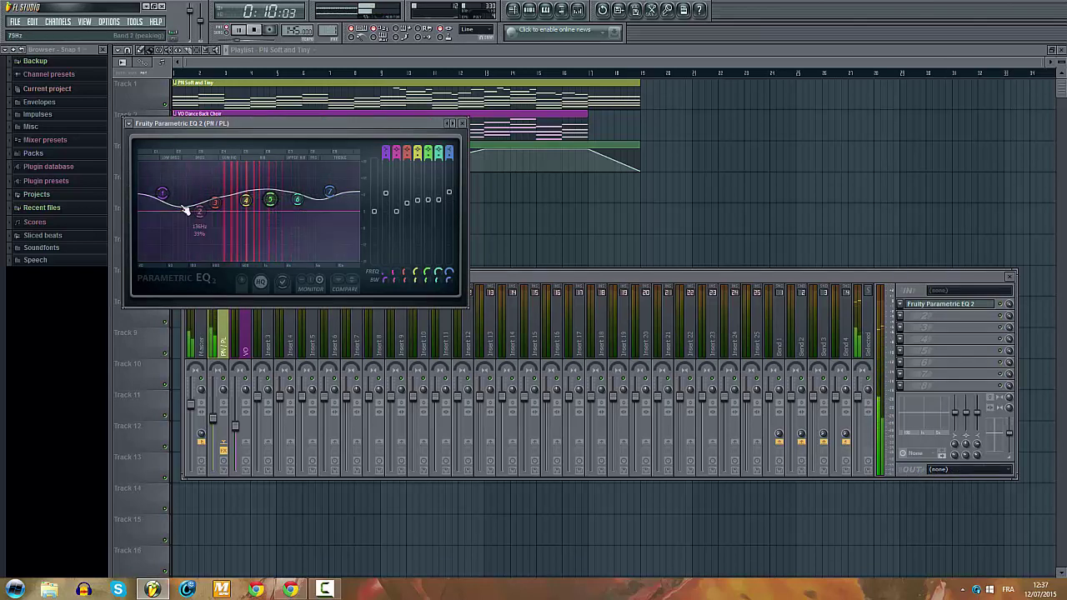
pyautogui.moveTo(199, 212); pyautogui.dragTo(184, 205)
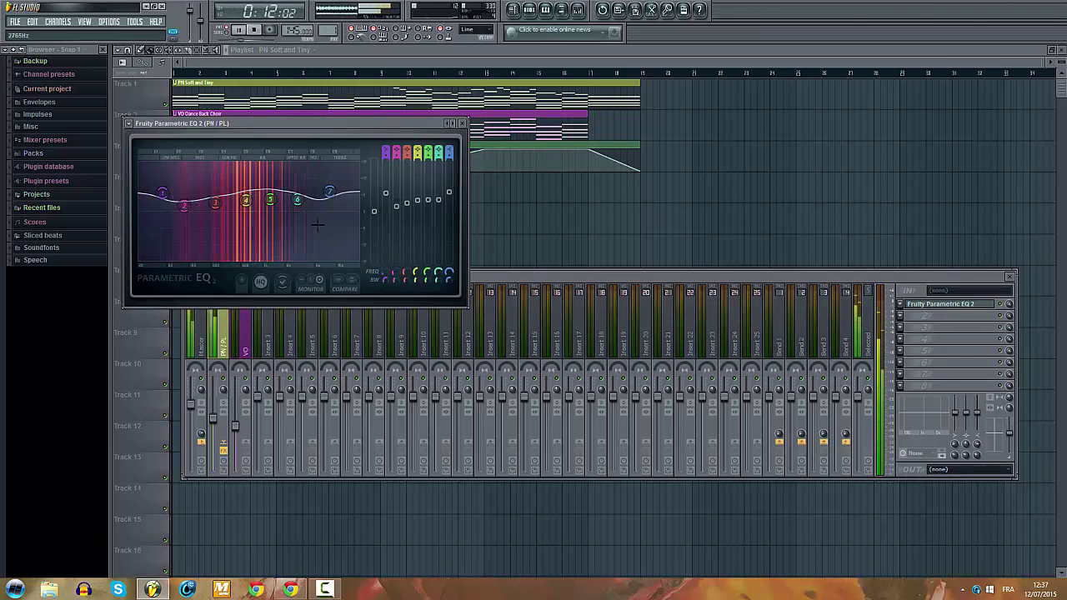
pyautogui.press('space')
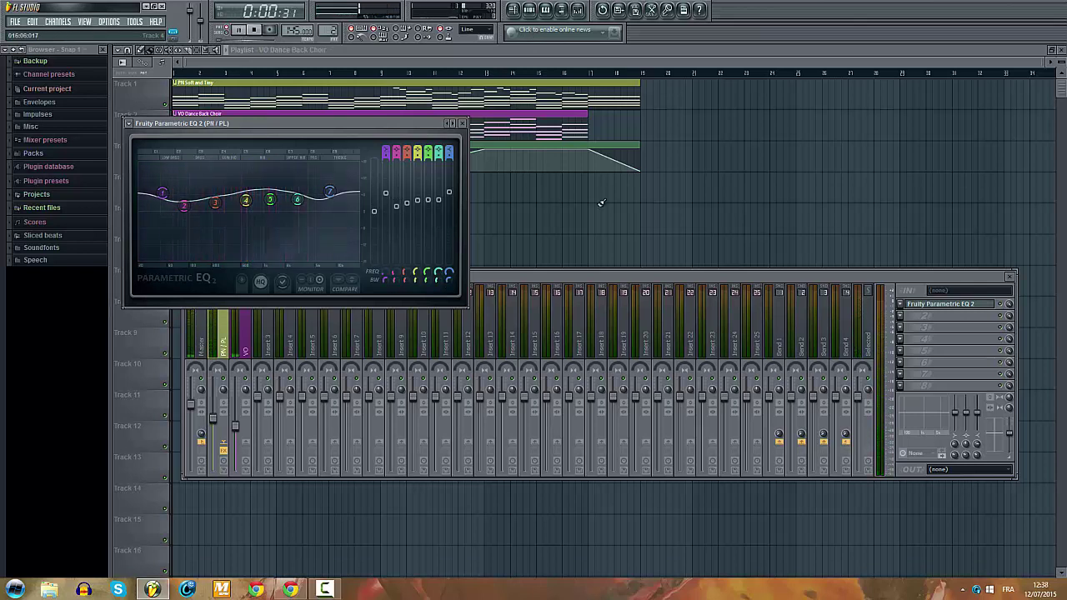
# Step: Play the VO Dance Back Choir pattern and load Fruity Parametric EQ 2 in the first effect slot of the VO mixer track
pyautogui.click(491, 200)
pyautogui.click(503, 72)
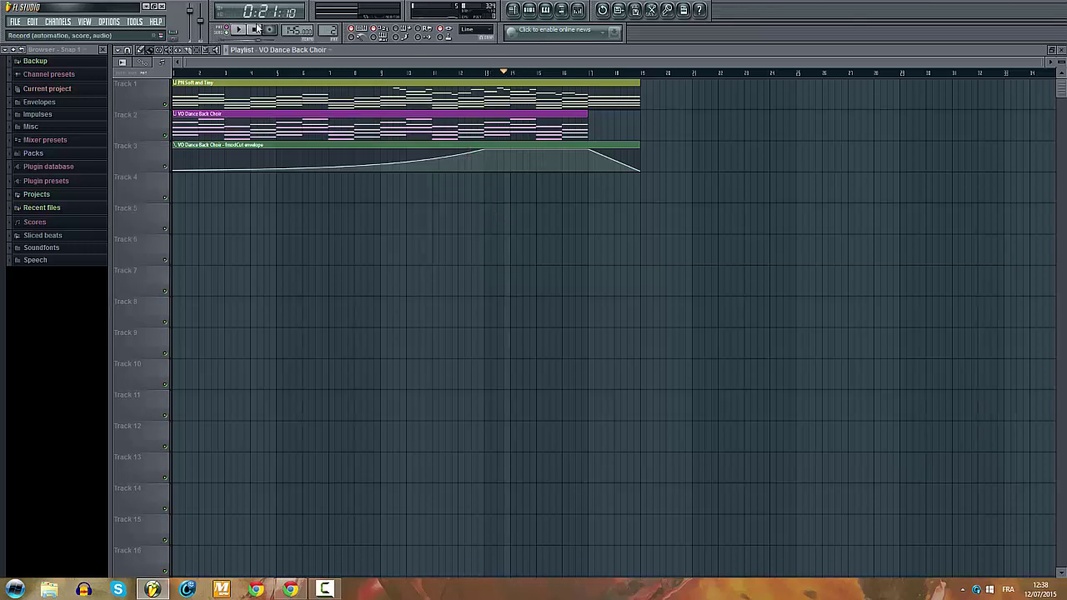
pyautogui.click(236, 30)
pyautogui.click(545, 9)
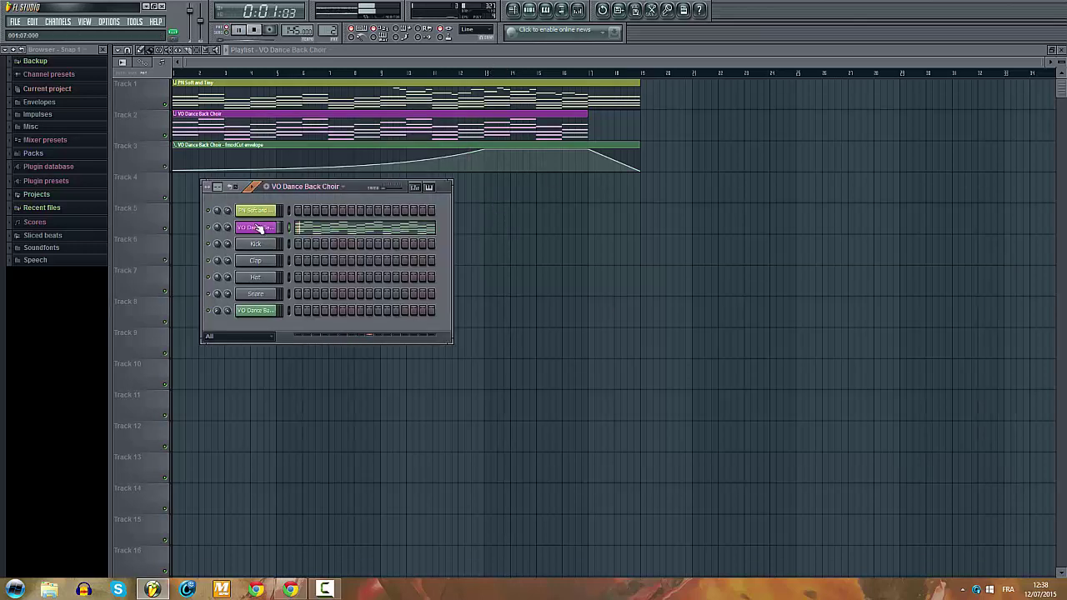
pyautogui.click(579, 9)
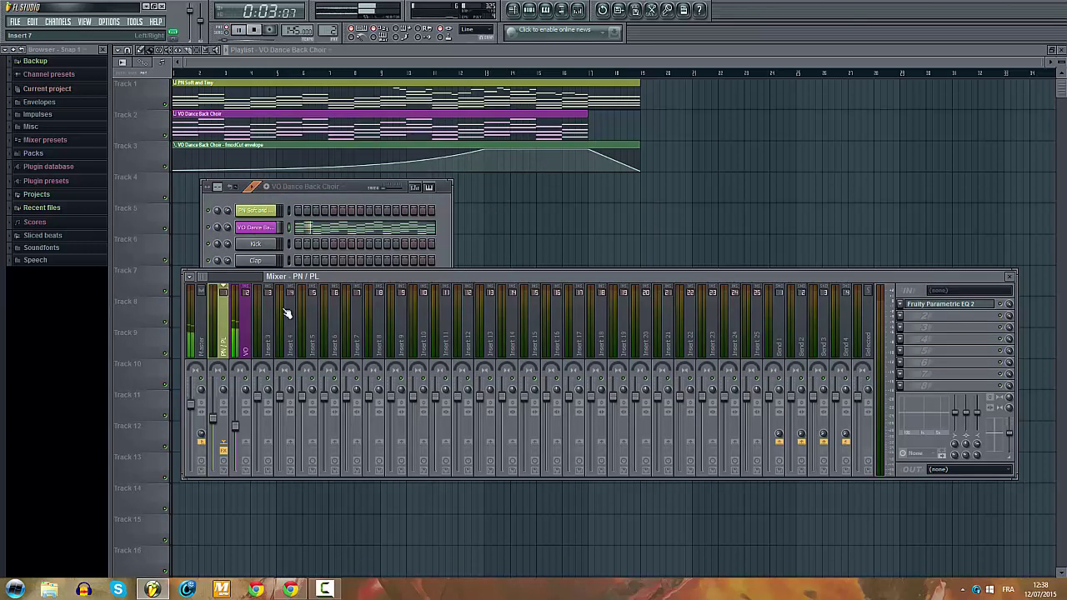
pyautogui.click(245, 317)
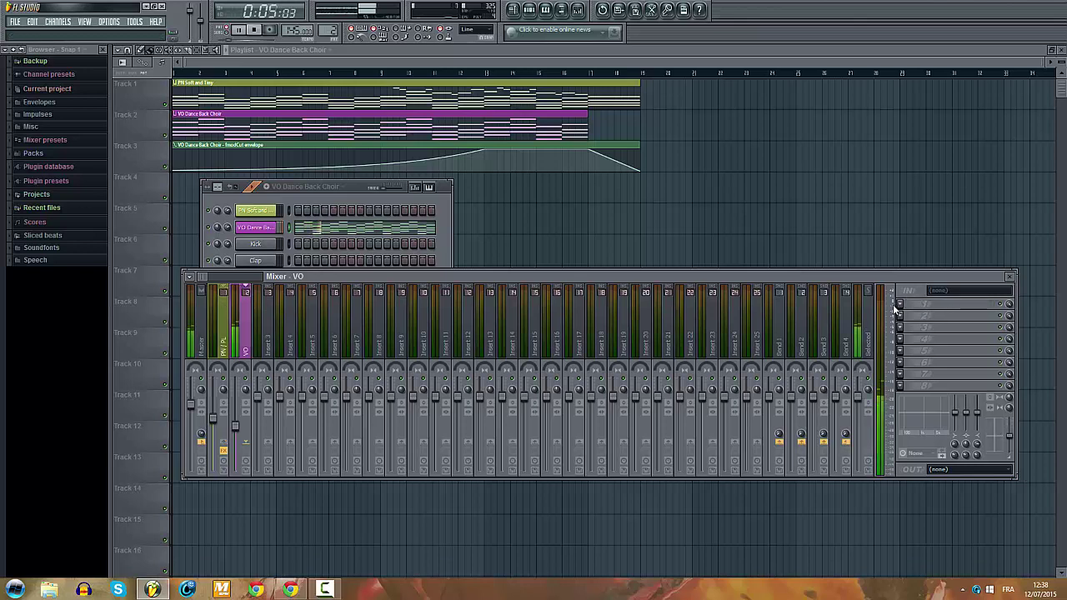
pyautogui.click(899, 305)
pyautogui.click(929, 475)
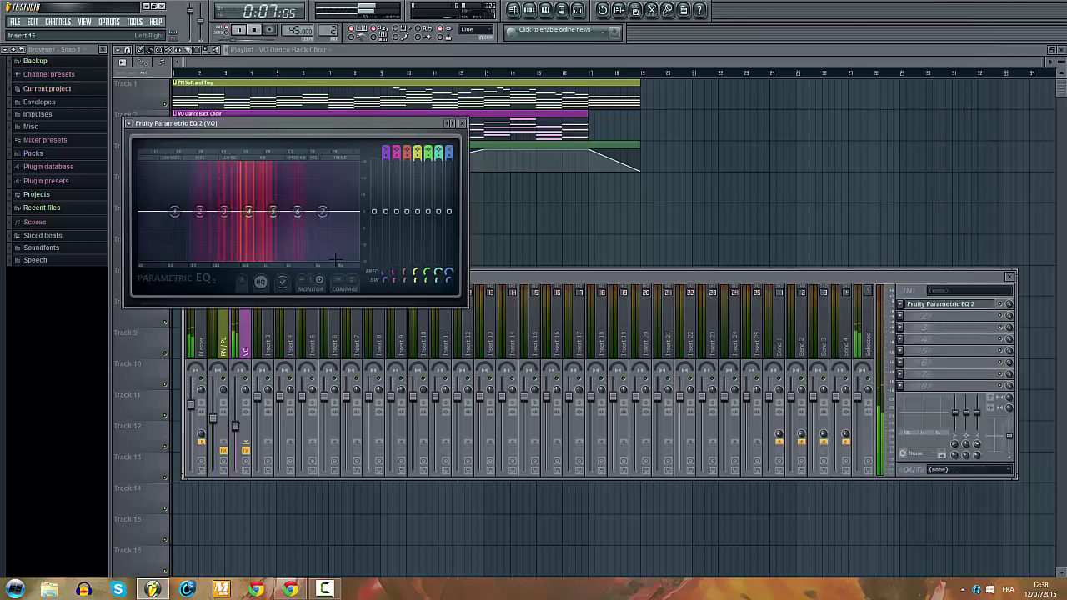
# Step: Raise all seven bands of the VO equalizer, boosting band 7 most and bands 5 and 6 only slightly
pyautogui.moveTo(323, 212); pyautogui.dragTo(327, 191)
pyautogui.moveTo(298, 192); pyautogui.dragTo(298, 204)
pyautogui.moveTo(248, 211); pyautogui.dragTo(152, 198)
pyautogui.moveTo(242, 187); pyautogui.dragTo(243, 197)
pyautogui.moveTo(224, 212); pyautogui.dragTo(275, 205)
pyautogui.rightClick(275, 203)
pyautogui.click(270, 265)
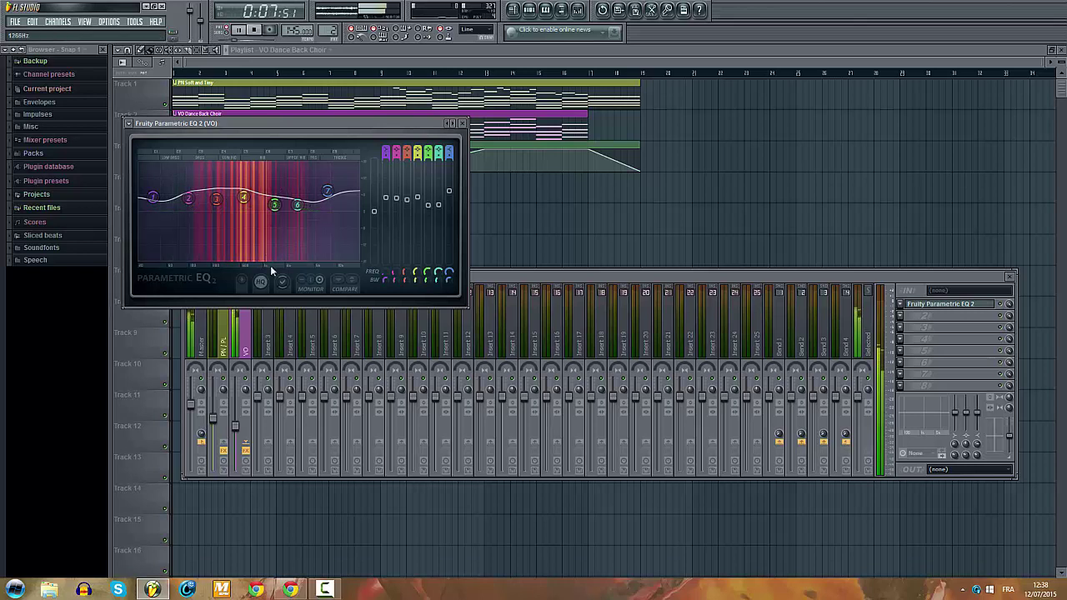
# Step: Load Fruity Reeverb in the second effect slot of the PN / PL mixer track and replace it with Fruity Reeverb 2
pyautogui.click(240, 317)
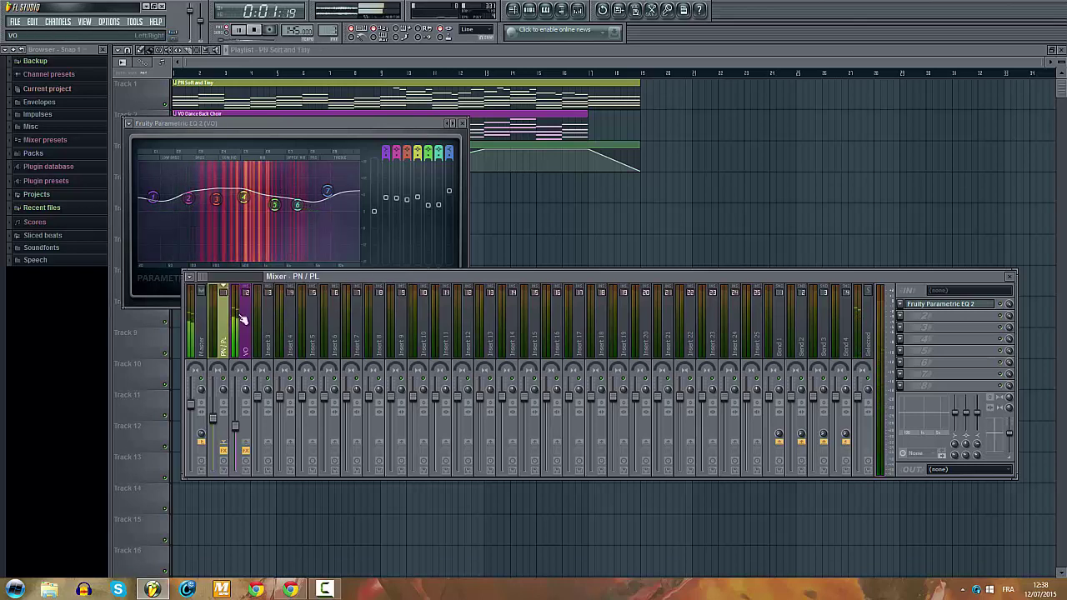
pyautogui.click(903, 316)
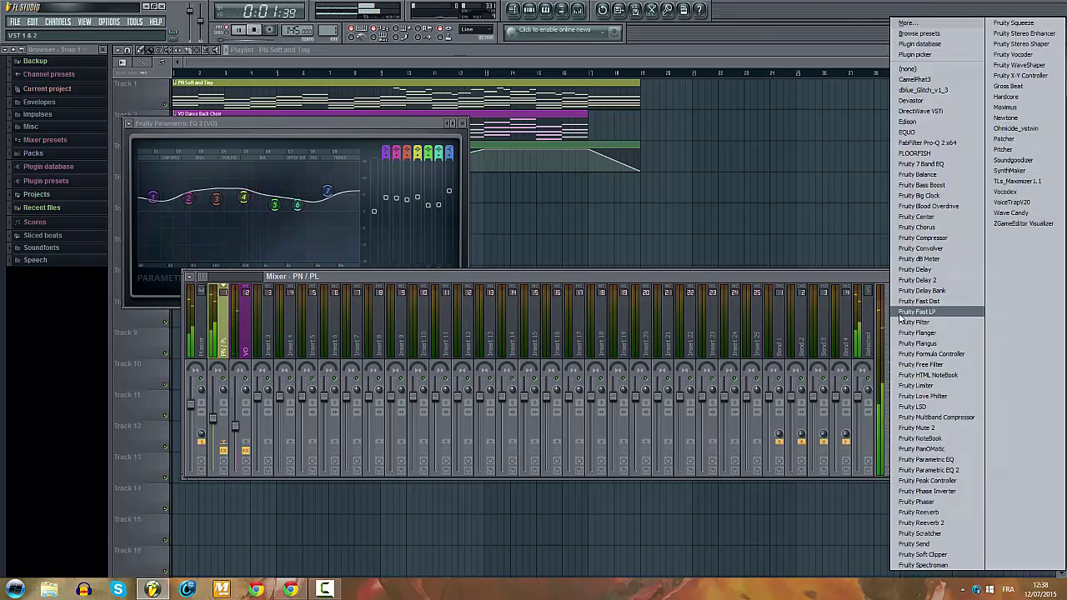
pyautogui.click(940, 513)
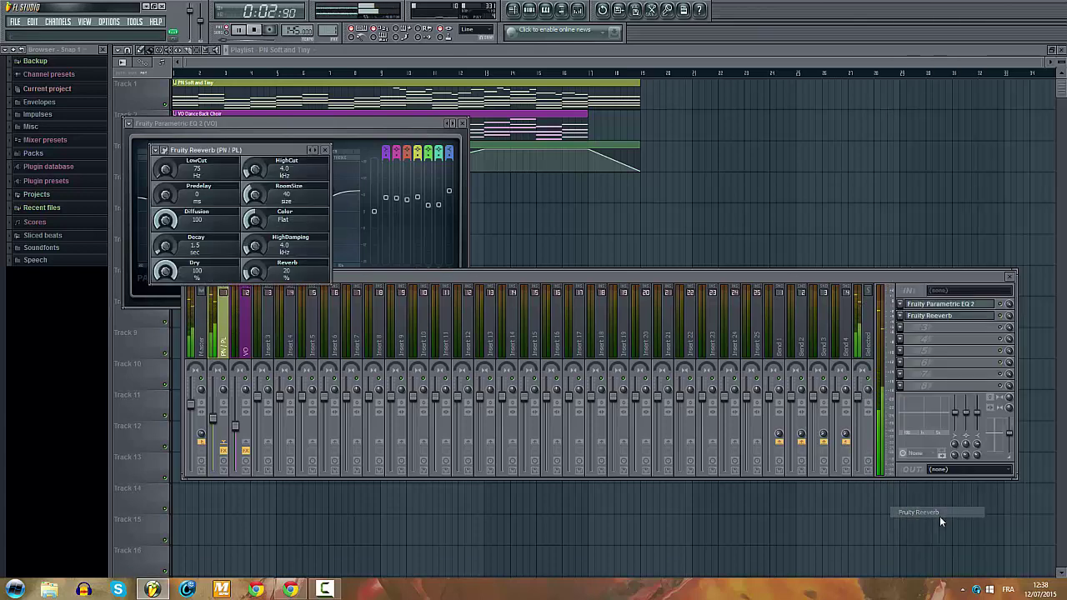
pyautogui.click(900, 316)
pyautogui.click(916, 329)
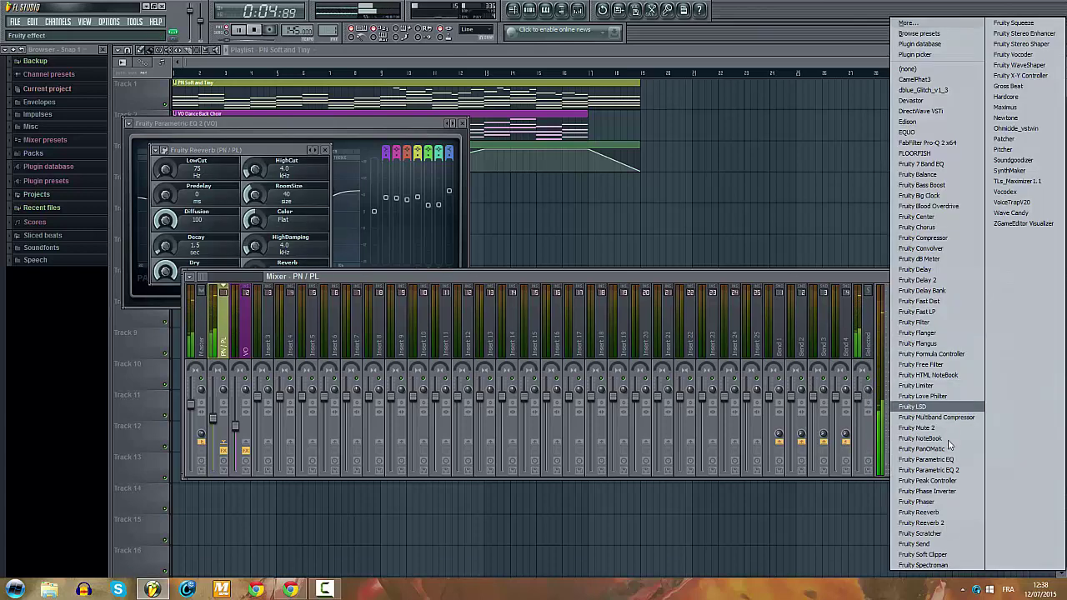
pyautogui.click(940, 523)
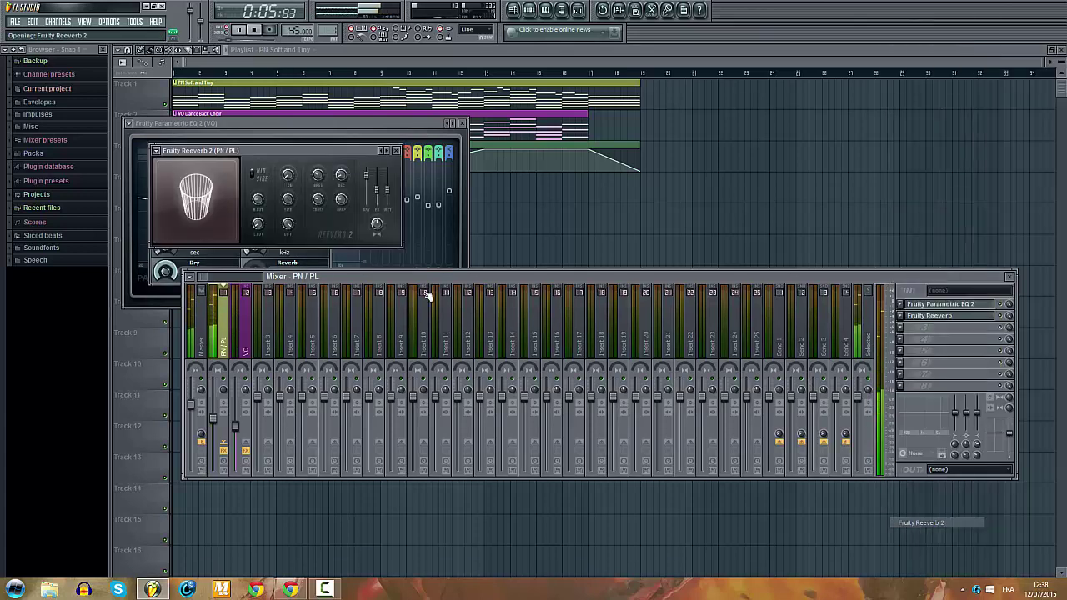
# Step: Load Fruity Delay Bank in the third effect slot of the PN / PL track, restart playback to hear it, and close its window
pyautogui.click(910, 331)
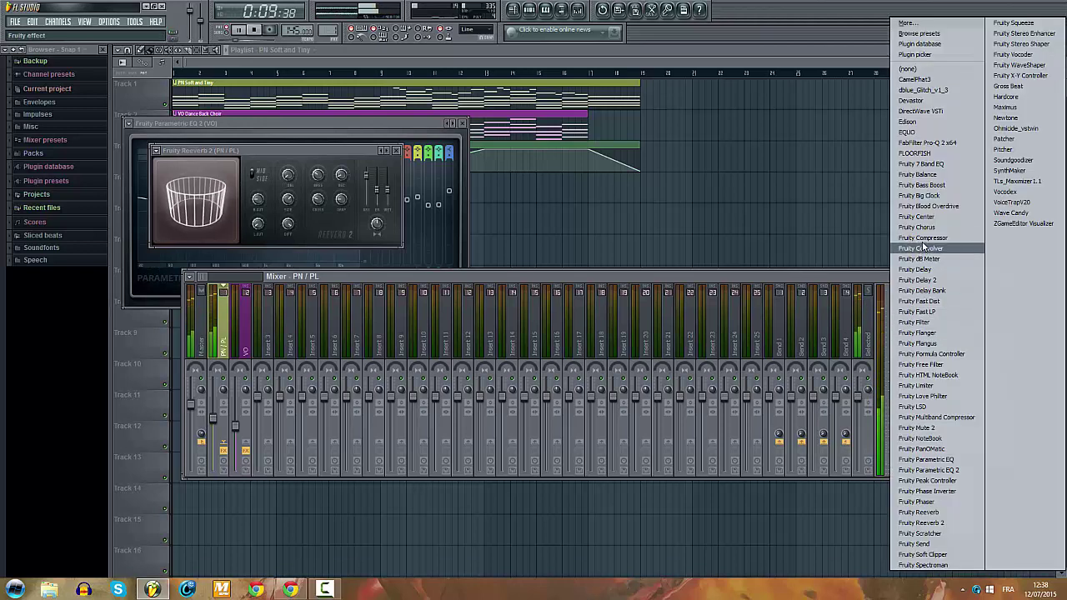
pyautogui.click(919, 291)
pyautogui.press('space')
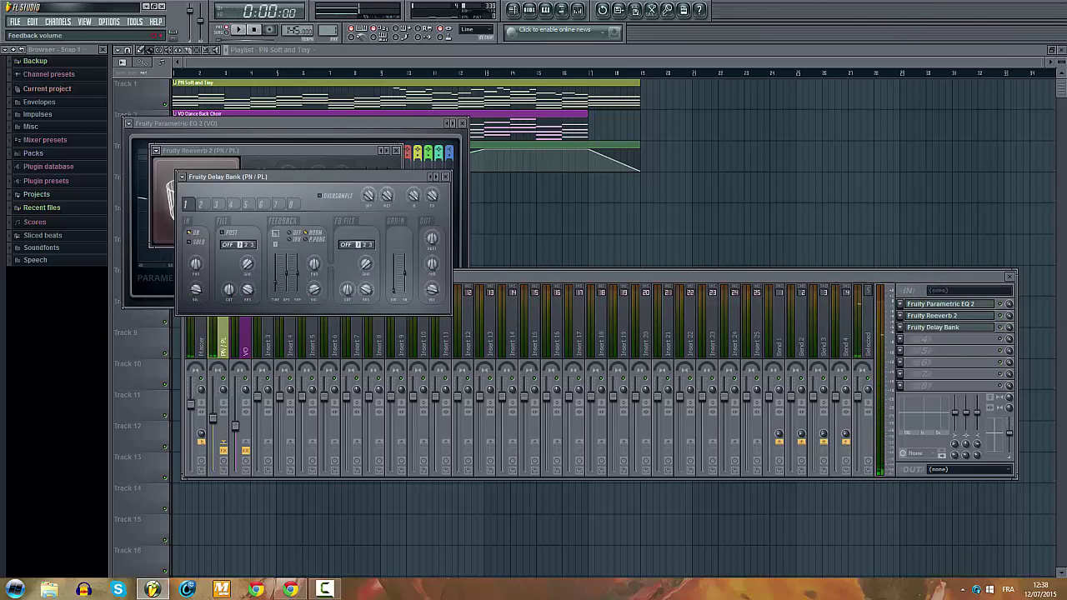
pyautogui.press('space')
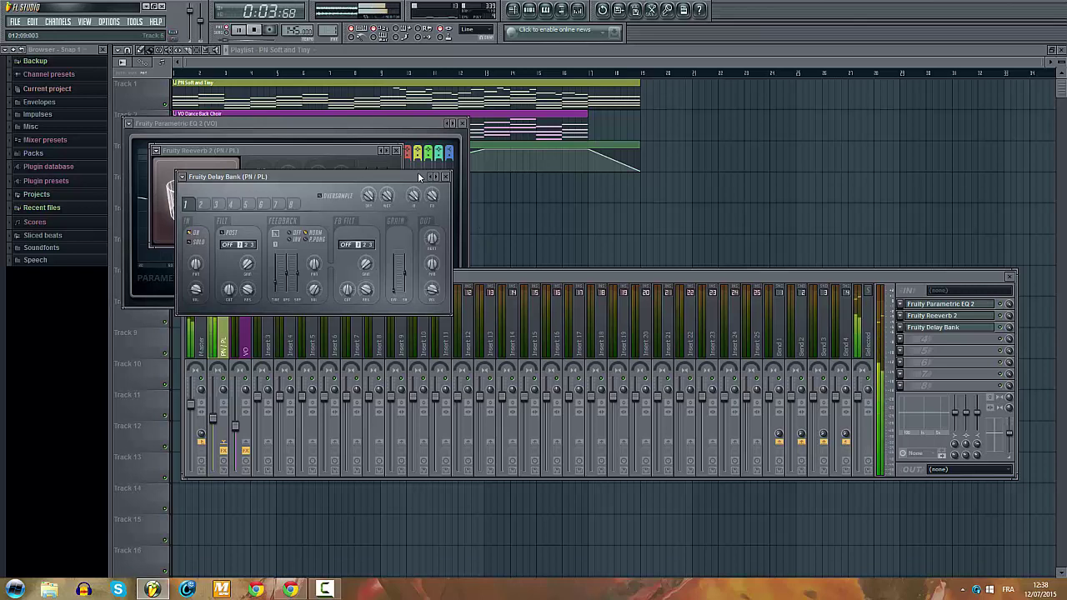
pyautogui.click(446, 177)
# Step: Close all open windows, listen to the PN Soft and Tiny pattern with its effects, and stop playback
pyautogui.press('F12')
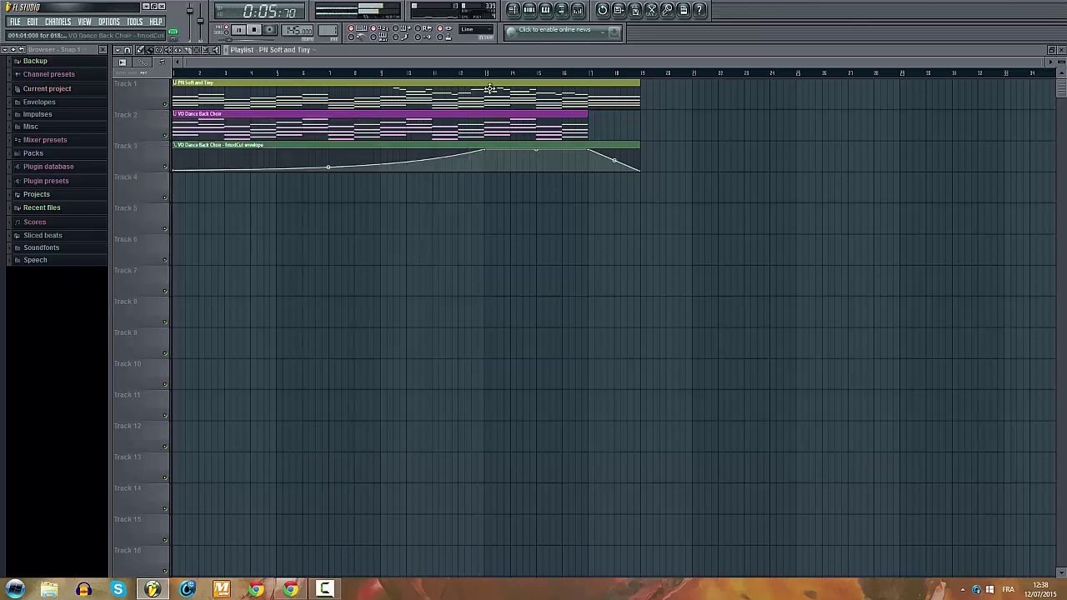
pyautogui.click(529, 9)
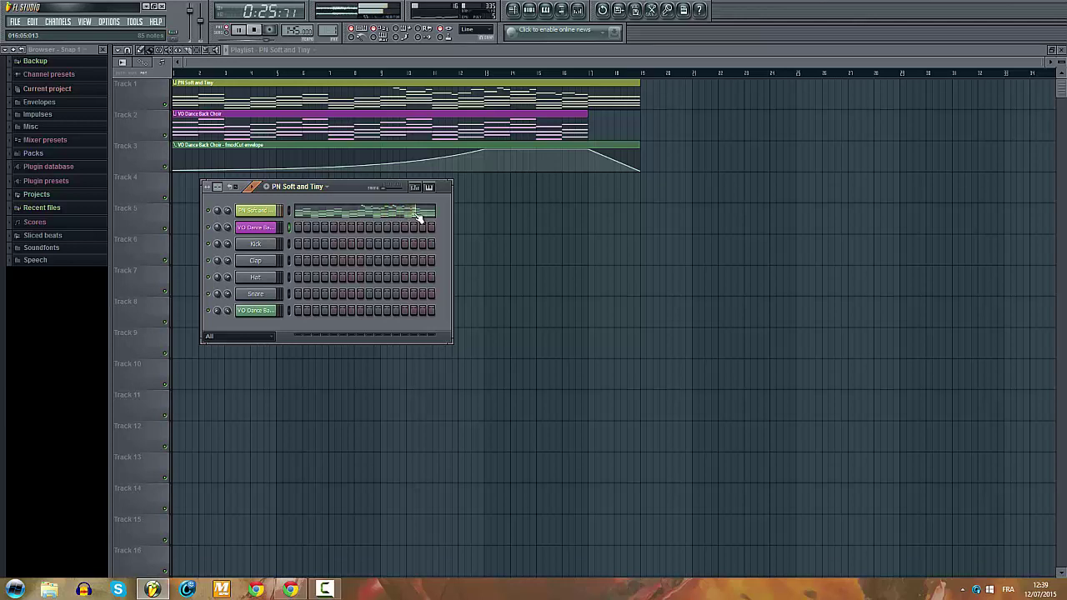
pyautogui.press('F6')
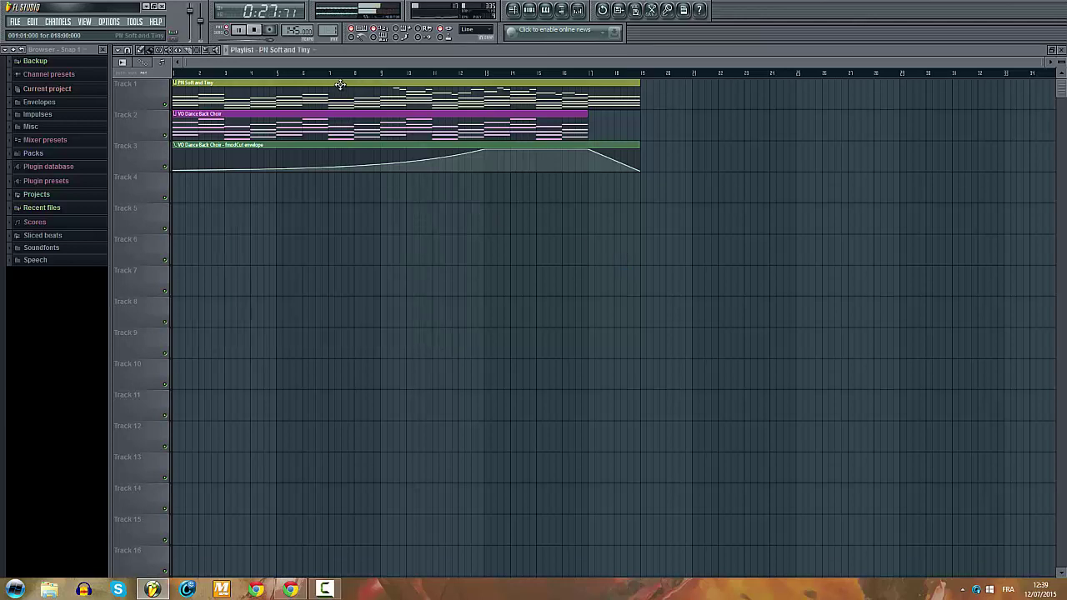
pyautogui.press('space')
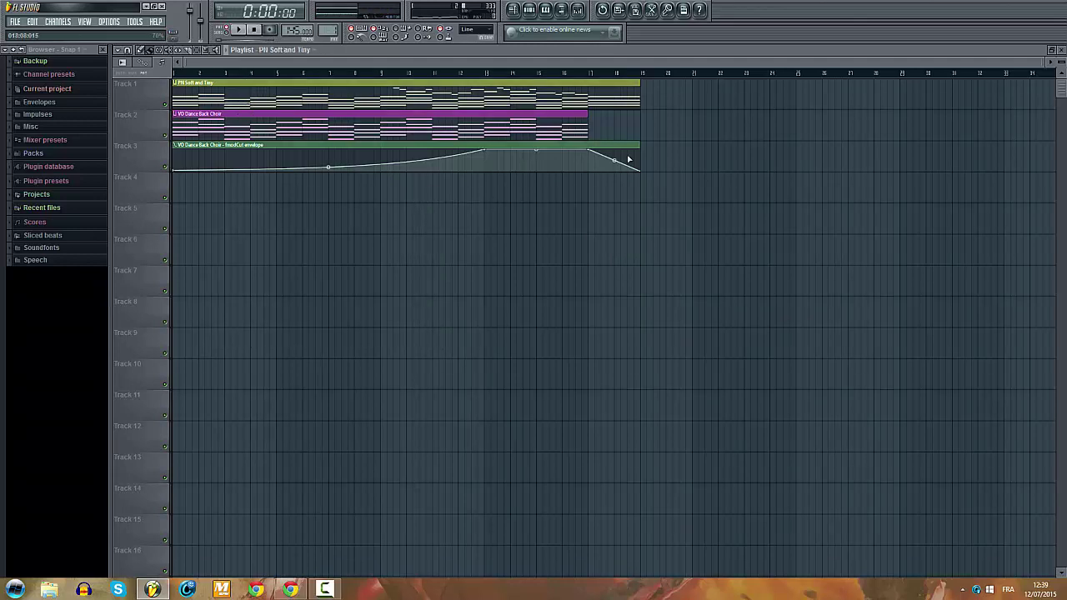
# Step: Extend the VO Dance Back Choir pattern with a two-bar chord of B4, D5, F#5 and B5 at bar 17, and return to the playlist
pyautogui.doubleClick(583, 127)
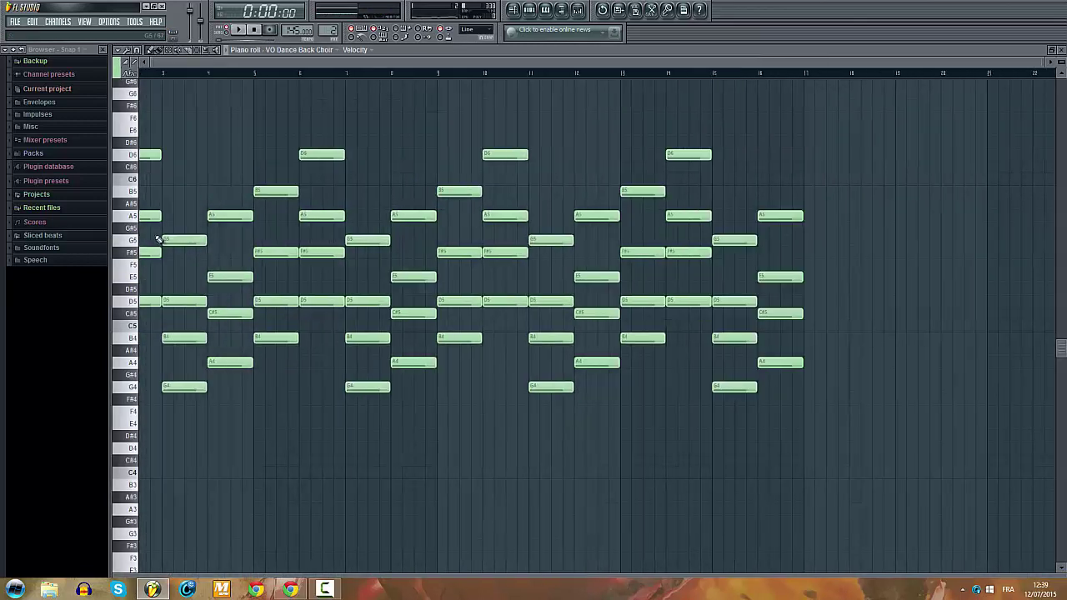
pyautogui.moveTo(158, 240); pyautogui.dragTo(850, 246)
pyautogui.moveTo(717, 185); pyautogui.dragTo(1023, 338)
pyautogui.moveTo(910, 431); pyautogui.dragTo(780, 421)
pyautogui.scroll(4, 795, 408)
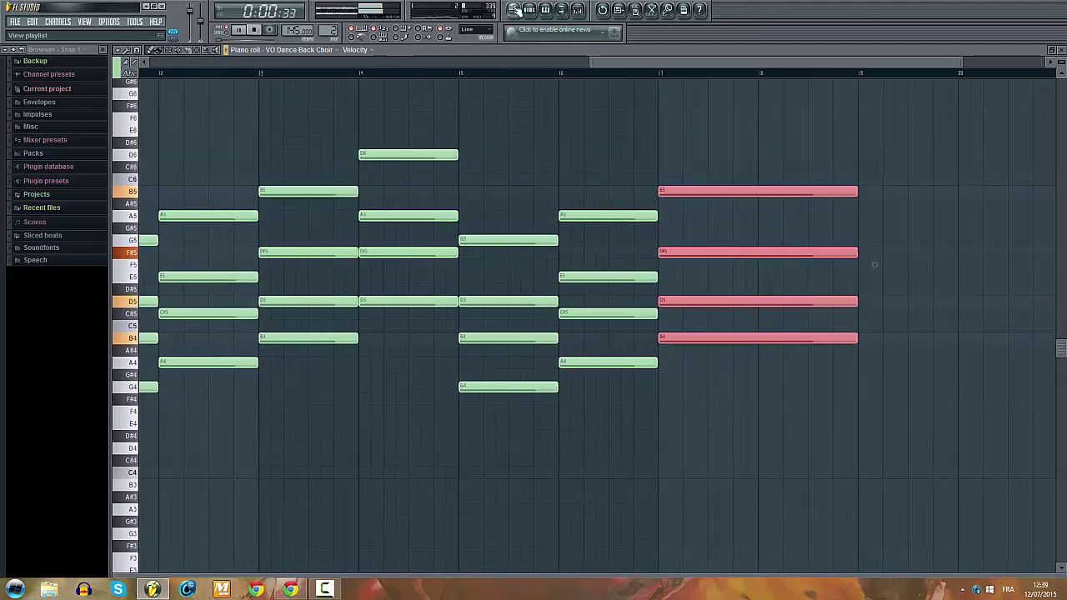
pyautogui.press('F5')
# Step: Play the song and move the choir's filter envelope clip from Track 3 onto the choir clip in Track 2
pyautogui.click(237, 30)
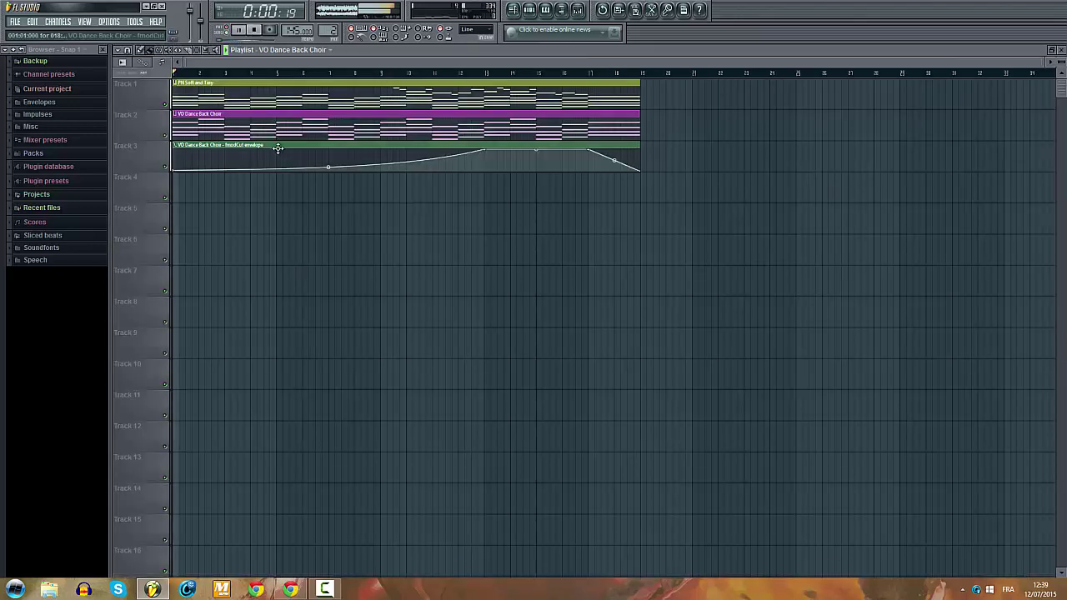
pyautogui.moveTo(276, 148); pyautogui.dragTo(276, 117)
pyautogui.click(400, 88)
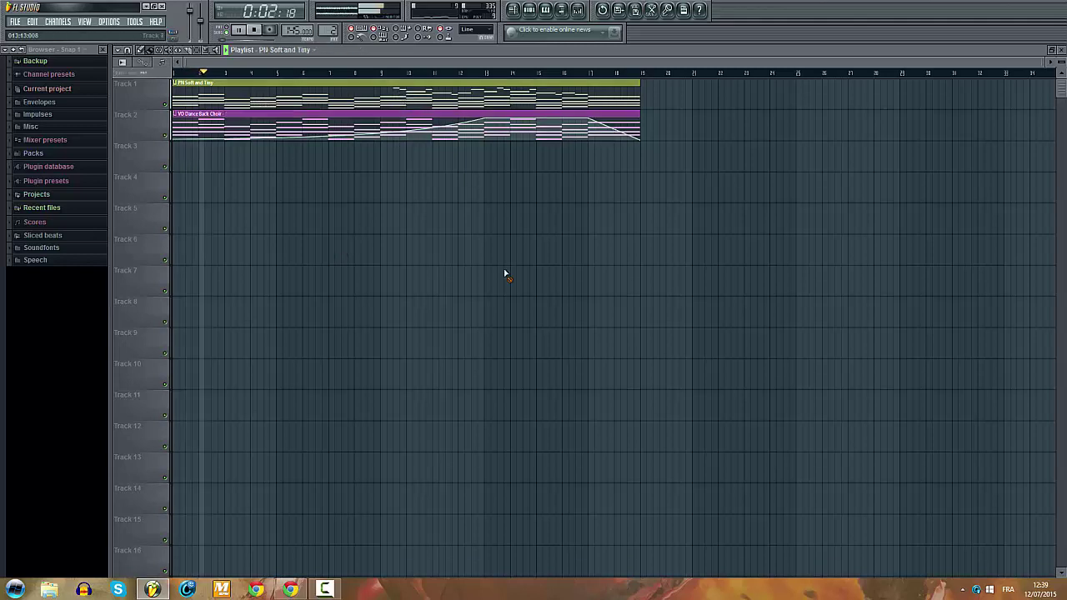
# Step: While the song plays, raise the PN / PL mixer track's fader slightly, then return to the playlist with the mixer closed
pyautogui.click(529, 9)
pyautogui.moveTo(227, 213); pyautogui.dragTo(226, 234)
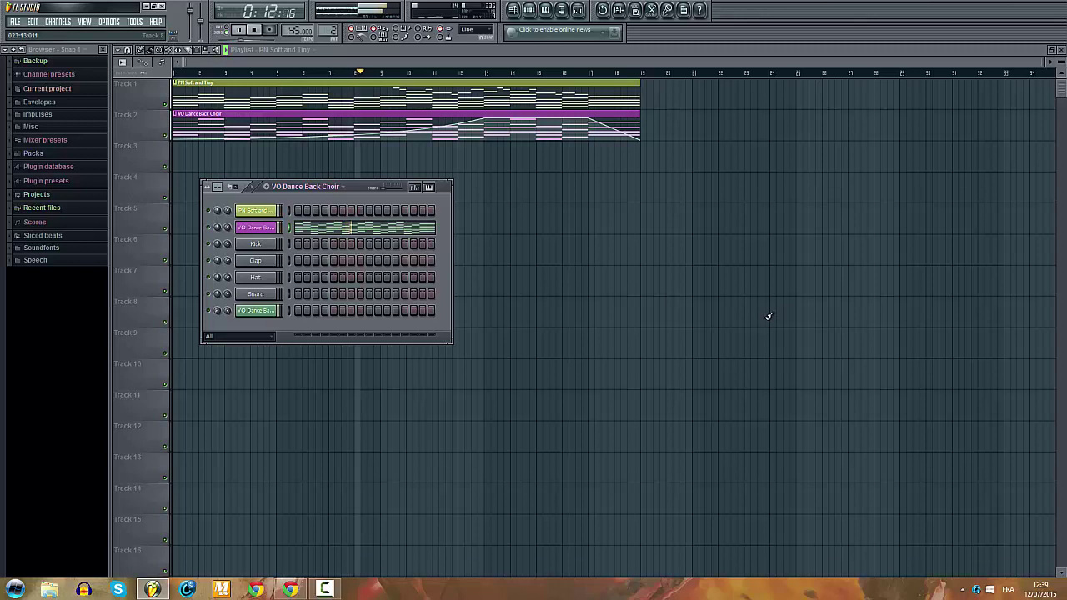
pyautogui.click(454, 97)
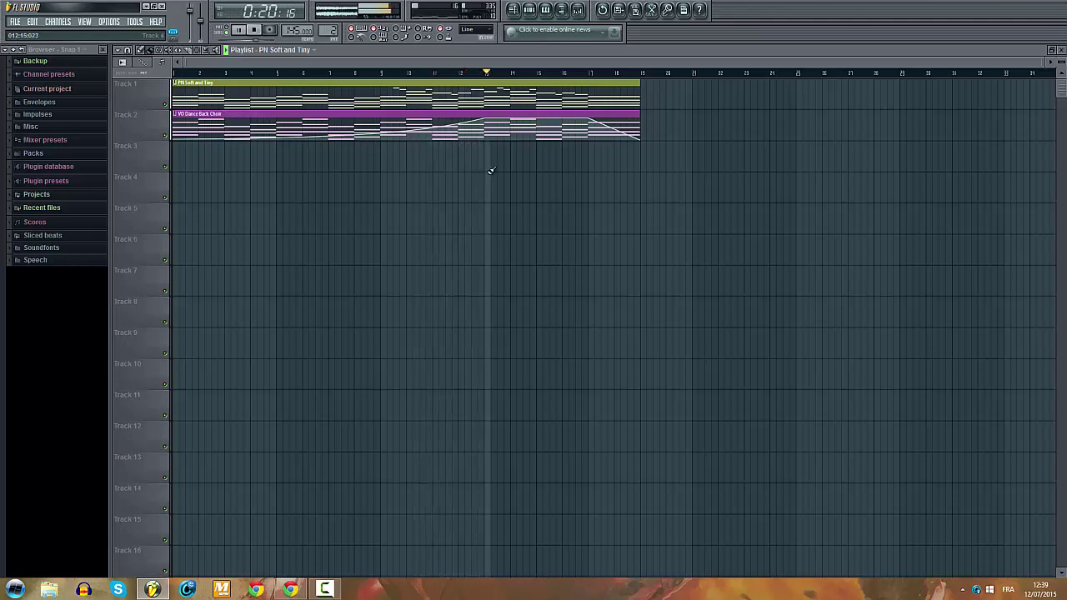
pyautogui.click(578, 10)
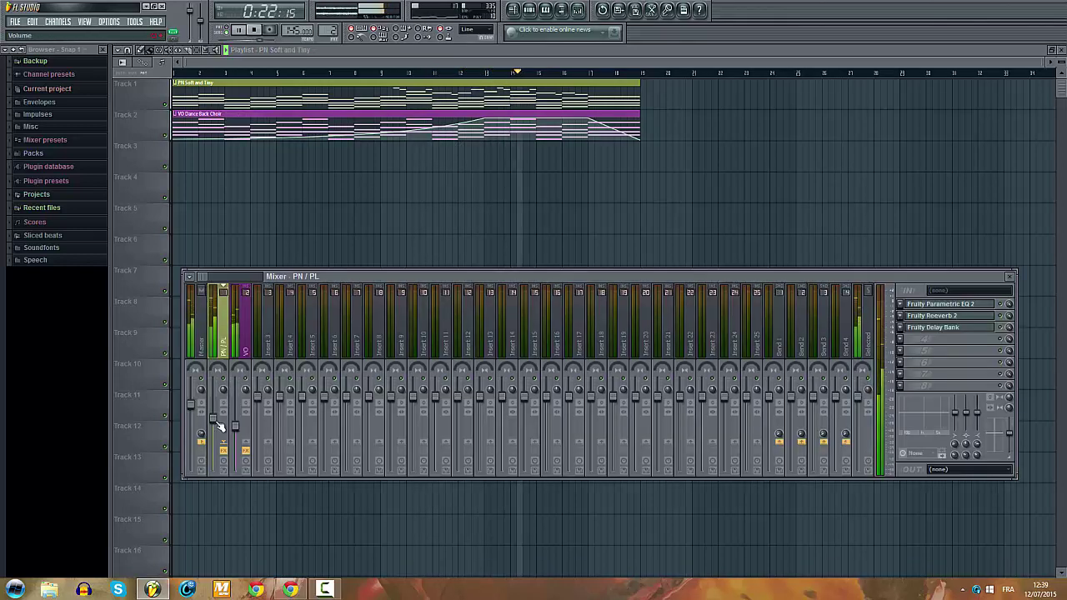
pyautogui.moveTo(214, 423); pyautogui.dragTo(214, 411)
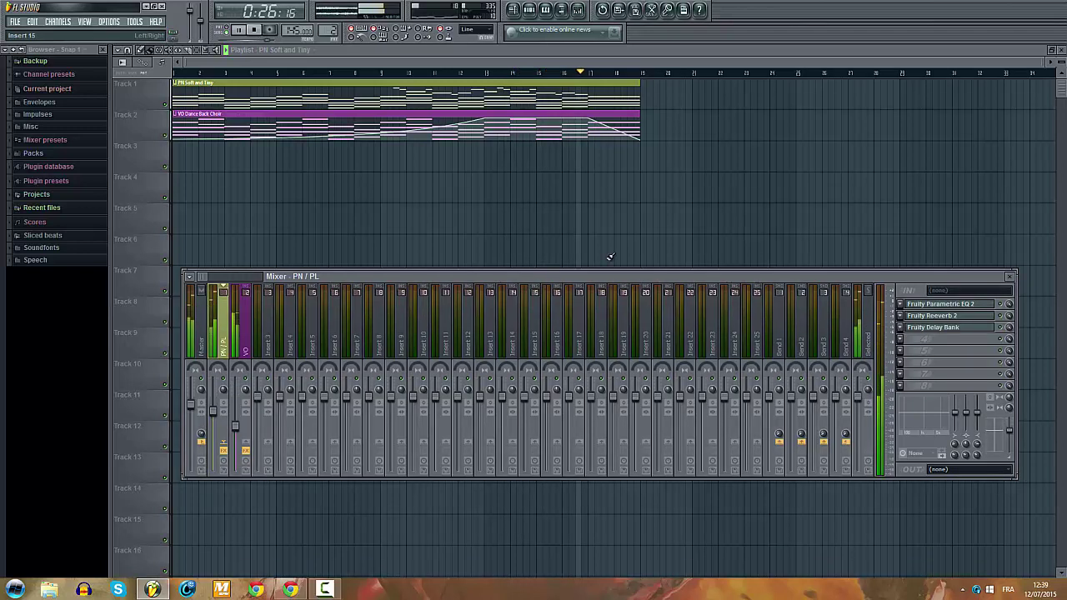
pyautogui.press('F9')
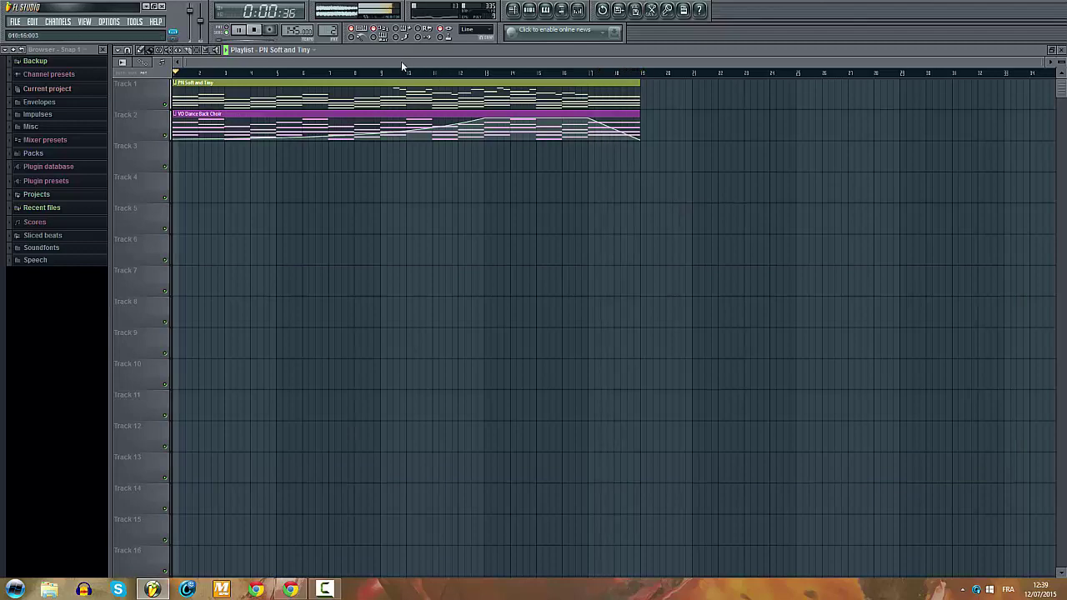
# Step: Play the song's ending from around bar 17 to check the choir's closing filter fade, and stop playback
pyautogui.moveTo(421, 62); pyautogui.dragTo(570, 88)
pyautogui.press('space')
pyautogui.scroll(2, 483, 90)
pyautogui.click(479, 74)
pyautogui.press('space')
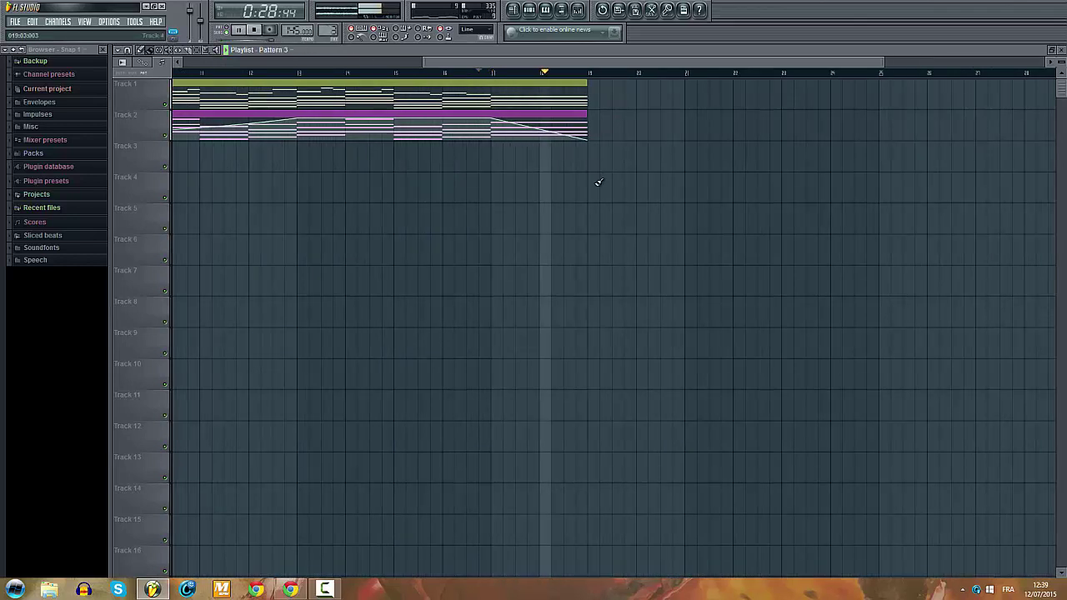
pyautogui.scroll(2, 604, 175)
pyautogui.press('space')
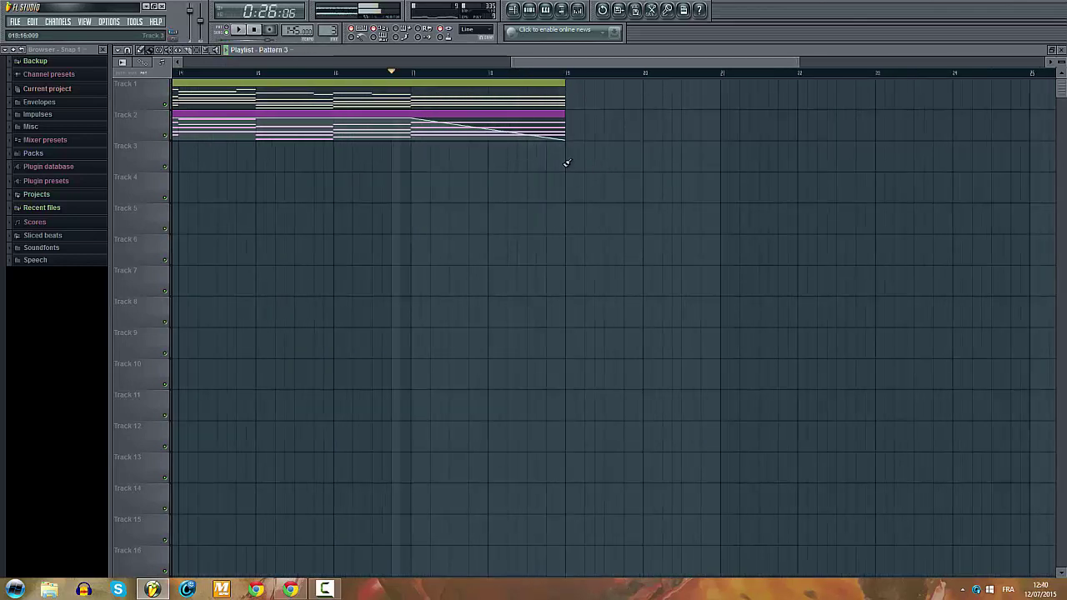
# Step: Place an empty one-bar Pattern 3 clip in Track 3 at bar 19, after the piano and choir clips
pyautogui.click(566, 161)
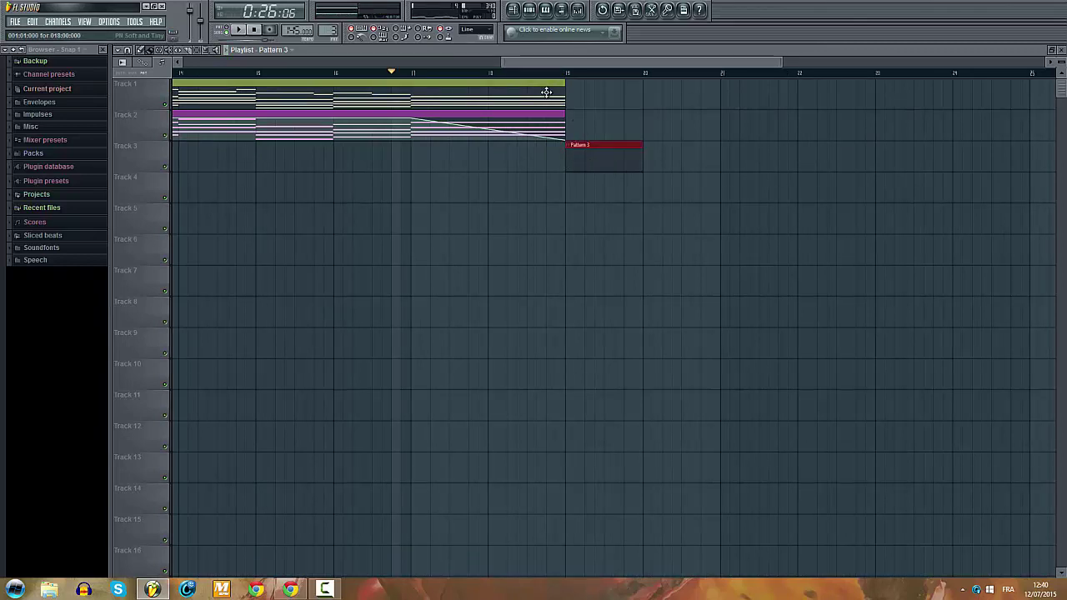
pyautogui.doubleClick(588, 159)
pyautogui.click(603, 203)
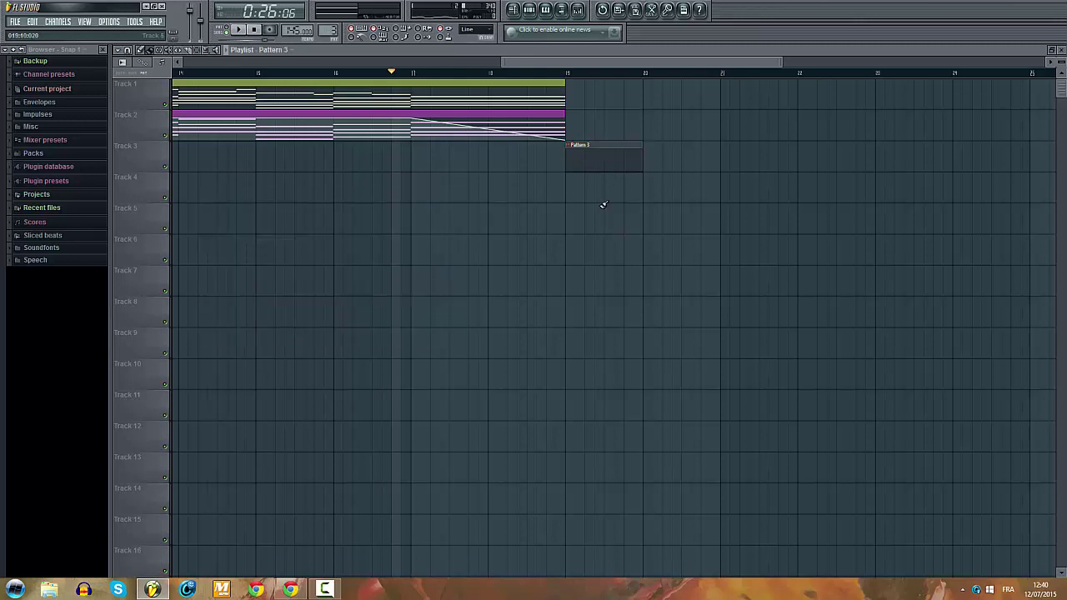
# Step: Copy the chord notes of the first four bars from the PN Soft and Tiny piano roll and switch to Pattern 3
pyautogui.doubleClick(416, 102)
pyautogui.scroll(-6, 383, 257)
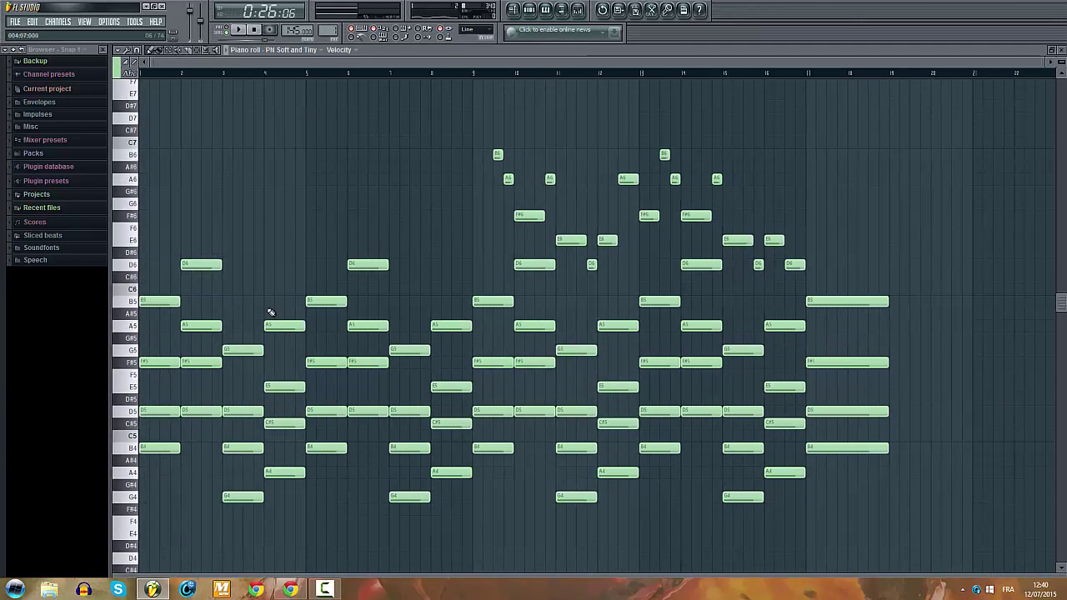
pyautogui.moveTo(288, 164); pyautogui.dragTo(136, 568)
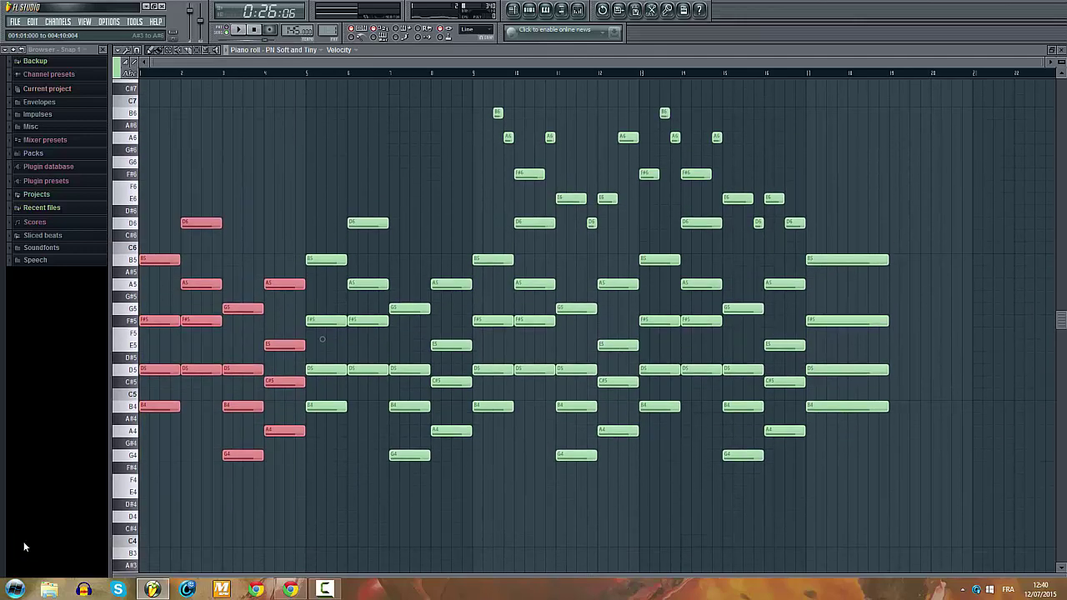
pyautogui.press('KP_Add')
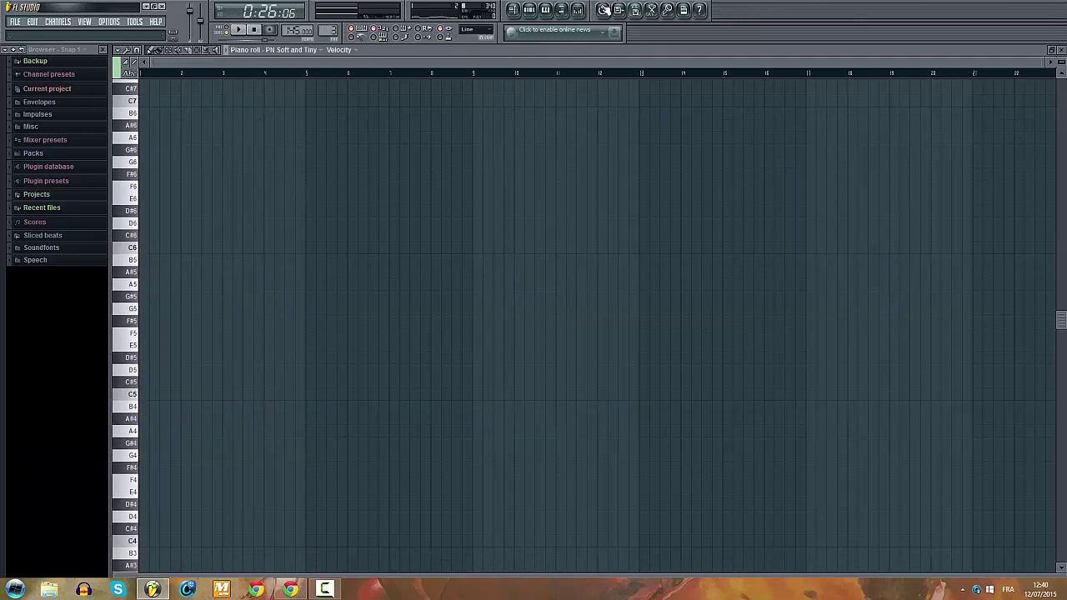
# Step: Insert a new Nexus channel above the Kick channel
pyautogui.click(528, 9)
pyautogui.rightClick(254, 244)
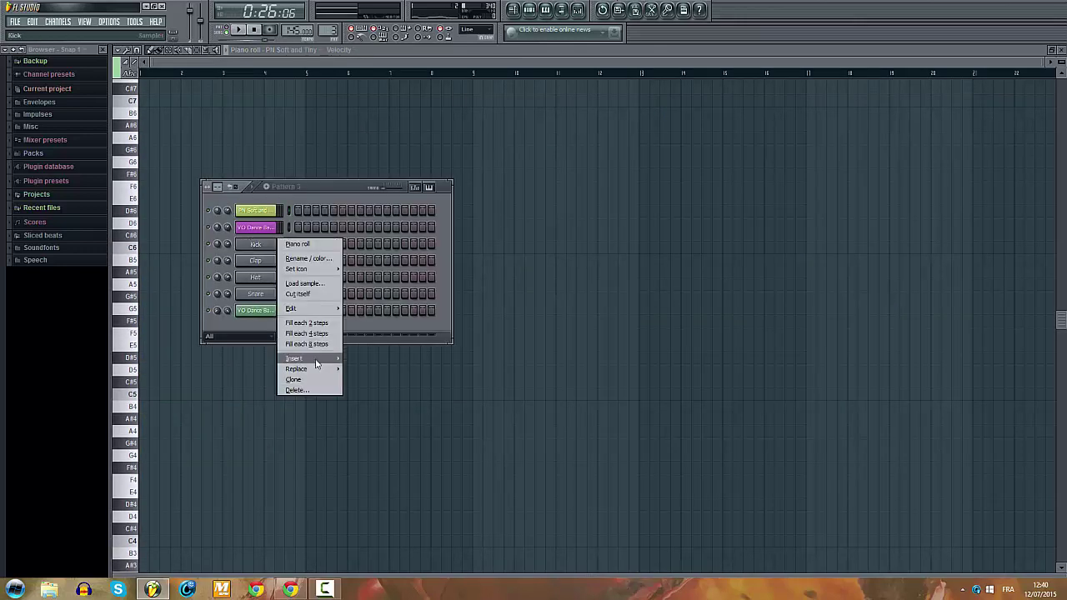
pyautogui.moveTo(313, 358)
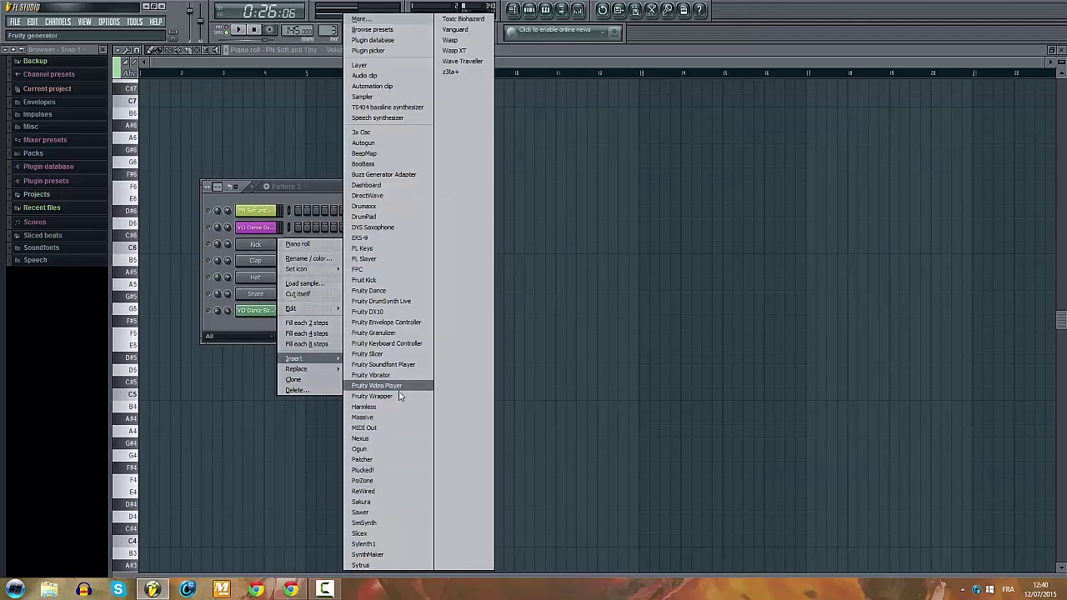
pyautogui.click(365, 439)
# Step: Browse the Dance Leads and Plucked categories in Nexus and try the PL Illusionize 1 preset with a few notes
pyautogui.click(351, 260)
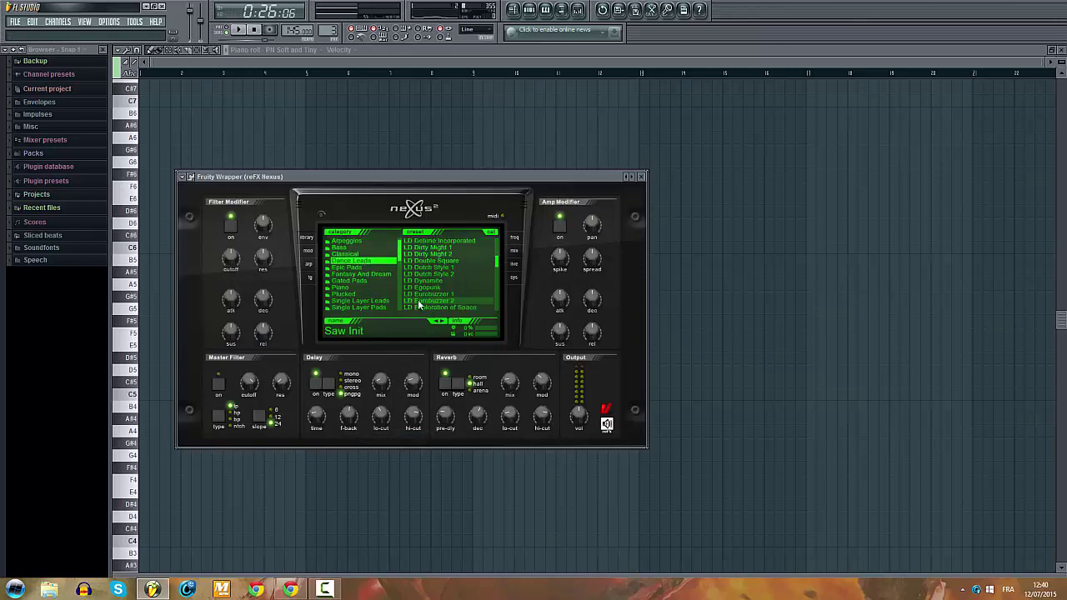
pyautogui.scroll(-5, 420, 297)
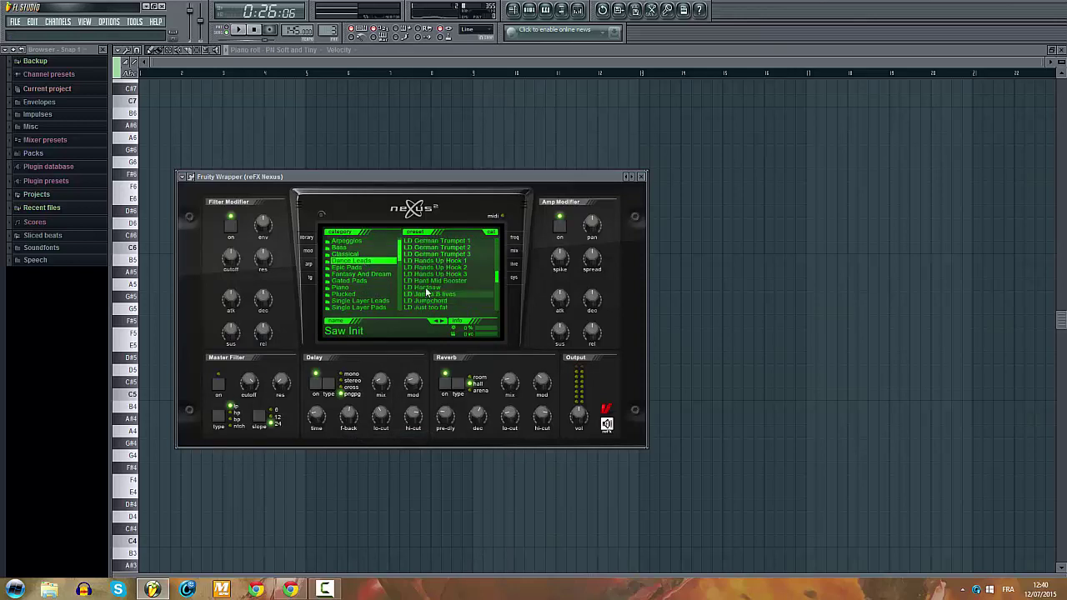
pyautogui.click(361, 293)
pyautogui.scroll(-5, 450, 272)
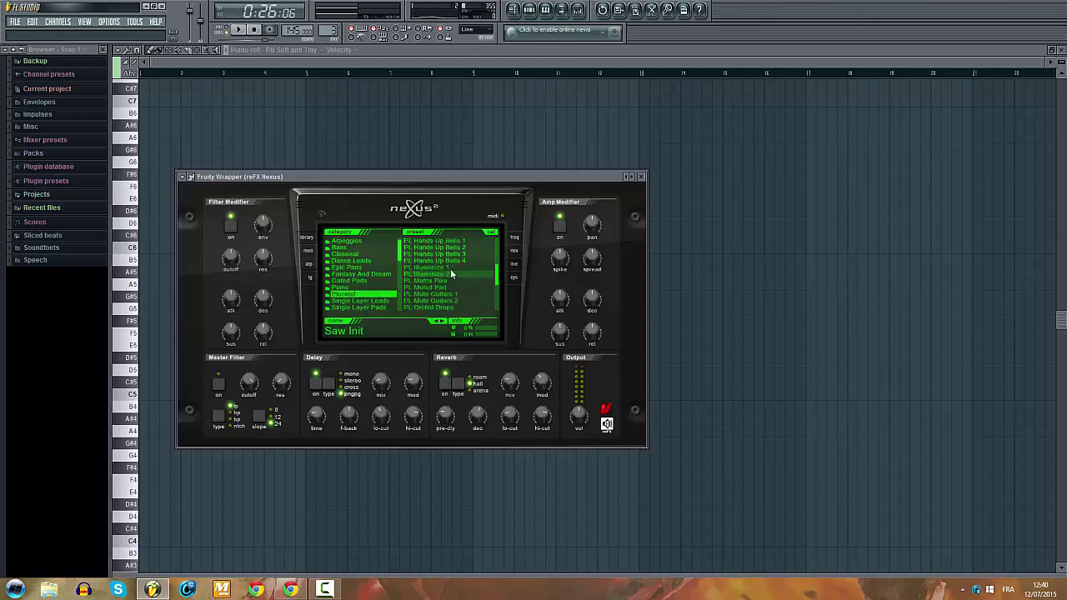
pyautogui.click(416, 268)
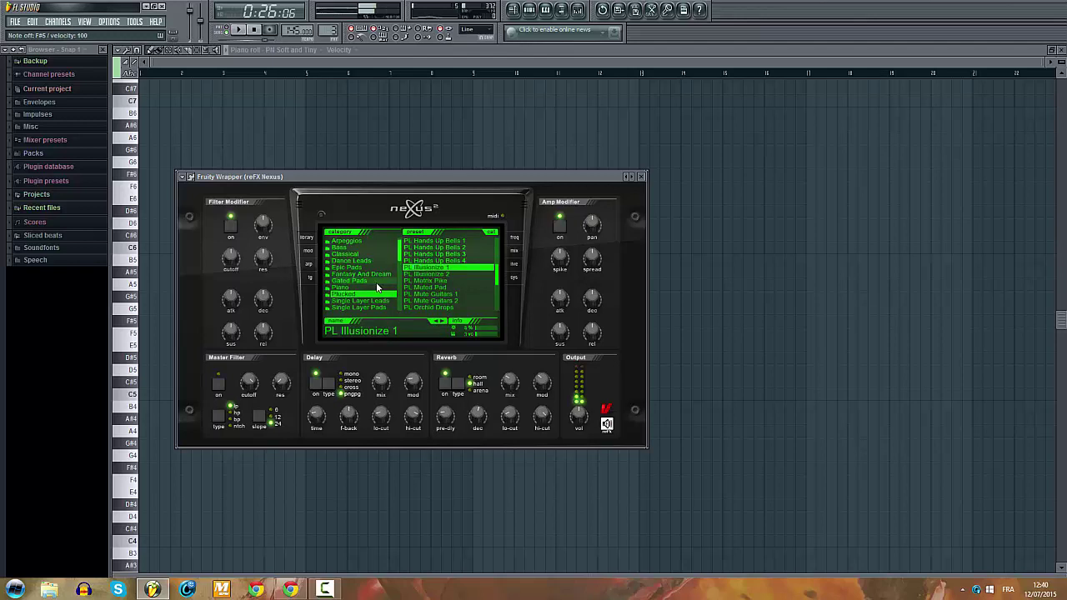
pyautogui.press('g')
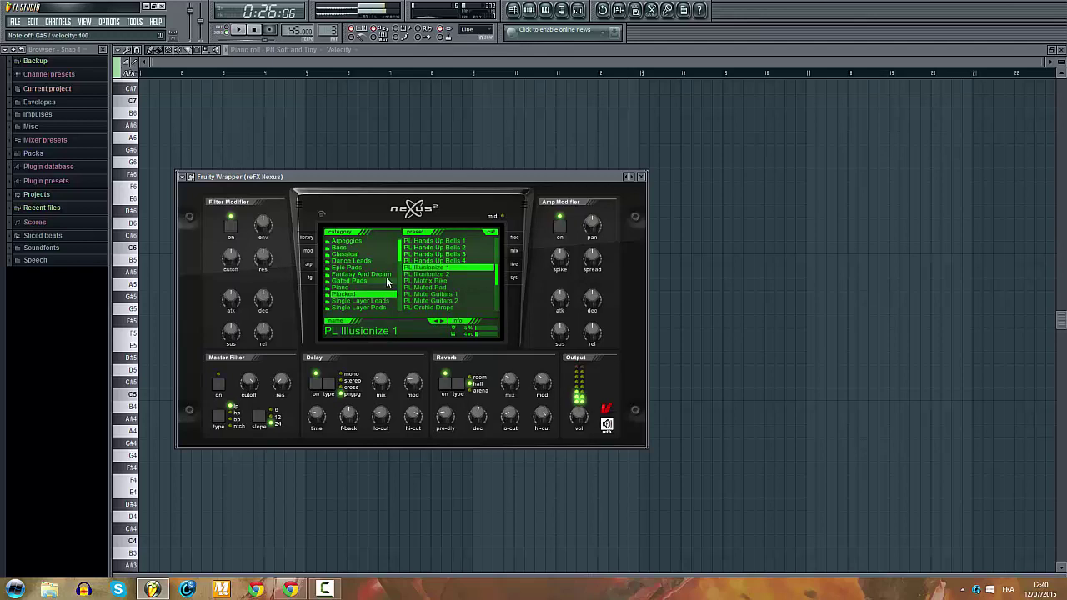
pyautogui.press('h')
pyautogui.click(385, 280)
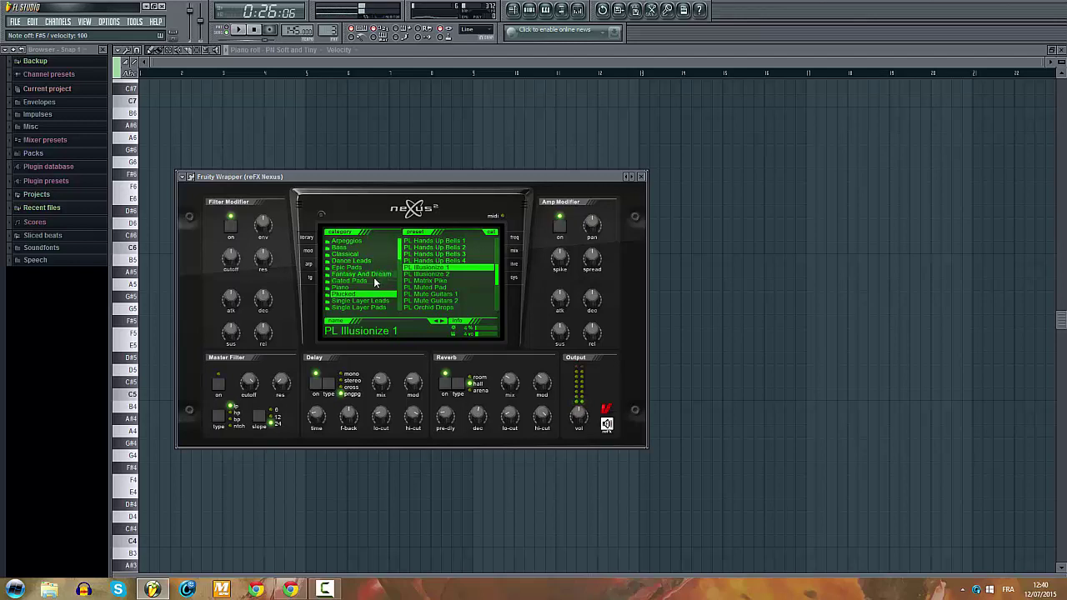
# Step: Try the BL Italo Bells 1 and BL Italo Bells 2 presets from the XP Dance Vol.2 category
pyautogui.scroll(-2, 374, 282)
pyautogui.click(372, 289)
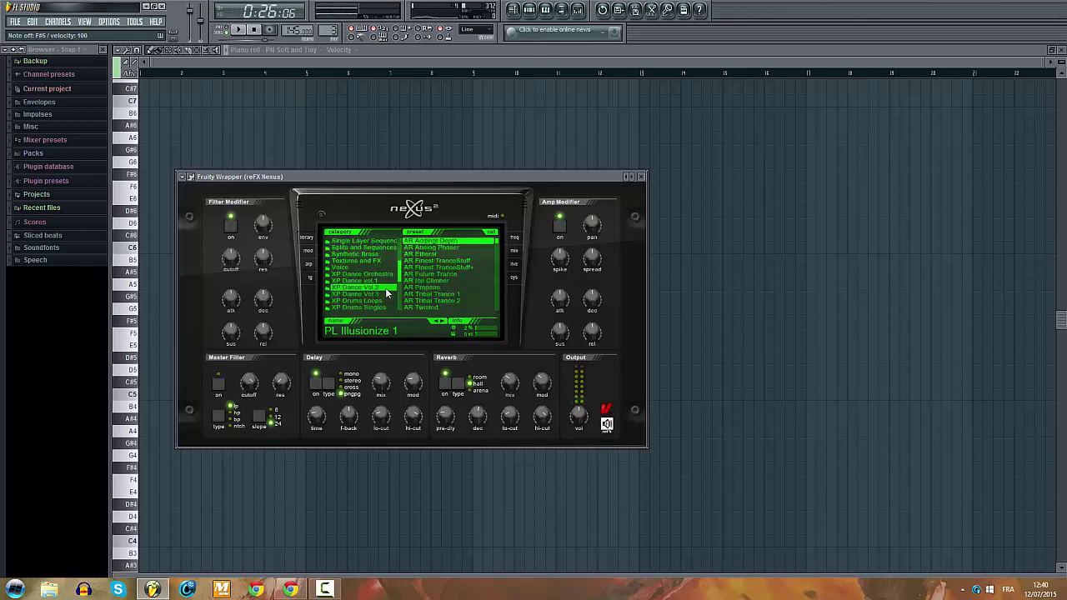
pyautogui.scroll(-2, 421, 286)
pyautogui.scroll(3, 421, 287)
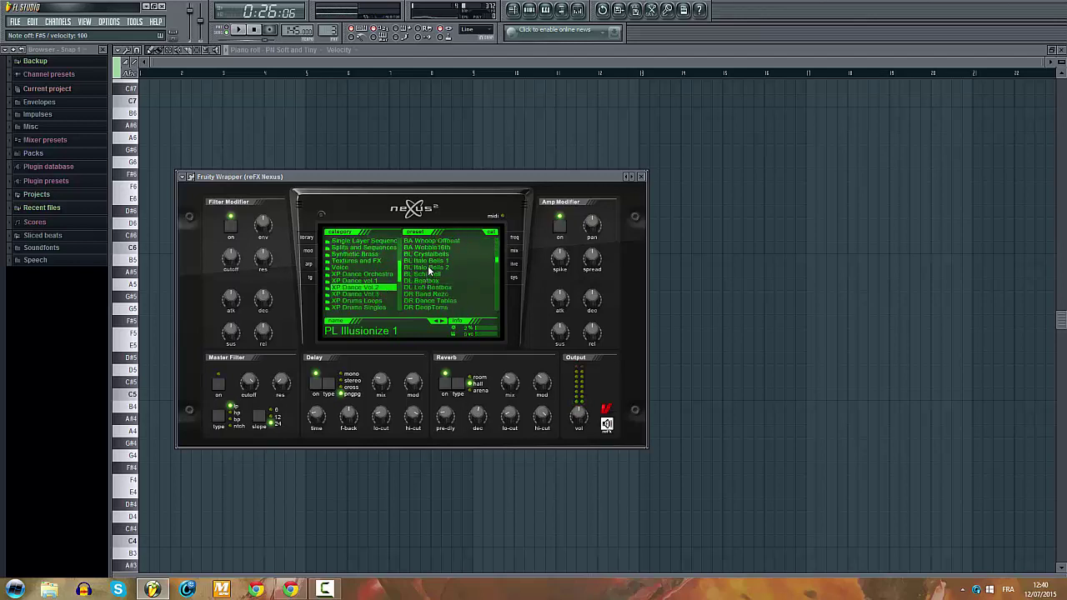
pyautogui.click(430, 266)
pyautogui.click(432, 260)
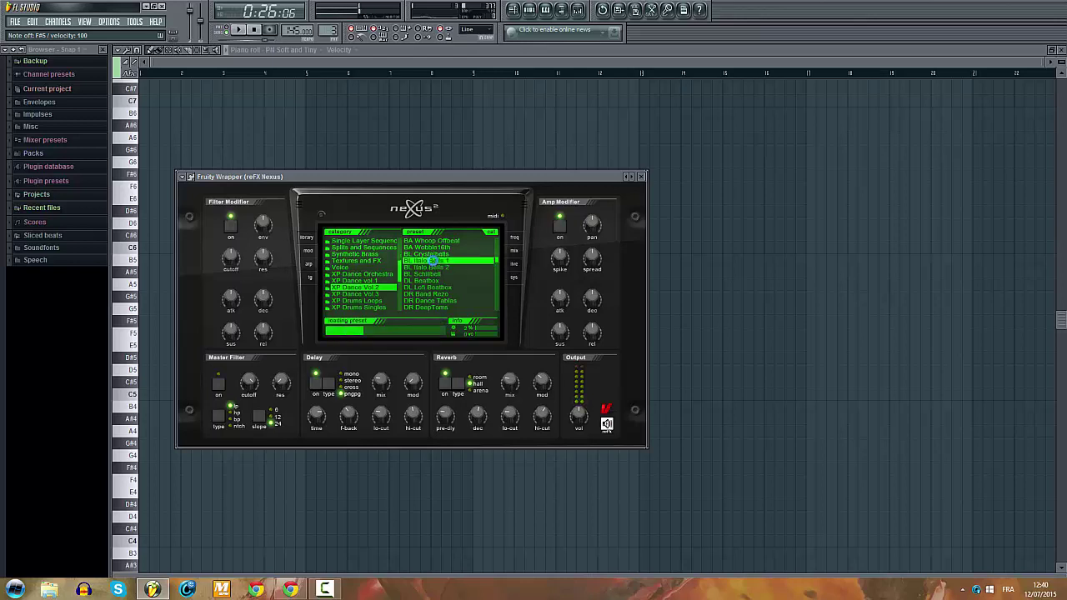
pyautogui.click(433, 267)
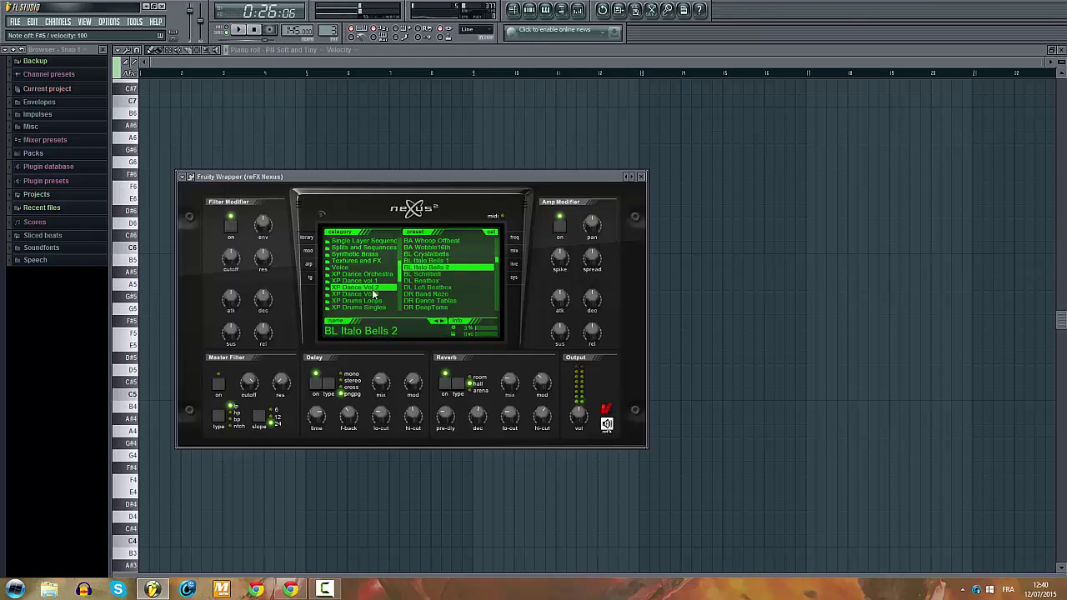
# Step: Try the BL Cascada Bell Hit and BL Grooveriderbells presets from the XP Dance Vol.3 category
pyautogui.click(373, 294)
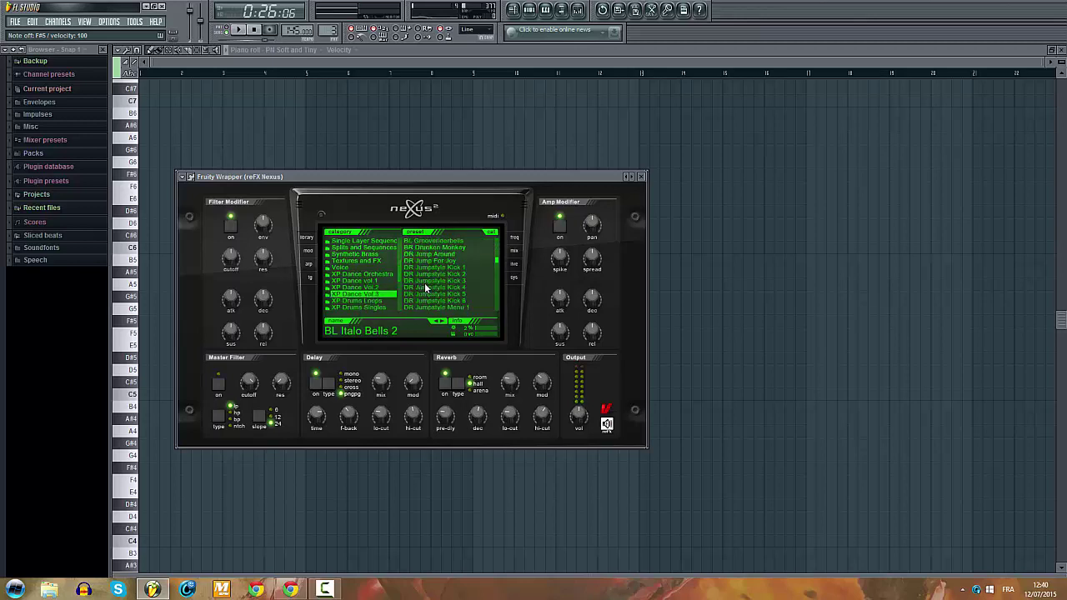
pyautogui.scroll(-3, 424, 282)
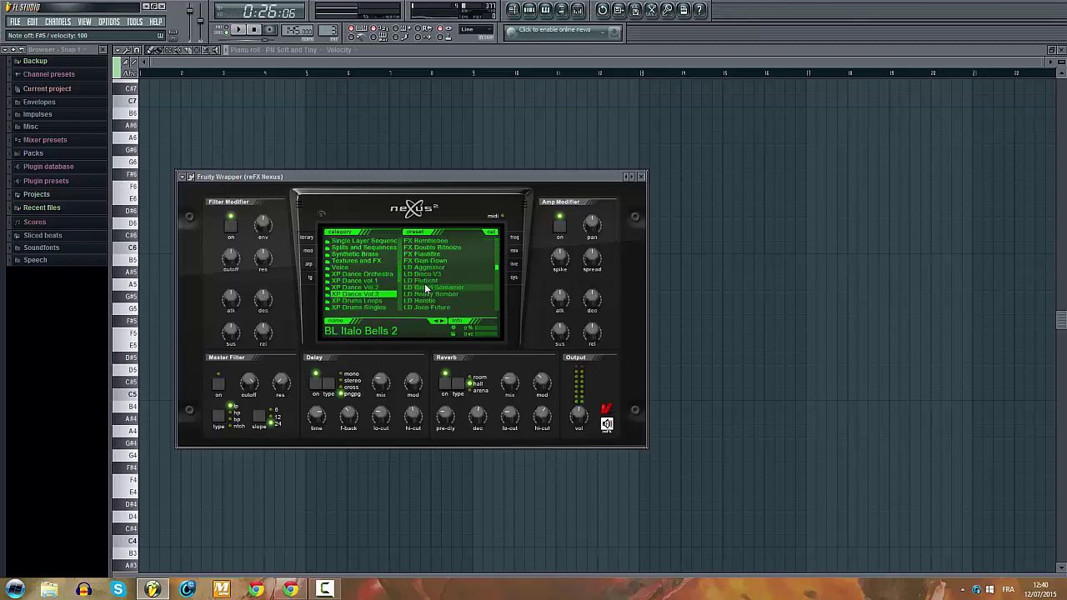
pyautogui.scroll(3, 424, 283)
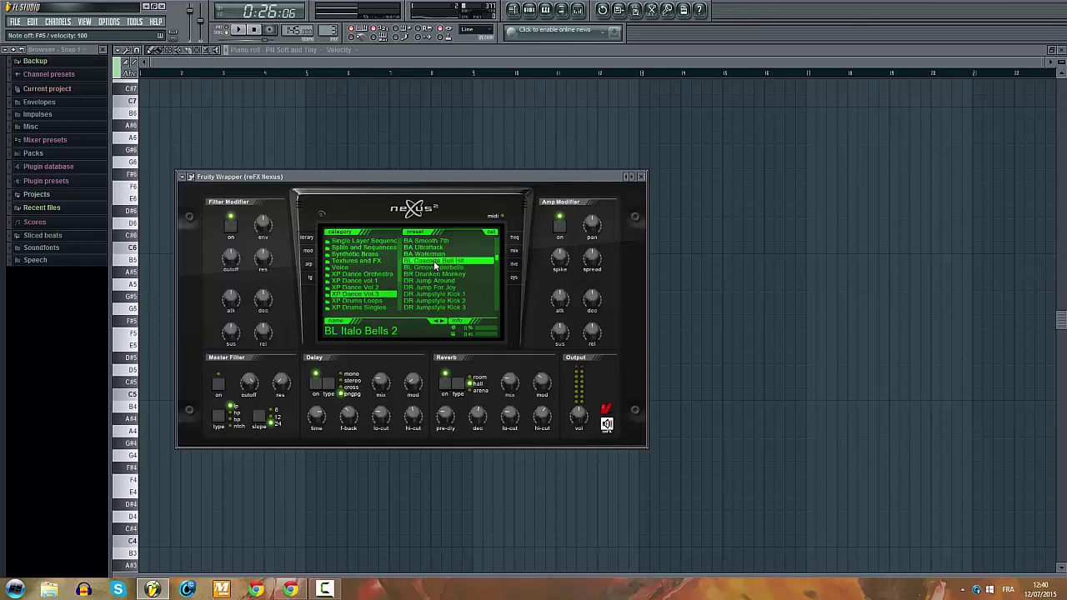
pyautogui.click(433, 261)
pyautogui.click(433, 266)
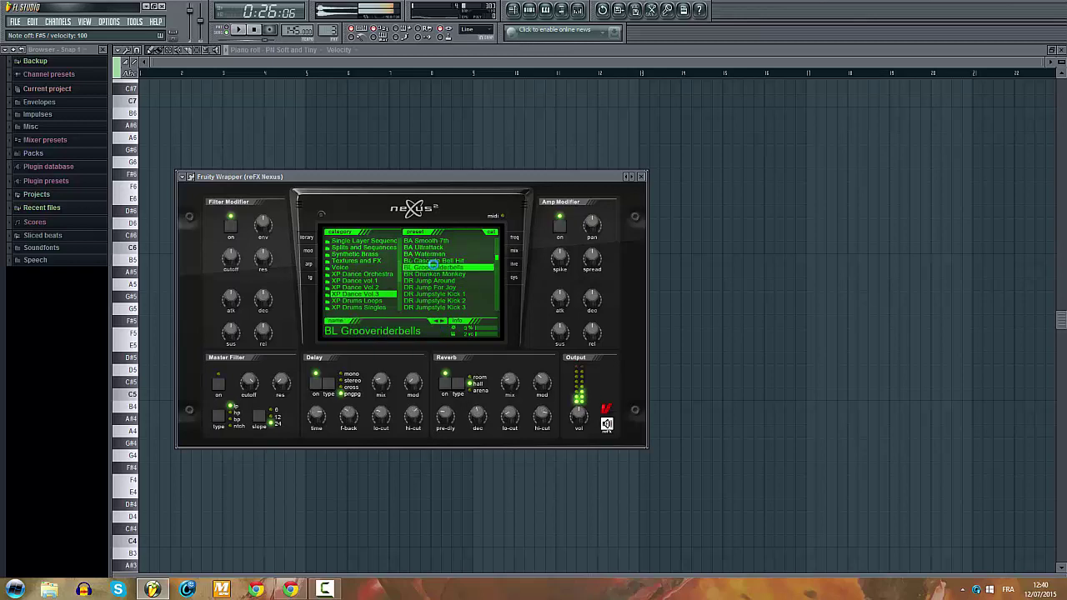
pyautogui.scroll(1, 434, 265)
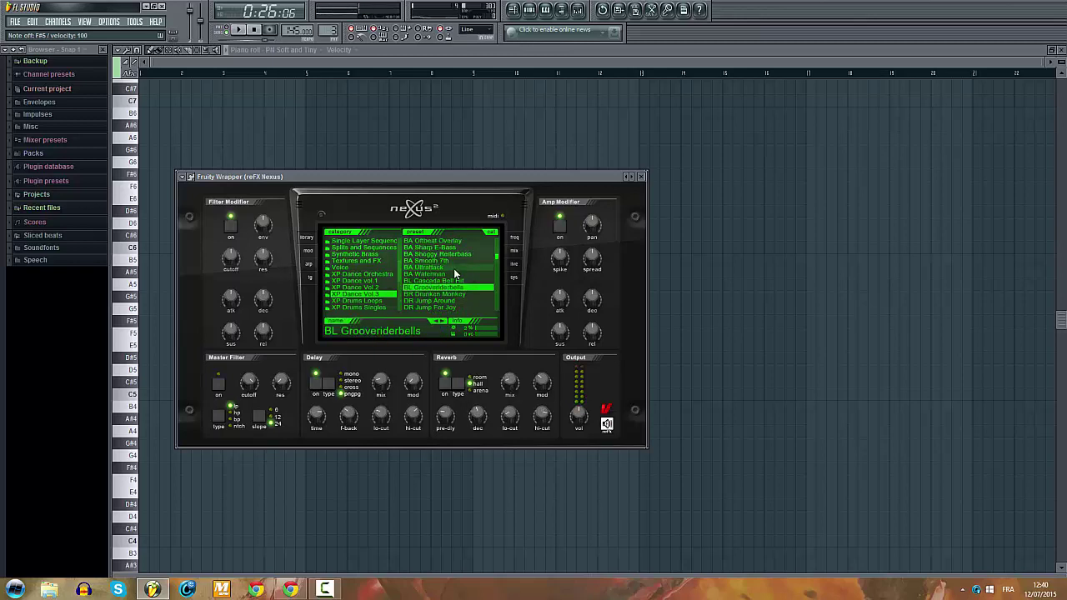
# Step: Load a Cascadabell preset from the XP Dance vol.1 category and close the Nexus window
pyautogui.click(382, 282)
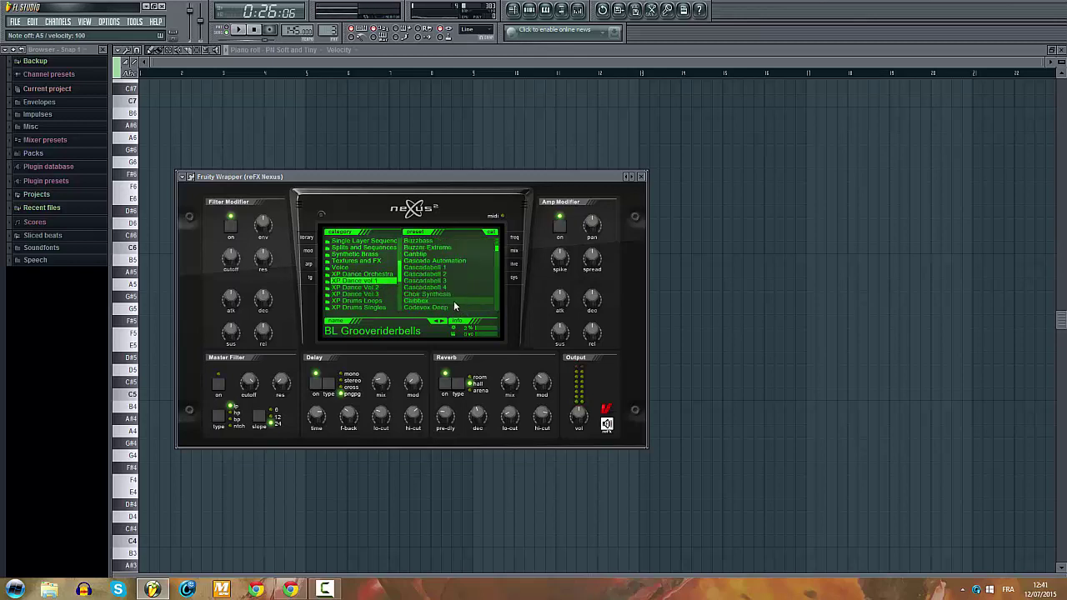
pyautogui.click(438, 277)
pyautogui.click(640, 177)
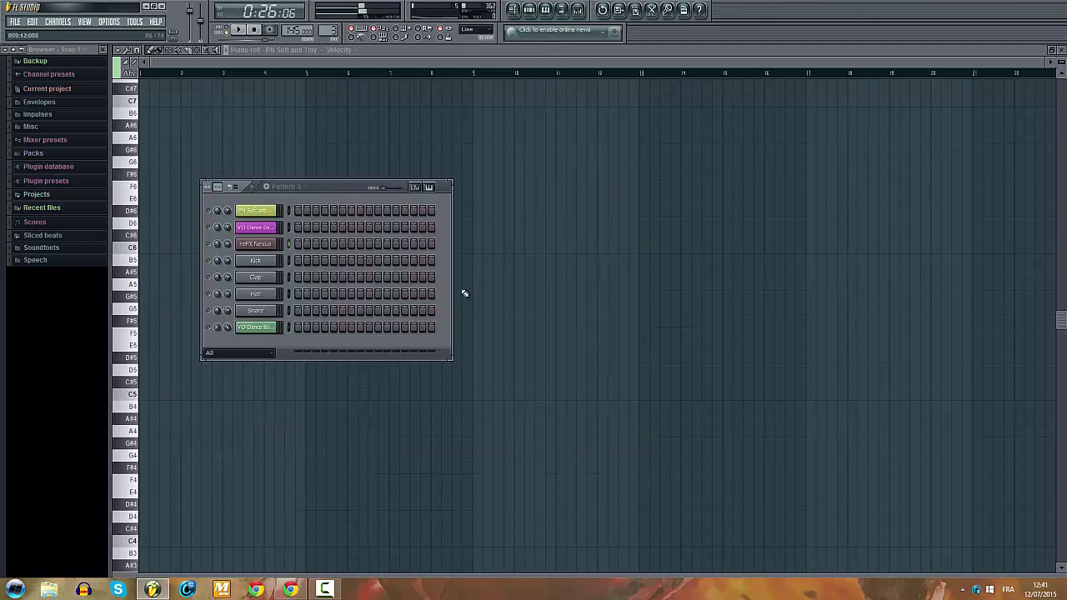
# Step: Paste the copied four-bar chords into the reFX Nexus channel's piano roll
pyautogui.rightClick(266, 246)
pyautogui.click(292, 247)
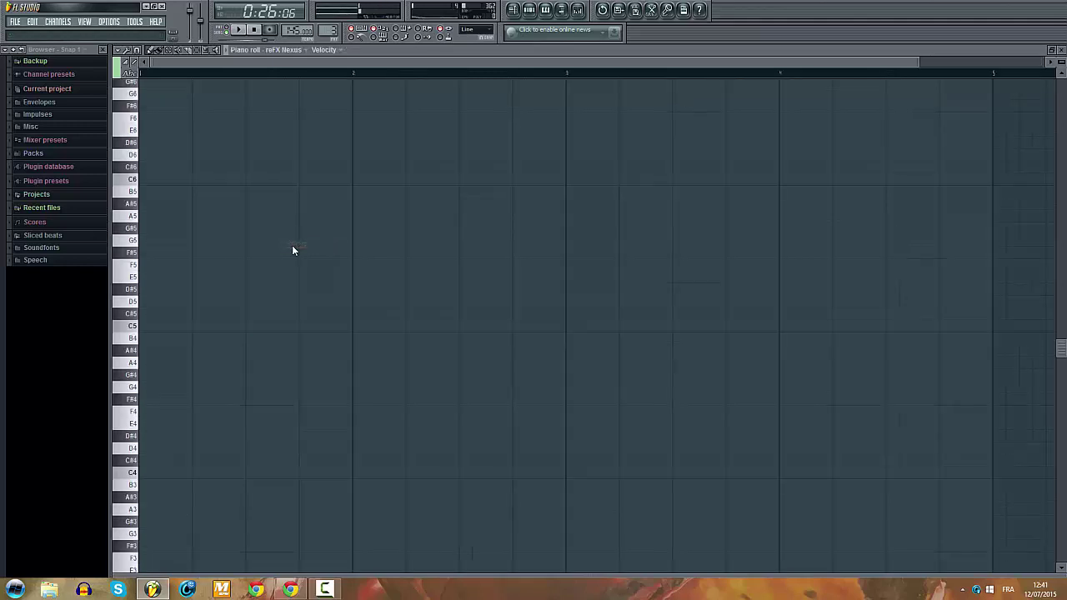
pyautogui.hotkey('ctrl', 'v')
# Step: Shorten all pasted chord notes to one step and restore the missing notes of the bar 1 chord
pyautogui.moveTo(352, 193); pyautogui.dragTo(152, 193)
pyautogui.hotkey('ctrl', 'd')
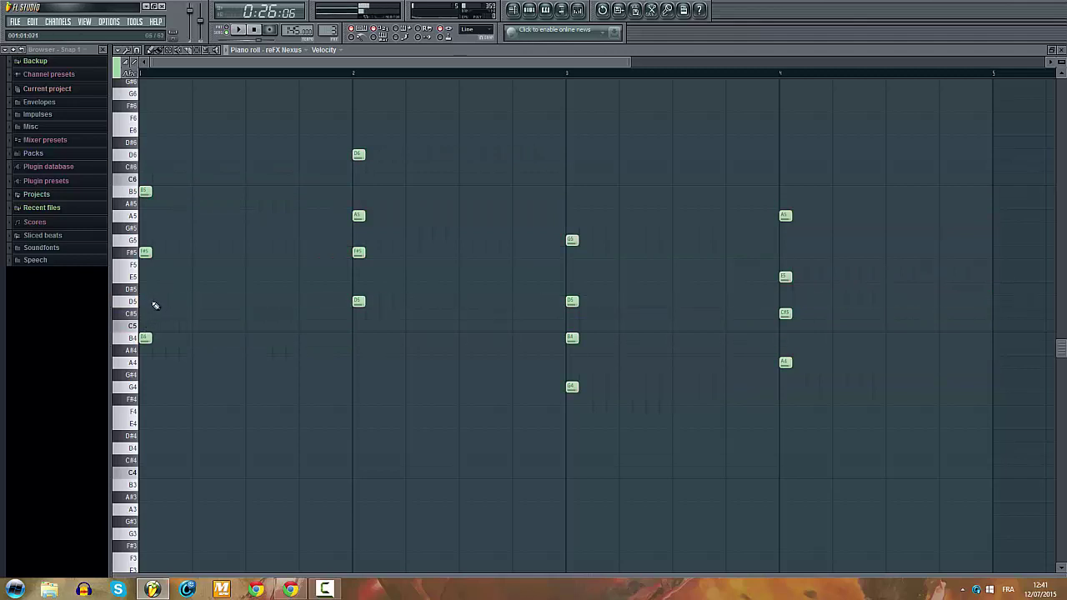
pyautogui.click(154, 303)
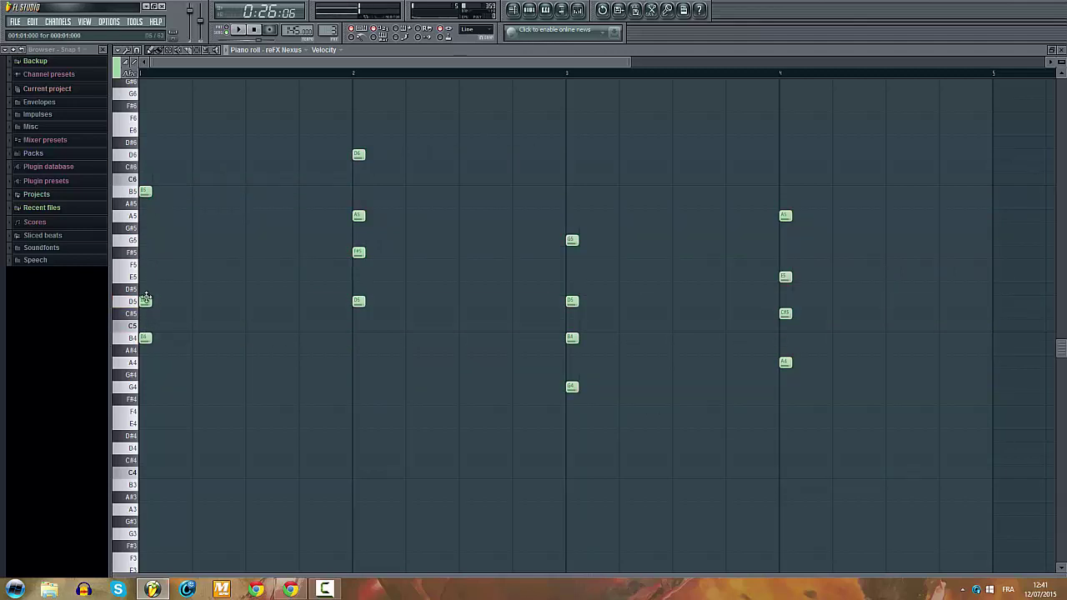
pyautogui.click(614, 13)
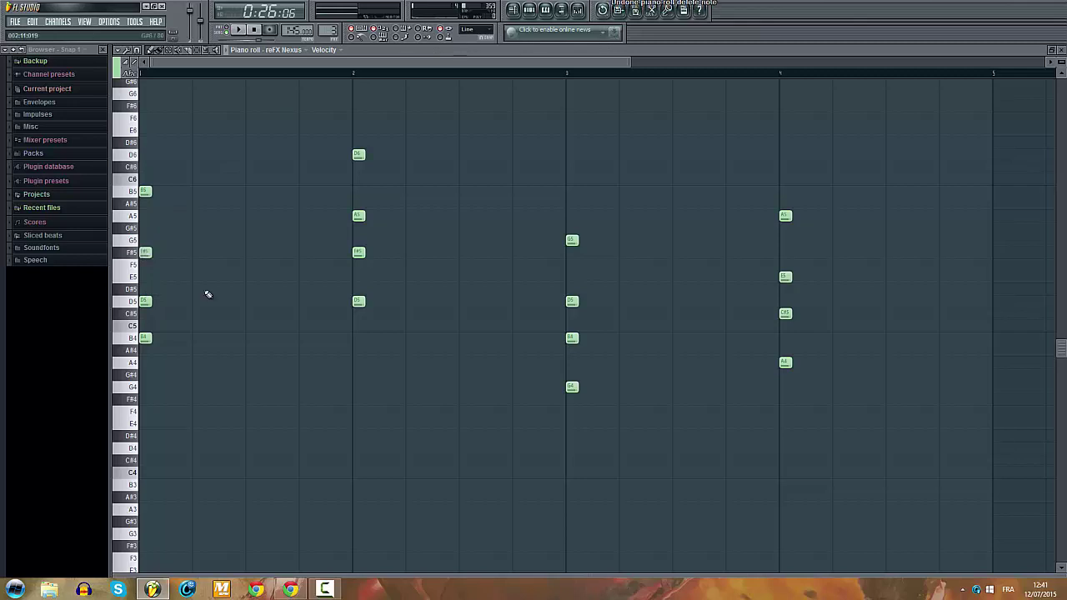
# Step: Spread the bar 1 chord into an eighth-note arpeggio of B5, D5, F#5, B4 played twice, and listen to it
pyautogui.moveTo(147, 305); pyautogui.dragTo(174, 305)
pyautogui.click(196, 254)
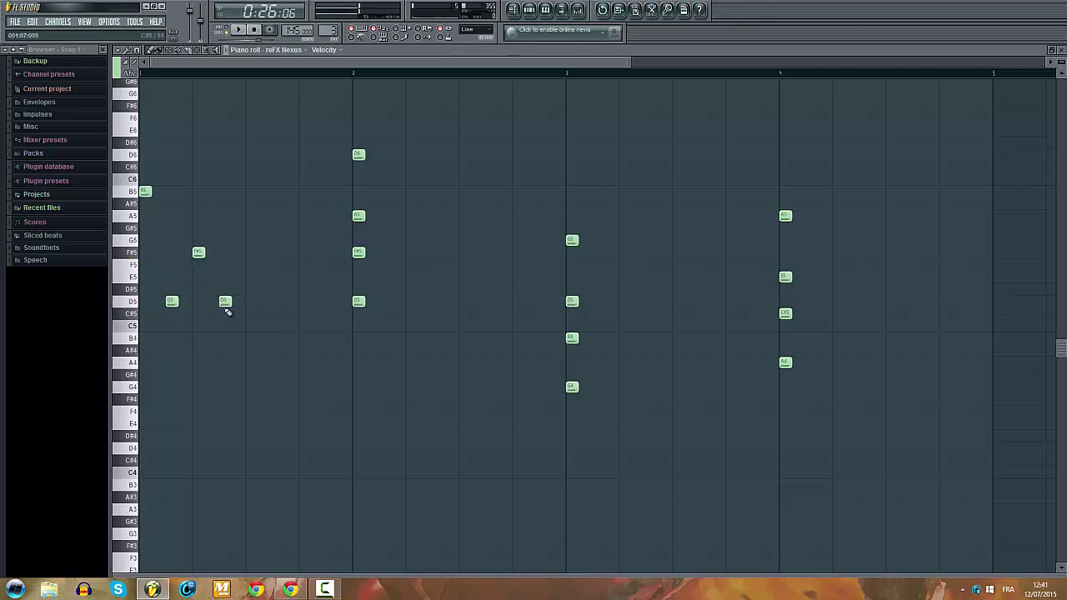
pyautogui.moveTo(225, 308); pyautogui.dragTo(224, 344)
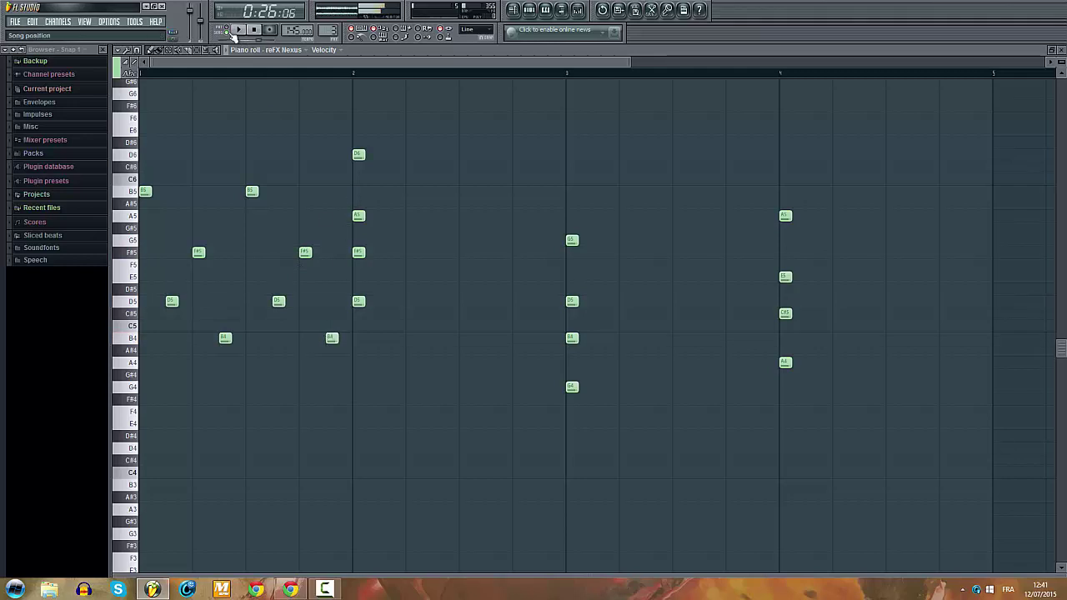
pyautogui.press('space')
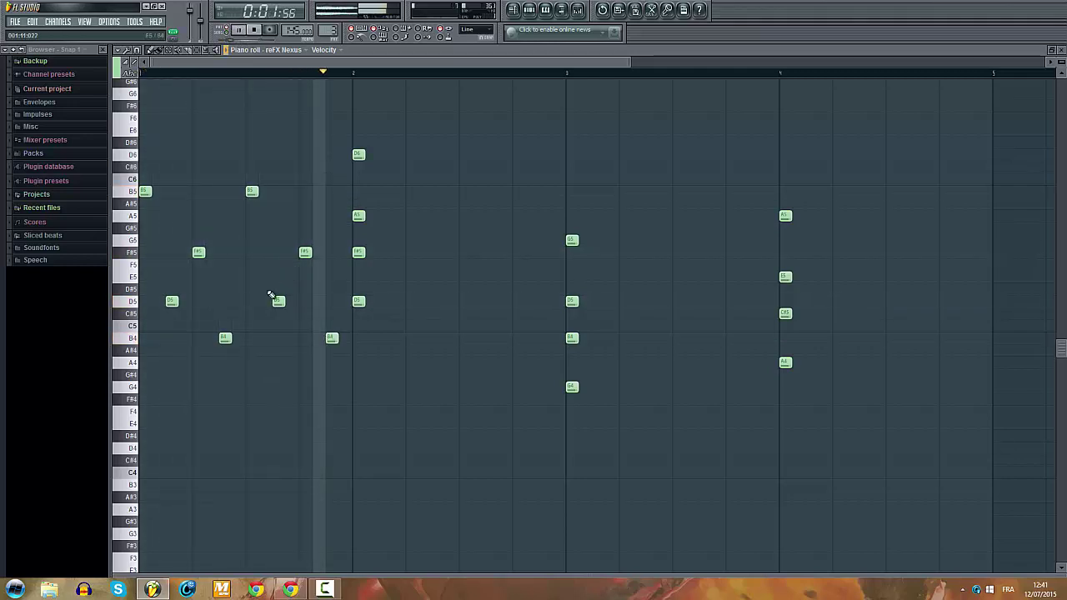
# Step: Raise both B4 notes of the bar 1 arpeggio to D5
pyautogui.press('space')
pyautogui.moveTo(223, 337); pyautogui.dragTo(225, 301)
pyautogui.press('space')
pyautogui.moveTo(331, 337); pyautogui.dragTo(334, 300)
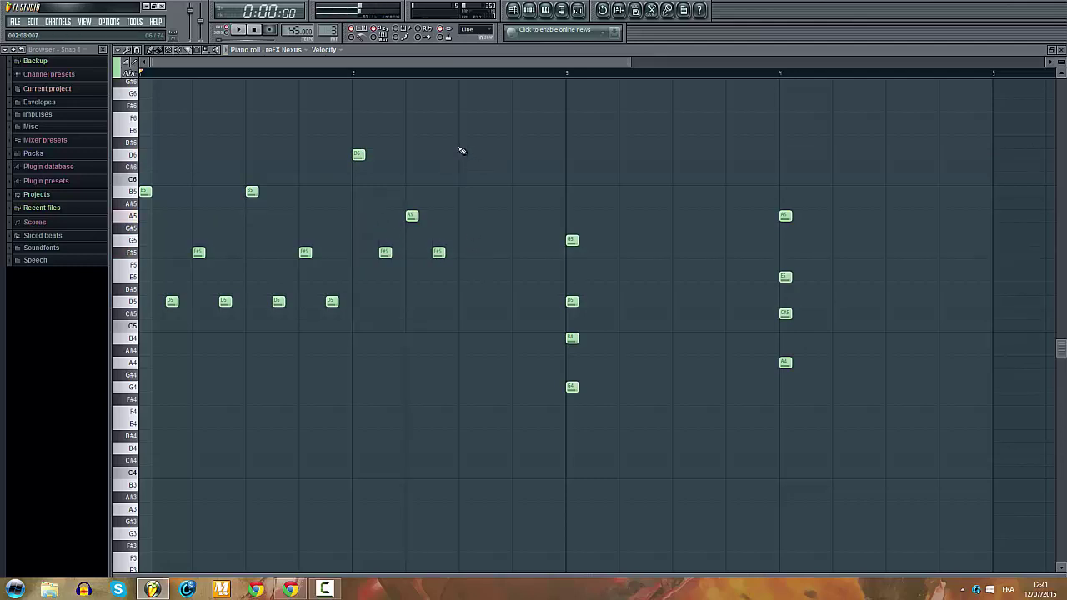
# Step: Complete the bar 2 arpeggio as D6, F#5, A5, F#5 played twice and play it back
pyautogui.moveTo(469, 126); pyautogui.dragTo(495, 265)
pyautogui.click(625, 292)
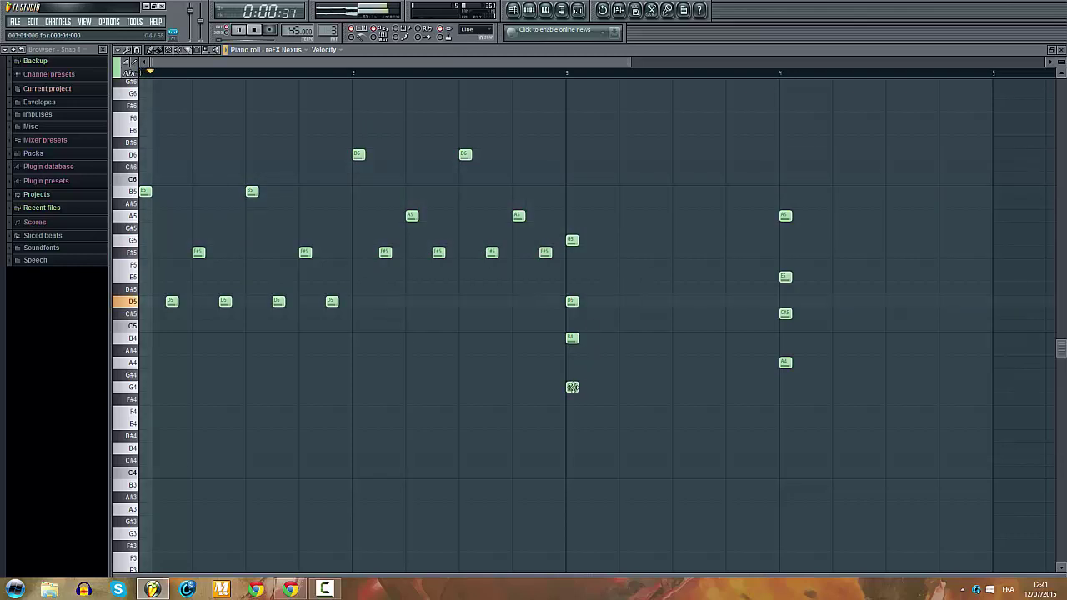
pyautogui.press('space')
# Step: Turn the bar 3 chord into a twice-repeated G5, B4, D5, B4 arpeggio, removing the low G4 note
pyautogui.rightClick(572, 386)
pyautogui.moveTo(588, 340); pyautogui.dragTo(600, 339)
pyautogui.rightClick(571, 301)
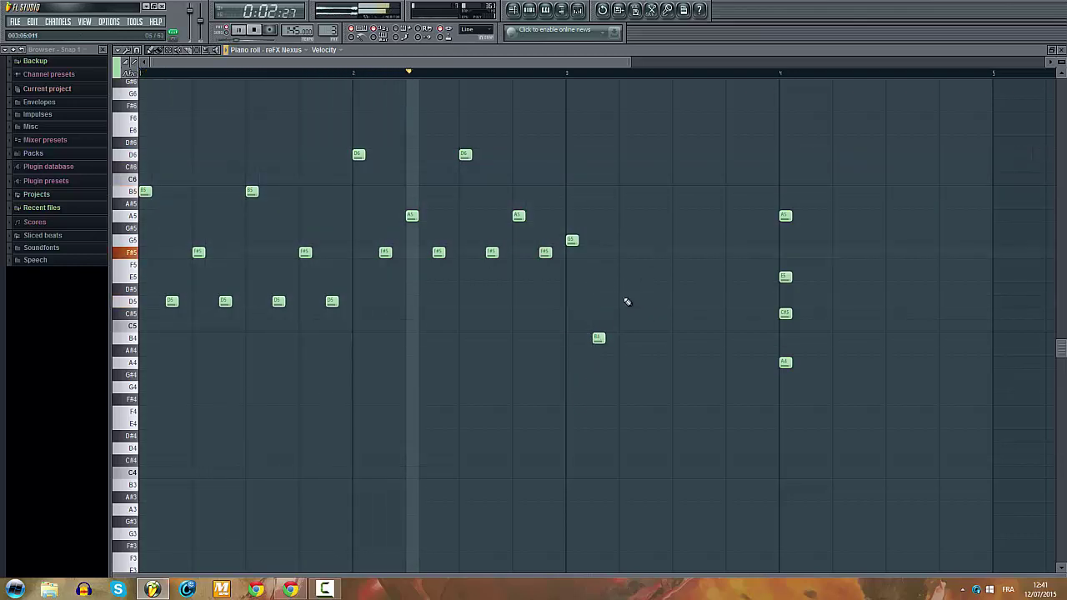
pyautogui.click(628, 301)
pyautogui.click(649, 339)
pyautogui.press('space')
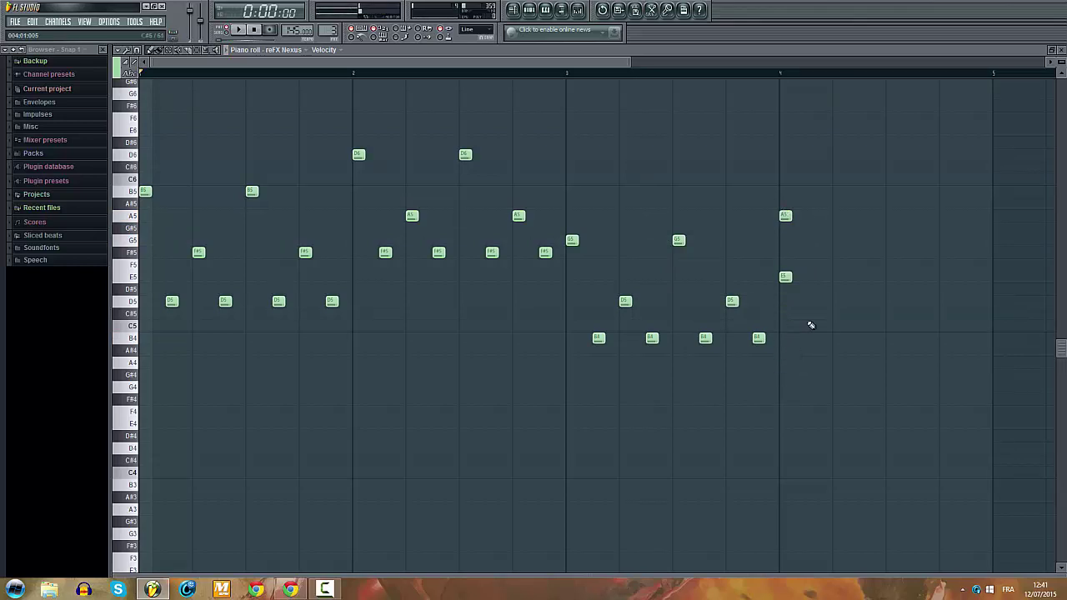
# Step: Arrange the bar 4 chord as an A5, C#5, E5, C#5 arpeggio and repeat it in the second half of the bar
pyautogui.moveTo(806, 307); pyautogui.dragTo(806, 311)
pyautogui.moveTo(960, 149); pyautogui.dragTo(778, 358)
pyautogui.press('space')
pyautogui.moveTo(786, 218); pyautogui.dragTo(896, 217)
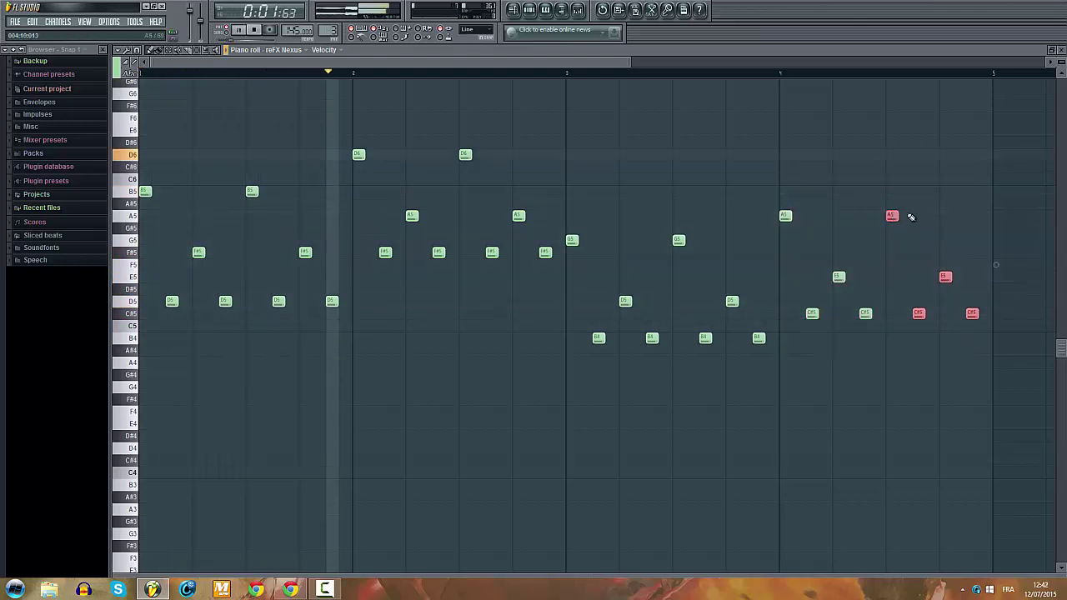
# Step: Duplicate the whole four-bar arpeggio into bars 5 to 8
pyautogui.scroll(-2, 900, 200)
pyautogui.moveTo(852, 94); pyautogui.dragTo(131, 483)
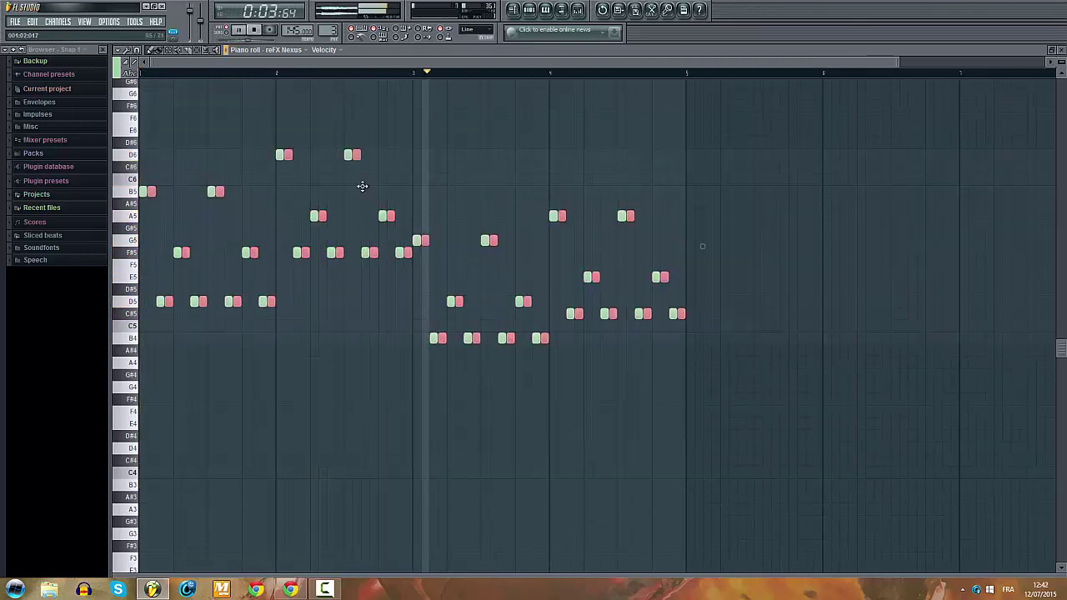
pyautogui.hotkey('ctrl', 'b')
pyautogui.scroll(-4, 688, 187)
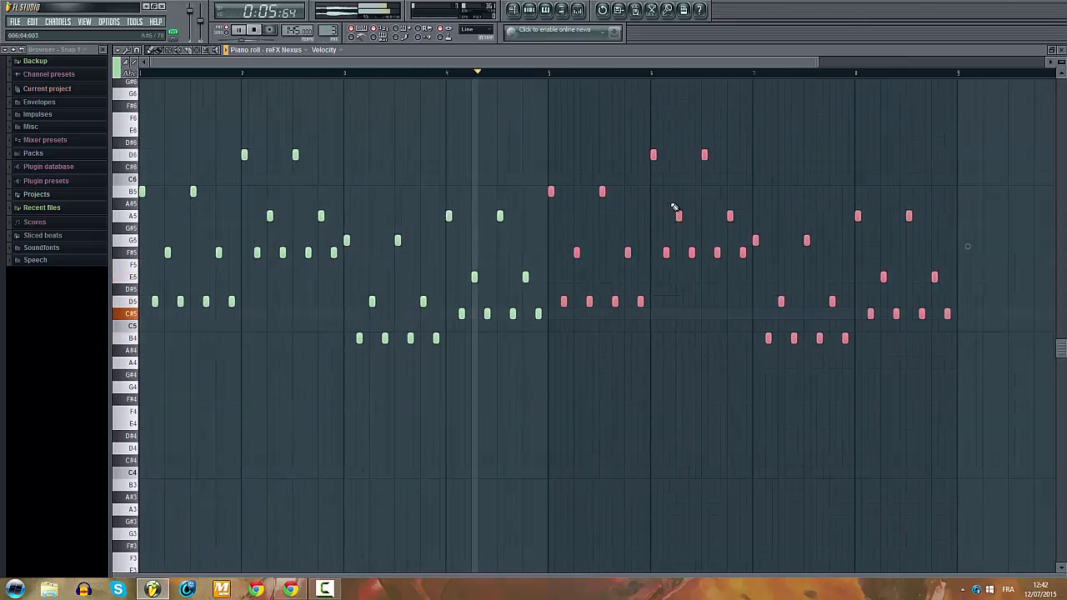
pyautogui.scroll(-1, 584, 212)
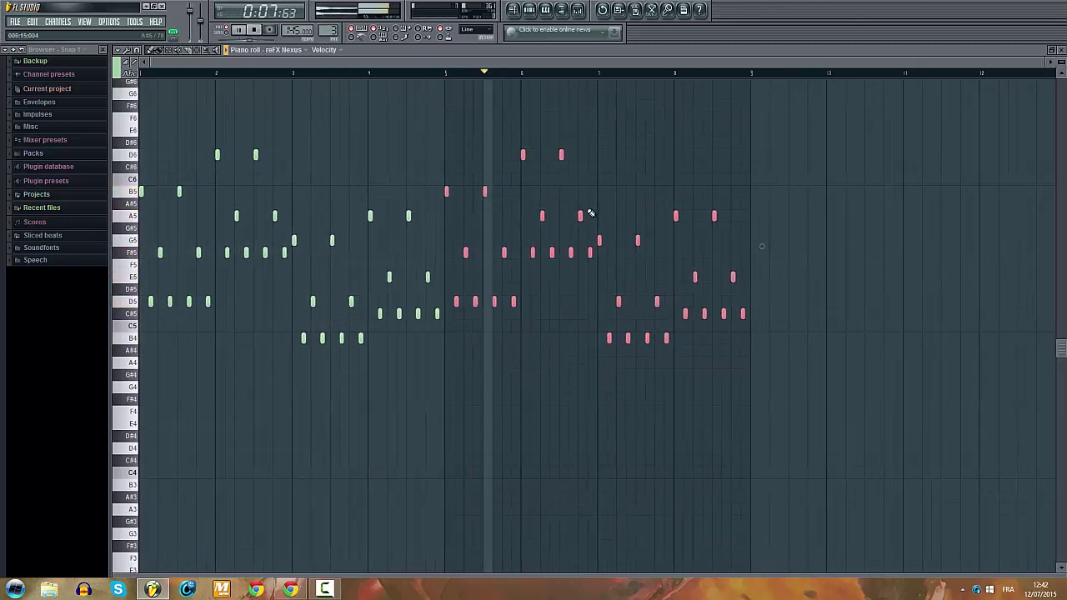
# Step: Play the playlist arrangement from about bar 16 to hear the transition into the Pattern 3 clip
pyautogui.click(514, 12)
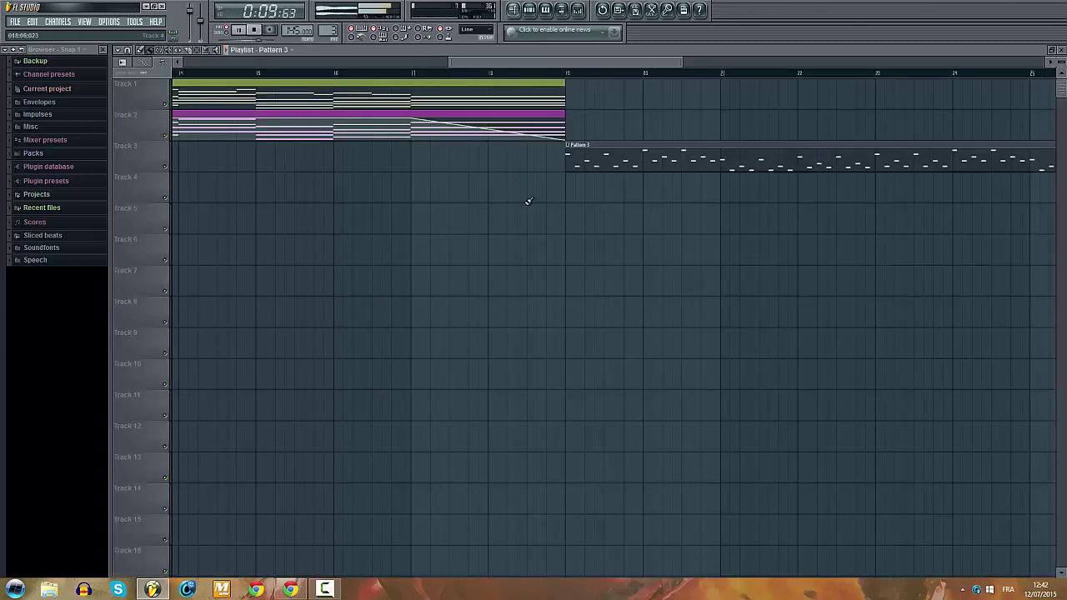
pyautogui.scroll(-3, 607, 175)
pyautogui.scroll(2, 805, 215)
pyautogui.click(231, 73)
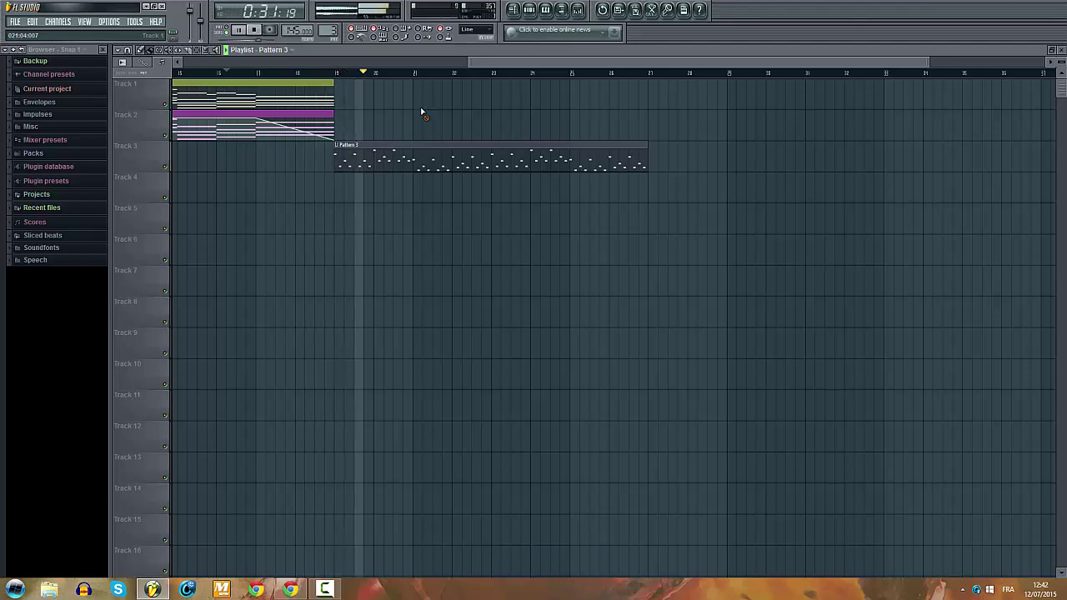
pyautogui.scroll(1, 446, 129)
pyautogui.scroll(2, 446, 129)
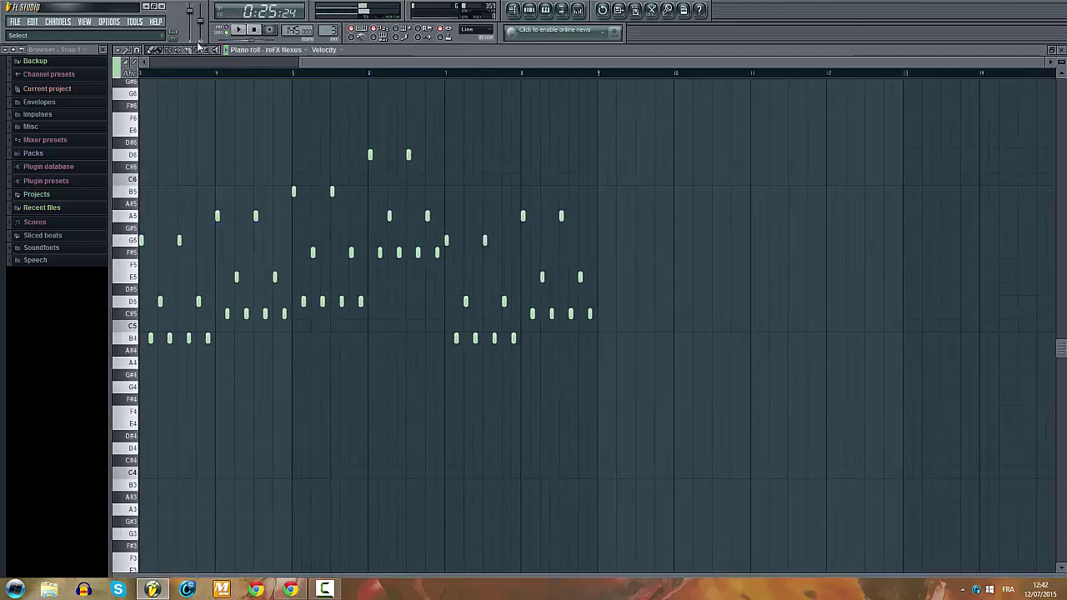
# Step: Play the pattern on its own and add an F#5 note on the last step of bar 4
pyautogui.click(229, 30)
pyautogui.press('space')
pyautogui.scroll(3, 319, 78)
pyautogui.moveTo(367, 62); pyautogui.dragTo(216, 62)
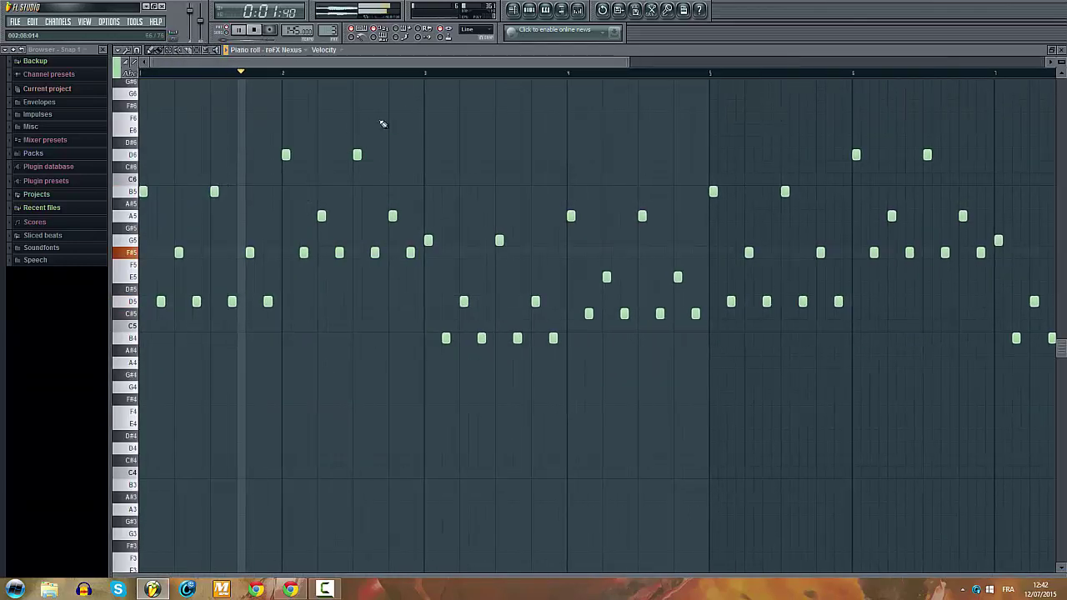
pyautogui.moveTo(343, 58); pyautogui.dragTo(487, 91)
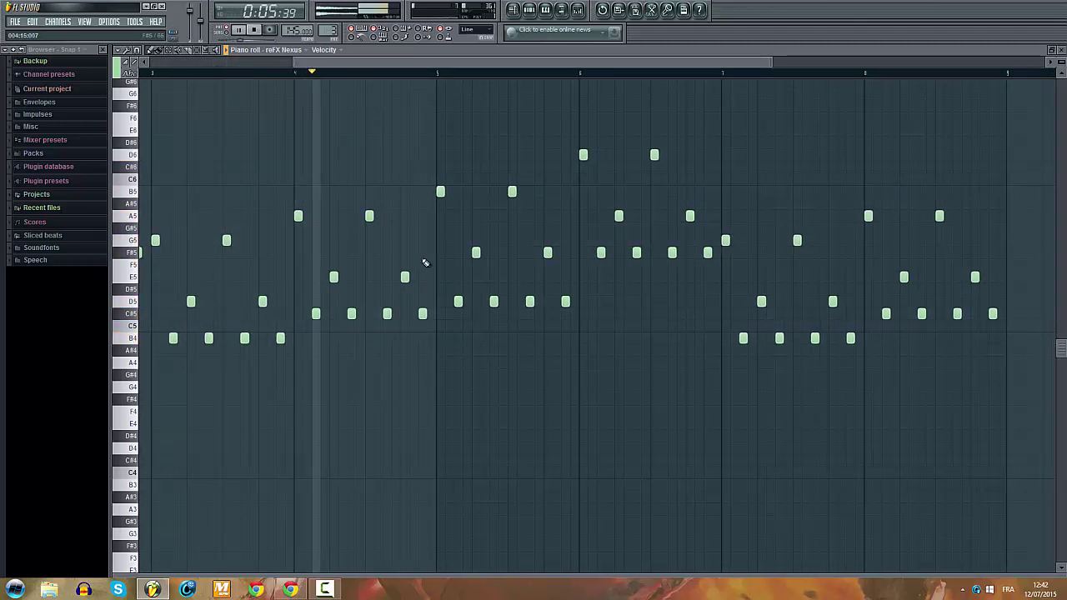
pyautogui.click(430, 258)
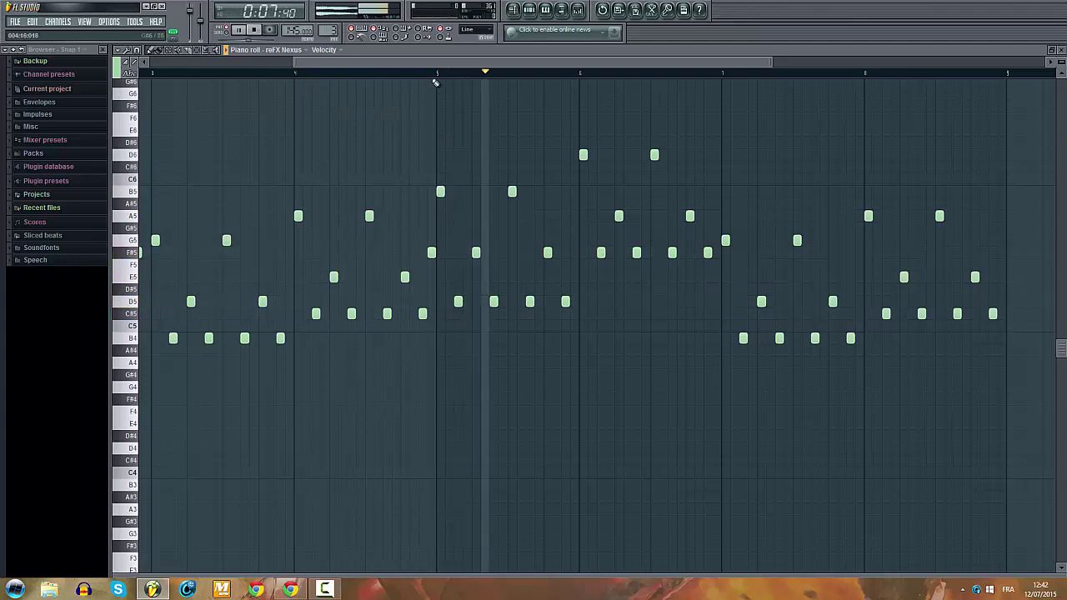
# Step: Add a D5 note on either side of the final C#5 in bar 8 and play the ending
pyautogui.moveTo(448, 64); pyautogui.dragTo(636, 112)
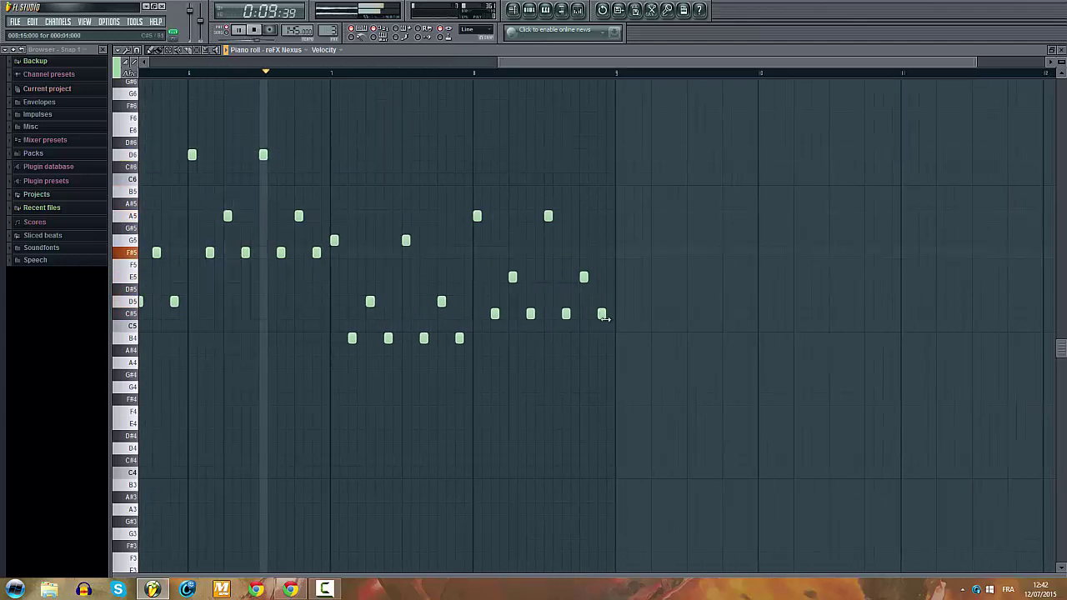
pyautogui.click(612, 339)
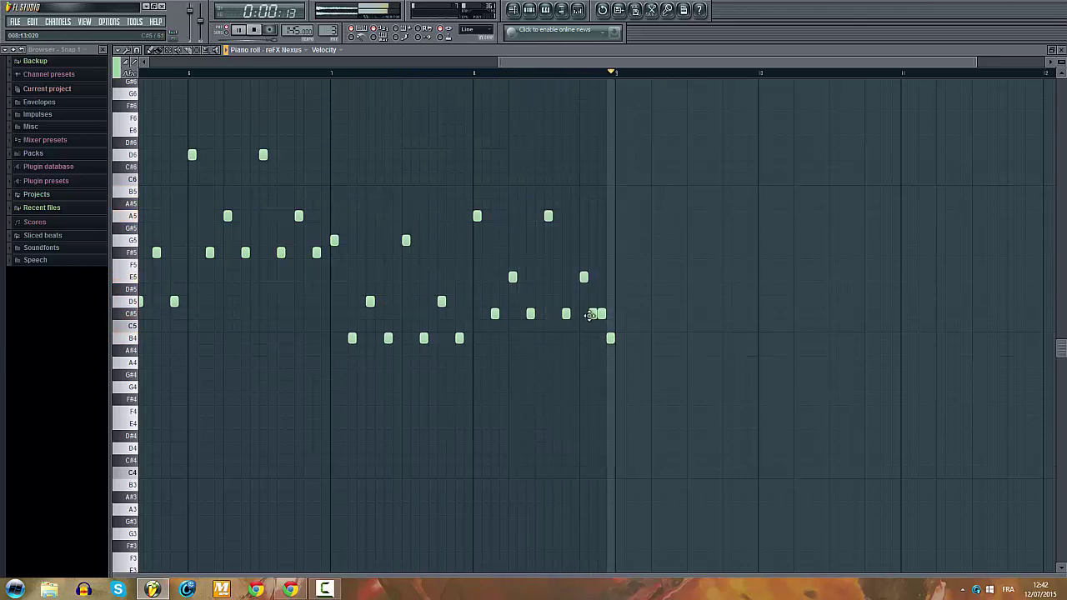
pyautogui.press('space')
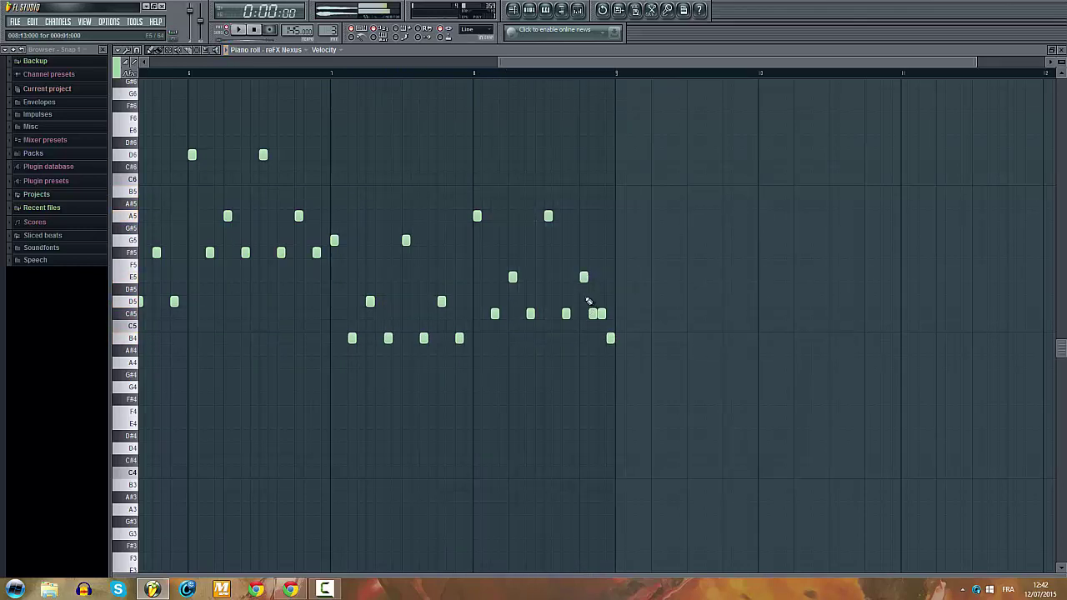
pyautogui.moveTo(592, 313); pyautogui.dragTo(592, 300)
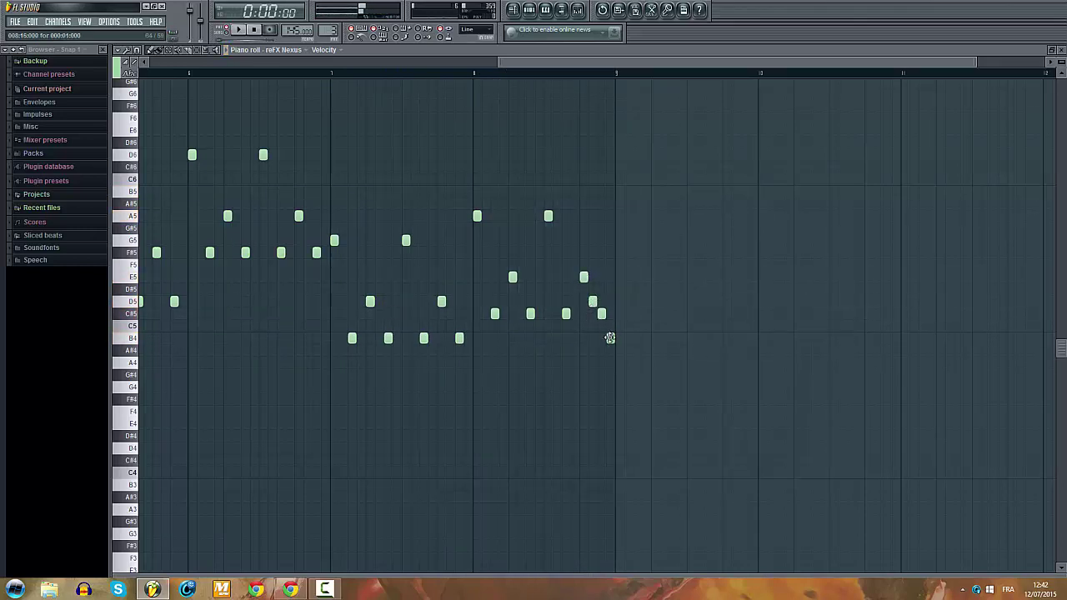
pyautogui.moveTo(609, 337); pyautogui.dragTo(608, 290)
pyautogui.press('space')
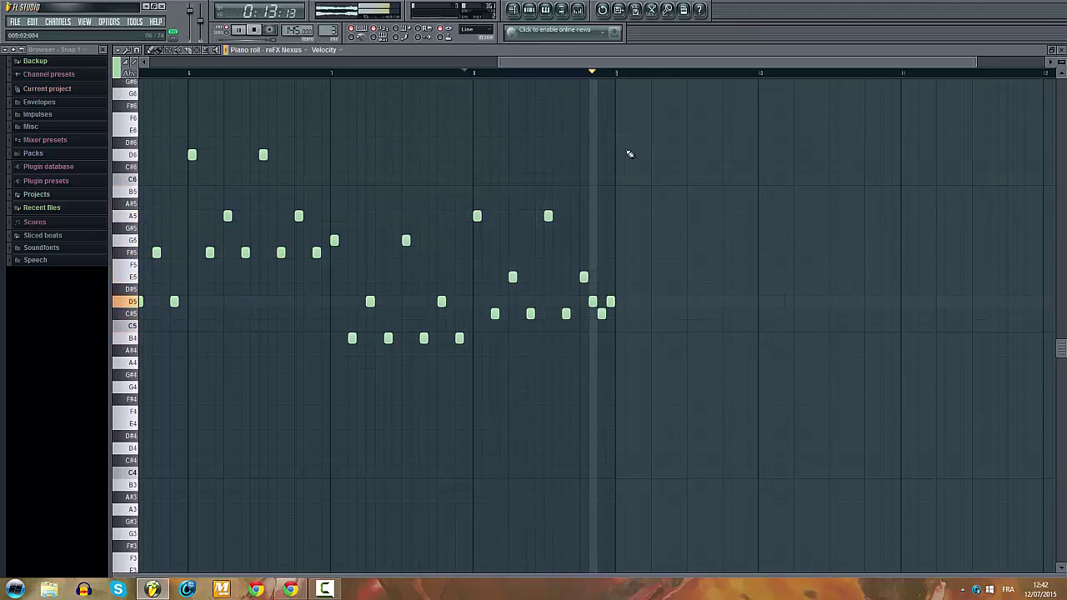
# Step: Try an extra D5 note just before the last C#5 of bar 4 and play the phrase
pyautogui.moveTo(503, 63); pyautogui.dragTo(154, 64)
pyautogui.scroll(-1, 270, 199)
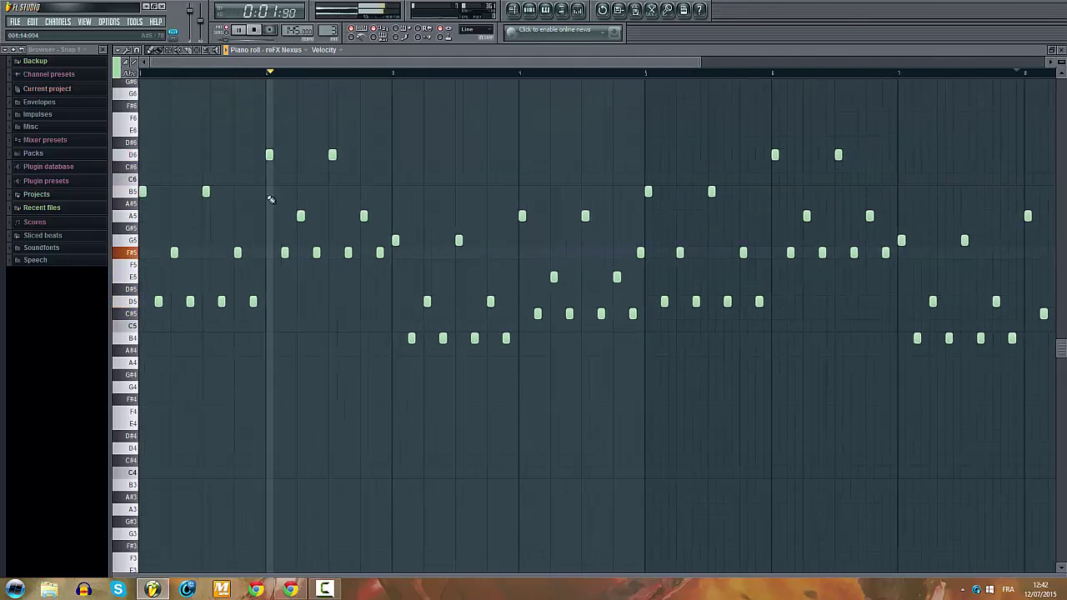
pyautogui.scroll(2, 575, 188)
pyautogui.moveTo(424, 61); pyautogui.dragTo(511, 90)
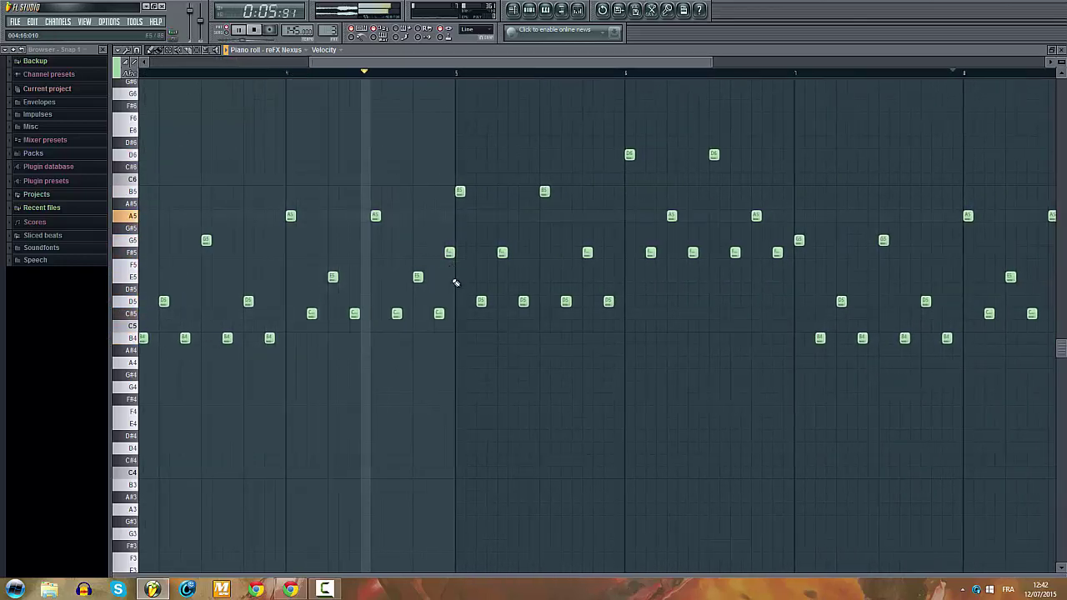
pyautogui.press('space')
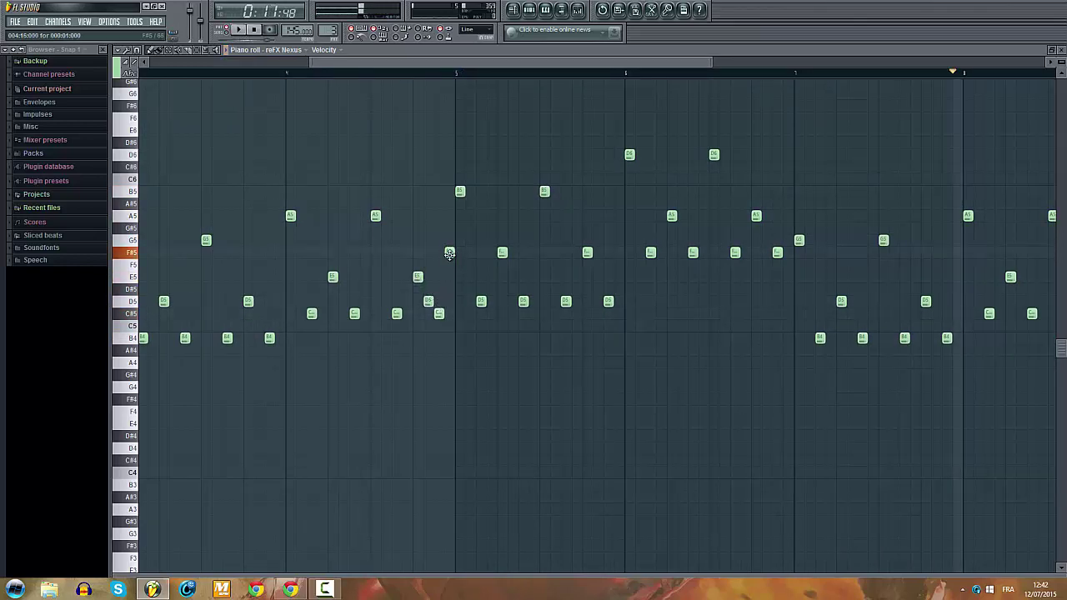
pyautogui.press('space')
pyautogui.click(317, 71)
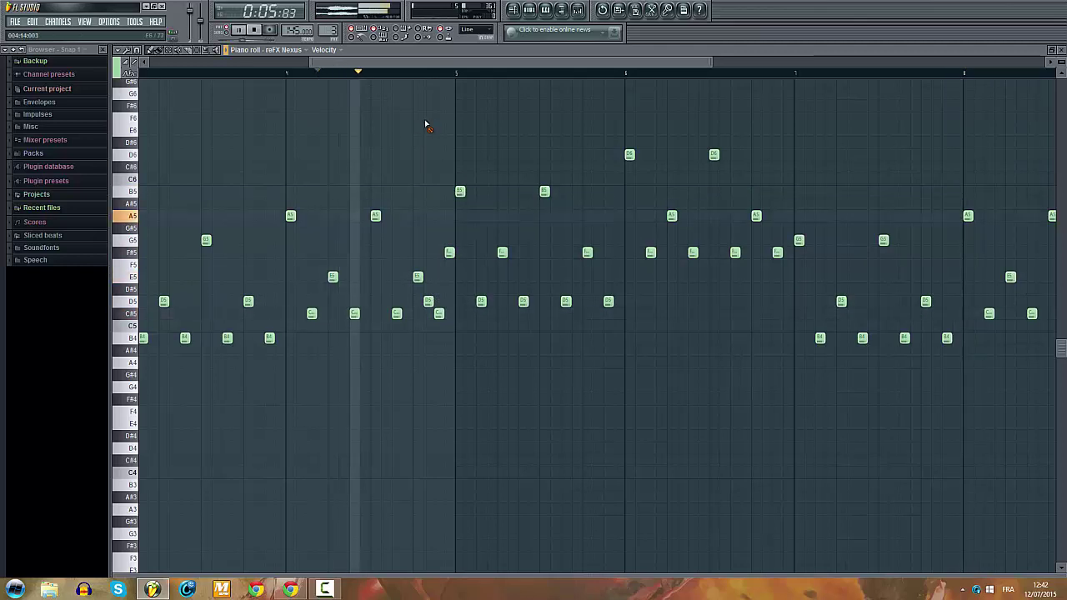
pyautogui.press('space')
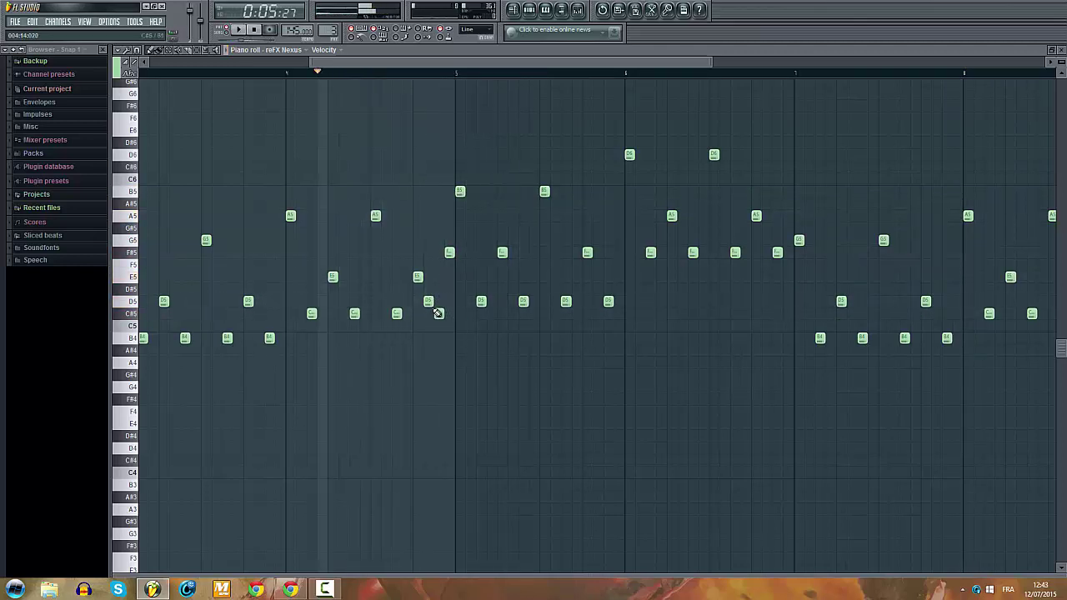
# Step: Try the extra bar 4 note at F#5 and at B4, and lower the closing F#5 to E5
pyautogui.click(428, 251)
pyautogui.press('space')
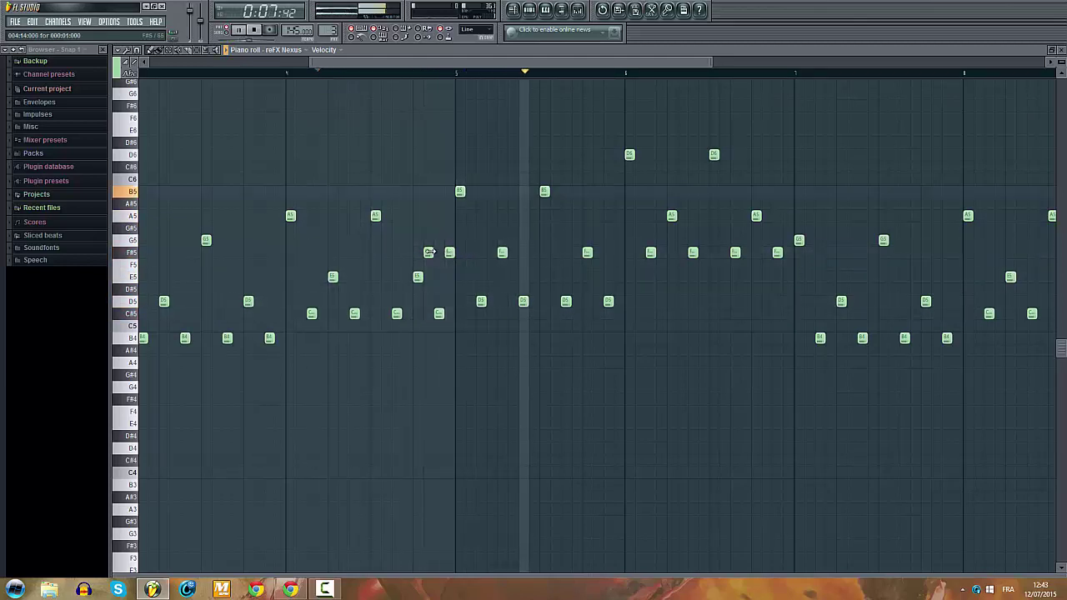
pyautogui.press('space')
pyautogui.moveTo(429, 251); pyautogui.dragTo(428, 335)
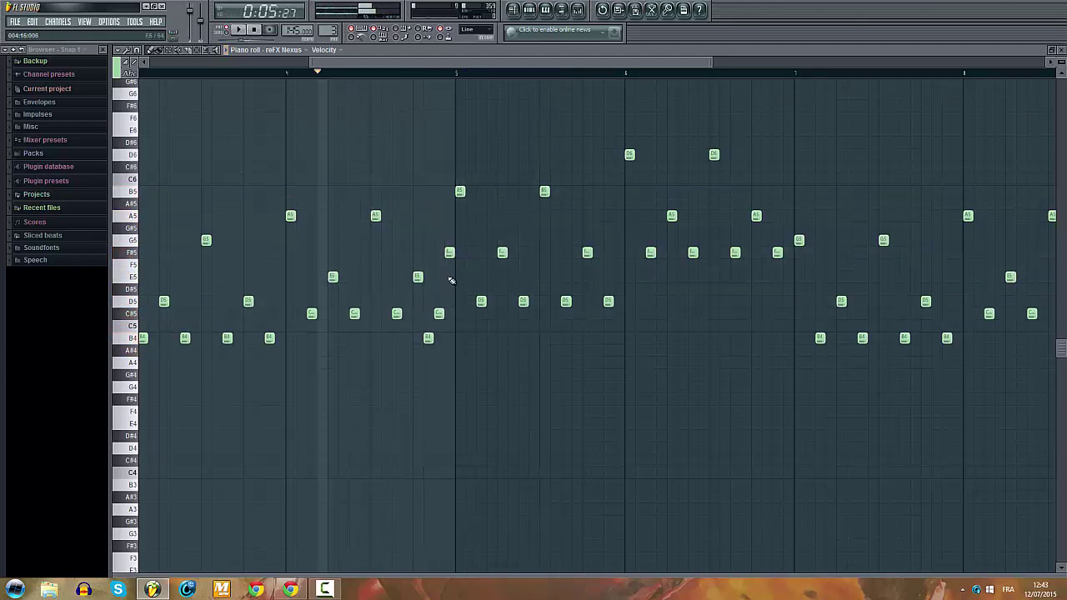
pyautogui.moveTo(448, 290); pyautogui.dragTo(449, 277)
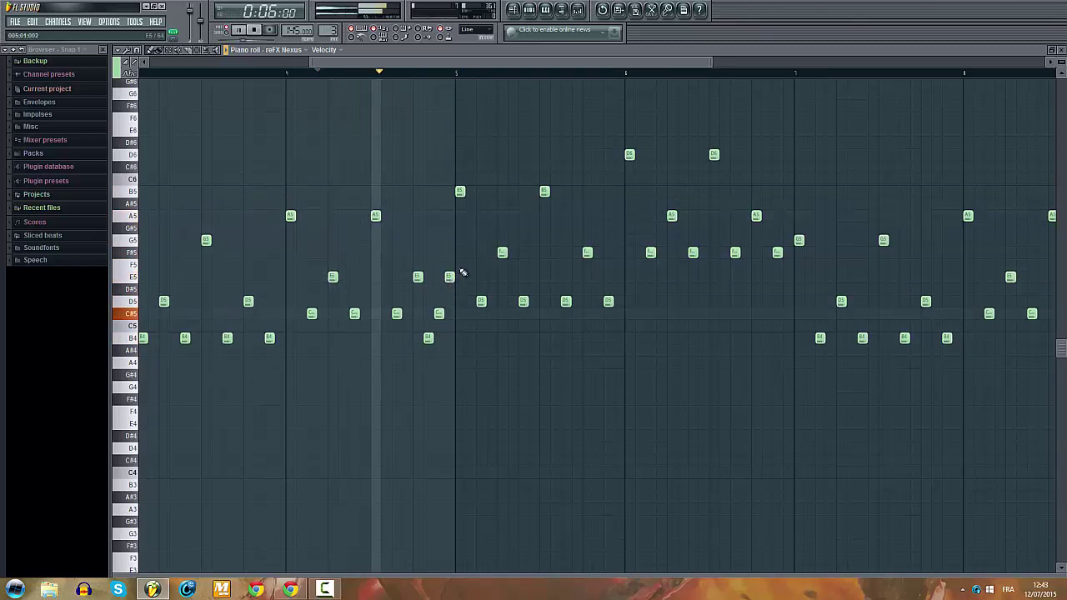
# Step: Delete the extra B4 note near the end of bar 4 and move the closing E5 back to F#5
pyautogui.rightClick(429, 338)
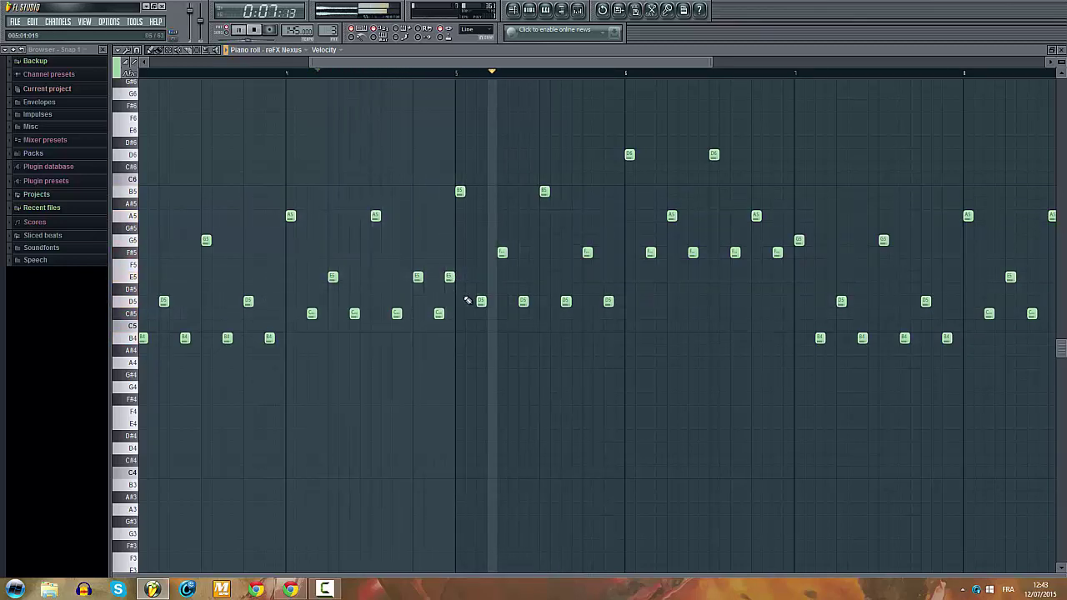
pyautogui.moveTo(449, 278); pyautogui.dragTo(449, 253)
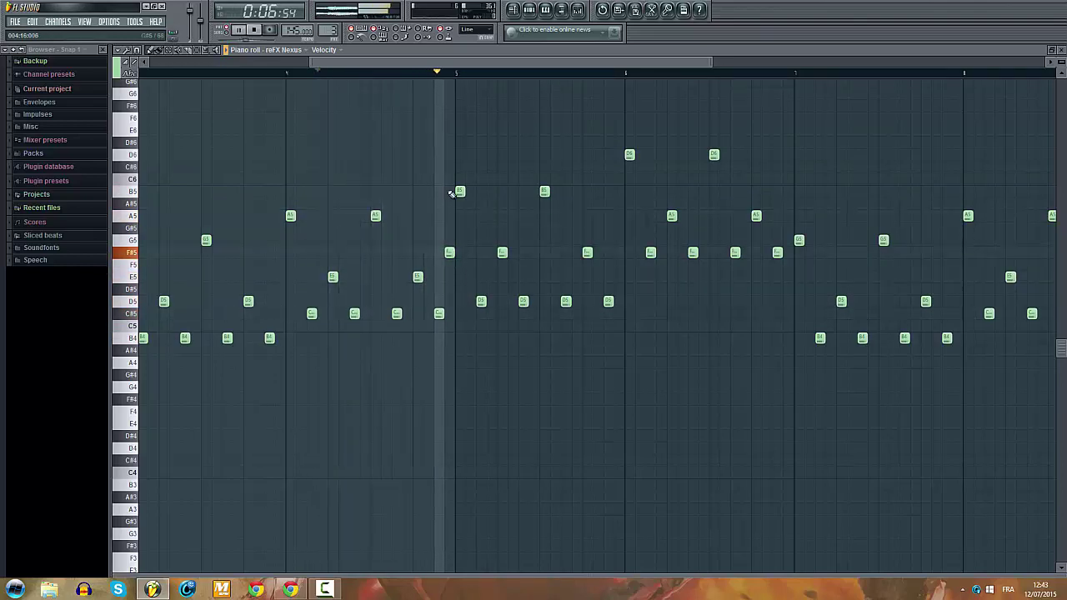
# Step: Review the complete eight-bar arpeggio and its Pattern 3 clip in the playlist during playback
pyautogui.moveTo(438, 62); pyautogui.dragTo(600, 63)
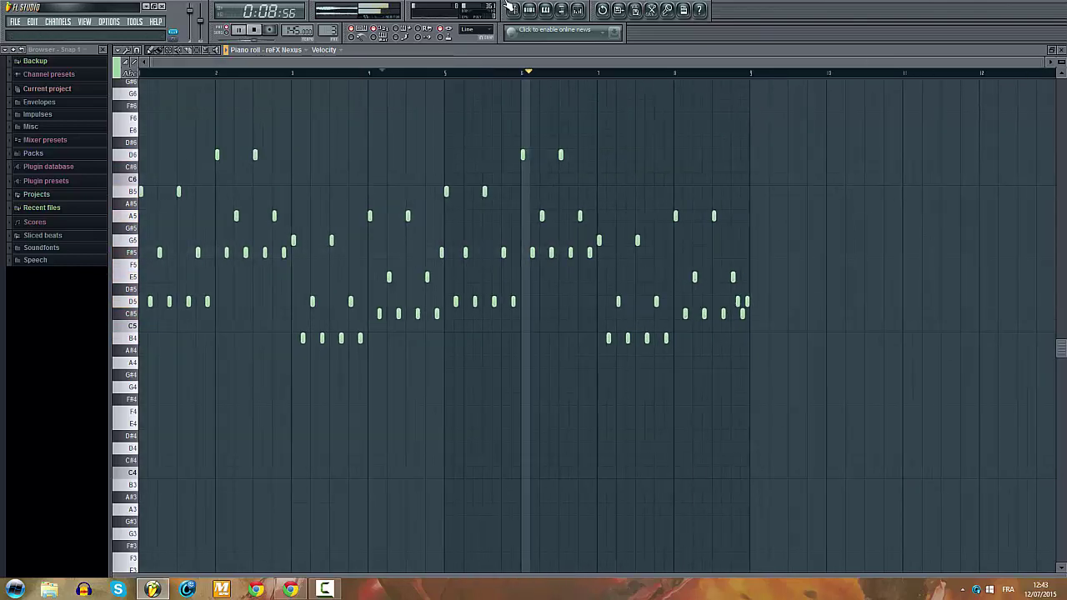
pyautogui.press('F5')
pyautogui.scroll(-2, 450, 216)
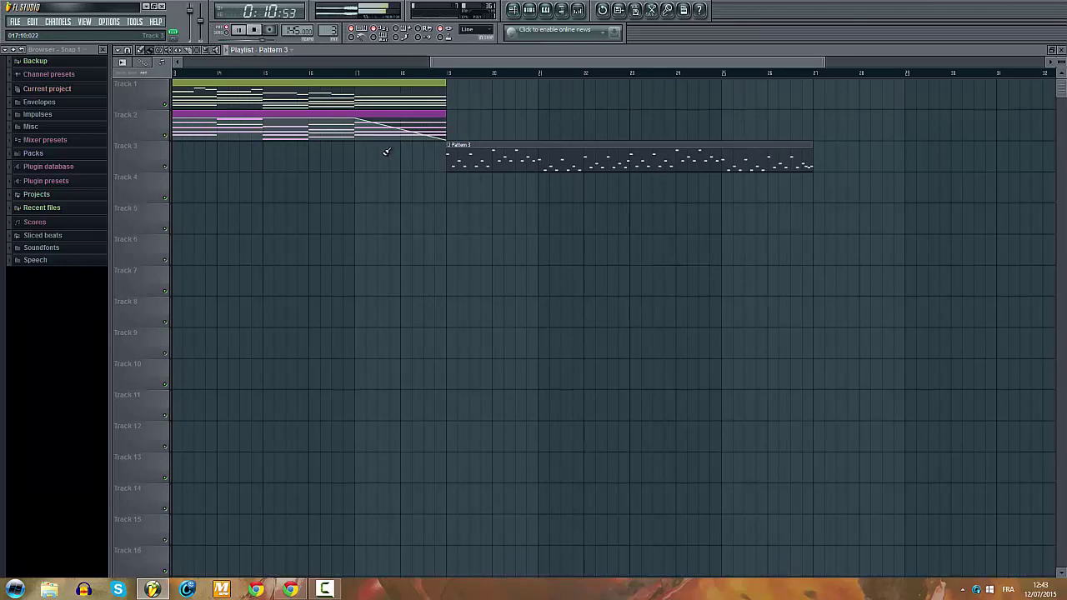
pyautogui.scroll(-2, 499, 154)
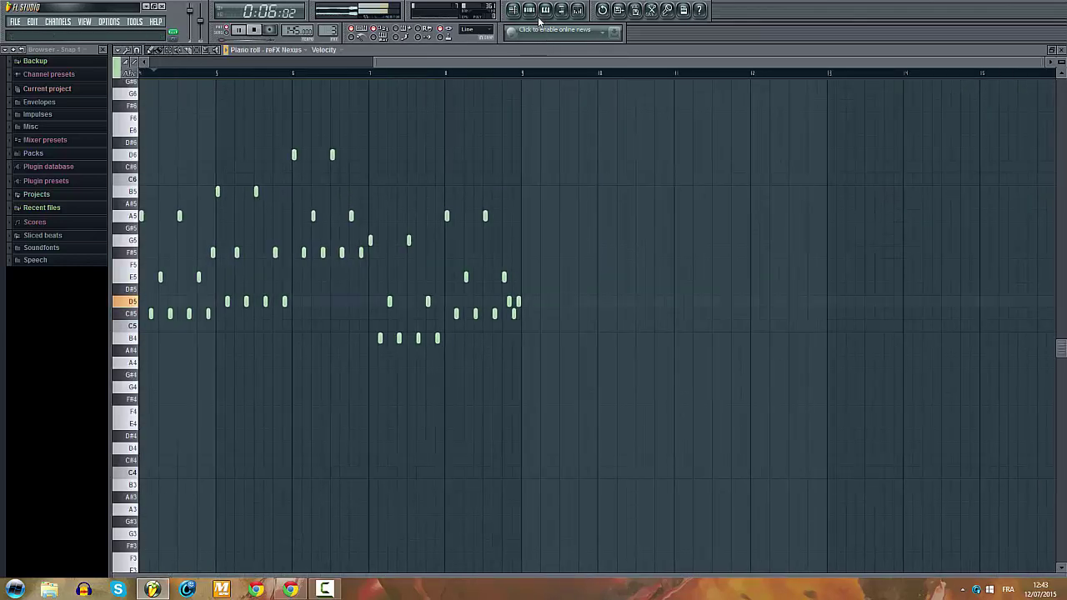
# Step: Rename the reFX Nexus channel Cascadabell 2 after its Nexus preset and color the channel teal
pyautogui.click(530, 12)
pyautogui.click(269, 246)
pyautogui.click(448, 248)
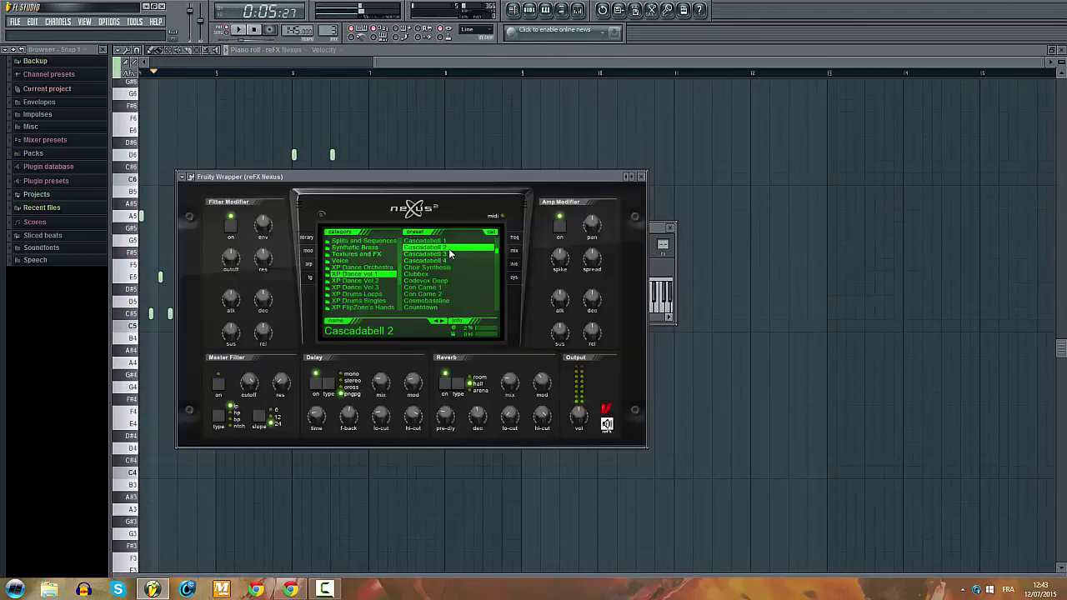
pyautogui.rightClick(432, 250)
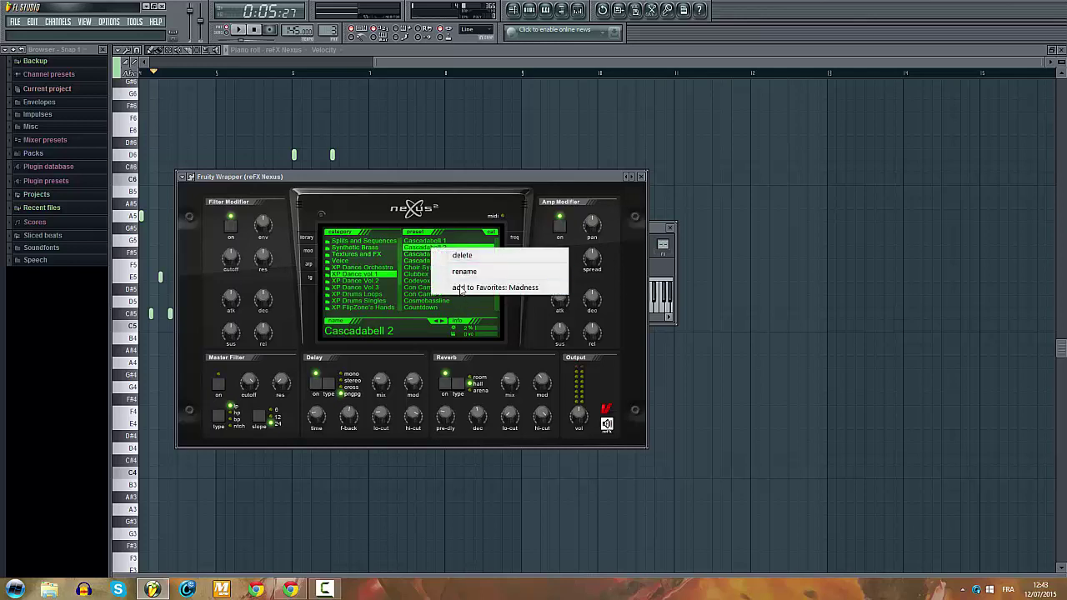
pyautogui.click(460, 271)
pyautogui.click(543, 204)
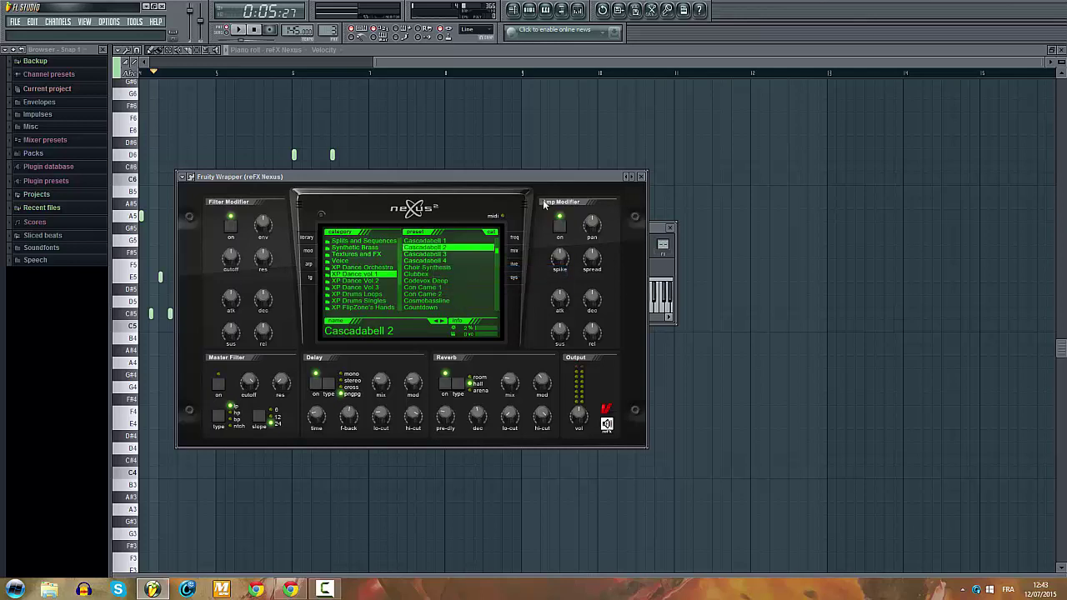
pyautogui.click(640, 176)
pyautogui.rightClick(277, 242)
pyautogui.click(296, 260)
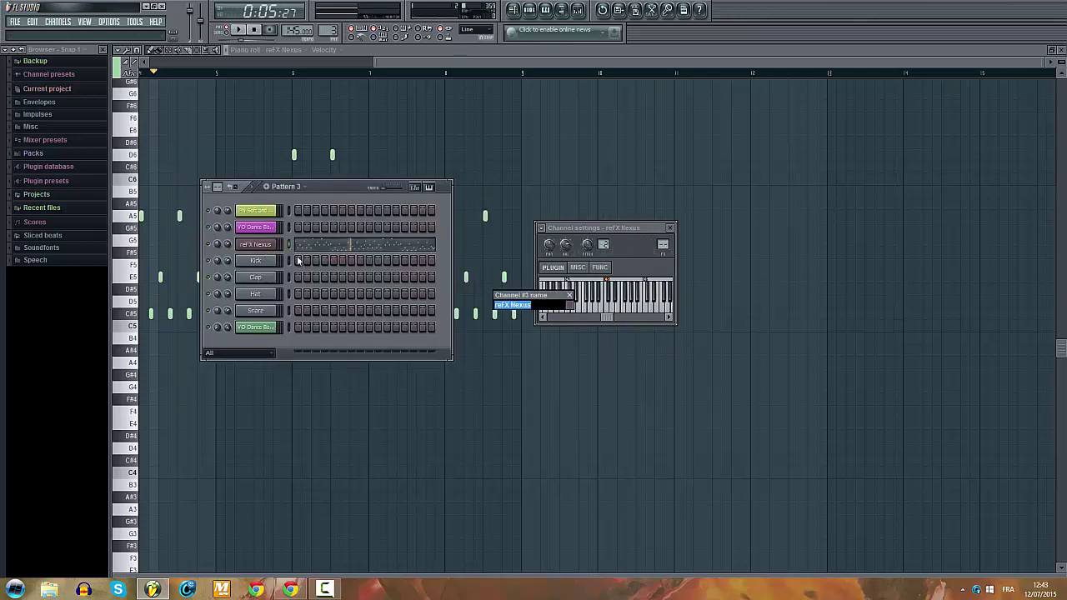
pyautogui.click(573, 305)
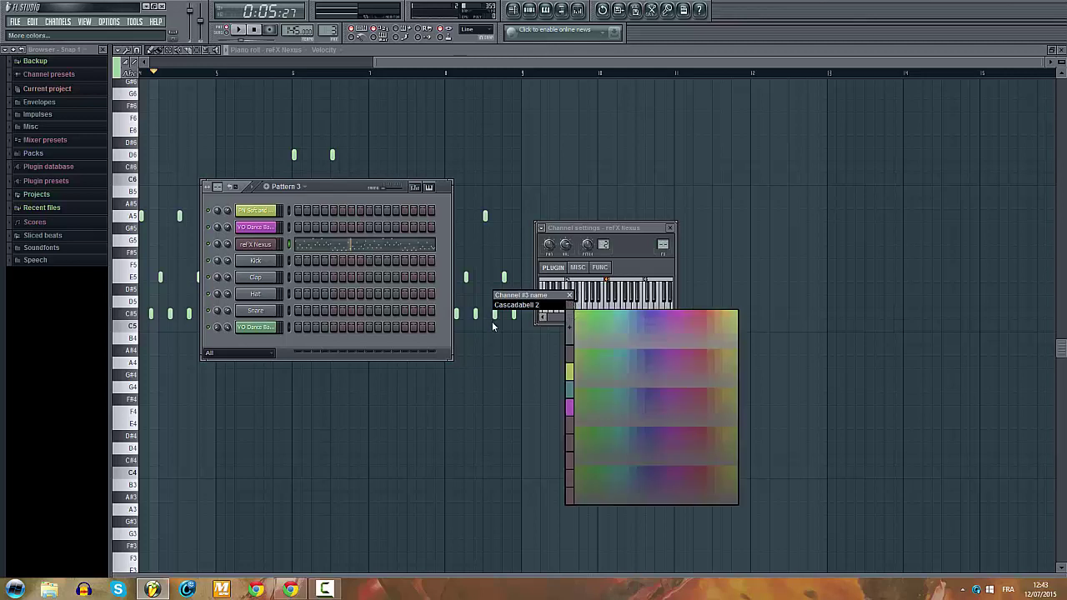
pyautogui.click(630, 317)
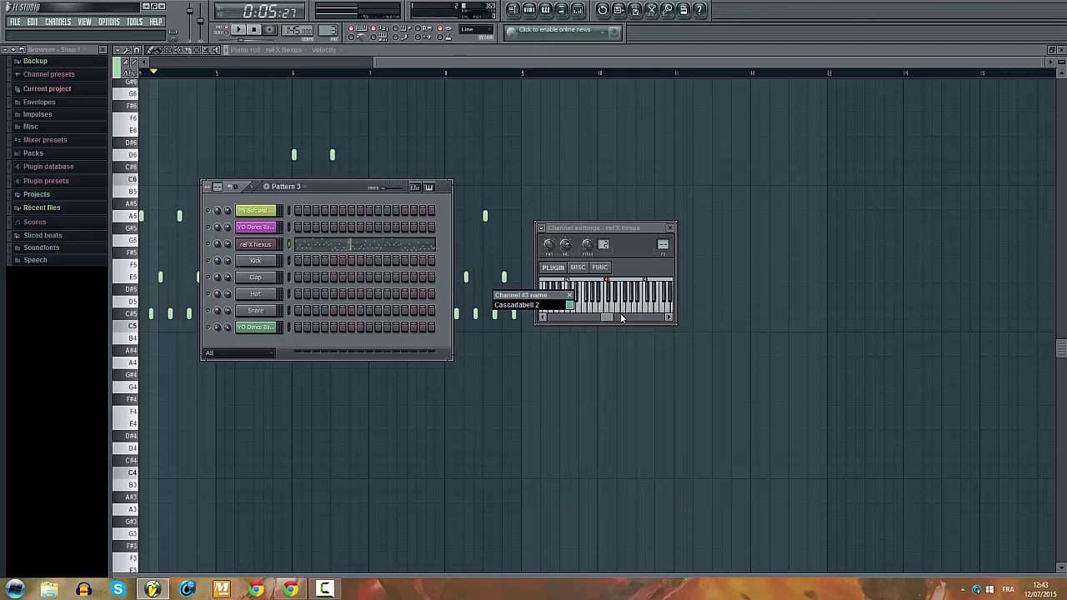
pyautogui.press('Return')
# Step: Route the Cascadabell 2 channel to the PN / PL mixer track and play the arpeggio through it
pyautogui.click(269, 245)
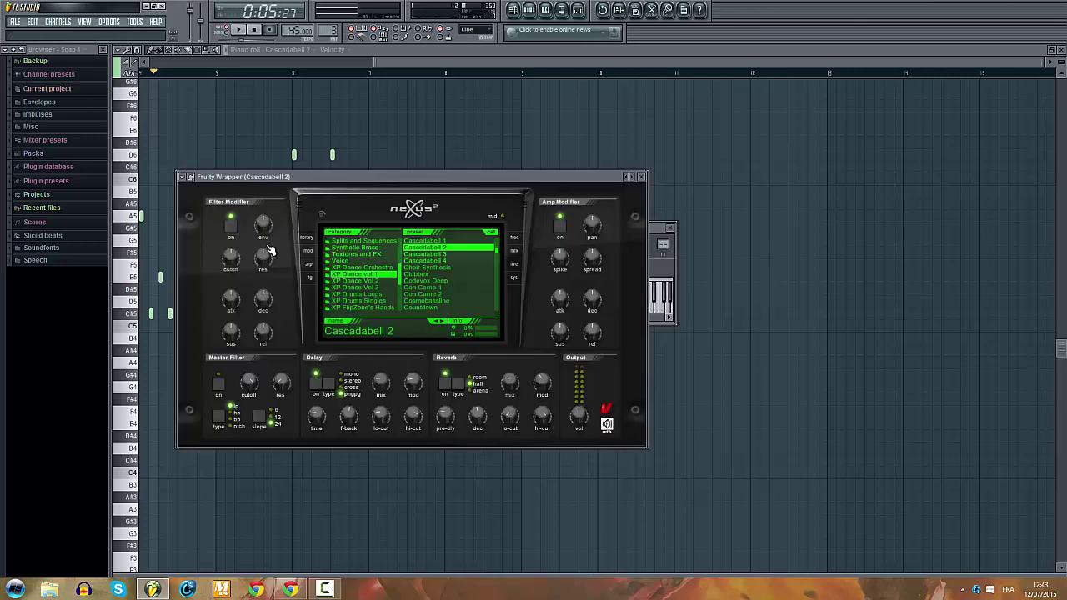
pyautogui.click(642, 176)
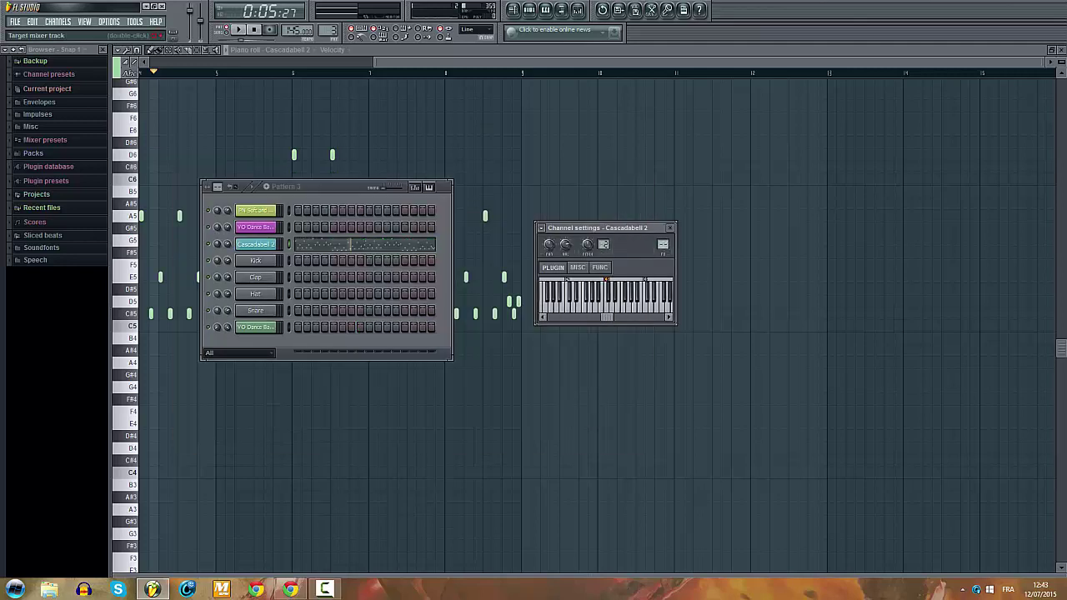
pyautogui.click(577, 11)
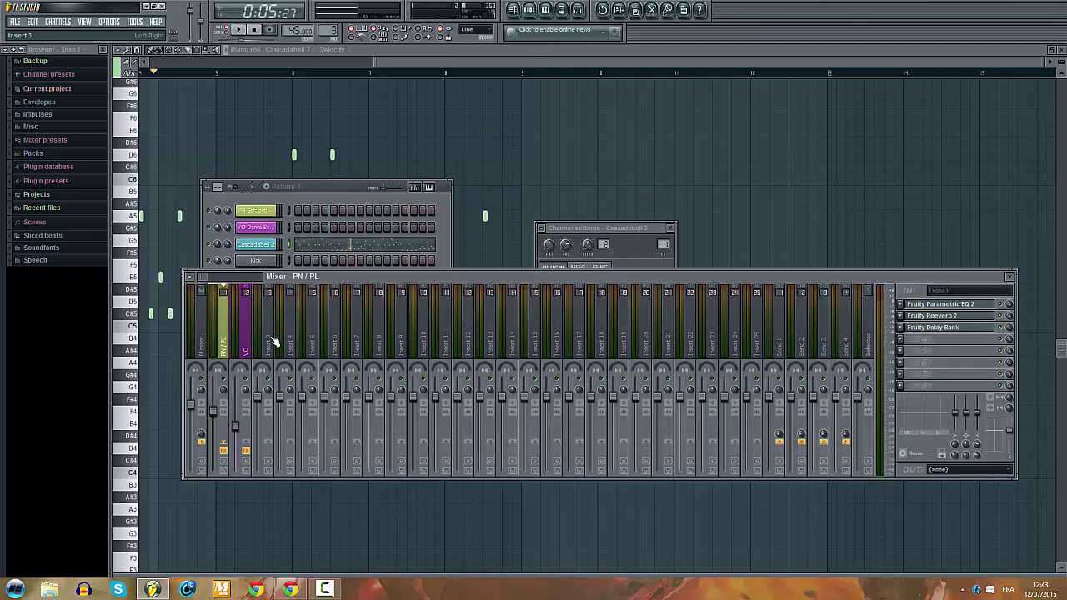
pyautogui.press('space')
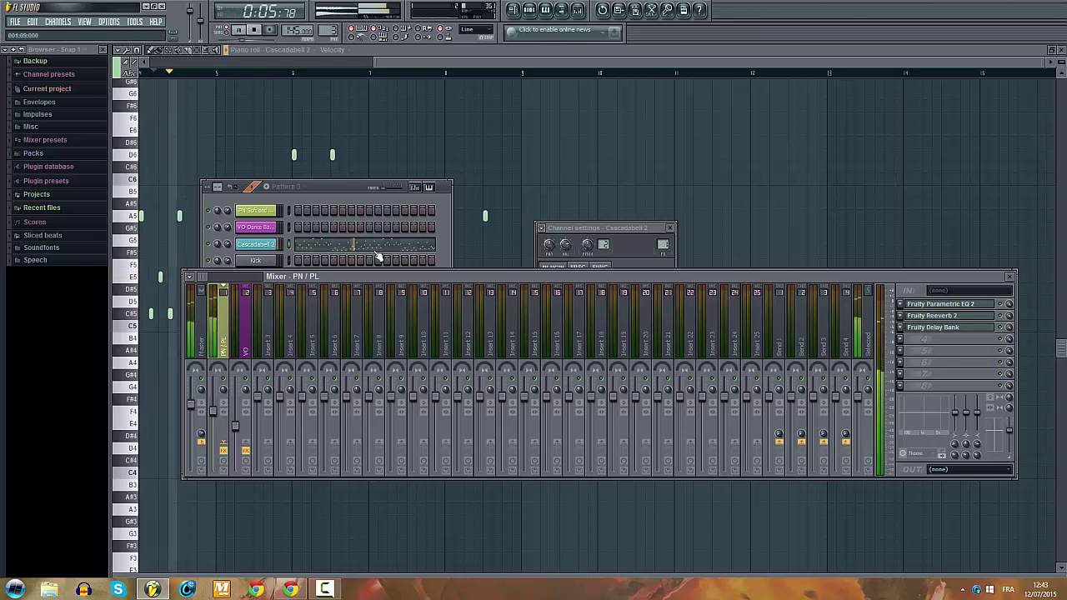
pyautogui.click(529, 11)
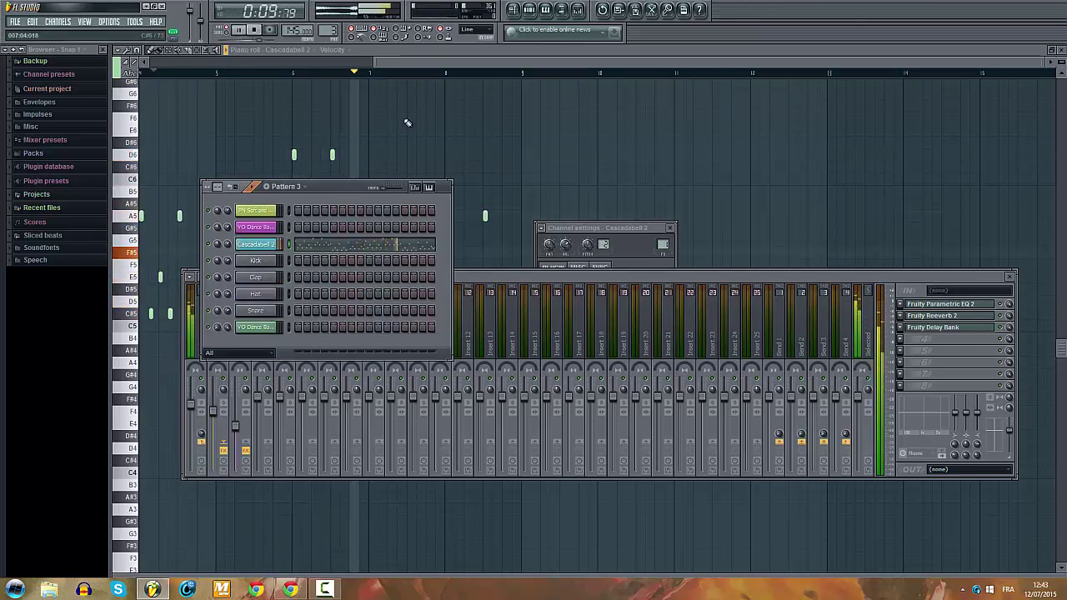
# Step: Move the Pattern 3 clip on Track 3 so it starts at bar 9 and play the song
pyautogui.click(514, 10)
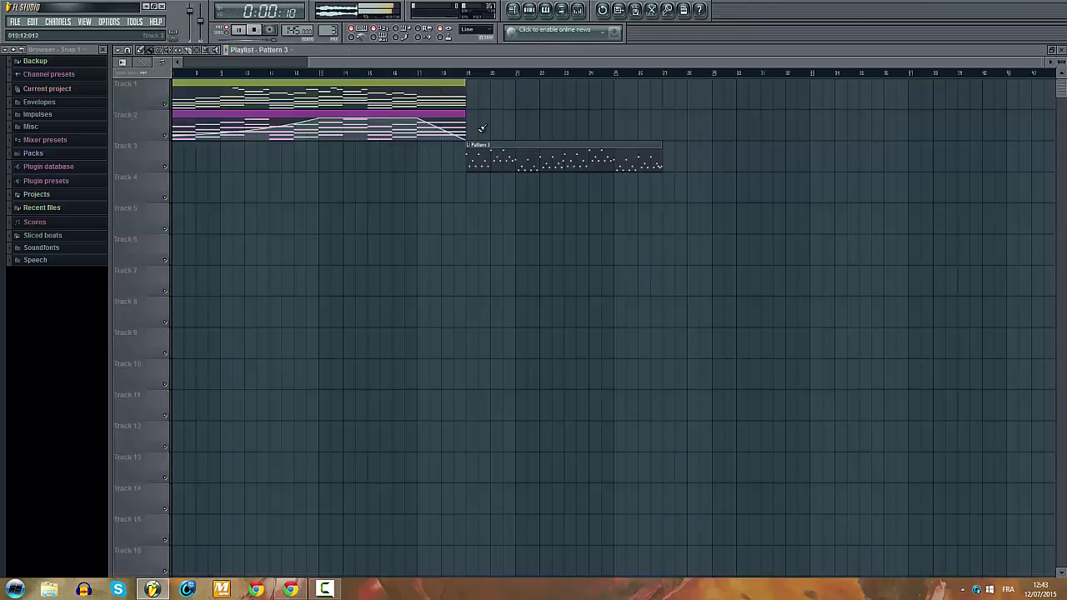
pyautogui.click(420, 75)
pyautogui.moveTo(531, 165); pyautogui.dragTo(412, 167)
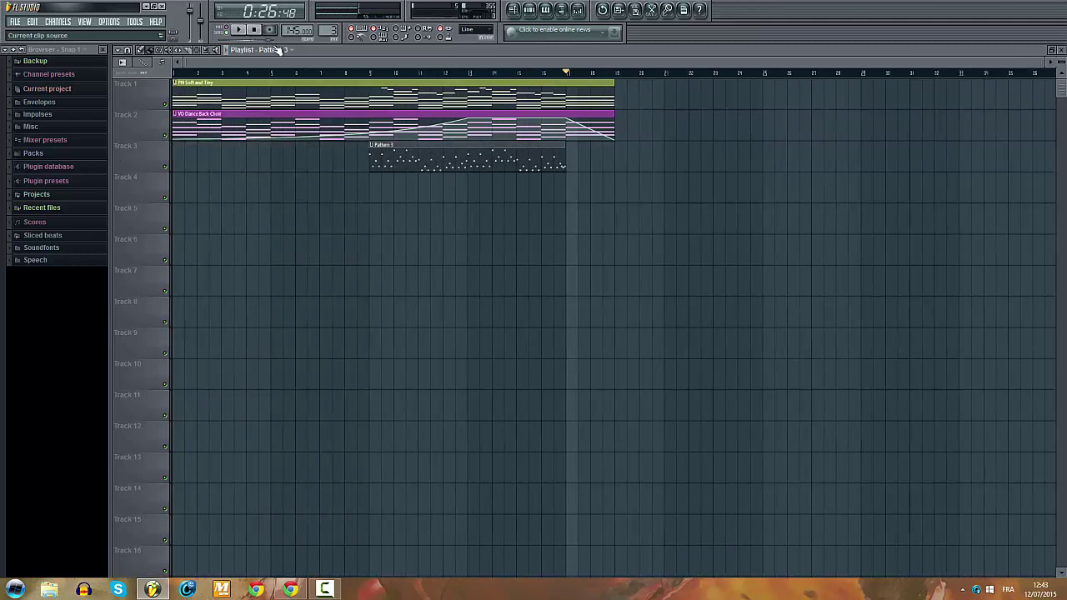
pyautogui.press('space')
# Step: Rename Pattern 3 to Cascadabell 2 and give it the same teal color as its channel
pyautogui.doubleClick(505, 162)
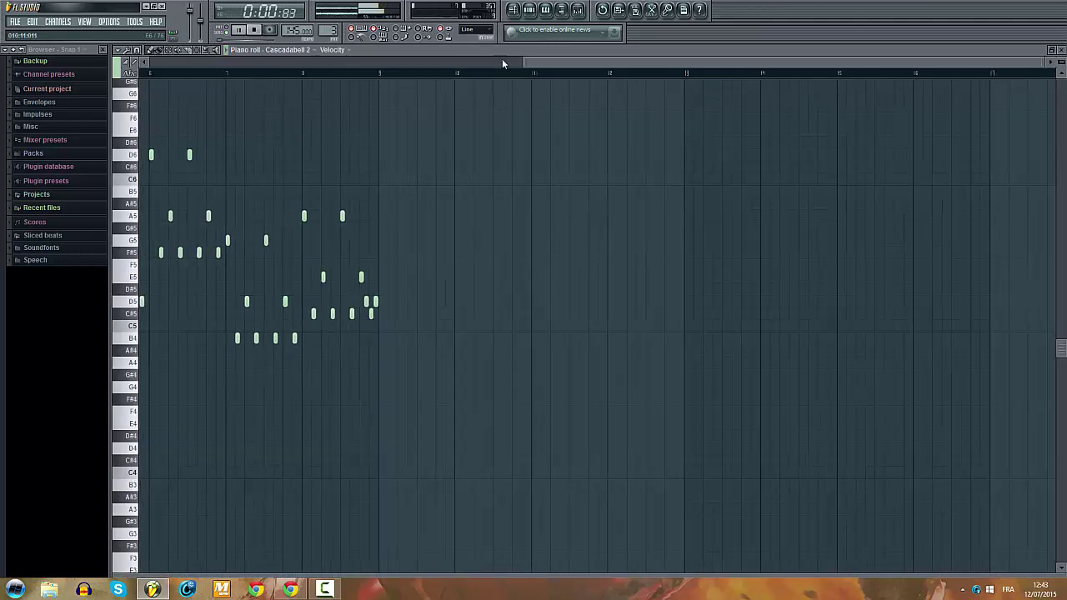
pyautogui.click(531, 13)
pyautogui.click(292, 187)
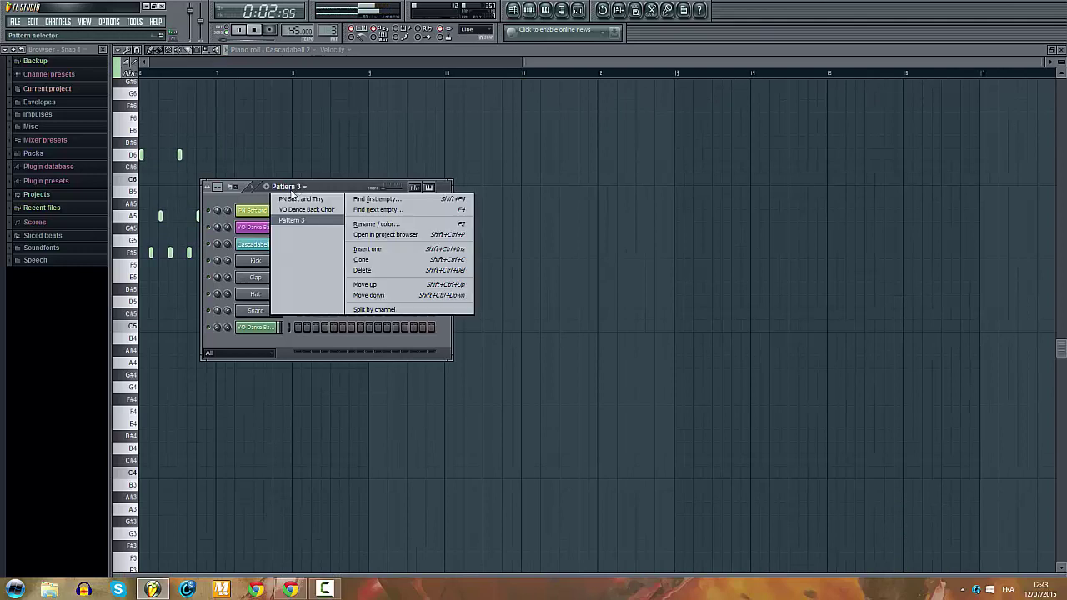
pyautogui.click(369, 224)
pyautogui.click(569, 306)
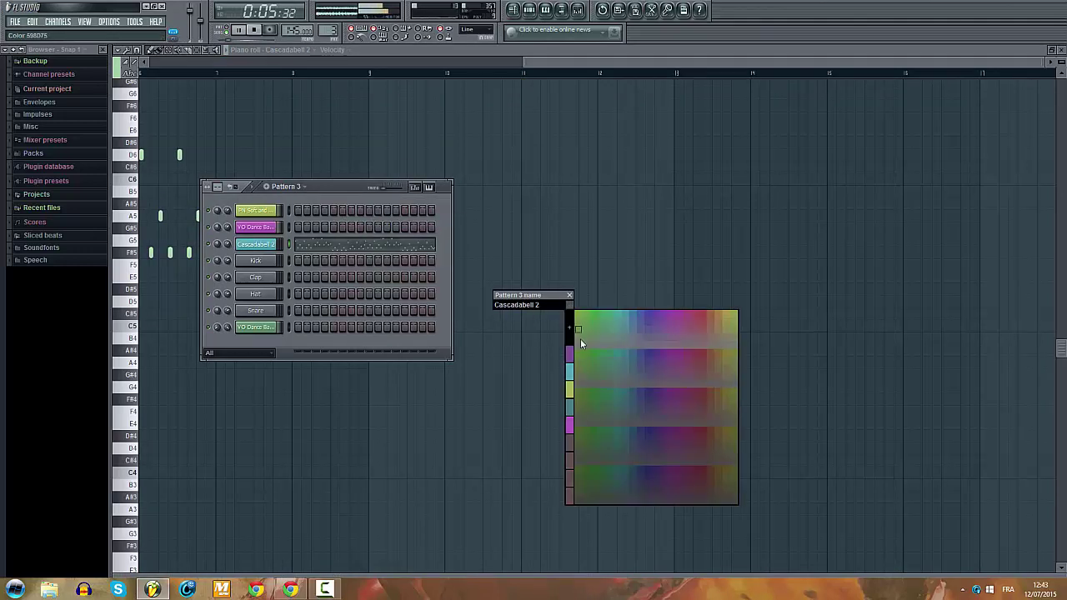
pyautogui.click(570, 375)
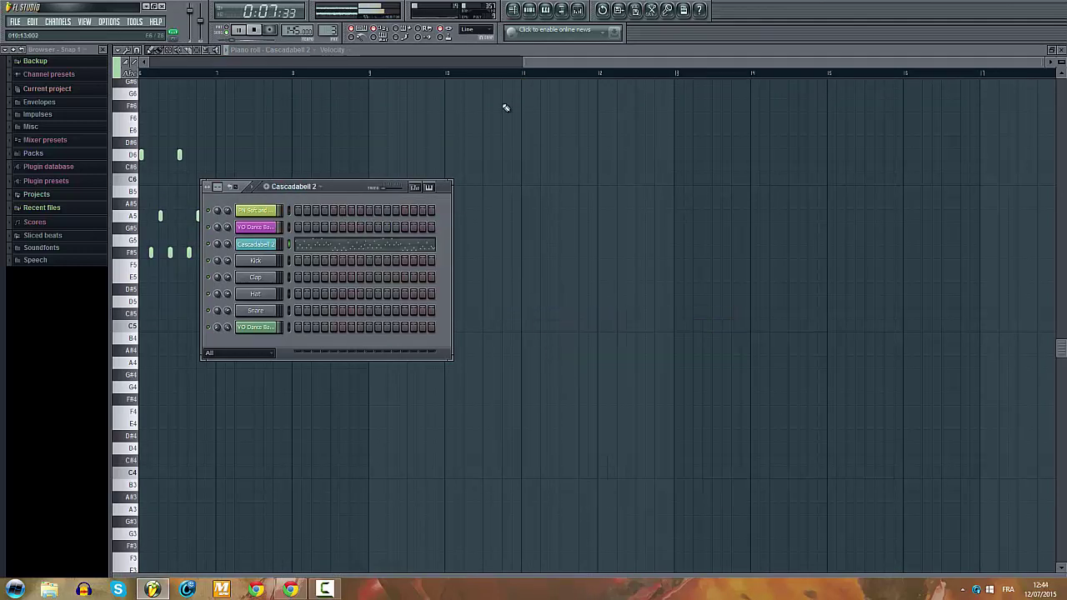
# Step: Play the playlist arrangement to hear the Cascadabell 2 clip against the piano and choir
pyautogui.click(514, 11)
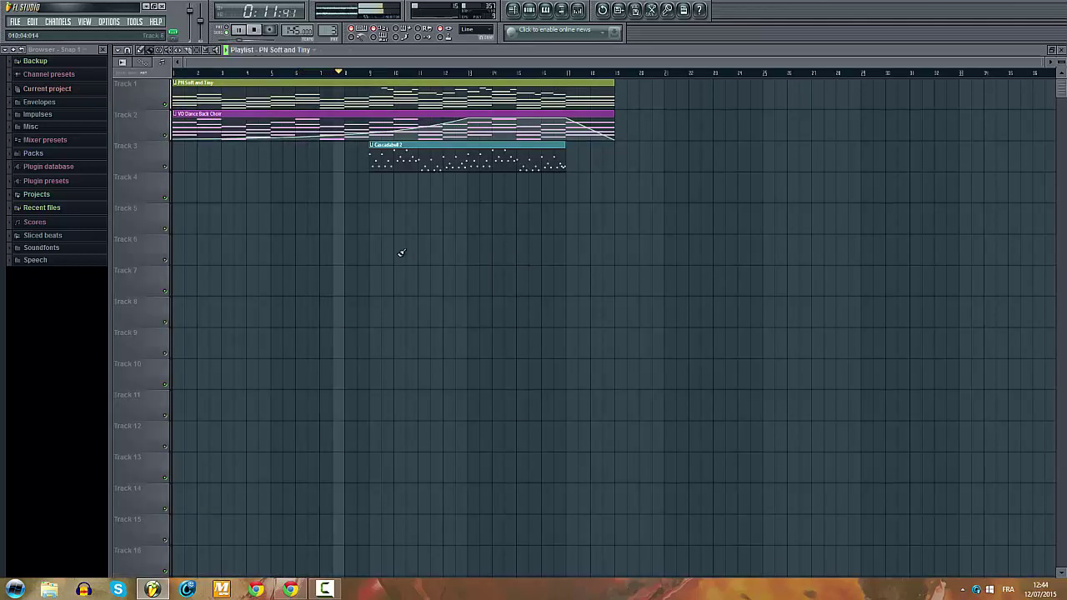
pyautogui.scroll(2, 400, 252)
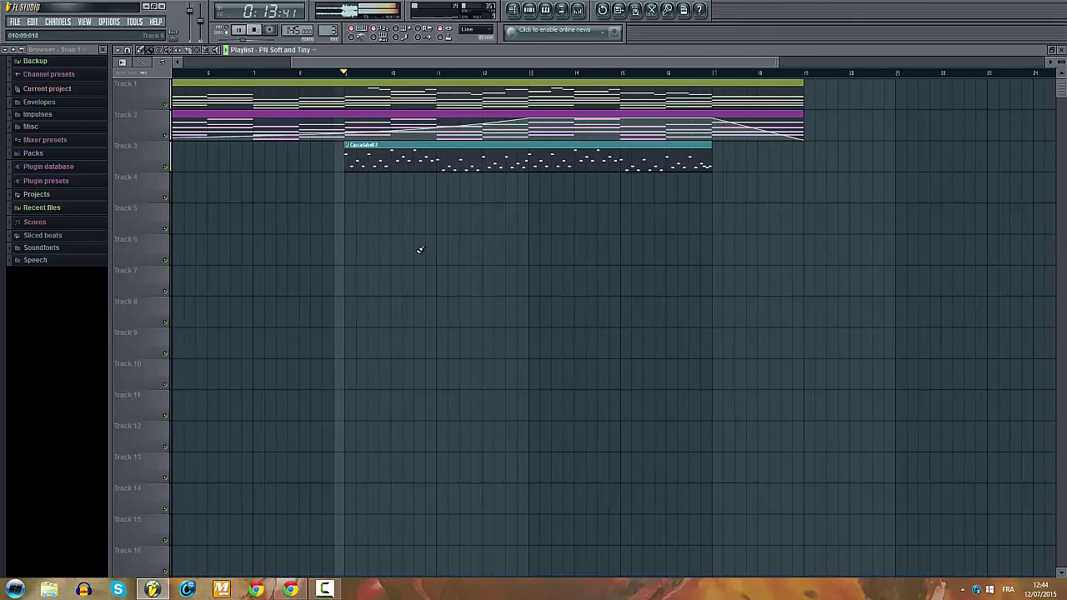
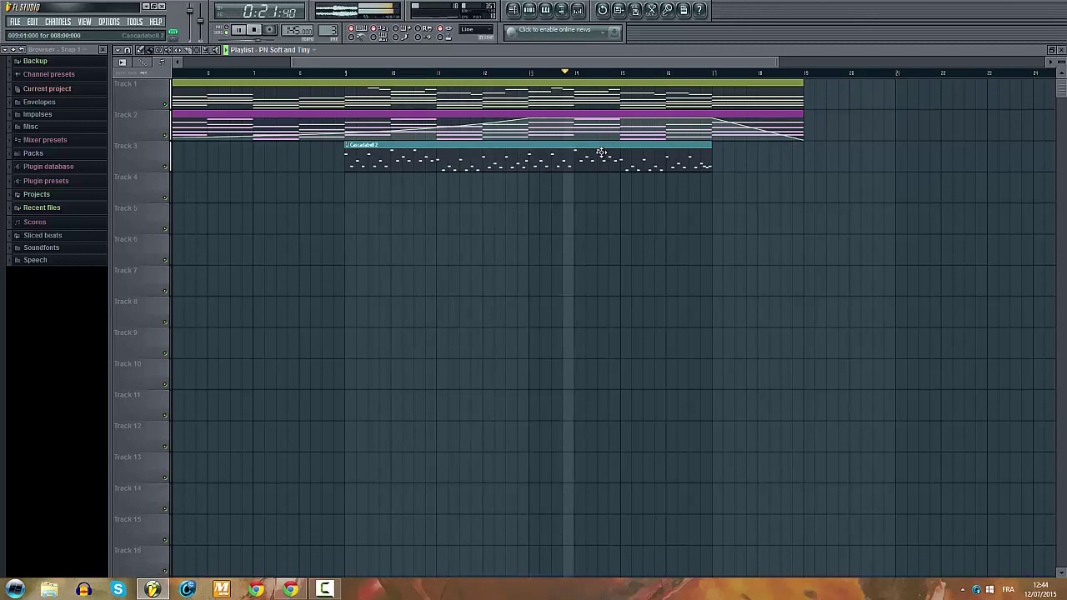
pyautogui.press('space')
# Step: Rename the PN / PL mixer track to PN
pyautogui.doubleClick(535, 153)
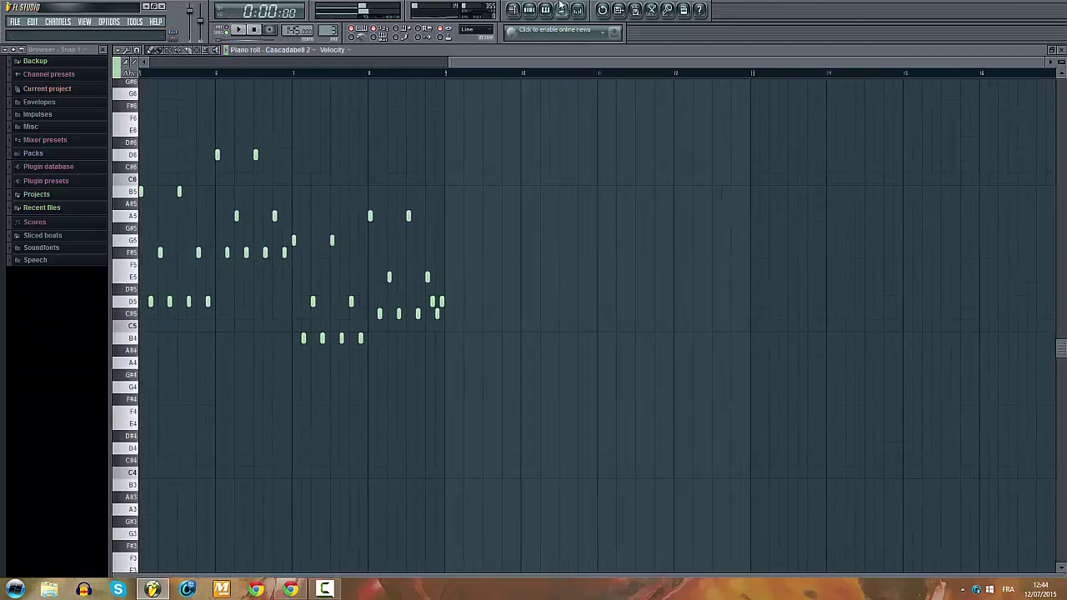
pyautogui.click(535, 9)
pyautogui.click(576, 10)
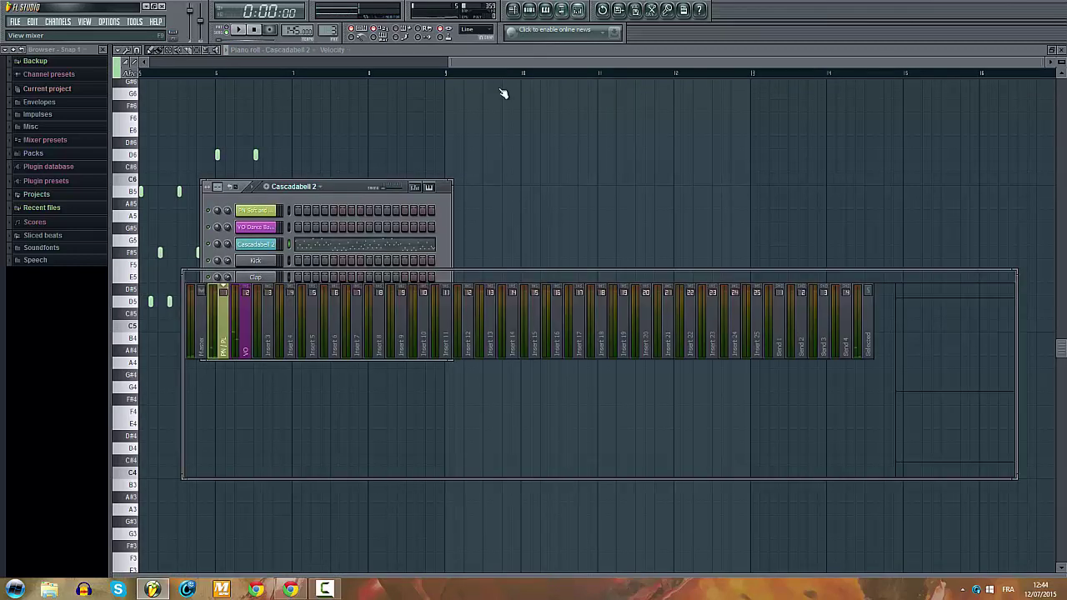
pyautogui.rightClick(225, 326)
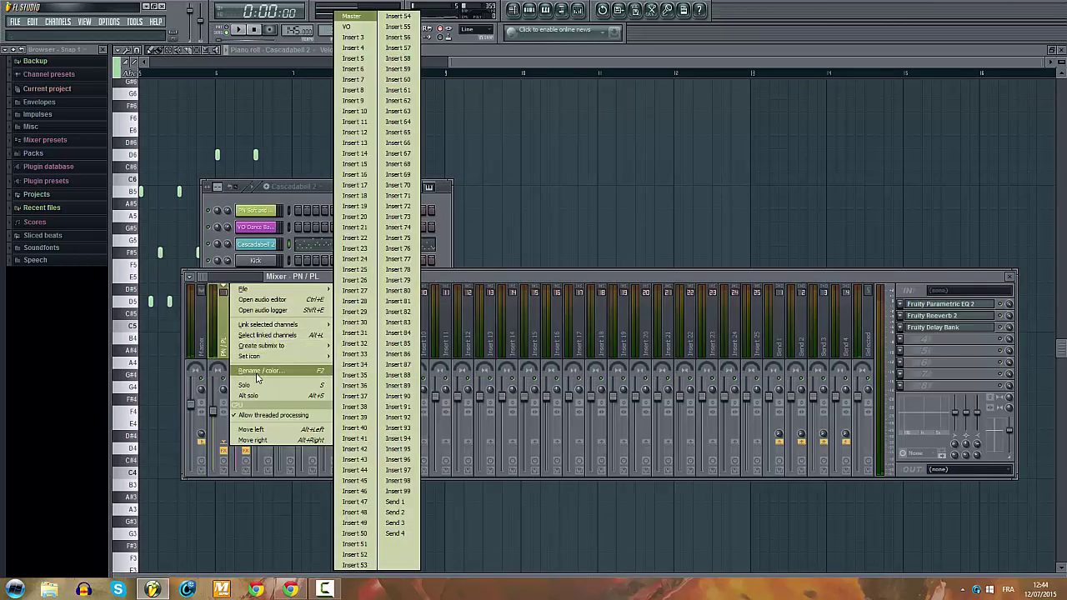
pyautogui.click(258, 371)
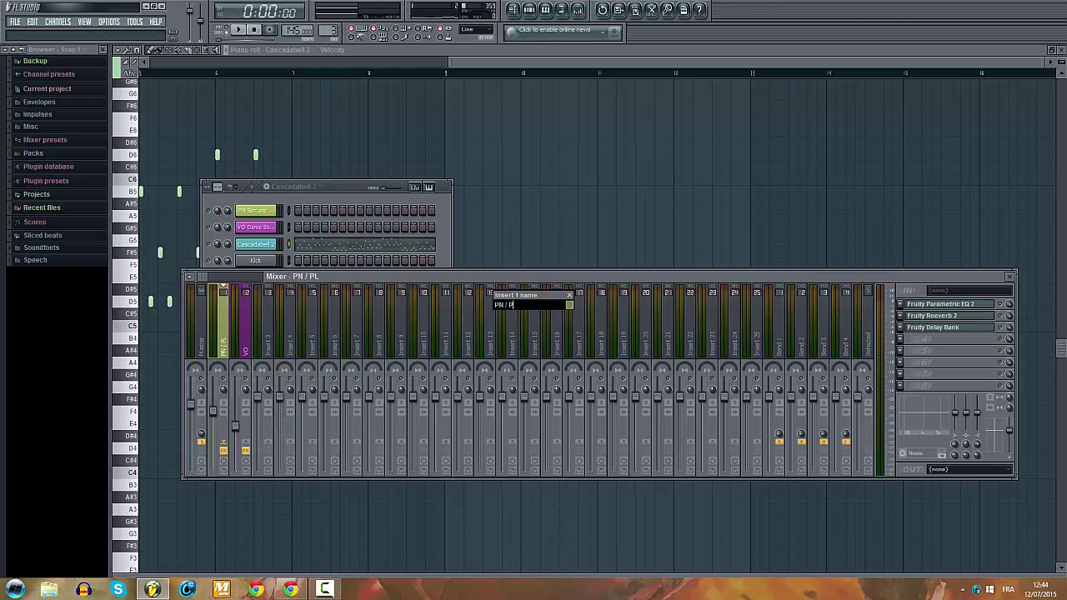
# Step: Route the Cascadabell 2 channel to mixer insert 3 and lower that insert's fader to 59% (-10.1 dB)
pyautogui.click(278, 246)
pyautogui.click(642, 177)
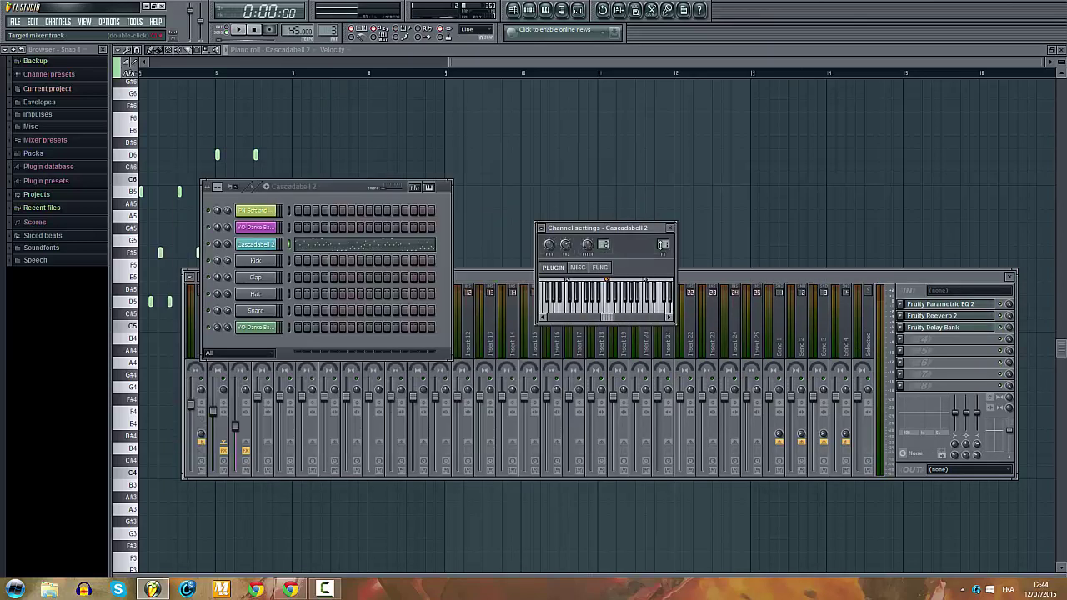
pyautogui.click(505, 283)
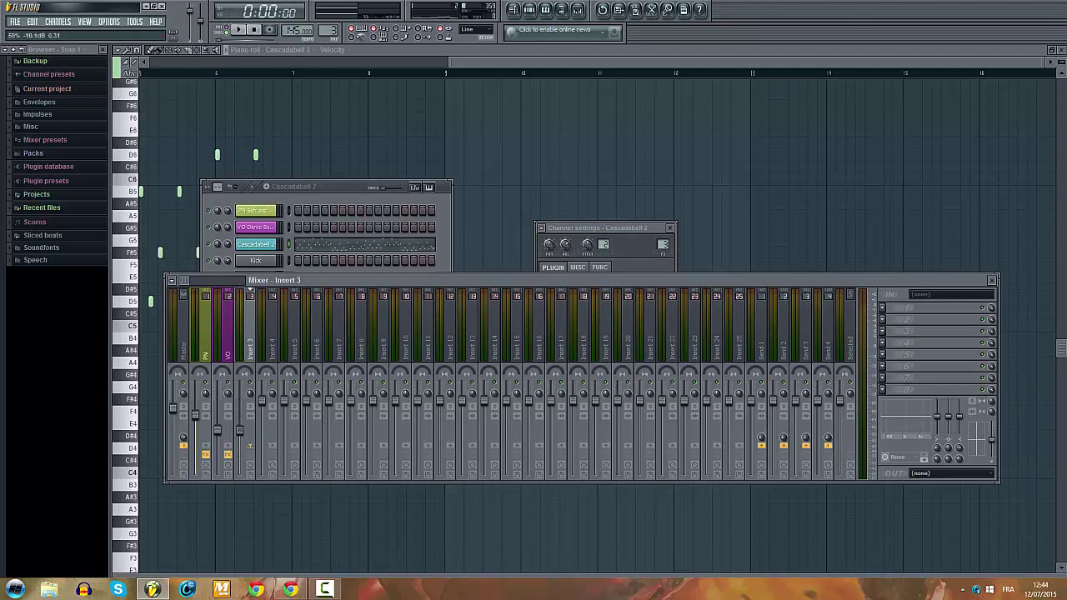
# Step: Rename mixer insert 3 to PL and color it teal to match the Cascadabell 2 channel
pyautogui.rightClick(257, 341)
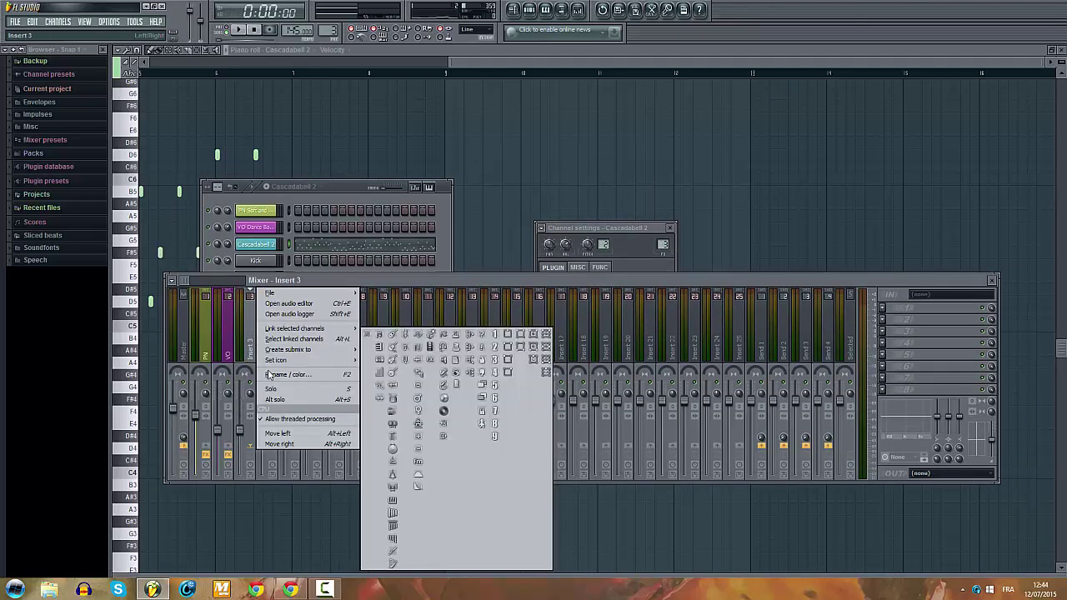
pyautogui.click(269, 376)
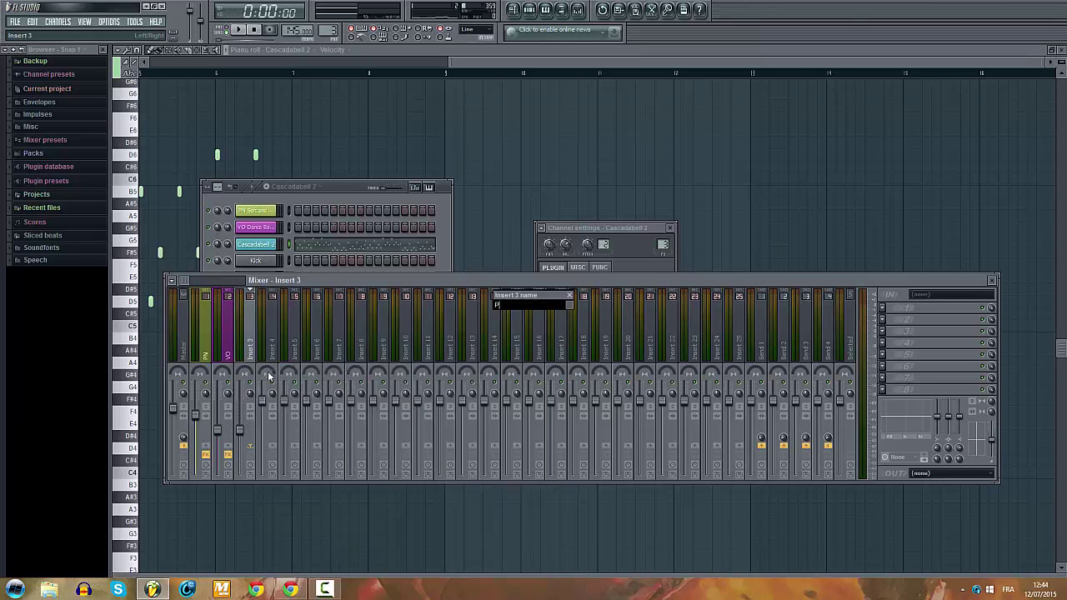
pyautogui.click(571, 306)
pyautogui.click(566, 393)
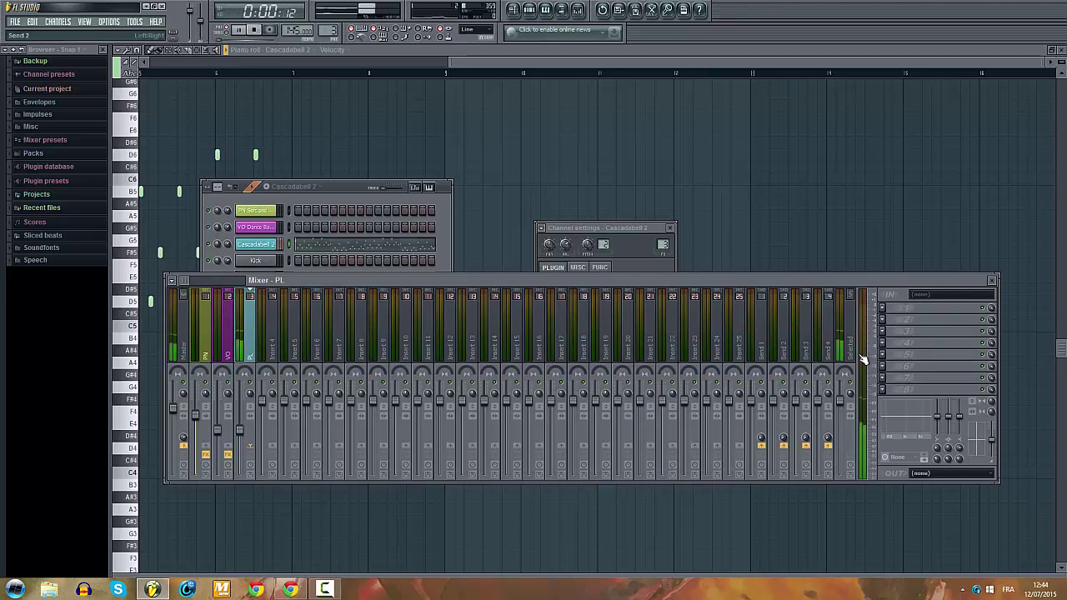
# Step: Add Fruity Parametric EQ 2 in the PL track's first effect slot and raise its seven bands into a gentle boost during playback
pyautogui.click(890, 310)
pyautogui.click(937, 512)
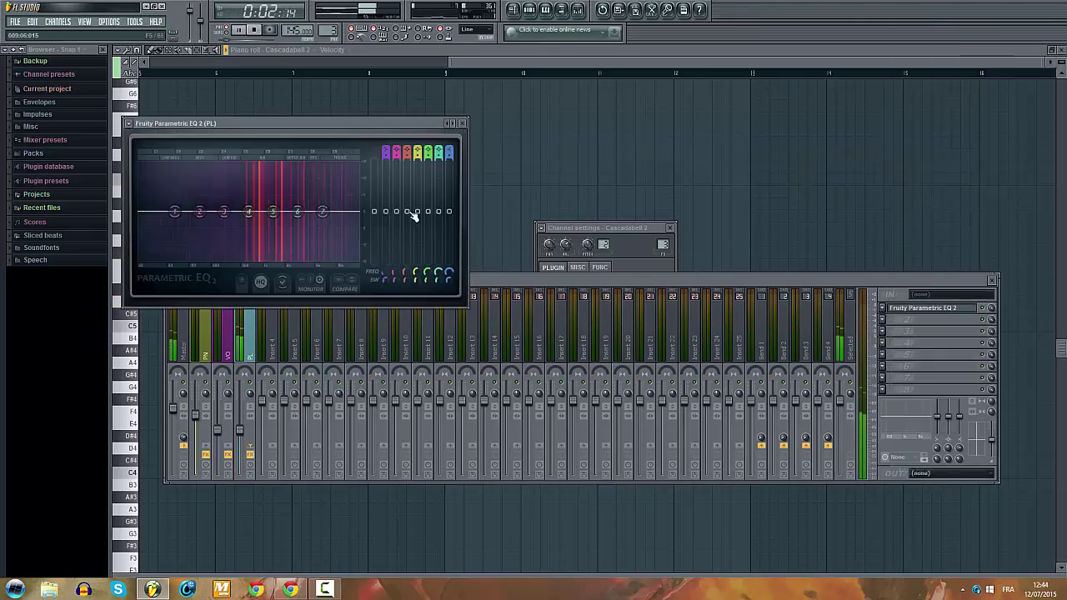
pyautogui.moveTo(298, 212); pyautogui.dragTo(325, 191)
pyautogui.moveTo(248, 211); pyautogui.dragTo(273, 200)
pyautogui.moveTo(297, 202); pyautogui.dragTo(300, 193)
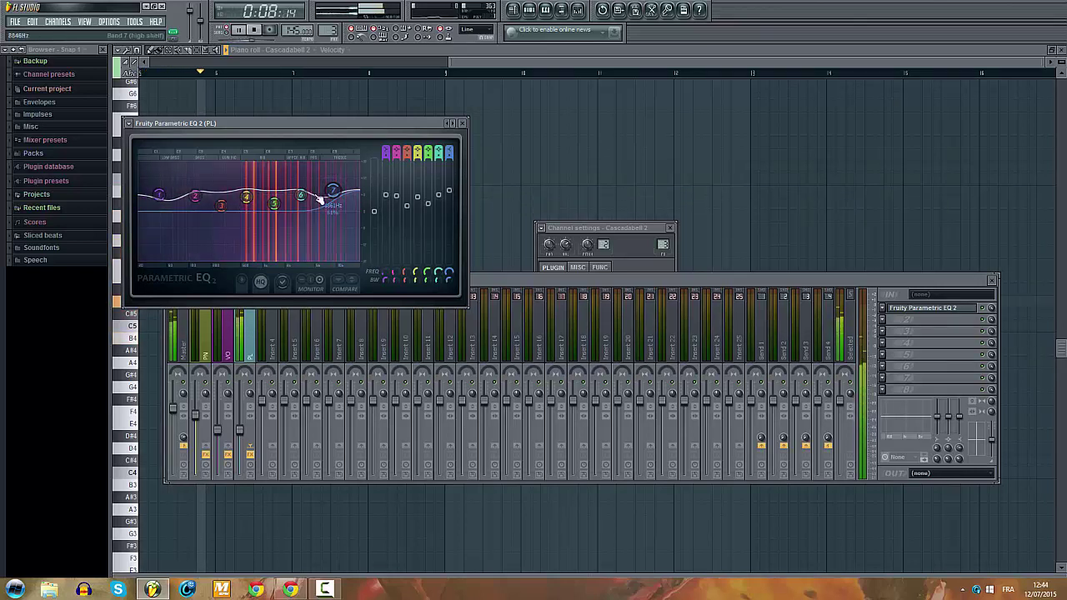
# Step: Close the open windows and play the playlist arrangement around bar 9 to hear the equalized bell
pyautogui.press('F12')
pyautogui.press('F5')
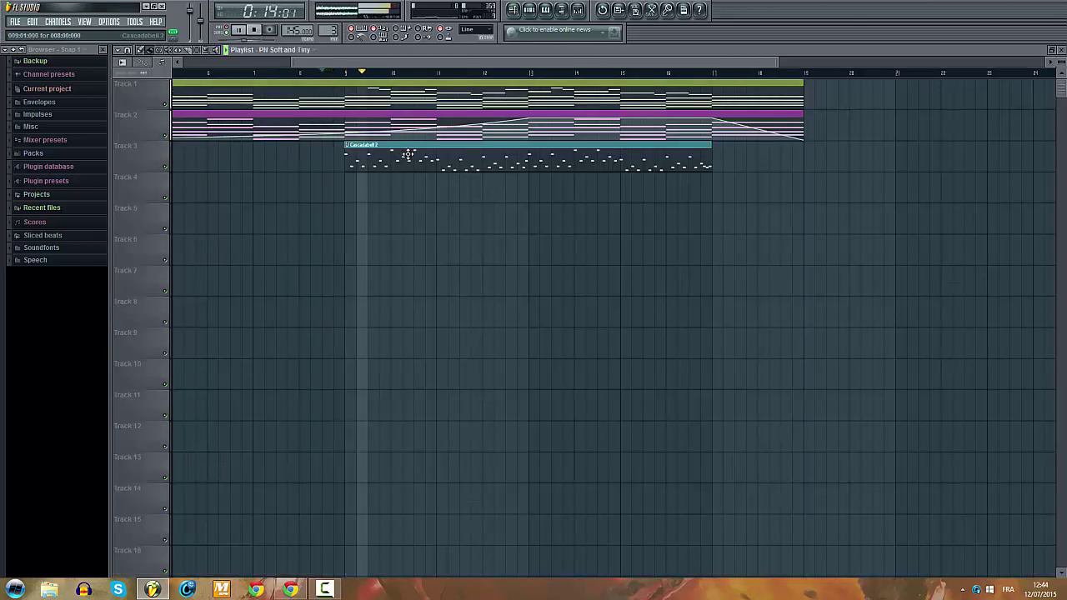
pyautogui.press('space')
# Step: Open the PN Soft and Tiny notes in the piano roll and play them from bar 9
pyautogui.doubleClick(400, 89)
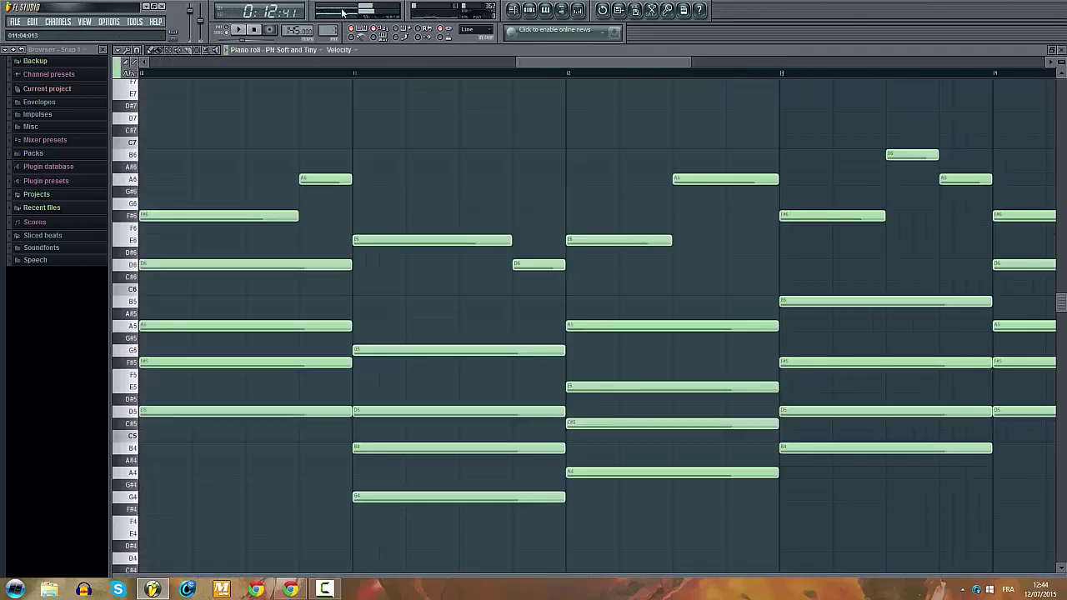
pyautogui.scroll(-5, 273, 109)
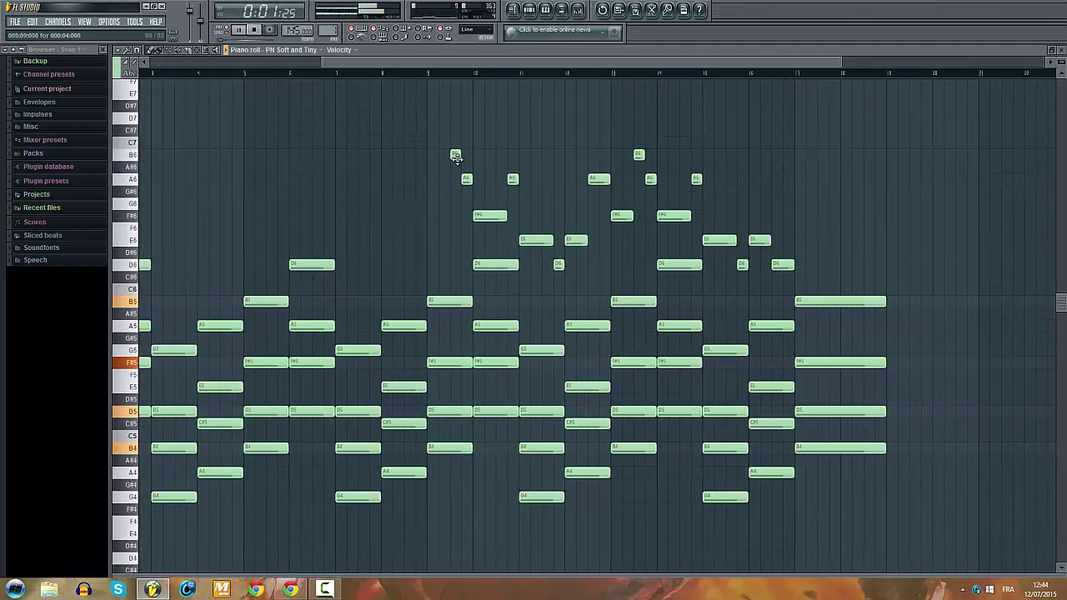
pyautogui.scroll(2, 450, 116)
pyautogui.click(409, 73)
pyautogui.scroll(-1, 472, 143)
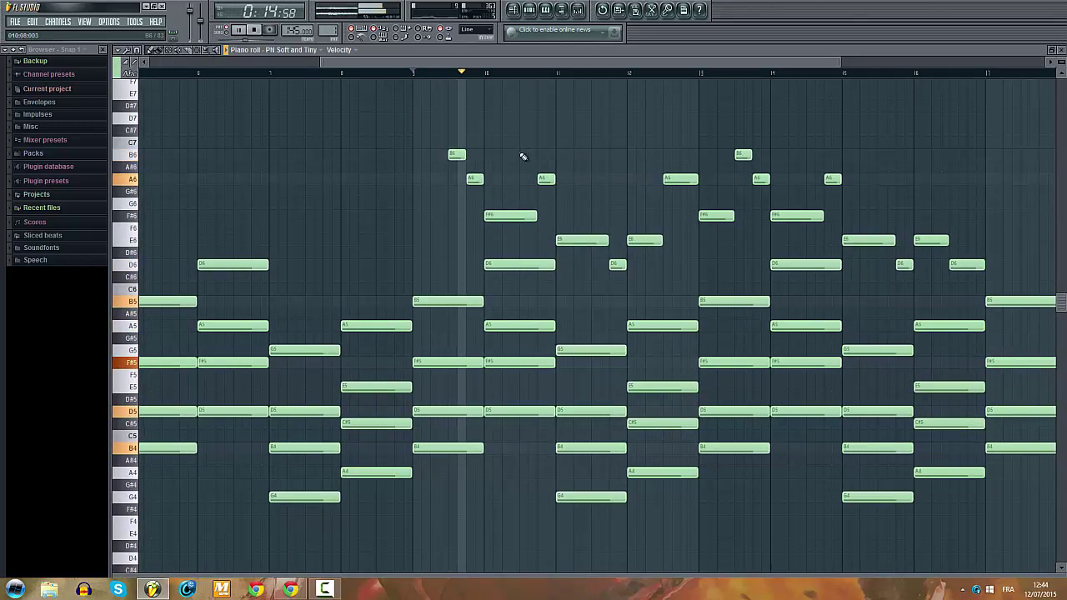
# Step: Lower the velocity of the sustained chord notes in bars 1 to 18 to about 61%, excluding the melody notes
pyautogui.click(577, 10)
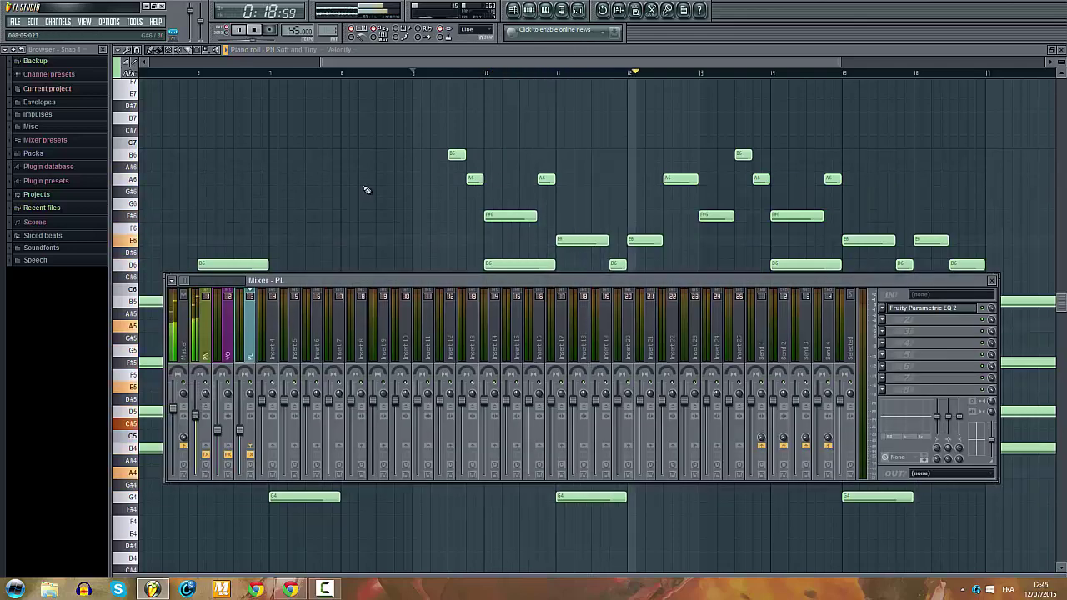
pyautogui.press('F9')
pyautogui.scroll(-2, 388, 192)
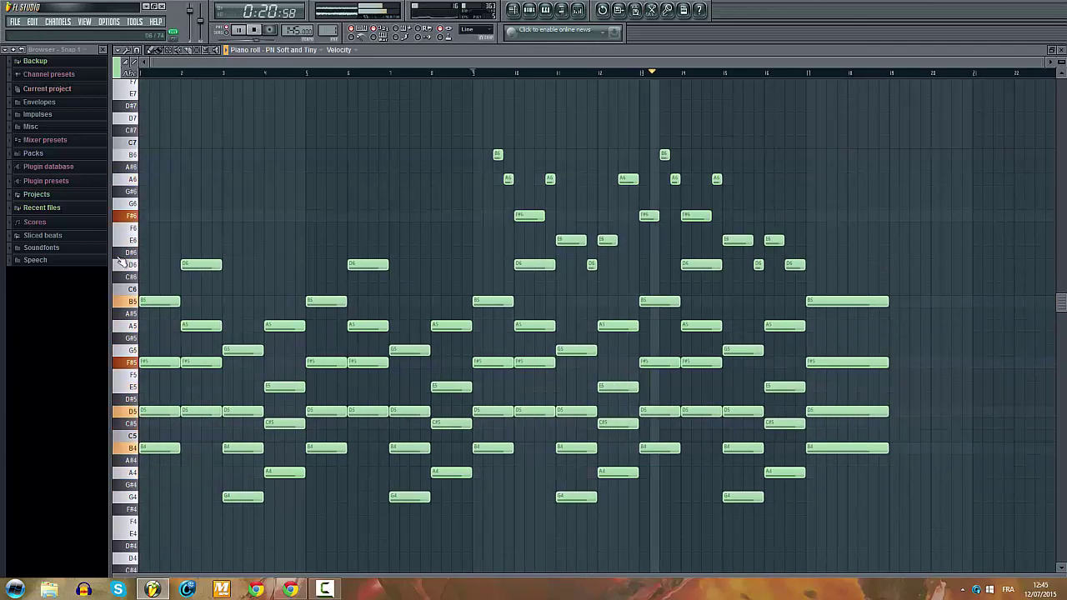
pyautogui.moveTo(151, 224); pyautogui.dragTo(324, 542)
pyautogui.hotkey('ctrl', 'b')
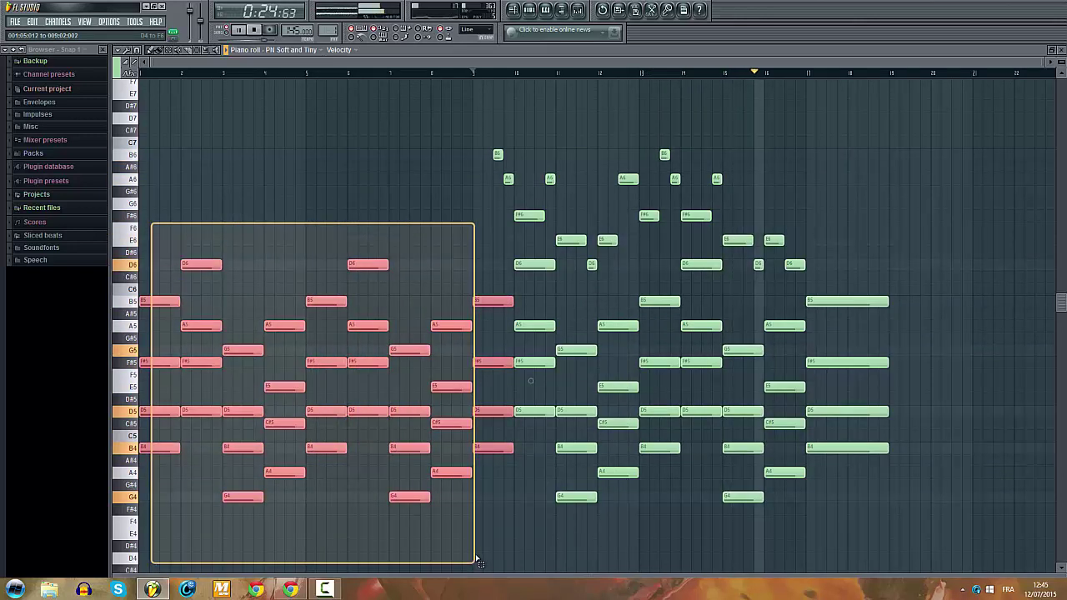
pyautogui.moveTo(472, 574); pyautogui.dragTo(442, 291)
pyautogui.moveTo(839, 392)
pyautogui.mouseDown()
pyautogui.moveTo(133, 430)
pyautogui.moveTo(52, 423)
pyautogui.moveTo(50, 410)
pyautogui.mouseUp()
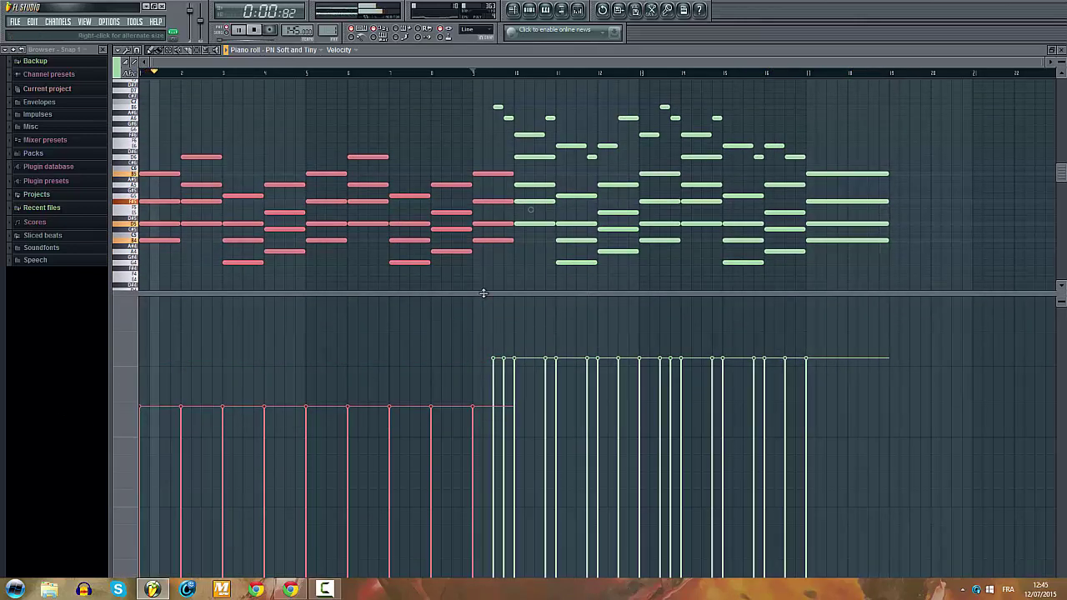
pyautogui.moveTo(897, 173); pyautogui.dragTo(500, 294)
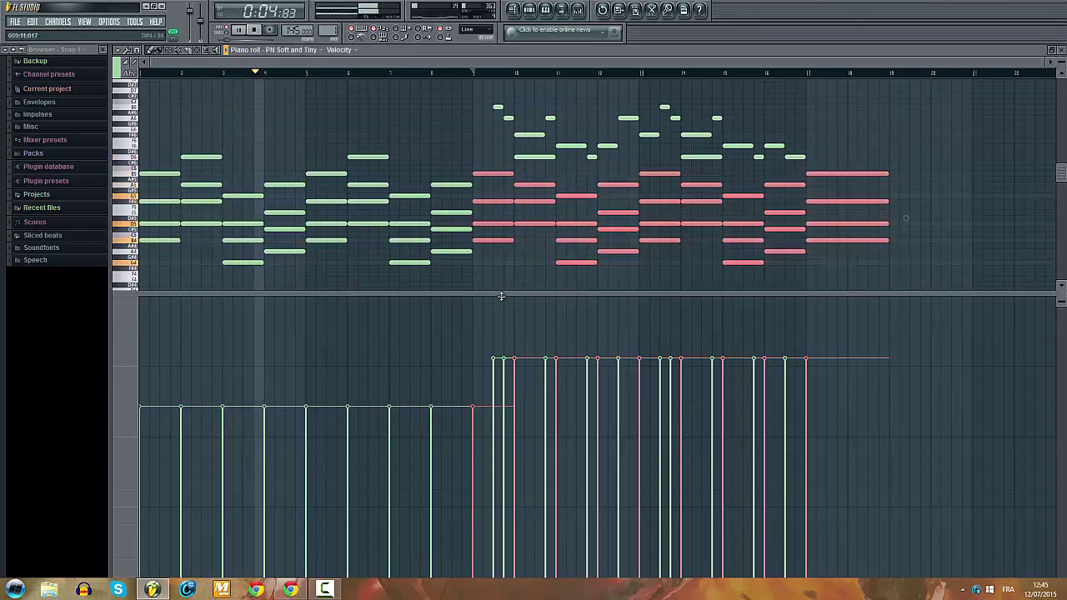
pyautogui.moveTo(806, 415); pyautogui.dragTo(451, 410)
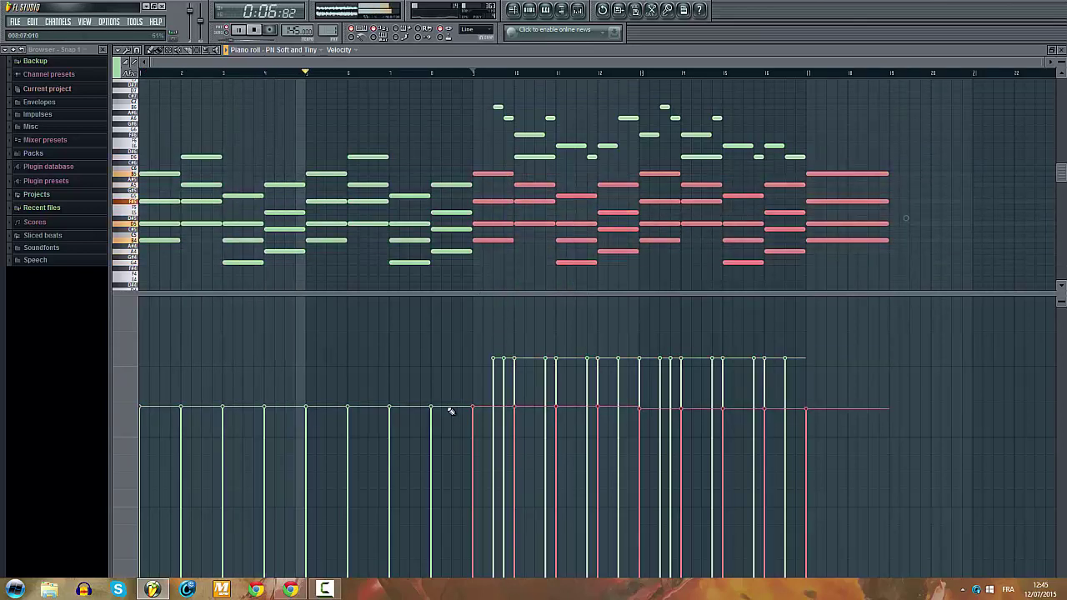
# Step: Lower the bar 10 D6 chord note's velocity to match the other chord notes and collapse the velocity lane
pyautogui.scroll(2, 702, 226)
pyautogui.scroll(2, 629, 239)
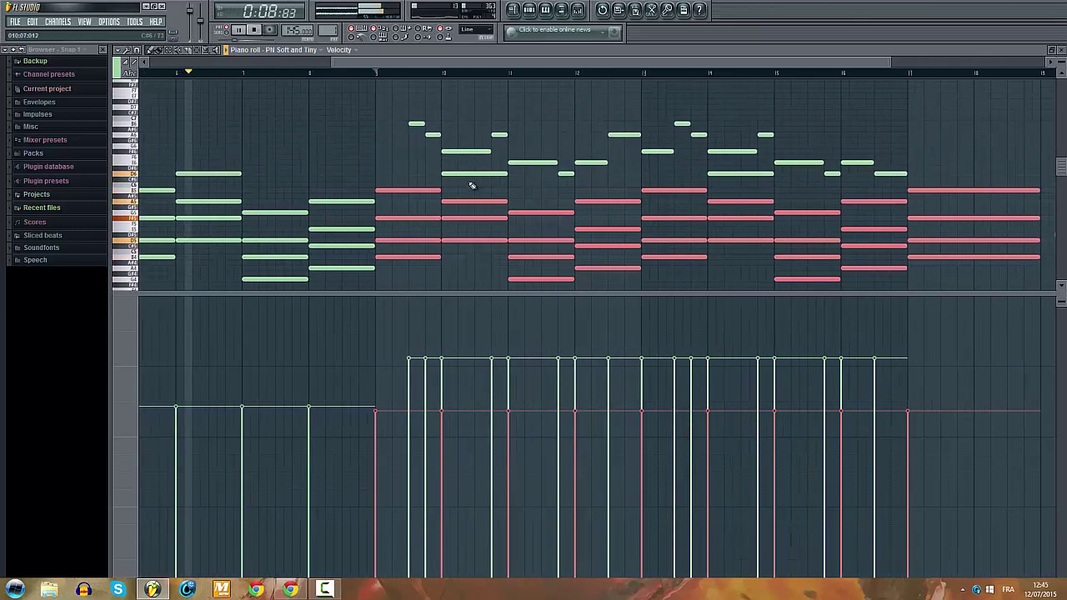
pyautogui.keyDown('ctrl'); pyautogui.click(471, 180); pyautogui.keyUp('ctrl')
pyautogui.moveTo(468, 173); pyautogui.dragTo(484, 174)
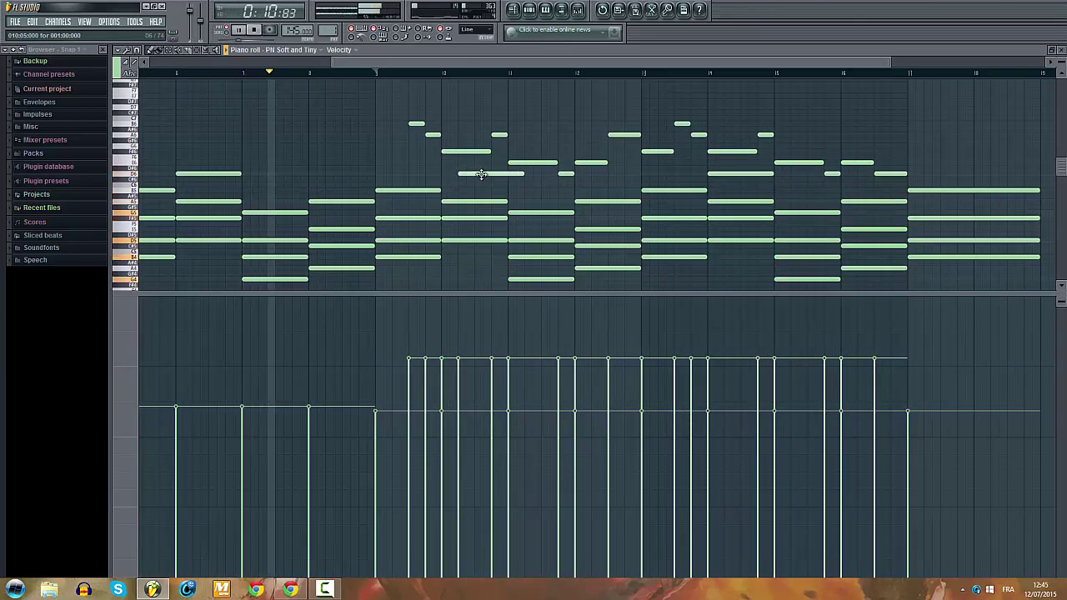
pyautogui.click(460, 414)
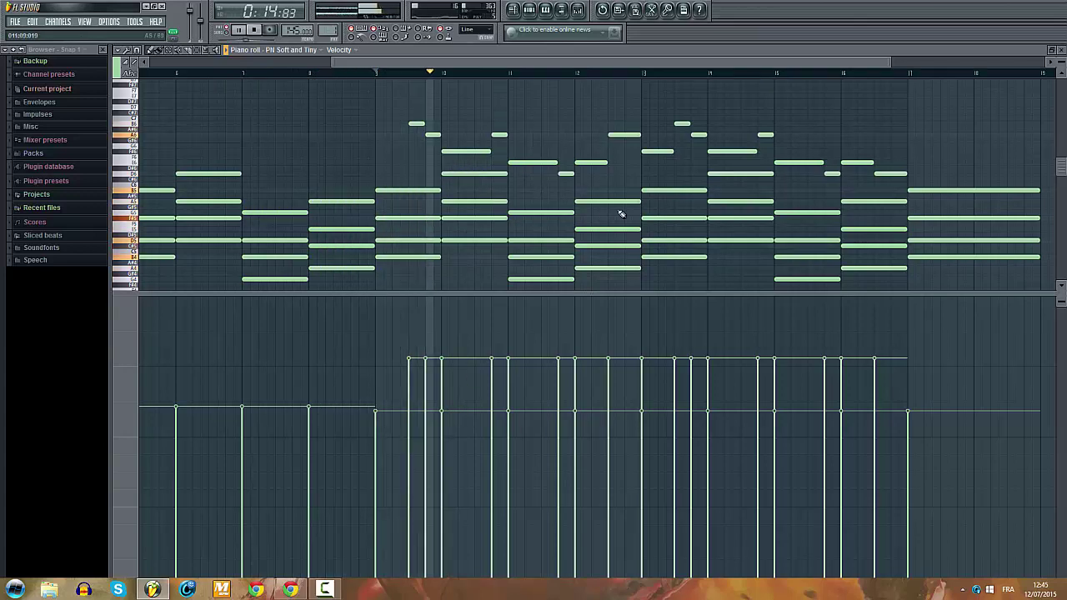
pyautogui.scroll(1, 722, 230)
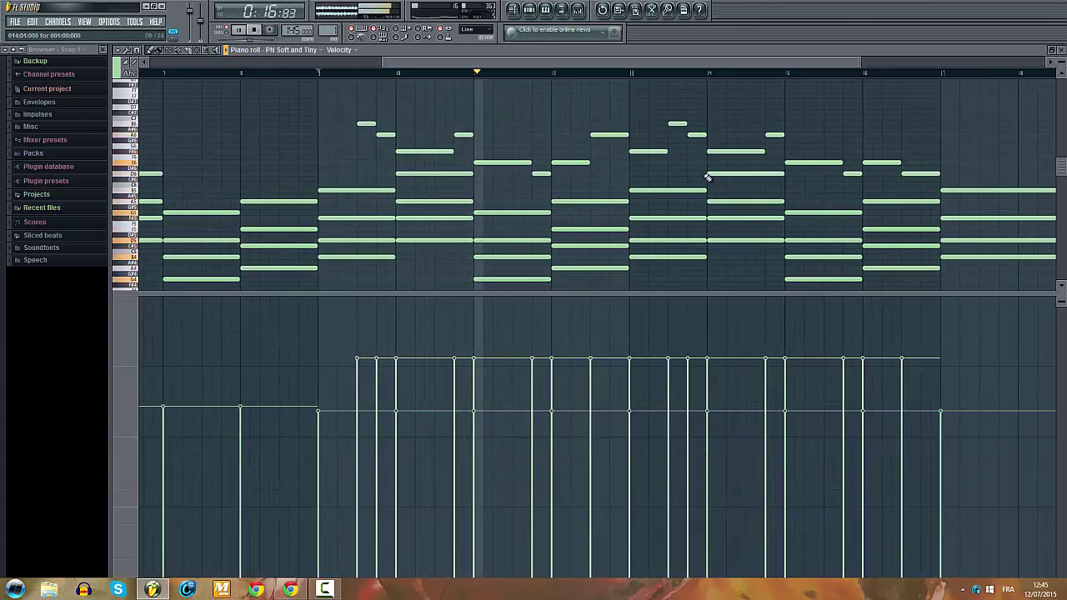
pyautogui.scroll(-4, 651, 244)
pyautogui.moveTo(604, 292); pyautogui.dragTo(605, 575)
# Step: Play the playlist arrangement from bar 9 and check the channel volumes in the channel rack
pyautogui.click(512, 11)
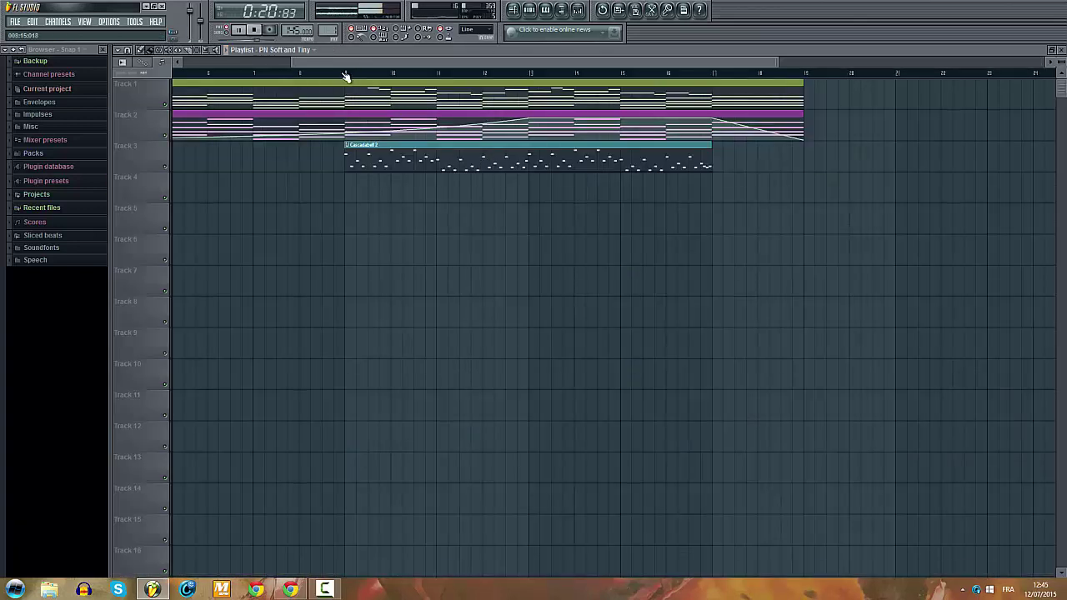
pyautogui.click(345, 76)
pyautogui.click(528, 10)
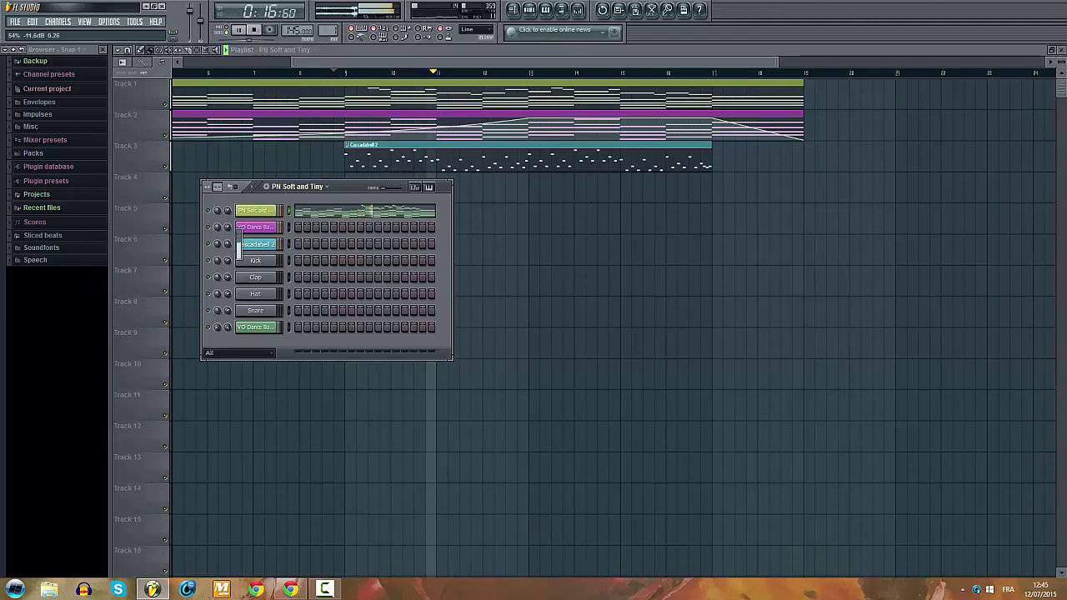
pyautogui.click(629, 353)
# Step: Place one-bar Cascadabell 2 clips at bars 17 and 18 on track 3
pyautogui.scroll(-3, 606, 248)
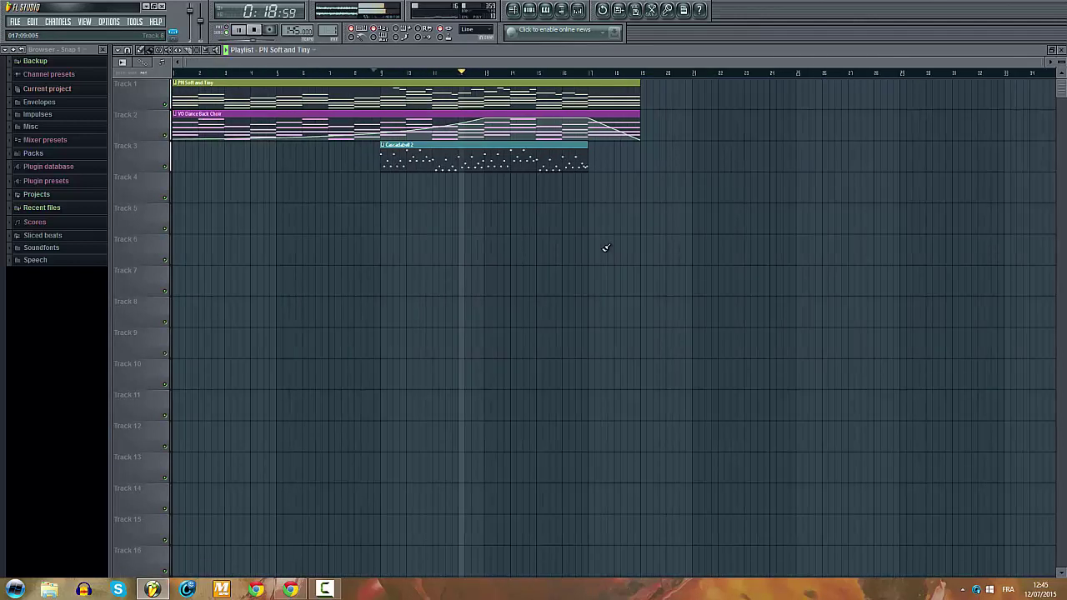
pyautogui.scroll(2, 750, 214)
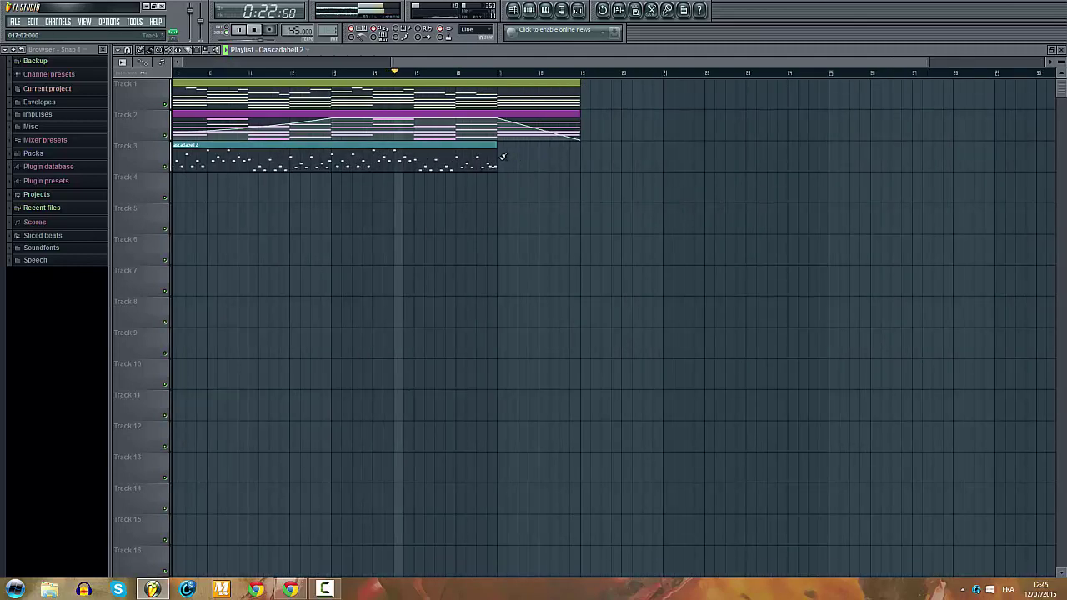
pyautogui.moveTo(503, 155); pyautogui.dragTo(531, 138)
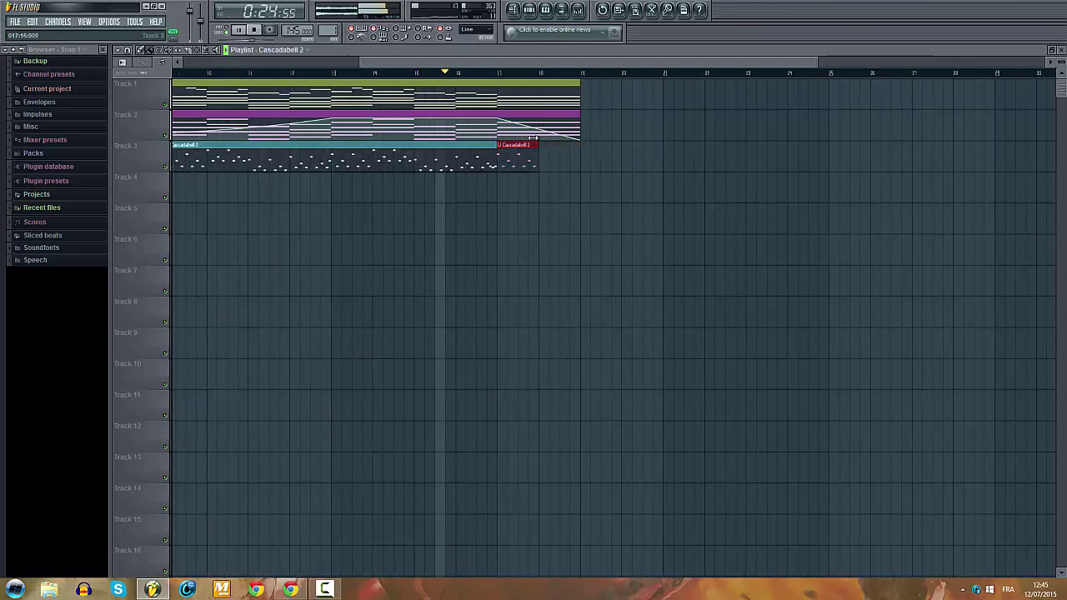
pyautogui.click(548, 155)
# Step: Try a full-length Cascadabell 2 clip at bar 19 with playback from about bar 17, and delete it
pyautogui.moveTo(426, 157); pyautogui.dragTo(790, 157)
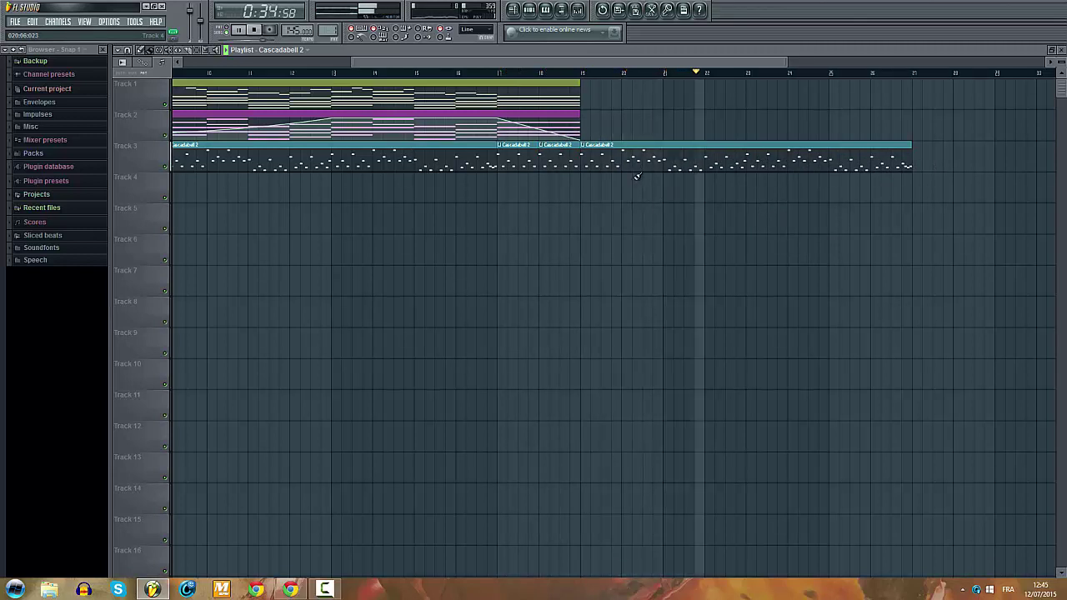
pyautogui.click(493, 73)
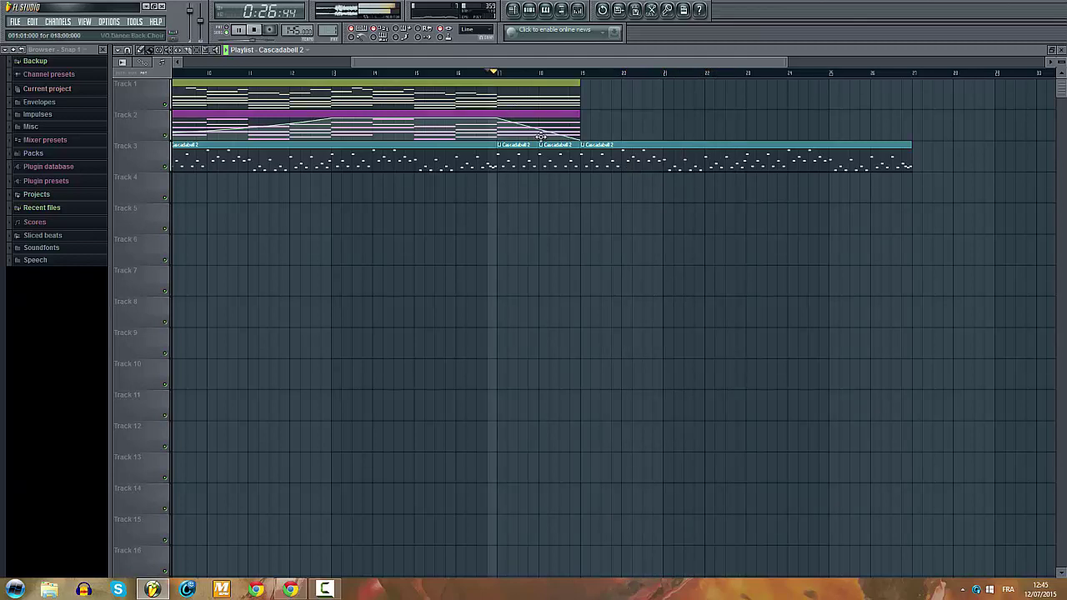
pyautogui.scroll(2, 676, 110)
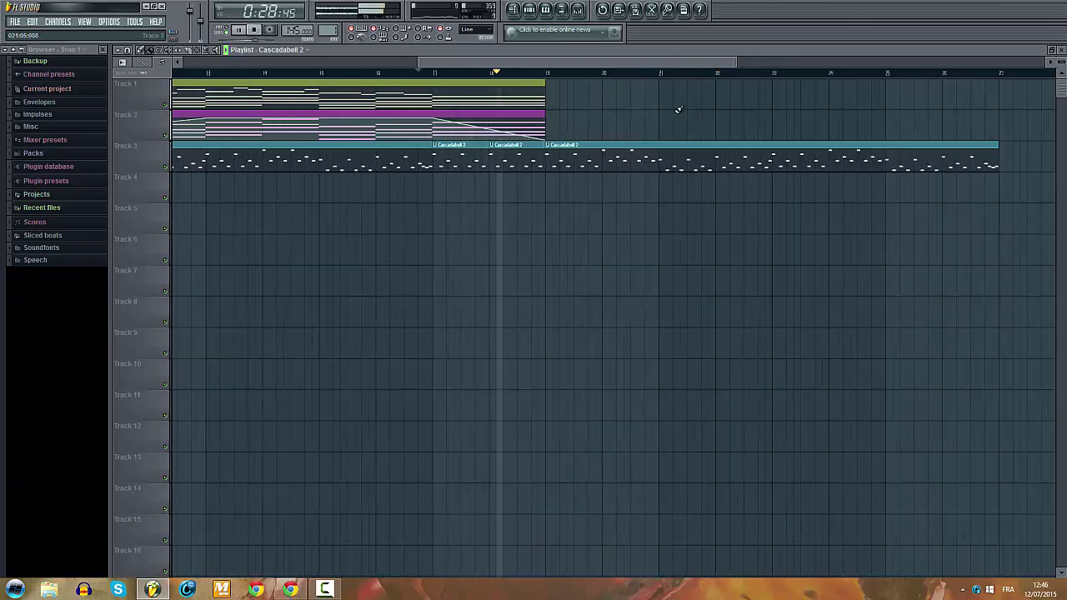
pyautogui.press('space')
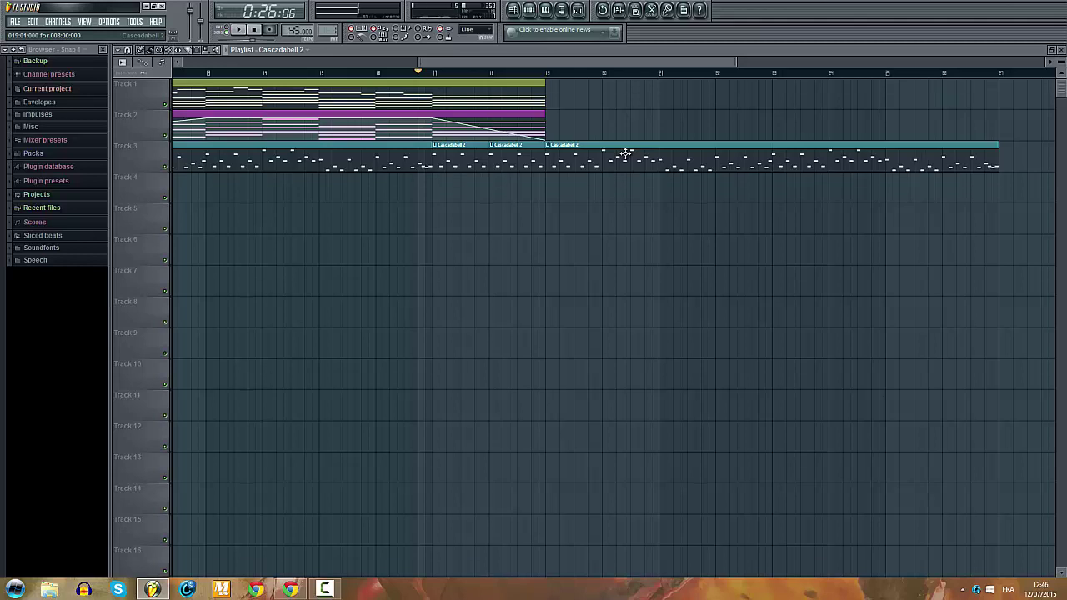
pyautogui.rightClick(625, 154)
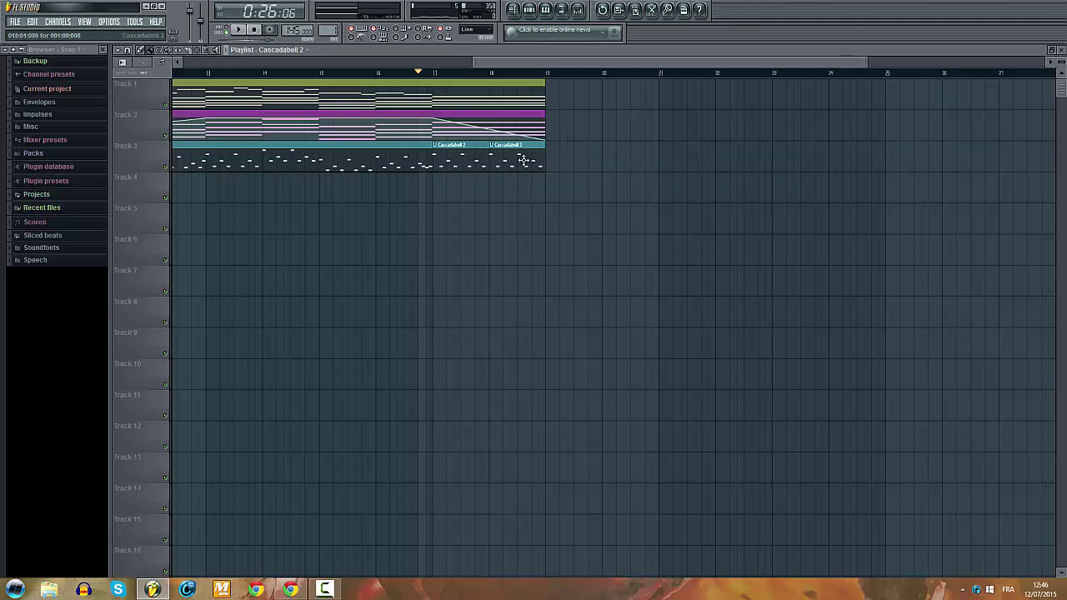
# Step: Extend the final PN Soft and Tiny chord at bar 17 in the piano roll so it ends at bar 21
pyautogui.doubleClick(498, 104)
pyautogui.scroll(-2, 516, 121)
pyautogui.scroll(4, 711, 295)
pyautogui.moveTo(853, 257); pyautogui.dragTo(908, 535)
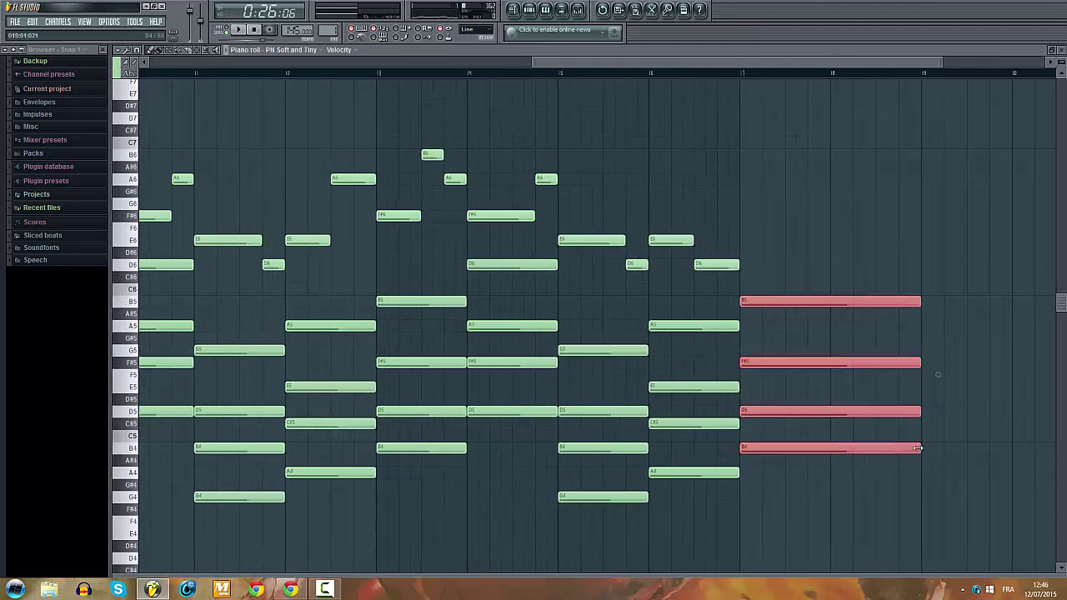
pyautogui.moveTo(917, 447); pyautogui.dragTo(978, 426)
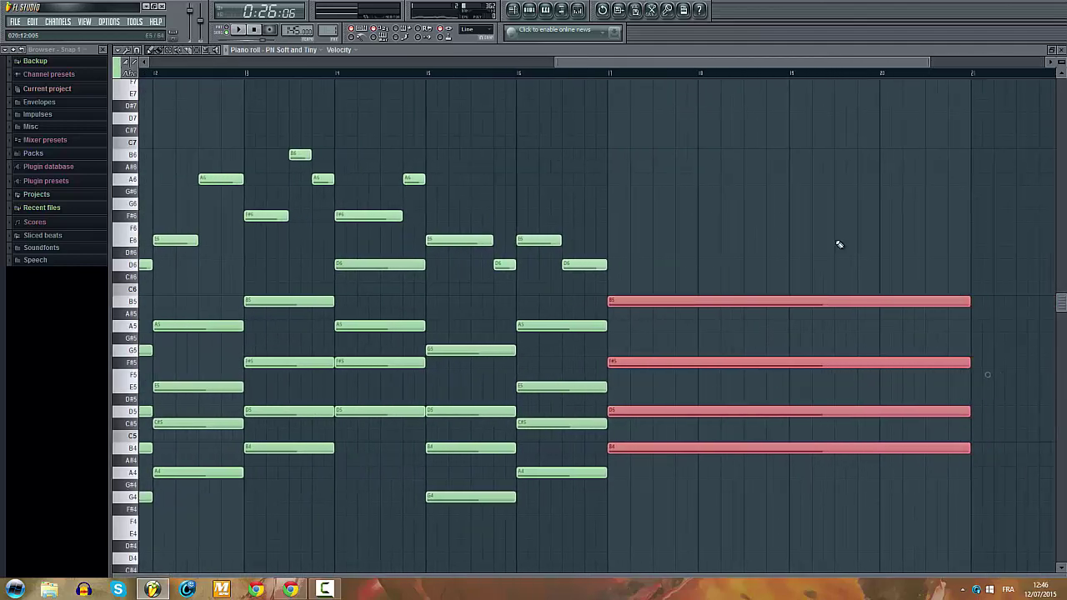
# Step: Open the VO Dance Back Choir notes in the piano roll and extend the final bar 17 chord to bar 21
pyautogui.click(537, 15)
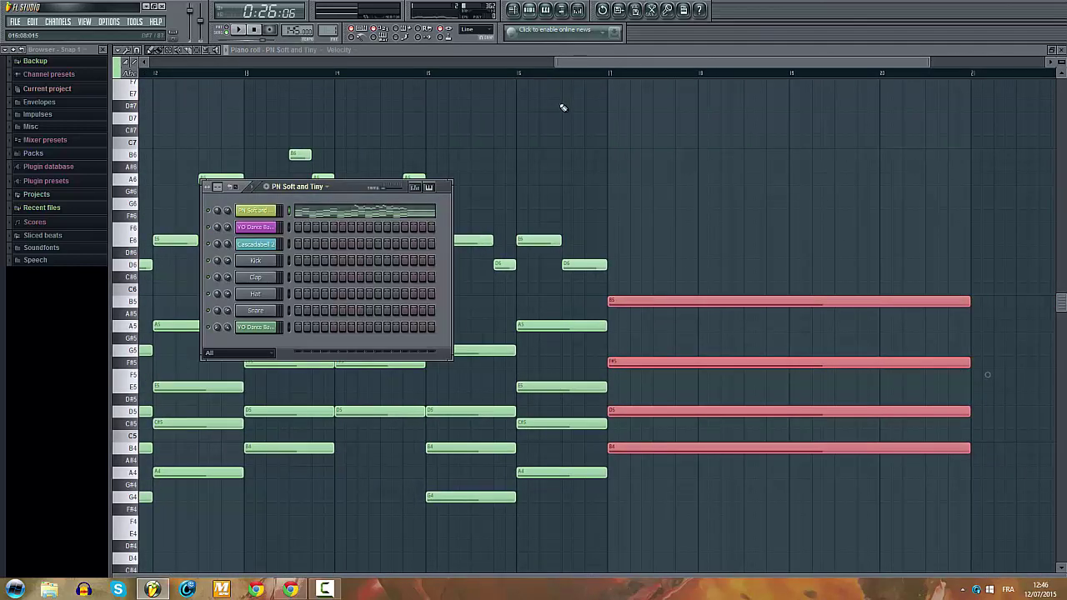
pyautogui.press('Right')
pyautogui.click(309, 226)
pyautogui.scroll(-4, 667, 246)
pyautogui.scroll(2, 858, 242)
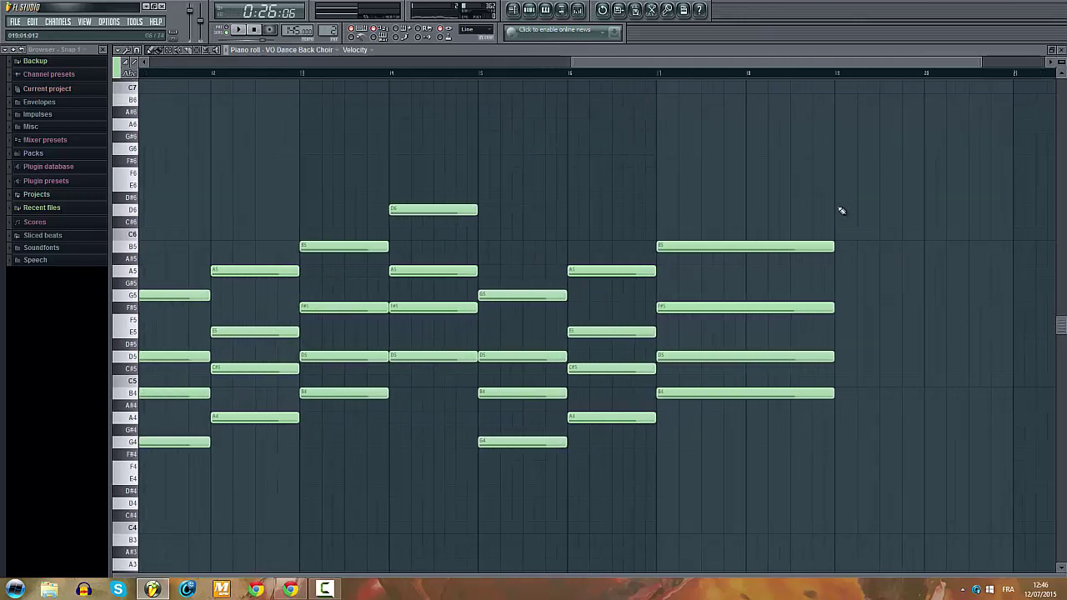
pyautogui.moveTo(820, 381); pyautogui.dragTo(825, 439)
pyautogui.rightClick(825, 439)
pyautogui.moveTo(743, 230)
pyautogui.mouseDown()
pyautogui.moveTo(780, 408)
pyautogui.moveTo(997, 393)
pyautogui.mouseUp()
# Step: Stretch the choir automation's fade-out to bar 21, moving the choir clip off track 2 for access and back again
pyautogui.click(512, 9)
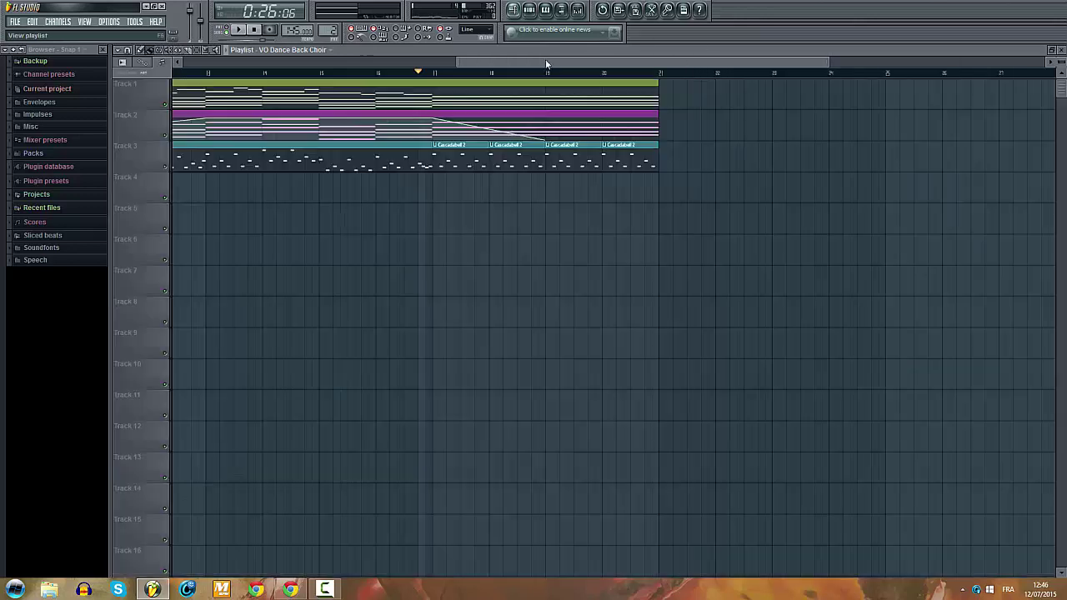
pyautogui.moveTo(549, 124); pyautogui.dragTo(555, 216)
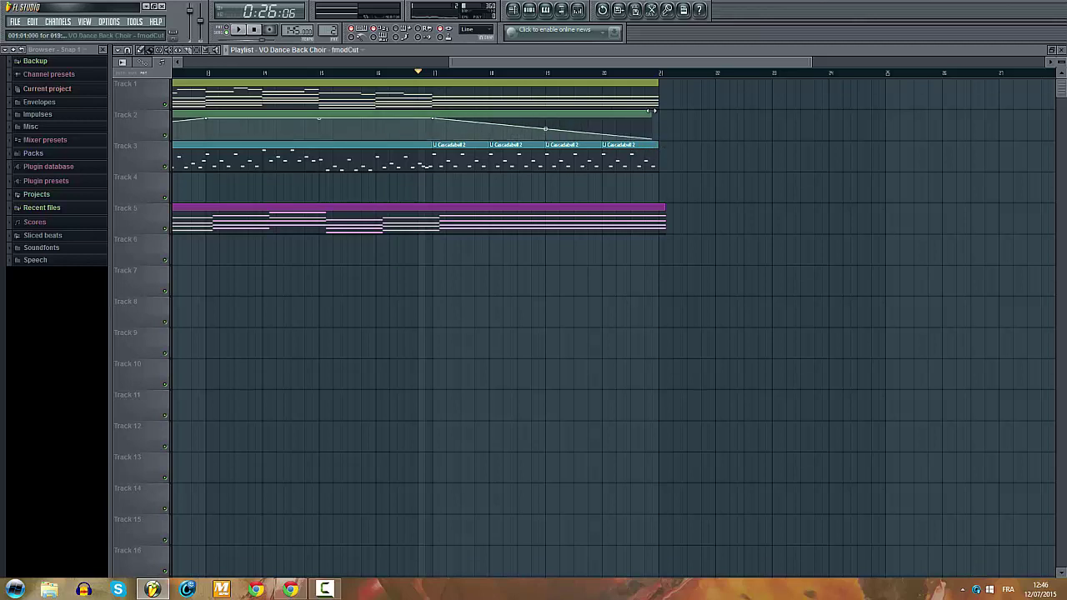
pyautogui.moveTo(554, 206); pyautogui.dragTo(571, 135)
pyautogui.scroll(-2, 542, 173)
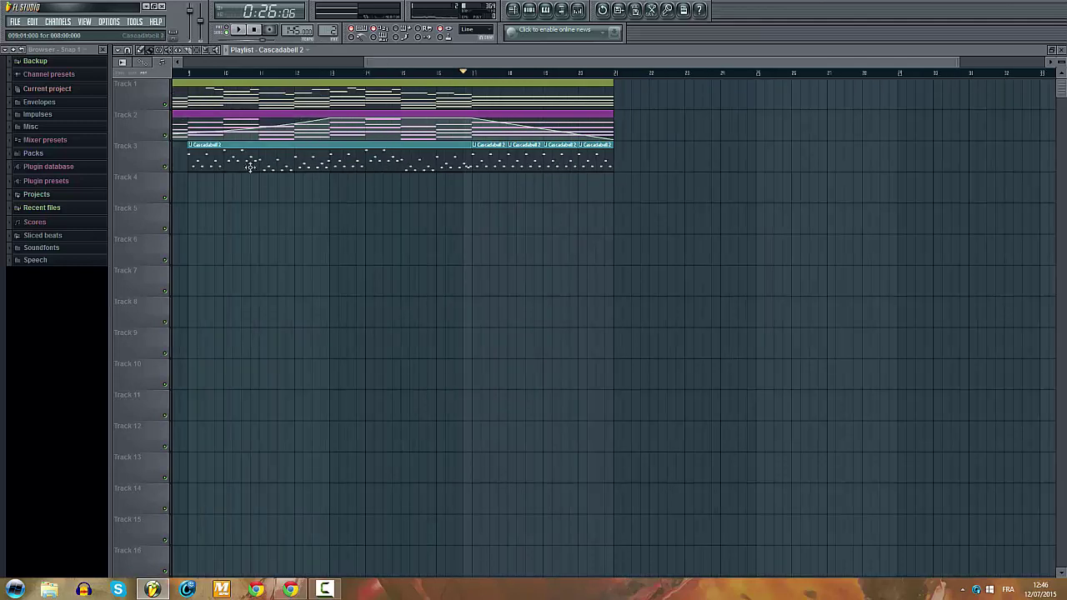
# Step: Copy the full-length Cascadabell 2 clip from bar 9 to bar 21 on track 3 and play the section from about bar 17
pyautogui.moveTo(242, 166); pyautogui.dragTo(669, 158)
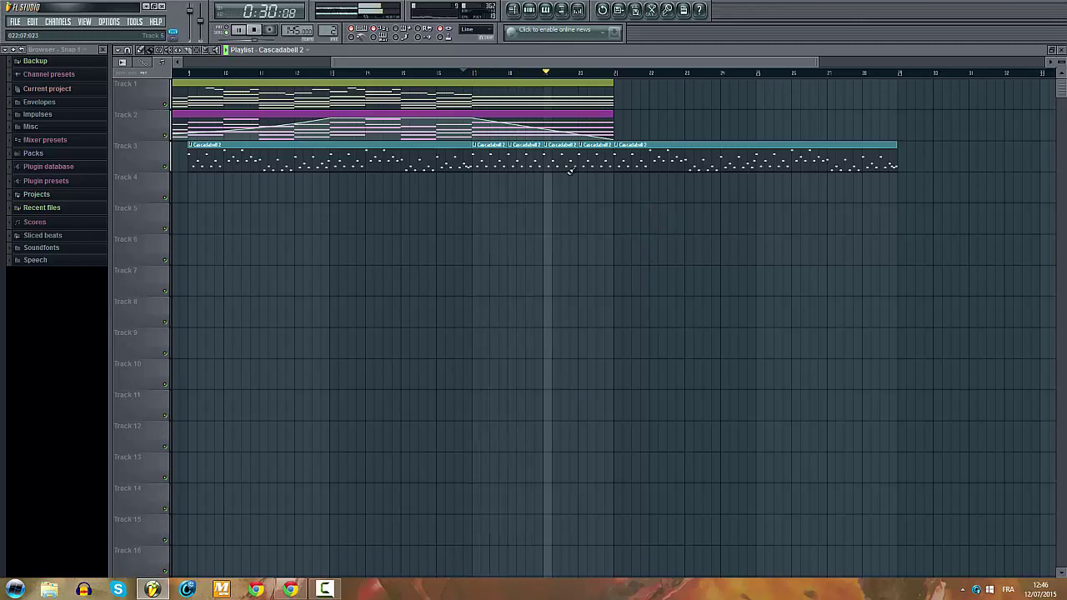
pyautogui.moveTo(536, 59); pyautogui.dragTo(624, 78)
pyautogui.press('space')
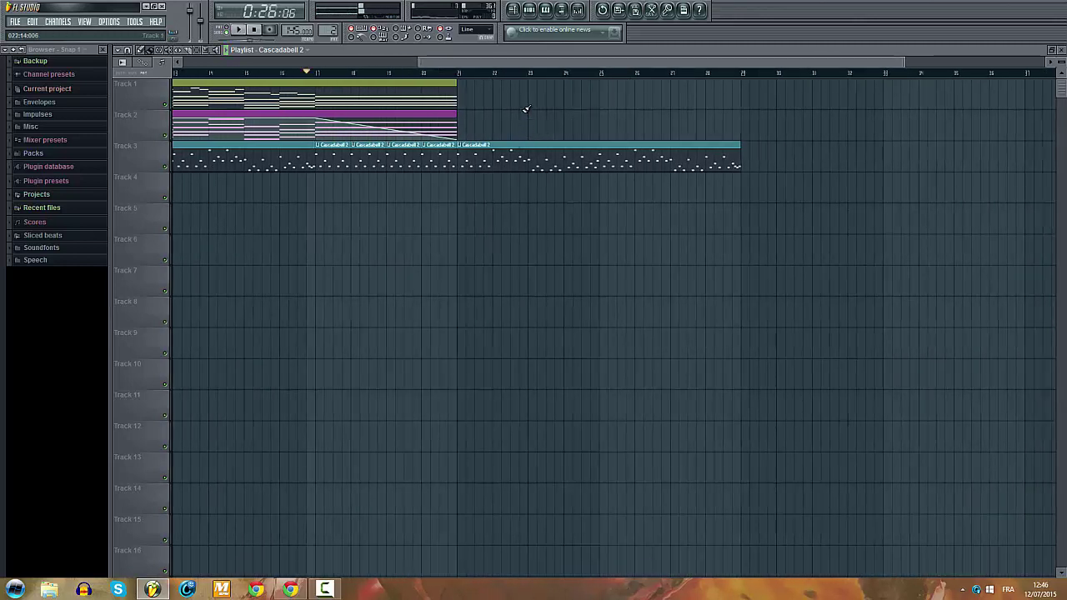
# Step: Replace the bar 20 Cascadabell 2 clip with the last bar of the full-length clip and play the transition
pyautogui.moveTo(306, 184); pyautogui.dragTo(301, 193)
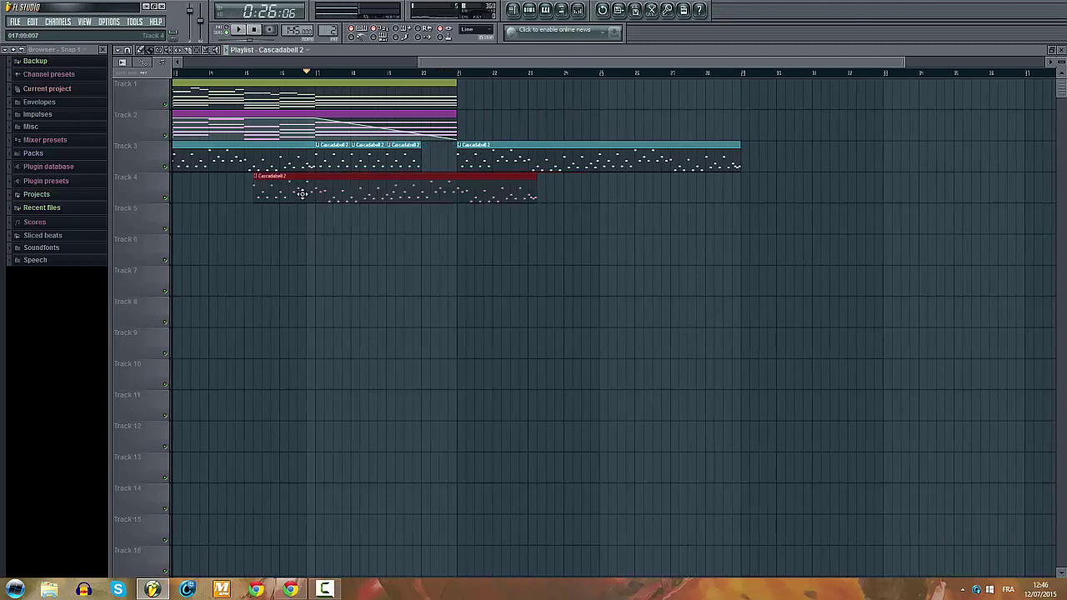
pyautogui.moveTo(267, 273); pyautogui.dragTo(163, 257)
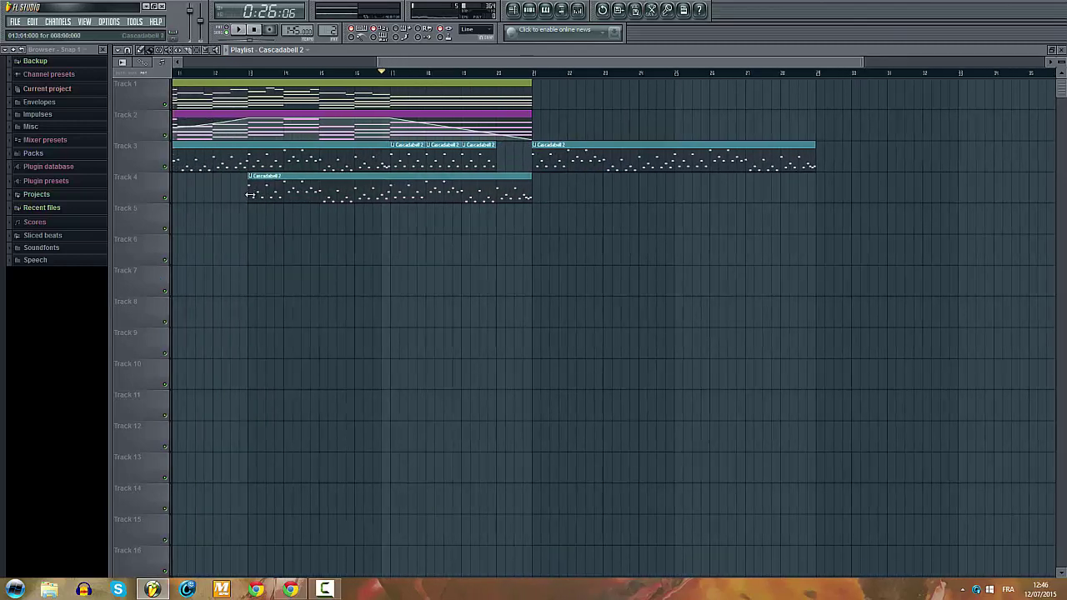
pyautogui.moveTo(251, 195); pyautogui.dragTo(480, 200)
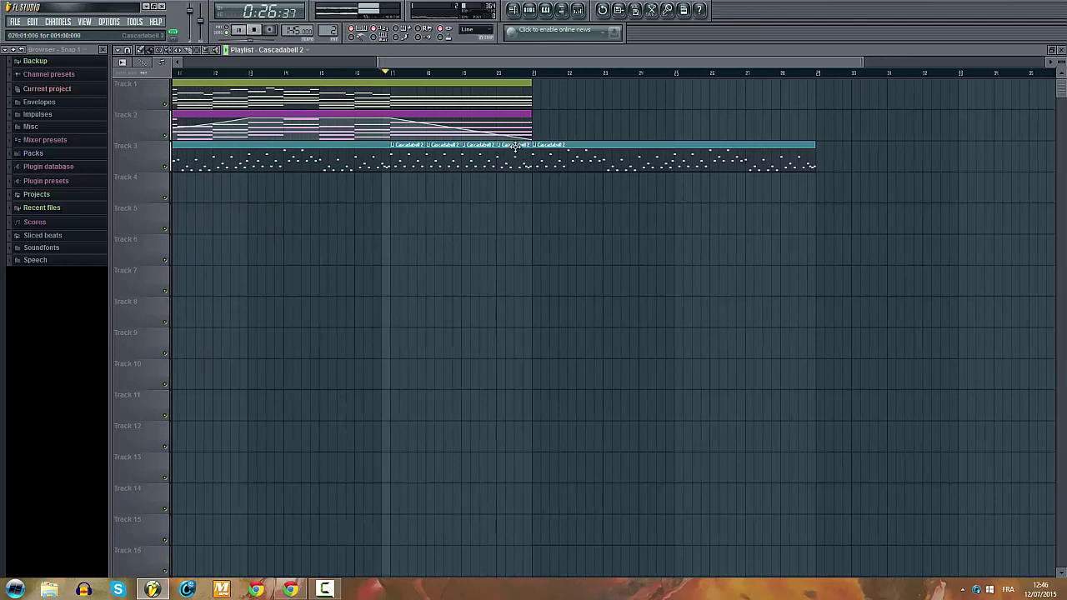
pyautogui.scroll(1, 530, 216)
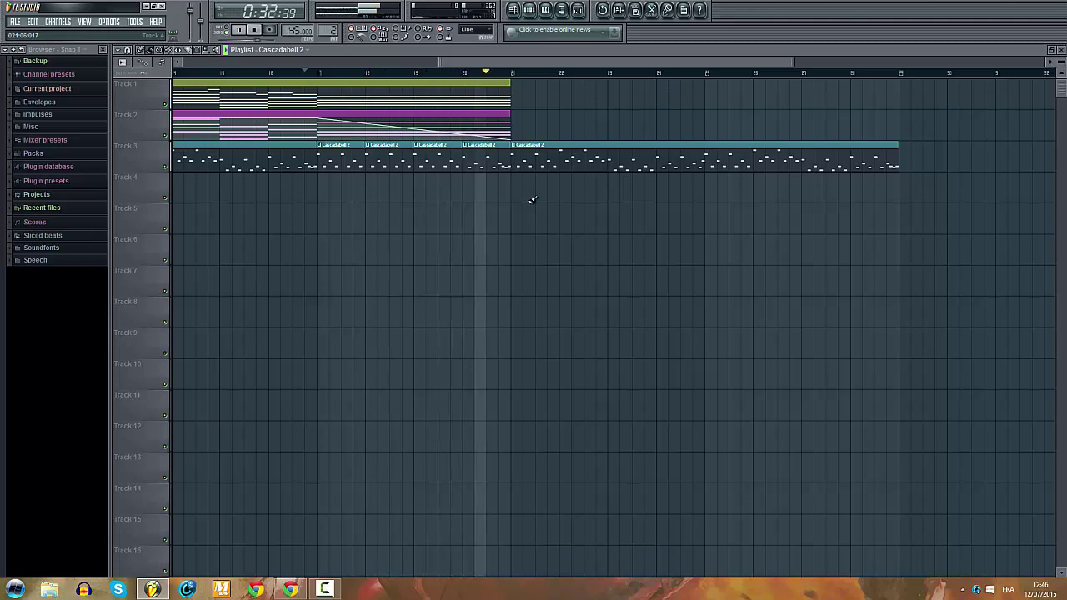
pyautogui.press('space')
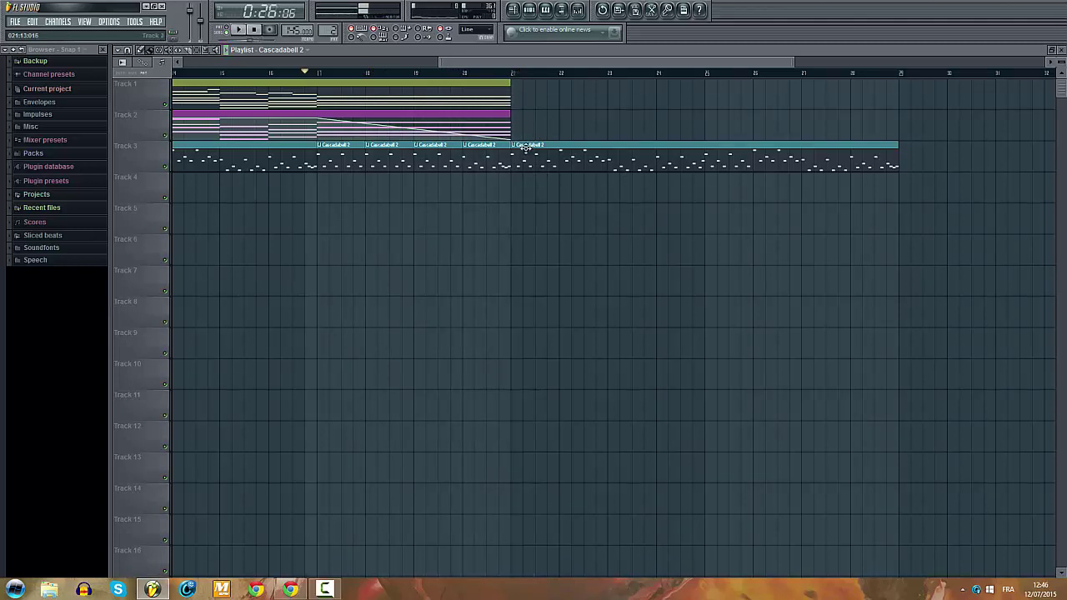
# Step: Trim the bar 20 Cascadabell 2 clip to its second half, fill the first half with a half-bar Cascadabell 2 clip, and play the transition
pyautogui.scroll(3, 510, 151)
pyautogui.moveTo(411, 161); pyautogui.dragTo(448, 162)
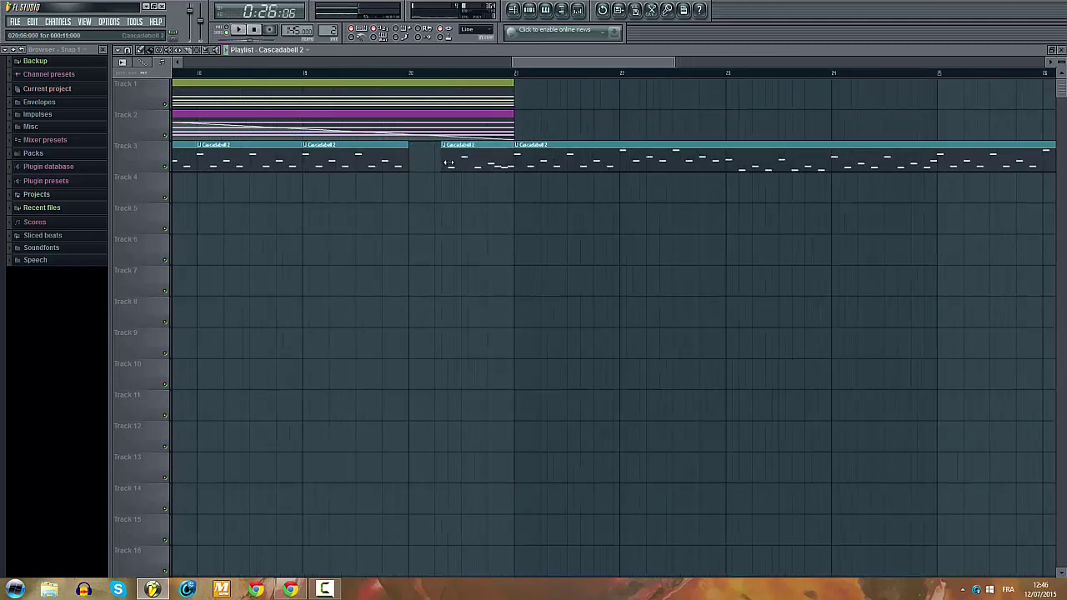
pyautogui.click(403, 186)
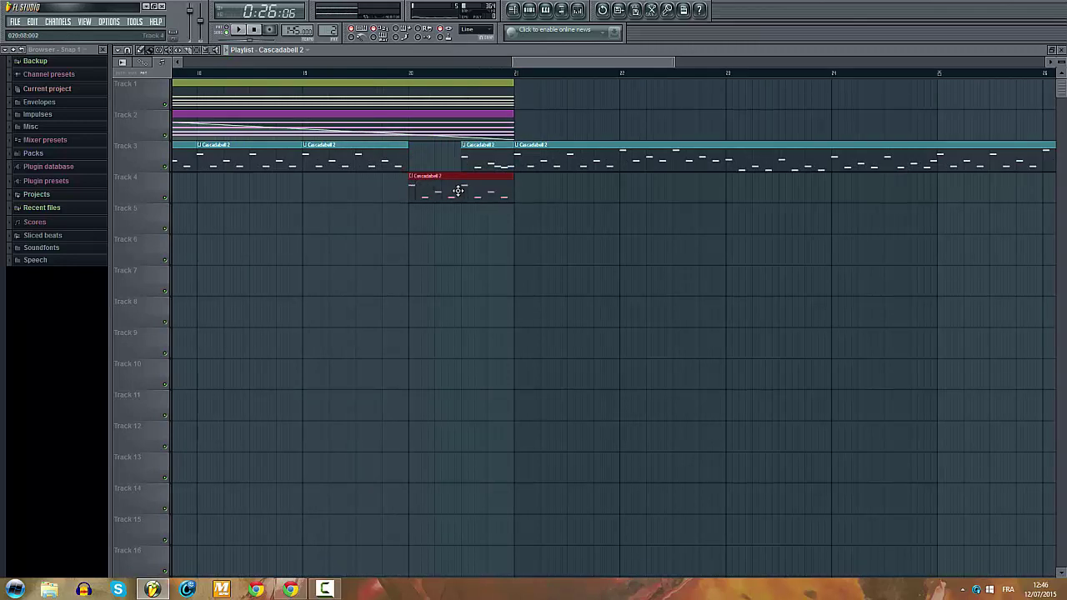
pyautogui.press('space')
pyautogui.moveTo(511, 196); pyautogui.dragTo(463, 192)
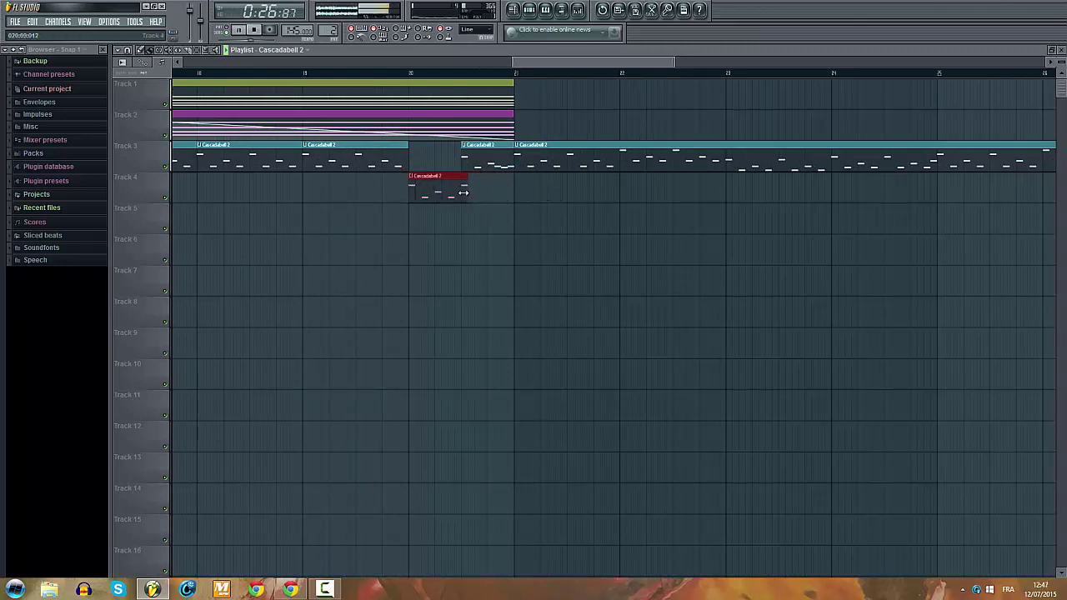
pyautogui.click(349, 73)
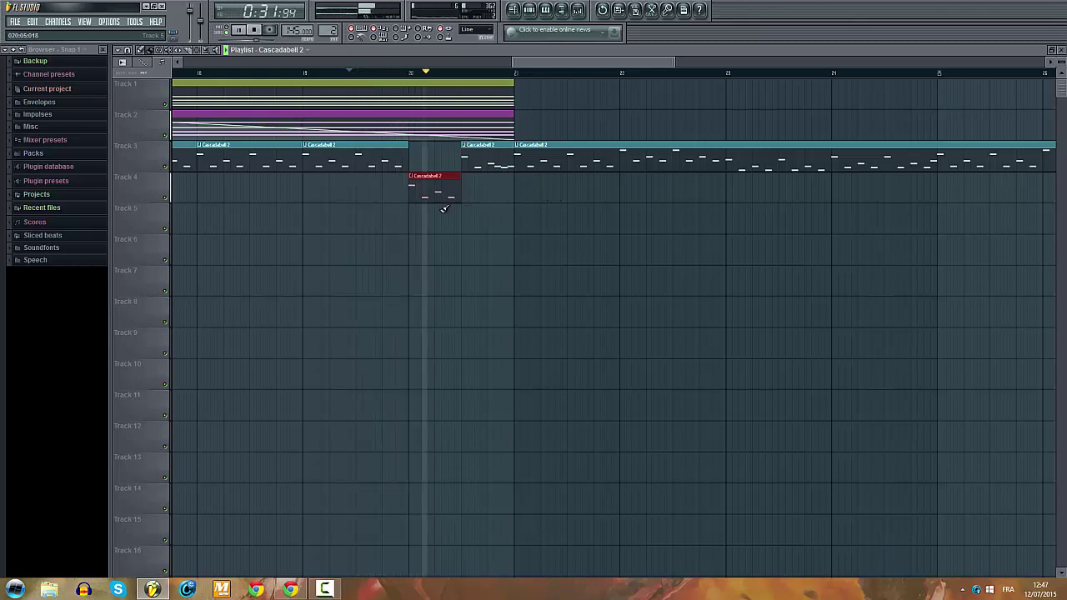
pyautogui.moveTo(439, 197); pyautogui.dragTo(439, 165)
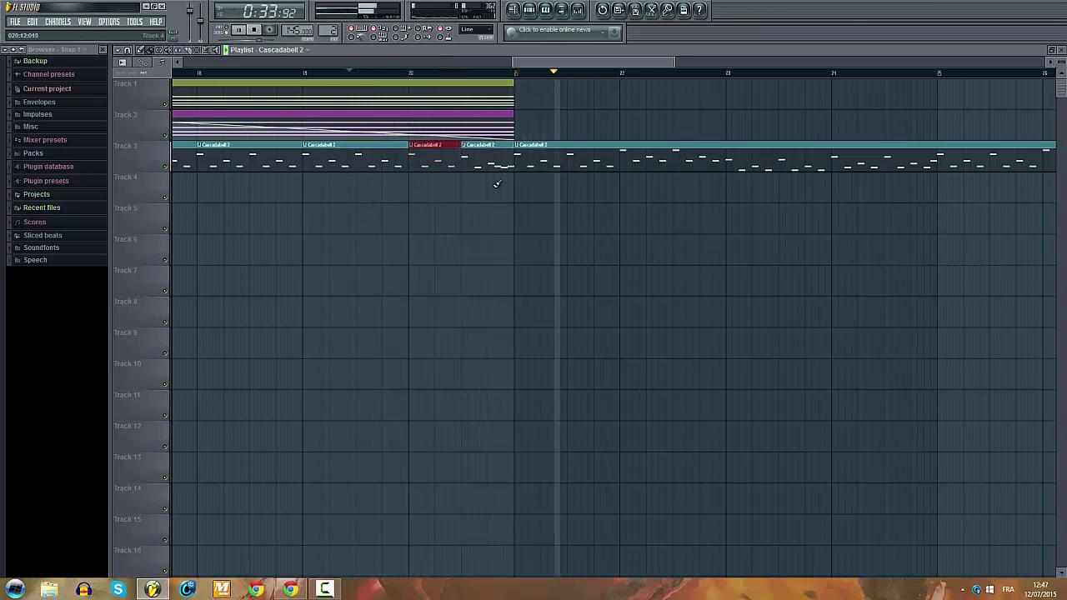
pyautogui.keyDown('ctrl'); pyautogui.click(498, 203); pyautogui.keyUp('ctrl')
pyautogui.scroll(-5, 500, 212)
pyautogui.press('space')
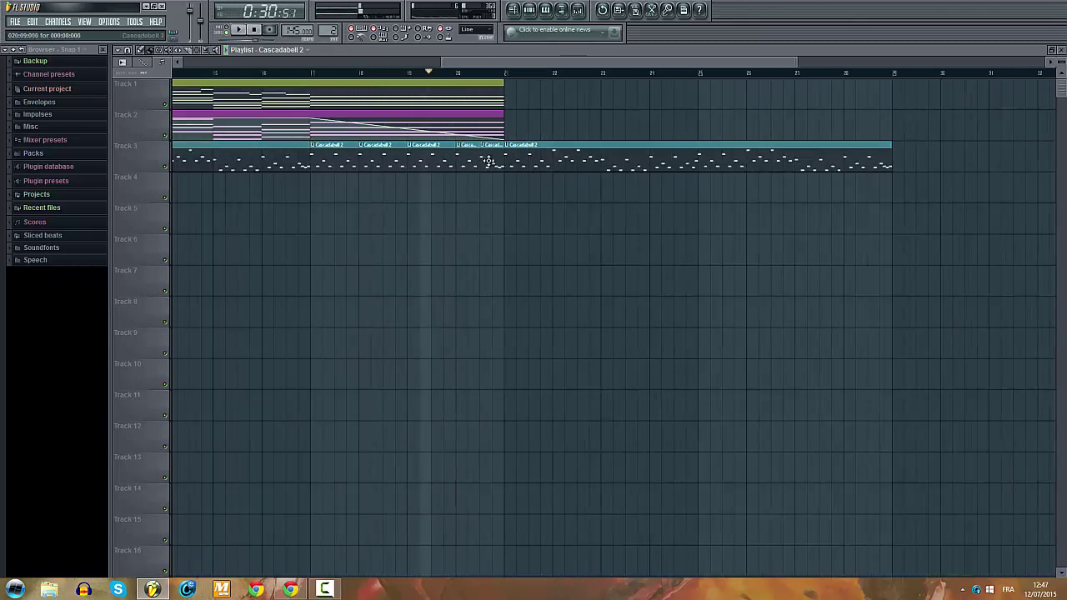
# Step: Place a new Pattern 4 clip at bar 21 on track 4, open it and insert a reFX Nexus channel
pyautogui.scroll(-1, 503, 217)
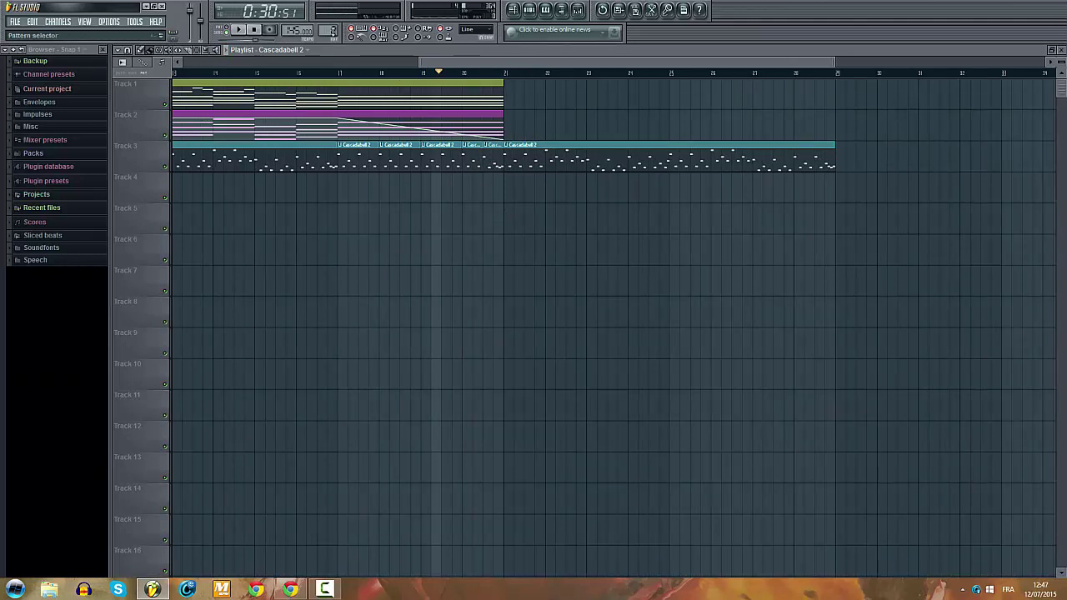
pyautogui.press('F4')
pyautogui.click(514, 197)
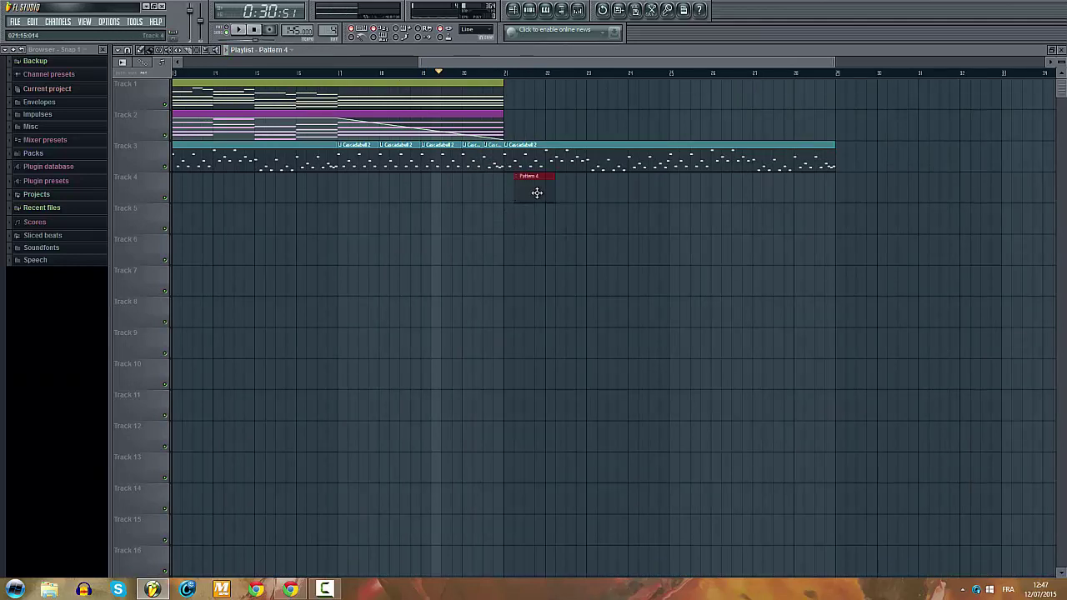
pyautogui.doubleClick(532, 193)
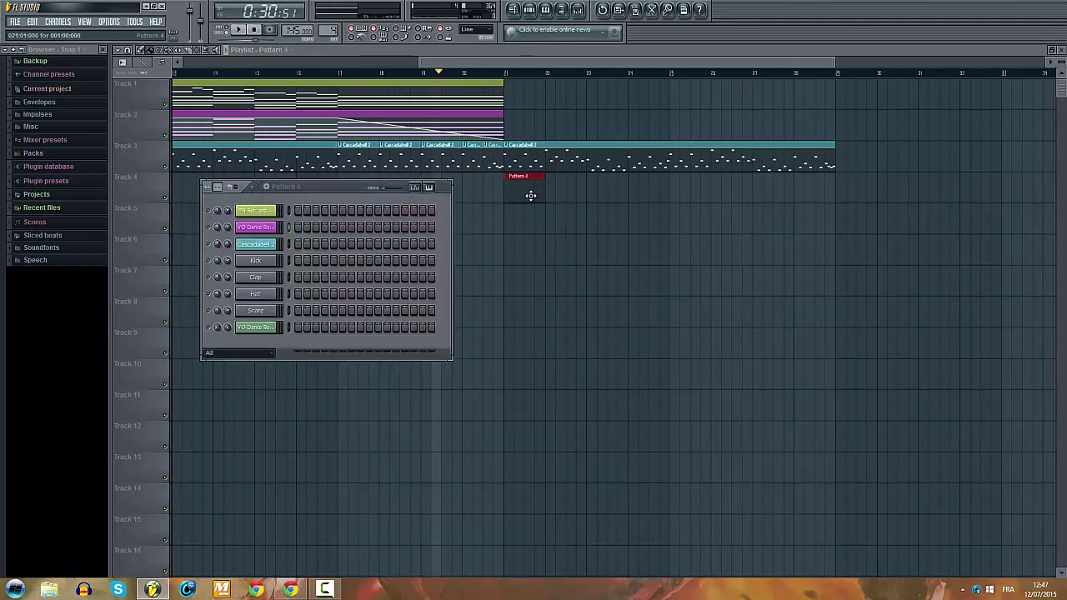
pyautogui.rightClick(250, 260)
pyautogui.moveTo(305, 381)
pyautogui.click(398, 443)
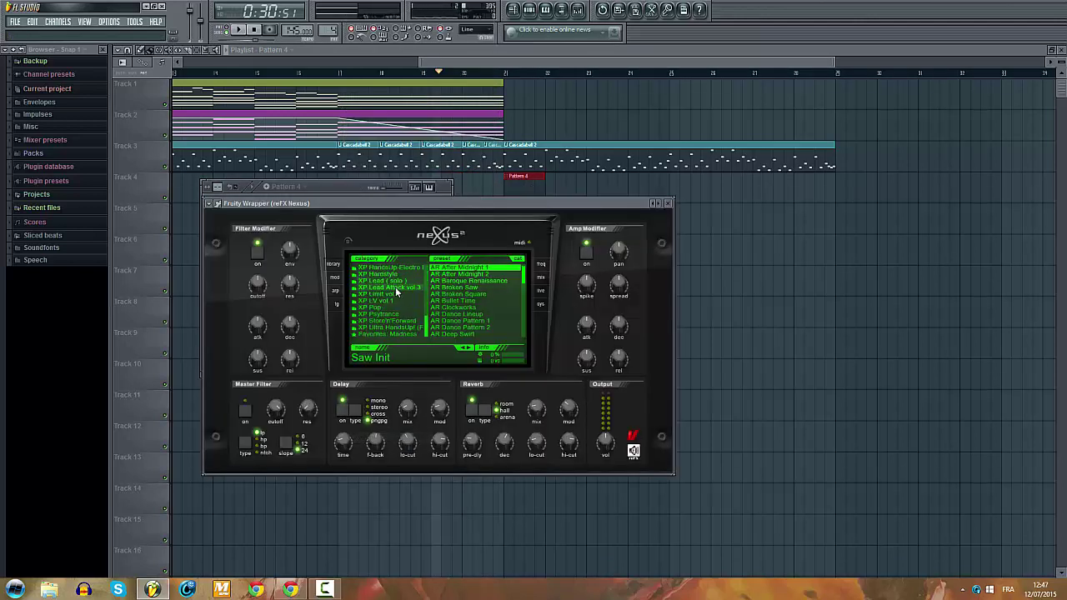
# Step: Load the LD Squared Terror preset from Nexus's Dance Leads category, copy its name and close the plugin window
pyautogui.scroll(5, 395, 287)
pyautogui.click(396, 288)
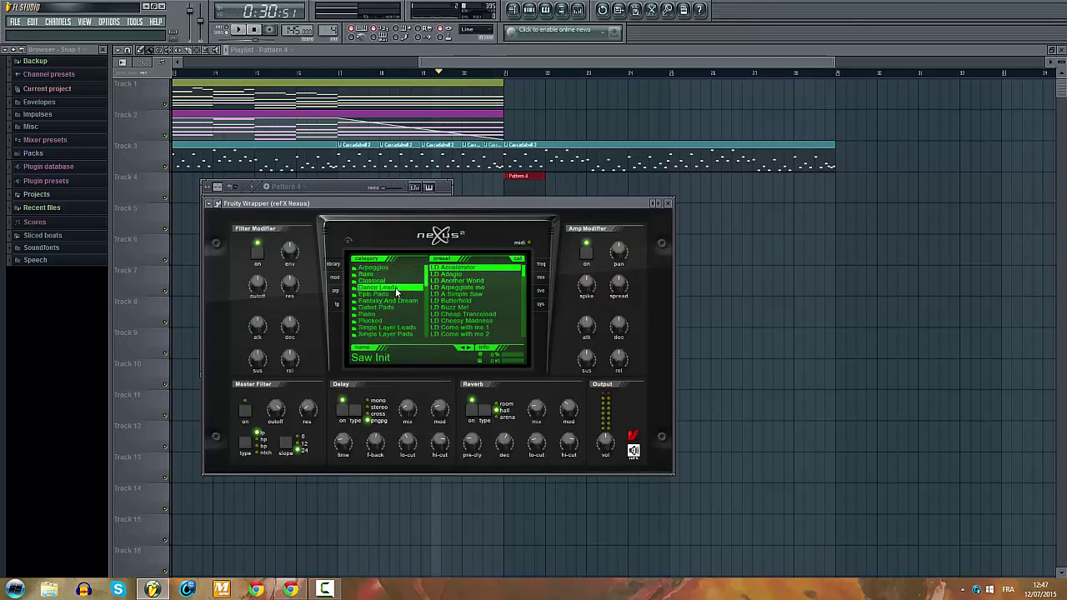
pyautogui.scroll(-15, 454, 305)
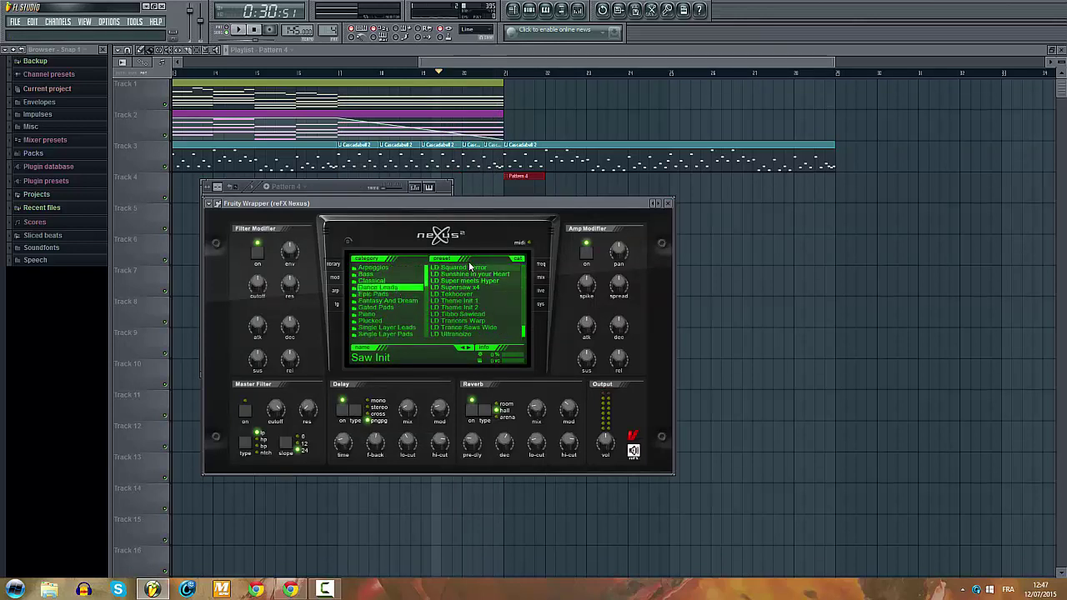
pyautogui.click(465, 266)
pyautogui.rightClick(465, 266)
pyautogui.click(490, 287)
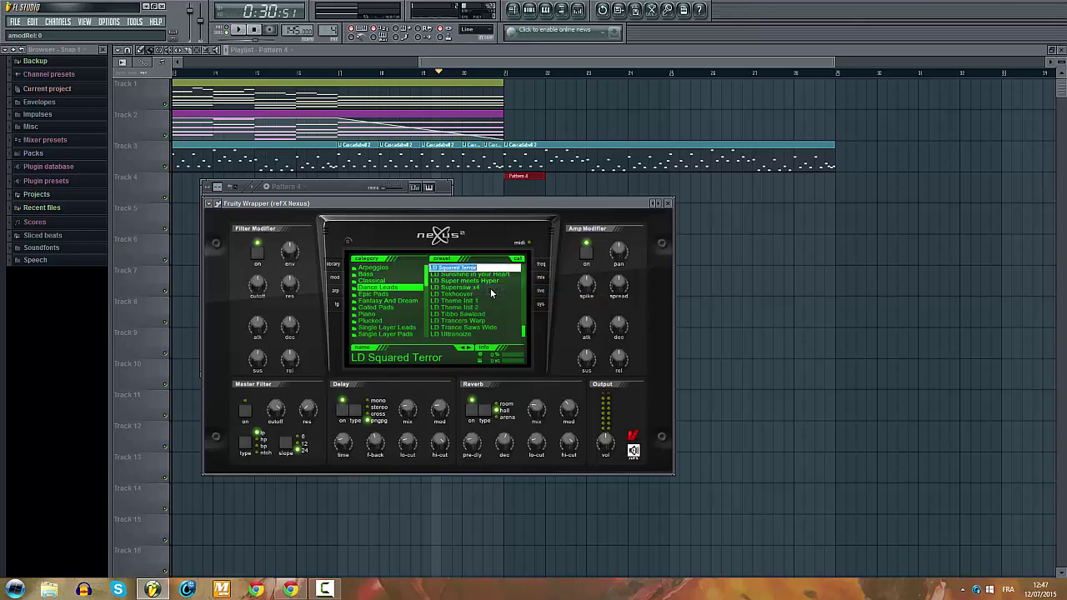
pyautogui.click(490, 288)
pyautogui.click(668, 204)
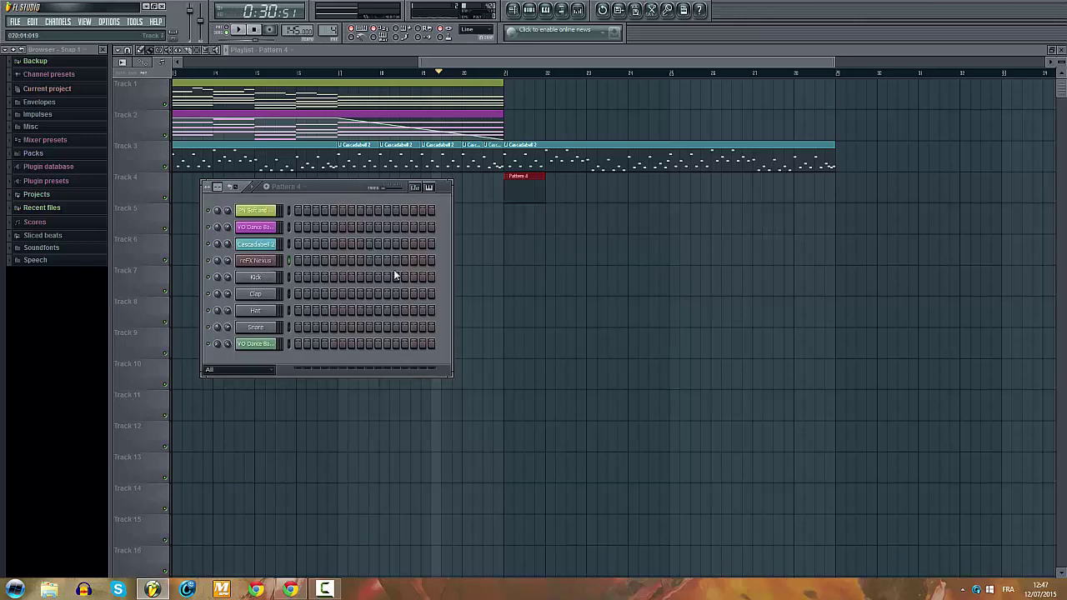
# Step: Rename the new reFX Nexus channel to LD Squared Terror and colour it green
pyautogui.rightClick(272, 268)
pyautogui.click(295, 278)
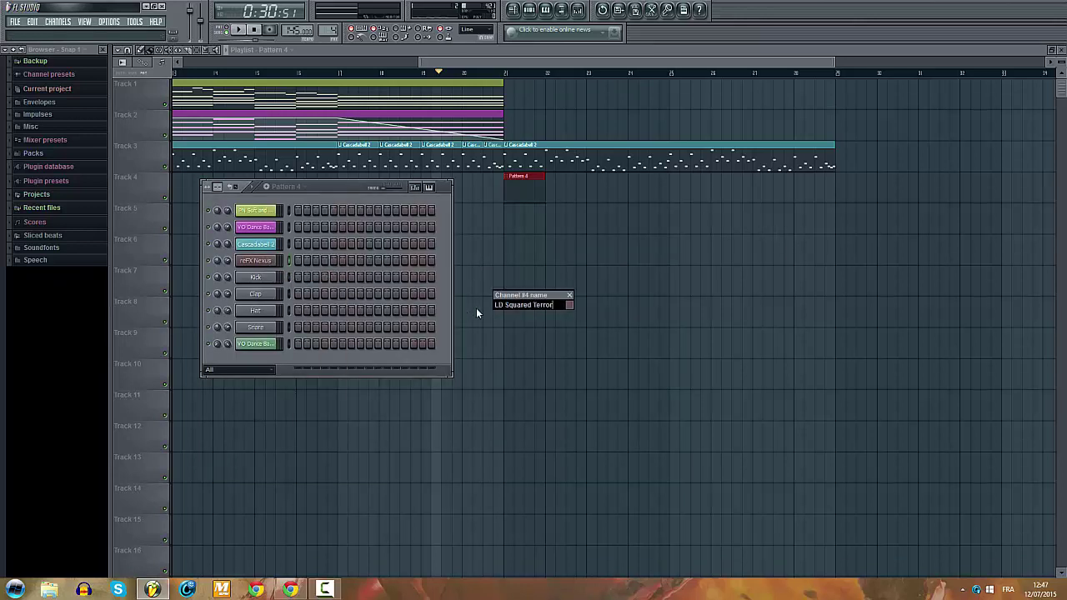
pyautogui.click(570, 305)
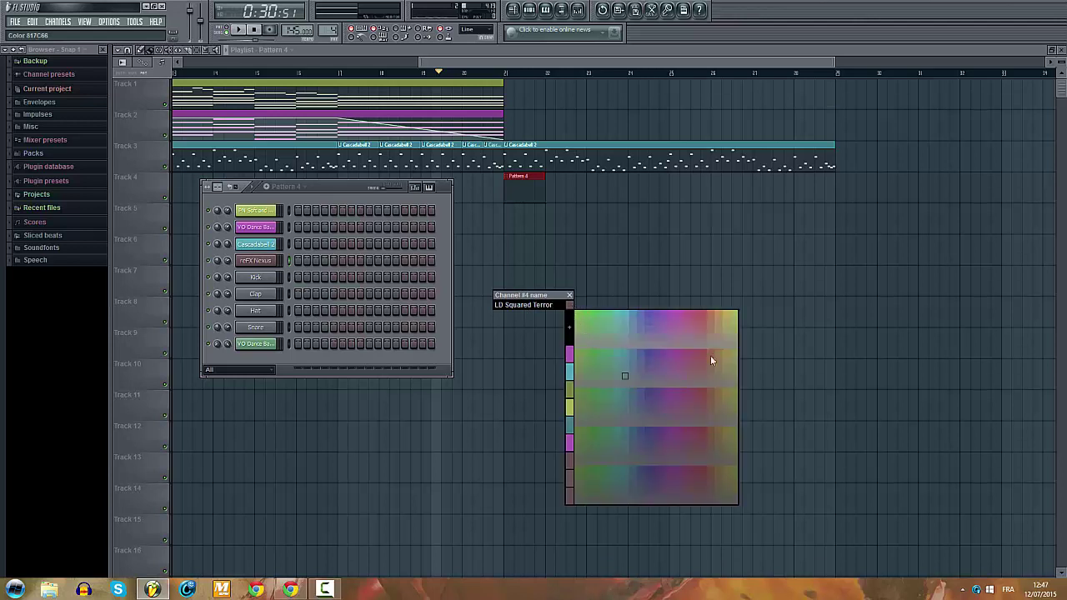
pyautogui.click(597, 391)
pyautogui.press('Return')
# Step: Paste the four-chord progression into the LD Squared Terror piano roll and shift it to start at bar 1
pyautogui.rightClick(269, 266)
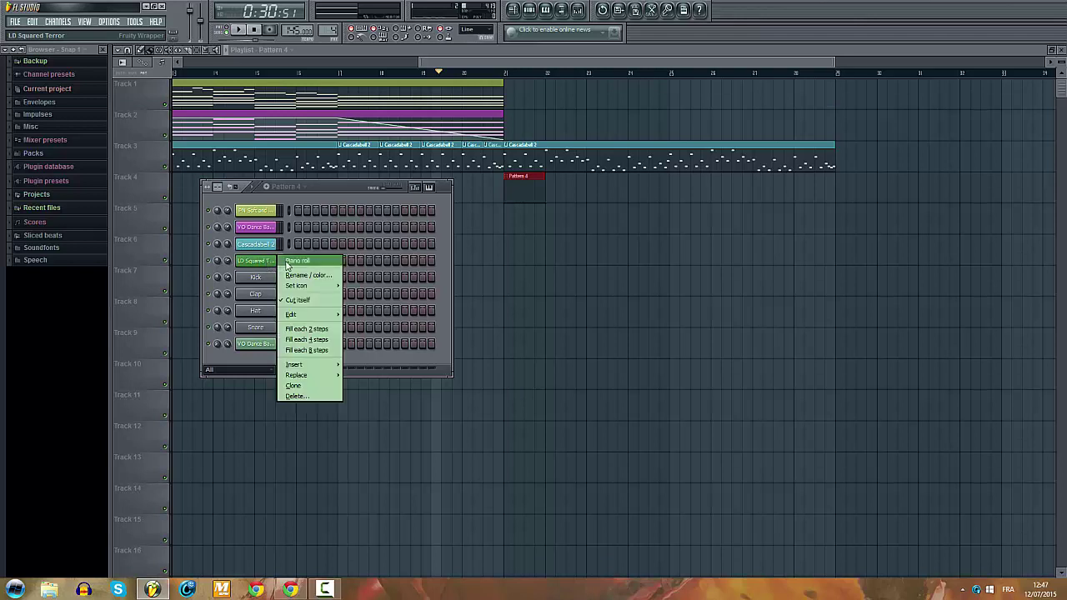
pyautogui.click(290, 263)
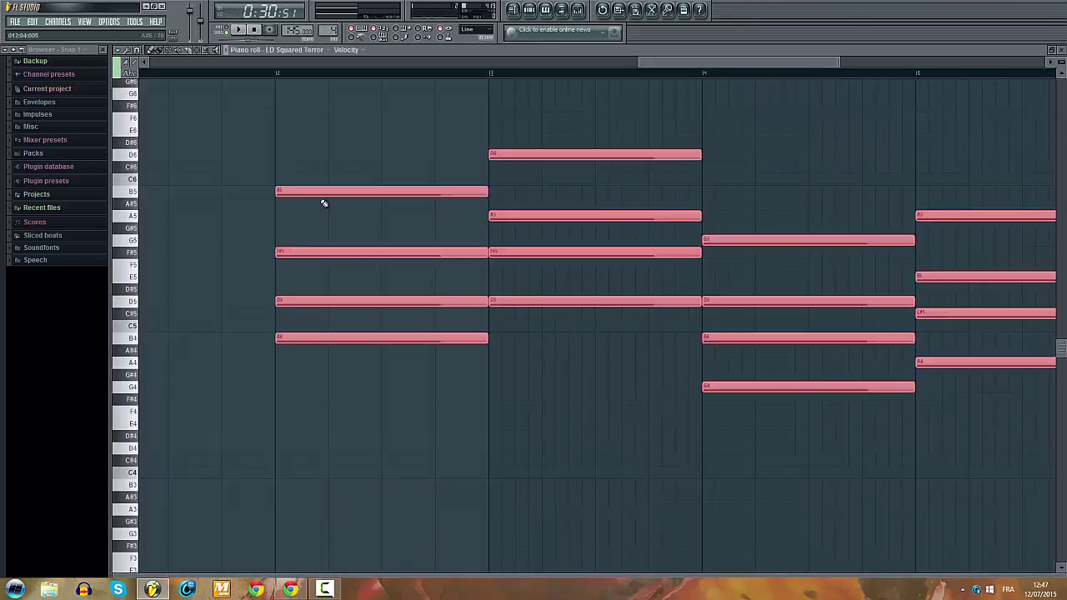
pyautogui.moveTo(315, 192); pyautogui.dragTo(84, 188)
pyautogui.scroll(-5, 522, 229)
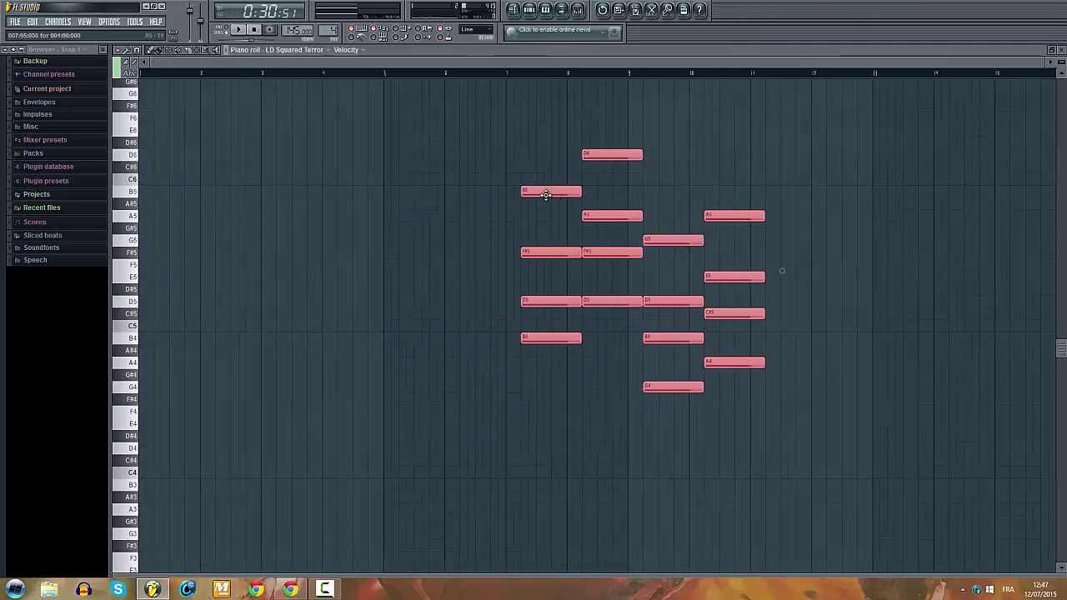
pyautogui.moveTo(546, 194); pyautogui.dragTo(98, 191)
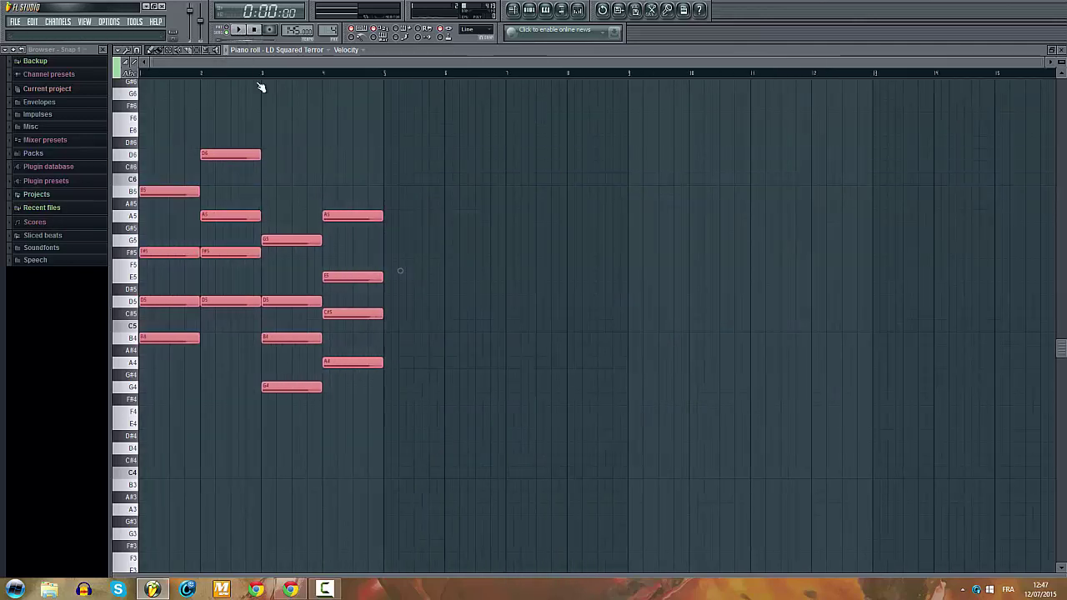
# Step: Shorten all notes of the four chords to one-step stabs at the bar starts while the pattern plays, and deselect them
pyautogui.press('space')
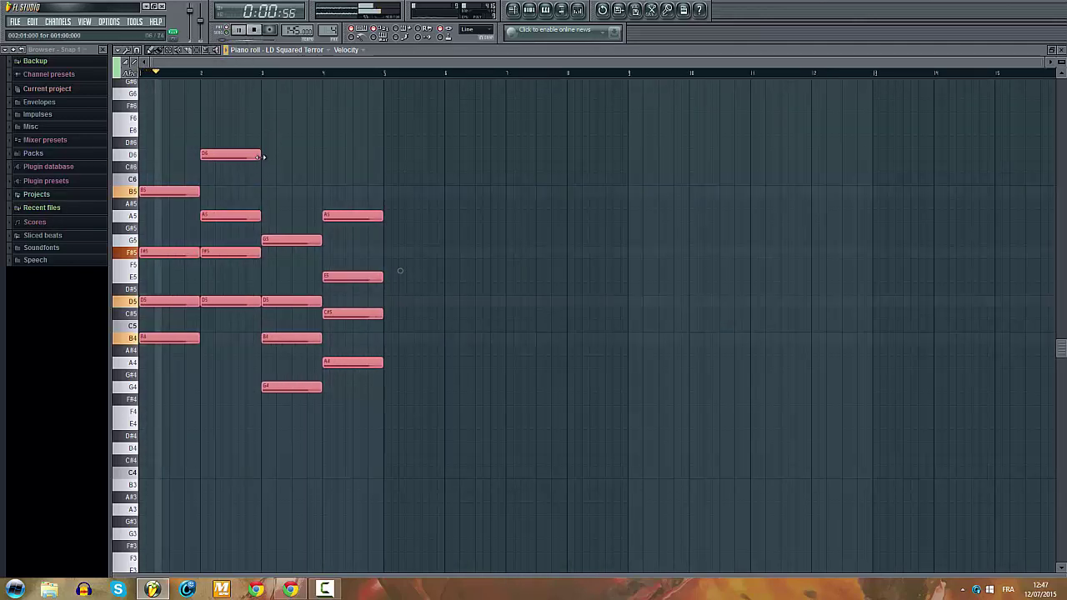
pyautogui.moveTo(261, 156); pyautogui.dragTo(45, 184)
pyautogui.scroll(4, 67, 180)
pyautogui.scroll(3, 175, 225)
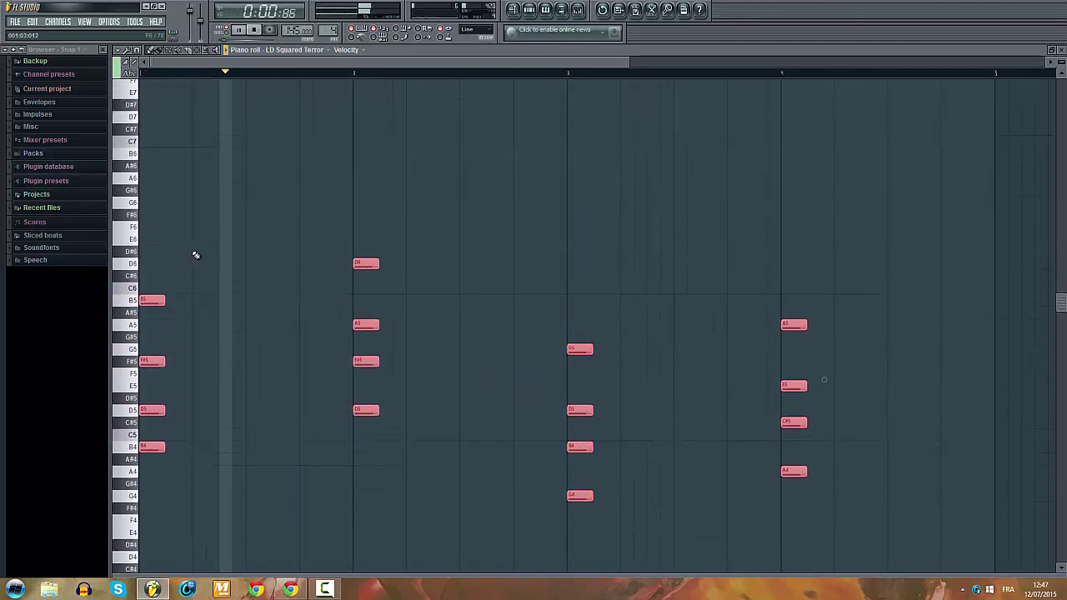
pyautogui.moveTo(167, 300); pyautogui.dragTo(86, 300)
pyautogui.hotkey('ctrl', 'd')
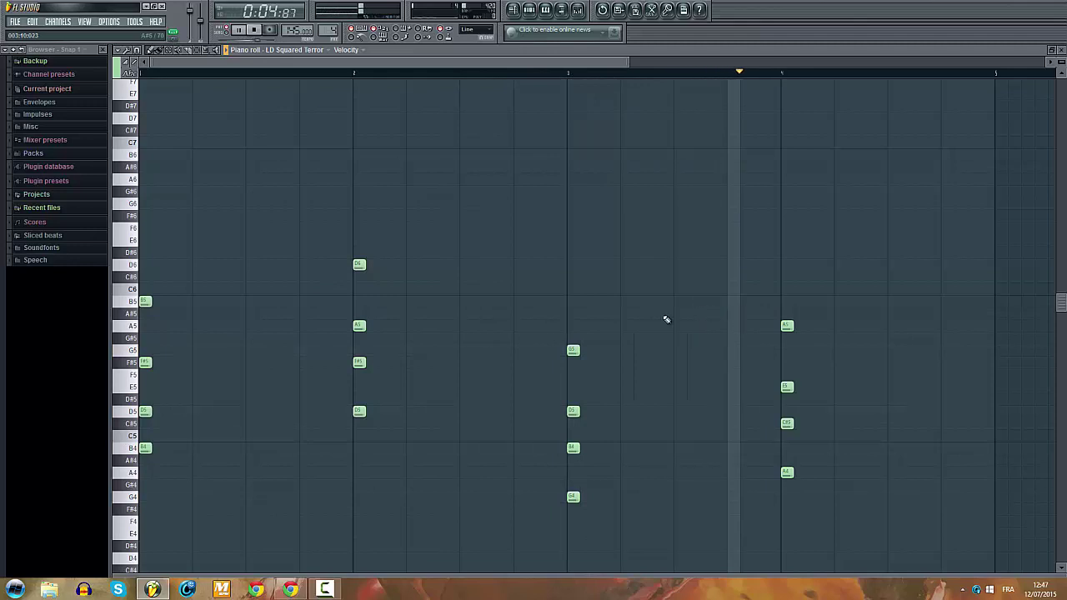
# Step: Delete the highest and lowest note of each of the four chords, leaving two-note chords, and stop playback
pyautogui.rightClick(145, 447)
pyautogui.rightClick(144, 301)
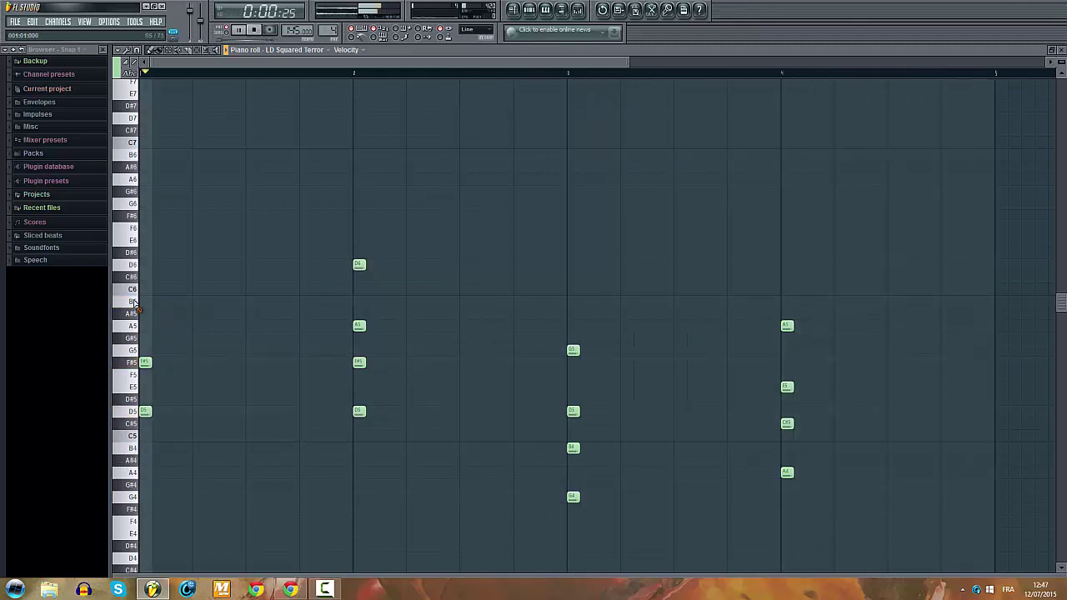
pyautogui.rightClick(359, 265)
pyautogui.rightClick(359, 411)
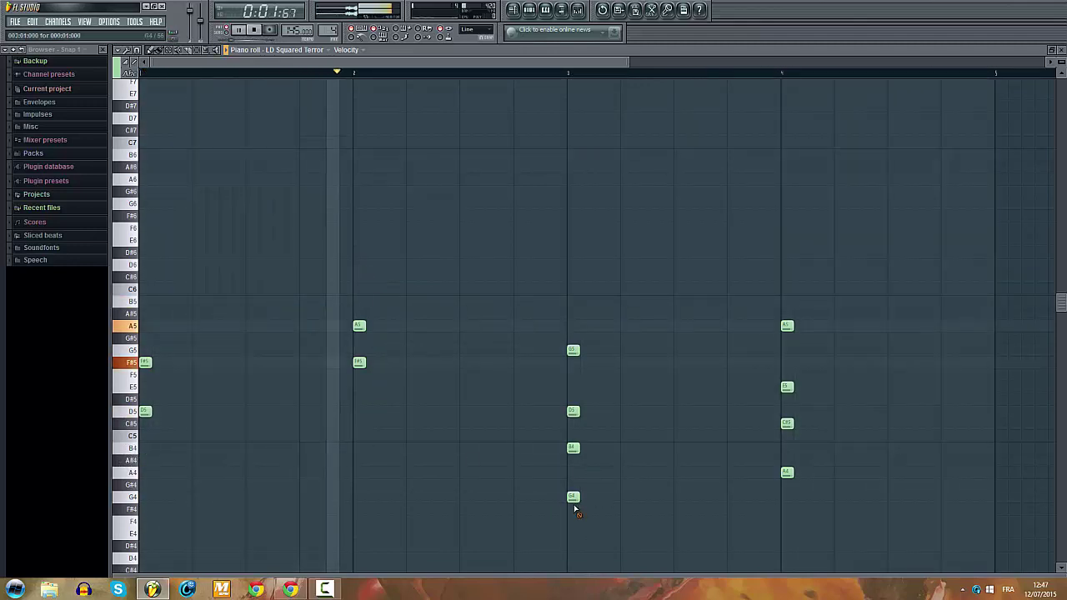
pyautogui.rightClick(573, 351)
pyautogui.rightClick(572, 497)
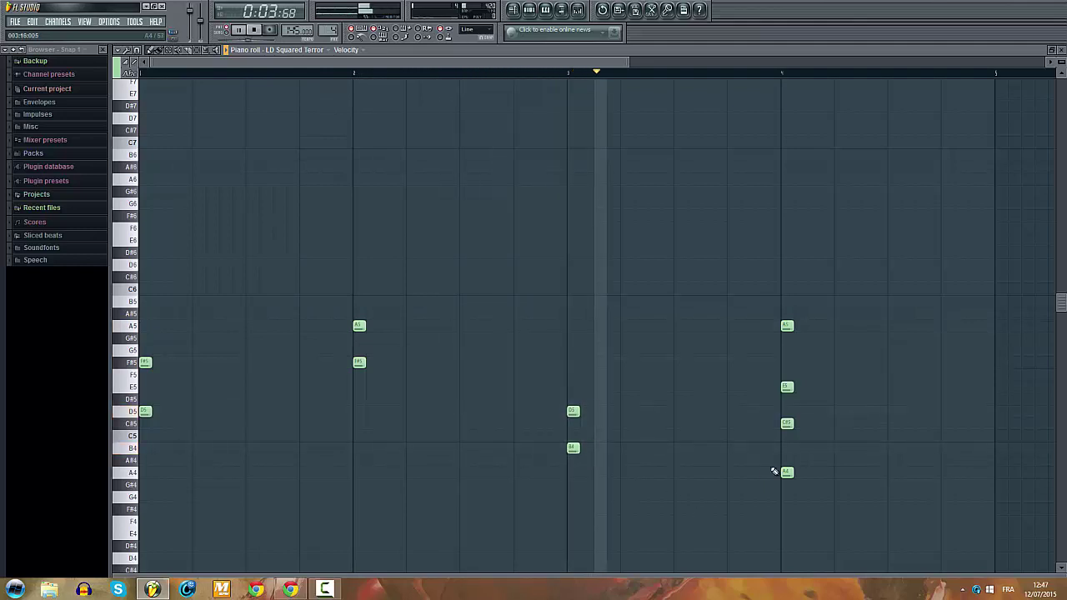
pyautogui.rightClick(787, 472)
pyautogui.rightClick(787, 325)
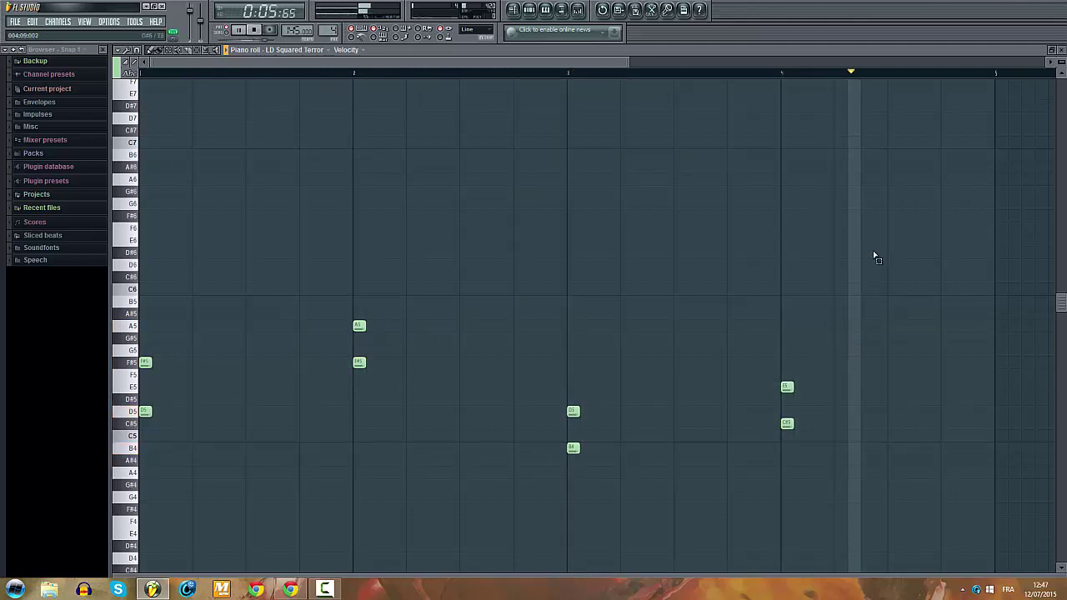
pyautogui.hotkey('ctrl', 'a')
pyautogui.press('space')
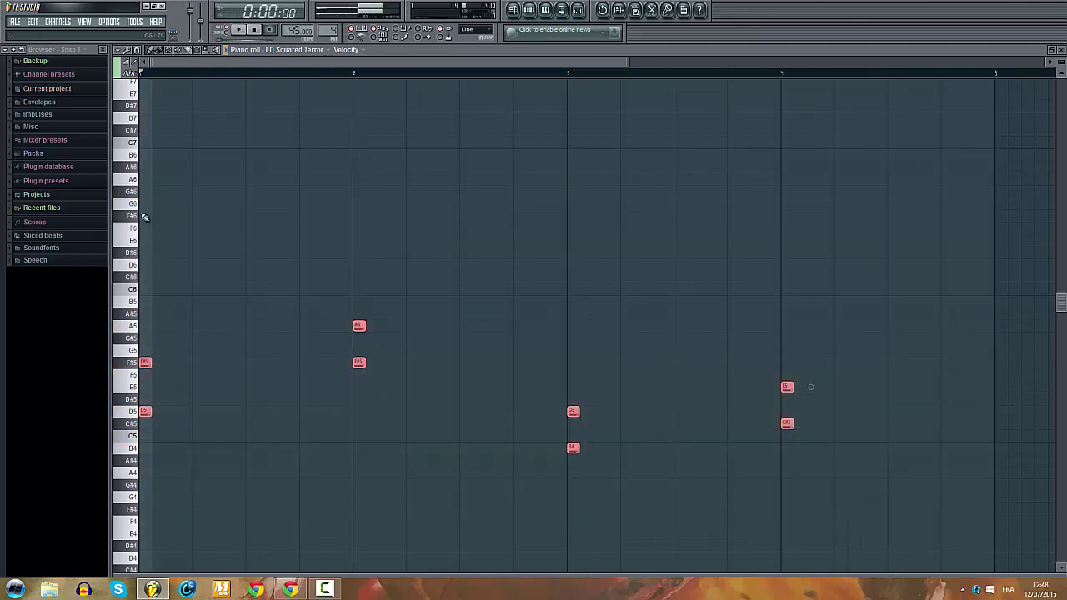
# Step: Add F#6 to the bar 1 chord, lengthen its notes to three steps, and place E6, F#5 and D5 on beat 2
pyautogui.click(148, 227)
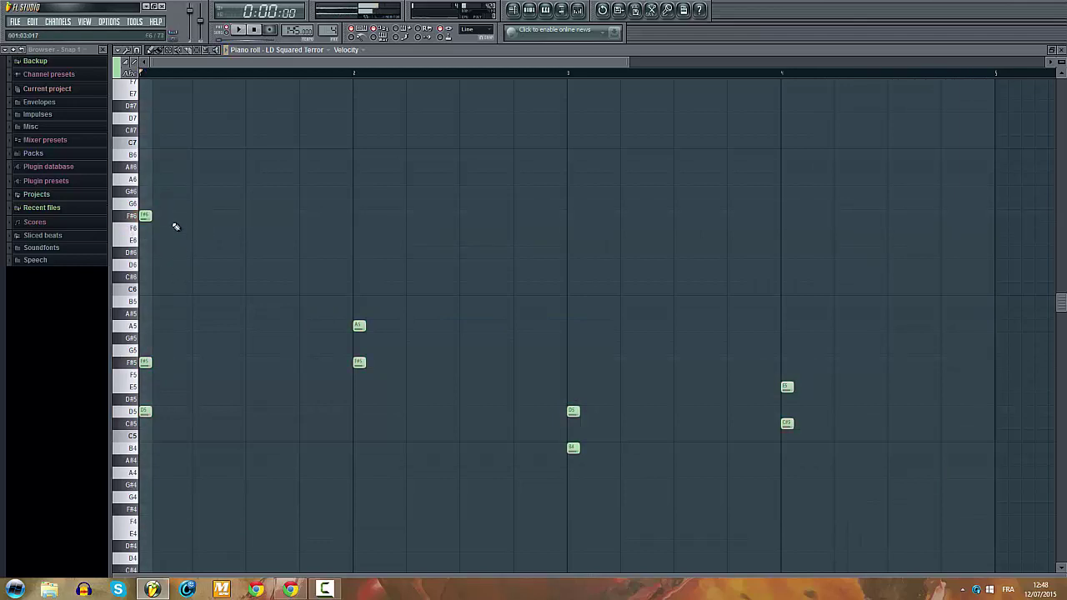
pyautogui.moveTo(156, 198); pyautogui.dragTo(177, 414)
pyautogui.keyDown('ctrl'); pyautogui.click(201, 232); pyautogui.keyUp('ctrl')
pyautogui.click(199, 228)
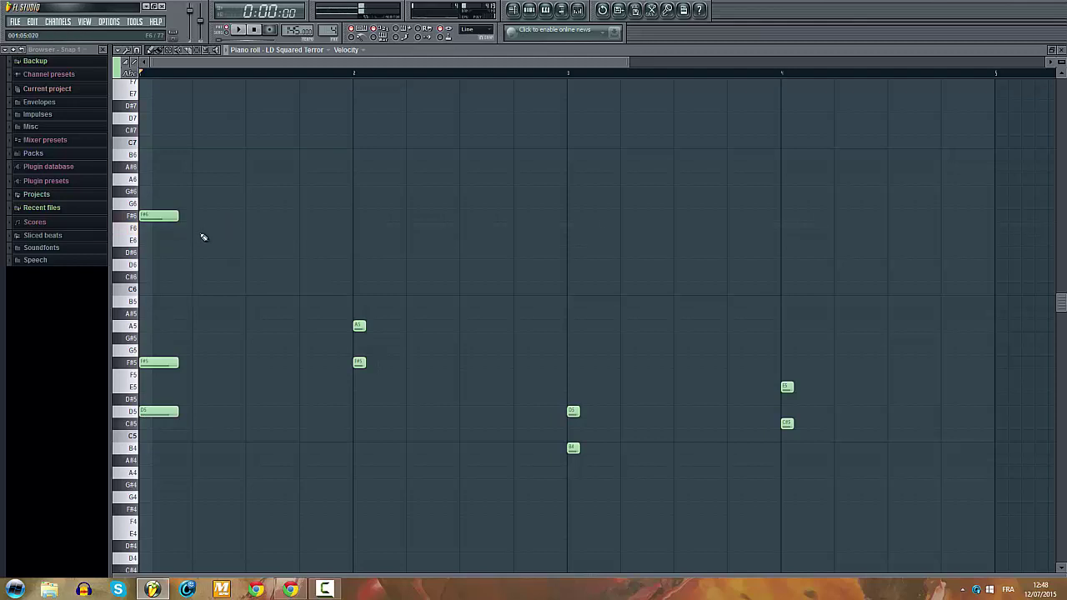
pyautogui.click(194, 241)
pyautogui.click(200, 412)
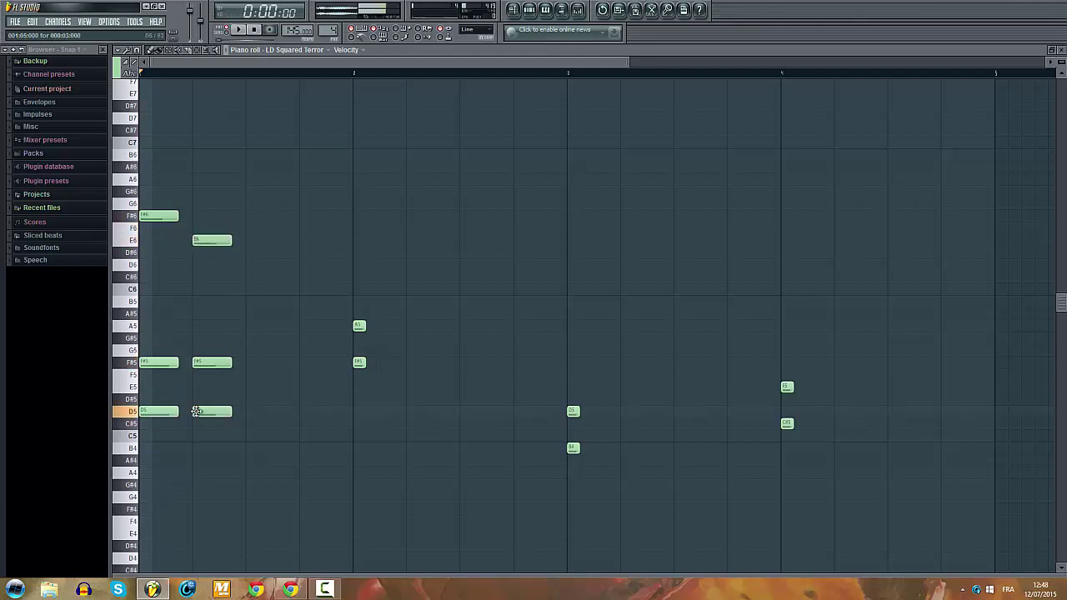
# Step: Place D6, F#5 and D5 on beat 3 of bar 1 with three-step lengths and audition the pattern
pyautogui.moveTo(249, 286); pyautogui.dragTo(250, 265)
pyautogui.click(248, 363)
pyautogui.click(248, 411)
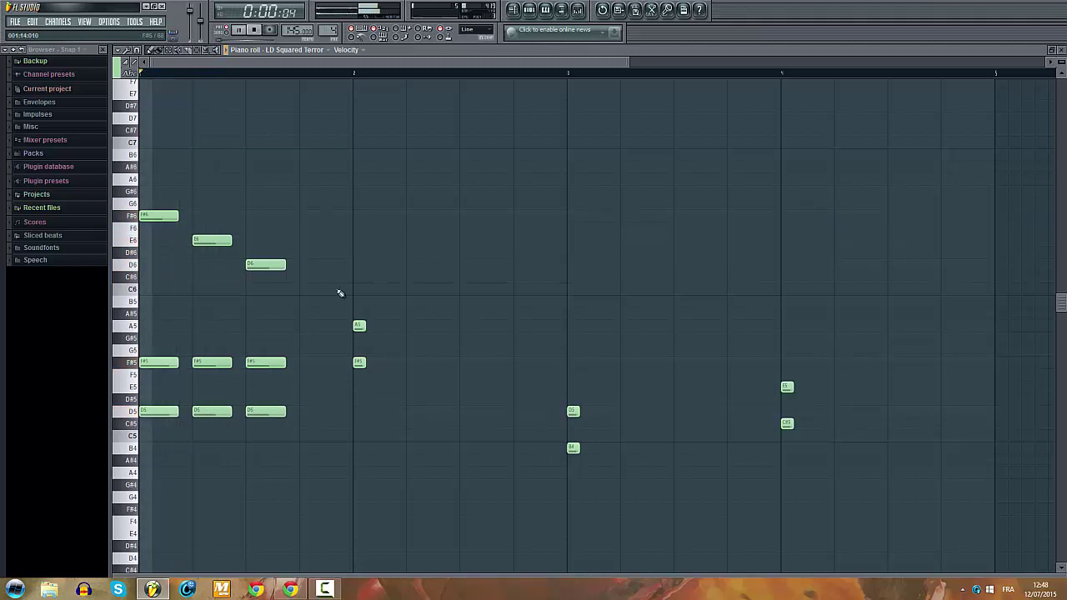
pyautogui.press('space')
# Step: Continue the lead melody with a one-step F#6 on beat 4, a two-step A6 half a beat on, and a two-step B6 at bar 2
pyautogui.click(329, 167)
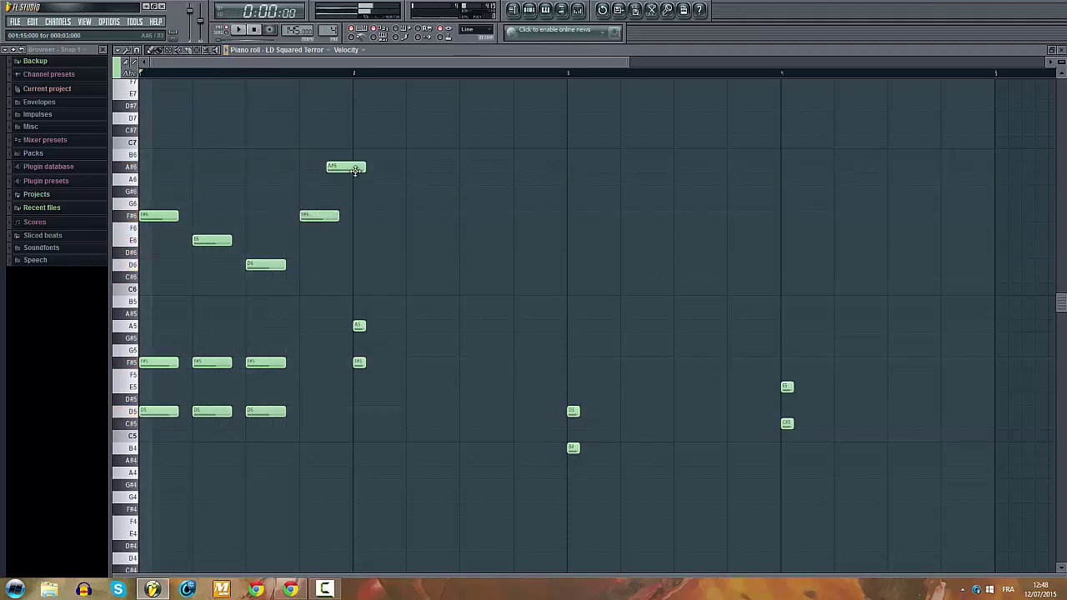
pyautogui.moveTo(336, 174); pyautogui.dragTo(324, 187)
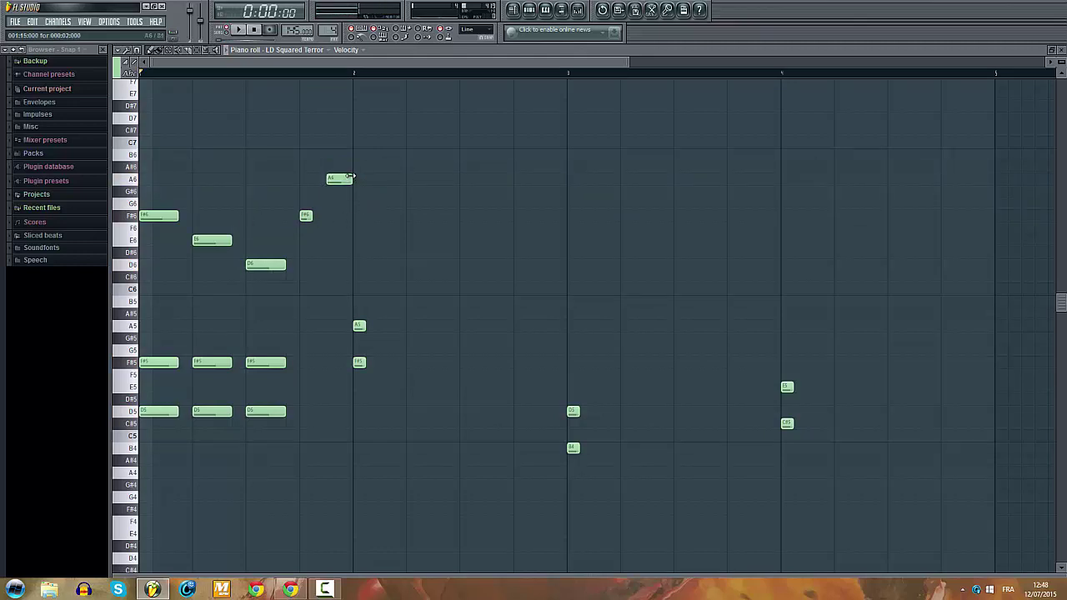
pyautogui.rightClick(362, 170)
pyautogui.click(358, 155)
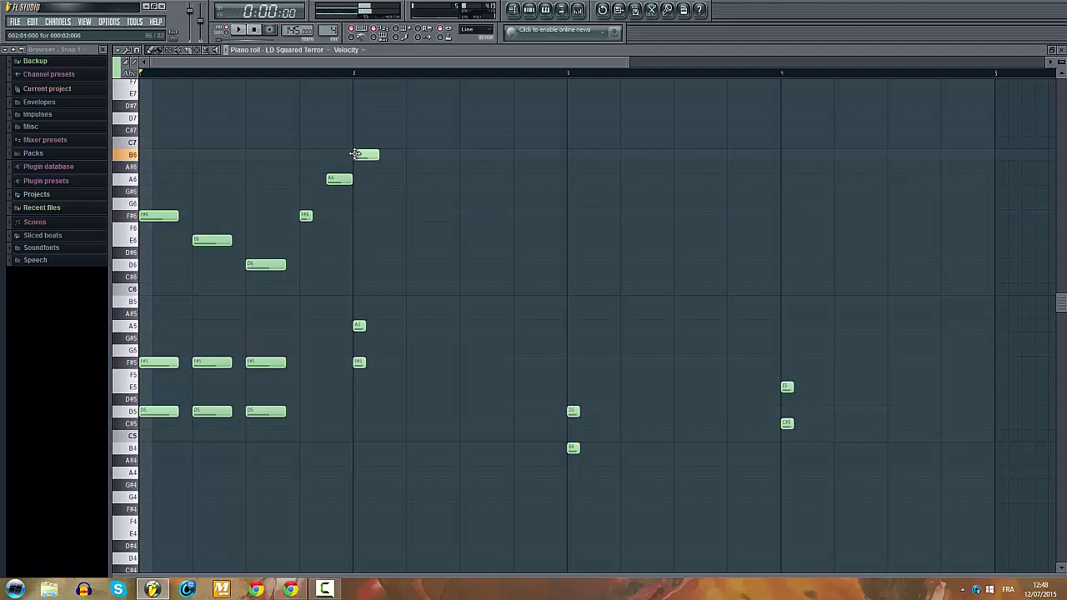
# Step: Move the B6 melody note at the start of bar 2 down to E6, lengthen it to three steps and audition it
pyautogui.press('space')
pyautogui.moveTo(378, 156); pyautogui.dragTo(377, 247)
pyautogui.press('space')
pyautogui.press('space')
pyautogui.press('space')
pyautogui.press('space')
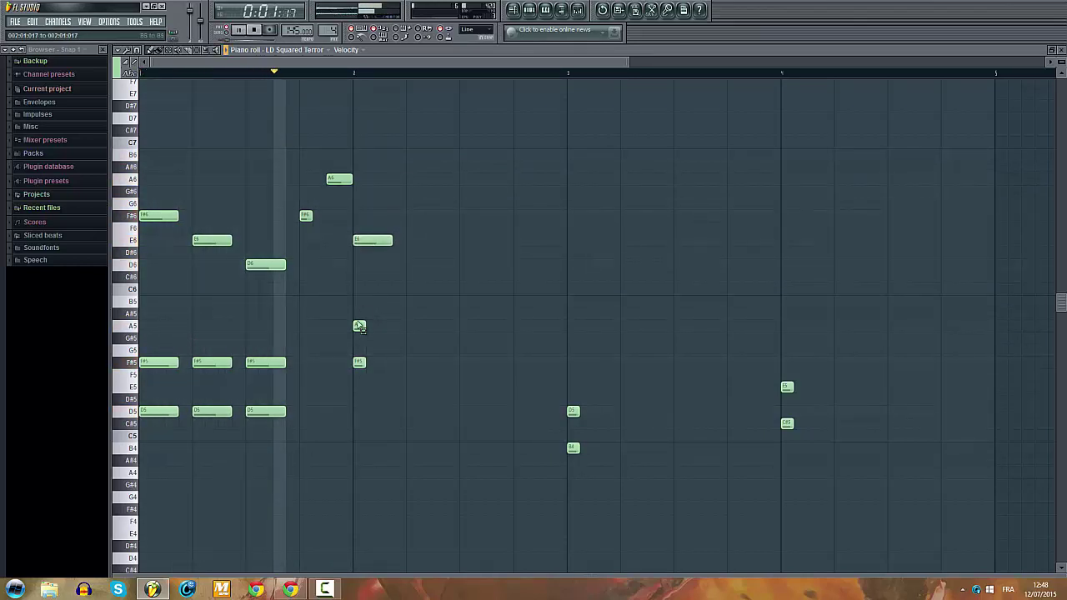
# Step: Lengthen the A5 and F#5 notes at bar 2 to three steps and raise the melody note above them to F#6
pyautogui.moveTo(360, 323); pyautogui.dragTo(392, 364)
pyautogui.press('space')
pyautogui.press('space')
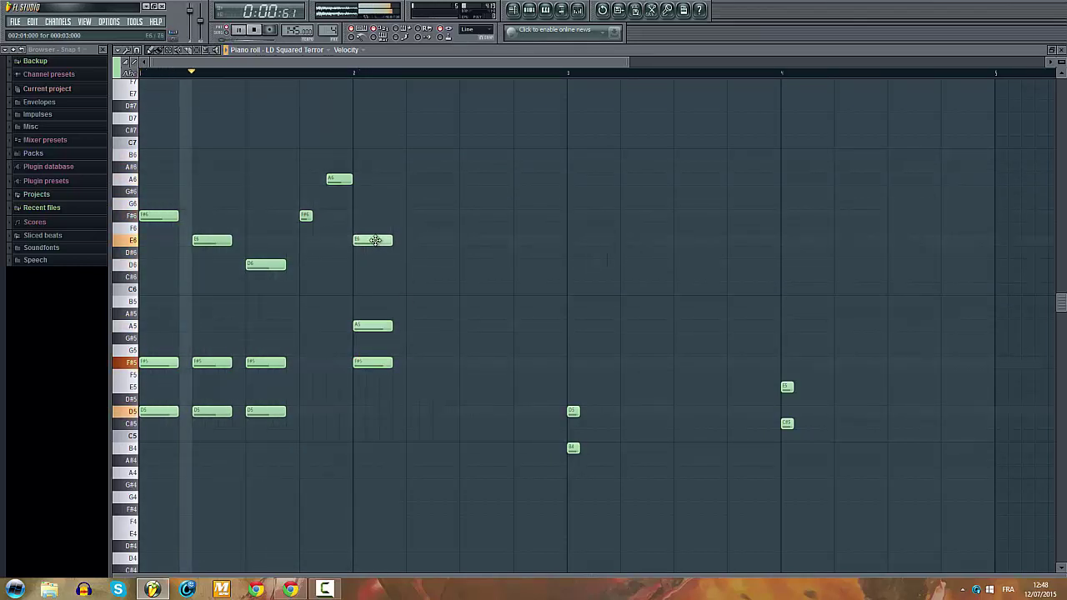
pyautogui.moveTo(370, 240); pyautogui.dragTo(349, 216)
pyautogui.press('space')
pyautogui.press('space')
pyautogui.rightClick(385, 265)
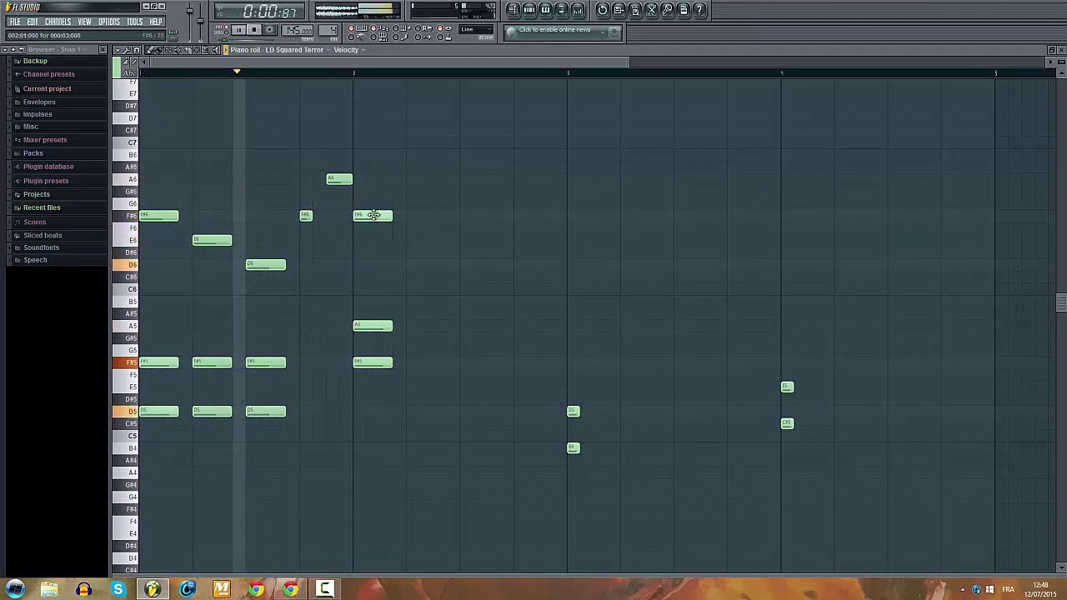
pyautogui.press('space')
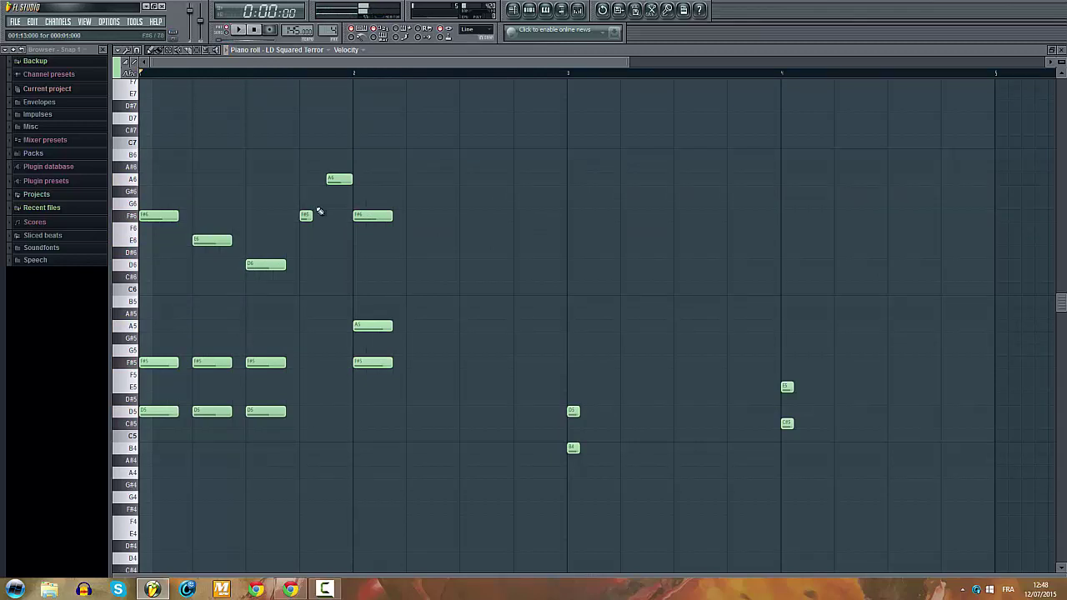
# Step: Add F#5 and D5 notes beneath the last two melody notes of bar 1, matching their lengths, and audition the result
pyautogui.moveTo(305, 216); pyautogui.dragTo(316, 373)
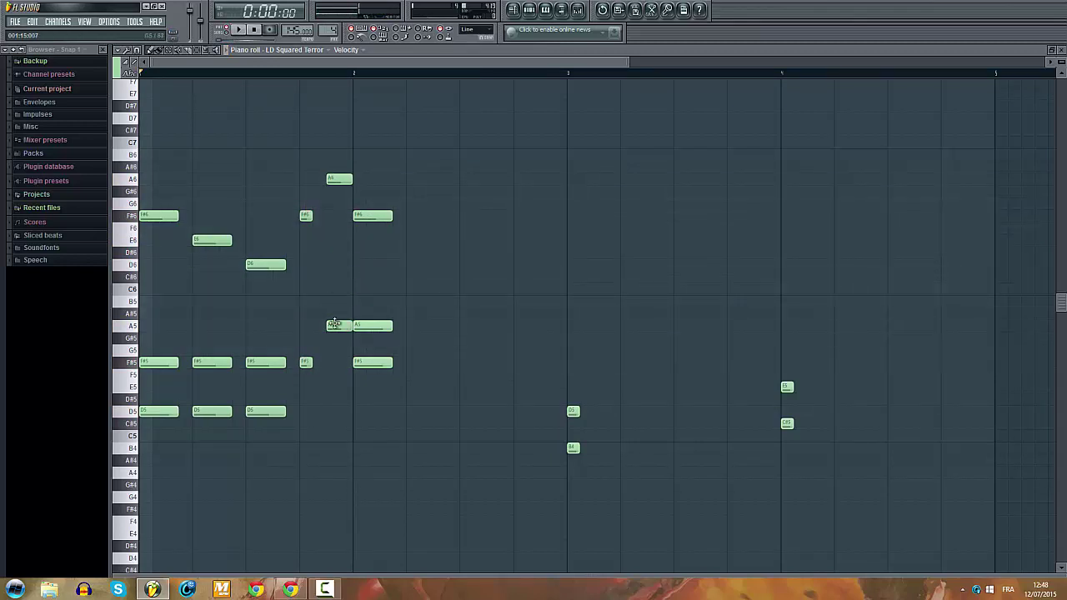
pyautogui.click(341, 340)
pyautogui.moveTo(335, 324); pyautogui.dragTo(307, 367)
pyautogui.press('space')
pyautogui.keyDown('ctrl'); pyautogui.click(446, 243); pyautogui.keyUp('ctrl')
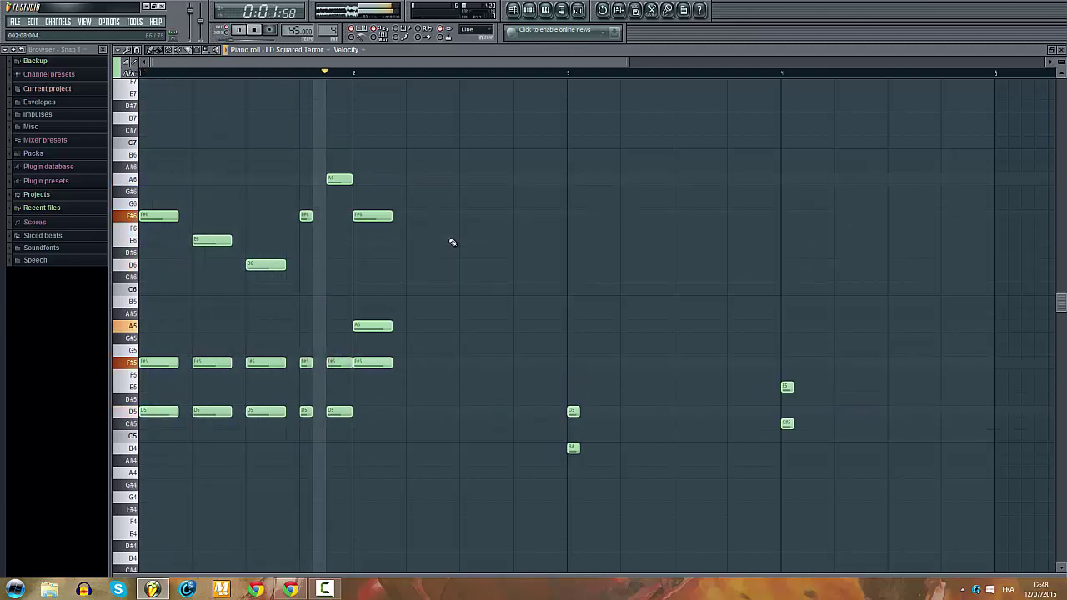
pyautogui.press('space')
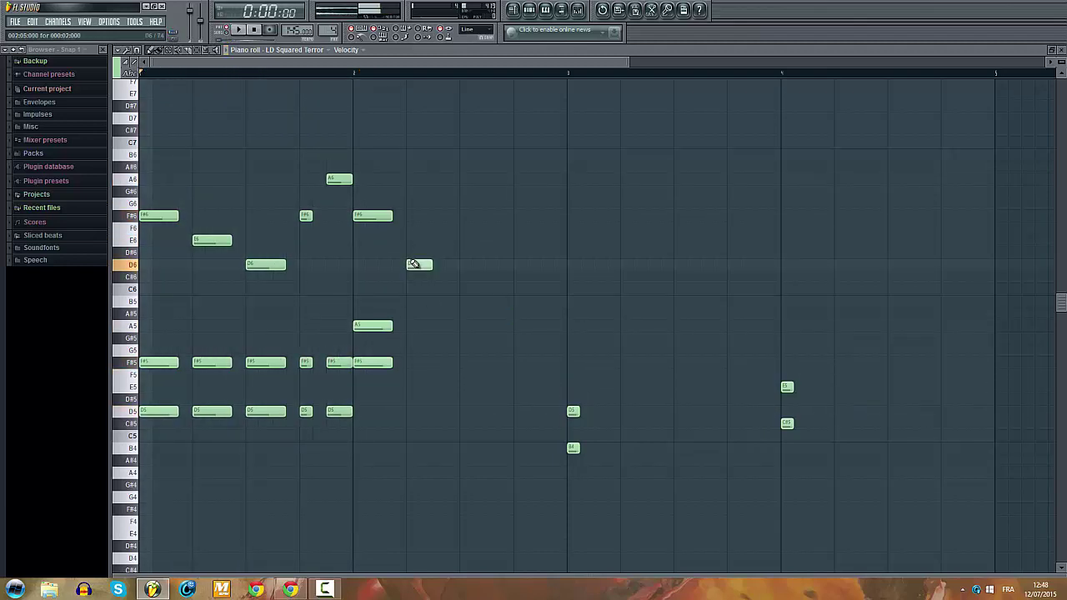
# Step: Add three-step E6 and C#6 melody notes on beats 2 and 3 of bar 2, each above A5 and F#5
pyautogui.moveTo(437, 241); pyautogui.dragTo(425, 241)
pyautogui.moveTo(477, 301); pyautogui.dragTo(464, 277)
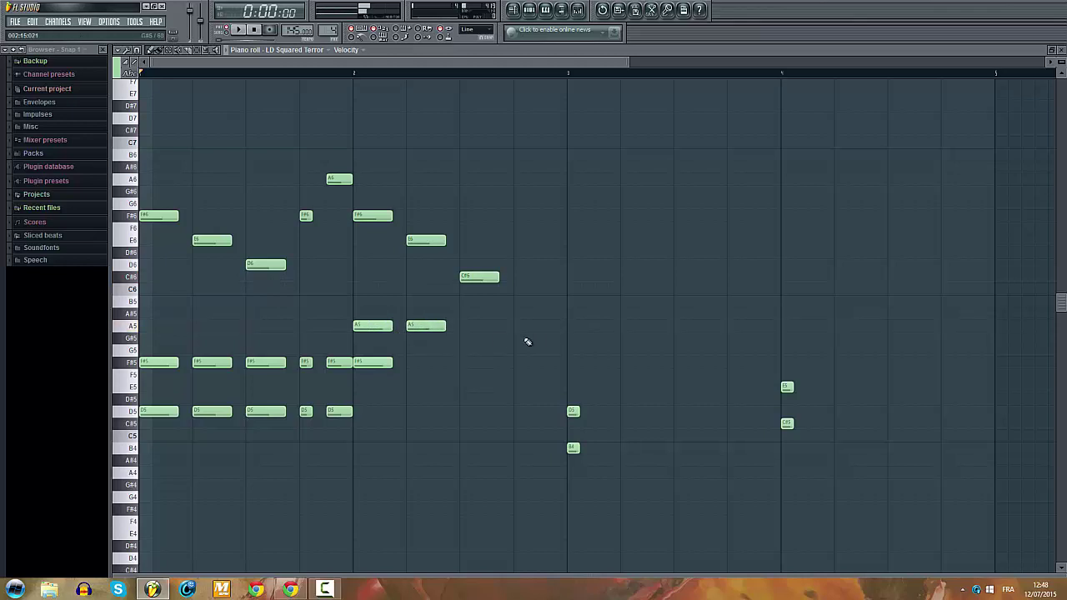
pyautogui.click(467, 325)
pyautogui.press('space')
pyautogui.click(463, 362)
pyautogui.click(414, 363)
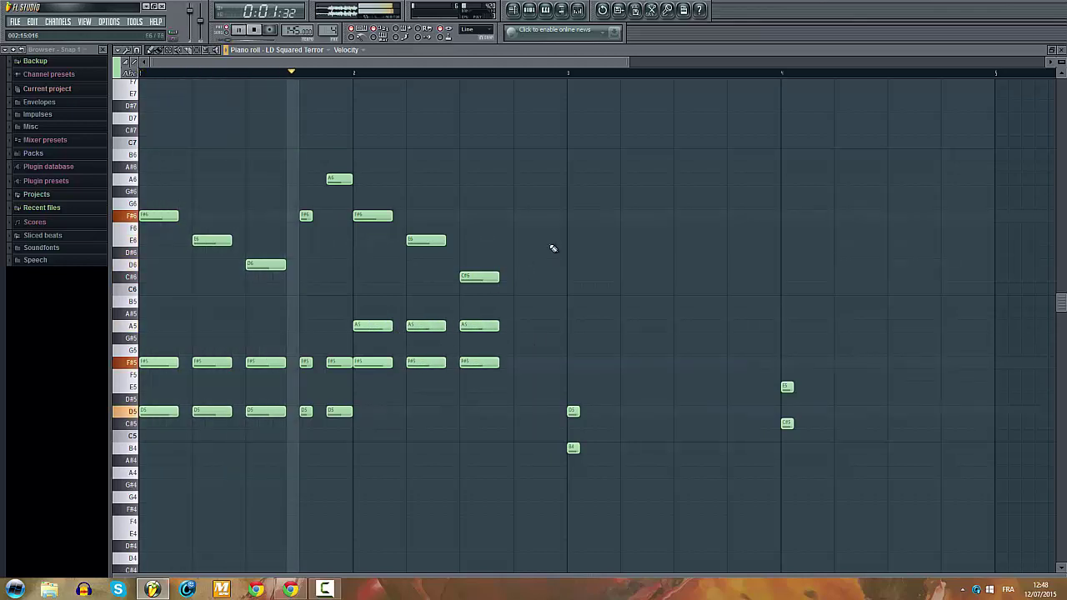
pyautogui.press('space')
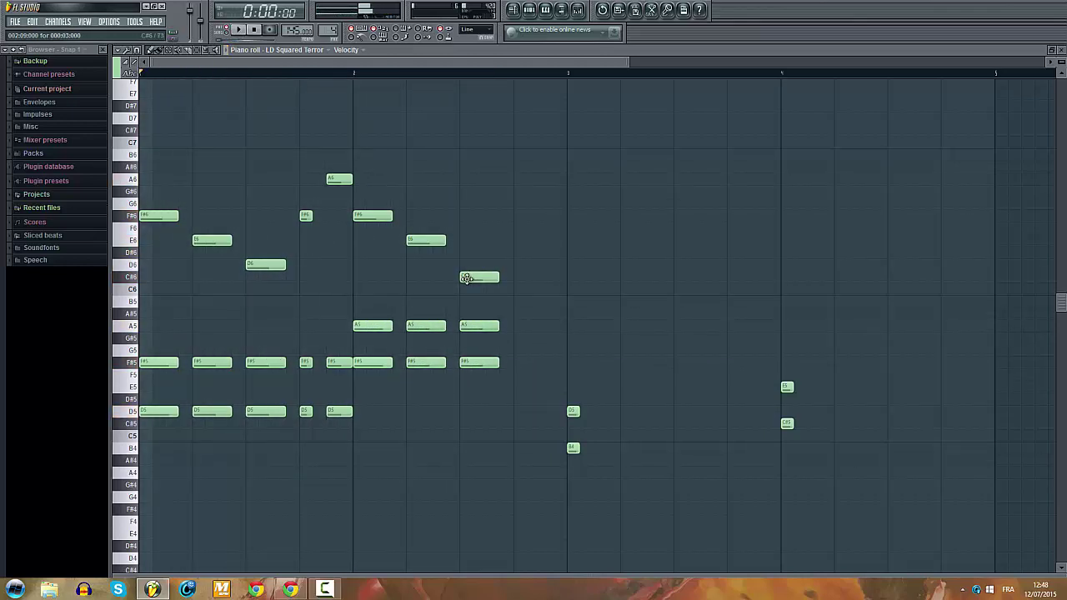
# Step: Delete every note in the piano roll and paste the copied four-bar chord progression
pyautogui.rightClick(265, 265)
pyautogui.rightClick(211, 241)
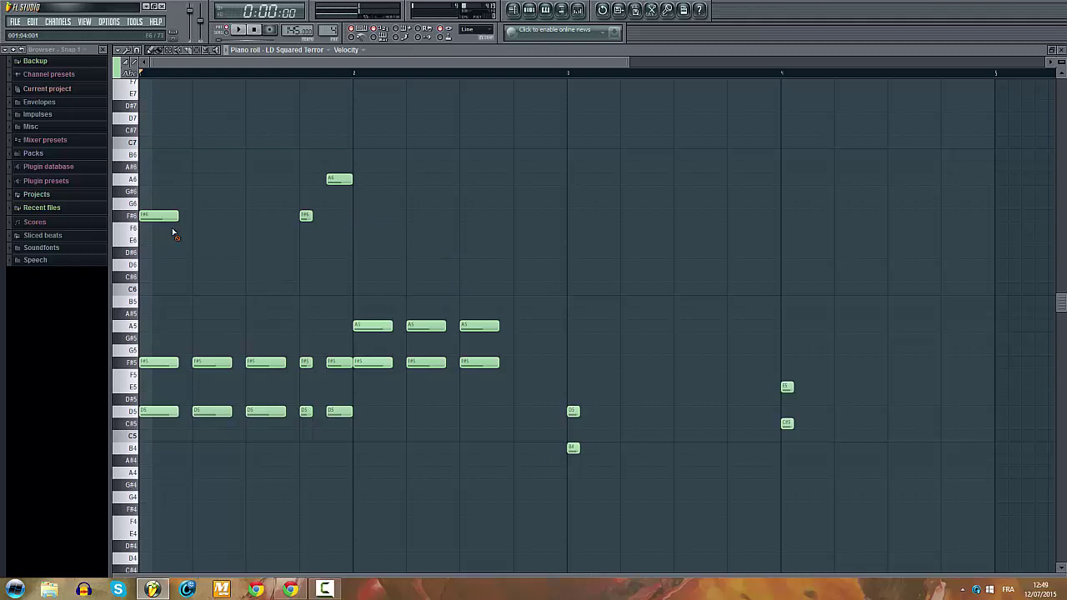
pyautogui.hotkey('ctrl', 'a')
pyautogui.press('Delete')
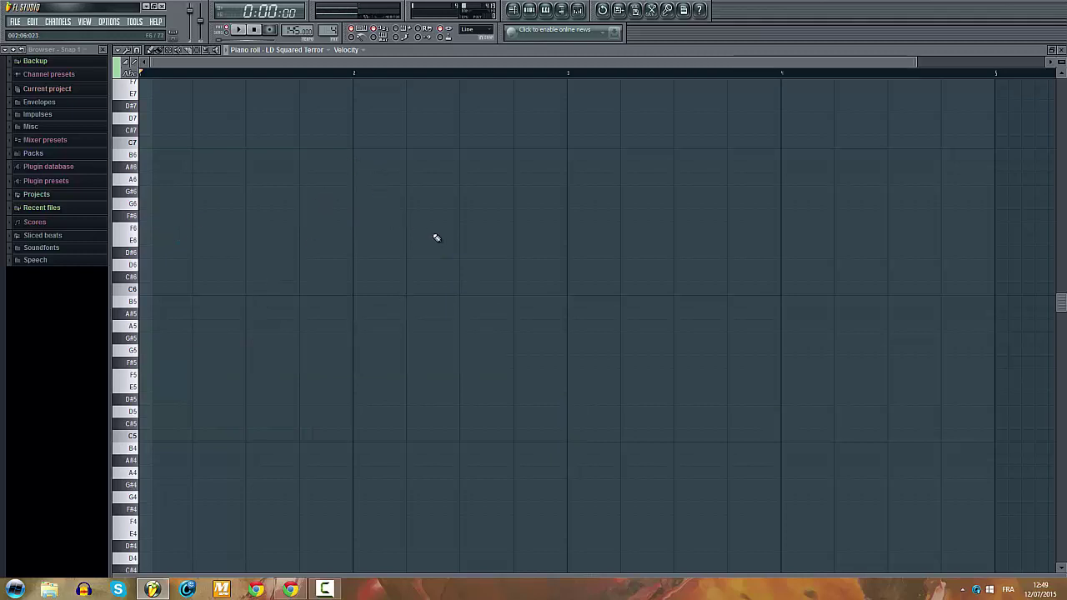
pyautogui.hotkey('ctrl', 'v')
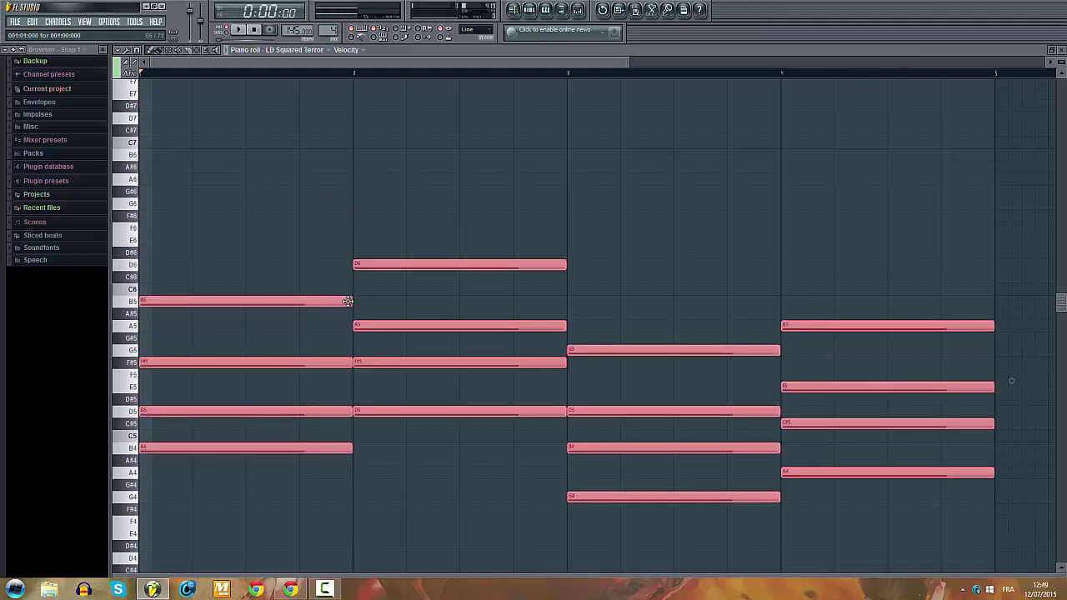
# Step: Shorten all the pasted notes to one step and thin the four chords to B4/F#5, D5/A5, G4/D5 and A4/E5
pyautogui.moveTo(348, 300); pyautogui.dragTo(129, 300)
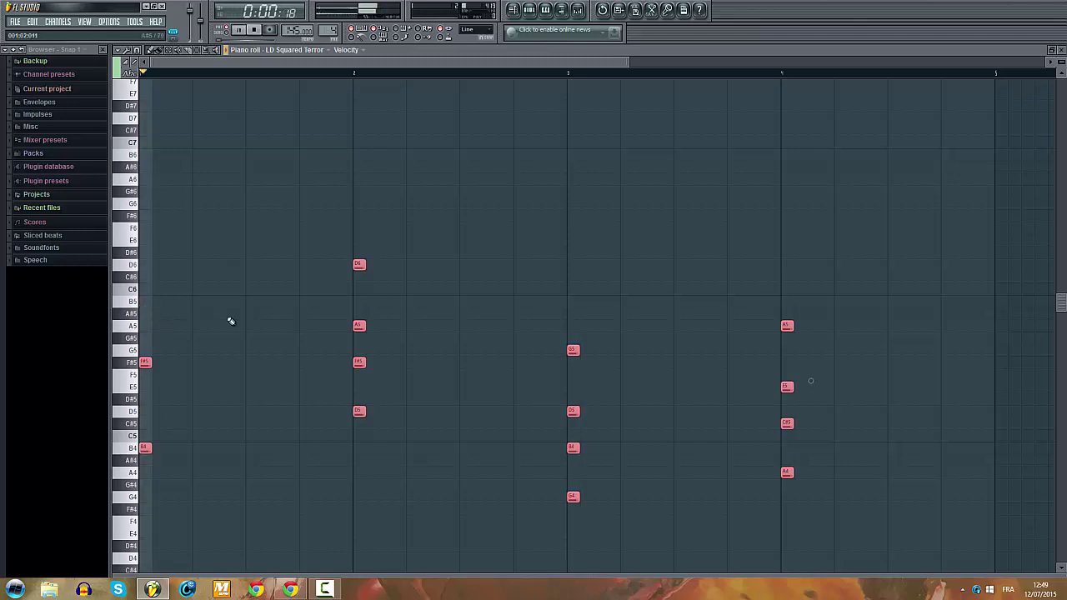
pyautogui.press('space')
pyautogui.rightClick(360, 363)
pyautogui.rightClick(359, 266)
pyautogui.press('space')
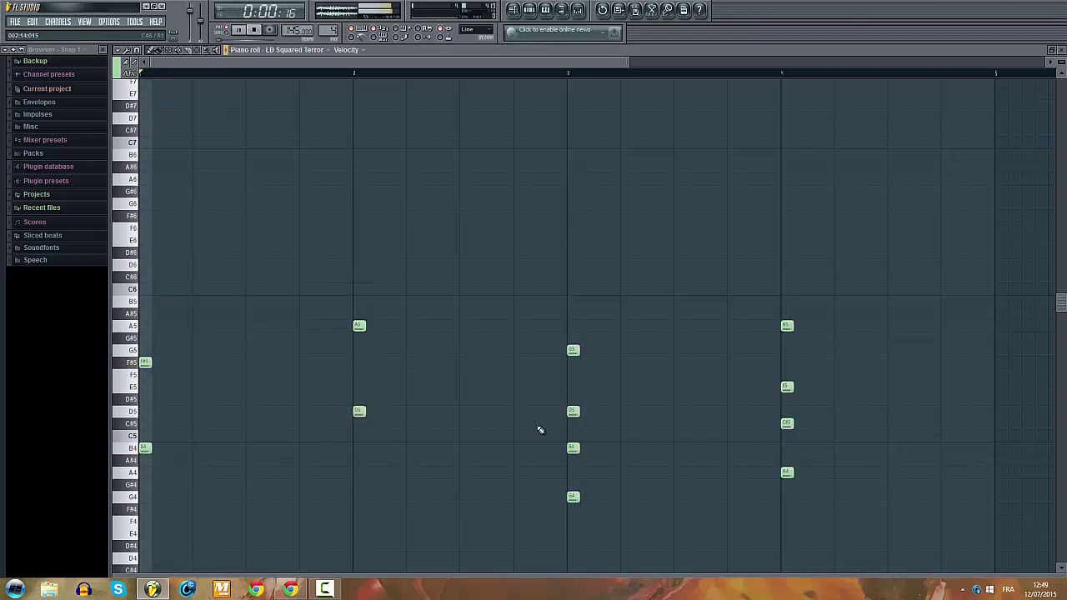
pyautogui.rightClick(572, 448)
pyautogui.rightClick(573, 351)
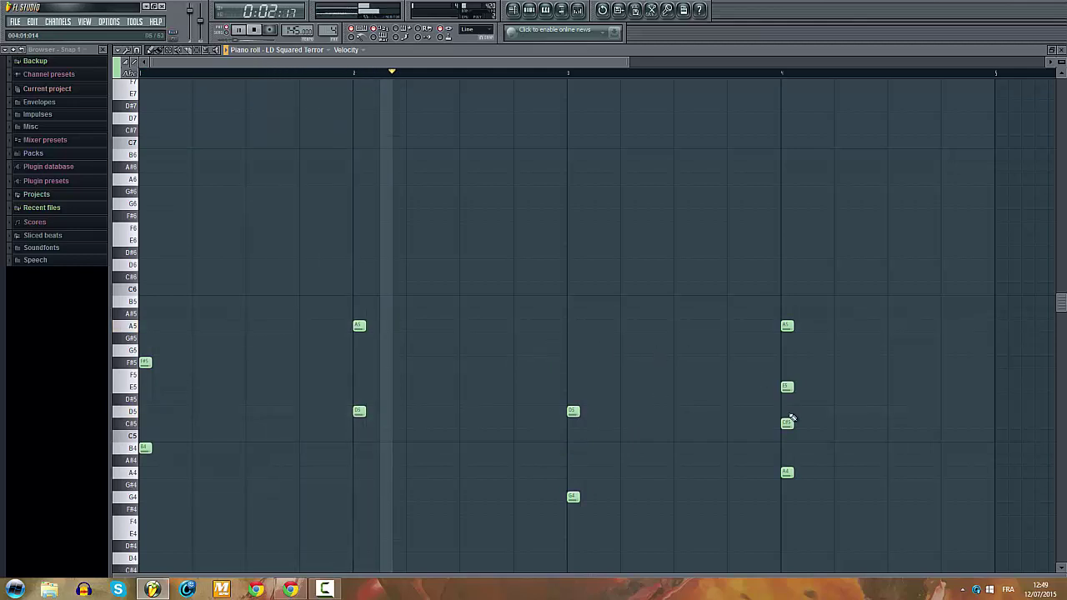
pyautogui.rightClick(787, 422)
pyautogui.rightClick(787, 325)
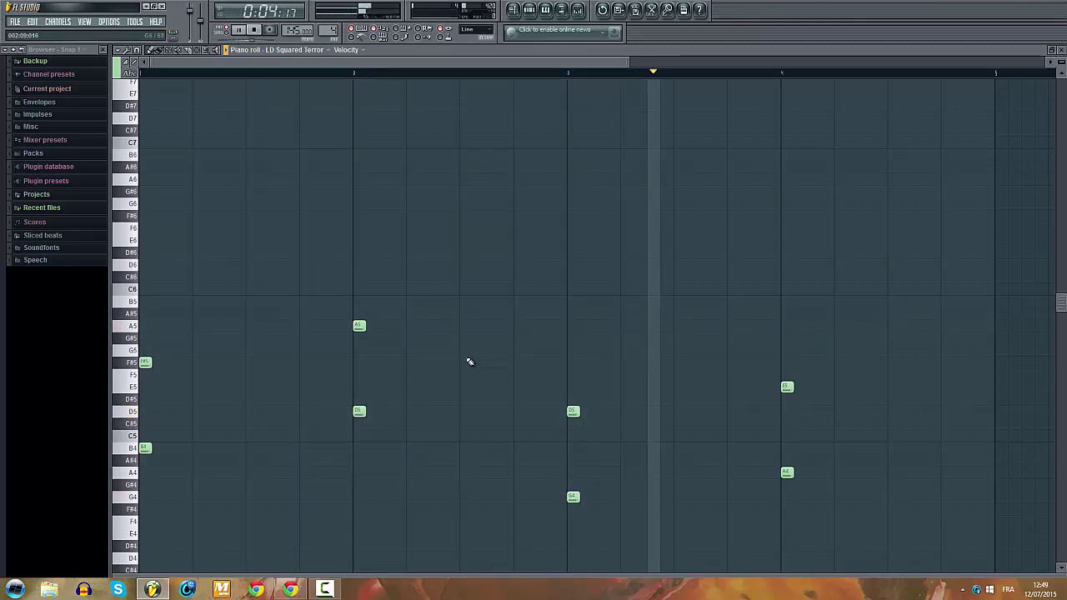
# Step: Shift the upper note of each bar's pair (F#5, A5, D5, E5) two steps later
pyautogui.moveTo(905, 248); pyautogui.dragTo(100, 389)
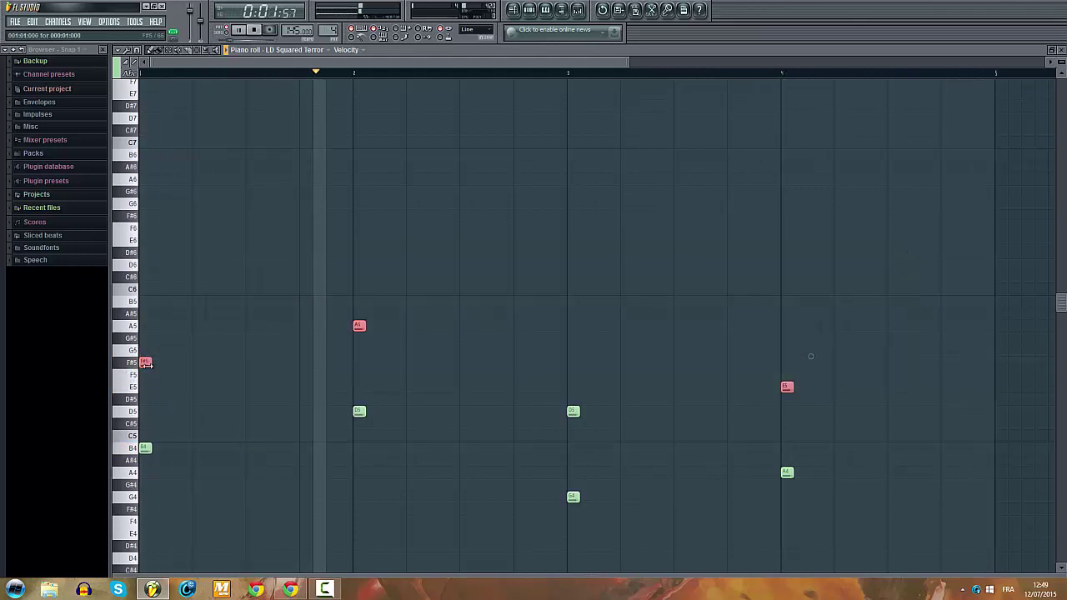
pyautogui.press('space')
pyautogui.moveTo(145, 362); pyautogui.dragTo(172, 362)
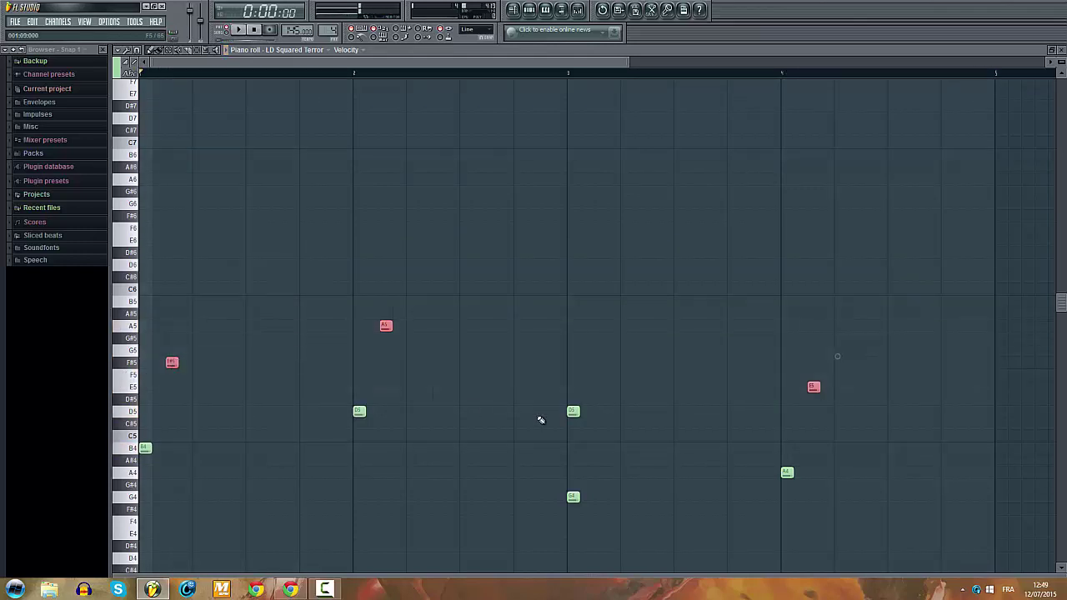
pyautogui.moveTo(572, 411); pyautogui.dragTo(600, 412)
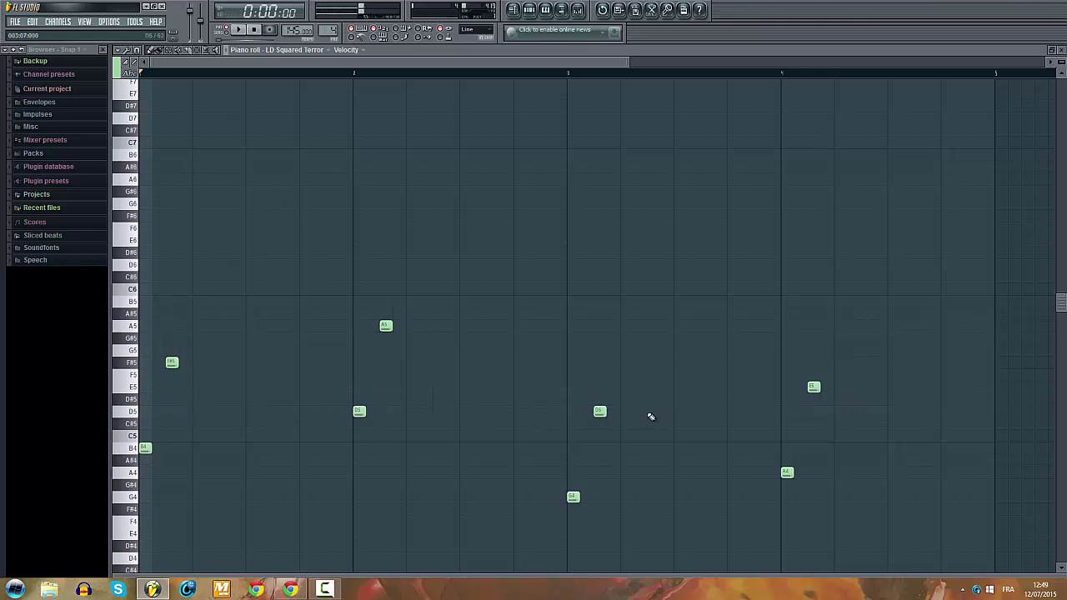
# Step: Repeat the upper and lower notes on every beat of their bars so the two pitches alternate four times per bar
pyautogui.click(706, 414)
pyautogui.moveTo(1000, 297); pyautogui.dragTo(336, 371)
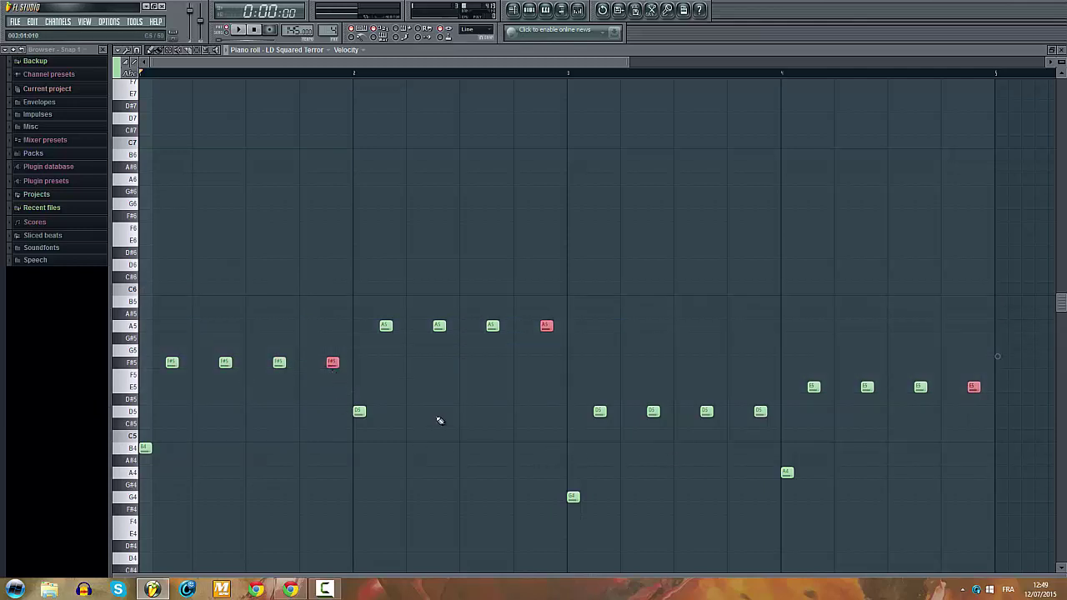
pyautogui.moveTo(401, 394); pyautogui.dragTo(86, 481)
pyautogui.moveTo(147, 449); pyautogui.dragTo(206, 448)
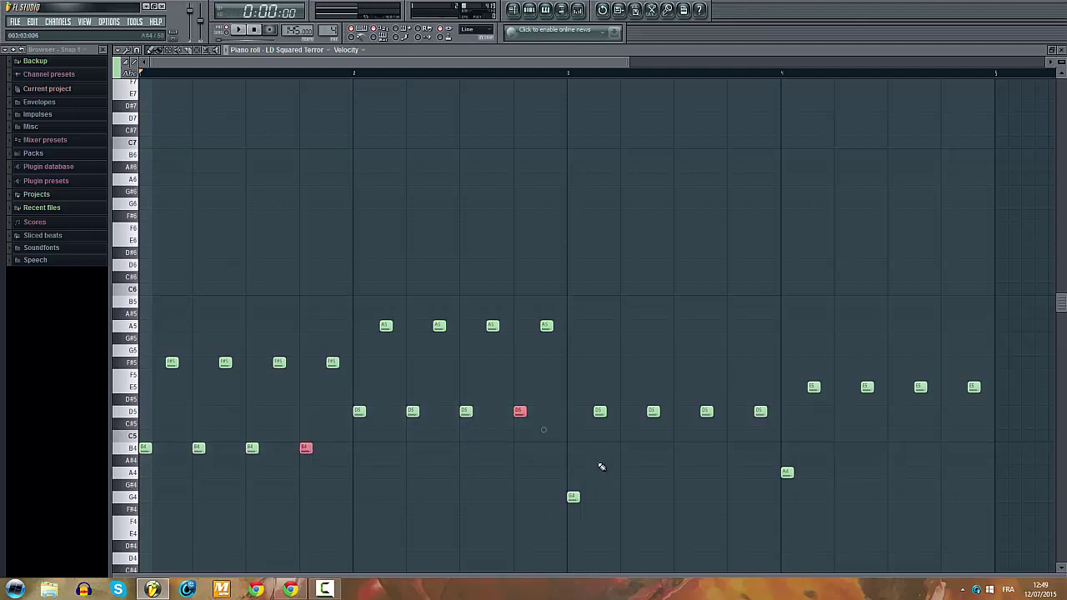
pyautogui.moveTo(828, 471); pyautogui.dragTo(569, 522)
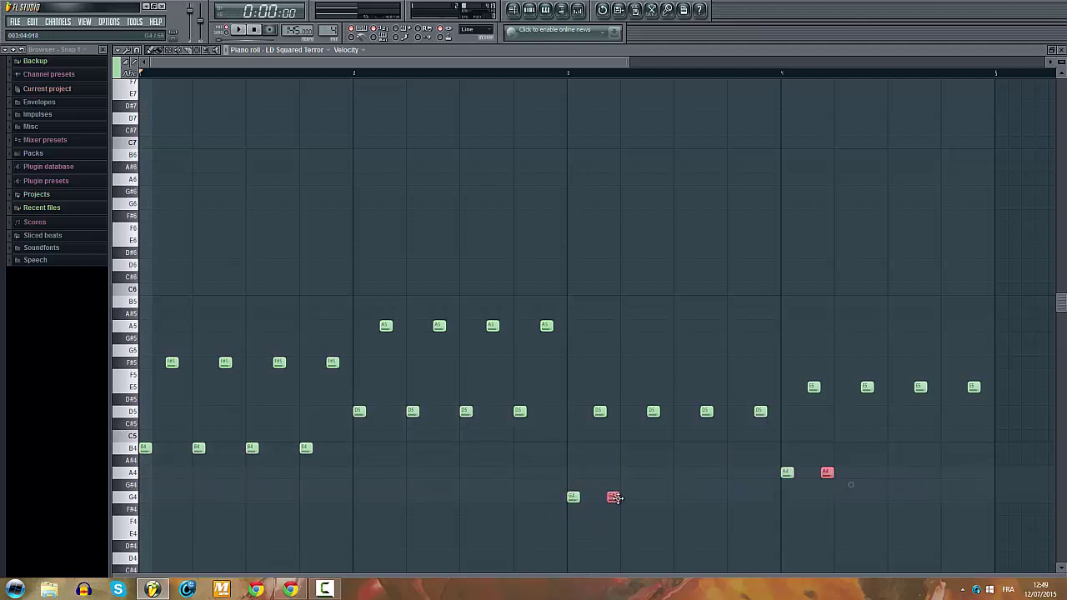
pyautogui.press('space')
pyautogui.moveTo(617, 498); pyautogui.dragTo(732, 500)
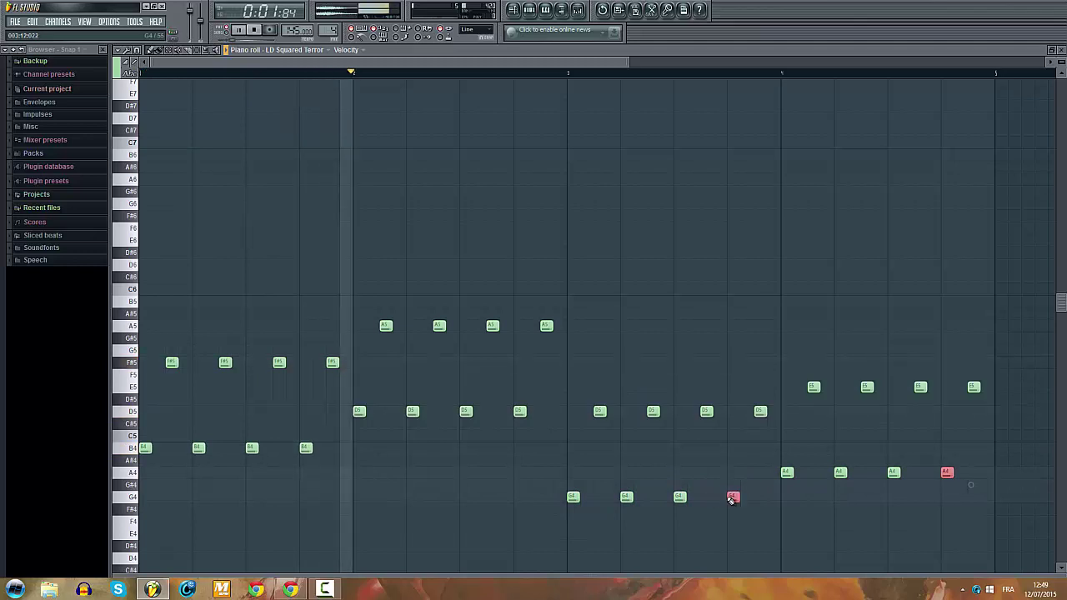
pyautogui.keyDown('ctrl'); pyautogui.click(674, 297); pyautogui.keyUp('ctrl')
# Step: Place one-step F#6 melody notes on all four beats of bar 1, auditioning the pattern
pyautogui.scroll(-1, 633, 296)
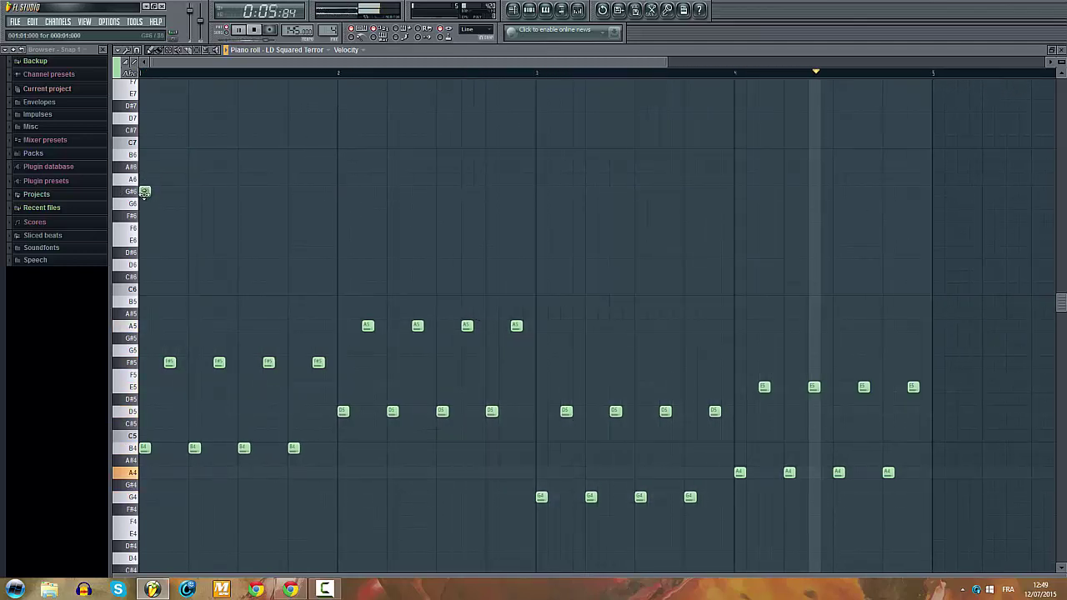
pyautogui.press('space')
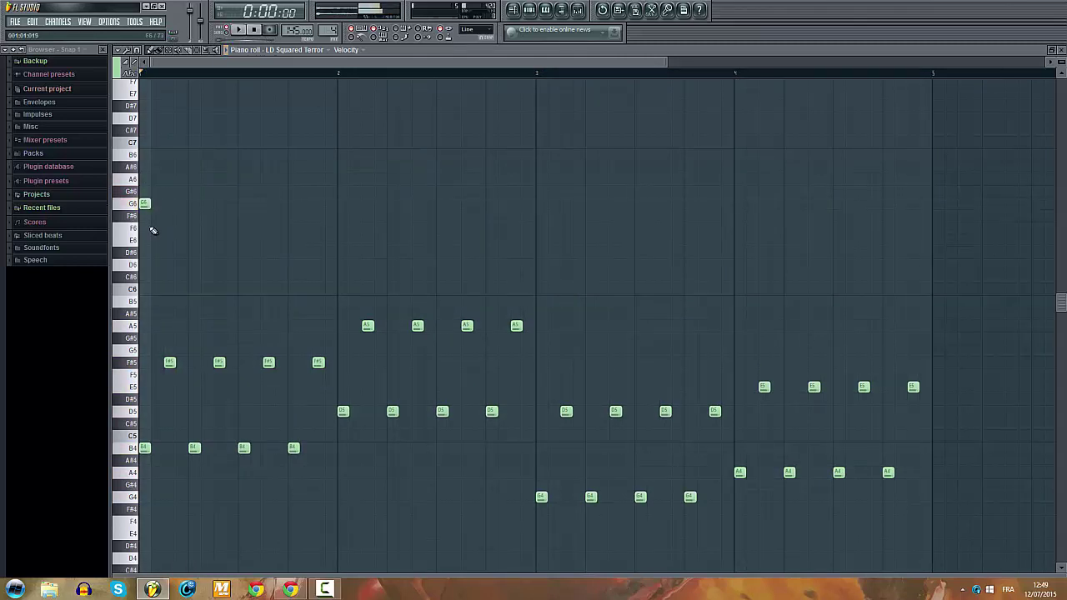
pyautogui.rightClick(144, 203)
pyautogui.click(146, 216)
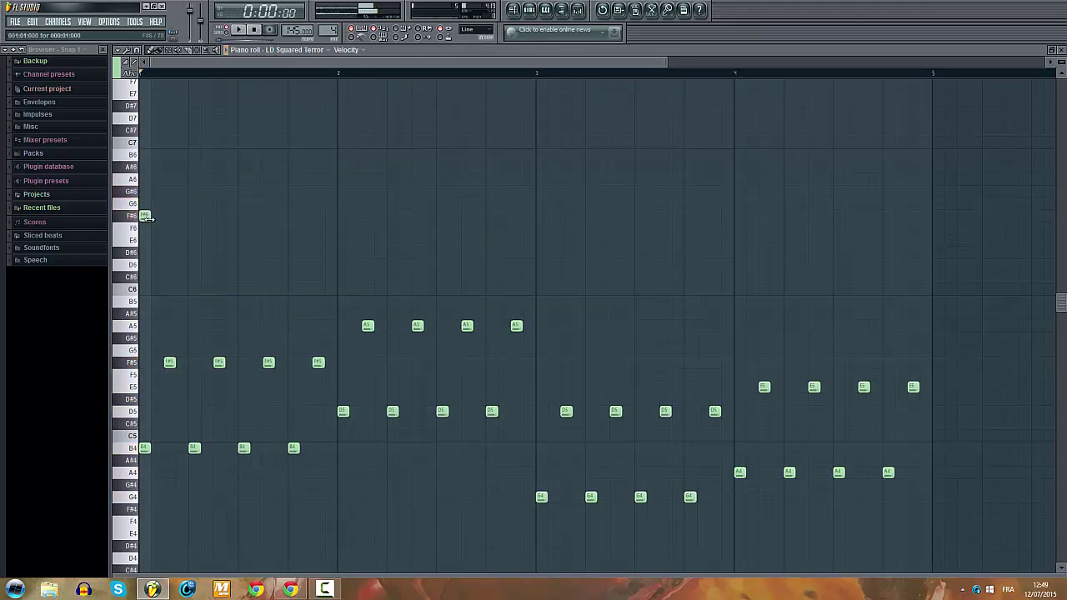
pyautogui.click(195, 217)
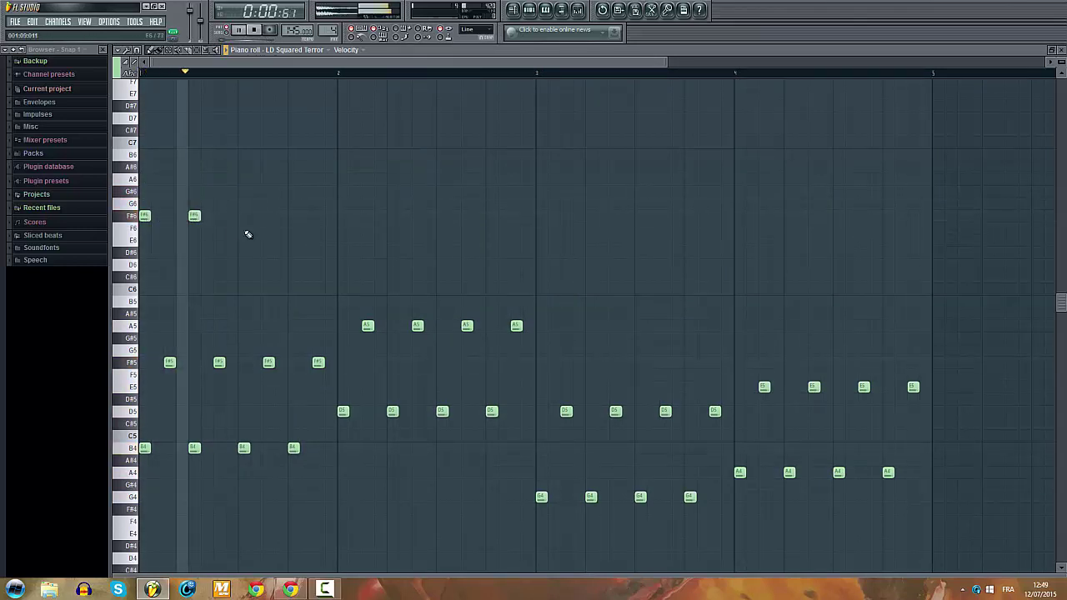
pyautogui.press('space')
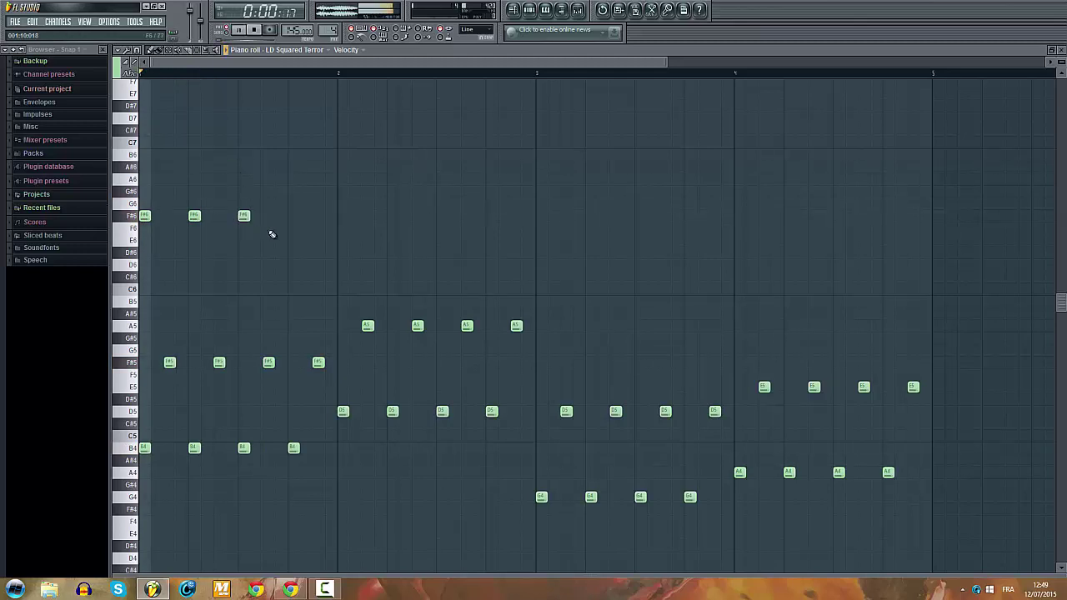
pyautogui.press('space')
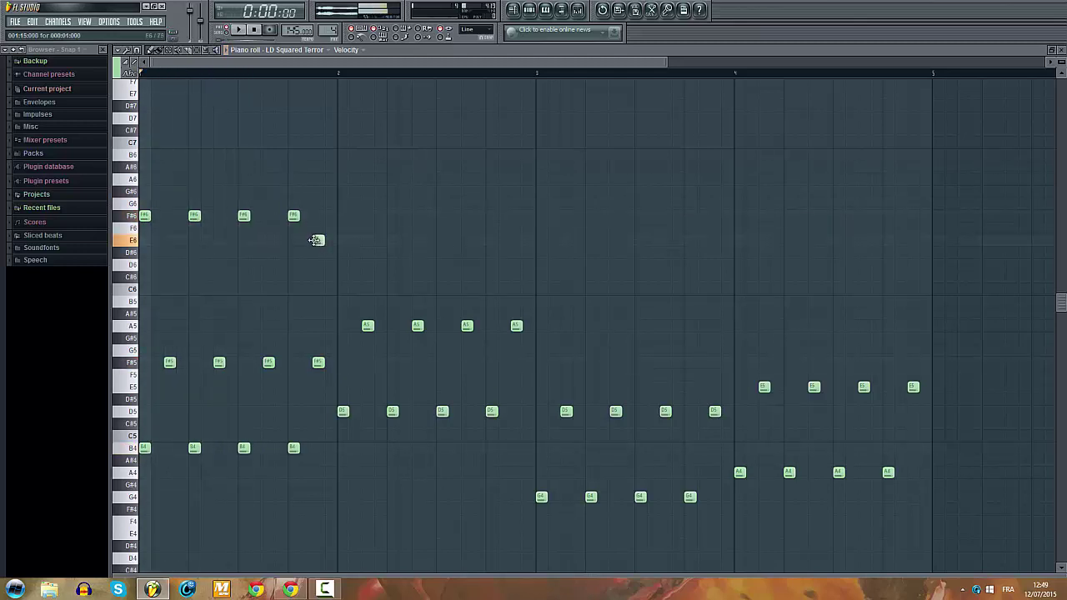
# Step: Try extending the melody with a short F#6 at the end of bar 1 and an A6 at the start of bar 2
pyautogui.click(330, 216)
pyautogui.moveTo(337, 187); pyautogui.dragTo(342, 176)
pyautogui.press('space')
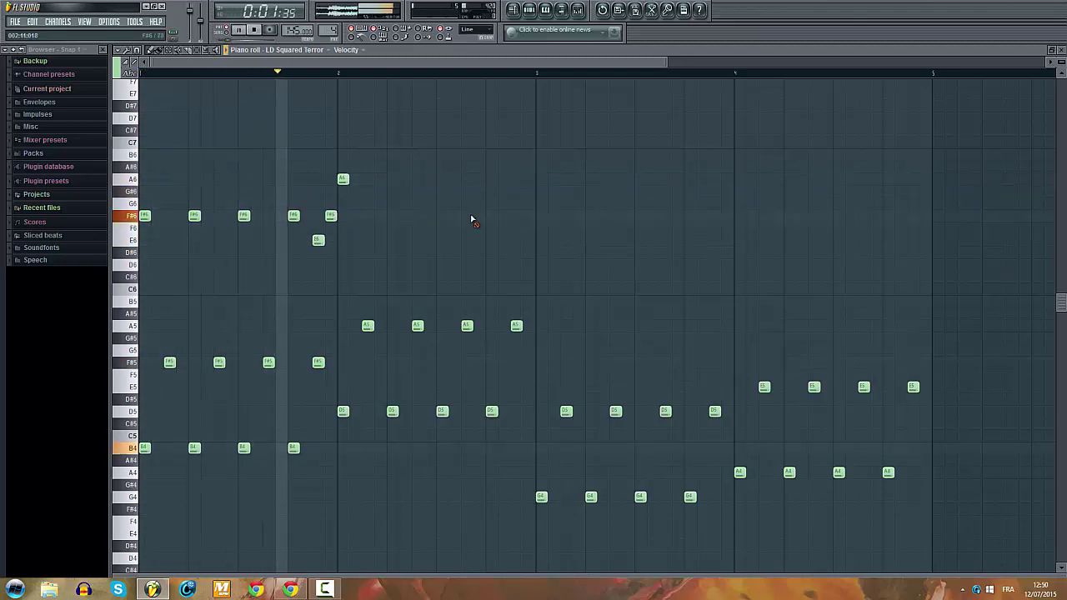
pyautogui.press('space')
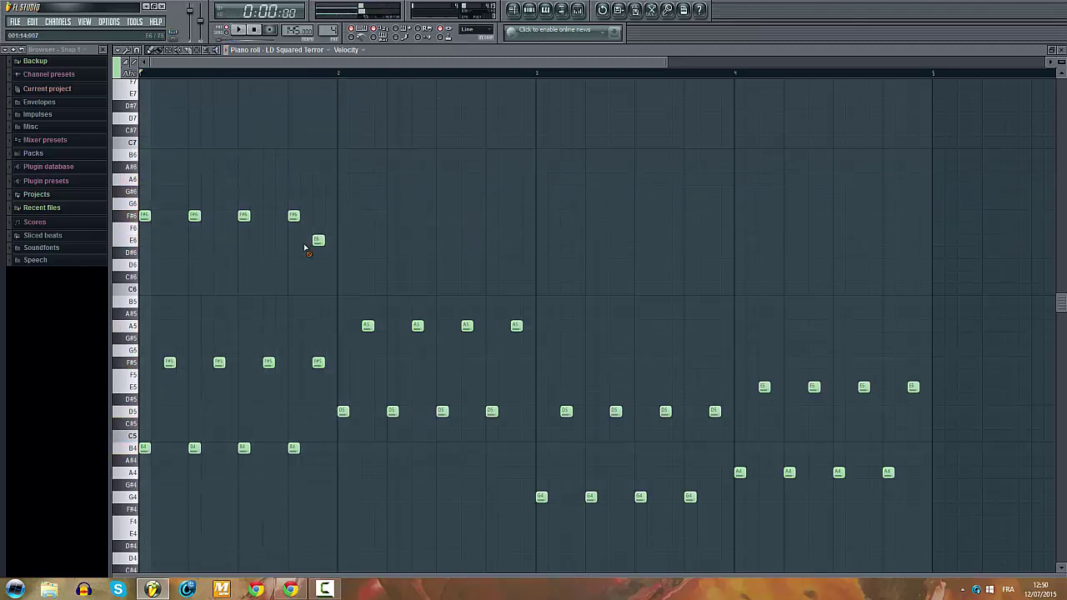
# Step: Place one-step D7 melody notes on the first three beats of bar 2 and an A6 on the fourth, then audition
pyautogui.moveTo(343, 131)
pyautogui.mouseDown()
pyautogui.moveTo(342, 182)
pyautogui.moveTo(342, 117)
pyautogui.mouseUp()
pyautogui.press('space')
pyautogui.click(390, 118)
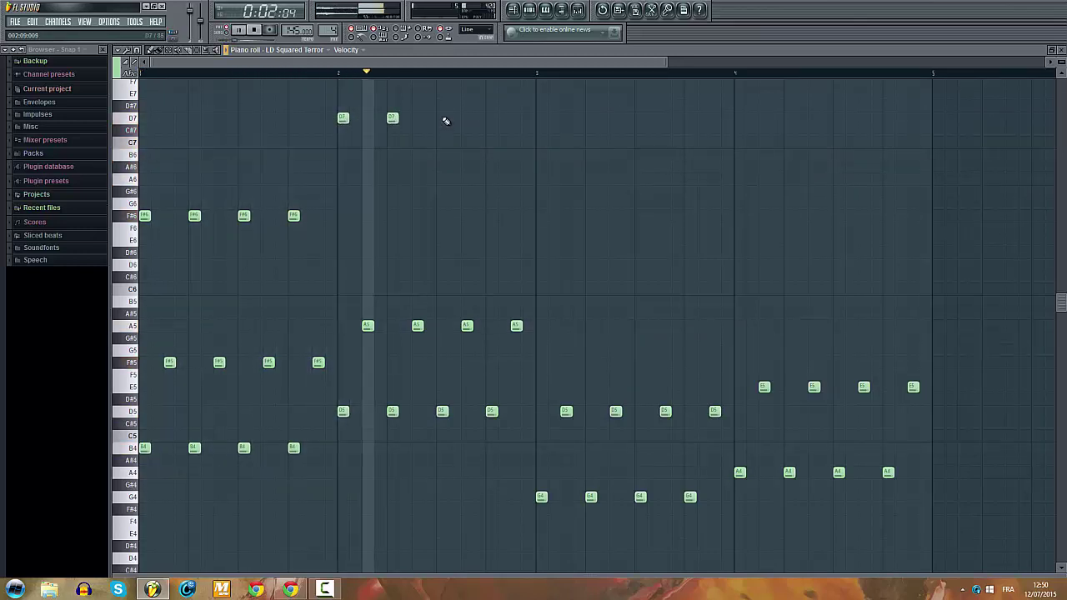
pyautogui.click(444, 119)
pyautogui.press('space')
pyautogui.click(491, 177)
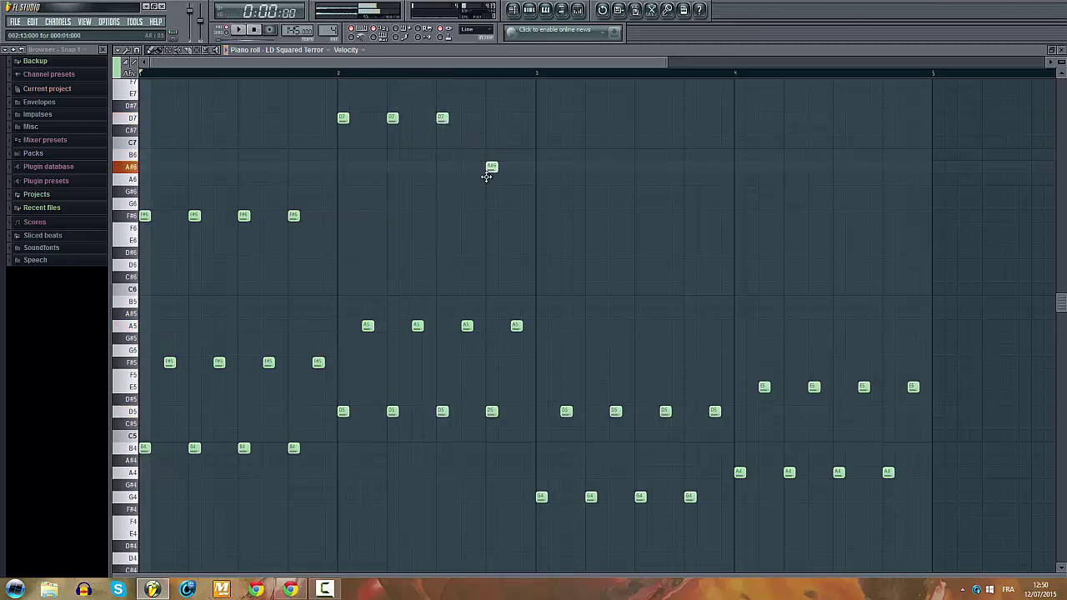
pyautogui.press('space')
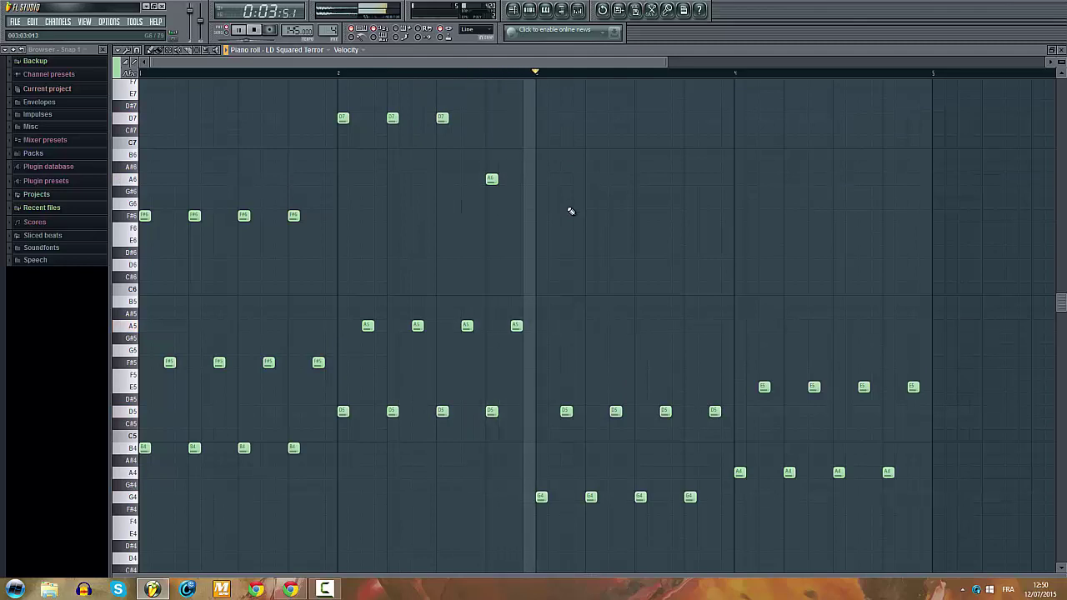
# Step: Place one-step D7 melody notes on the first two beats of bar 3, clearing the offbeat D7 notes while auditioning
pyautogui.press('space')
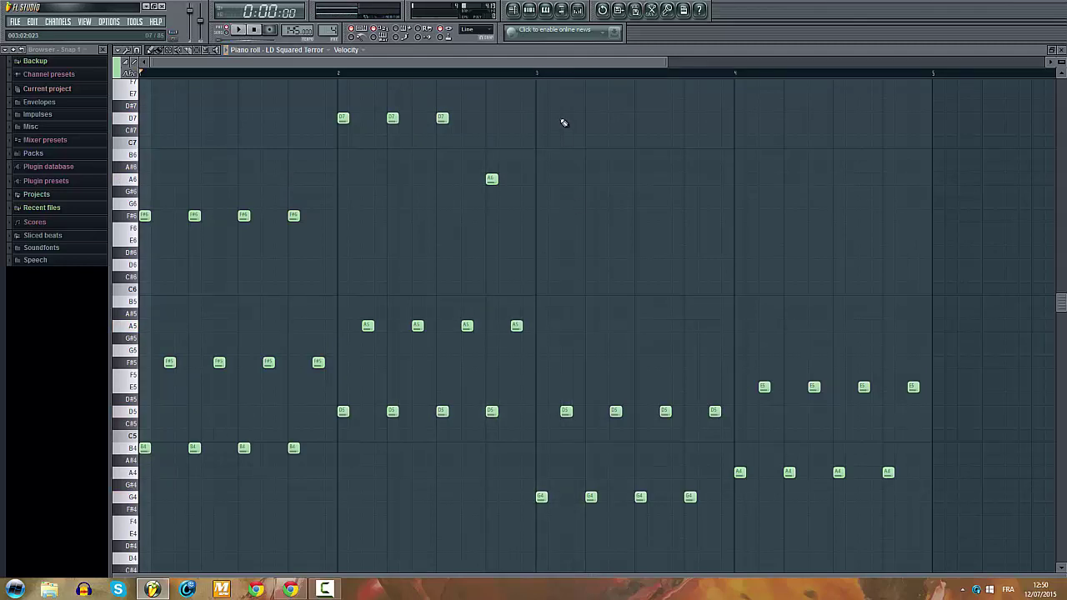
pyautogui.press('space')
pyautogui.scroll(3, 517, 192)
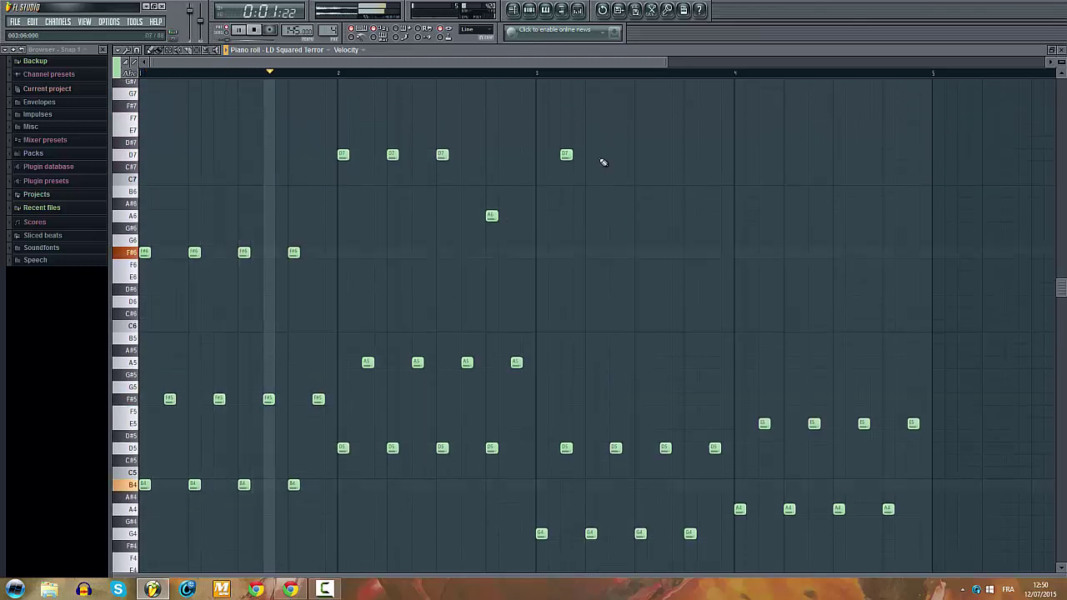
pyautogui.click(618, 155)
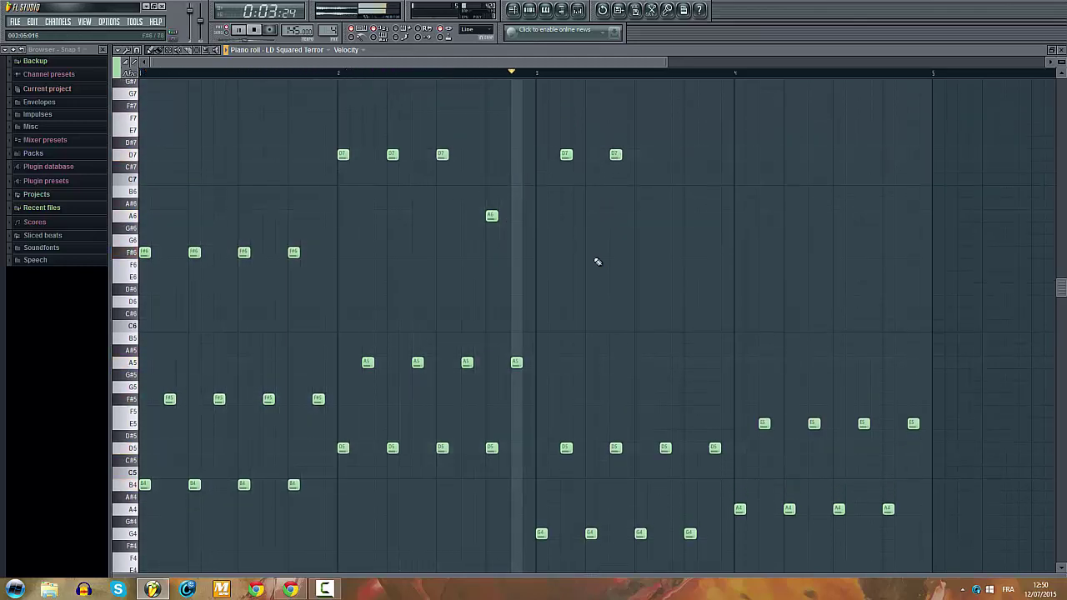
pyautogui.press('space')
pyautogui.click(540, 155)
pyautogui.rightClick(567, 155)
pyautogui.press('space')
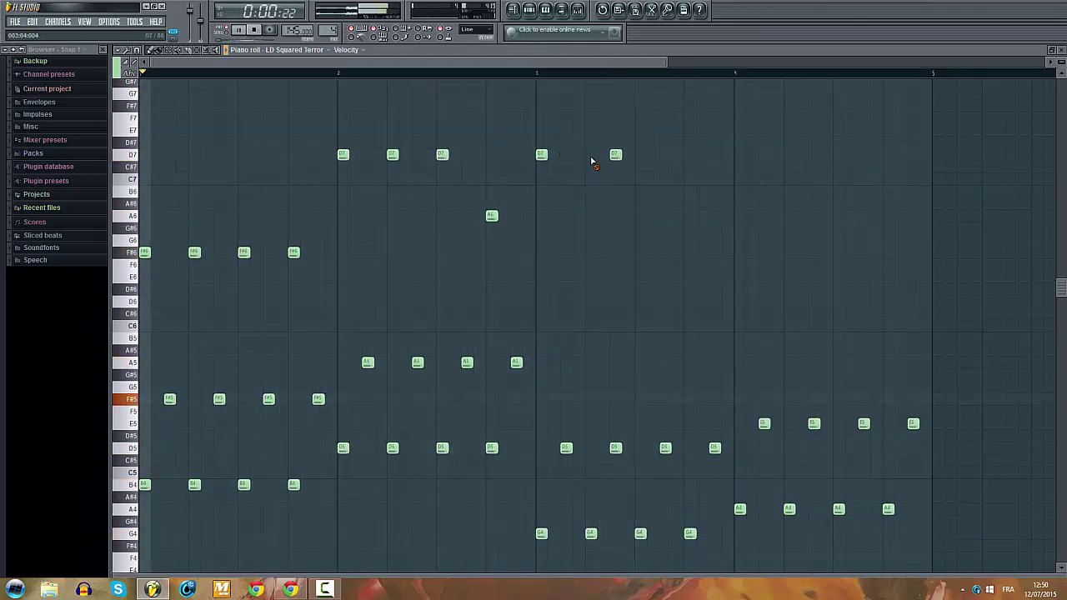
pyautogui.rightClick(615, 156)
pyautogui.click(589, 155)
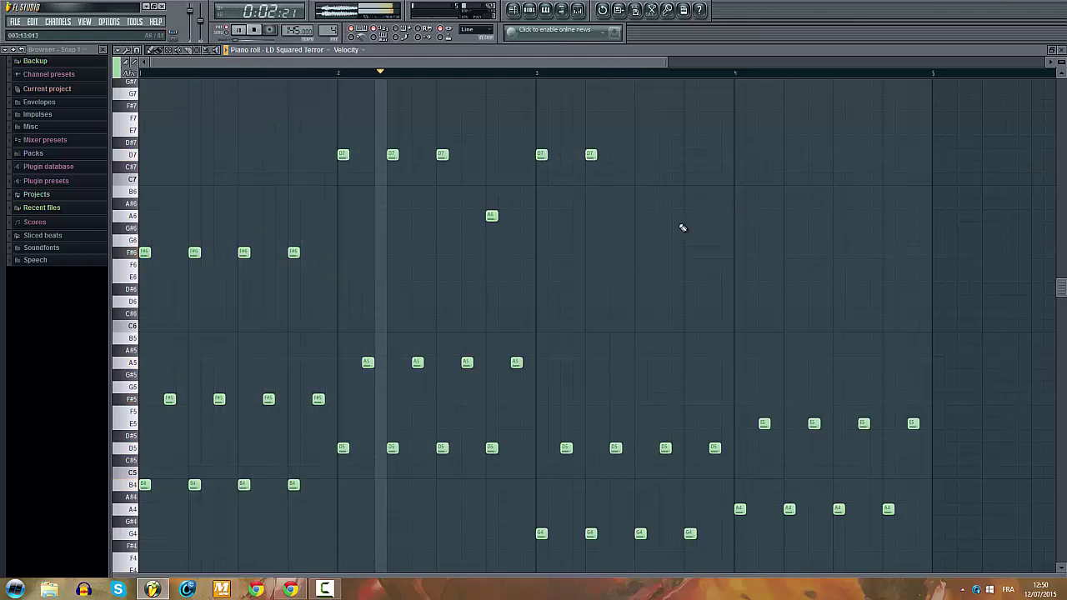
# Step: Add a one-step F#6 on step 15 of bar 2, and finish bar 3 with D7 on beat three and A6 on beat four
pyautogui.click(517, 252)
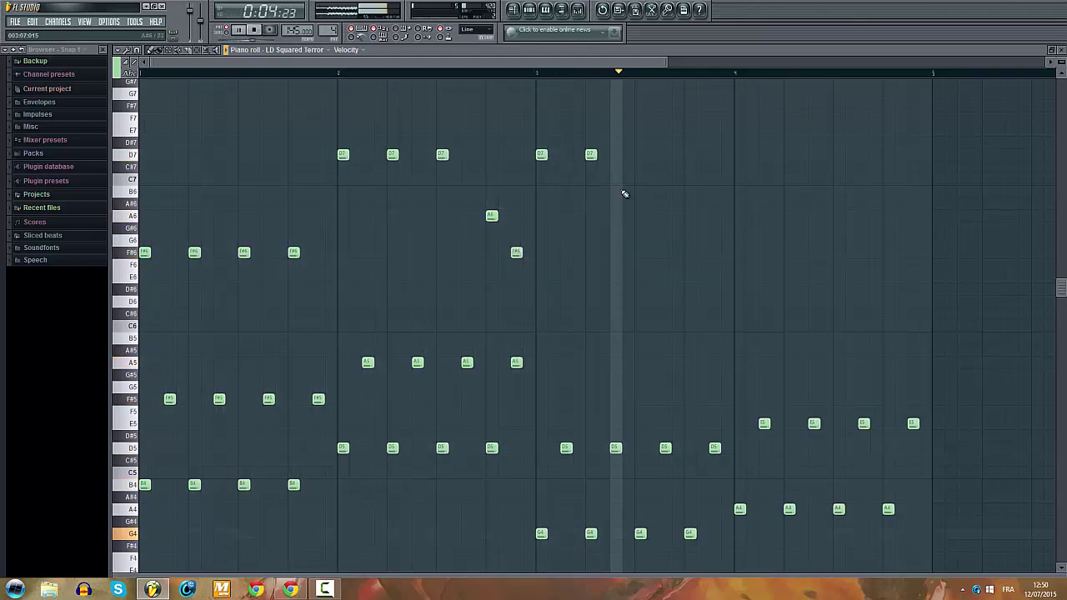
pyautogui.press('space')
pyautogui.click(639, 155)
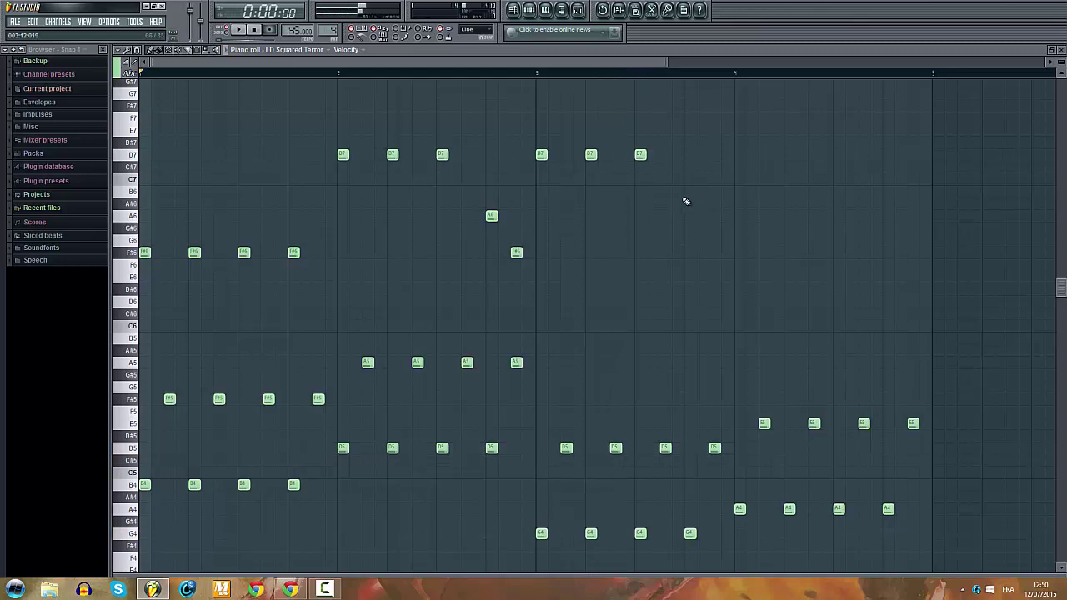
pyautogui.moveTo(694, 194); pyautogui.dragTo(690, 216)
# Step: Place one-step E6 melody notes on the first three beats of bar 4 and a G6 on the fourth, then audition
pyautogui.click(740, 277)
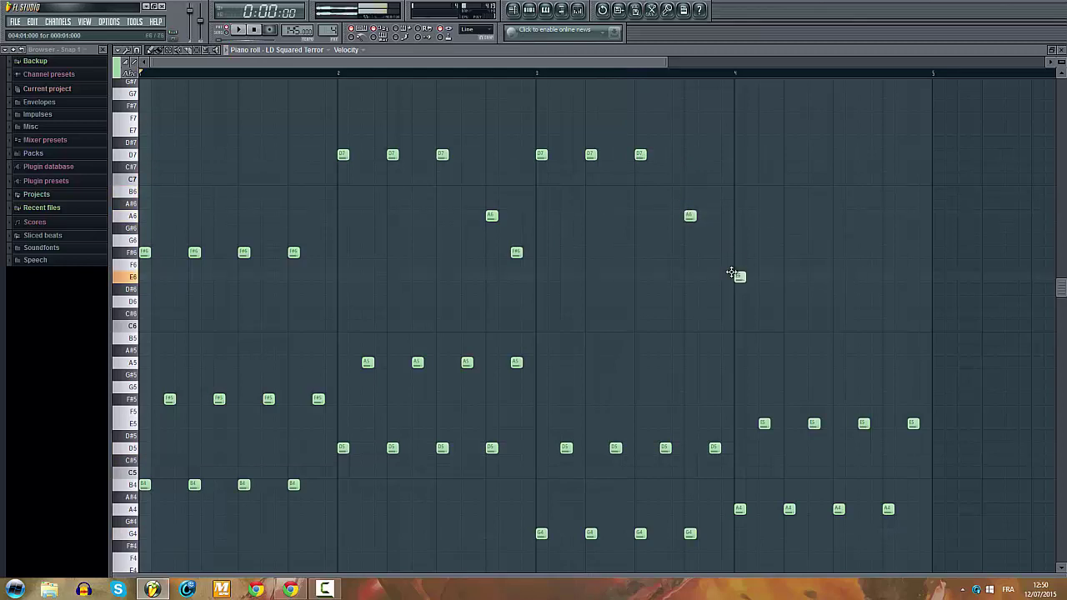
pyautogui.click(800, 276)
pyautogui.doubleClick(789, 277)
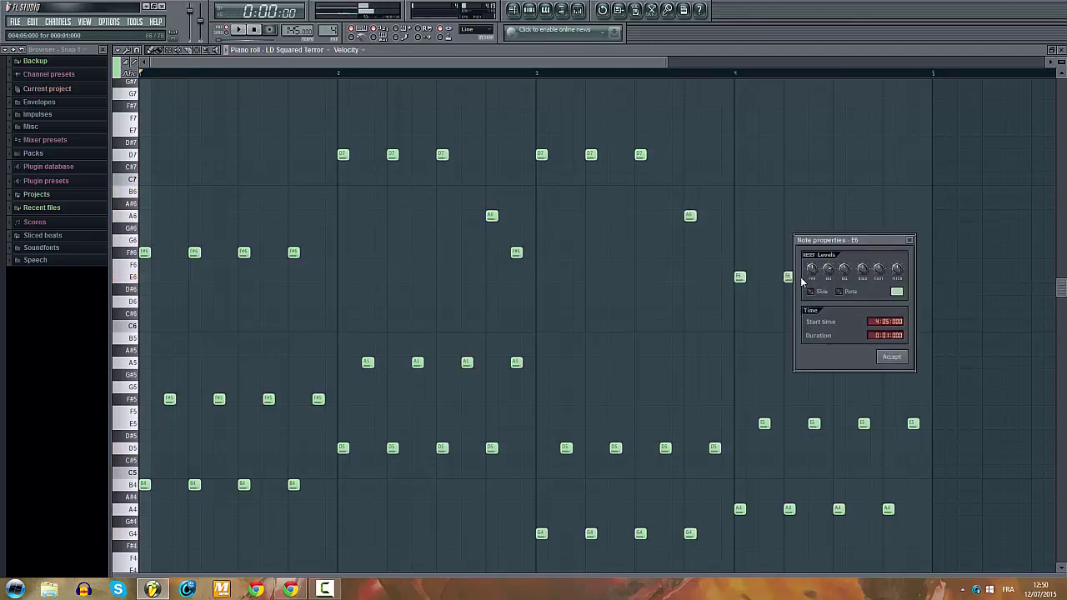
pyautogui.click(889, 358)
pyautogui.click(837, 278)
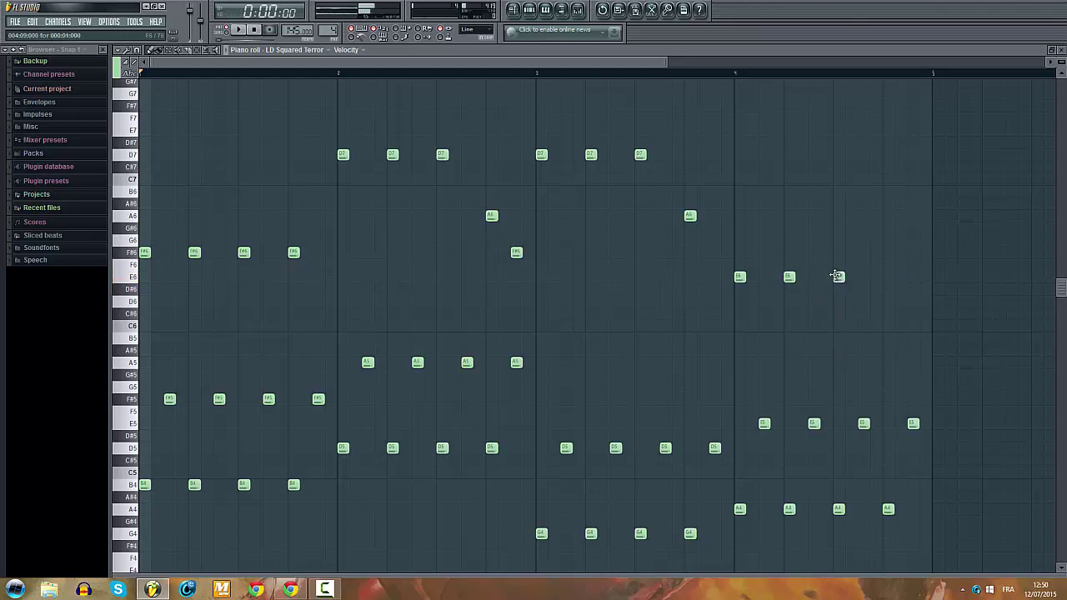
pyautogui.moveTo(897, 230)
pyautogui.mouseDown()
pyautogui.moveTo(883, 219)
pyautogui.moveTo(886, 258)
pyautogui.moveTo(888, 240)
pyautogui.mouseUp()
pyautogui.press('space')
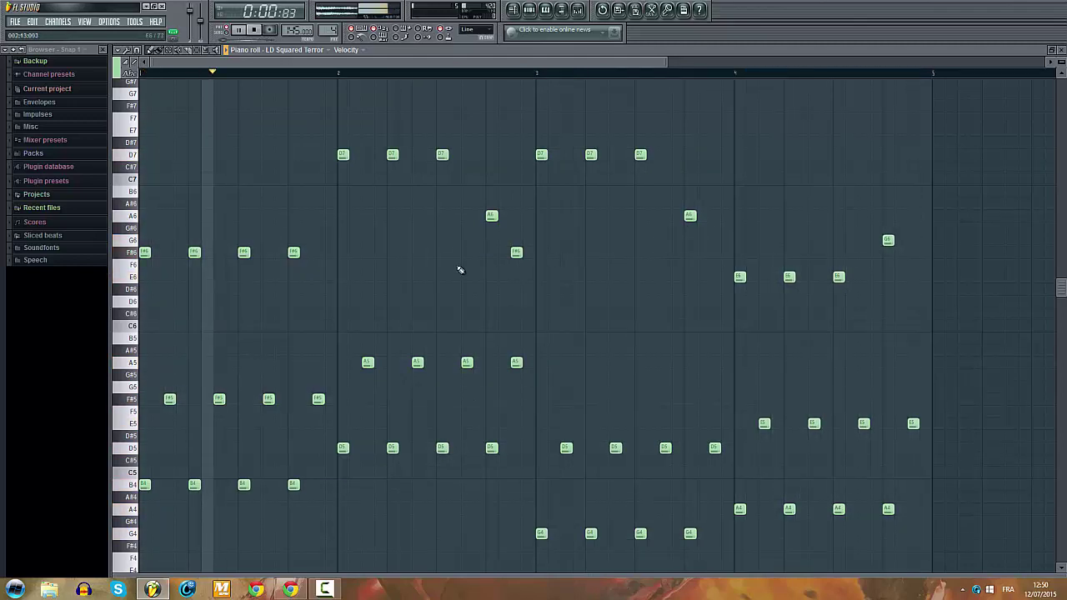
pyautogui.press('space')
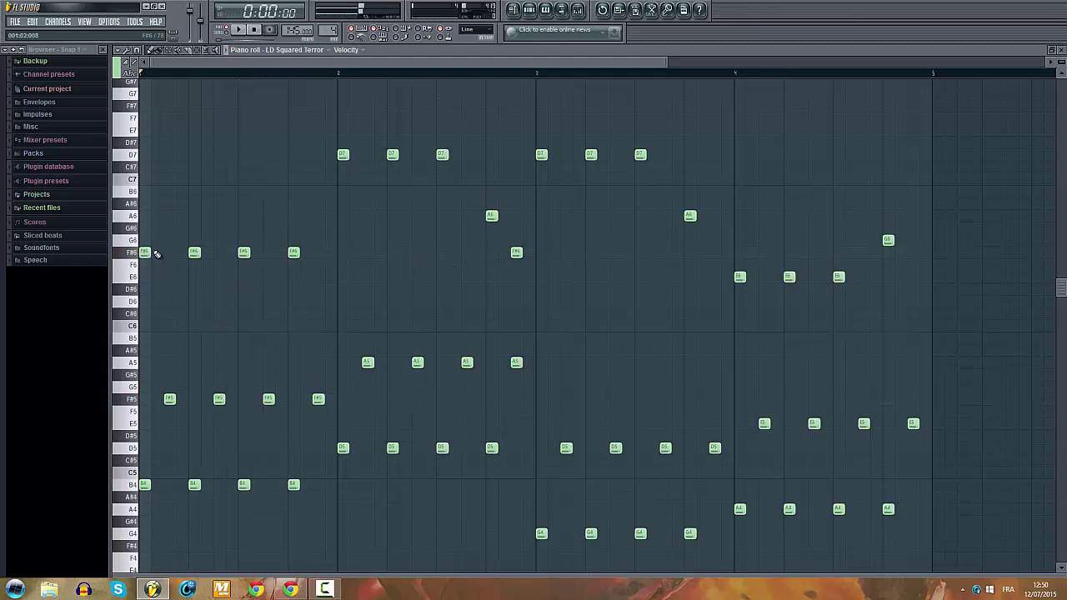
# Step: Add a one-step D6 melody note on step 3 of bar 1 and audition the opening
pyautogui.click(171, 315)
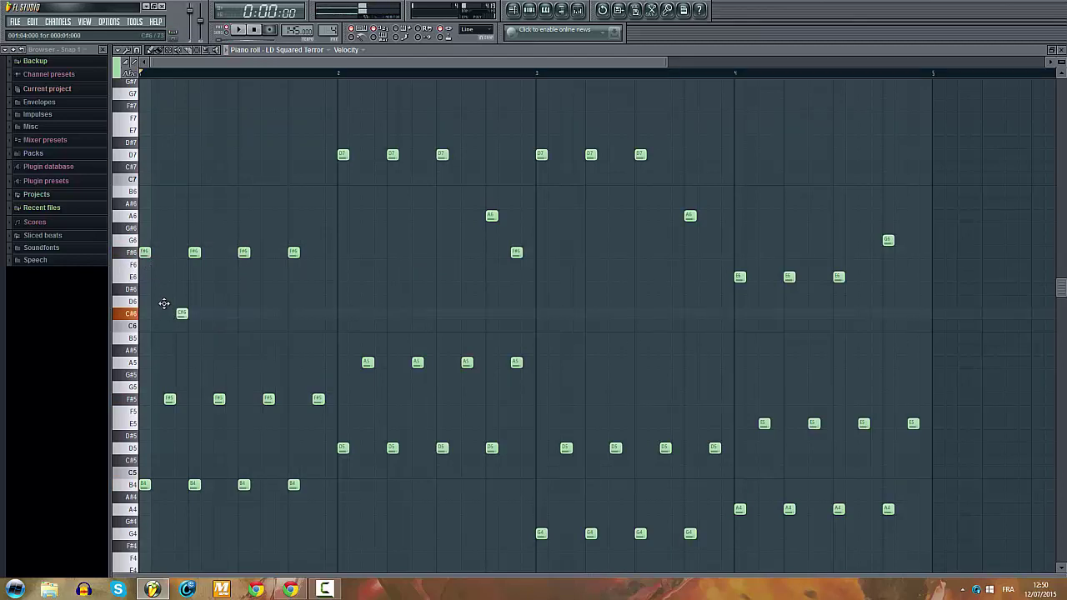
pyautogui.moveTo(164, 303); pyautogui.dragTo(172, 298)
pyautogui.press('space')
pyautogui.press('space')
pyautogui.press('space')
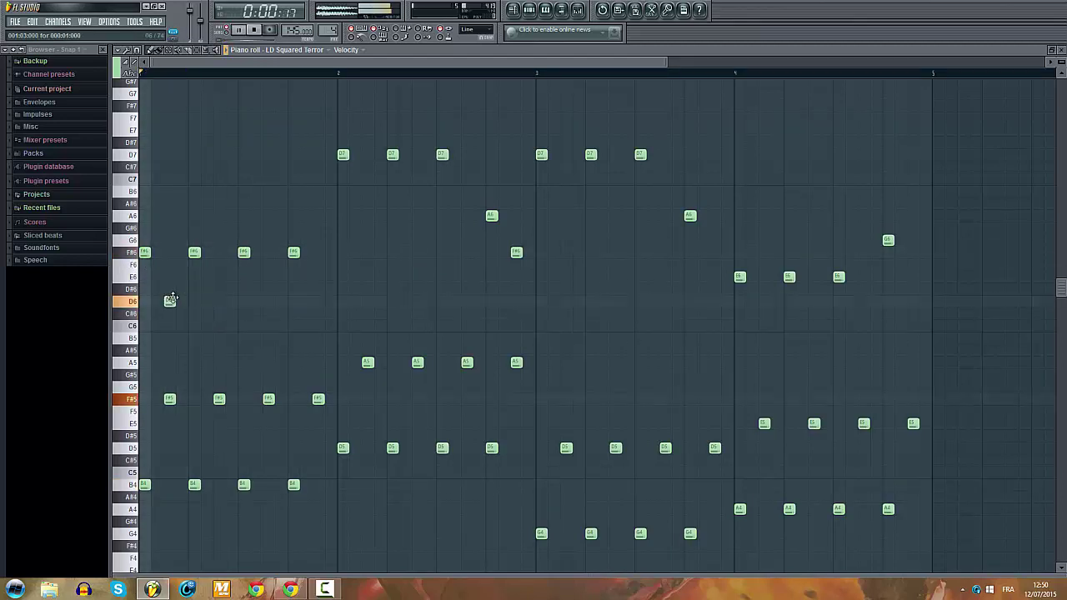
pyautogui.press('space')
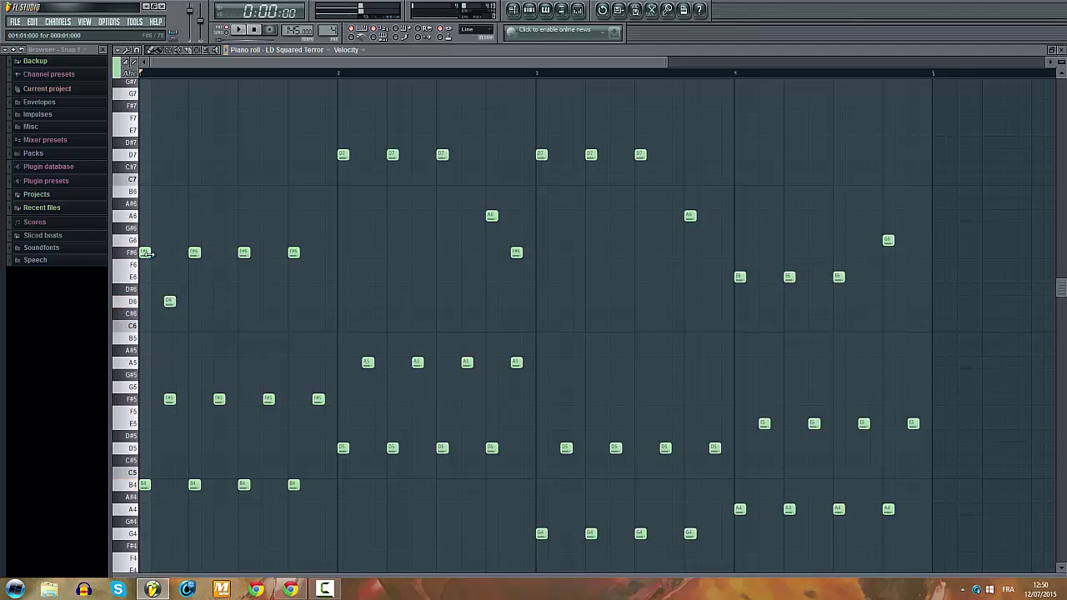
# Step: Rework the melody opening of bar 1: hold the first F#6 for three steps, move the D6 to step 4 and delete the beat-two F#6
pyautogui.moveTo(147, 253); pyautogui.dragTo(164, 253)
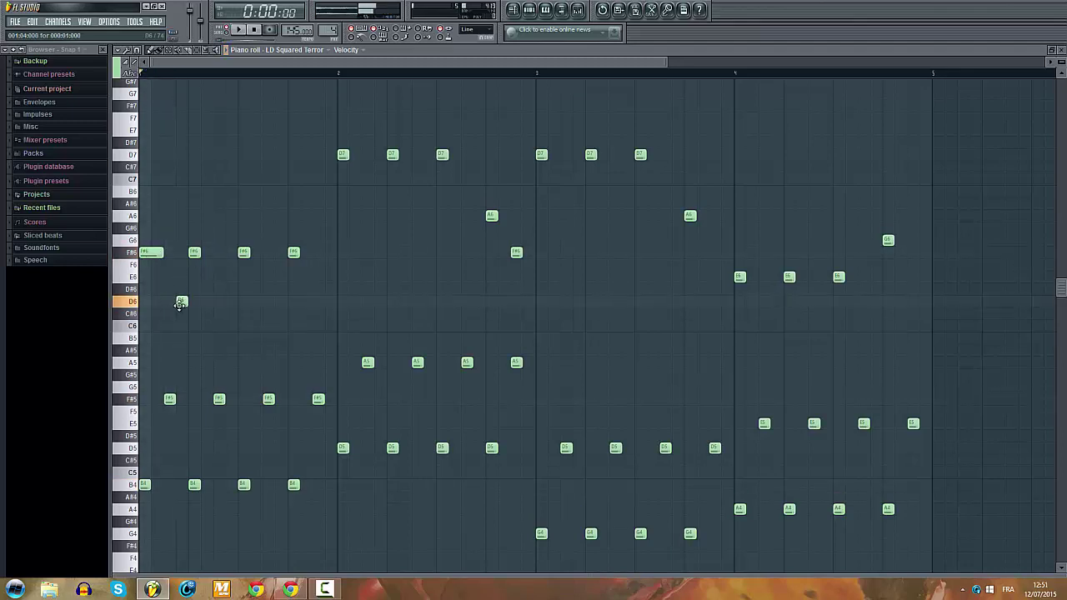
pyautogui.rightClick(195, 252)
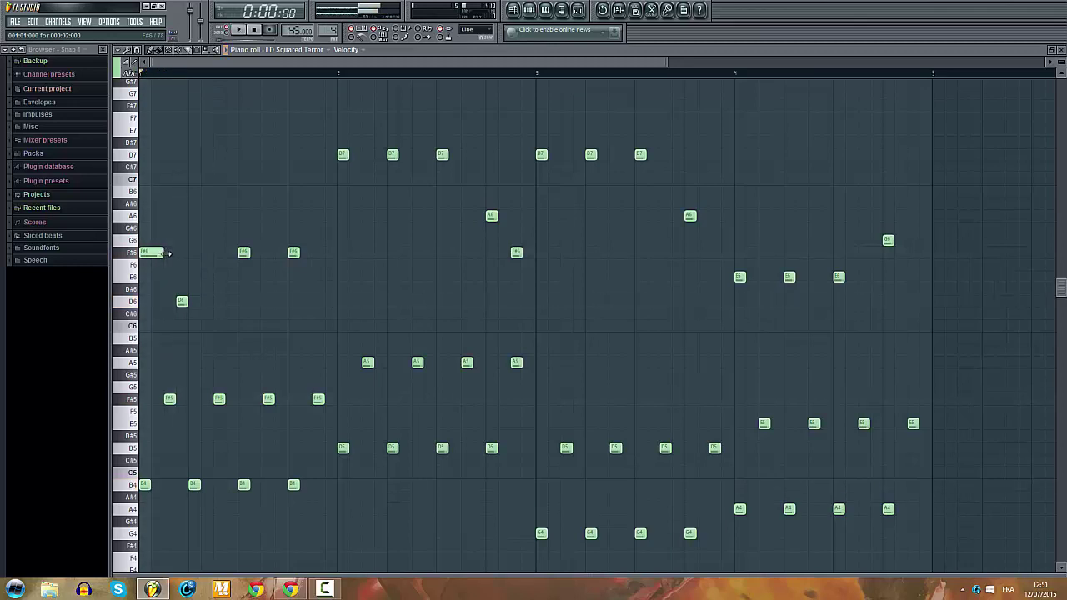
pyautogui.click(170, 254)
pyautogui.rightClick(173, 256)
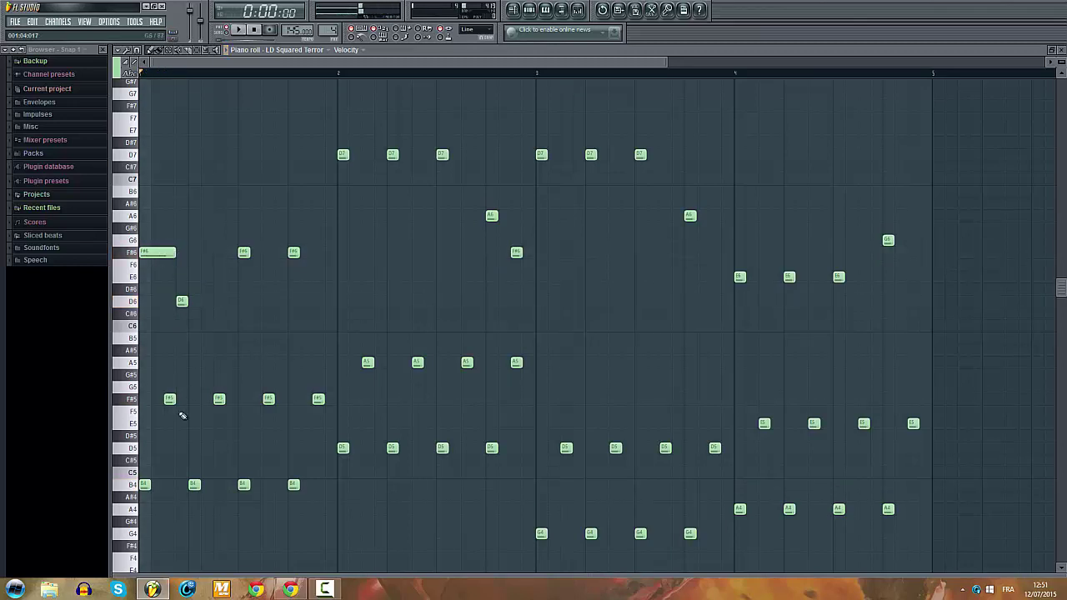
# Step: Match bar 1's opening B4 and F#5 chord notes to the melody rhythm, three steps long at the start and one step on step 4
pyautogui.click(149, 484)
pyautogui.click(148, 398)
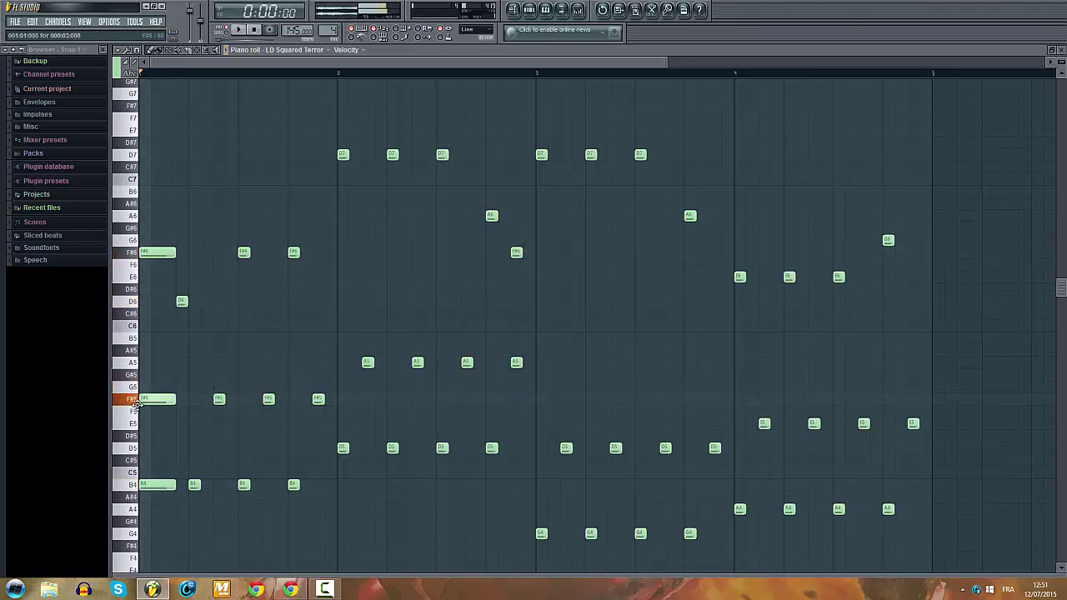
pyautogui.moveTo(195, 483); pyautogui.dragTo(182, 481)
pyautogui.click(180, 398)
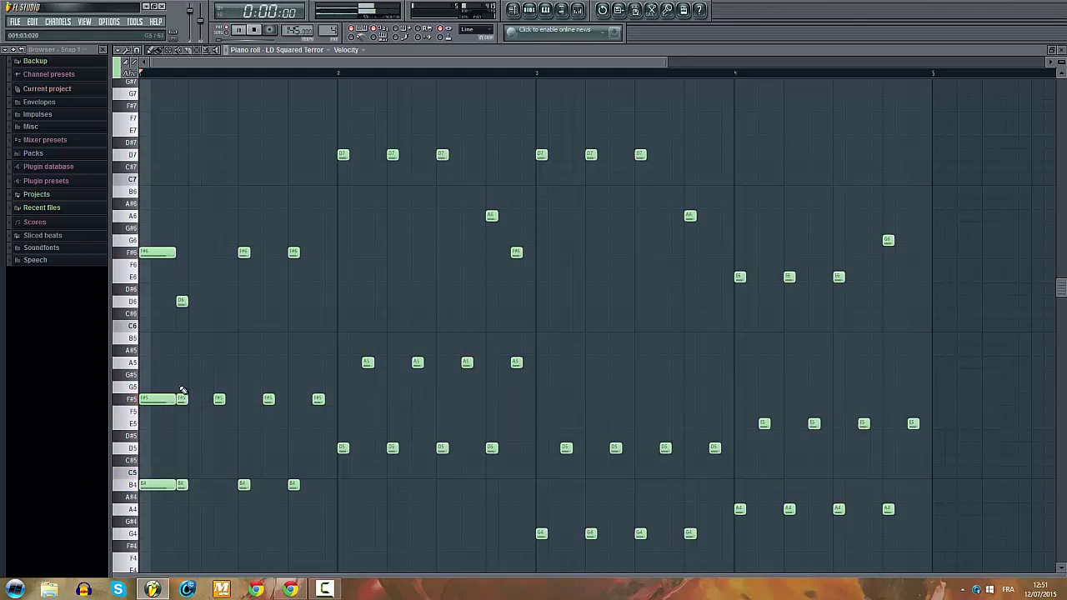
# Step: Add one-step D6 and B4 notes on step 7 of bar 1, and set three-step F#6, F#5 and B4 notes on beat three
pyautogui.click(218, 304)
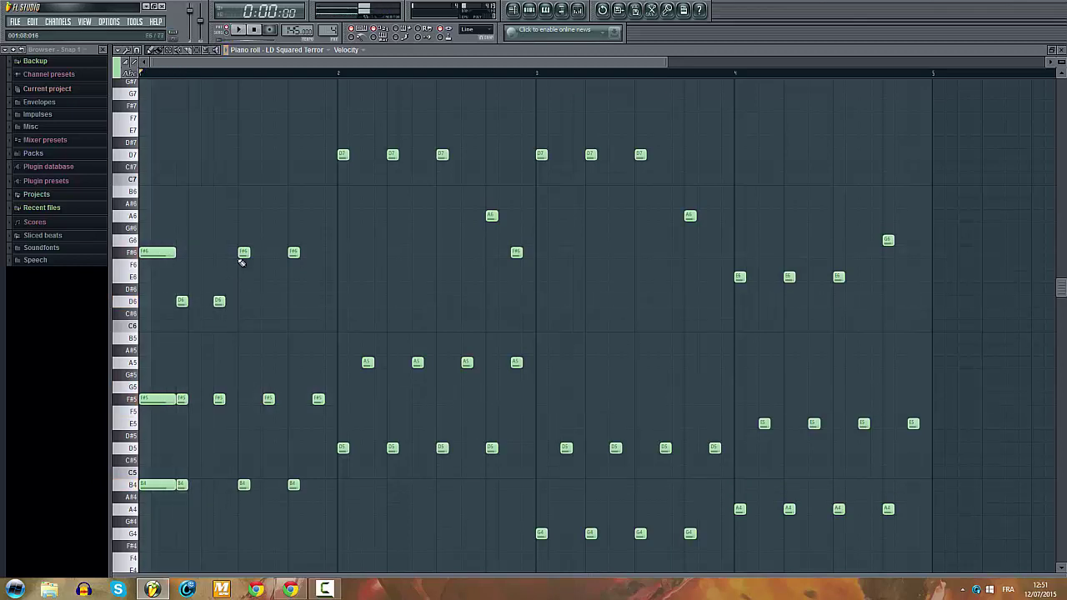
pyautogui.moveTo(247, 254); pyautogui.dragTo(274, 253)
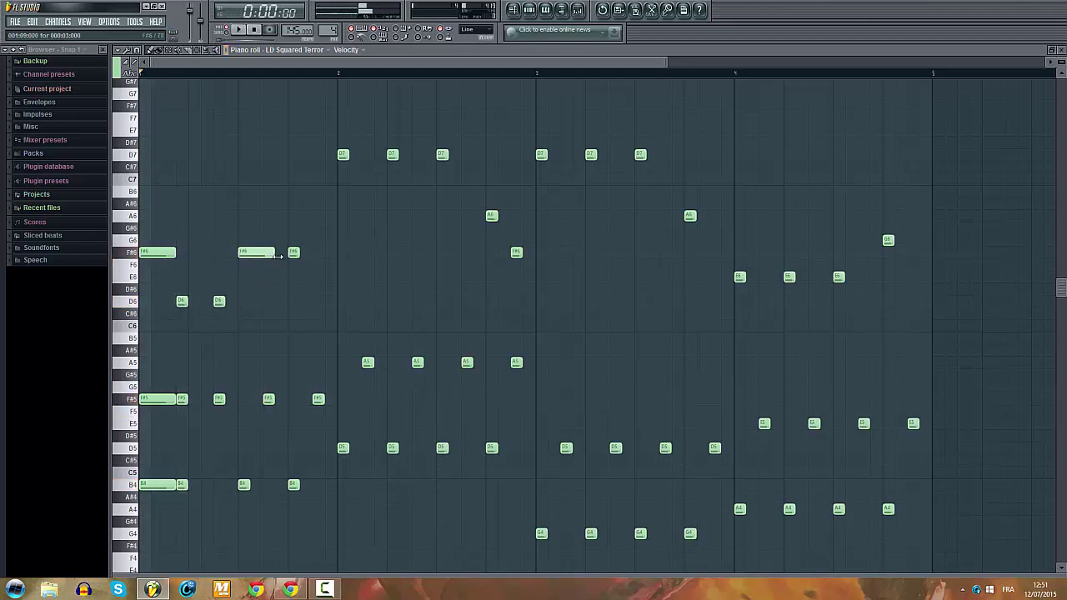
pyautogui.click(249, 399)
pyautogui.click(240, 484)
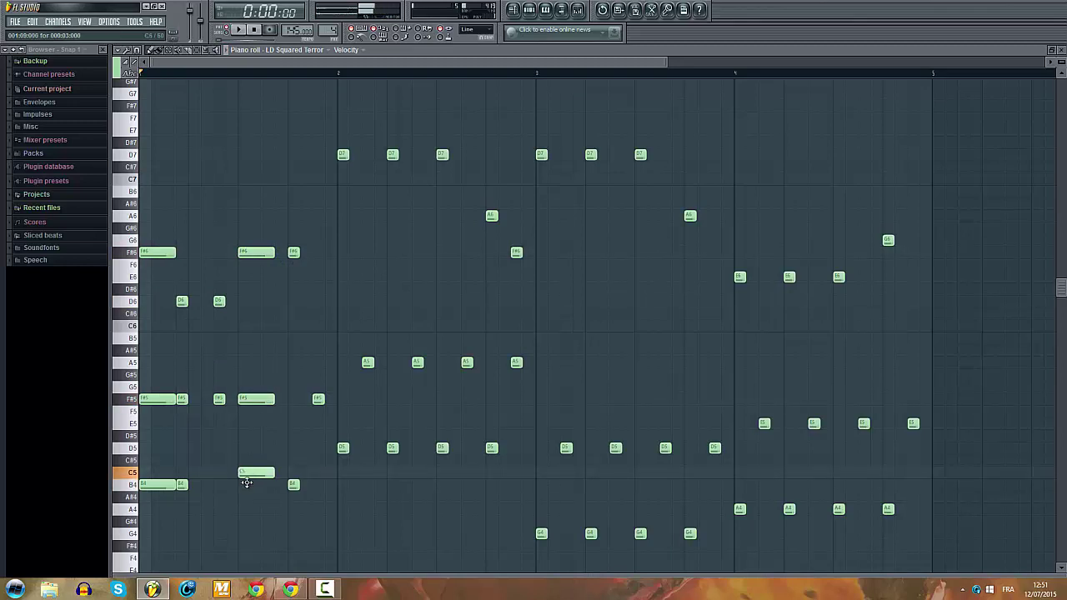
pyautogui.click(216, 484)
pyautogui.press('space')
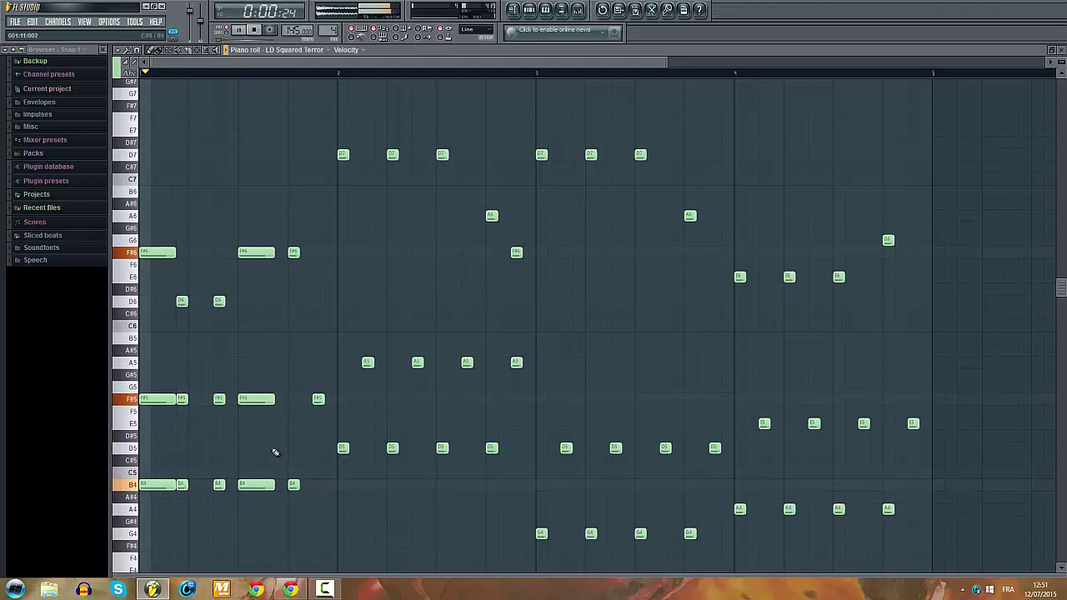
pyautogui.press('space')
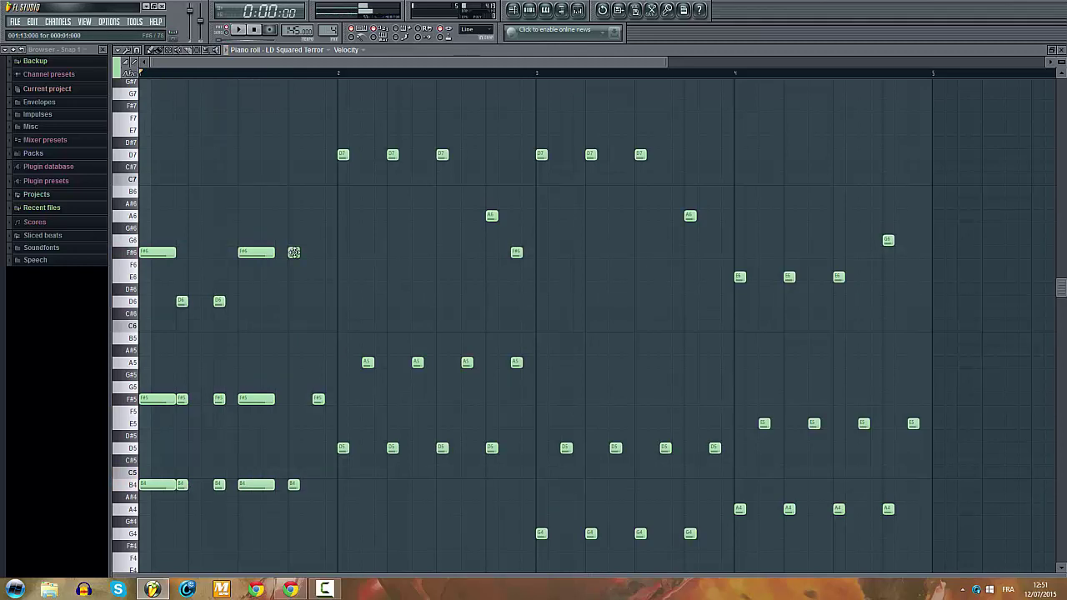
# Step: Audition the opening and place a one-step A6 melody note on the fourth beat of bar 1
pyautogui.press('space')
pyautogui.press('space')
pyautogui.click(289, 204)
pyautogui.click(288, 218)
# Step: Try a one-step E7 and a B6 on step 15 of bar 1, delete the beat-four F#6 and audition
pyautogui.click(316, 132)
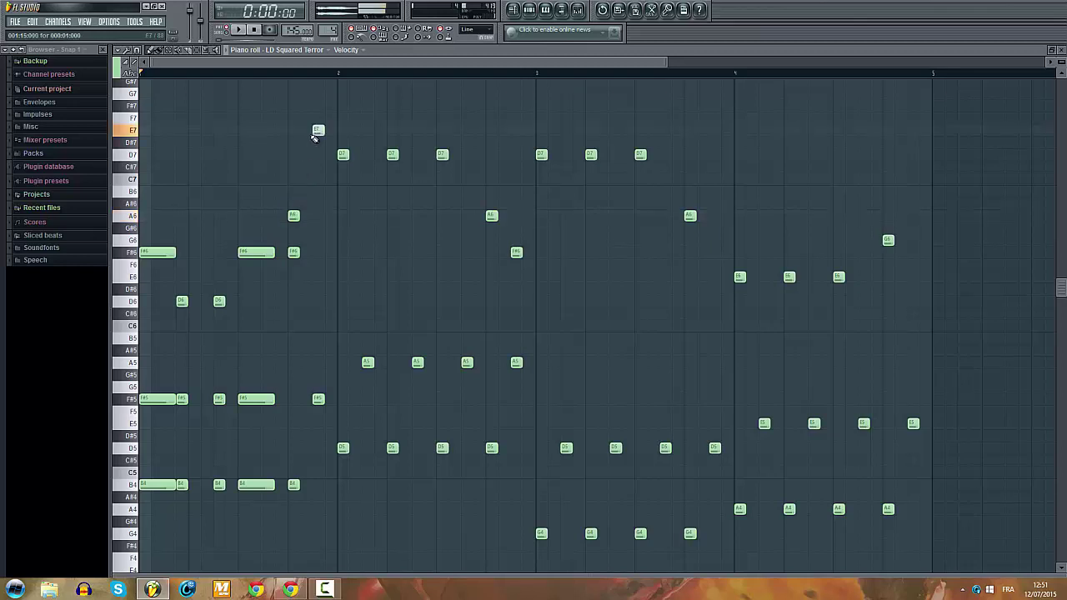
pyautogui.moveTo(318, 133); pyautogui.dragTo(329, 145)
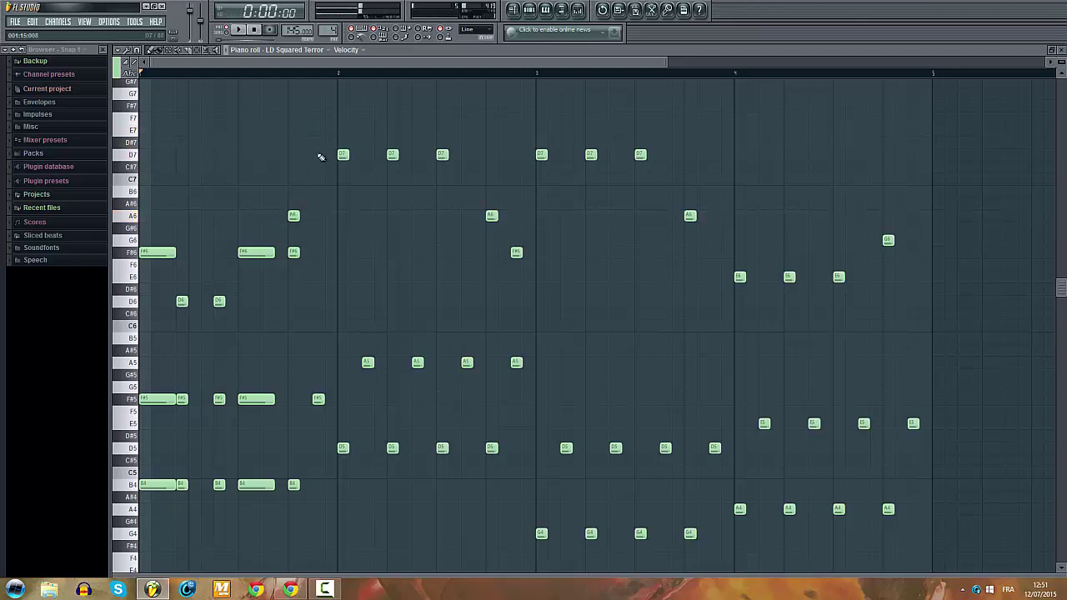
pyautogui.click(317, 204)
pyautogui.click(315, 200)
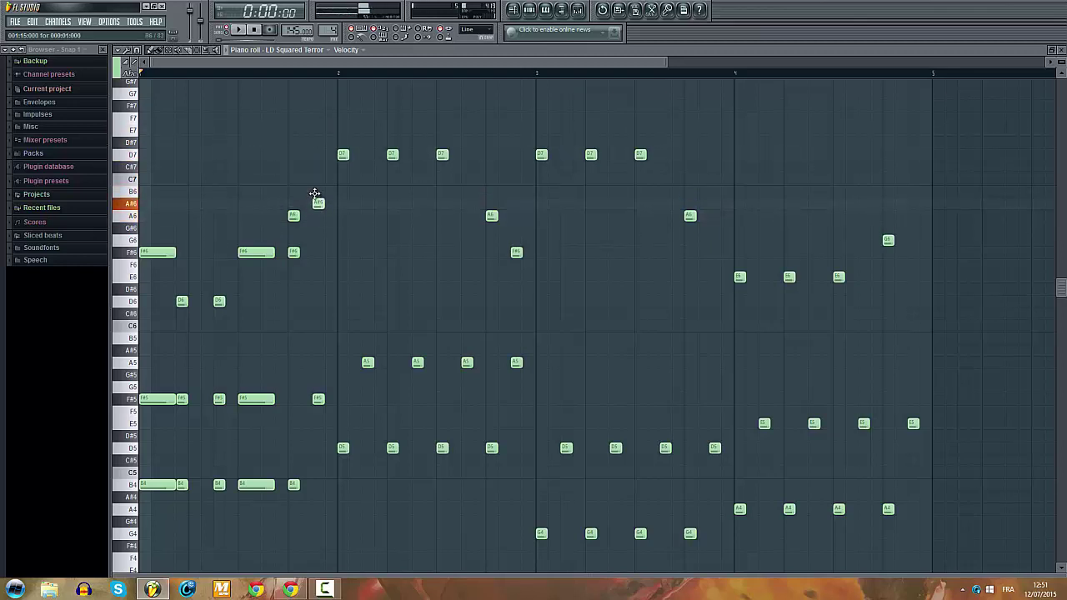
pyautogui.moveTo(314, 193); pyautogui.dragTo(315, 185)
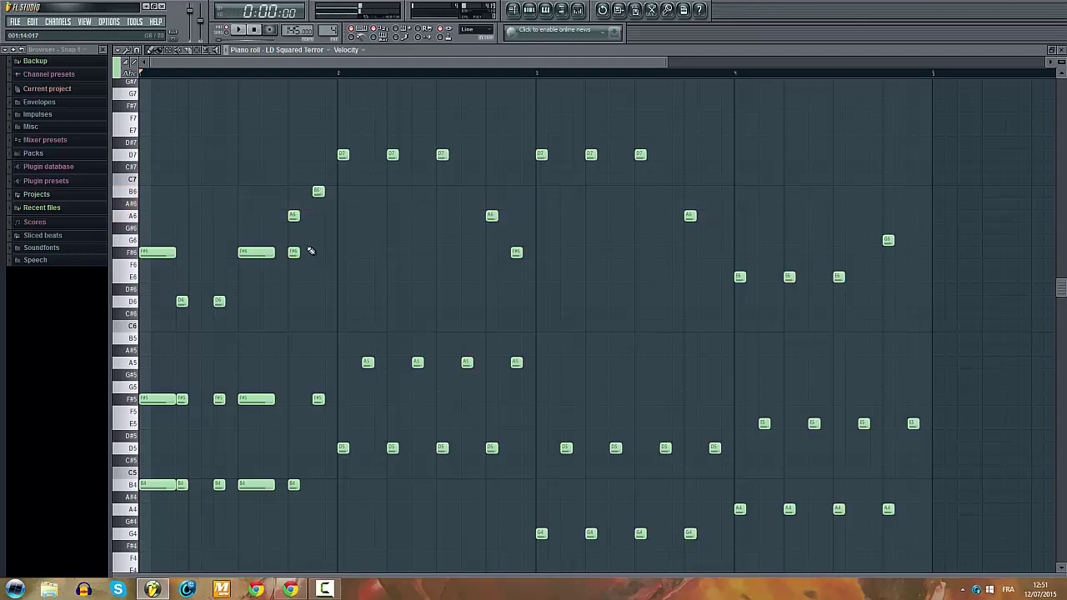
pyautogui.press('space')
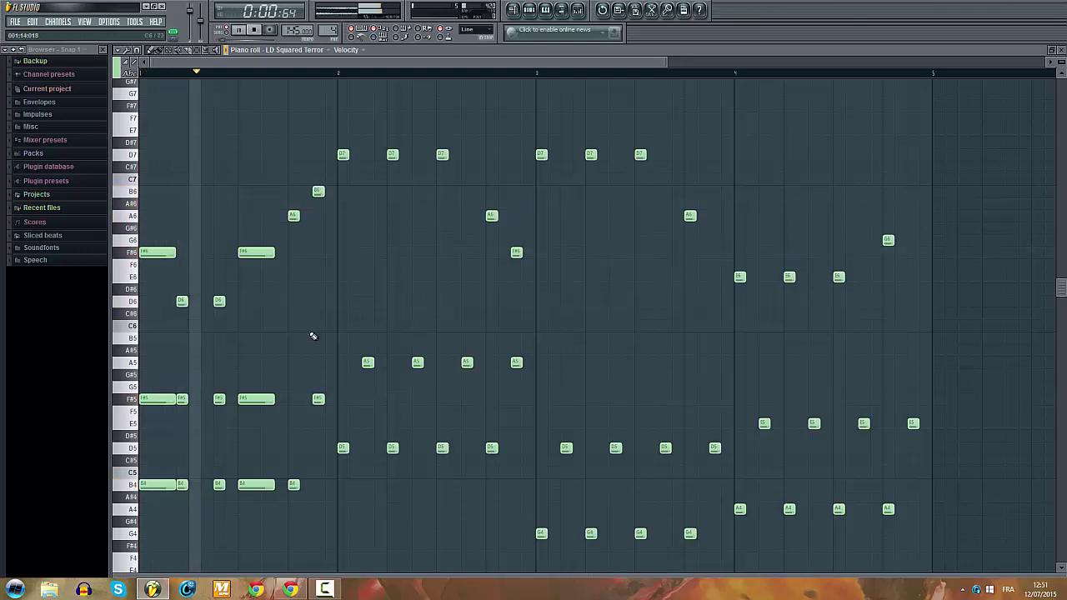
pyautogui.press('space')
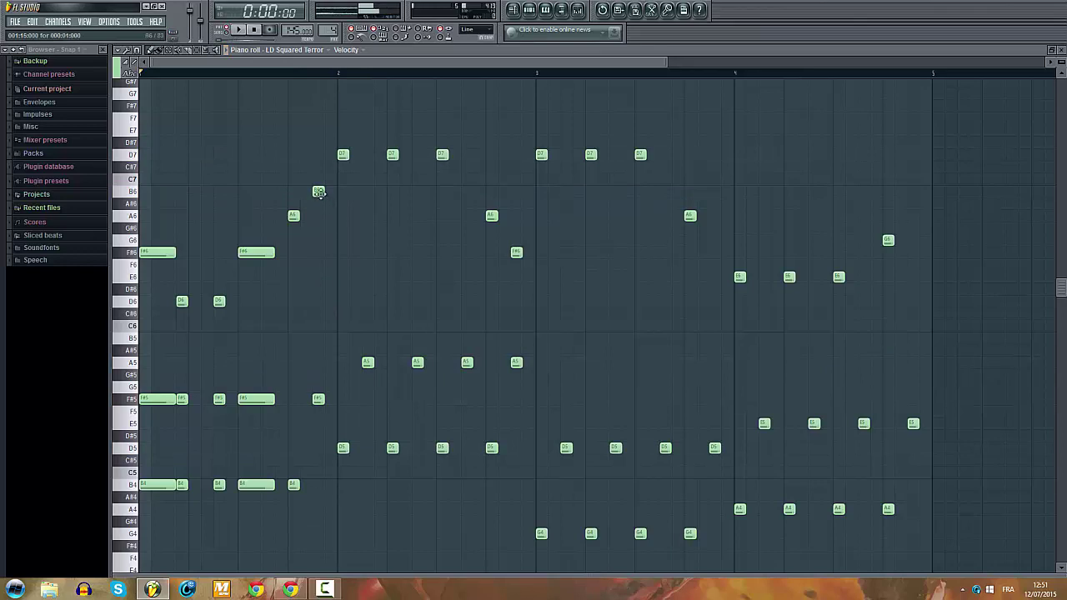
# Step: Try an A6 and a D7 in place of the B6 on step 15 of bar 1, auditioning each
pyautogui.press('space')
pyautogui.moveTo(319, 192); pyautogui.dragTo(310, 217)
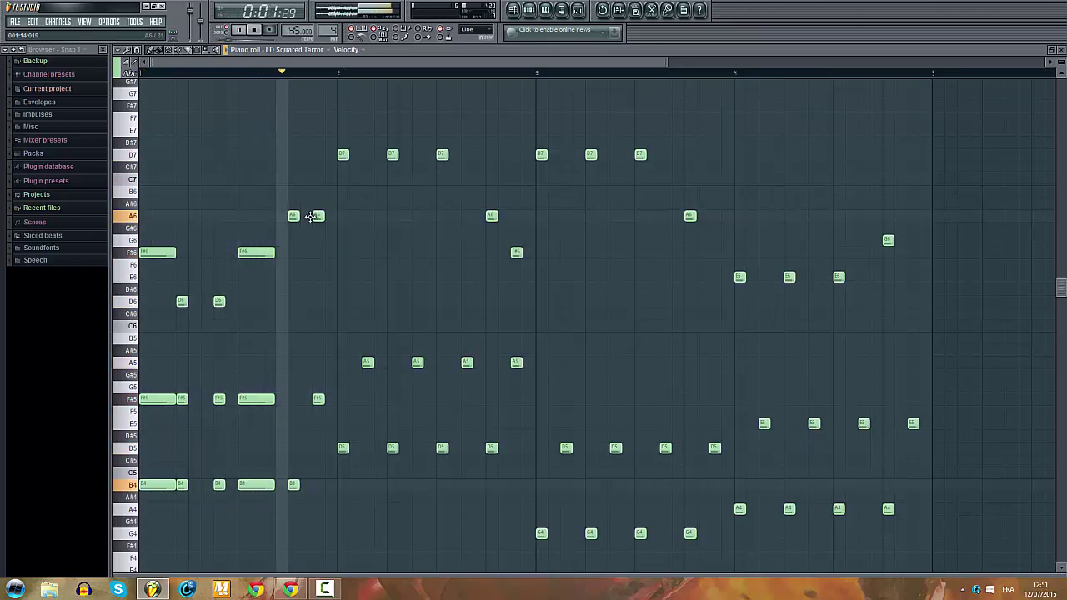
pyautogui.press('space')
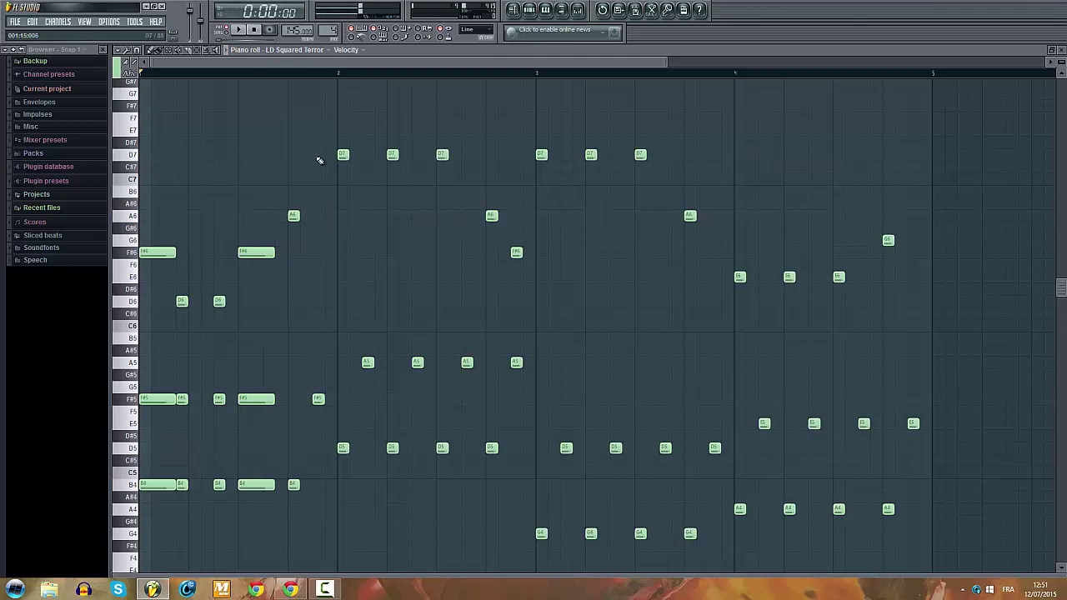
pyautogui.click(317, 155)
pyautogui.press('space')
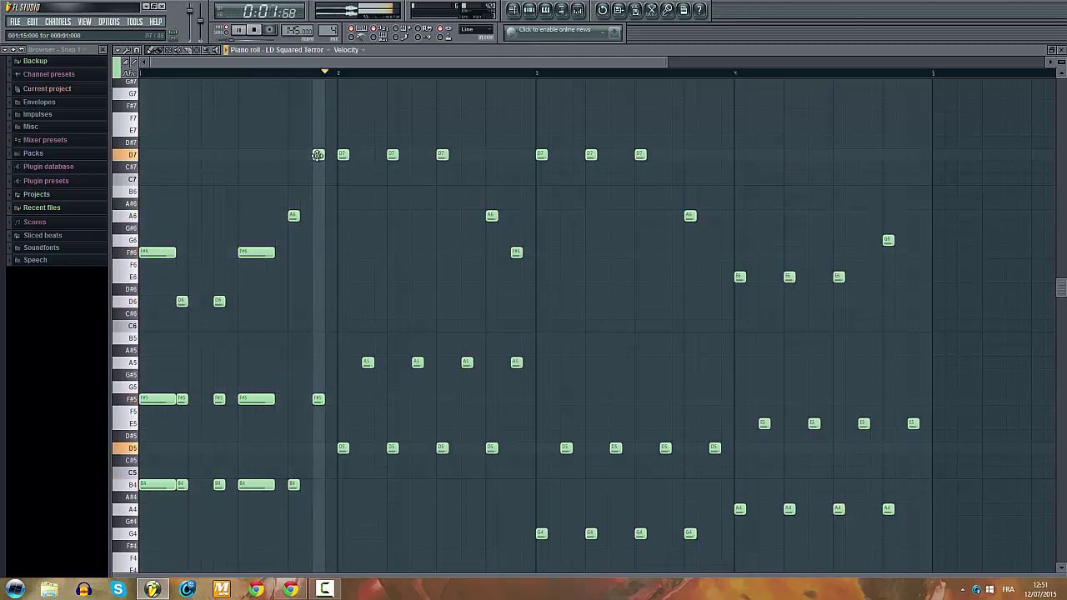
pyautogui.rightClick(318, 155)
pyautogui.press('space')
pyautogui.press('space')
pyautogui.press('space')
# Step: Add a one-step F#5 on step 13 of bar 1 and two-step D6, F#5 and B4 notes on step 15, auditioning the result
pyautogui.click(290, 402)
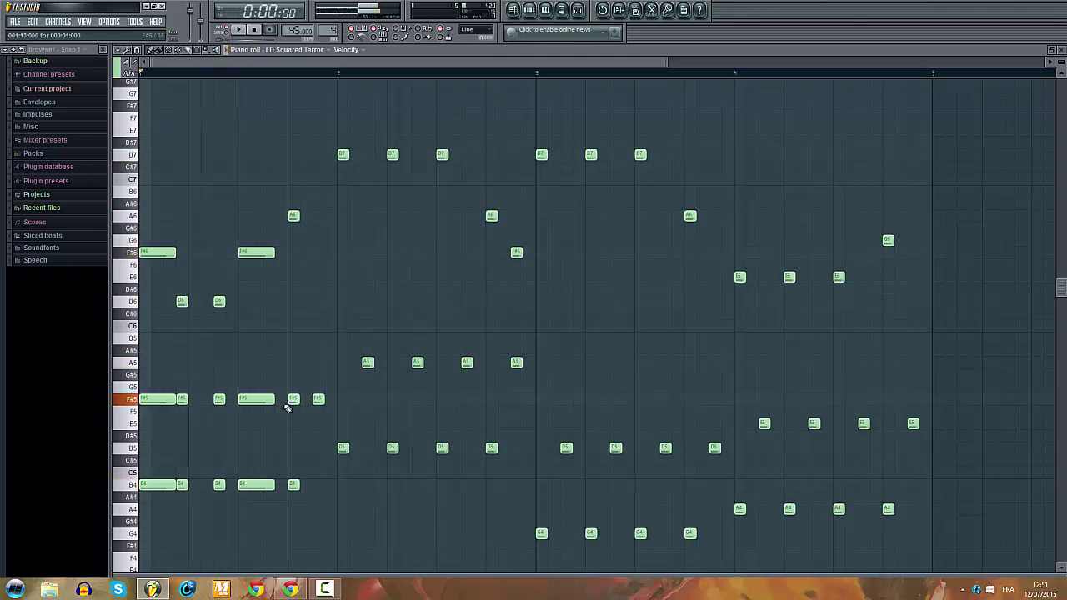
pyautogui.moveTo(307, 252); pyautogui.dragTo(319, 280)
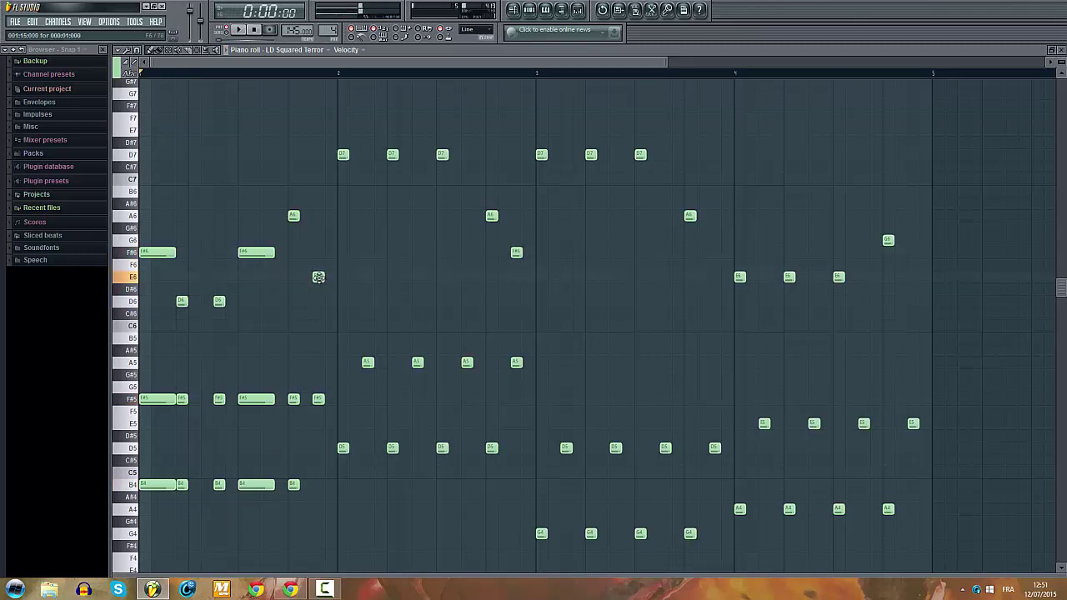
pyautogui.click(317, 401)
pyautogui.click(317, 484)
pyautogui.press('space')
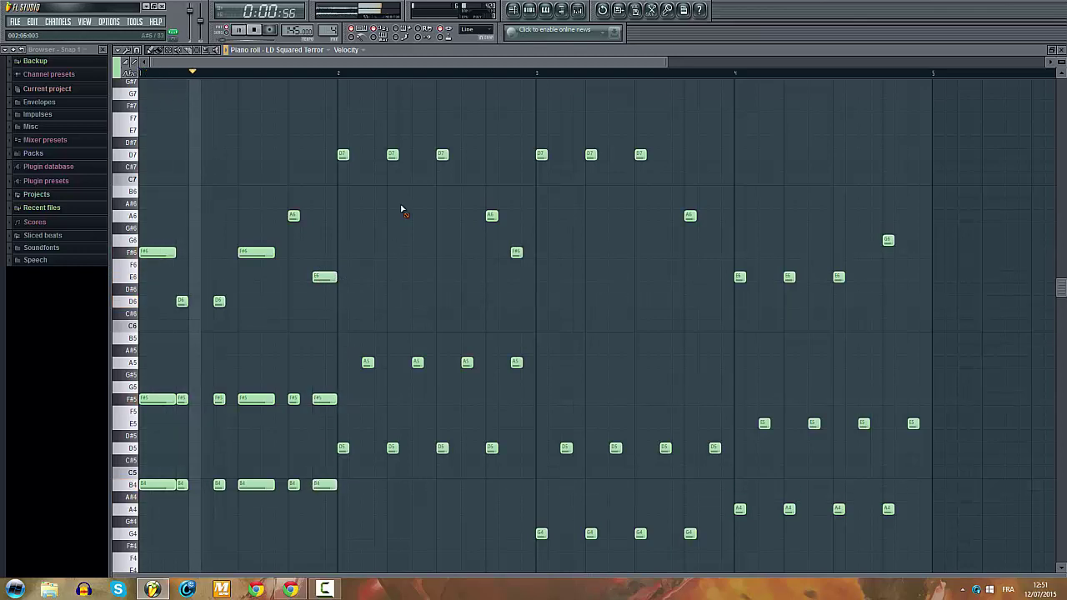
pyautogui.moveTo(327, 276); pyautogui.dragTo(327, 301)
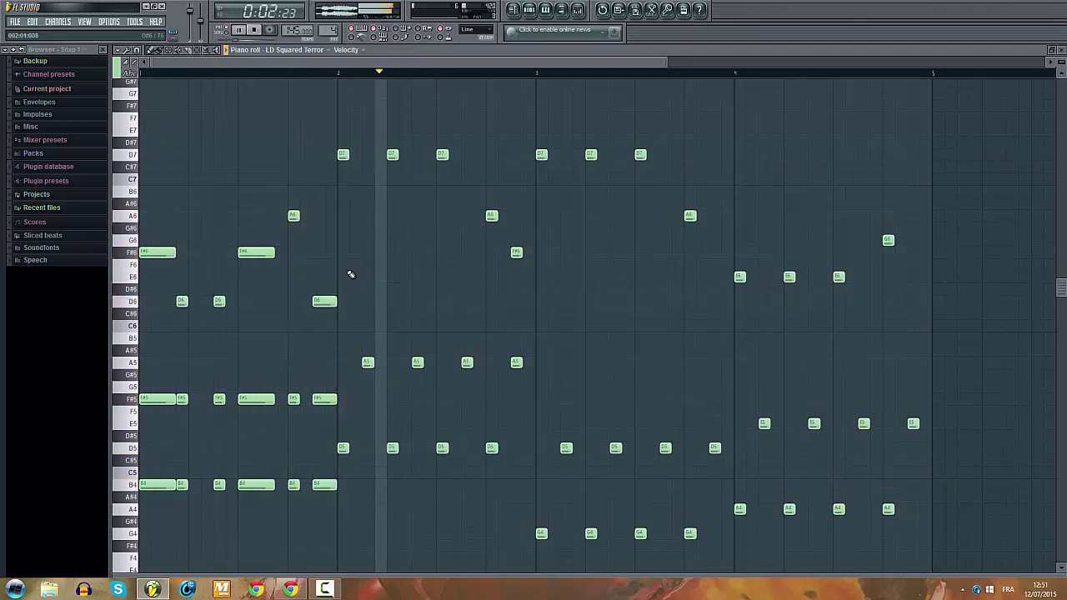
pyautogui.press('space')
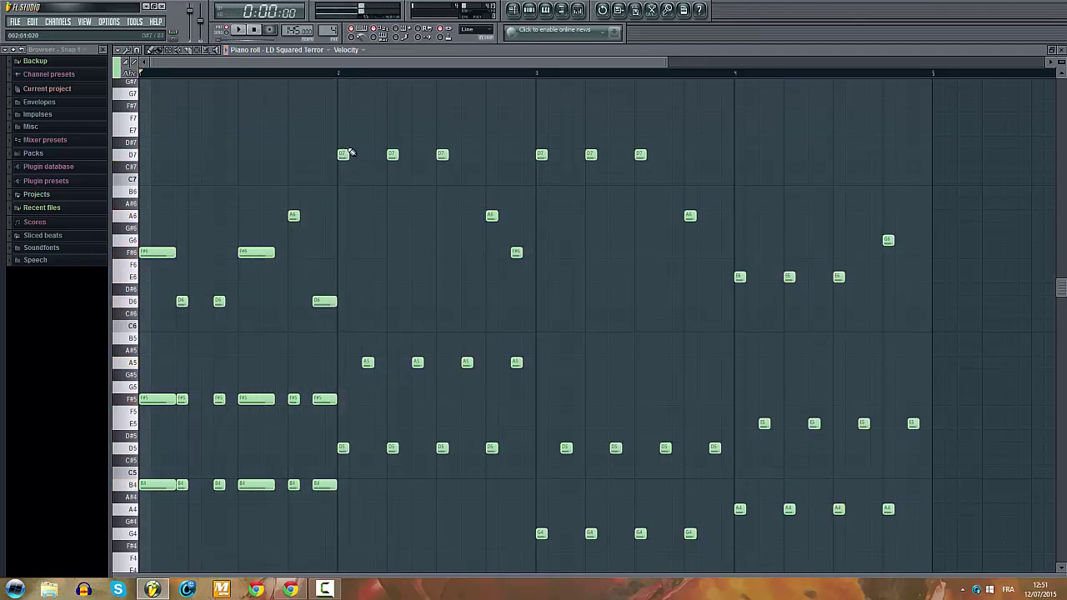
# Step: Shape the bar 2 melody with three-step D7 notes on steps 1 and 9 and one-step A6 notes on steps 4 and 7
pyautogui.moveTo(361, 159); pyautogui.dragTo(375, 159)
pyautogui.click(363, 228)
pyautogui.moveTo(364, 232)
pyautogui.mouseDown()
pyautogui.moveTo(366, 241)
pyautogui.moveTo(363, 219)
pyautogui.mouseUp()
pyautogui.press('space')
pyautogui.rightClick(392, 155)
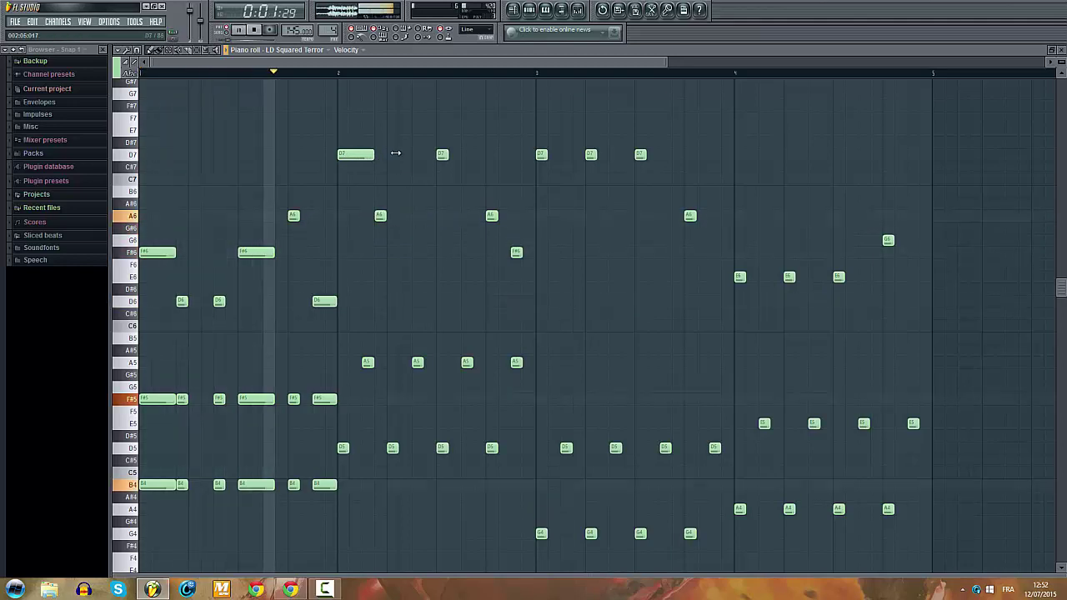
pyautogui.press('space')
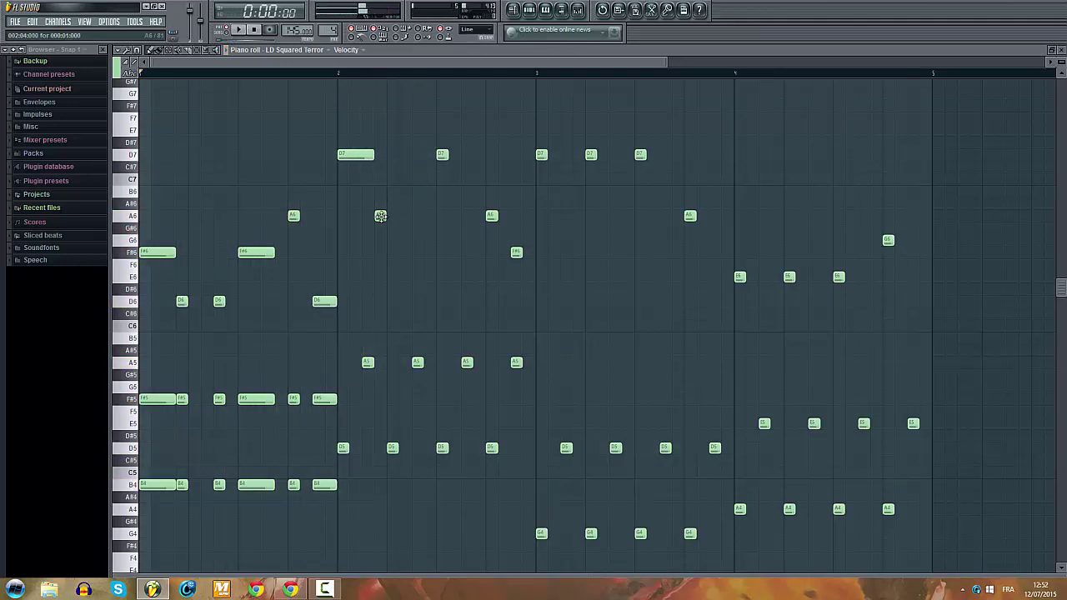
pyautogui.click(418, 217)
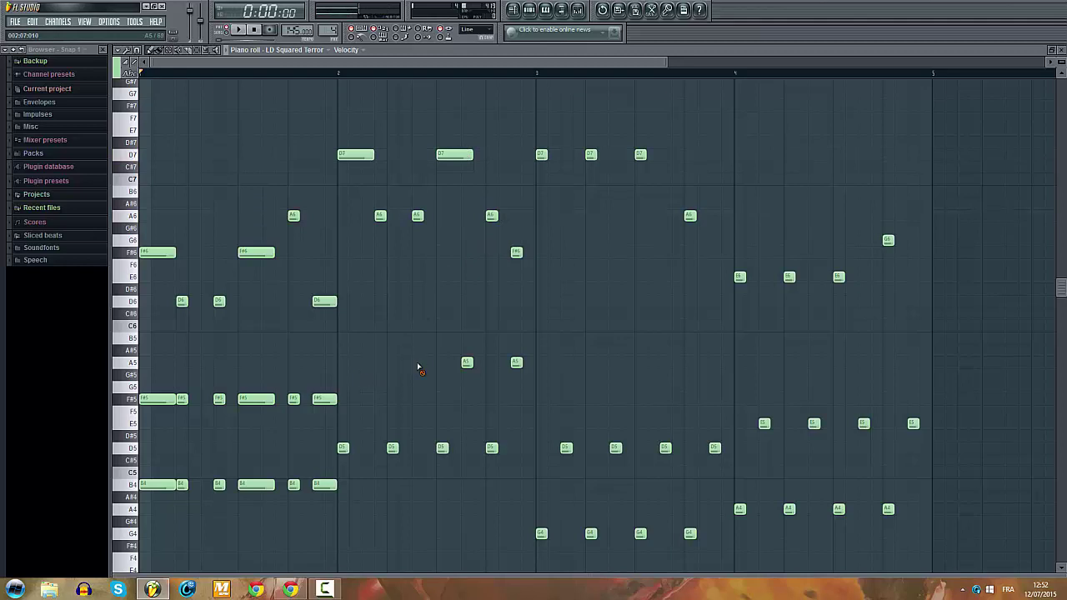
# Step: Replace the offbeat A5 notes in bar 2 with one-step A5 notes on the four beats, aligned with the D5 notes
pyautogui.click(342, 362)
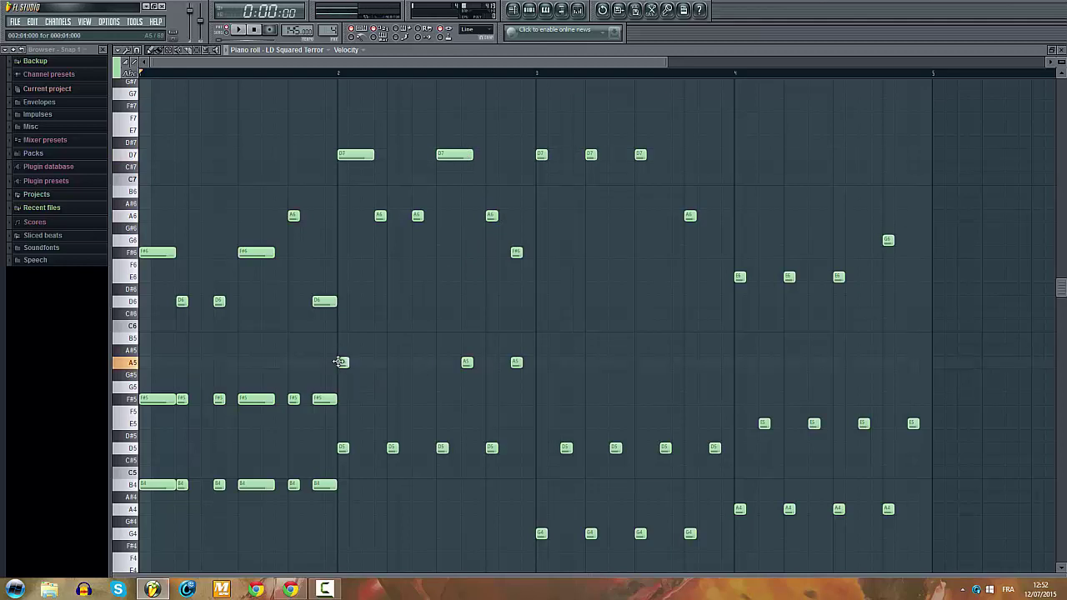
pyautogui.rightClick(467, 362)
pyautogui.rightClick(516, 361)
pyautogui.click(392, 365)
pyautogui.click(441, 363)
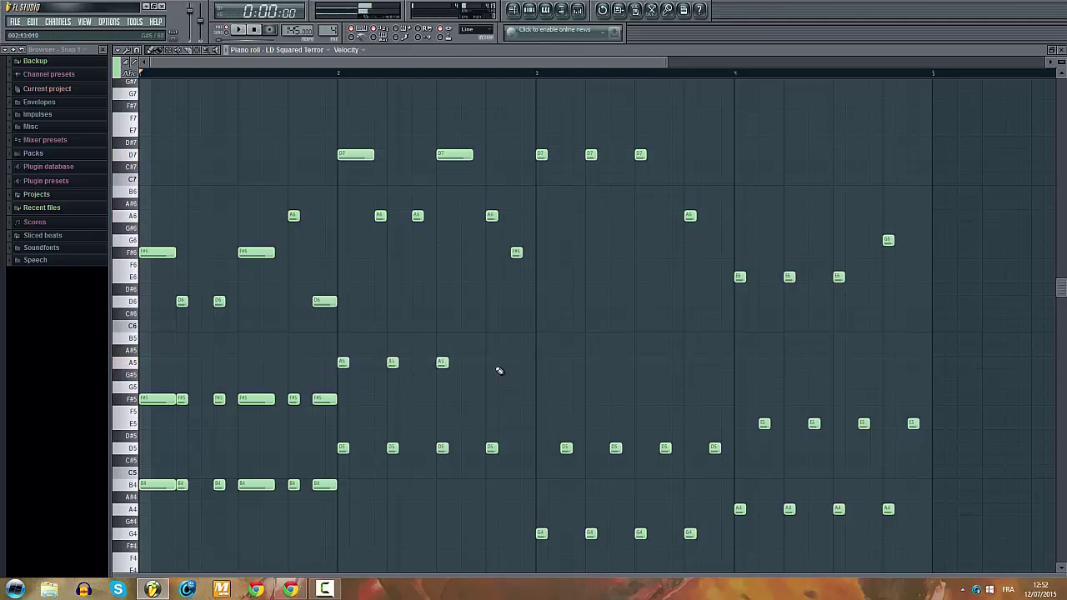
pyautogui.click(491, 363)
# Step: Reshape the bar 2 A5 and D5 notes to three steps on steps 1 and 9 and one step on 4, 7, 13 and 15, then audition
pyautogui.moveTo(337, 345); pyautogui.dragTo(371, 449)
pyautogui.moveTo(435, 344); pyautogui.dragTo(473, 451)
pyautogui.moveTo(489, 358); pyautogui.dragTo(515, 450)
pyautogui.moveTo(385, 358); pyautogui.dragTo(418, 448)
pyautogui.press('space')
pyautogui.rightClick(425, 305)
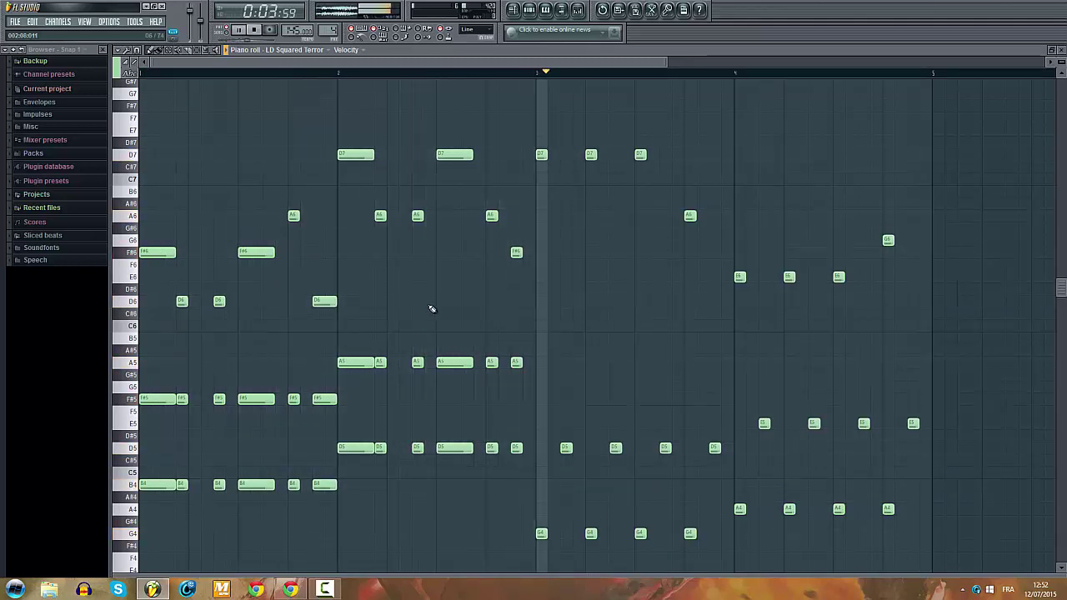
pyautogui.press('space')
pyautogui.press('space')
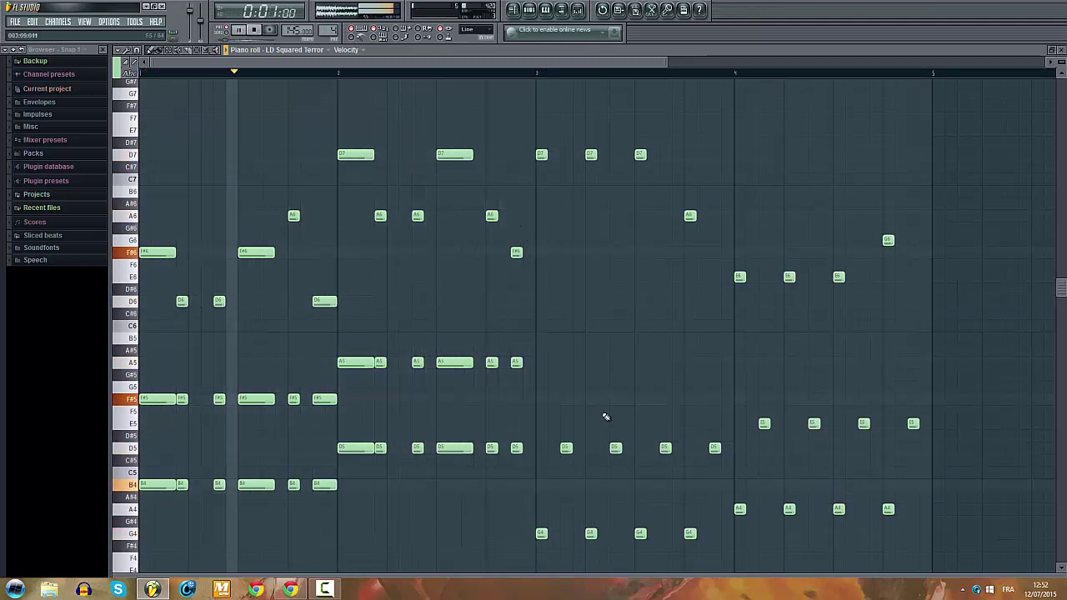
pyautogui.press('space')
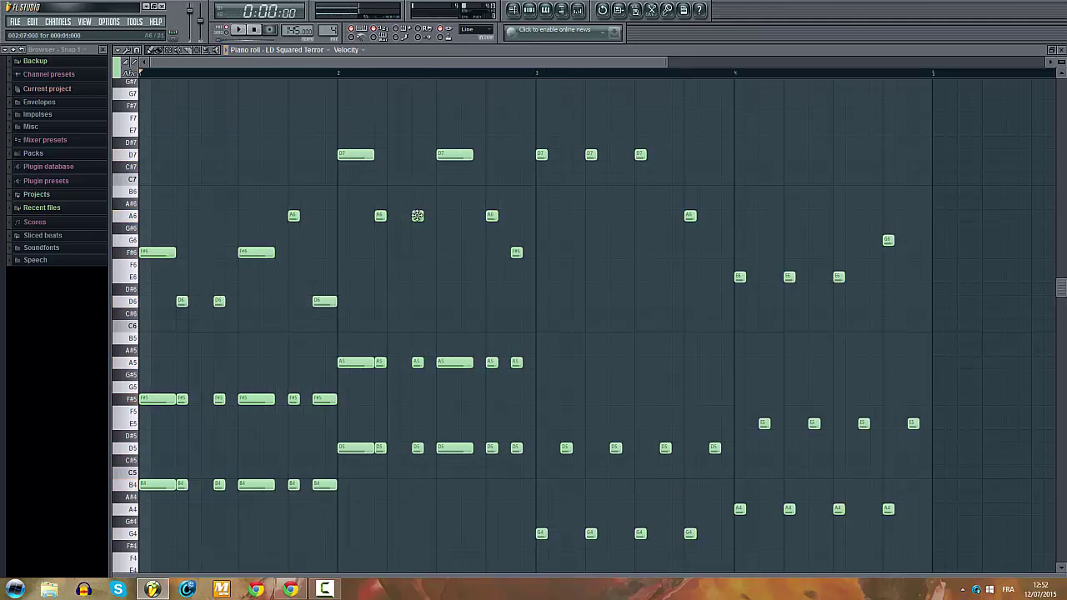
# Step: Lengthen the F#6, A5 and D5 notes on step 15 of bar 2 to two steps and audition the opening
pyautogui.moveTo(412, 198); pyautogui.dragTo(438, 270)
pyautogui.moveTo(501, 221); pyautogui.dragTo(526, 485)
pyautogui.moveTo(523, 448); pyautogui.dragTo(536, 448)
pyautogui.click(593, 363)
pyautogui.press('space')
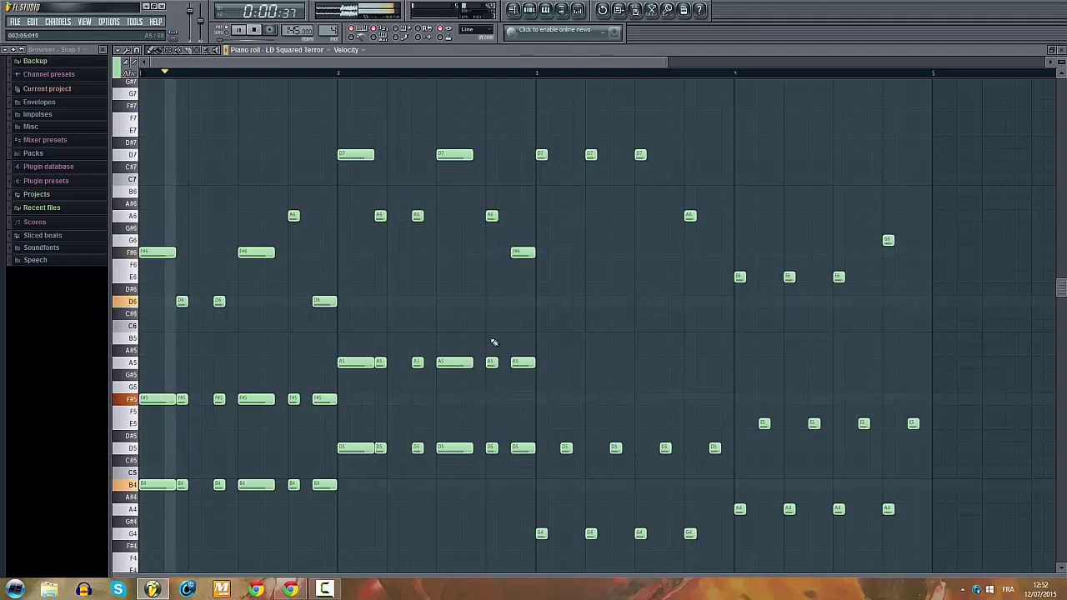
pyautogui.press('space')
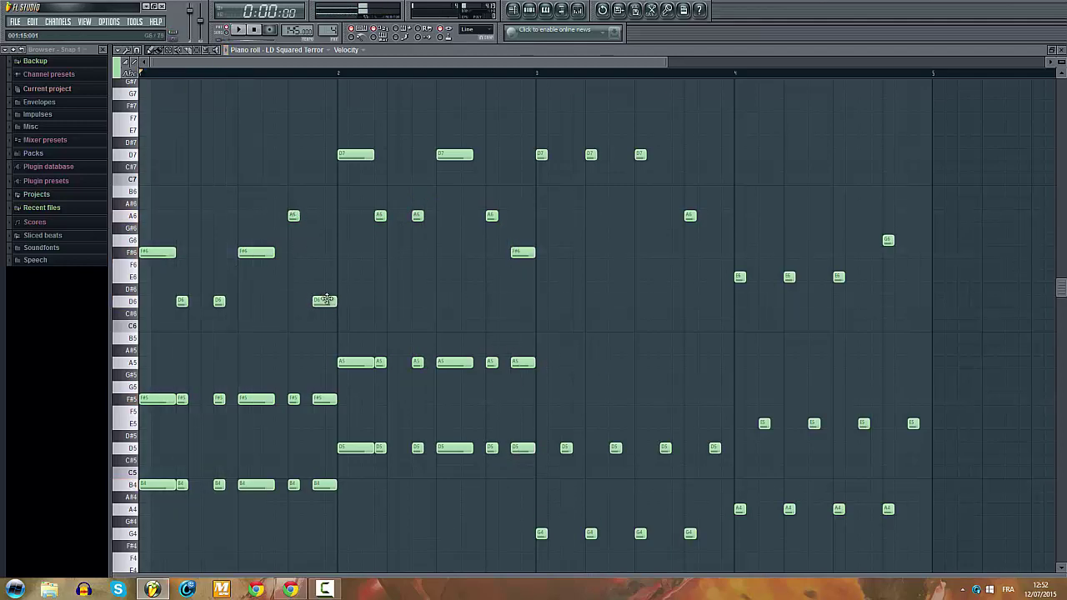
# Step: Try a C7 for the melody note on step 15 of bar 1, settle it on B6 and audition
pyautogui.moveTo(326, 300); pyautogui.dragTo(328, 179)
pyautogui.press('space')
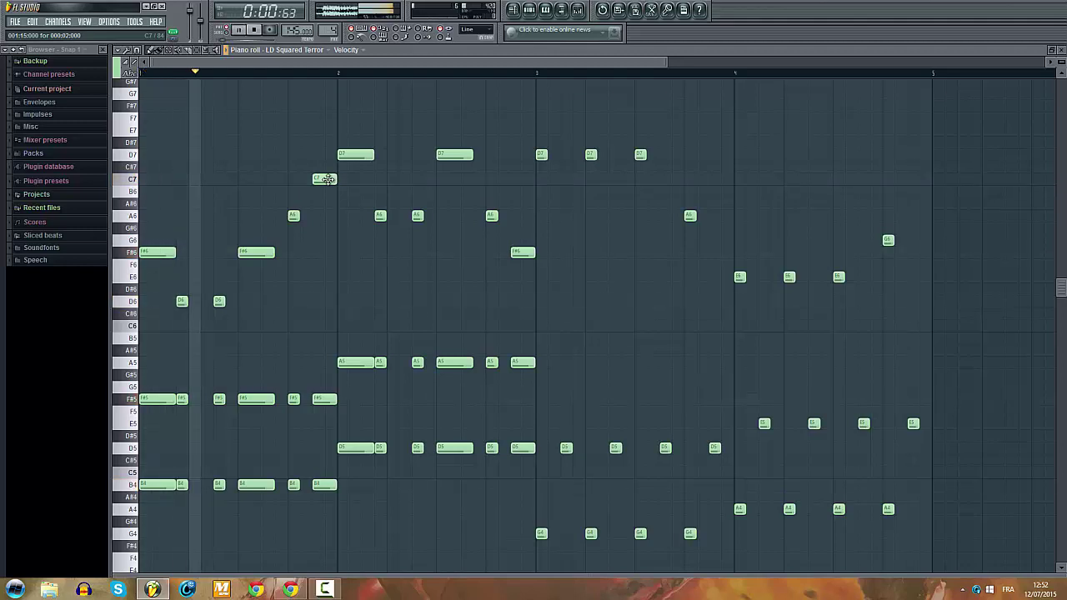
pyautogui.moveTo(327, 179); pyautogui.dragTo(326, 194)
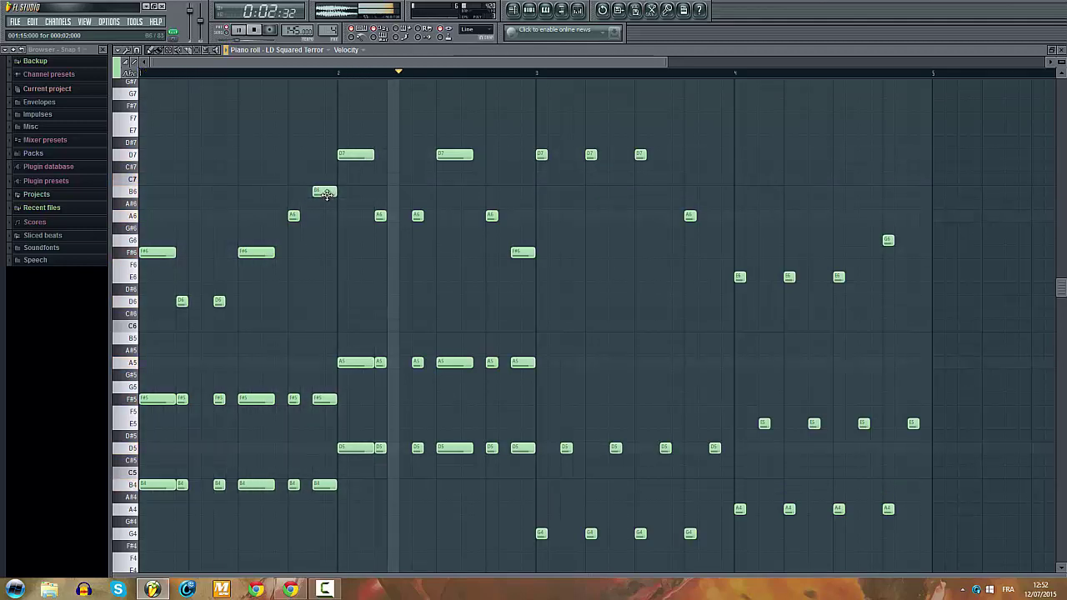
pyautogui.press('space')
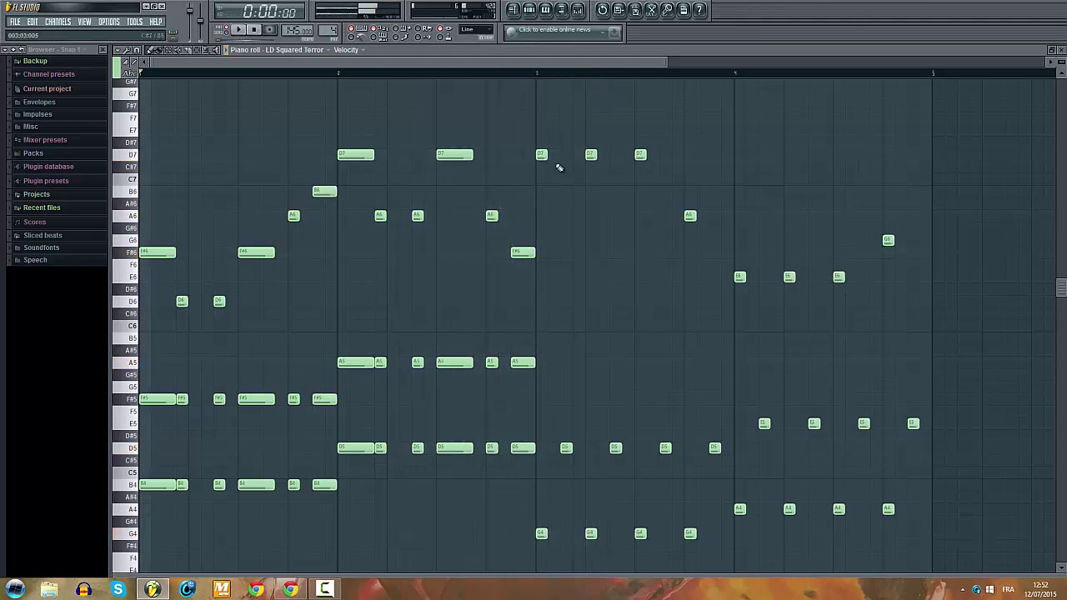
# Step: Shape the bar 3 melody with three-step D7 notes on steps 1 and 9 and one-step A6 notes on steps 4 and 7
pyautogui.moveTo(536, 135)
pyautogui.mouseDown()
pyautogui.moveTo(572, 195)
pyautogui.moveTo(541, 155)
pyautogui.mouseUp()
pyautogui.moveTo(561, 194); pyautogui.dragTo(588, 218)
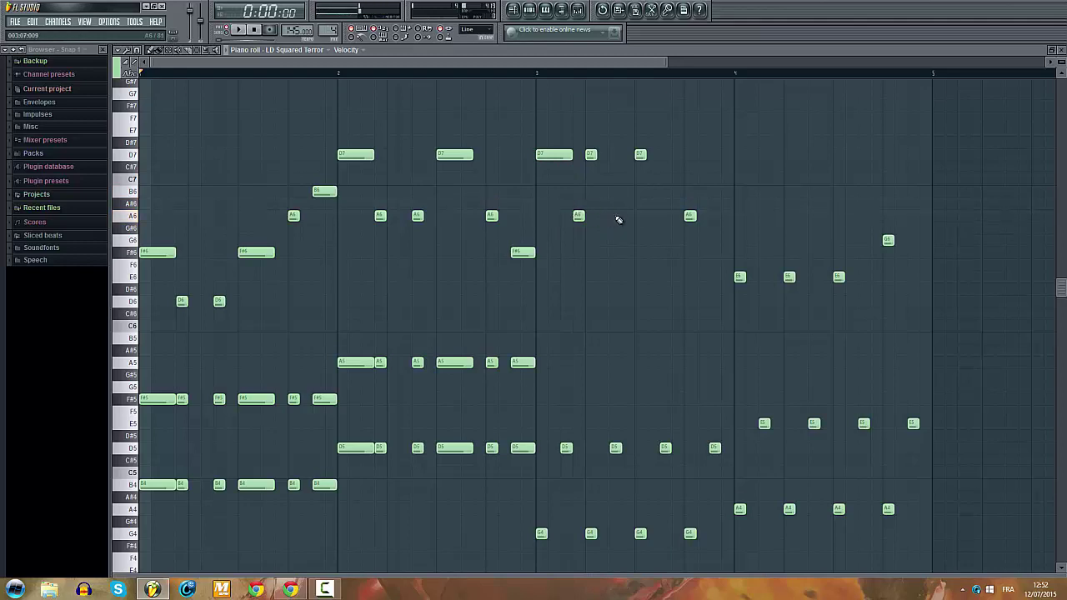
pyautogui.click(660, 155)
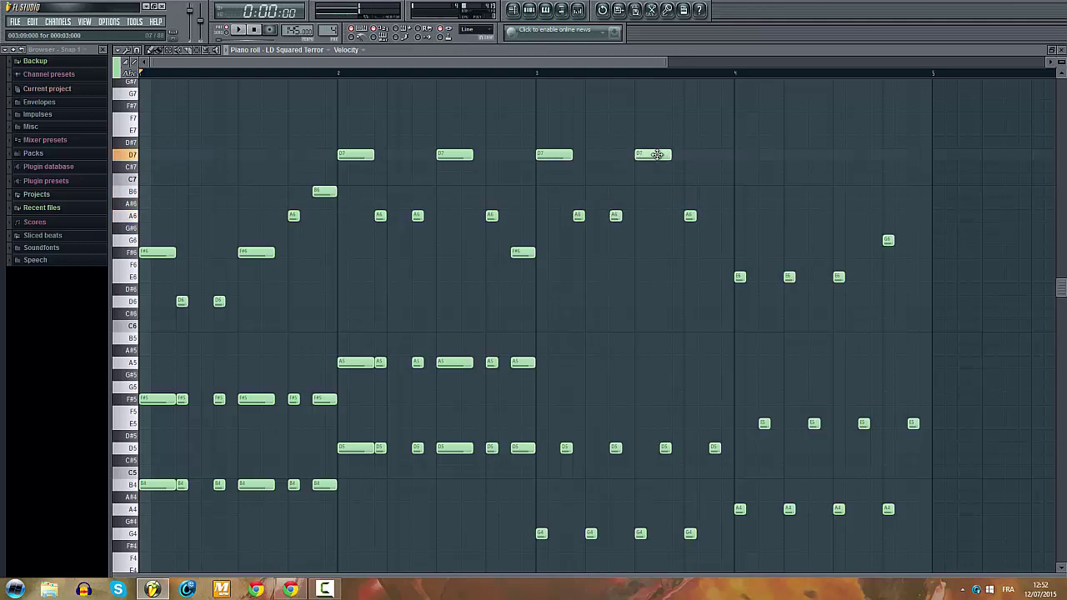
pyautogui.press('space')
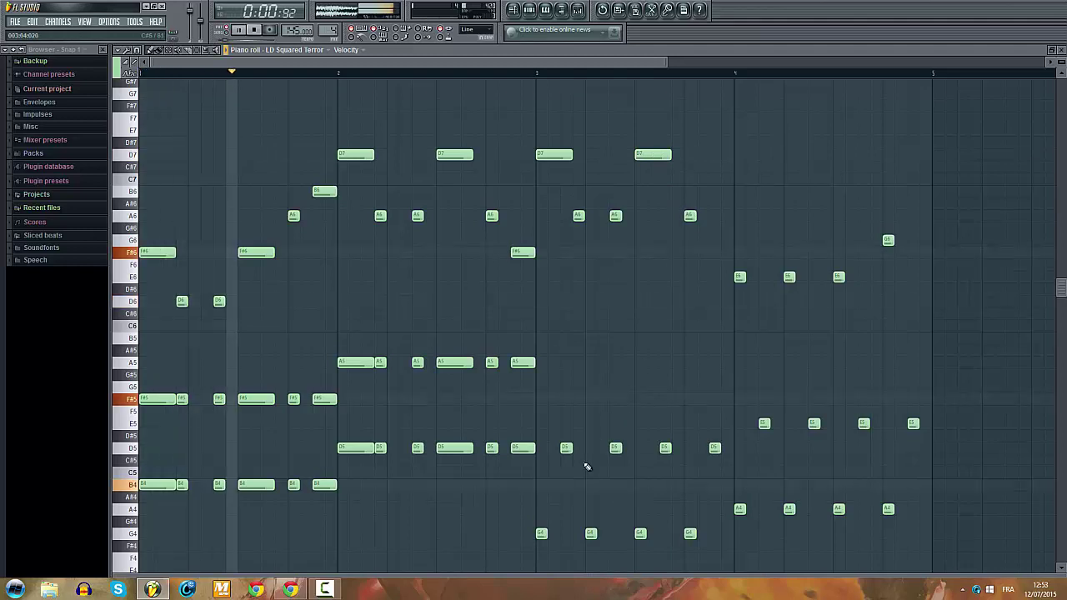
# Step: Shift the bar 3 D5 notes onto the beats above the G4 notes and lengthen the beat-four A6 to three steps
pyautogui.moveTo(720, 443); pyautogui.dragTo(542, 449)
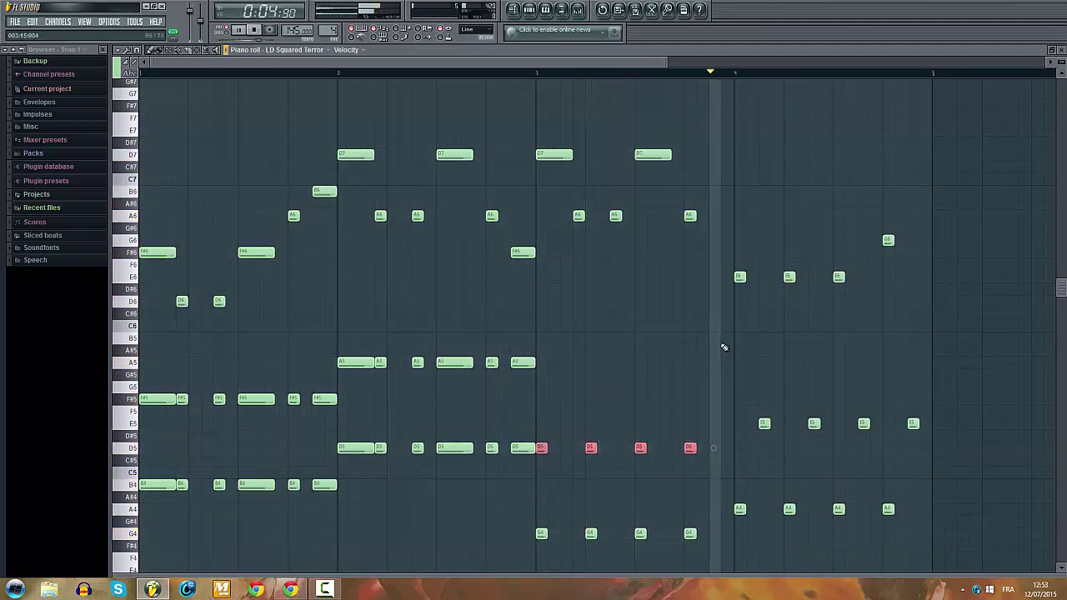
pyautogui.press('space')
pyautogui.click(690, 214)
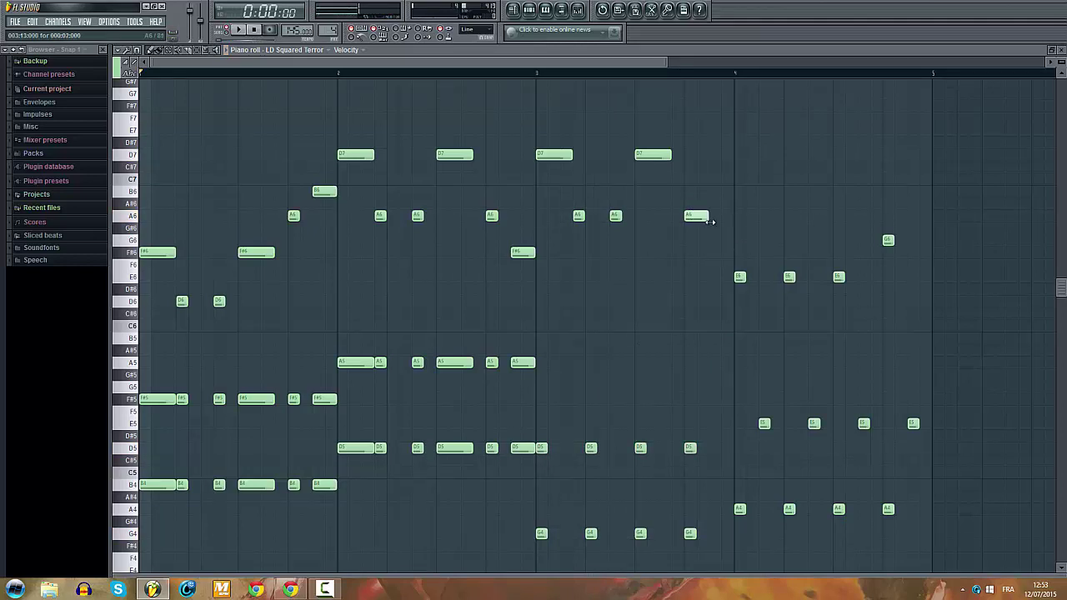
pyautogui.moveTo(712, 221); pyautogui.dragTo(725, 227)
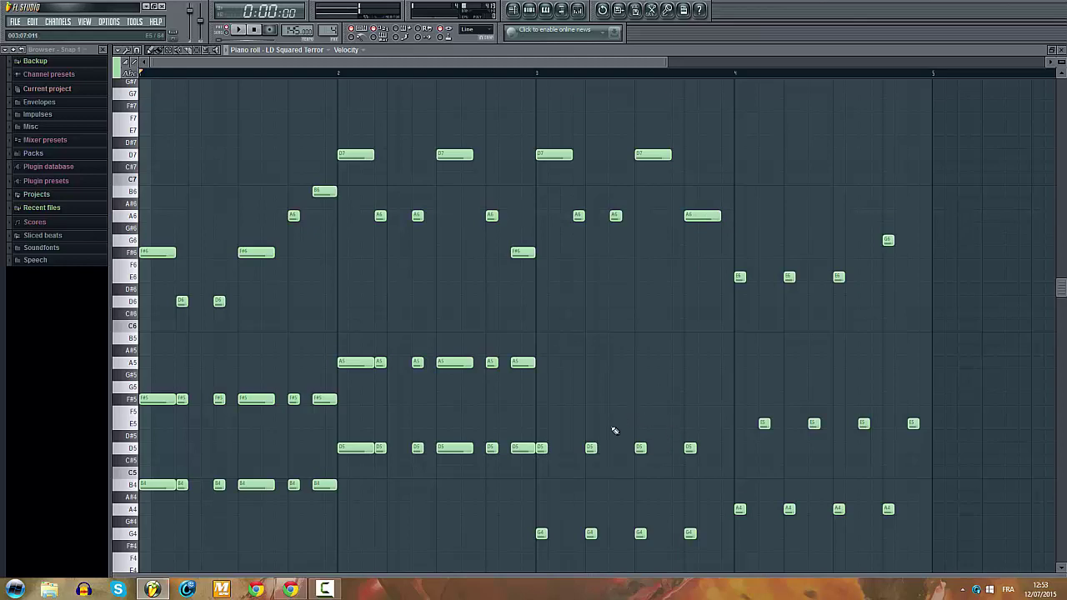
# Step: Reshape the bar 3 D5 and G4 notes to three steps on steps 1, 9 and 13 and one step on 4 and 7, auditioning midway
pyautogui.moveTo(547, 447); pyautogui.dragTo(543, 534)
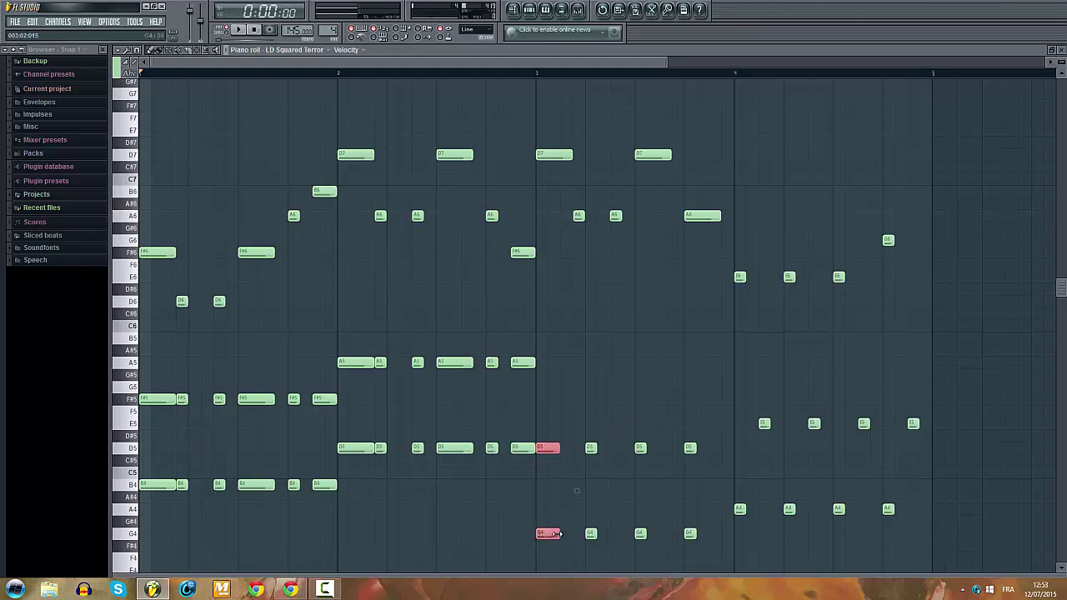
pyautogui.moveTo(631, 448); pyautogui.dragTo(722, 538)
pyautogui.click(350, 196)
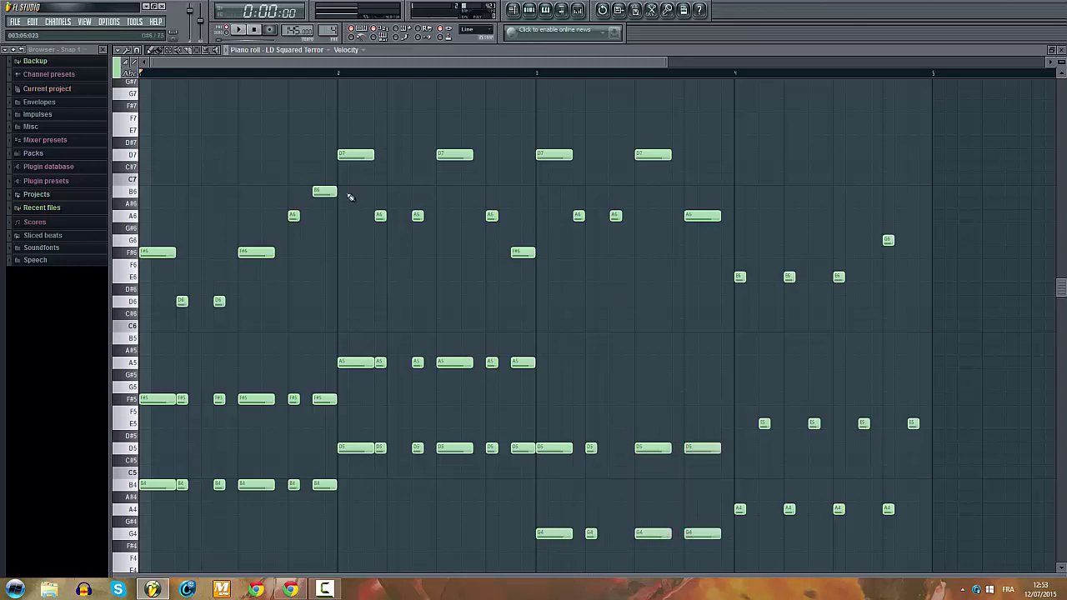
pyautogui.press('space')
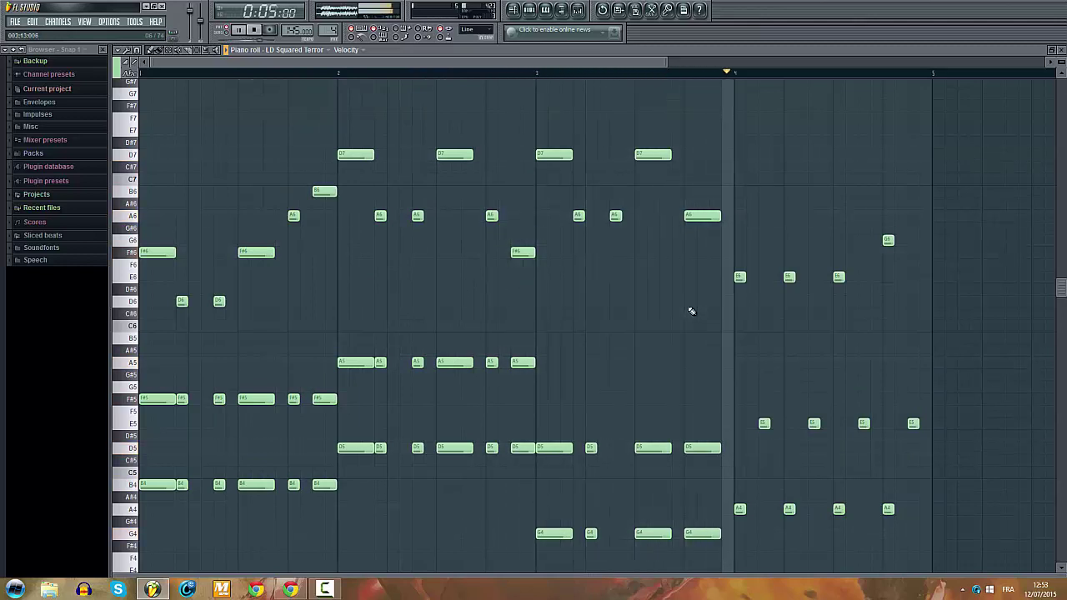
pyautogui.press('space')
pyautogui.keyDown('ctrl'); pyautogui.moveTo(585, 418); pyautogui.dragTo(612, 531); pyautogui.keyUp('ctrl')
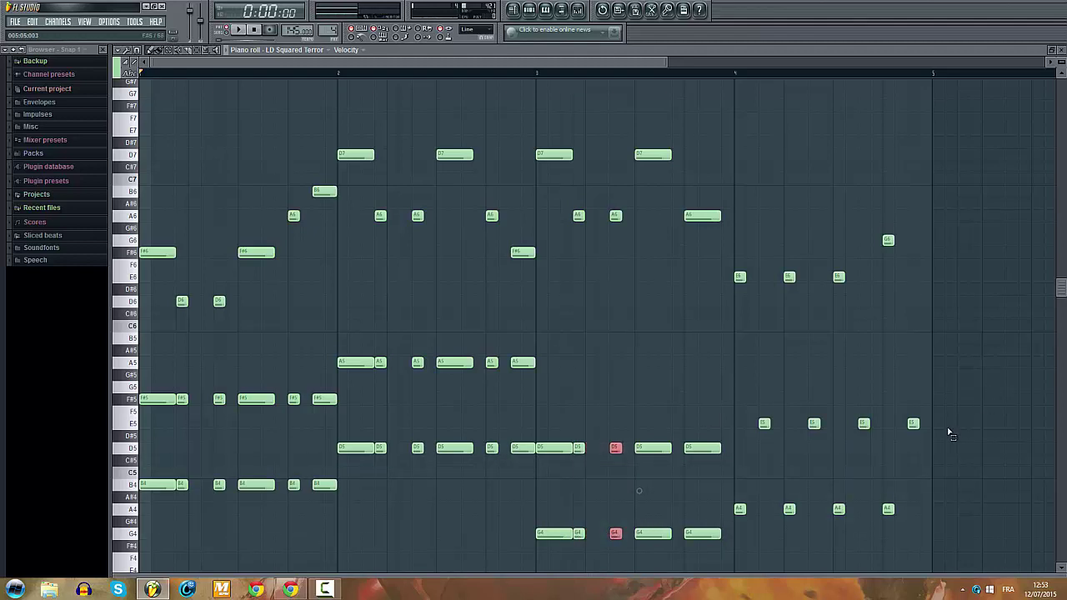
# Step: Align the bar 4 E5 notes with the A4 notes, and place a three-step E6 on step 1 and one-step C#6 notes on 4 and 7
pyautogui.keyDown('ctrl'); pyautogui.moveTo(975, 395); pyautogui.dragTo(760, 447); pyautogui.keyUp('ctrl')
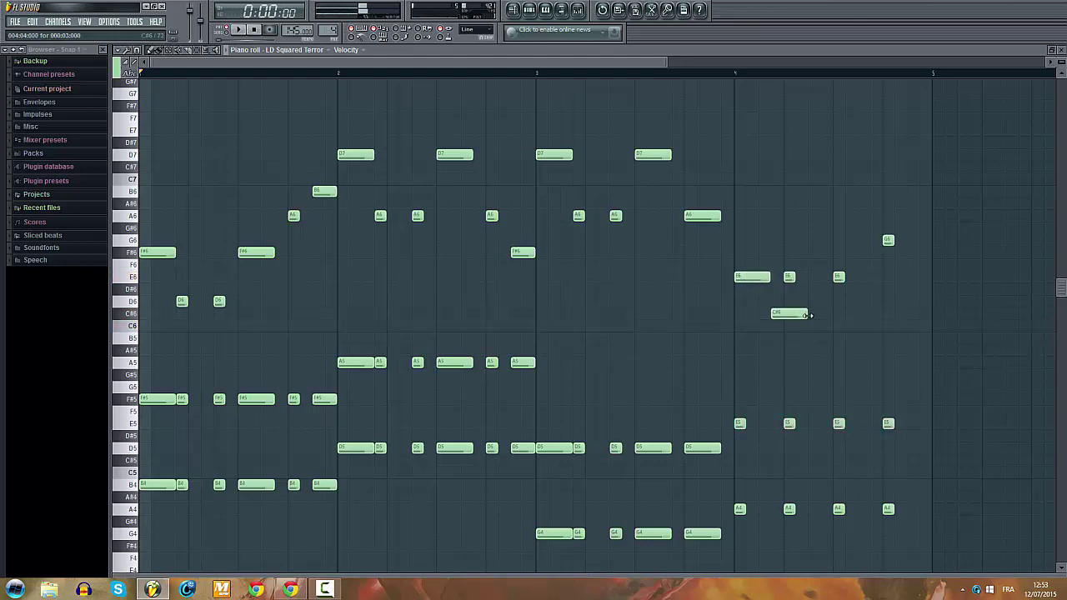
pyautogui.moveTo(789, 277); pyautogui.dragTo(814, 313)
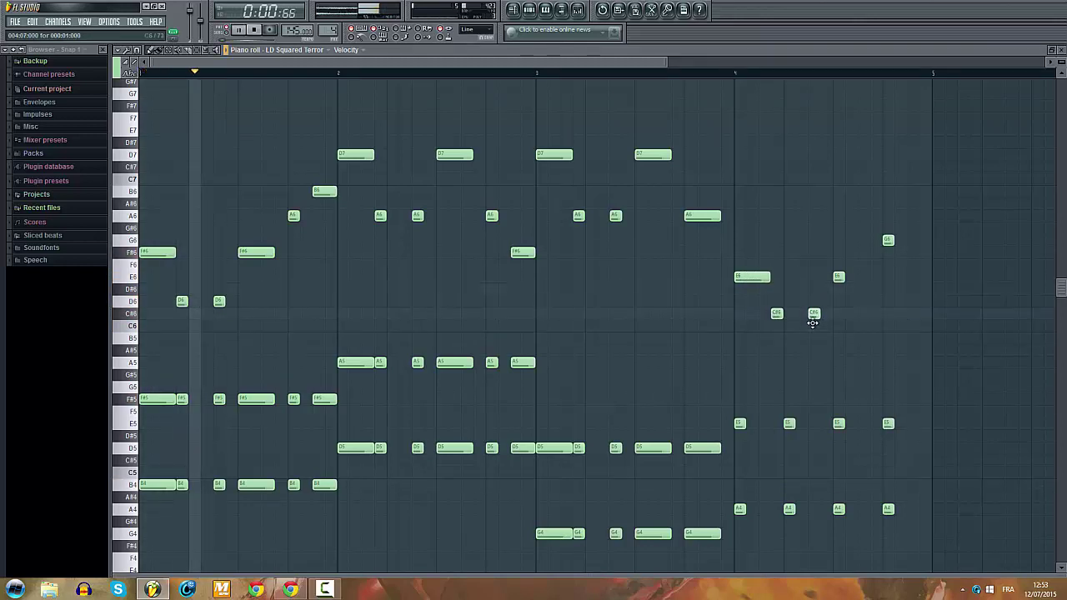
pyautogui.click(626, 71)
# Step: Complete the bar 4 melody with a three-step E6 on step 9, a one-step A6 on step 13 and a two-step G6 on step 15
pyautogui.moveTo(703, 93); pyautogui.dragTo(768, 126)
pyautogui.press('space')
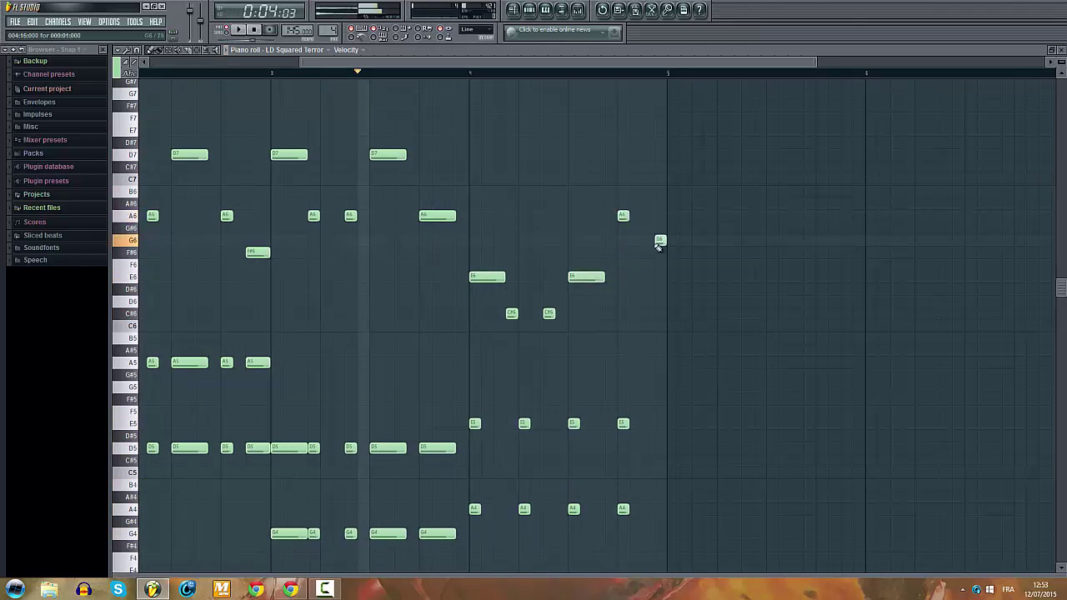
pyautogui.click(648, 241)
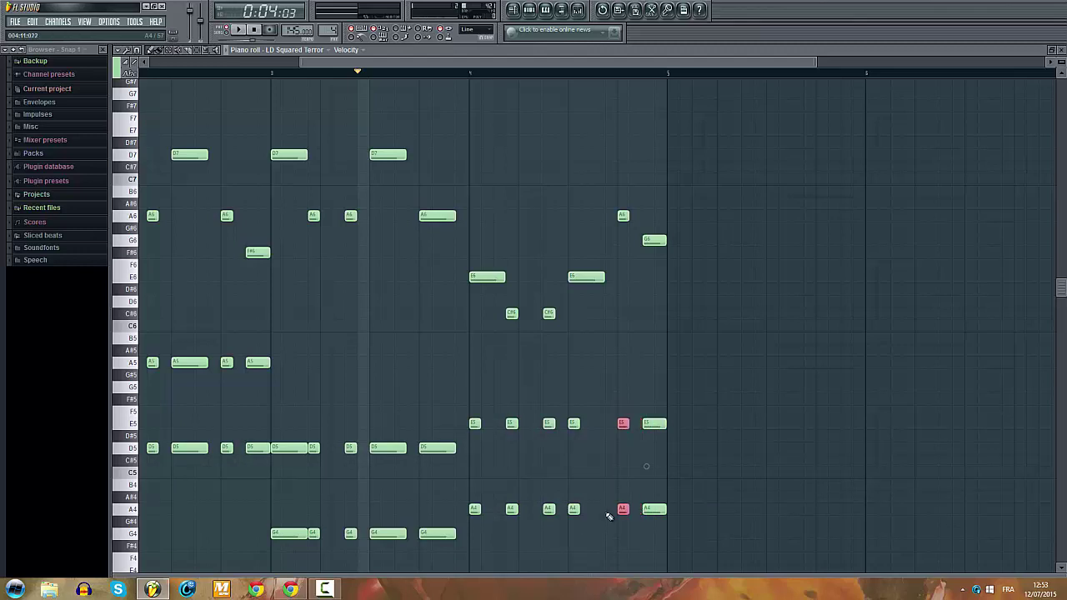
# Step: Match the bar 4 E5 and A4 notes to the melody rhythm, with three-step notes on steps 1 and 9, and play the pattern from the start
pyautogui.moveTo(564, 408); pyautogui.dragTo(587, 512)
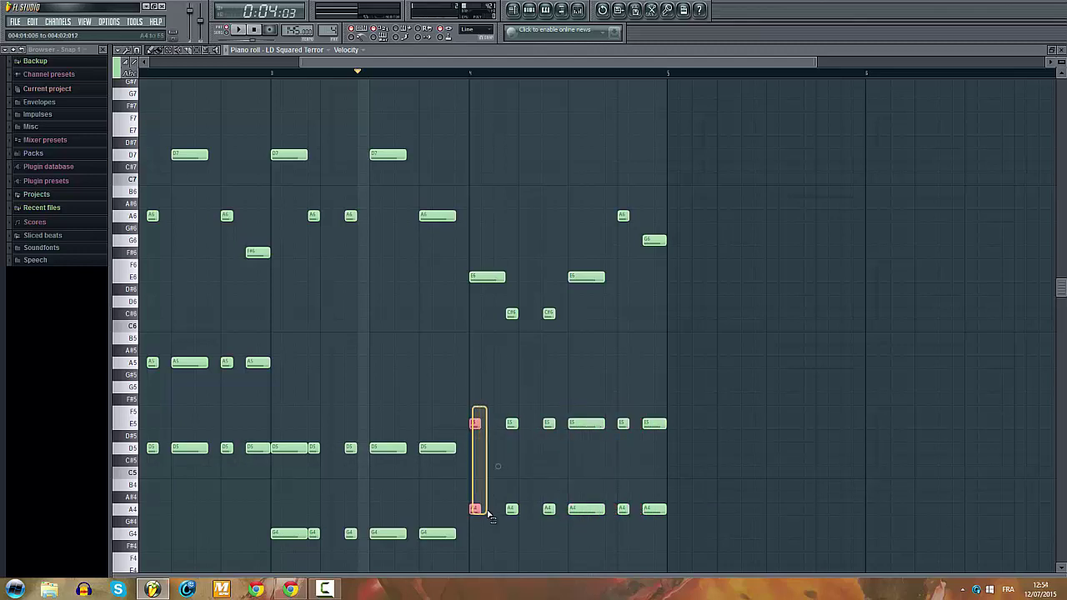
pyautogui.moveTo(490, 516); pyautogui.dragTo(477, 509)
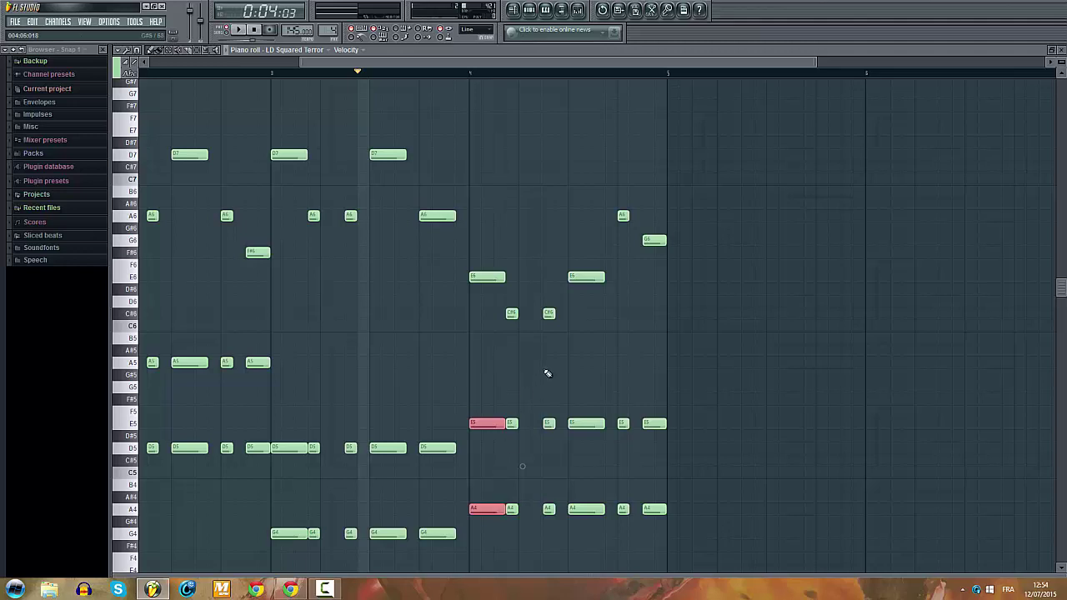
pyautogui.click(261, 30)
pyautogui.click(238, 29)
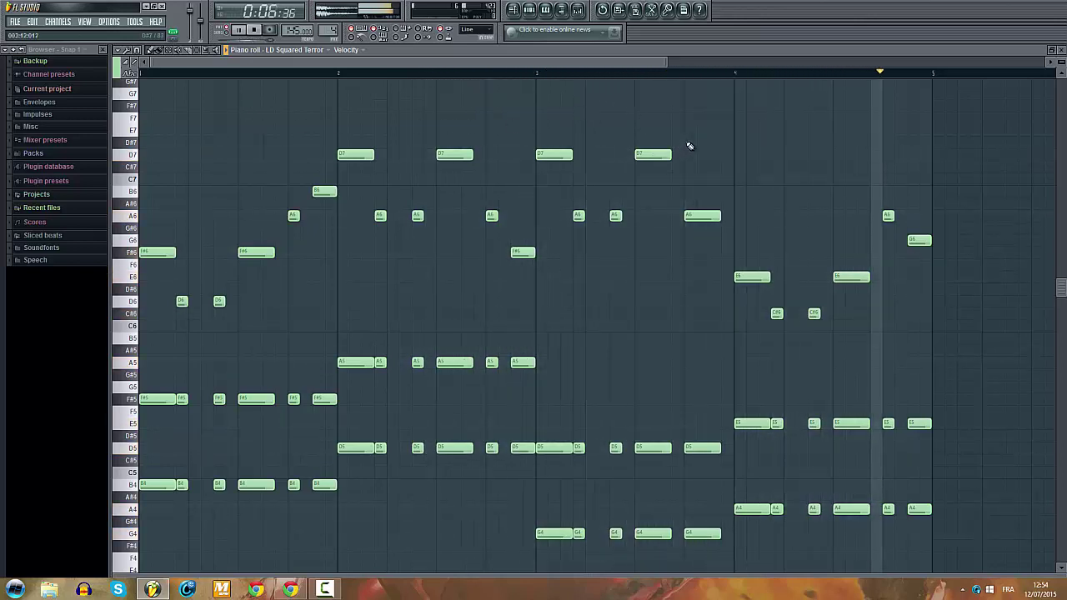
# Step: Lower the one-step A6 on step 13 of bar 4 to E6 and audition the pattern
pyautogui.press('space')
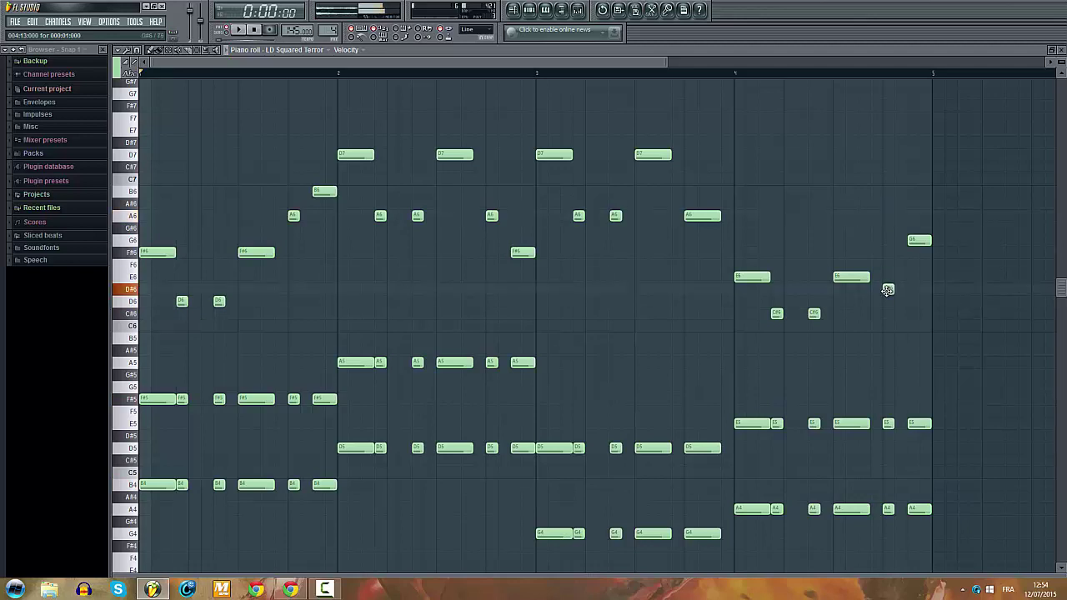
pyautogui.press('space')
pyautogui.moveTo(913, 242)
pyautogui.mouseDown()
pyautogui.moveTo(912, 262)
pyautogui.moveTo(911, 238)
pyautogui.mouseUp()
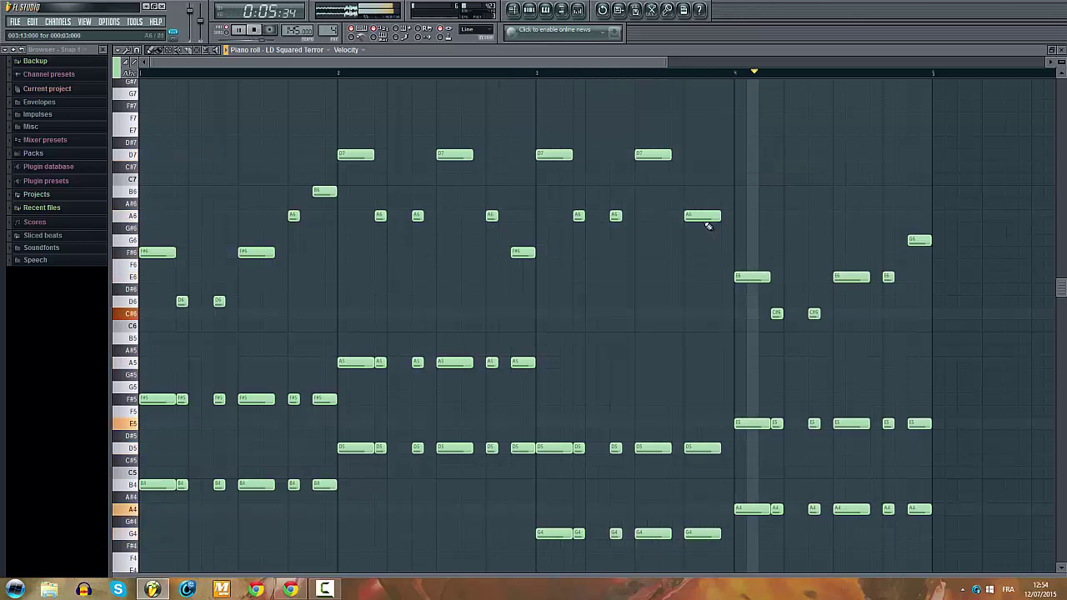
# Step: Try the bar 3 melody note on step 13 at G#6 and G6, auditioning the change
pyautogui.press('space')
pyautogui.moveTo(705, 229); pyautogui.dragTo(704, 243)
pyautogui.press('space')
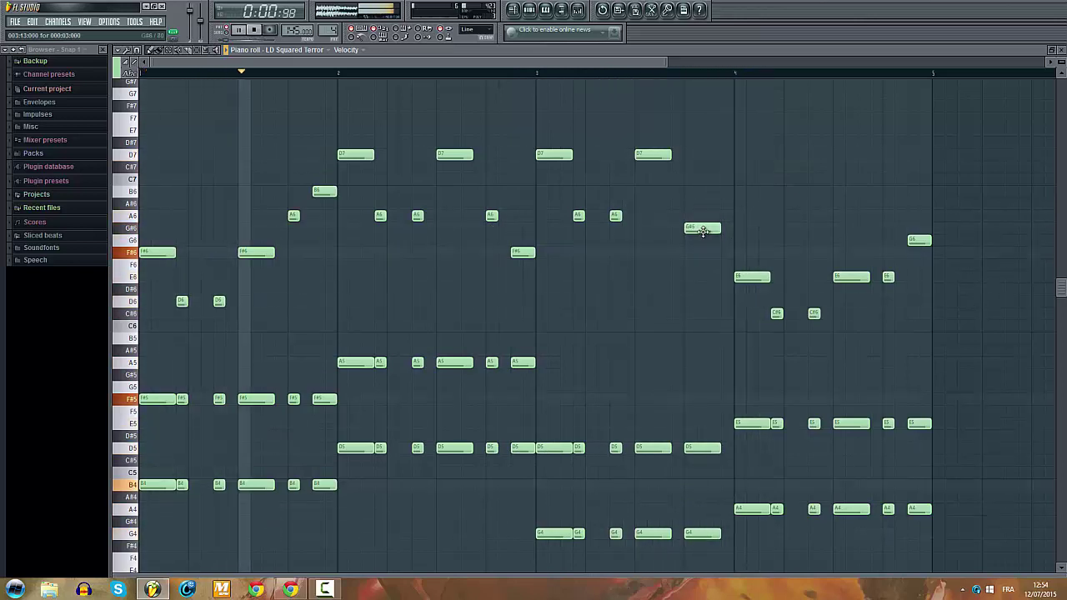
pyautogui.moveTo(702, 231); pyautogui.dragTo(702, 244)
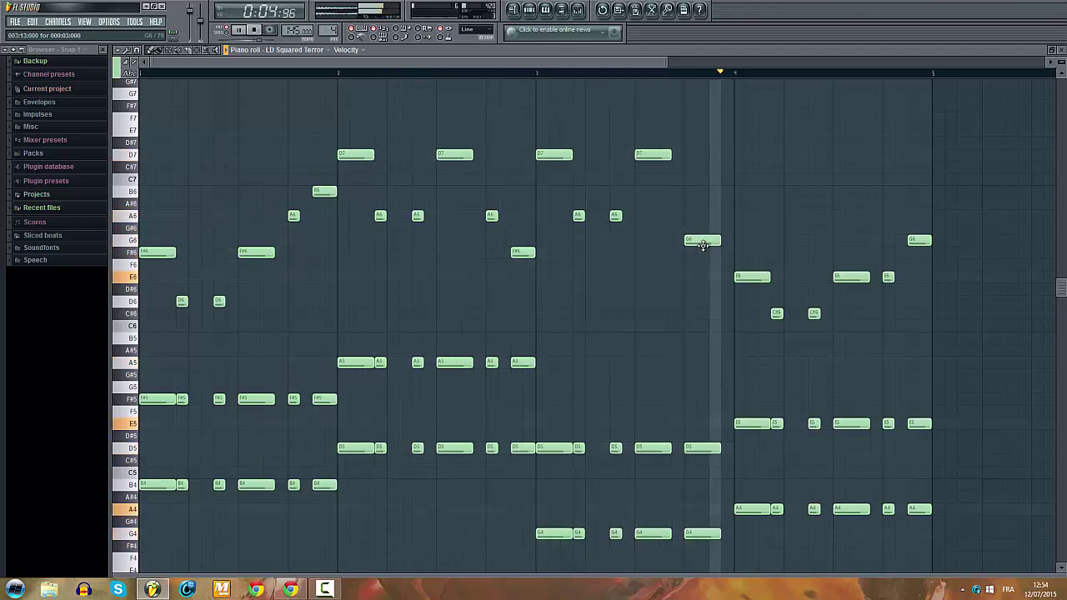
# Step: Make the bar 3 melody note on step 13 a one-step A6 and place a two-step G6 on step 15
pyautogui.press('space')
pyautogui.moveTo(703, 242); pyautogui.dragTo(705, 223)
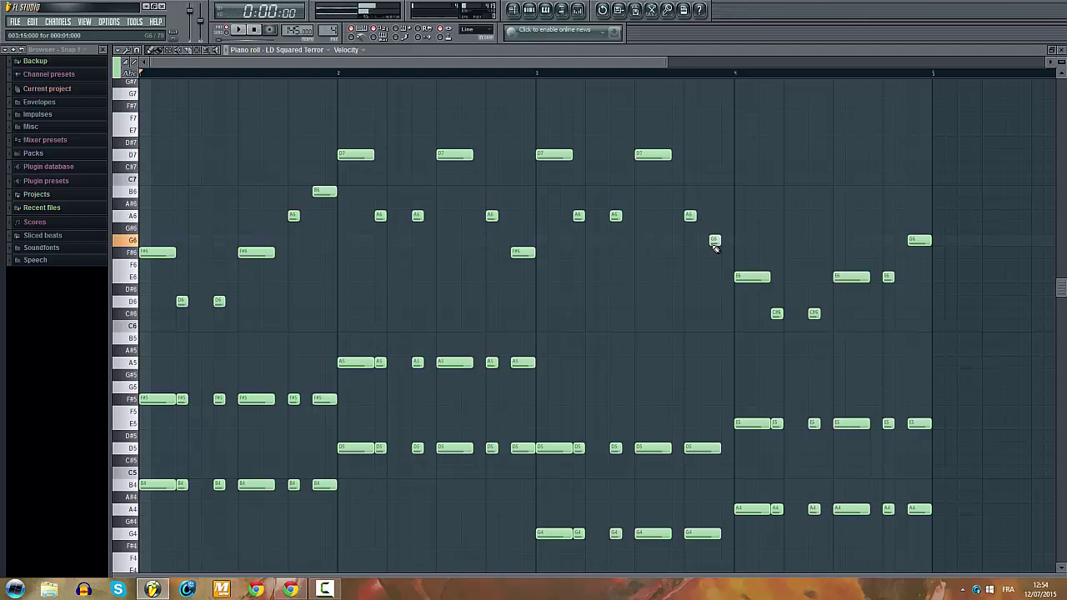
pyautogui.moveTo(718, 243); pyautogui.dragTo(730, 245)
# Step: Split the last bar 3 D5 and G4 notes into one step on 13 and two steps on 15, and lower the G6 to F#6
pyautogui.moveTo(701, 450); pyautogui.dragTo(732, 534)
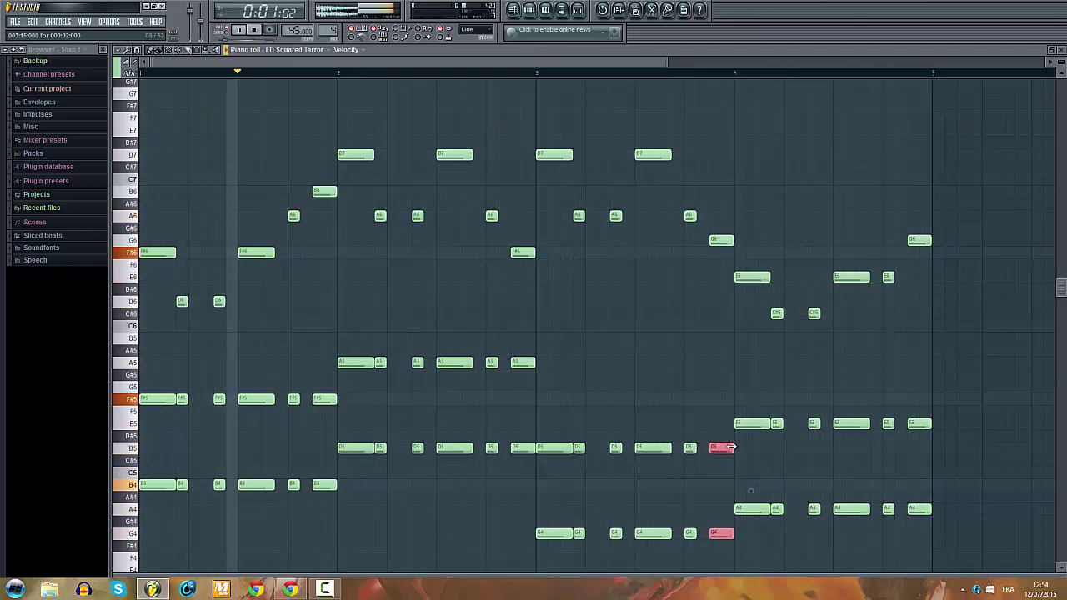
pyautogui.moveTo(733, 448)
pyautogui.mouseDown()
pyautogui.moveTo(722, 447)
pyautogui.moveTo(749, 447)
pyautogui.moveTo(738, 452)
pyautogui.mouseUp()
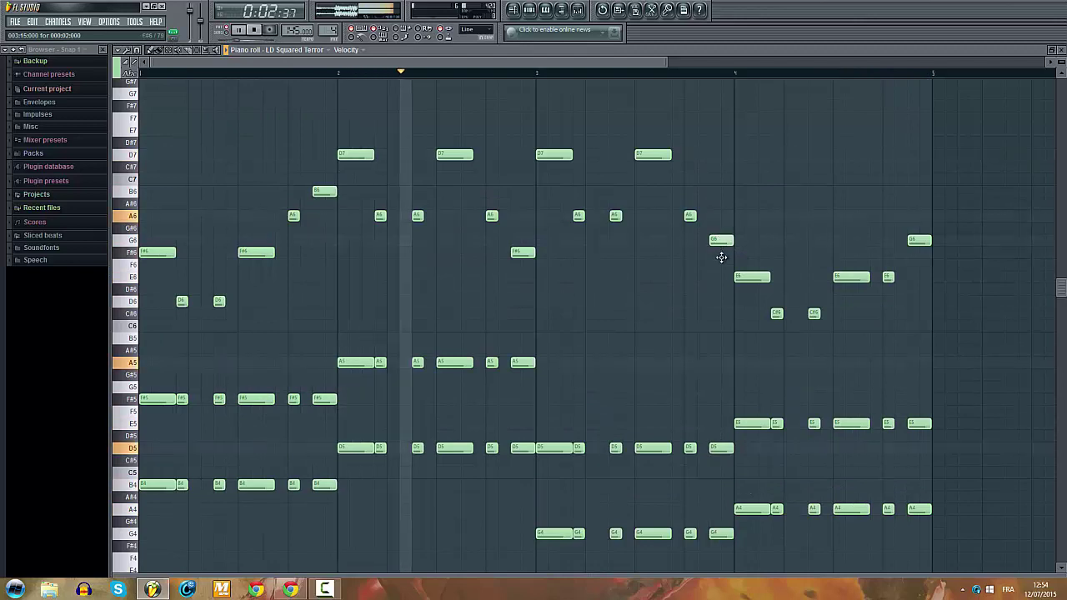
pyautogui.moveTo(721, 245); pyautogui.dragTo(721, 258)
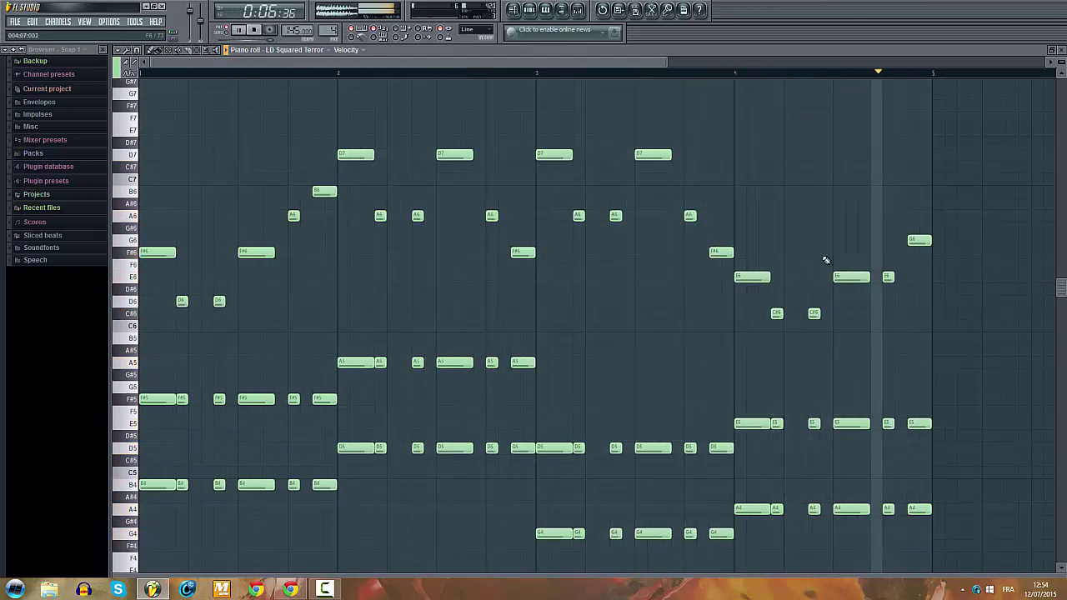
pyautogui.press('space')
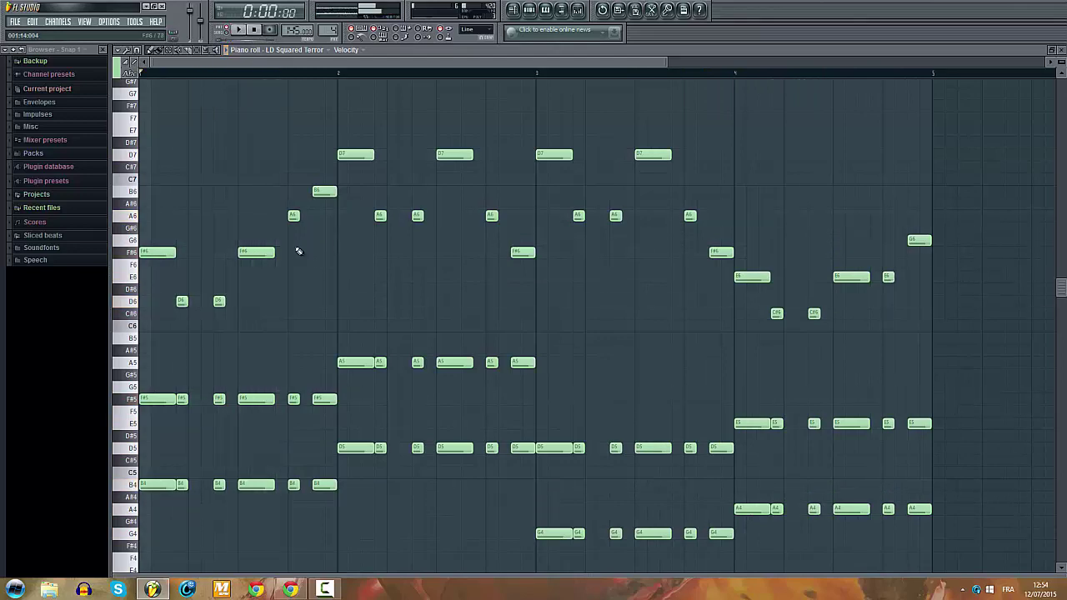
pyautogui.scroll(-3, 435, 180)
pyautogui.moveTo(740, 113); pyautogui.dragTo(11, 587)
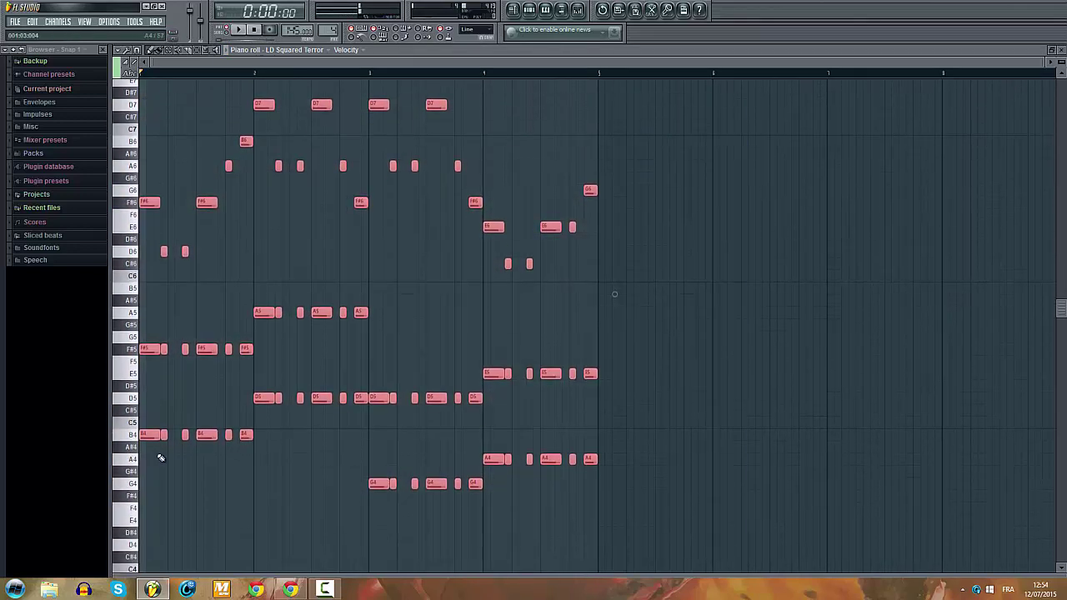
pyautogui.moveTo(154, 435); pyautogui.dragTo(613, 432)
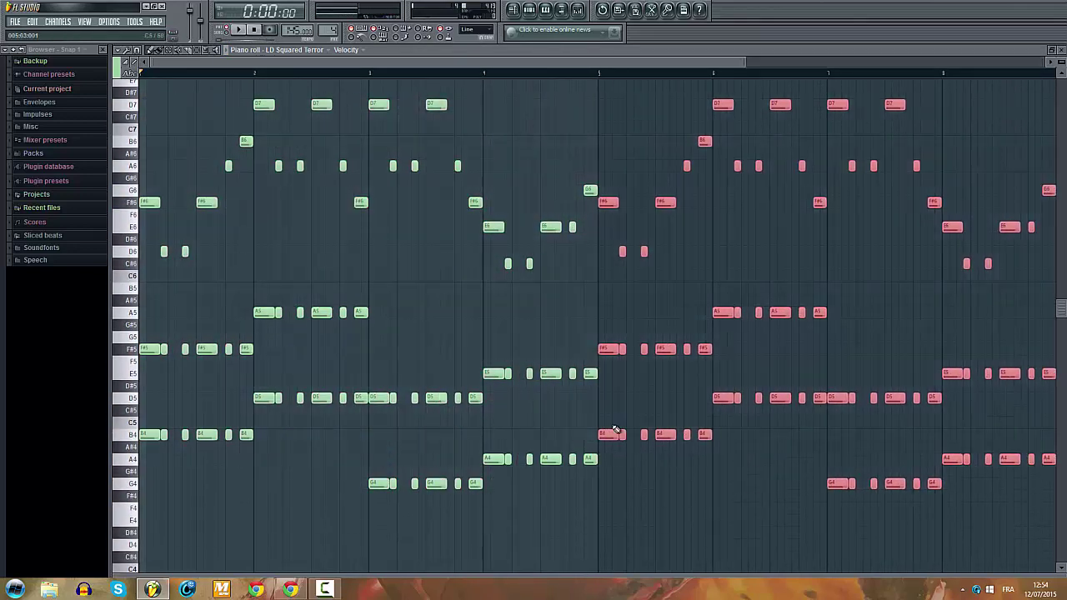
pyautogui.press('Delete')
# Step: Start a harmony below the bar 1 melody with three-step D6 notes on steps 1 and 9 and one-step B5 notes on 4 and 7
pyautogui.scroll(3, 167, 323)
pyautogui.scroll(3, 161, 324)
pyautogui.click(152, 276)
pyautogui.moveTo(166, 313); pyautogui.dragTo(108, 333)
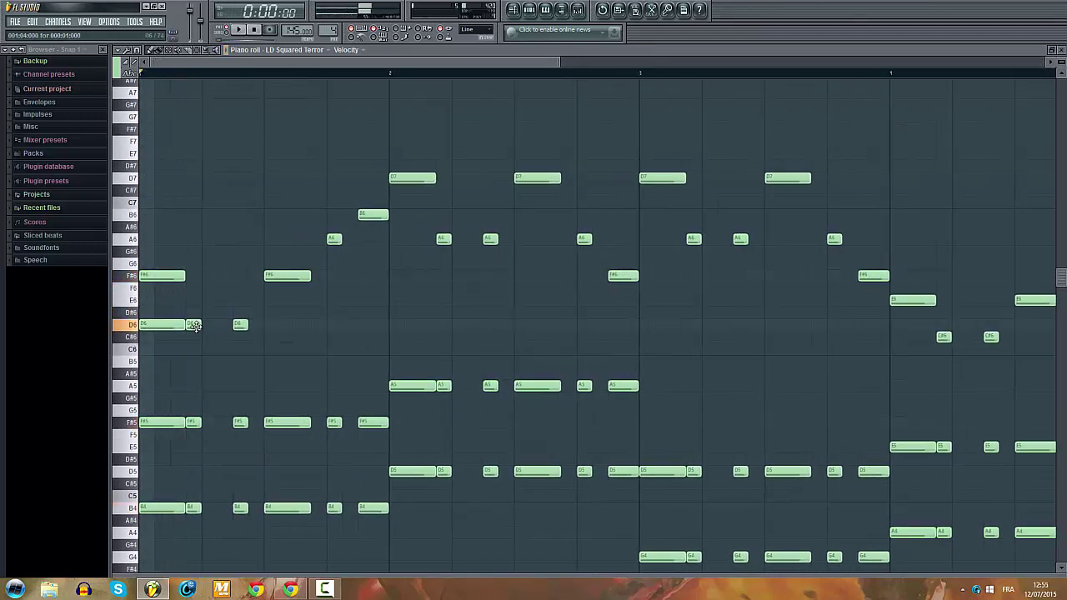
pyautogui.click(240, 361)
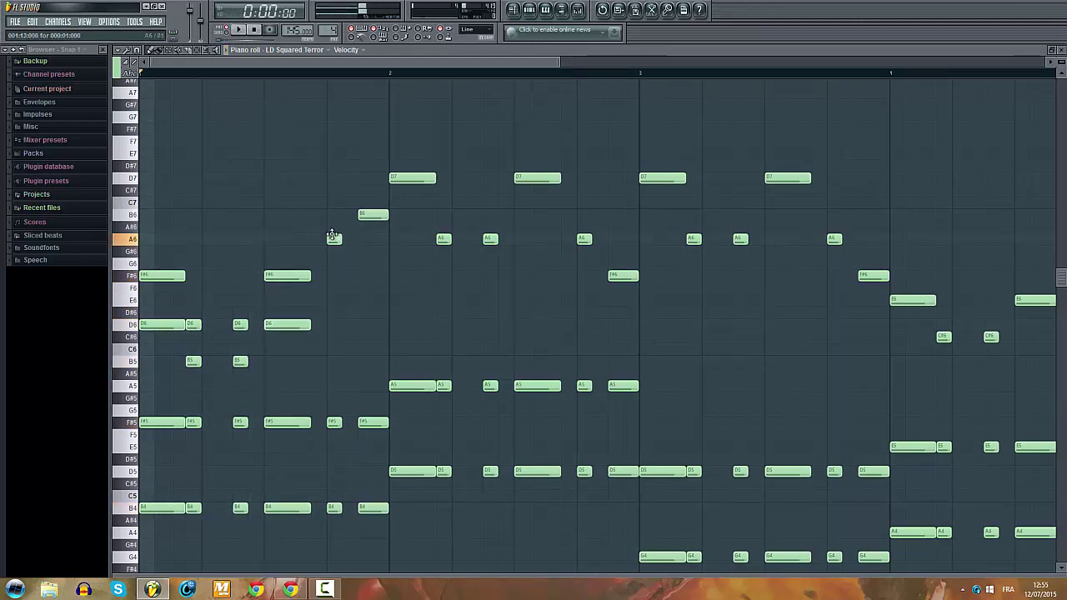
# Step: Add a one-step F#6 on step 13 and a two-step G6 on step 15 of bar 1, and a three-step A6 on bar 2 step 1
pyautogui.press('space')
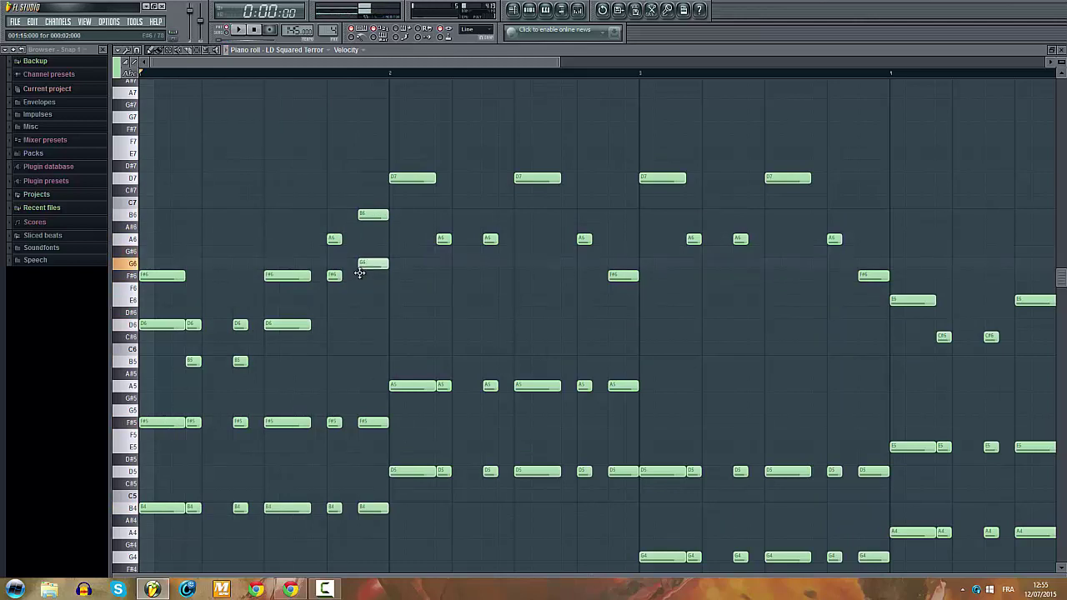
pyautogui.press('space')
pyautogui.click(421, 240)
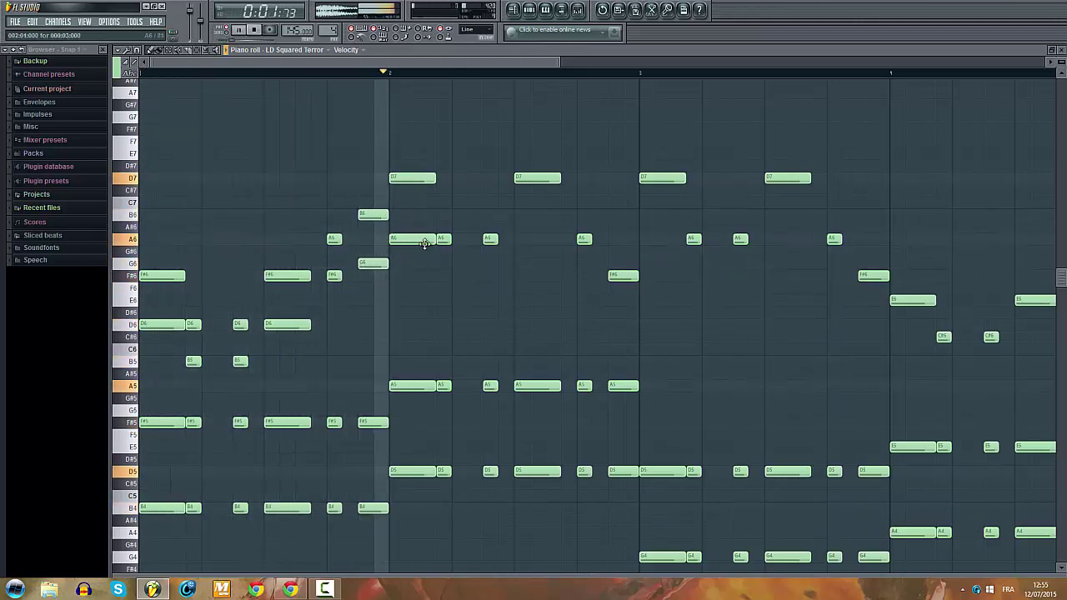
# Step: Try G#6 for the bar 1 harmony note on step 15, settle on F#6 and audition it
pyautogui.press('space')
pyautogui.press('space')
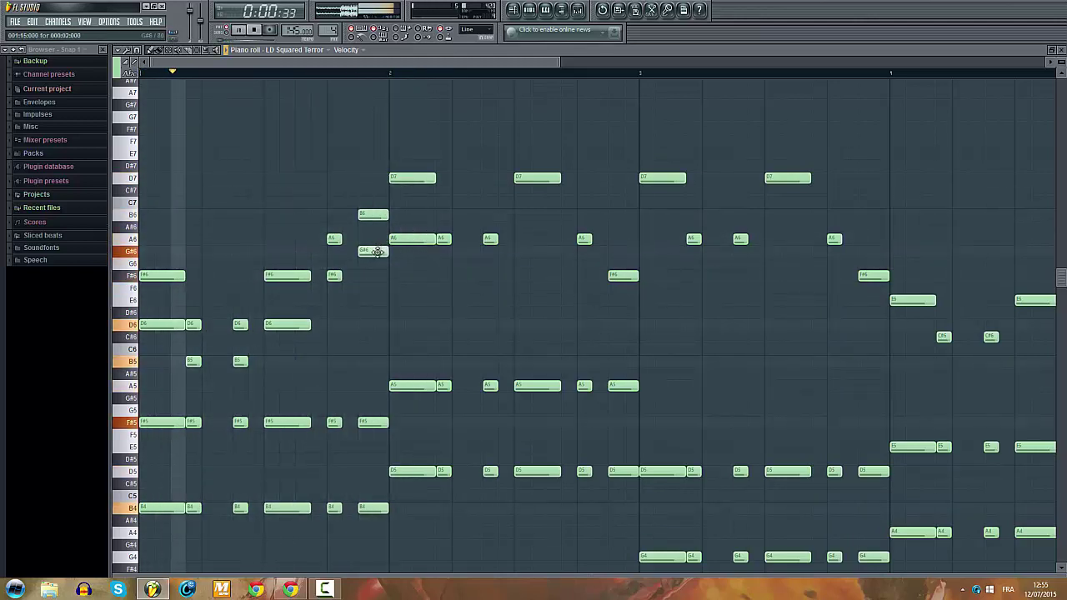
pyautogui.moveTo(377, 249); pyautogui.dragTo(377, 276)
pyautogui.press('space')
pyautogui.press('space')
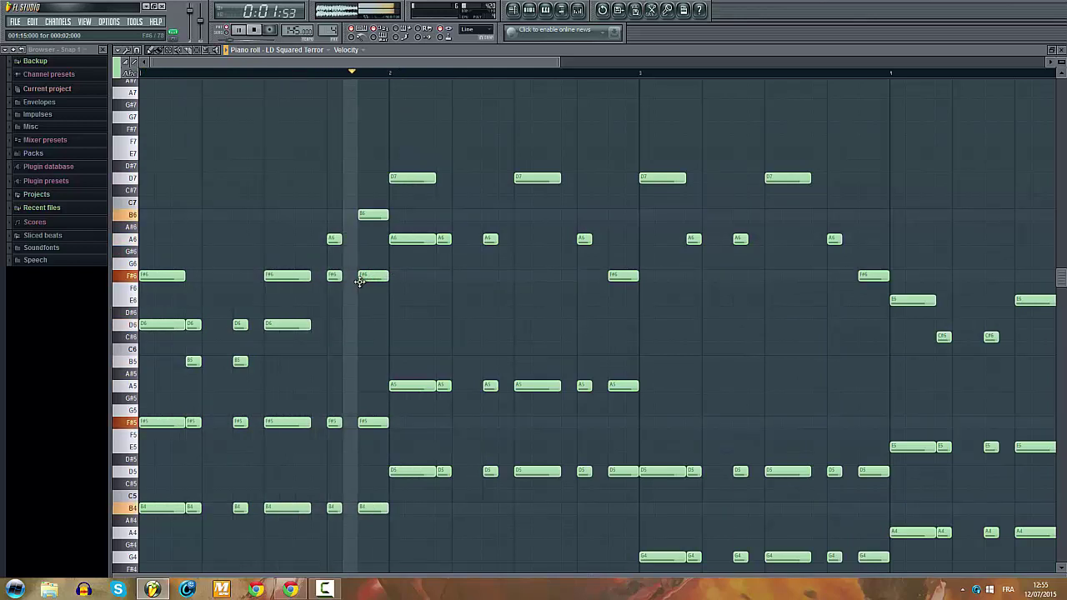
# Step: Complete the bar 2 and 3 harmony with three-step A6 on steps 1 and 9, one-step F#6 on 4, 7 and 13, and two-step D6 on 15
pyautogui.press('space')
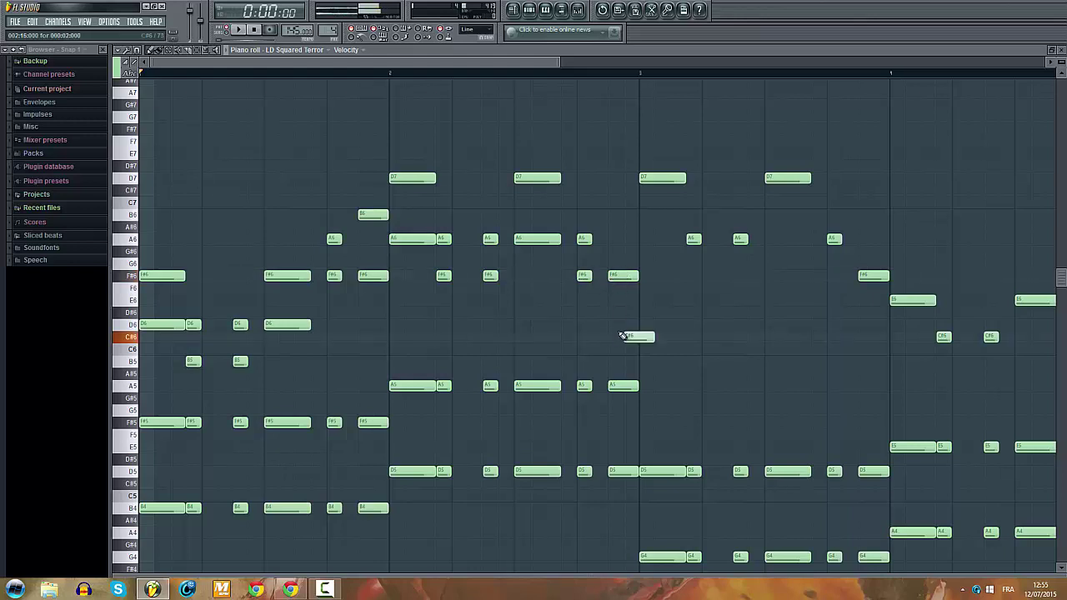
pyautogui.moveTo(612, 317); pyautogui.dragTo(611, 318)
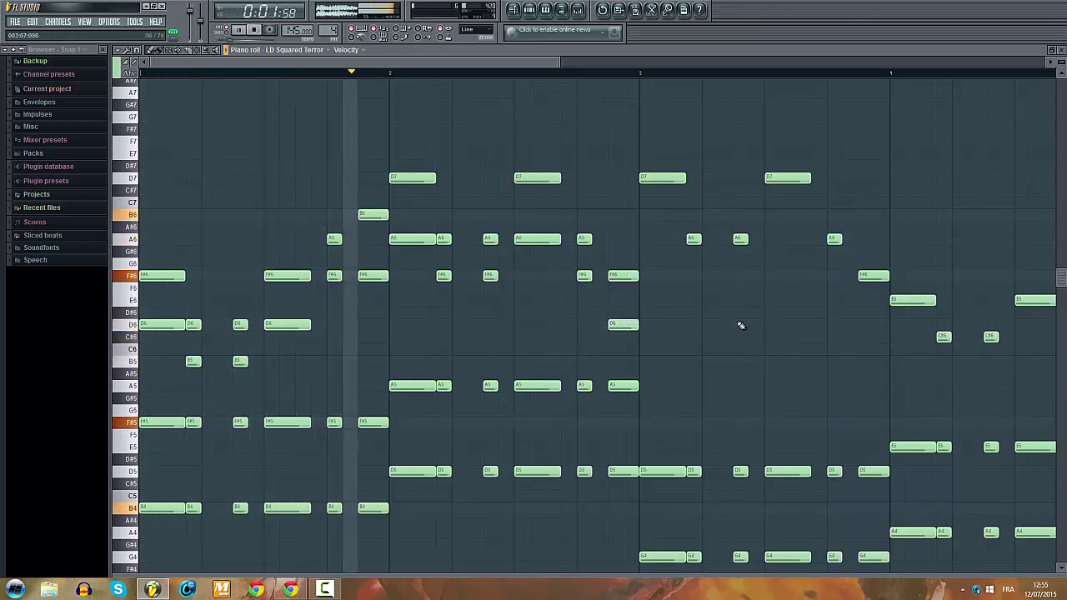
pyautogui.press('space')
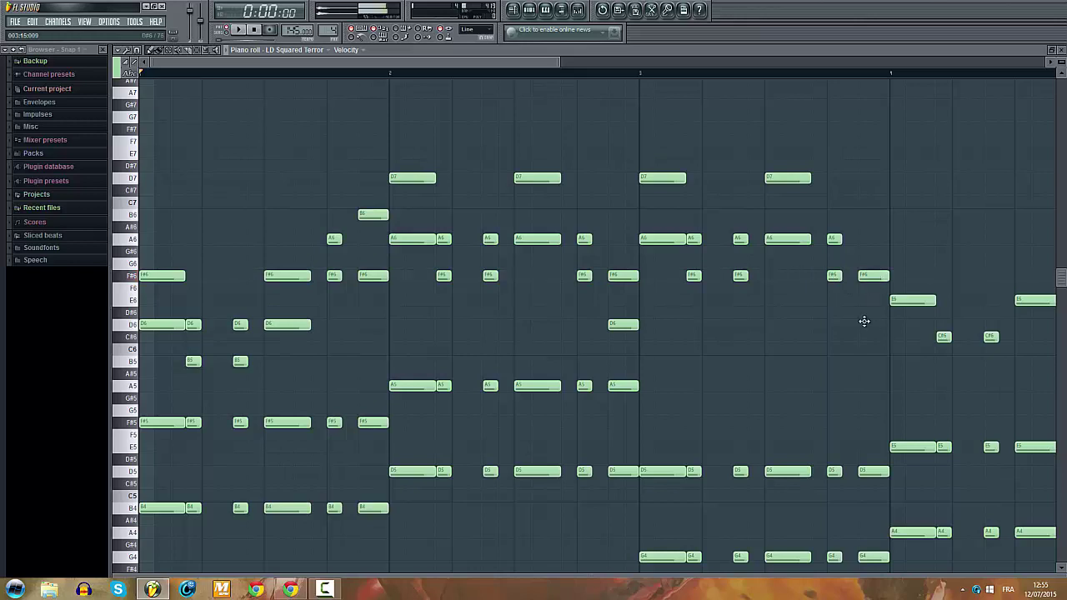
pyautogui.moveTo(889, 356)
pyautogui.mouseDown()
pyautogui.moveTo(894, 373)
pyautogui.moveTo(892, 361)
pyautogui.mouseUp()
pyautogui.press('space')
pyautogui.scroll(-2, 729, 368)
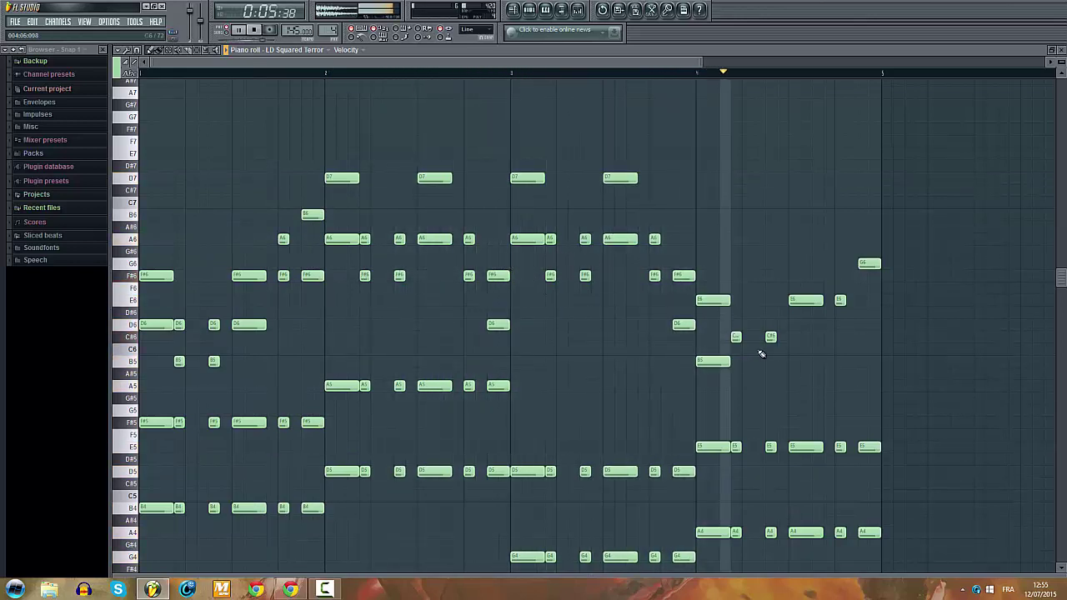
# Step: Harmonise bar 4 with three-step C#6 on steps 1 and 9, one-step A5 on 4 and 7, one-step C#6 on 13 and two-step E6 on 15
pyautogui.press('space')
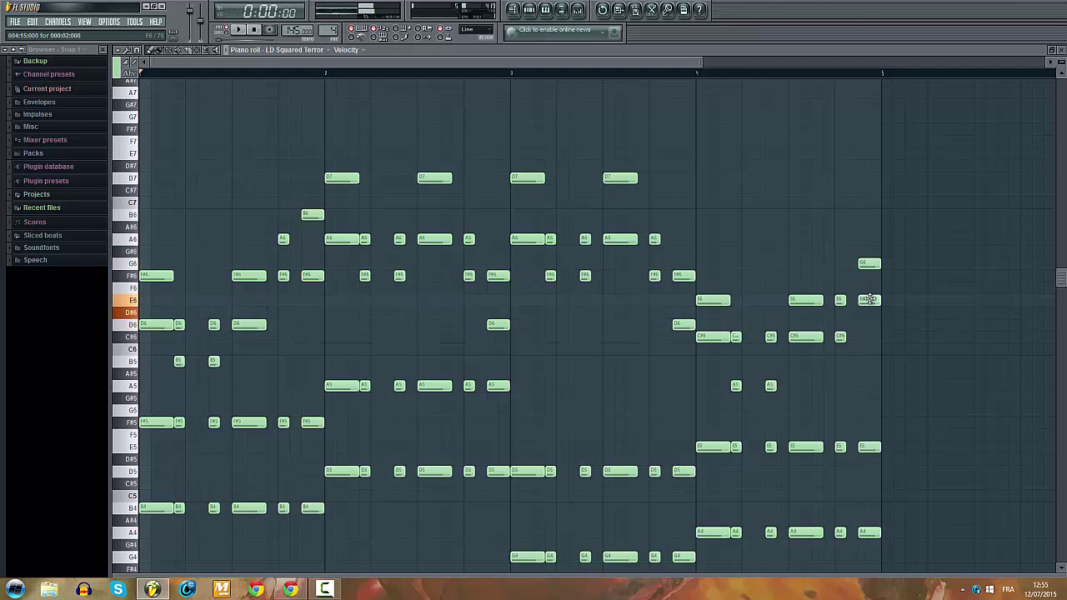
pyautogui.press('space')
pyautogui.scroll(-2, 898, 295)
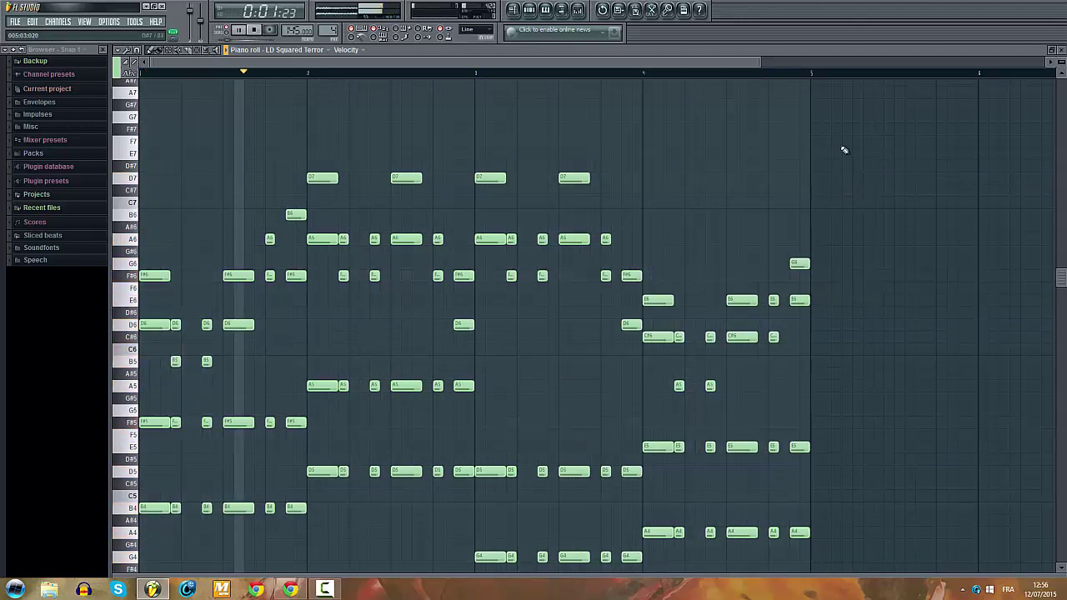
# Step: Try all notes one octave higher, audition them, and move them back to their original pitch
pyautogui.hotkey('ctrl', 'a')
pyautogui.scroll(-3, 827, 283)
pyautogui.press('space')
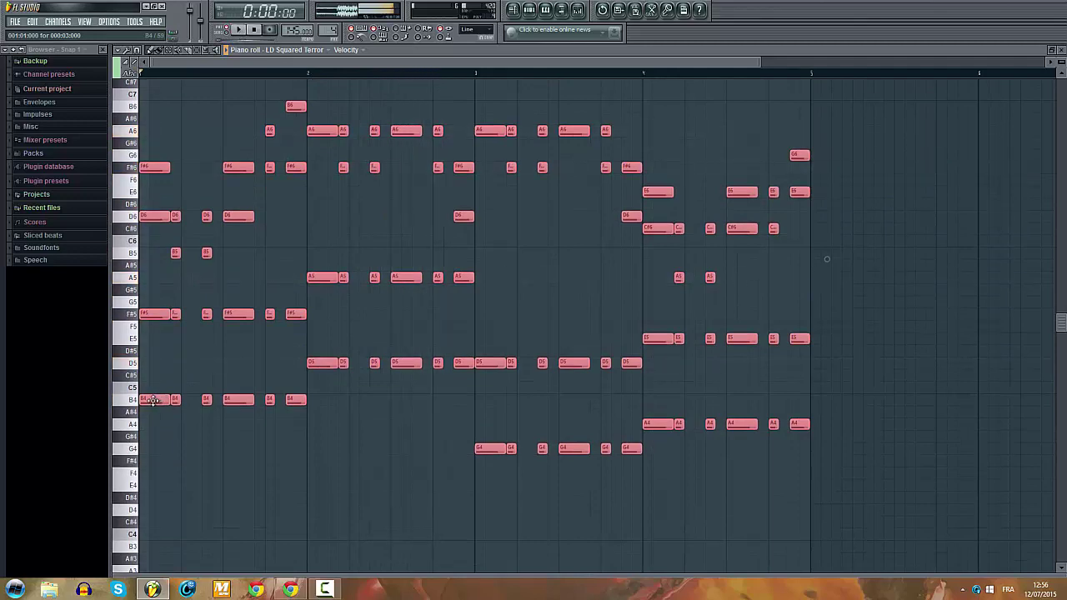
pyautogui.moveTo(152, 401); pyautogui.dragTo(160, 255)
pyautogui.press('space')
pyautogui.scroll(3, 162, 365)
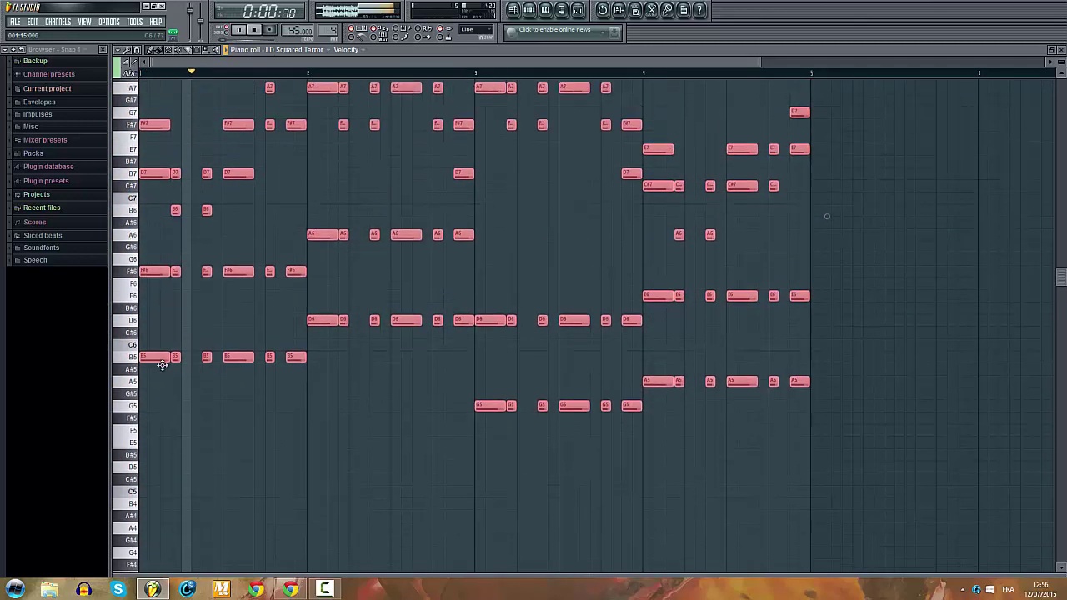
pyautogui.press('space')
pyautogui.moveTo(162, 365); pyautogui.dragTo(130, 509)
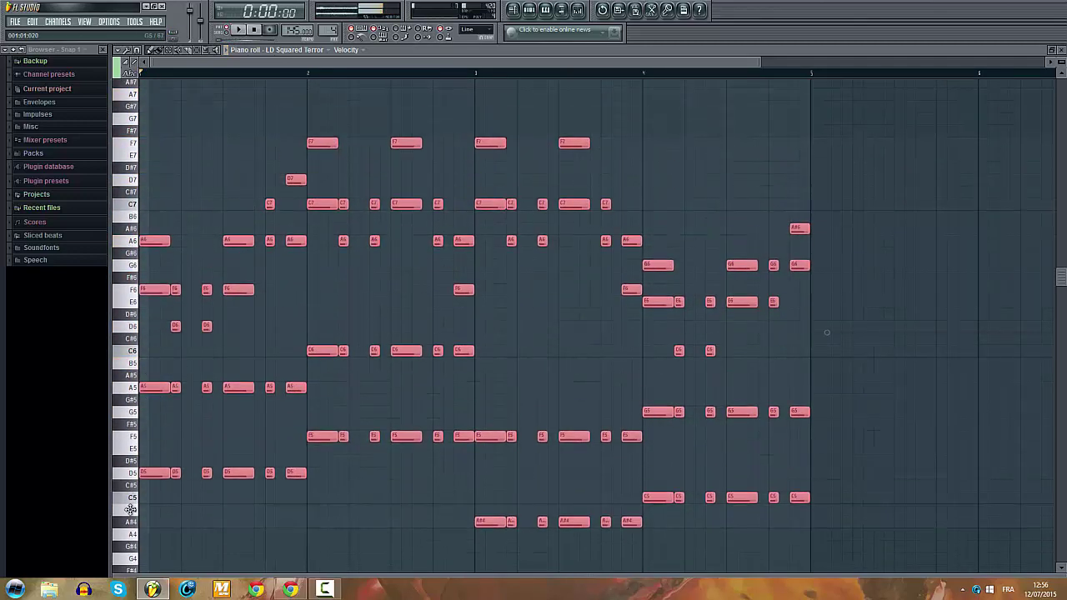
pyautogui.press('space')
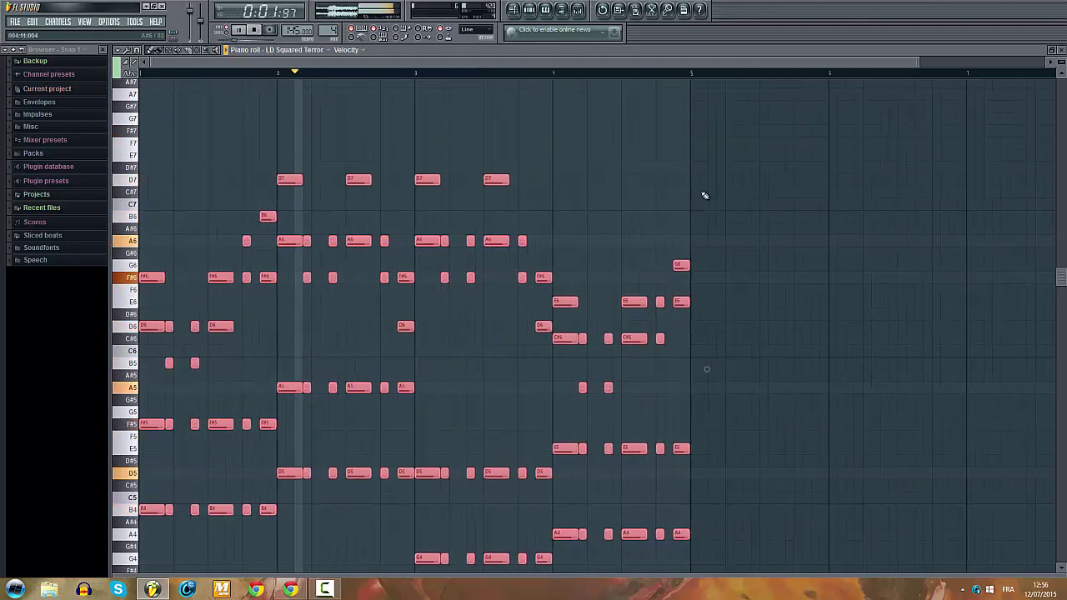
# Step: Duplicate all notes of bars 1 to 4 into bars 5 to 8 and clear the selection
pyautogui.moveTo(806, 125); pyautogui.dragTo(140, 567)
pyautogui.moveTo(161, 405)
pyautogui.mouseDown()
pyautogui.moveTo(639, 421)
pyautogui.moveTo(687, 395)
pyautogui.mouseUp()
pyautogui.scroll(-3, 914, 265)
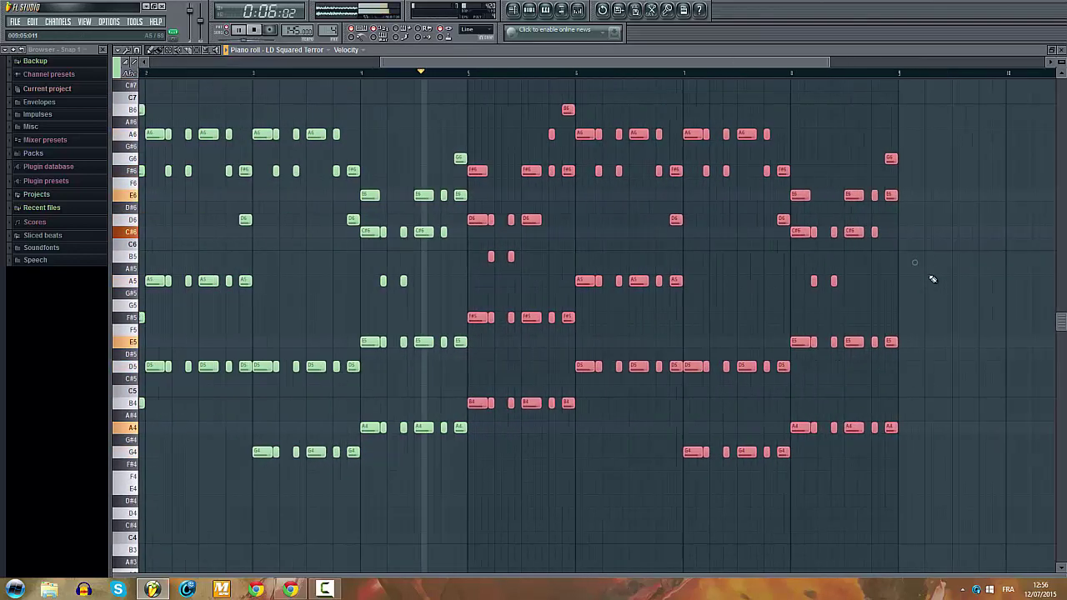
pyautogui.scroll(3, 932, 278)
pyautogui.scroll(3, 790, 184)
pyautogui.keyDown('ctrl'); pyautogui.click(782, 160); pyautogui.keyUp('ctrl')
# Step: Stop playback and shorten the bar 8 E6, C#6, E5 and A4 notes on step 9 to one step
pyautogui.scroll(1, 769, 211)
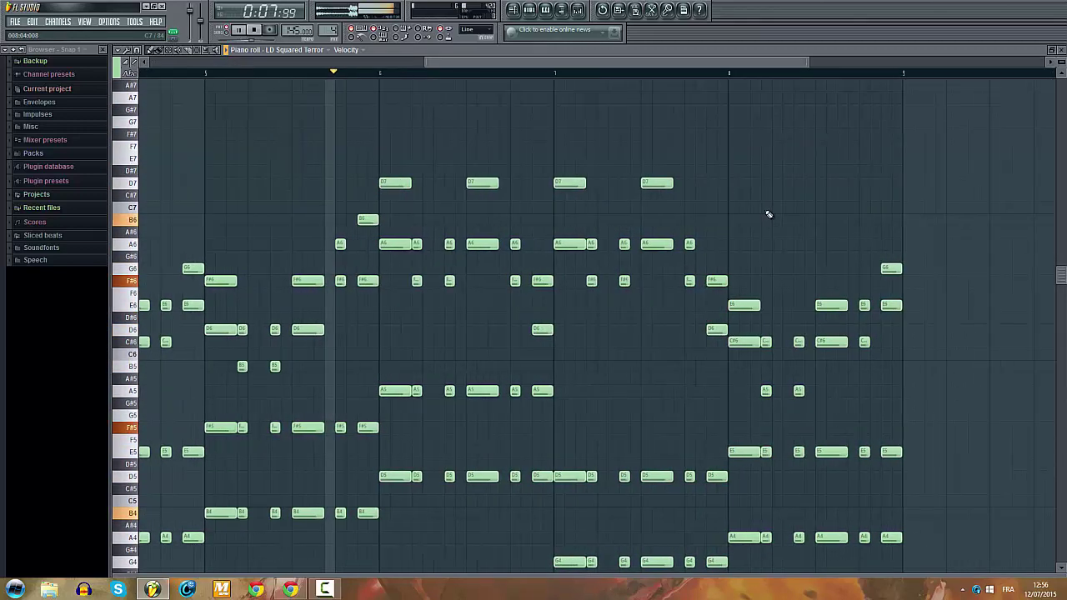
pyautogui.scroll(1, 792, 195)
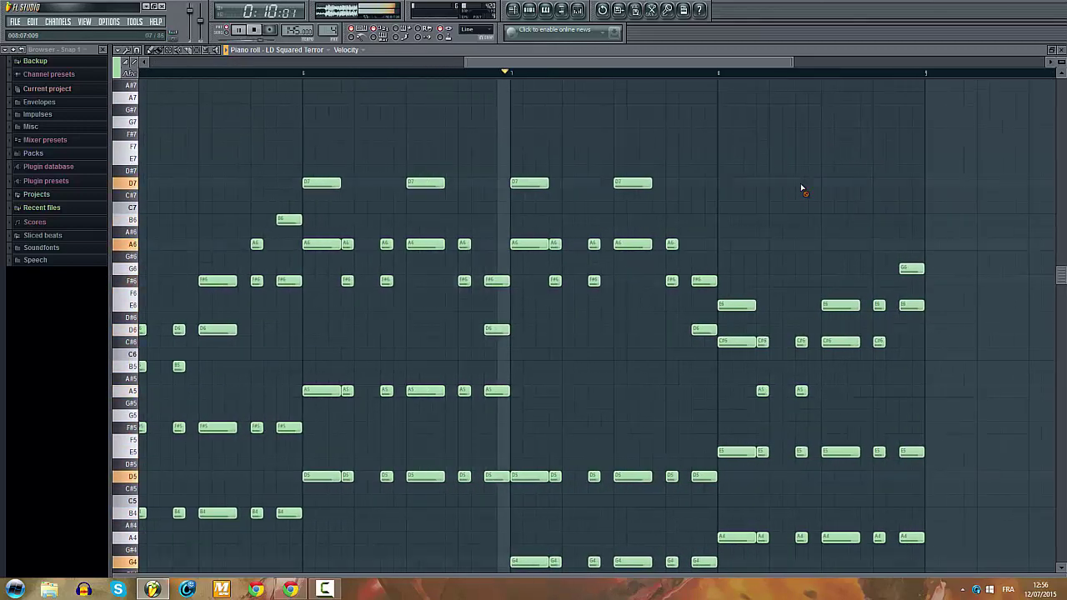
pyautogui.press('space')
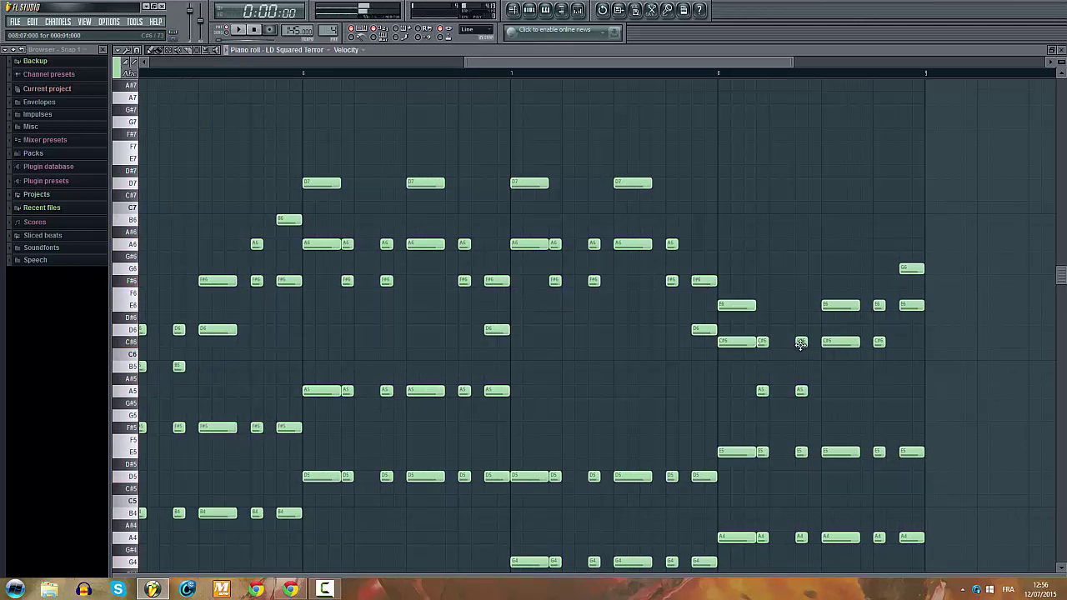
pyautogui.moveTo(851, 308); pyautogui.dragTo(860, 546)
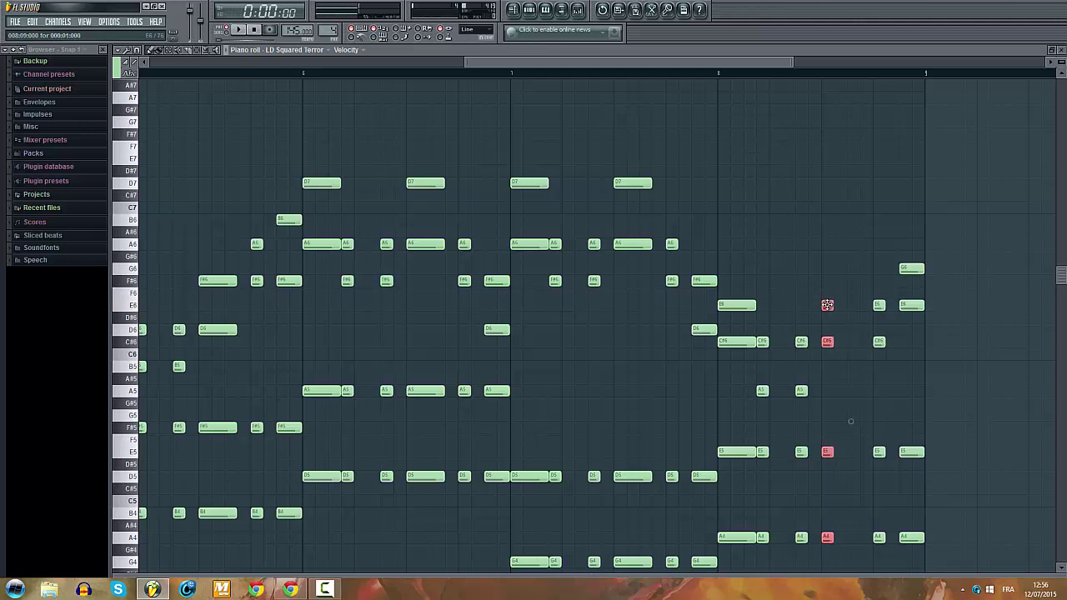
# Step: Rework the end of bar 8 with two-step E6, C#6, E5 and A4 on step 11 and G6, E6, E5 and A4 on 13, and play it
pyautogui.click(872, 269)
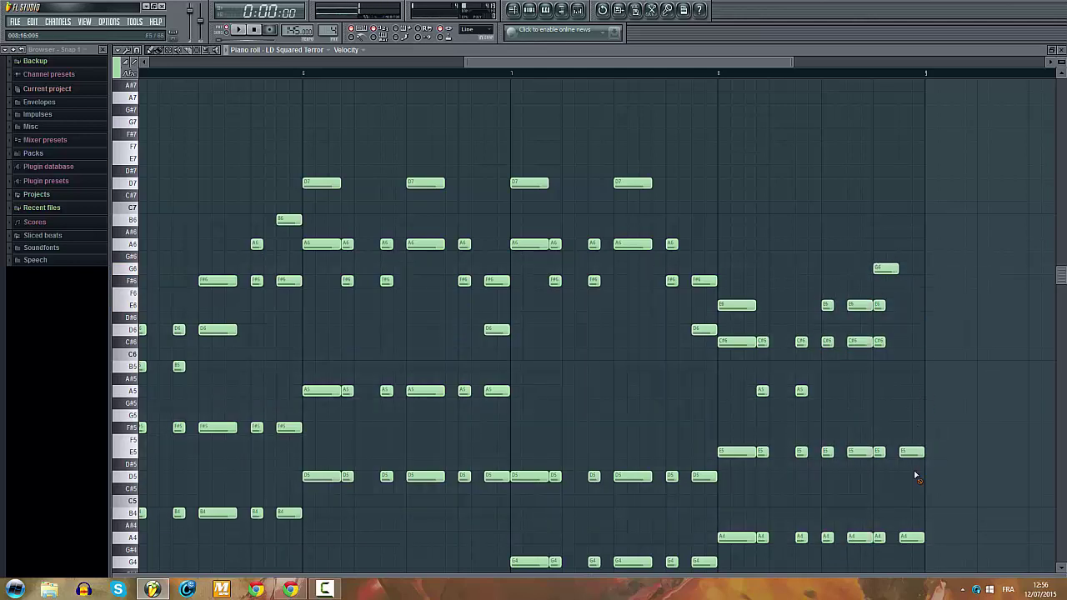
pyautogui.scroll(2, 905, 383)
pyautogui.moveTo(873, 289); pyautogui.dragTo(923, 298)
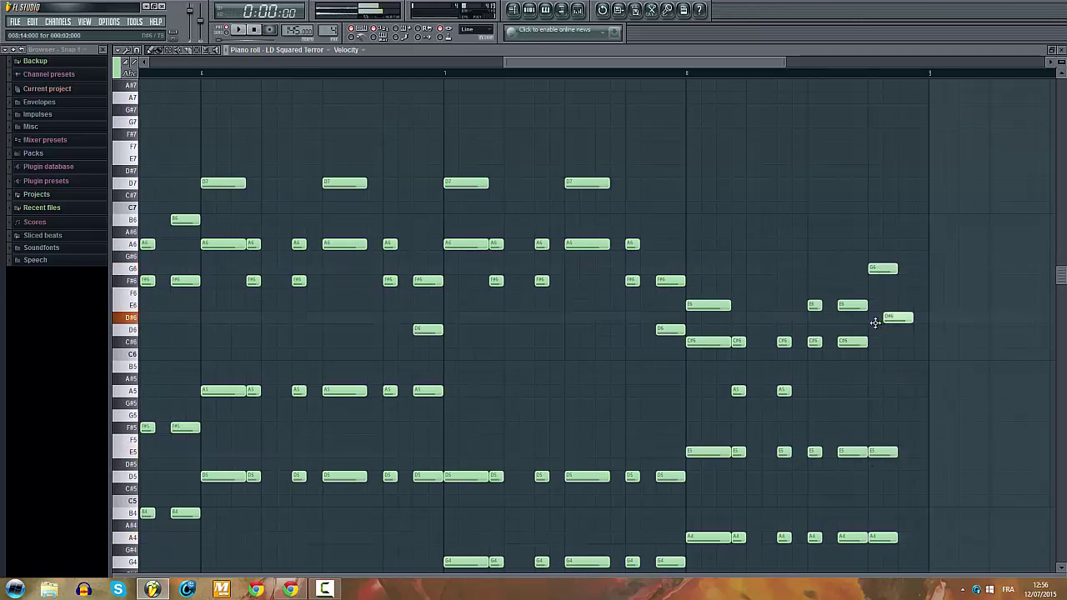
pyautogui.press('space')
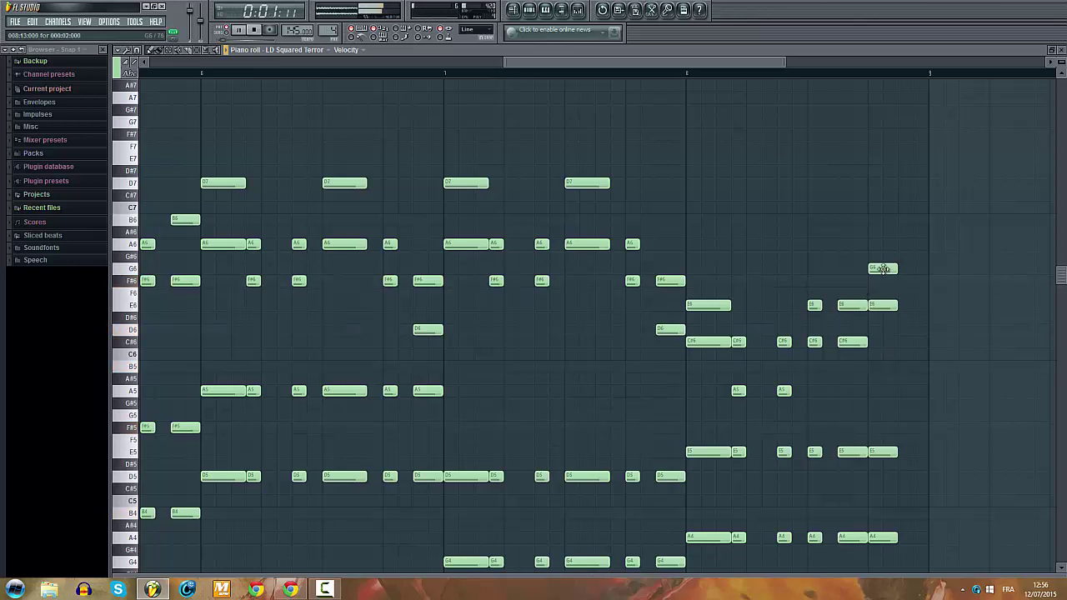
# Step: Shorten the bar 8 notes on step 13 to one step, add two-step E6, C#6, E5 and A4 on step 15, and play it
pyautogui.moveTo(888, 263); pyautogui.dragTo(900, 567)
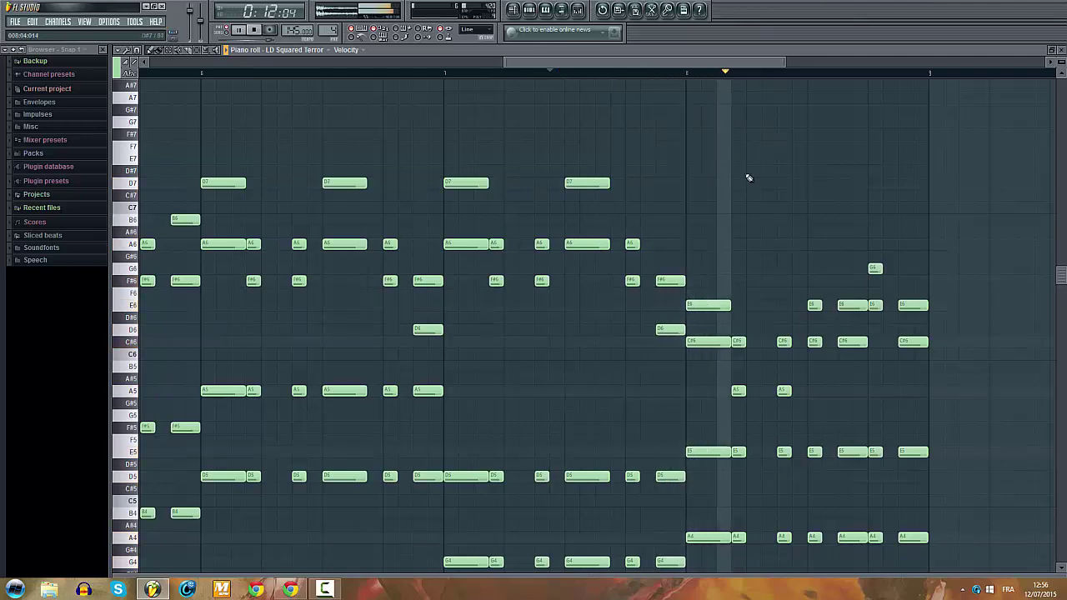
pyautogui.scroll(-5, 754, 197)
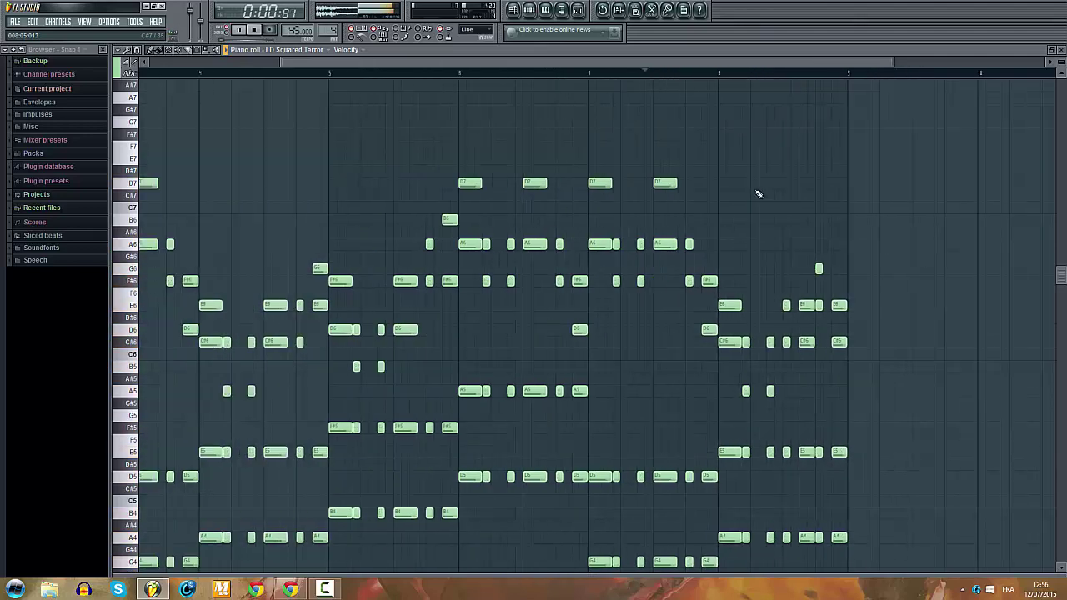
pyautogui.scroll(5, 762, 208)
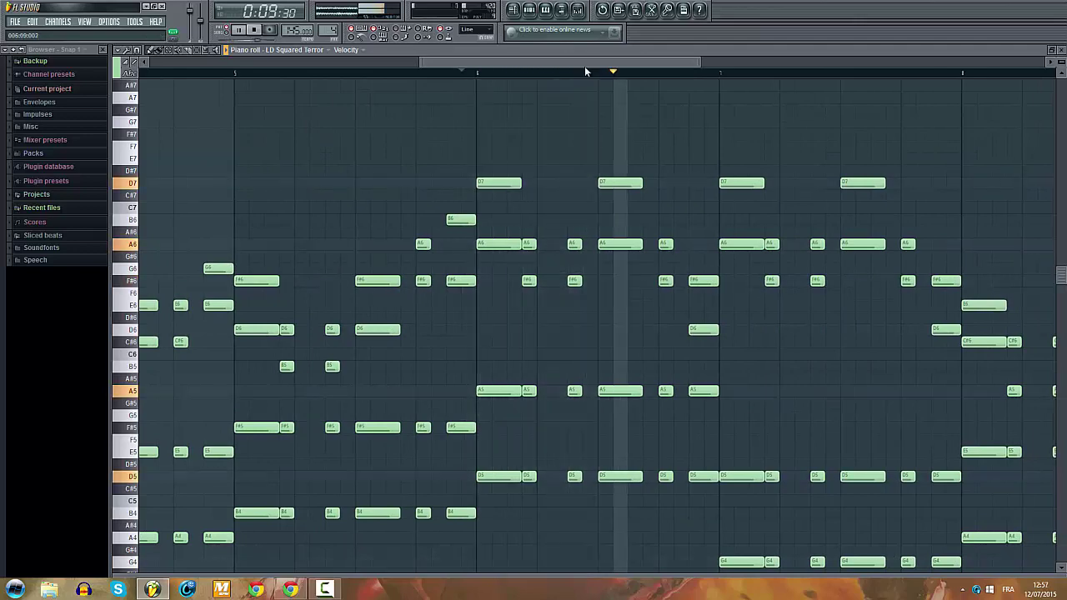
pyautogui.moveTo(585, 65); pyautogui.dragTo(690, 76)
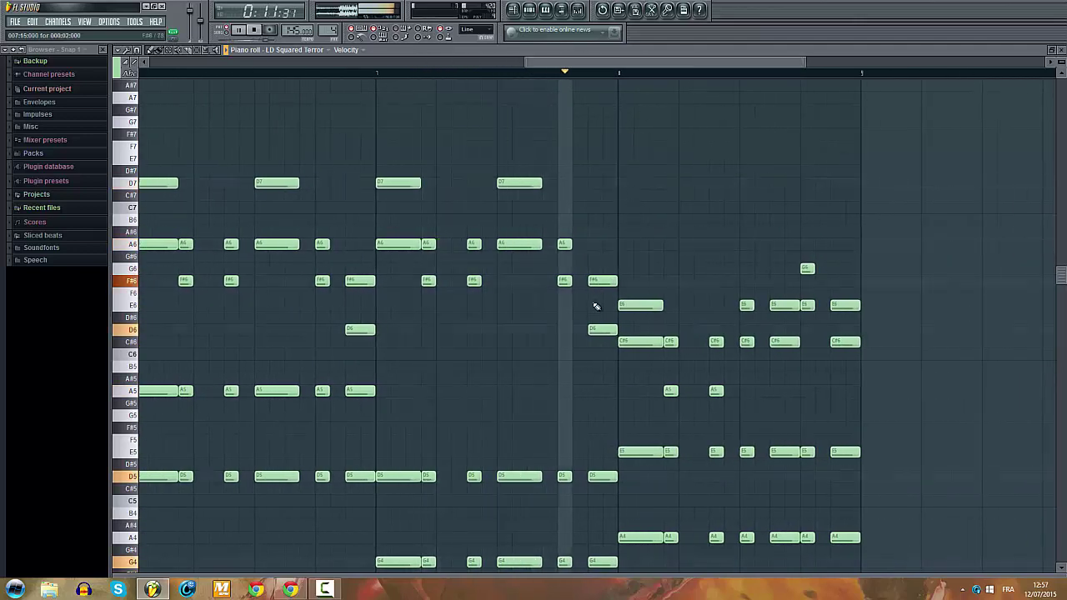
pyautogui.scroll(-3, 710, 306)
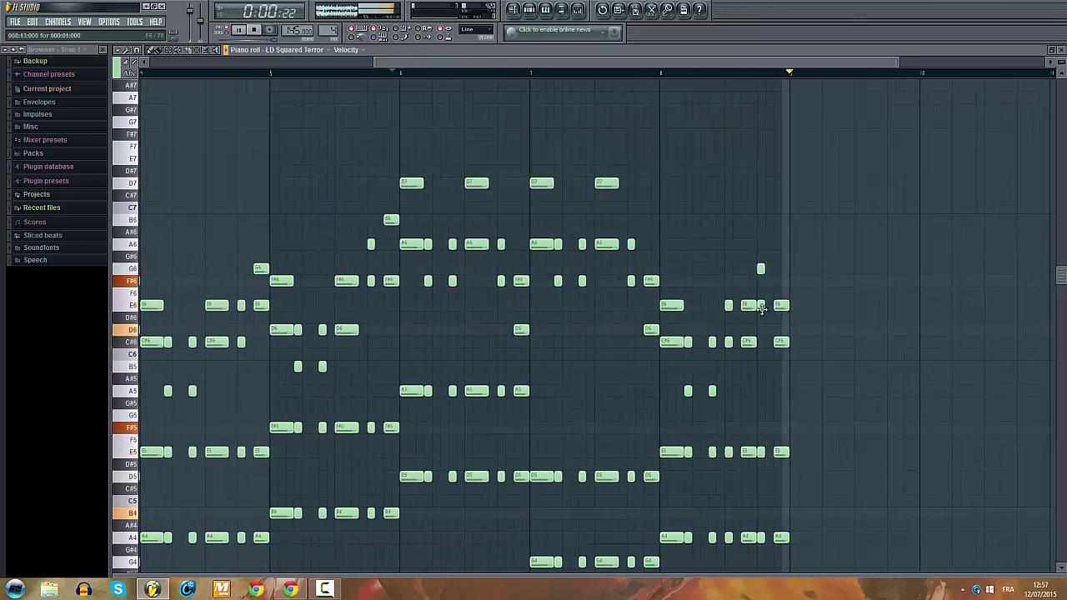
pyautogui.scroll(3, 710, 307)
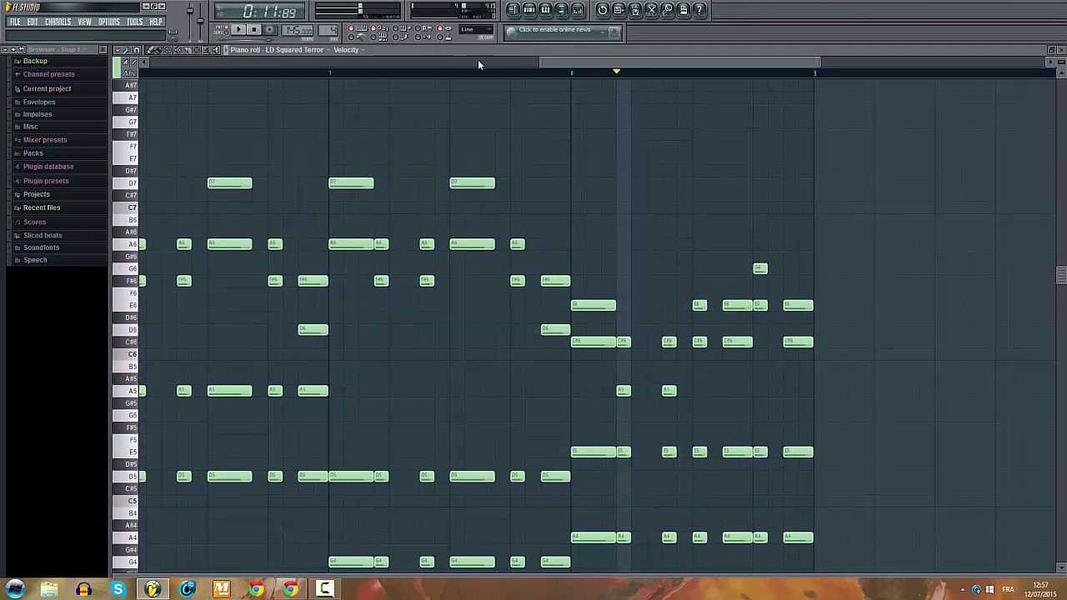
# Step: Set the snap to 1/4 step and turn the bar 8 chord on step 11 into two short E6, C#6, E5, A4 hits on steps 11 and 12
pyautogui.click(472, 33)
pyautogui.click(474, 88)
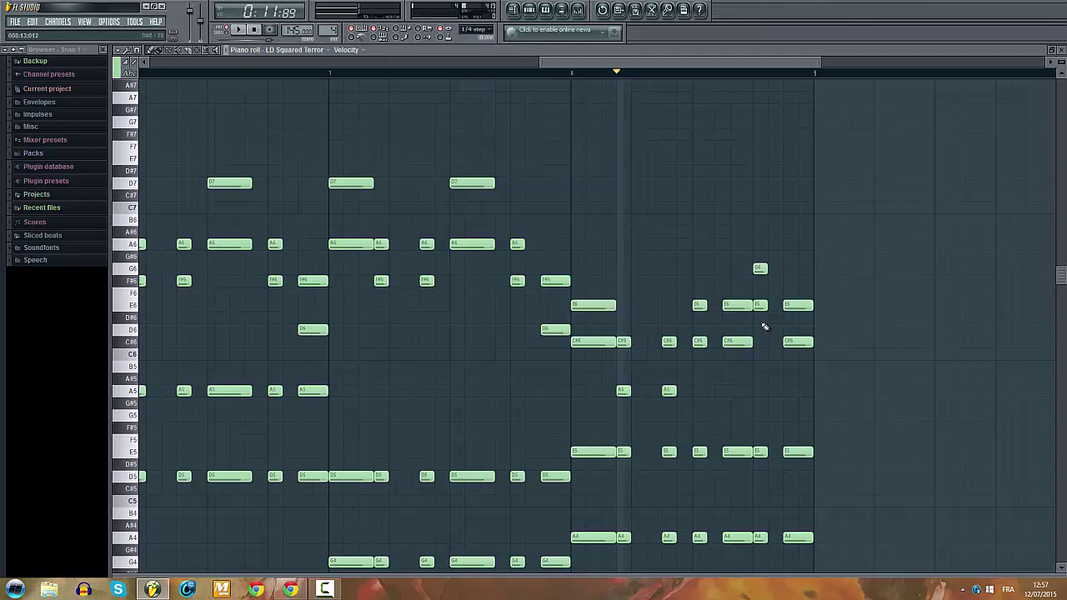
pyautogui.moveTo(724, 288); pyautogui.dragTo(732, 507)
pyautogui.scroll(4, 733, 325)
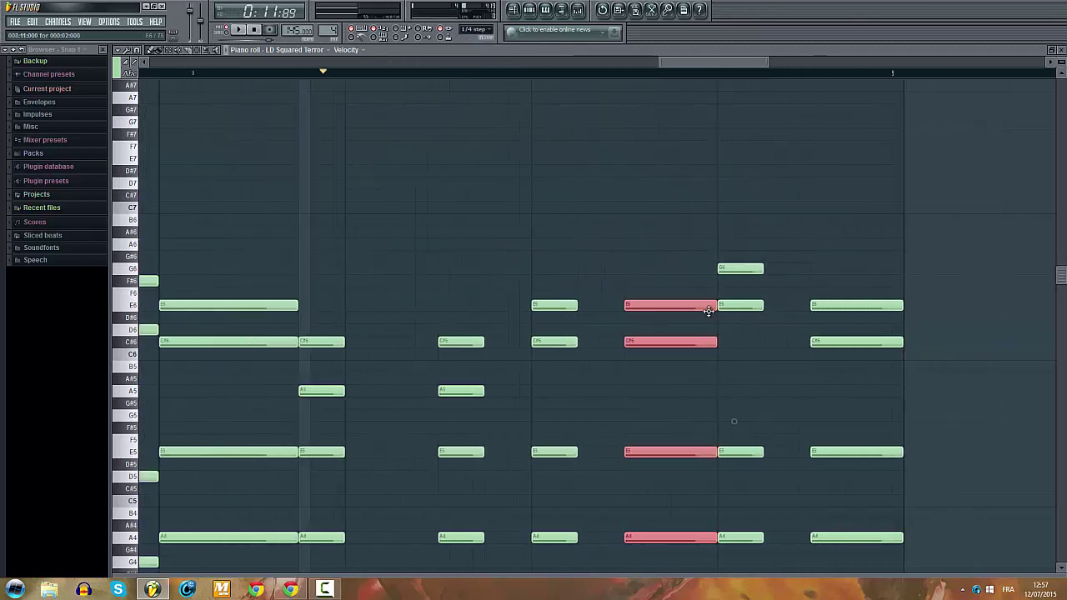
pyautogui.scroll(-5, 707, 311)
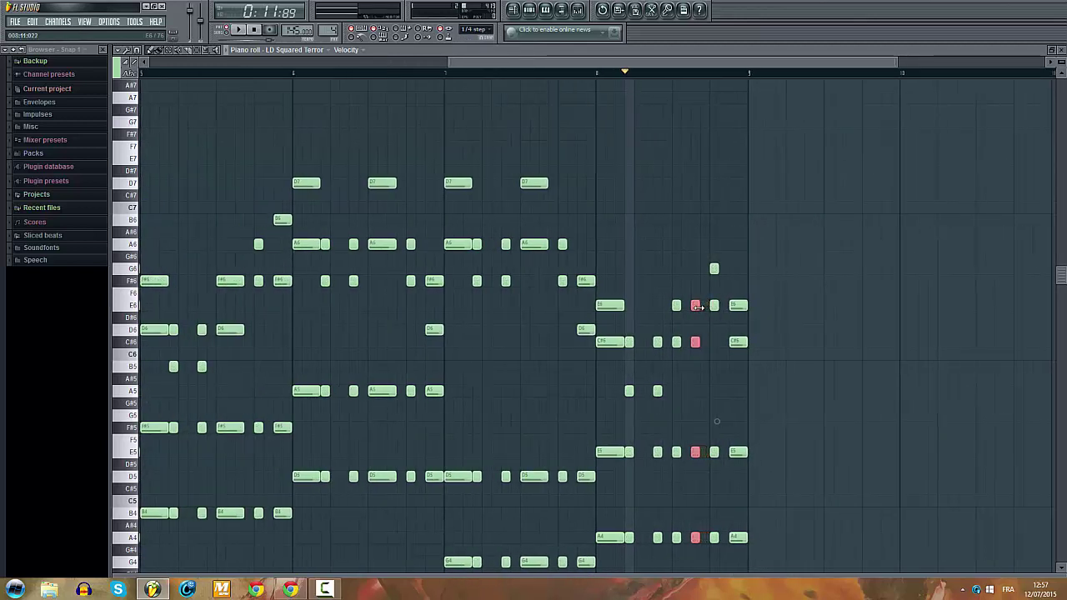
pyautogui.rightClick(695, 306)
pyautogui.moveTo(698, 307); pyautogui.dragTo(706, 543)
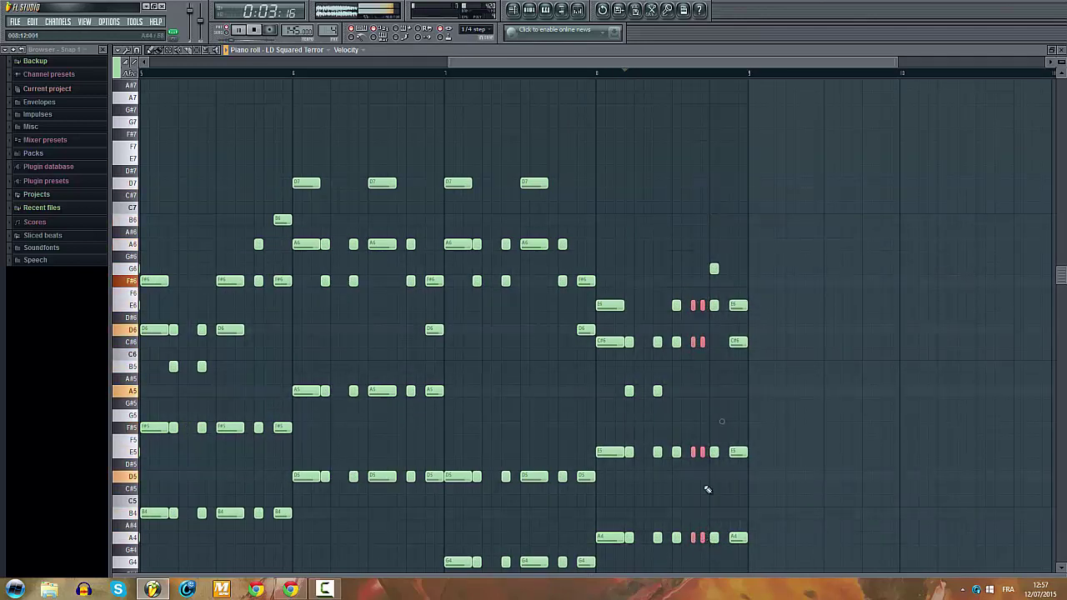
# Step: Play back the reworked bar 8 ending and clear the note selection
pyautogui.press('space')
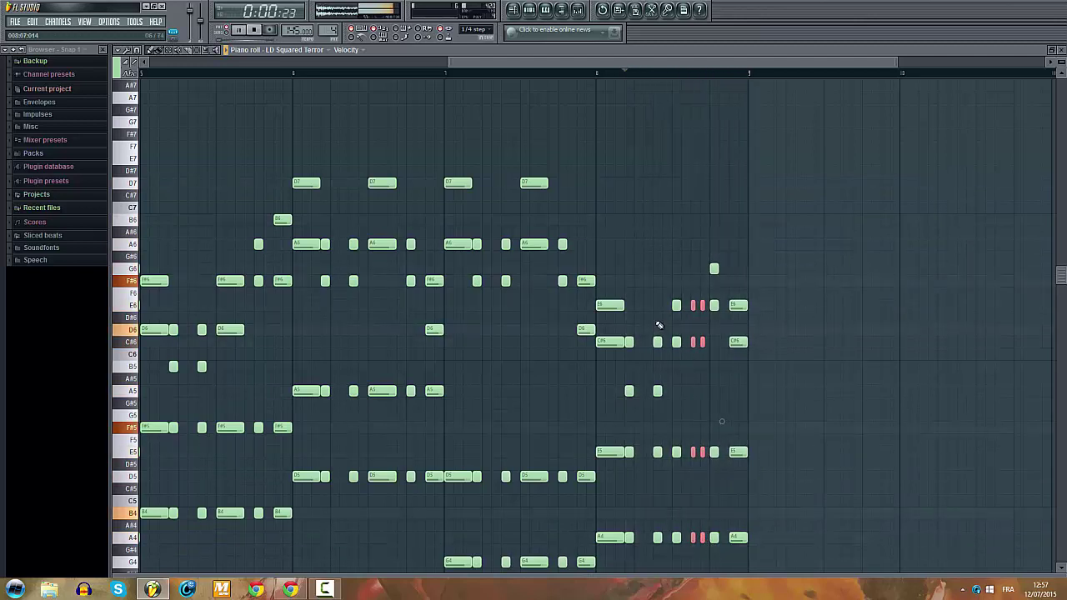
pyautogui.moveTo(656, 310); pyautogui.dragTo(662, 536)
pyautogui.click(670, 529)
pyautogui.press('space')
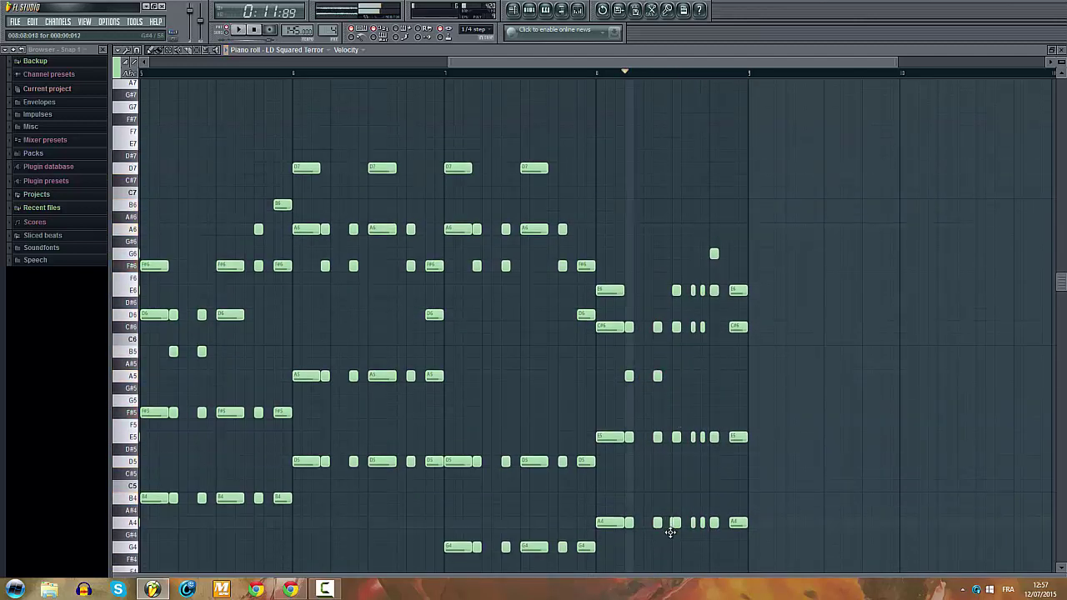
pyautogui.press('space')
pyautogui.scroll(-4, 753, 176)
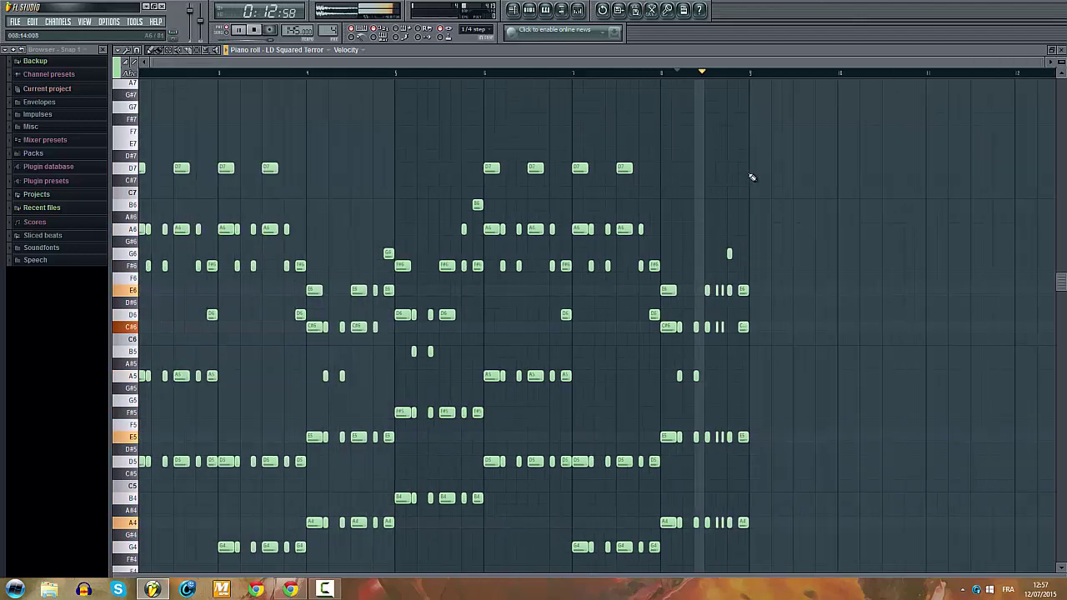
# Step: Select all melody notes, insert a Layer channel below LD Squared Terror, and clone the LD Squared Terror channel
pyautogui.moveTo(775, 127); pyautogui.dragTo(15, 587)
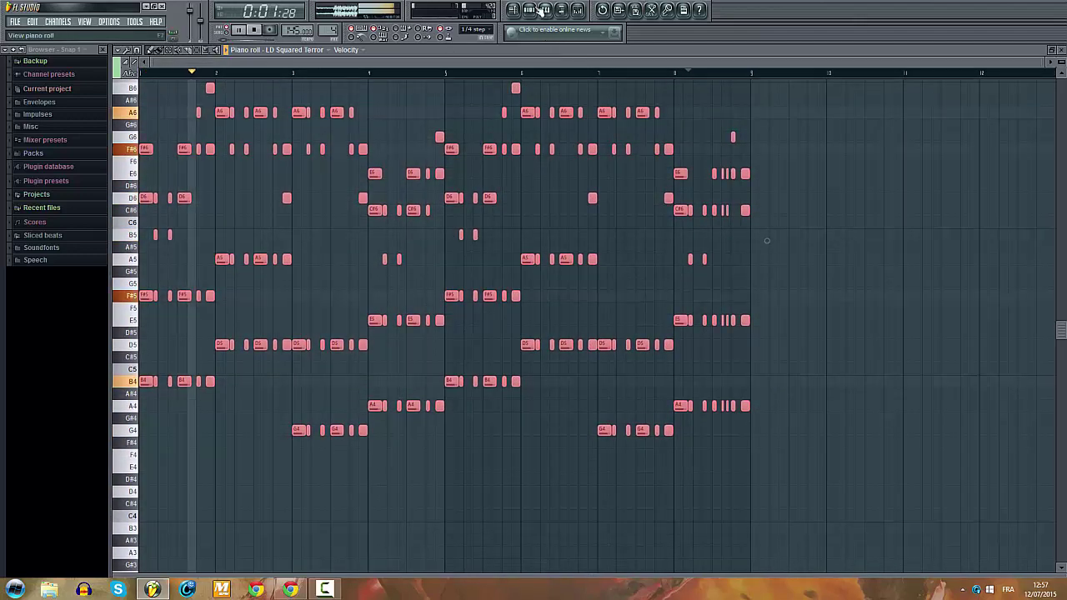
pyautogui.press('F6')
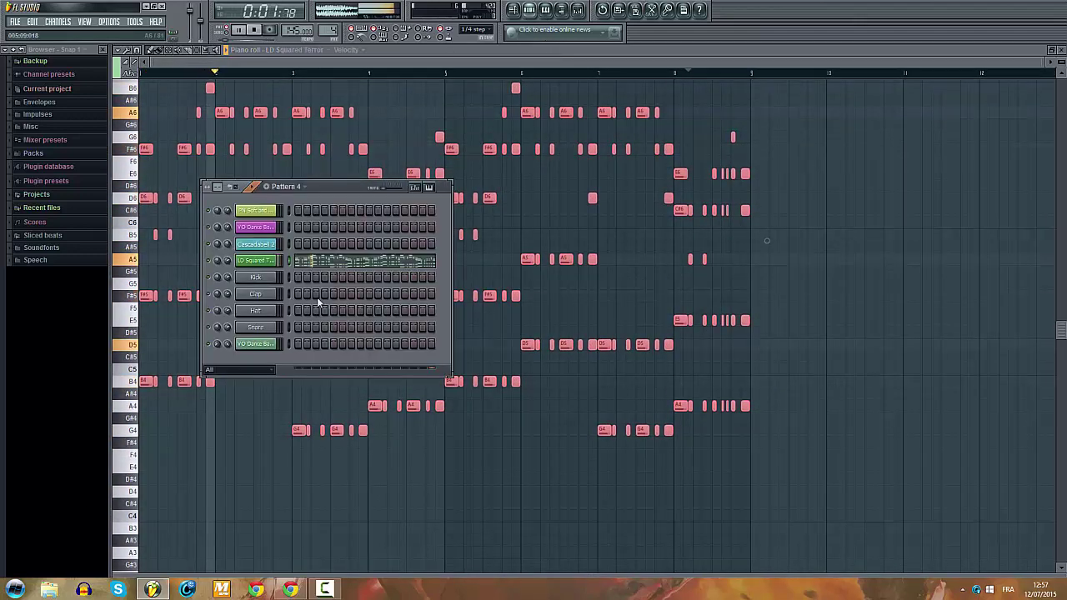
pyautogui.rightClick(269, 265)
pyautogui.moveTo(293, 393)
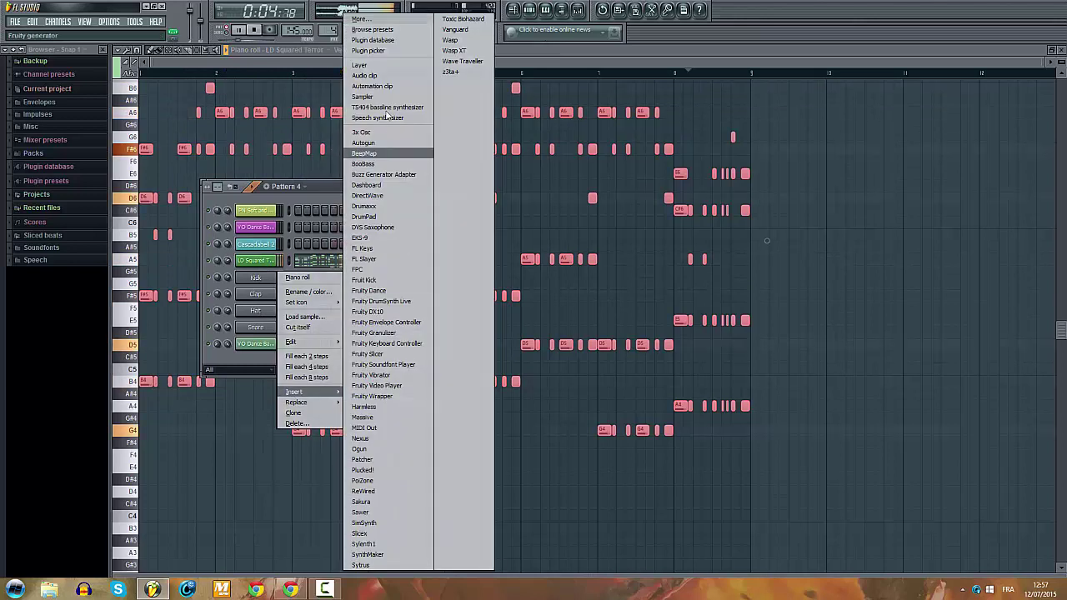
pyautogui.click(386, 65)
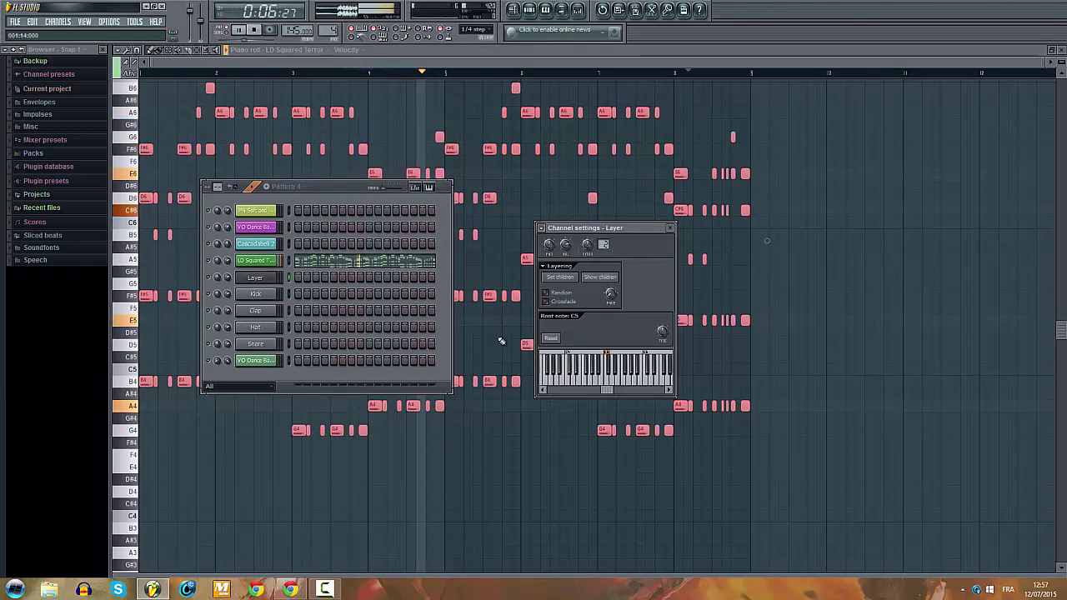
pyautogui.rightClick(273, 260)
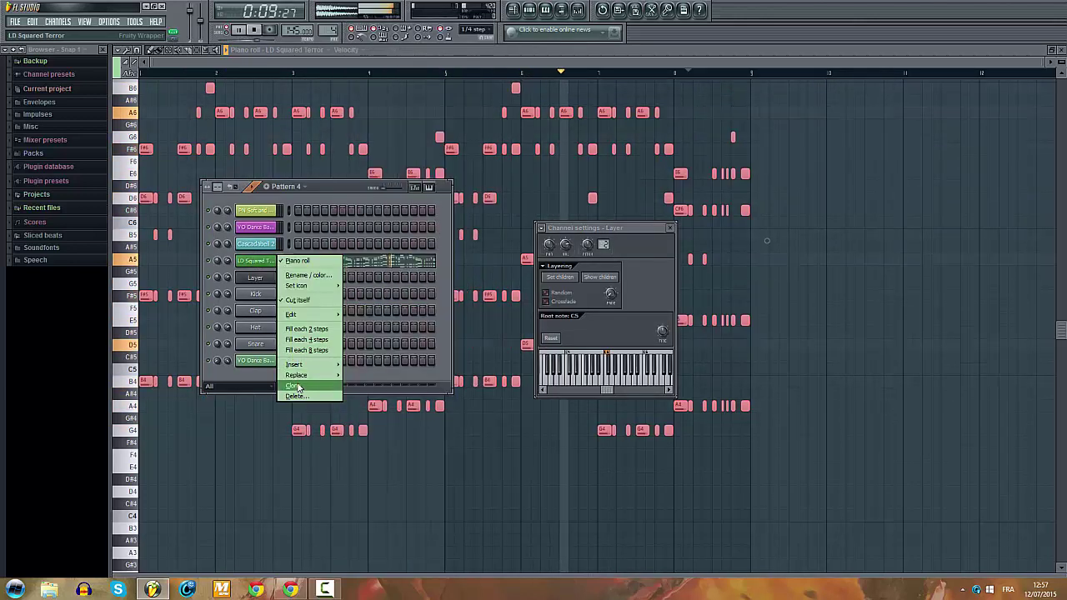
pyautogui.click(295, 385)
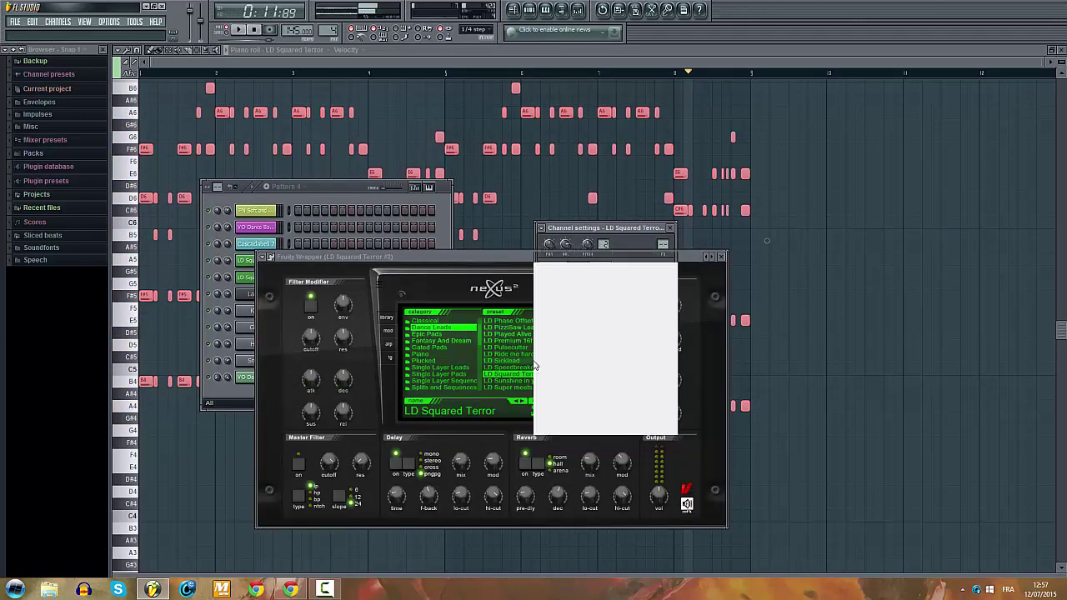
# Step: Load the Dance Leads preset LD Dirty Might 2 in the cloned Nexus and rename the channel to match
pyautogui.scroll(-2, 523, 359)
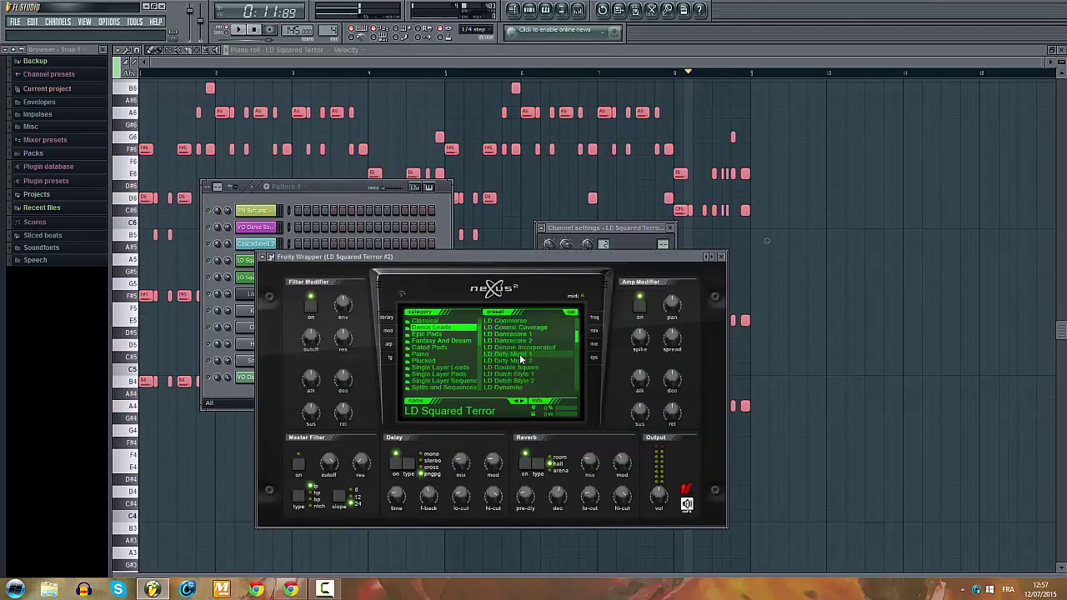
pyautogui.click(520, 361)
pyautogui.rightClick(520, 363)
pyautogui.click(538, 384)
pyautogui.hotkey('ctrl', 'c')
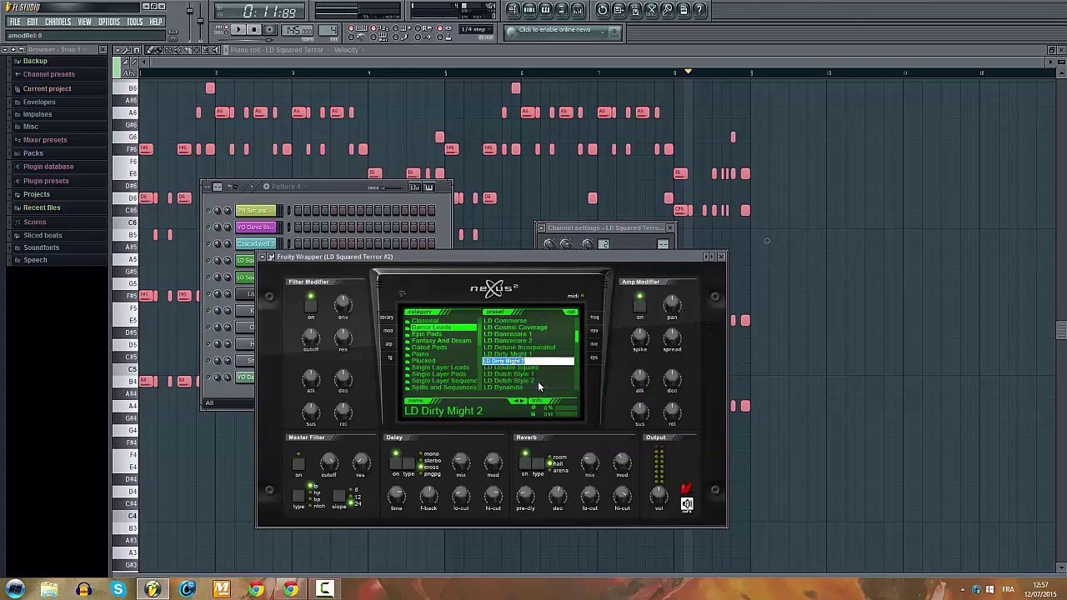
pyautogui.click(595, 334)
pyautogui.rightClick(248, 280)
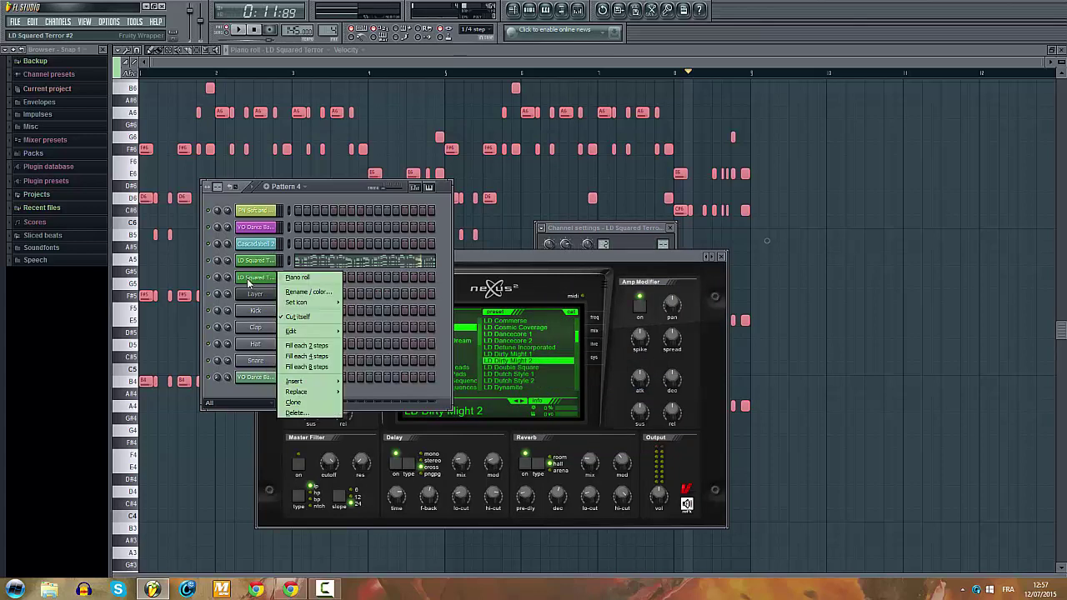
pyautogui.click(284, 291)
pyautogui.hotkey('ctrl', 'v')
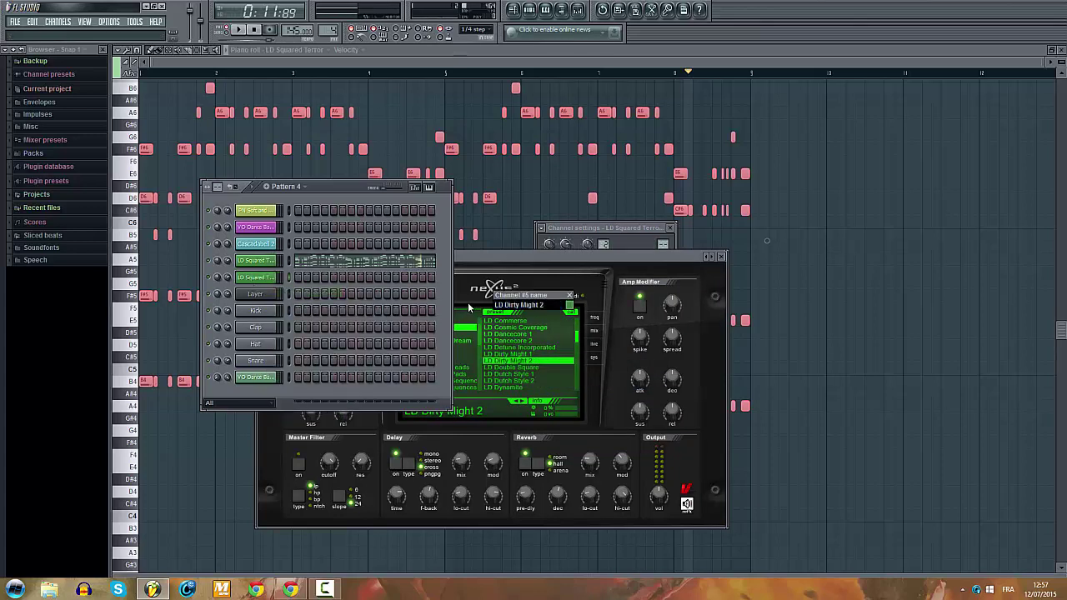
pyautogui.press('Return')
# Step: Load the Dance Leads preset LD Dutch Style 2 in the cloned Nexus and rename the channel LD Dutch Style 2
pyautogui.rightClick(268, 278)
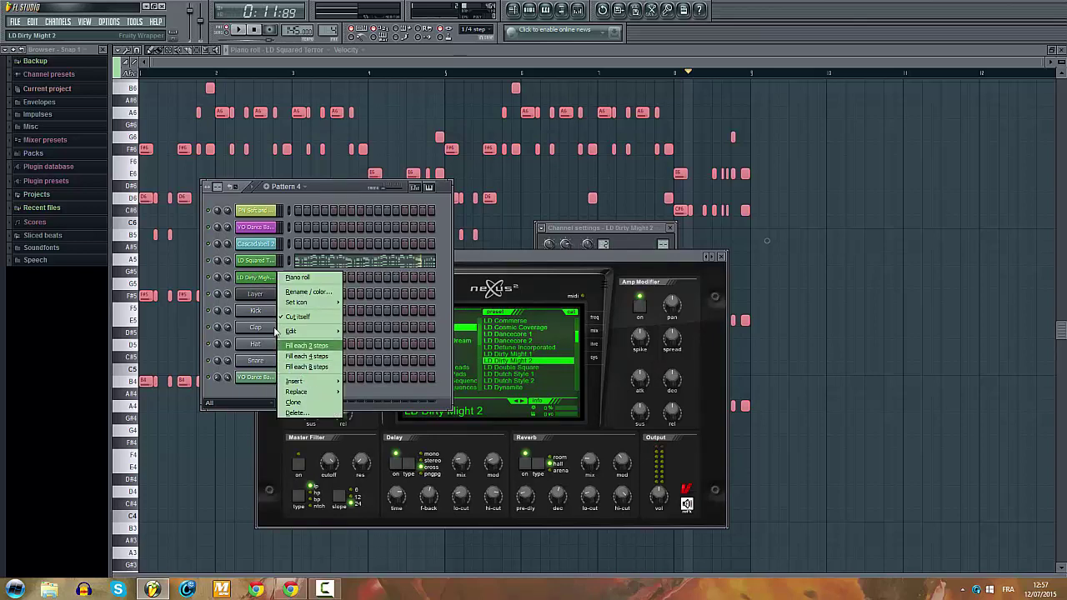
pyautogui.click(261, 282)
pyautogui.click(261, 281)
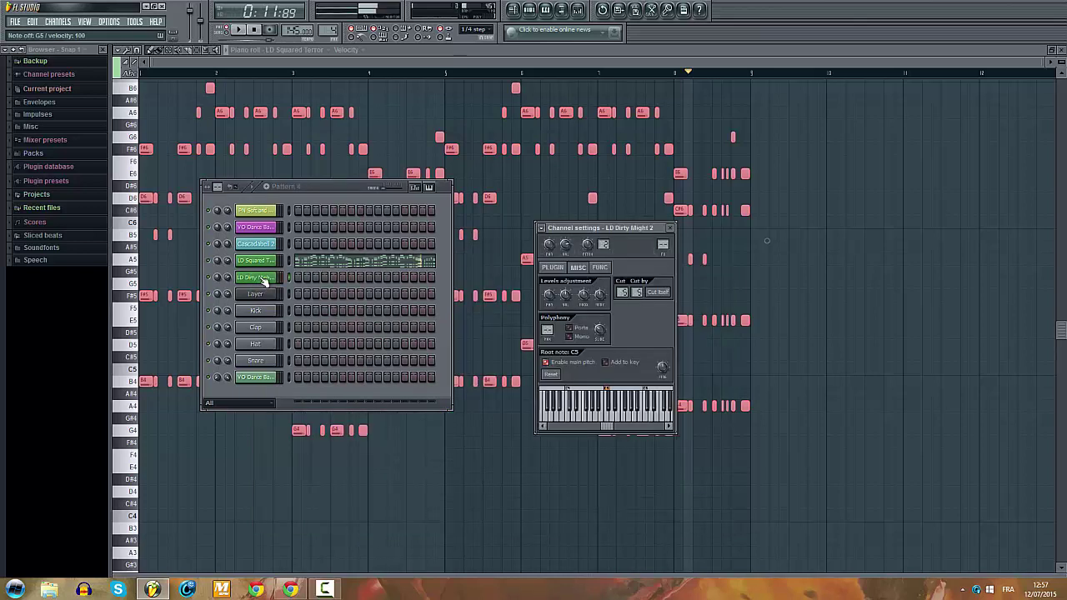
pyautogui.click(554, 268)
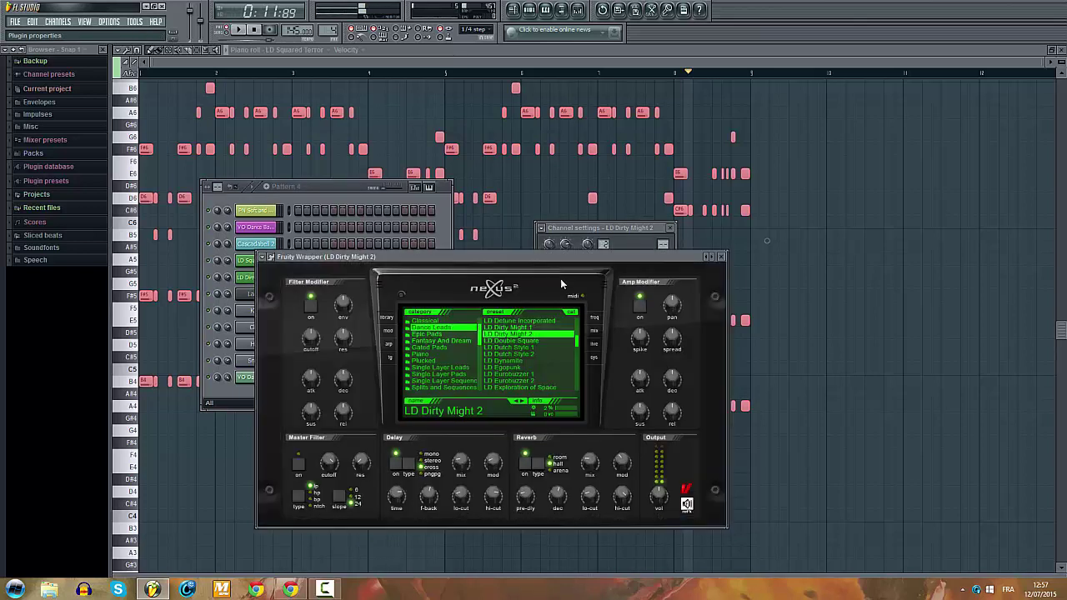
pyautogui.click(518, 354)
pyautogui.rightClick(520, 354)
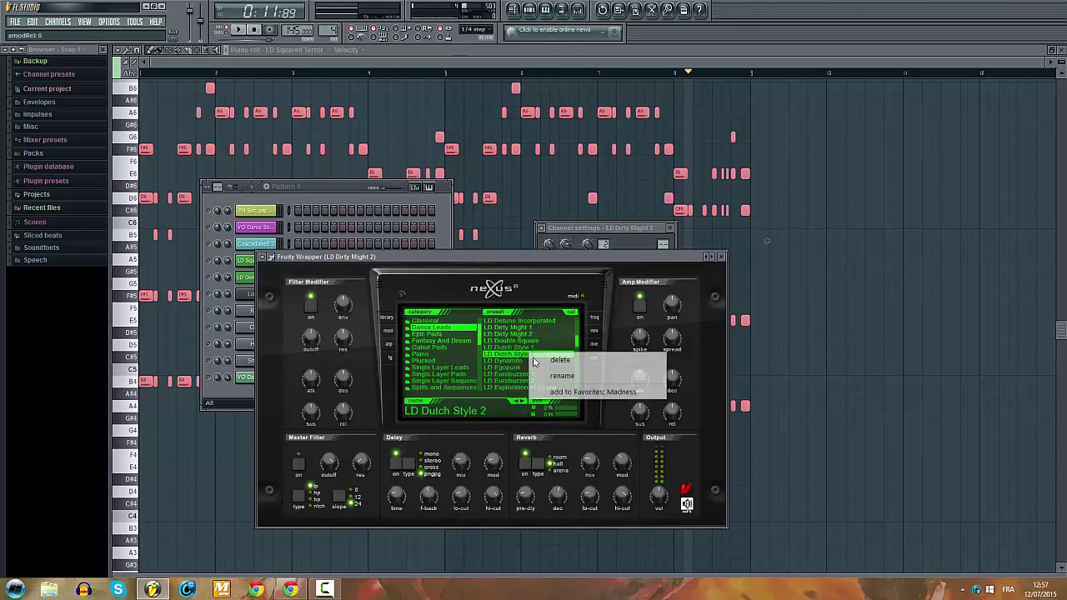
pyautogui.click(553, 377)
pyautogui.click(356, 332)
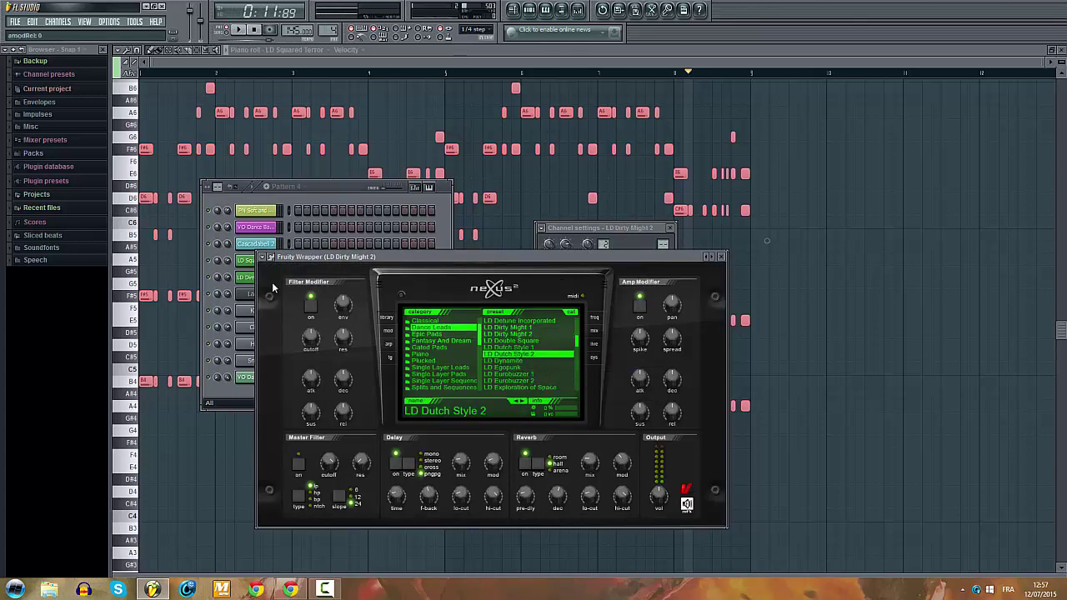
pyautogui.rightClick(250, 278)
pyautogui.click(286, 294)
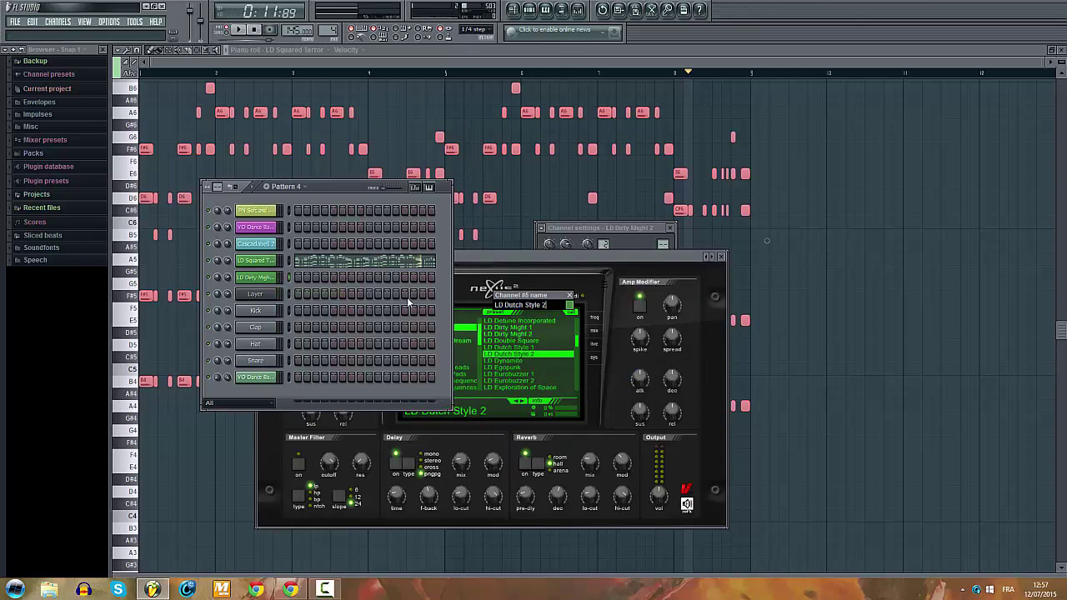
pyautogui.press('Return')
# Step: Paste the copied melody notes into the Layer channel's piano roll
pyautogui.press('F5')
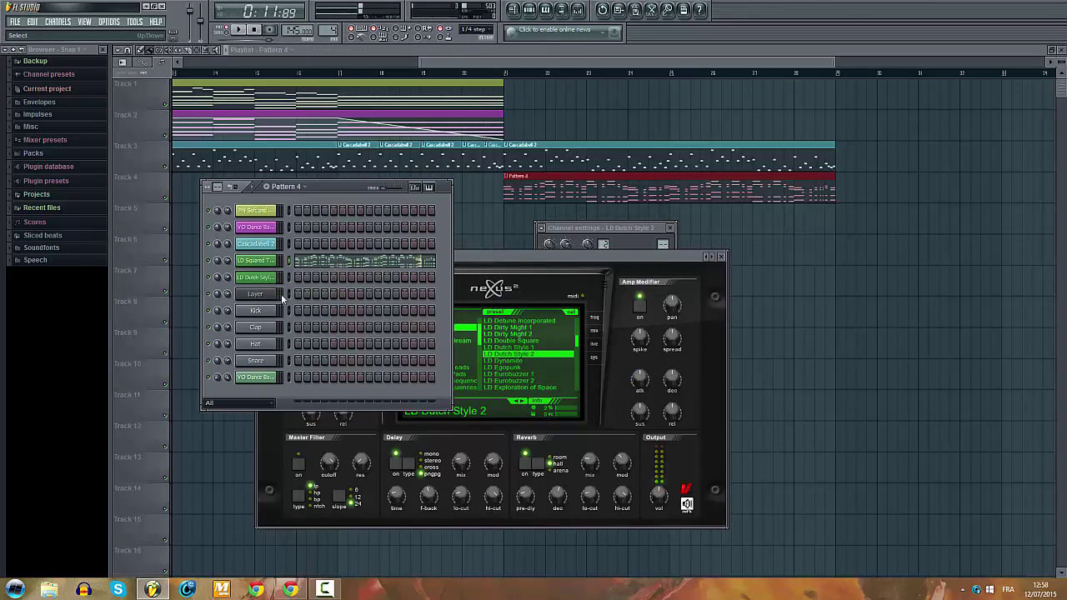
pyautogui.rightClick(280, 293)
pyautogui.click(296, 293)
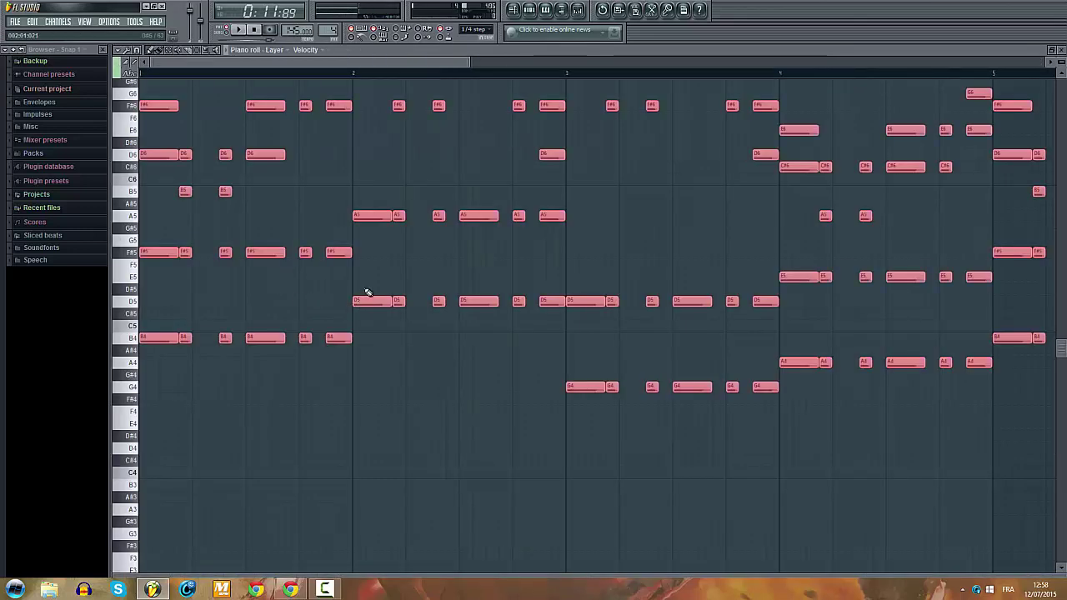
pyautogui.scroll(-3, 368, 292)
# Step: Delete all the notes from the LD Squared Terror channel's piano roll
pyautogui.click(529, 13)
pyautogui.click(380, 261)
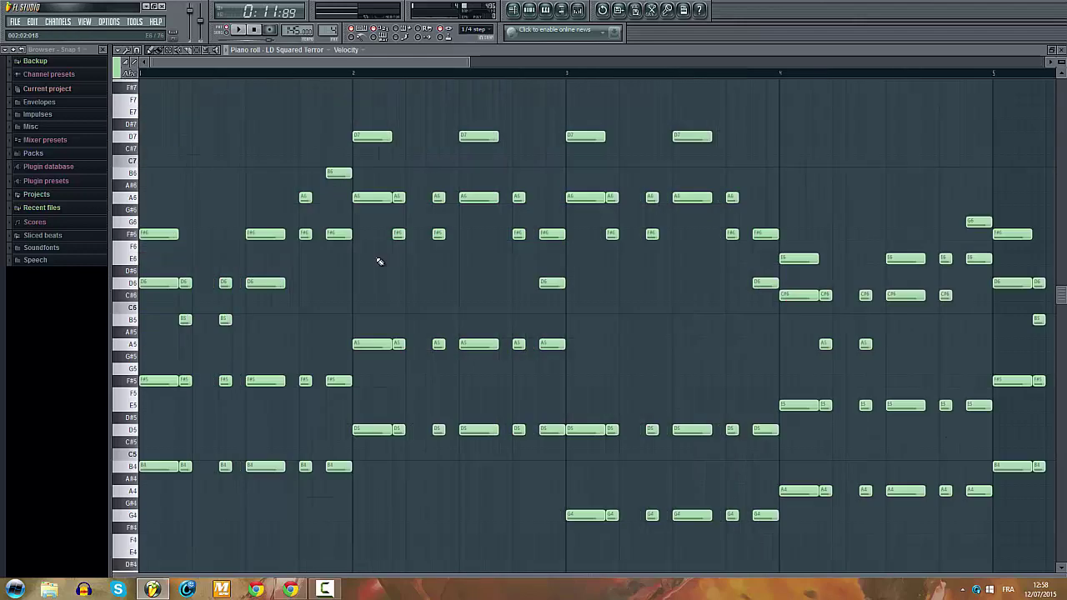
pyautogui.hotkey('ctrl', 'a')
pyautogui.press('Delete')
# Step: Open Pattern 4 and insert a new Nexus channel directly above LD Dutch Style 2
pyautogui.click(512, 12)
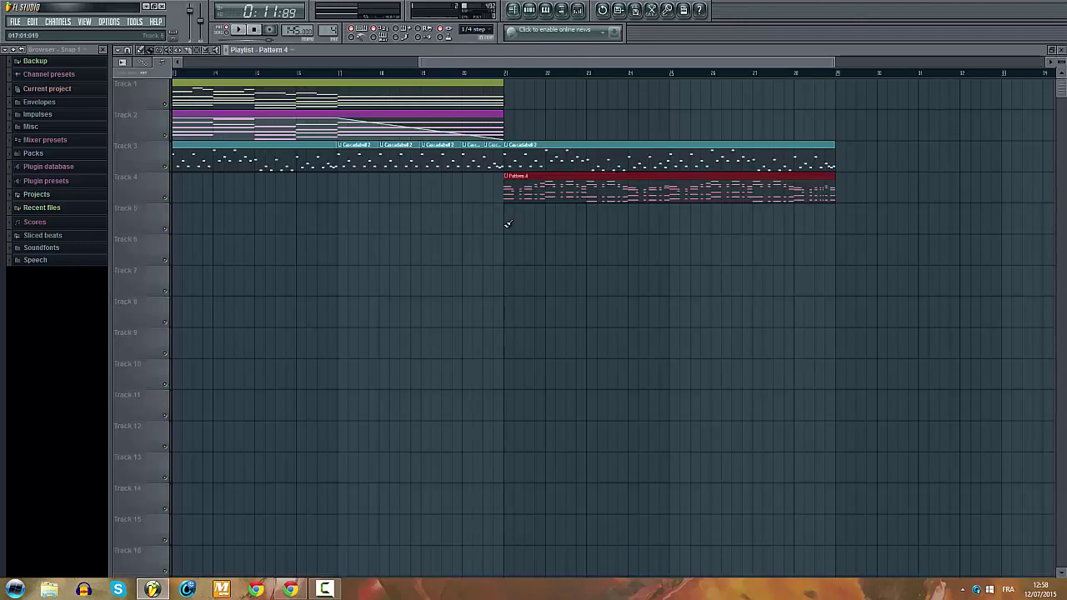
pyautogui.doubleClick(571, 185)
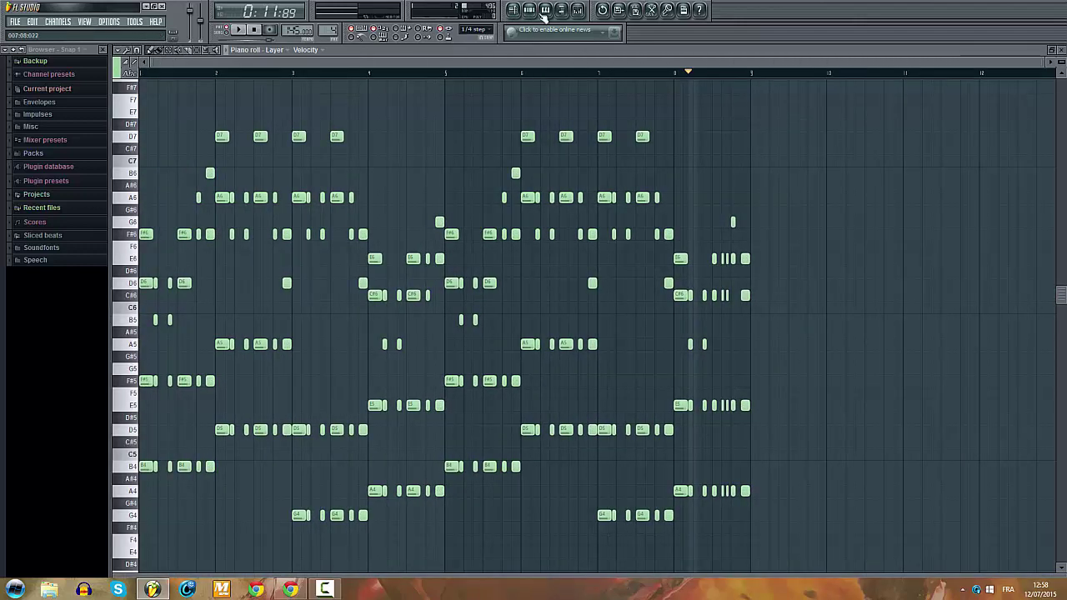
pyautogui.click(530, 13)
pyautogui.rightClick(250, 279)
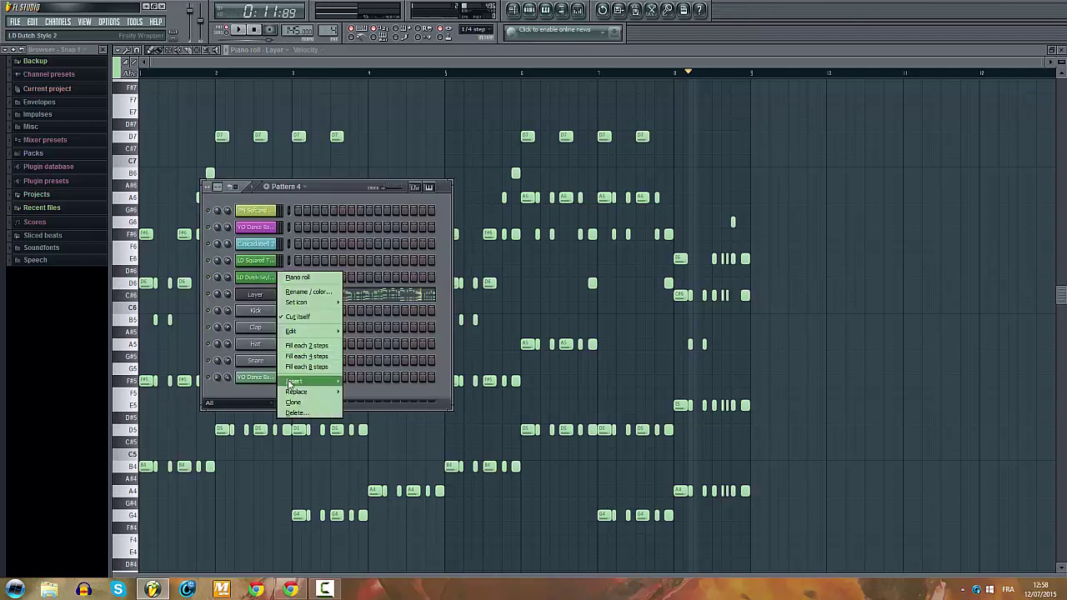
pyautogui.moveTo(308, 380)
pyautogui.click(371, 438)
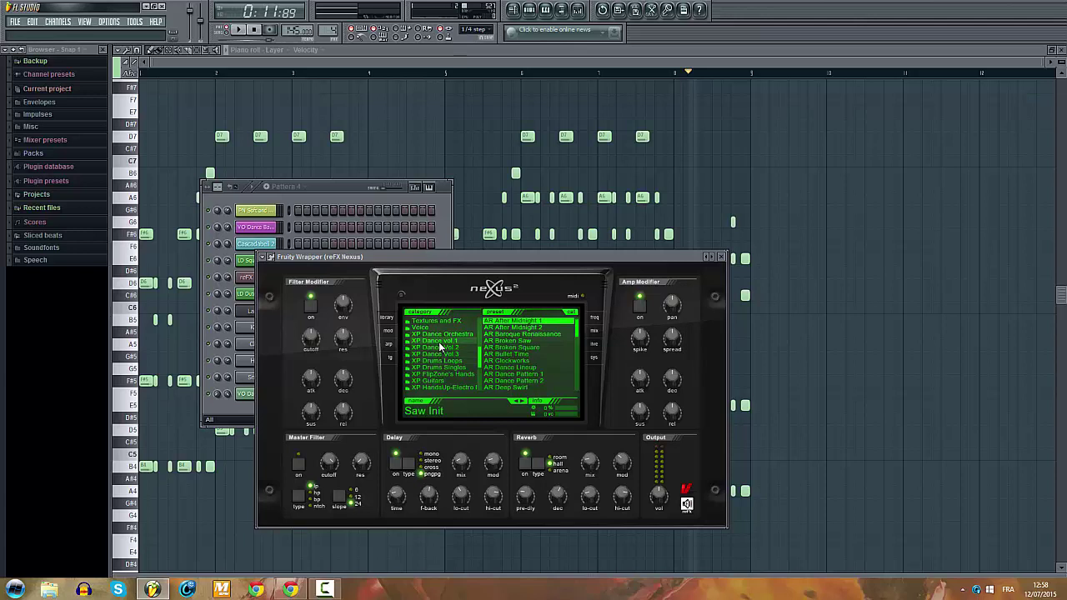
# Step: Load the preset Supersquare from the XP Dance vol.1 category in the new Nexus
pyautogui.click(439, 342)
pyautogui.scroll(-8, 523, 357)
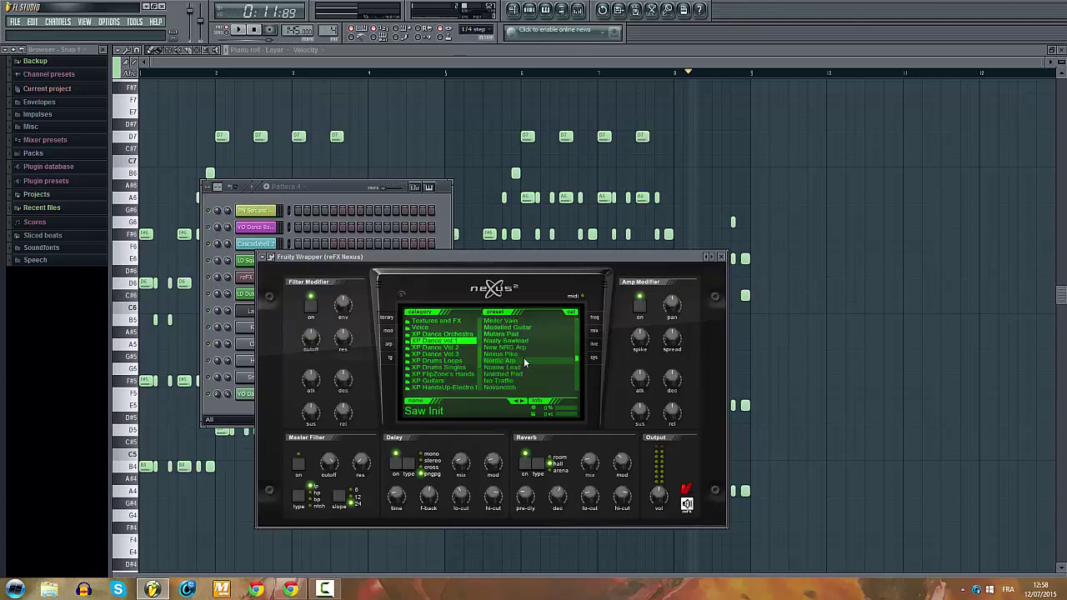
pyautogui.scroll(-10, 521, 360)
pyautogui.scroll(-2, 480, 338)
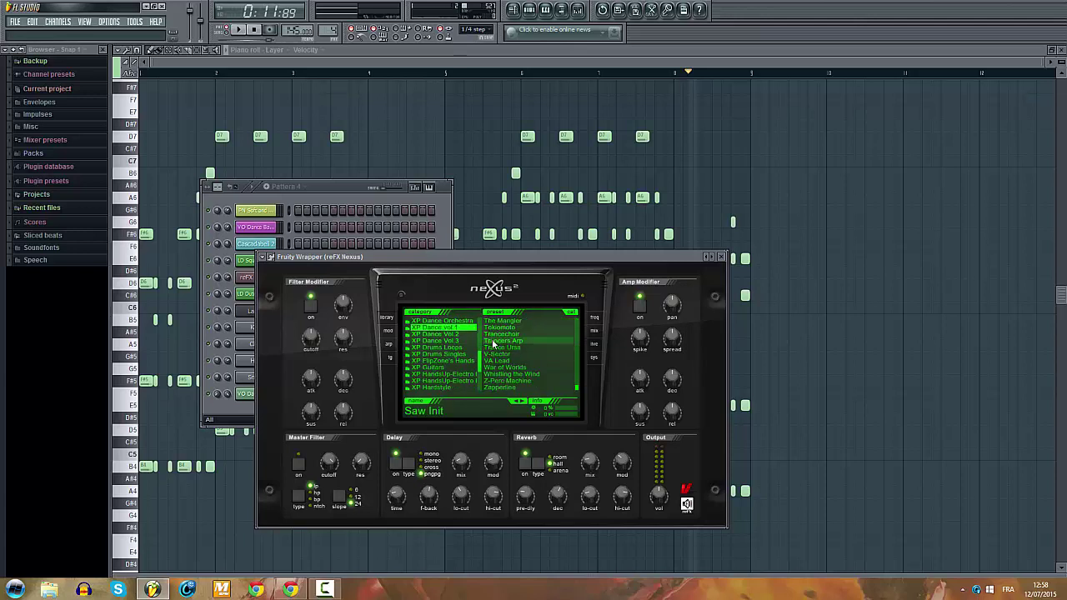
pyautogui.scroll(8, 508, 347)
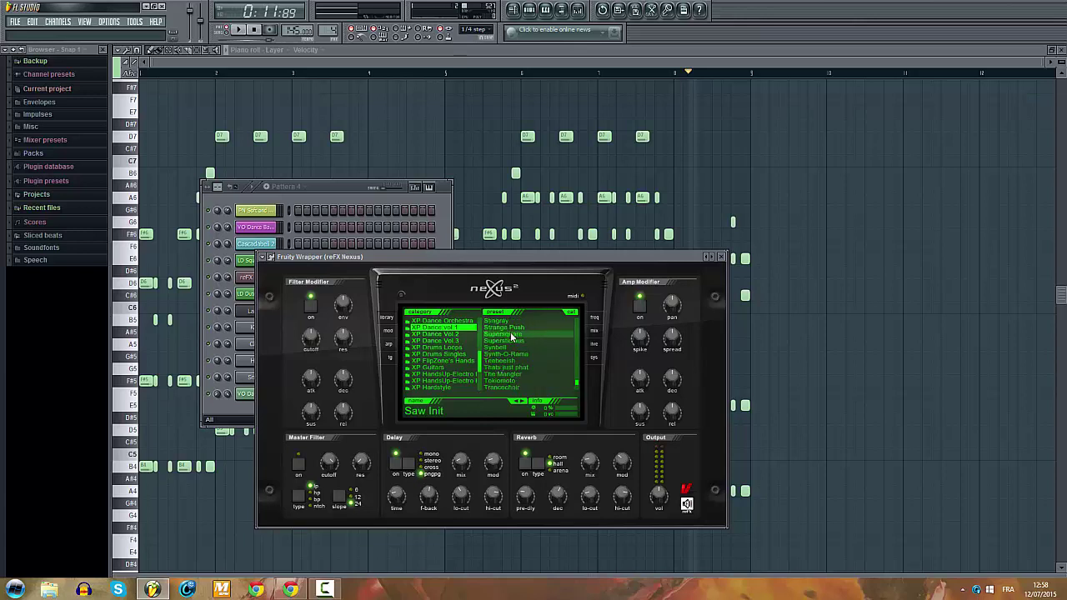
pyautogui.scroll(5, 506, 340)
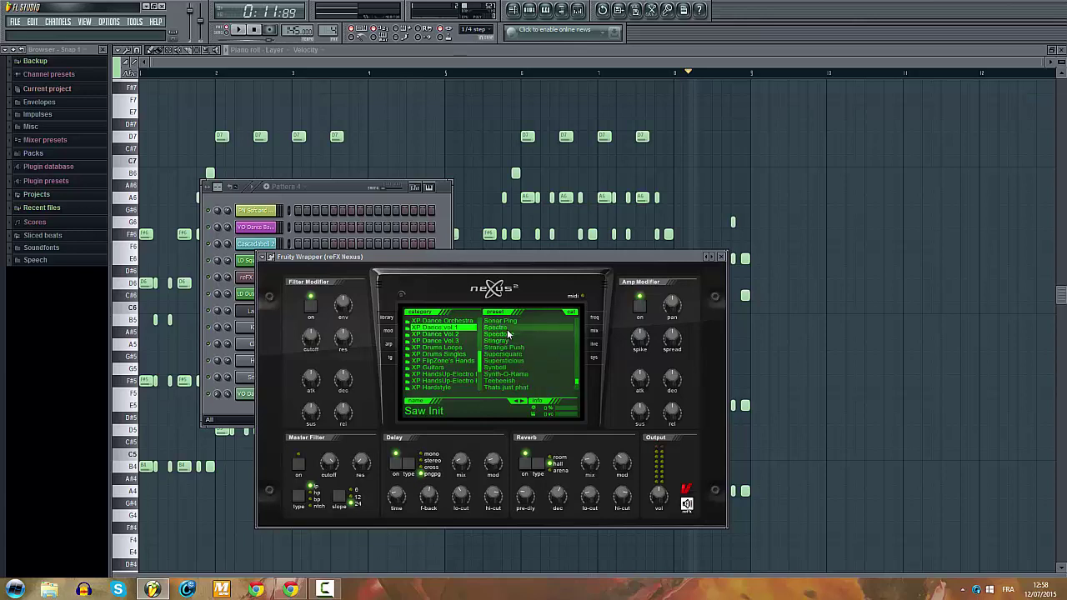
pyautogui.scroll(-2, 508, 341)
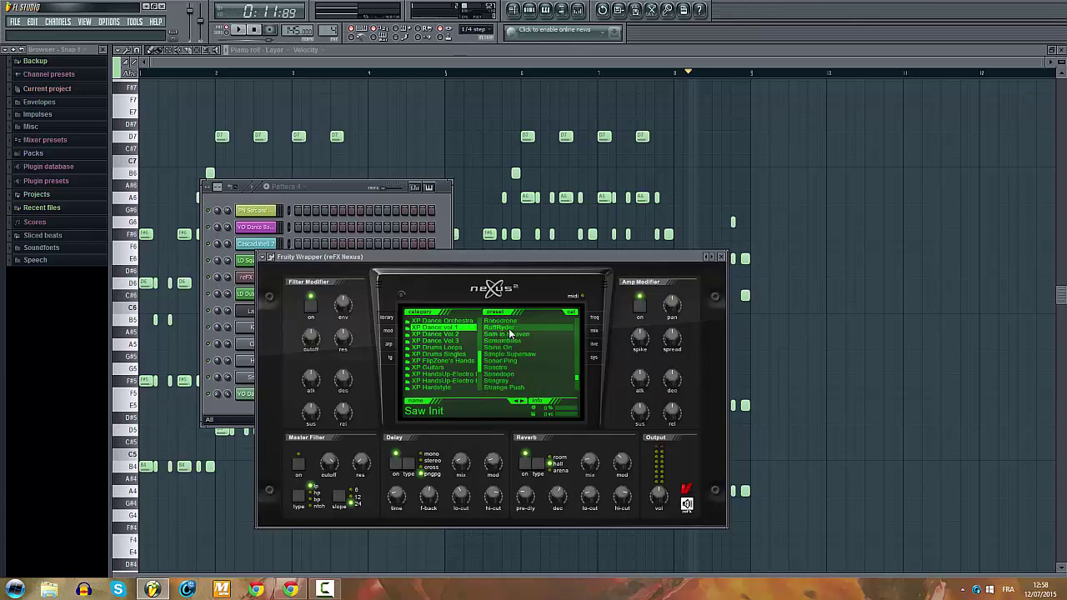
pyautogui.rightClick(511, 360)
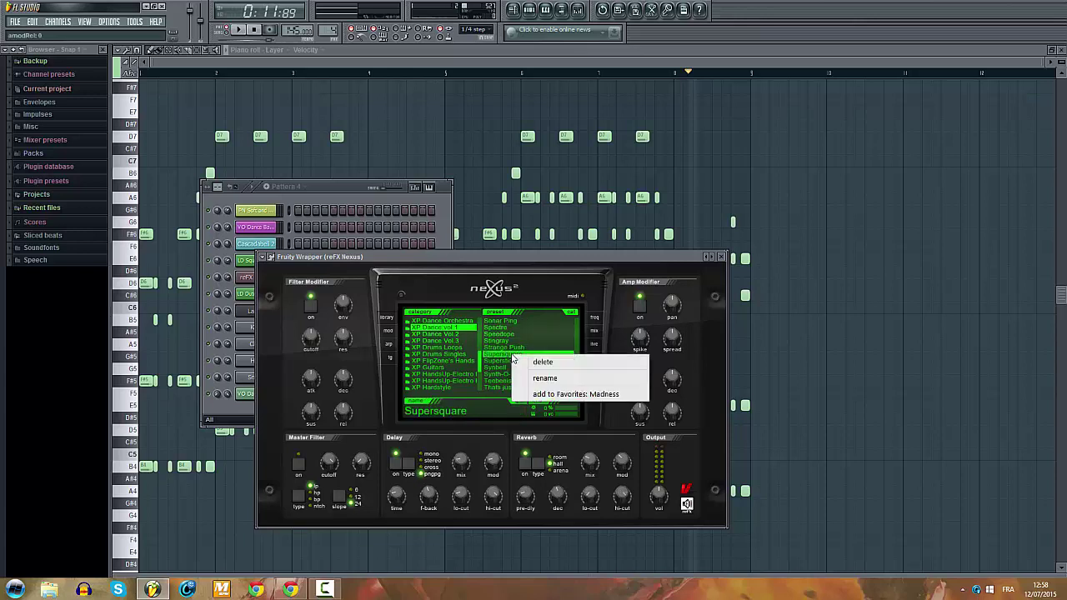
pyautogui.click(538, 375)
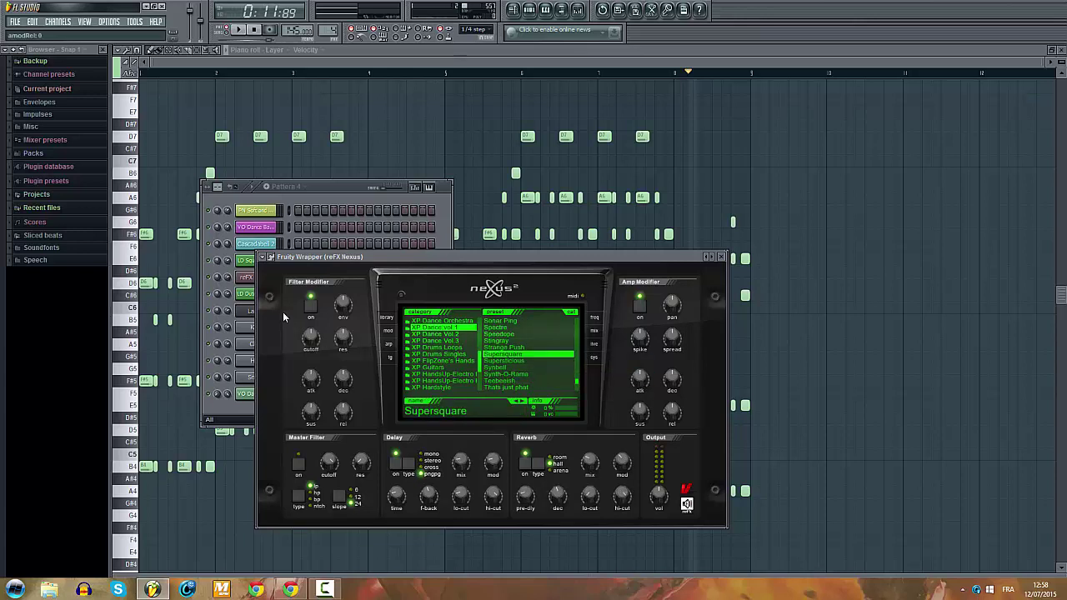
# Step: Rename the new Nexus channel Supersquare and colour it green like the other lead channels
pyautogui.rightClick(250, 278)
pyautogui.click(295, 294)
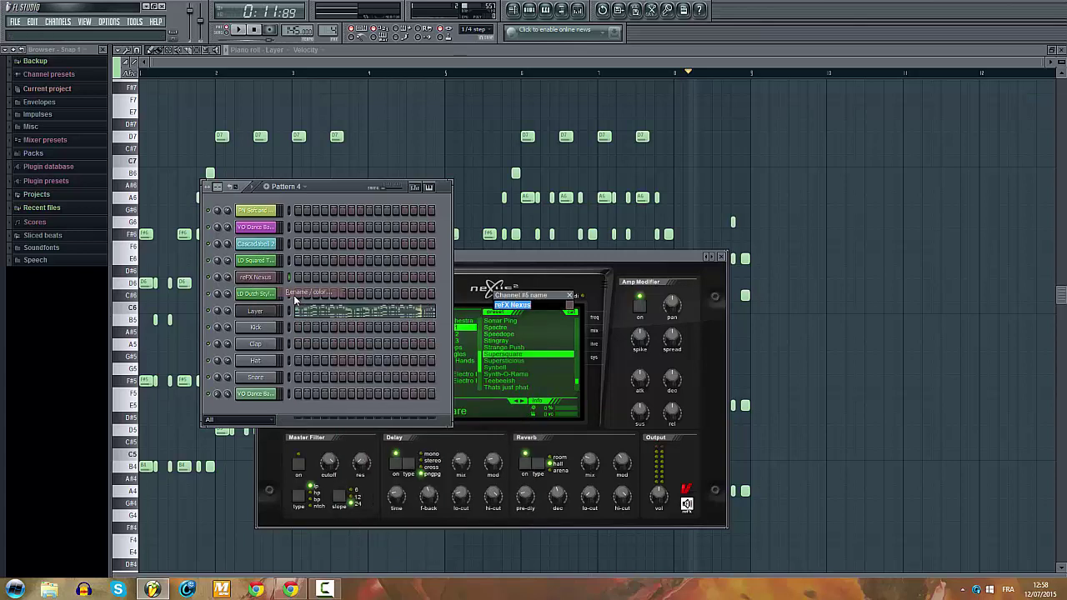
pyautogui.write('Supersquare')
pyautogui.click(569, 309)
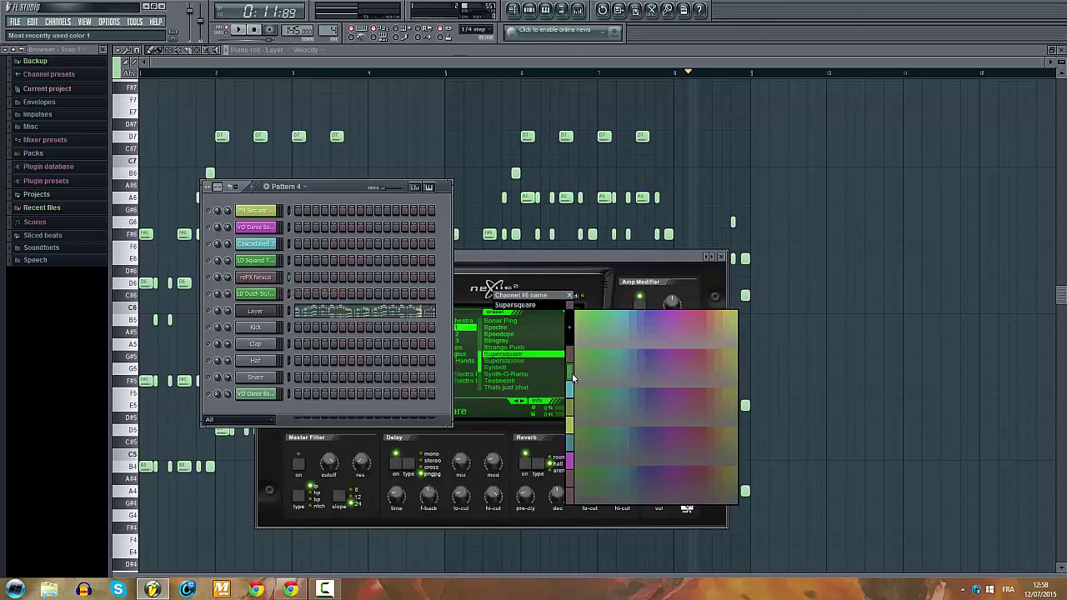
pyautogui.click(572, 373)
pyautogui.press('Return')
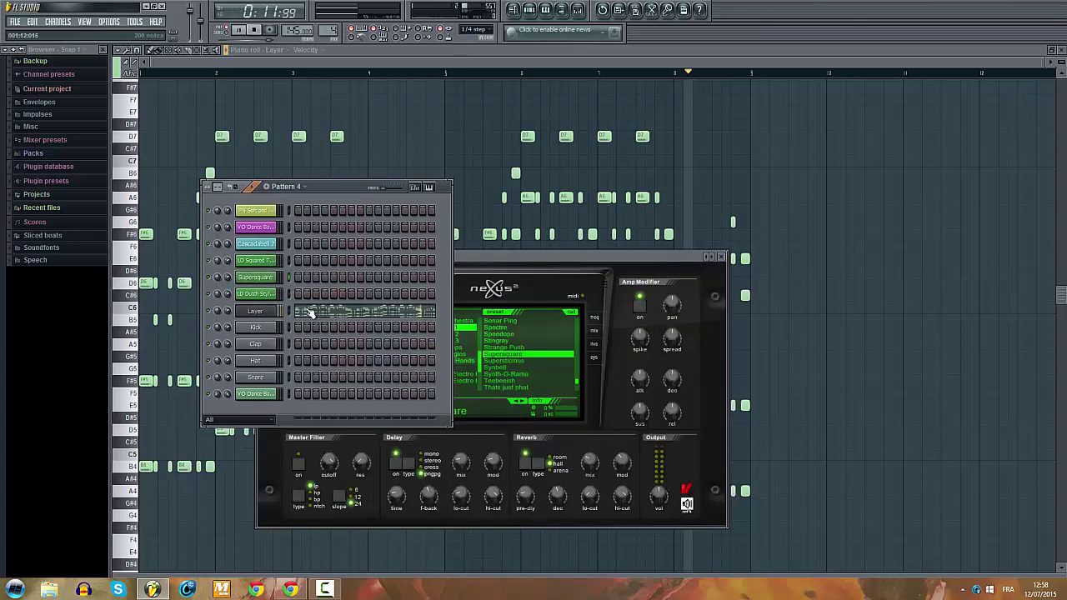
# Step: Open the Layer channel's settings and audition the pattern
pyautogui.click(273, 314)
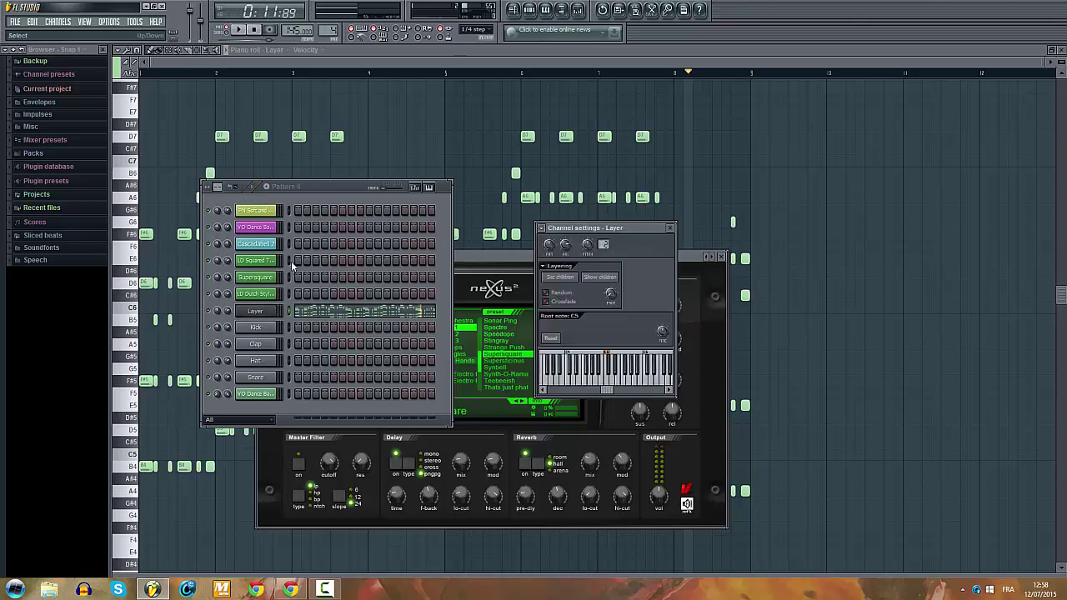
pyautogui.press('space')
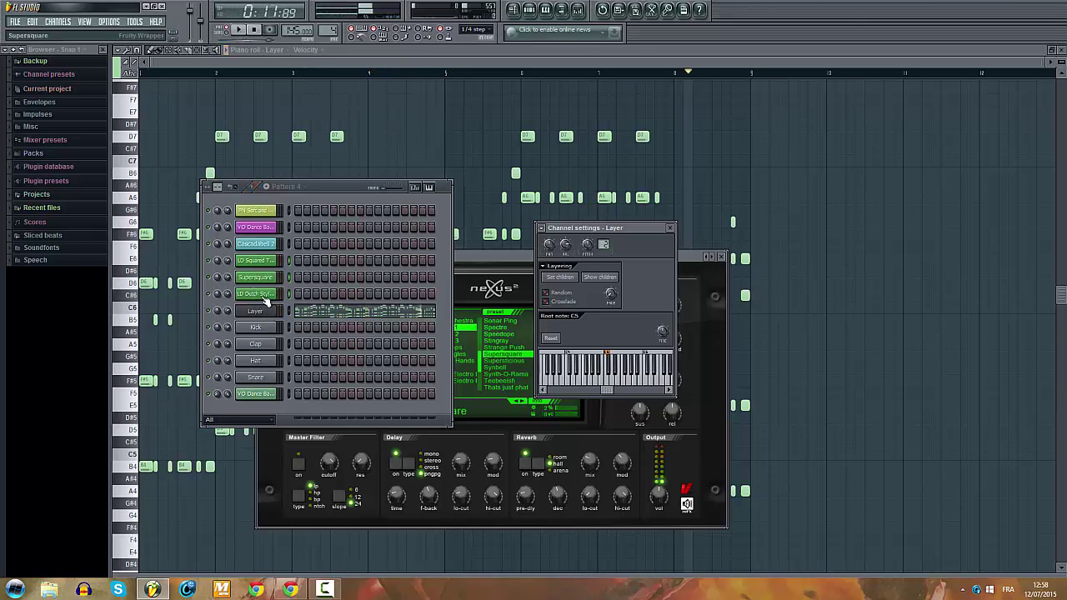
# Step: Insert another Nexus channel above LD Dutch Style 2, rename it LD Nexus Default Lead and colour it green
pyautogui.rightClick(265, 298)
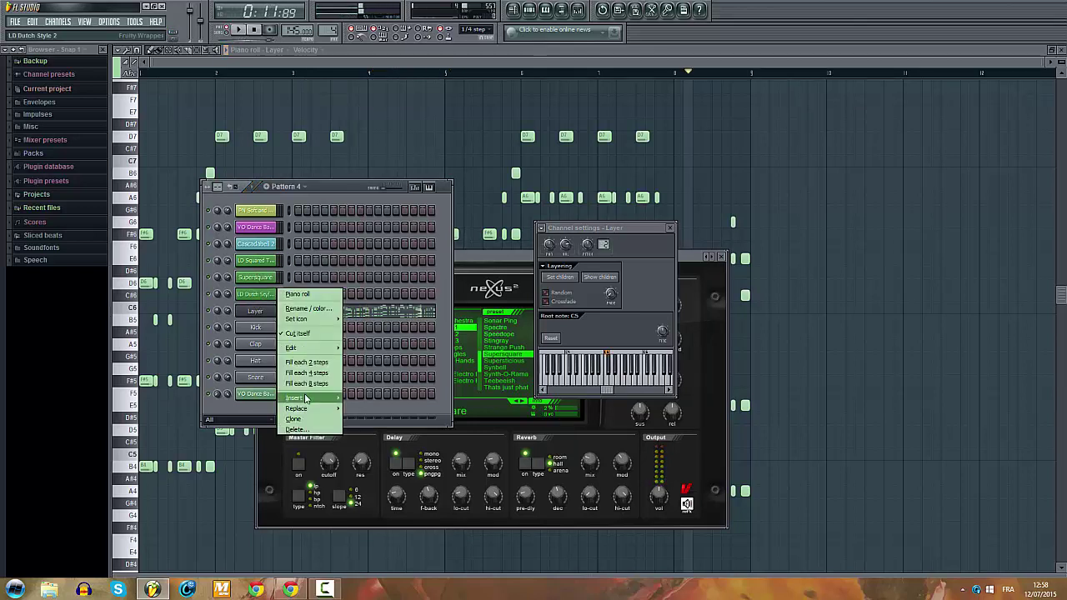
pyautogui.moveTo(300, 397)
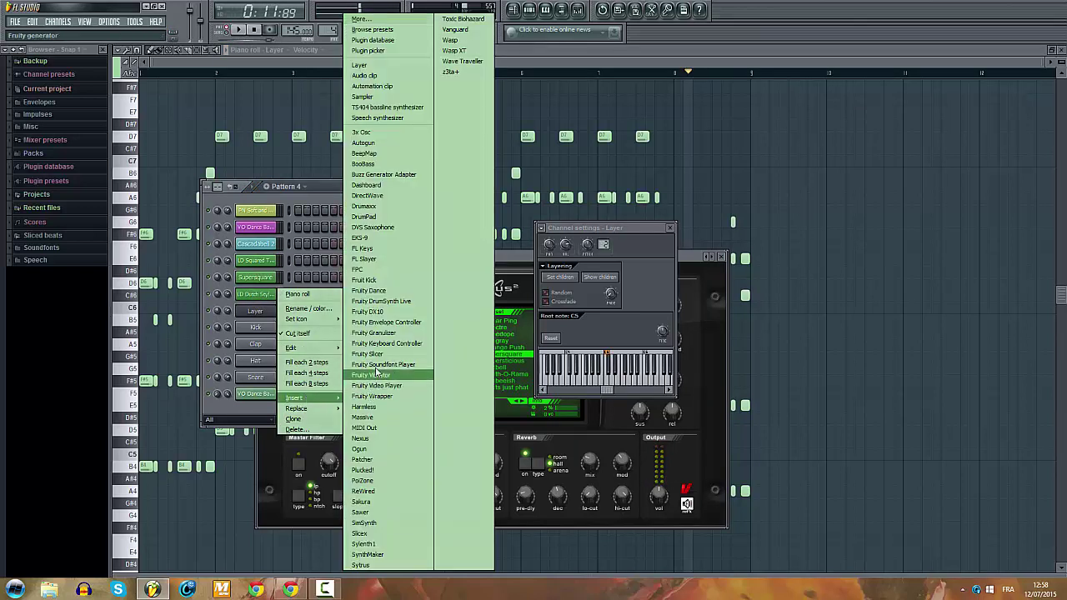
pyautogui.click(374, 438)
pyautogui.rightClick(250, 297)
pyautogui.click(311, 309)
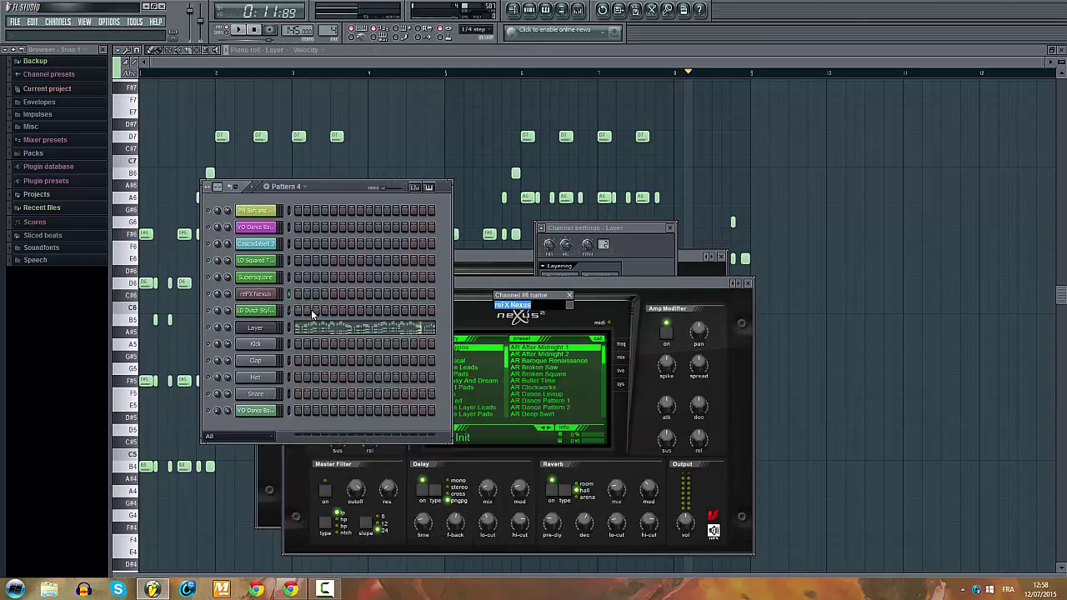
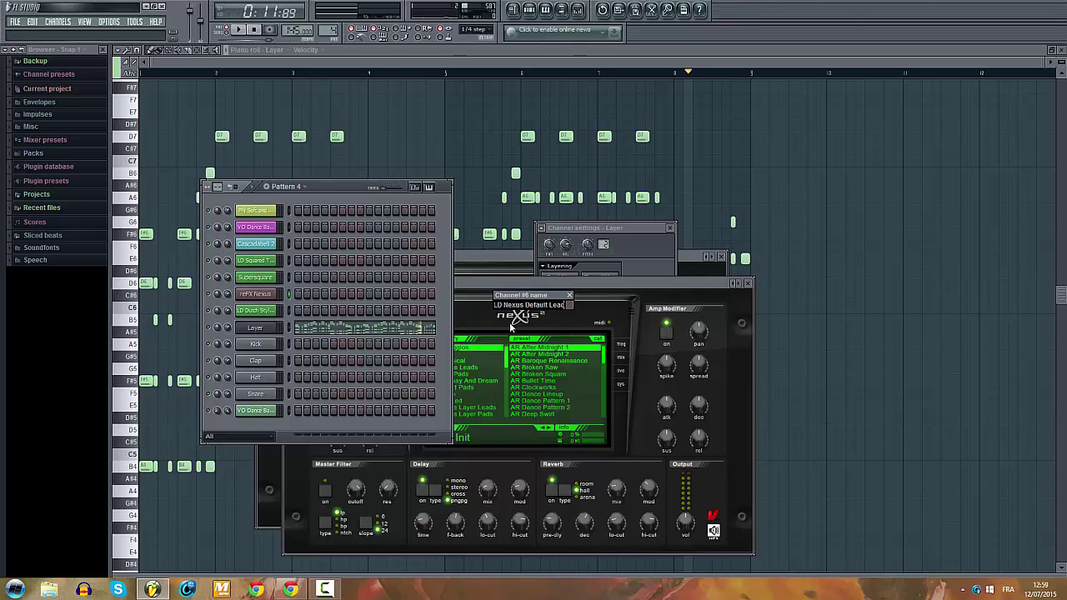
pyautogui.click(569, 305)
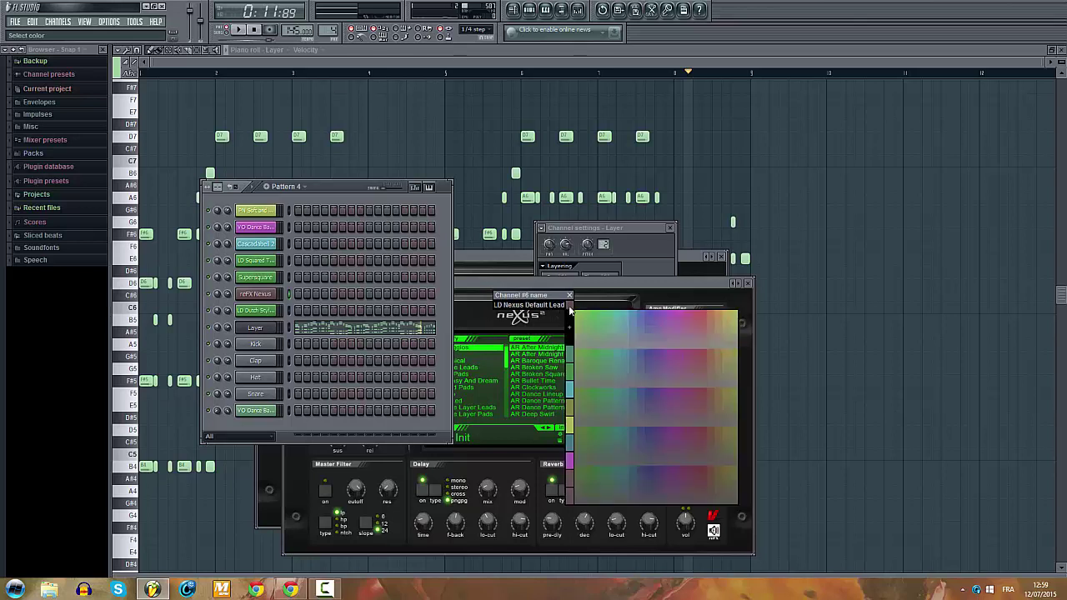
pyautogui.click(573, 375)
pyautogui.press('Return')
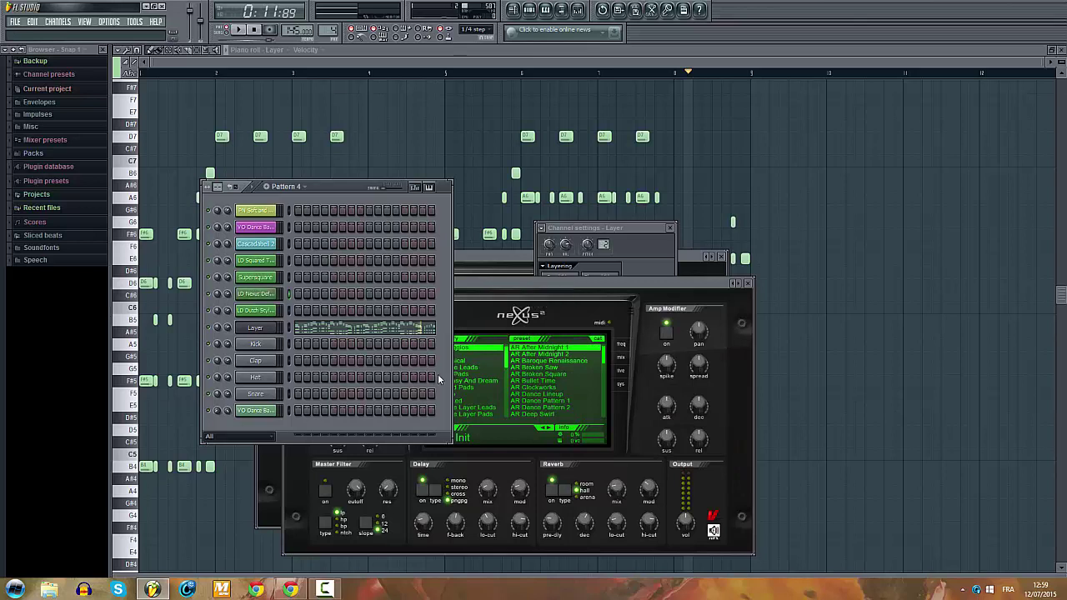
# Step: Pick another colour from the palette for the LD Nexus Default Lead channel and keep its name
pyautogui.rightClick(268, 302)
pyautogui.press('Escape')
pyautogui.rightClick(264, 298)
pyautogui.click(300, 305)
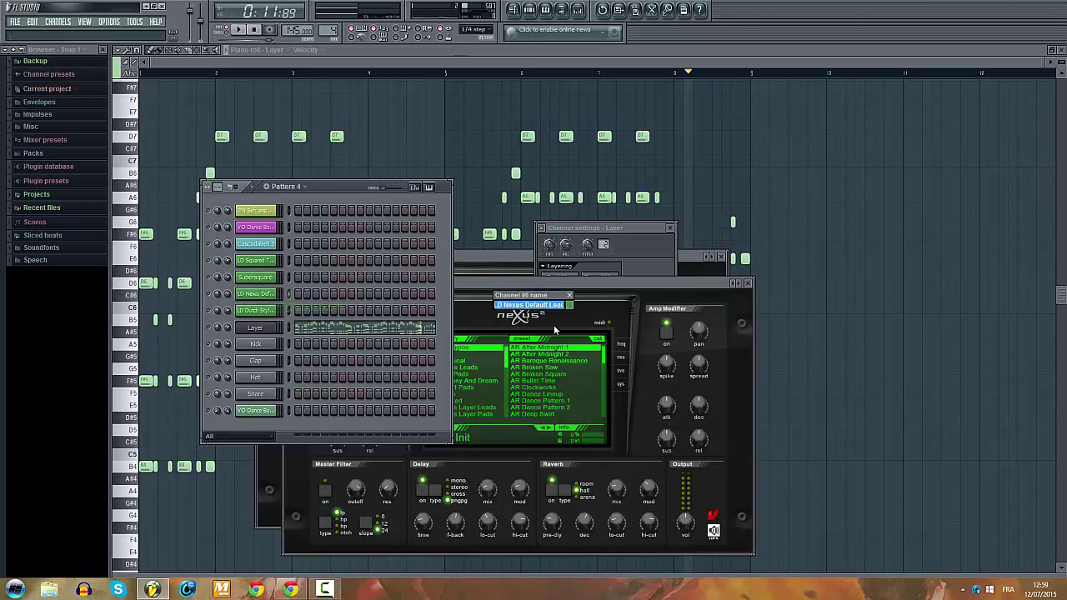
pyautogui.click(572, 306)
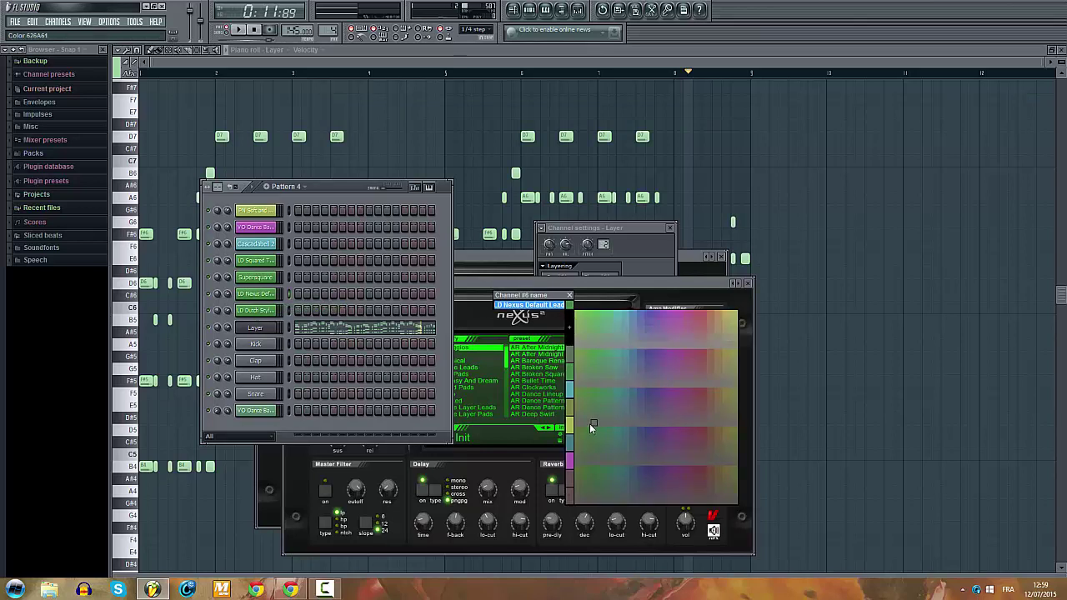
pyautogui.click(591, 467)
pyautogui.press('Return')
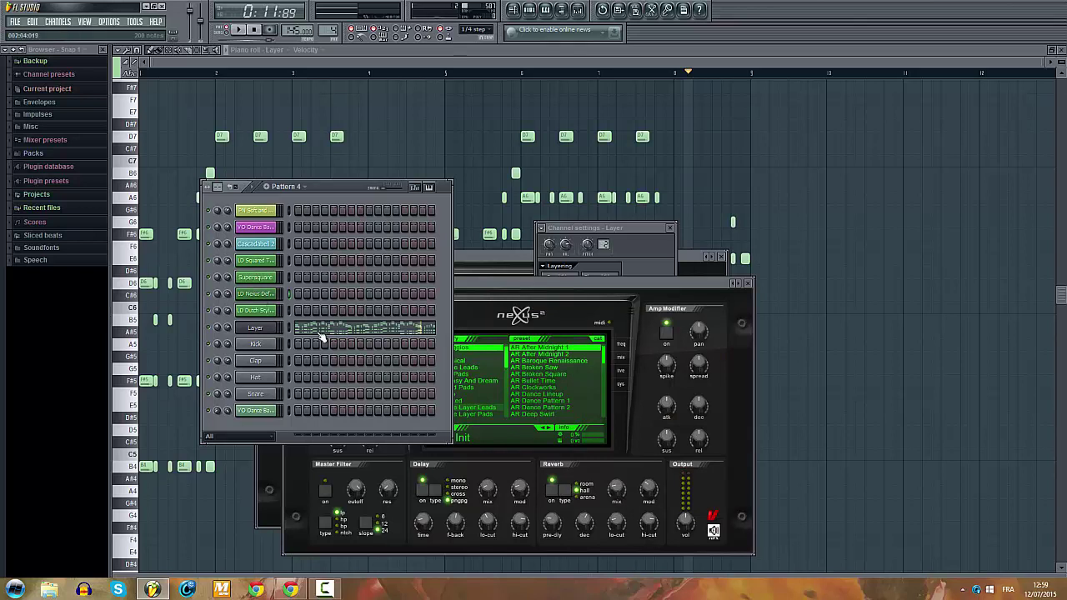
pyautogui.rightClick(262, 300)
pyautogui.click(296, 309)
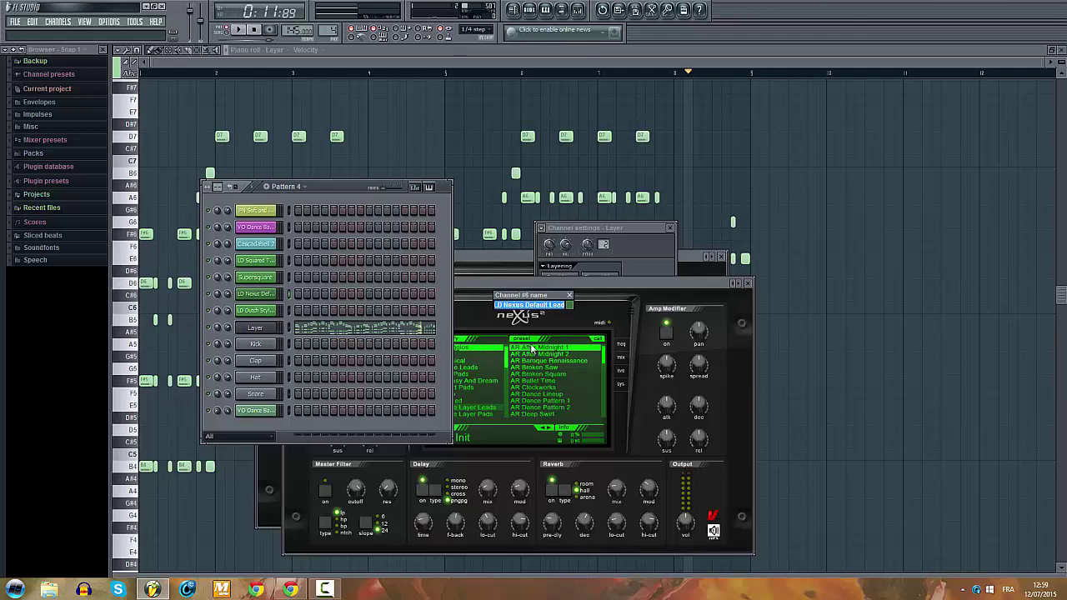
pyautogui.press('Return')
# Step: Paste the melody into LD Nexus Default Lead's piano roll and delete every note above A5
pyautogui.rightClick(254, 296)
pyautogui.click(286, 292)
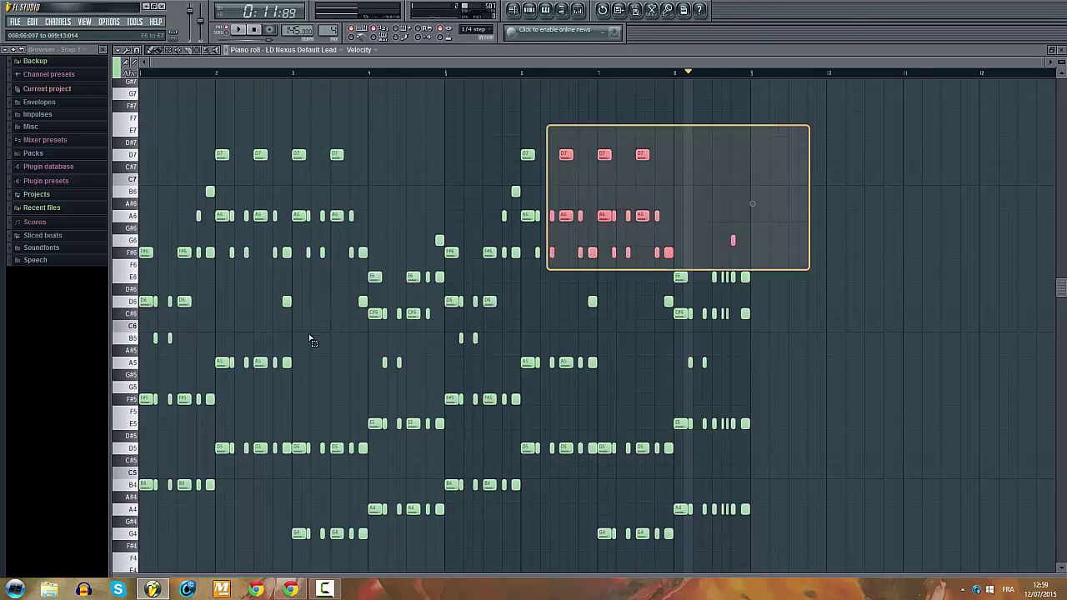
pyautogui.moveTo(309, 336); pyautogui.dragTo(134, 351)
pyautogui.press('Delete')
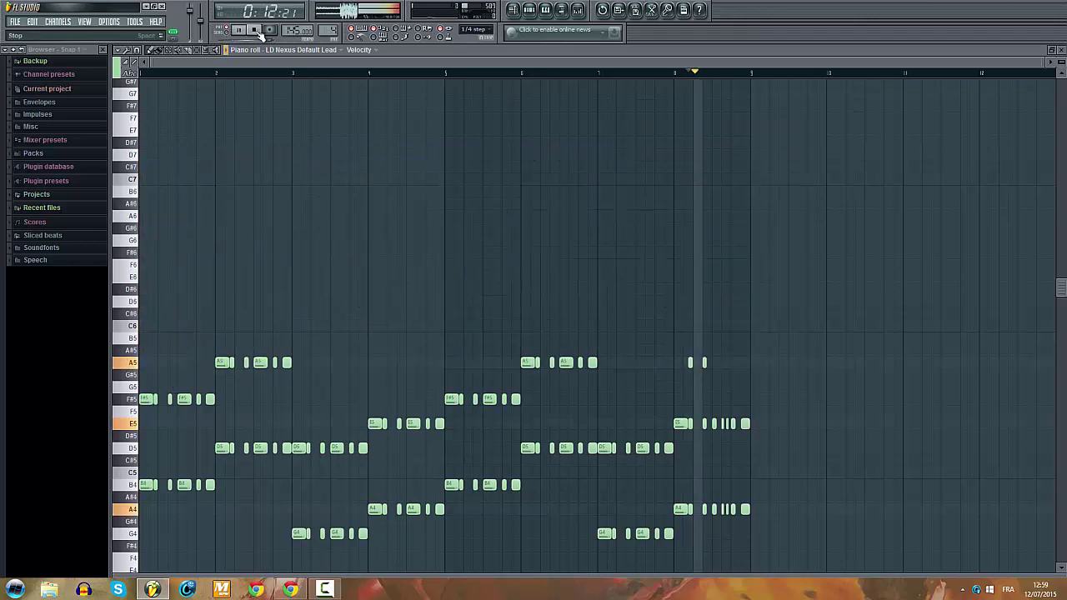
pyautogui.scroll(-3, 221, 371)
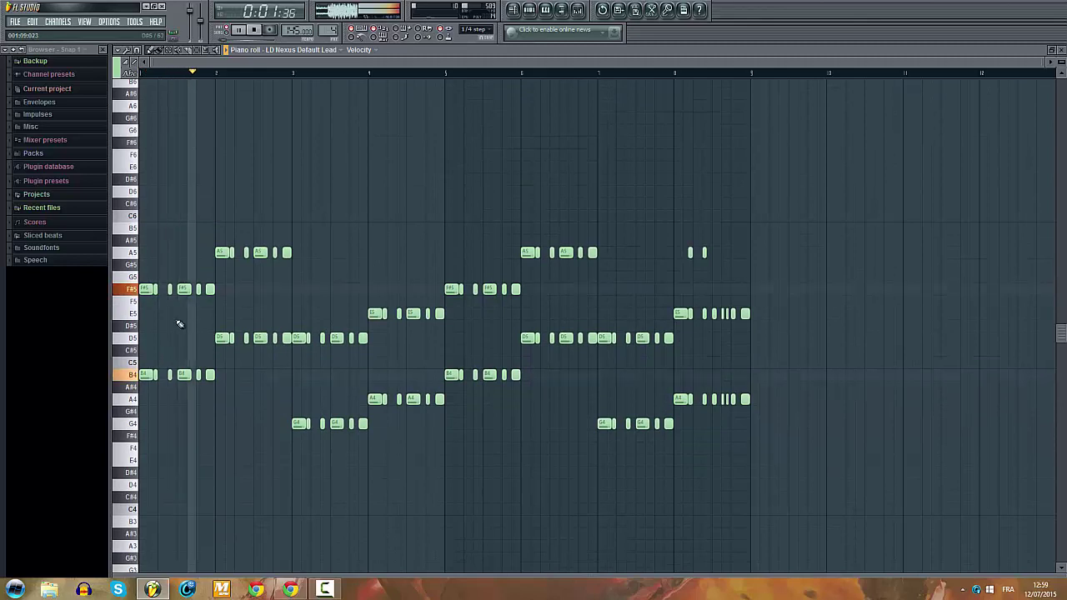
# Step: Delete the remaining upper harmony notes, keeping only the lowest B4, D5, G4 and A4 line, and play it back
pyautogui.press('space')
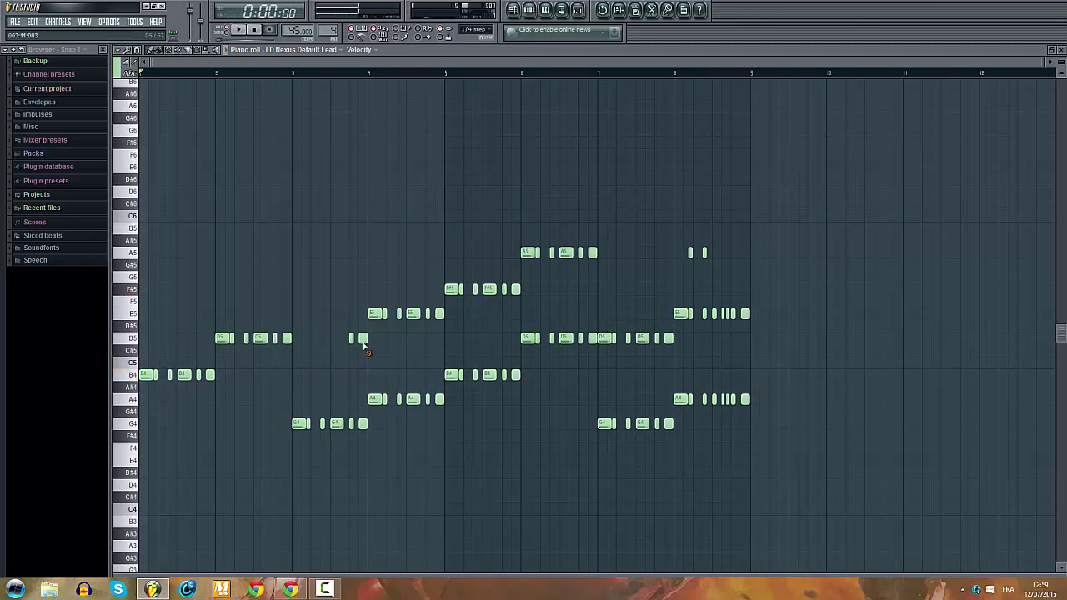
pyautogui.moveTo(385, 319); pyautogui.dragTo(521, 292)
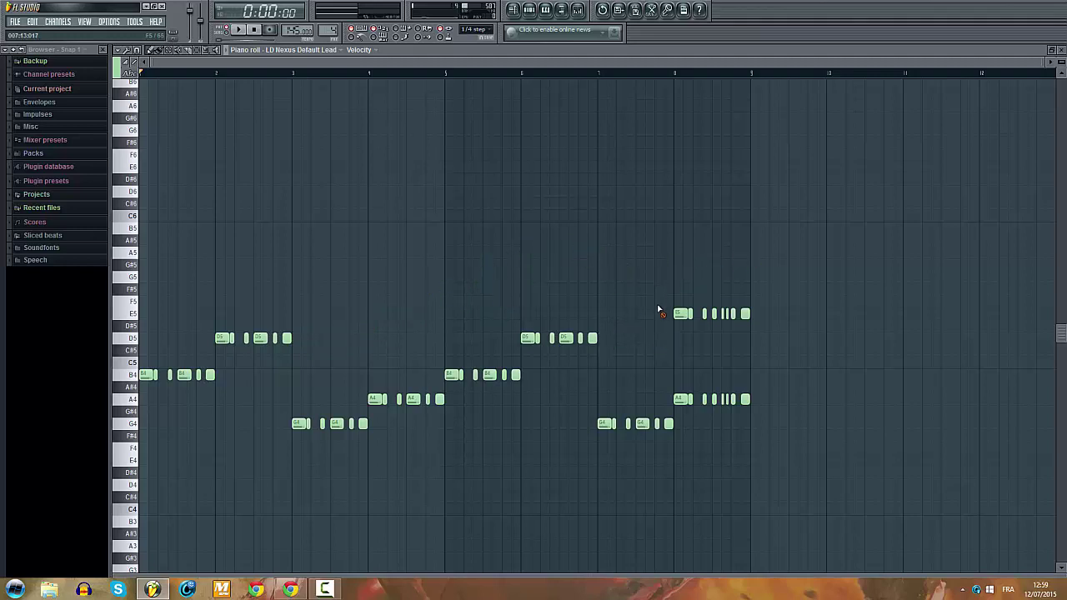
pyautogui.moveTo(658, 310); pyautogui.dragTo(377, 377)
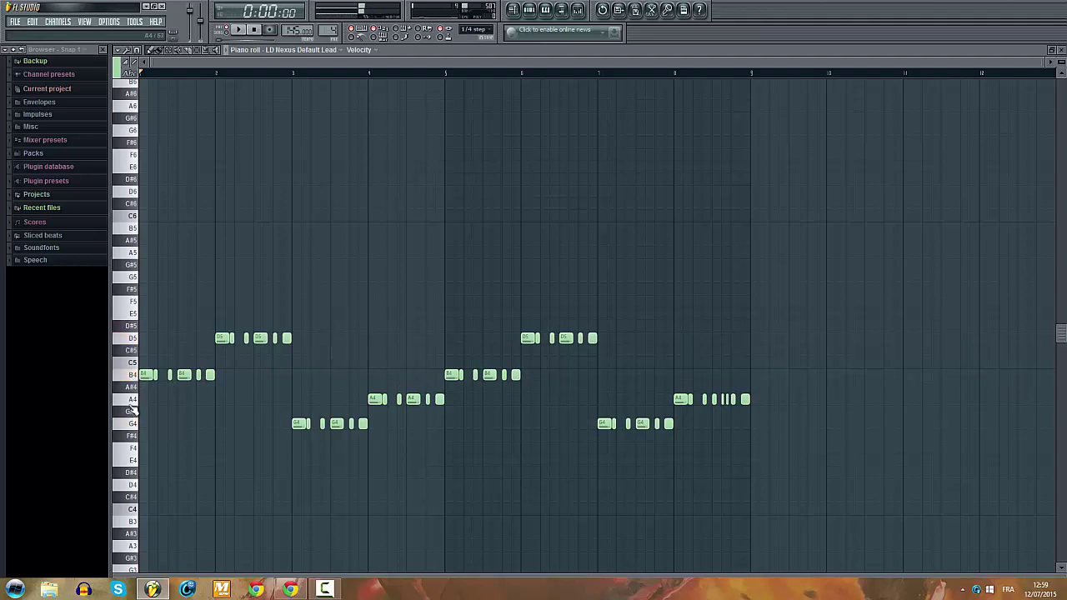
pyautogui.moveTo(270, 573)
pyautogui.mouseDown()
pyautogui.moveTo(235, 286)
pyautogui.moveTo(233, 421)
pyautogui.moveTo(246, 181)
pyautogui.moveTo(267, 573)
pyautogui.mouseUp()
pyautogui.press('space')
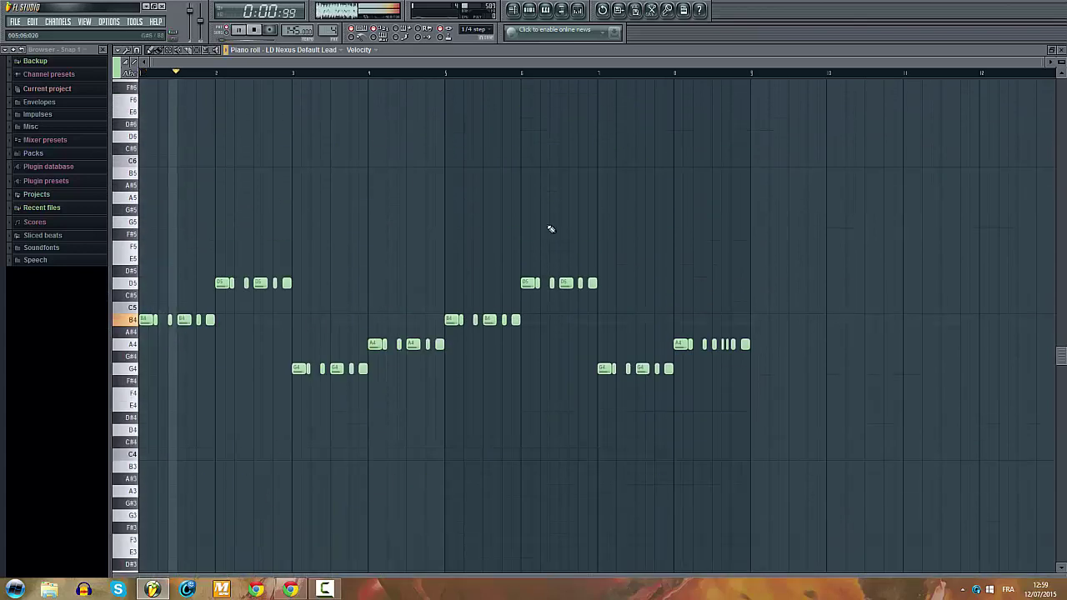
# Step: Select all the notes of the low line and clone the LD Nexus Default Lead channel
pyautogui.hotkey('ctrl', 'a')
pyautogui.press('F6')
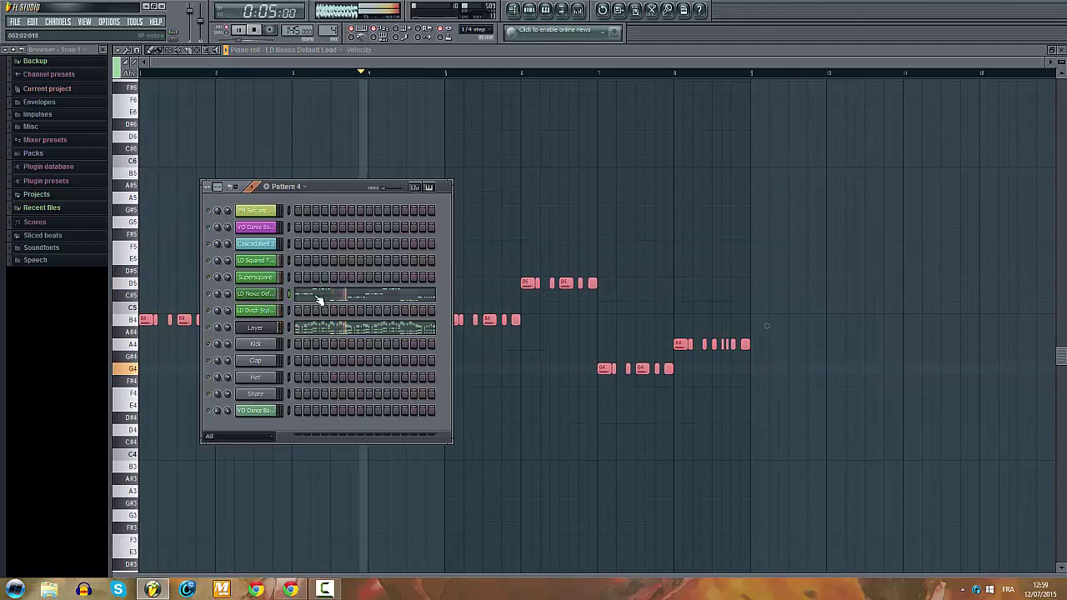
pyautogui.rightClick(276, 298)
pyautogui.click(311, 420)
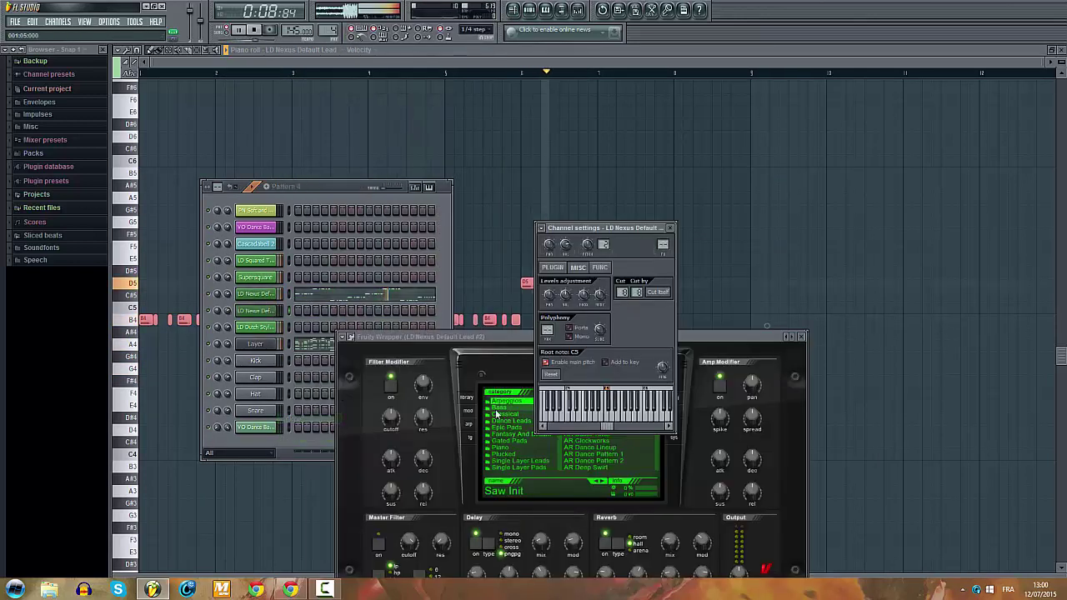
# Step: Browse the Dance Leads presets in the cloned Nexus channel, with playback stopped
pyautogui.click(502, 420)
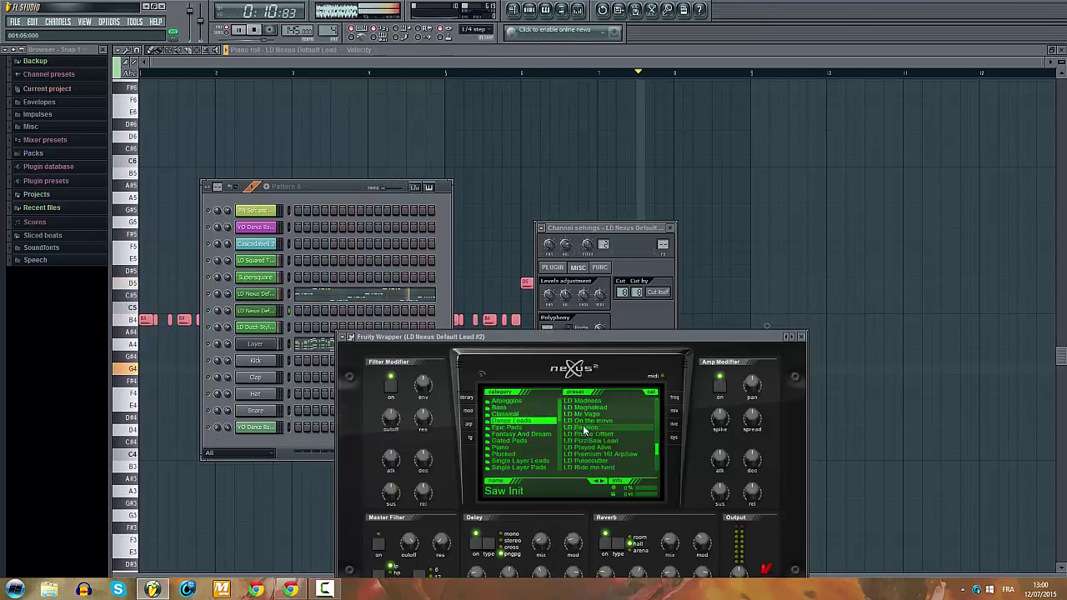
pyautogui.press('space')
pyautogui.scroll(3, 582, 425)
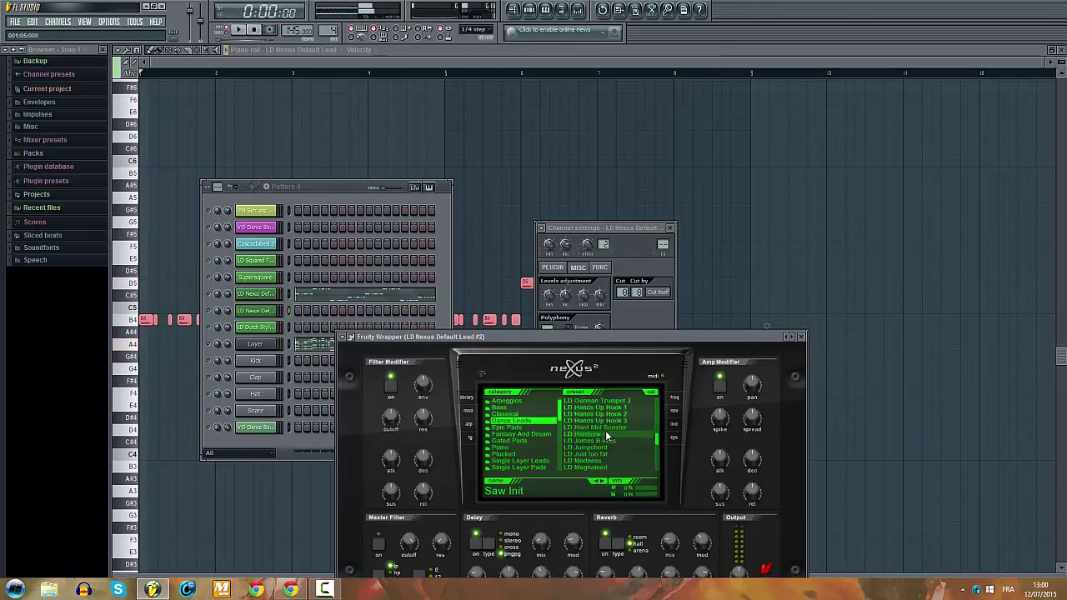
pyautogui.scroll(2, 608, 428)
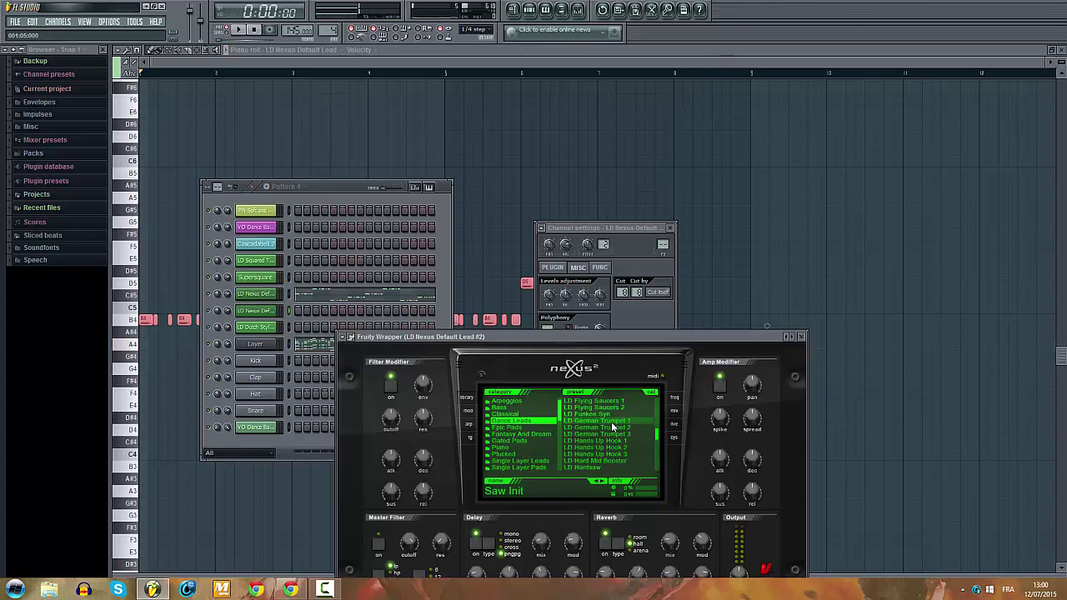
pyautogui.scroll(-5, 611, 422)
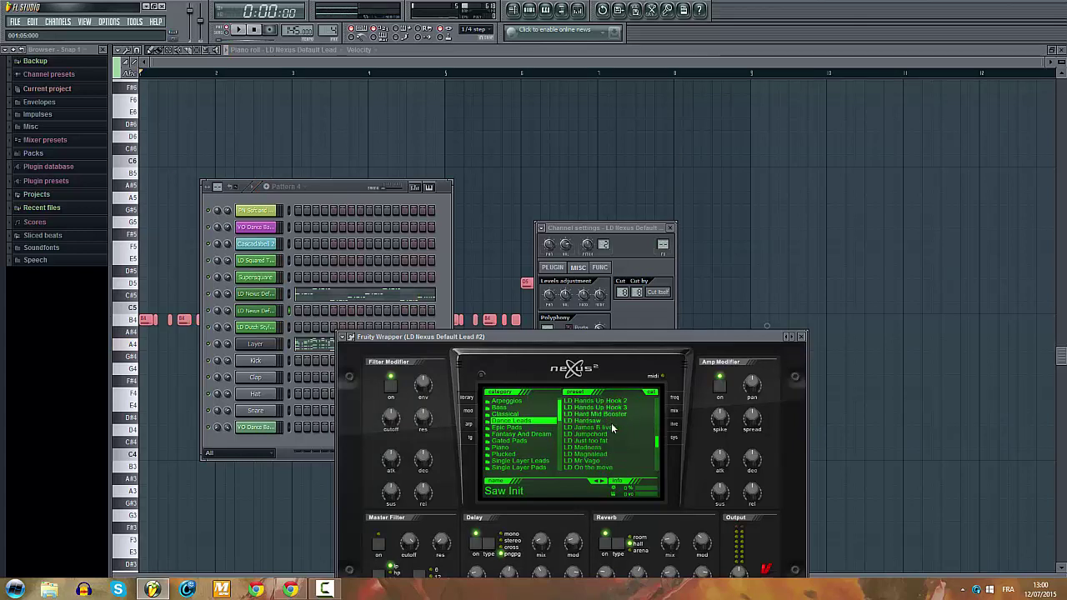
pyautogui.scroll(-2, 540, 439)
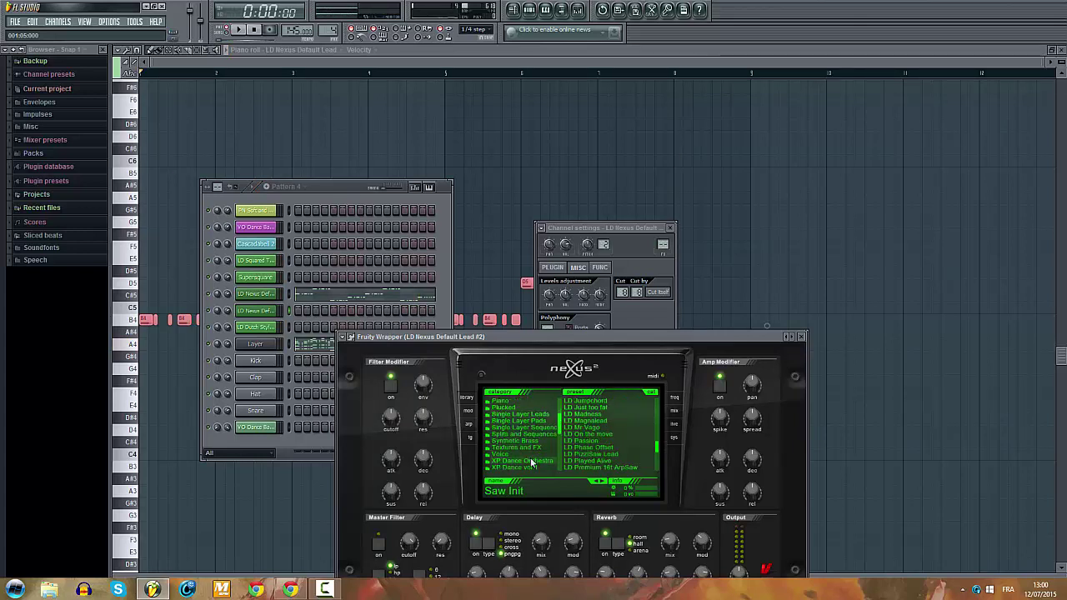
# Step: Load the LD Discotronic 1 preset from the XP Dance Vol 2 category into the cloned Nexus channel
pyautogui.scroll(-2, 536, 442)
pyautogui.click(537, 439)
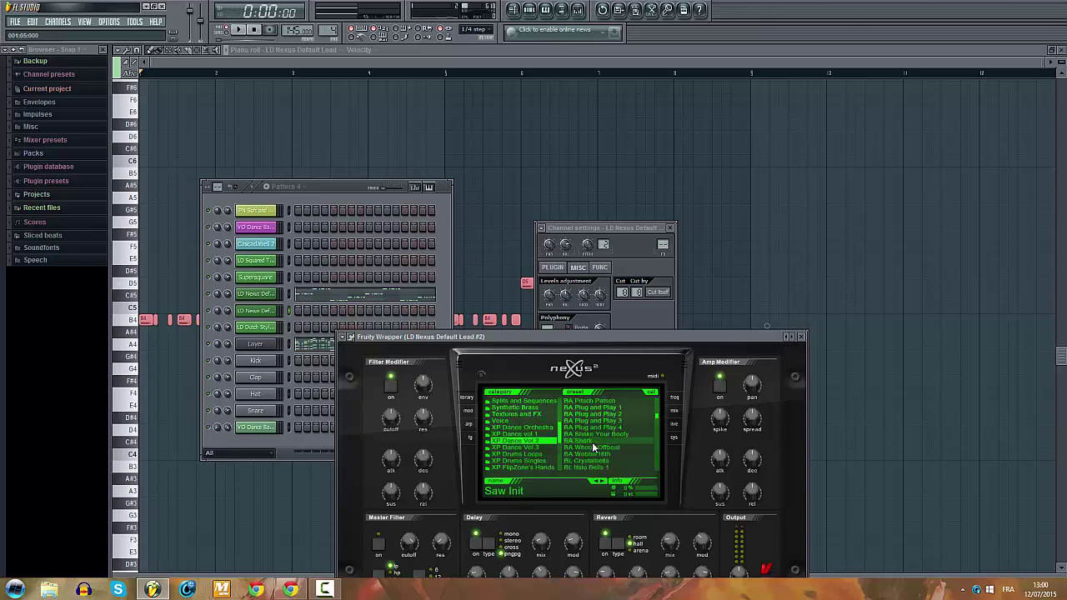
pyautogui.scroll(3, 593, 447)
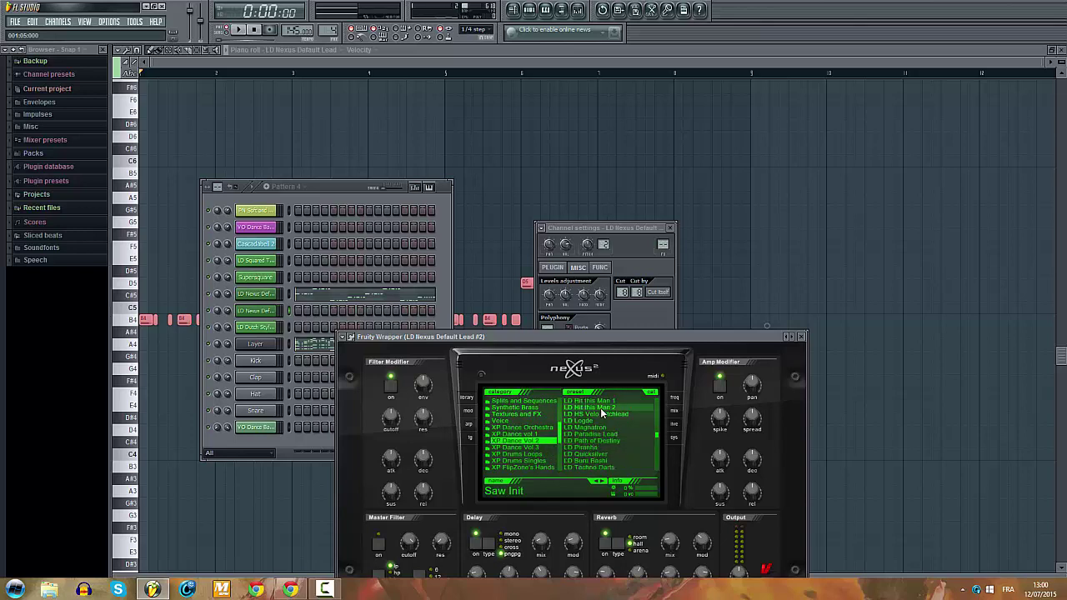
pyautogui.scroll(3, 600, 413)
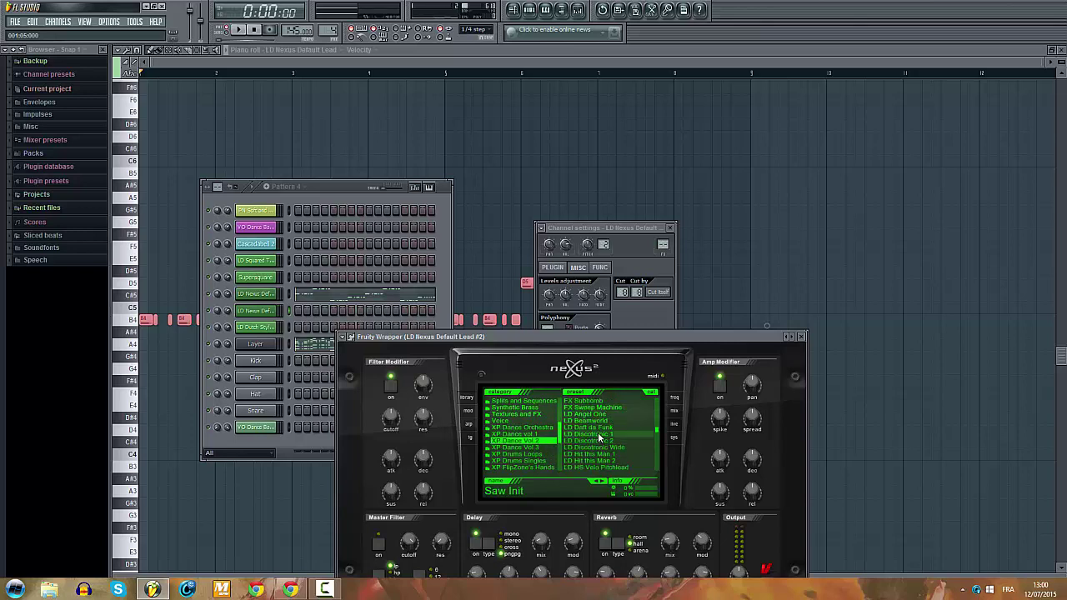
pyautogui.click(598, 434)
# Step: Copy the preset's name and rename the cloned channel as LD Discotronic 1
pyautogui.rightClick(598, 434)
pyautogui.click(630, 456)
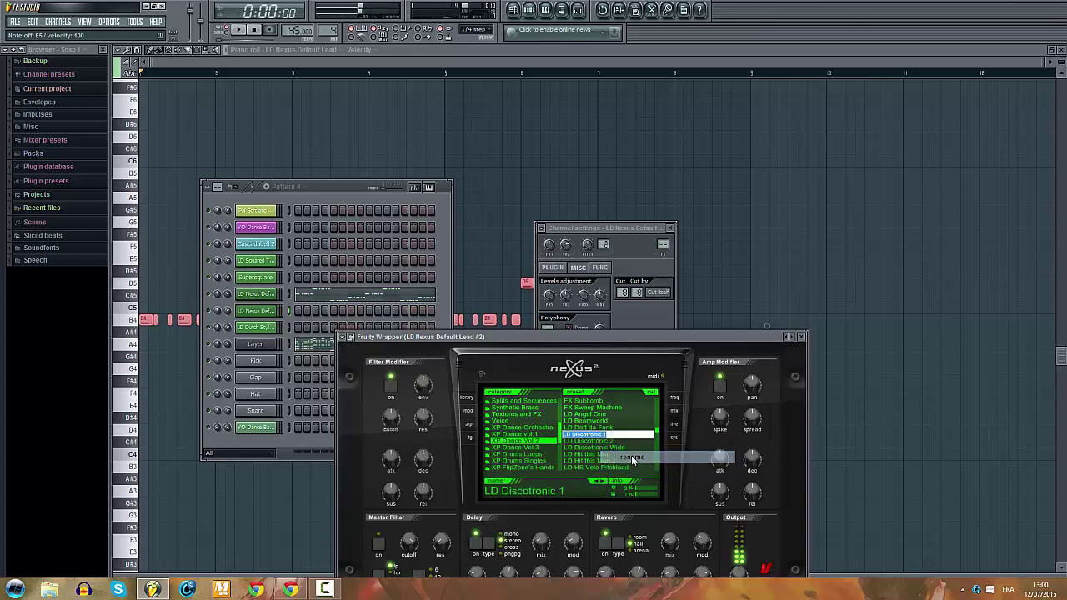
pyautogui.press('Escape')
pyautogui.rightClick(265, 312)
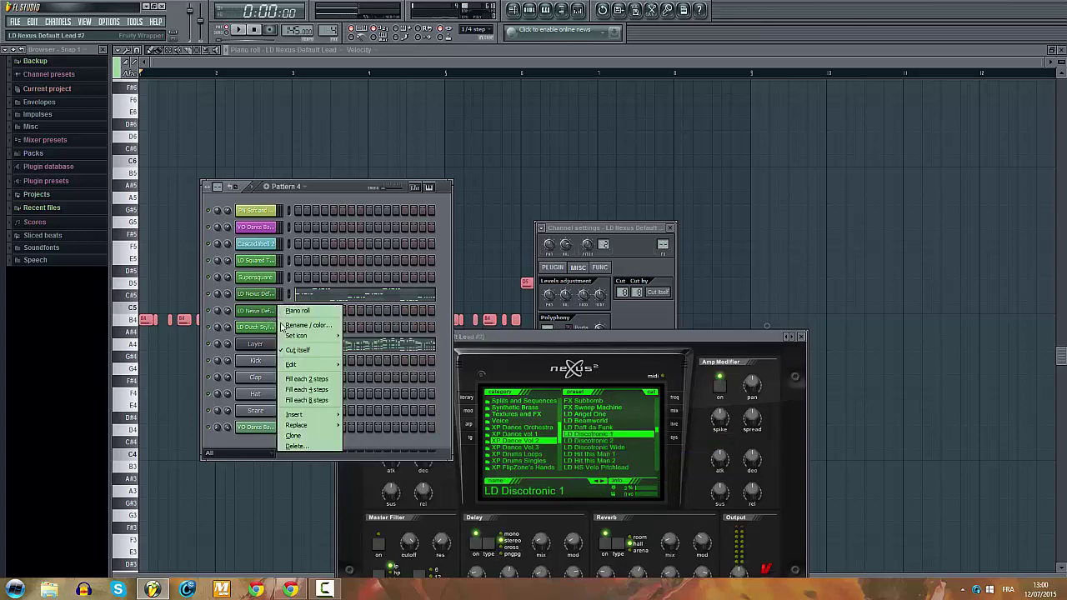
pyautogui.click(288, 323)
pyautogui.press('Return')
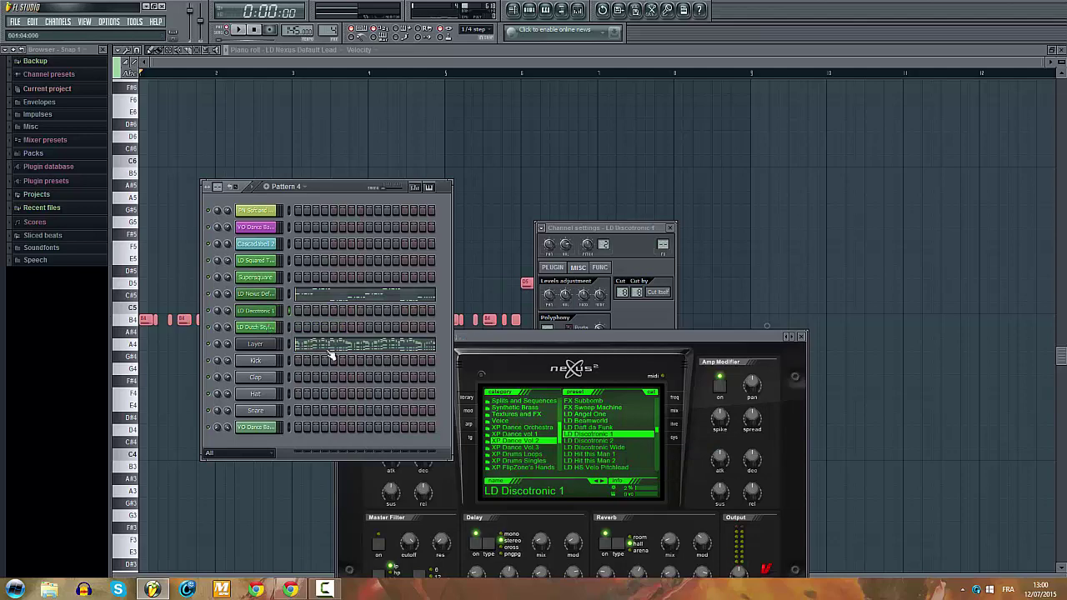
# Step: Copy all the notes of the Layer channel and paste them into LD Discotronic 1's piano roll
pyautogui.click(329, 345)
pyautogui.scroll(-4, 367, 287)
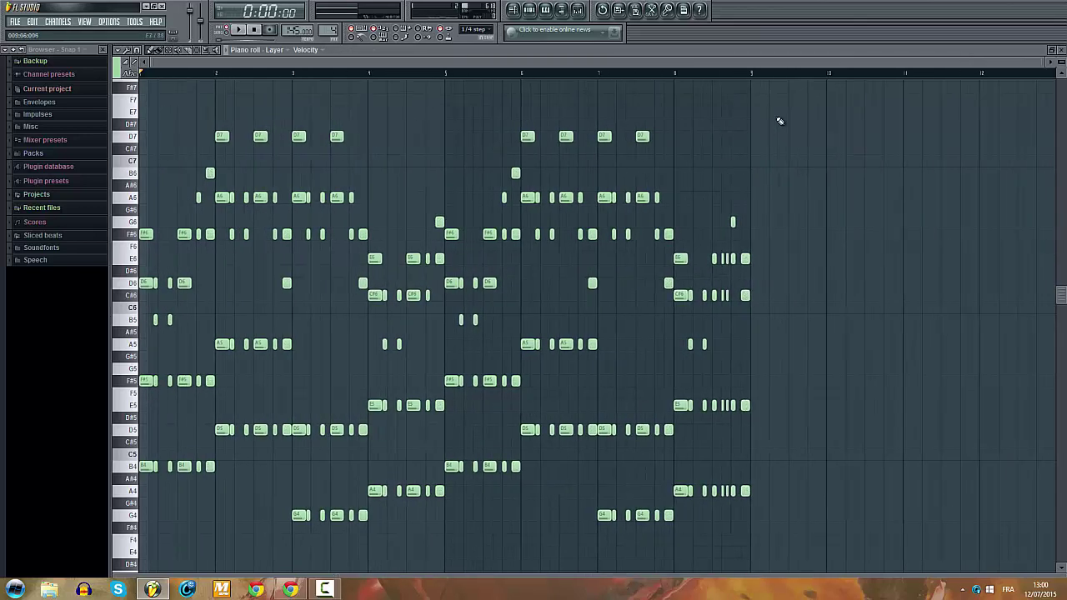
pyautogui.moveTo(777, 113); pyautogui.dragTo(131, 571)
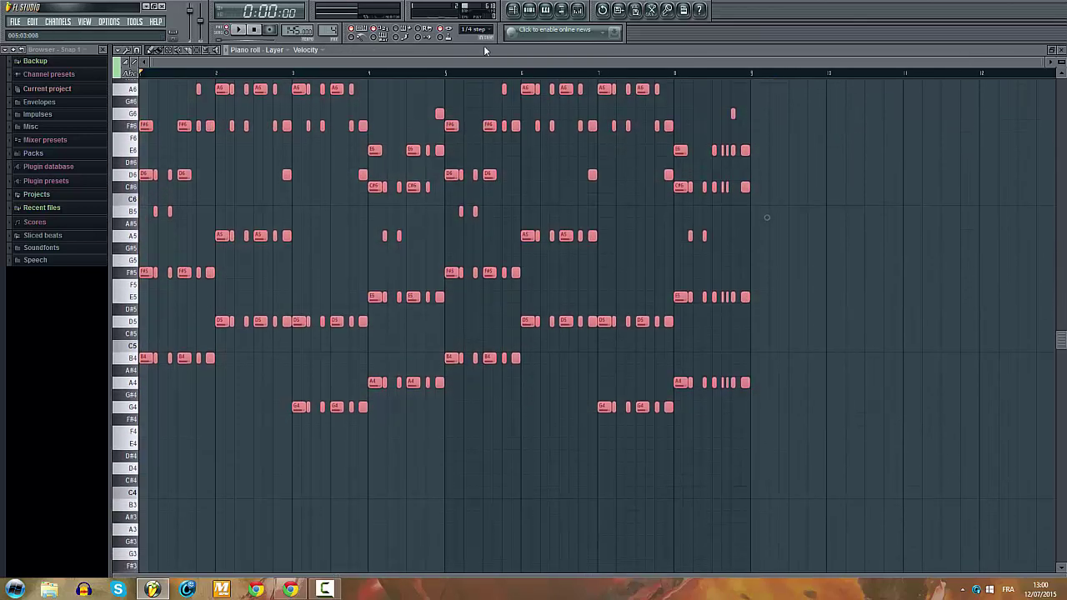
pyautogui.click(547, 14)
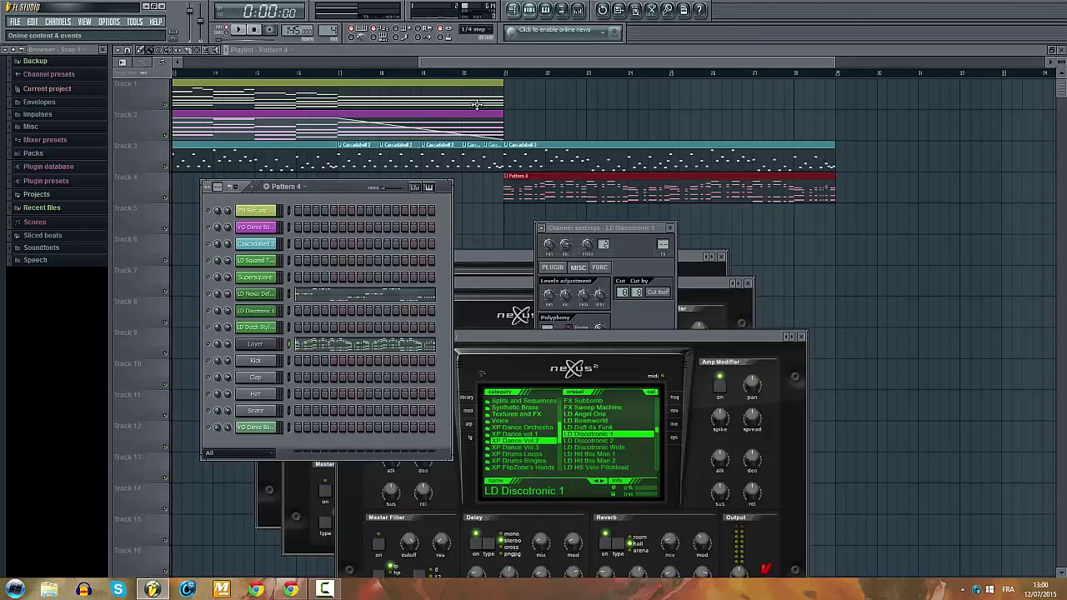
pyautogui.rightClick(274, 313)
pyautogui.click(301, 313)
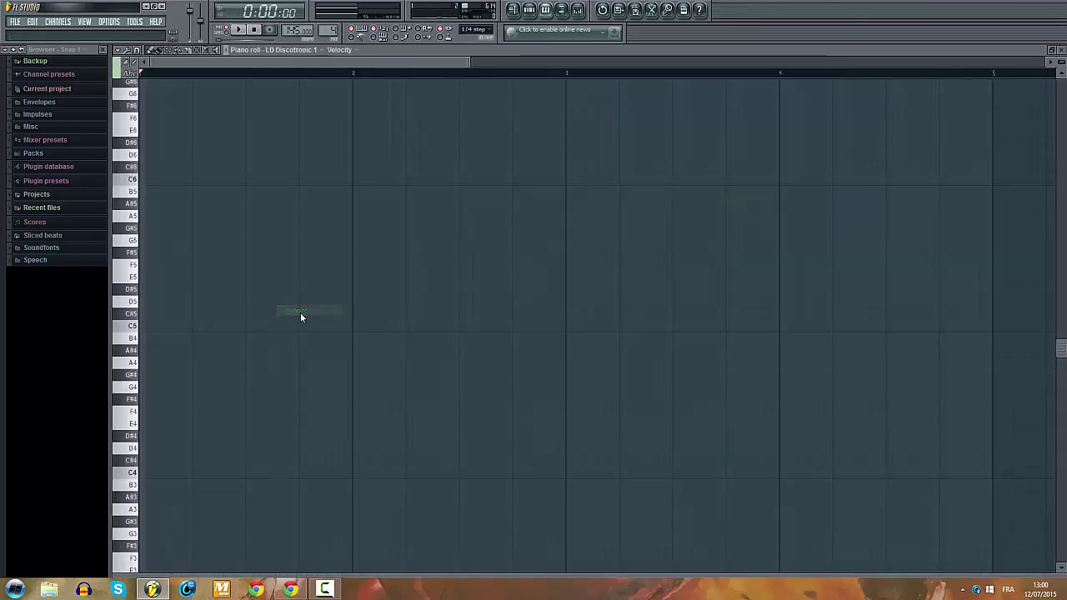
pyautogui.hotkey('ctrl', 'v')
# Step: Delete every pasted note below A5 in LD Discotronic 1, from F#5 down to G4
pyautogui.scroll(-4, 302, 298)
pyautogui.moveTo(874, 363); pyautogui.dragTo(138, 567)
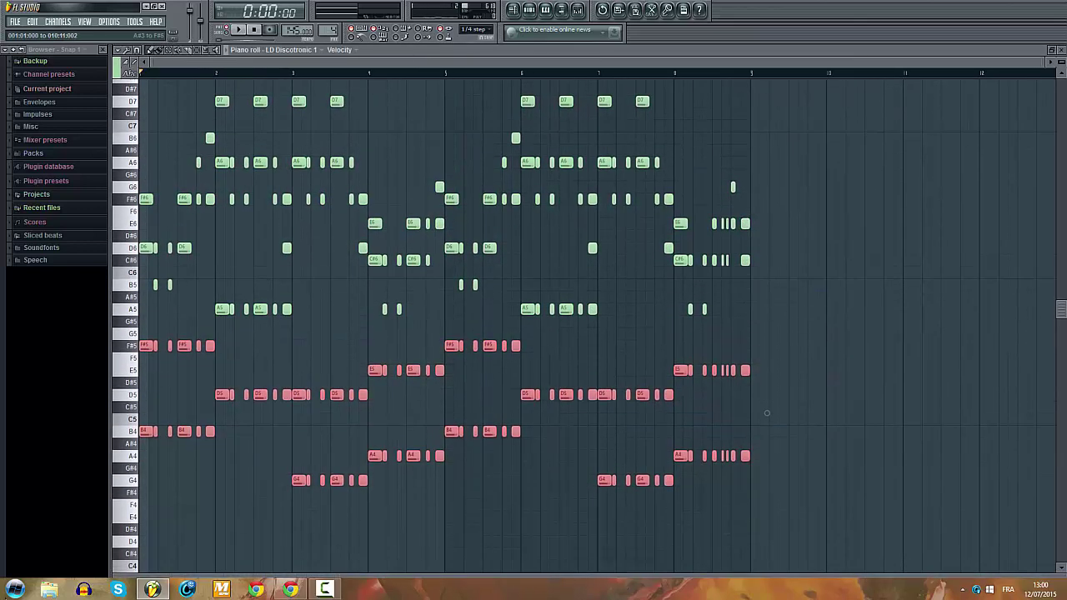
pyautogui.press('Delete')
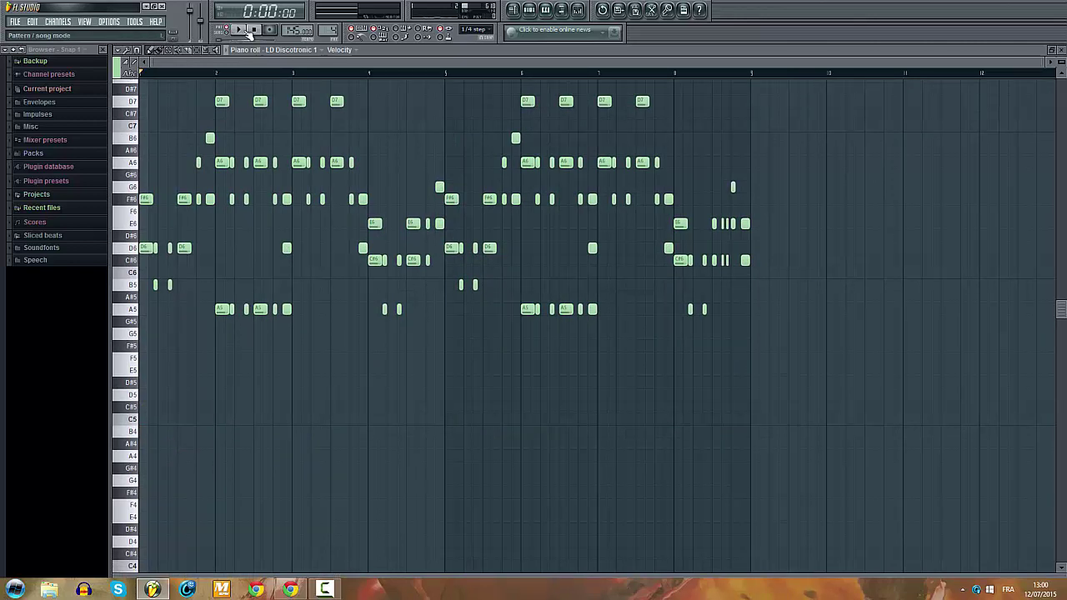
# Step: Solo the LD Discotronic 1 channel and play its remaining notes from its piano roll
pyautogui.click(529, 9)
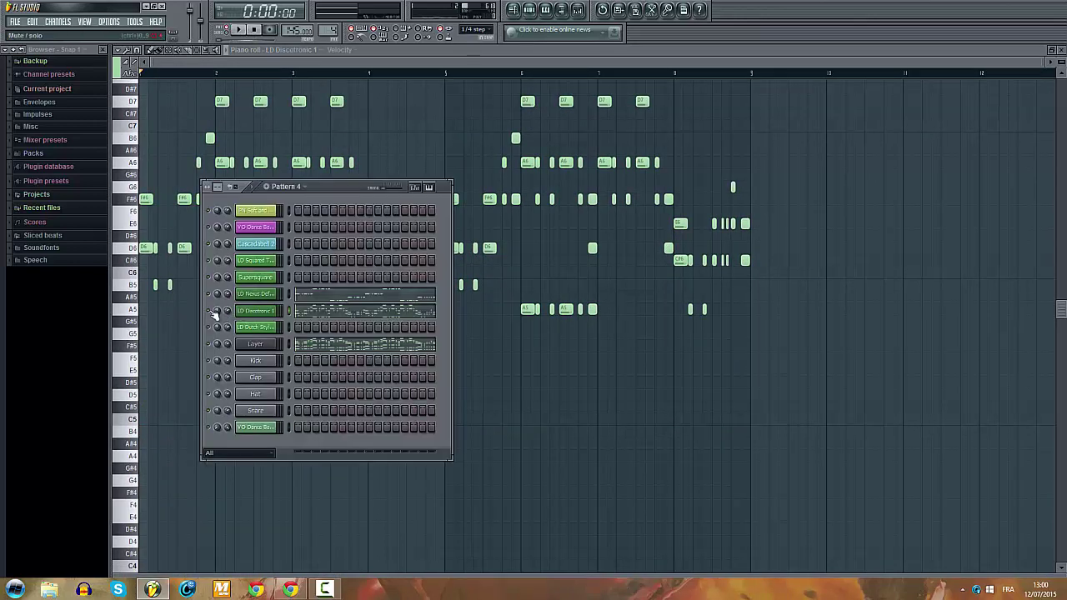
pyautogui.rightClick(214, 312)
pyautogui.click(238, 317)
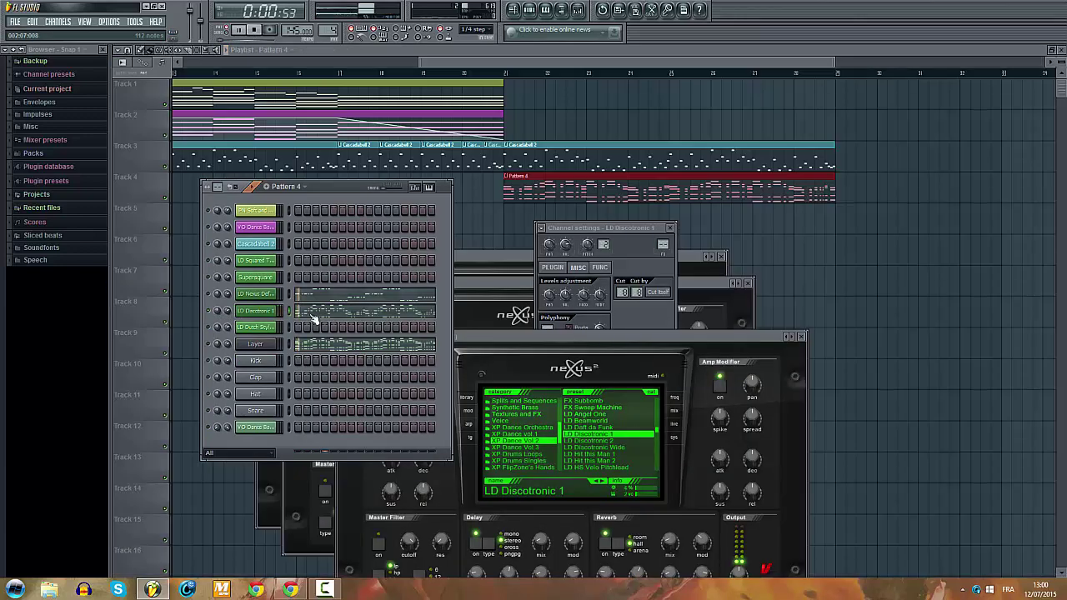
pyautogui.click(315, 317)
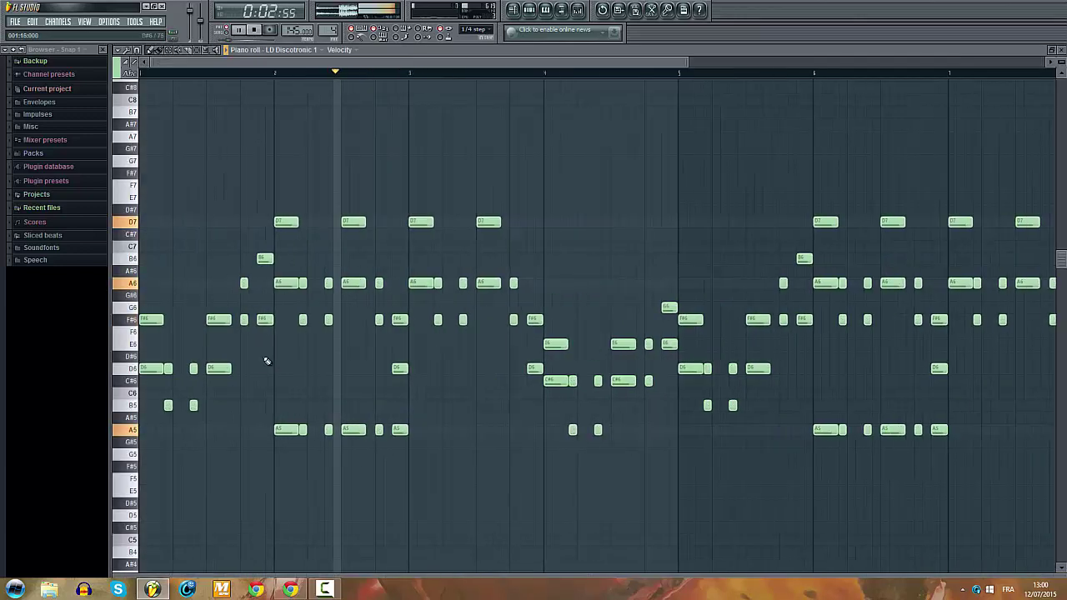
pyautogui.press('space')
pyautogui.press('space')
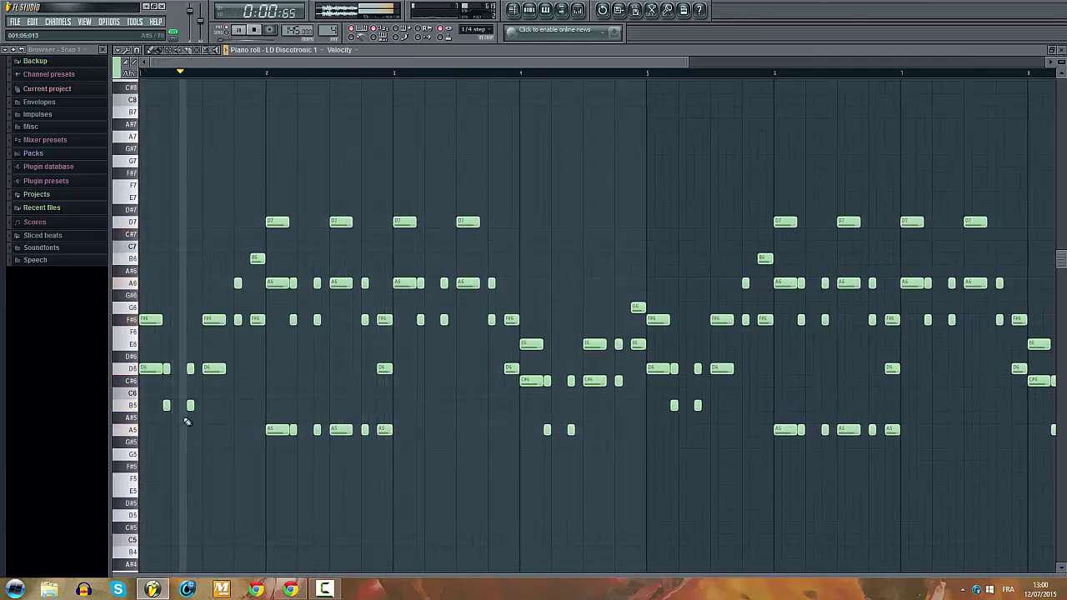
pyautogui.press('space')
pyautogui.press('space')
pyautogui.press('space')
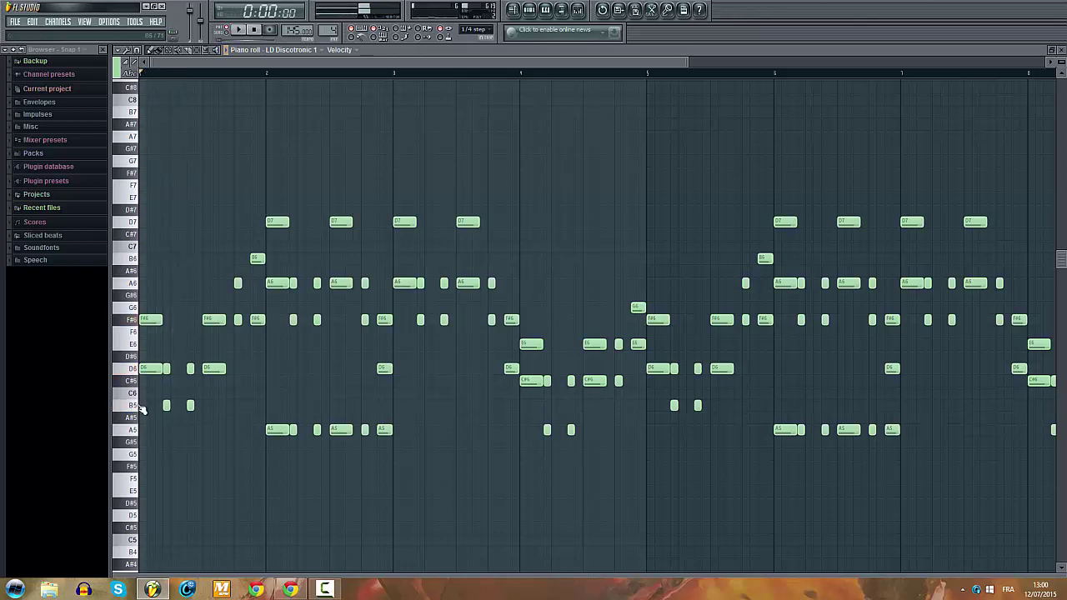
# Step: Delete the lower harmony notes in bars 1 and 2, keeping only the top melody line, with the pattern playing
pyautogui.rightClick(140, 368)
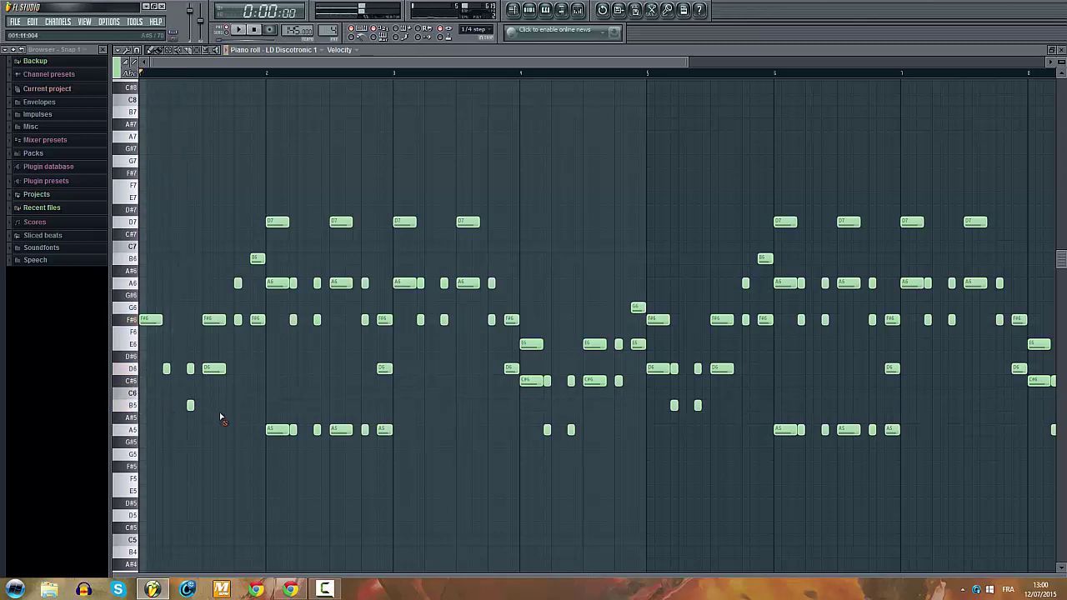
pyautogui.rightClick(190, 405)
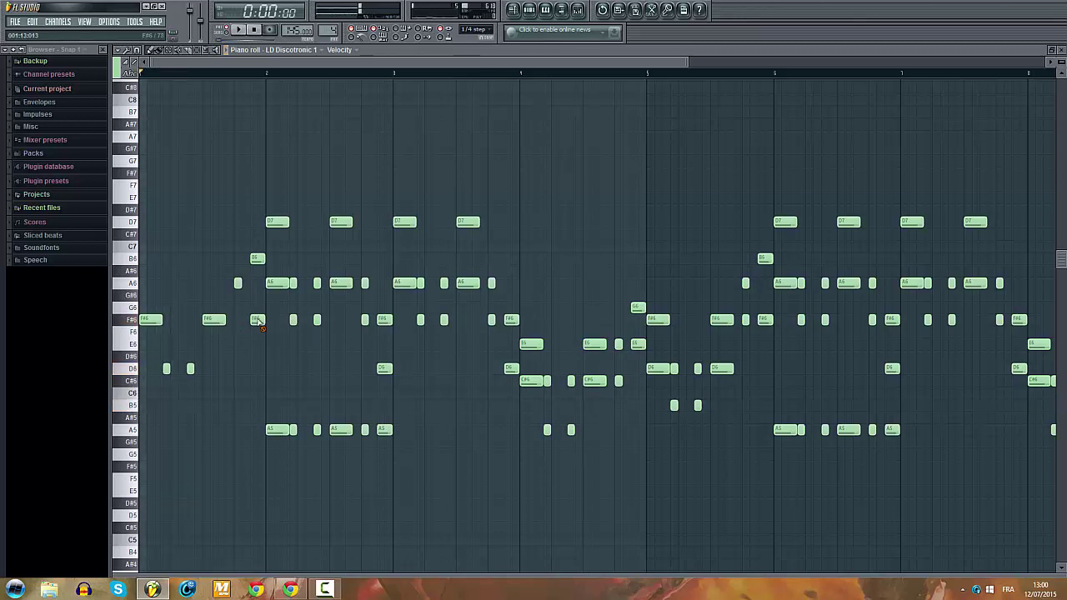
pyautogui.moveTo(279, 430); pyautogui.dragTo(421, 430)
pyautogui.press('space')
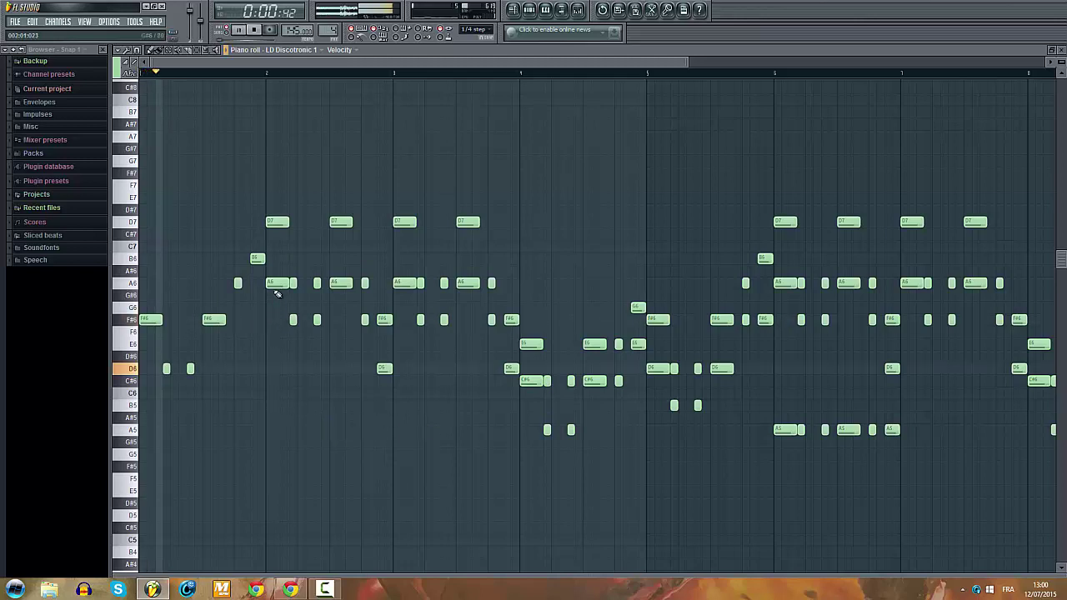
pyautogui.rightClick(279, 284)
pyautogui.moveTo(292, 320); pyautogui.dragTo(338, 319)
pyautogui.rightClick(340, 285)
pyautogui.rightClick(364, 321)
pyautogui.rightClick(385, 370)
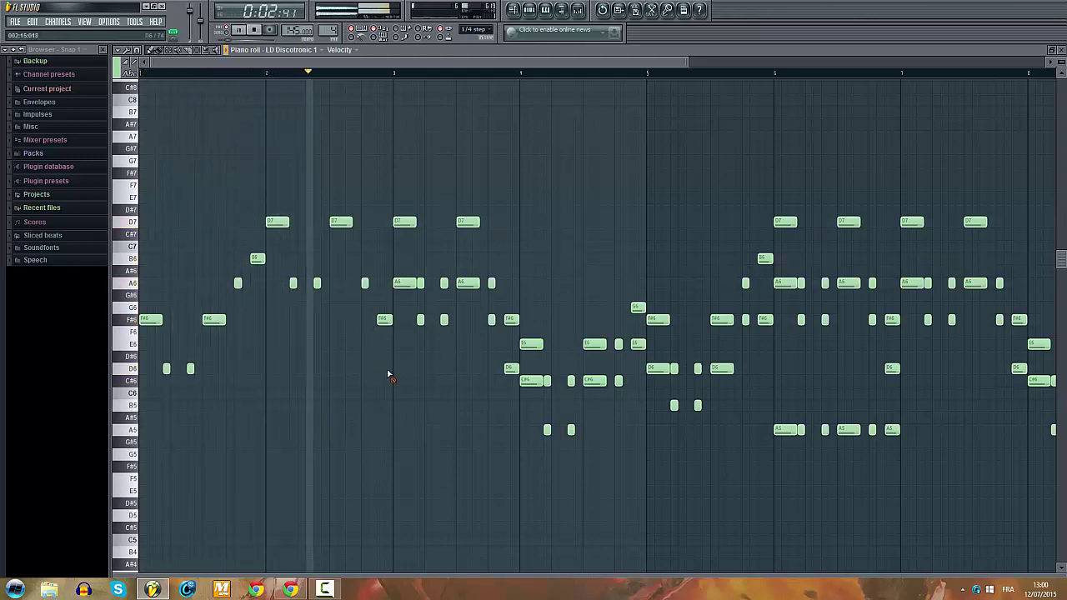
# Step: Delete the A6, F#6 and D6 harmony notes beneath the top melody line in bar 3
pyautogui.rightClick(401, 284)
pyautogui.rightClick(421, 321)
pyautogui.rightClick(443, 321)
pyautogui.rightClick(469, 284)
pyautogui.rightClick(492, 321)
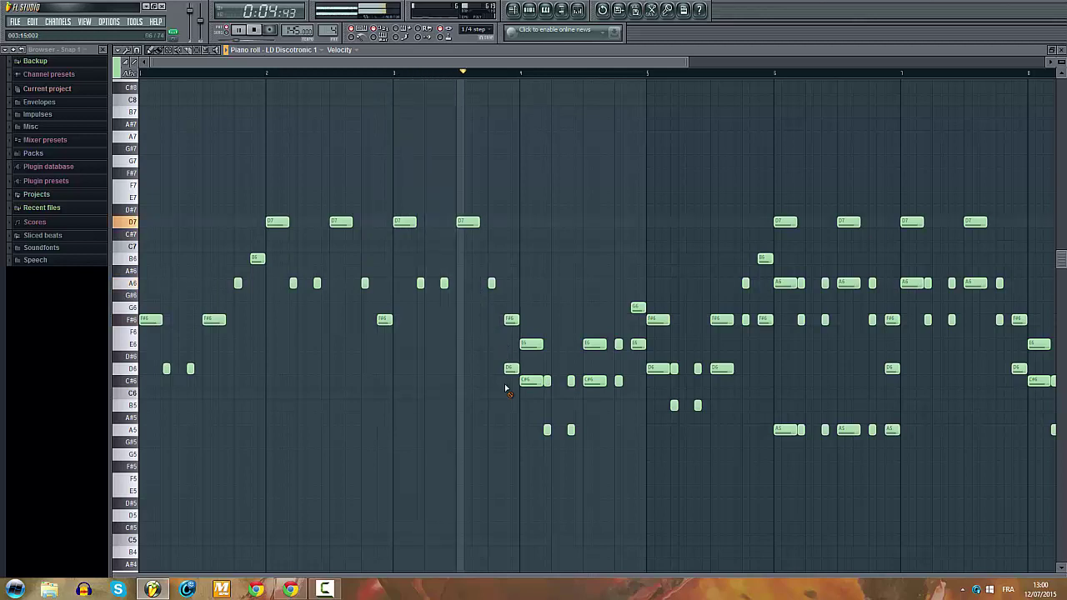
pyautogui.rightClick(510, 369)
# Step: Delete the C#6, A5 and E6 harmony notes beneath the top melody line in bar 4
pyautogui.rightClick(527, 382)
pyautogui.rightClick(548, 430)
pyautogui.rightClick(570, 430)
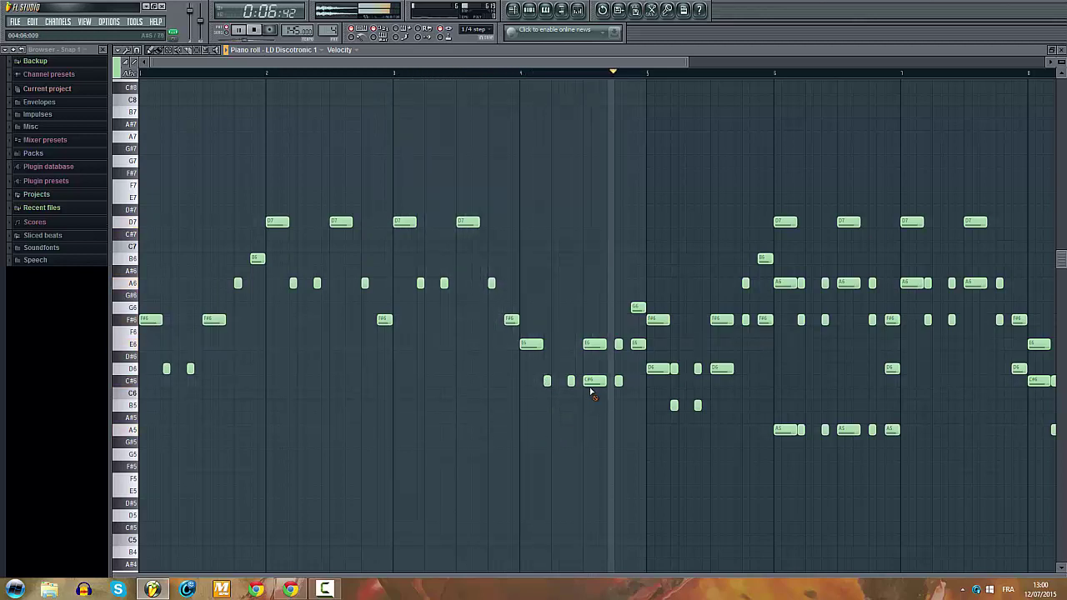
pyautogui.rightClick(594, 382)
pyautogui.rightClick(618, 381)
pyautogui.rightClick(637, 344)
# Step: Delete the D6, B5 and F#6 harmony notes beneath the top melody line in bar 5
pyautogui.rightClick(659, 369)
pyautogui.rightClick(673, 406)
pyautogui.rightClick(698, 406)
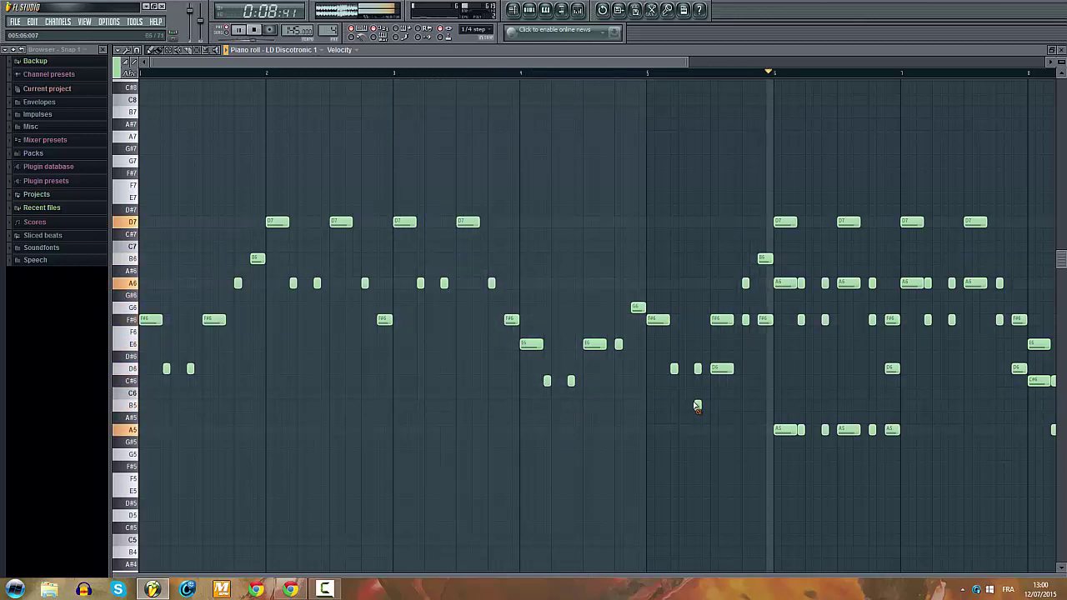
pyautogui.rightClick(722, 370)
pyautogui.rightClick(745, 320)
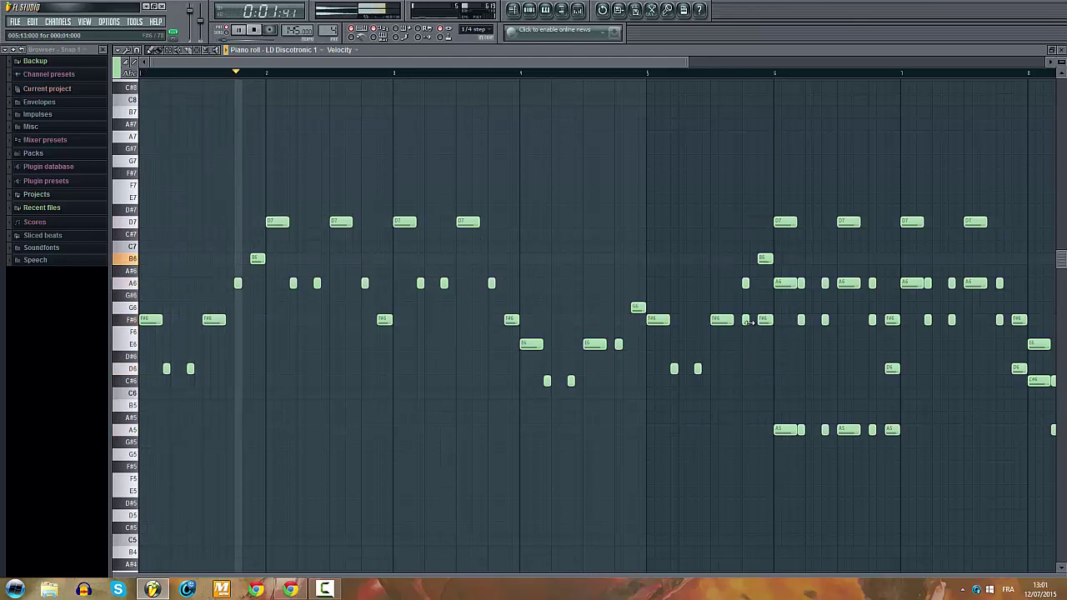
pyautogui.rightClick(764, 320)
# Step: Delete the row of A5 notes and the A6, F#6 and D6 harmony notes beneath bar 6's top melody line
pyautogui.rightClick(785, 430)
pyautogui.rightClick(824, 430)
pyautogui.rightClick(848, 430)
pyautogui.rightClick(871, 430)
pyautogui.rightClick(892, 430)
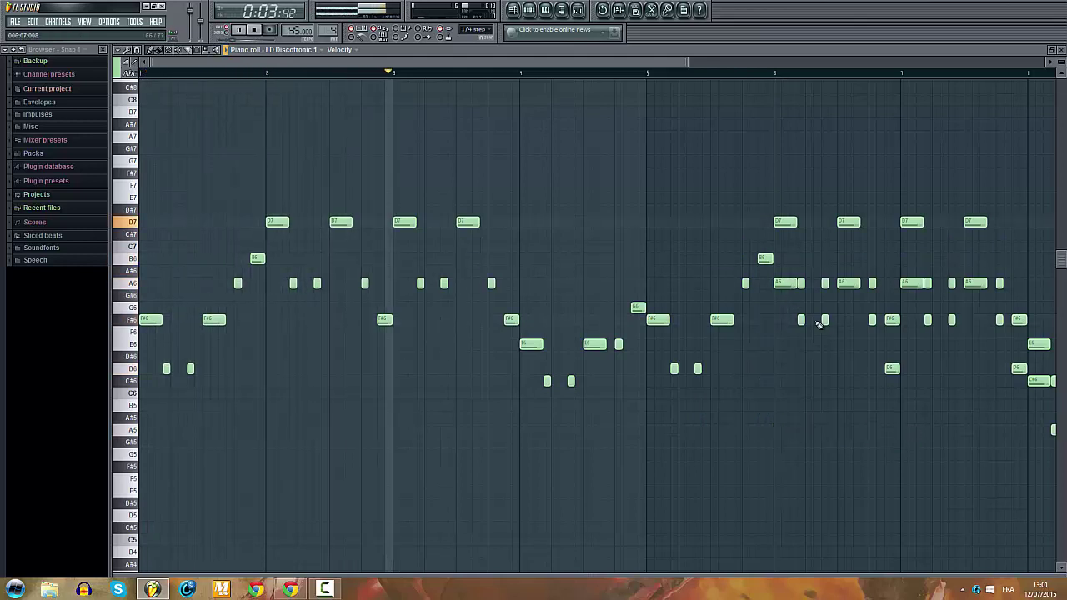
pyautogui.rightClick(785, 284)
pyautogui.rightClick(801, 320)
pyautogui.rightClick(825, 320)
pyautogui.rightClick(845, 283)
pyautogui.rightClick(871, 320)
pyautogui.rightClick(891, 369)
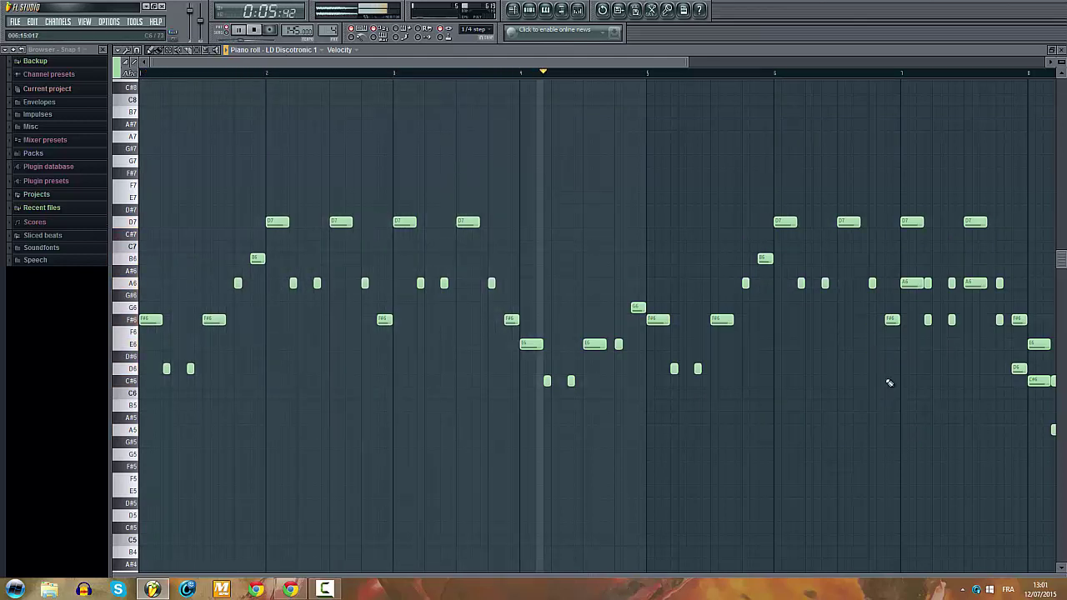
# Step: Delete the A6, F#6 and D6 harmony notes beneath the top melody line in bar 7
pyautogui.moveTo(554, 63)
pyautogui.mouseDown()
pyautogui.moveTo(721, 89)
pyautogui.moveTo(760, 108)
pyautogui.mouseUp()
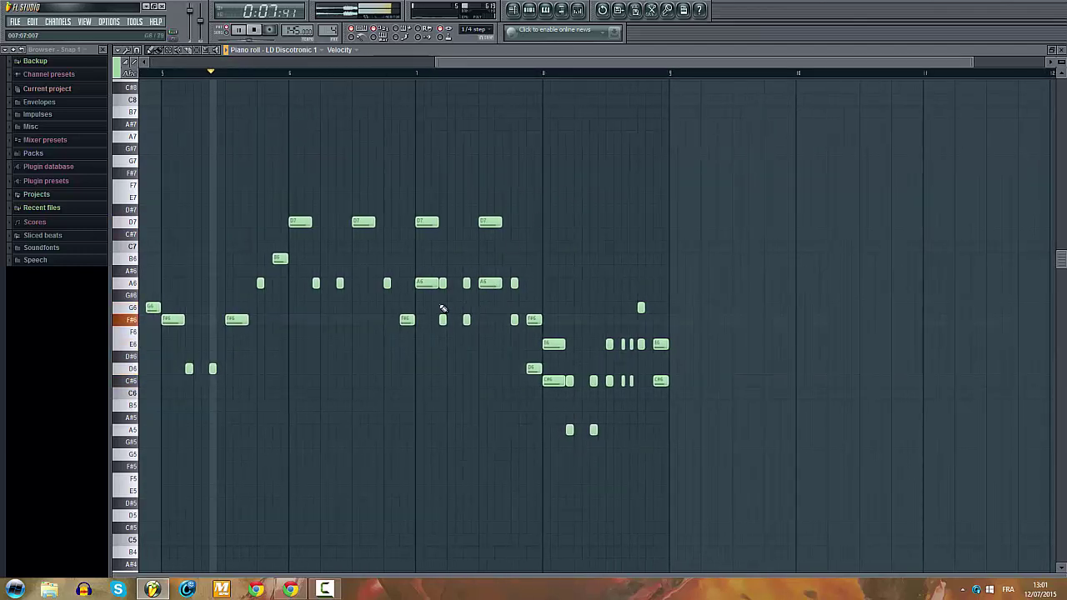
pyautogui.rightClick(429, 283)
pyautogui.rightClick(467, 320)
pyautogui.rightClick(443, 320)
pyautogui.rightClick(490, 283)
pyautogui.rightClick(514, 320)
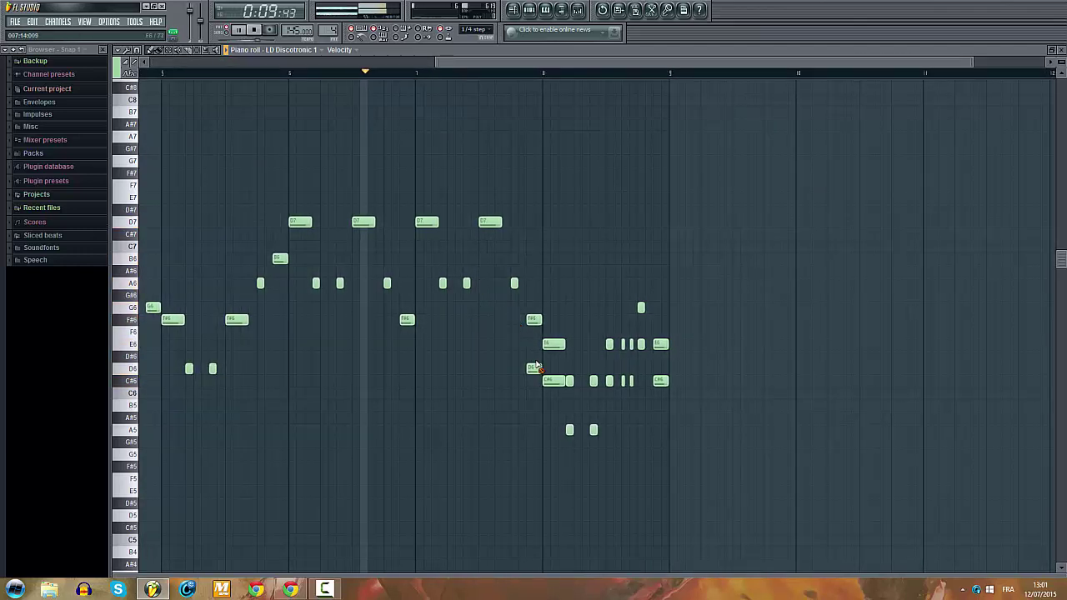
pyautogui.rightClick(534, 369)
# Step: Delete the C#6, A5 and E6 harmony notes beneath the top melody line in bar 8
pyautogui.rightClick(553, 381)
pyautogui.rightClick(569, 430)
pyautogui.rightClick(593, 430)
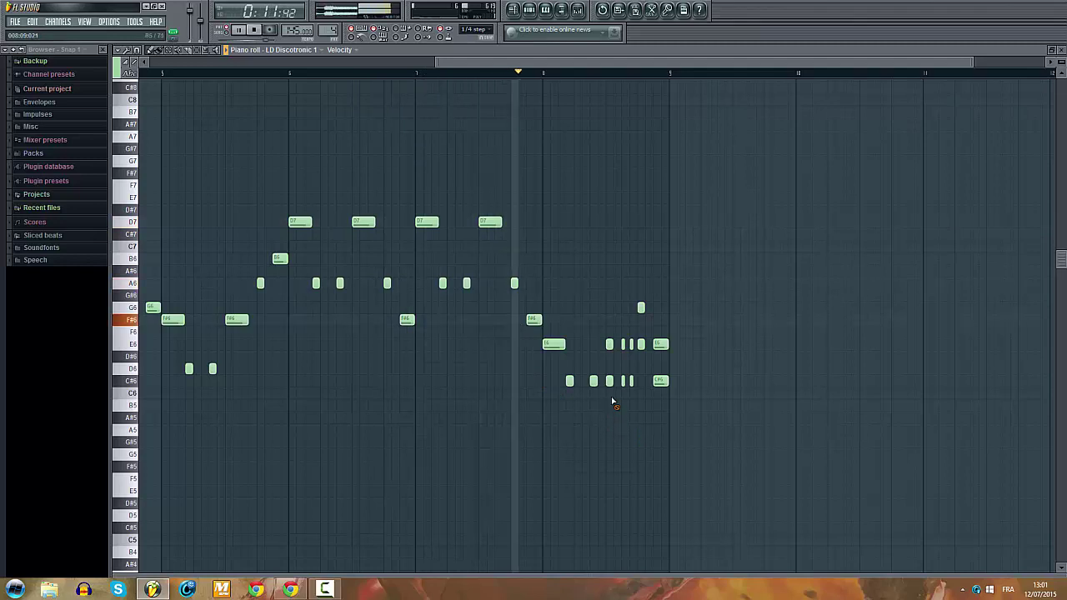
pyautogui.rightClick(609, 381)
pyautogui.rightClick(622, 381)
pyautogui.rightClick(630, 381)
pyautogui.rightClick(641, 345)
pyautogui.rightClick(660, 381)
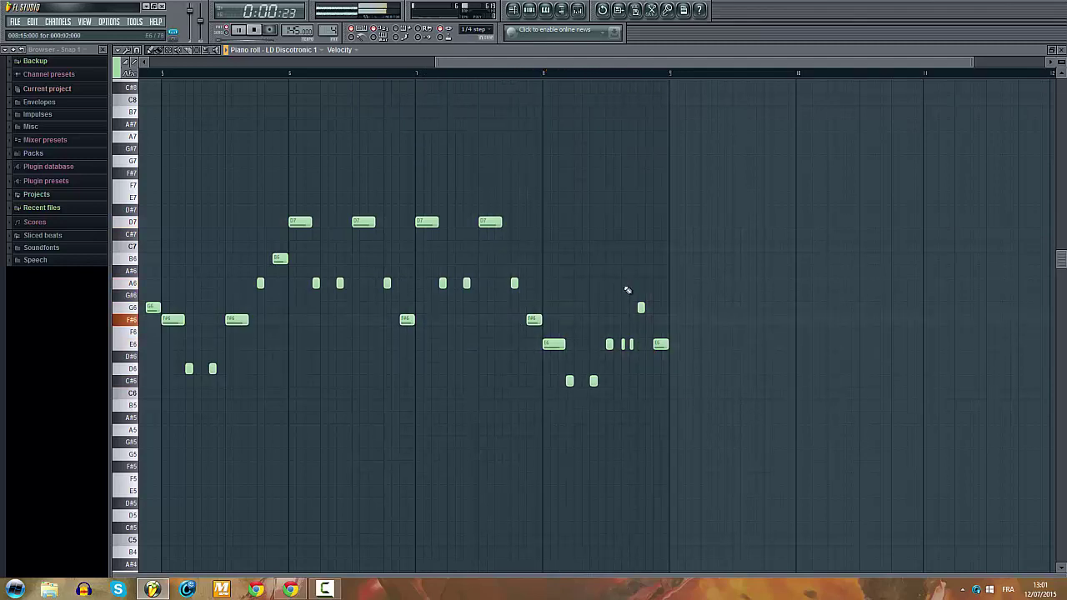
# Step: Try doubling the whole LD Discotronic 1 melody with a copy one octave lower and listen to it
pyautogui.scroll(-3, 631, 205)
pyautogui.moveTo(835, 155); pyautogui.dragTo(143, 419)
pyautogui.press('space')
pyautogui.moveTo(145, 323); pyautogui.dragTo(98, 324)
pyautogui.press('space')
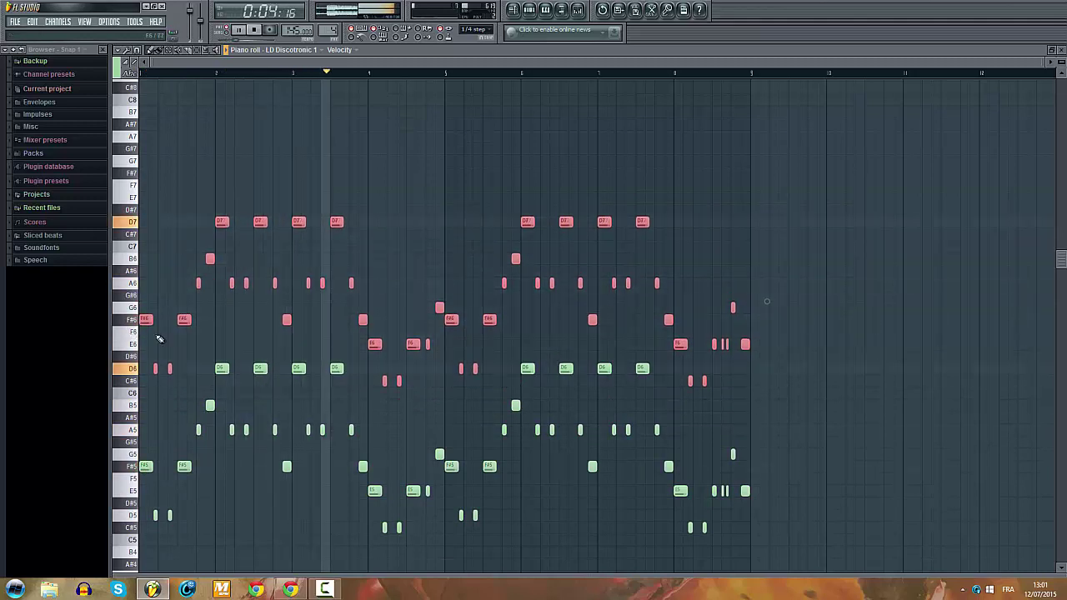
# Step: Delete the upper octave of the doubled melody and move the remaining notes up one octave
pyautogui.press('Delete')
pyautogui.moveTo(809, 303); pyautogui.dragTo(127, 575)
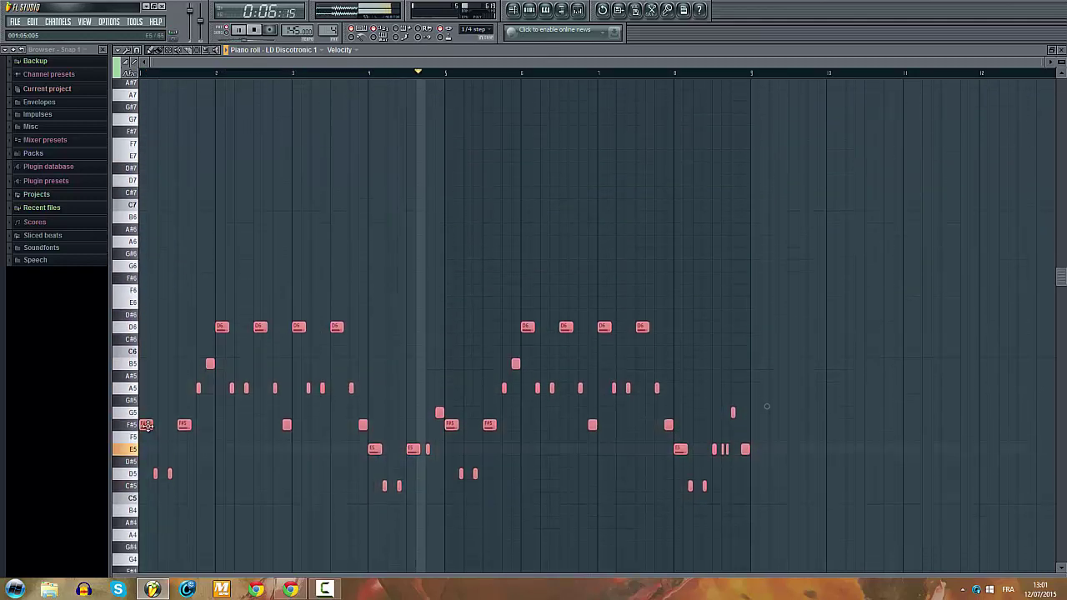
pyautogui.moveTo(143, 424); pyautogui.dragTo(105, 278)
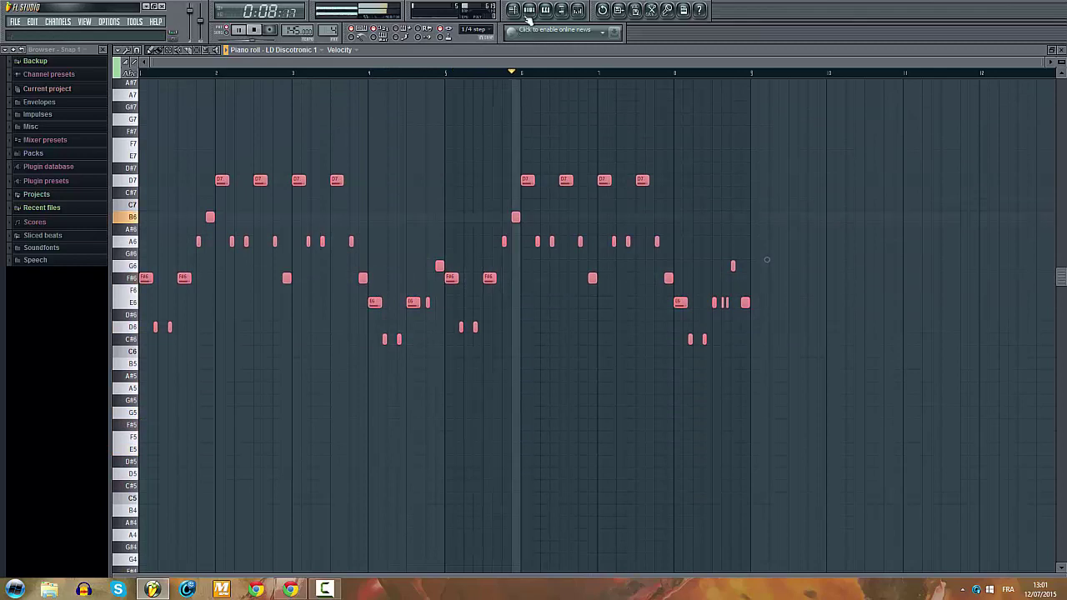
# Step: Switch off the solo on LD Discotronic 1 and audition it together with Pattern 4's other lead layers
pyautogui.click(529, 13)
pyautogui.rightClick(213, 311)
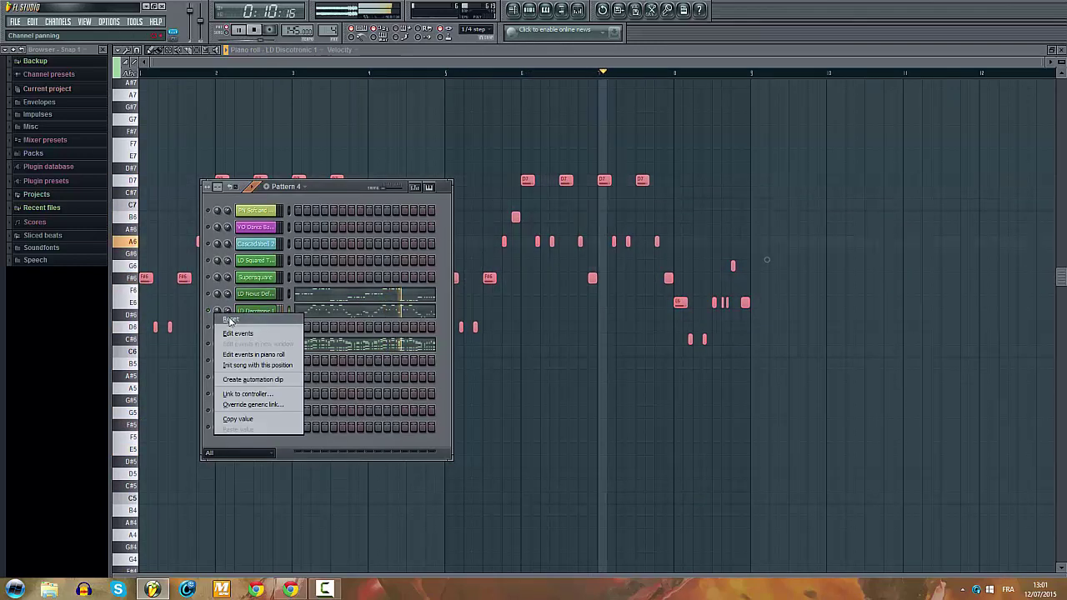
pyautogui.click(214, 318)
pyautogui.rightClick(209, 310)
pyautogui.click(218, 315)
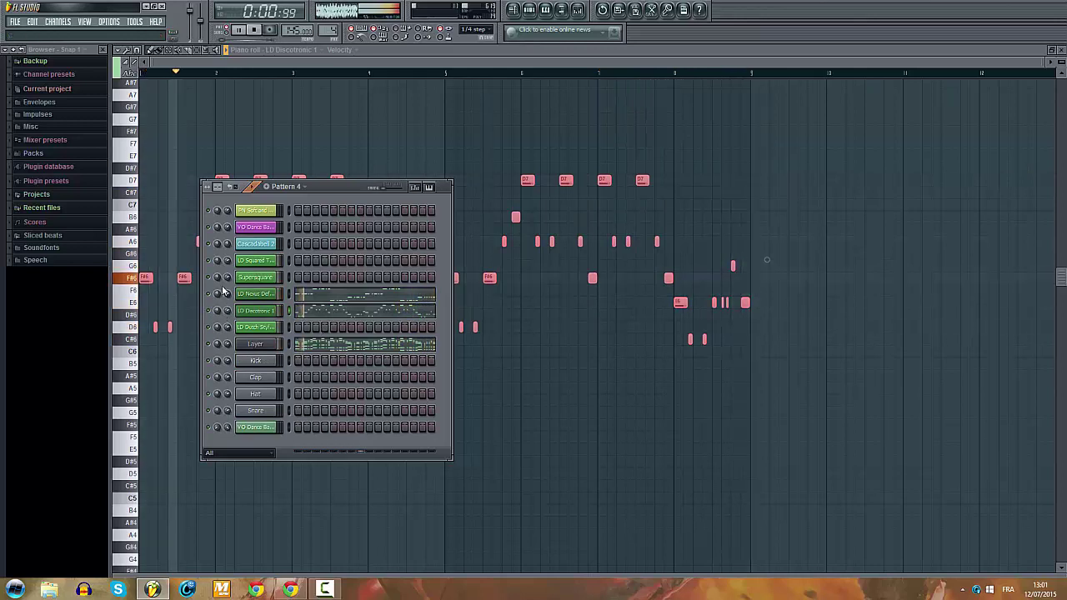
pyautogui.press('space')
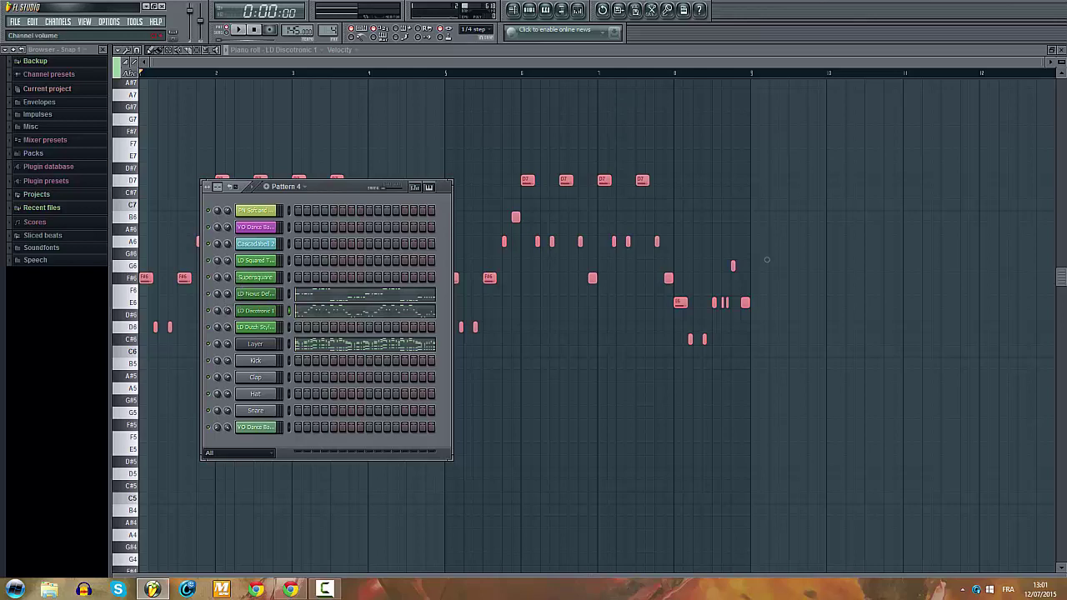
# Step: Clone the LD Dutch Style 2 channel and load the LD Durchgemacht preset from the XP FlipZone's Hands category in the copy
pyautogui.rightClick(265, 332)
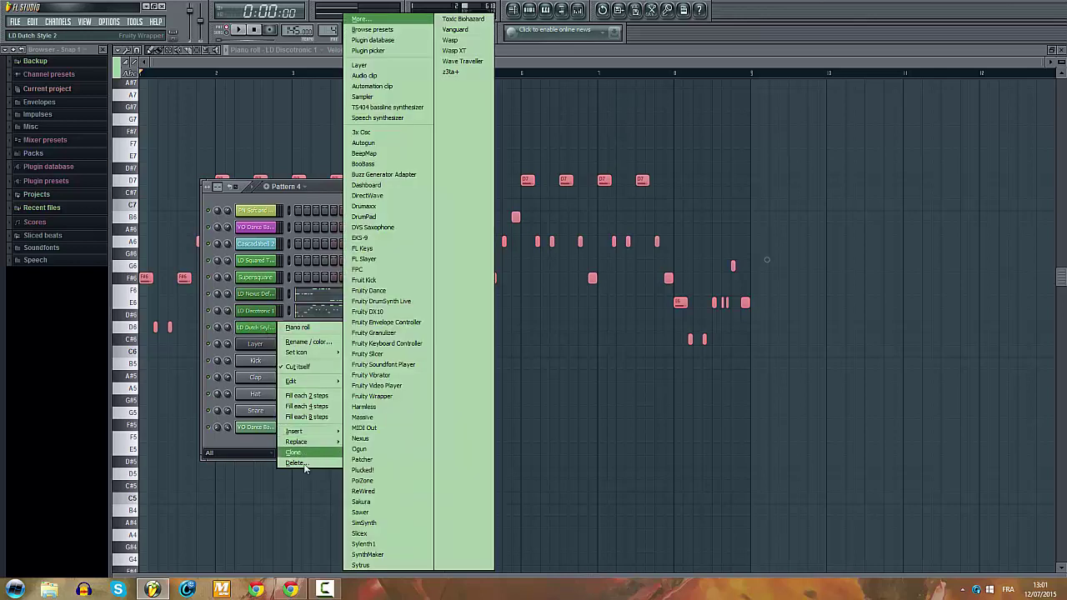
pyautogui.click(308, 452)
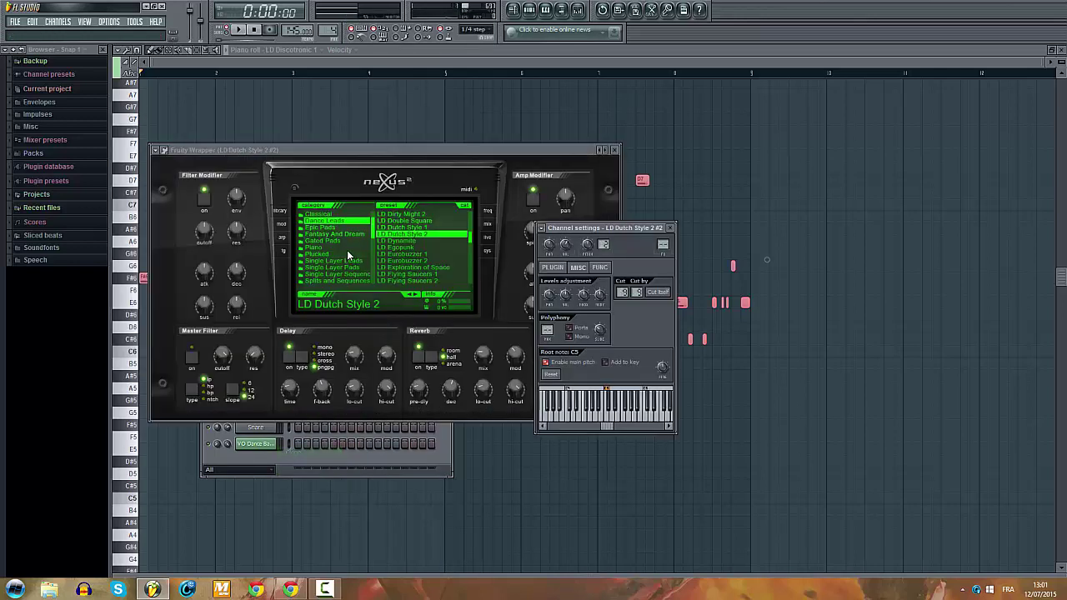
pyautogui.scroll(3, 348, 269)
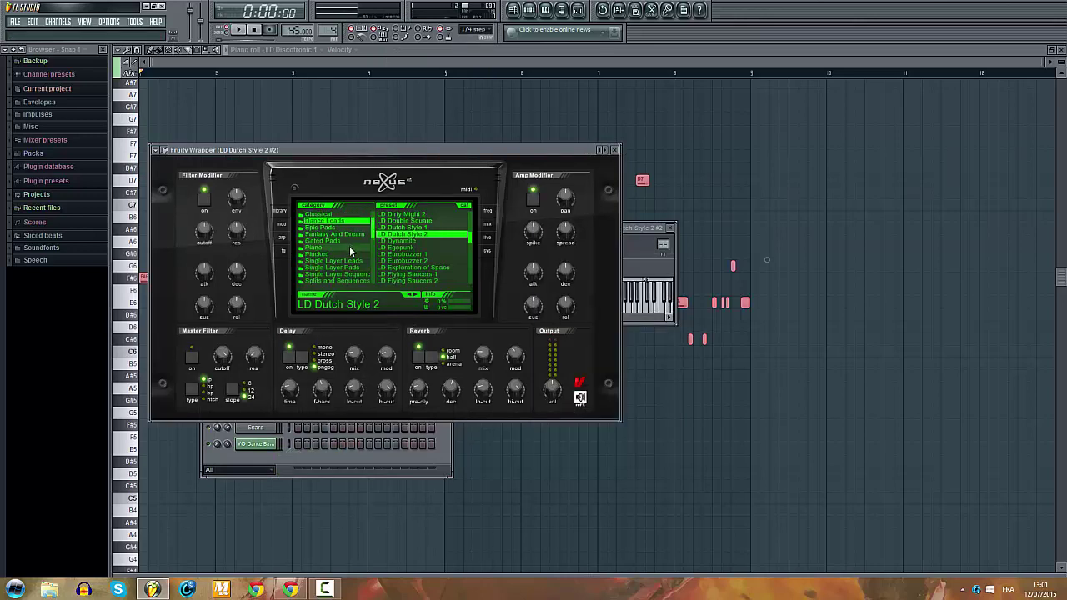
pyautogui.scroll(-10, 348, 247)
pyautogui.click(344, 254)
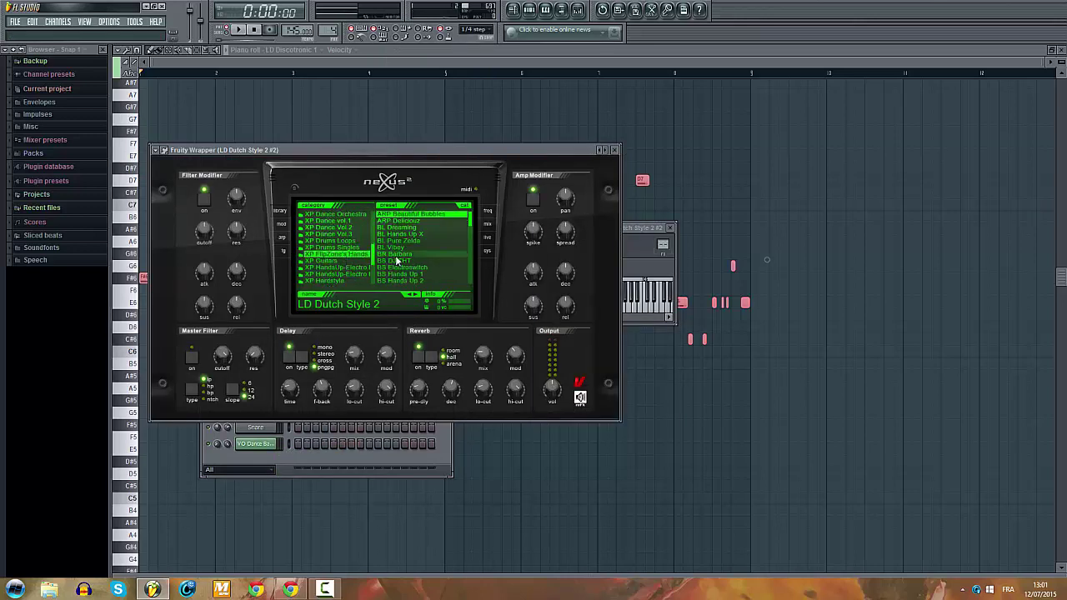
pyautogui.scroll(-5, 396, 260)
pyautogui.rightClick(398, 266)
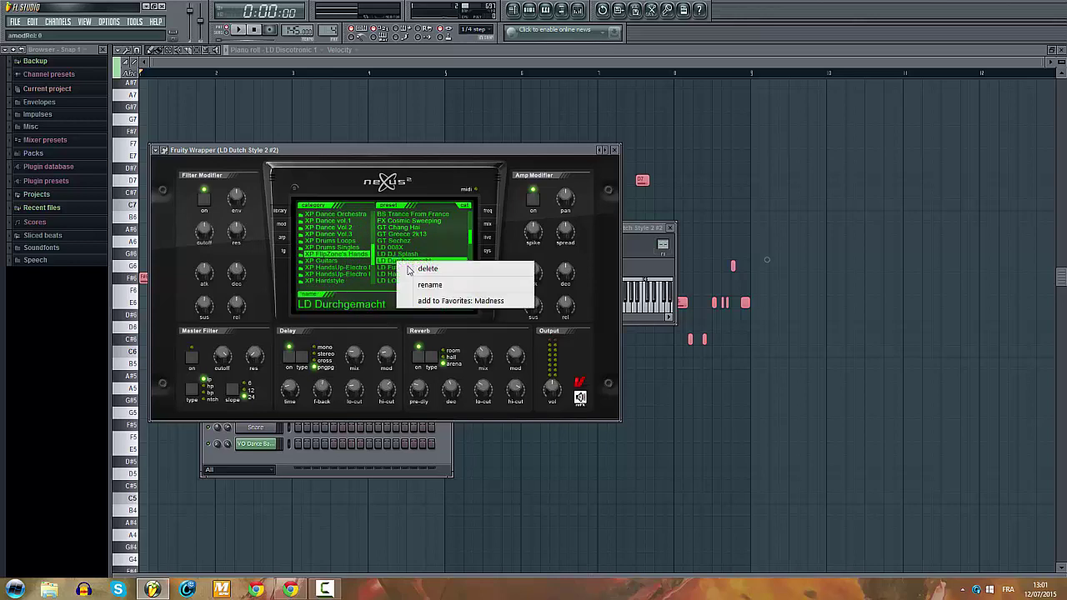
# Step: Rename the cloned Nexus channel to LD Durchgemacht after its preset
pyautogui.click(426, 288)
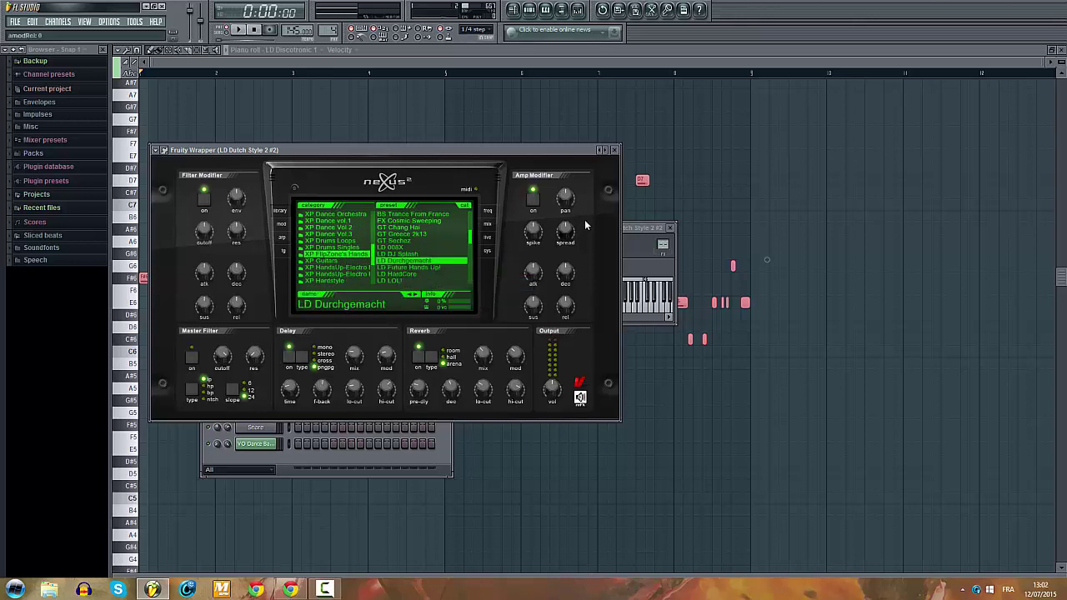
pyautogui.click(615, 151)
pyautogui.rightClick(264, 342)
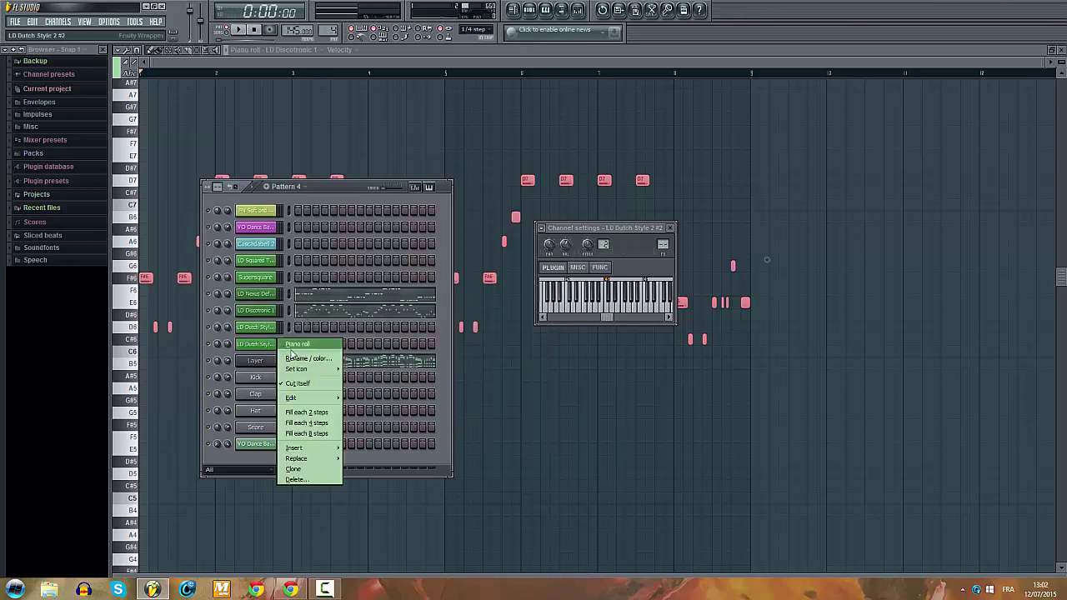
pyautogui.click(300, 362)
pyautogui.press('Return')
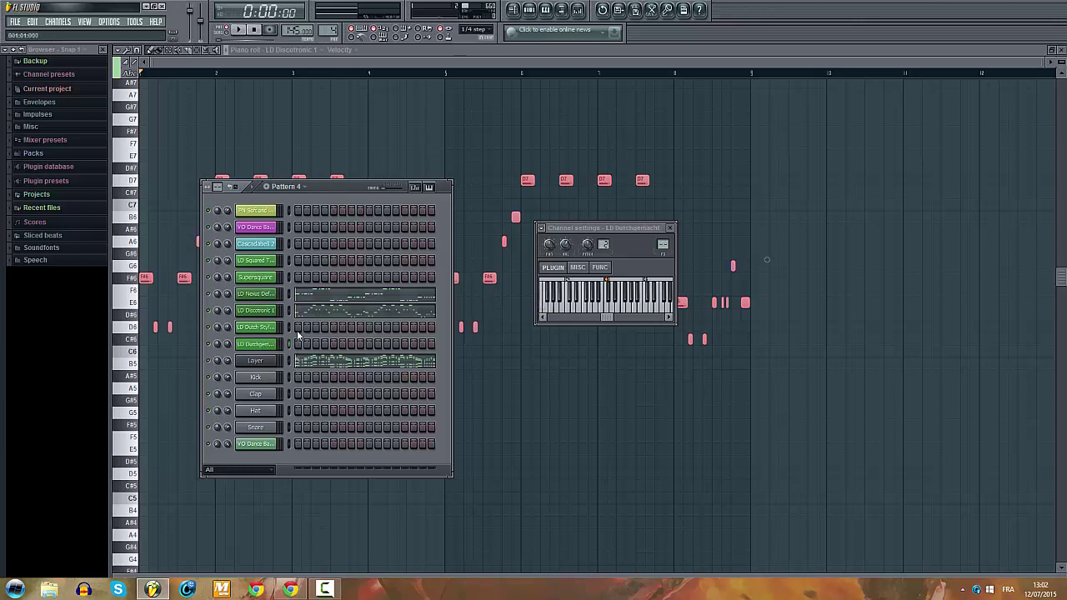
# Step: Set the Layer channel's children to include LD Durchgemacht, and lower that channel's volume during playback
pyautogui.click(255, 361)
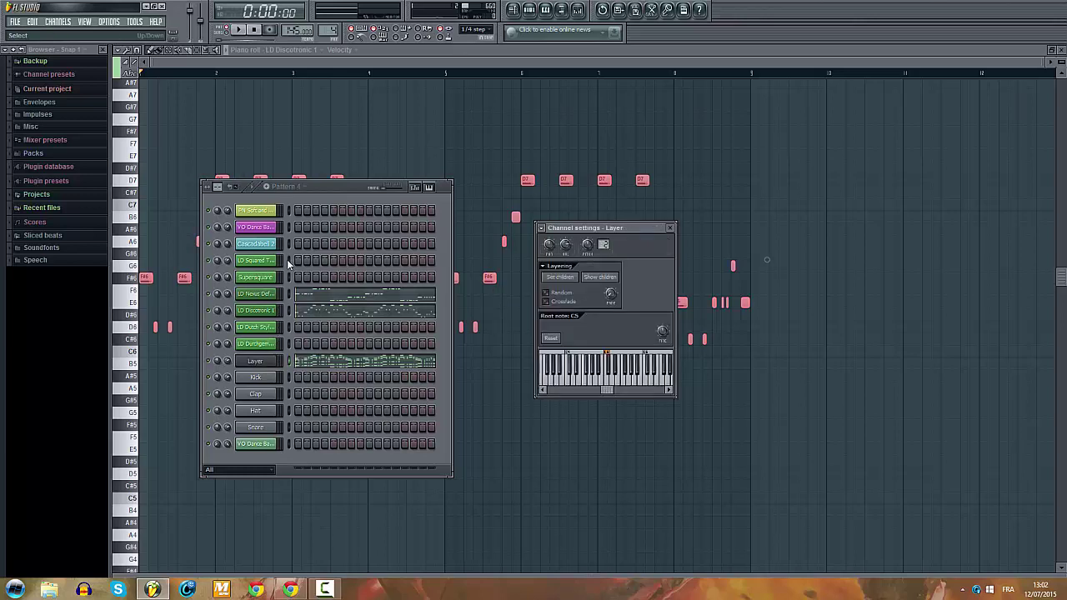
pyautogui.moveTo(286, 260); pyautogui.dragTo(289, 276)
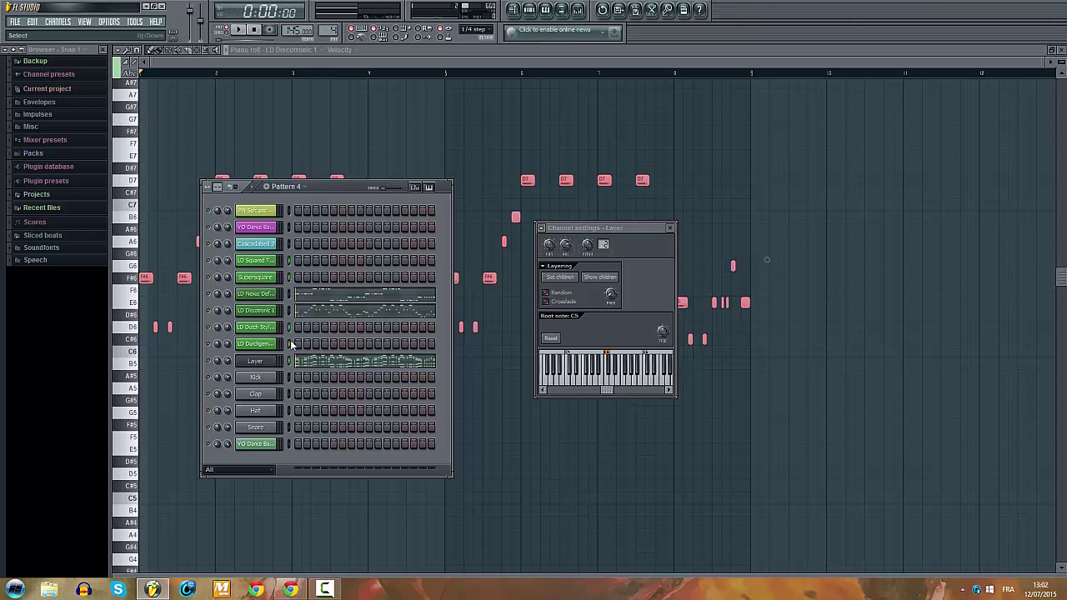
pyautogui.click(550, 280)
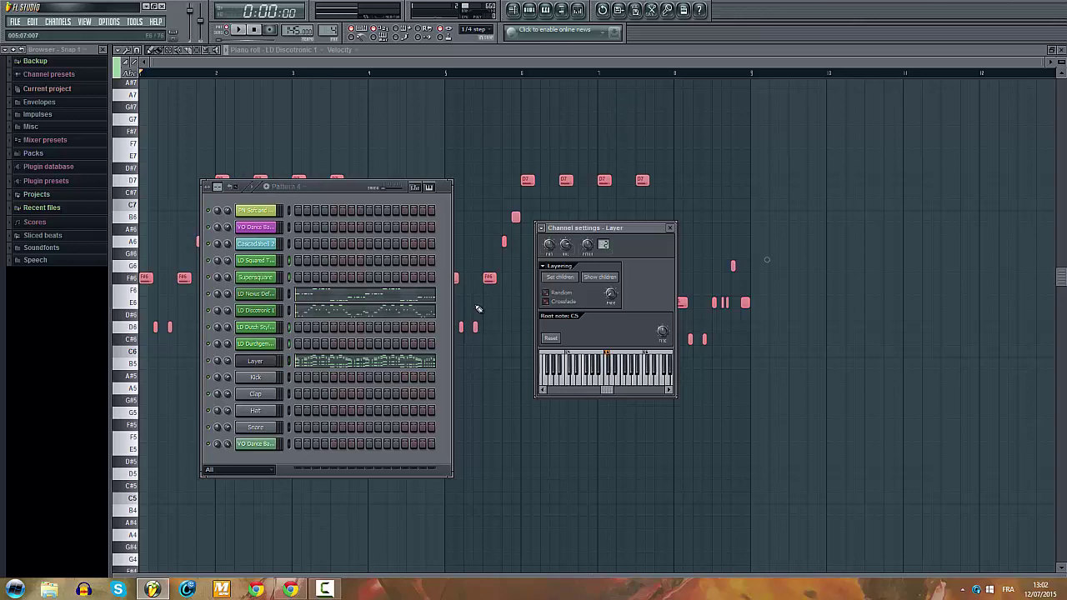
pyautogui.press('space')
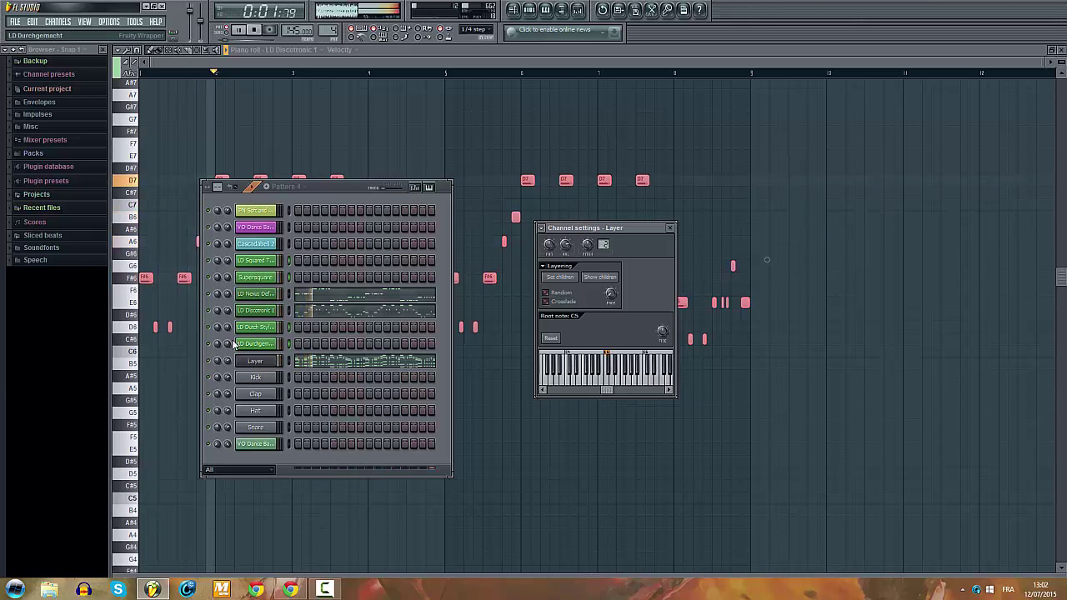
pyautogui.moveTo(227, 344); pyautogui.dragTo(227, 358)
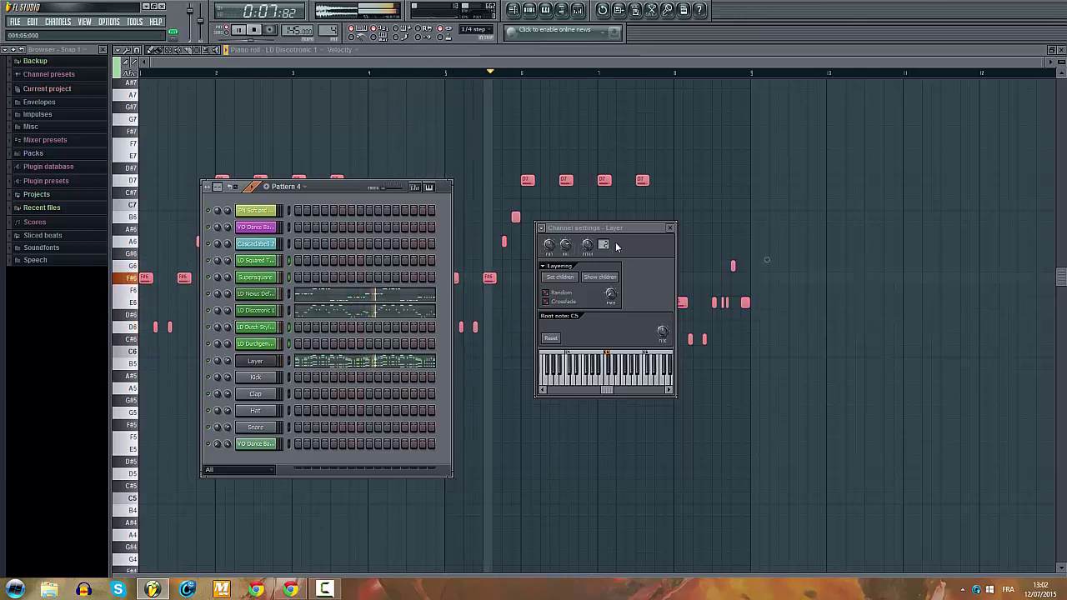
# Step: Listen to the arrangement in the playlist from about bar 16 and at the start of the Pattern 4 clip
pyautogui.press('F5')
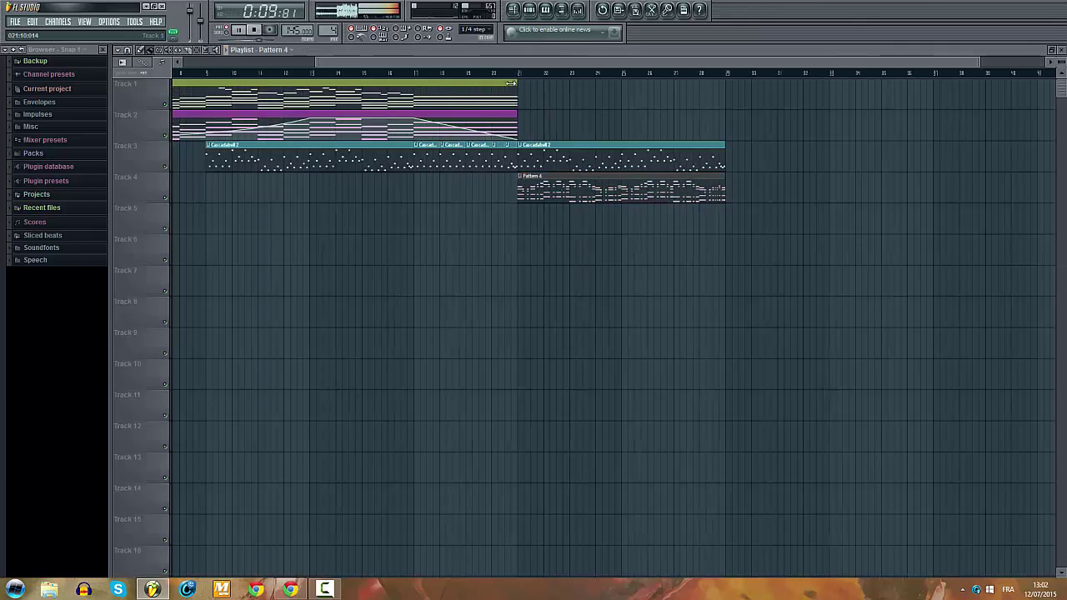
pyautogui.click(399, 73)
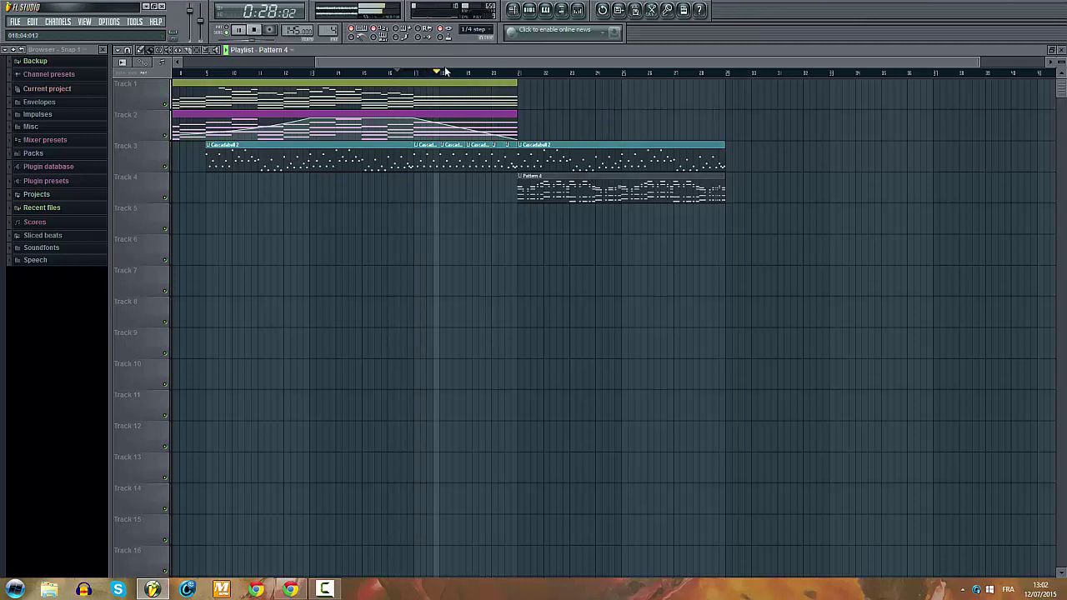
pyautogui.moveTo(444, 65); pyautogui.dragTo(549, 68)
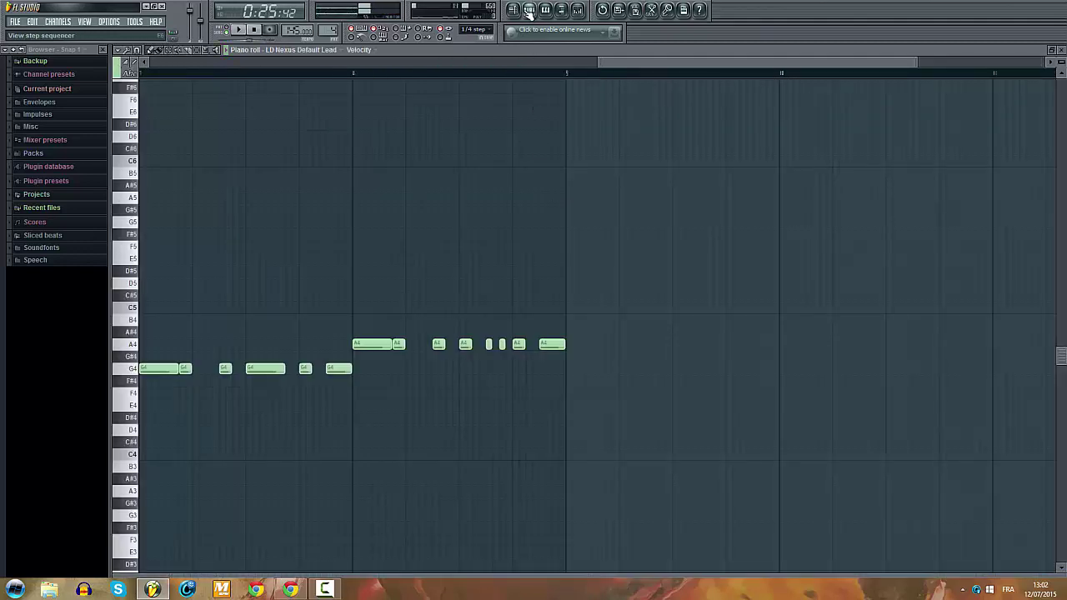
# Step: Rename Pattern 4 to Lead #1 and give it a green colour
pyautogui.click(528, 10)
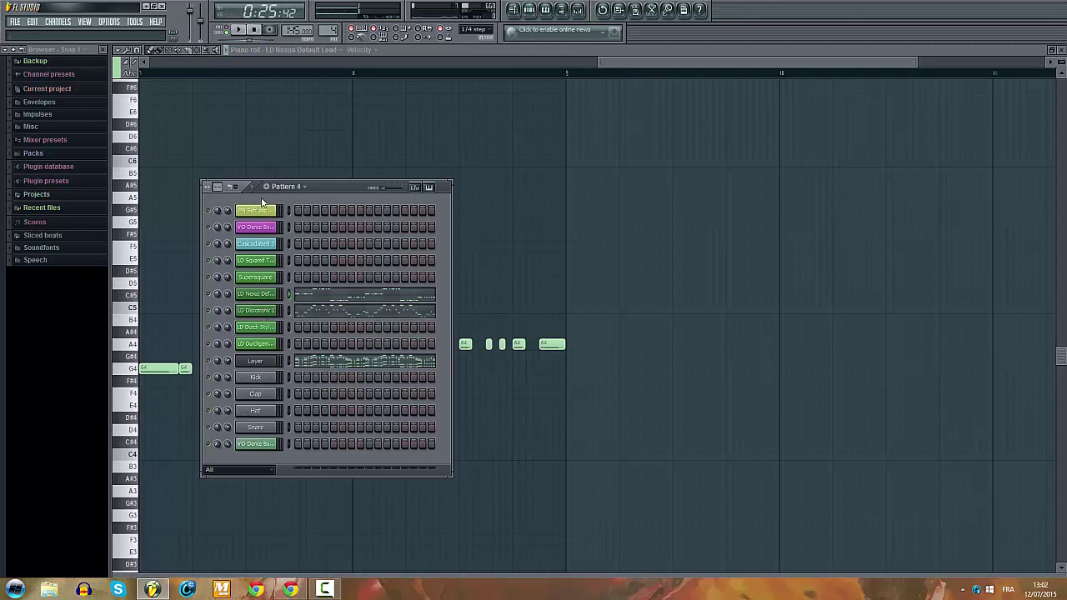
pyautogui.click(285, 187)
pyautogui.click(371, 228)
pyautogui.write('L')
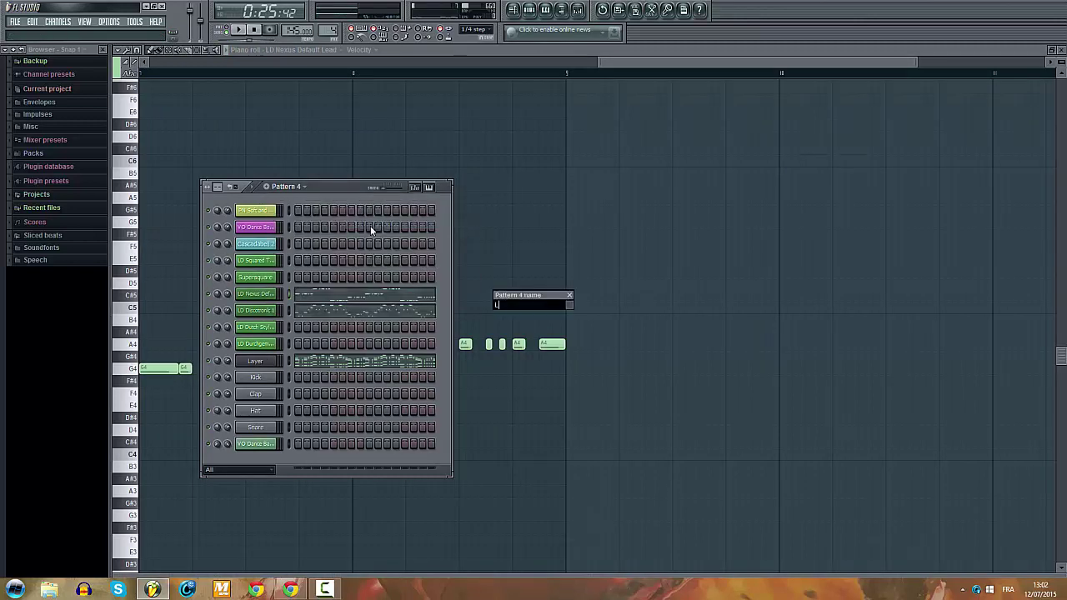
pyautogui.write('ead #1')
pyautogui.click(570, 305)
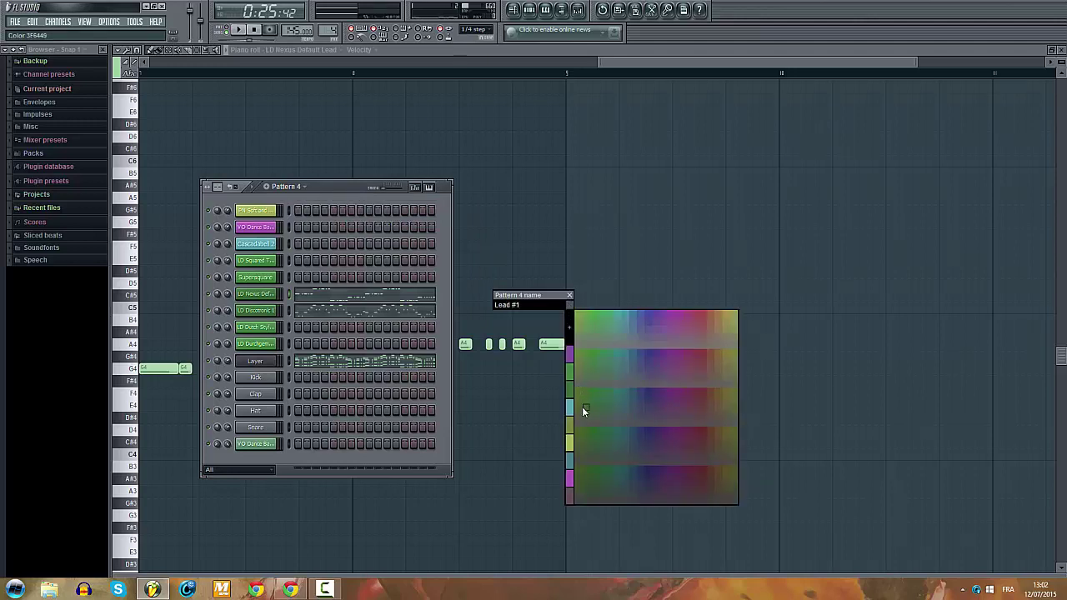
pyautogui.click(571, 374)
pyautogui.press('Return')
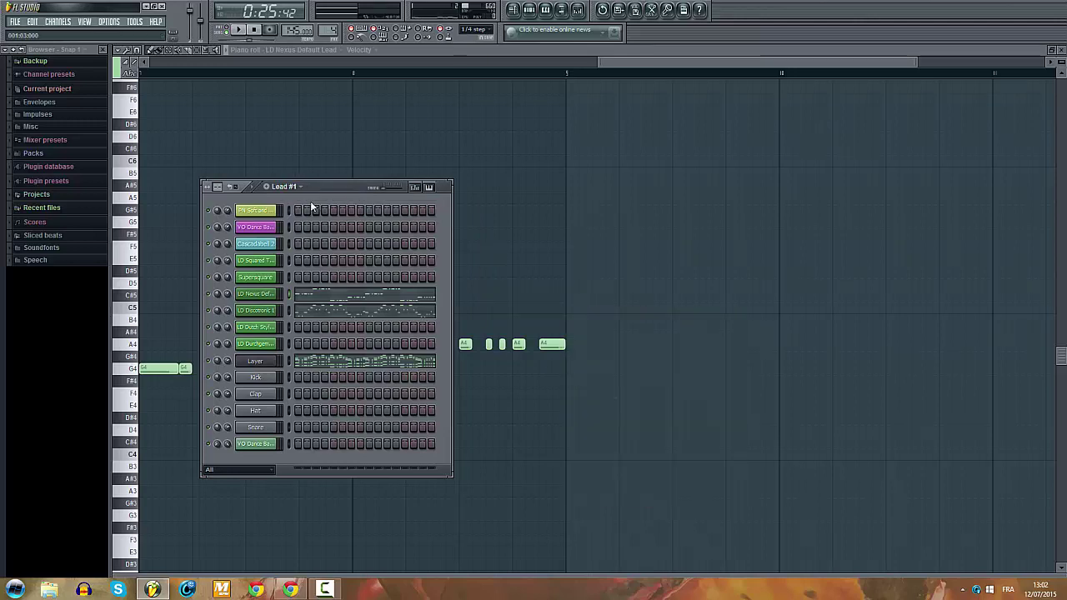
# Step: Route LD Squared Terror, Supersquare, LD Nexus Default Lead, LD Discotronic 1, LD Dutch Style 2 and LD Durchgemacht to mixer track 4
pyautogui.click(256, 264)
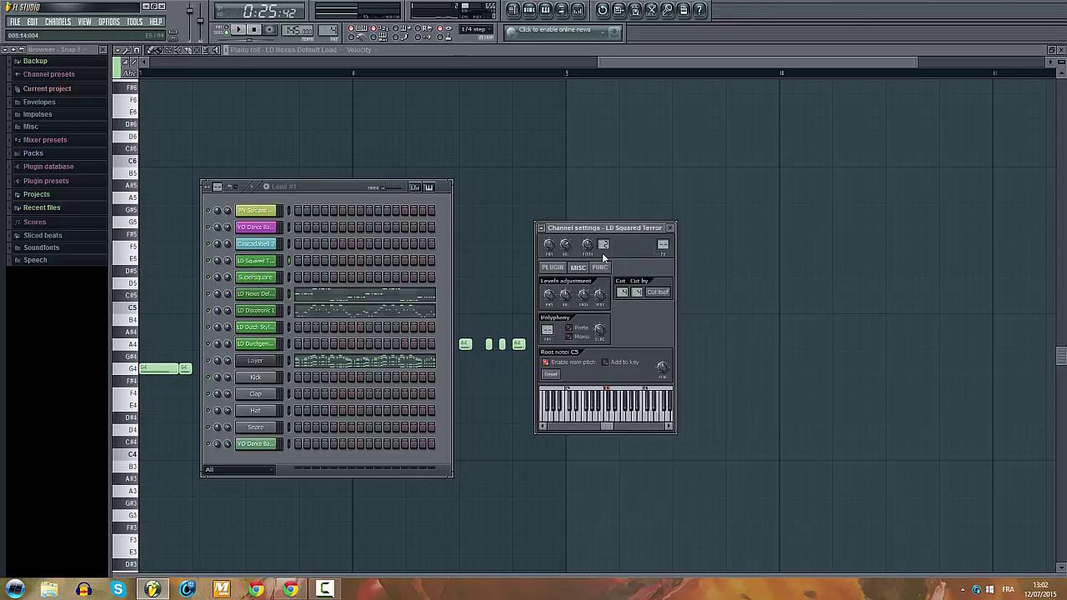
pyautogui.press('F9')
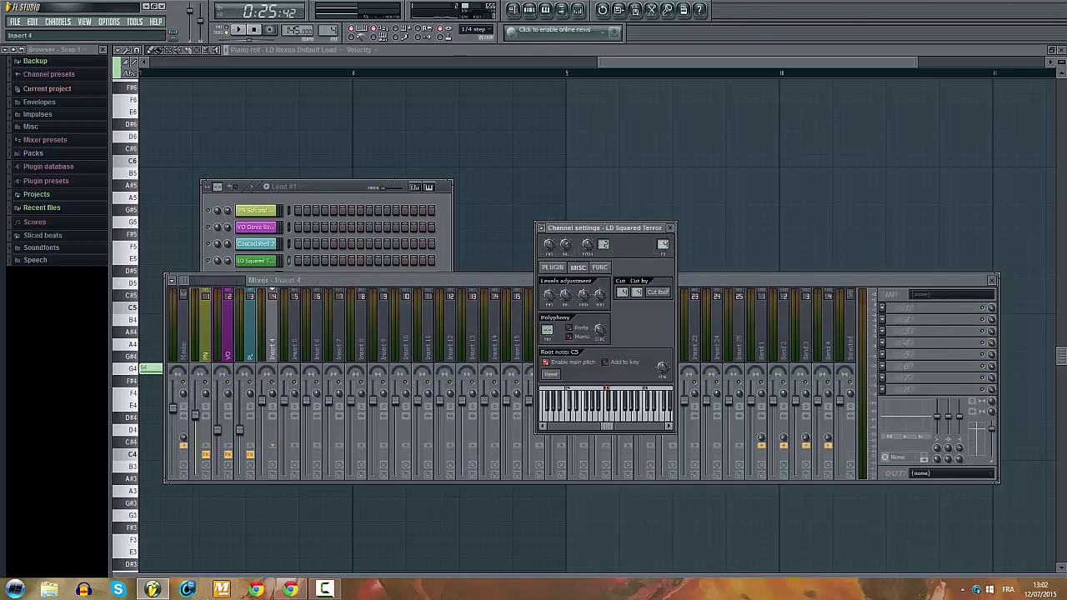
pyautogui.click(330, 202)
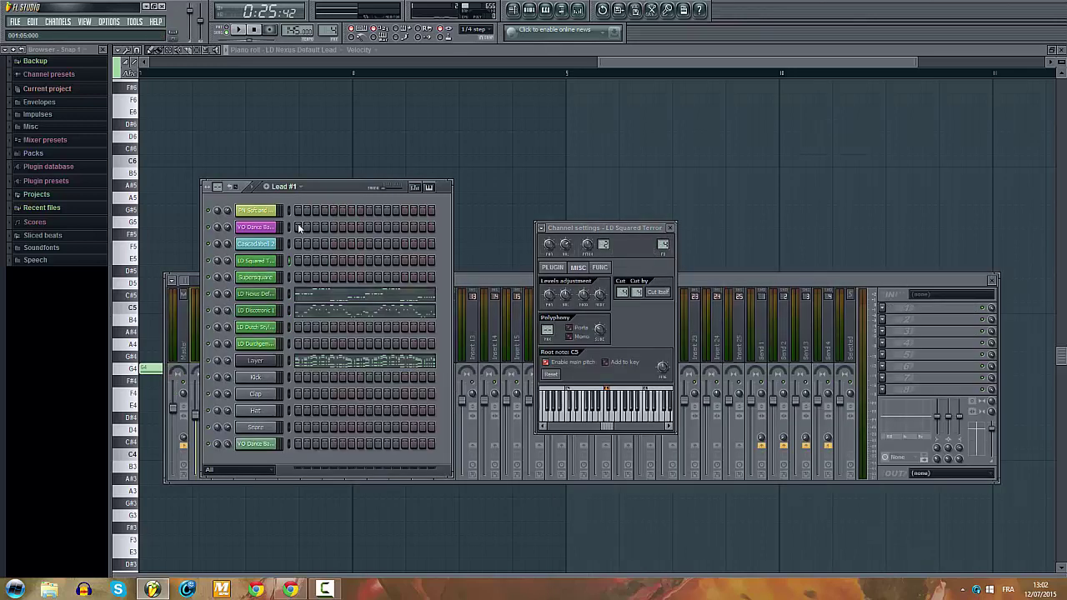
pyautogui.click(265, 281)
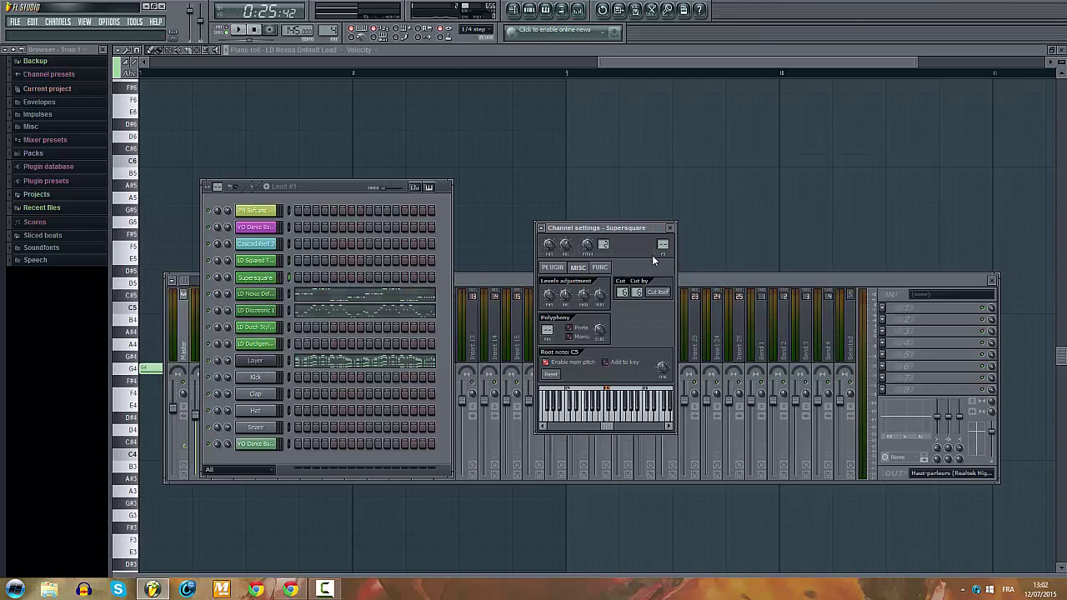
pyautogui.click(260, 294)
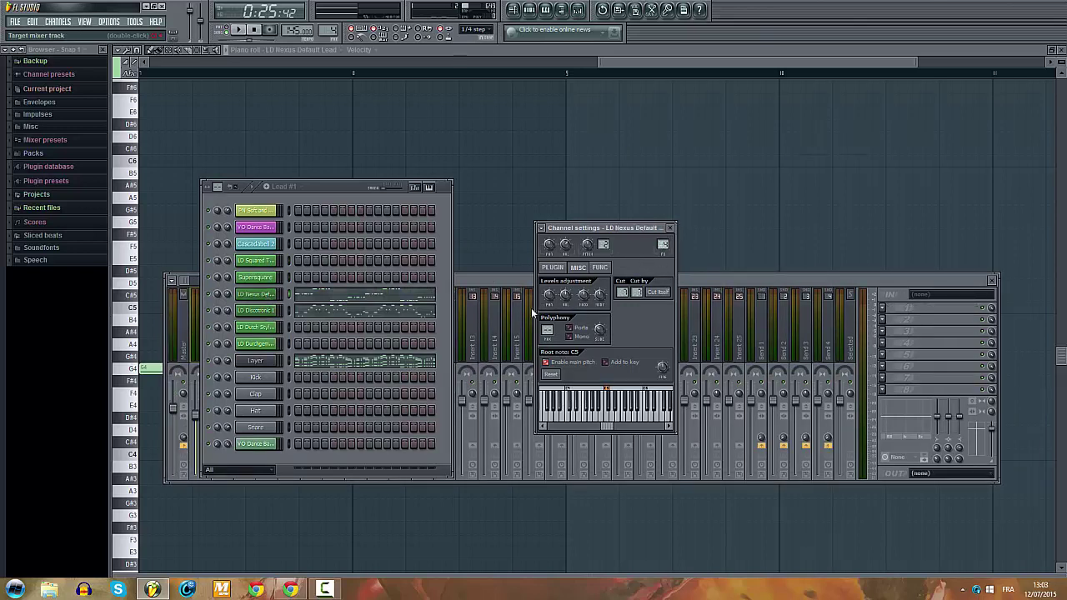
pyautogui.click(250, 312)
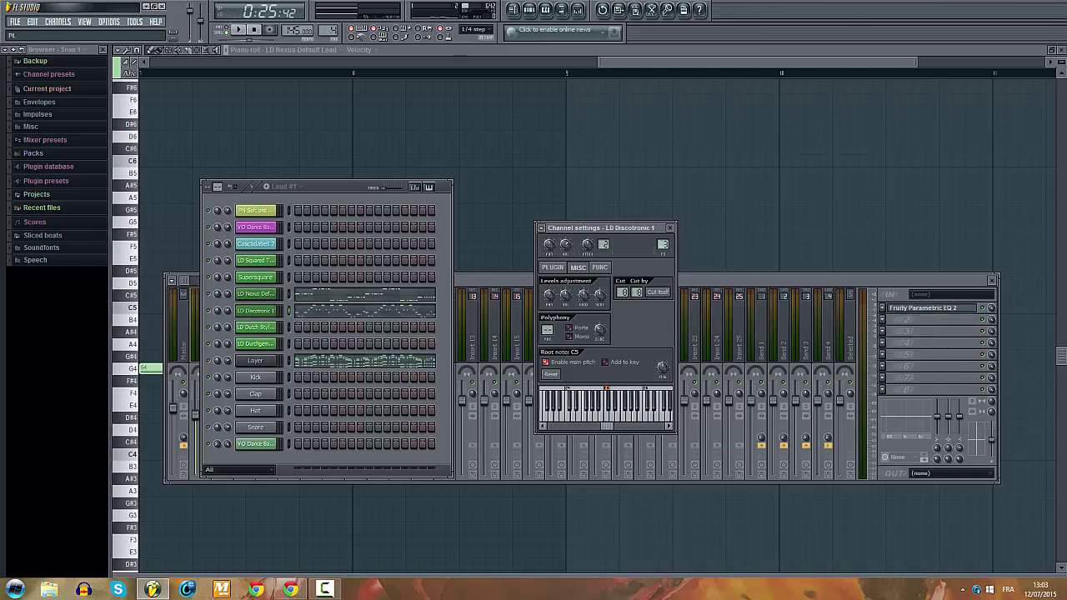
pyautogui.click(275, 329)
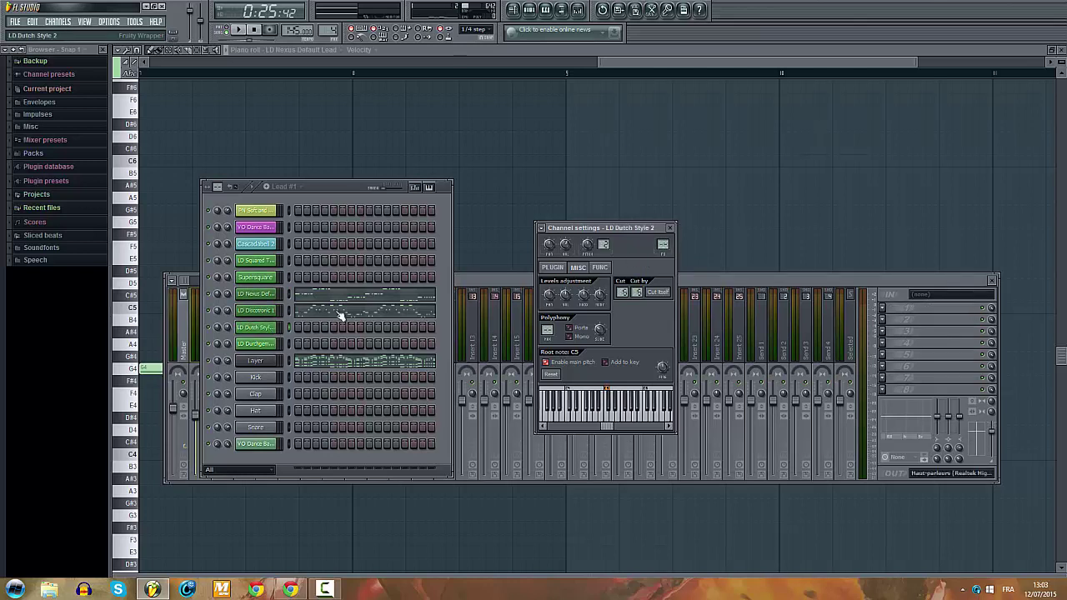
pyautogui.moveTo(657, 247); pyautogui.dragTo(657, 237)
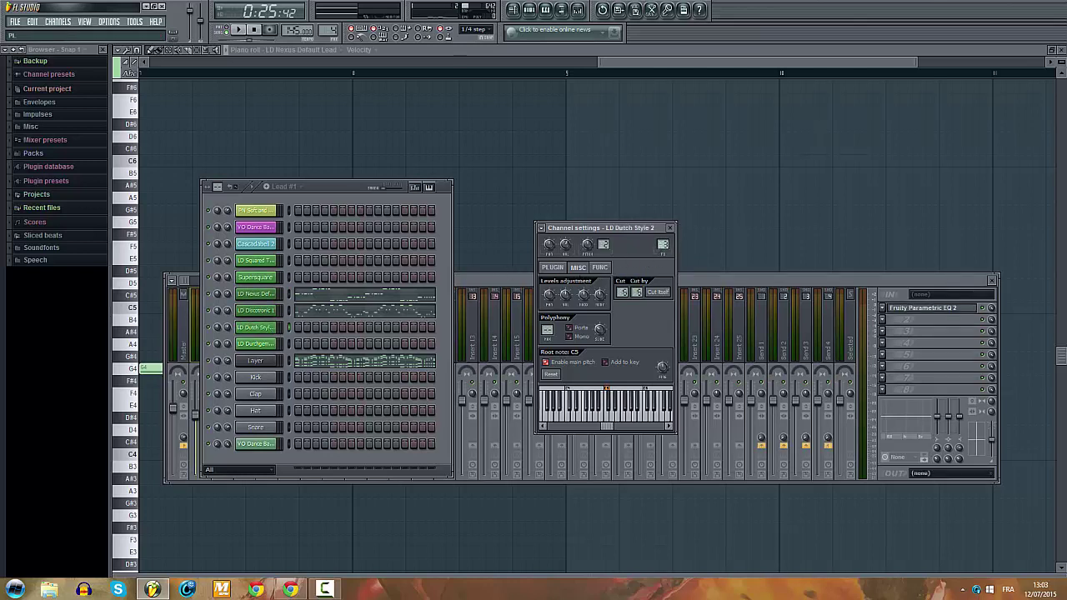
pyautogui.click(267, 344)
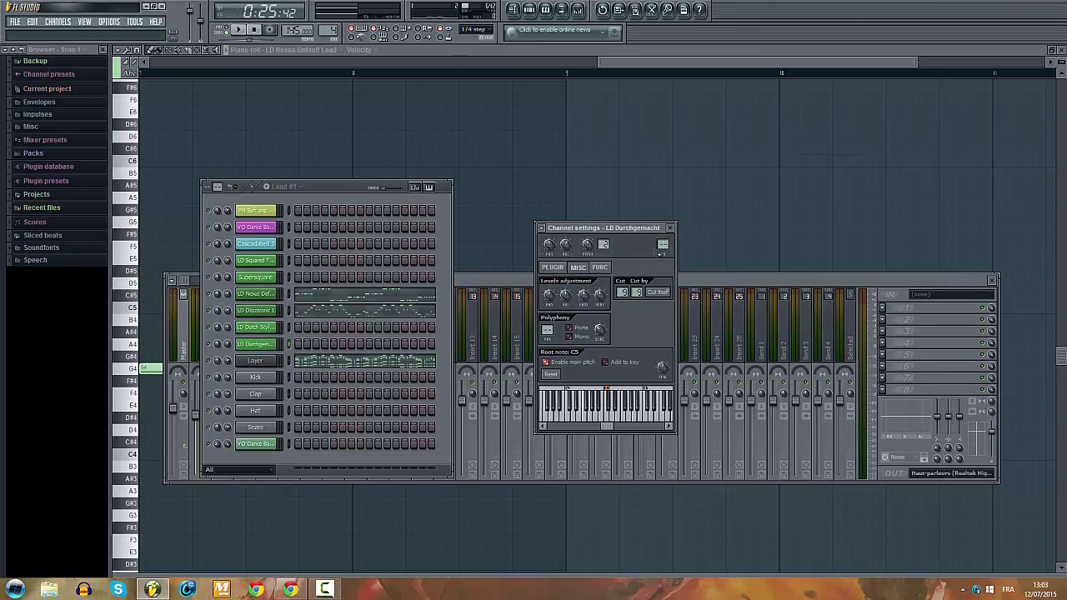
pyautogui.moveTo(663, 245); pyautogui.dragTo(663, 231)
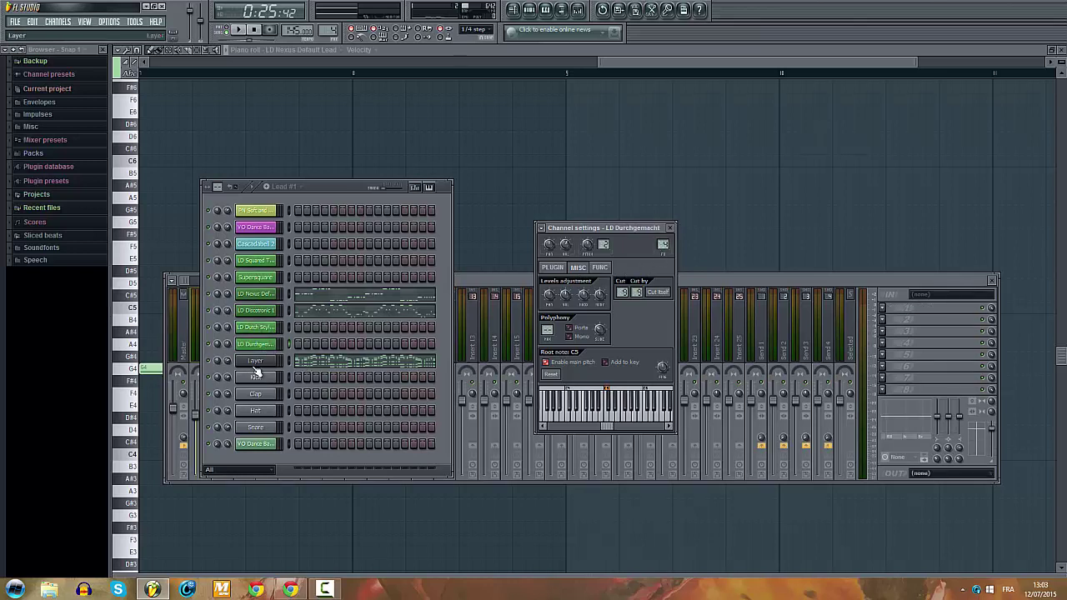
pyautogui.click(682, 290)
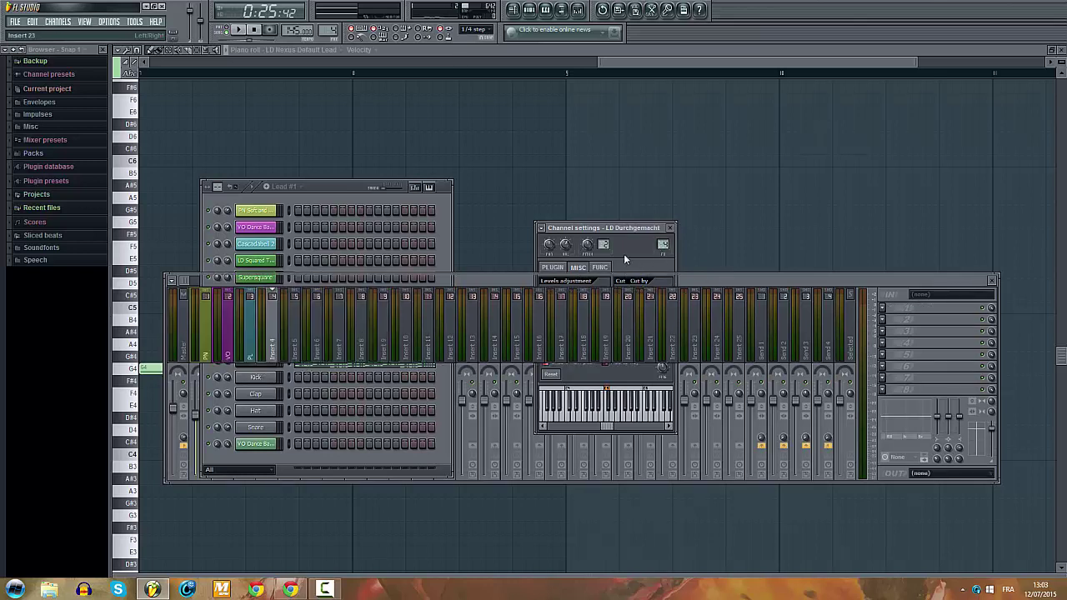
# Step: During playback, lower the Insert 4 fader, then rename the track LD and colour it green
pyautogui.click(238, 29)
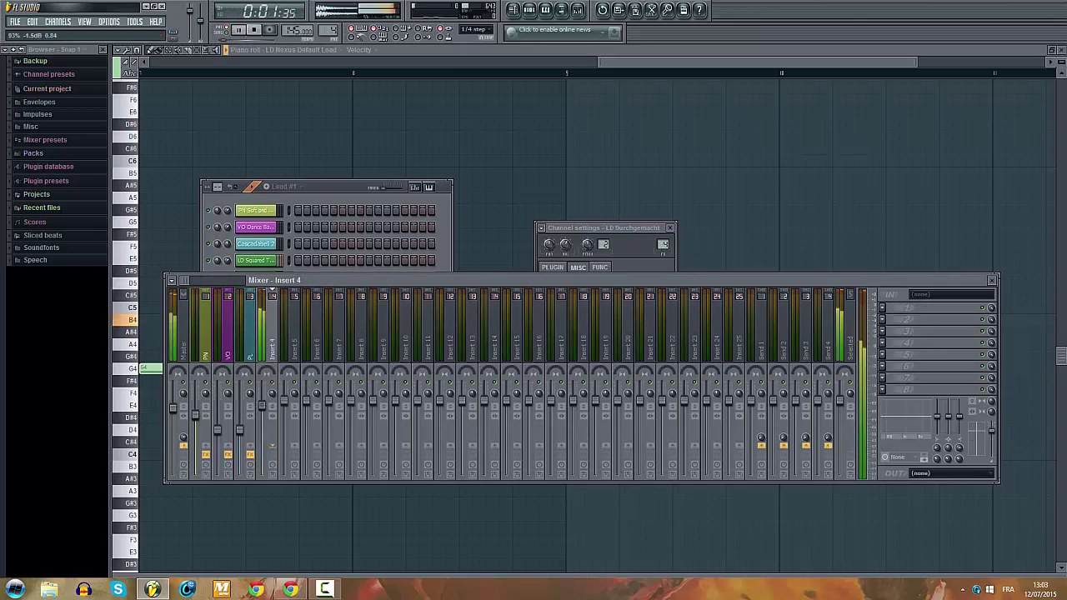
pyautogui.rightClick(278, 339)
pyautogui.click(315, 380)
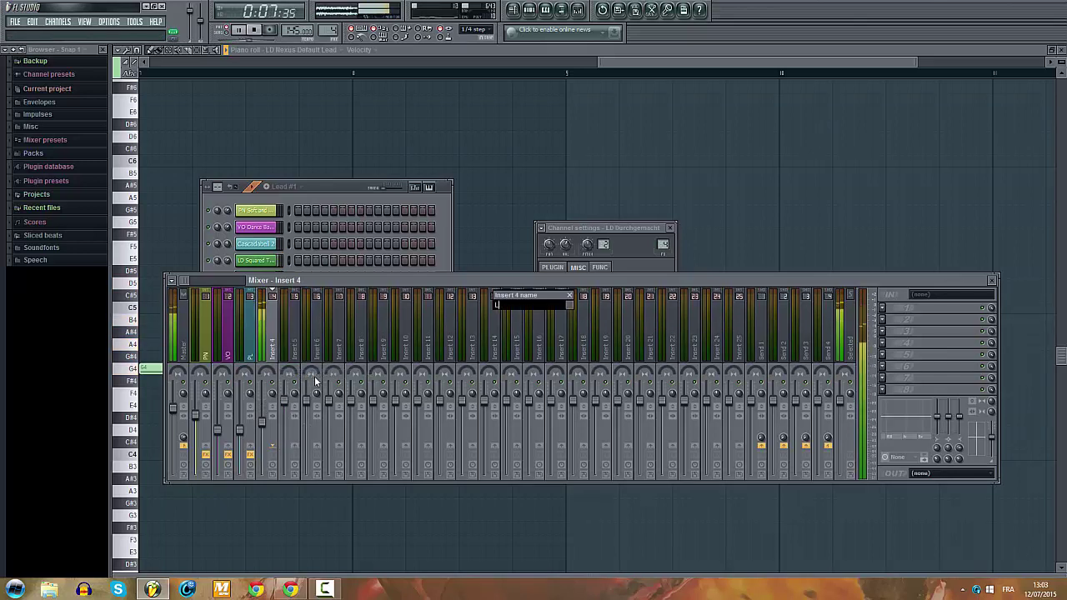
pyautogui.click(572, 305)
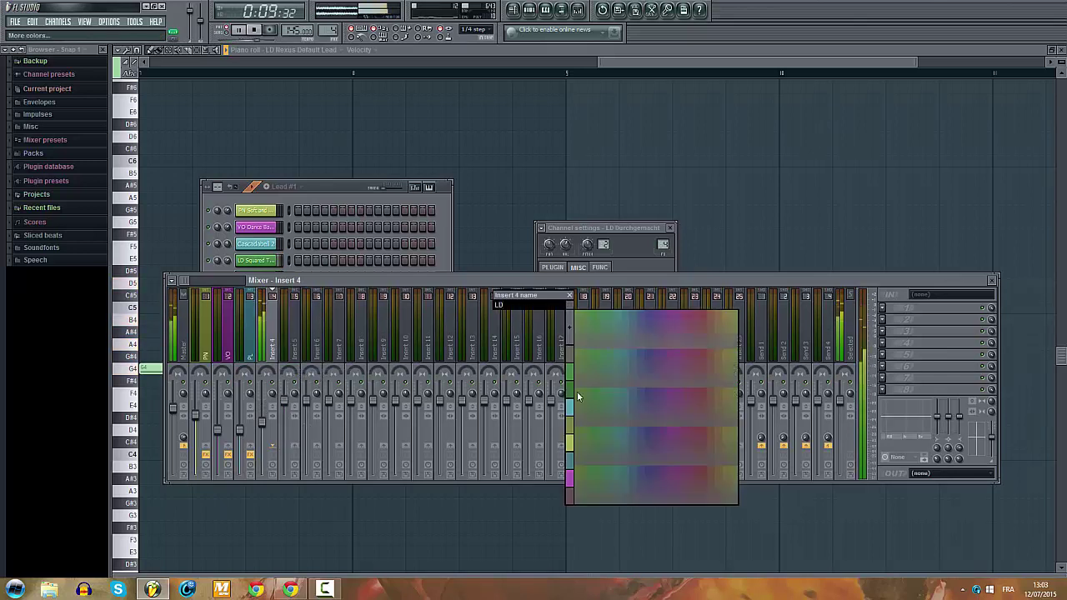
pyautogui.click(573, 383)
pyautogui.press('Return')
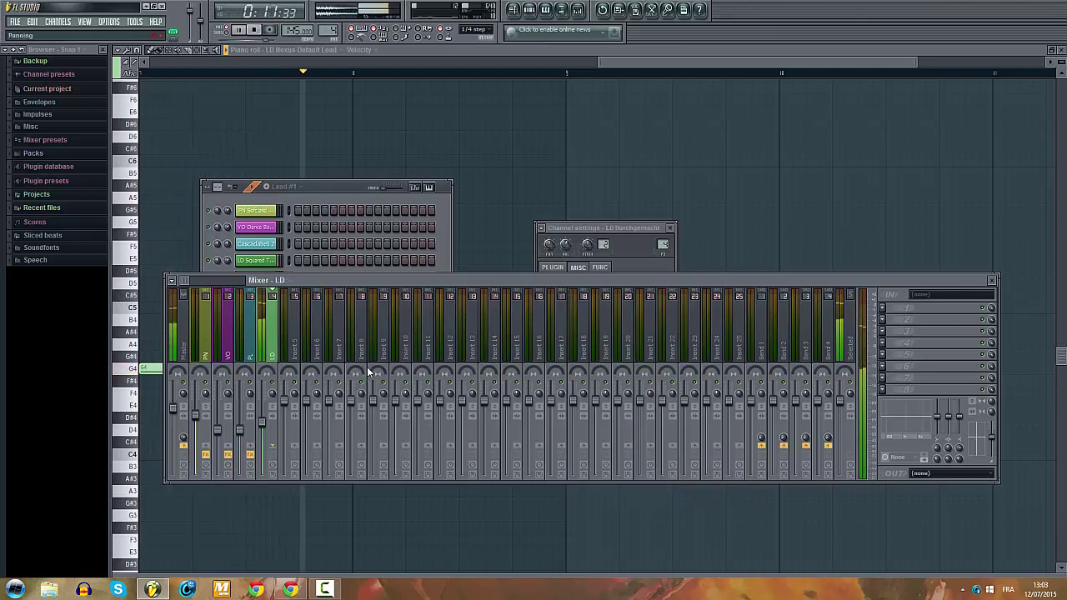
# Step: Load Fruity Parametric EQ 2 in the LD track's first effect slot and slightly boost its bands
pyautogui.click(891, 310)
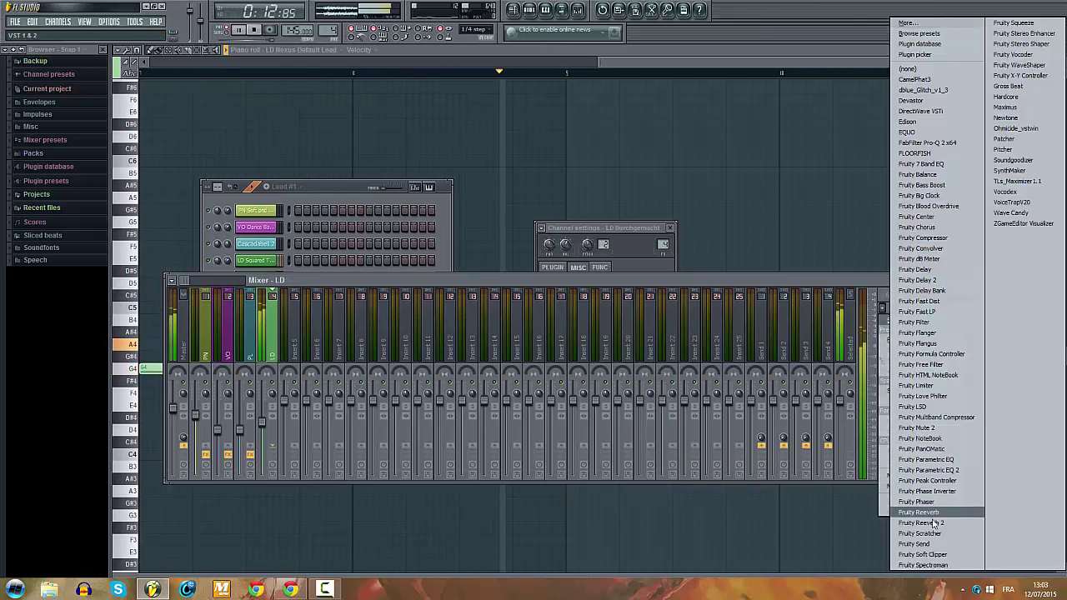
pyautogui.click(925, 457)
pyautogui.click(883, 309)
pyautogui.moveTo(901, 322)
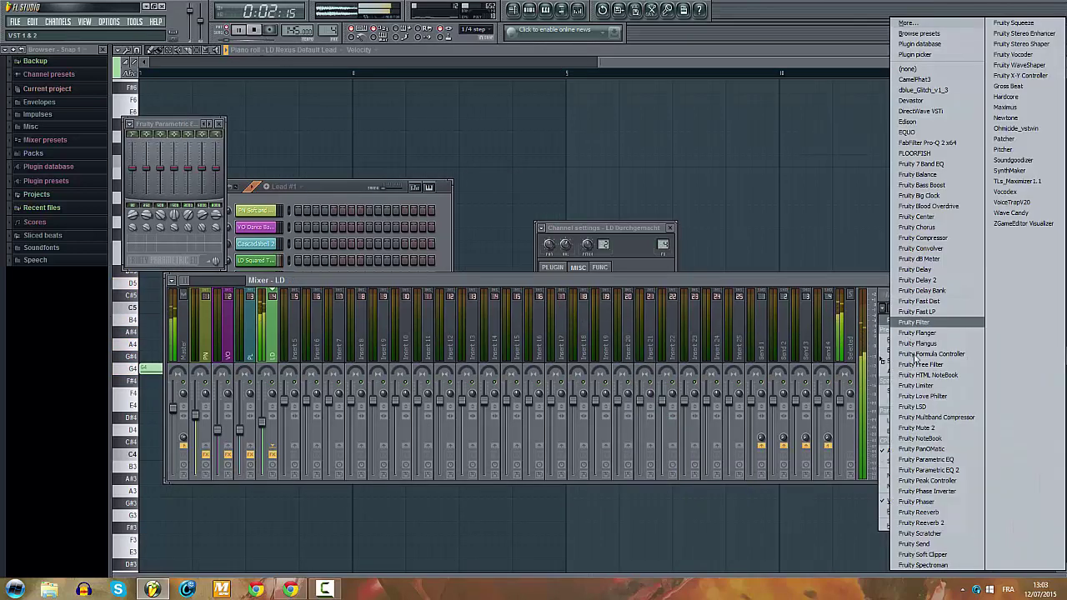
pyautogui.click(944, 470)
pyautogui.moveTo(299, 213); pyautogui.dragTo(243, 204)
pyautogui.moveTo(174, 211); pyautogui.dragTo(269, 202)
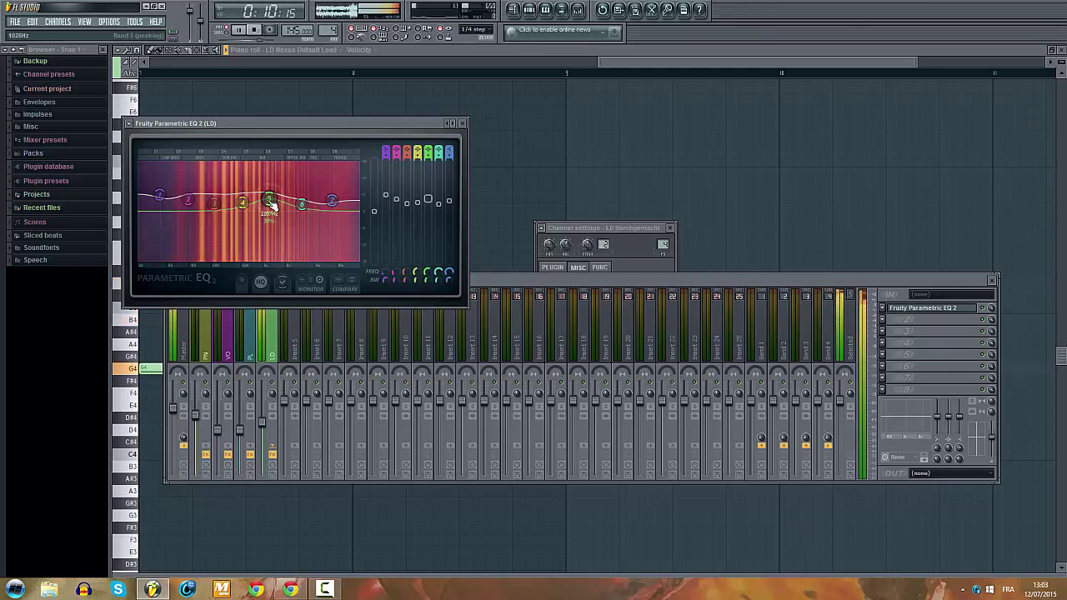
# Step: Add EQUO to the LD track's second effect slot and raise its high-frequency bands
pyautogui.click(883, 319)
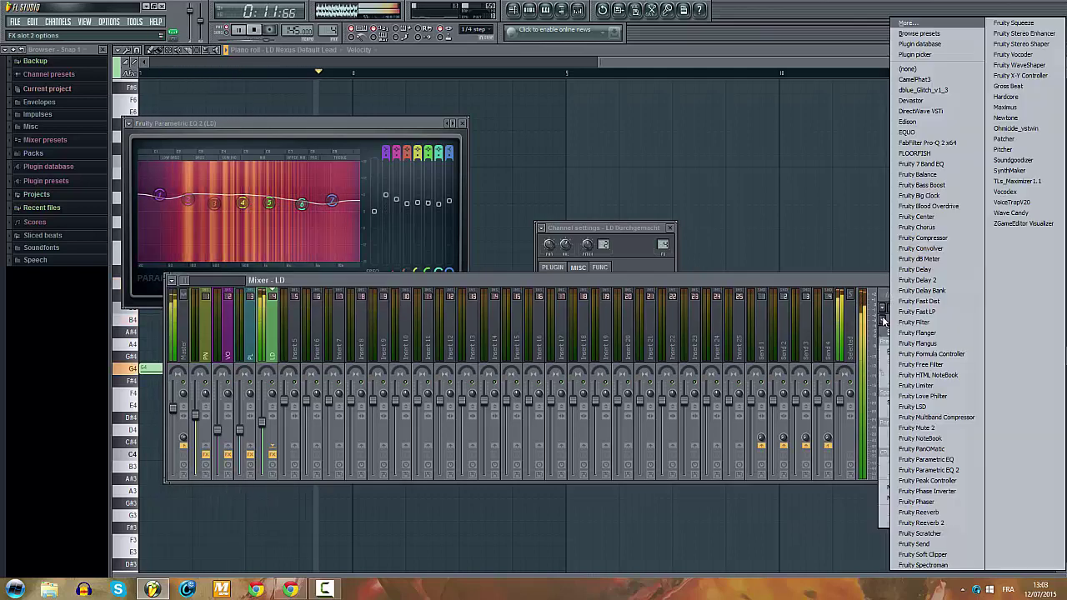
pyautogui.click(931, 133)
pyautogui.moveTo(374, 205); pyautogui.dragTo(380, 216)
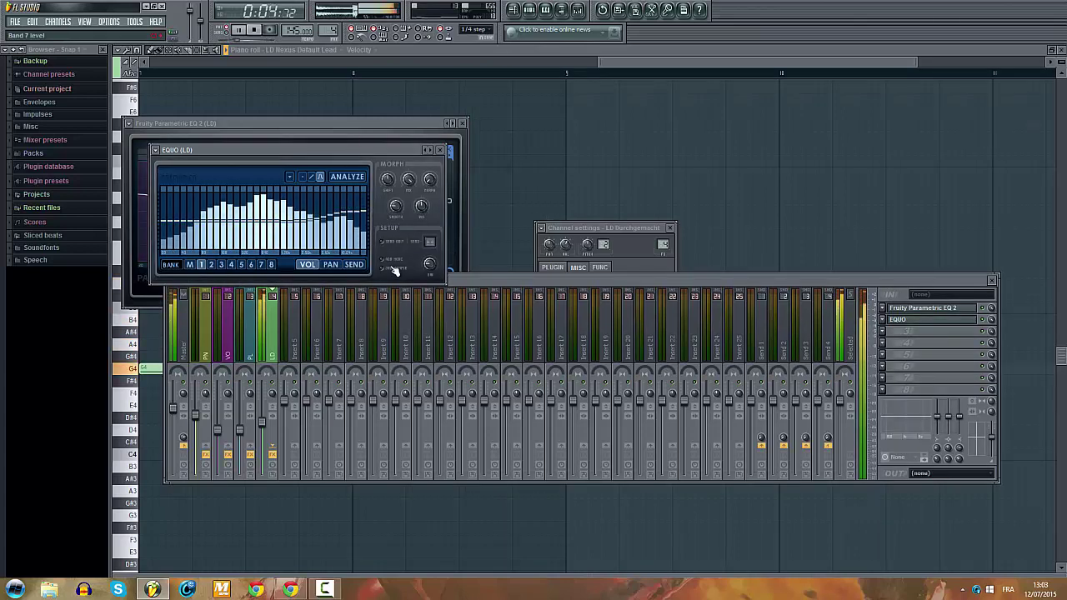
# Step: Stop playback and create an automation clip for the filter modifier cutoff of LD Squared Terror
pyautogui.click(529, 12)
pyautogui.click(260, 261)
pyautogui.press('space')
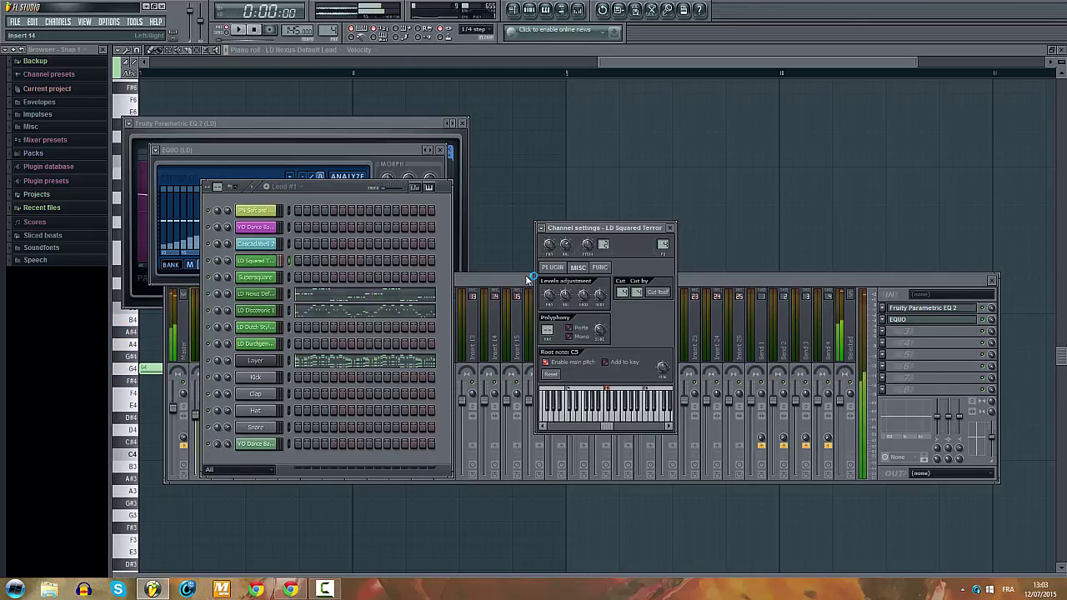
pyautogui.click(552, 268)
pyautogui.moveTo(260, 288); pyautogui.dragTo(241, 267)
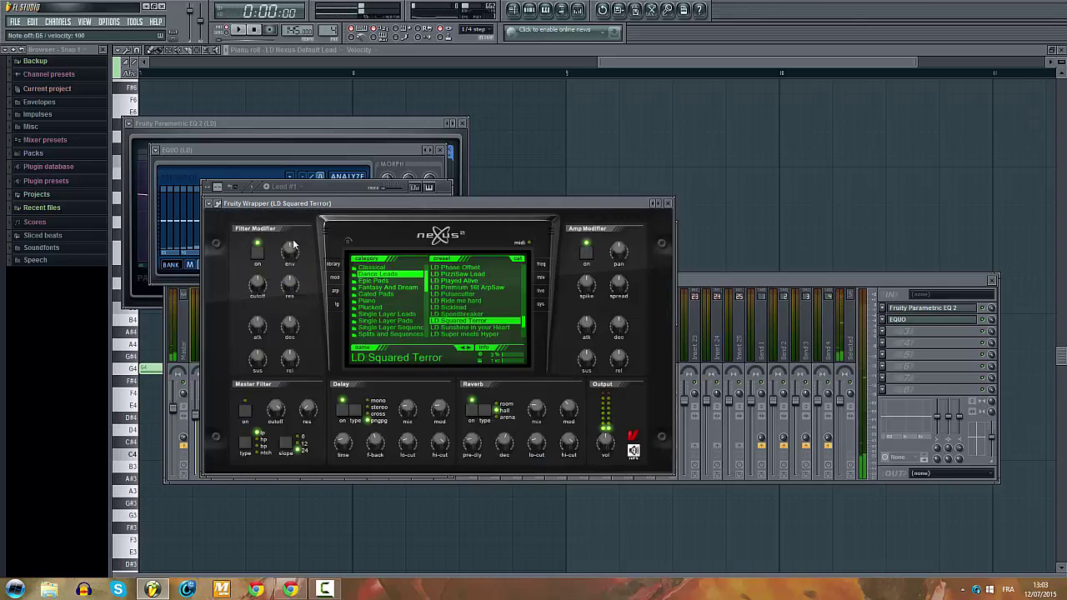
pyautogui.click(134, 22)
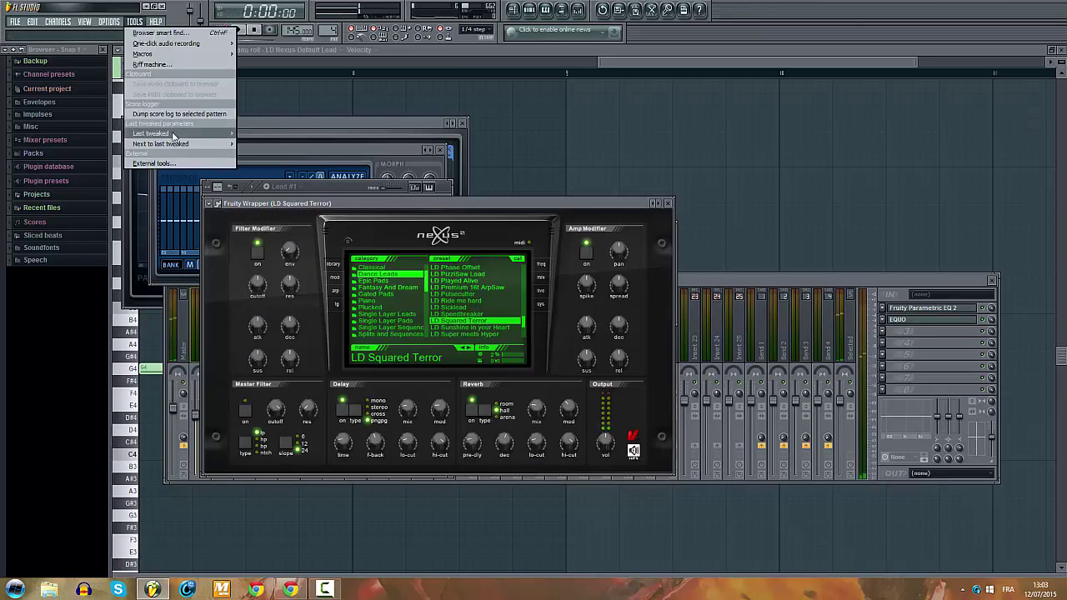
pyautogui.moveTo(172, 134)
pyautogui.click(278, 190)
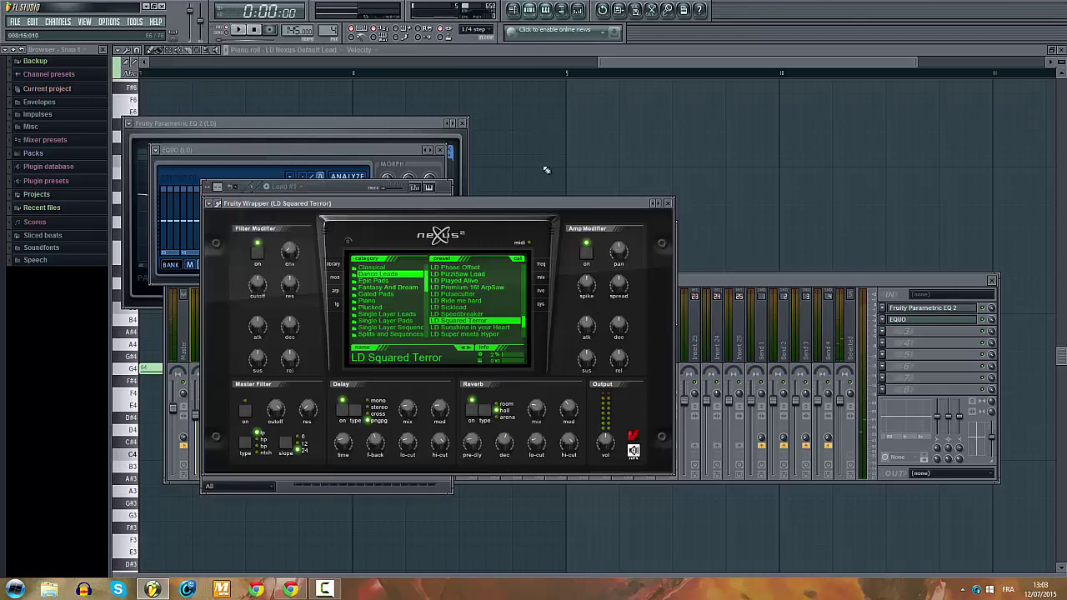
# Step: Create an automation clip for the filter modifier cutoff of the Supersquare channel
pyautogui.click(700, 285)
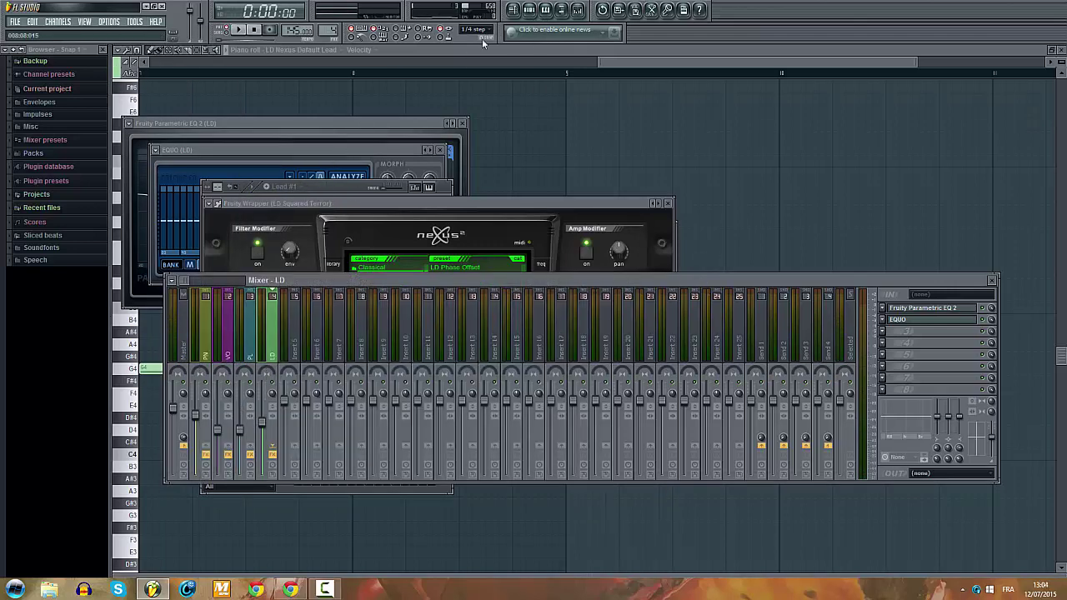
pyautogui.click(534, 11)
pyautogui.click(271, 281)
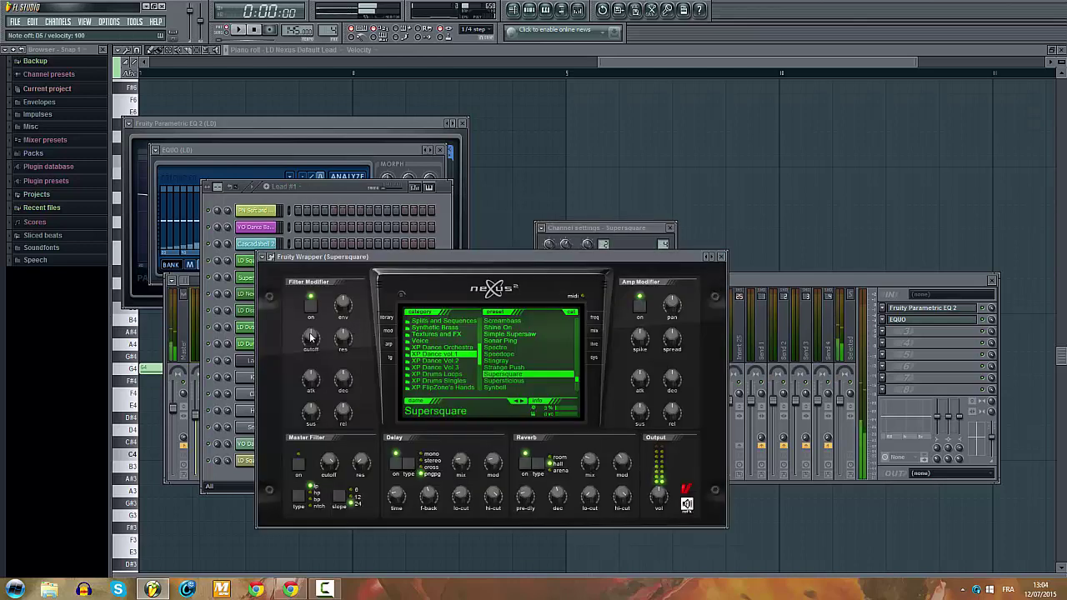
pyautogui.click(130, 22)
pyautogui.moveTo(200, 136)
pyautogui.click(322, 211)
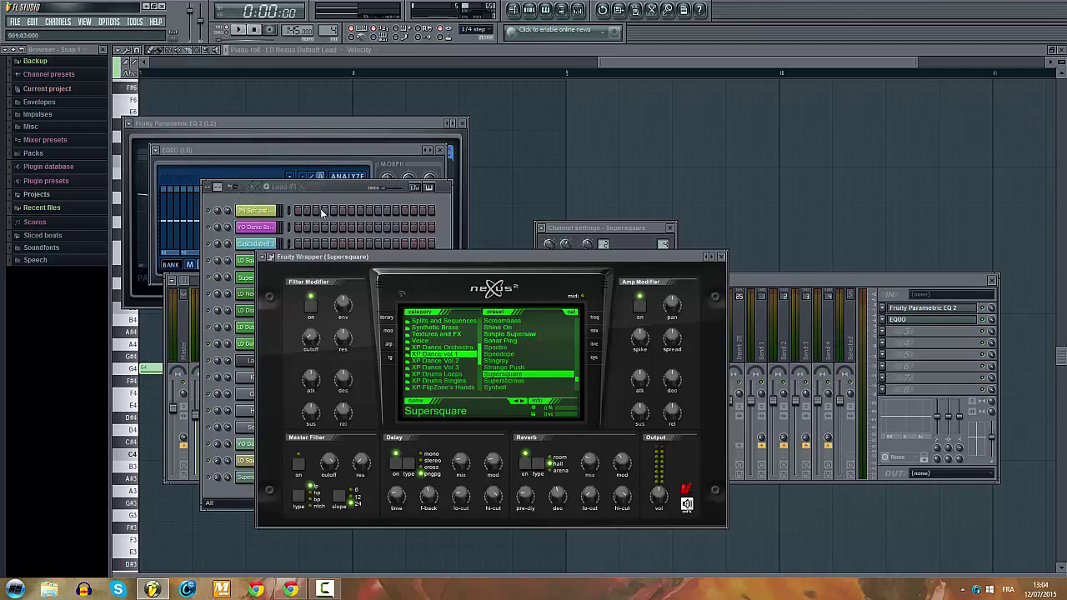
# Step: Turn down the filter modifier cutoff in the LD Nexus Default Lead channel's Nexus
pyautogui.click(325, 204)
pyautogui.click(269, 295)
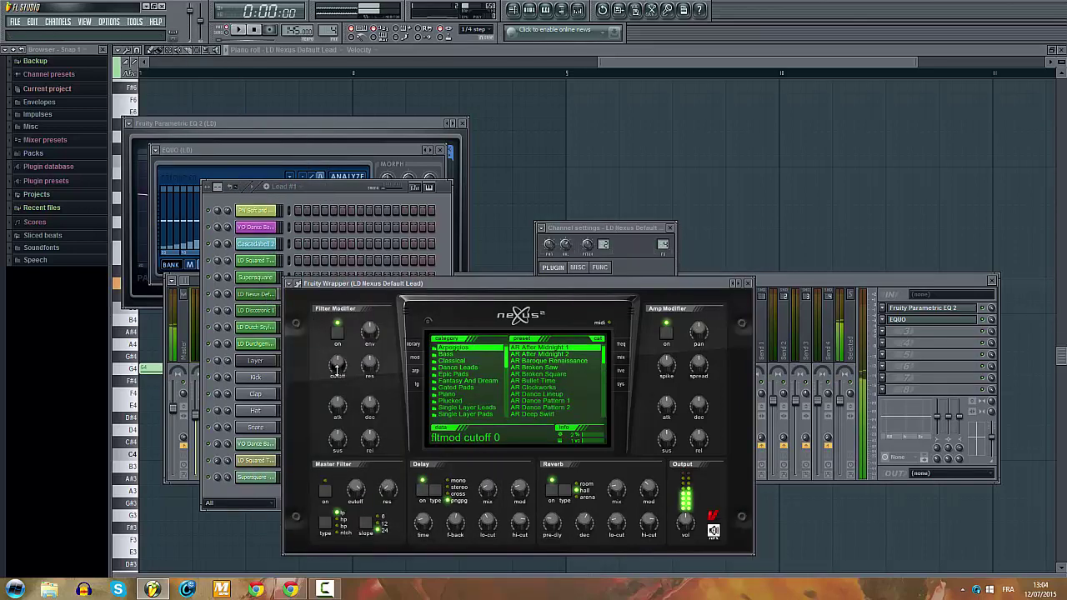
pyautogui.click(136, 24)
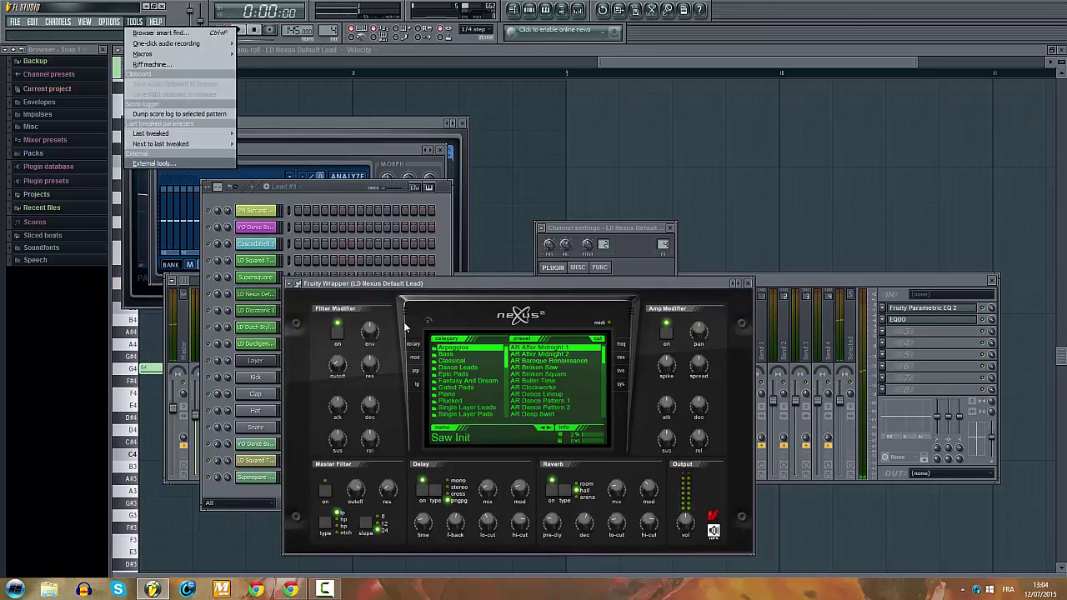
pyautogui.click(430, 287)
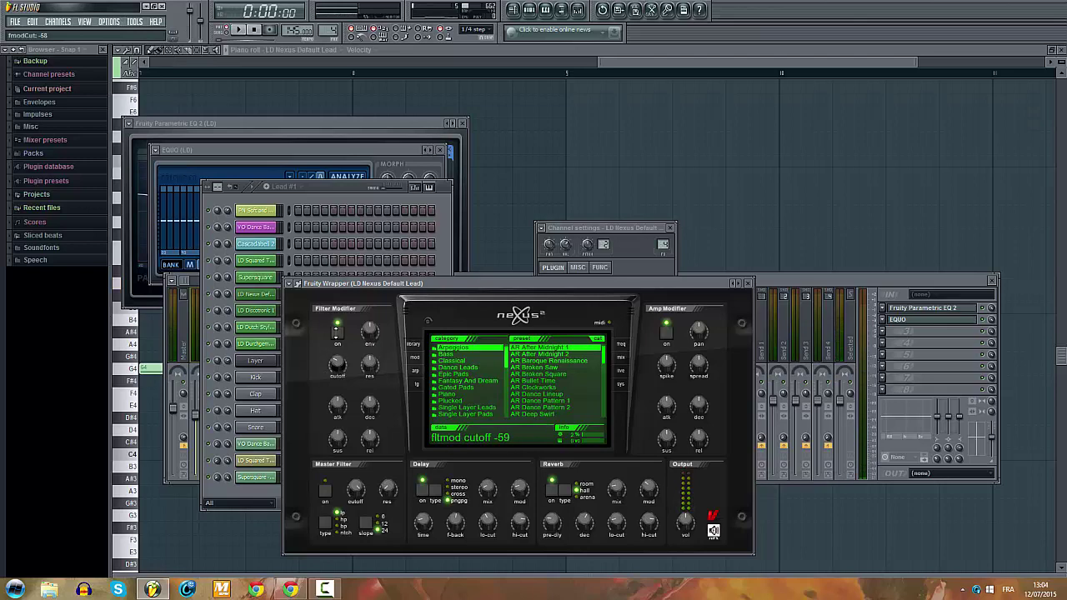
# Step: Create an automation clip for the filter modifier cutoff of LD Discotronic 1
pyautogui.click(255, 310)
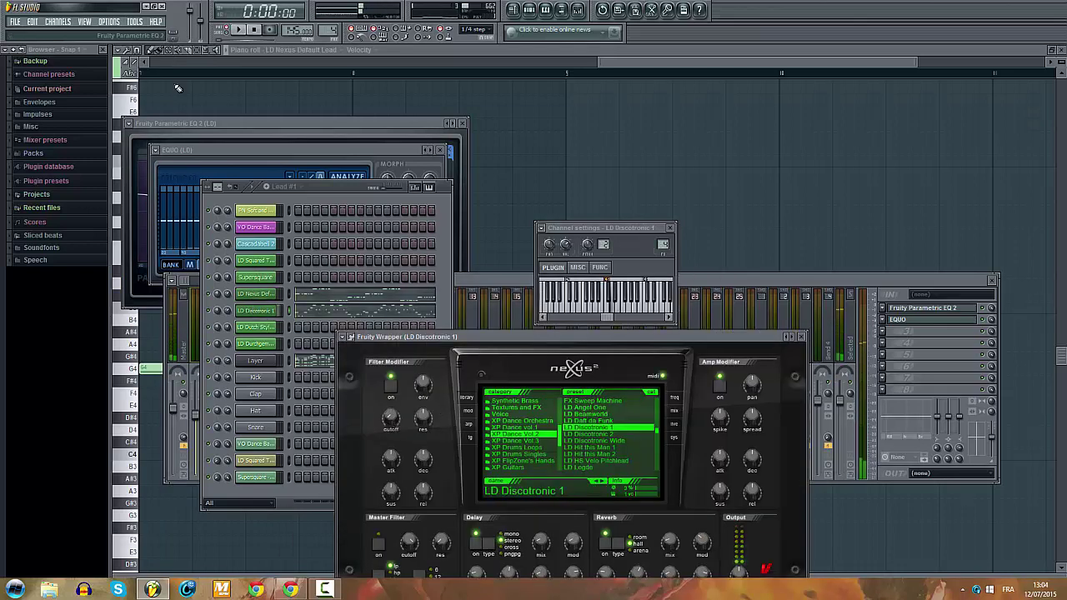
pyautogui.click(136, 21)
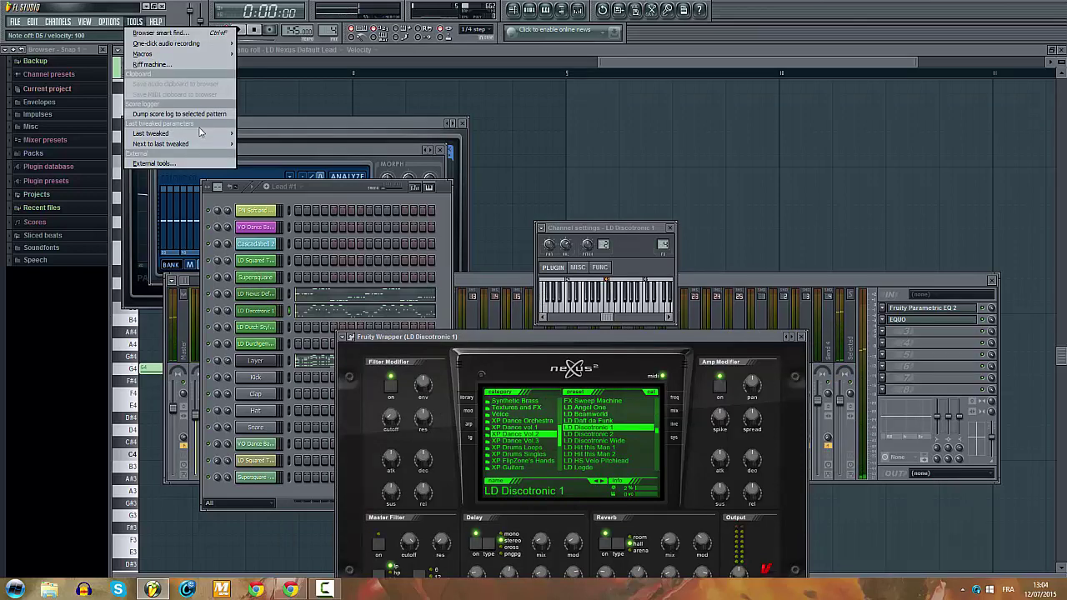
pyautogui.moveTo(200, 133)
pyautogui.click(283, 190)
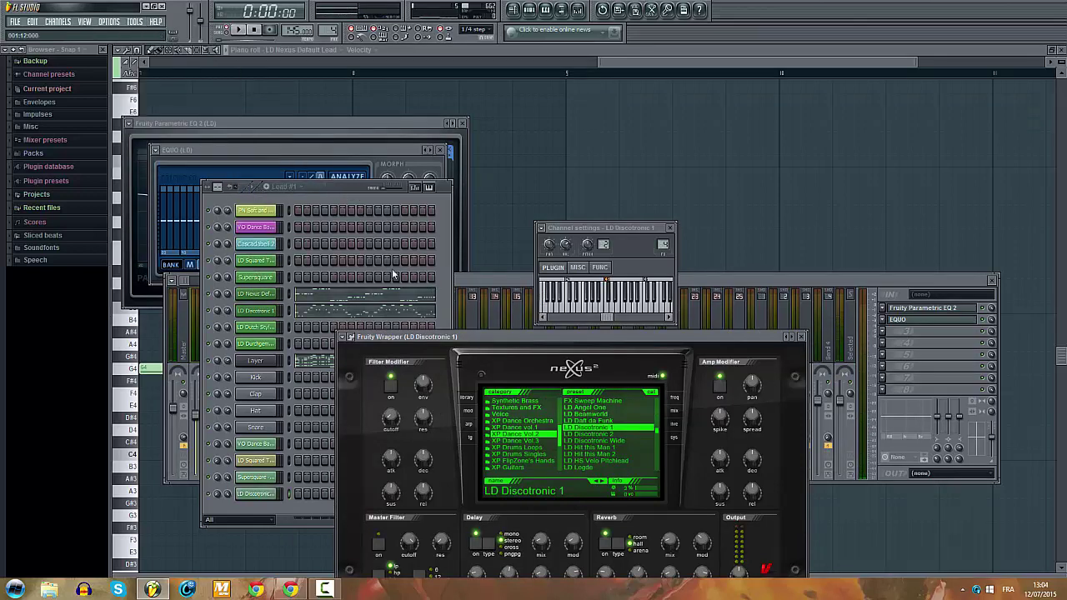
# Step: Create an automation clip for the filter modifier cutoff of LD Dutch Style 2
pyautogui.click(256, 327)
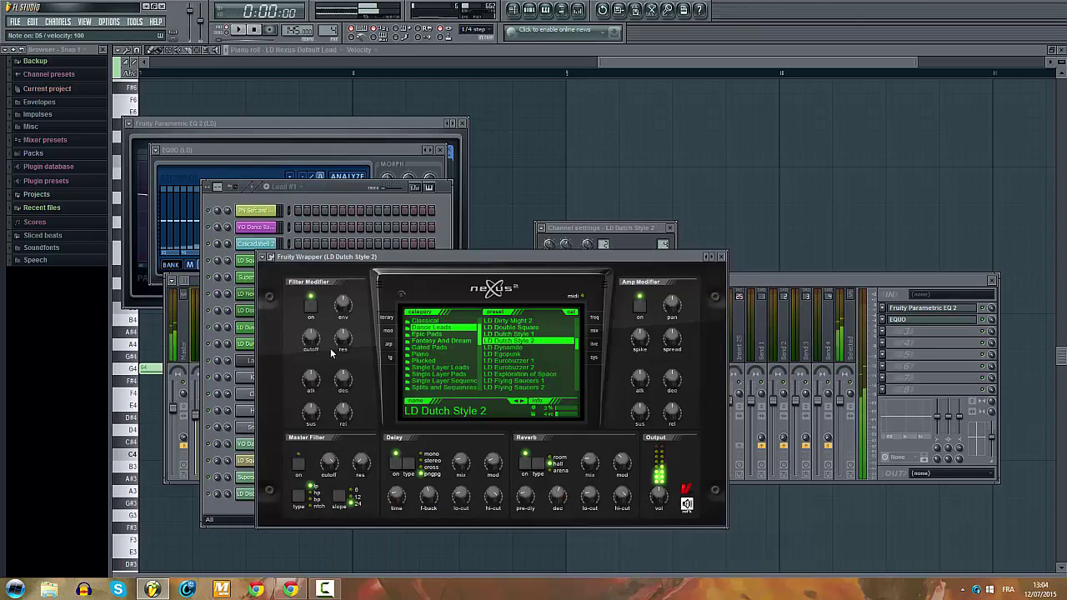
pyautogui.click(134, 22)
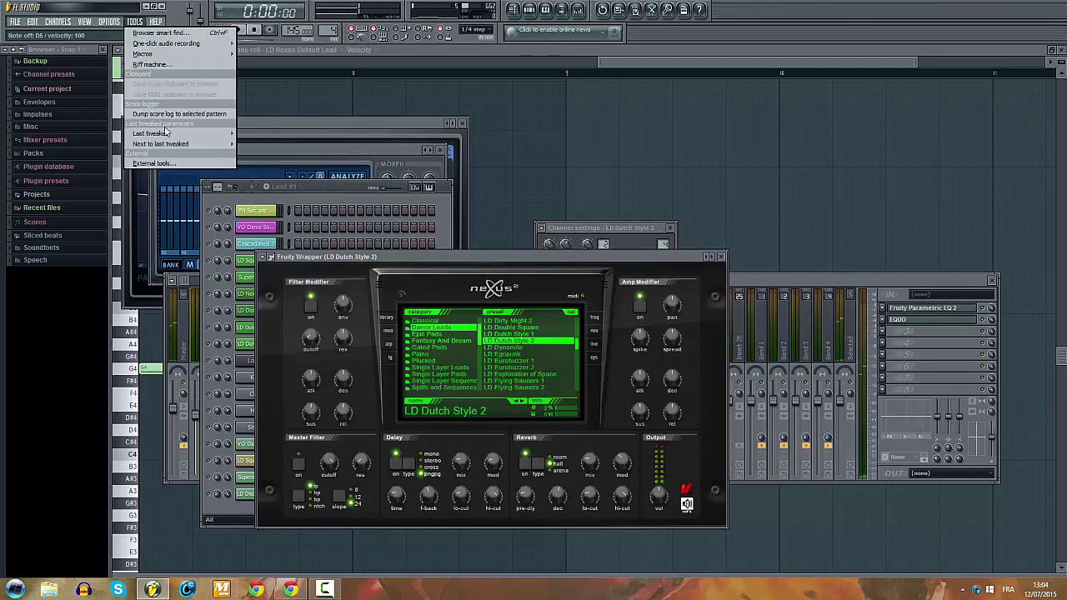
pyautogui.moveTo(167, 133)
pyautogui.click(279, 190)
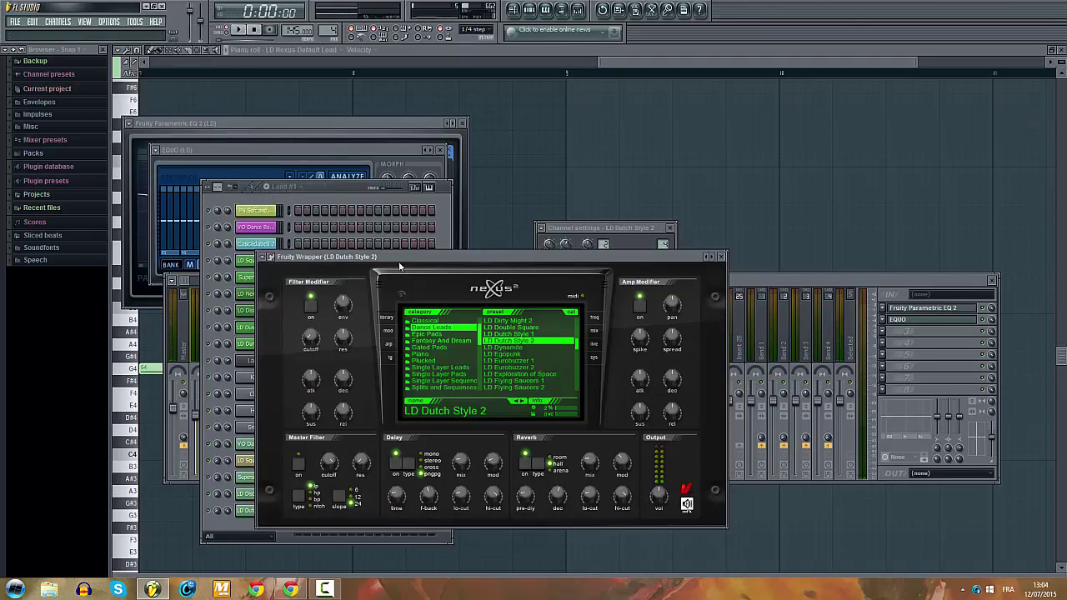
# Step: Create an automation clip for the filter modifier cutoff of LD Durchgemacht
pyautogui.click(332, 235)
pyautogui.click(259, 344)
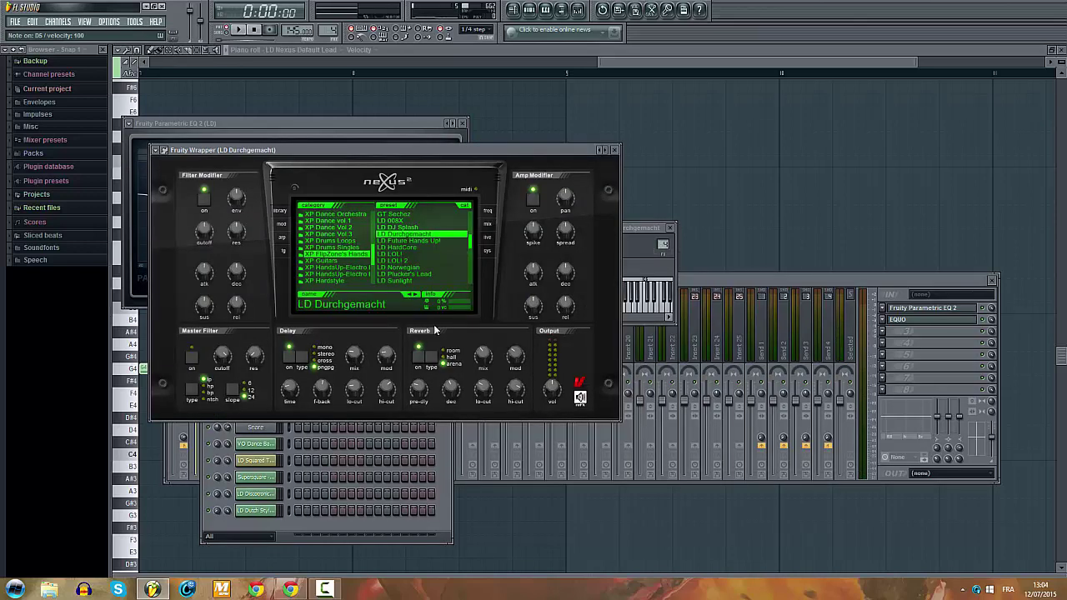
pyautogui.click(134, 22)
pyautogui.moveTo(166, 134)
pyautogui.click(269, 189)
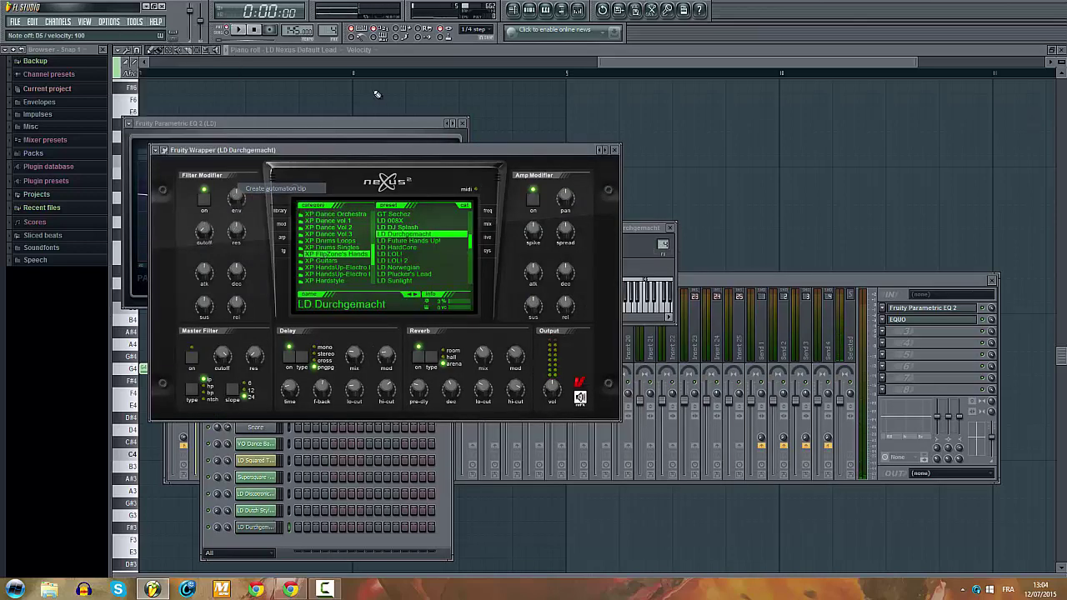
# Step: In the playlist, shape the LD Squared Terror envelope from about 20% at bar 21 up to 50% at bar 29 and copy the end value
pyautogui.click(514, 11)
pyautogui.scroll(-1, 545, 205)
pyautogui.scroll(1, 692, 260)
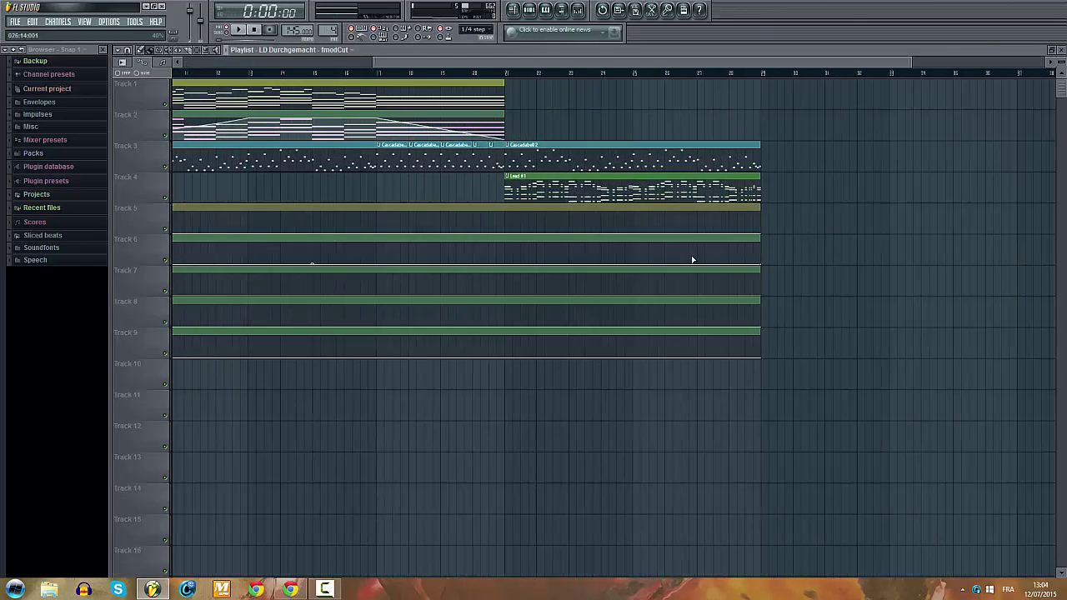
pyautogui.scroll(2, 192, 109)
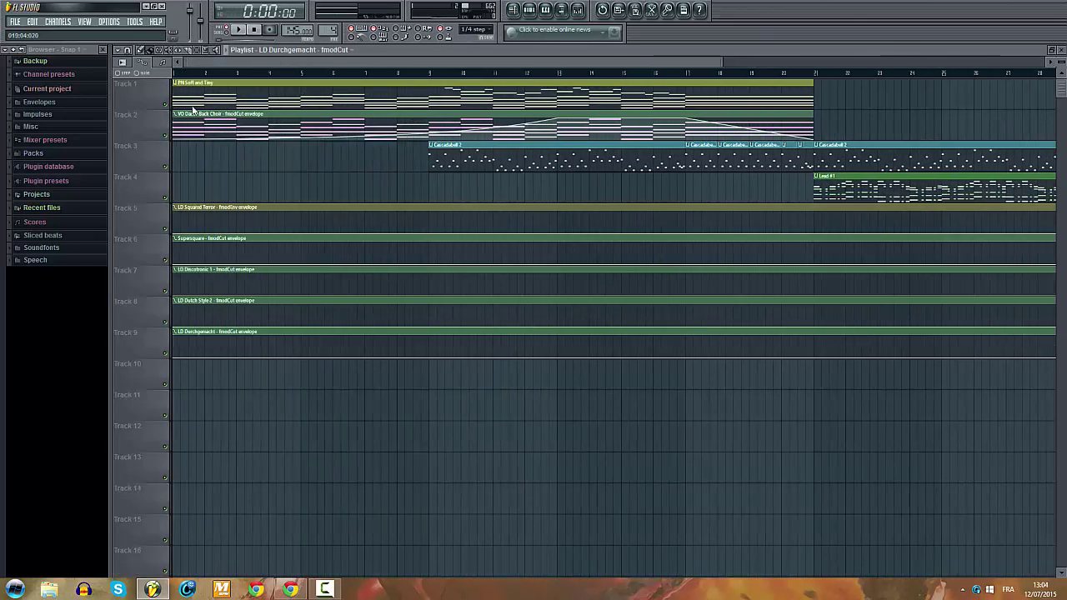
pyautogui.hscroll(3, 401, 138)
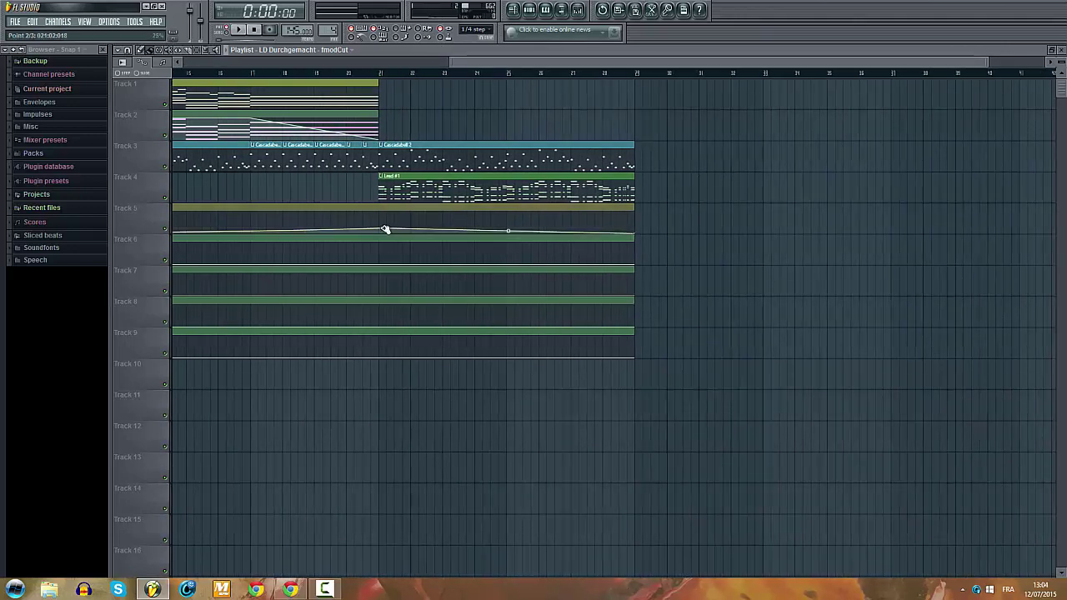
pyautogui.moveTo(382, 231); pyautogui.dragTo(382, 228)
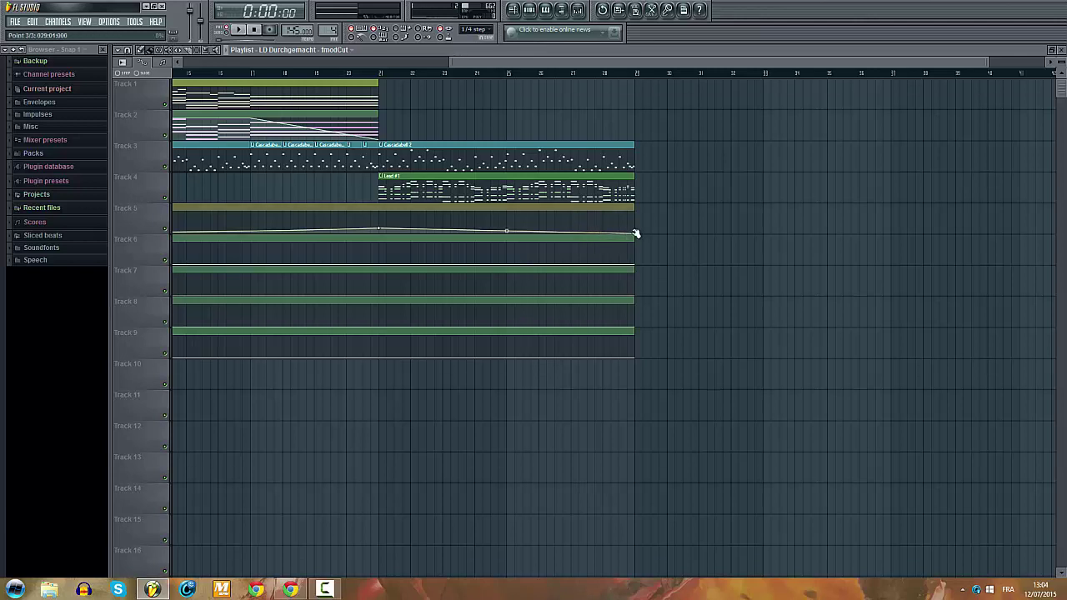
pyautogui.moveTo(635, 234); pyautogui.dragTo(639, 225)
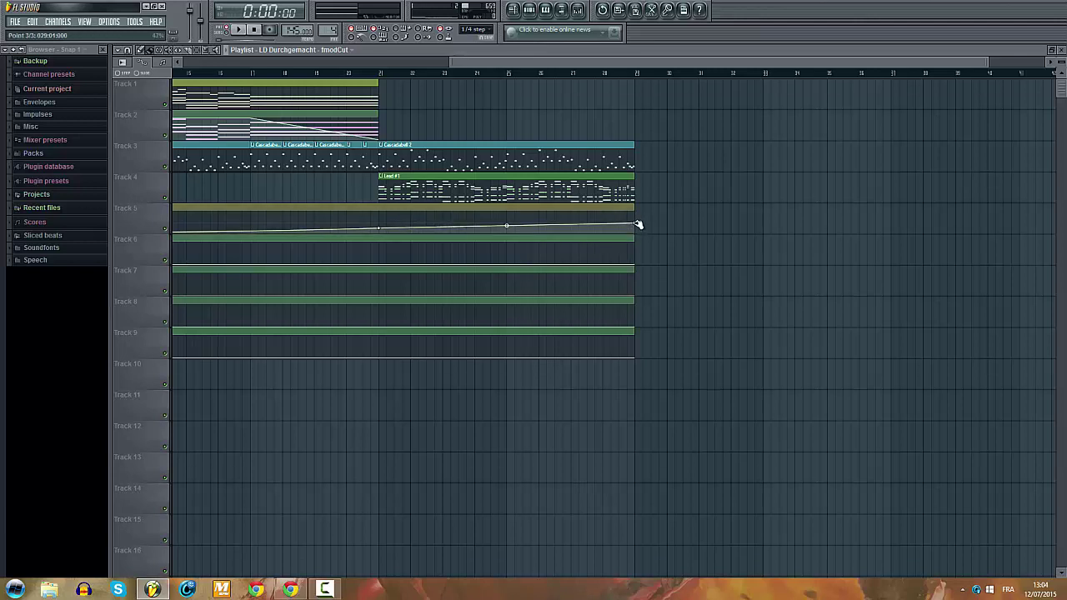
pyautogui.rightClick(639, 224)
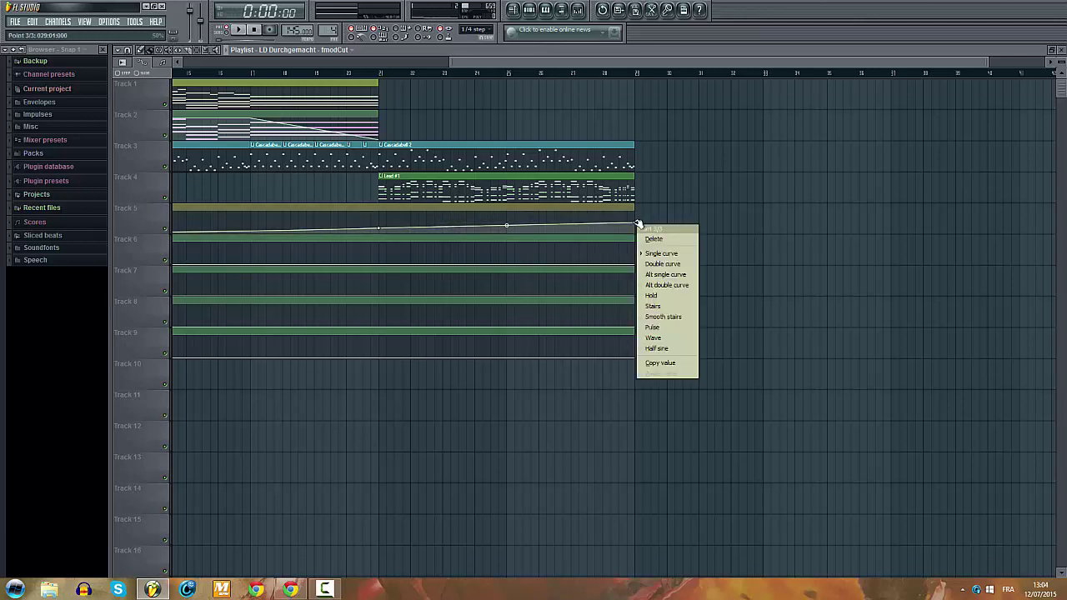
pyautogui.click(654, 361)
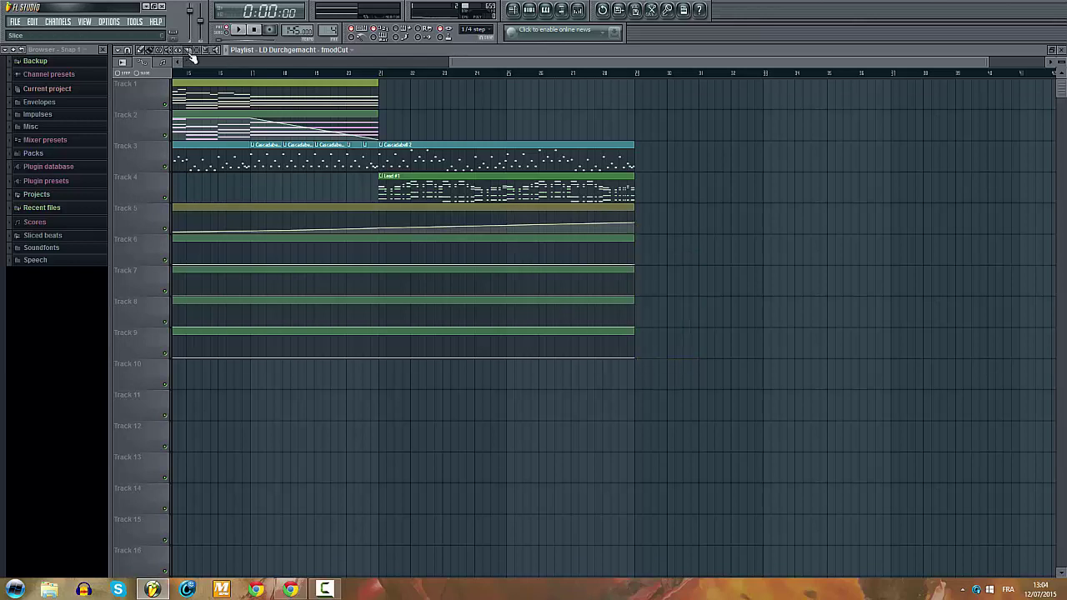
# Step: Set the snap to Line, slice the five lead automation clips at bar 21 and delete the parts before it
pyautogui.moveTo(382, 333); pyautogui.dragTo(390, 229)
pyautogui.click(472, 29)
pyautogui.click(475, 42)
pyautogui.moveTo(377, 401); pyautogui.dragTo(375, 400)
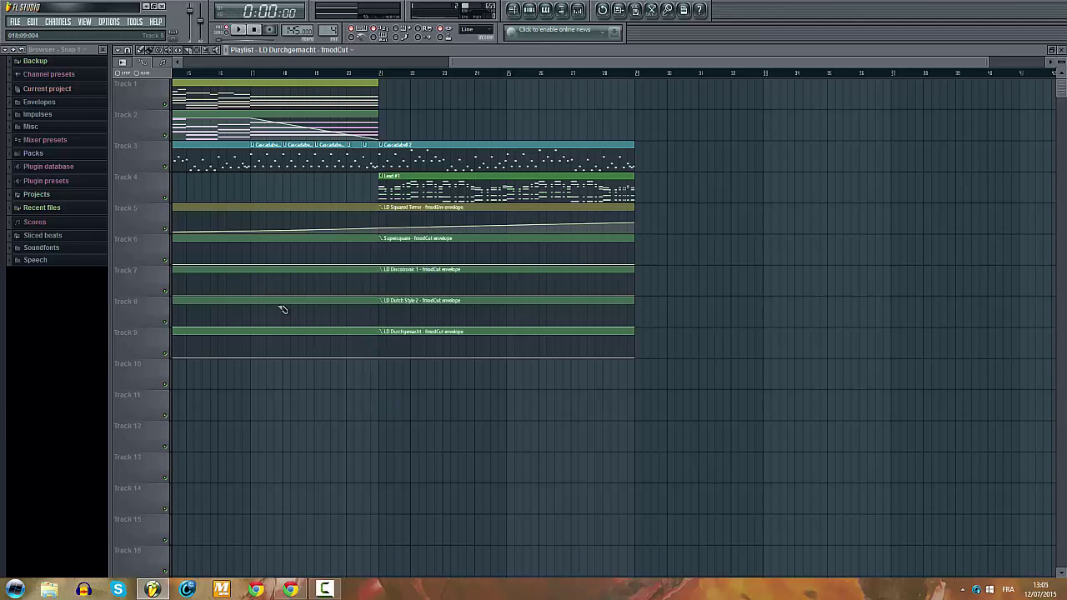
pyautogui.click(150, 52)
pyautogui.rightClick(287, 219)
# Step: Paste the 50% value onto the bar 29 end points of the Supersquare, Discotronic 1, Durchgemacht and Dutch Style 2 envelopes
pyautogui.scroll(2, 463, 350)
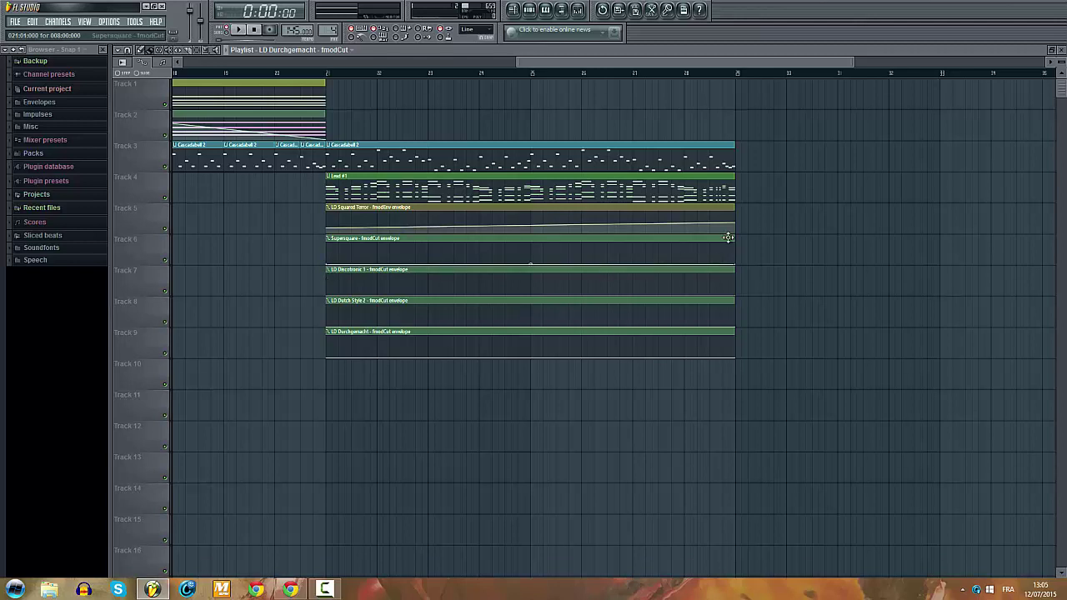
pyautogui.rightClick(733, 265)
pyautogui.click(796, 417)
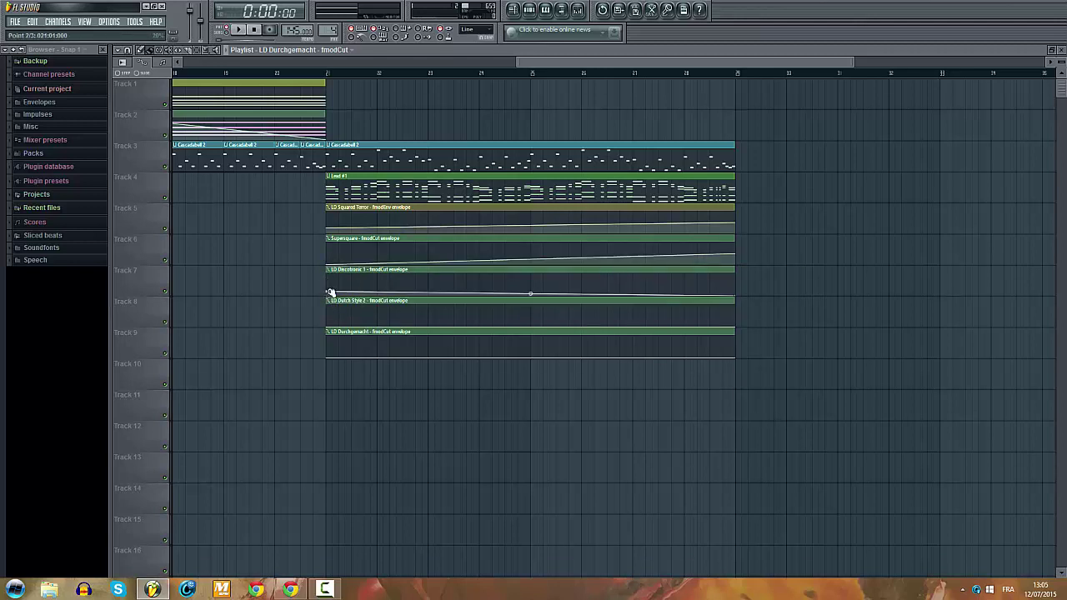
pyautogui.rightClick(735, 296)
pyautogui.click(784, 449)
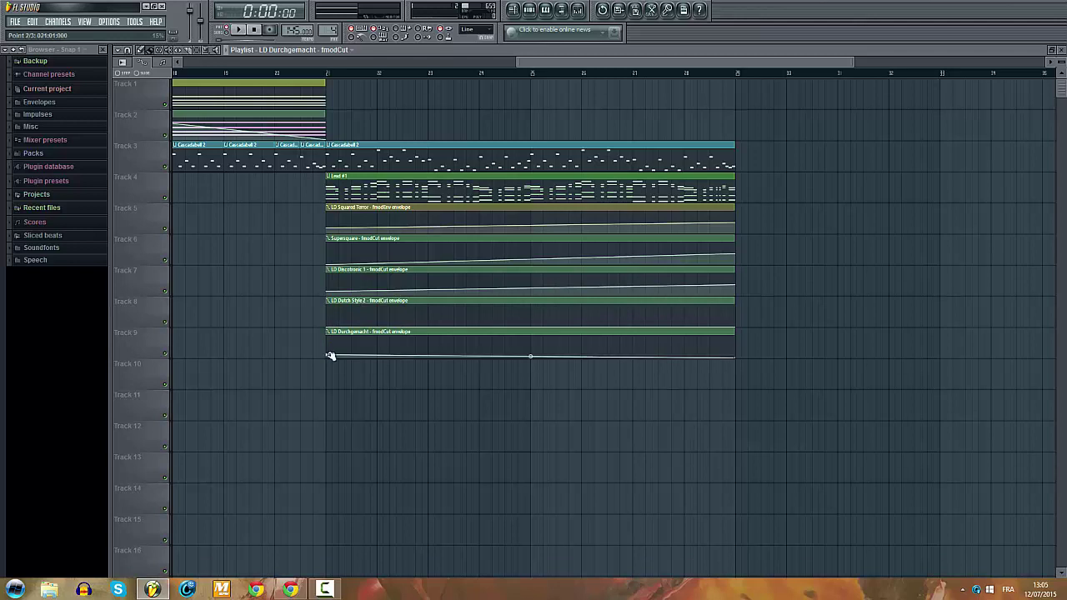
pyautogui.rightClick(736, 357)
pyautogui.click(771, 508)
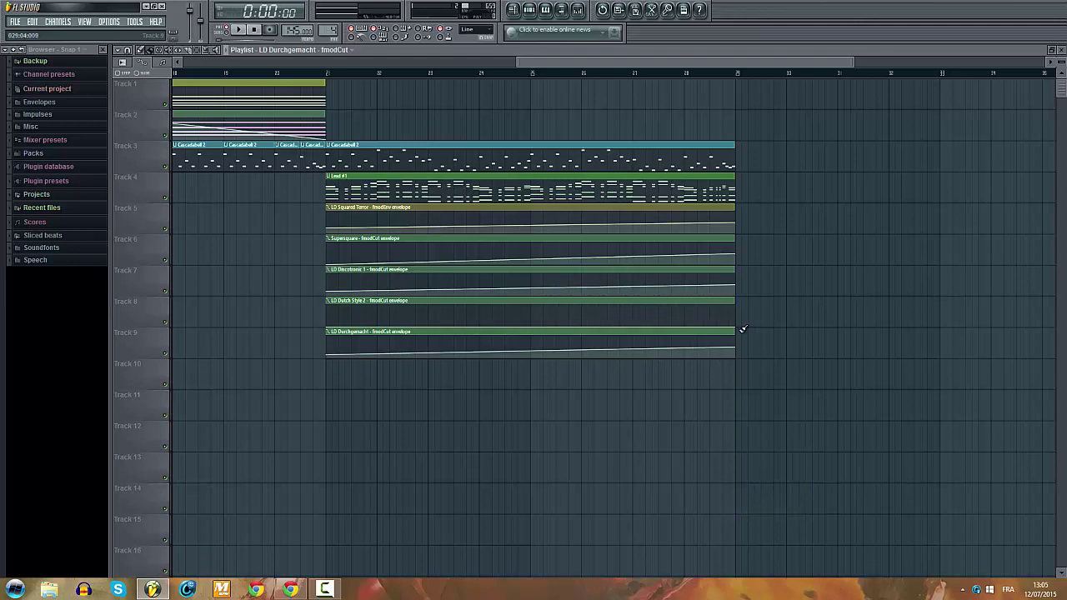
pyautogui.rightClick(736, 330)
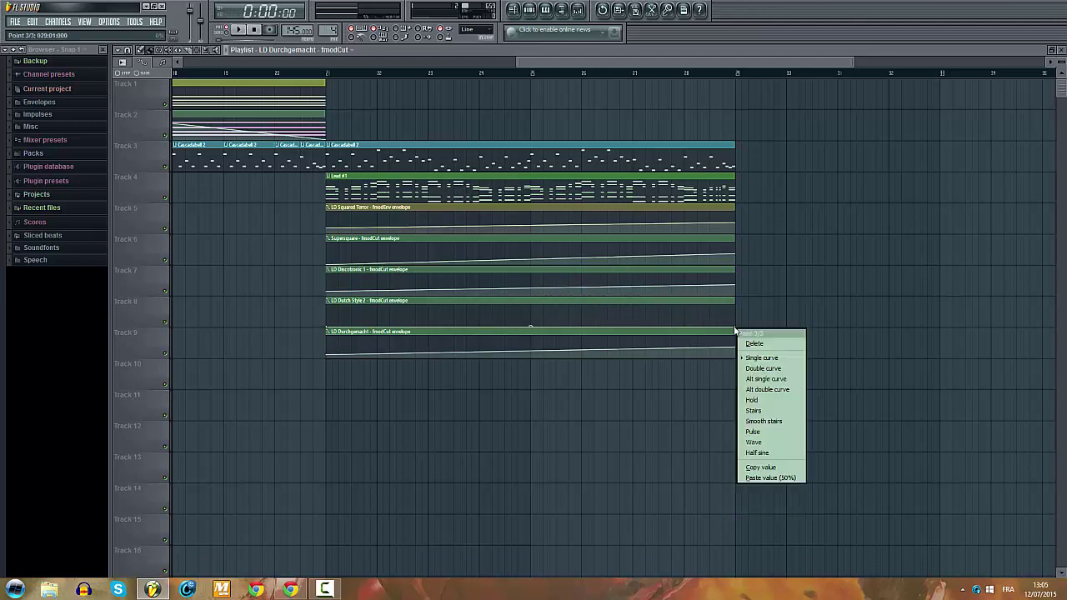
pyautogui.click(773, 478)
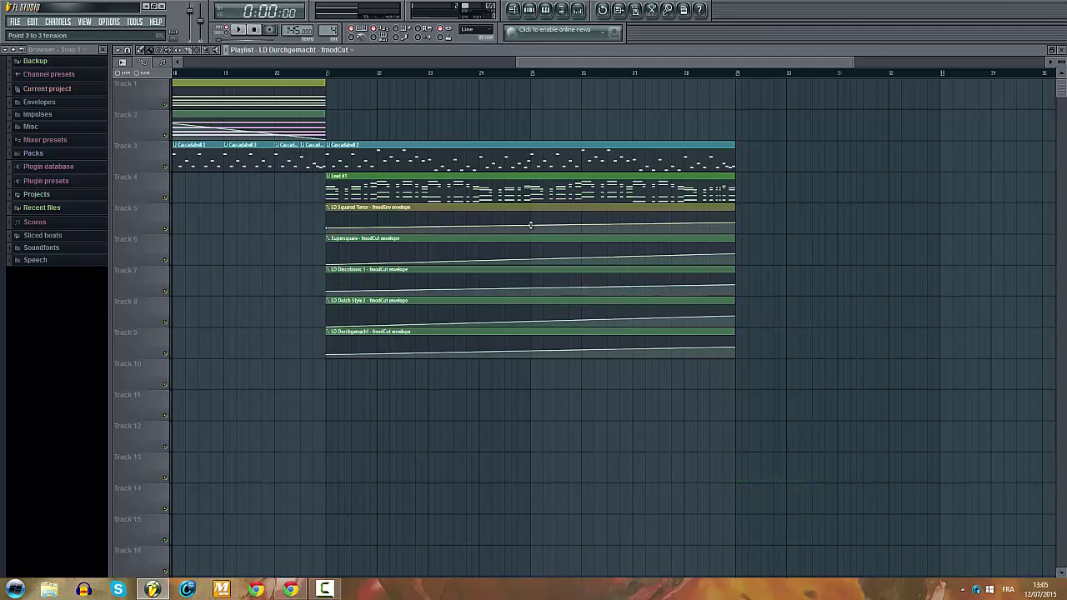
# Step: Bend the tension of the five lead automation curves so each rises slowly at first and steeper toward bar 29
pyautogui.moveTo(530, 225); pyautogui.dragTo(530, 219)
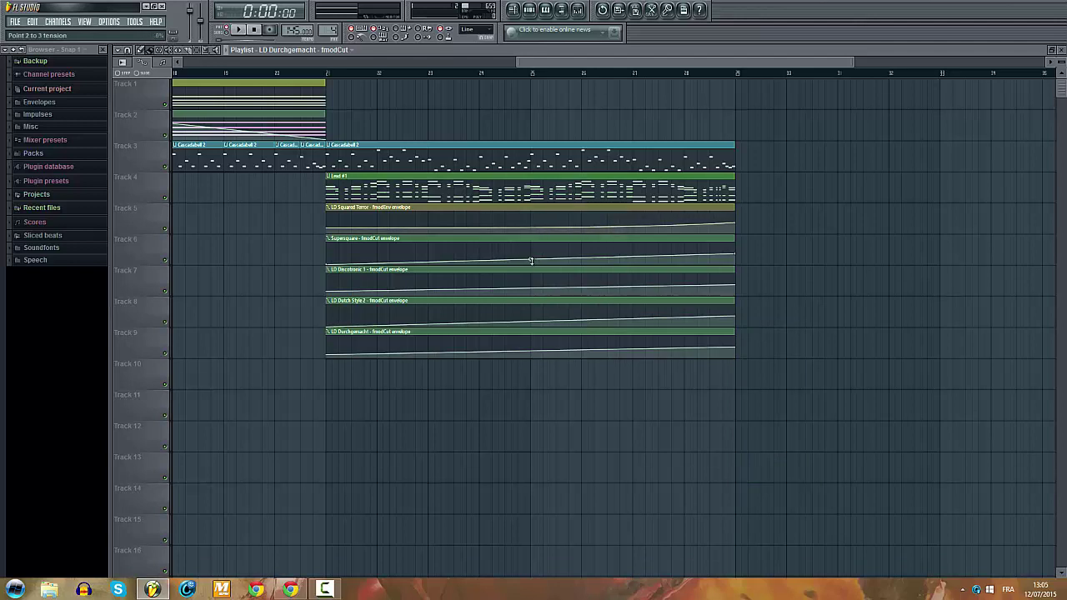
pyautogui.moveTo(531, 260); pyautogui.dragTo(531, 256)
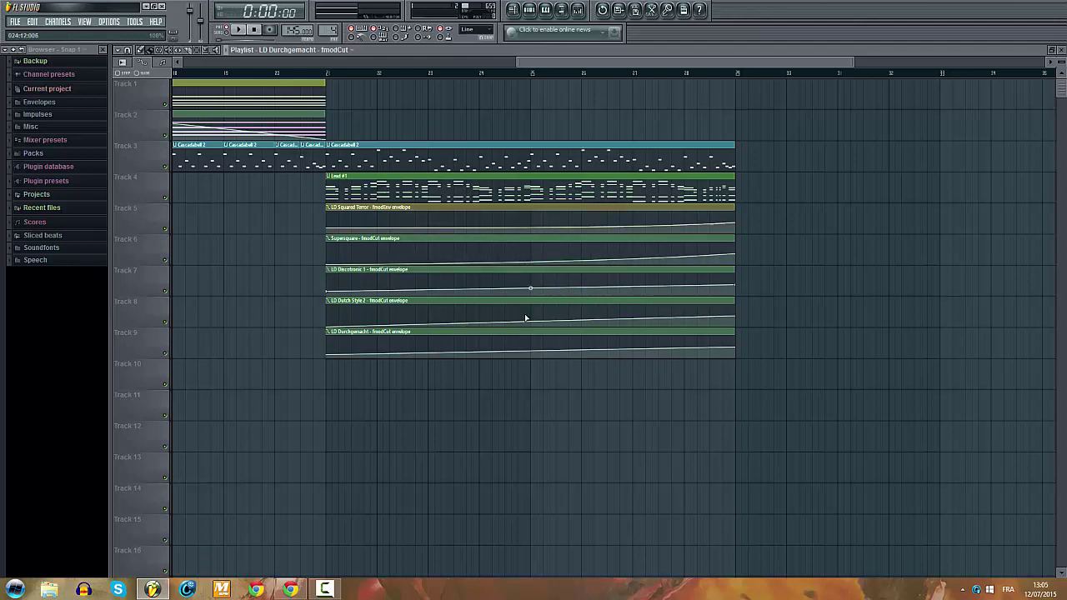
pyautogui.moveTo(531, 353); pyautogui.dragTo(530, 316)
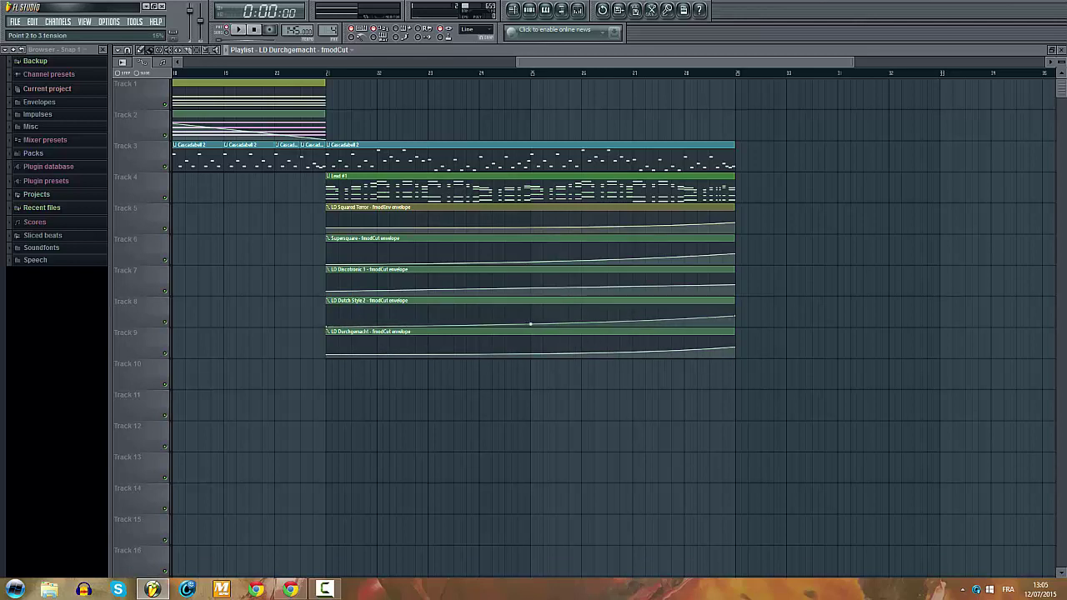
pyautogui.moveTo(531, 313); pyautogui.dragTo(532, 278)
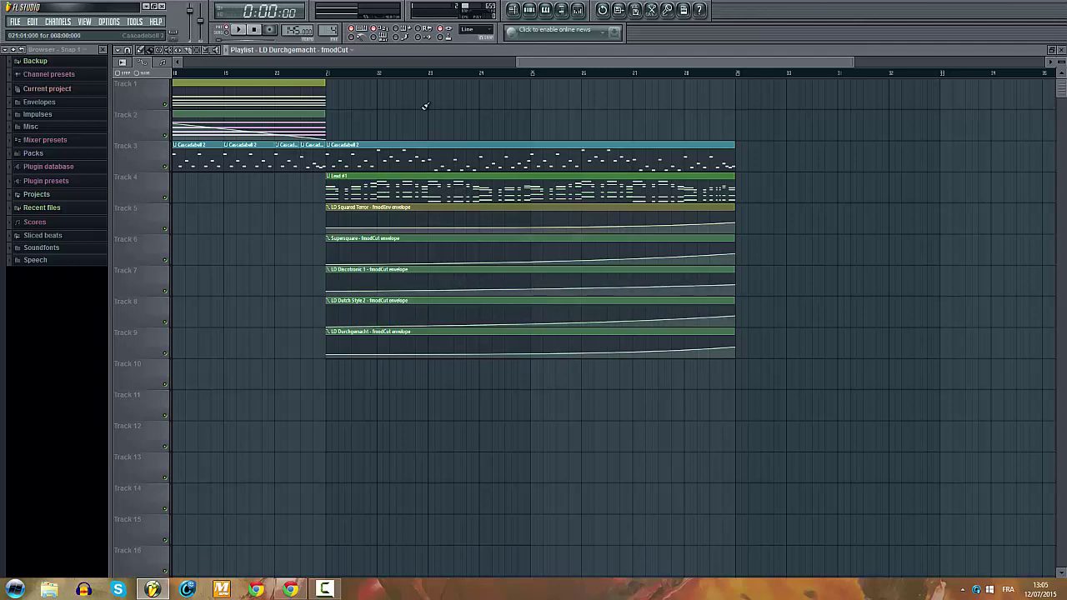
# Step: Play the song from about bar 20 and place copies of Lead #1 on Track 4 and Cascadabell 2 on Track 3 at bar 29
pyautogui.click(284, 74)
pyautogui.press('space')
pyautogui.scroll(-2, 360, 142)
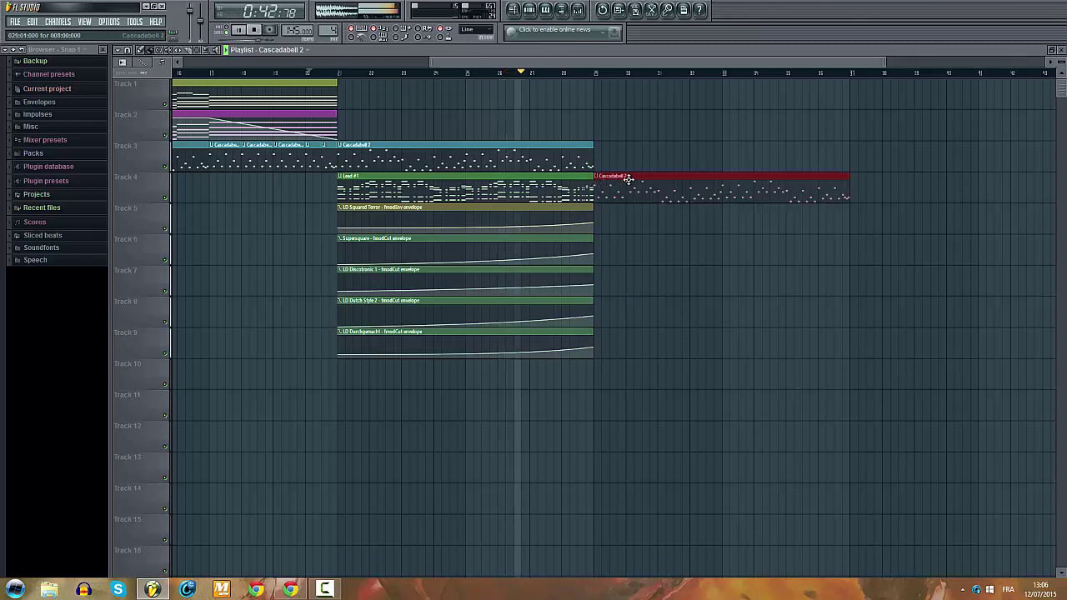
pyautogui.click(589, 189)
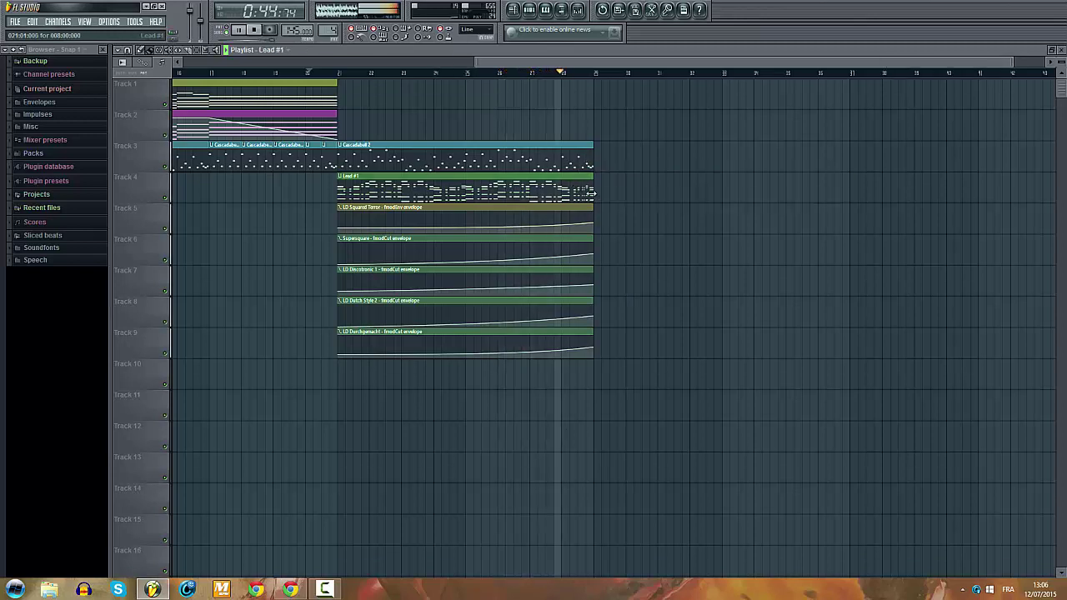
pyautogui.click(599, 190)
pyautogui.click(588, 159)
pyautogui.click(598, 159)
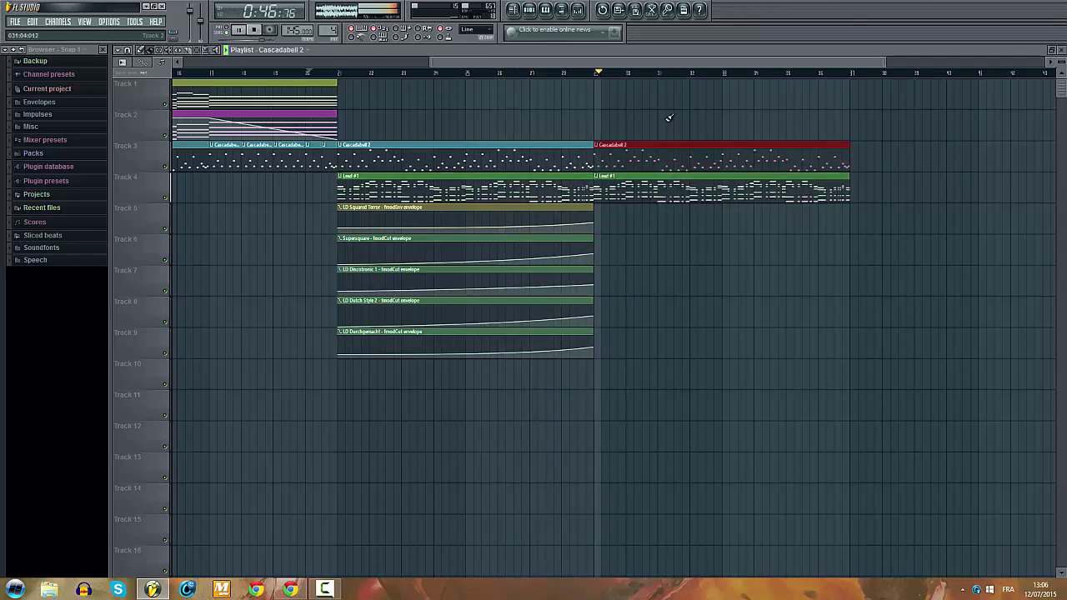
# Step: Place a second PN Soft and Tiny clip on Track 1 starting at bar 21
pyautogui.moveTo(605, 62); pyautogui.dragTo(206, 52)
pyautogui.click(352, 109)
pyautogui.scroll(-3, 353, 109)
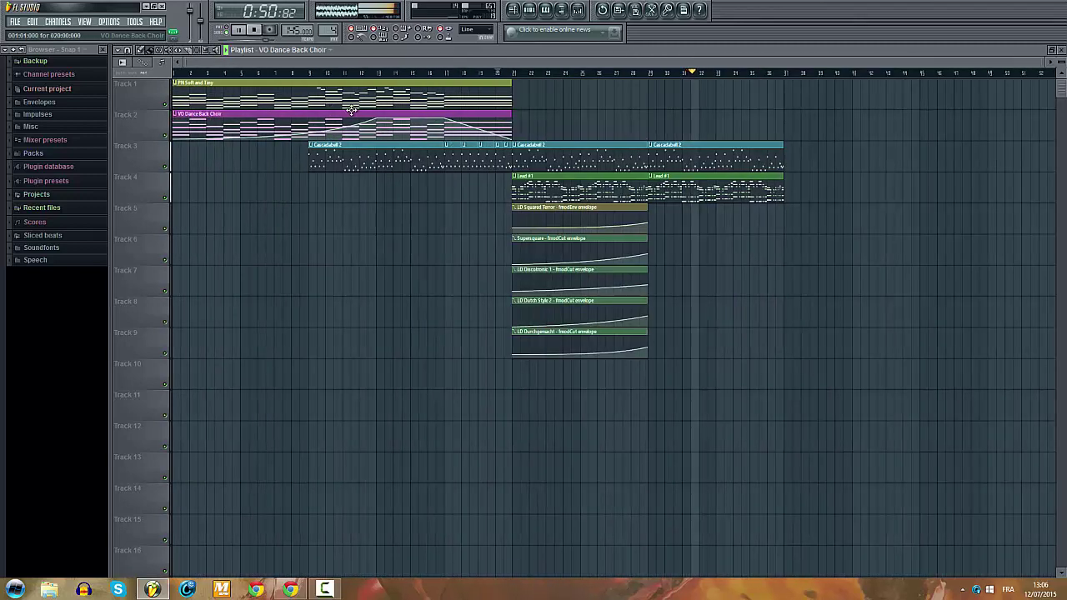
pyautogui.click(500, 101)
pyautogui.click(525, 101)
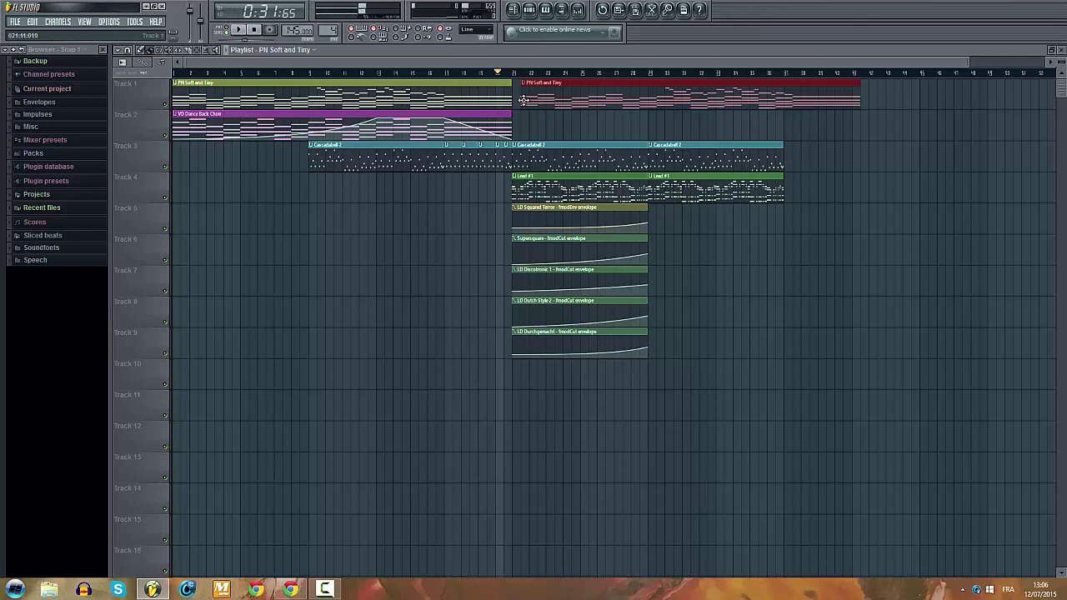
pyautogui.moveTo(529, 98); pyautogui.dragTo(522, 98)
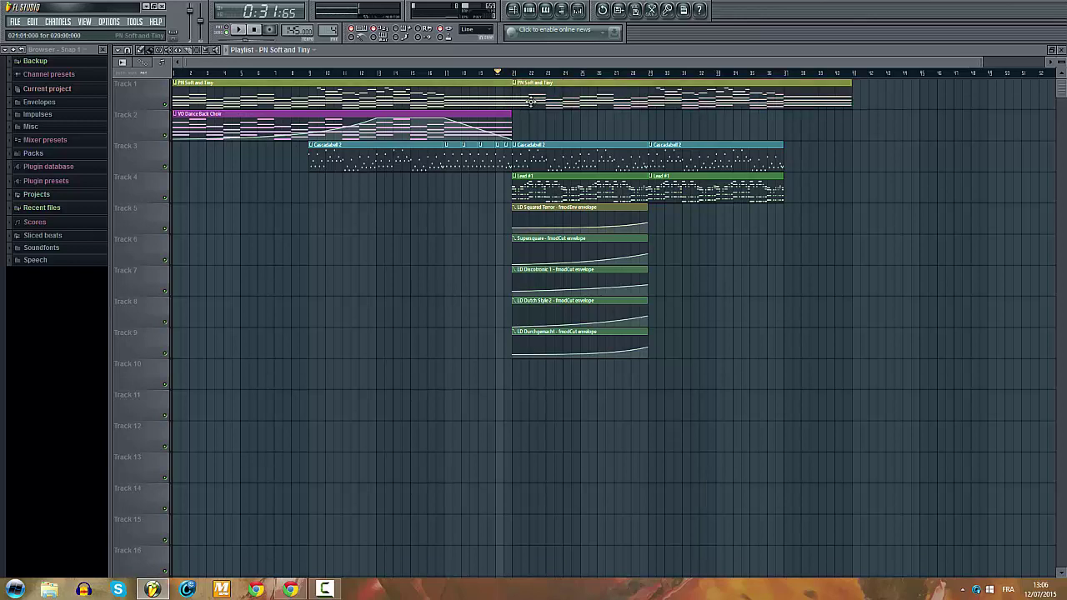
# Step: Play the arrangement around bar 21 to hear the piano together with the lead, restarting just before that bar
pyautogui.press('space')
pyautogui.scroll(2, 537, 131)
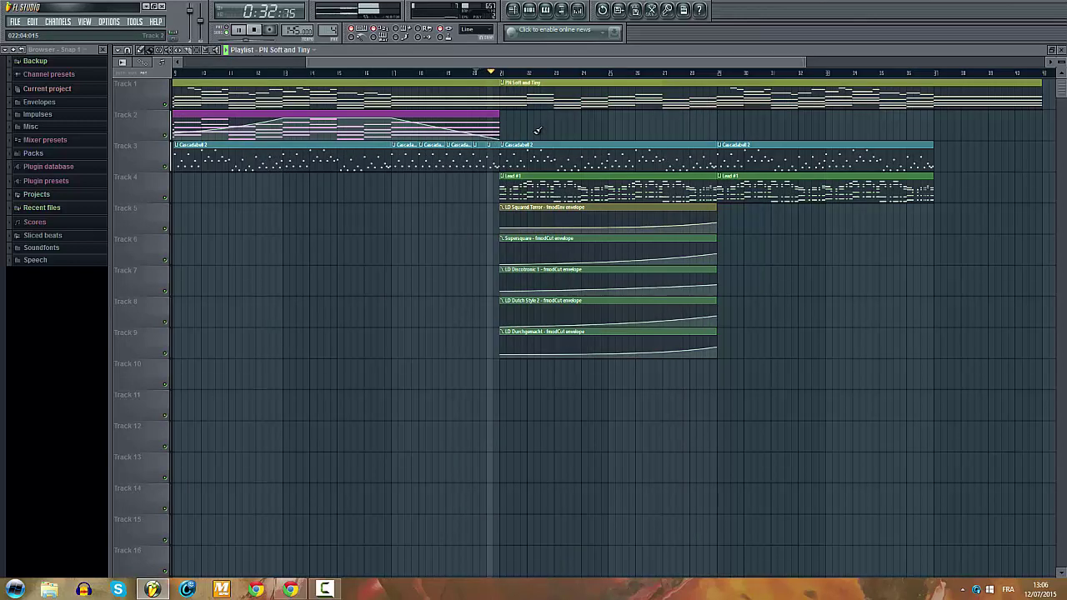
pyautogui.moveTo(470, 61); pyautogui.dragTo(591, 75)
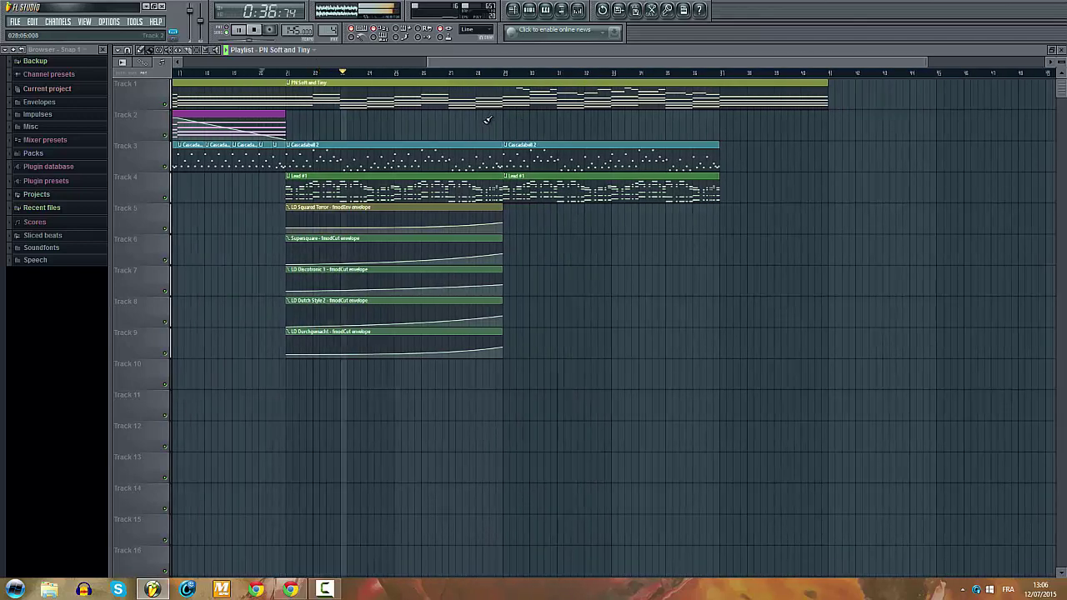
pyautogui.click(282, 73)
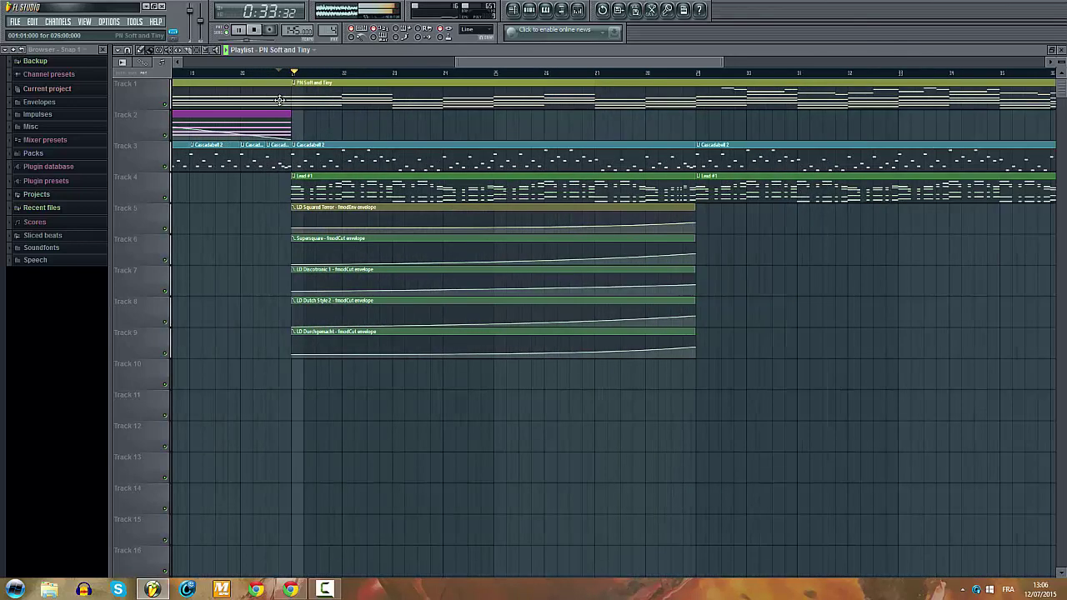
pyautogui.scroll(2, 281, 73)
# Step: Trim the first PN Soft and Tiny clip to 20 bars and align its copy at bar 21 on Track 1
pyautogui.moveTo(392, 114); pyautogui.dragTo(367, 119)
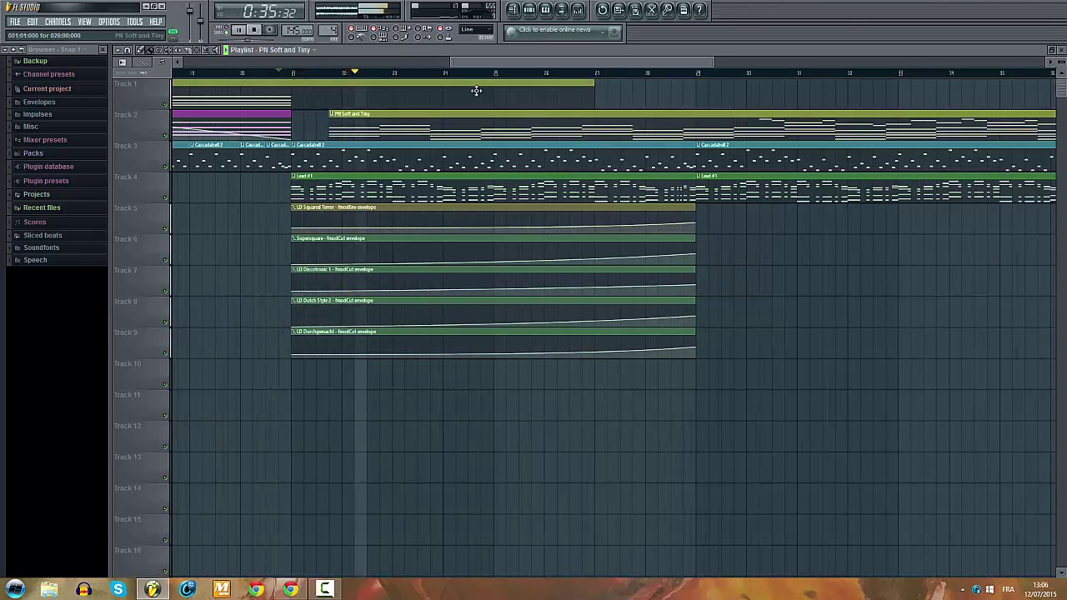
pyautogui.moveTo(593, 100); pyautogui.dragTo(261, 100)
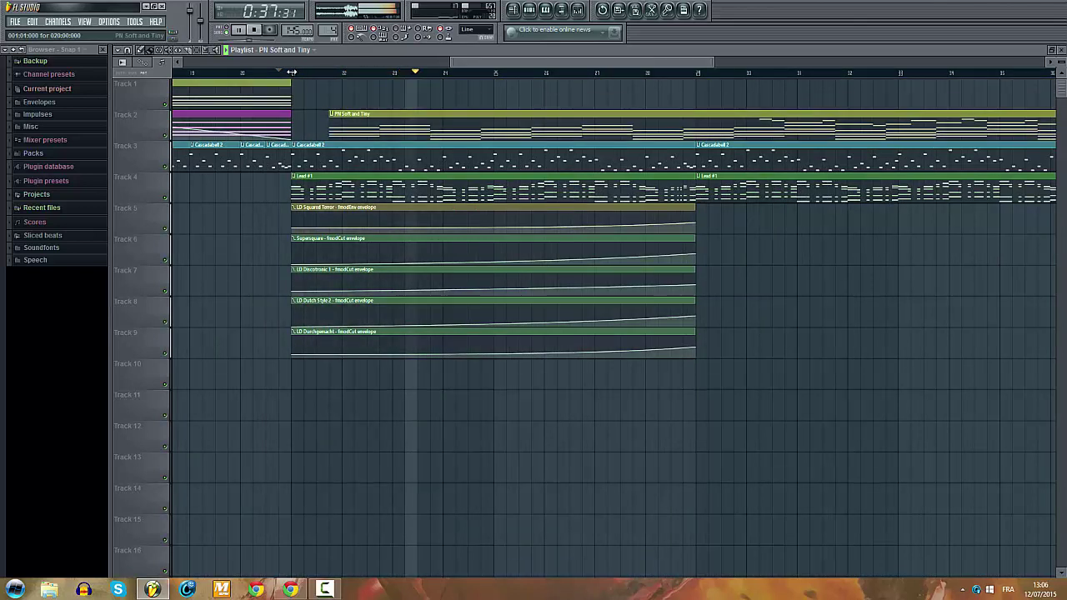
pyautogui.press('space')
pyautogui.moveTo(375, 125); pyautogui.dragTo(338, 94)
pyautogui.press('space')
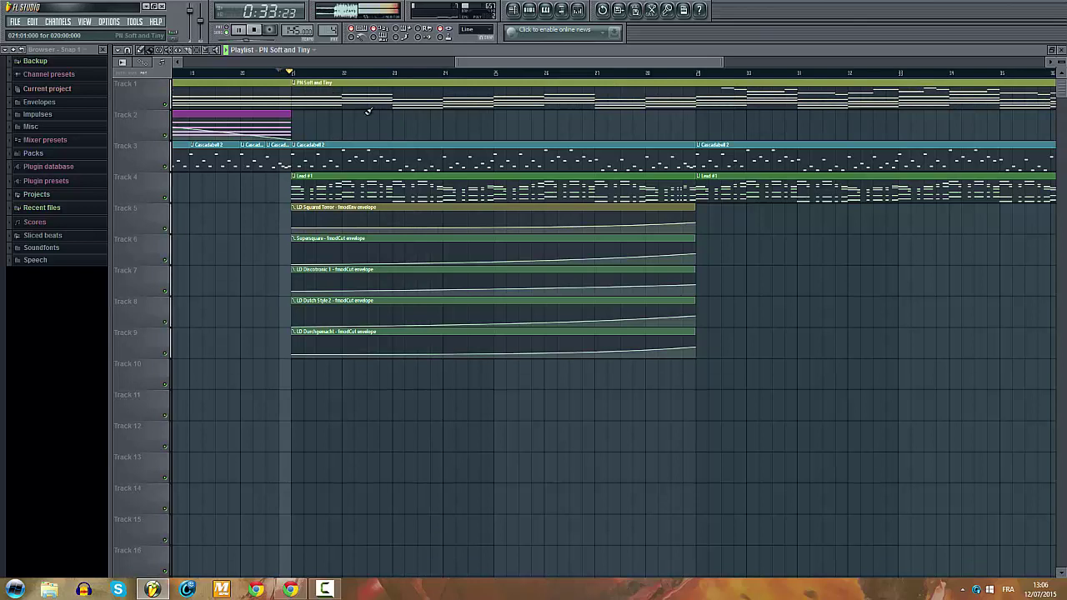
# Step: Move the second PN Soft and Tiny clip on Track 1 to just before bar 25 and open its notes in the piano roll
pyautogui.scroll(-1, 384, 98)
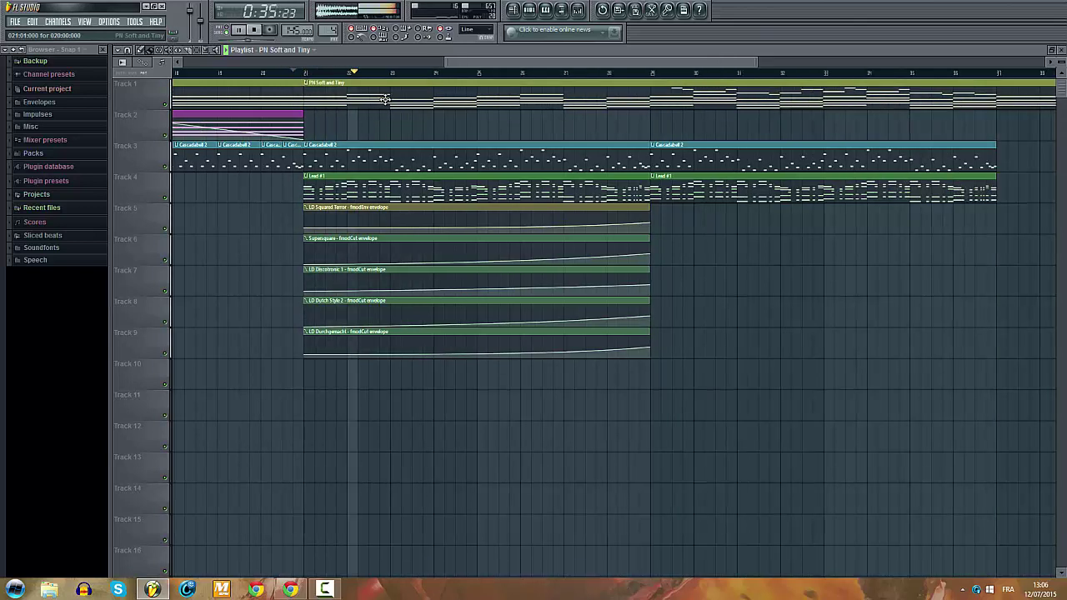
pyautogui.moveTo(385, 99); pyautogui.dragTo(546, 99)
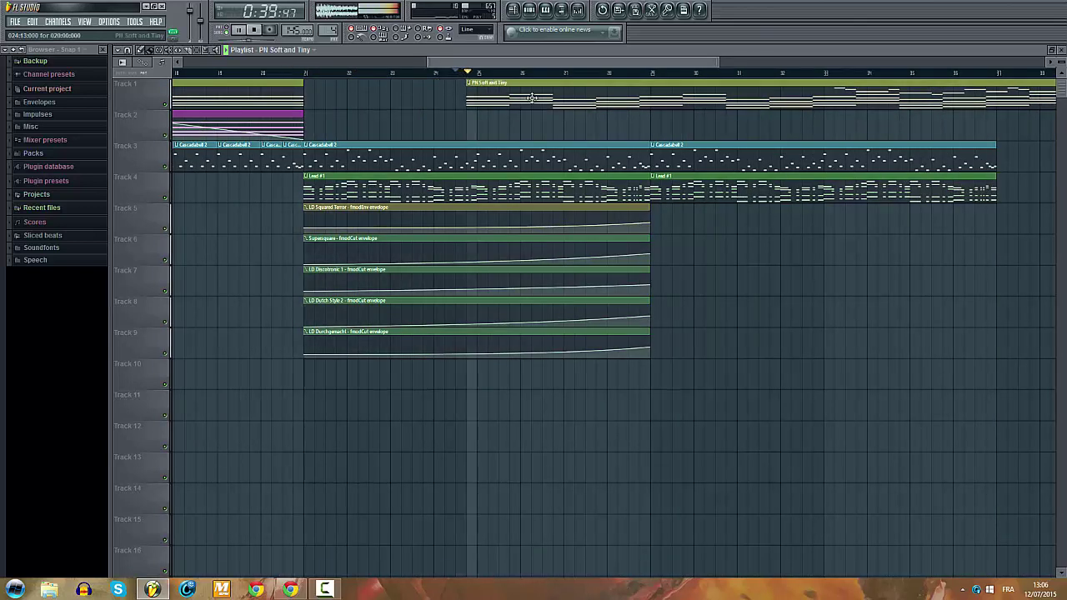
pyautogui.doubleClick(481, 83)
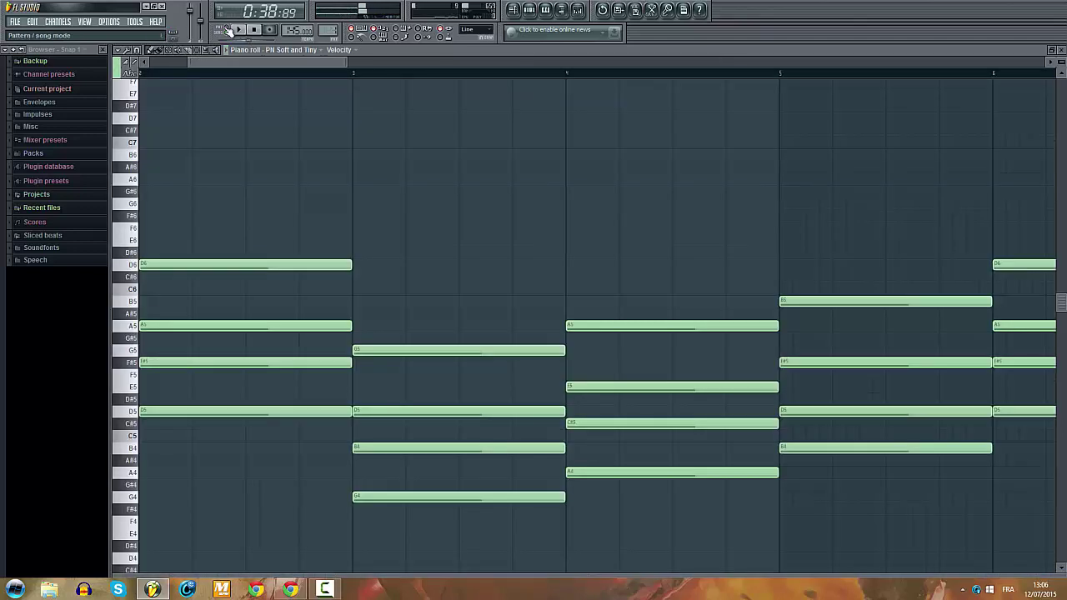
# Step: Play the PN Soft and Tiny pattern on its own and enlarge the velocity lane below its notes
pyautogui.click(229, 31)
pyautogui.scroll(-2, 320, 257)
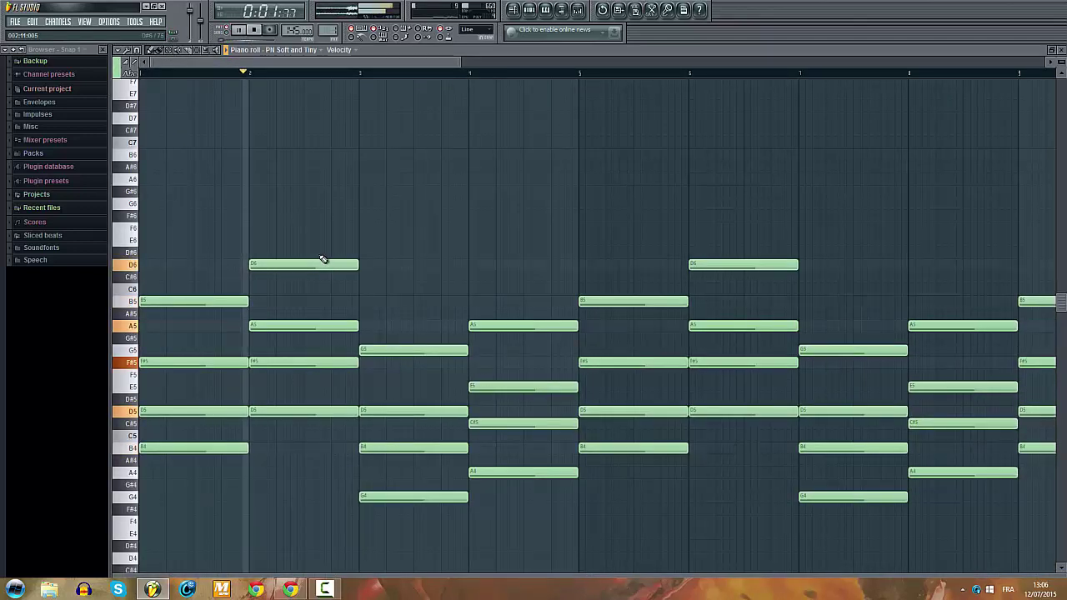
pyautogui.moveTo(322, 575); pyautogui.dragTo(226, 195)
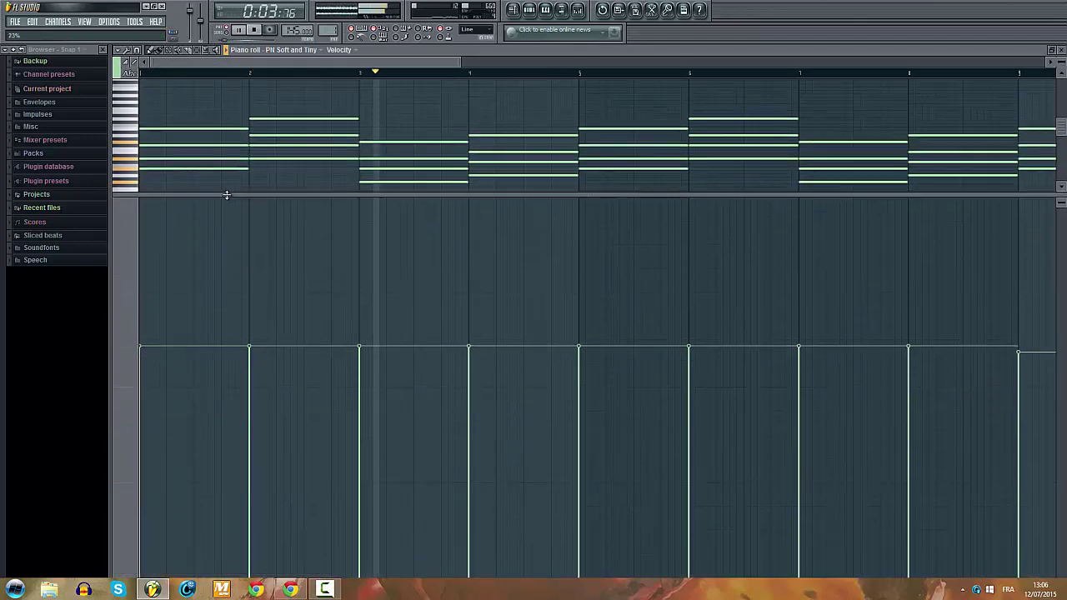
pyautogui.press('space')
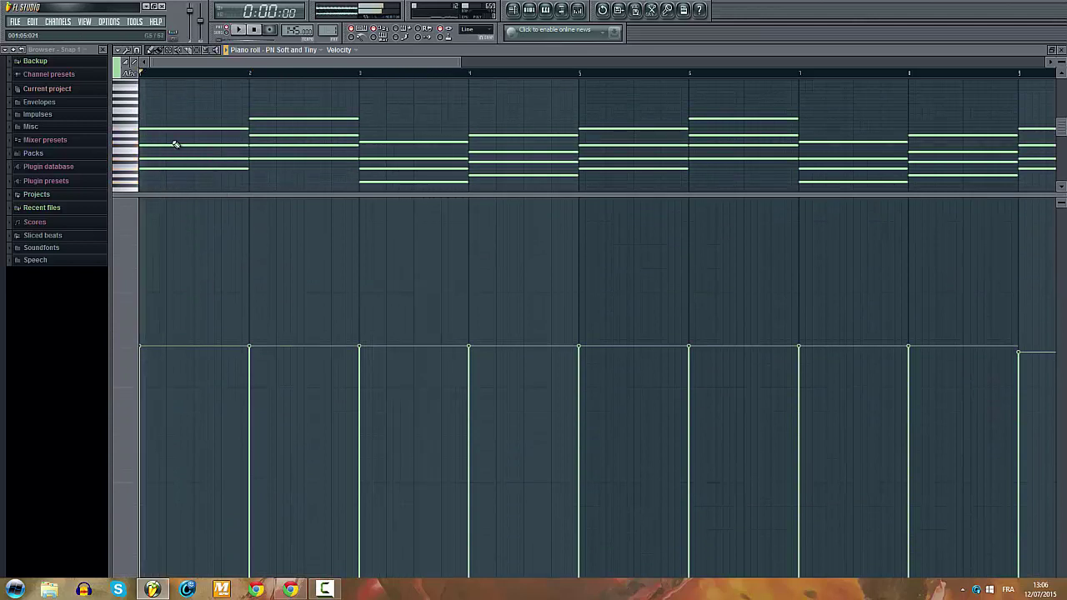
# Step: Audition the top note of the first piano chord and replay the opening of the PN Soft and Tiny pattern
pyautogui.click(170, 126)
pyautogui.rightClick(180, 125)
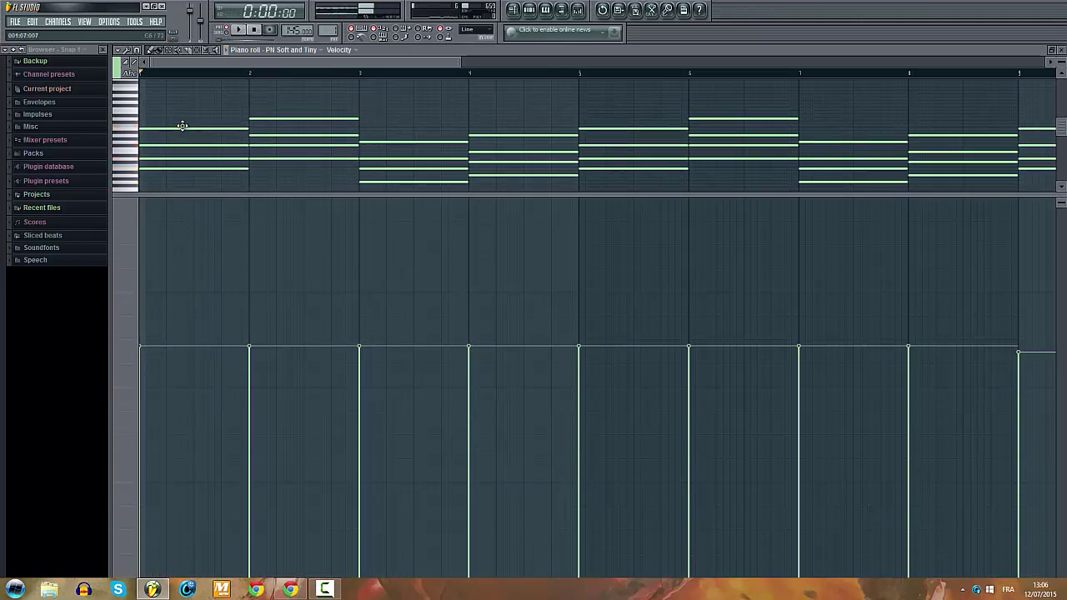
pyautogui.rightClick(181, 129)
pyautogui.moveTo(182, 130); pyautogui.dragTo(146, 129)
pyautogui.press('space')
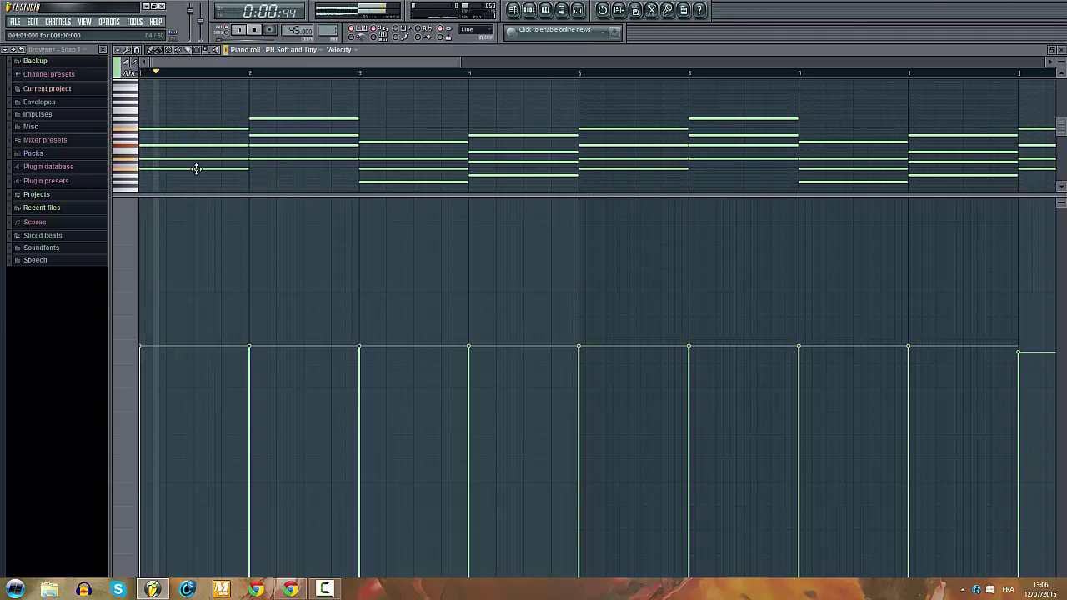
pyautogui.press('space')
pyautogui.scroll(4, 178, 138)
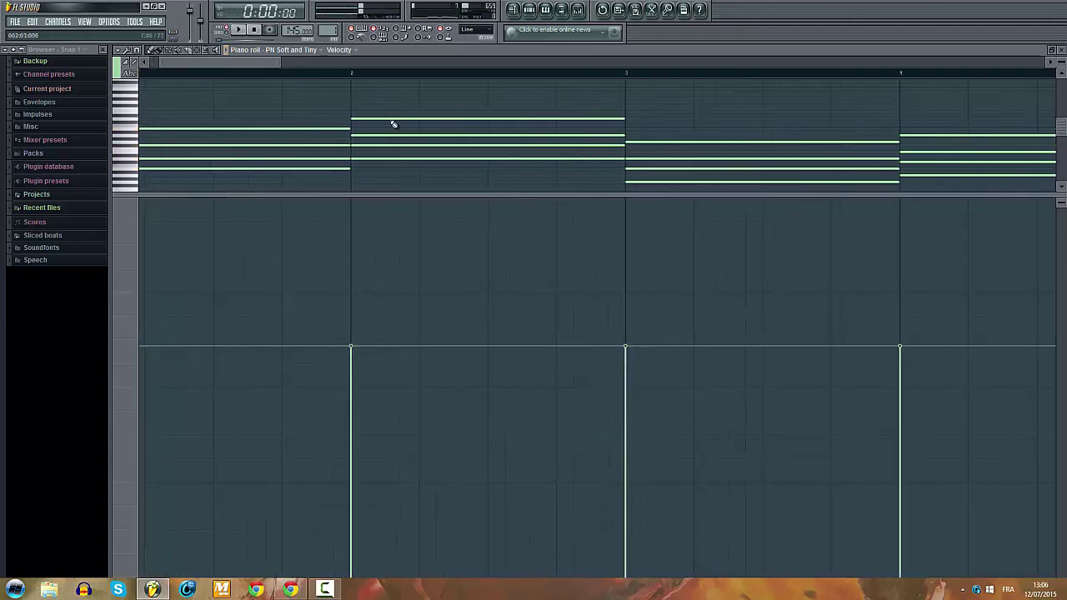
pyautogui.moveTo(272, 60); pyautogui.dragTo(95, 125)
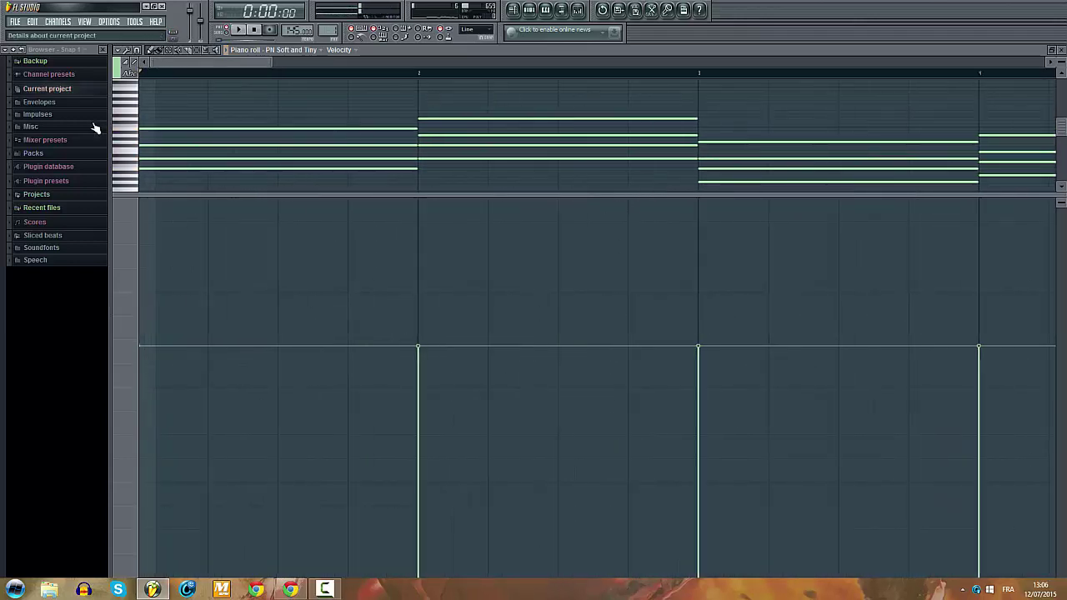
# Step: Play back the PN Soft and Tiny chord pattern and bring up the playlist
pyautogui.moveTo(178, 125); pyautogui.dragTo(176, 170)
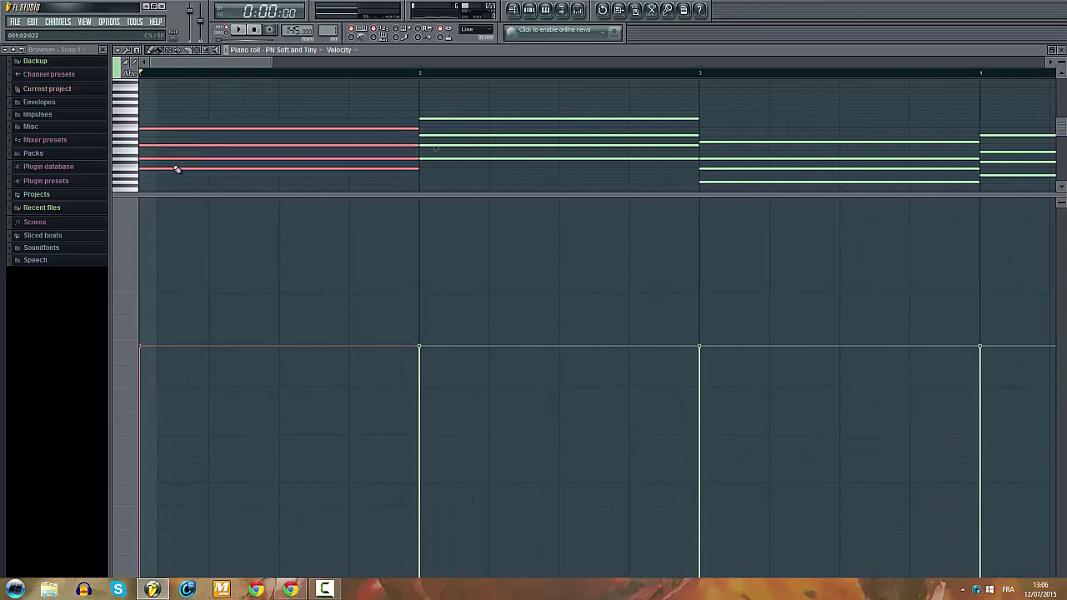
pyautogui.scroll(-3, 177, 169)
pyautogui.click(528, 11)
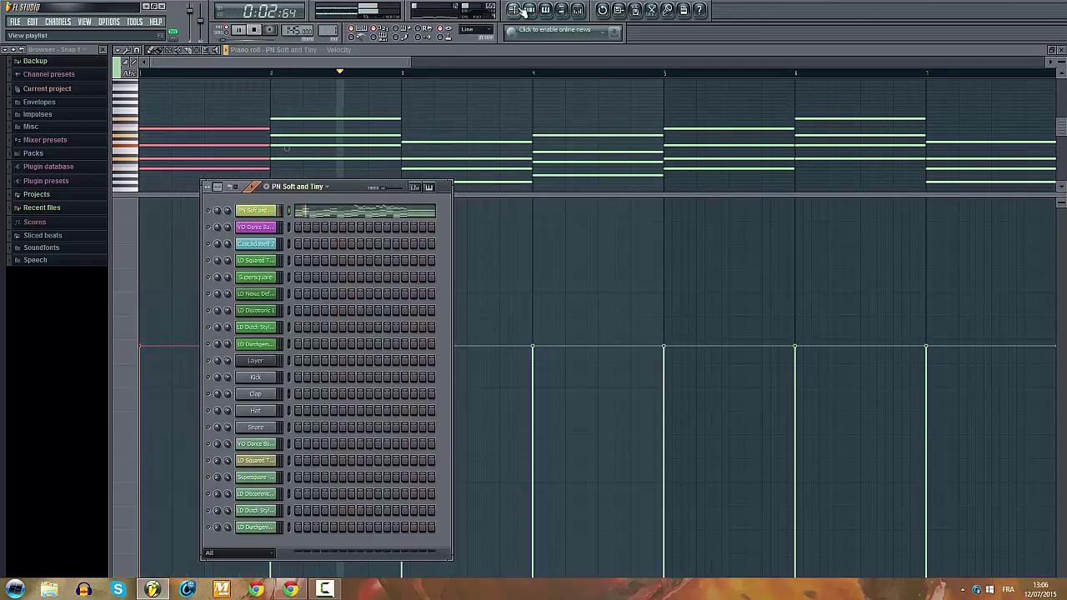
pyautogui.press('F5')
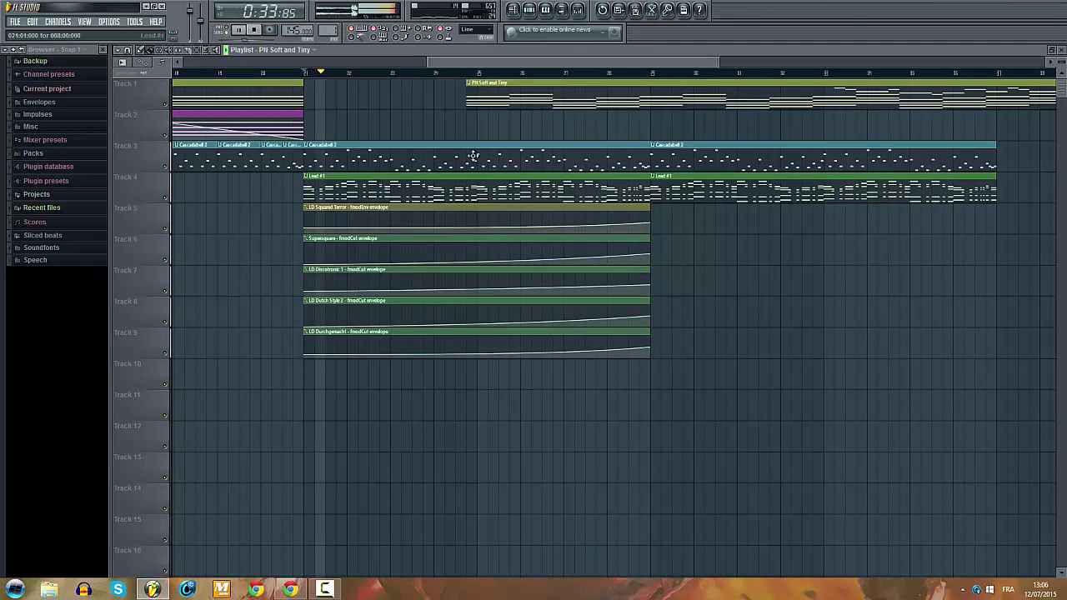
# Step: Move the second PN Soft and Tiny clip on Track 1 to bar 21 and shorten it to 16 bars
pyautogui.click(459, 74)
pyautogui.moveTo(517, 86); pyautogui.dragTo(354, 86)
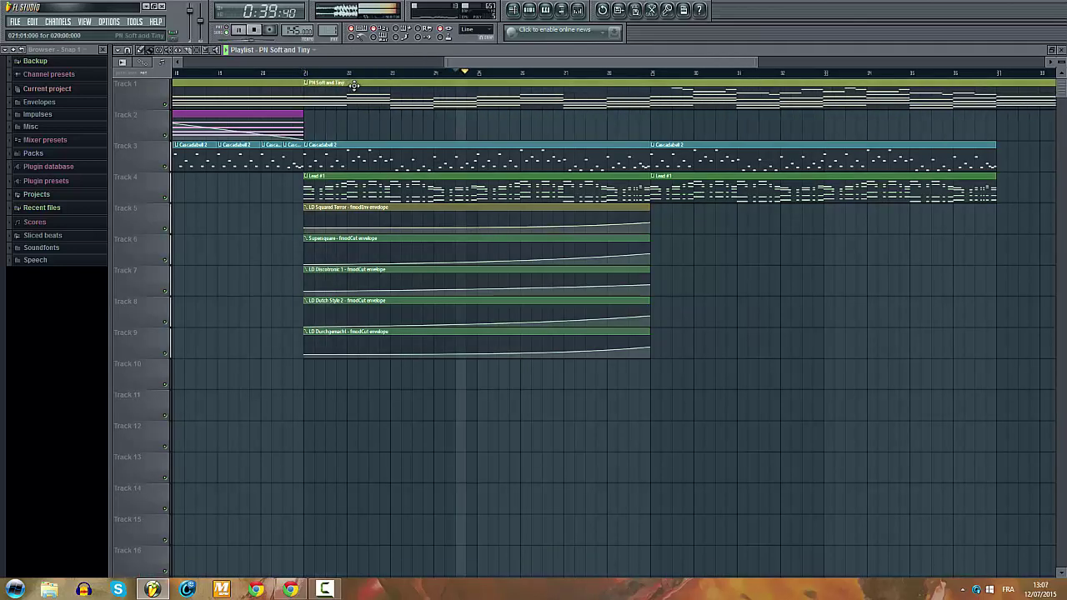
pyautogui.keyDown('ctrl'); pyautogui.scroll(-2, 507, 164); pyautogui.keyUp('ctrl')
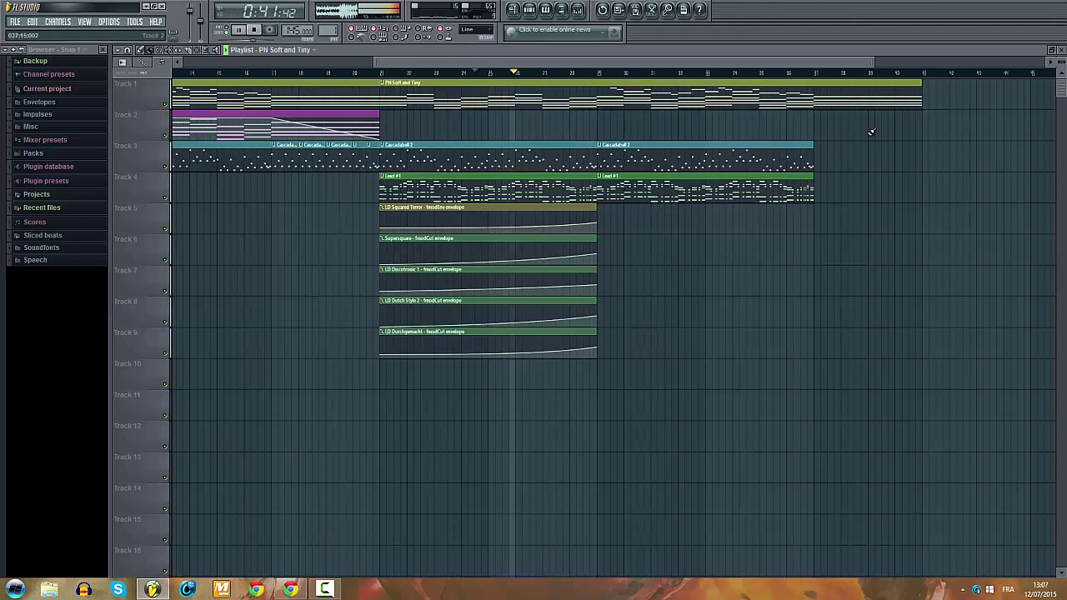
pyautogui.moveTo(922, 87); pyautogui.dragTo(813, 86)
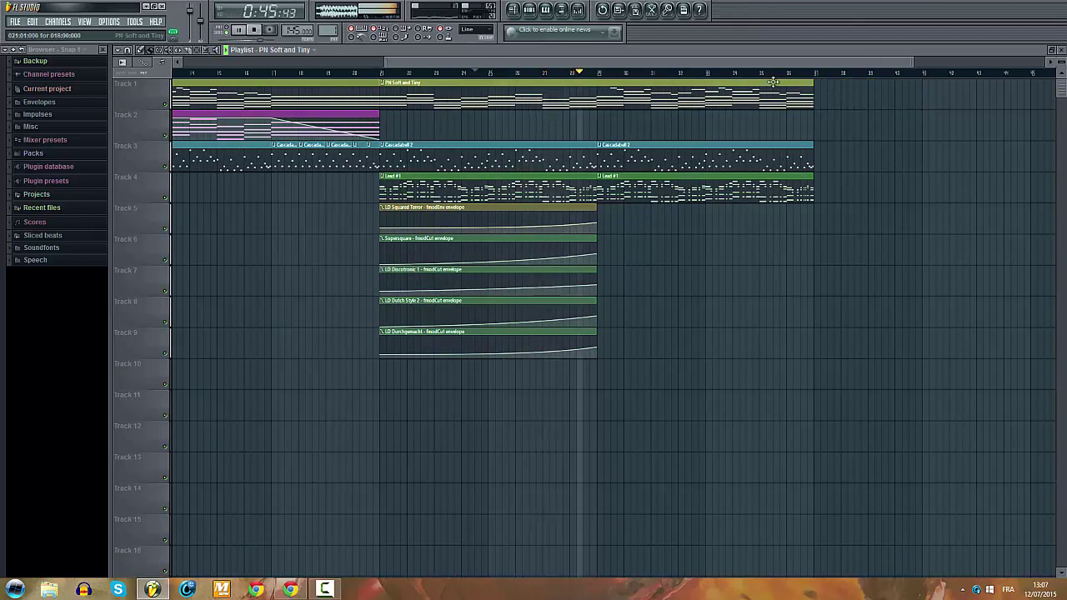
pyautogui.moveTo(666, 62); pyautogui.dragTo(821, 73)
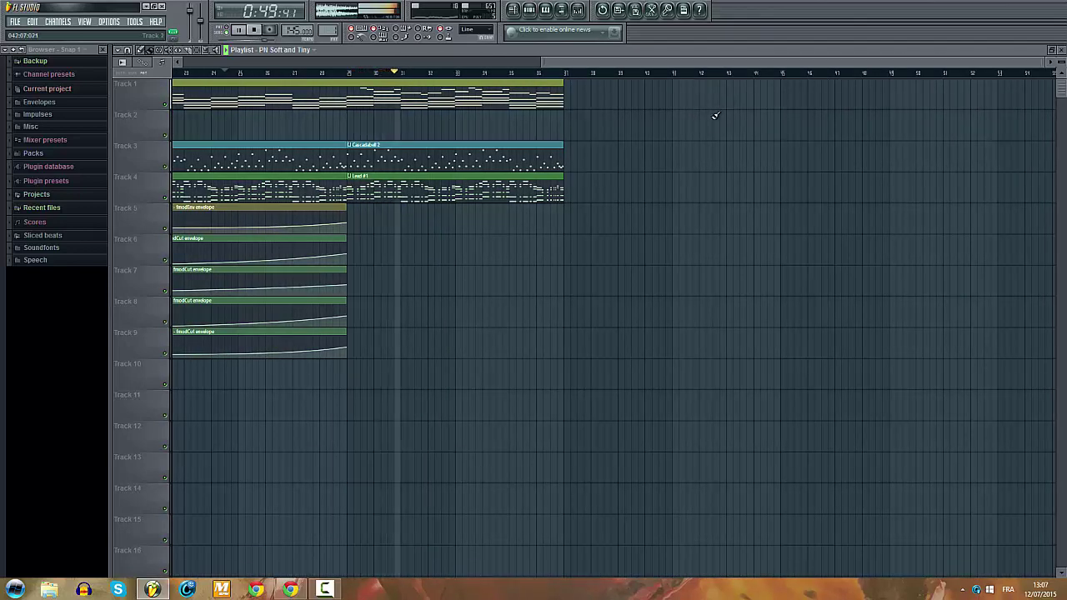
# Step: Open the PN Soft and Tiny notes, collapse the velocity lane, and copy the notes from B5 upward starting at bar 9
pyautogui.doubleClick(416, 106)
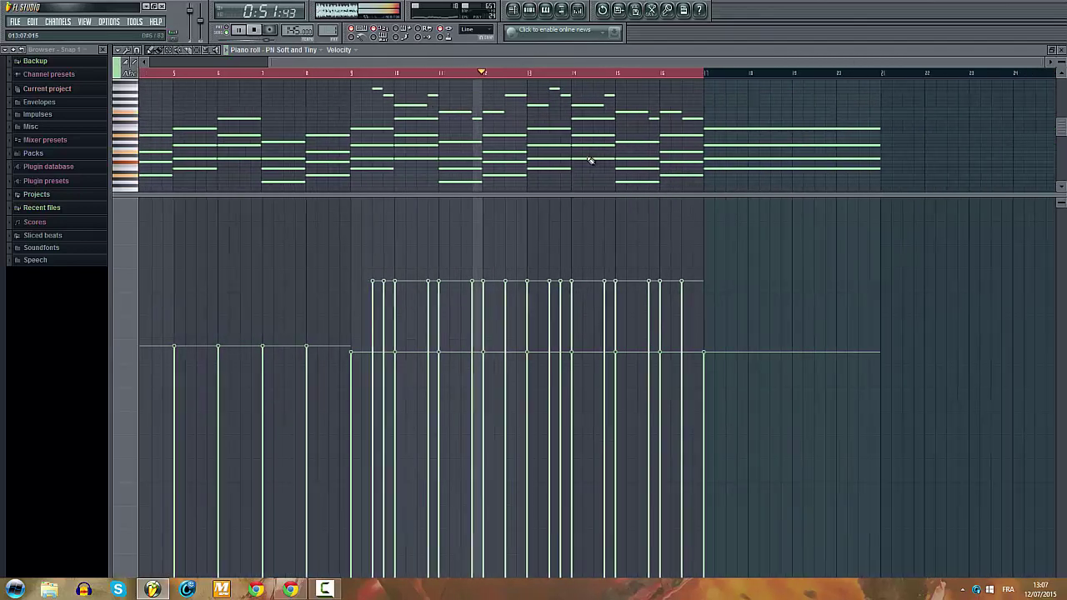
pyautogui.moveTo(575, 196); pyautogui.dragTo(550, 575)
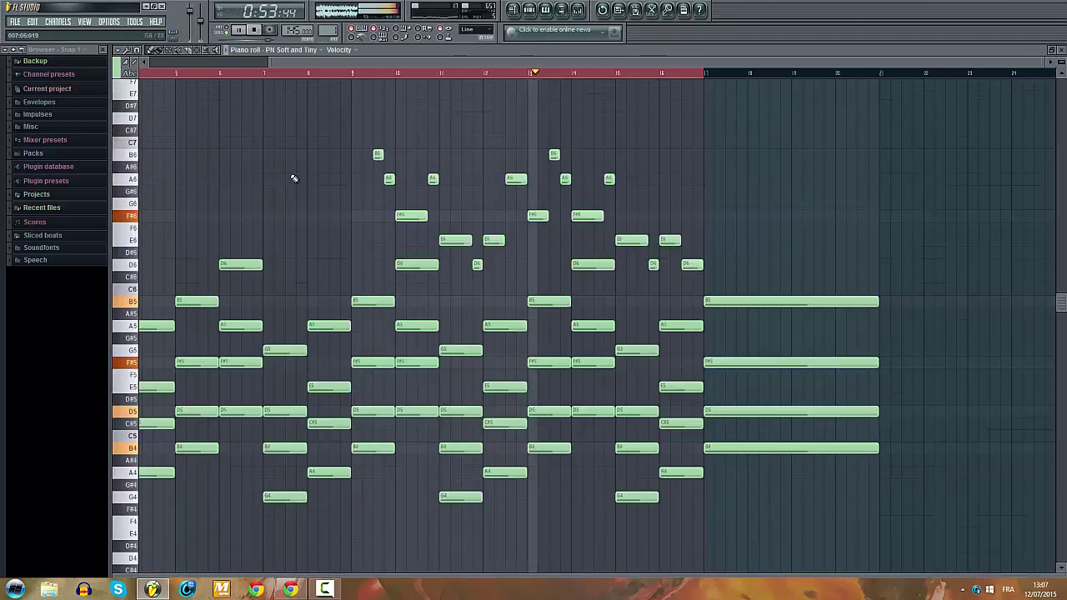
pyautogui.moveTo(355, 101); pyautogui.dragTo(867, 338)
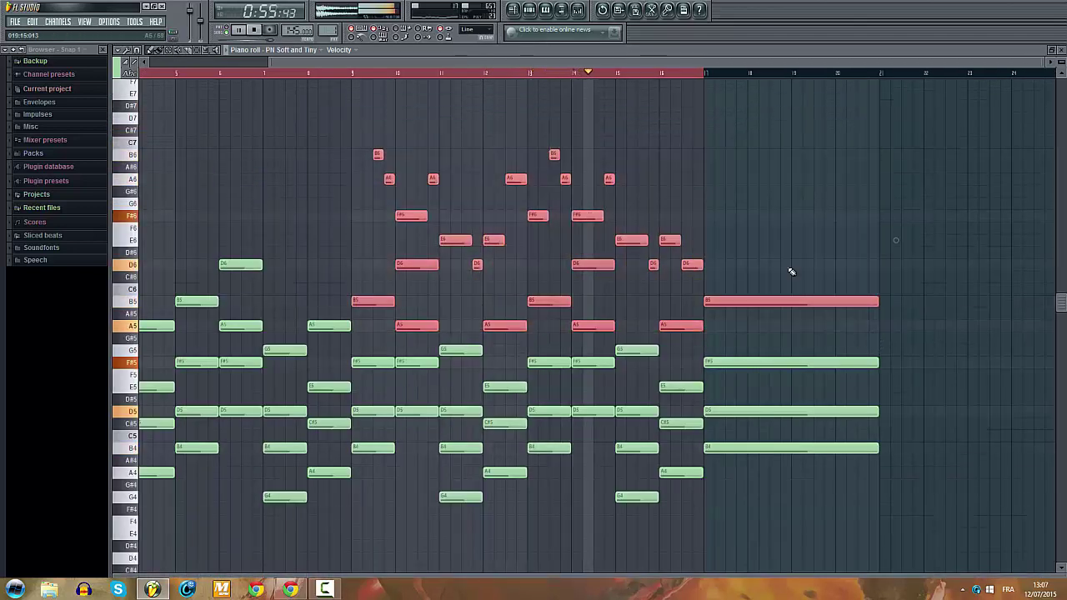
pyautogui.click(227, 29)
pyautogui.press('space')
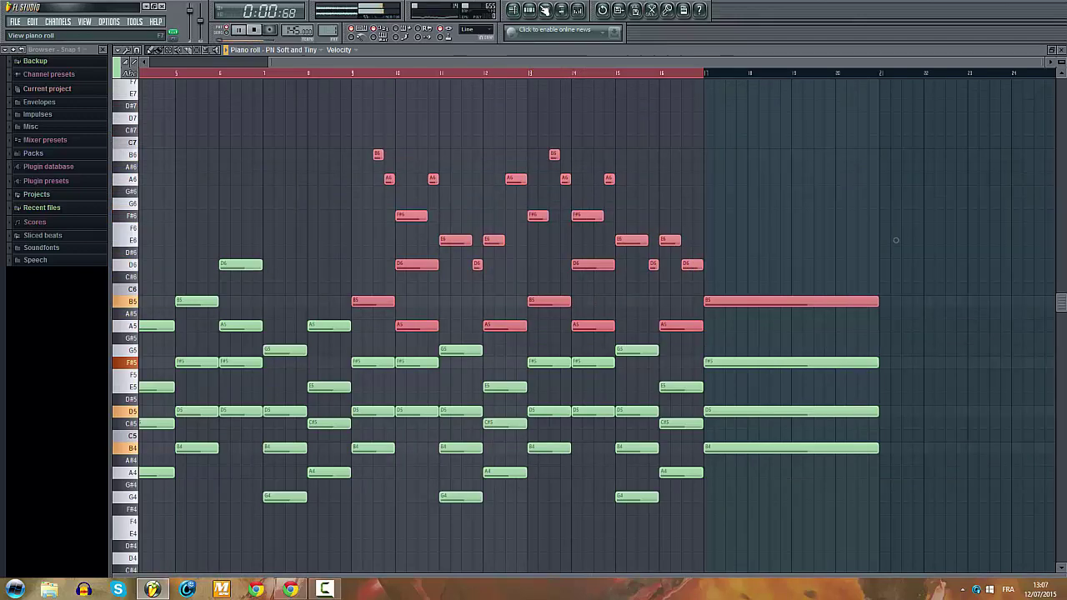
# Step: Switch to the empty Pattern 5 and insert a Nexus instrument channel below the Layer channel
pyautogui.click(545, 9)
pyautogui.press('Right')
pyautogui.press('Right')
pyautogui.press('Right')
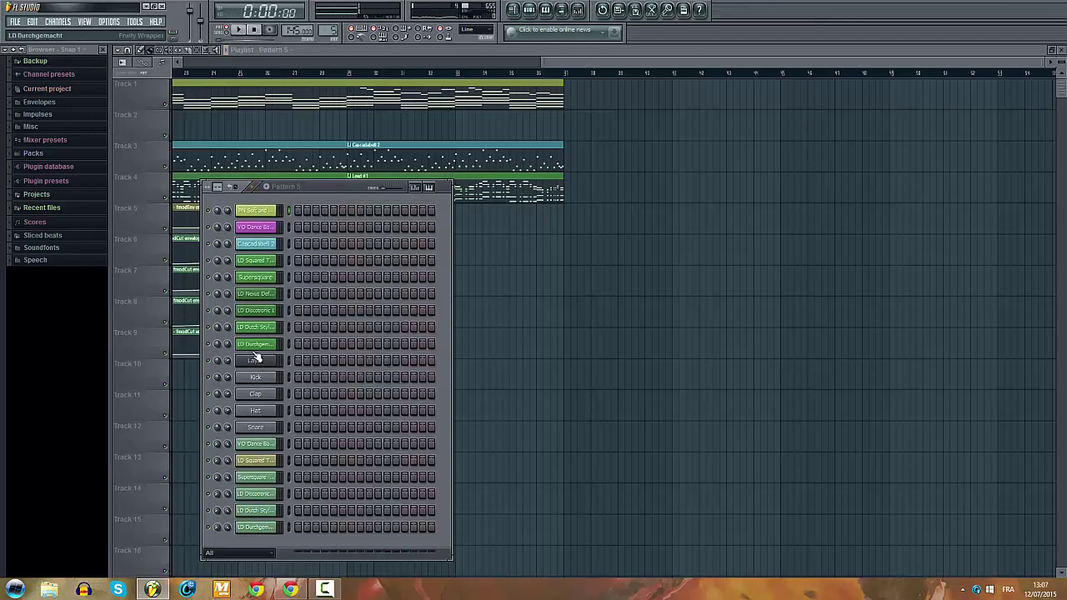
pyautogui.rightClick(252, 380)
pyautogui.moveTo(293, 492)
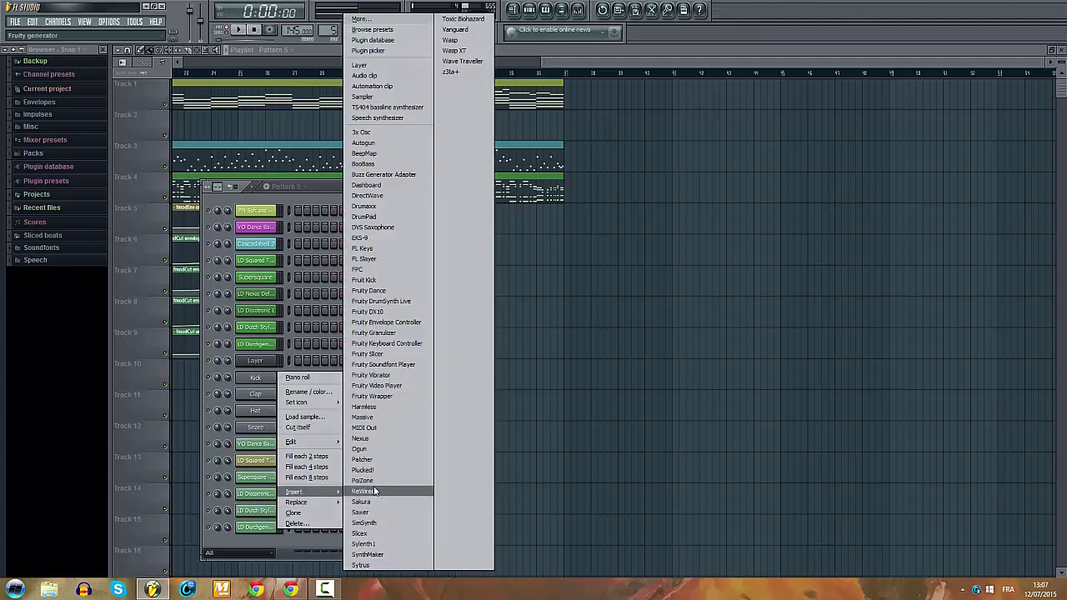
pyautogui.click(365, 439)
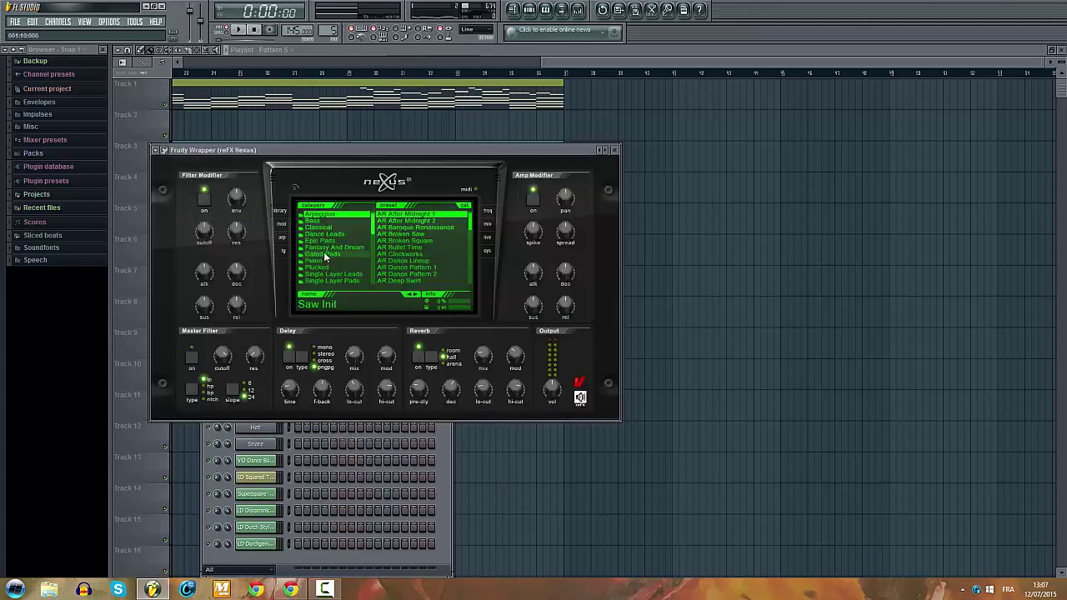
# Step: Choose the XP Ultra HandsUp! category in Nexus and load the LD Party Rock Anthem preset
pyautogui.scroll(-8, 325, 257)
pyautogui.click(332, 273)
pyautogui.scroll(-10, 384, 272)
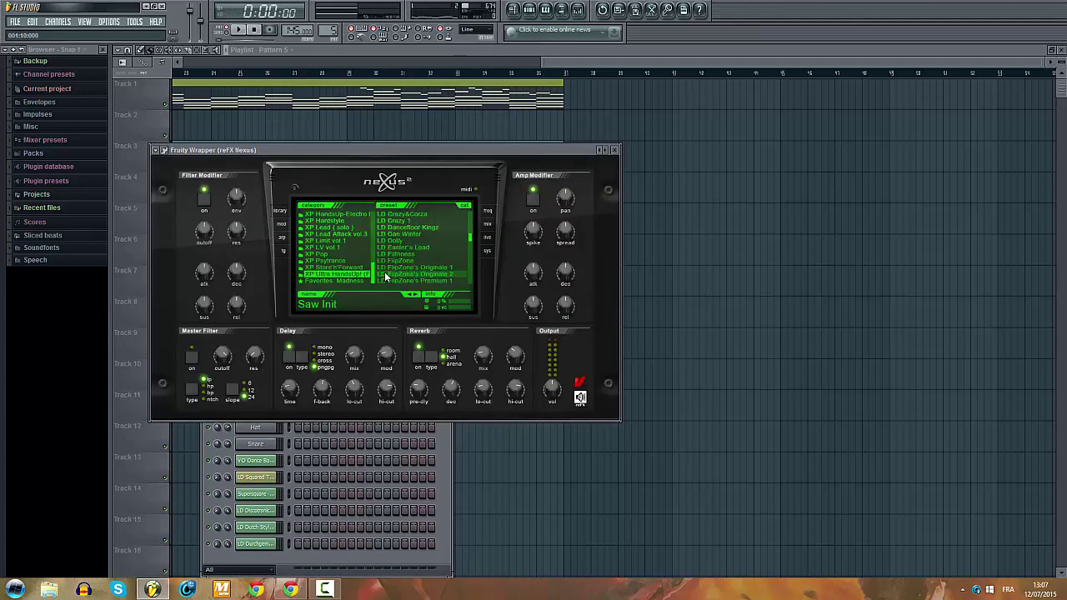
pyautogui.scroll(-2, 384, 271)
pyautogui.click(384, 272)
pyautogui.scroll(-5, 389, 265)
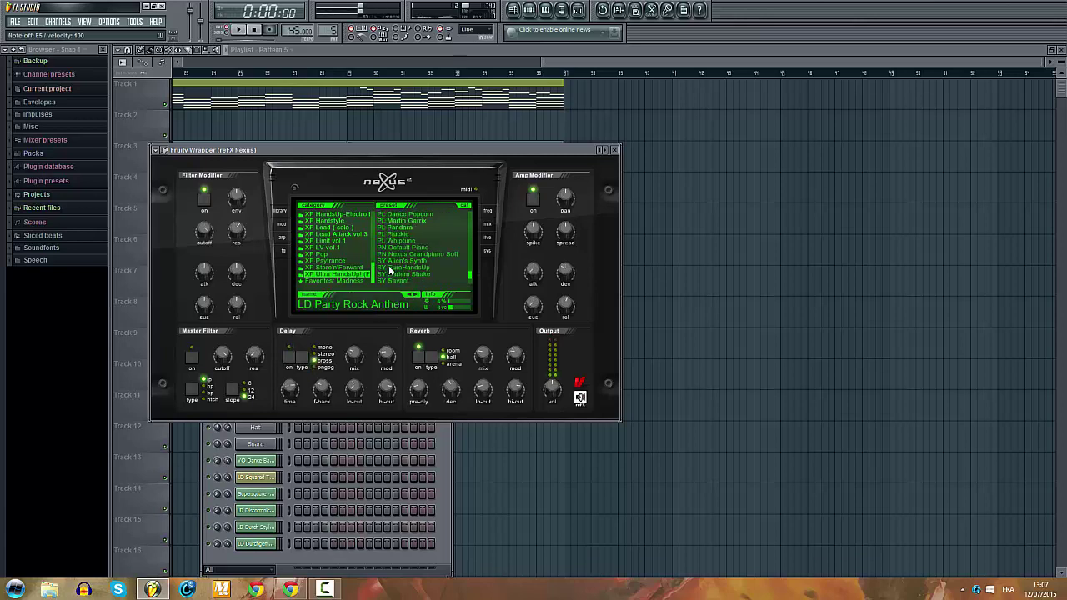
# Step: Audition the PL Pandara, PL Dance Popcorn, PL Pluckie, PN Default Piano and PN Nexus Grandpiano Soft presets
pyautogui.click(398, 227)
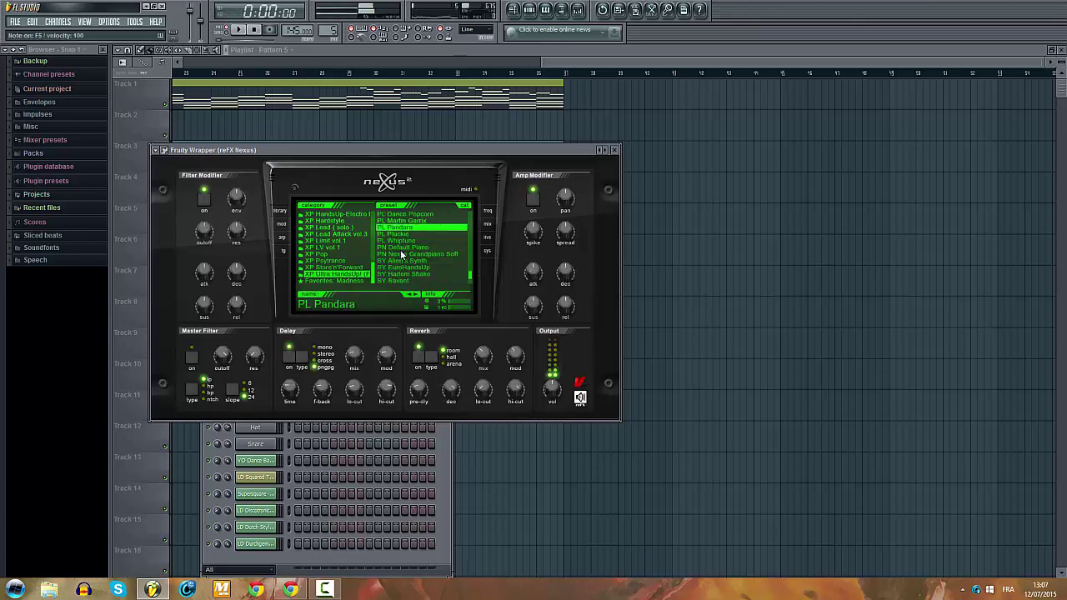
pyautogui.click(415, 215)
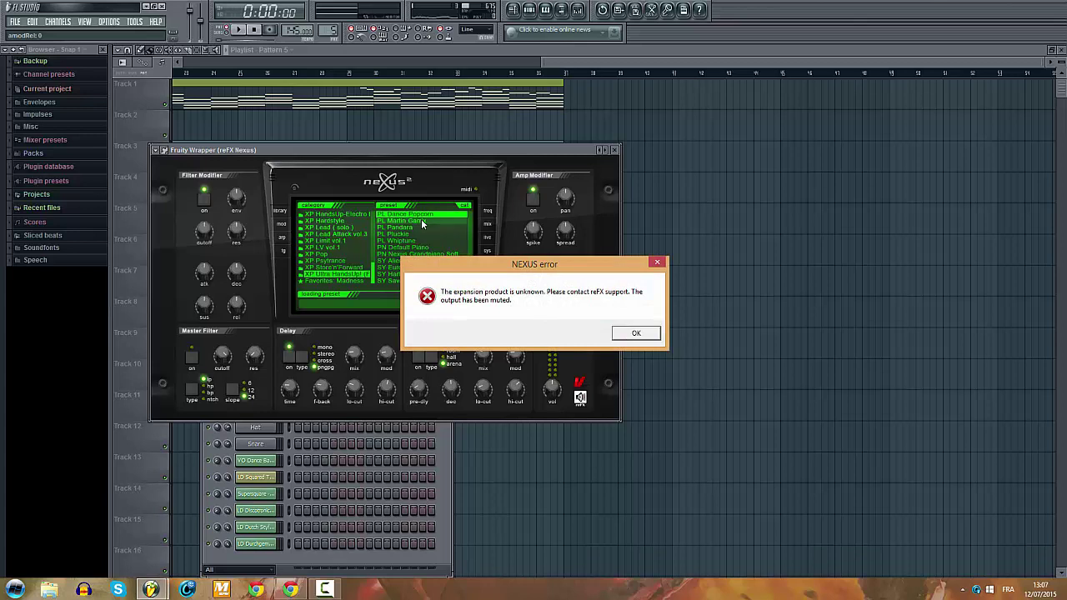
pyautogui.click(417, 237)
pyautogui.click(638, 333)
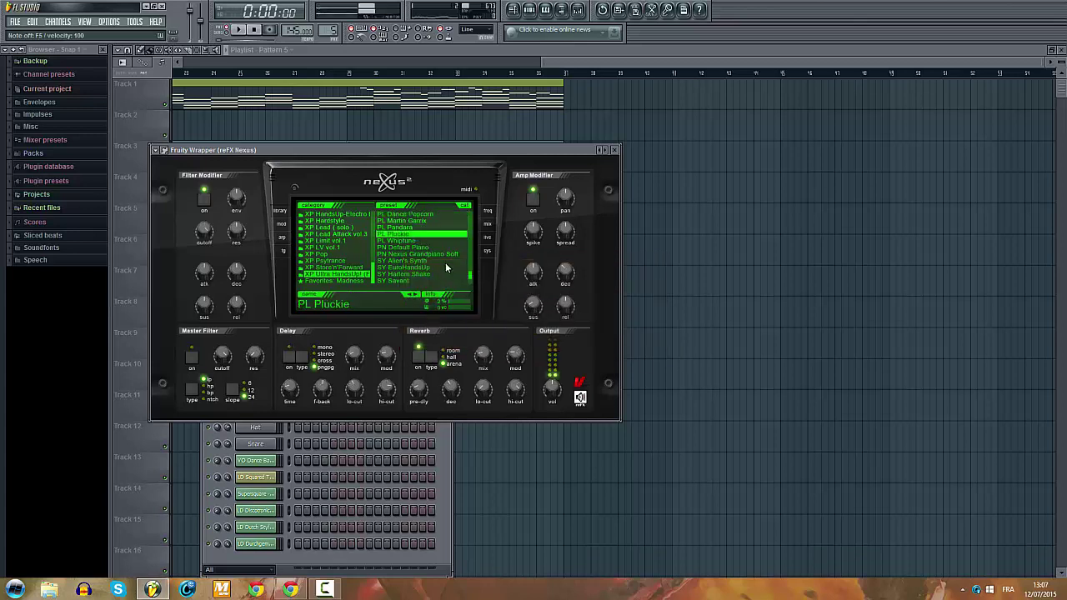
pyautogui.click(424, 247)
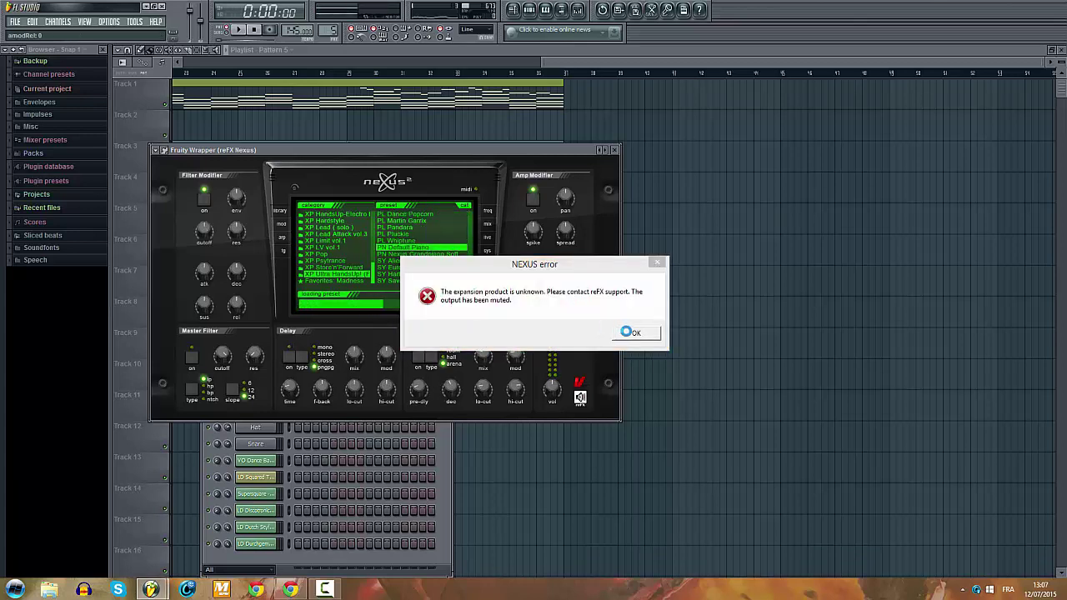
pyautogui.click(630, 333)
pyautogui.click(443, 254)
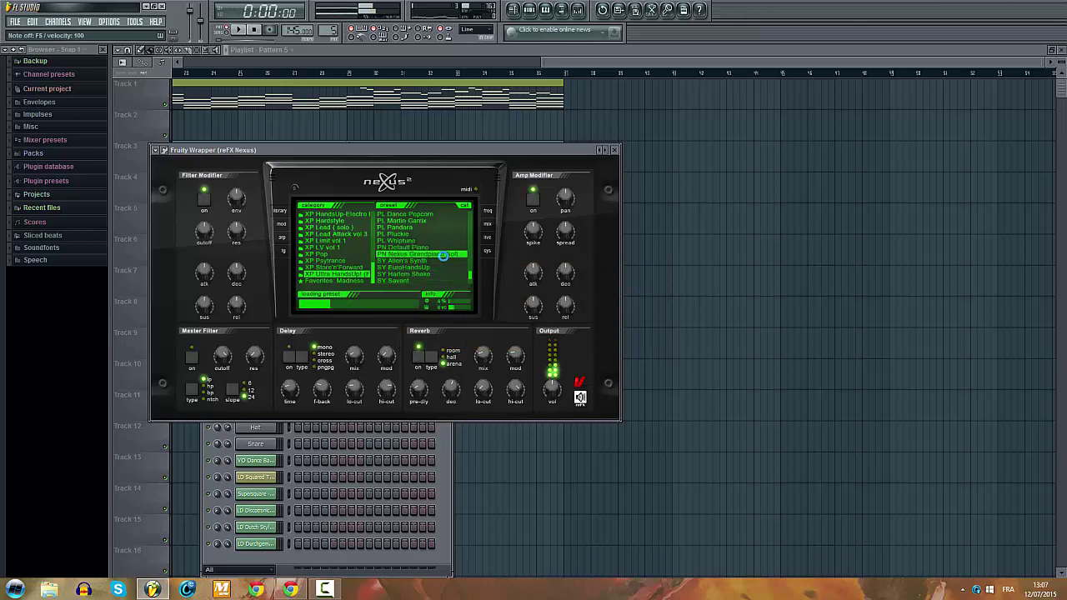
# Step: Audition the PD River Flow and PD Sidechained Dream presets, and load PL CellyPluck for the Nexus channel
pyautogui.scroll(3, 432, 261)
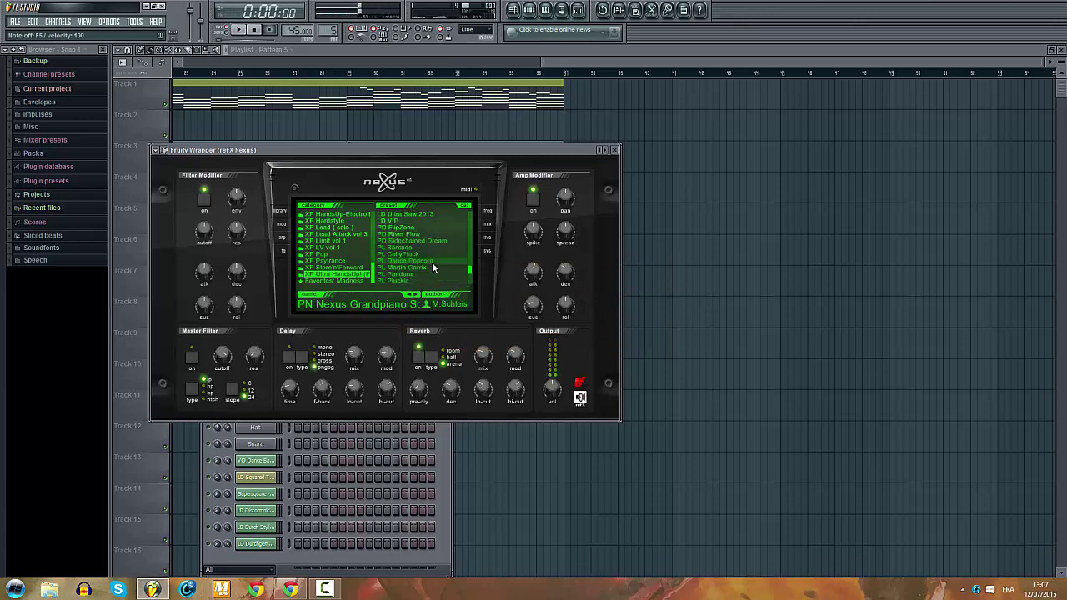
pyautogui.click(406, 233)
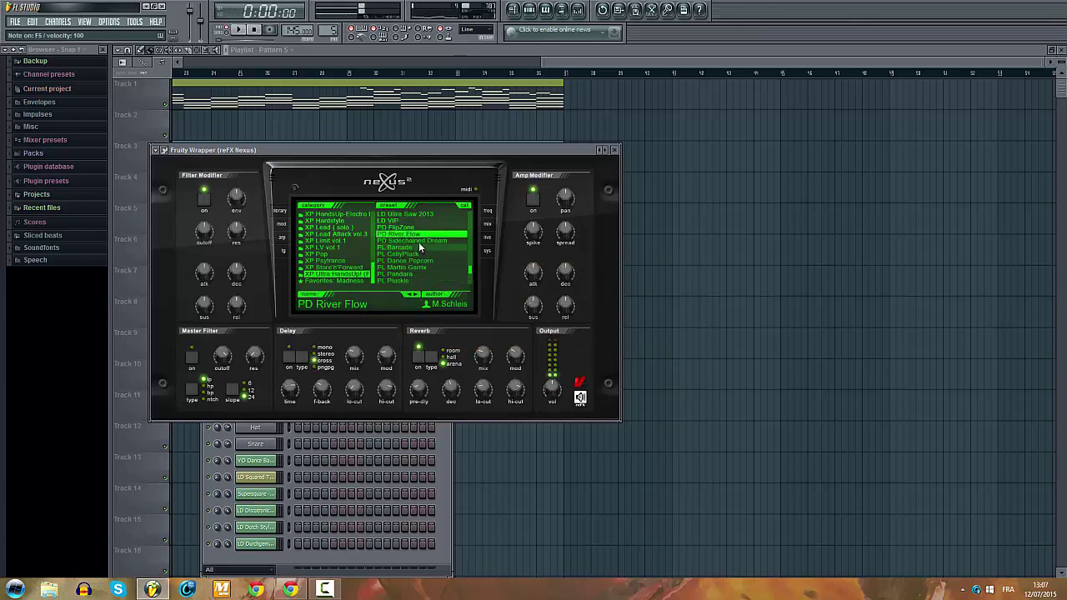
pyautogui.click(418, 241)
pyautogui.click(415, 253)
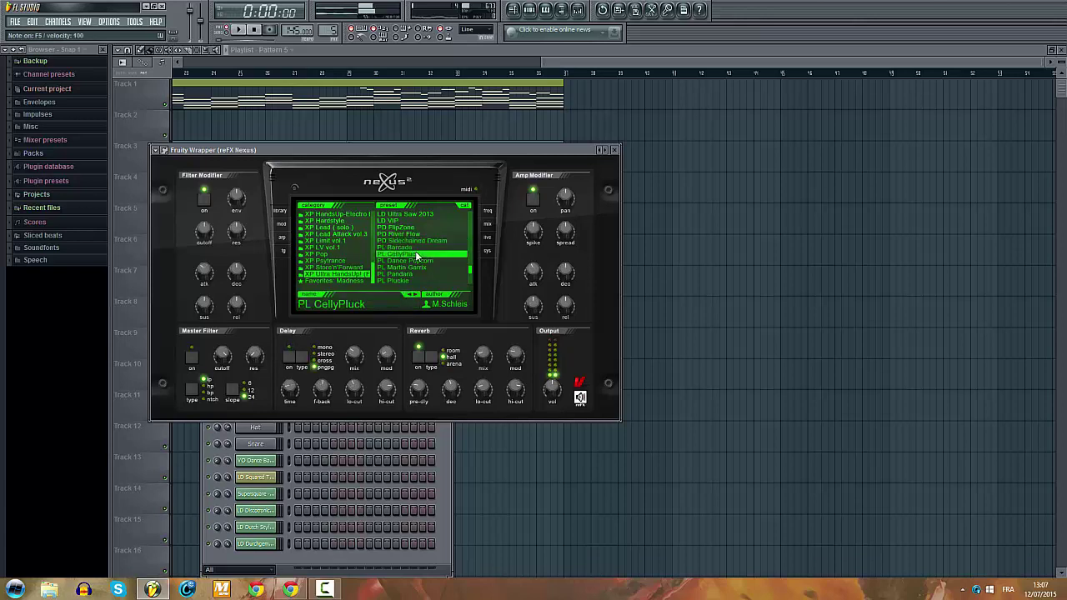
# Step: Paste the copied notes at bar 1 of the new Nexus channel's piano roll and deselect them
pyautogui.moveTo(387, 152); pyautogui.dragTo(738, 150)
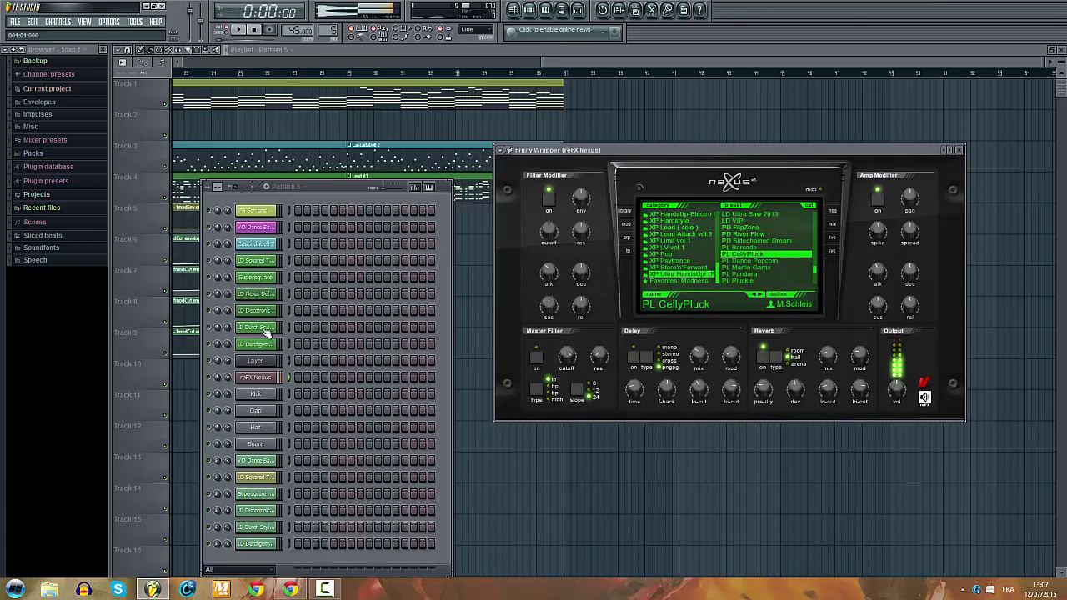
pyautogui.rightClick(261, 381)
pyautogui.click(299, 378)
pyautogui.hotkey('ctrl', 'v')
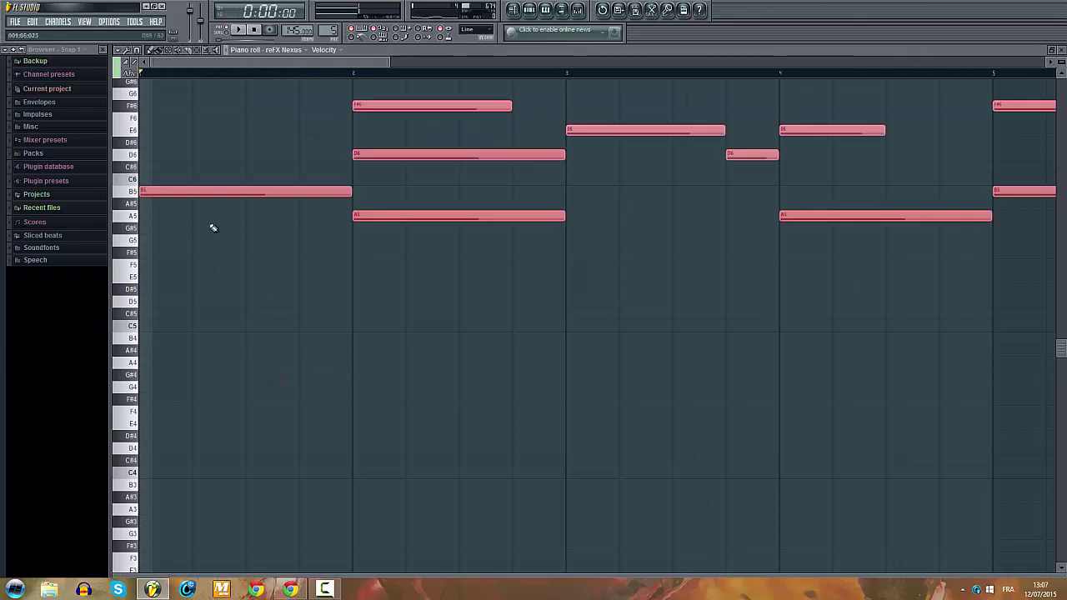
pyautogui.hotkey('ctrl', 'd')
pyautogui.scroll(3, 225, 207)
pyautogui.scroll(-3, 225, 208)
# Step: Delete the long B5, D6 and A5 chord notes under the melody, keeping only the top line, and play it back
pyautogui.rightClick(227, 301)
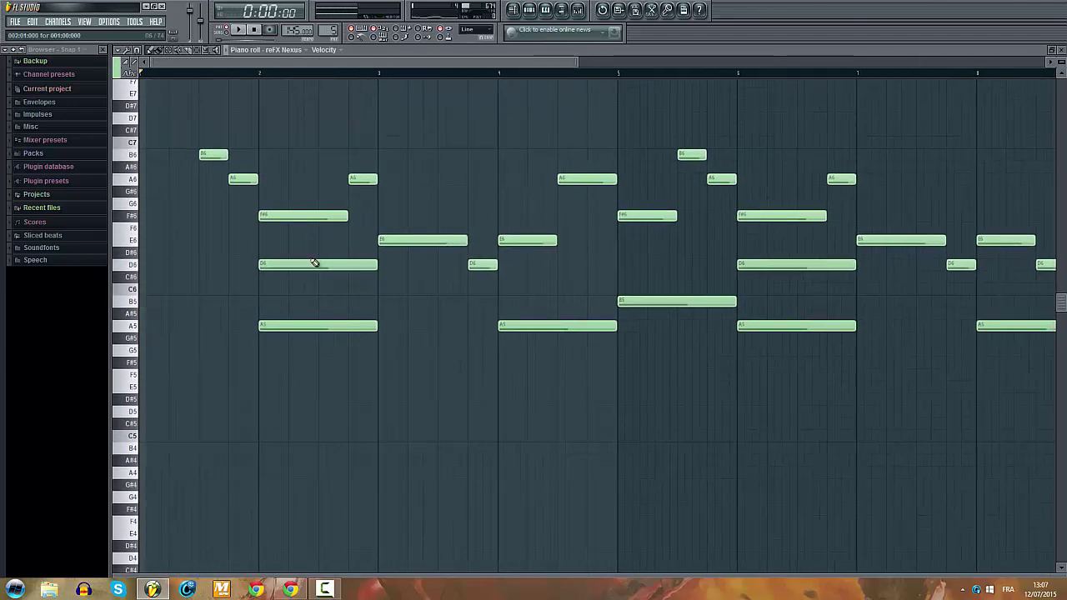
pyautogui.rightClick(315, 264)
pyautogui.rightClick(345, 326)
pyautogui.rightClick(564, 324)
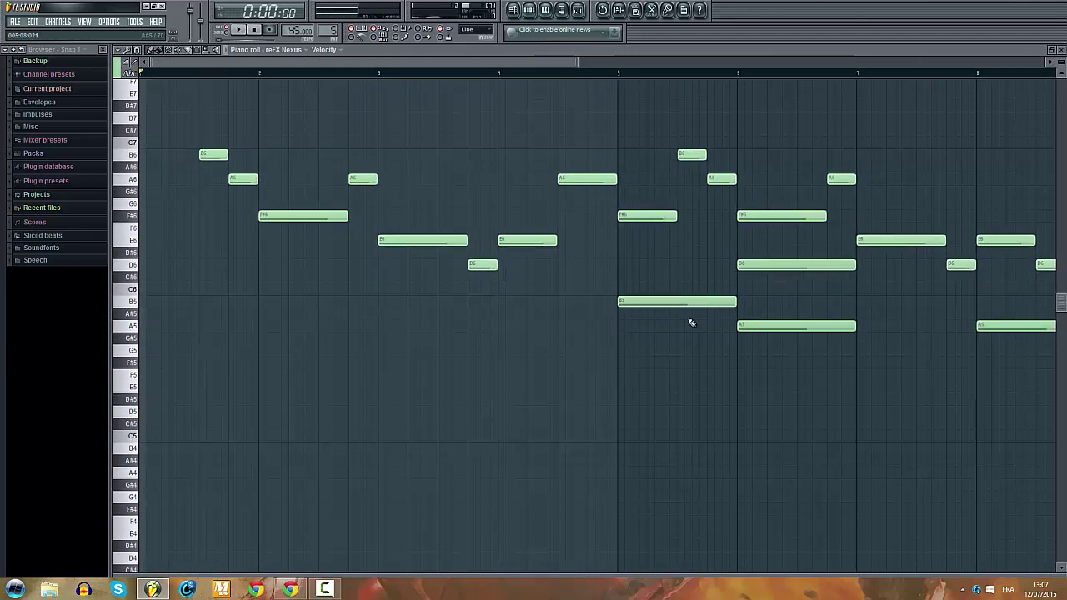
pyautogui.rightClick(709, 301)
pyautogui.rightClick(738, 264)
pyautogui.rightClick(796, 325)
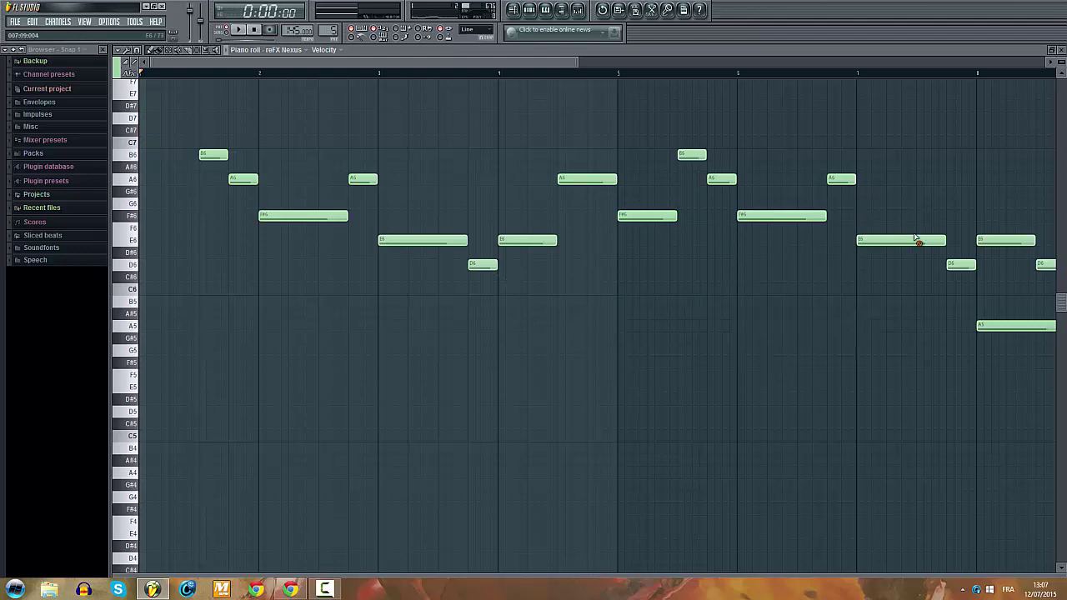
pyautogui.click(601, 12)
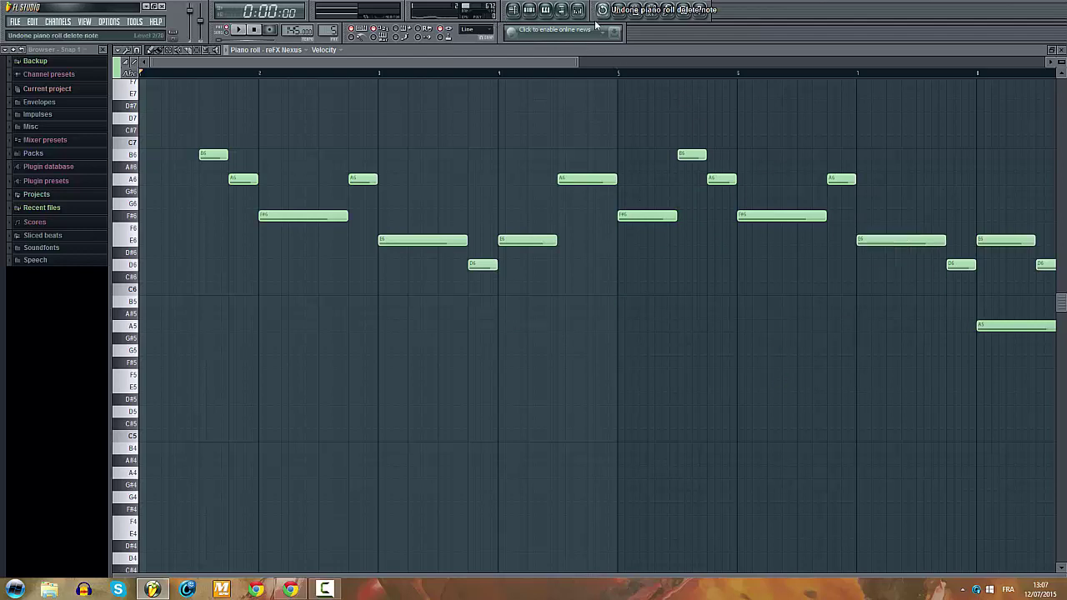
pyautogui.press('space')
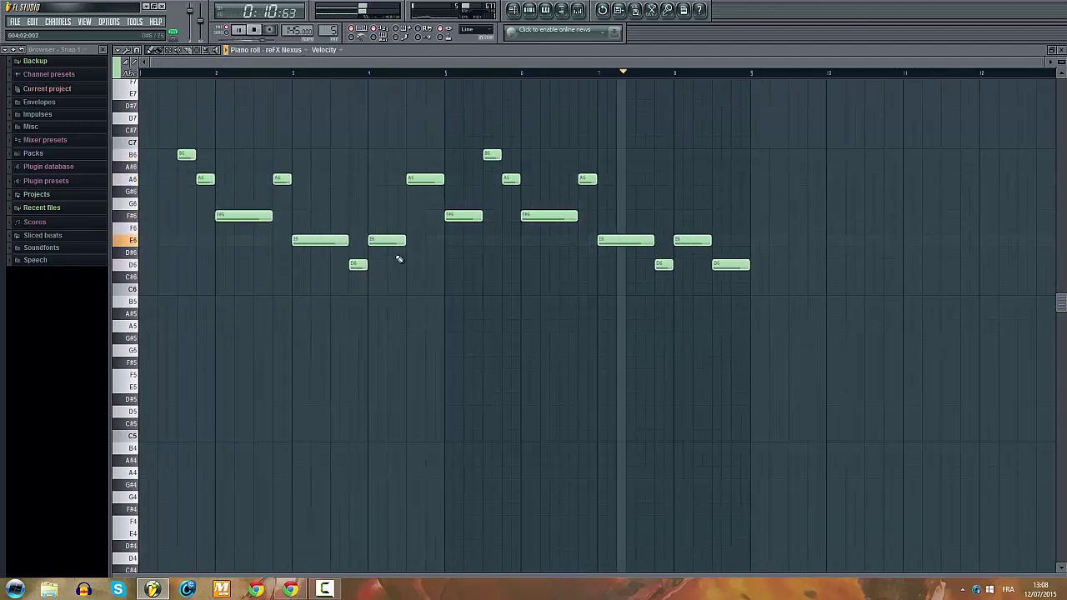
pyautogui.click(534, 16)
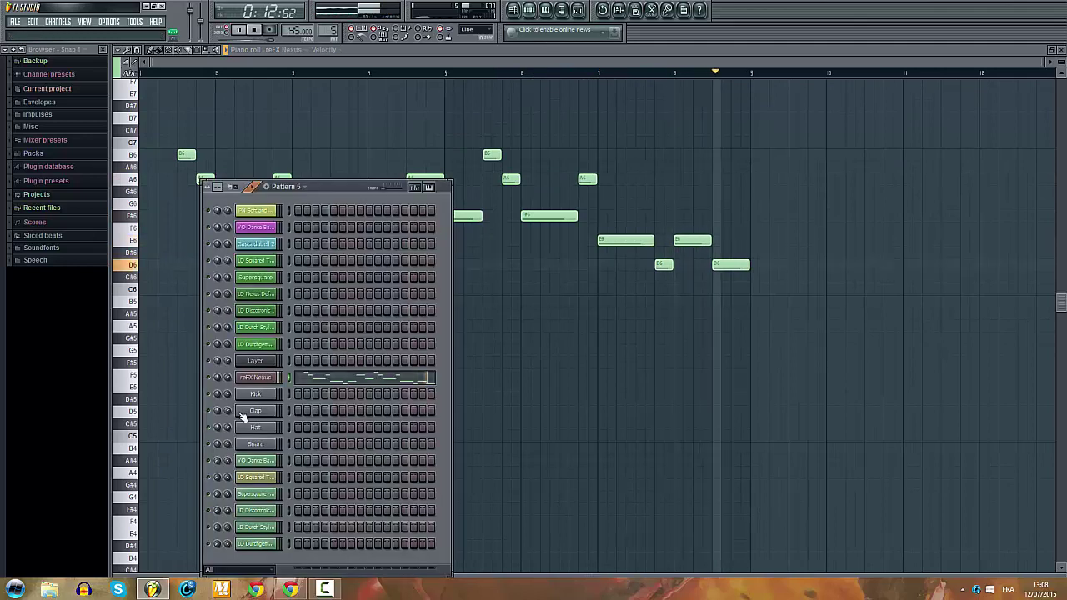
# Step: Try ending the melody with a one-bar B5 note at bar 9, and remove that note
pyautogui.click(755, 300)
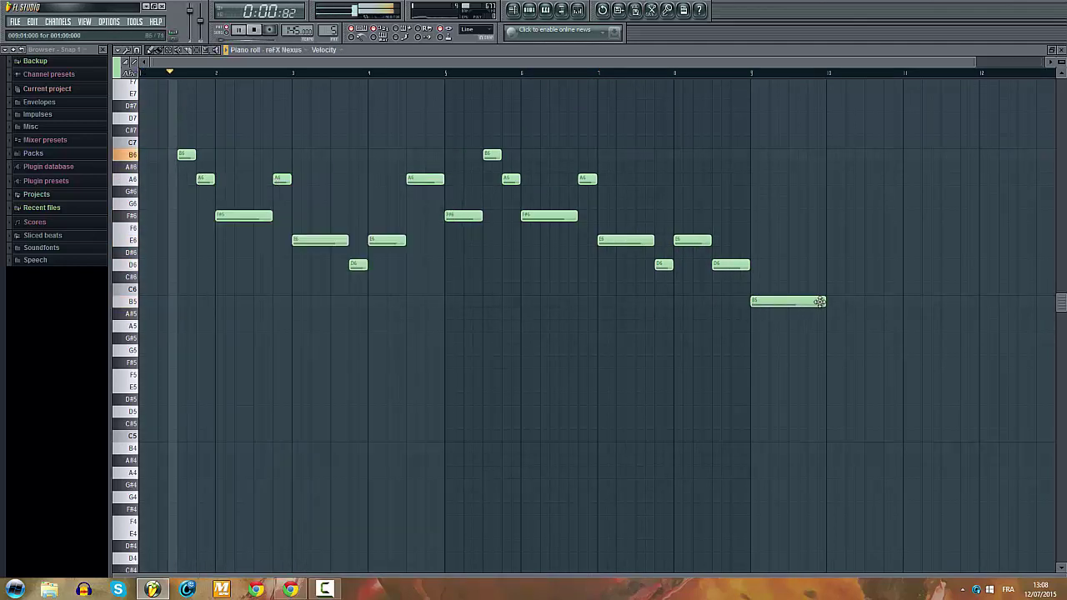
pyautogui.moveTo(905, 140); pyautogui.dragTo(143, 543)
pyautogui.press('space')
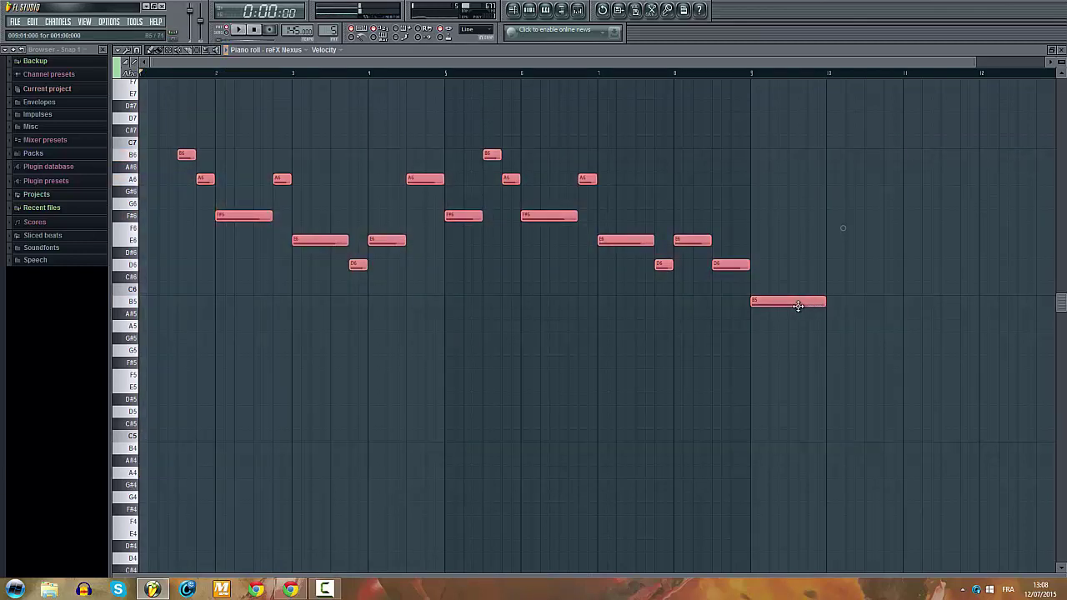
pyautogui.moveTo(806, 307)
pyautogui.mouseDown()
pyautogui.moveTo(685, 306)
pyautogui.moveTo(811, 306)
pyautogui.mouseUp()
pyautogui.rightClick(789, 305)
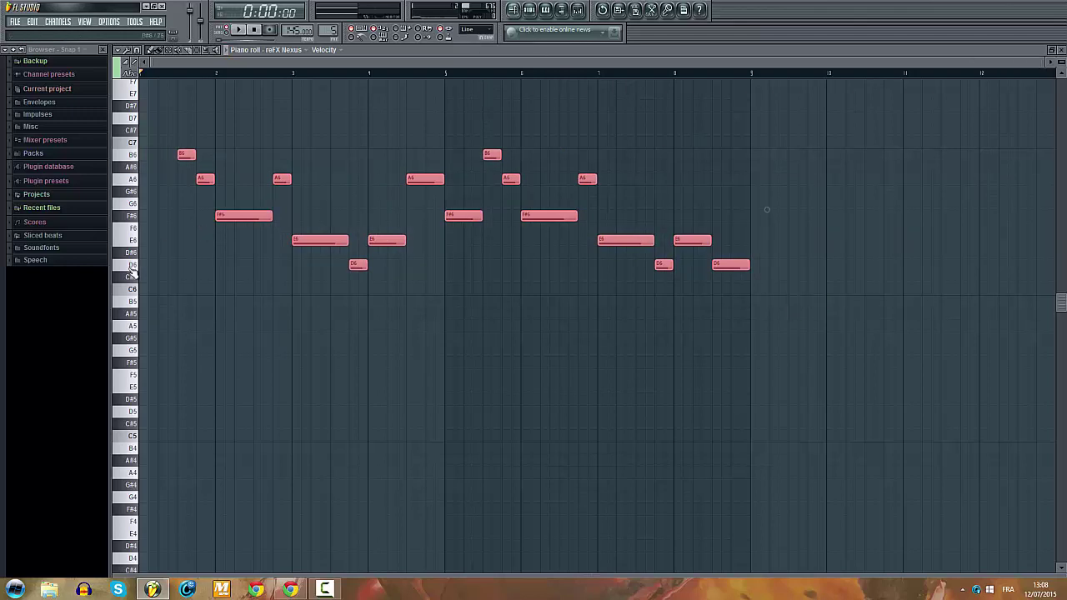
# Step: Add a half-bar B5 note at the melody's start and place Pattern 5 on Track 5 at bar 29 of the playlist
pyautogui.moveTo(140, 265); pyautogui.dragTo(123, 302)
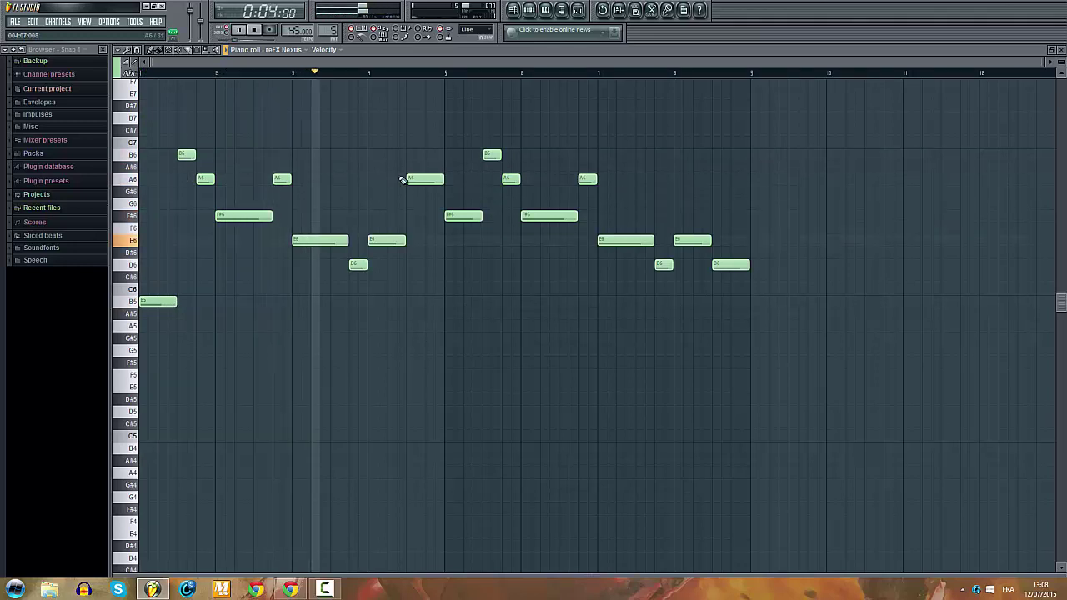
pyautogui.press('F5')
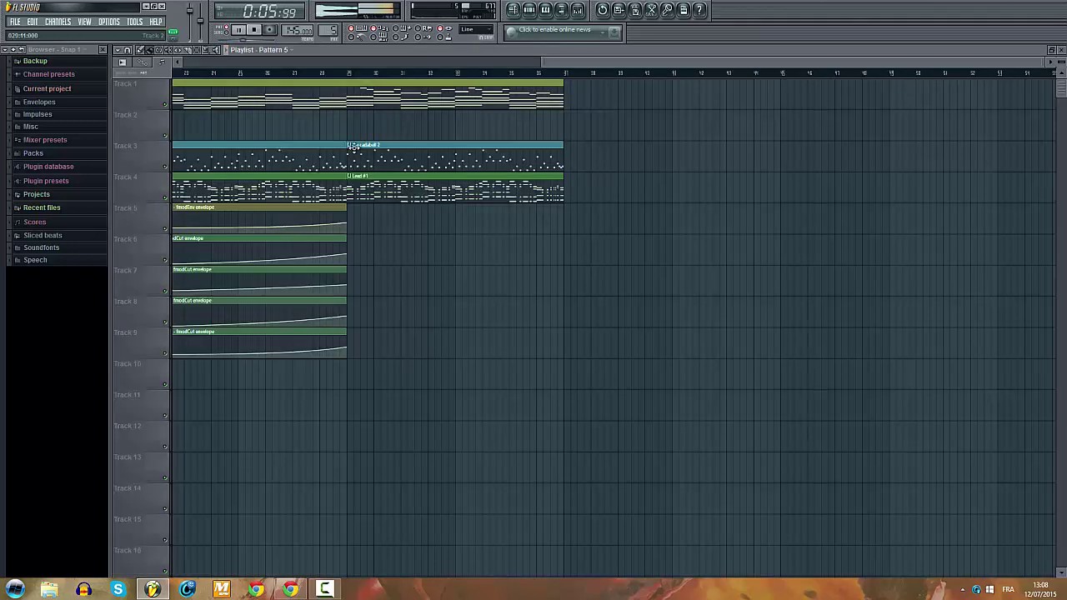
pyautogui.moveTo(391, 243)
pyautogui.mouseDown()
pyautogui.moveTo(405, 231)
pyautogui.moveTo(371, 206)
pyautogui.mouseUp()
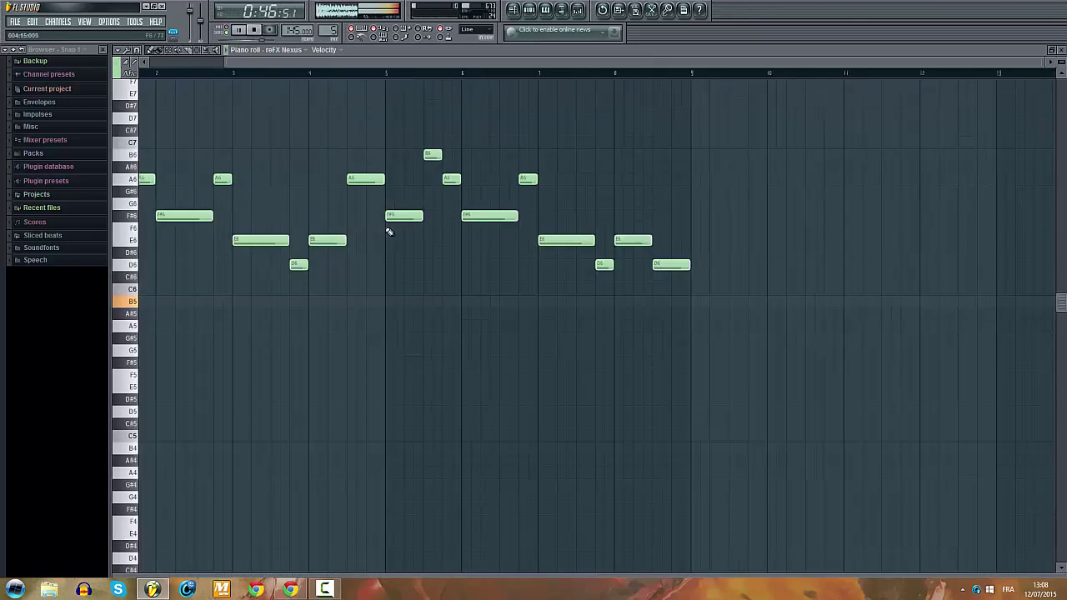
# Step: Select all the melody notes and transpose them down one octave
pyautogui.moveTo(325, 286); pyautogui.dragTo(64, 341)
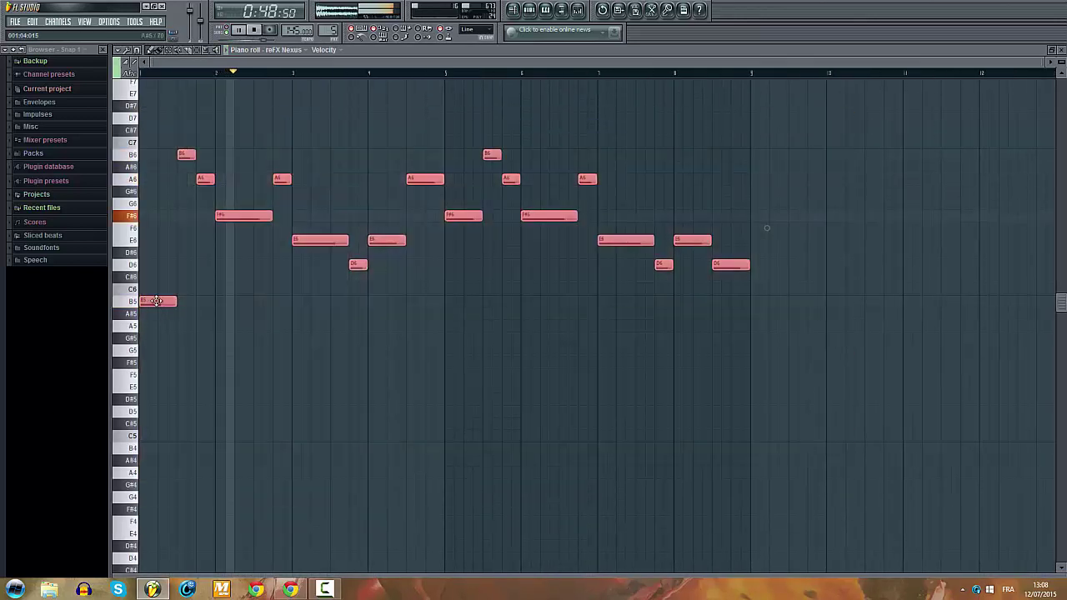
pyautogui.moveTo(158, 301); pyautogui.dragTo(153, 448)
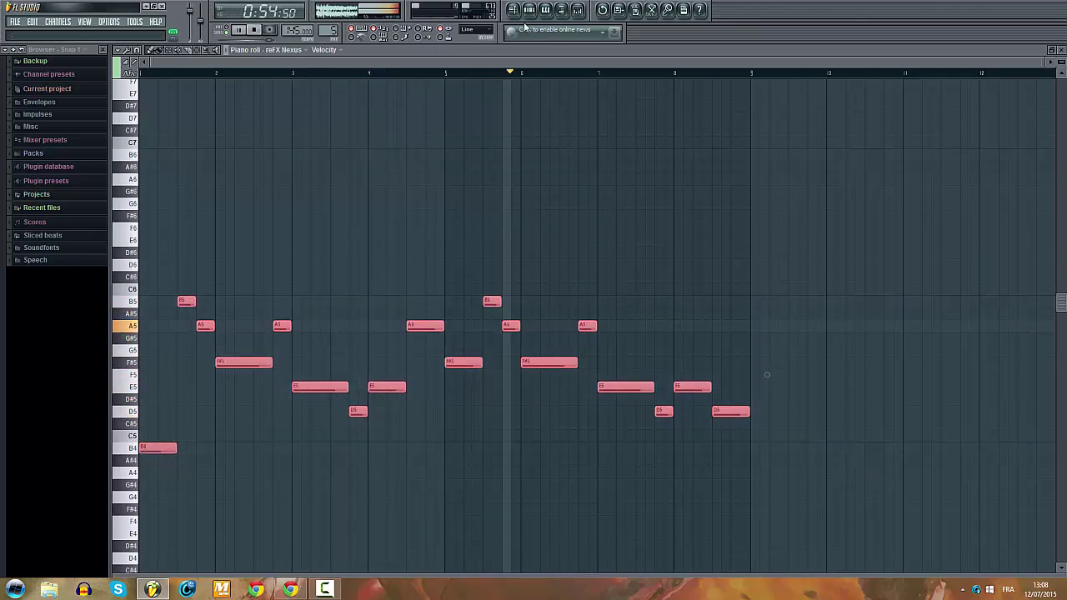
# Step: Rename the reFX Nexus channel to PL CellyPluck, matching its preset name, and colour it light blue
pyautogui.press('F6')
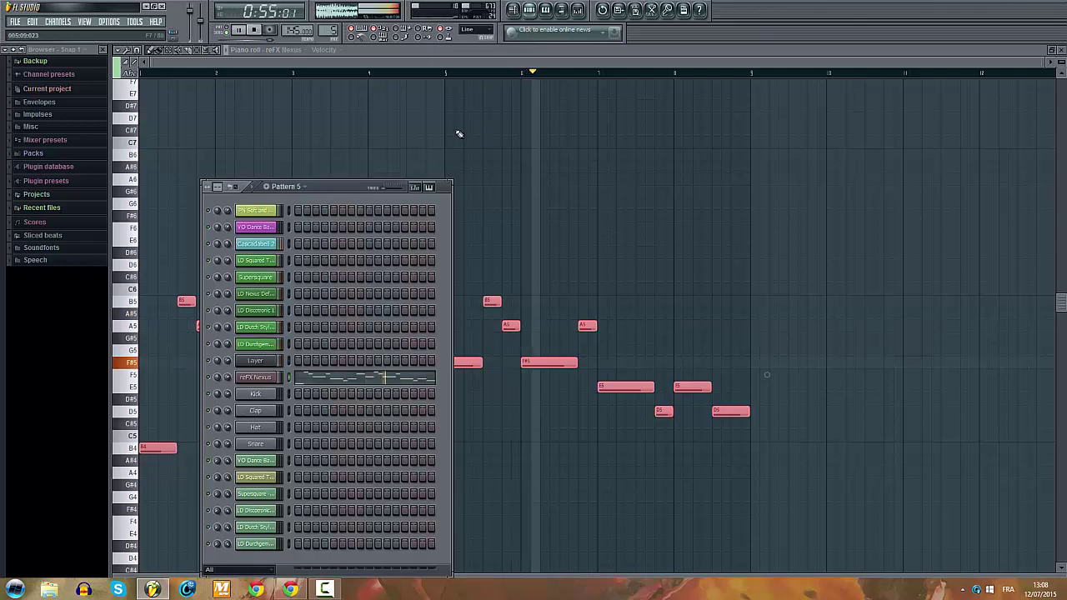
pyautogui.click(272, 379)
pyautogui.rightClick(750, 254)
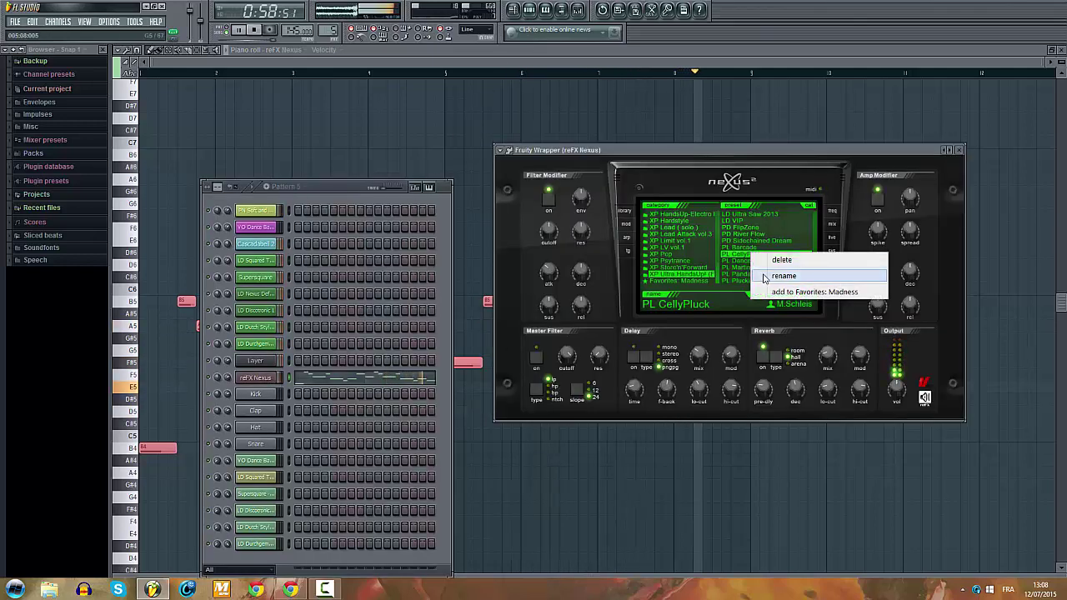
pyautogui.click(767, 276)
pyautogui.rightClick(272, 379)
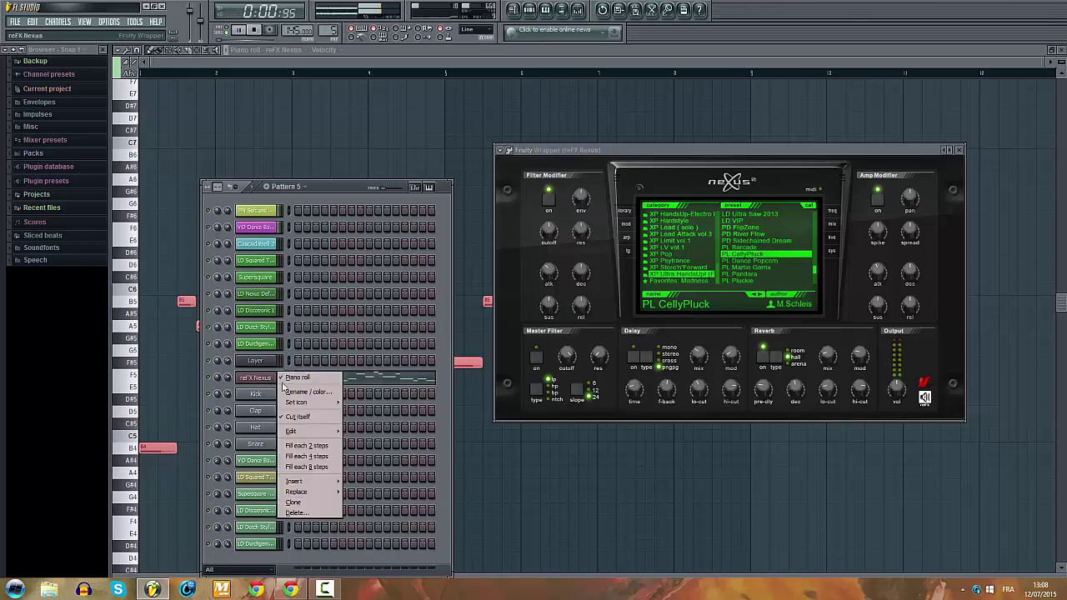
pyautogui.click(325, 391)
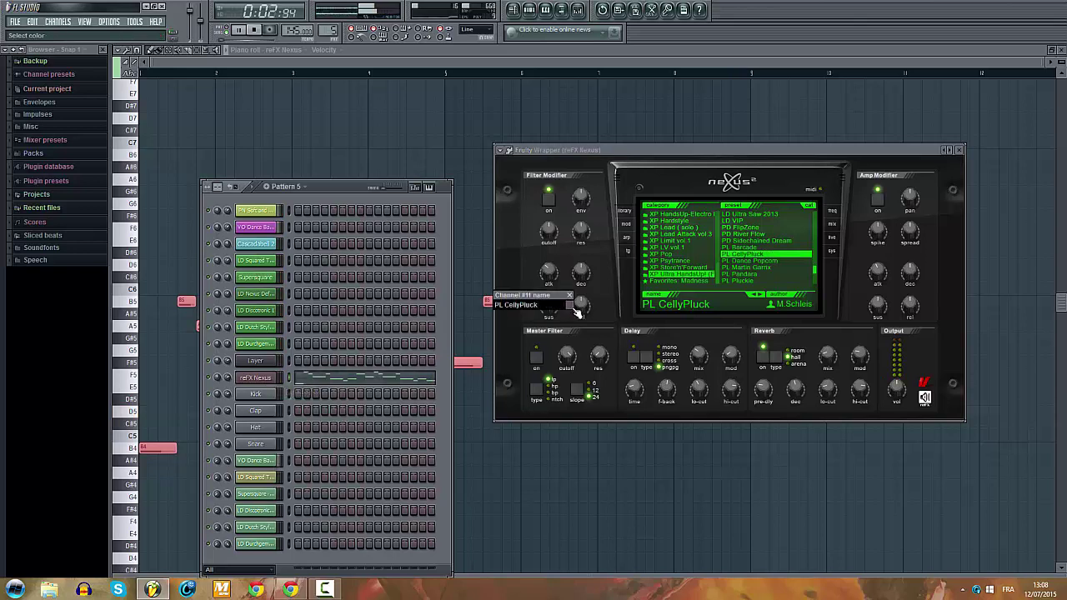
pyautogui.click(575, 306)
pyautogui.click(571, 413)
pyautogui.press('Return')
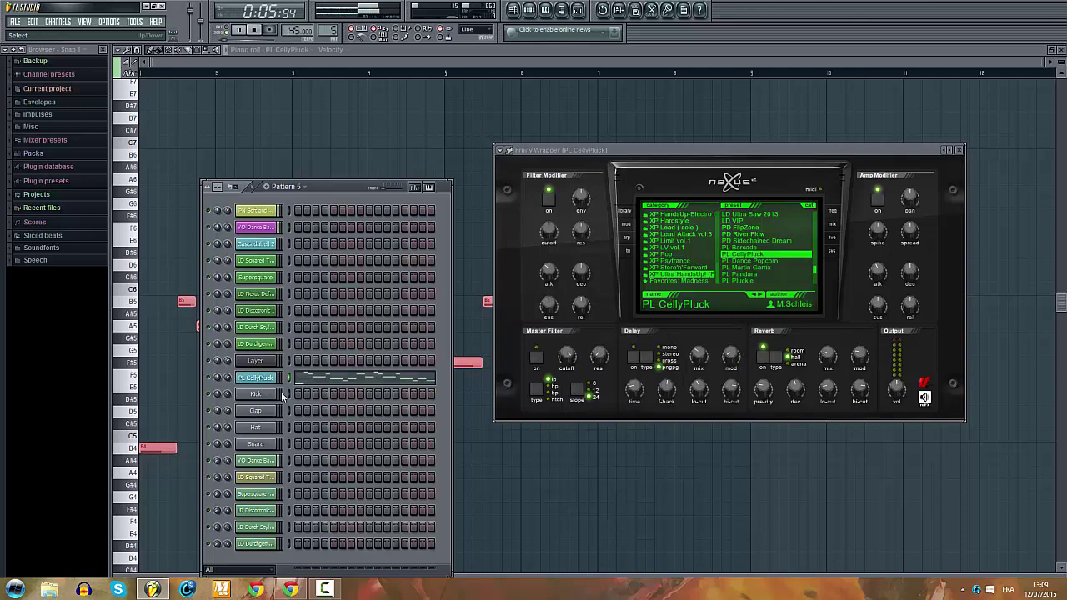
# Step: Check the channel settings of Cascadabell 2 and PL CellyPluck, closing their plugin windows
pyautogui.click(265, 245)
pyautogui.click(641, 178)
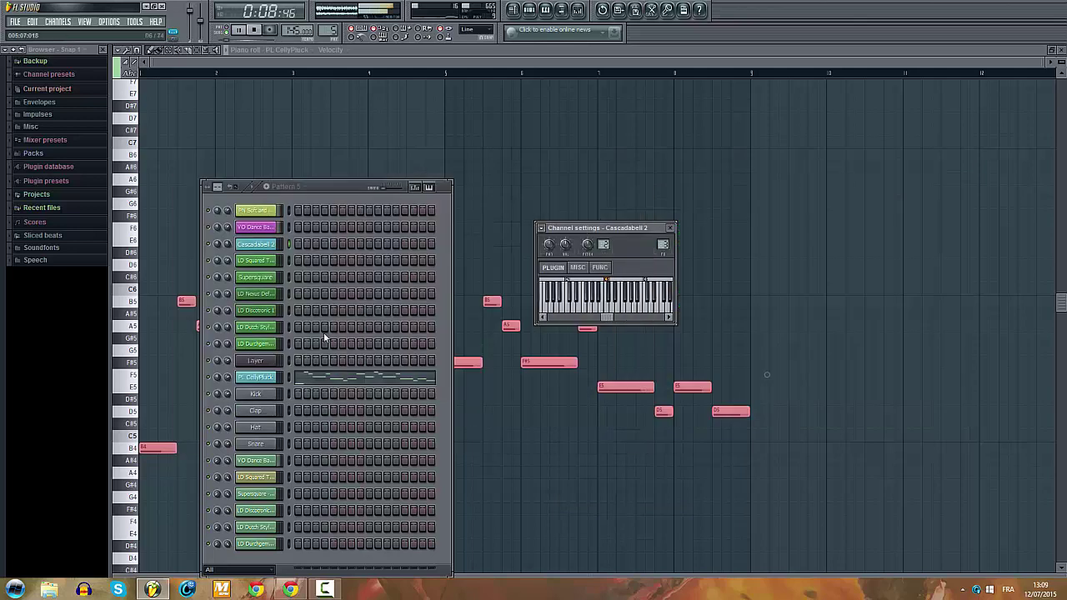
pyautogui.click(271, 378)
pyautogui.click(962, 150)
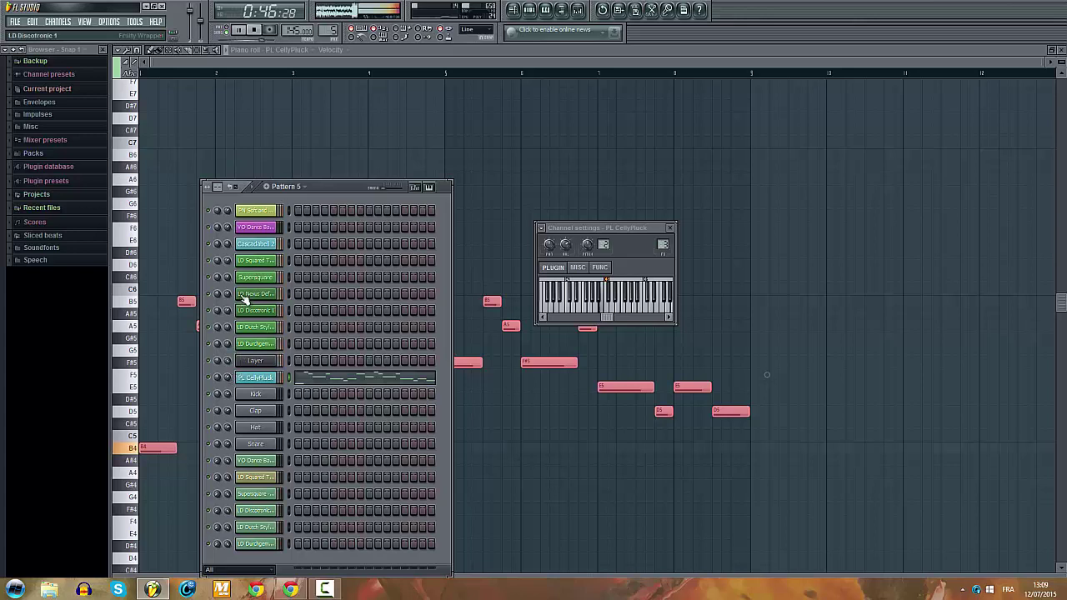
# Step: Rename Pattern 5 to PL CellyPluck and give it the same light blue colour as its channel
pyautogui.press('space')
pyautogui.press('F5')
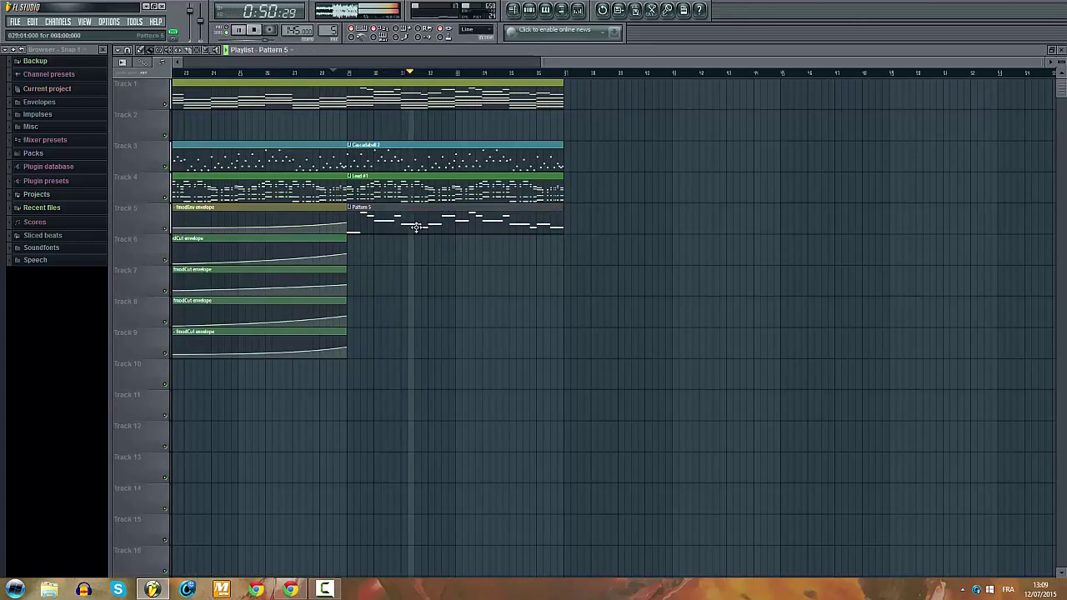
pyautogui.press('F6')
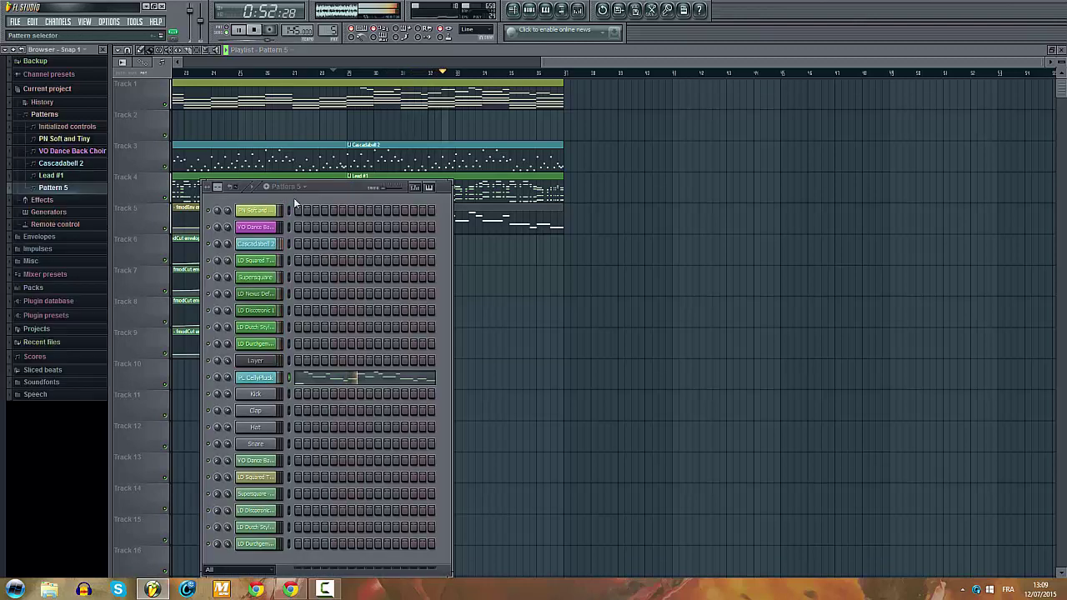
pyautogui.click(285, 186)
pyautogui.click(373, 225)
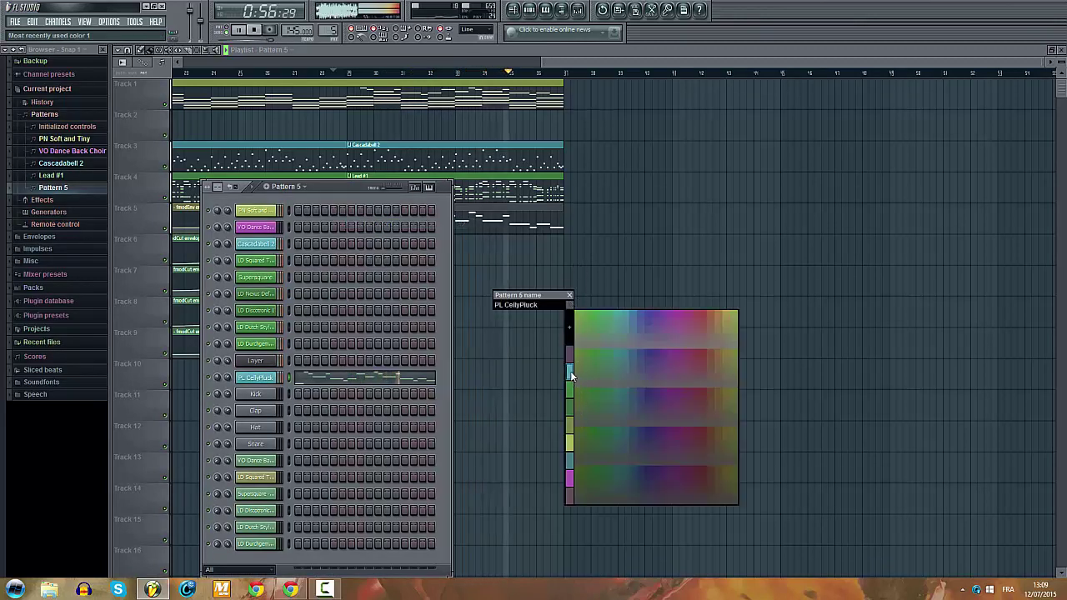
pyautogui.click(570, 370)
pyautogui.press('Return')
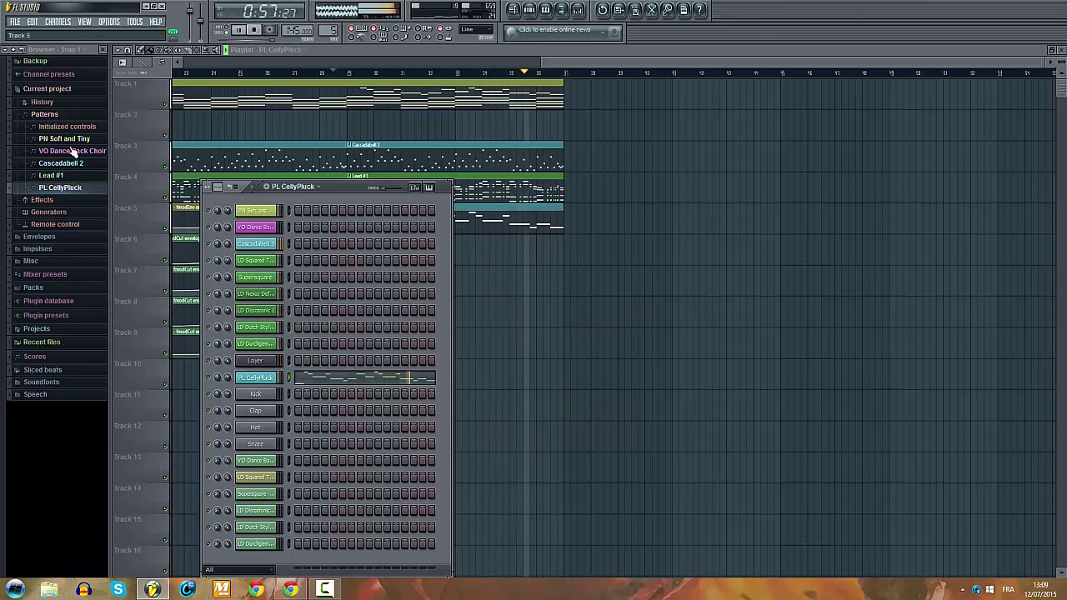
pyautogui.click(24, 48)
pyautogui.rightClick(587, 247)
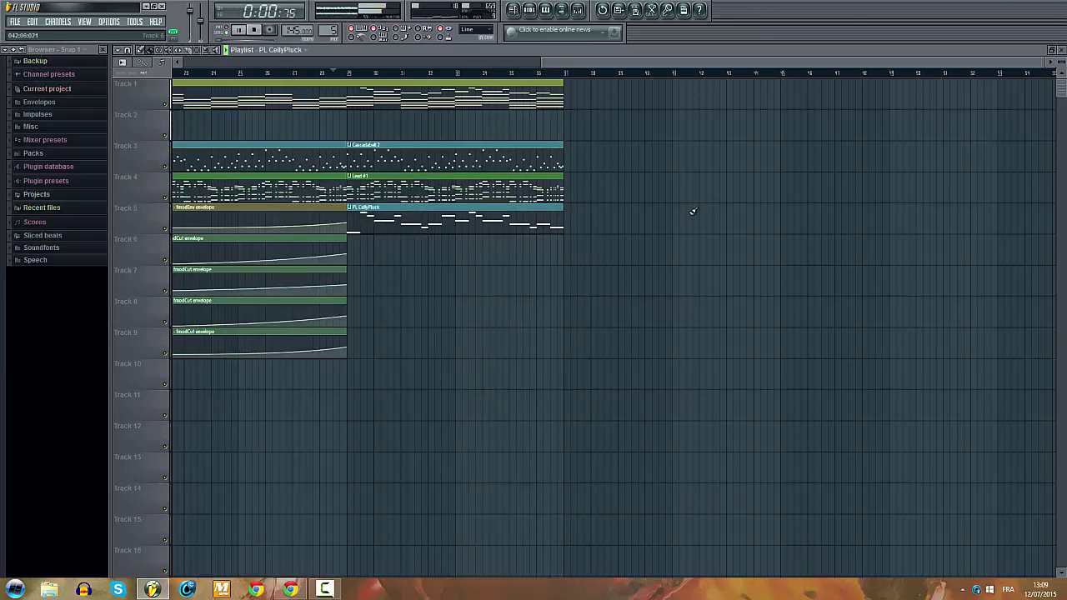
# Step: Stop playback and place Lead #1, Cascadabell 2 and PN Soft and Tiny at bar 37 on Tracks 4, 3 and 1
pyautogui.click(322, 63)
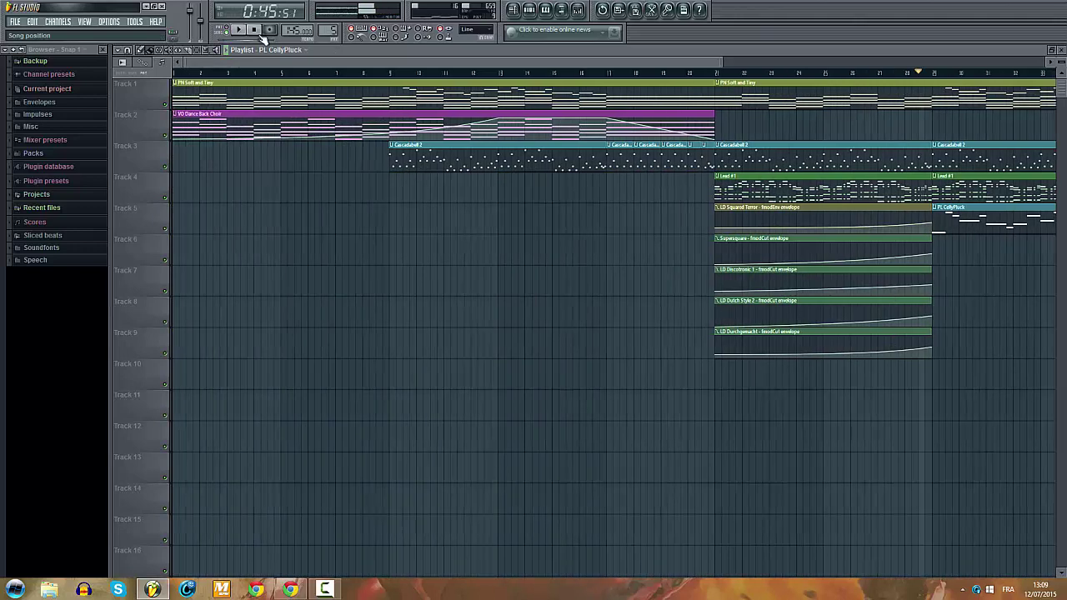
pyautogui.click(255, 31)
pyautogui.press('space')
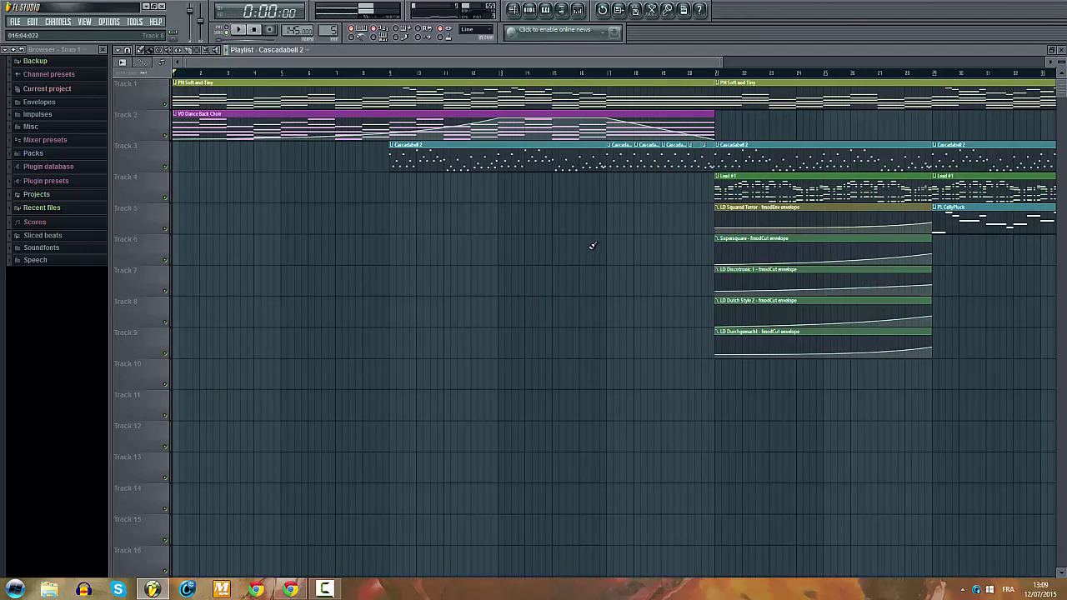
pyautogui.press('space')
pyautogui.scroll(-2, 834, 250)
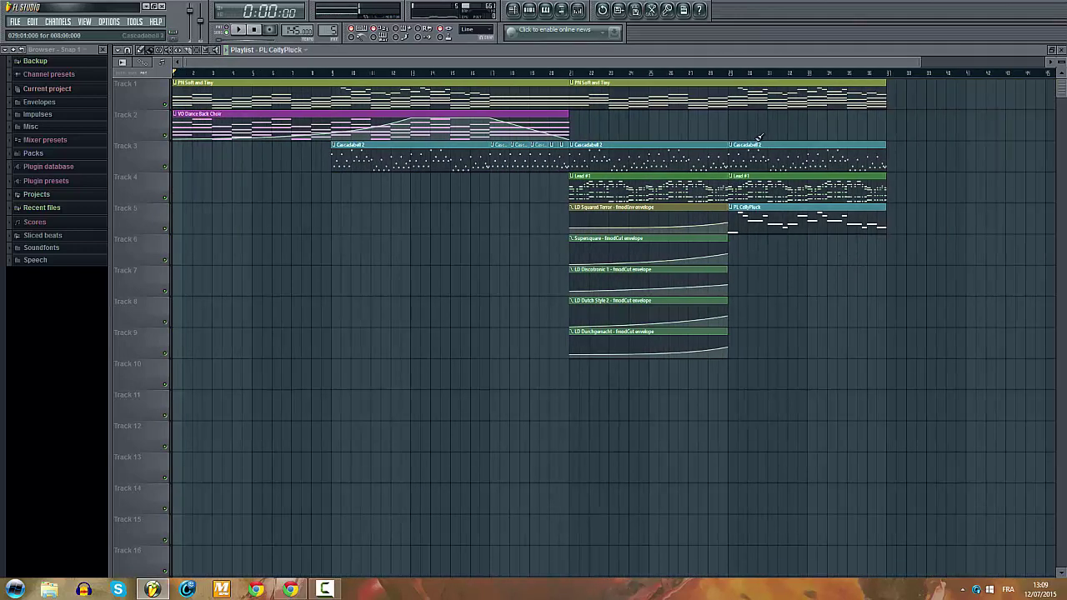
pyautogui.click(892, 189)
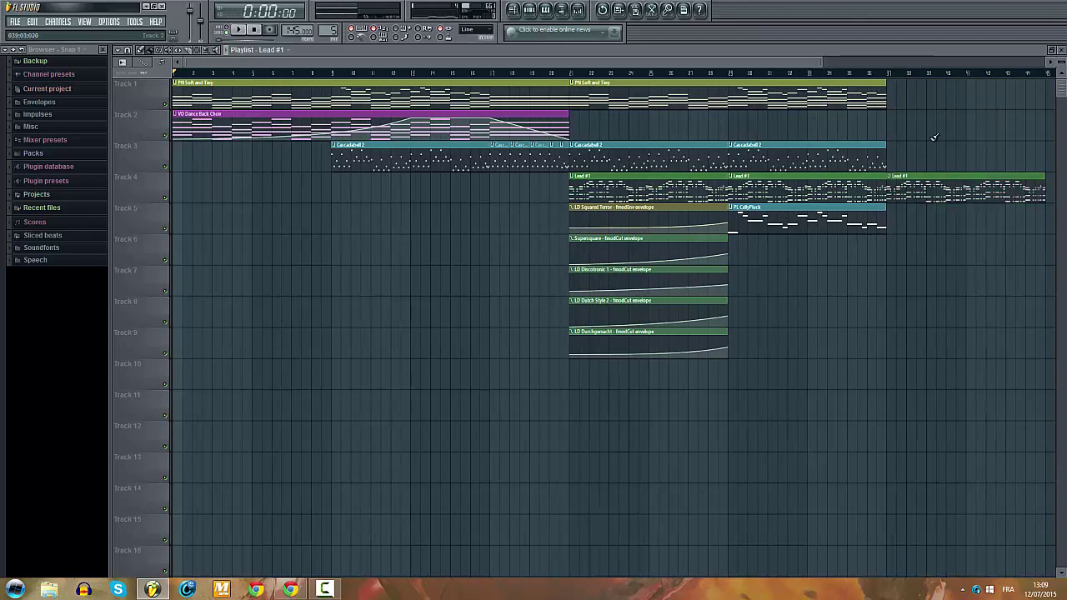
pyautogui.click(894, 155)
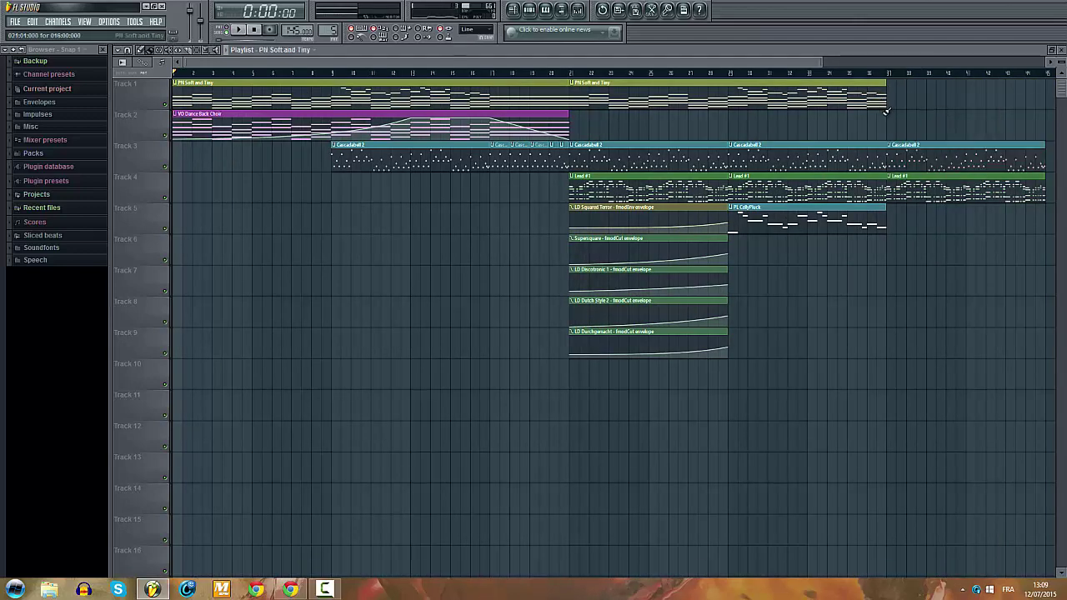
pyautogui.moveTo(664, 89); pyautogui.dragTo(950, 79)
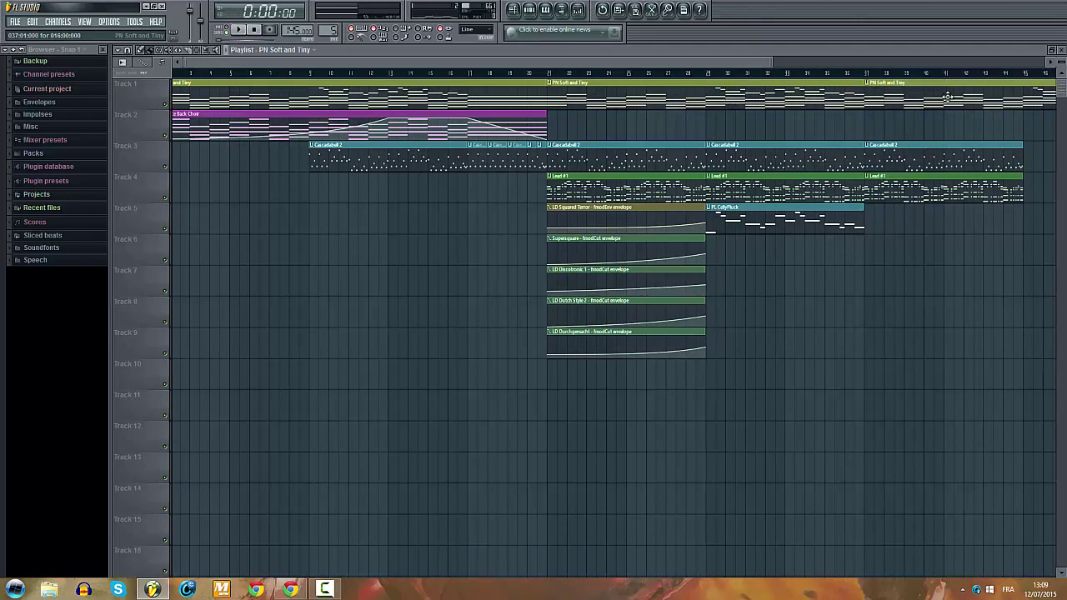
# Step: Place a PL CellyPluck clip on Track 5 and a Cascadabell 2 clip on Track 3, both at bar 45
pyautogui.scroll(-3, 959, 106)
pyautogui.scroll(3, 941, 153)
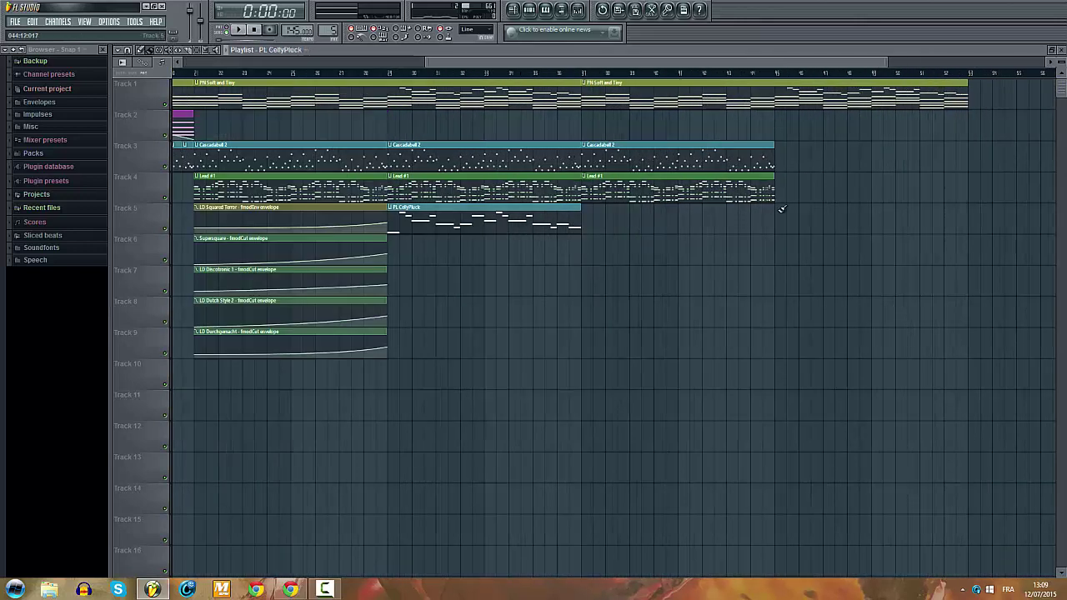
pyautogui.click(781, 209)
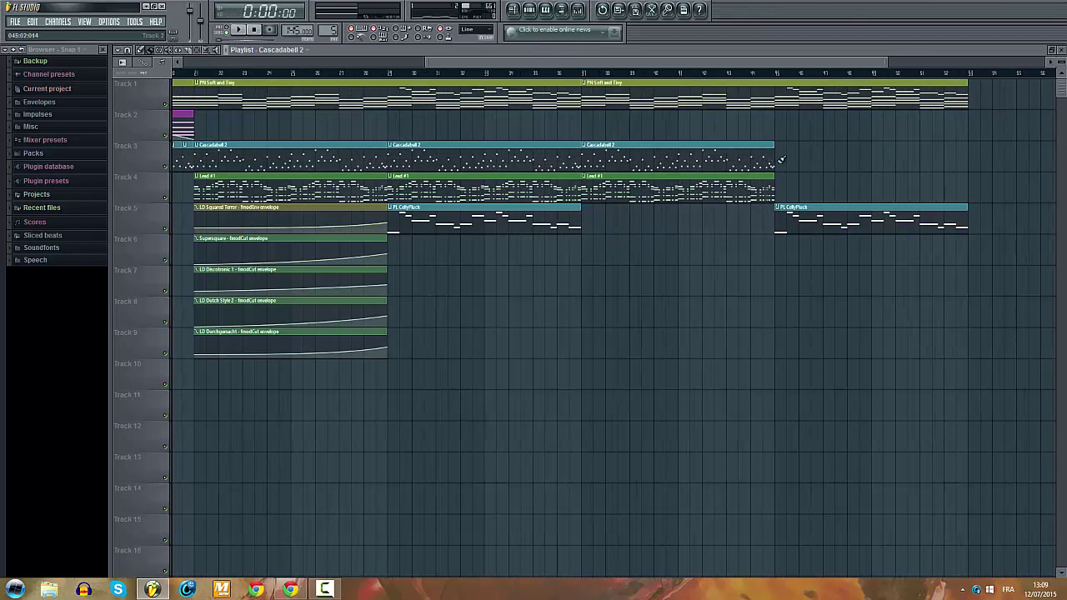
pyautogui.click(781, 159)
# Step: Move the five lead automation envelope clips together down to Tracks 12–16 and deselect them
pyautogui.scroll(-2, 767, 150)
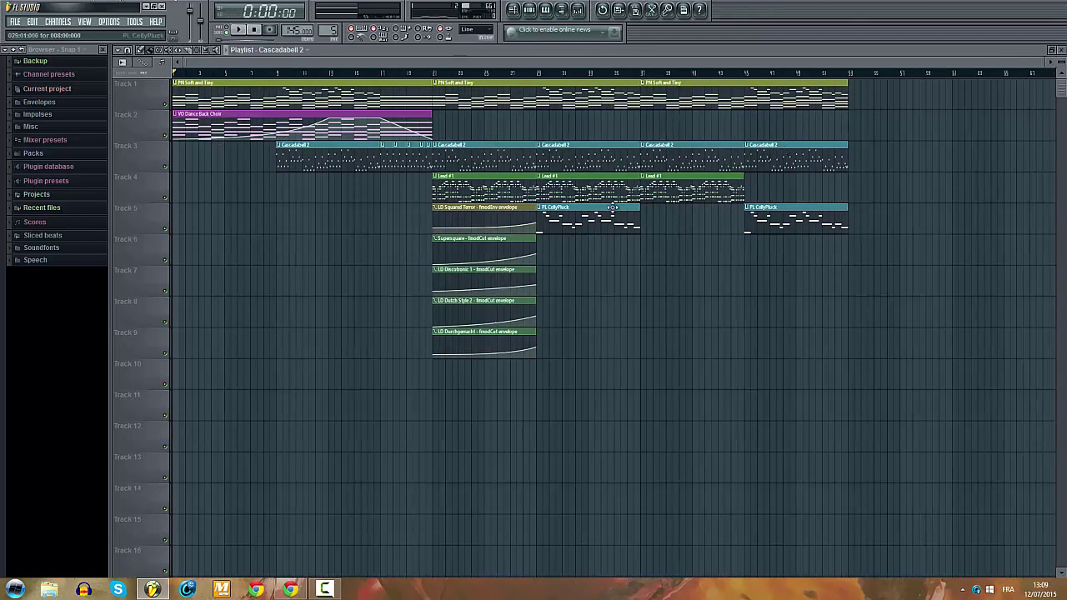
pyautogui.moveTo(477, 207); pyautogui.dragTo(486, 483)
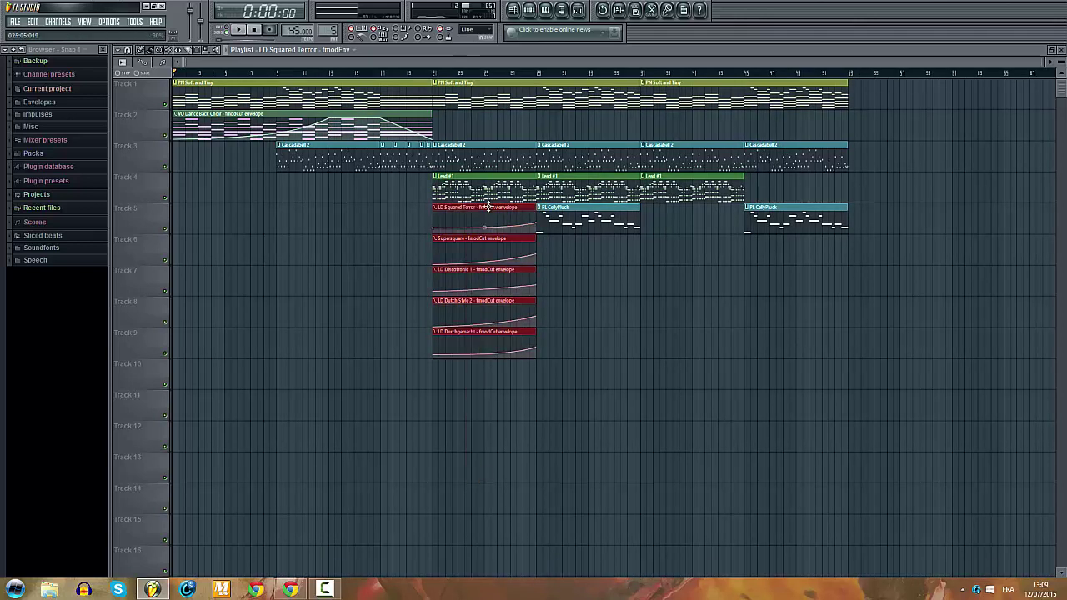
pyautogui.moveTo(486, 209); pyautogui.dragTo(483, 419)
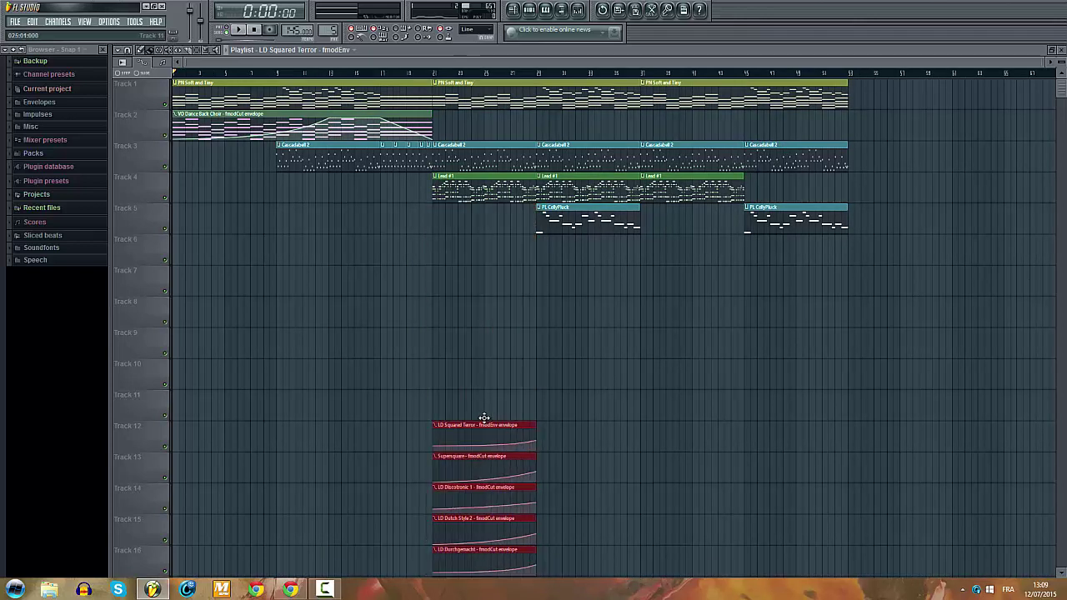
pyautogui.scroll(1, 259, 260)
pyautogui.click(259, 260)
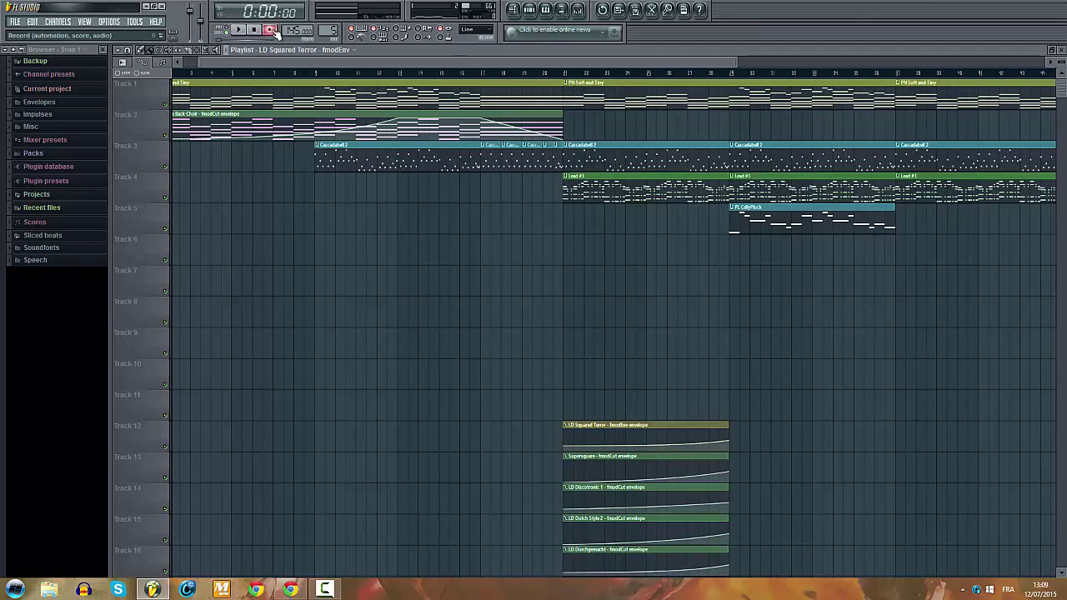
# Step: Place the Clap introducteur ! Madness sample from the Sample Madness pack folder on Track 6 at bar 9
pyautogui.moveTo(277, 61); pyautogui.dragTo(248, 65)
pyautogui.click(67, 157)
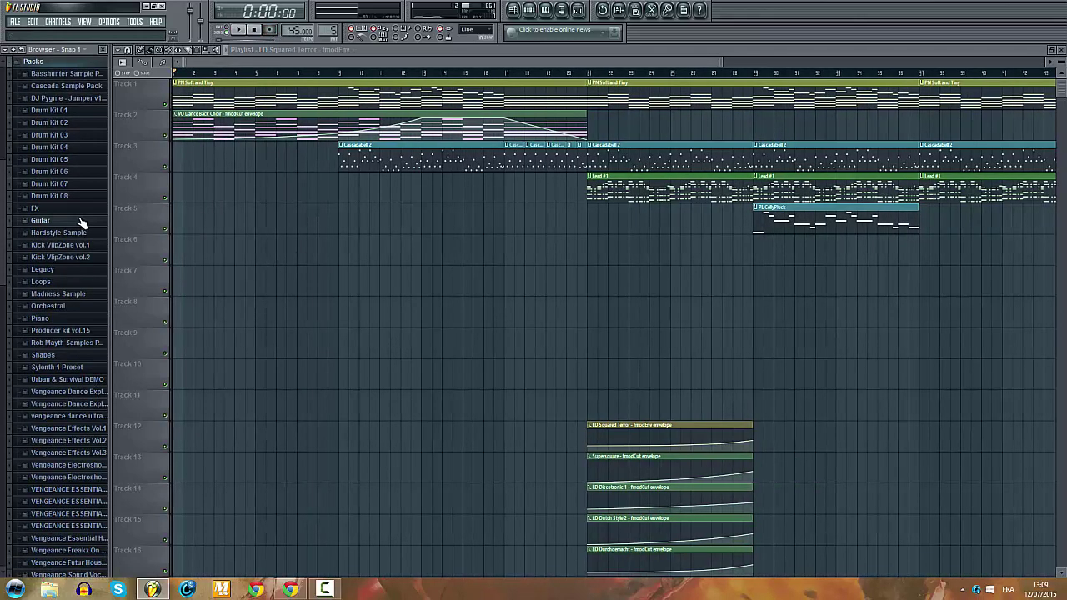
pyautogui.scroll(-1, 81, 225)
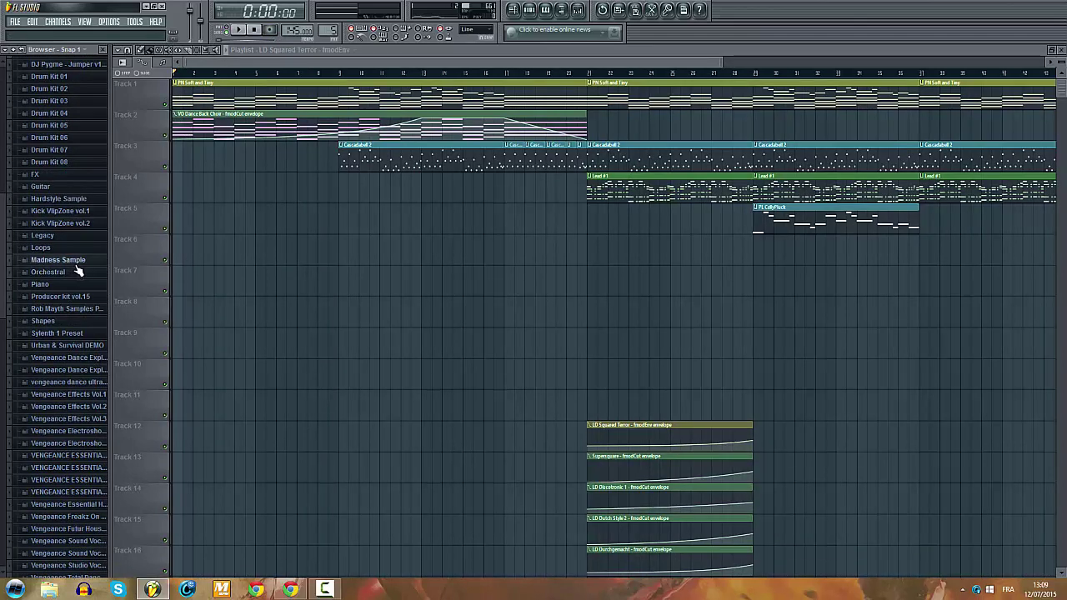
pyautogui.click(75, 260)
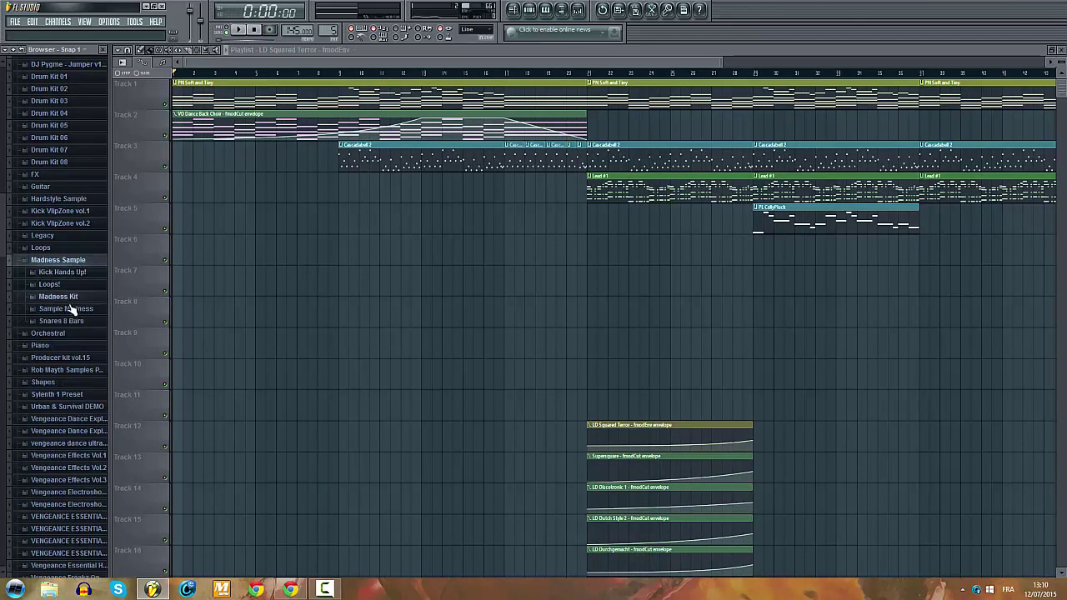
pyautogui.click(66, 310)
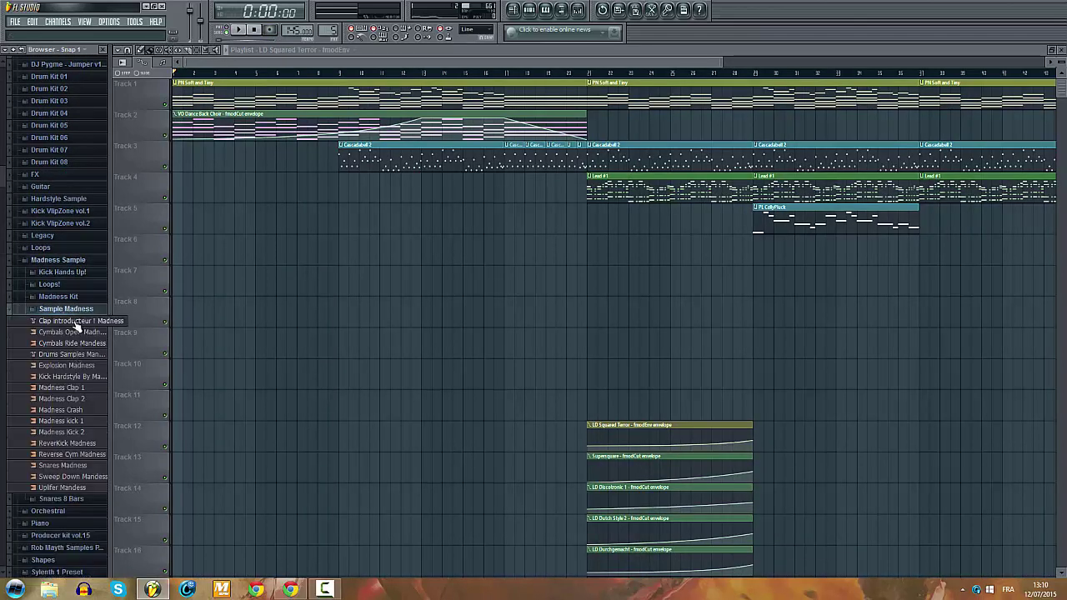
pyautogui.moveTo(75, 326); pyautogui.dragTo(355, 255)
pyautogui.scroll(4, 371, 259)
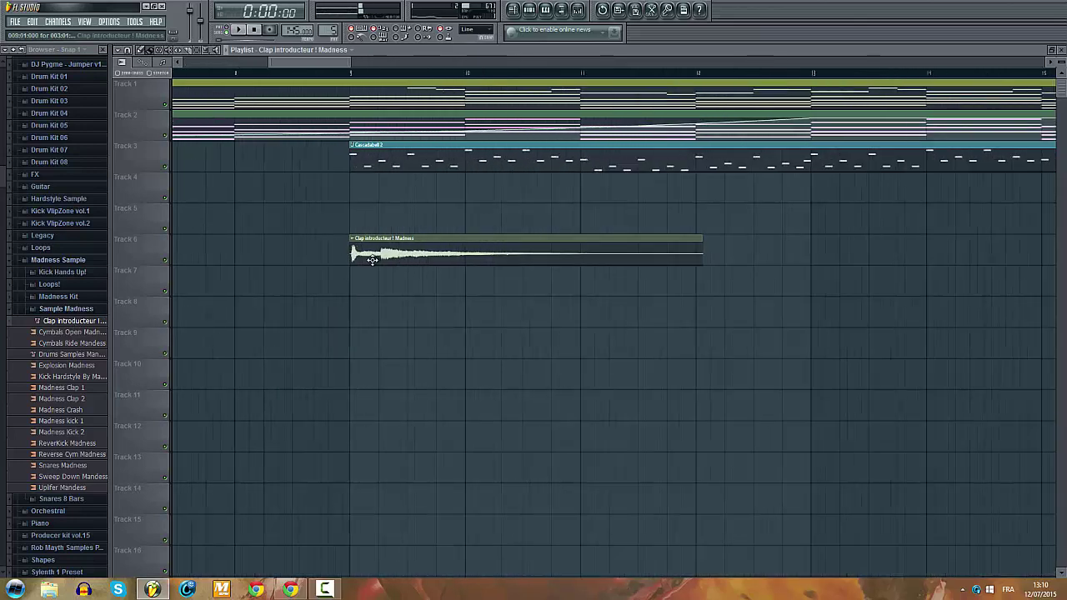
pyautogui.scroll(5, 371, 260)
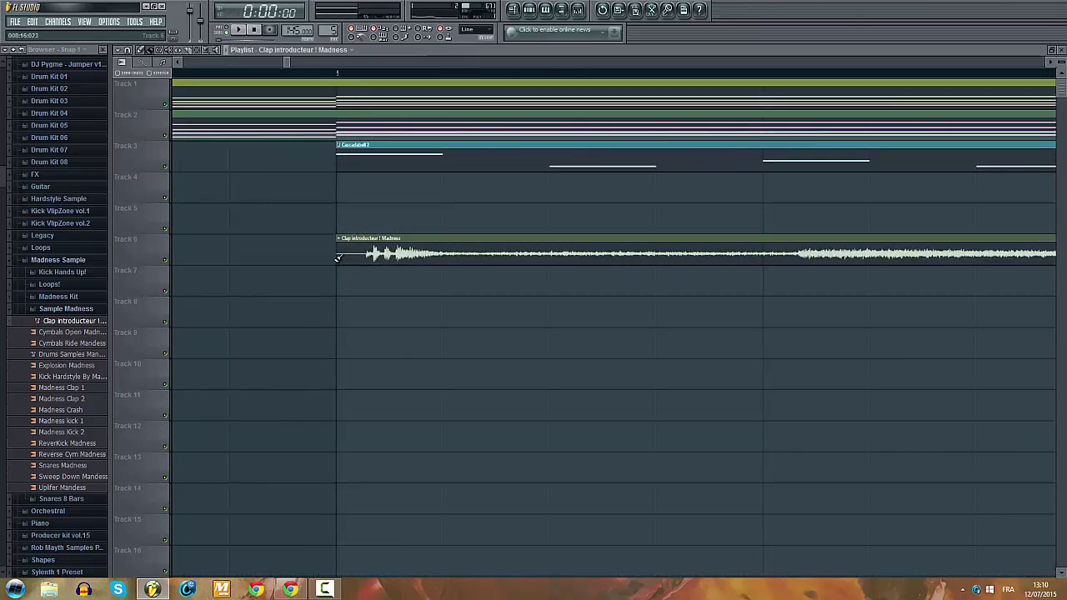
# Step: Move the Clap introducteur ! Madness clip on Track 6 earlier so it starts one beat before bar 9
pyautogui.moveTo(364, 265); pyautogui.dragTo(305, 260)
pyautogui.scroll(-7, 650, 270)
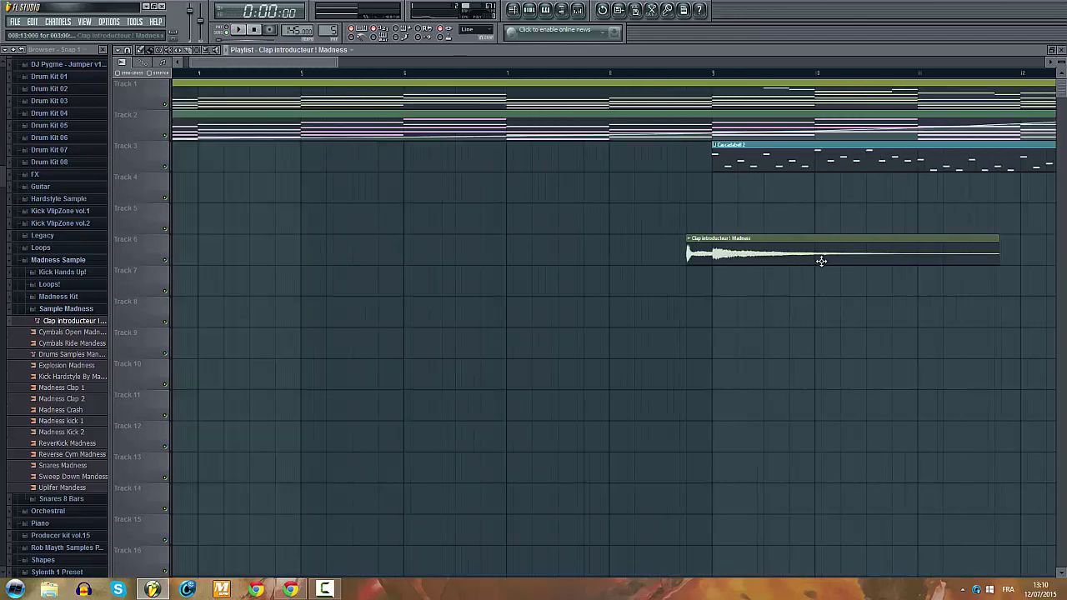
pyautogui.scroll(5, 914, 265)
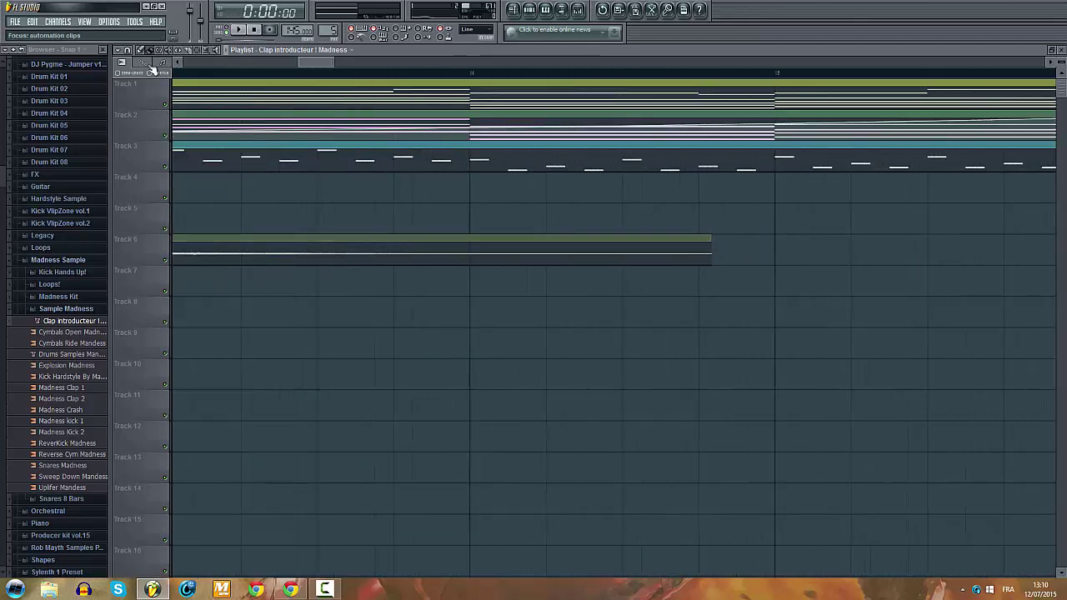
pyautogui.scroll(-4, 302, 236)
pyautogui.scroll(9, 408, 260)
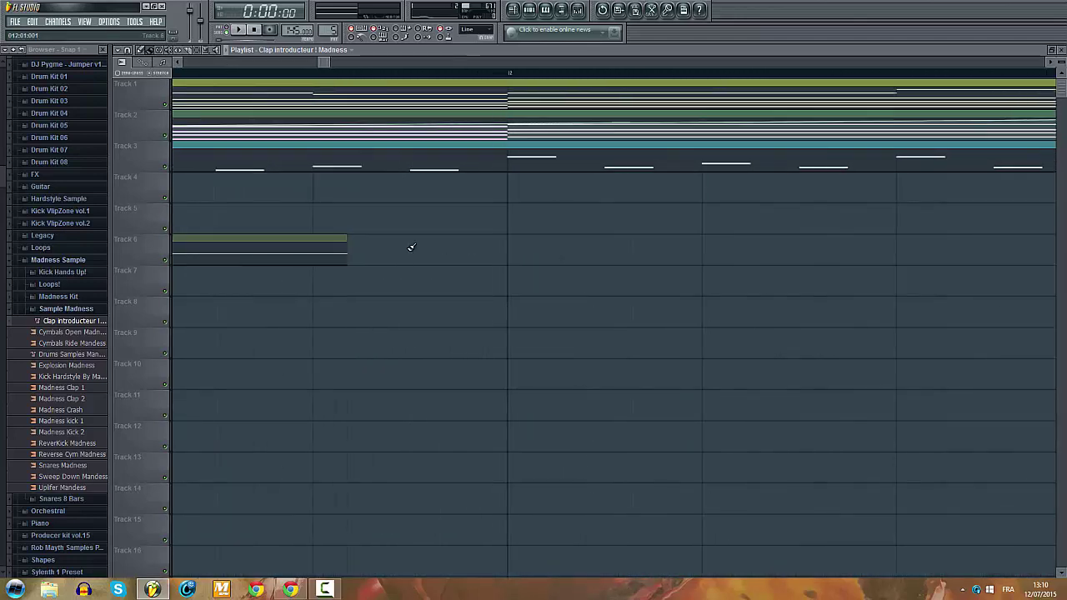
pyautogui.scroll(1, 278, 260)
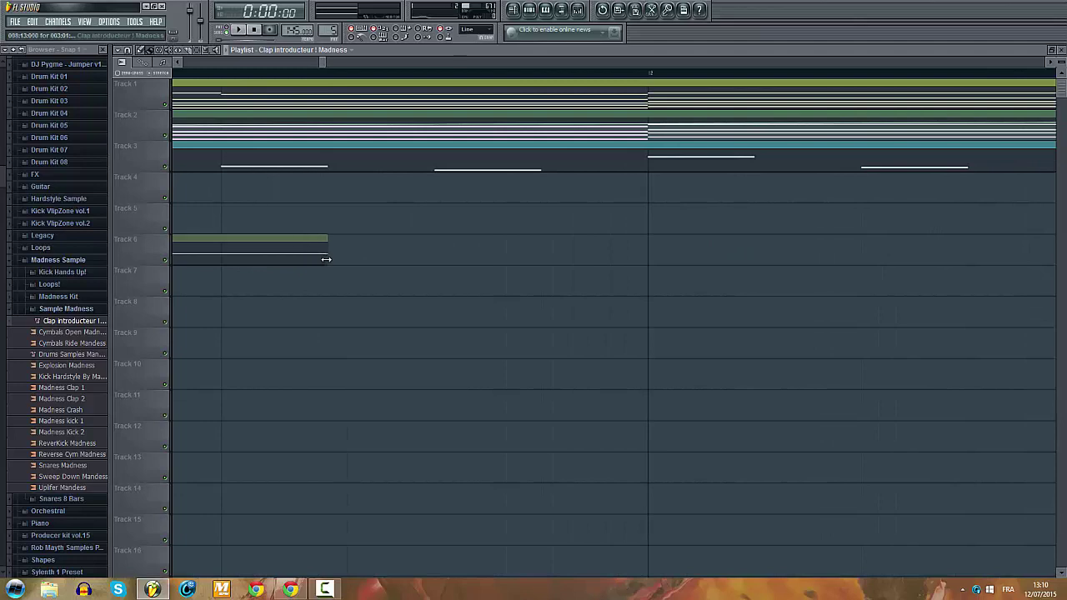
pyautogui.scroll(-6, 326, 259)
pyautogui.scroll(3, 250, 265)
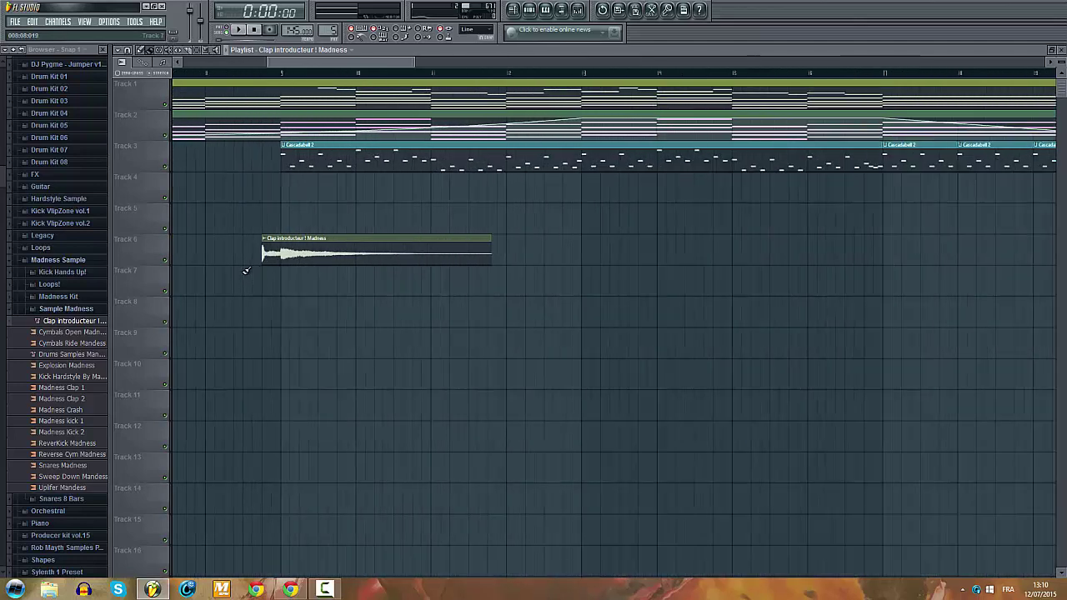
pyautogui.scroll(6, 297, 274)
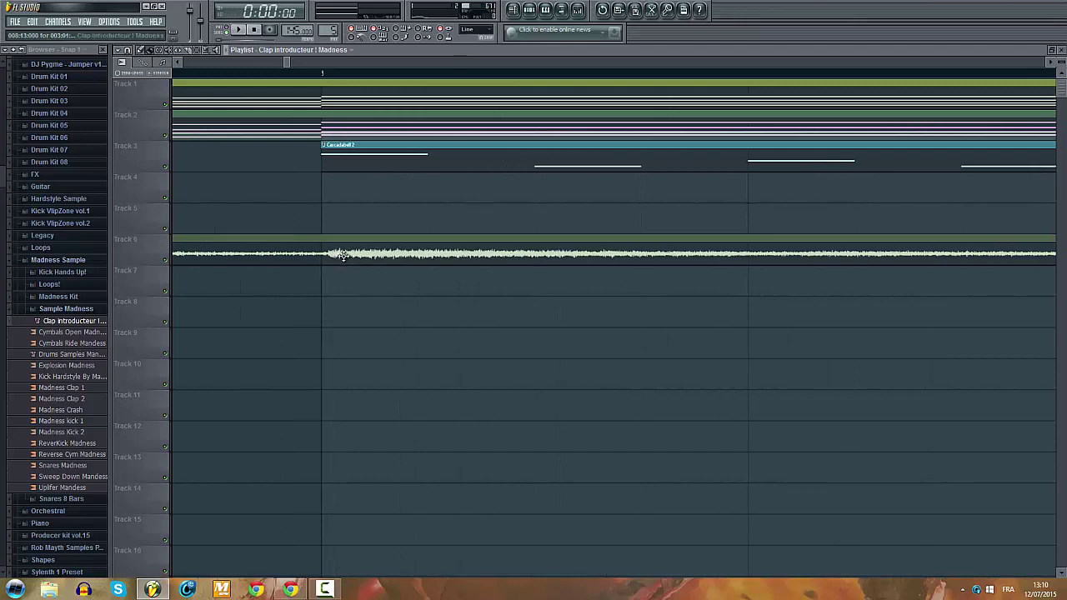
# Step: Trim the end of the Clap introducteur ! Madness clip on Track 6 slightly shorter, just before bar 12
pyautogui.scroll(-5, 447, 253)
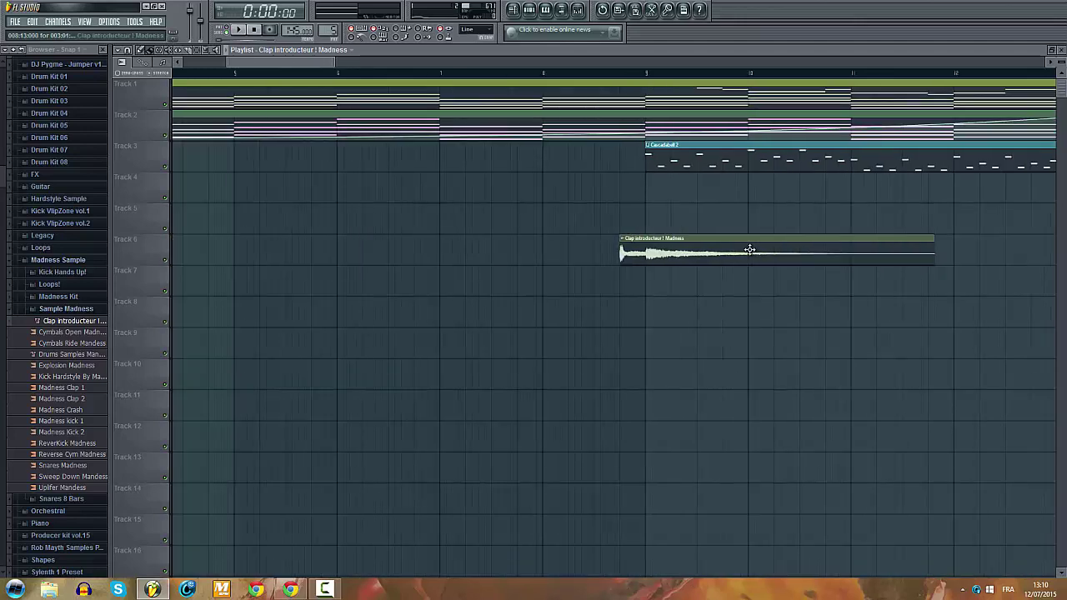
pyautogui.scroll(4, 754, 258)
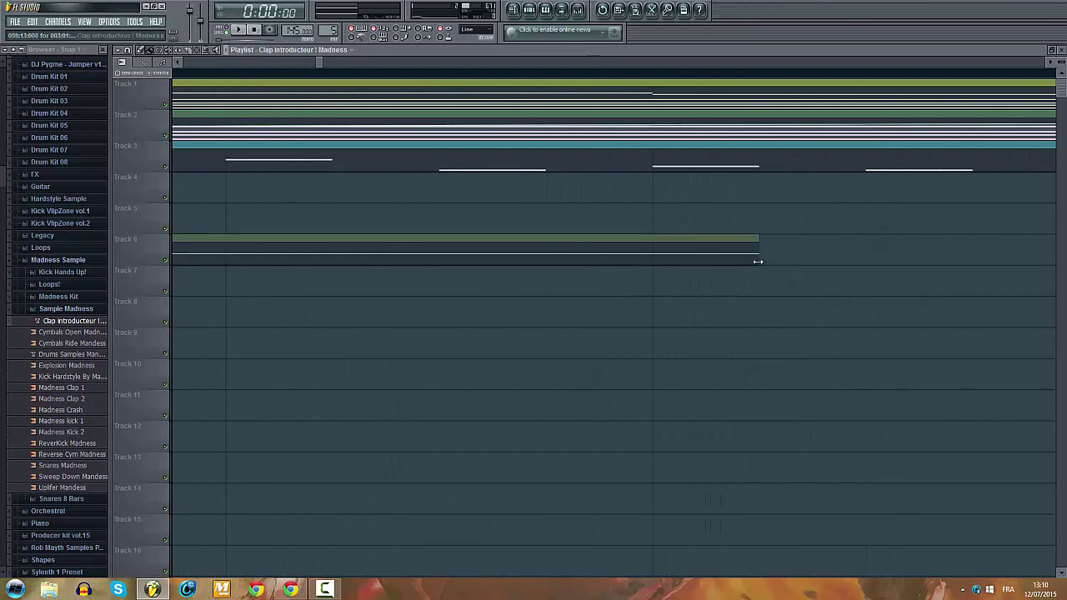
pyautogui.moveTo(758, 262); pyautogui.dragTo(696, 262)
pyautogui.scroll(-3, 328, 274)
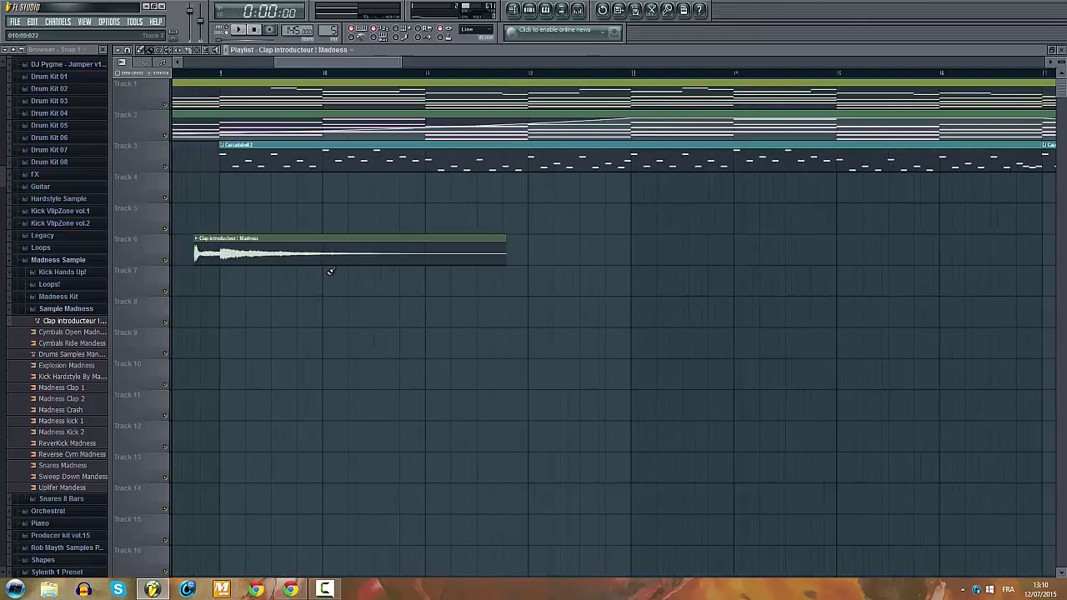
# Step: Examine how the clap clip's second hit and its end line up with the bar and beat lines
pyautogui.scroll(4, 278, 263)
pyautogui.scroll(3, 276, 264)
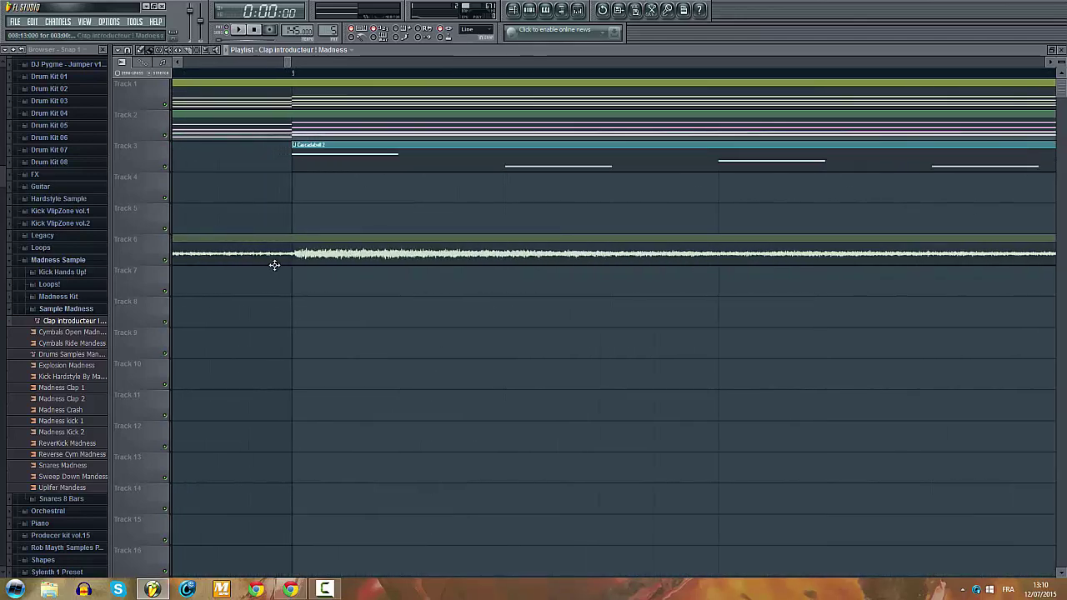
pyautogui.scroll(-6, 291, 266)
pyautogui.scroll(6, 783, 268)
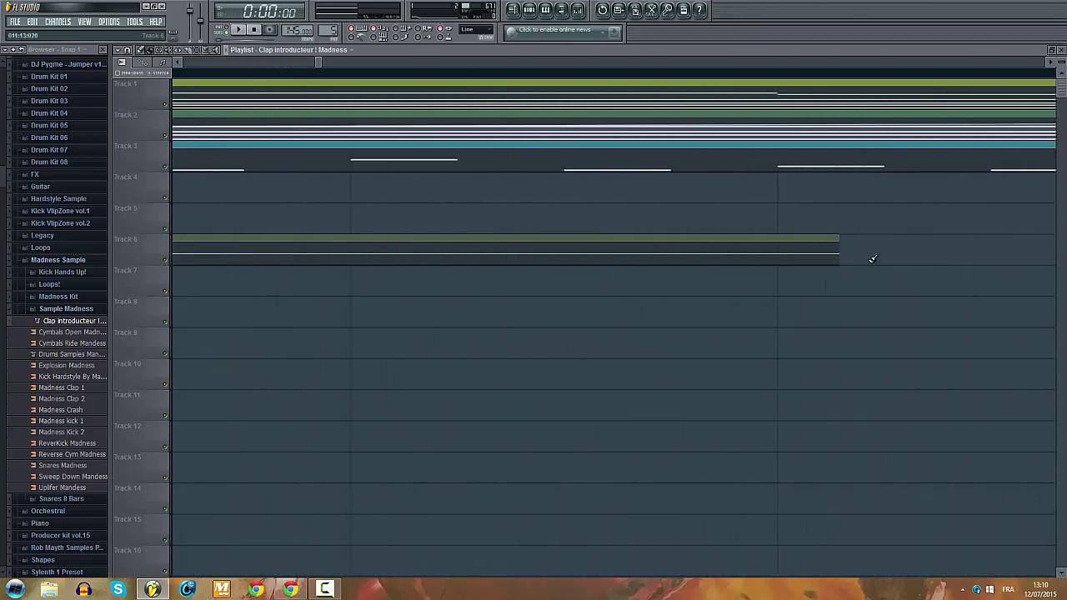
pyautogui.scroll(5, 827, 259)
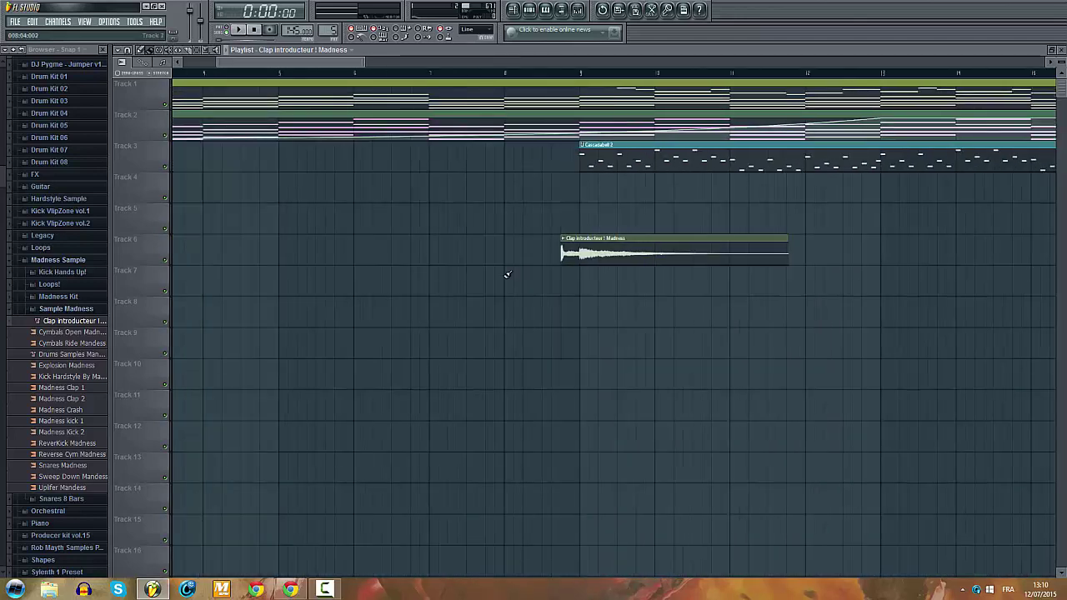
pyautogui.scroll(-6, 649, 271)
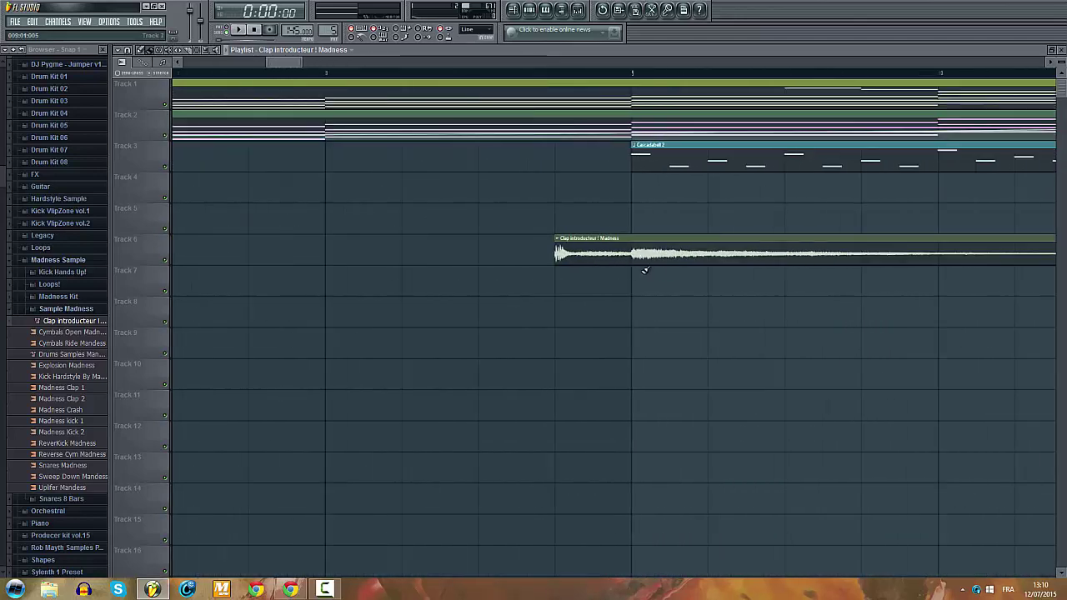
pyautogui.scroll(4, 879, 265)
pyautogui.scroll(2, 882, 263)
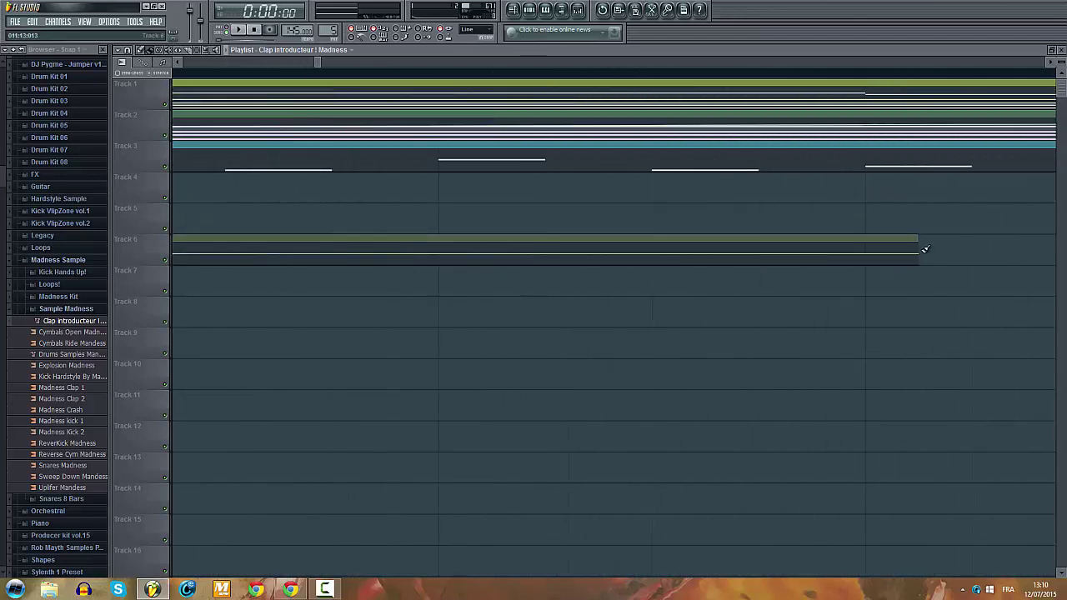
pyautogui.scroll(-6, 862, 260)
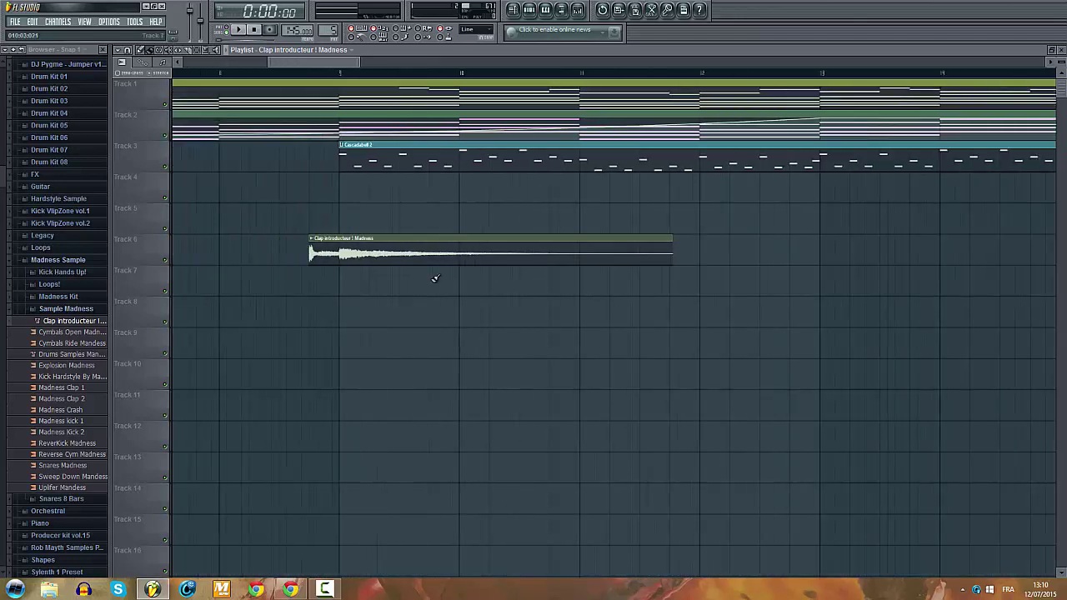
pyautogui.scroll(4, 291, 275)
pyautogui.scroll(5, 340, 276)
pyautogui.scroll(-7, 344, 271)
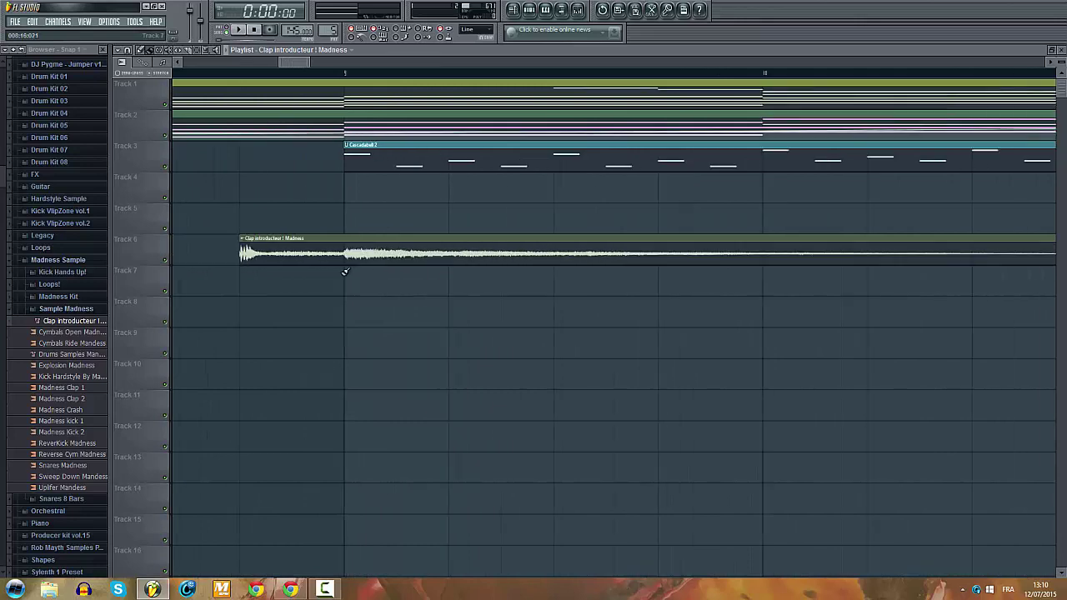
# Step: Play the arrangement from about bar 6 with the main snap on Line to hear the clap's placement
pyautogui.scroll(-4, 234, 76)
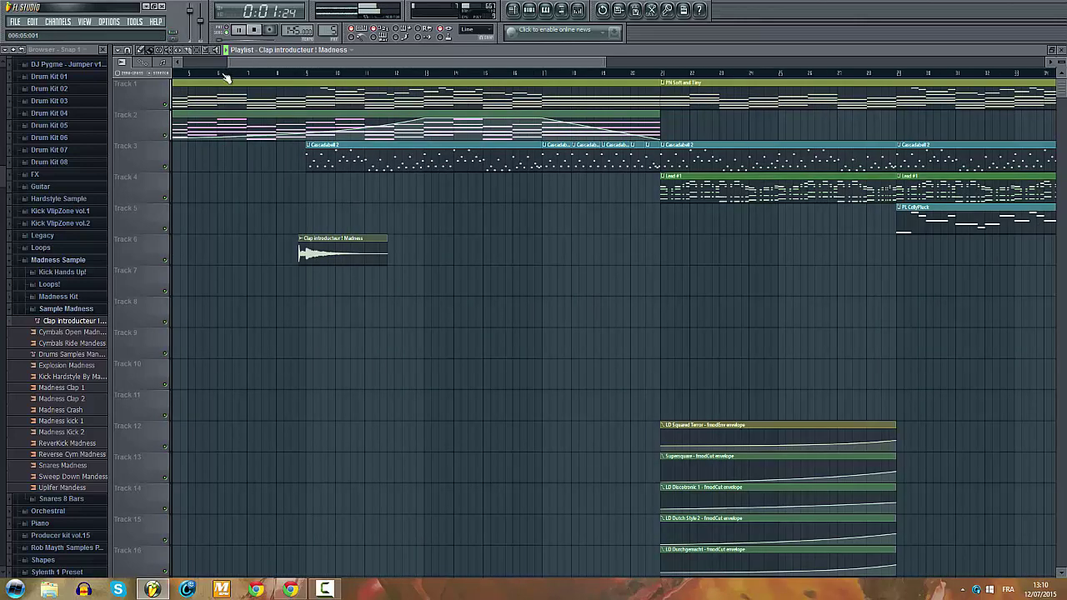
pyautogui.click(471, 33)
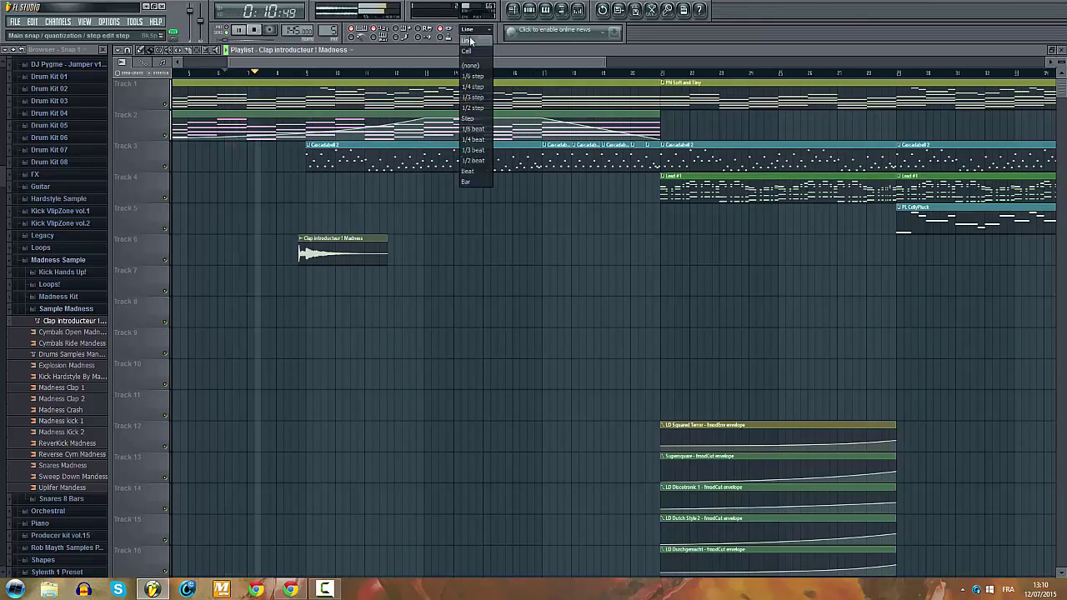
pyautogui.click(470, 40)
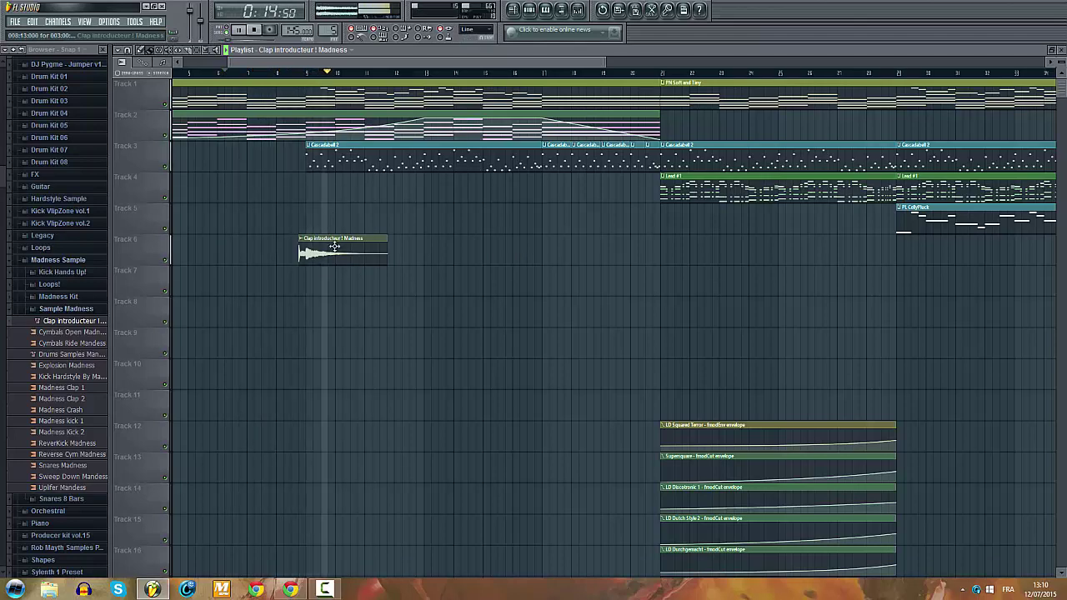
pyautogui.scroll(5, 308, 225)
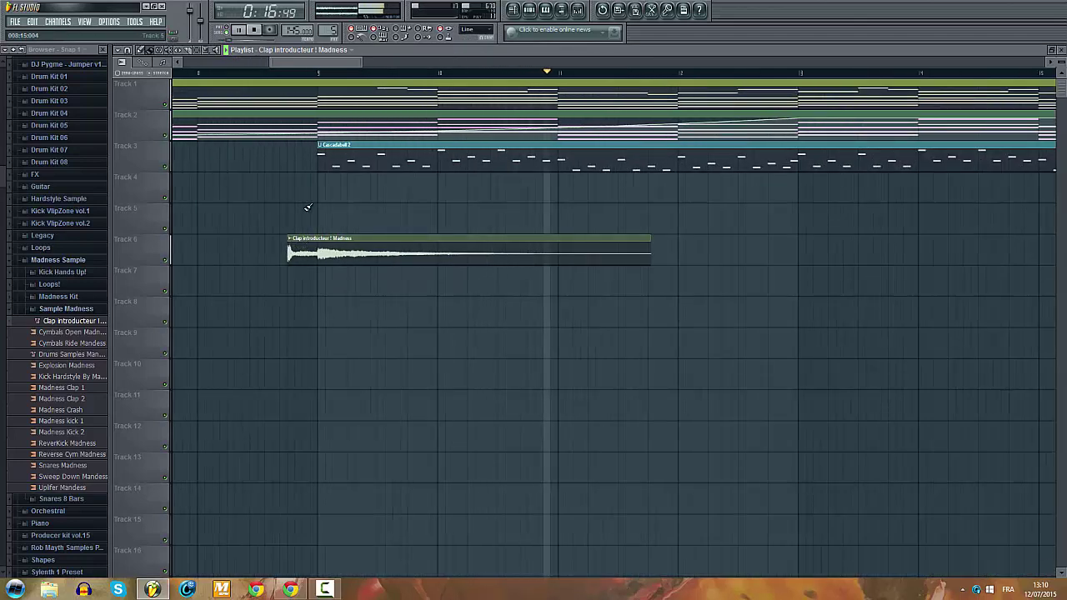
# Step: Place clap clips on Track 6 one beat before bar 21 and bar 45, and delete the one at bar 45
pyautogui.scroll(-7, 308, 207)
pyautogui.click(530, 247)
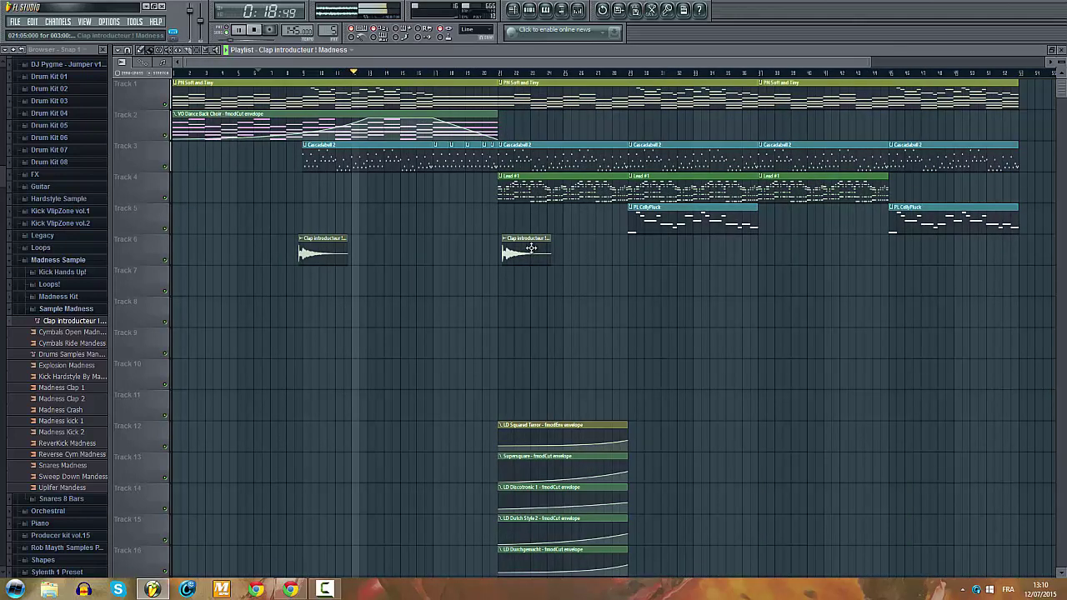
pyautogui.moveTo(531, 247); pyautogui.dragTo(950, 274)
pyautogui.scroll(5, 514, 252)
pyautogui.scroll(-5, 732, 254)
pyautogui.scroll(5, 941, 273)
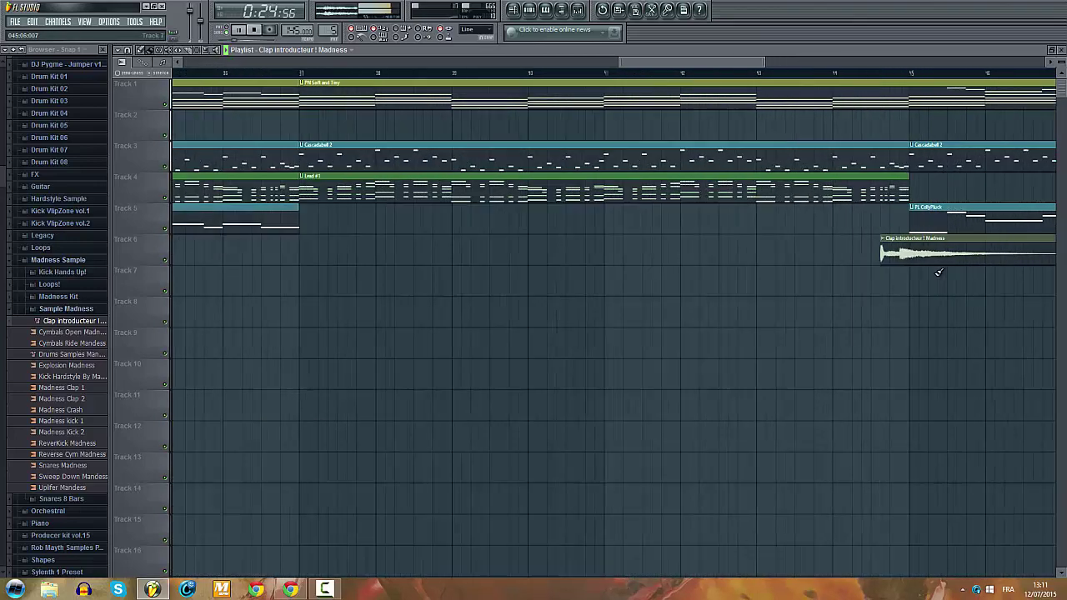
pyautogui.rightClick(909, 261)
pyautogui.scroll(-10, 522, 245)
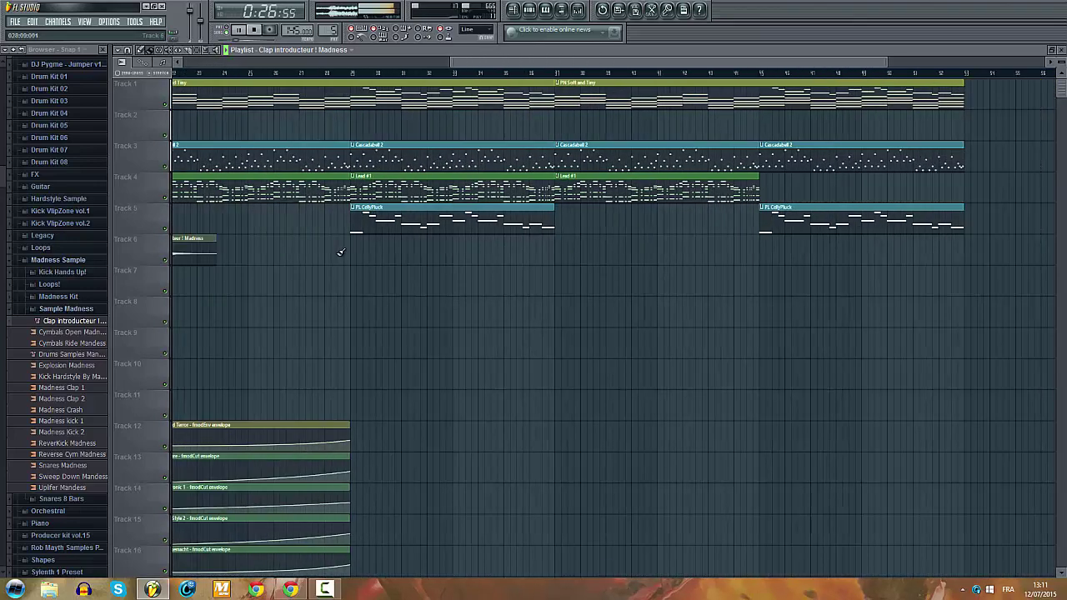
# Step: Stop playback, audition samples from the Sample Madness folder and place Sweep Down Mandess on Track 9 at bar 1
pyautogui.press('space')
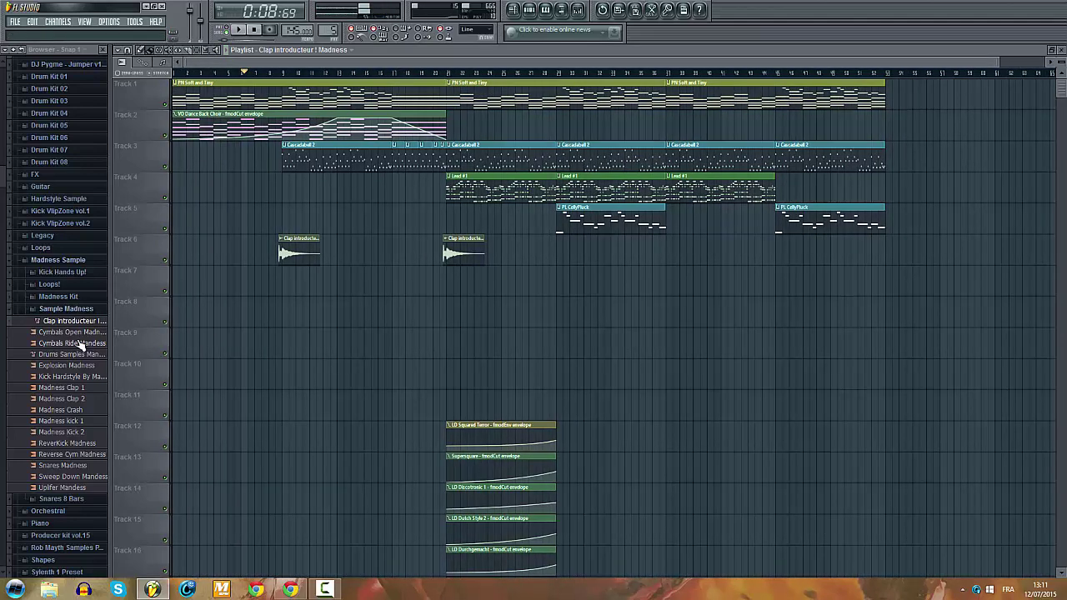
pyautogui.click(73, 375)
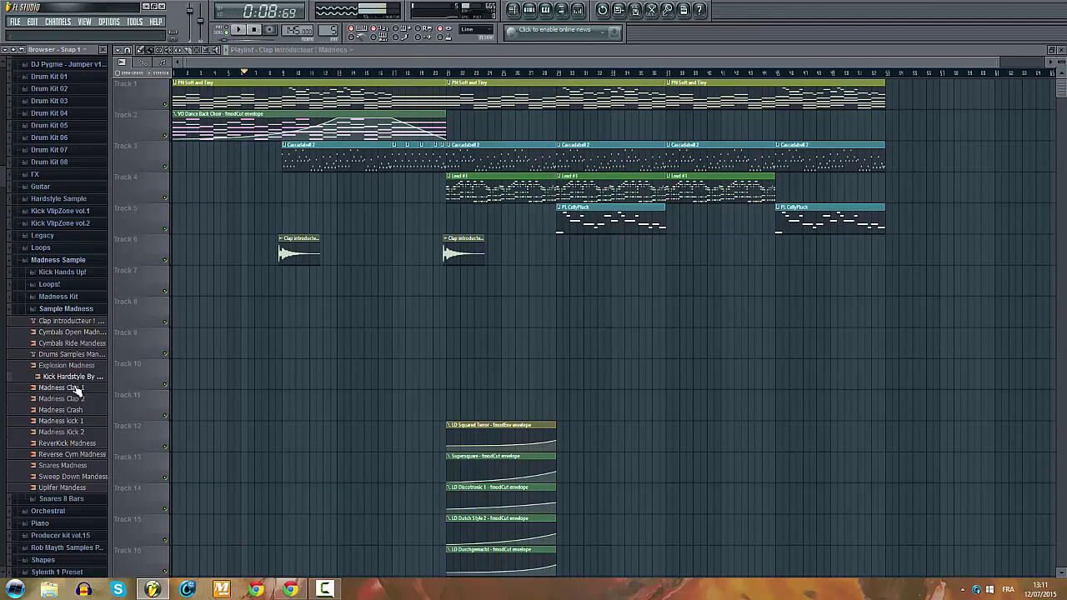
pyautogui.click(73, 477)
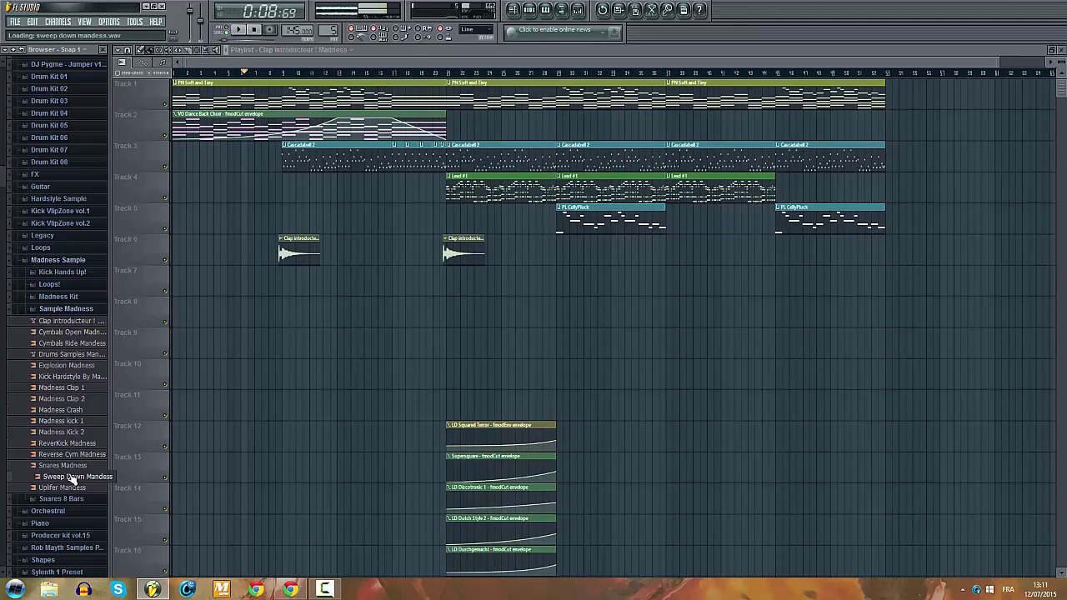
pyautogui.moveTo(73, 478); pyautogui.dragTo(217, 350)
# Step: Trim the end of the Sweep Down Mandess clip on Track 9 back to bar 9
pyautogui.scroll(5, 263, 359)
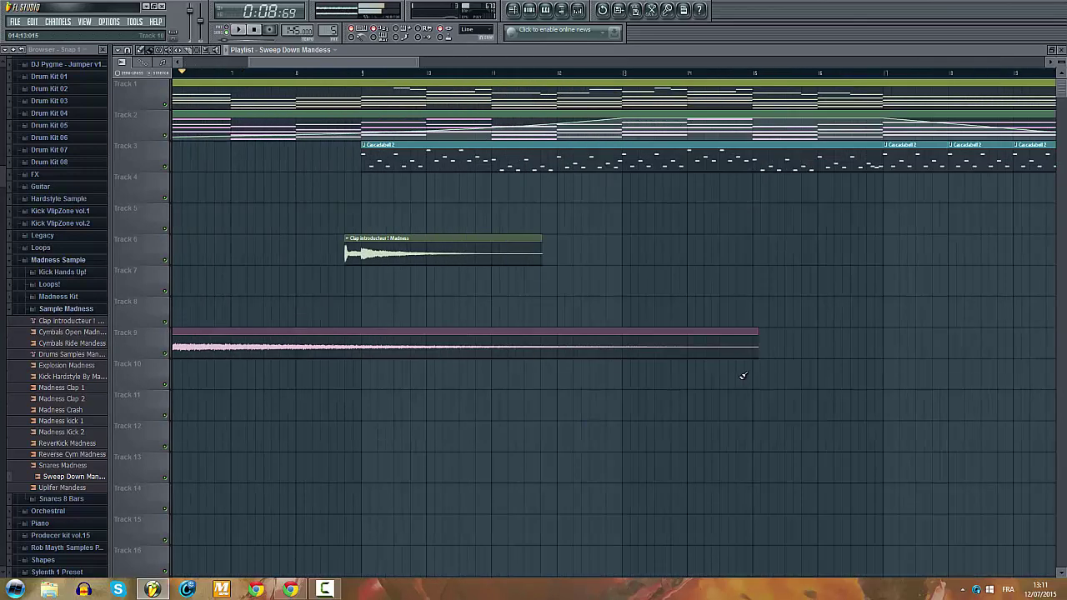
pyautogui.moveTo(754, 349); pyautogui.dragTo(355, 348)
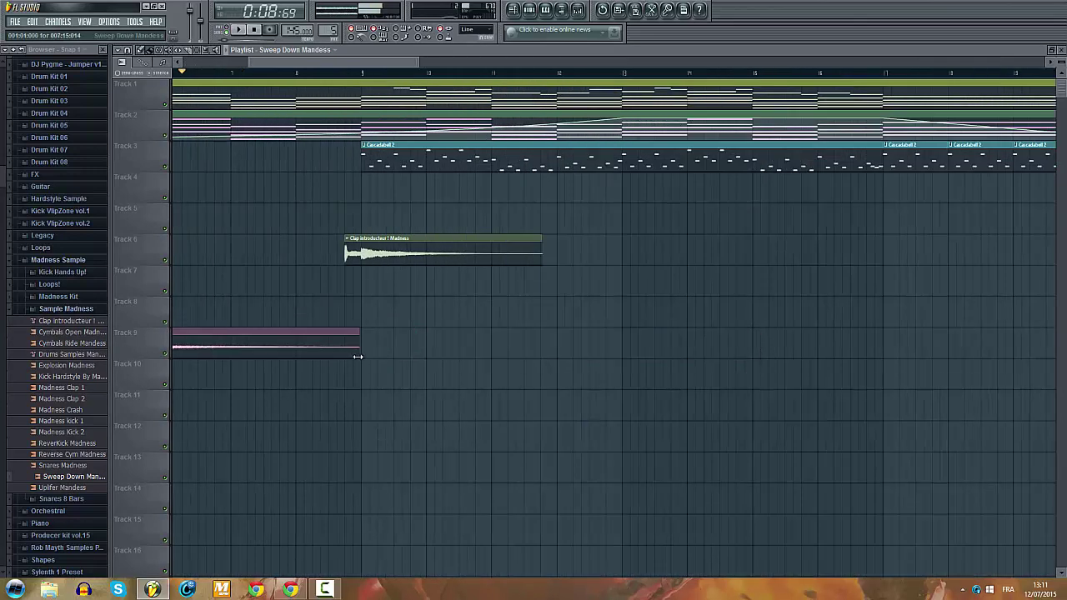
pyautogui.scroll(6, 351, 347)
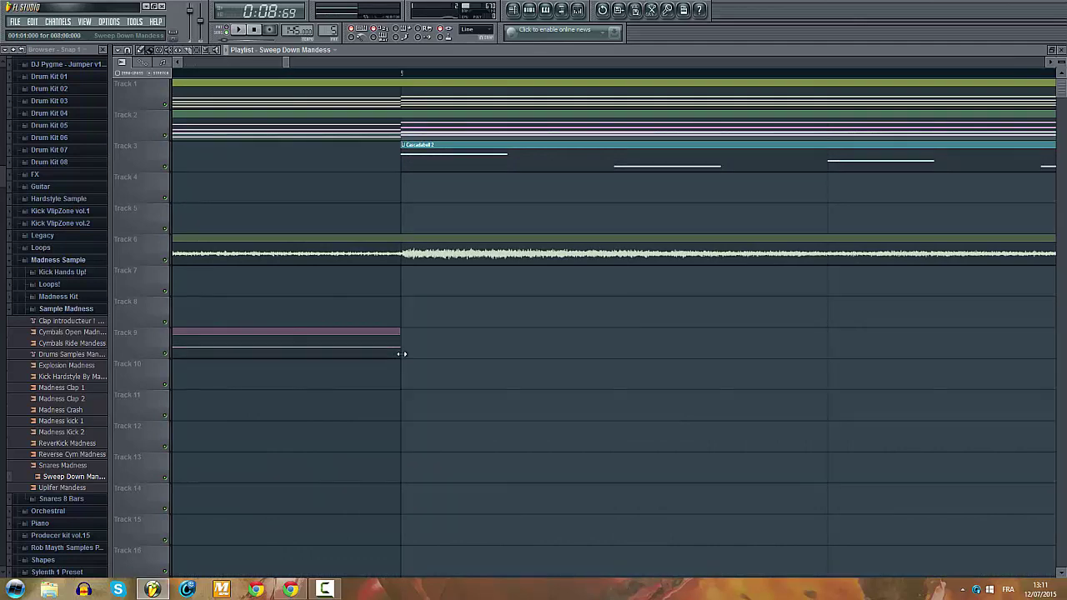
pyautogui.scroll(-10, 402, 354)
# Step: Set the Sweep Down Mandess channel volume to 52%, play the song from the start and select the PN Soft and Tiny pattern
pyautogui.doubleClick(271, 347)
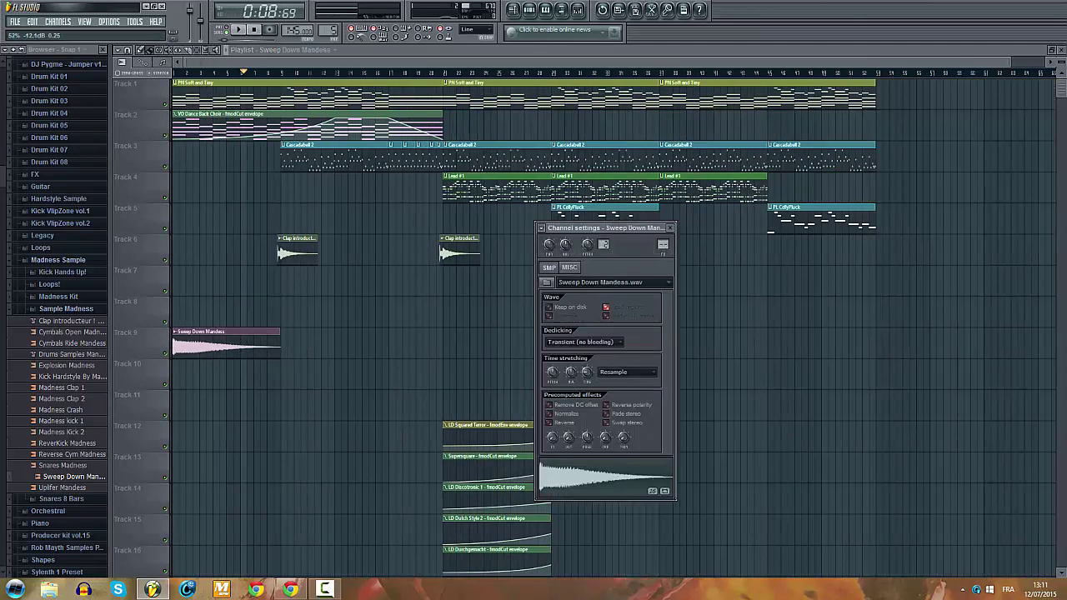
pyautogui.click(257, 31)
pyautogui.press('space')
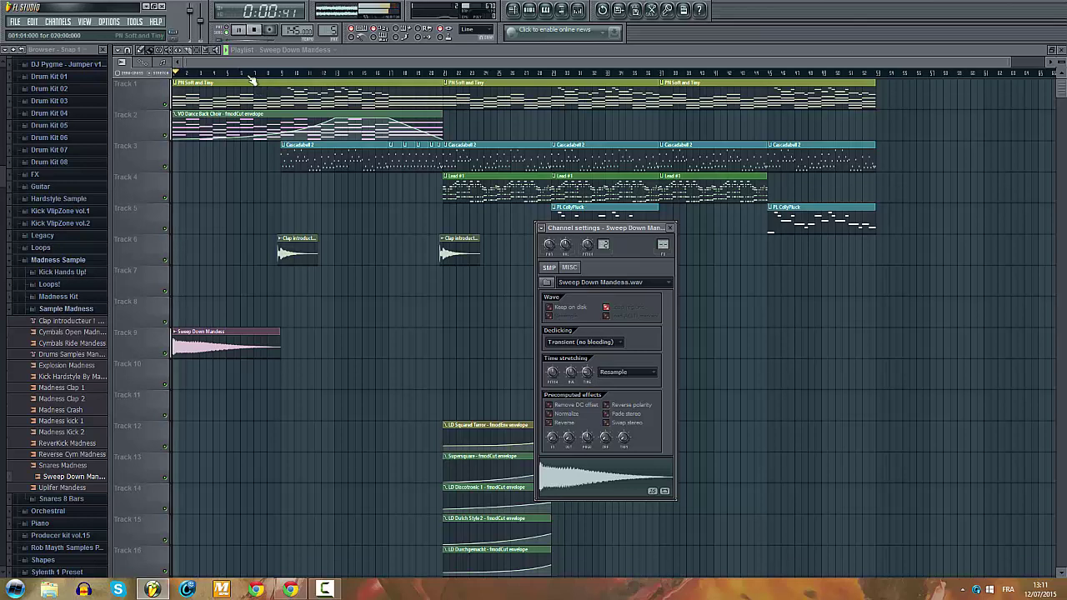
pyautogui.press('Escape')
pyautogui.click(249, 96)
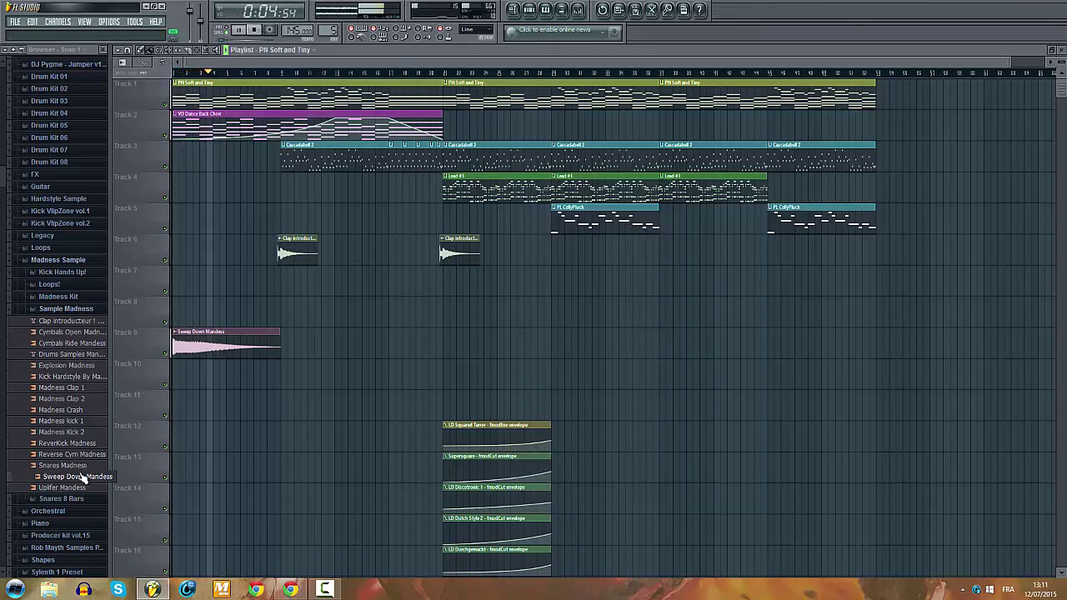
# Step: Place further eight-bar Sweep Down Mandess clips on Track 9 at bars 21, 37 and 53
pyautogui.moveTo(74, 476); pyautogui.dragTo(873, 349)
pyautogui.scroll(3, 684, 350)
pyautogui.scroll(-3, 649, 350)
pyautogui.scroll(3, 874, 348)
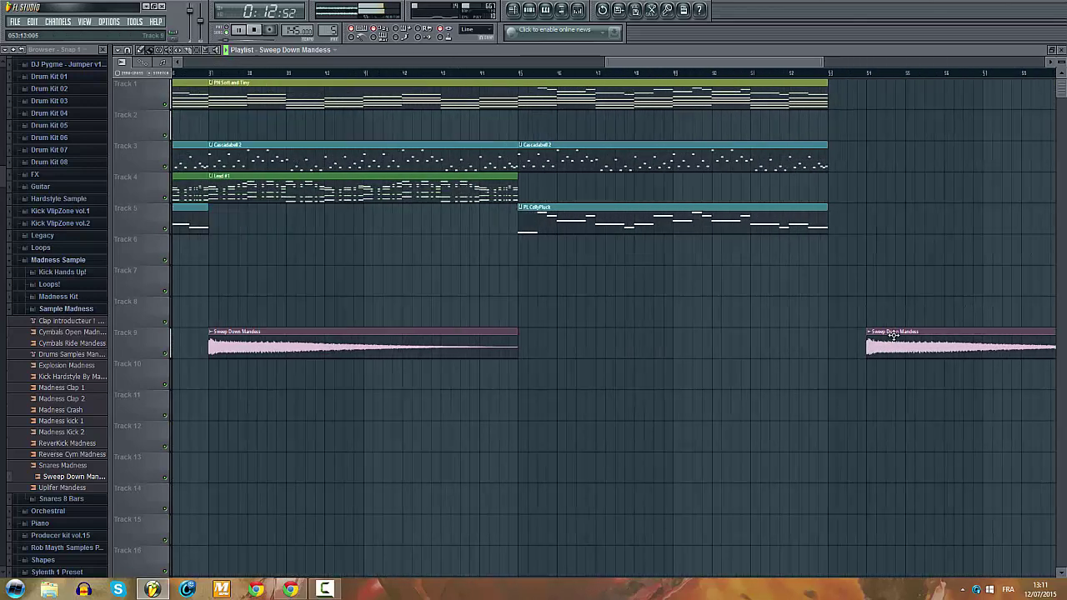
pyautogui.scroll(-5, 834, 341)
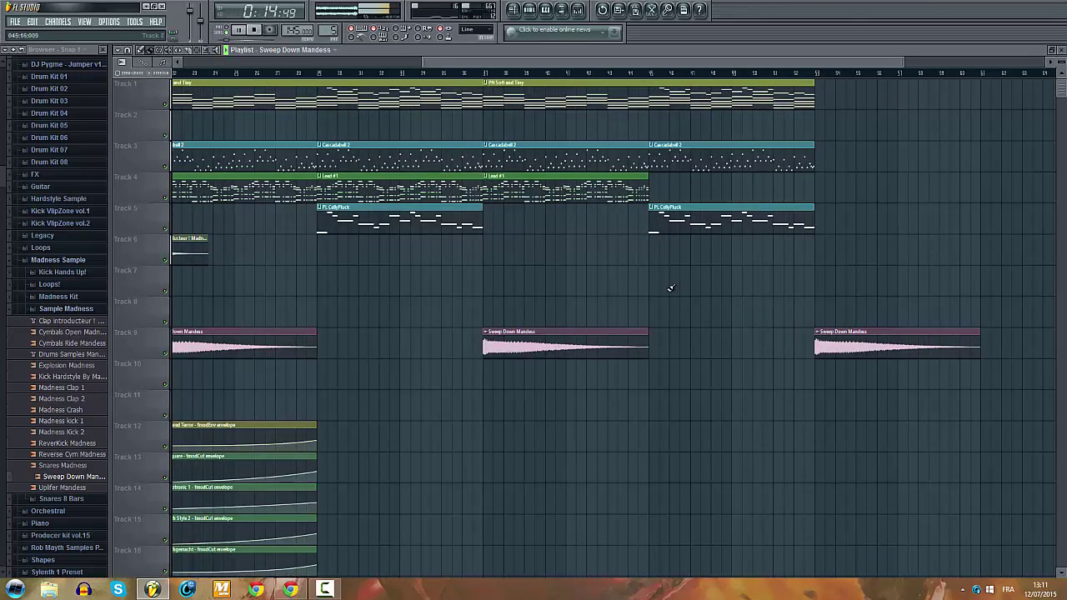
pyautogui.moveTo(295, 61); pyautogui.dragTo(220, 63)
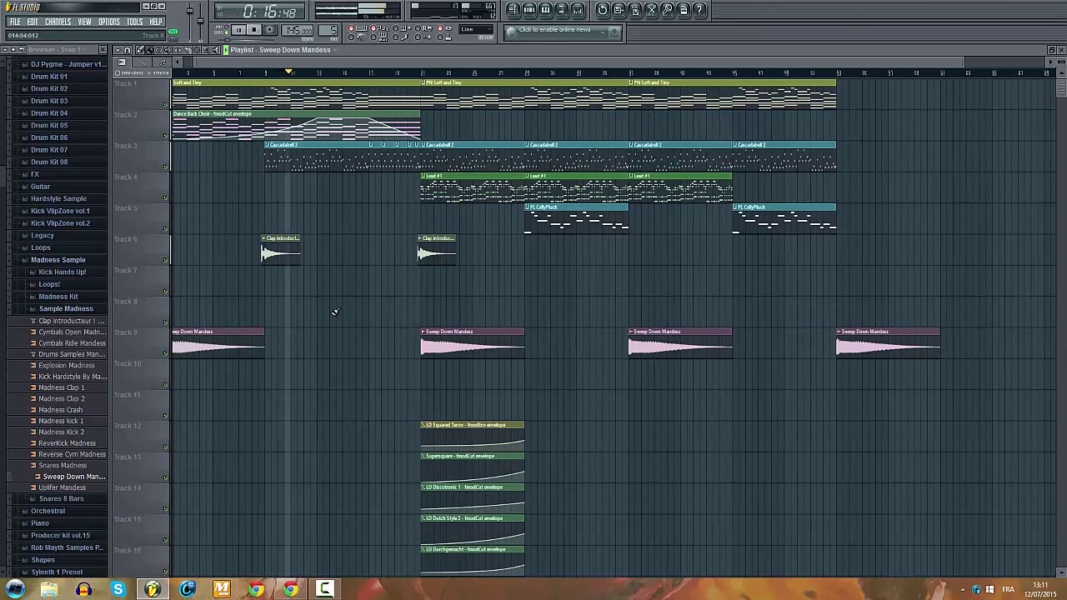
# Step: Stop playback, audition Reverse Cym Madness and ReverKick Madness, and place Reverse Cym Madness on Track 7 at bar 28
pyautogui.scroll(2, 250, 307)
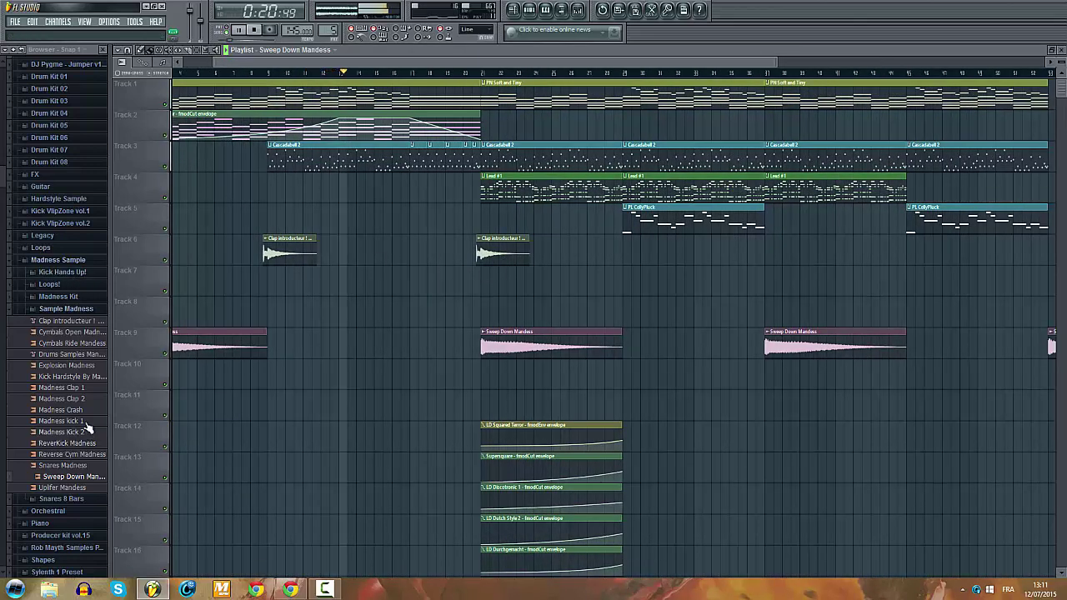
pyautogui.press('space')
pyautogui.click(69, 454)
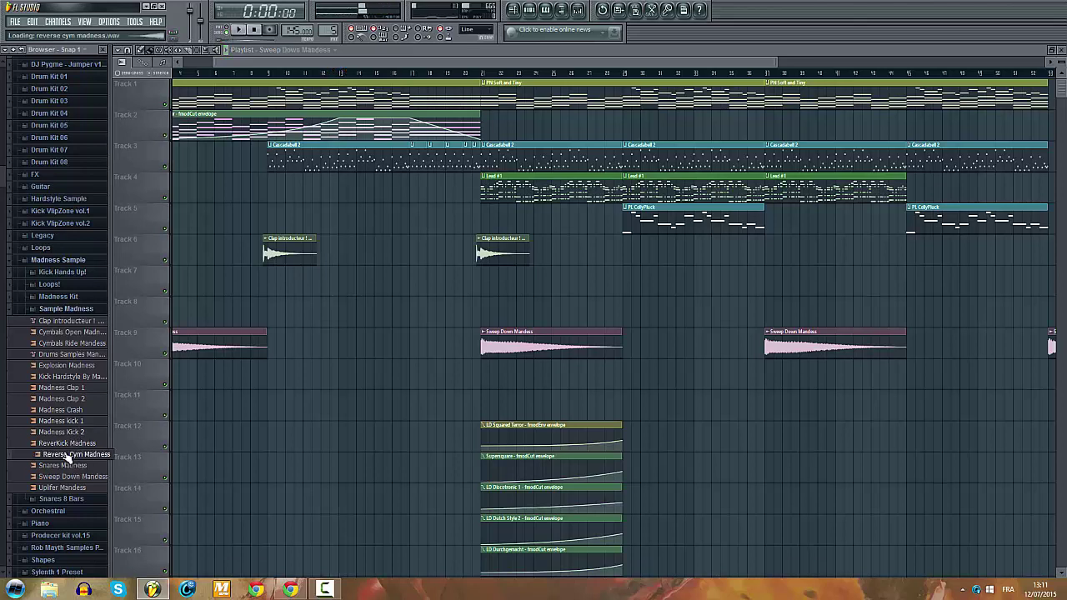
pyautogui.click(68, 444)
pyautogui.moveTo(69, 455); pyautogui.dragTo(726, 282)
# Step: Trim the end of the Reverse Cym Madness clip to bar 29 and set its channel volume to 45%
pyautogui.scroll(7, 609, 283)
pyautogui.scroll(6, 818, 292)
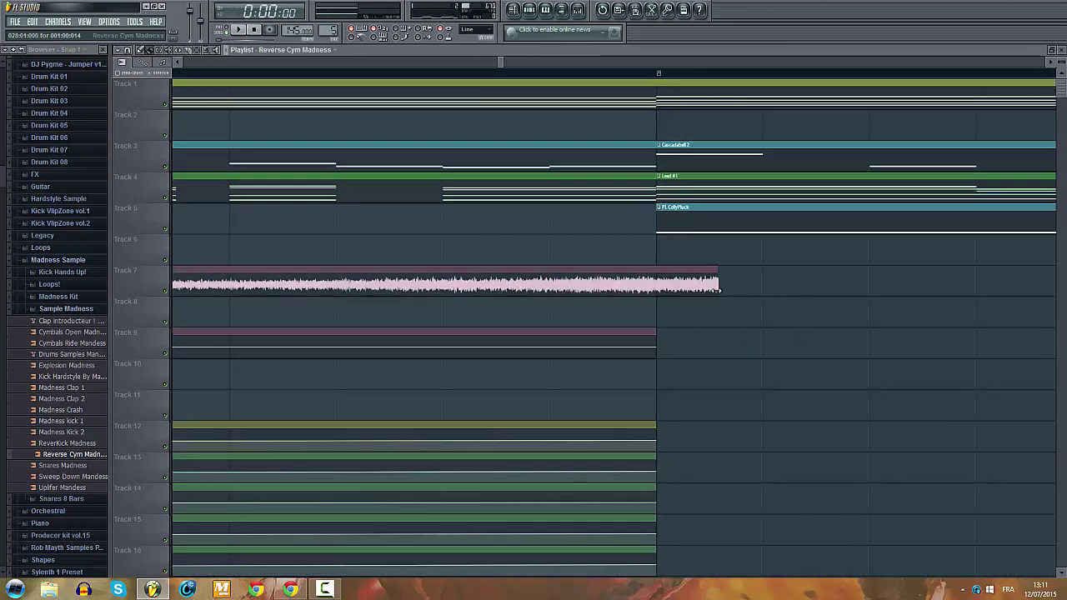
pyautogui.moveTo(718, 290); pyautogui.dragTo(656, 289)
pyautogui.doubleClick(631, 282)
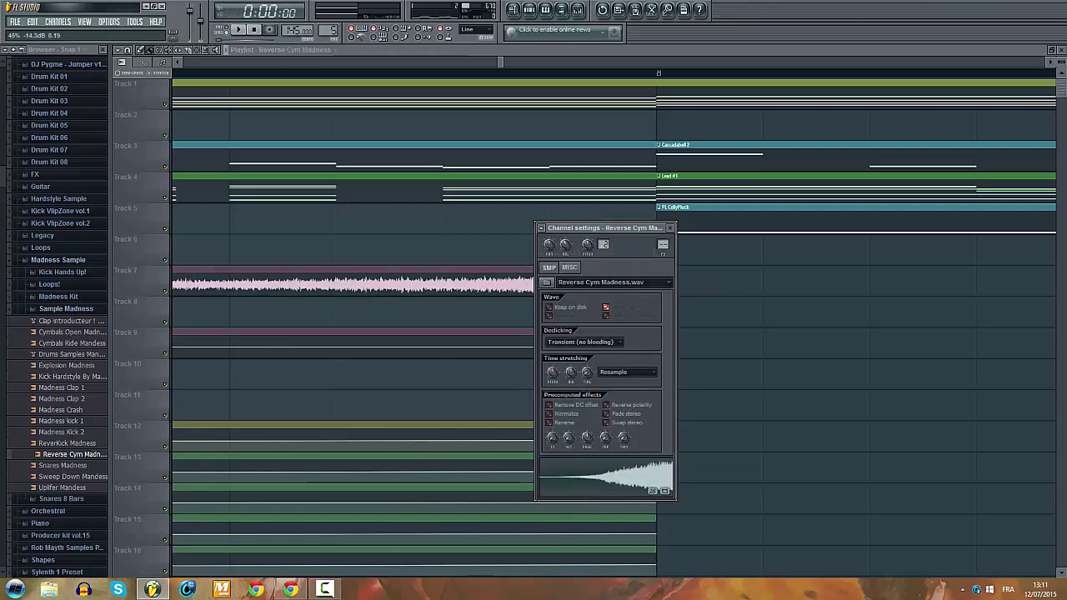
pyautogui.rightClick(766, 278)
pyautogui.scroll(-12, 636, 292)
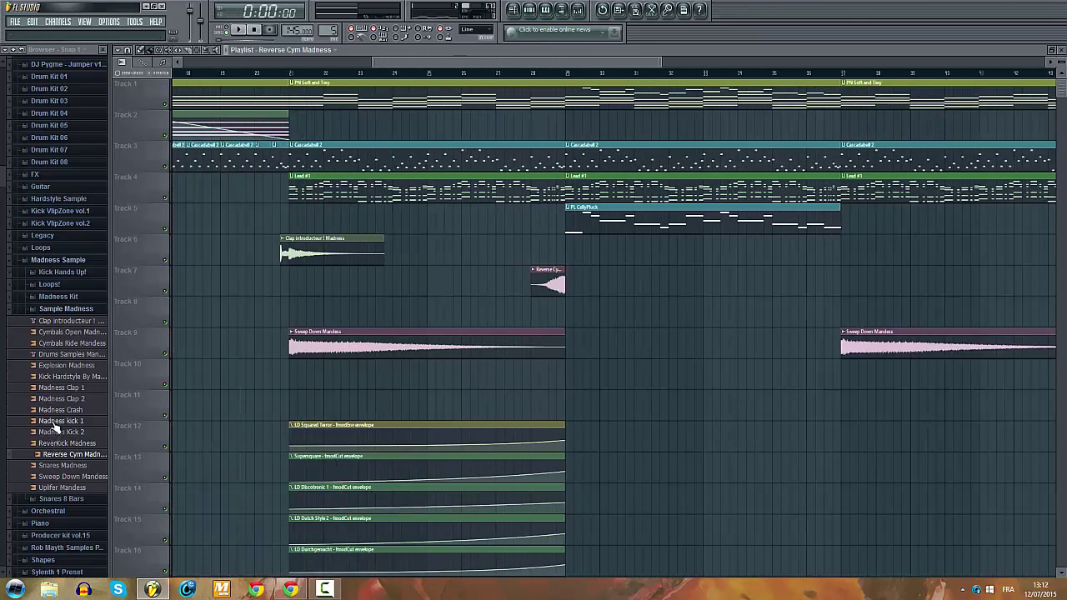
# Step: Place Madness Crash on Track 7 at bar 29 and trim its end to a length of 2 bars and 12 steps
pyautogui.moveTo(53, 412); pyautogui.dragTo(589, 271)
pyautogui.scroll(5, 591, 284)
pyautogui.scroll(5, 558, 293)
pyautogui.moveTo(471, 293); pyautogui.dragTo(495, 274)
pyautogui.scroll(-3, 567, 279)
pyautogui.scroll(8, 1025, 288)
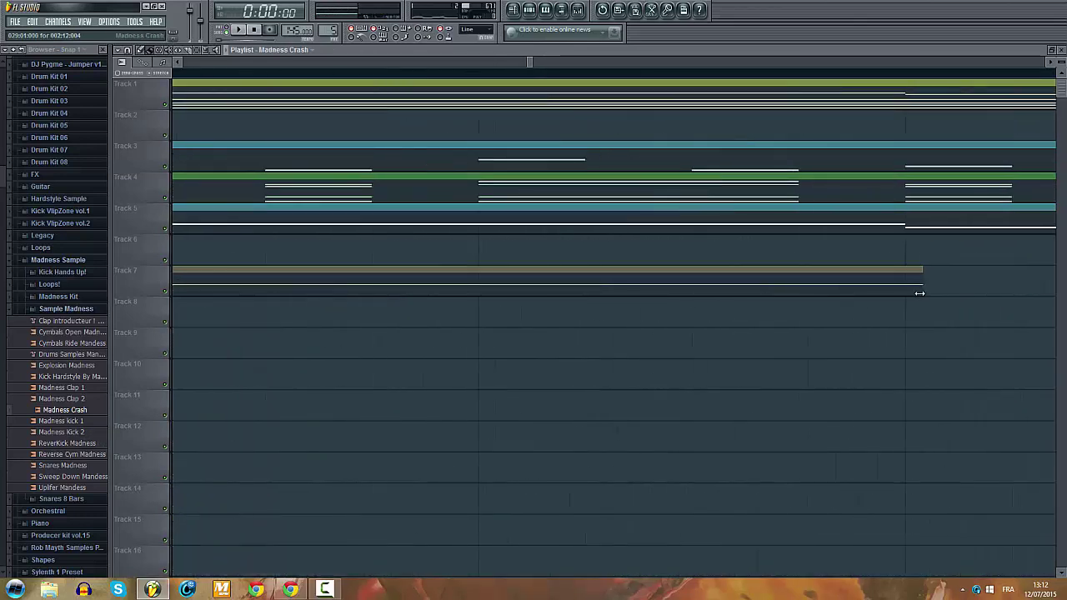
pyautogui.scroll(-8, 902, 301)
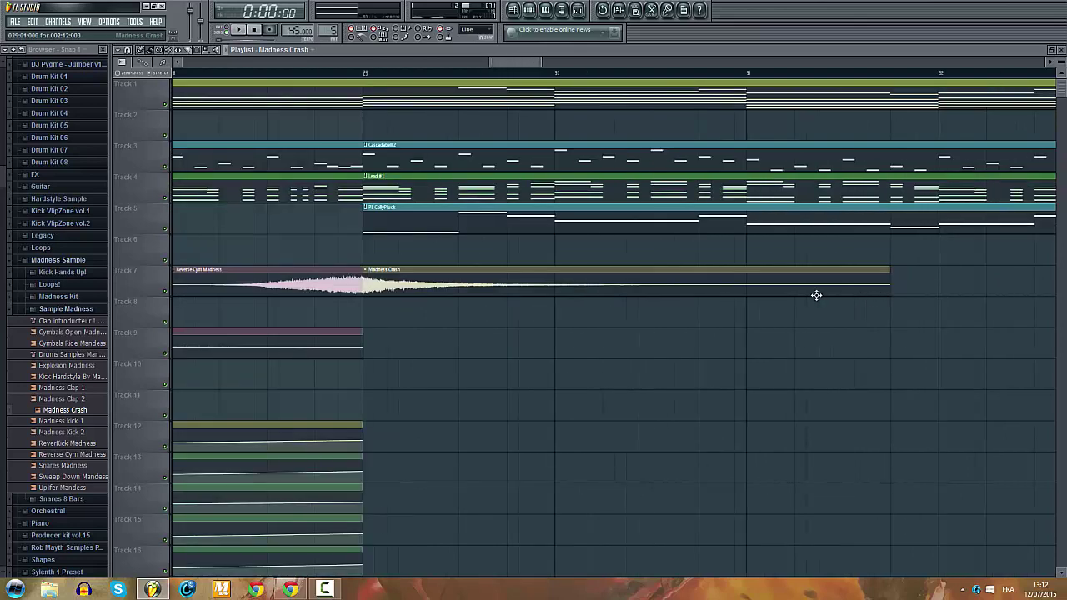
# Step: Set the Madness Crash channel volume to 63% and, with the song playing, add another Madness Crash clip on Track 7 at bar 1
pyautogui.doubleClick(690, 279)
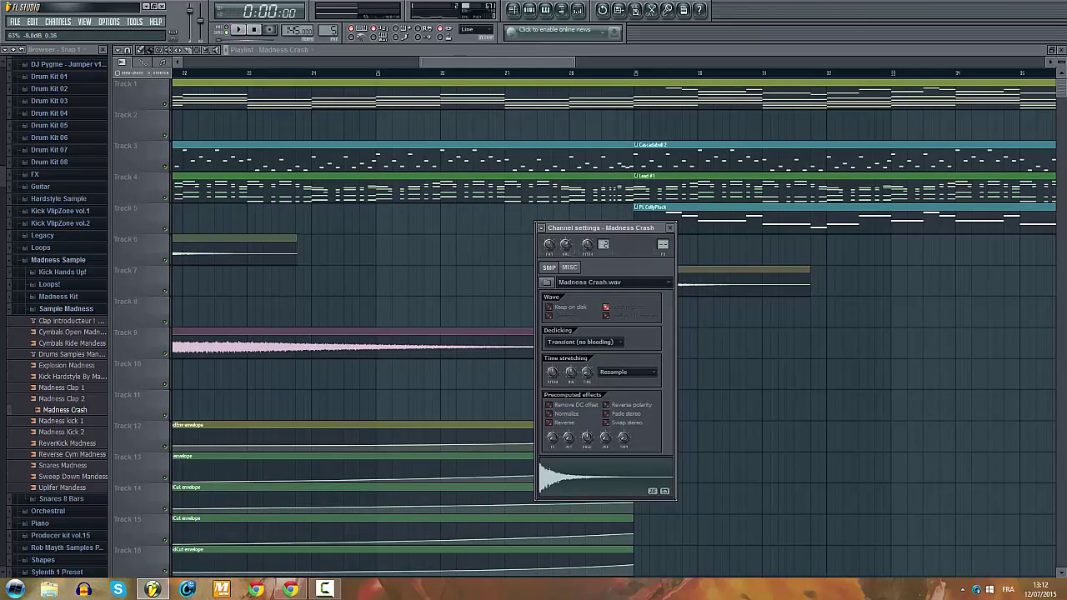
pyautogui.rightClick(436, 267)
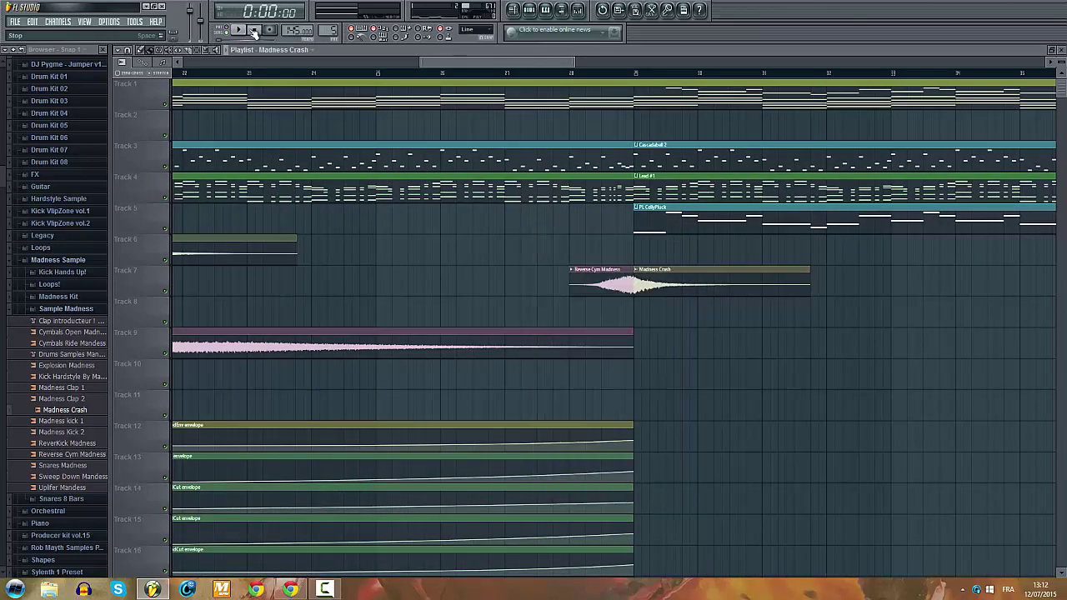
pyautogui.click(239, 31)
pyautogui.scroll(-5, 346, 221)
pyautogui.click(178, 283)
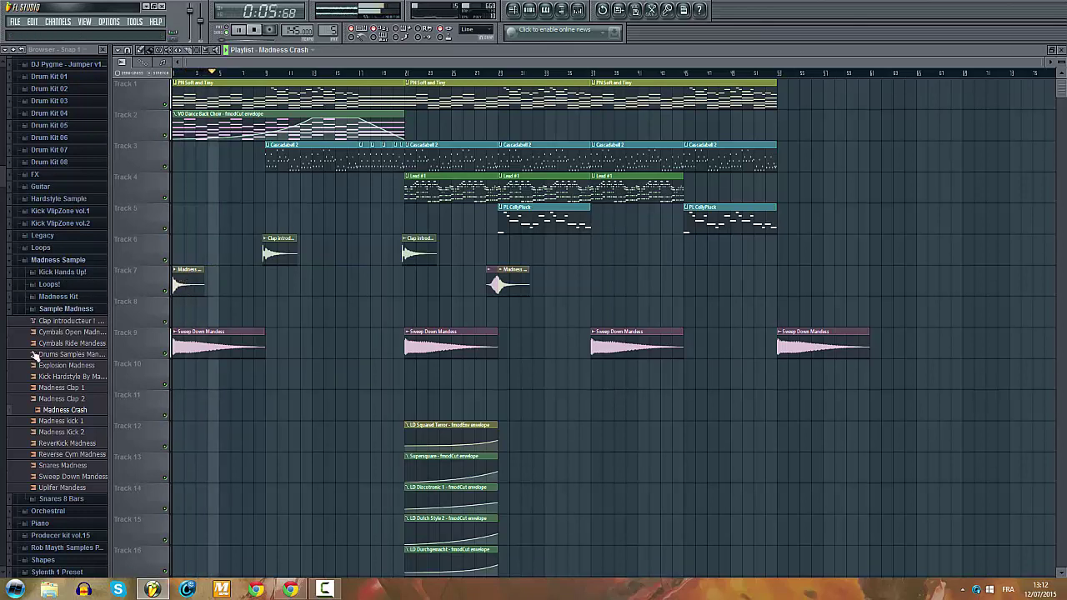
# Step: Collapse the Madness Sample folders, open the VDX1 143BPM Master Robin kit's loop folder in Vengeance Dance Explosion, and stop playback
pyautogui.click(54, 308)
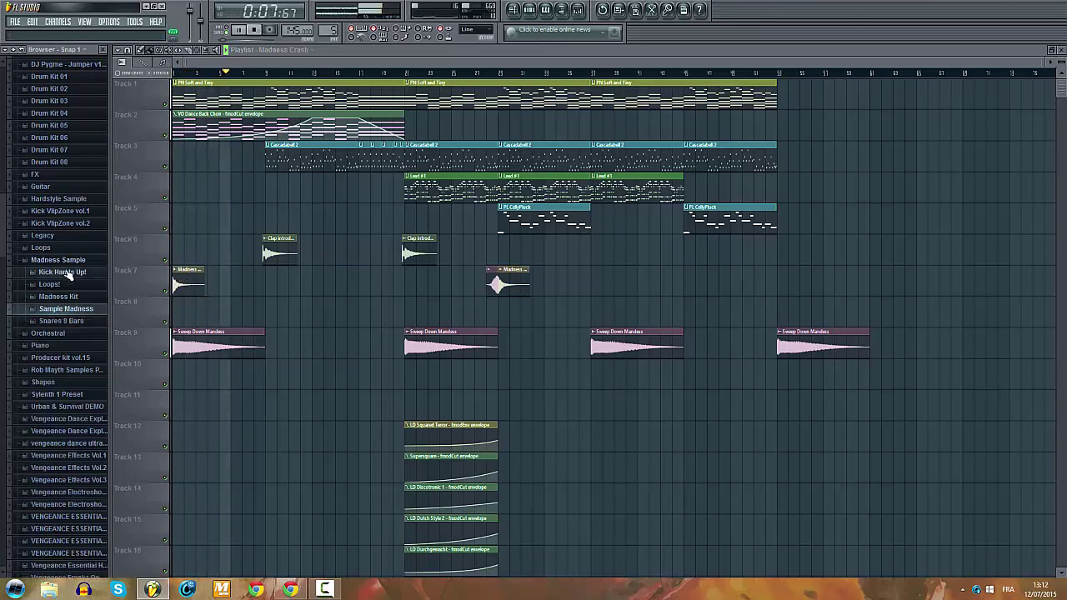
pyautogui.click(59, 260)
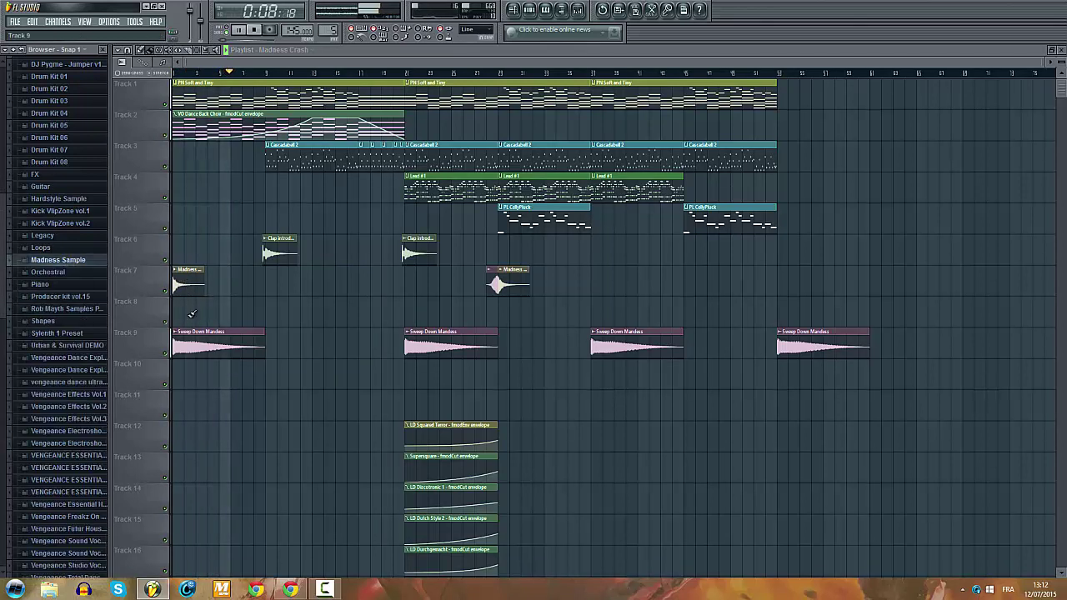
pyautogui.click(97, 358)
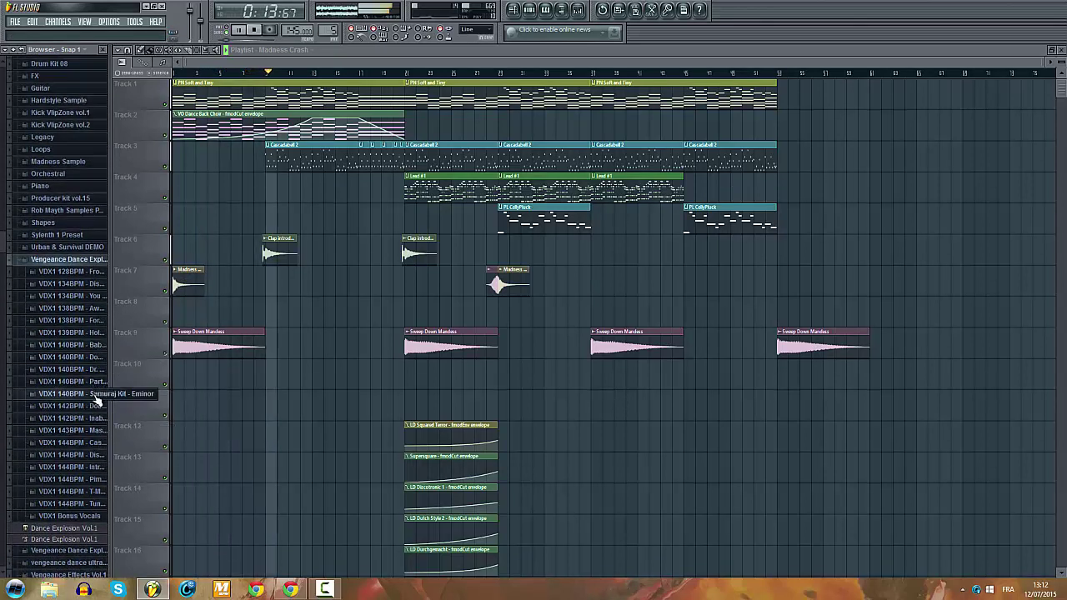
pyautogui.click(88, 430)
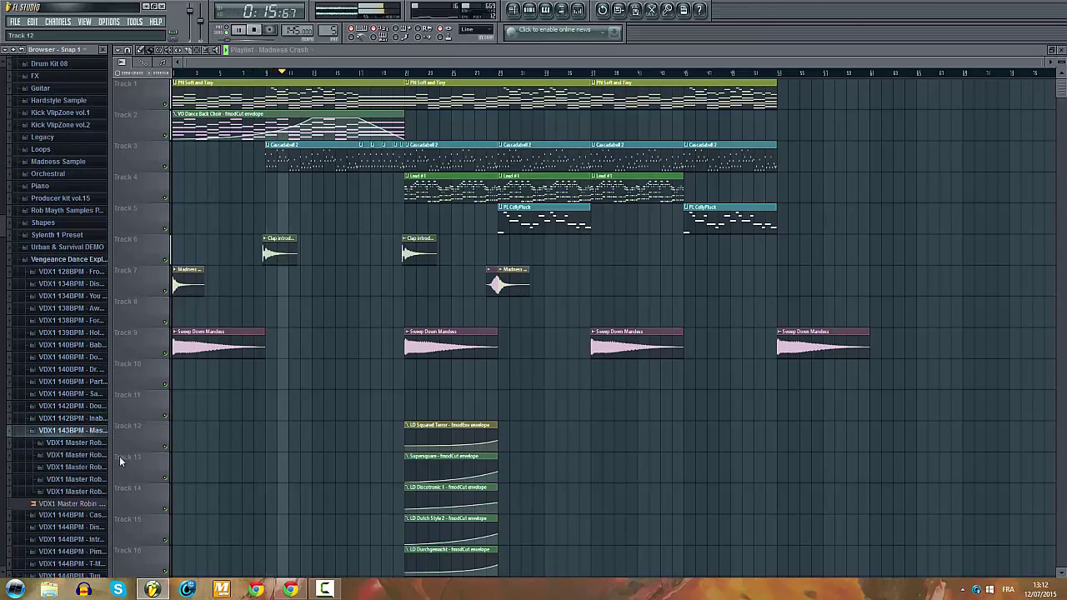
pyautogui.click(112, 455)
pyautogui.press('space')
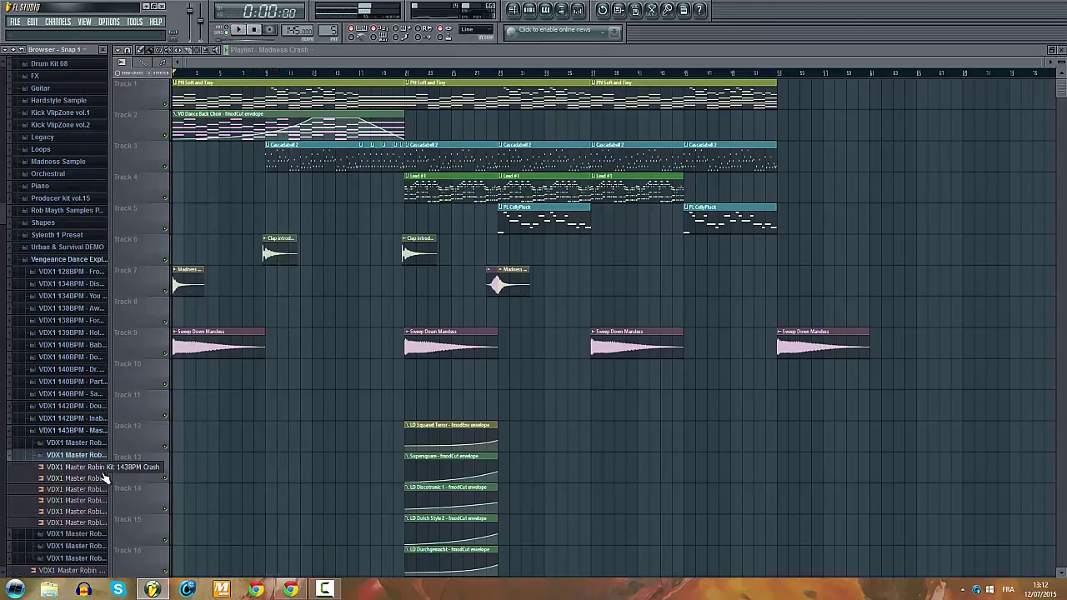
# Step: Audition the Master Robin kit's loop samples and collapse their folder
pyautogui.click(96, 490)
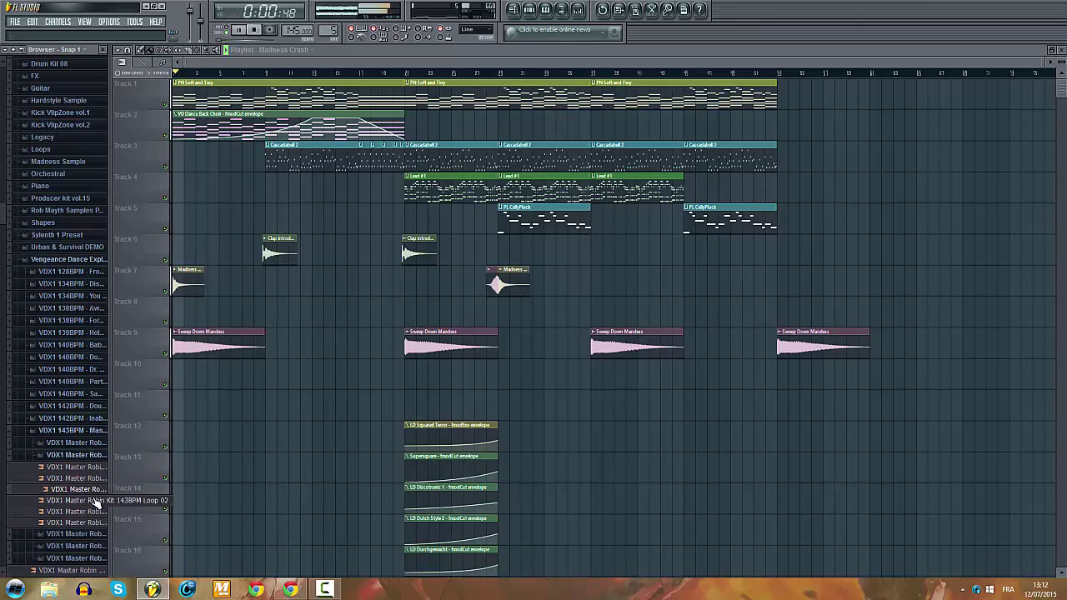
pyautogui.click(96, 500)
pyautogui.click(96, 511)
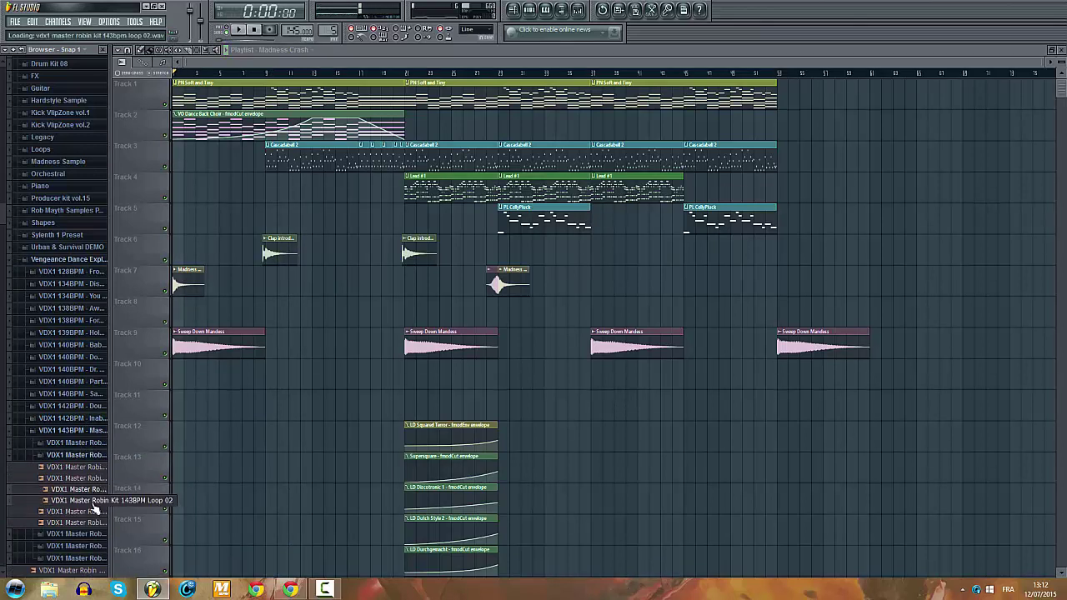
pyautogui.click(96, 523)
pyautogui.click(90, 458)
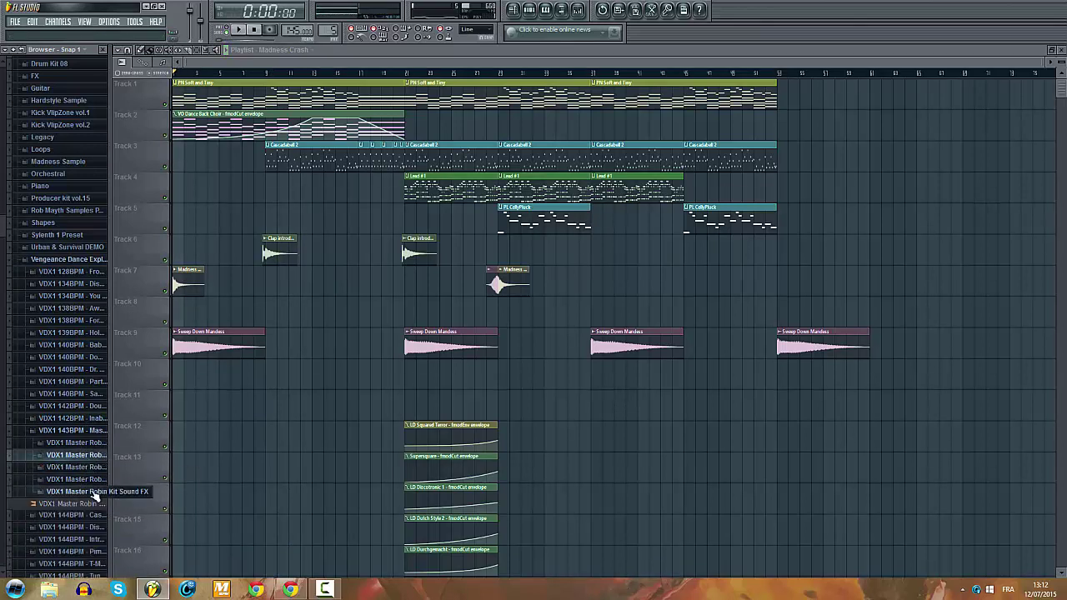
# Step: Open the VDX1 Master Robin Kit Sound FX folder and place the 143BPM Fx Kick sample on Track 12 at bar 1
pyautogui.click(94, 494)
pyautogui.click(94, 499)
pyautogui.click(96, 506)
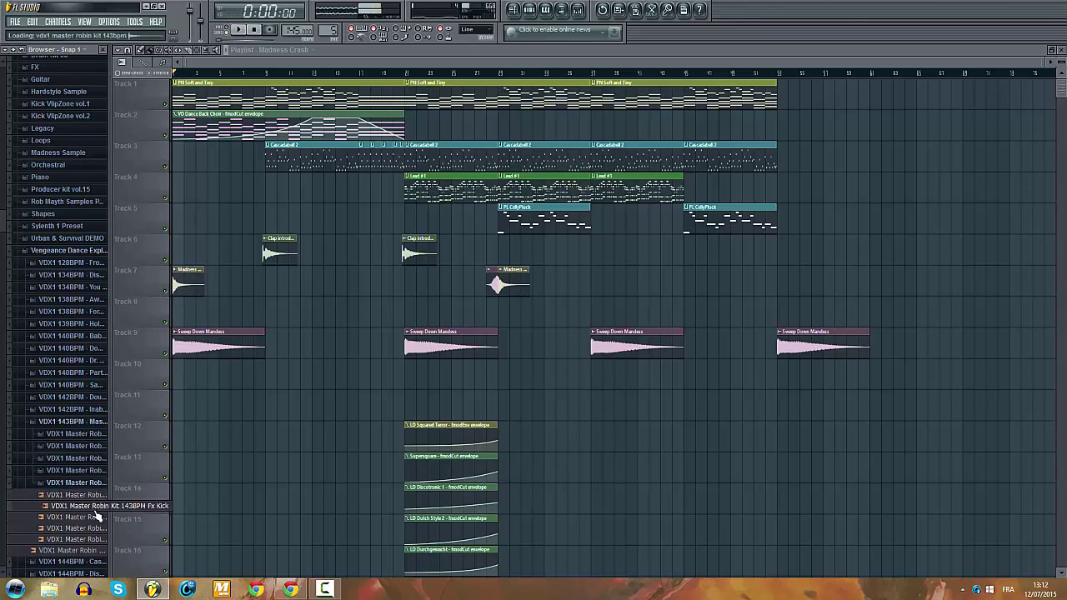
pyautogui.moveTo(96, 507); pyautogui.dragTo(43, 442)
# Step: Trim the end of the Fx Kick clip on Track 12 to bar 5 and copy the clip to bar 9
pyautogui.scroll(3, 246, 441)
pyautogui.scroll(4, 235, 465)
pyautogui.scroll(8, 239, 465)
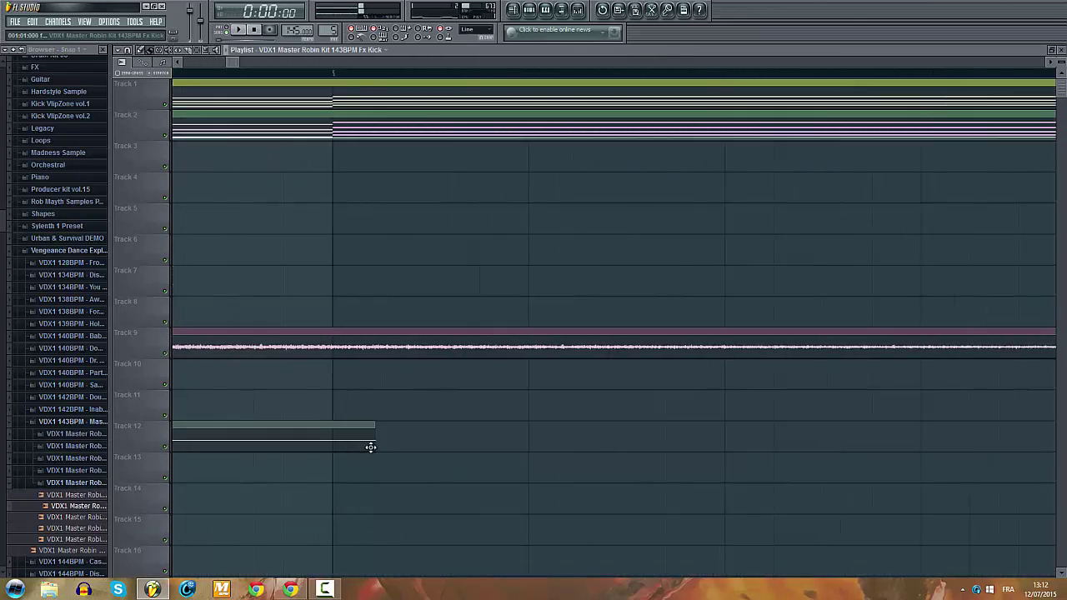
pyautogui.moveTo(378, 440); pyautogui.dragTo(318, 445)
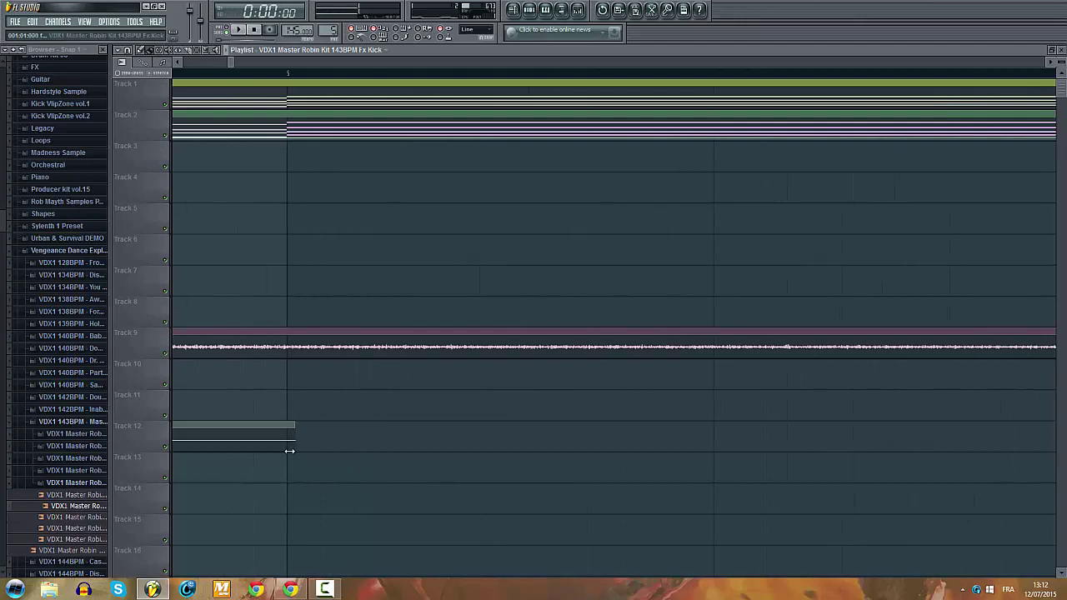
pyautogui.scroll(-8, 284, 451)
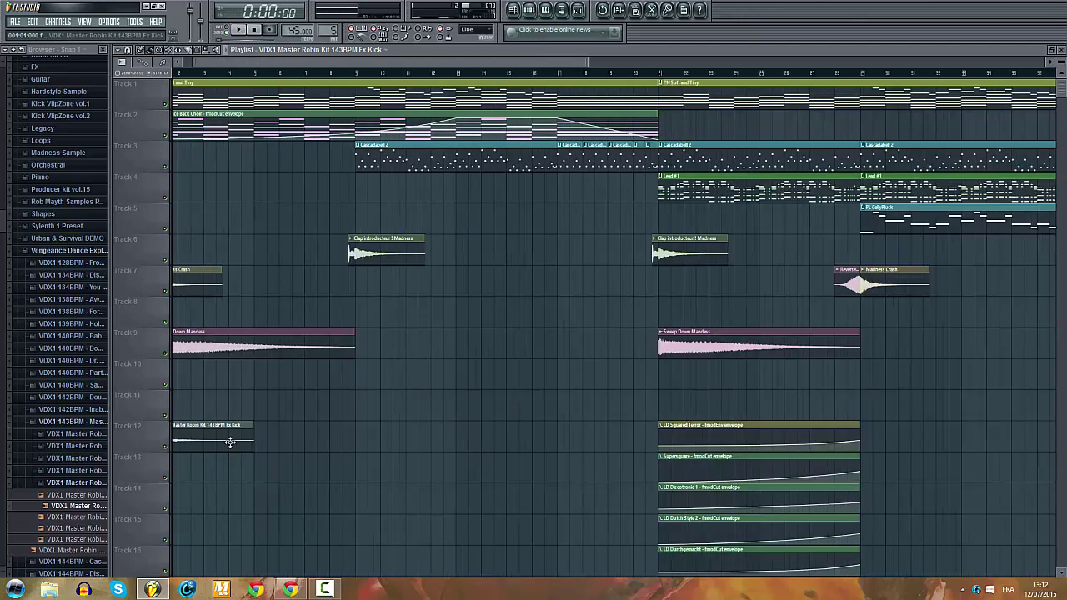
pyautogui.moveTo(239, 442); pyautogui.dragTo(409, 441)
# Step: Clone the Fx Kick channel, reverse the clone's sample, and place the reversed clip on Track 12 at bar 5
pyautogui.doubleClick(395, 438)
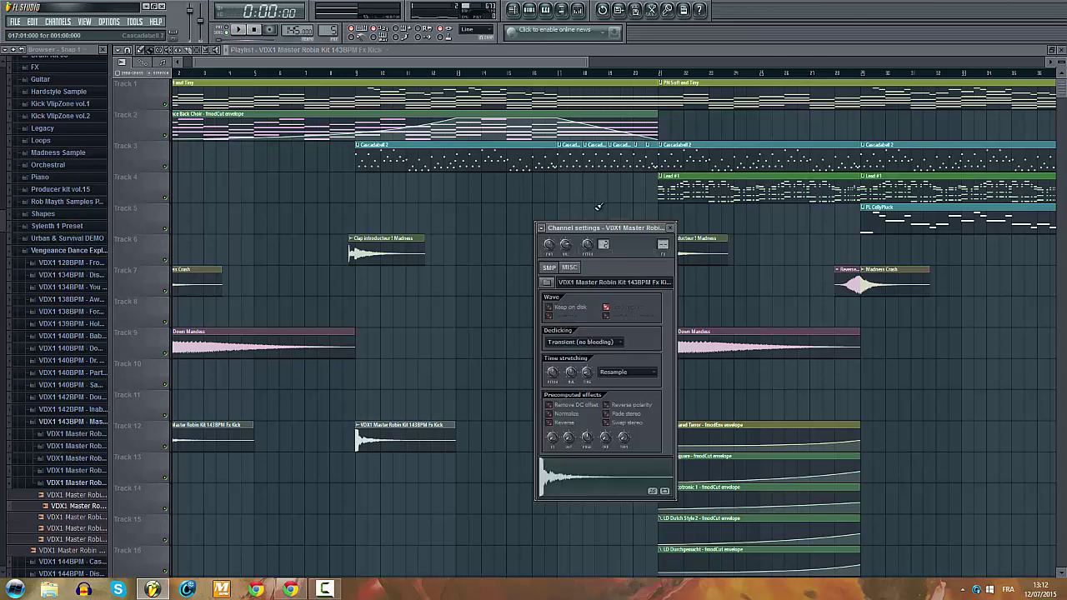
pyautogui.click(528, 10)
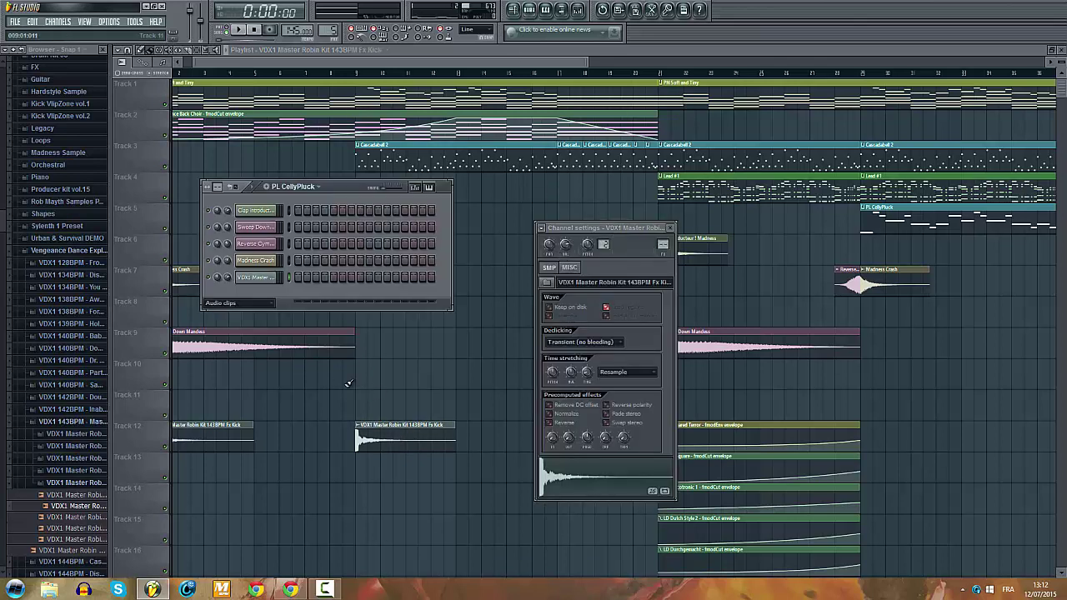
pyautogui.rightClick(271, 276)
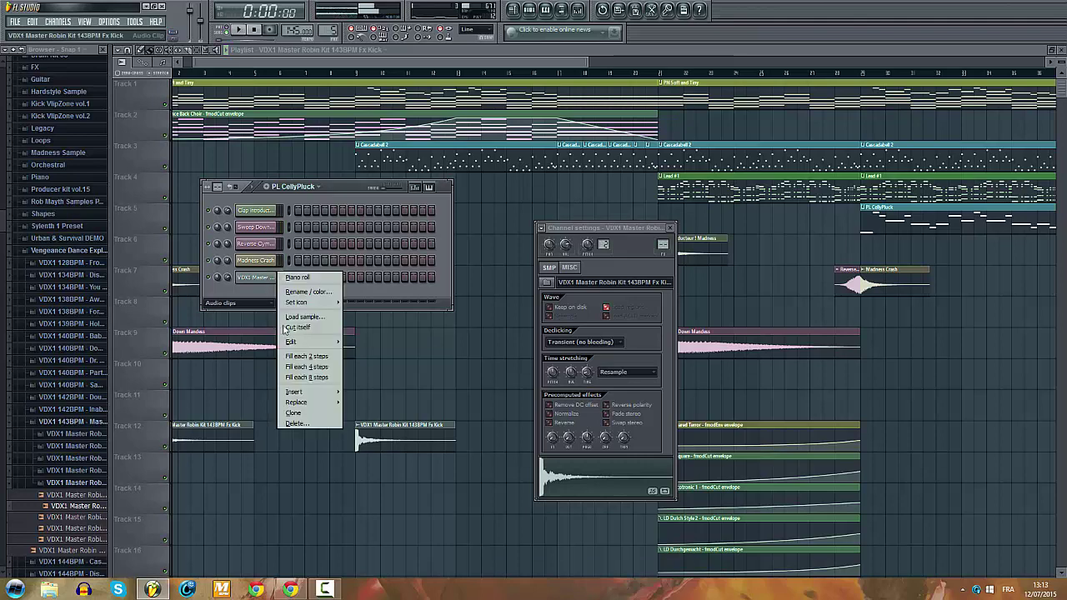
pyautogui.click(294, 413)
pyautogui.click(557, 423)
pyautogui.moveTo(379, 406); pyautogui.dragTo(314, 472)
pyautogui.scroll(-2, 421, 407)
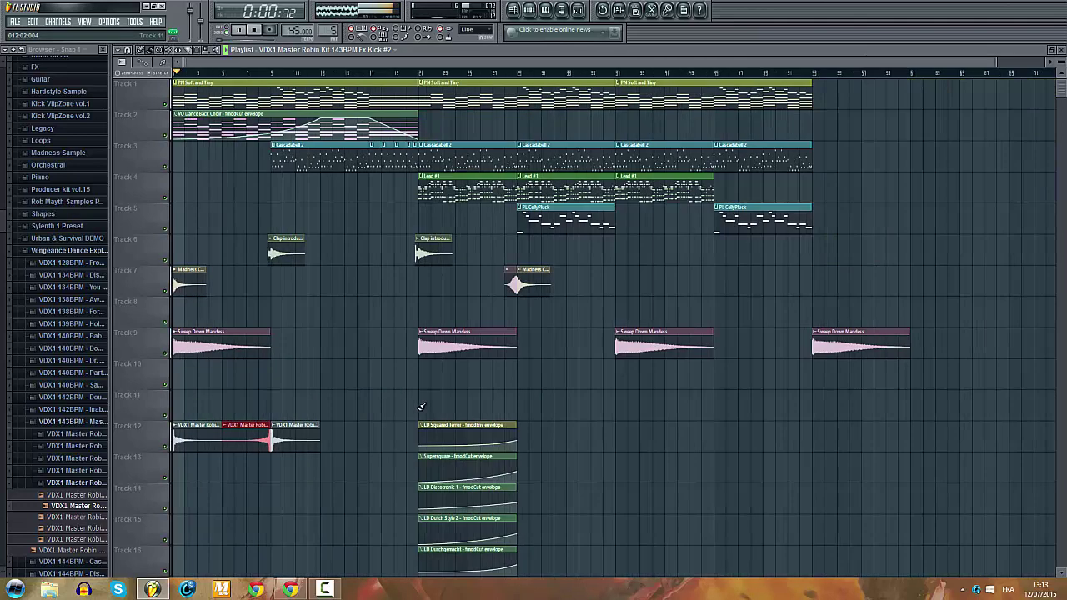
# Step: Copy the reversed and forward Fx Kick pair to Track 11 at bar 17 and move the original Fx Kick clips to Track 10
pyautogui.keyDown('ctrl'); pyautogui.click(301, 432); pyautogui.keyUp('ctrl')
pyautogui.moveTo(255, 433); pyautogui.dragTo(432, 426)
pyautogui.moveTo(312, 461); pyautogui.dragTo(200, 438)
pyautogui.moveTo(200, 435); pyautogui.dragTo(191, 370)
pyautogui.scroll(2, 307, 359)
pyautogui.click(445, 351)
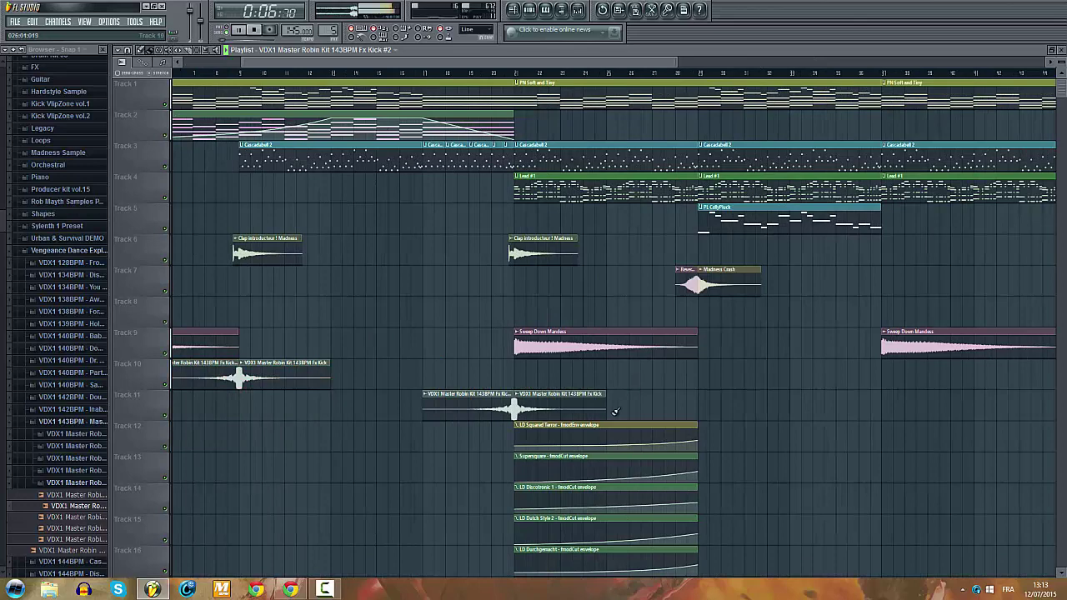
# Step: Move the Fx Kick pair at bar 17 to Track 10 and copy it to bar 33, keeping only the copy's reversed clip
pyautogui.scroll(2, 614, 412)
pyautogui.moveTo(549, 409); pyautogui.dragTo(900, 374)
pyautogui.scroll(-3, 781, 372)
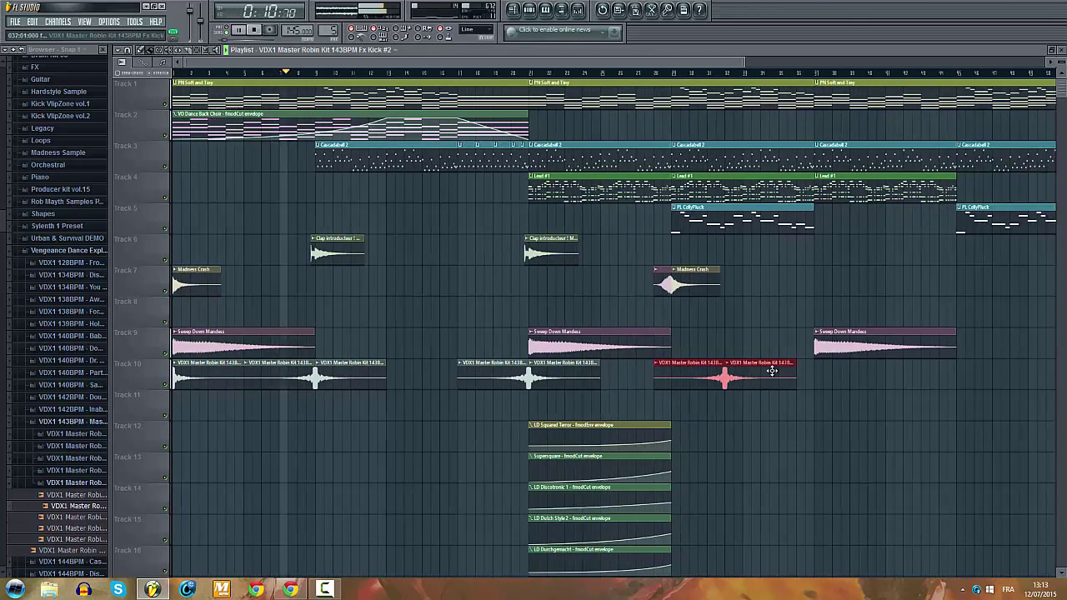
pyautogui.moveTo(772, 371); pyautogui.dragTo(838, 409)
pyautogui.click(847, 467)
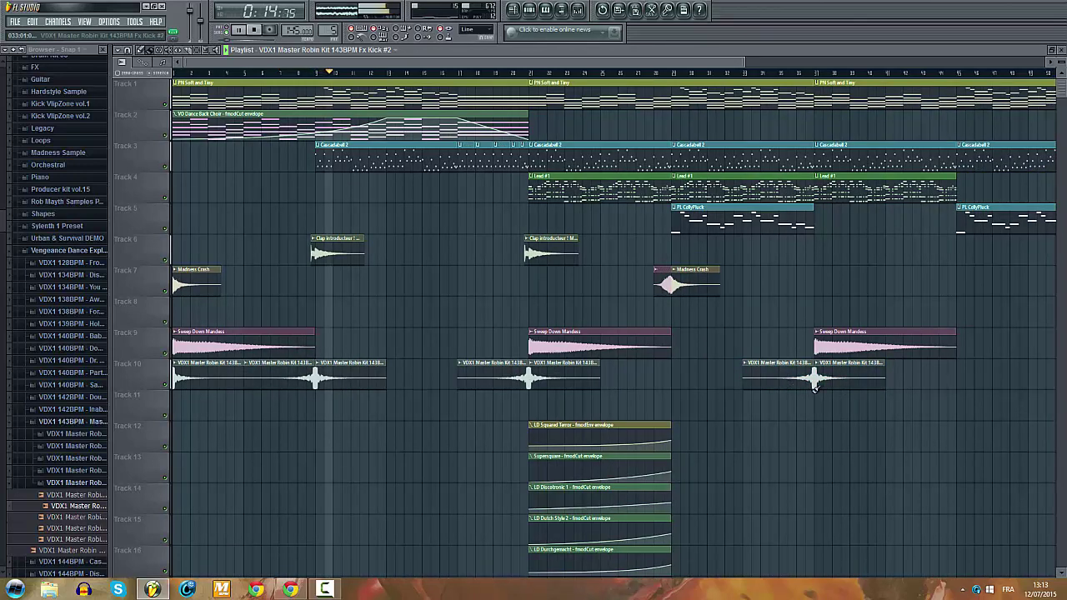
pyautogui.rightClick(831, 386)
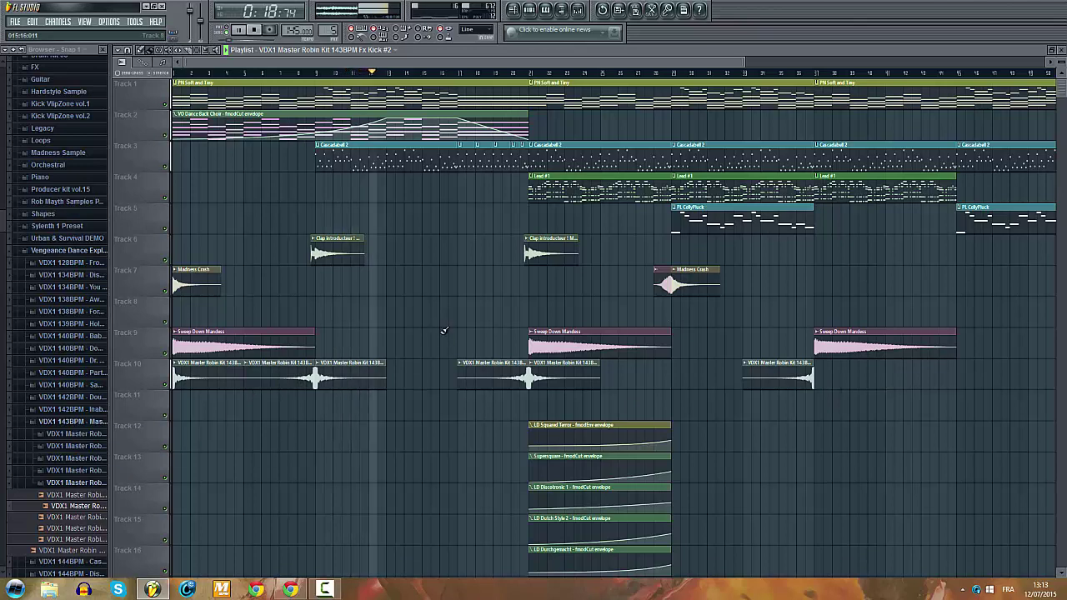
pyautogui.click(640, 85)
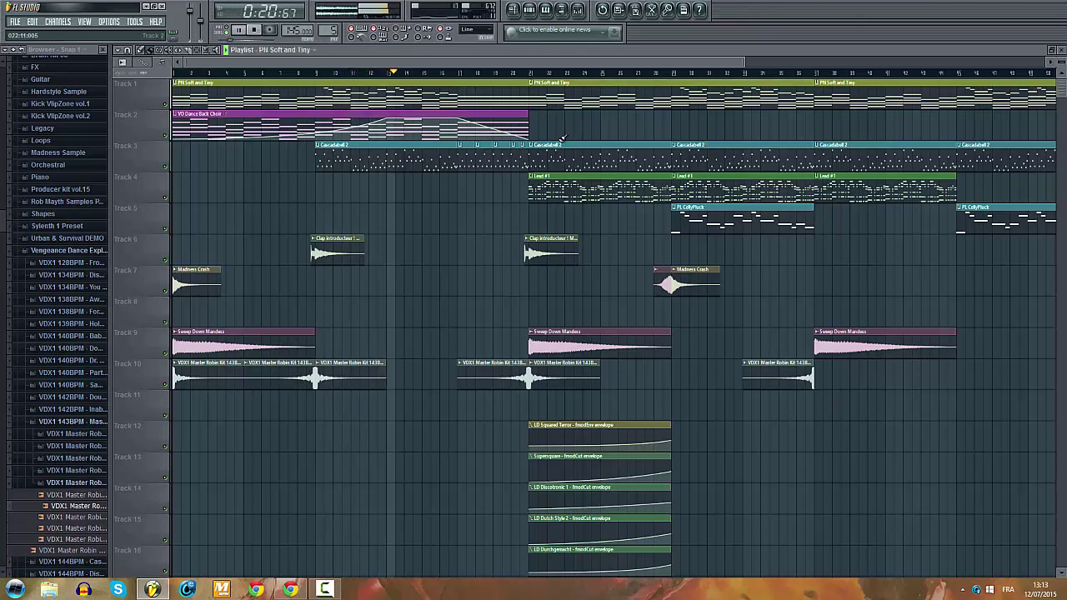
pyautogui.click(565, 135)
pyautogui.rightClick(571, 138)
pyautogui.click(564, 166)
pyautogui.scroll(2, 528, 202)
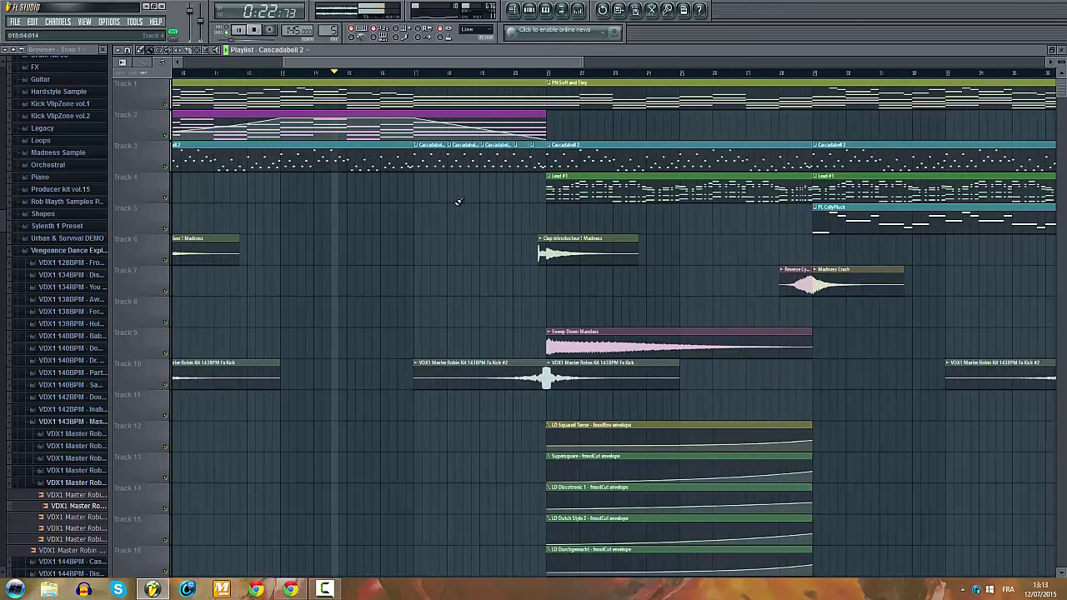
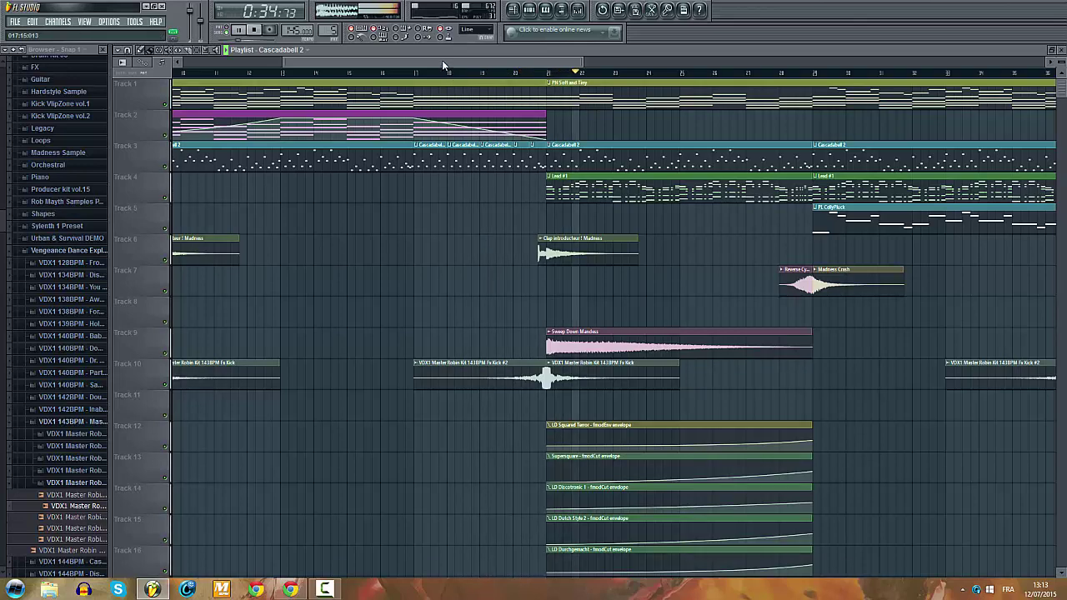
pyautogui.moveTo(442, 61); pyautogui.dragTo(600, 162)
pyautogui.scroll(-3, 602, 162)
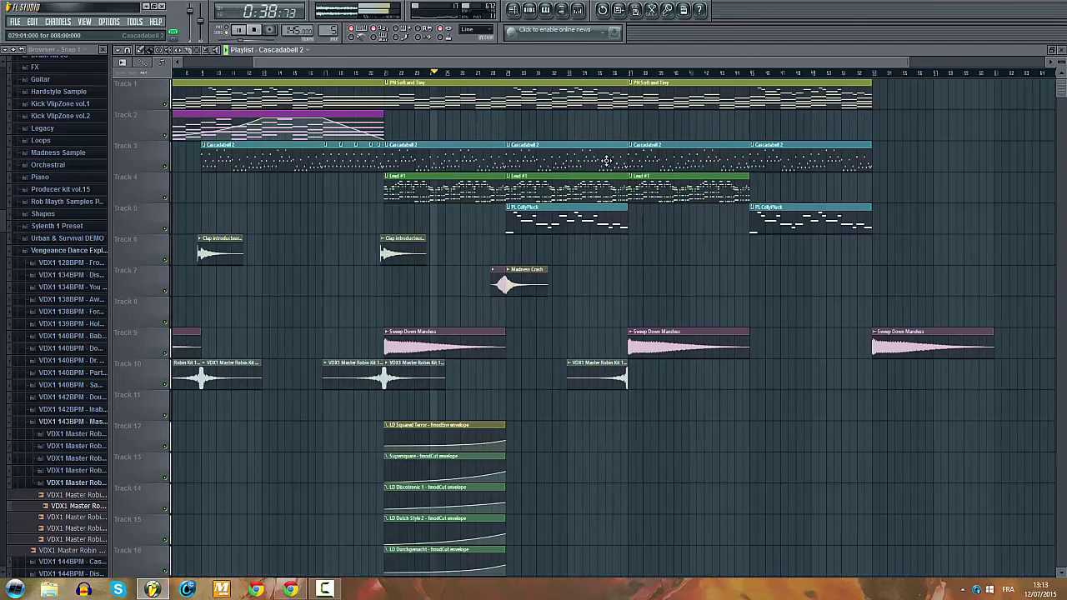
pyautogui.click(665, 183)
pyautogui.click(669, 154)
pyautogui.click(808, 188)
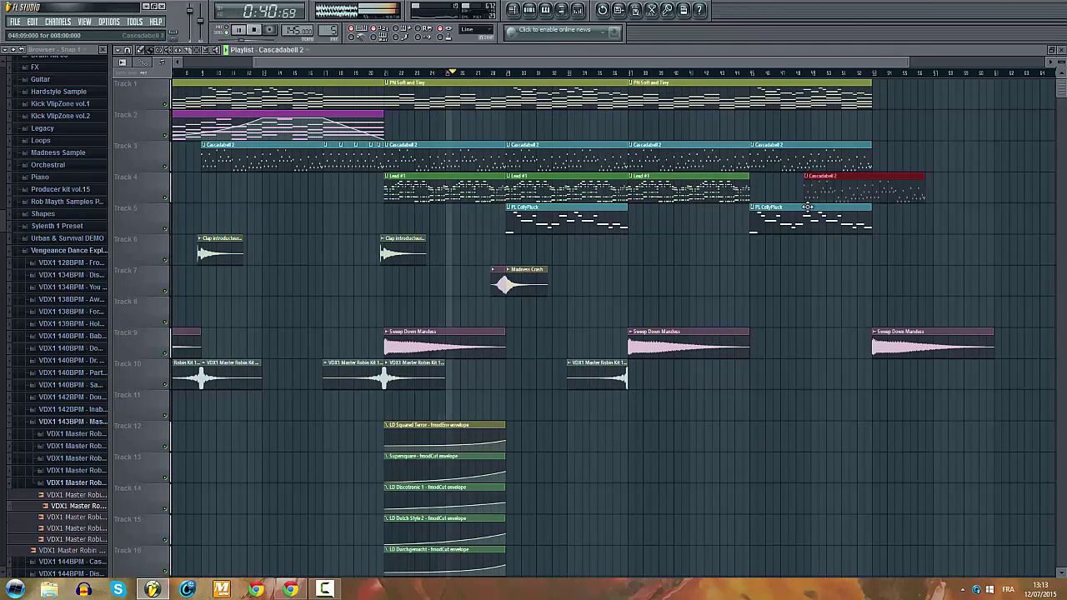
pyautogui.rightClick(807, 188)
pyautogui.click(604, 220)
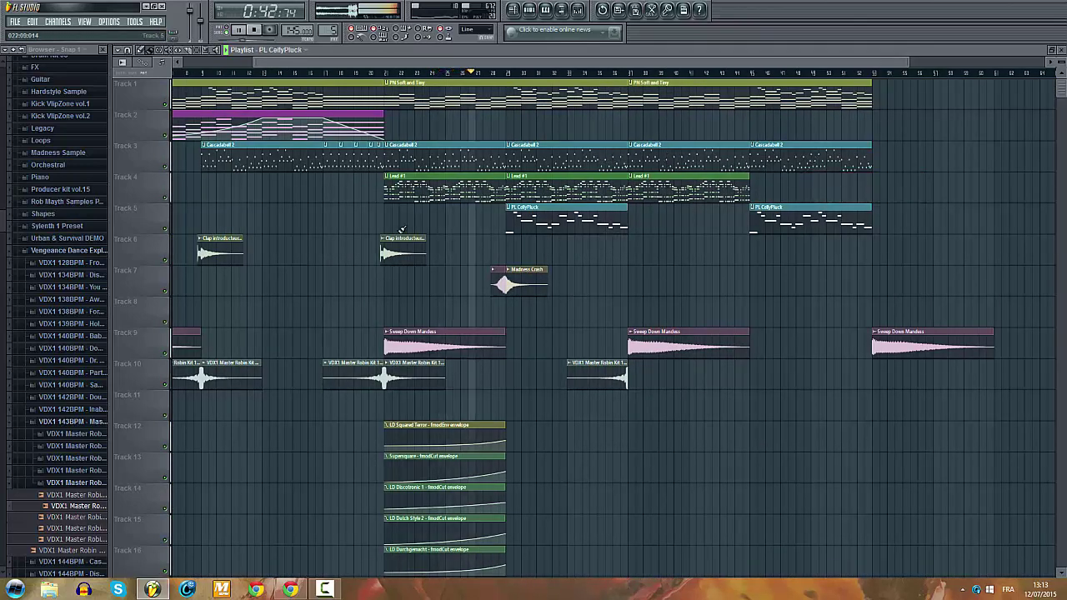
# Step: Auto-name the first five playlist tracks after the clips they hold
pyautogui.rightClick(146, 77)
pyautogui.click(187, 112)
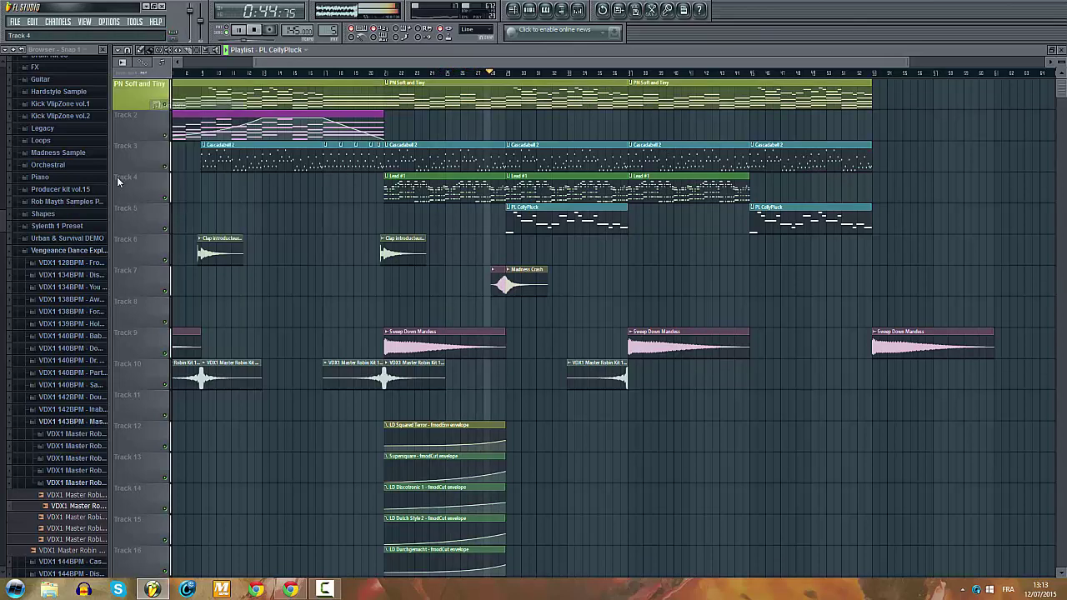
pyautogui.click(226, 153)
pyautogui.rightClick(135, 112)
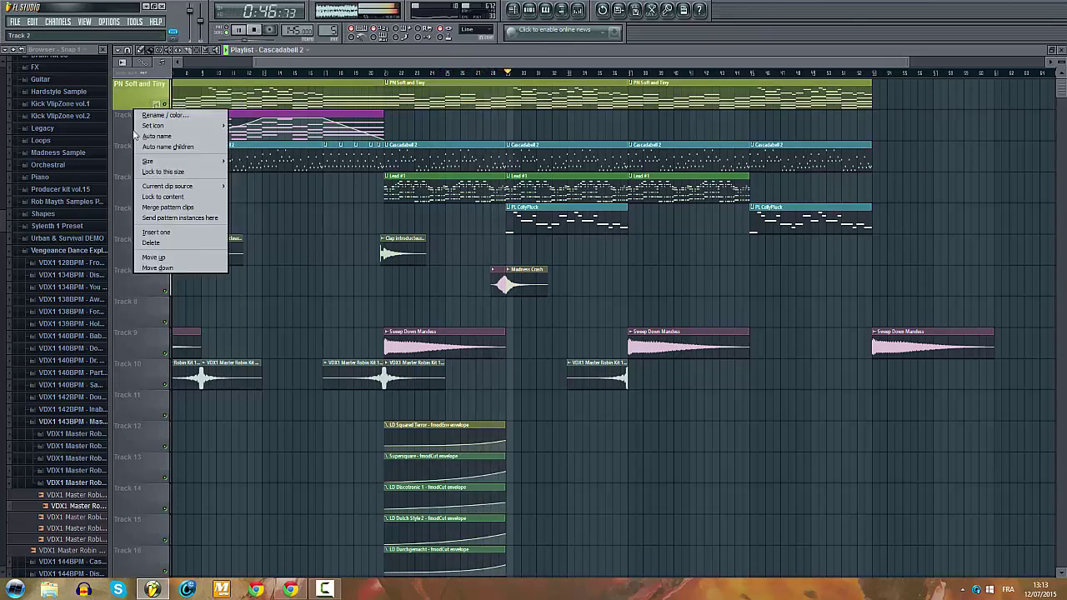
pyautogui.click(164, 147)
pyautogui.rightClick(150, 144)
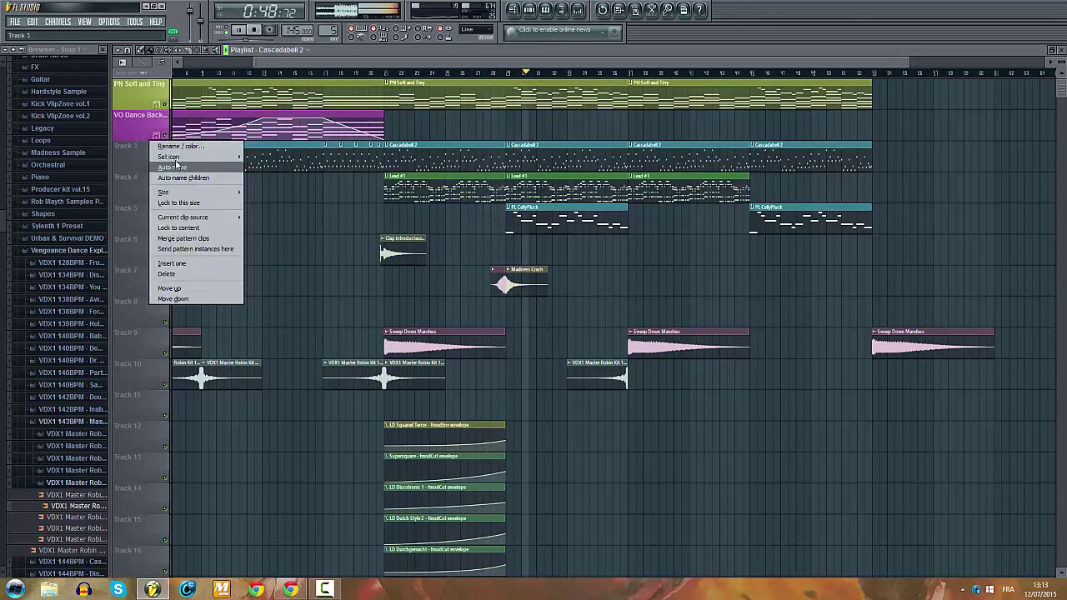
pyautogui.moveTo(172, 158)
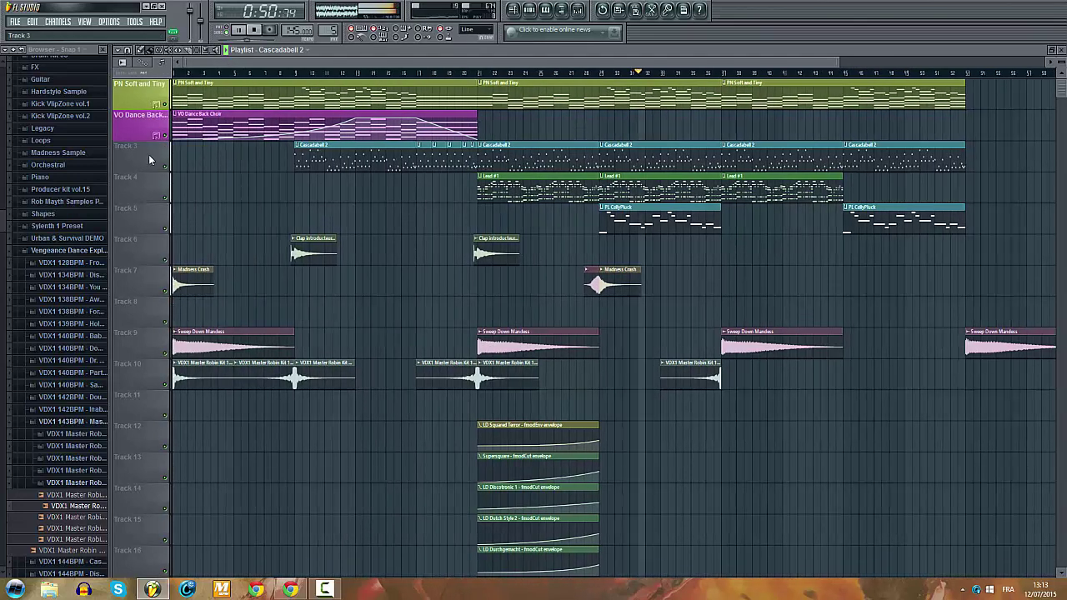
pyautogui.click(200, 176)
pyautogui.rightClick(143, 175)
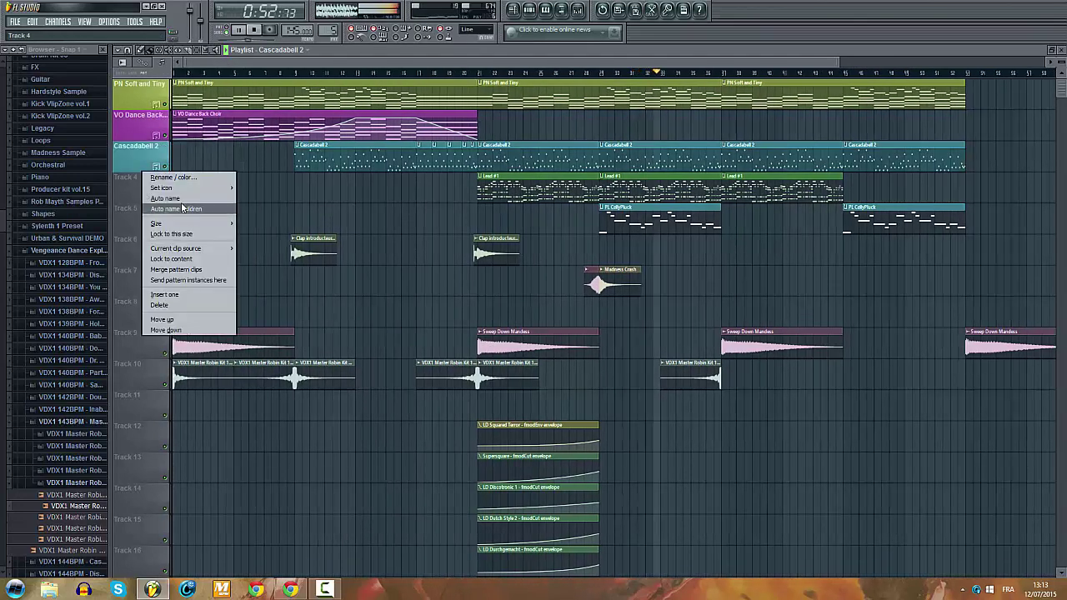
pyautogui.click(167, 205)
pyautogui.rightClick(148, 204)
pyautogui.click(164, 230)
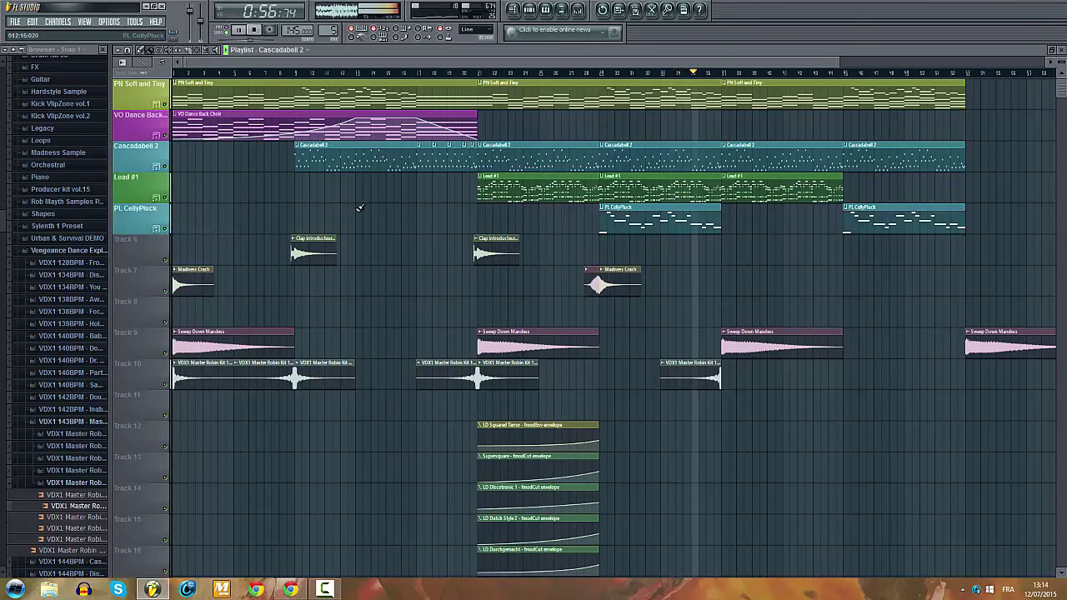
# Step: Stop playback and place the VDX1 Cascade Kit 144BPM Drum Mix 16bars sample on Track 7 at bar 37
pyautogui.scroll(-1, 357, 208)
pyautogui.scroll(1, 688, 153)
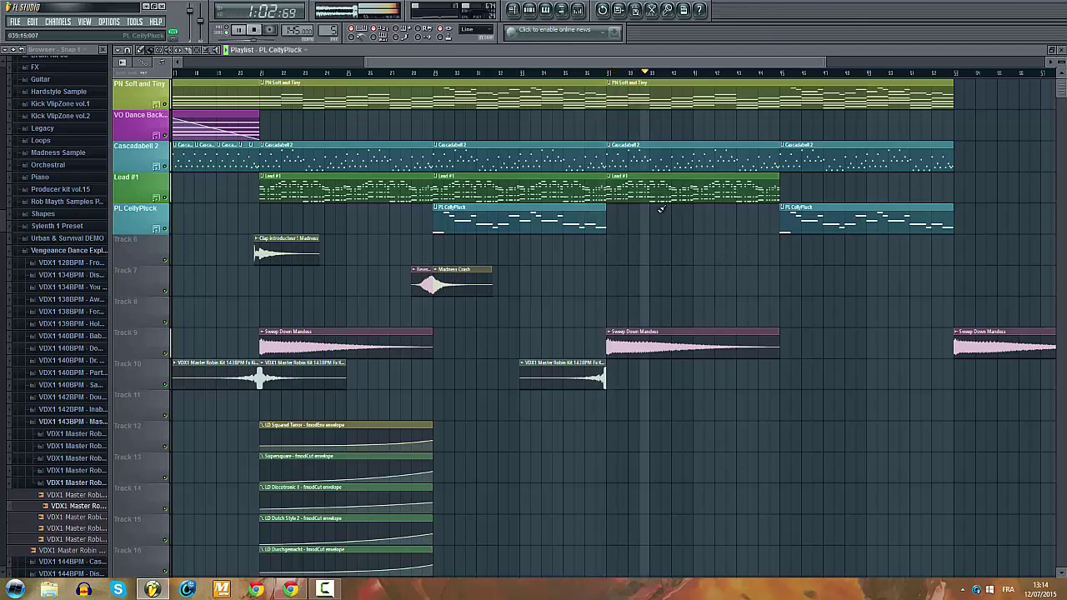
pyautogui.press('space')
pyautogui.scroll(-2, 411, 65)
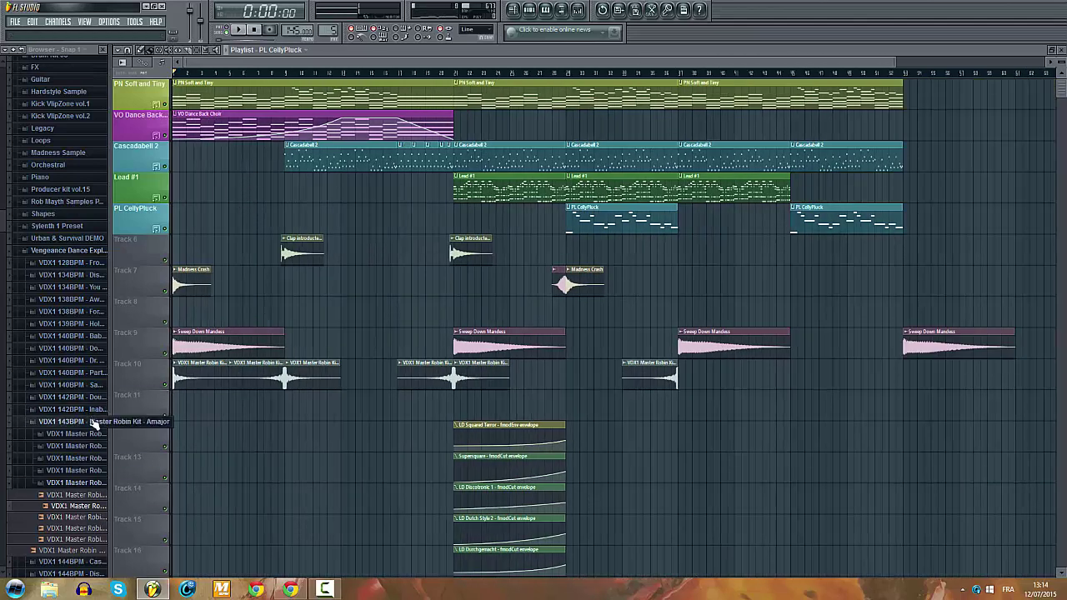
pyautogui.click(65, 422)
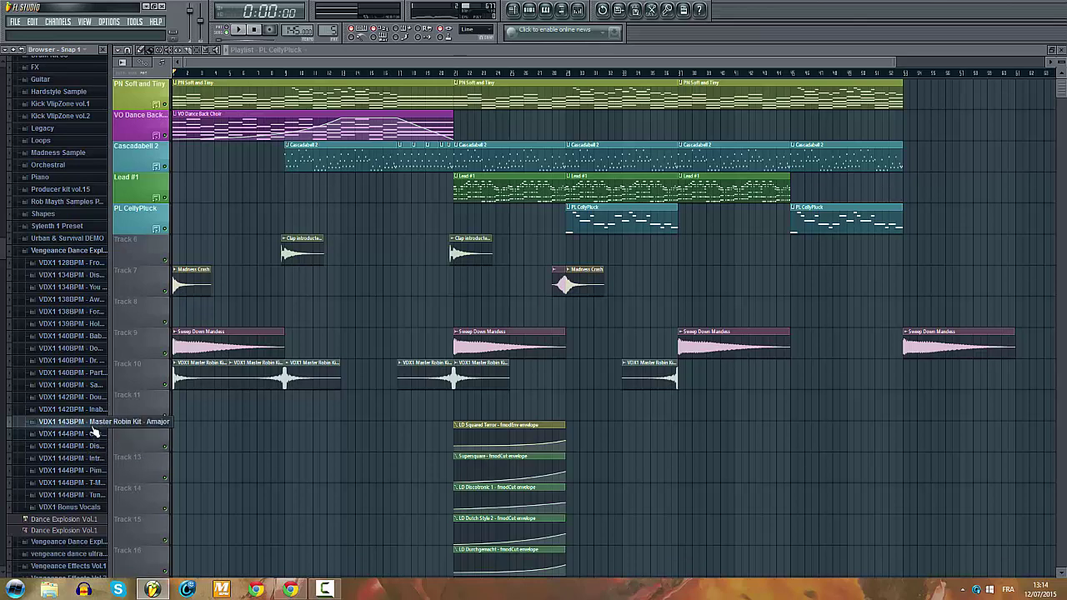
pyautogui.click(94, 437)
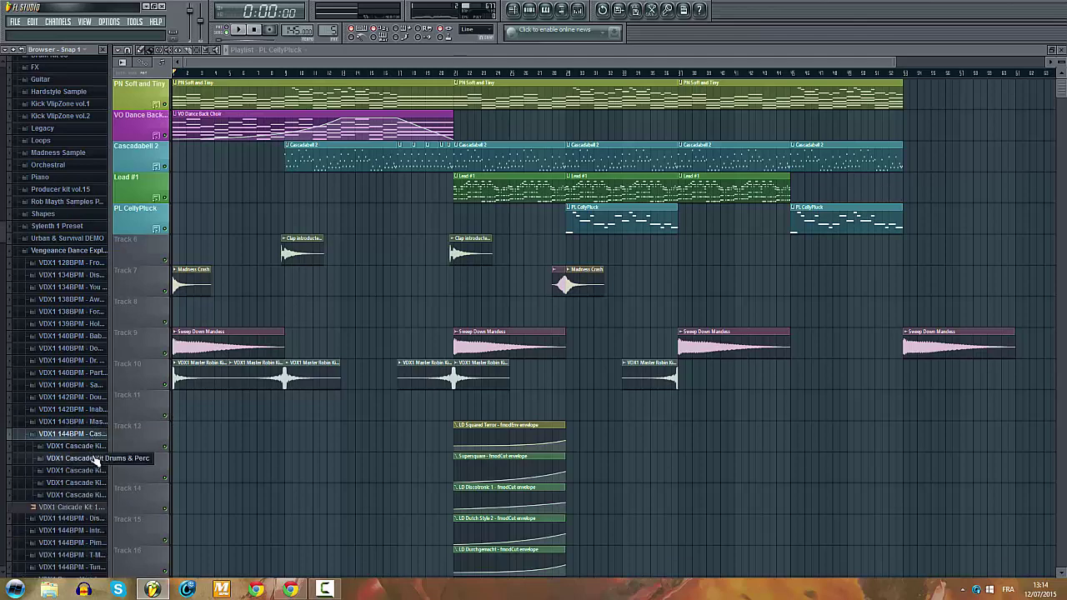
pyautogui.scroll(-1, 95, 453)
pyautogui.click(98, 452)
pyautogui.moveTo(71, 439); pyautogui.dragTo(695, 286)
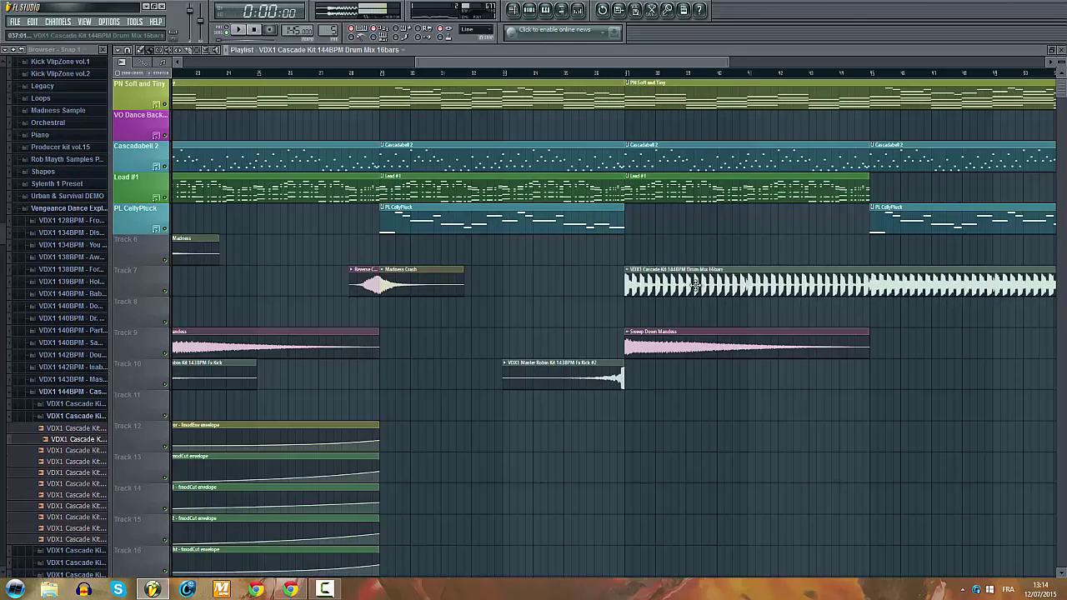
# Step: Shorten the drum mix clip on Track 7 to end at about bar 59.5, lining its final hit up with bar 53
pyautogui.scroll(-4, 968, 292)
pyautogui.scroll(3, 916, 288)
pyautogui.scroll(3, 726, 291)
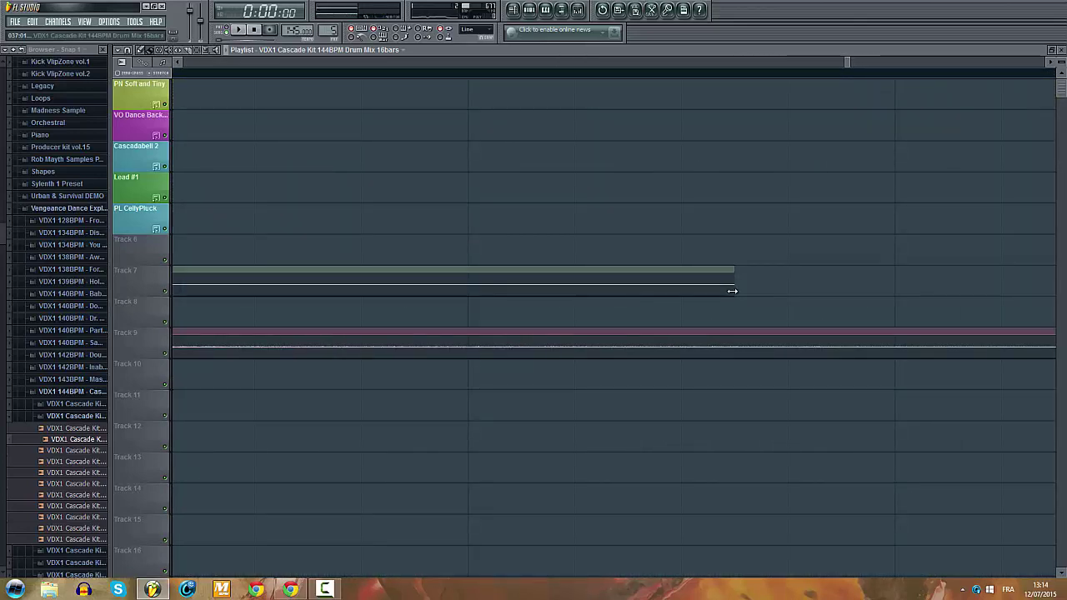
pyautogui.moveTo(731, 291); pyautogui.dragTo(684, 297)
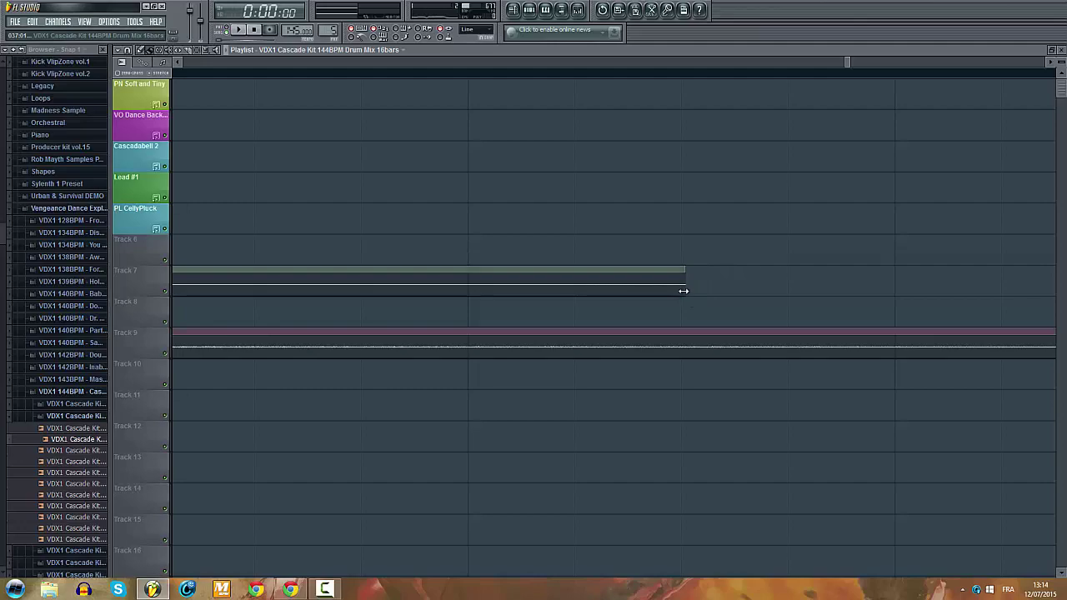
pyautogui.scroll(-6, 658, 295)
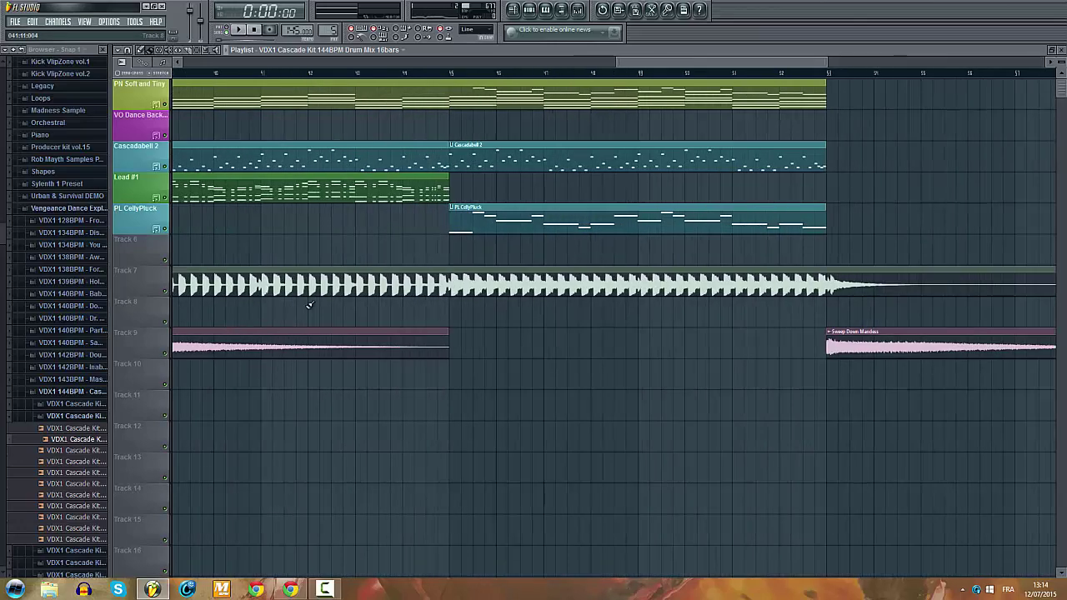
pyautogui.scroll(-6, 495, 291)
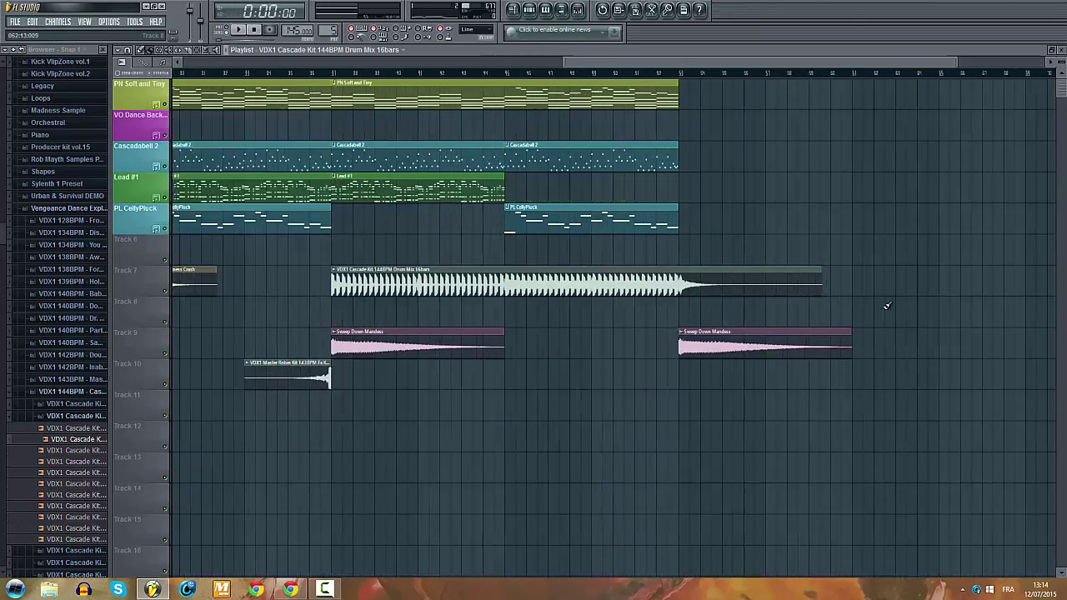
pyautogui.scroll(4, 834, 296)
pyautogui.scroll(2, 766, 292)
pyautogui.moveTo(774, 290); pyautogui.dragTo(745, 290)
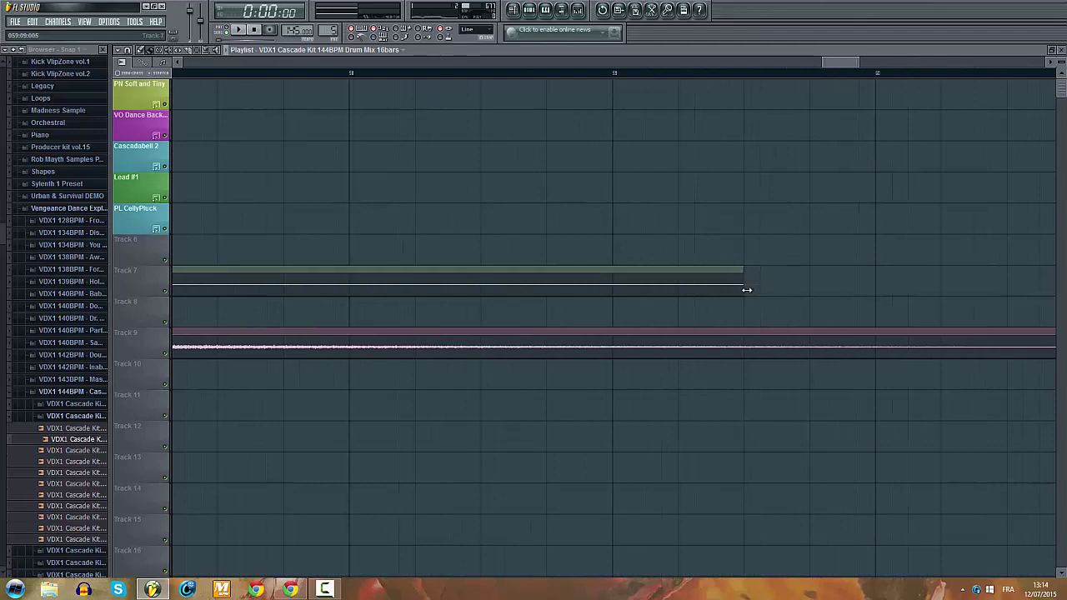
pyautogui.scroll(-4, 716, 293)
pyautogui.scroll(-2, 291, 314)
pyautogui.scroll(5, 300, 312)
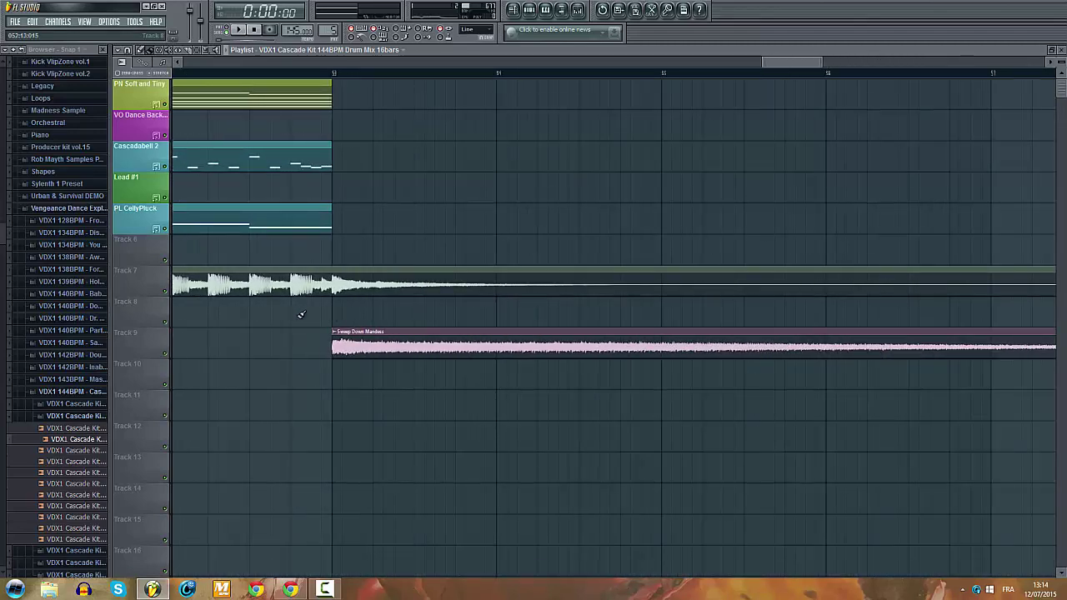
pyautogui.scroll(-6, 333, 283)
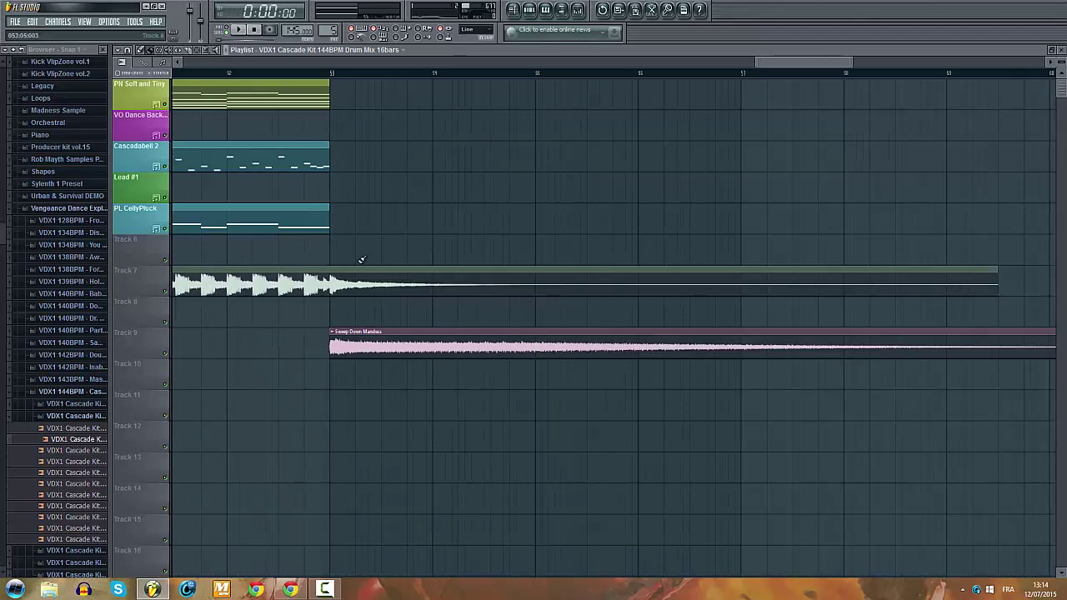
# Step: Play the arrangement from bar 37 to check the drum mix against the melodies, and stop playback
pyautogui.moveTo(670, 67); pyautogui.dragTo(534, 75)
pyautogui.scroll(-4, 533, 87)
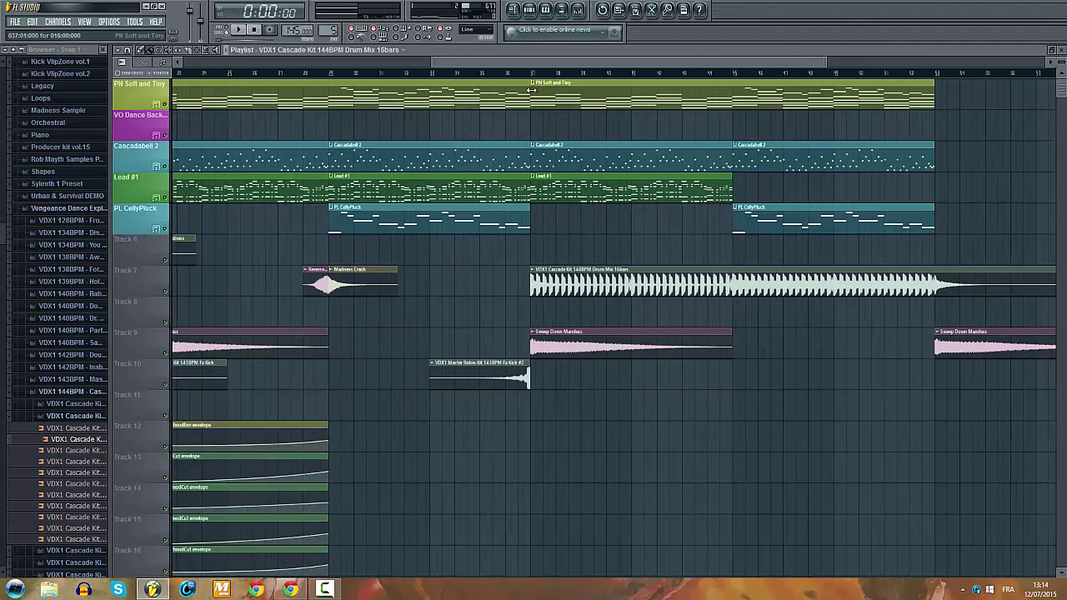
pyautogui.click(530, 74)
pyautogui.press('space')
pyautogui.scroll(3, 532, 133)
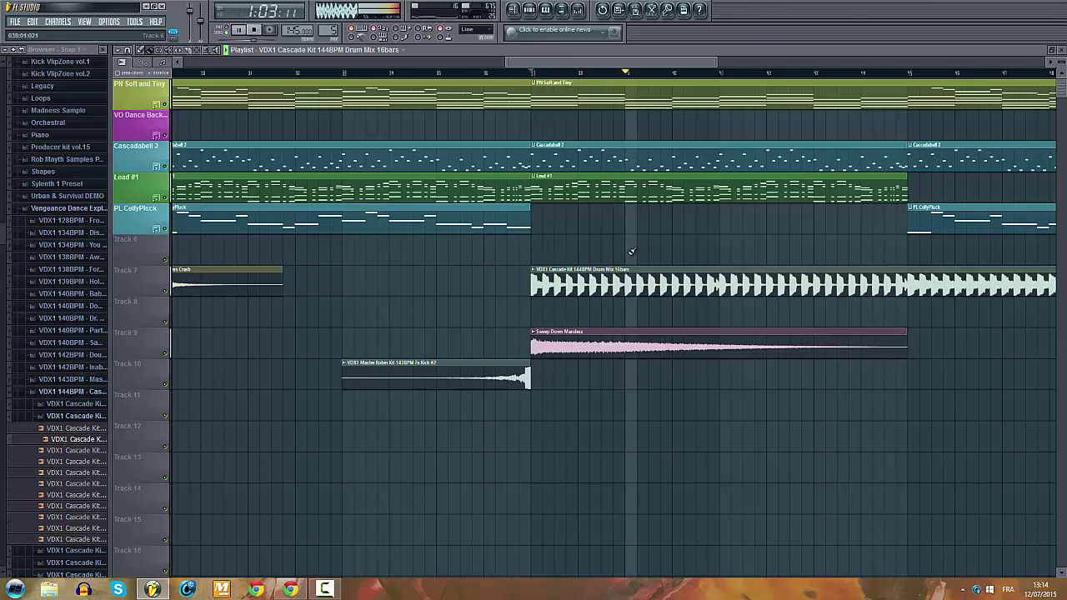
pyautogui.press('space')
pyautogui.scroll(-4, 630, 250)
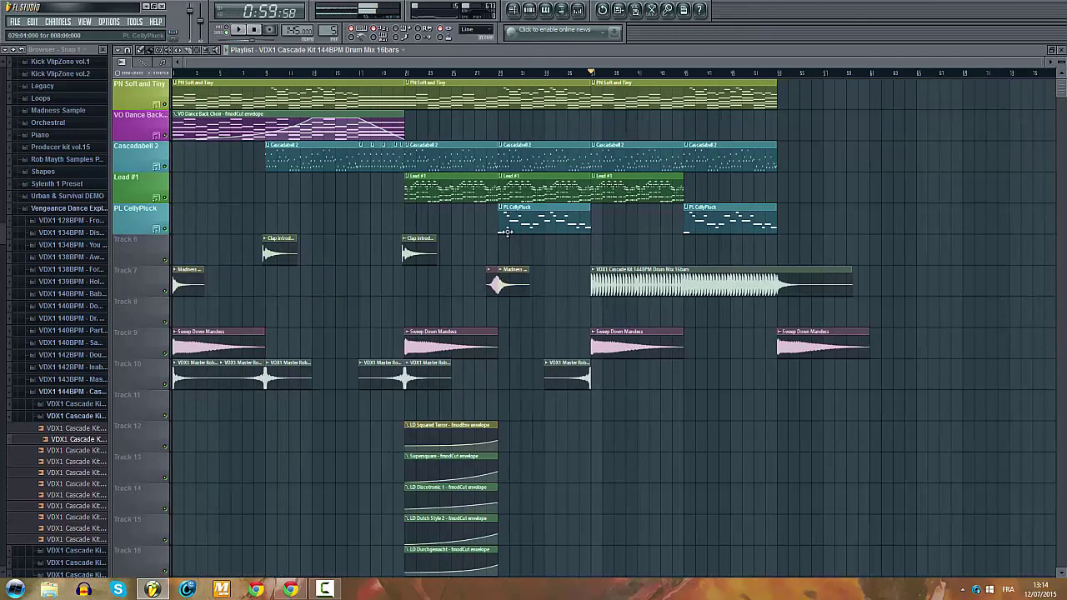
pyautogui.click(256, 29)
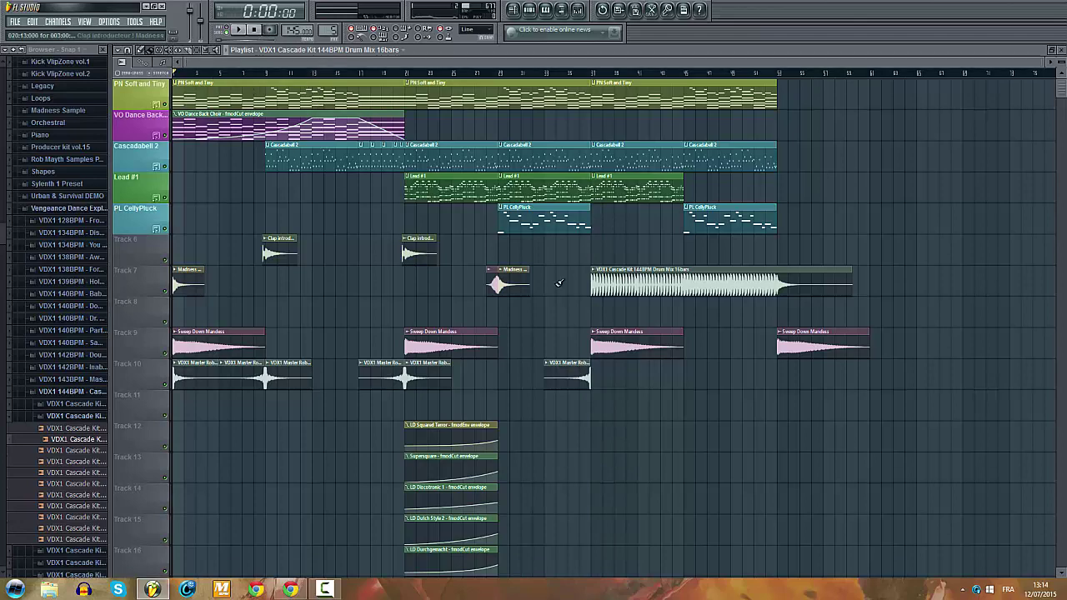
# Step: Route the Cascade Kit drum mix channel to mixer insert 10 and rename that insert Kick
pyautogui.scroll(2, 642, 258)
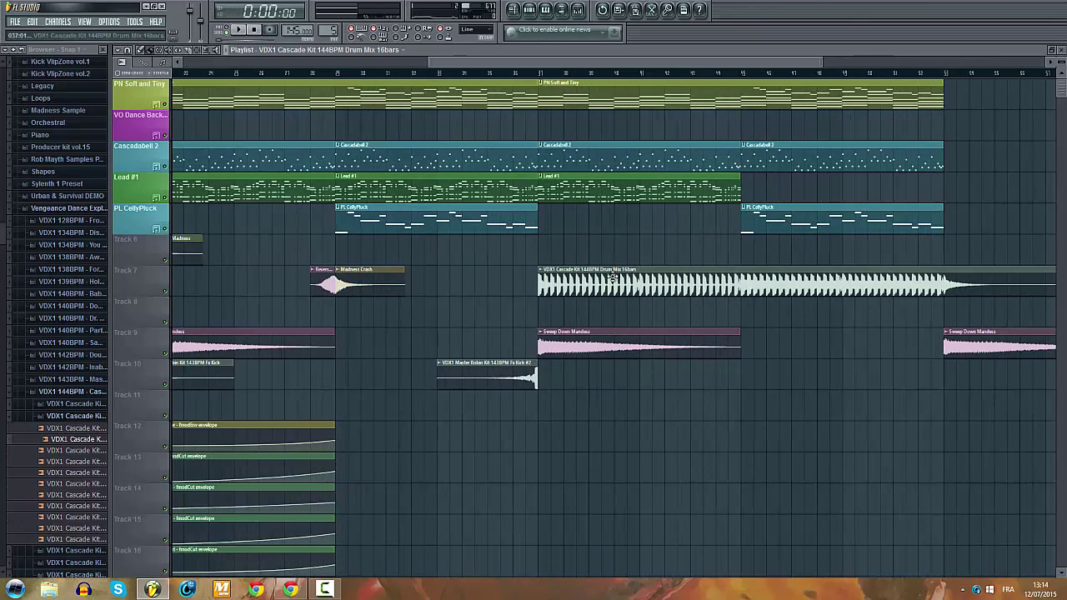
pyautogui.doubleClick(615, 277)
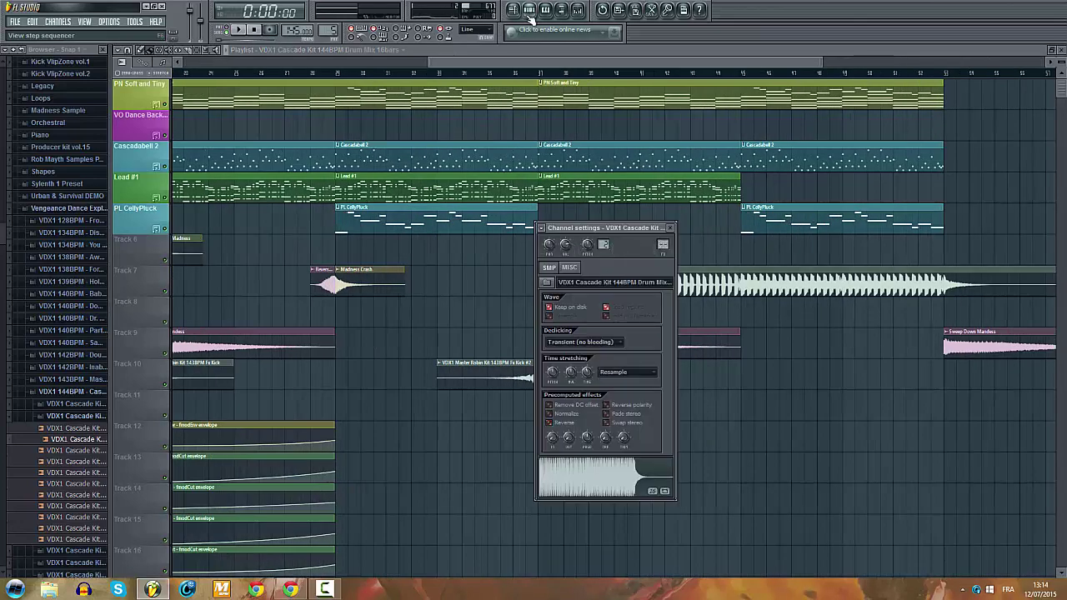
pyautogui.click(576, 12)
pyautogui.moveTo(660, 242); pyautogui.dragTo(660, 221)
pyautogui.rightClick(434, 326)
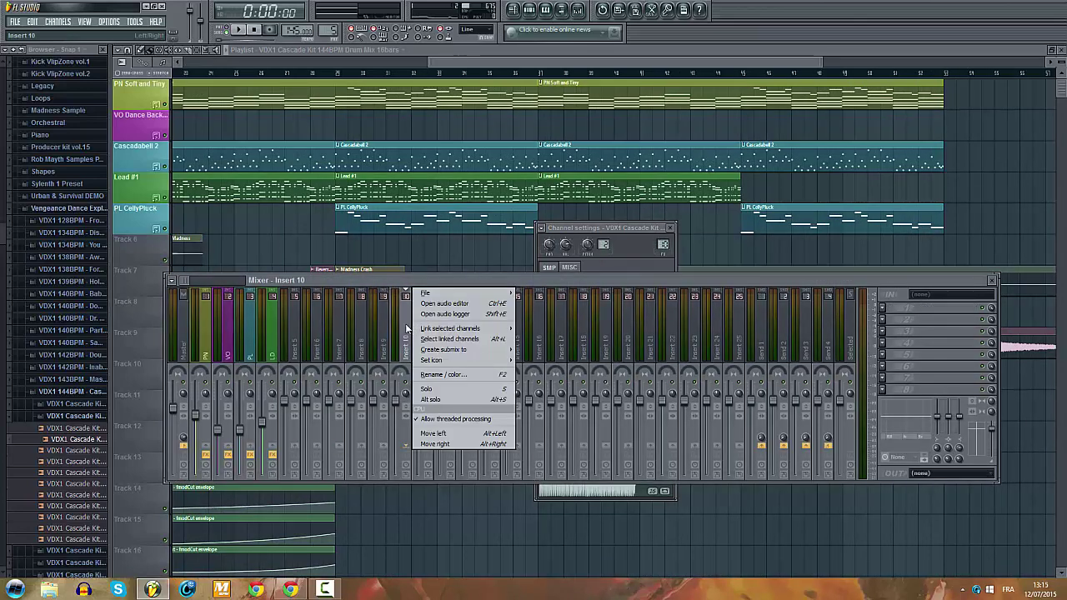
pyautogui.click(443, 377)
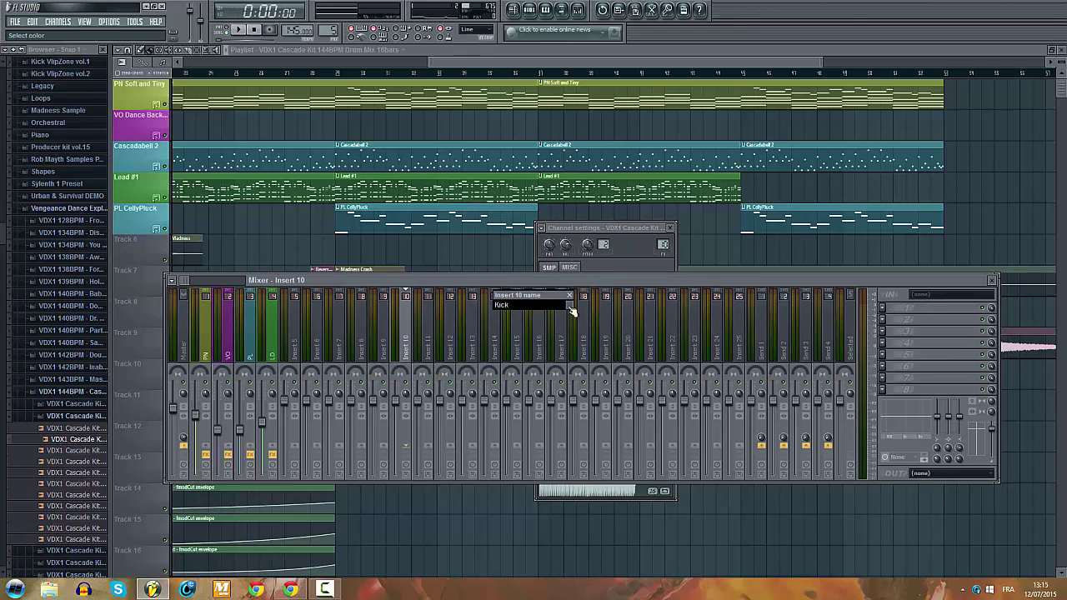
pyautogui.press('Return')
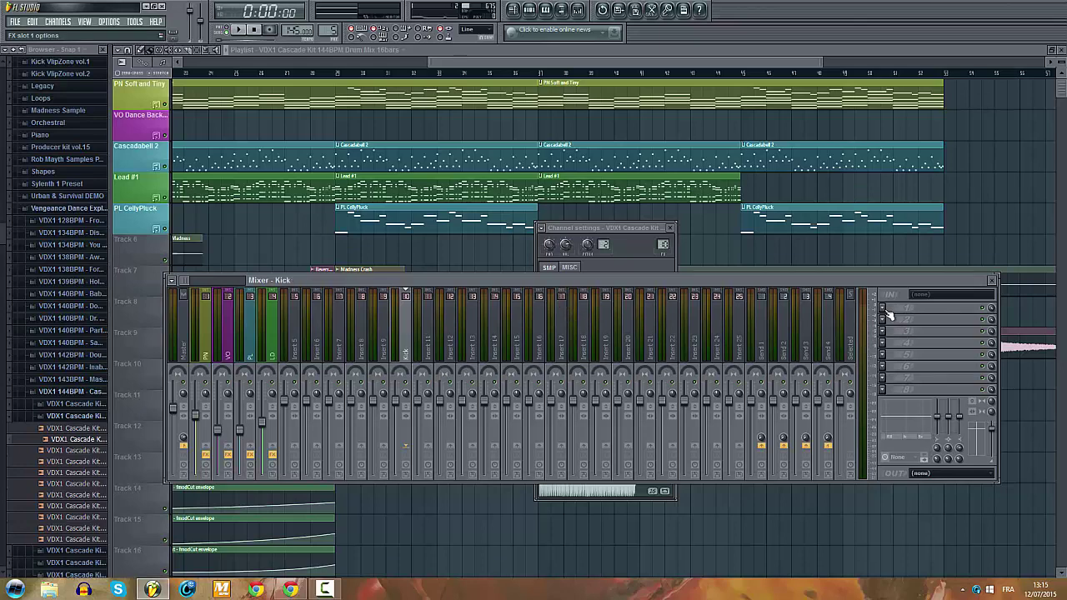
# Step: Start playback and loop the drum section from about bar 36.5 to bar 53
pyautogui.press('space')
pyautogui.press('F12')
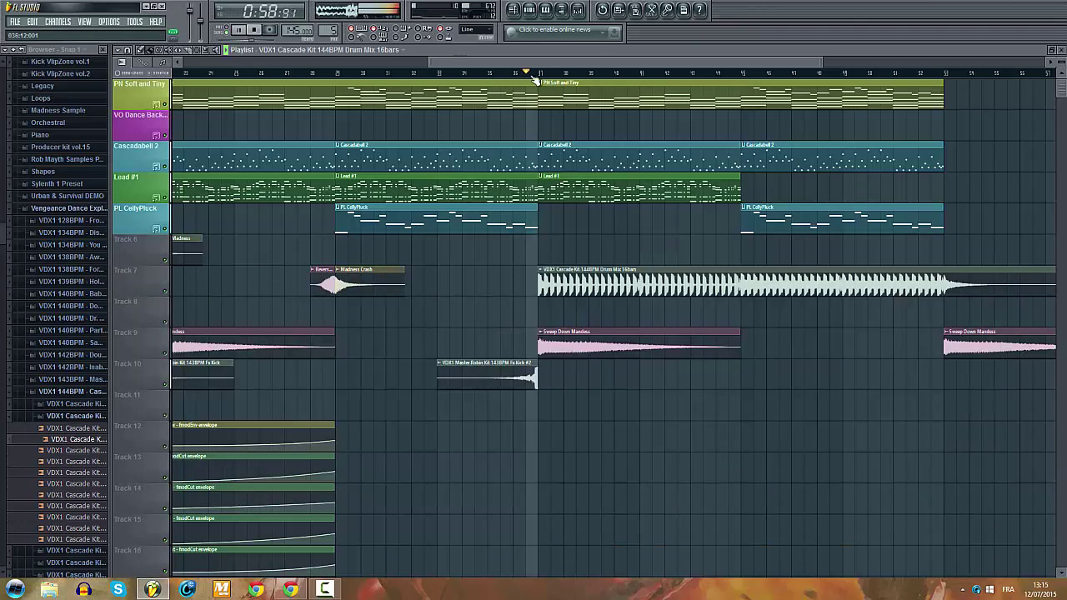
pyautogui.moveTo(537, 75); pyautogui.dragTo(948, 78)
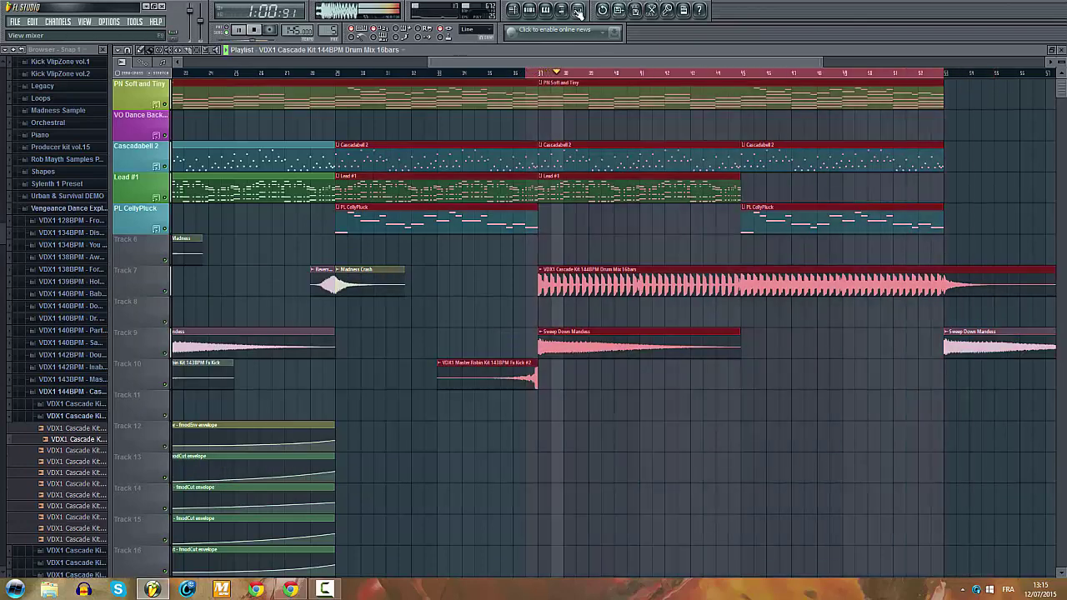
# Step: Add Fruity Parametric EQ 2 to the Kick insert and slightly boost its low, mid and high bands, with band 4 at 2.2 dB near 599 Hz
pyautogui.click(617, 7)
pyautogui.click(886, 311)
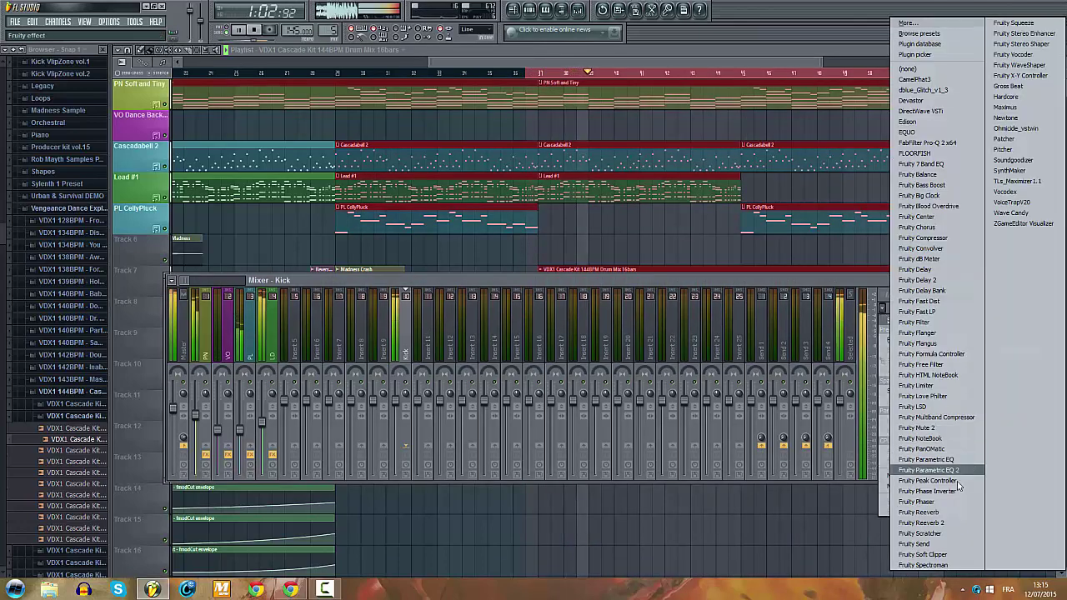
pyautogui.click(917, 469)
pyautogui.moveTo(297, 212); pyautogui.dragTo(326, 200)
pyautogui.moveTo(200, 211); pyautogui.dragTo(248, 206)
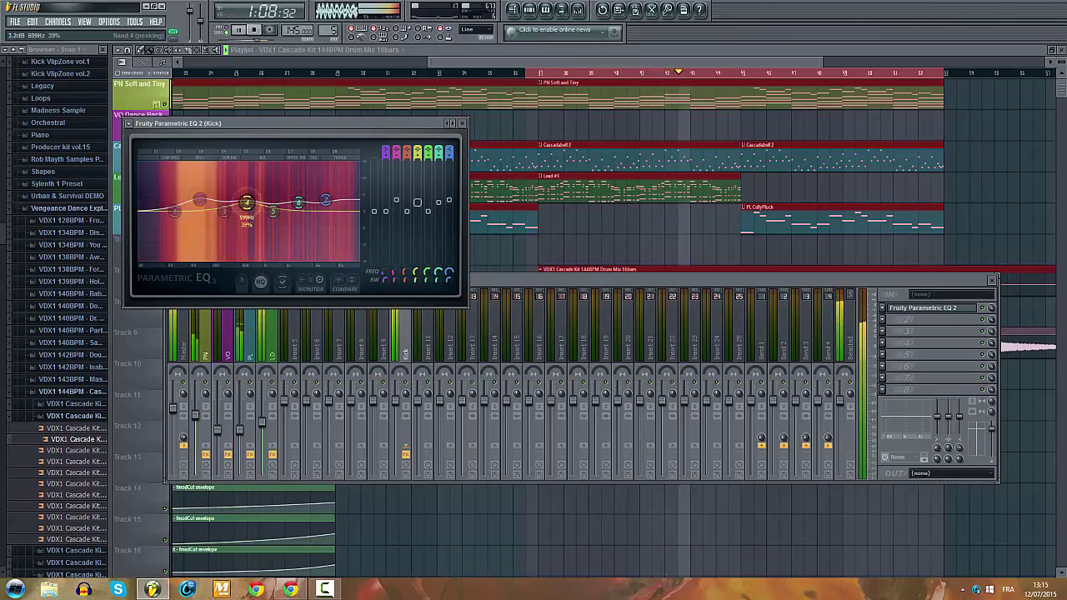
pyautogui.click(663, 225)
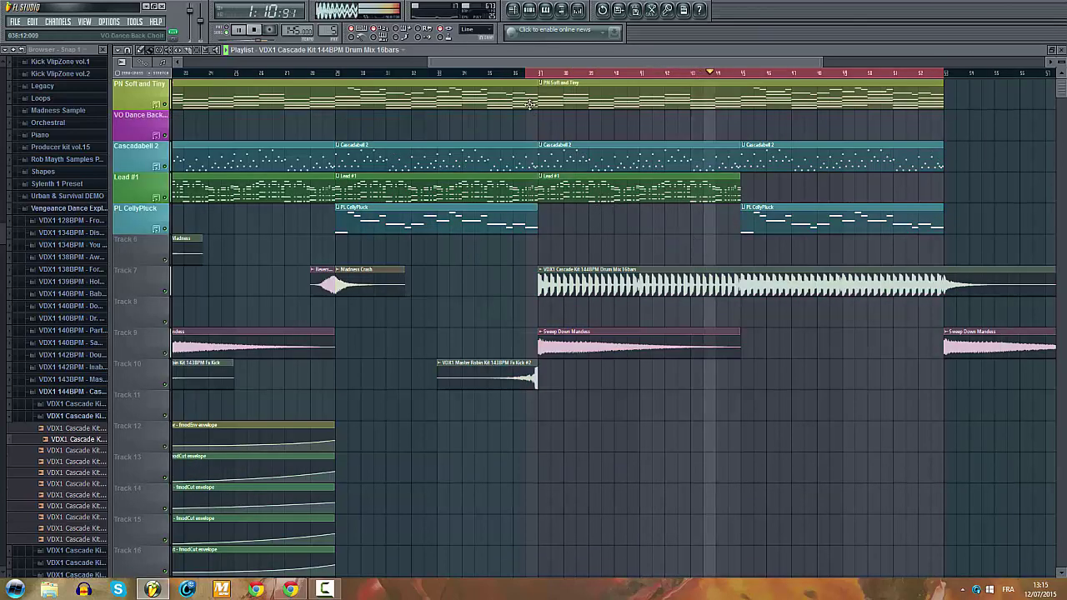
# Step: Clear the bar 37–53 loop selection, open the mixer to check the levels during playback, and stop playback
pyautogui.click(522, 74)
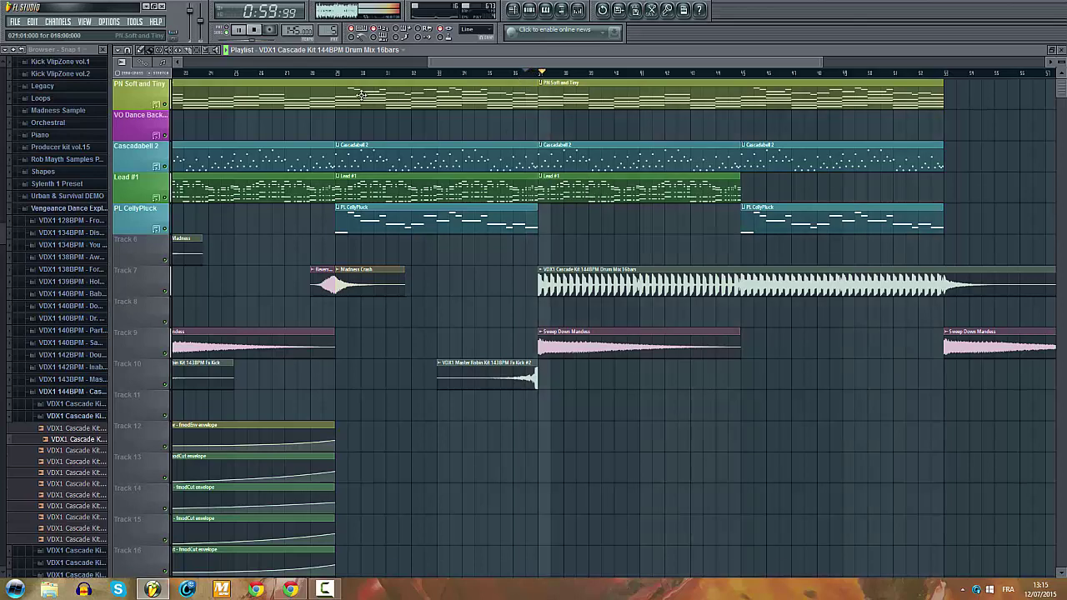
pyautogui.click(562, 10)
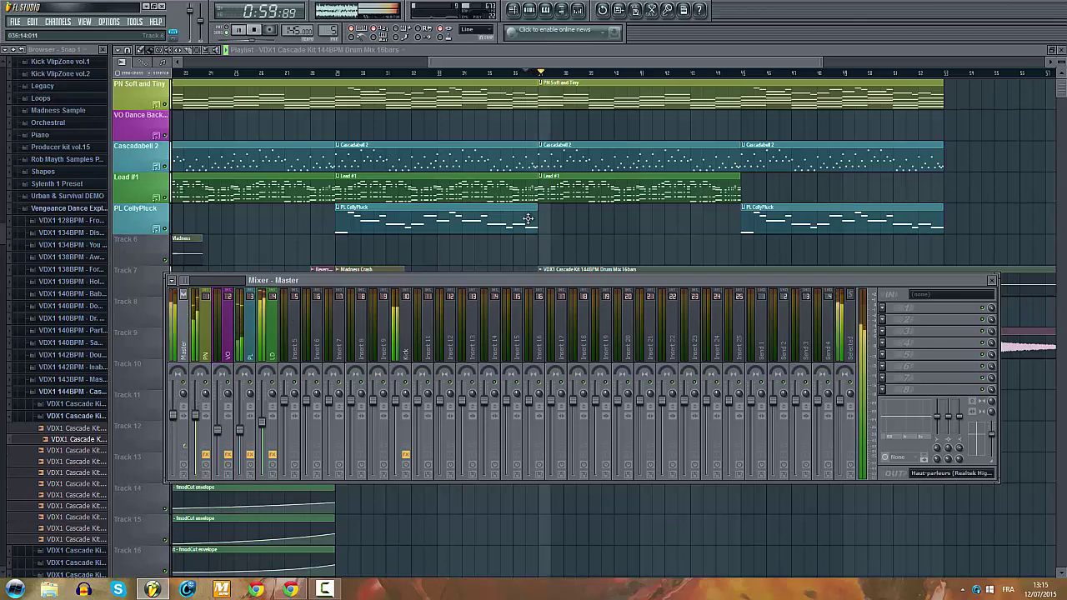
pyautogui.click(253, 31)
pyautogui.click(254, 31)
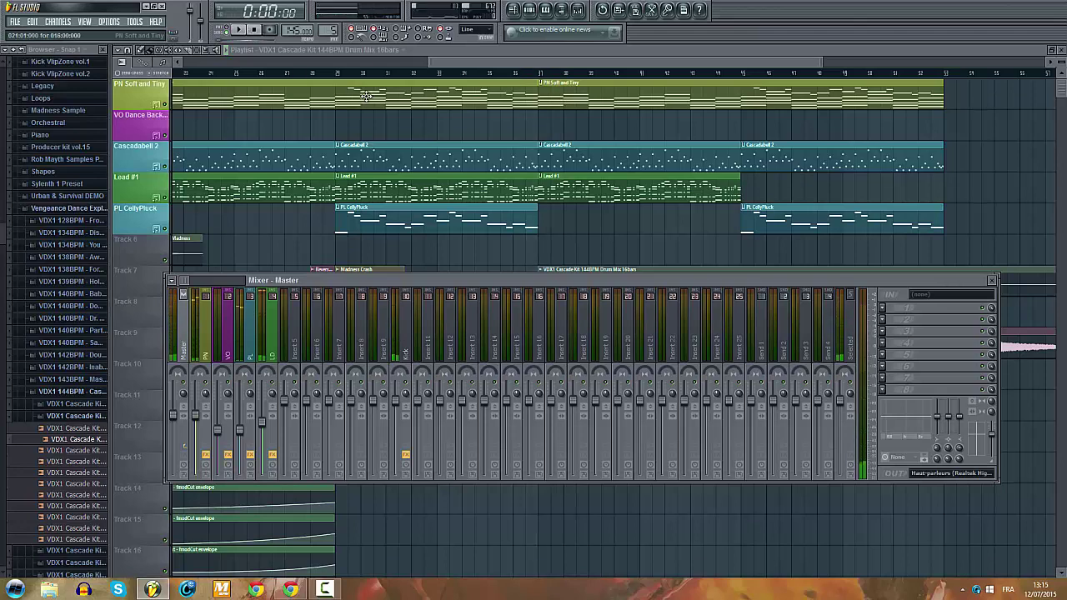
# Step: Play the arrangement through the transition leading into bar 29, and stop playback
pyautogui.press('space')
pyautogui.click(363, 72)
pyautogui.click(330, 72)
pyautogui.click(246, 61)
pyautogui.click(255, 31)
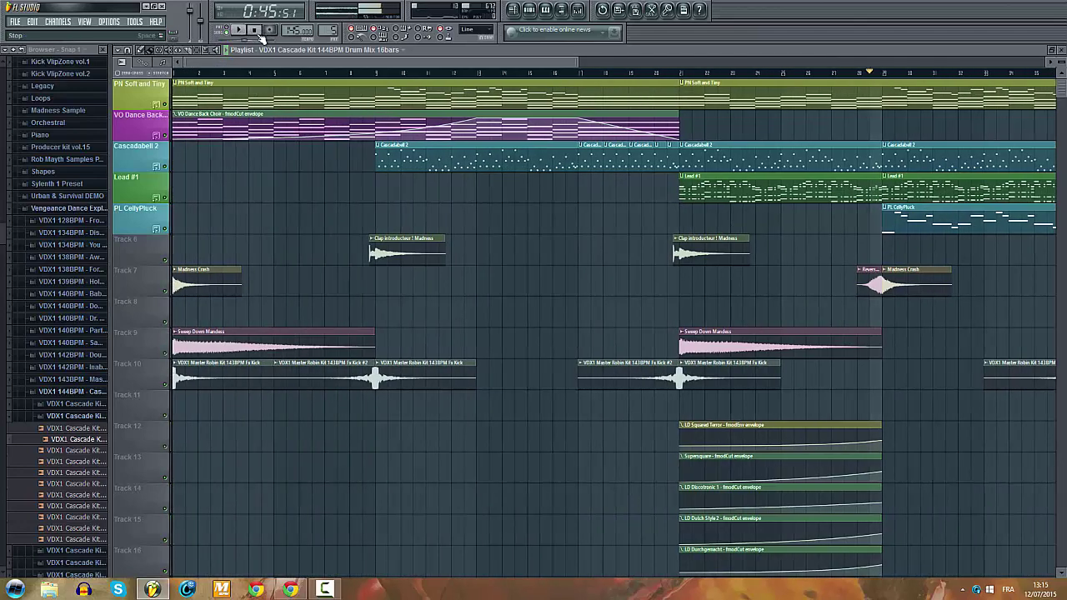
pyautogui.click(255, 31)
# Step: Collapse the Cascade Kit sample folder, create Pattern 6, and place it on Track 6 at bar 37
pyautogui.click(520, 164)
pyautogui.scroll(-5, 512, 172)
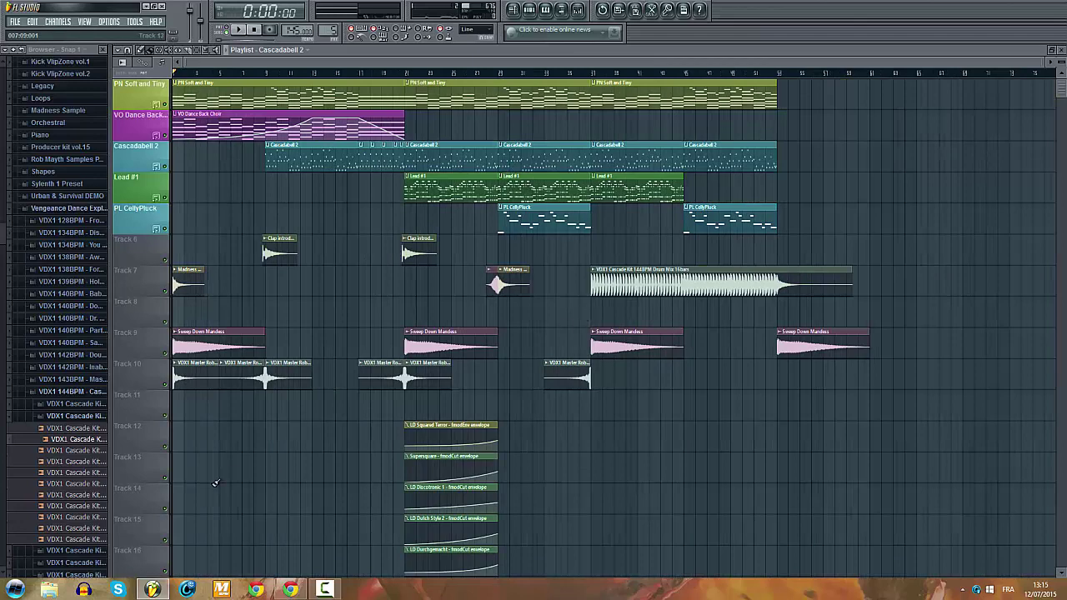
pyautogui.click(69, 390)
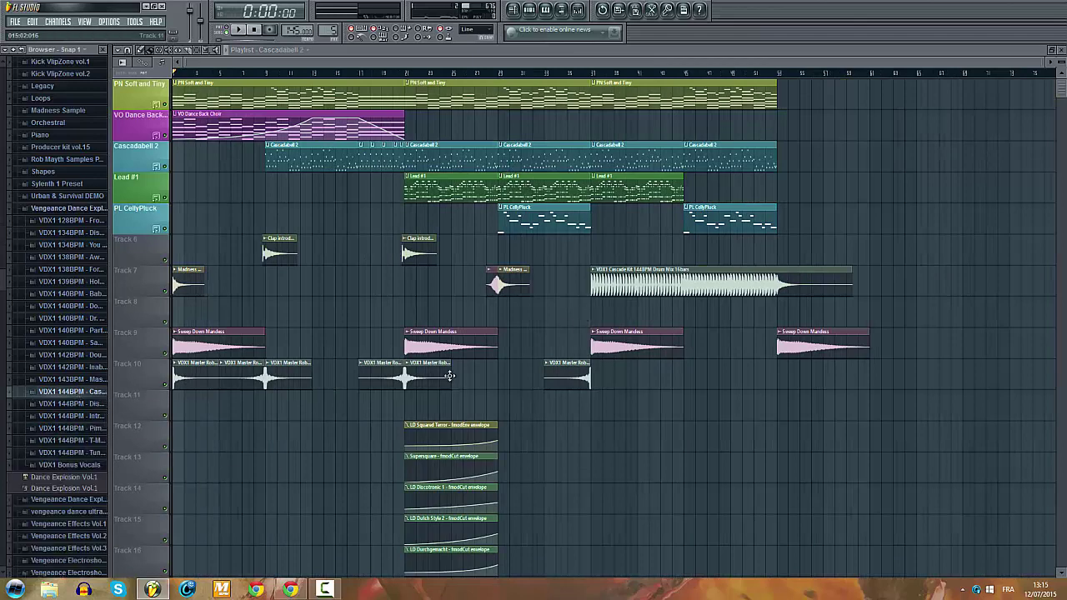
pyautogui.click(664, 275)
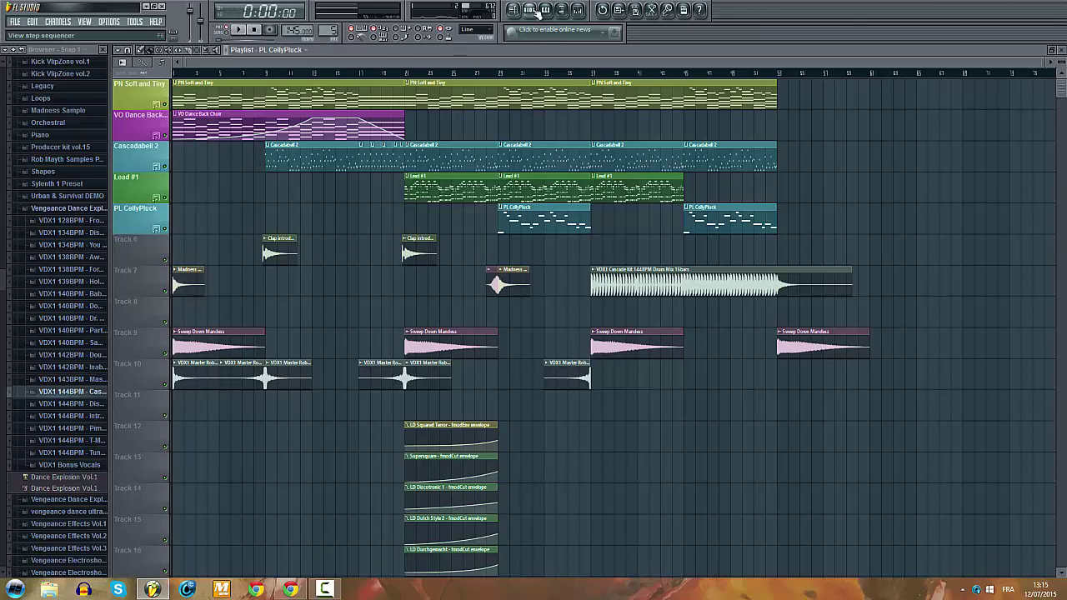
pyautogui.press('space')
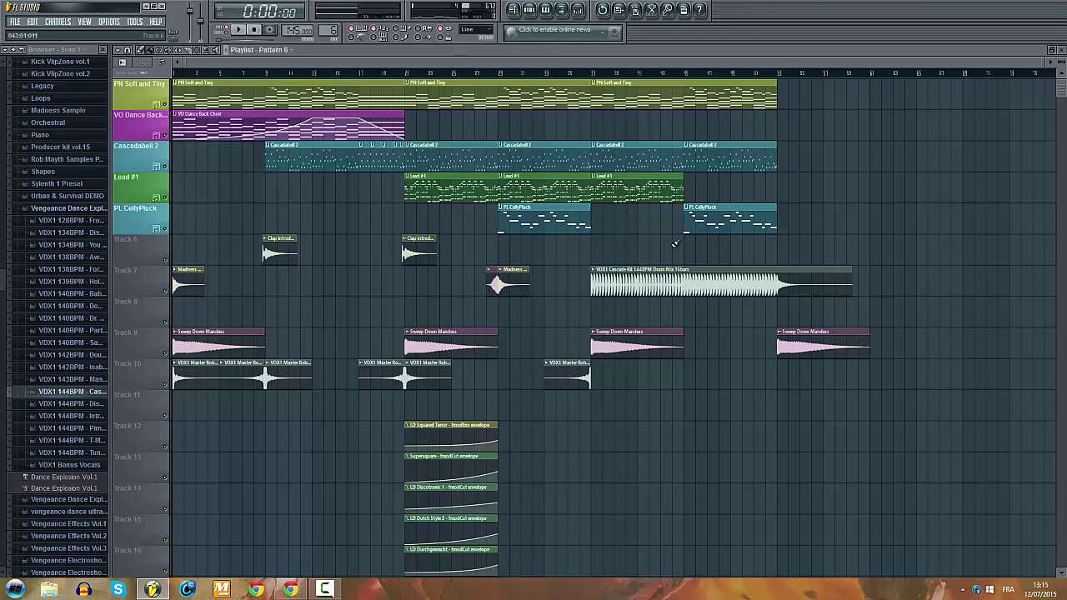
pyautogui.scroll(2, 621, 250)
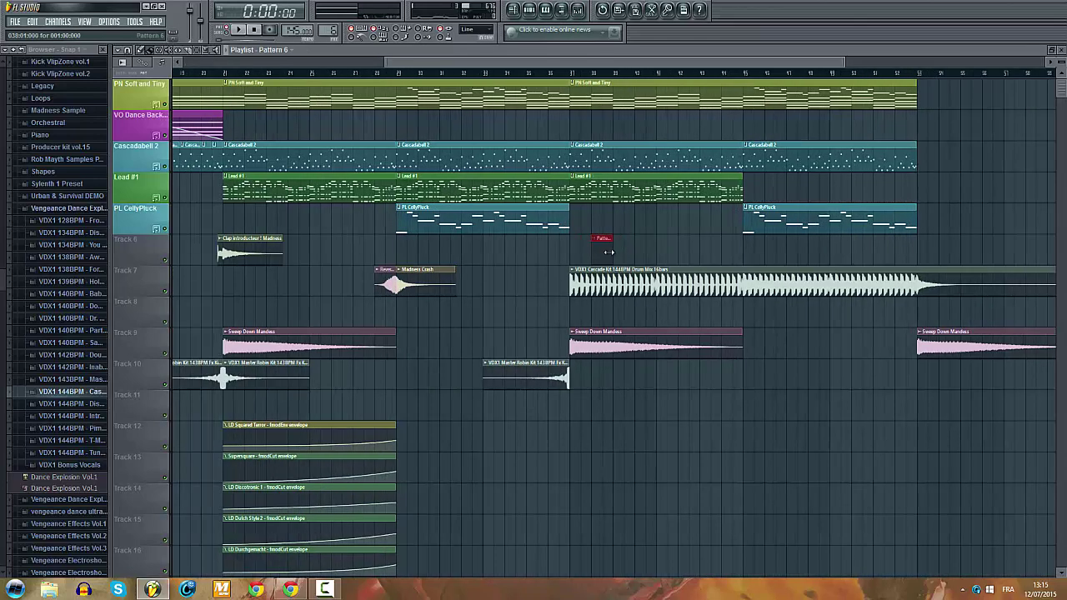
pyautogui.scroll(4, 586, 250)
pyautogui.doubleClick(583, 253)
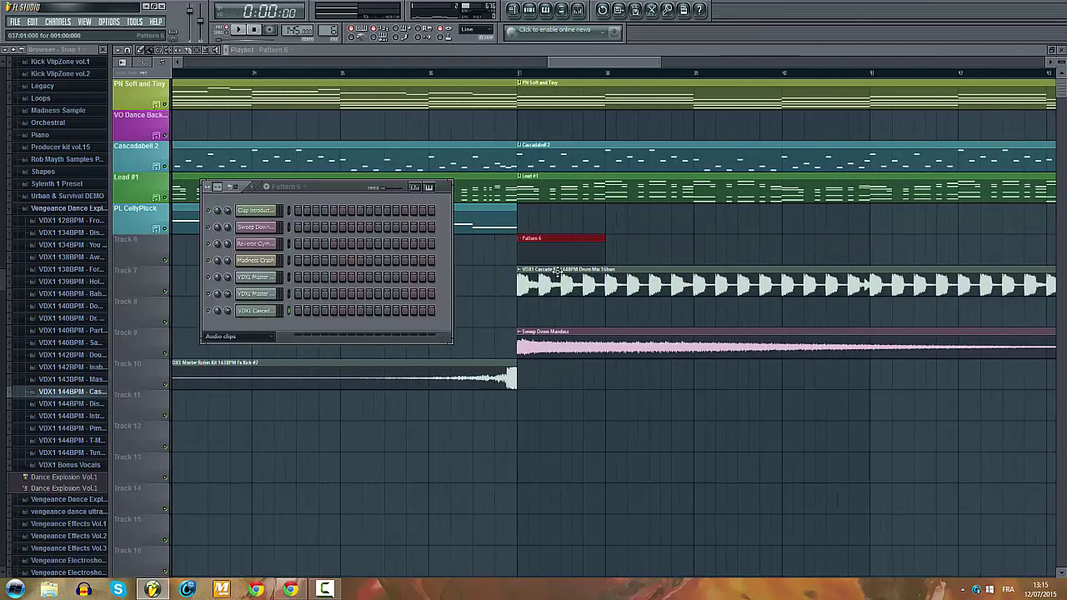
# Step: Show all channels in the step sequencer and insert a Nexus instrument channel above the Kick channel
pyautogui.click(255, 338)
pyautogui.click(258, 347)
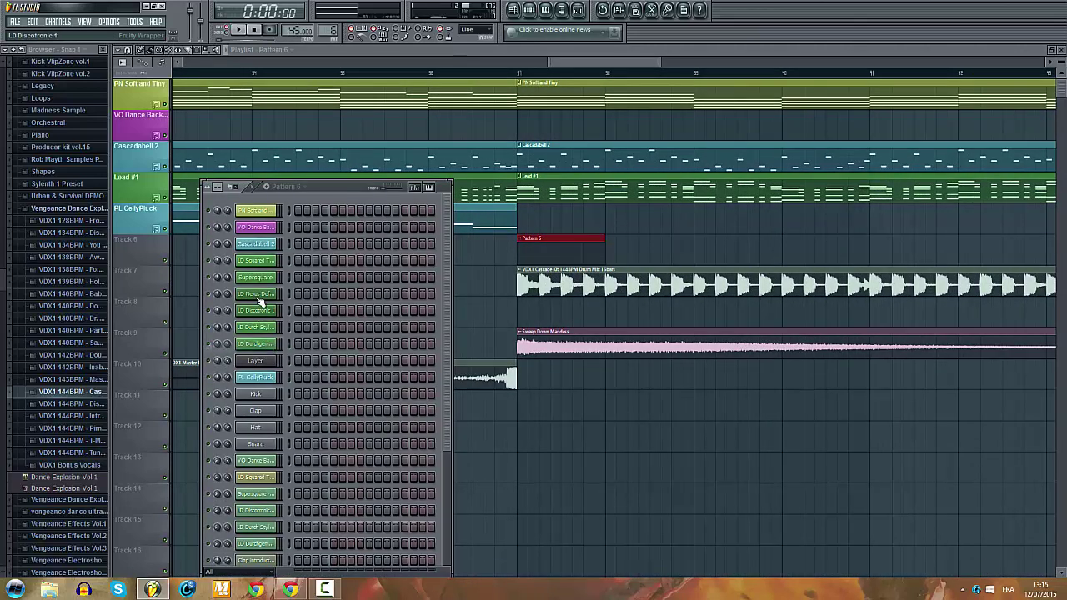
pyautogui.rightClick(266, 394)
pyautogui.moveTo(307, 509)
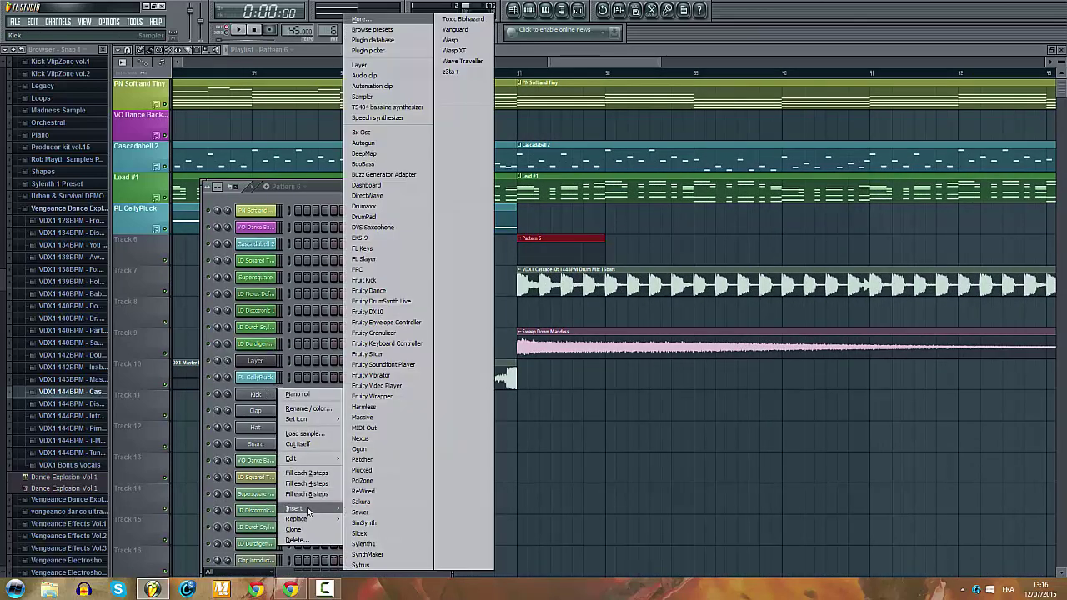
pyautogui.click(367, 439)
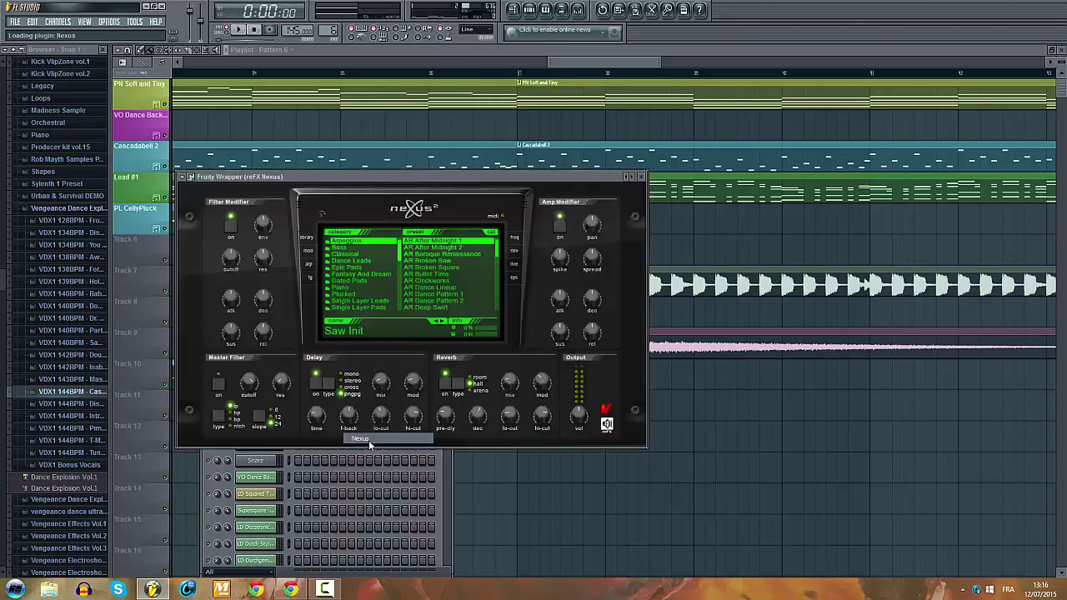
# Step: Load the BS DJ THT preset from Nexus's XP FlipZone's Hands category
pyautogui.click(379, 260)
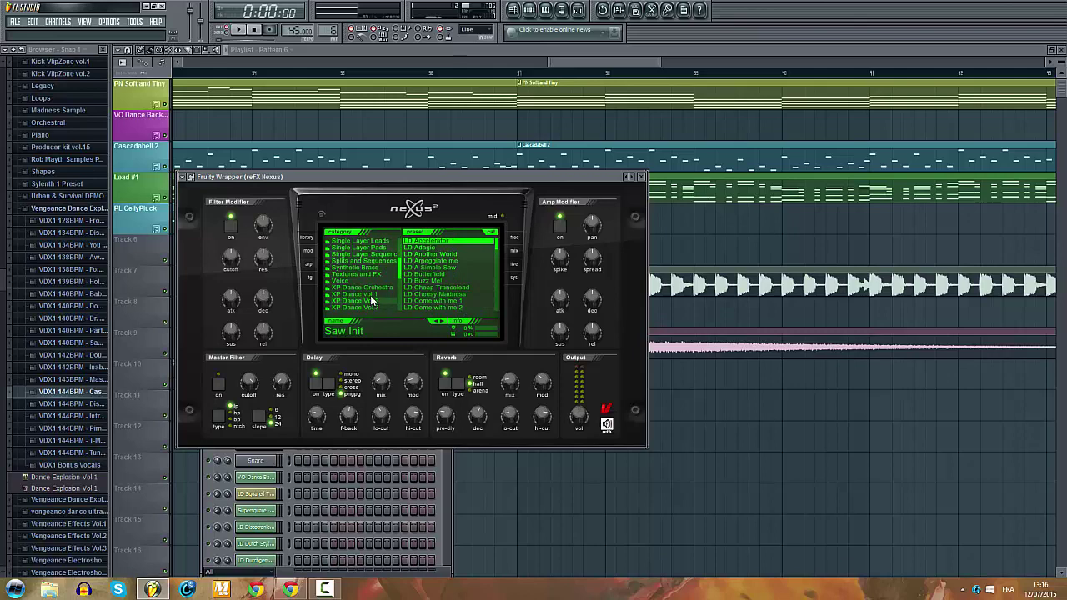
pyautogui.scroll(-10, 373, 280)
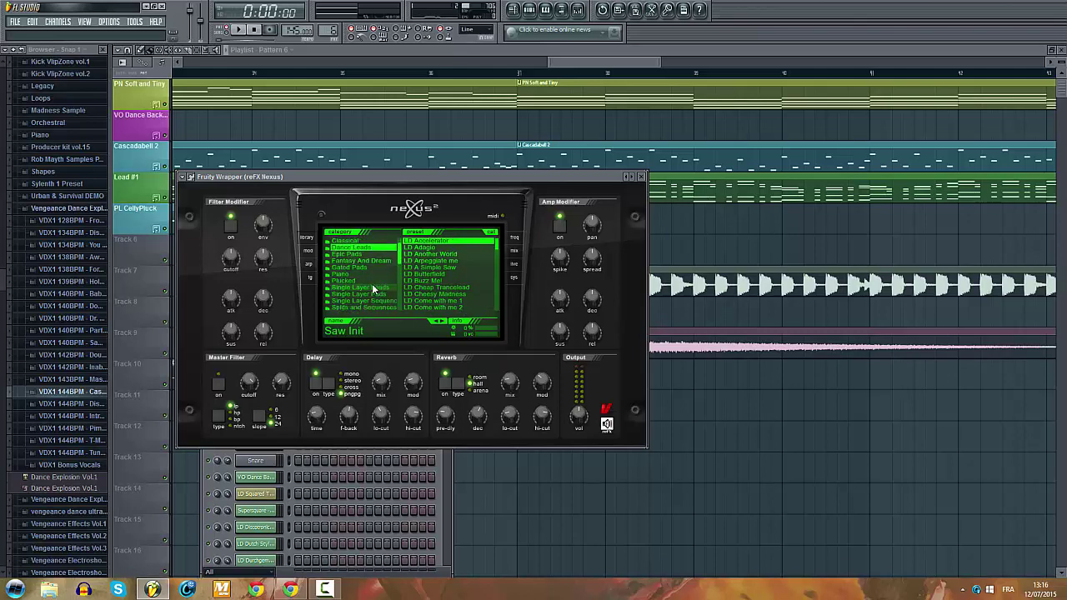
pyautogui.click(374, 281)
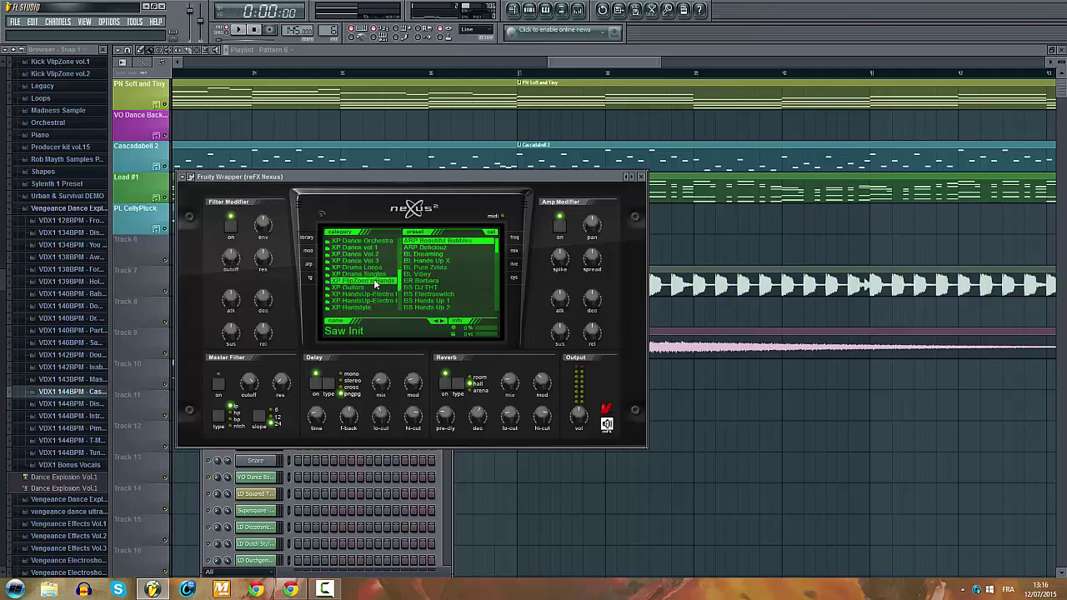
pyautogui.click(434, 288)
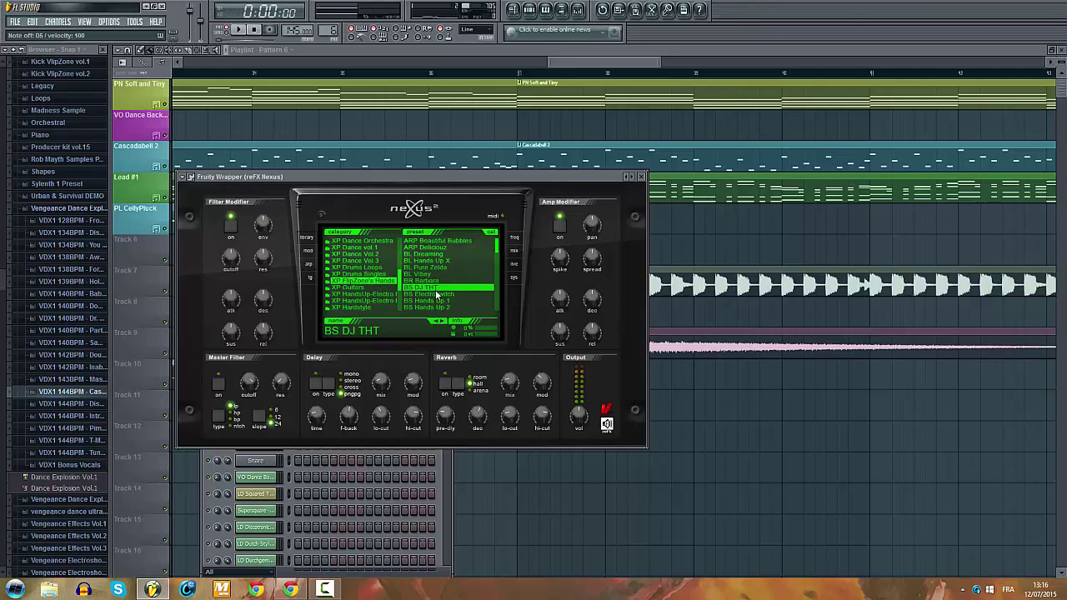
# Step: Copy the preset's name, rename the new Nexus channel BS DJ THT with it, and colour the channel blue-violet
pyautogui.rightClick(441, 289)
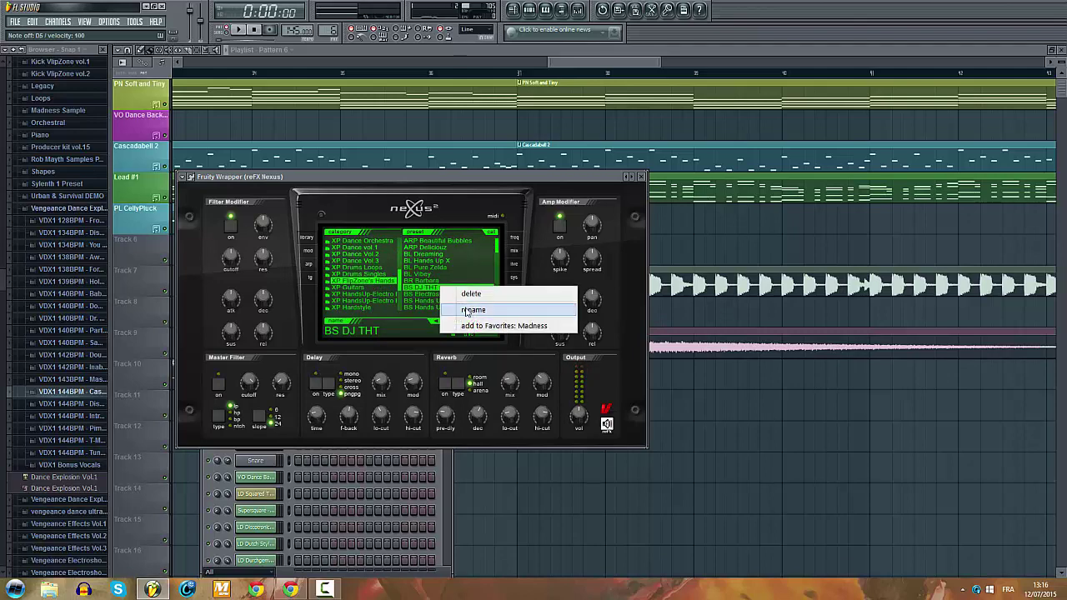
pyautogui.click(465, 310)
pyautogui.click(604, 210)
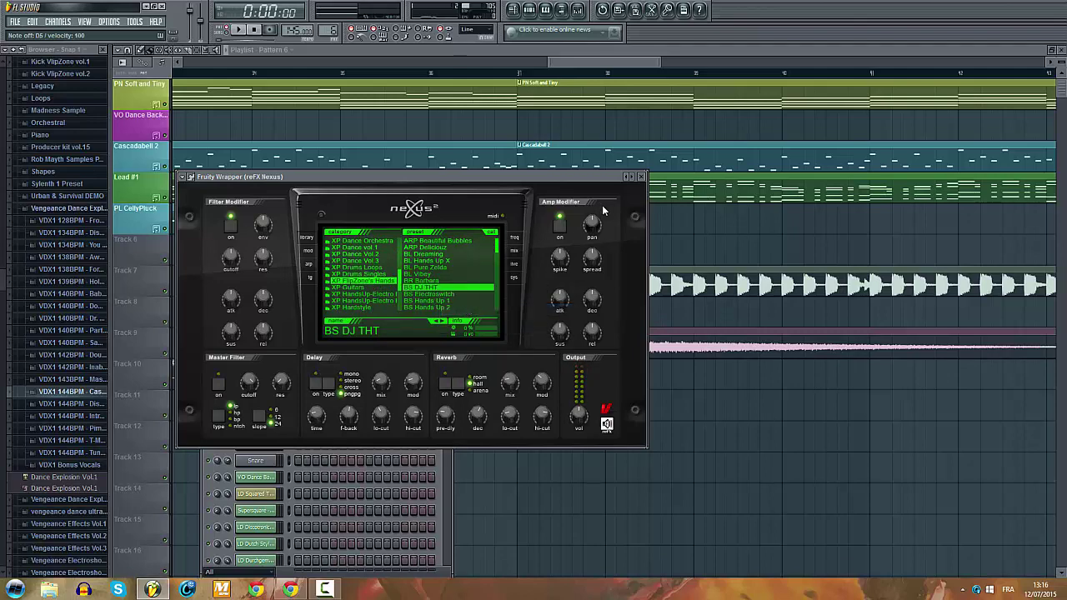
pyautogui.click(640, 177)
pyautogui.rightClick(276, 389)
pyautogui.click(302, 410)
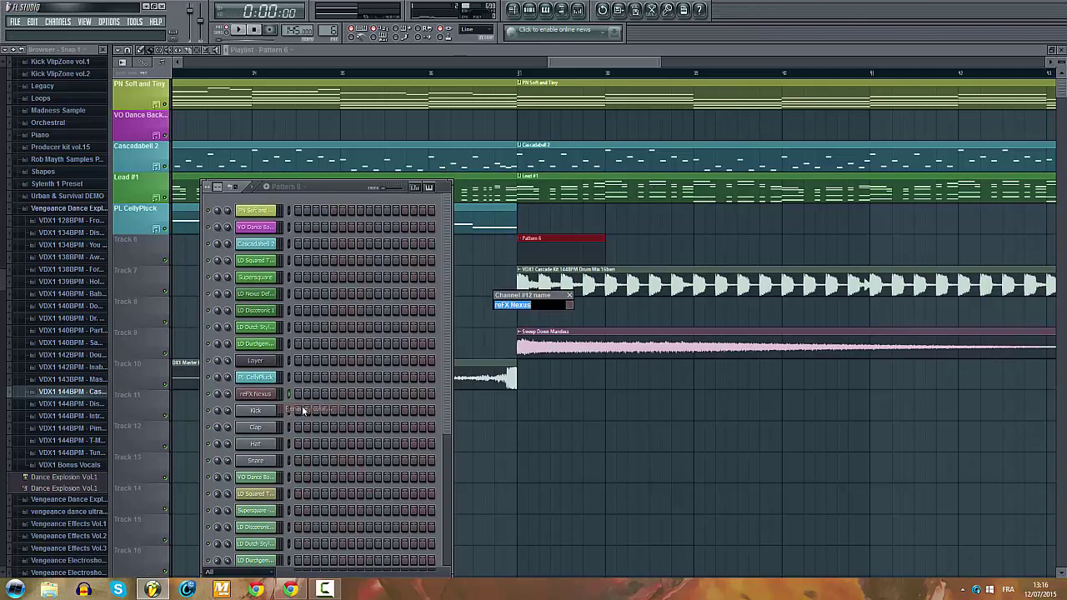
pyautogui.click(569, 305)
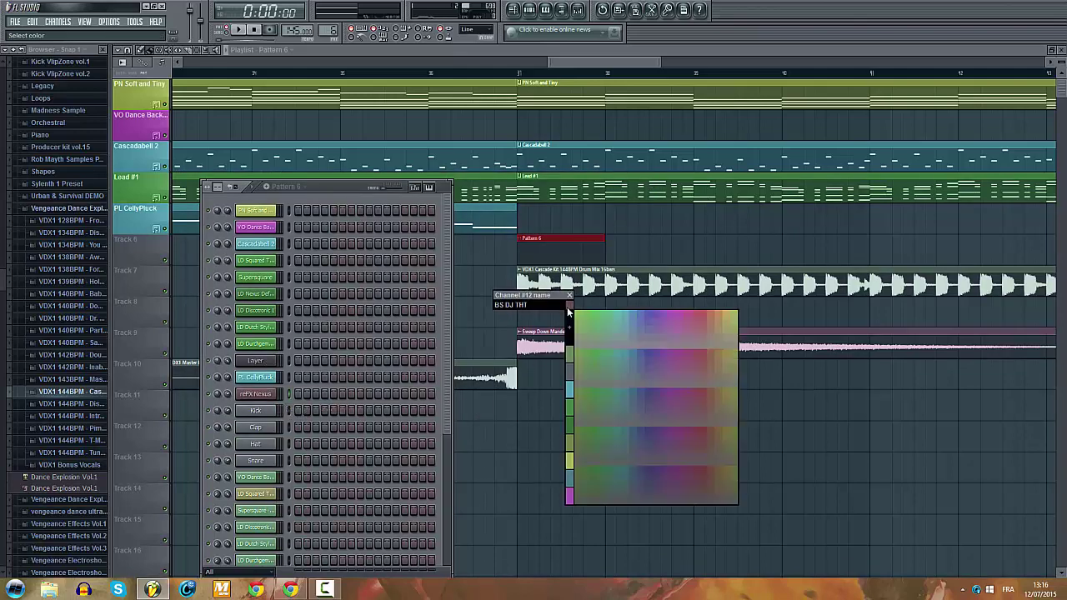
pyautogui.click(649, 317)
pyautogui.press('Return')
# Step: Try out short test notes around A#4 in the BS DJ THT channel's piano roll
pyautogui.rightClick(274, 398)
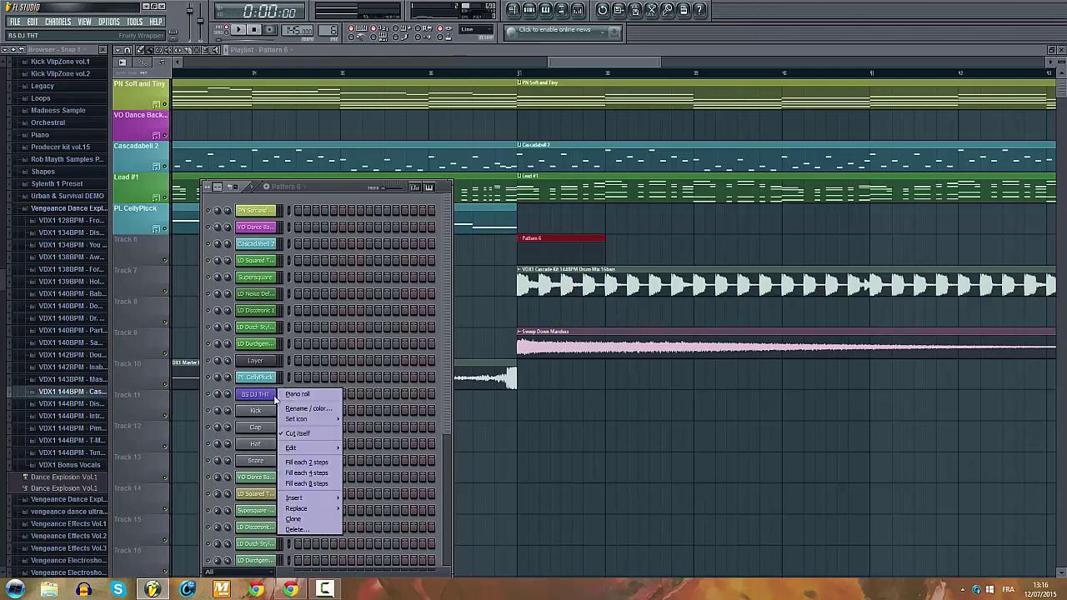
pyautogui.click(297, 395)
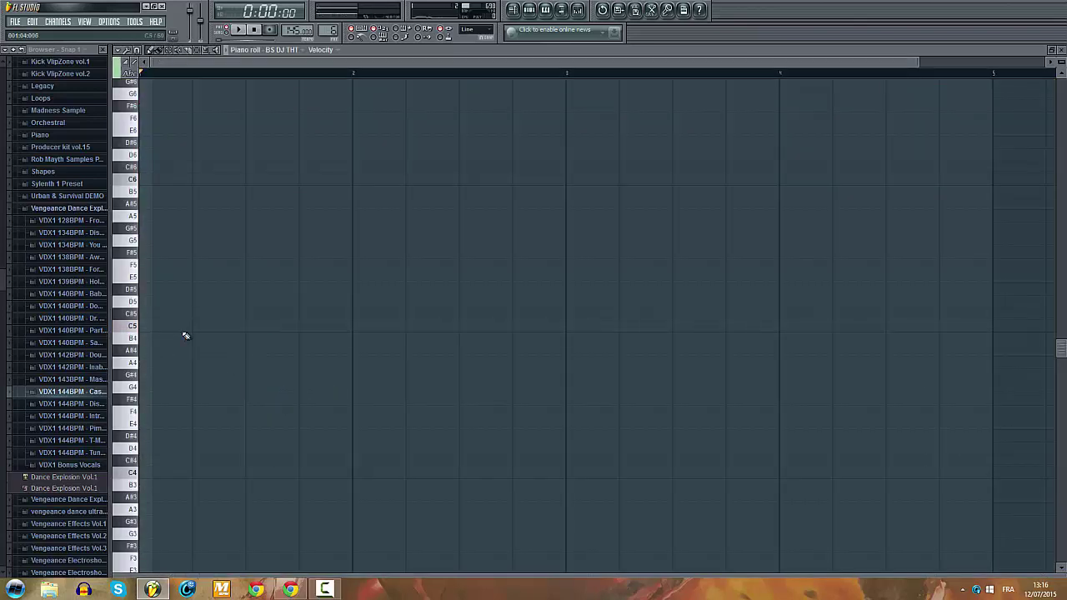
pyautogui.click(184, 336)
pyautogui.rightClick(264, 339)
pyautogui.click(188, 351)
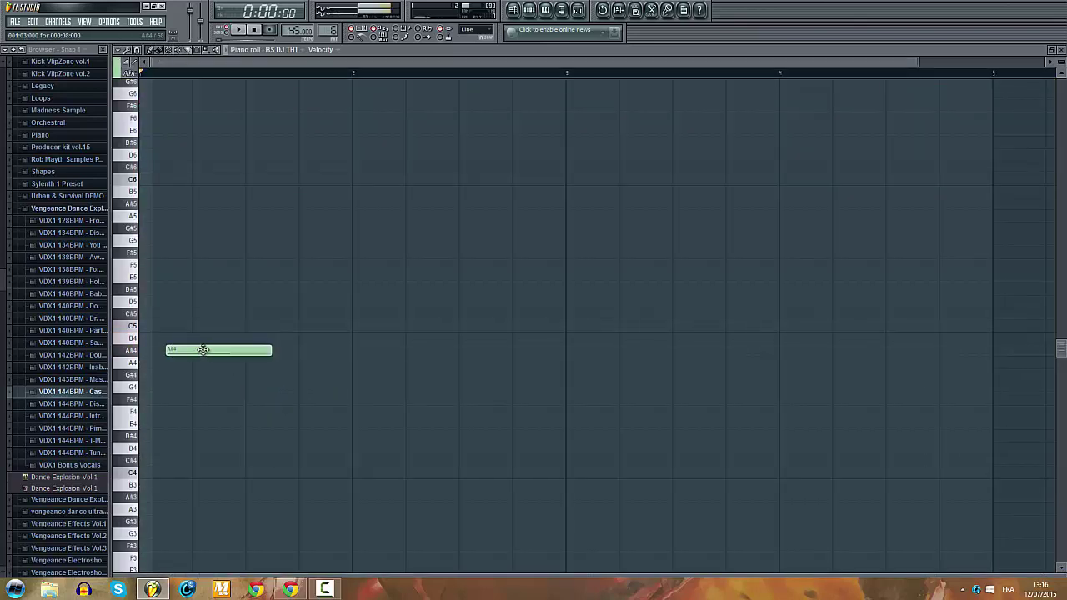
pyautogui.rightClick(200, 353)
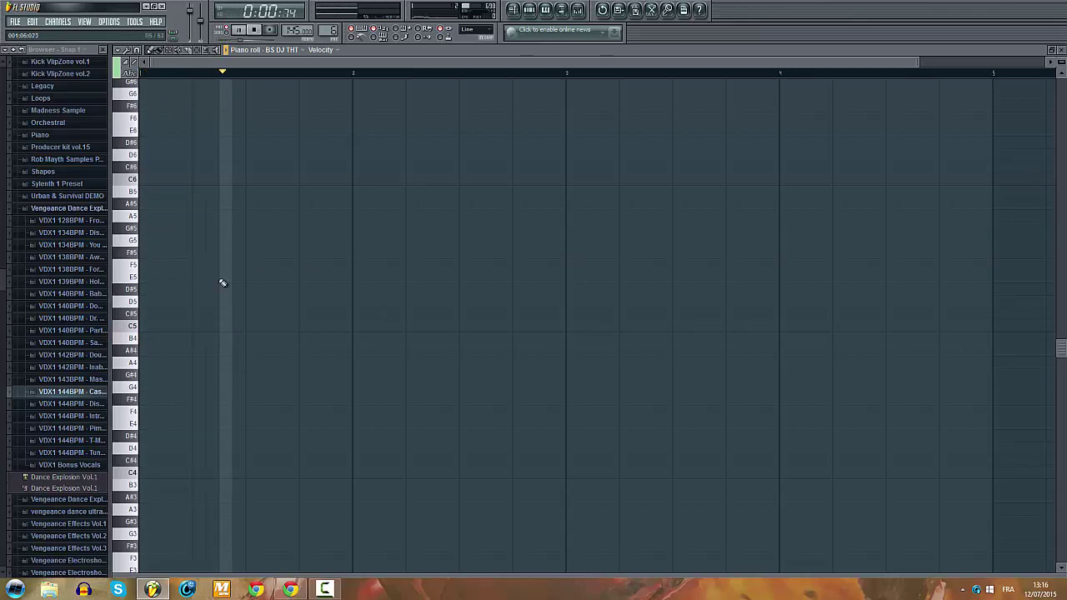
pyautogui.click(171, 361)
pyautogui.rightClick(221, 362)
pyautogui.click(221, 351)
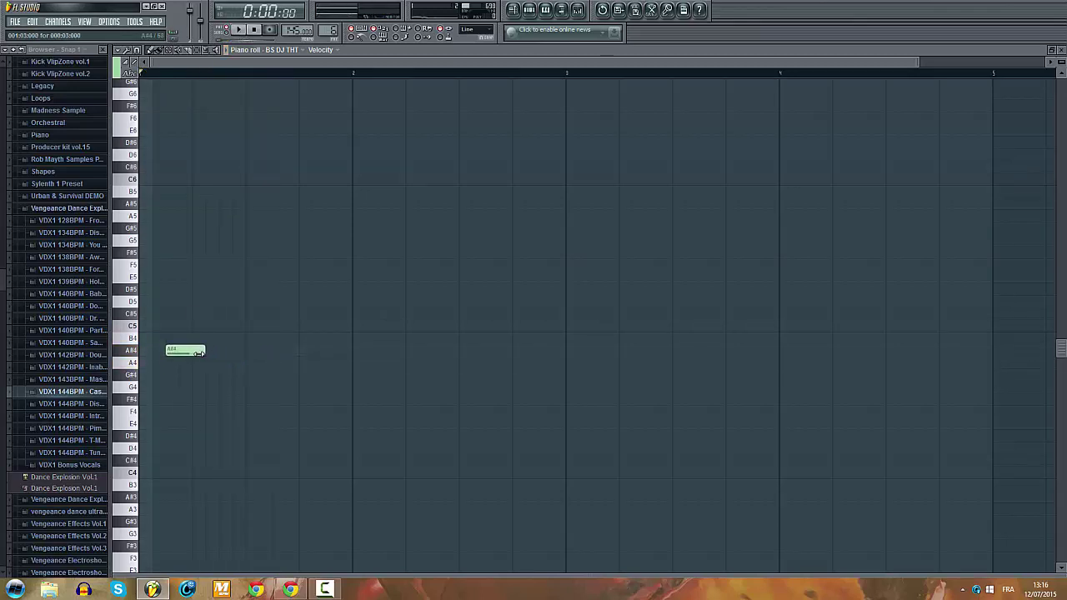
# Step: Open the LD Nexus Default Lead notes of the Lead #1 clip at bar 37 and copy all of them
pyautogui.click(513, 10)
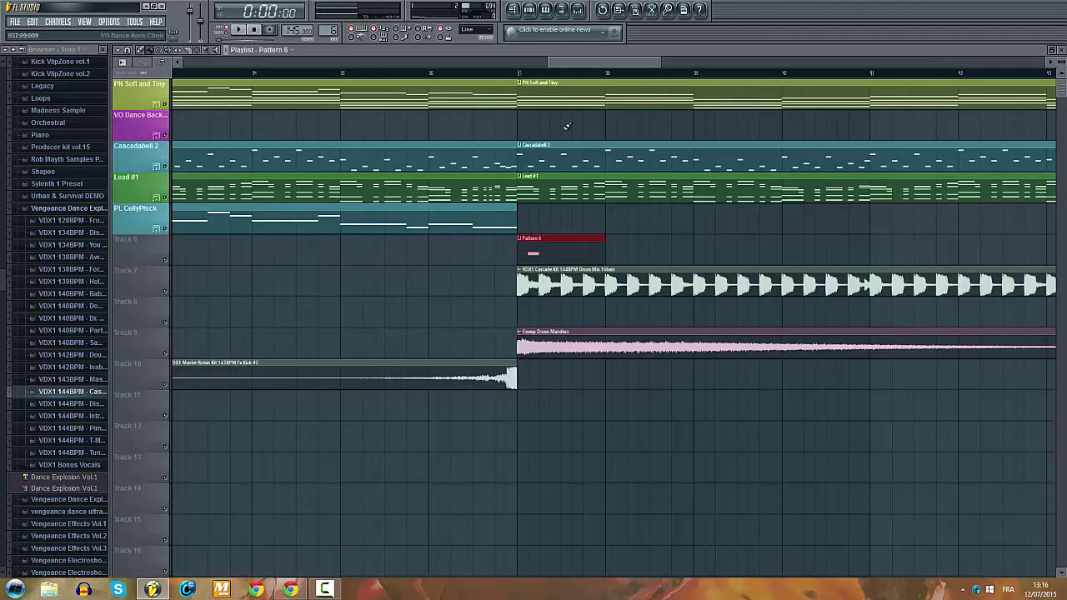
pyautogui.scroll(-5, 560, 158)
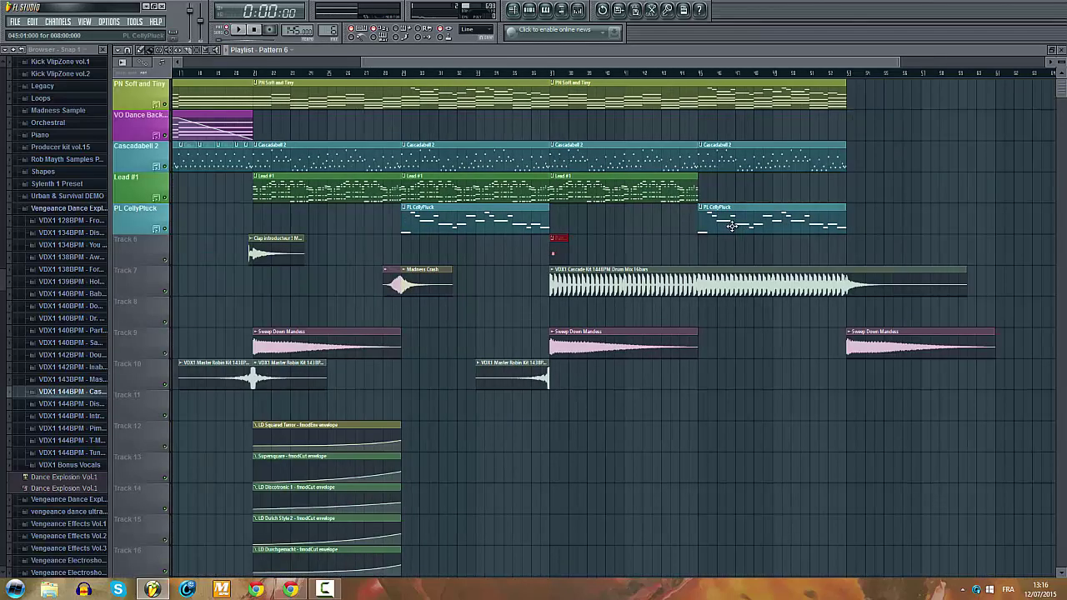
pyautogui.scroll(3, 730, 225)
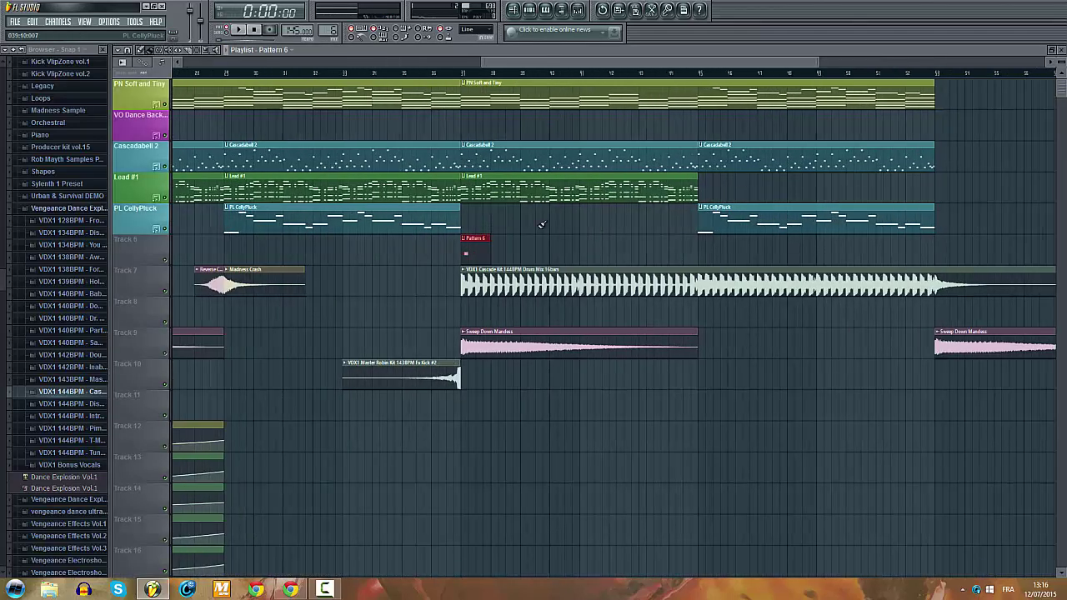
pyautogui.doubleClick(482, 191)
pyautogui.scroll(-5, 340, 123)
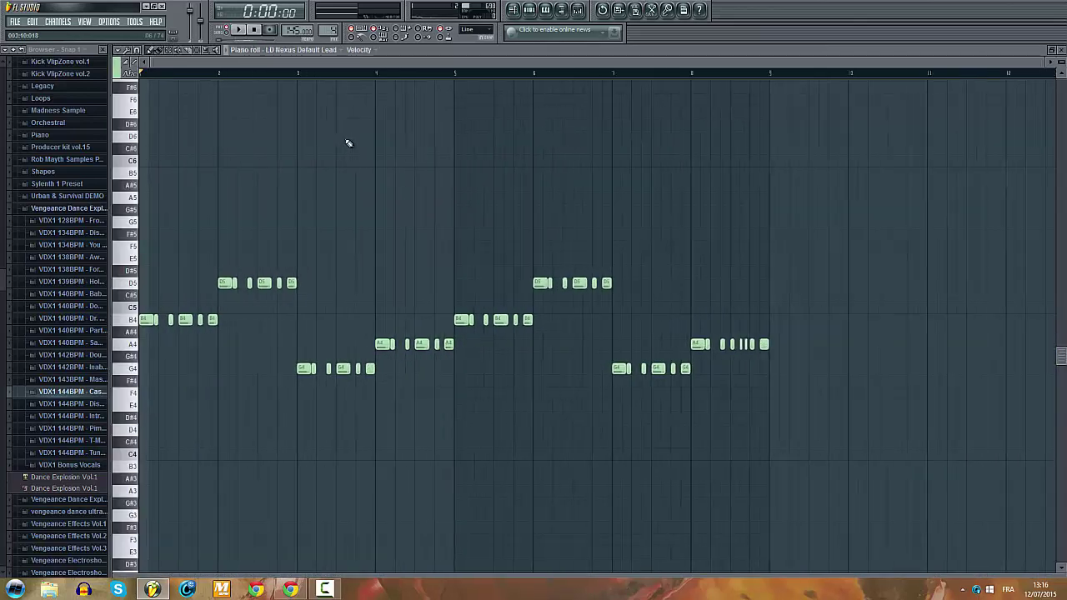
pyautogui.press('space')
pyautogui.moveTo(854, 234); pyautogui.dragTo(3, 563)
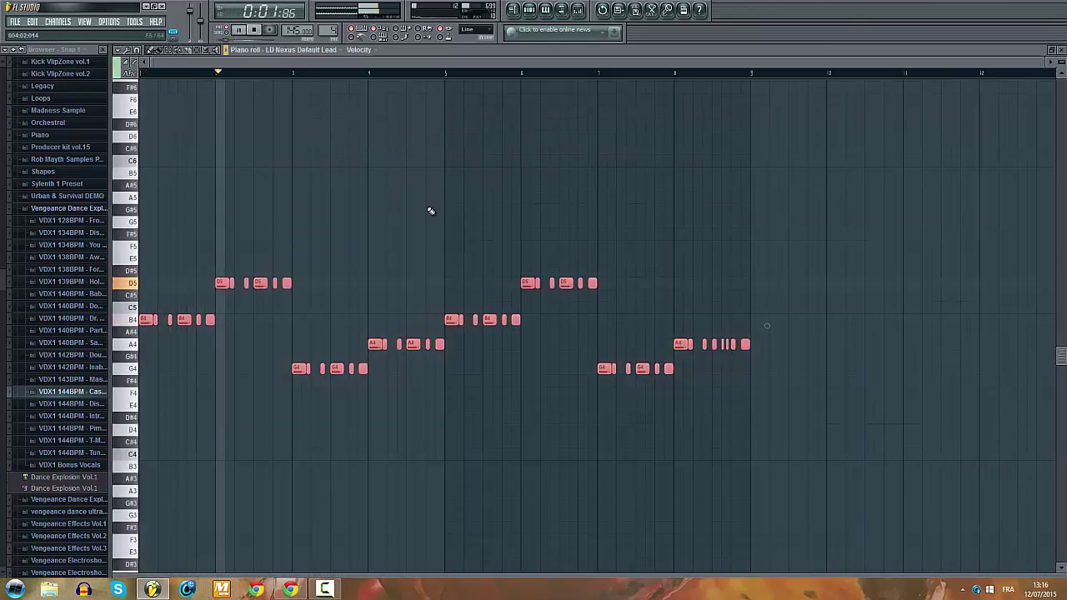
# Step: Paste the copied lead notes into the BS DJ THT channel's piano roll in Pattern 6
pyautogui.click(528, 9)
pyautogui.press('F4')
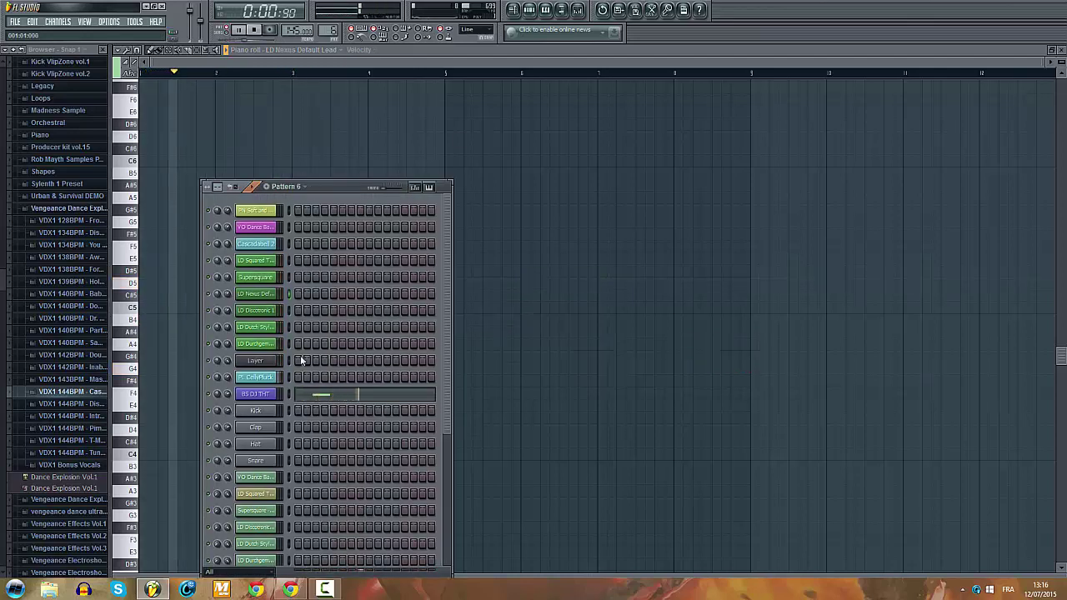
pyautogui.click(311, 393)
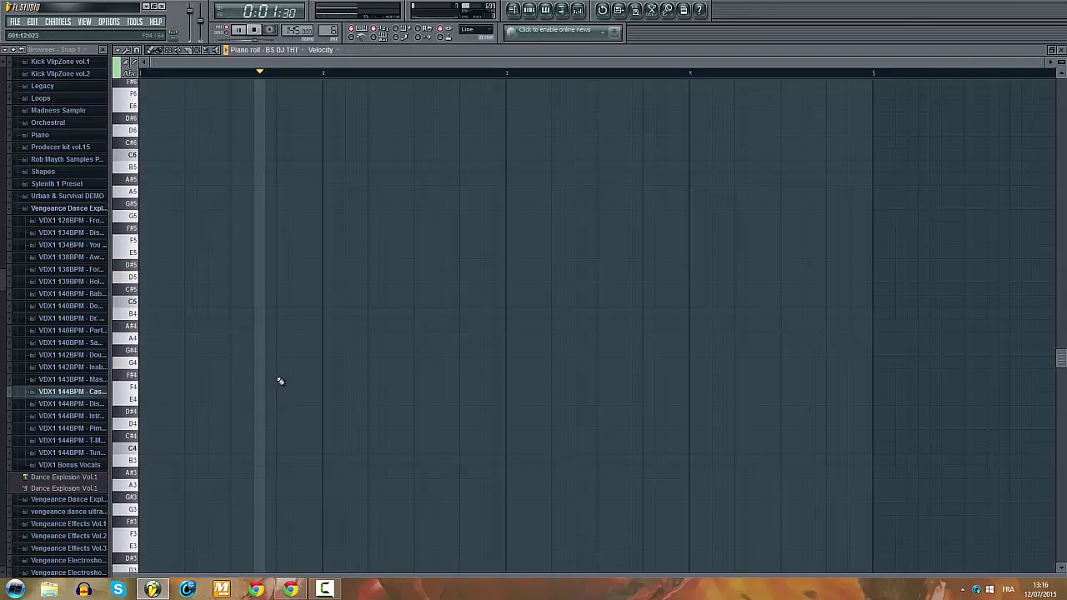
pyautogui.hotkey('ctrl', 'v')
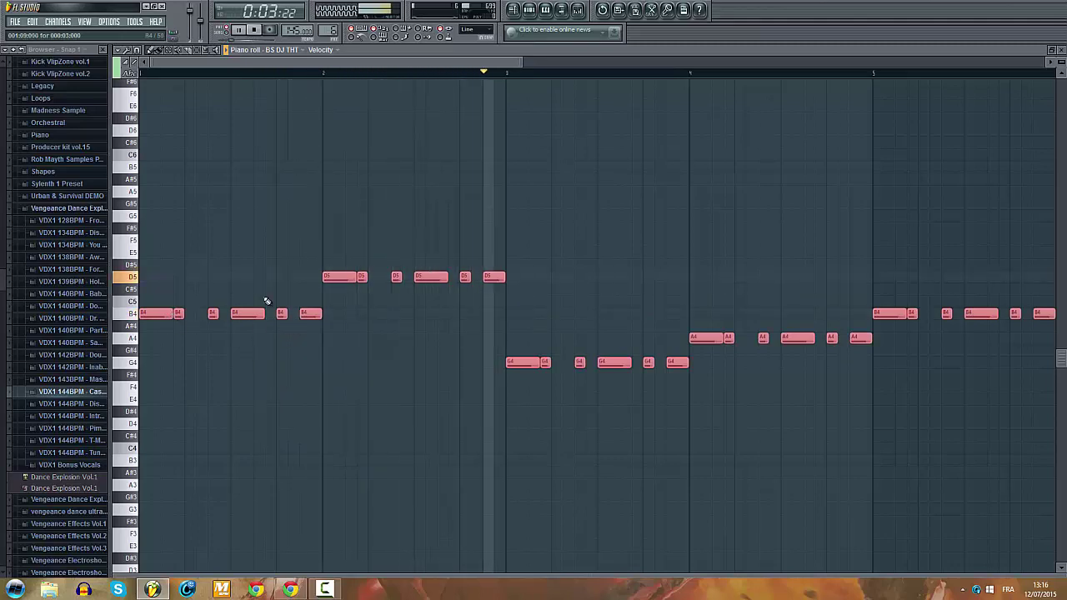
# Step: Replace the bar 1 notes of BS DJ THT with four one-step B4 notes on steps 3, 7, 11 and 15
pyautogui.press('space')
pyautogui.click(224, 294)
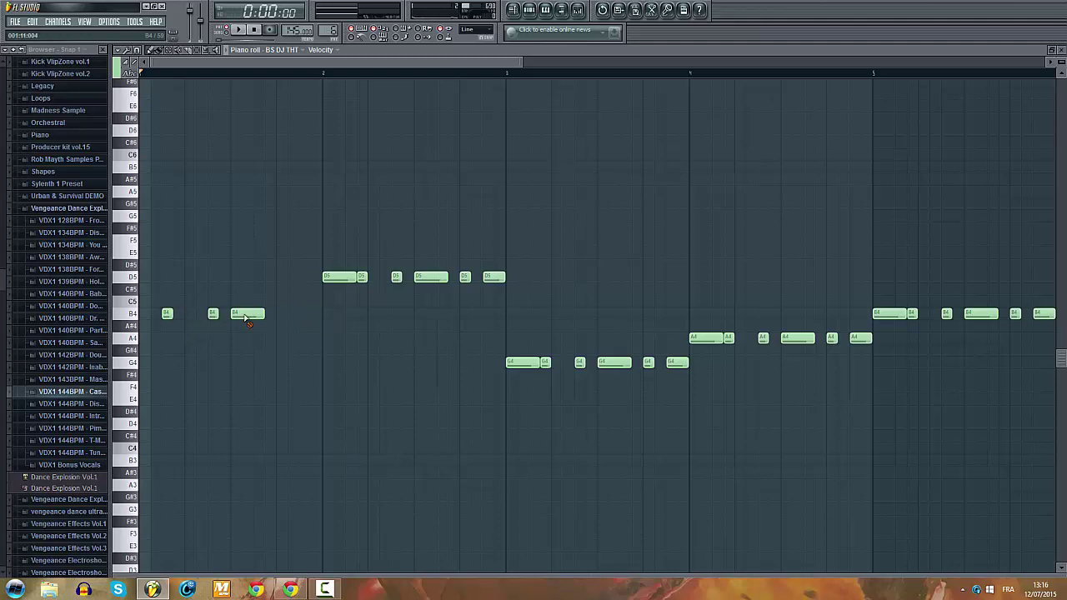
pyautogui.click(258, 313)
pyautogui.click(305, 314)
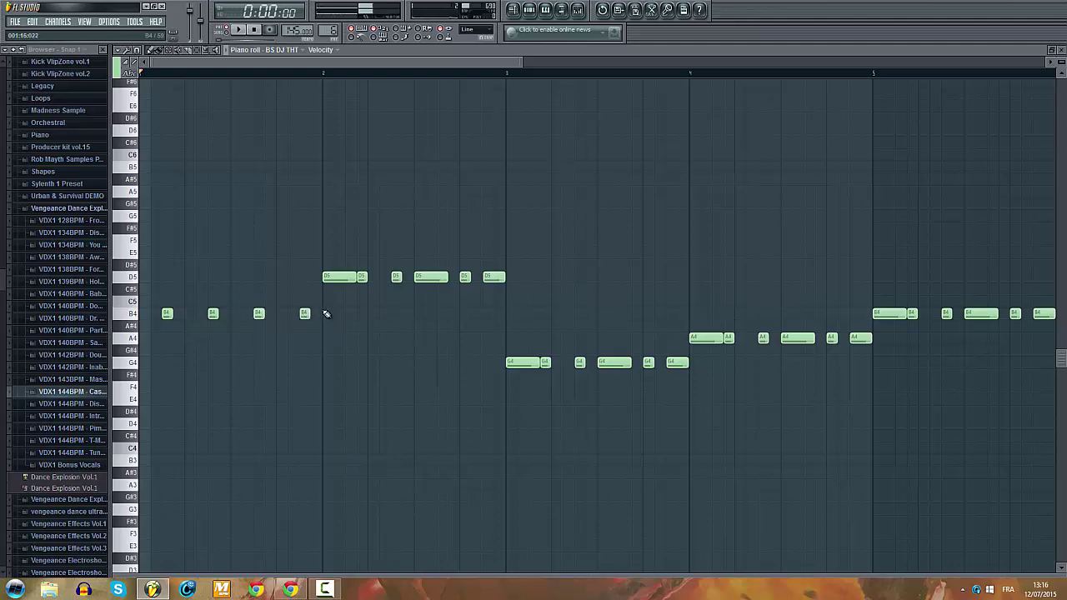
# Step: Replace the D5 notes in bar 2 with four one-step D5 notes in the same offbeat rhythm
pyautogui.rightClick(494, 277)
pyautogui.rightClick(464, 277)
pyautogui.rightClick(431, 277)
pyautogui.rightClick(397, 276)
pyautogui.click(361, 277)
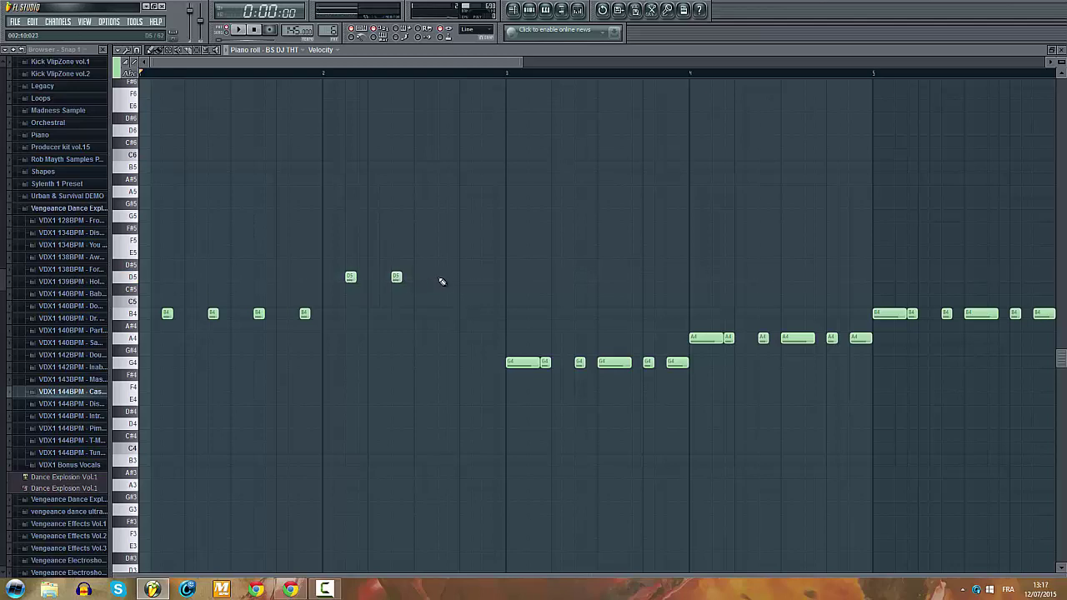
pyautogui.click(442, 277)
# Step: Reduce bar 3 to four one-step G4 notes on the offbeats
pyautogui.rightClick(676, 361)
pyautogui.rightClick(648, 362)
pyautogui.rightClick(614, 362)
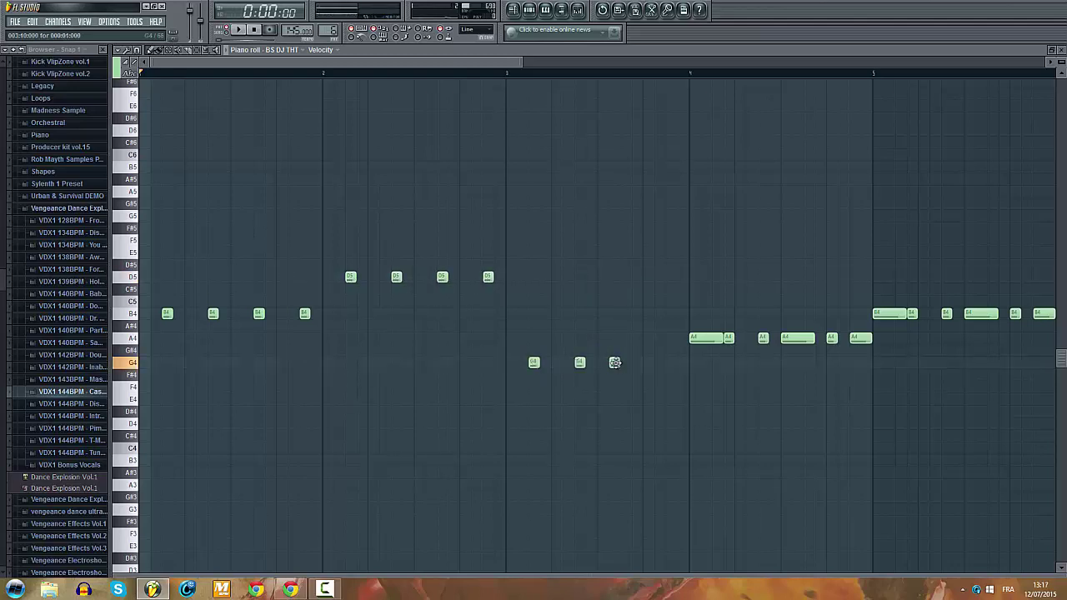
pyautogui.click(614, 361)
pyautogui.click(670, 362)
# Step: Clear the A4 notes in bar 4 and draw four one-step offbeat A4 notes instead
pyautogui.rightClick(706, 338)
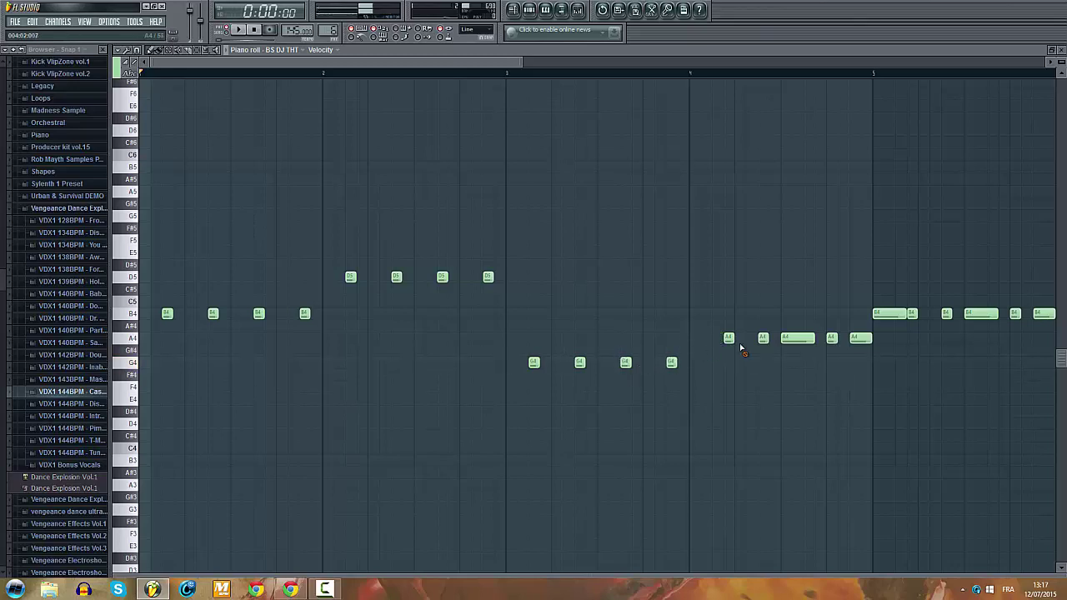
pyautogui.rightClick(729, 337)
pyautogui.rightClick(763, 338)
pyautogui.rightClick(798, 337)
pyautogui.rightClick(830, 338)
pyautogui.rightClick(861, 338)
pyautogui.moveTo(748, 345); pyautogui.dragTo(717, 338)
pyautogui.click(696, 341)
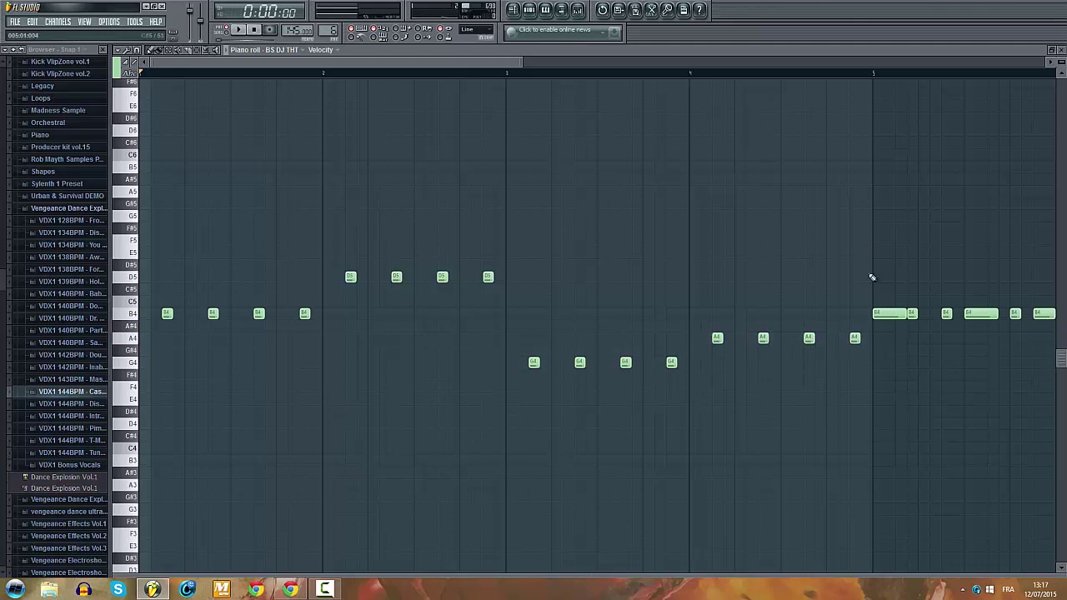
# Step: Lengthen all offbeat notes in bars 1 to 4 to two steps and delete the old lead notes in bars 5 to 8
pyautogui.moveTo(867, 234); pyautogui.dragTo(135, 478)
pyautogui.moveTo(169, 315); pyautogui.dragTo(178, 316)
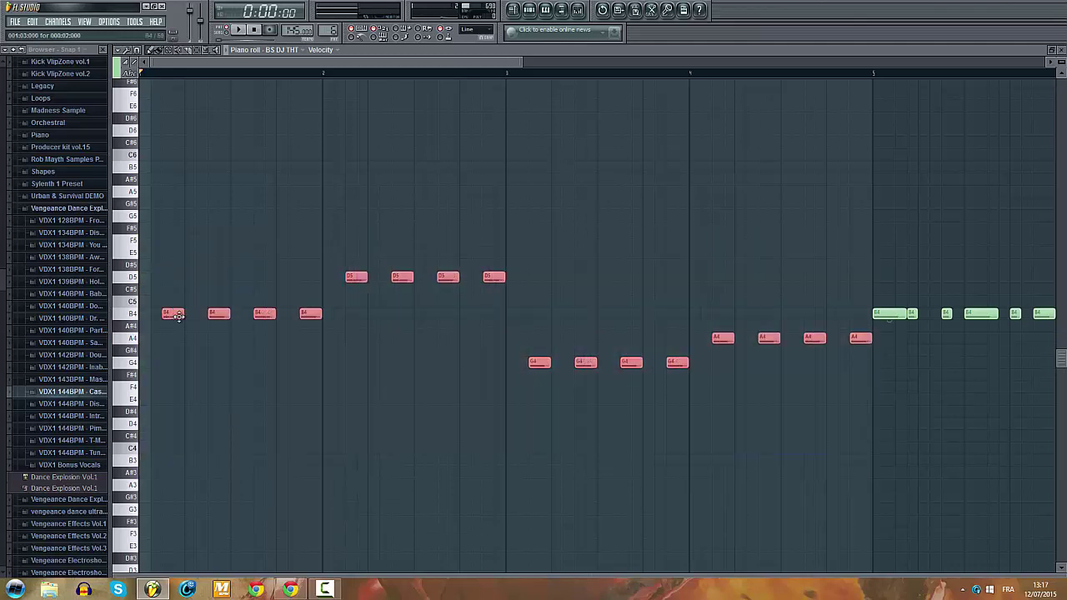
pyautogui.scroll(-3, 183, 315)
pyautogui.moveTo(1047, 198); pyautogui.dragTo(495, 443)
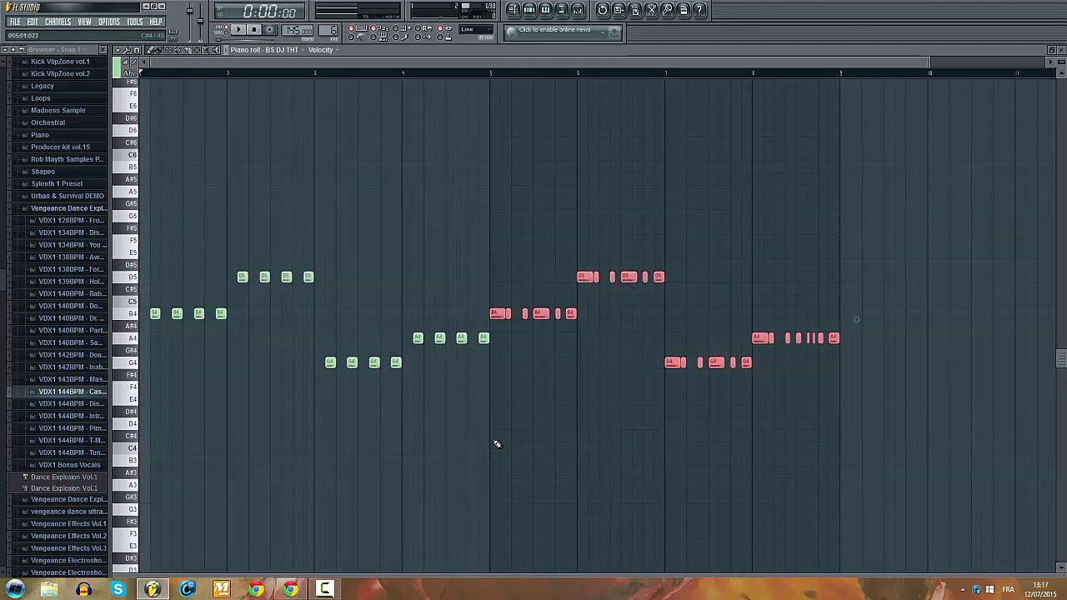
pyautogui.press('Delete')
# Step: Duplicate the four bars of offbeat bass notes into bars 5 to 8 and play the pattern
pyautogui.moveTo(567, 214); pyautogui.dragTo(144, 505)
pyautogui.hotkey('ctrl', 'b')
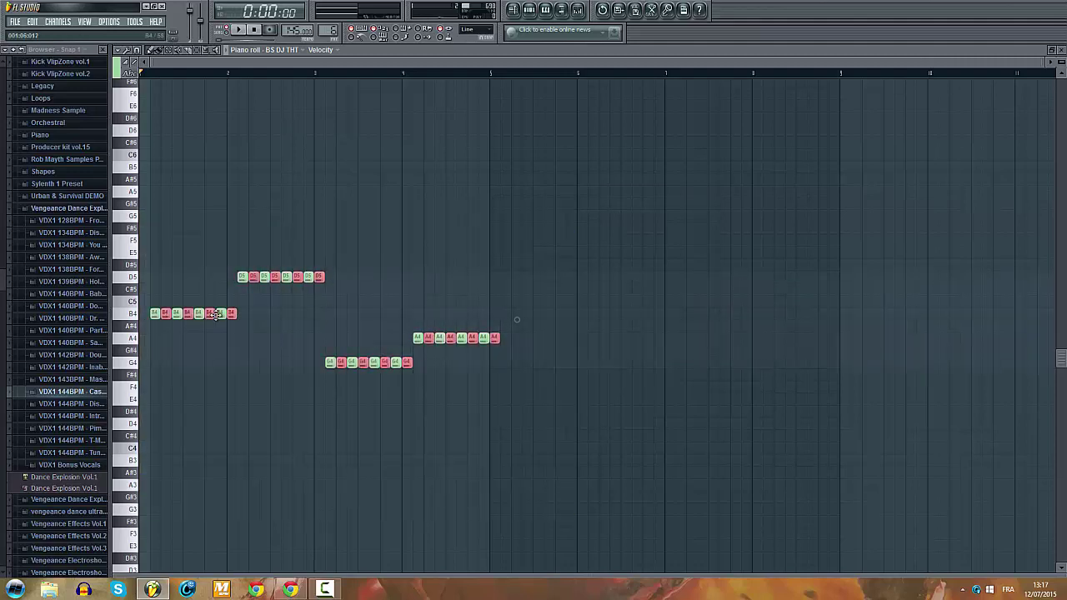
pyautogui.press('space')
# Step: Try the bar 3 and bar 4 bass notes one octave higher, at G5 and A5, during playback
pyautogui.scroll(2, 430, 314)
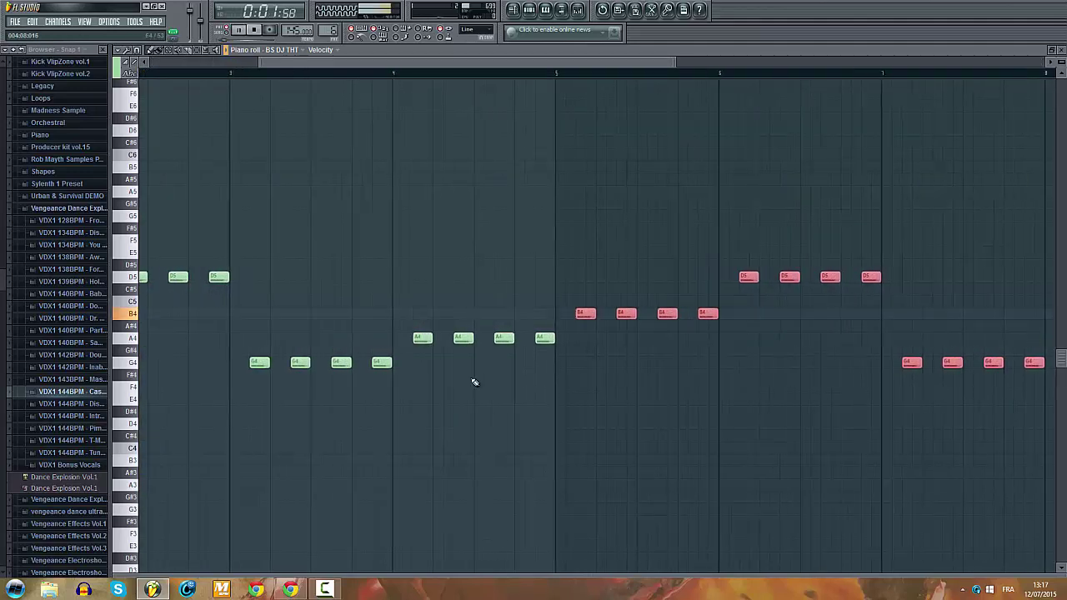
pyautogui.moveTo(472, 381); pyautogui.dragTo(260, 215)
pyautogui.scroll(-2, 374, 278)
pyautogui.scroll(2, 436, 350)
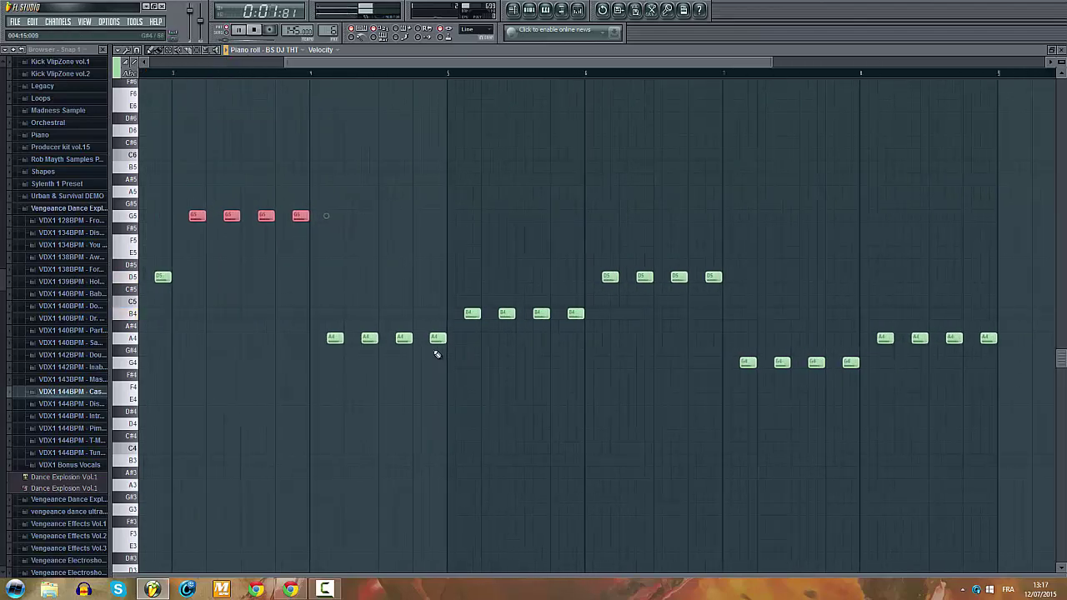
pyautogui.scroll(-2, 346, 334)
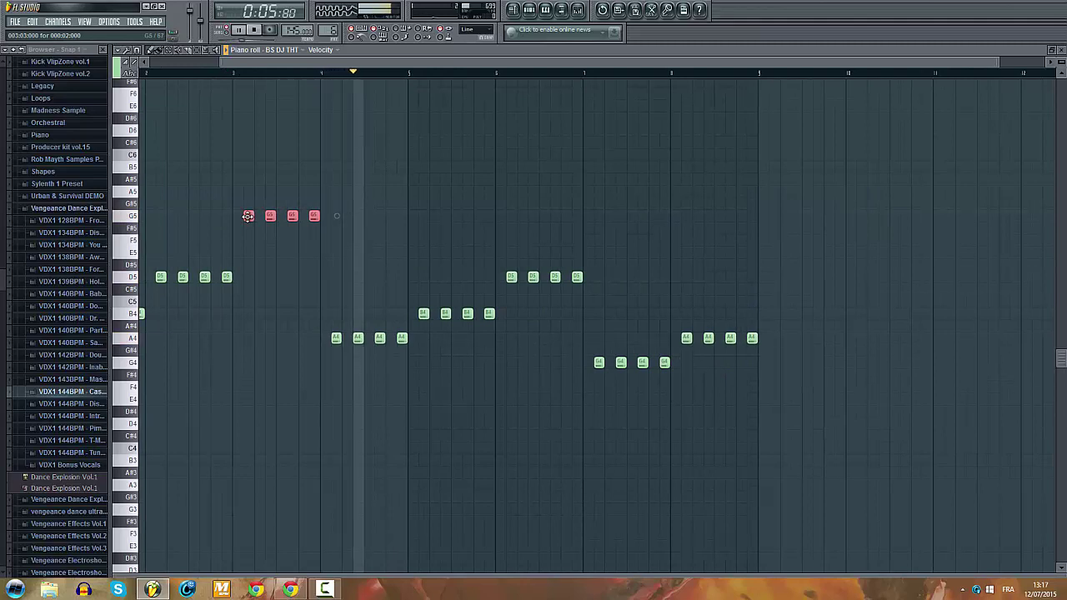
pyautogui.moveTo(440, 344); pyautogui.dragTo(332, 185)
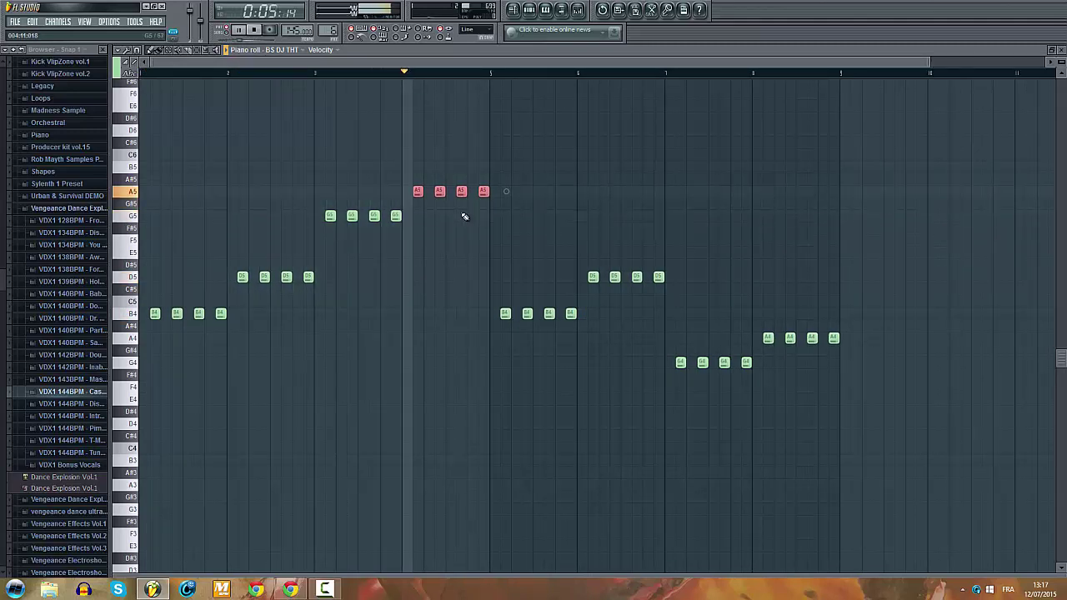
pyautogui.click(483, 192)
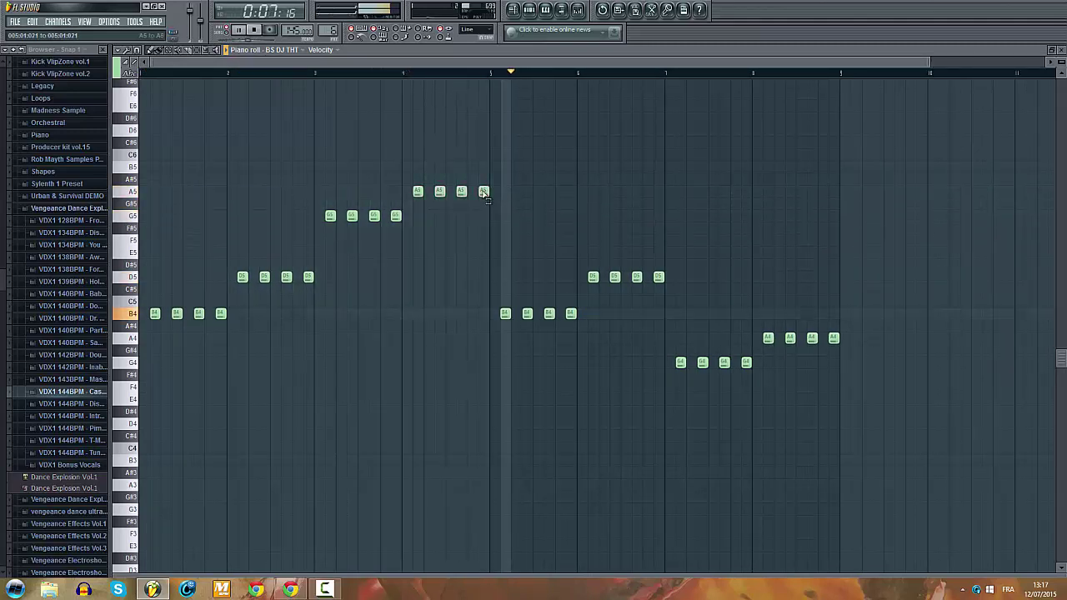
pyautogui.moveTo(492, 188); pyautogui.dragTo(331, 364)
pyautogui.press('space')
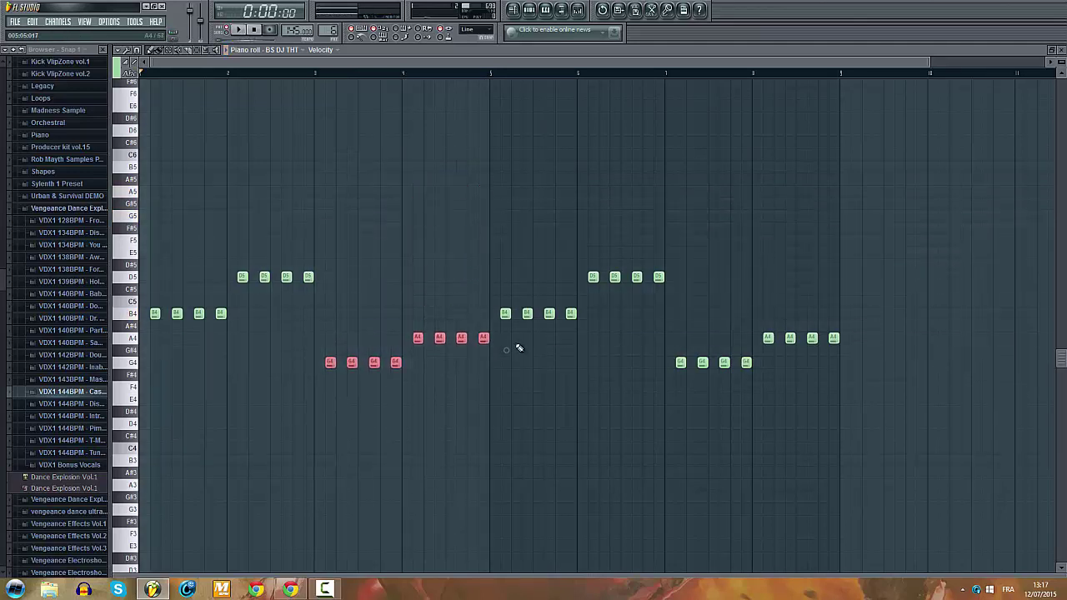
# Step: Place a Pattern 6 clip on Track 6 of the playlist at bar 45, directly after the one at bar 37
pyautogui.moveTo(944, 205); pyautogui.dragTo(150, 405)
pyautogui.keyDown('ctrl'); pyautogui.click(227, 243); pyautogui.keyUp('ctrl')
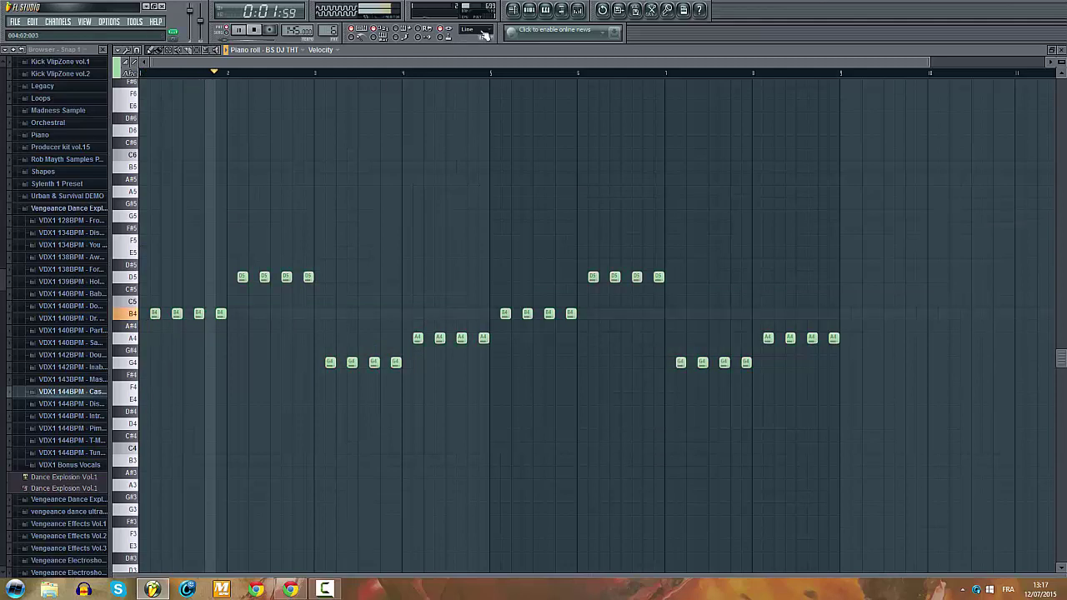
pyautogui.click(512, 11)
pyautogui.click(744, 254)
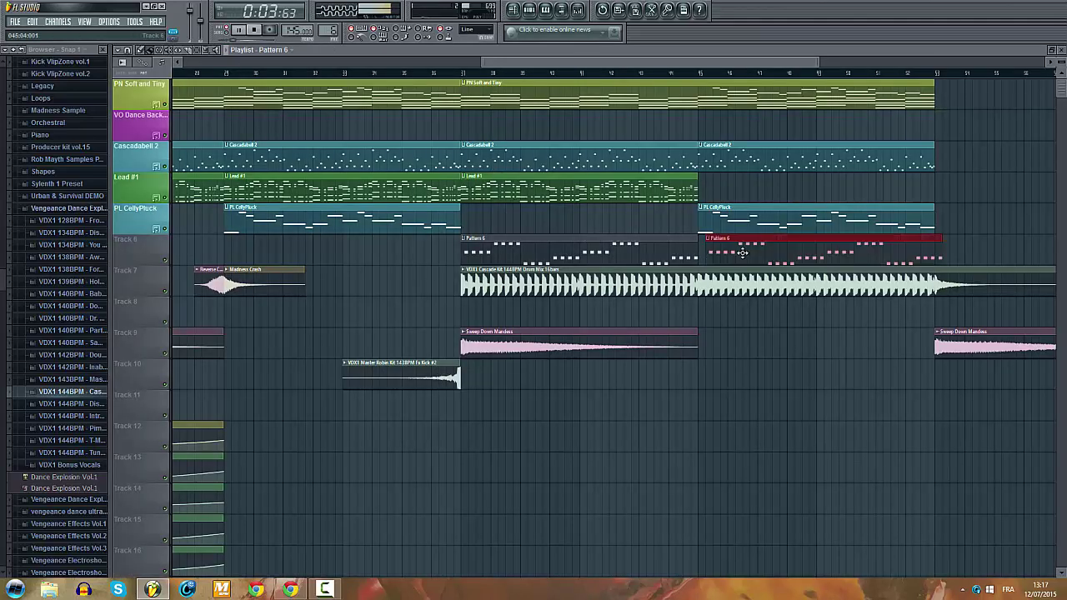
# Step: Play the arrangement from just before bar 37 to hear the bass line with the kick drums
pyautogui.click(447, 76)
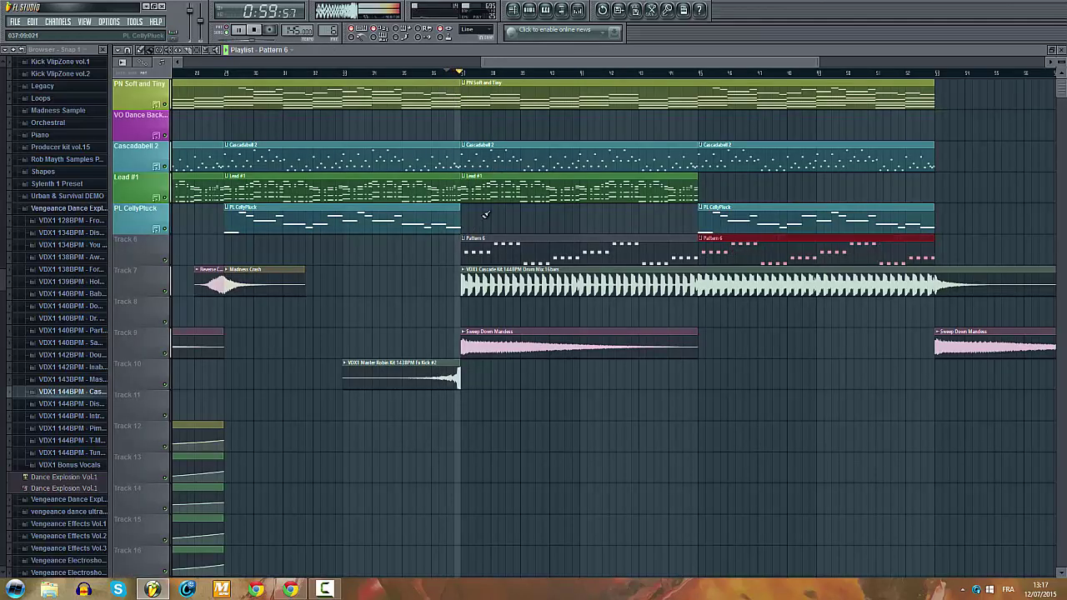
pyautogui.click(451, 215)
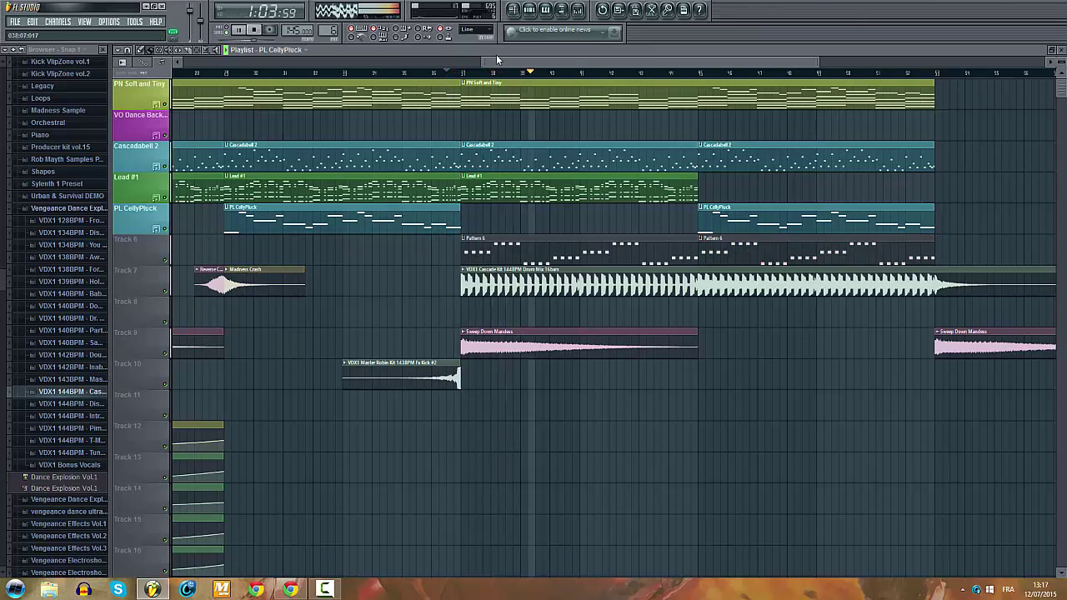
pyautogui.moveTo(508, 63); pyautogui.dragTo(588, 65)
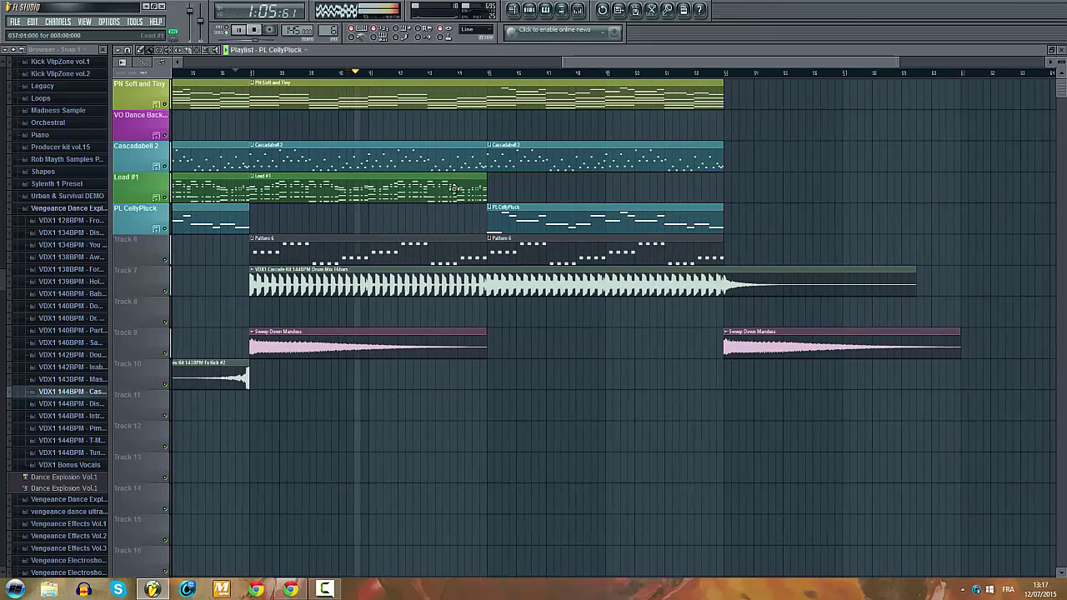
# Step: Slice the Drum Mix clip on Track 7 midway through bar 44 and just before bar 45, and delete the piece between the cuts
pyautogui.scroll(2, 388, 261)
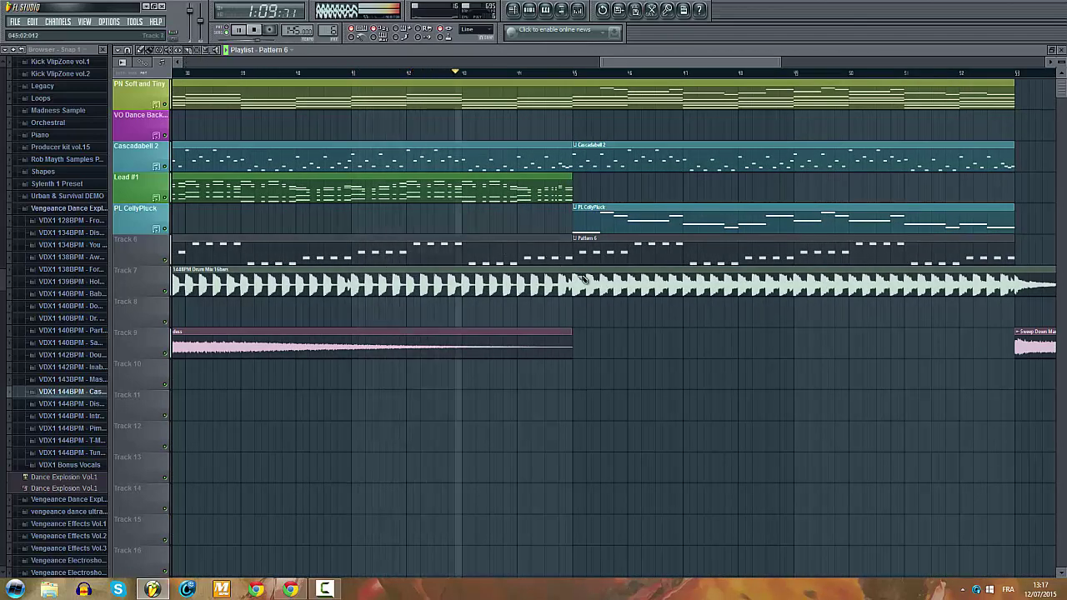
pyautogui.scroll(2, 512, 275)
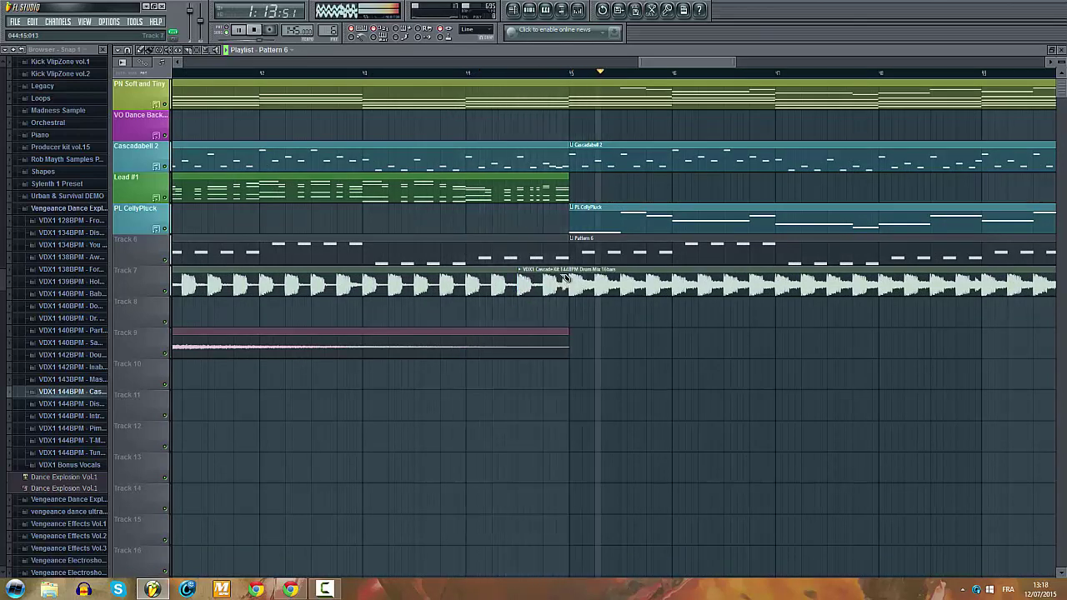
pyautogui.click(563, 300)
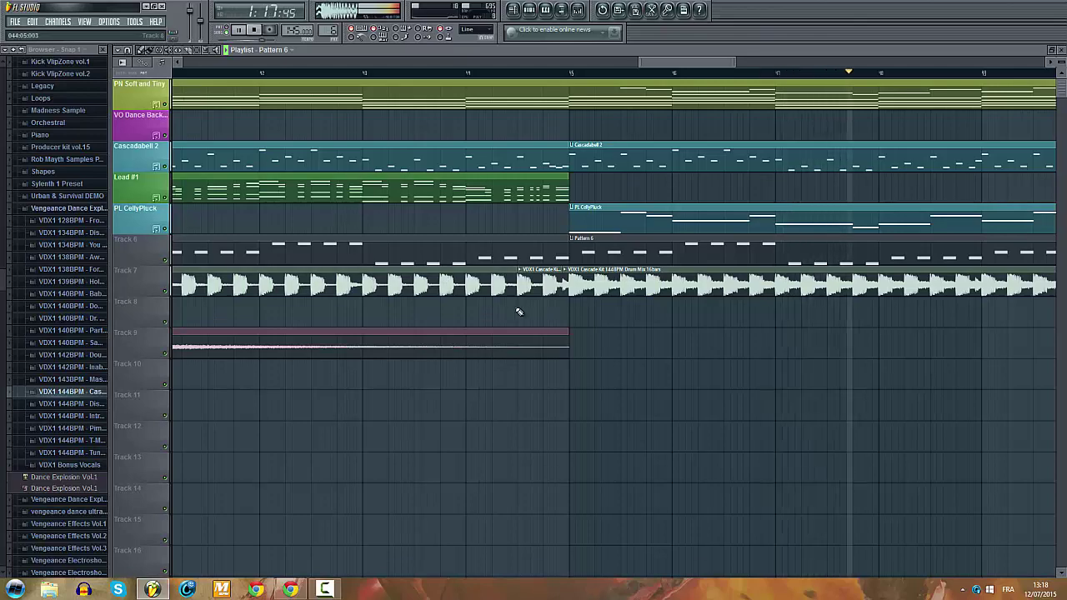
pyautogui.rightClick(529, 289)
pyautogui.scroll(-3, 505, 196)
# Step: Play the arrangement from about bar 42 to hear the drum gap before bar 45
pyautogui.click(517, 197)
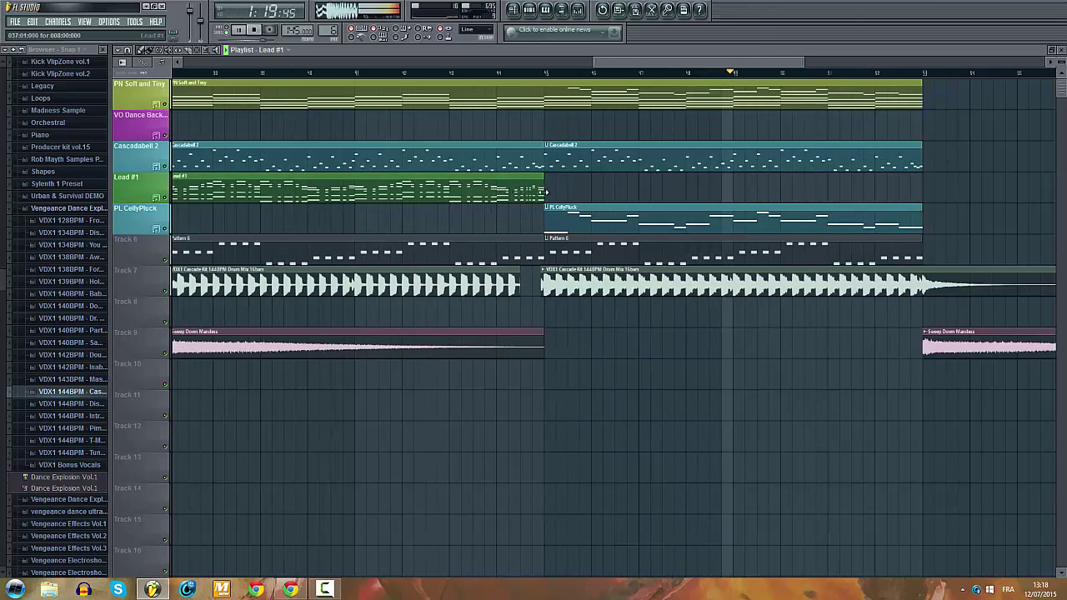
pyautogui.click(405, 78)
pyautogui.hscroll(2, 610, 350)
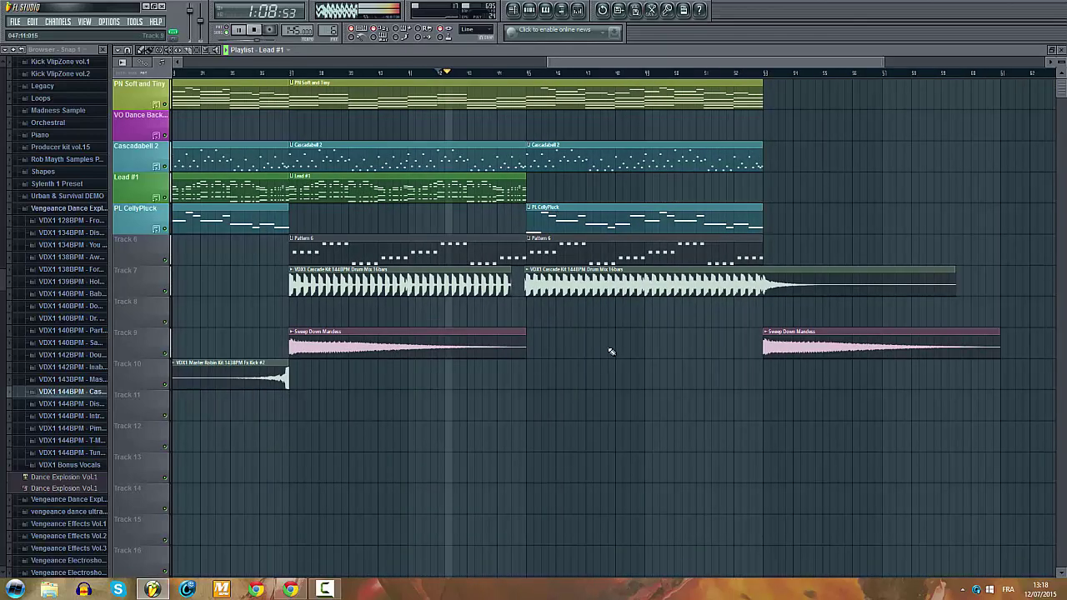
pyautogui.scroll(3, 554, 332)
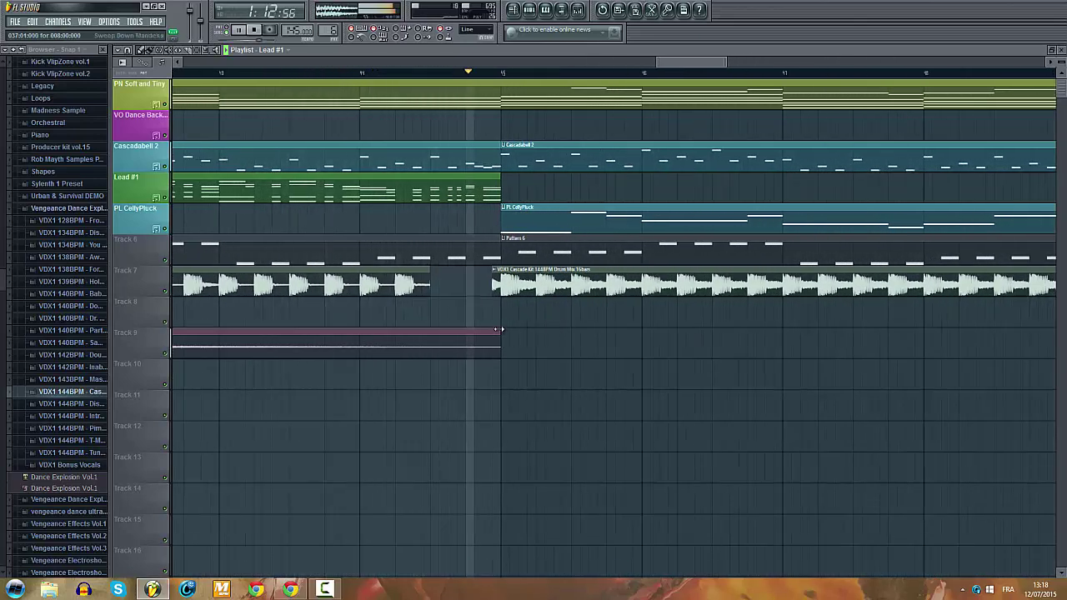
pyautogui.scroll(-2, 498, 305)
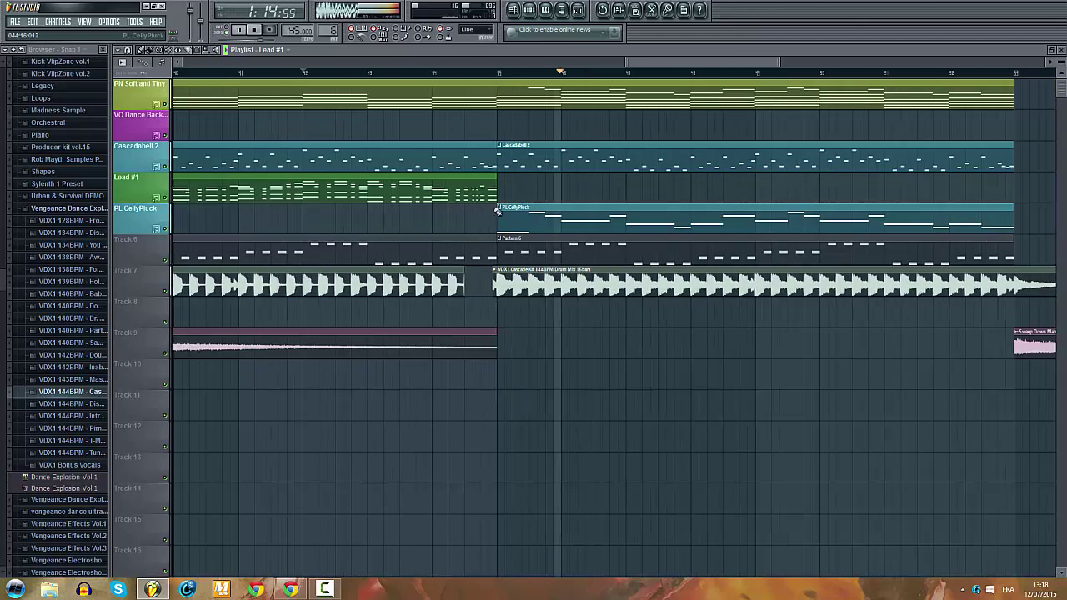
# Step: Open the Lead #1 clip's pattern and bring up the Layer channel's notes in the piano roll
pyautogui.doubleClick(467, 190)
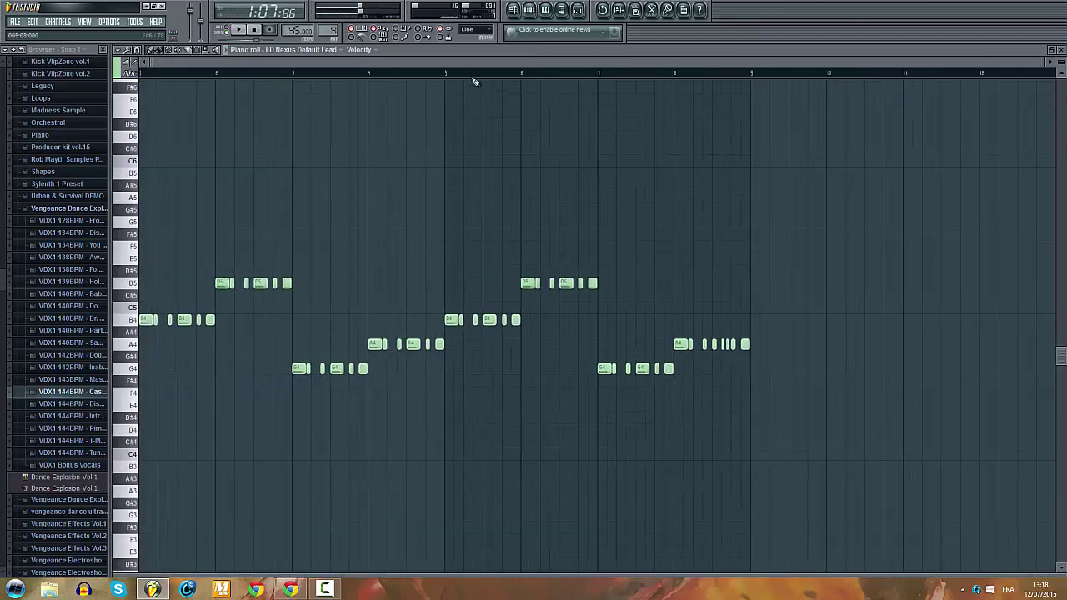
pyautogui.click(528, 10)
pyautogui.click(348, 361)
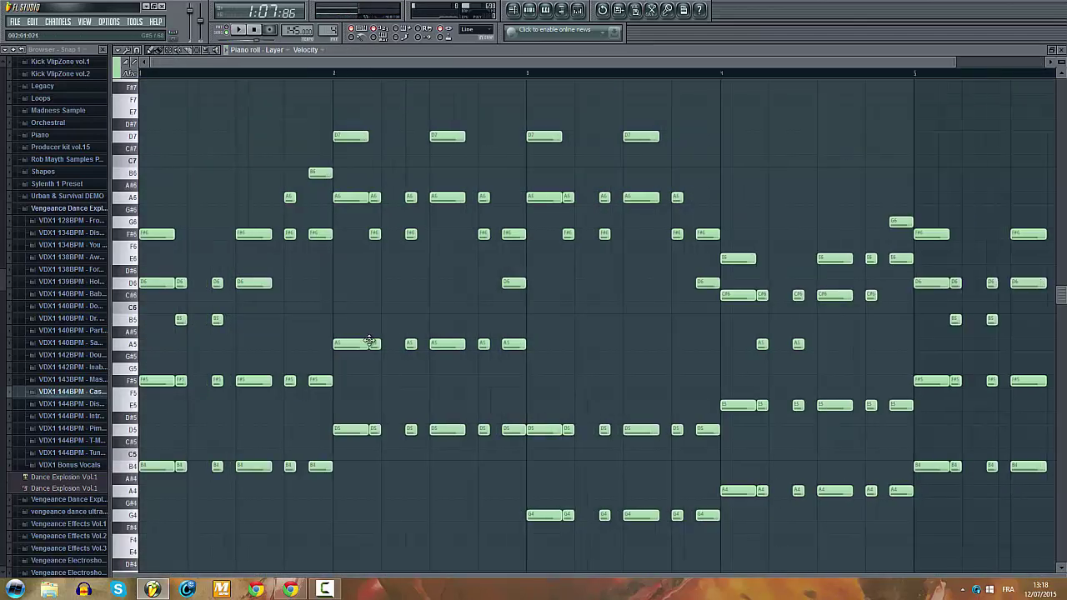
pyautogui.scroll(-3, 370, 345)
pyautogui.scroll(2, 775, 158)
pyautogui.moveTo(804, 144); pyautogui.dragTo(4, 590)
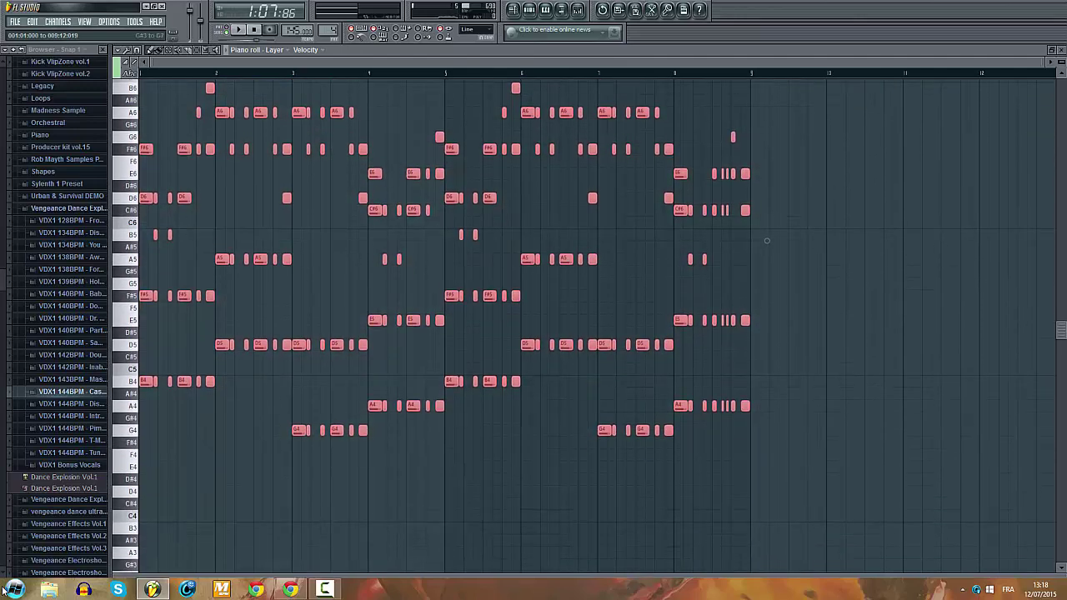
pyautogui.press('Delete')
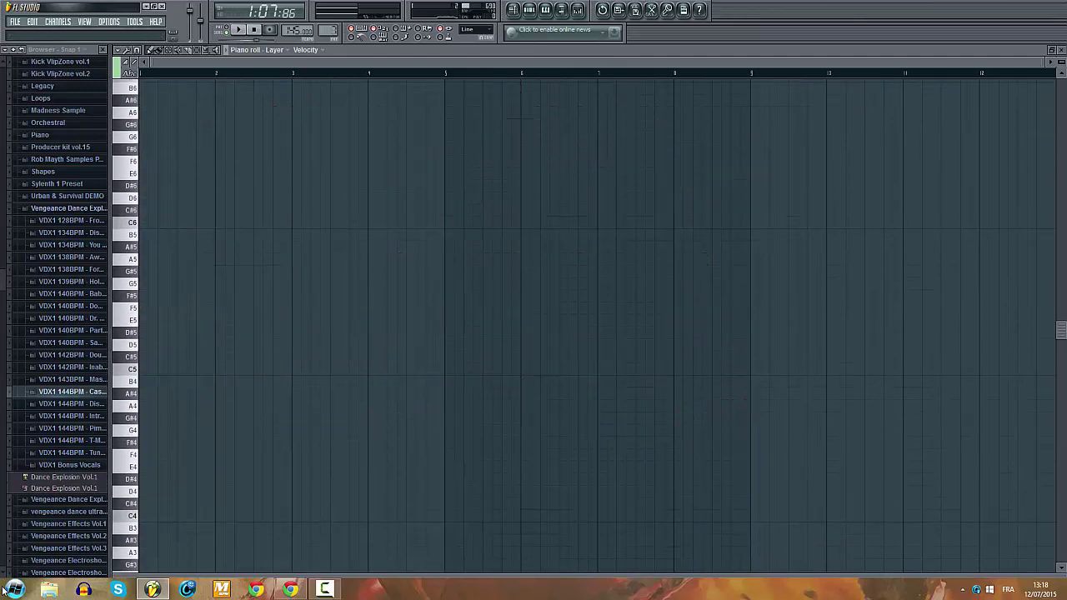
pyautogui.hotkey('ctrl', 'z')
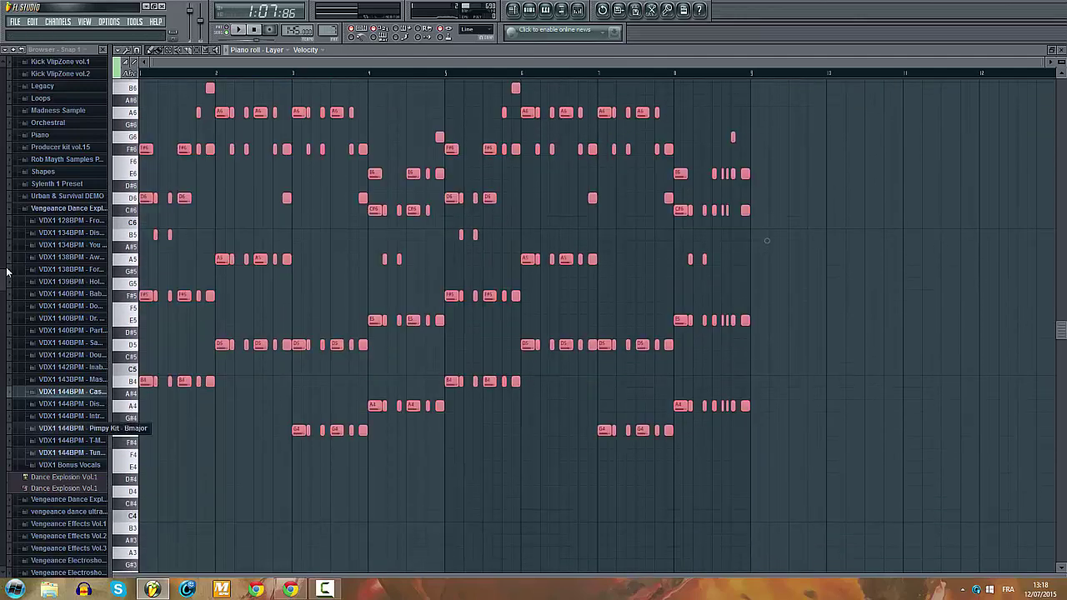
# Step: Play the Layer channel's pattern on its own from its start and examine its upper melody notes
pyautogui.click(224, 34)
pyautogui.click(237, 31)
pyautogui.scroll(4, 210, 174)
pyautogui.scroll(3, 219, 153)
pyautogui.scroll(-2, 227, 162)
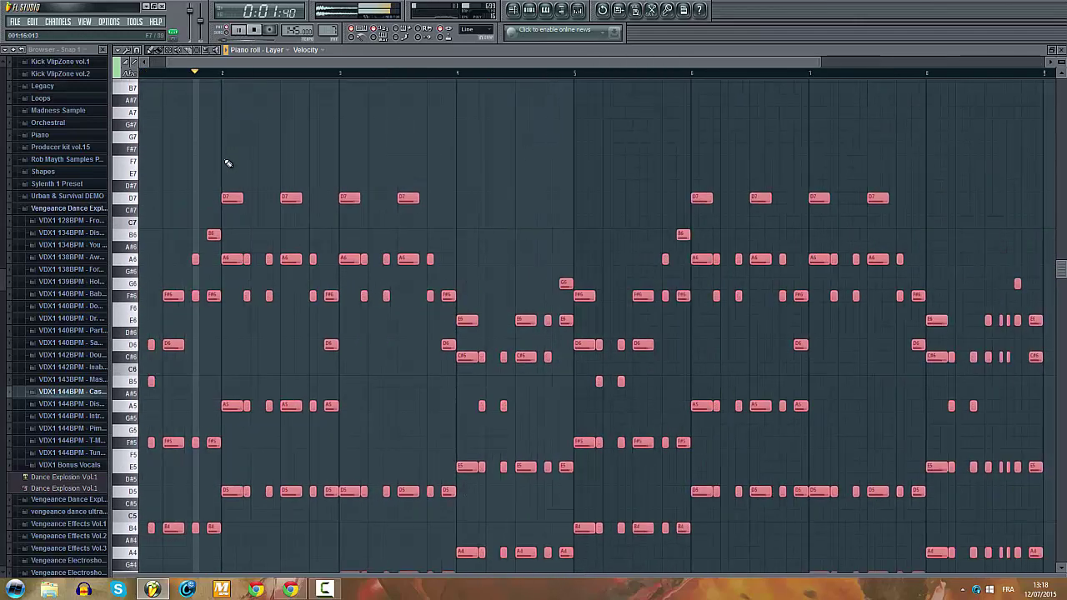
# Step: Raise the short F#6 note late in bar 2 to D7 and the bar's last F#6 and D6 notes to F#7 and D7
pyautogui.scroll(2, 274, 160)
pyautogui.keyDown('ctrl'); pyautogui.click(274, 160); pyautogui.keyUp('ctrl')
pyautogui.press('space')
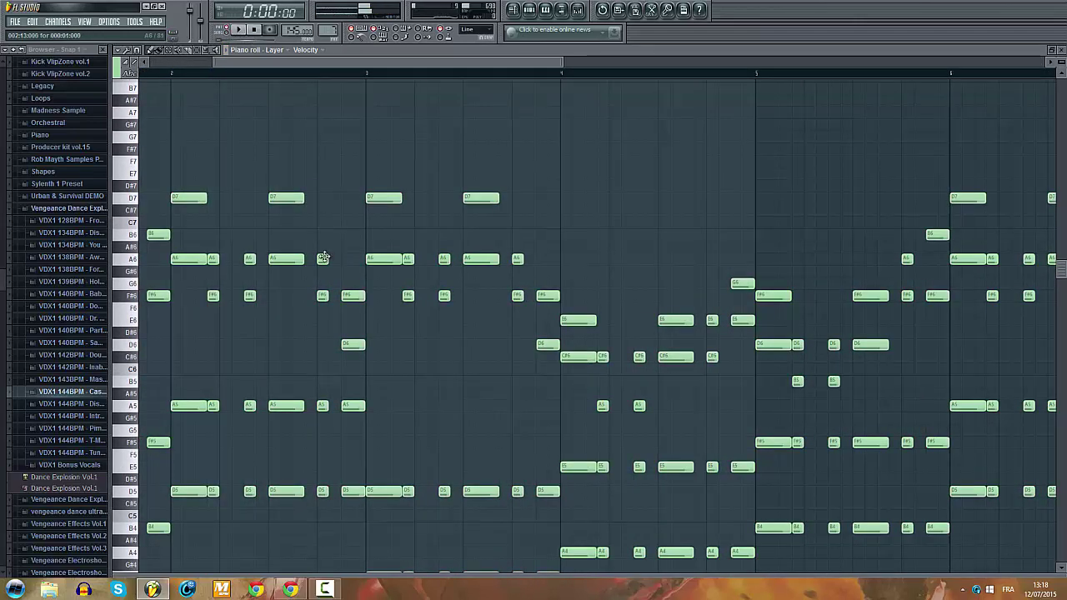
pyautogui.click(331, 196)
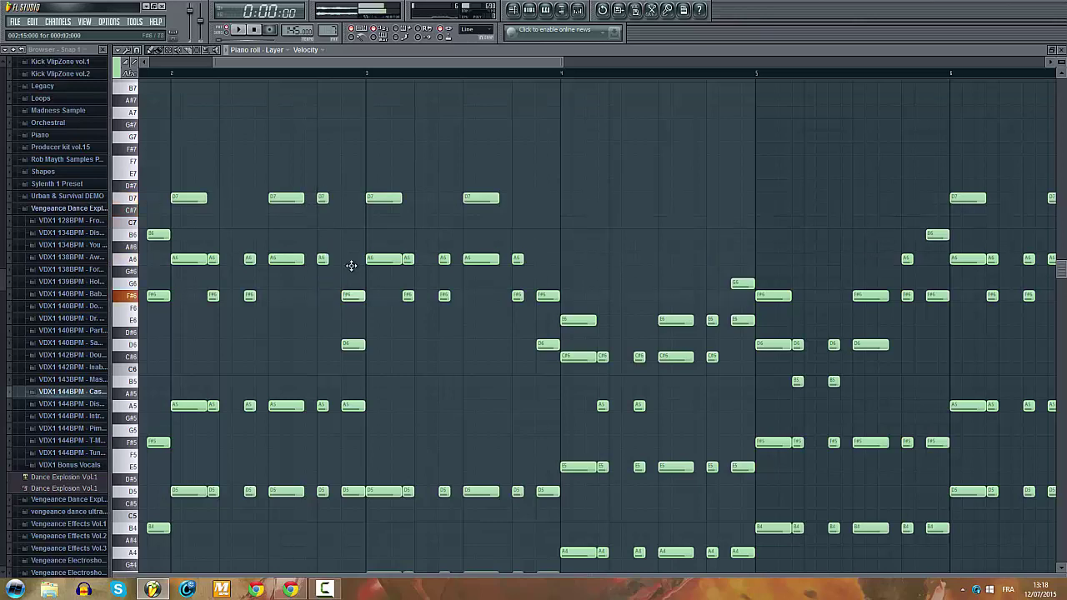
pyautogui.moveTo(351, 265); pyautogui.dragTo(349, 152)
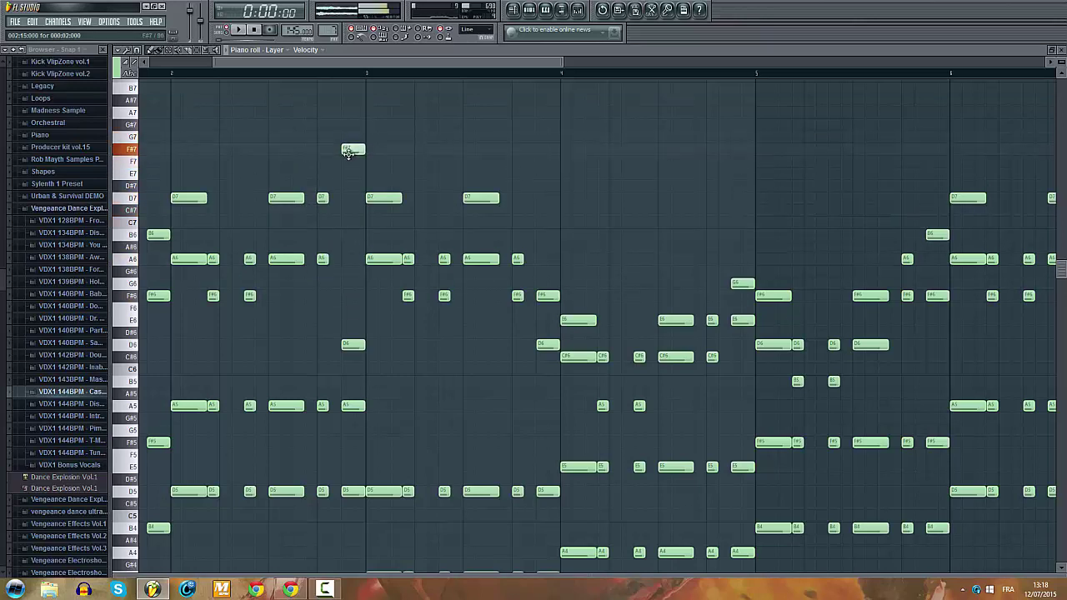
pyautogui.moveTo(346, 216); pyautogui.dragTo(346, 196)
pyautogui.press('space')
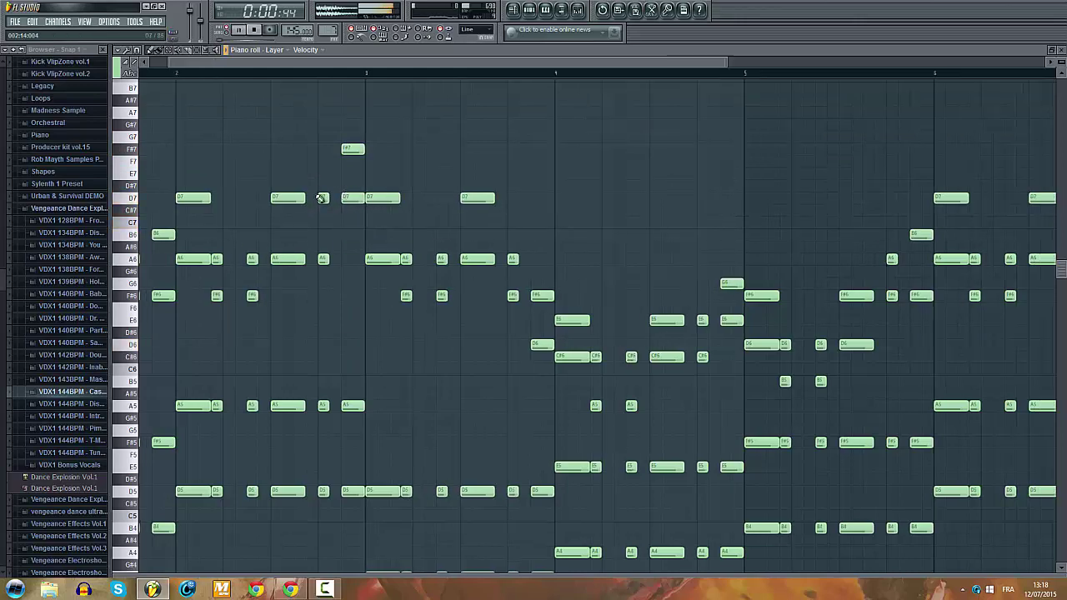
pyautogui.scroll(-2, 312, 154)
pyautogui.scroll(1, 419, 134)
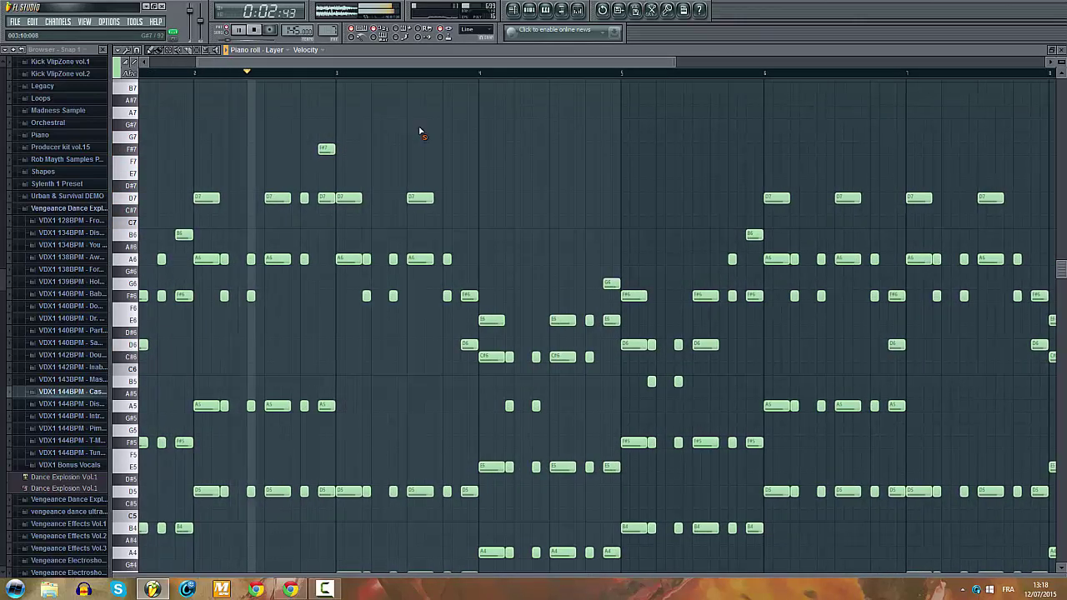
# Step: Raise the last two upper chords of bar 3 to F#7/D7 and E7/C#7, and play the pattern
pyautogui.press('space')
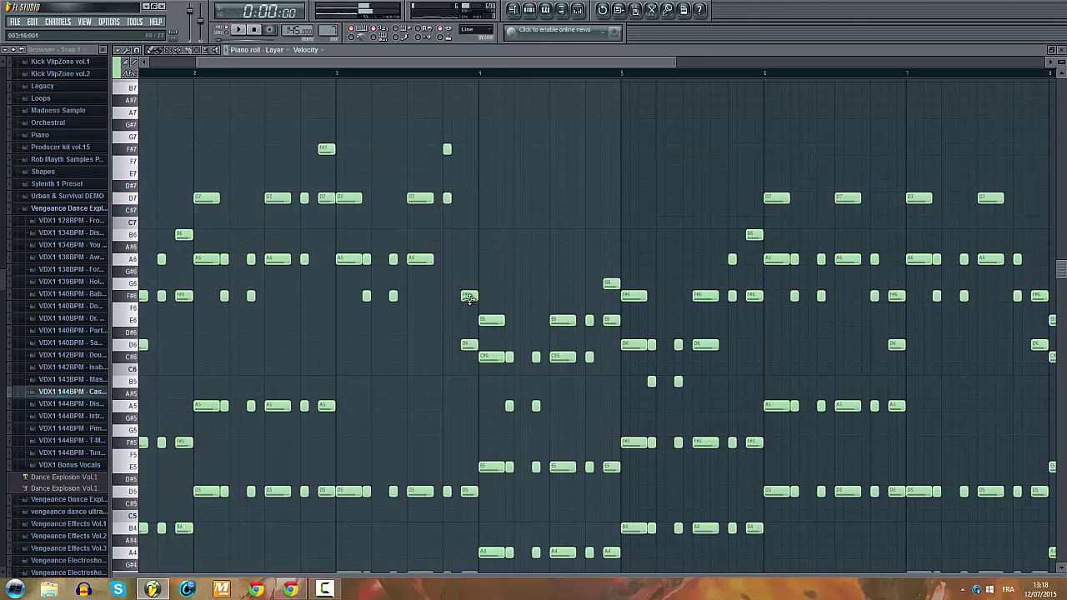
pyautogui.moveTo(469, 298); pyautogui.dragTo(469, 178)
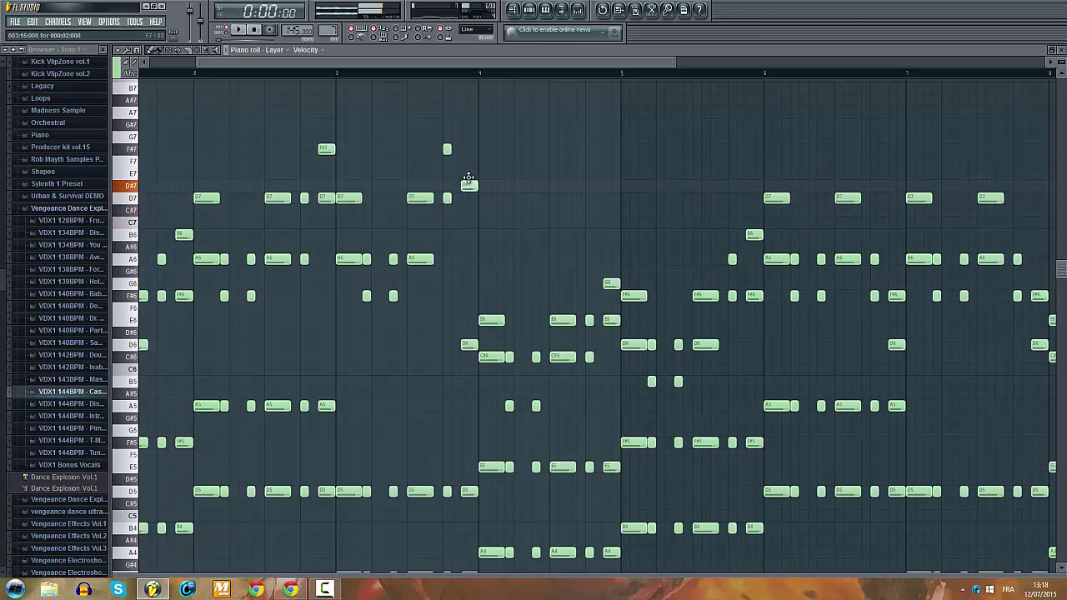
pyautogui.moveTo(465, 348); pyautogui.dragTo(467, 211)
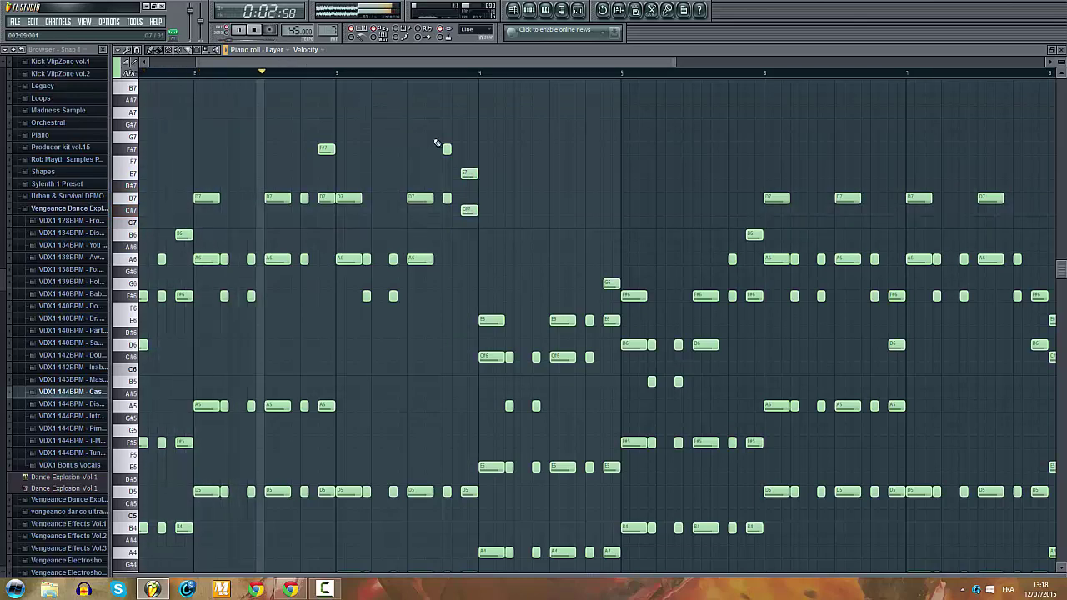
pyautogui.scroll(2, 440, 143)
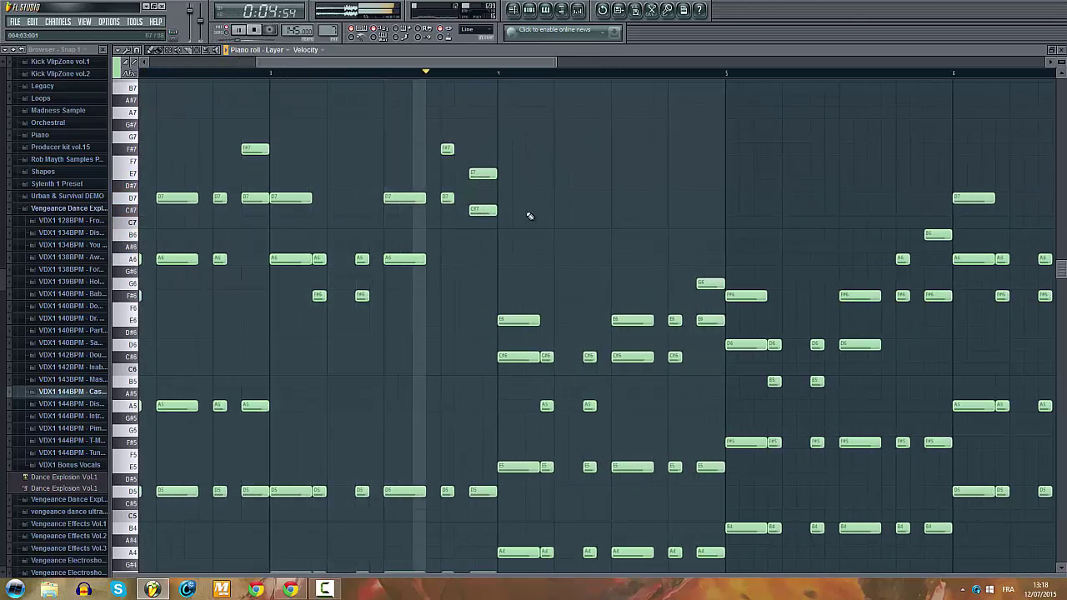
pyautogui.press('space')
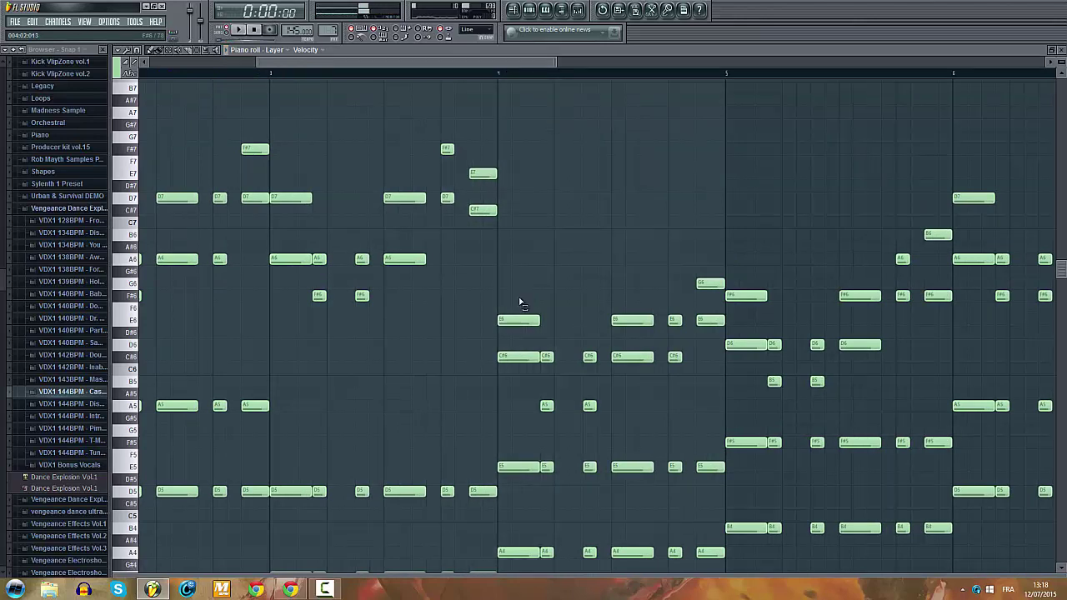
# Step: Raise bar 4's opening upper chord to E7/C#7 and set bar 3's last upper chord to D7/A6
pyautogui.moveTo(519, 302); pyautogui.dragTo(516, 204)
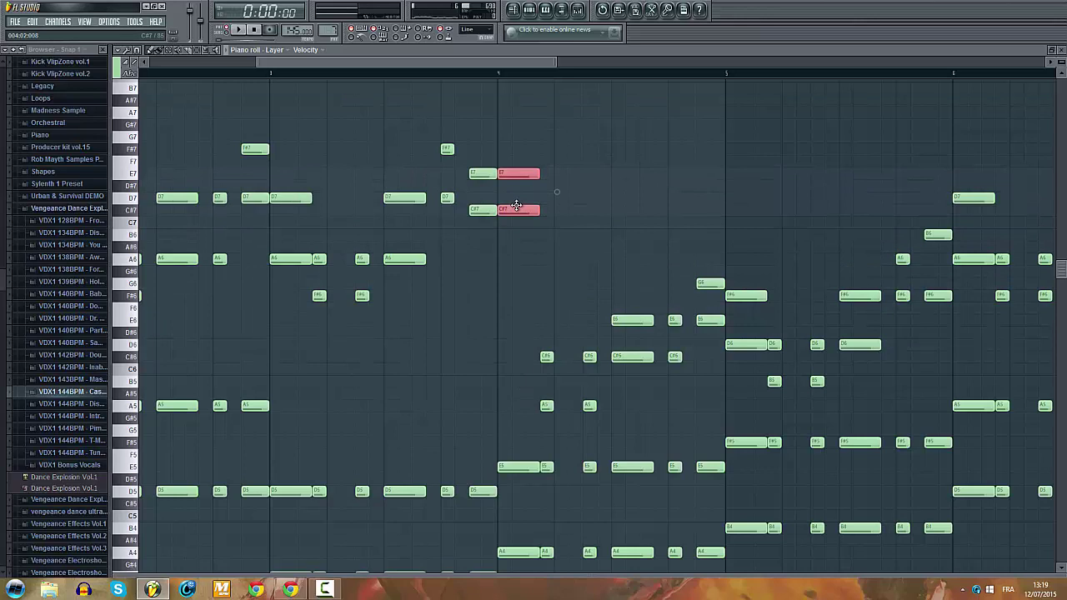
pyautogui.moveTo(480, 175); pyautogui.dragTo(481, 270)
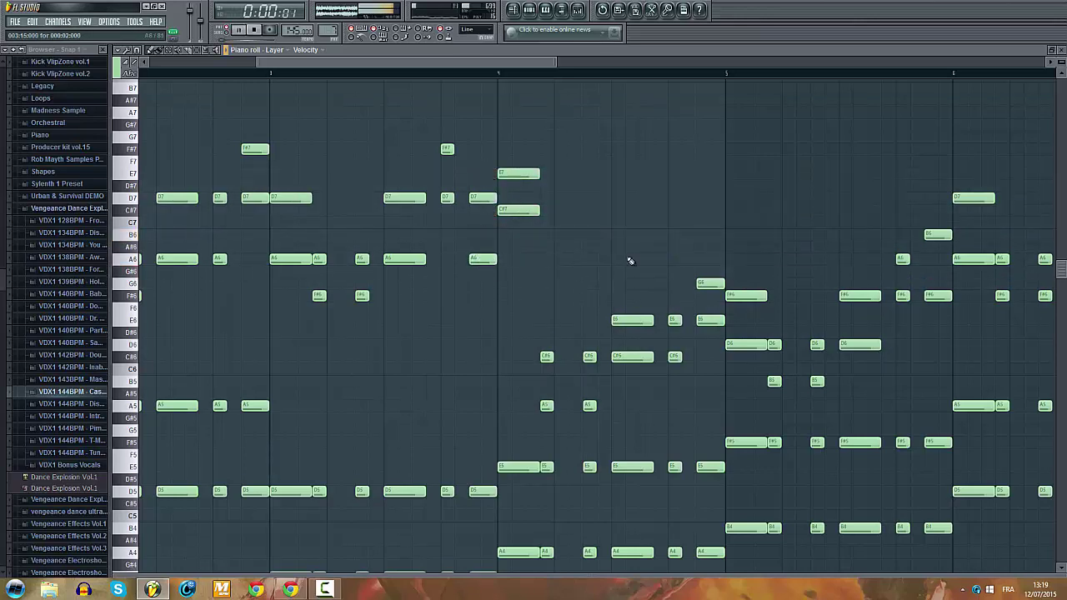
# Step: Raise the two short C#6/A5 pairs in bar 4 by an octave to C#7/A6 and play the melody
pyautogui.moveTo(543, 340); pyautogui.dragTo(606, 414)
pyautogui.moveTo(589, 356); pyautogui.dragTo(591, 271)
pyautogui.press('space')
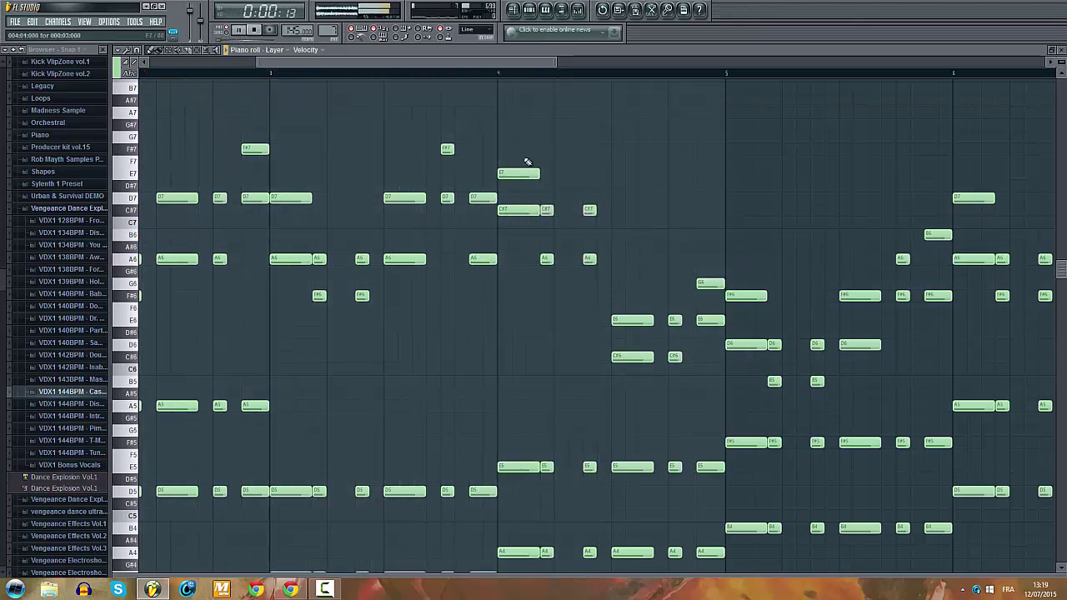
pyautogui.scroll(-3, 500, 161)
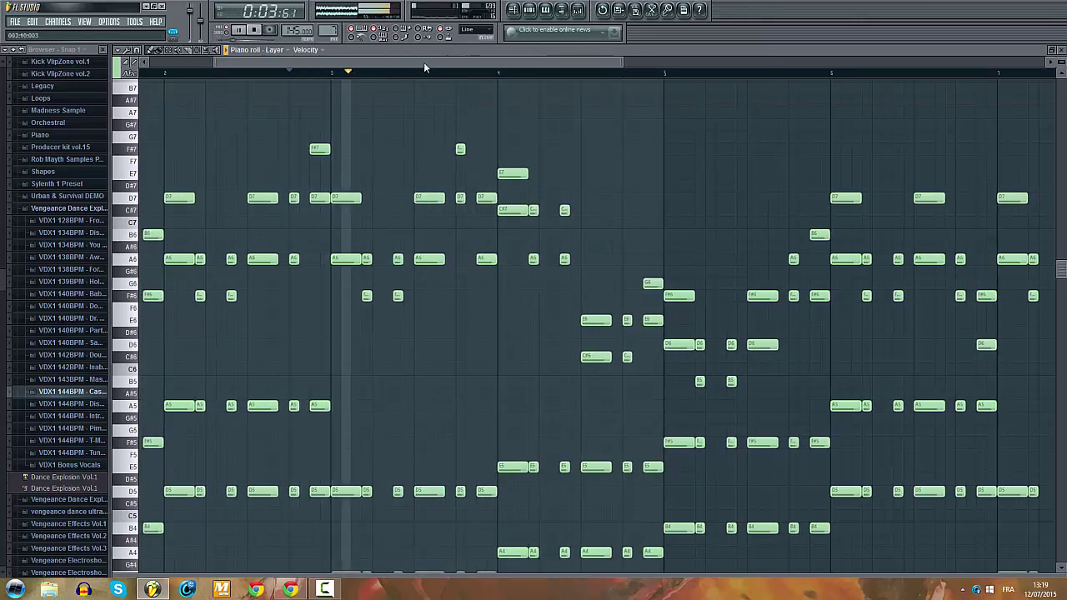
# Step: Rework the upper notes in the second half of bar 4 into E7/C#7, F#7/D7, E7/C#7 and C#7/A6 chords, and play them
pyautogui.moveTo(424, 63); pyautogui.dragTo(528, 71)
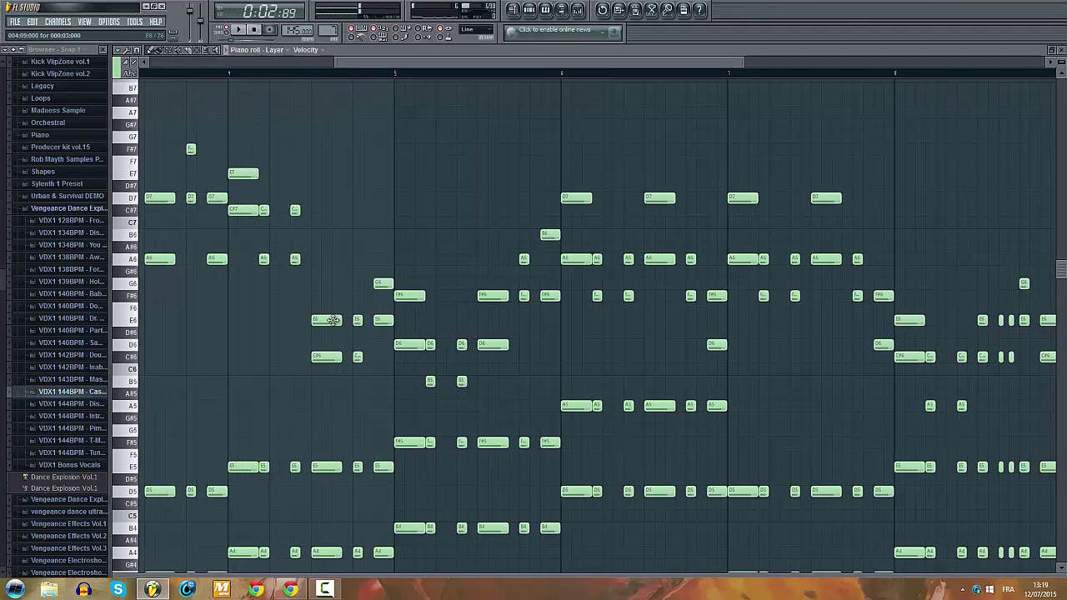
pyautogui.moveTo(333, 320); pyautogui.dragTo(327, 173)
pyautogui.moveTo(327, 356); pyautogui.dragTo(325, 210)
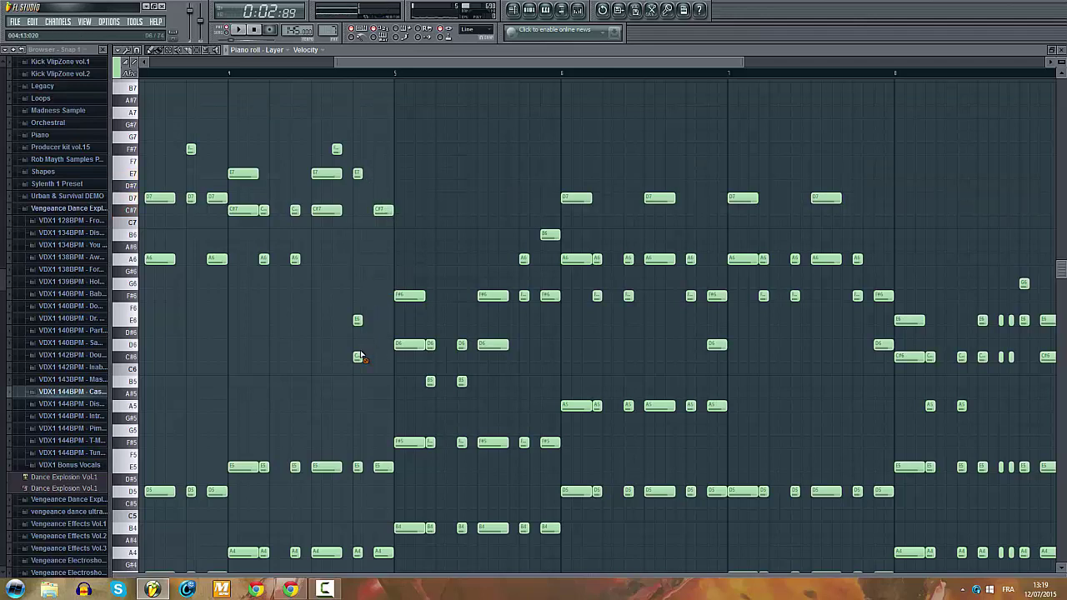
pyautogui.moveTo(331, 173); pyautogui.dragTo(332, 214)
pyautogui.moveTo(313, 165); pyautogui.dragTo(344, 556)
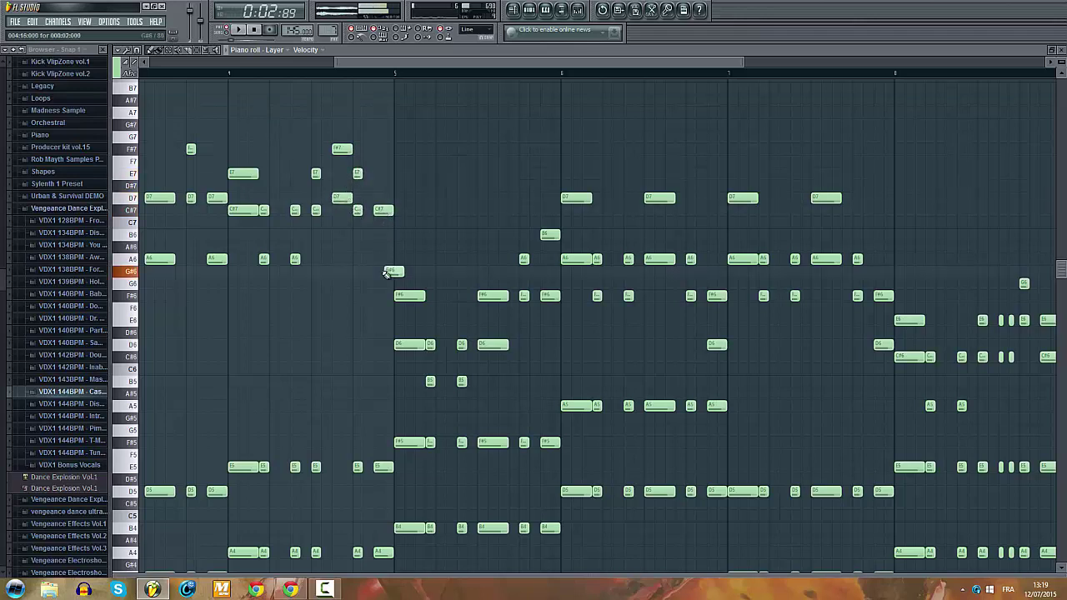
pyautogui.moveTo(386, 273)
pyautogui.mouseDown()
pyautogui.moveTo(375, 236)
pyautogui.moveTo(373, 263)
pyautogui.mouseUp()
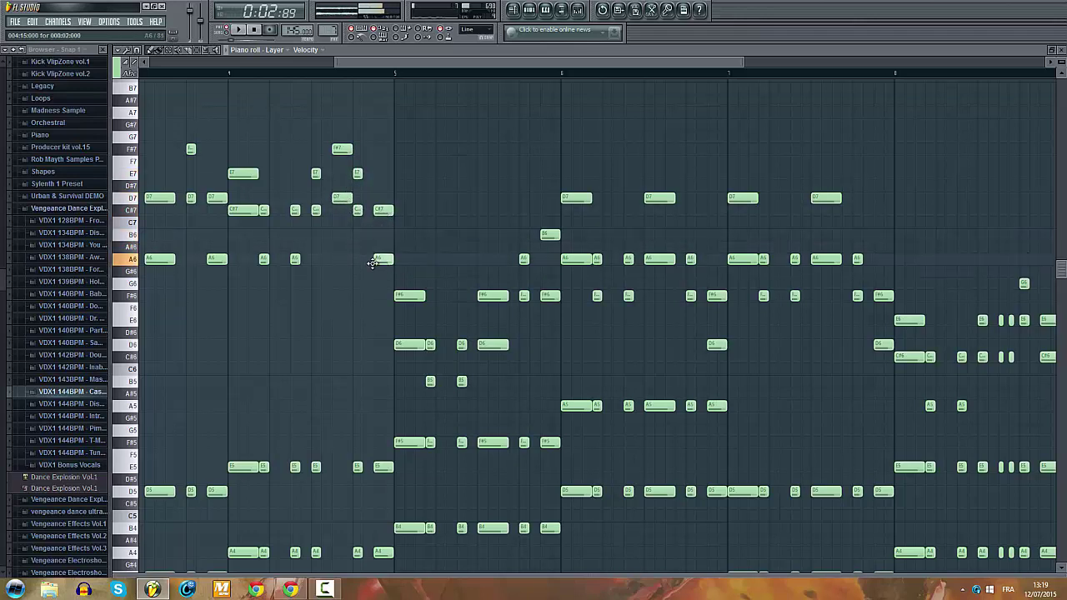
pyautogui.scroll(-3, 417, 236)
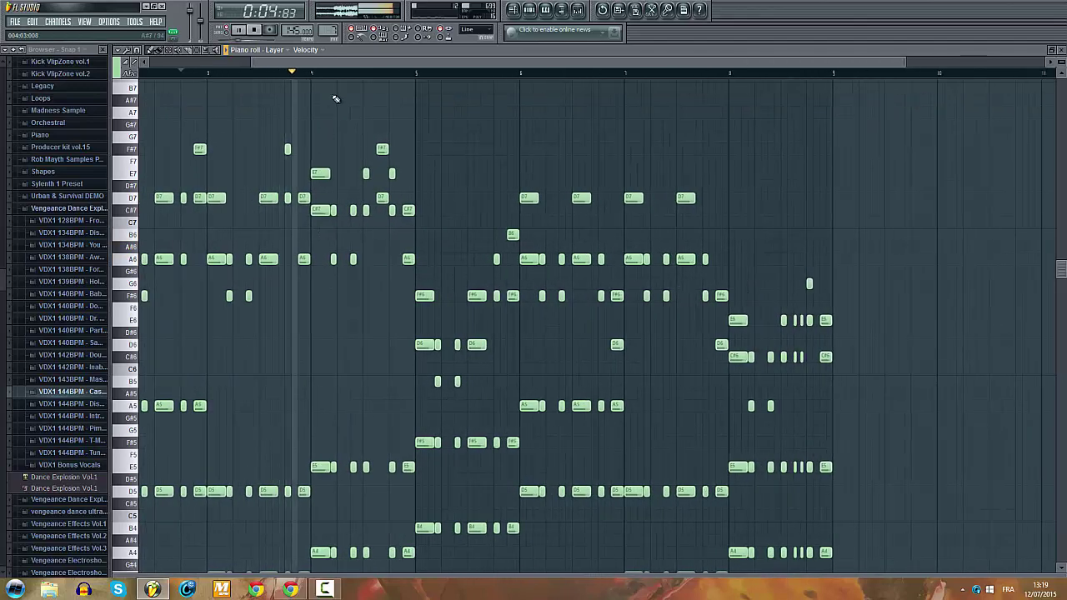
pyautogui.scroll(2, 340, 104)
pyautogui.scroll(1, 348, 113)
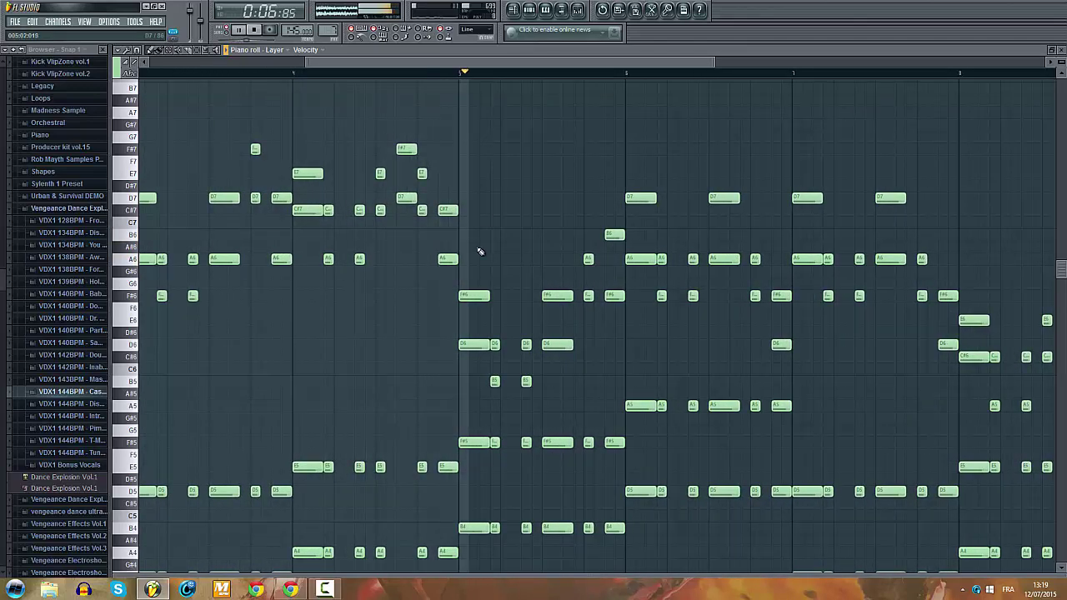
# Step: Add the missing E5 and A4 notes below the F#7/D7 chord in bar 4 and play the pattern
pyautogui.press('space')
pyautogui.scroll(-2, 443, 302)
pyautogui.scroll(-1, 443, 302)
pyautogui.scroll(1, 422, 250)
pyautogui.scroll(3, 384, 400)
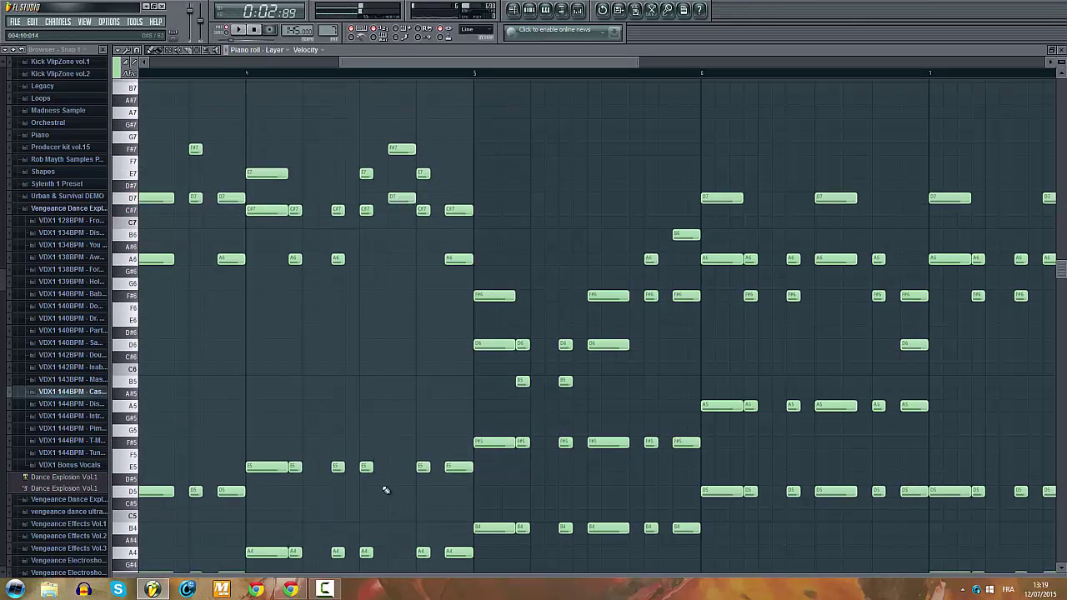
pyautogui.click(399, 552)
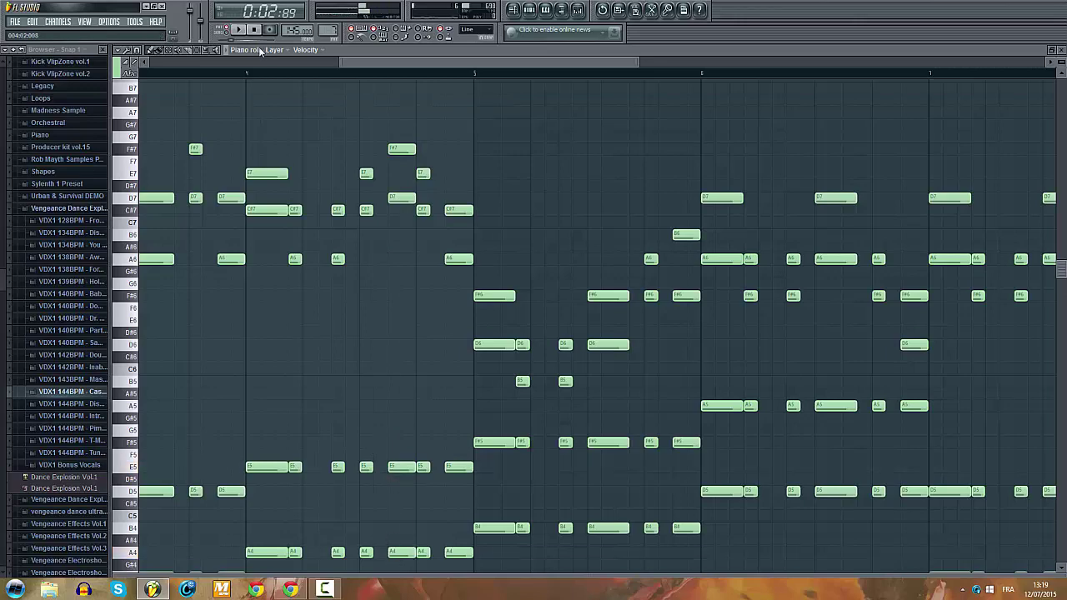
pyautogui.press('space')
pyautogui.scroll(-3, 301, 221)
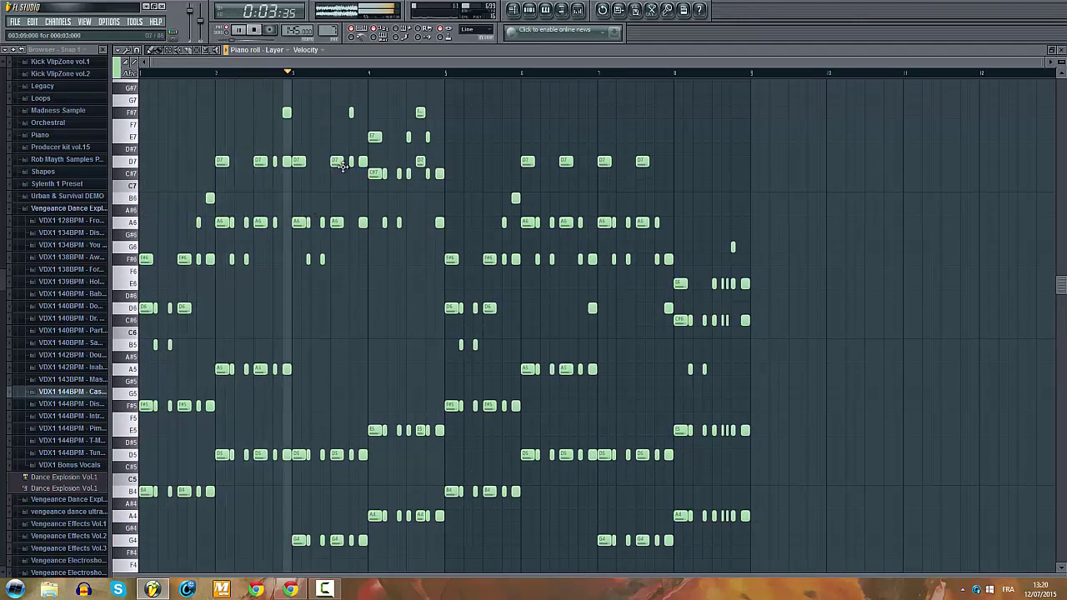
pyautogui.scroll(1, 393, 205)
pyautogui.scroll(1, 395, 198)
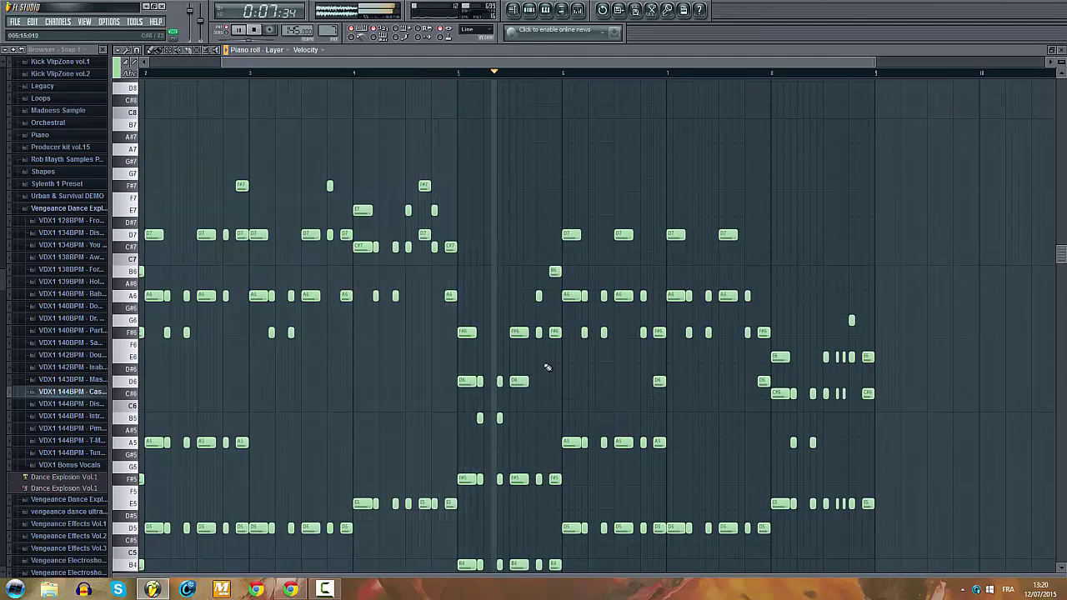
# Step: Add a D7 note above the opening chord of bar 5, matching that chord's length
pyautogui.press('space')
pyautogui.scroll(1, 472, 322)
pyautogui.scroll(1, 472, 322)
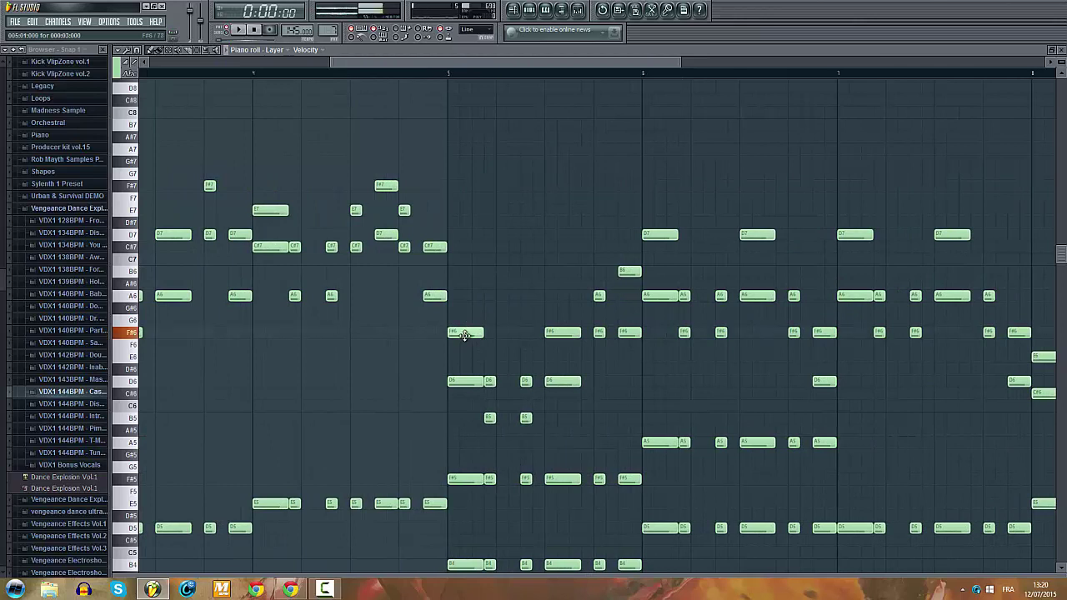
pyautogui.click(451, 224)
pyautogui.moveTo(452, 224); pyautogui.dragTo(456, 239)
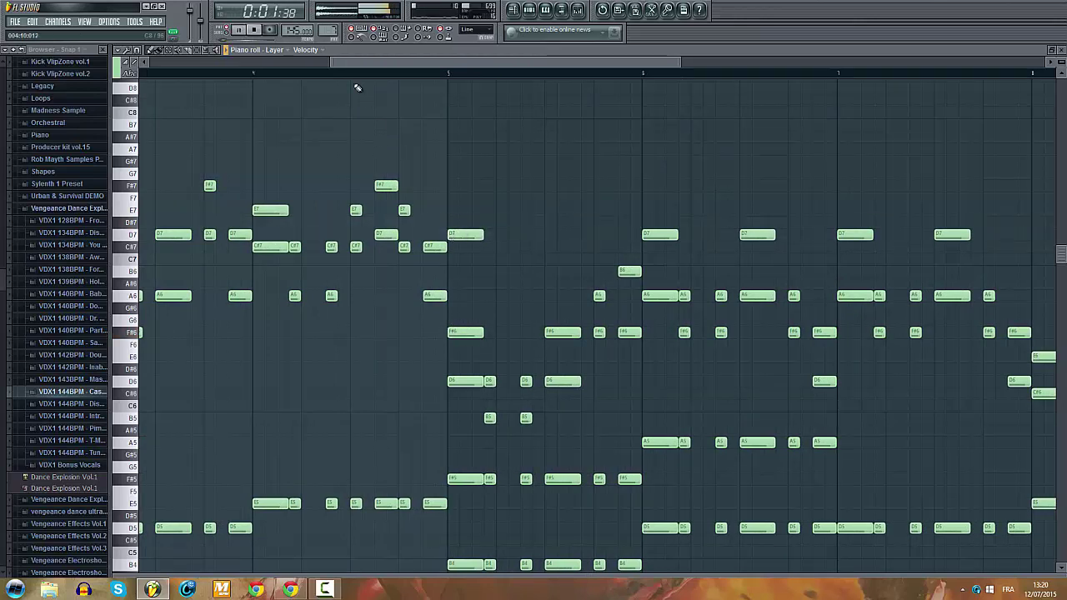
# Step: Try D7 notes above the first-beat and third-beat chords of bar 1 during playback, and remove them
pyautogui.click(255, 30)
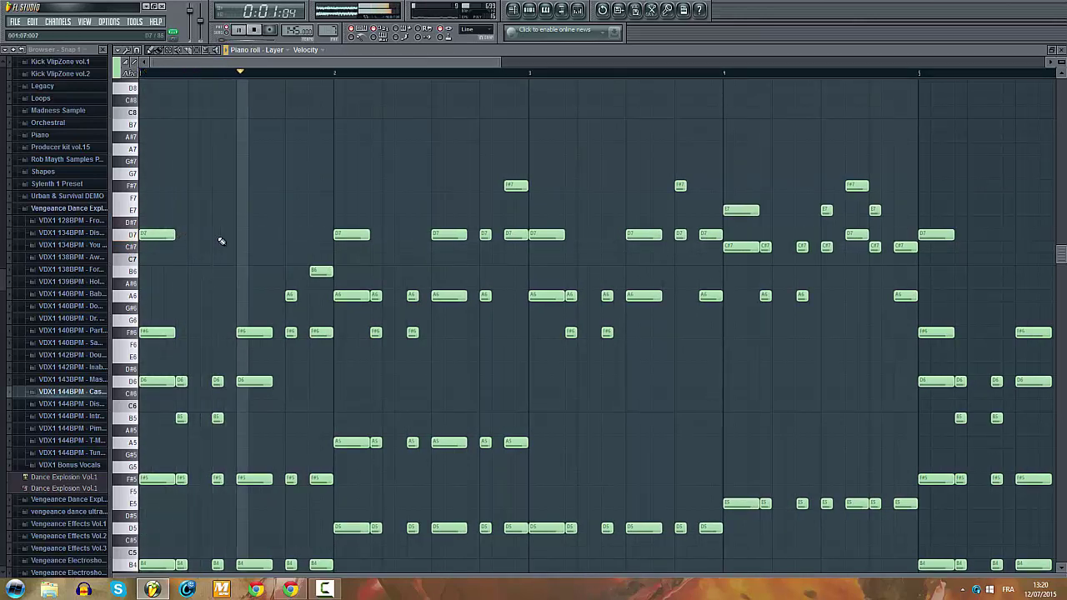
pyautogui.click(244, 238)
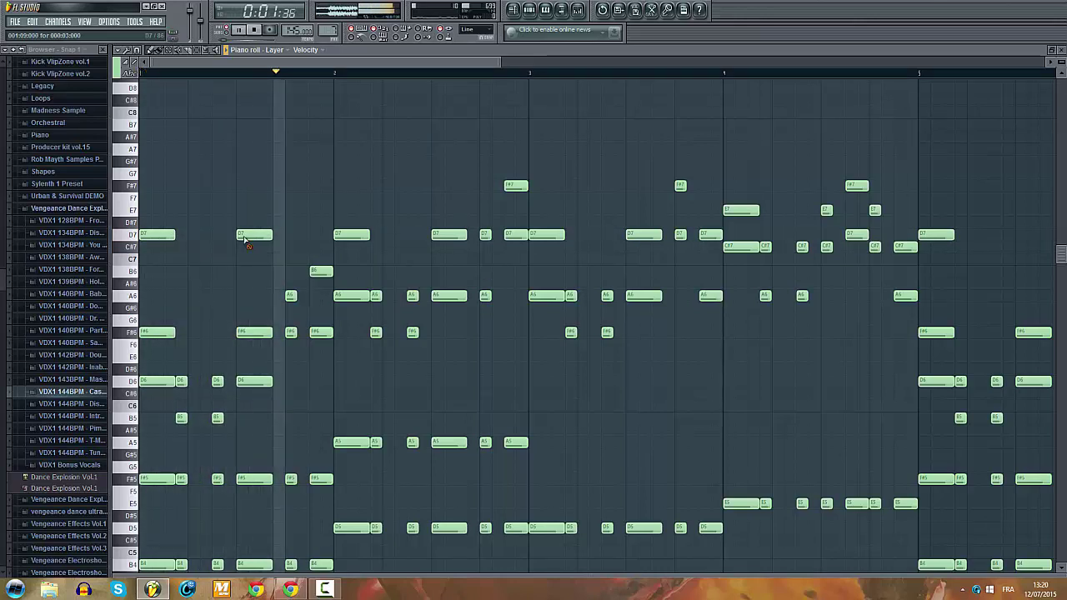
pyautogui.rightClick(244, 239)
pyautogui.rightClick(165, 236)
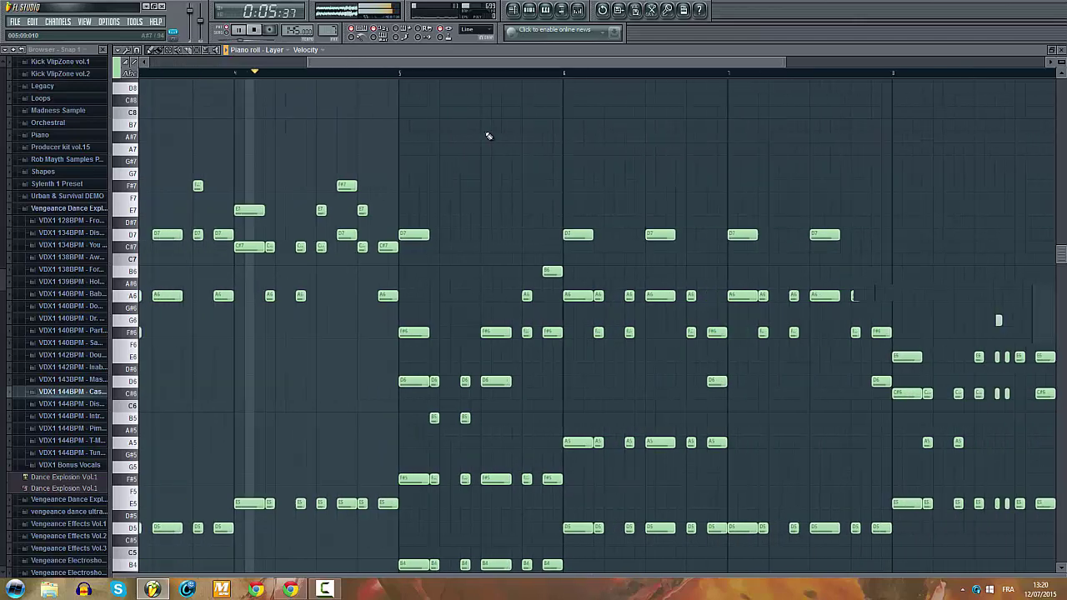
# Step: Change bar 5's opening upper chord to D7/A6 and raise its two short D6/B5 pairs to B6/G#6 during playback
pyautogui.scroll(-1, 488, 136)
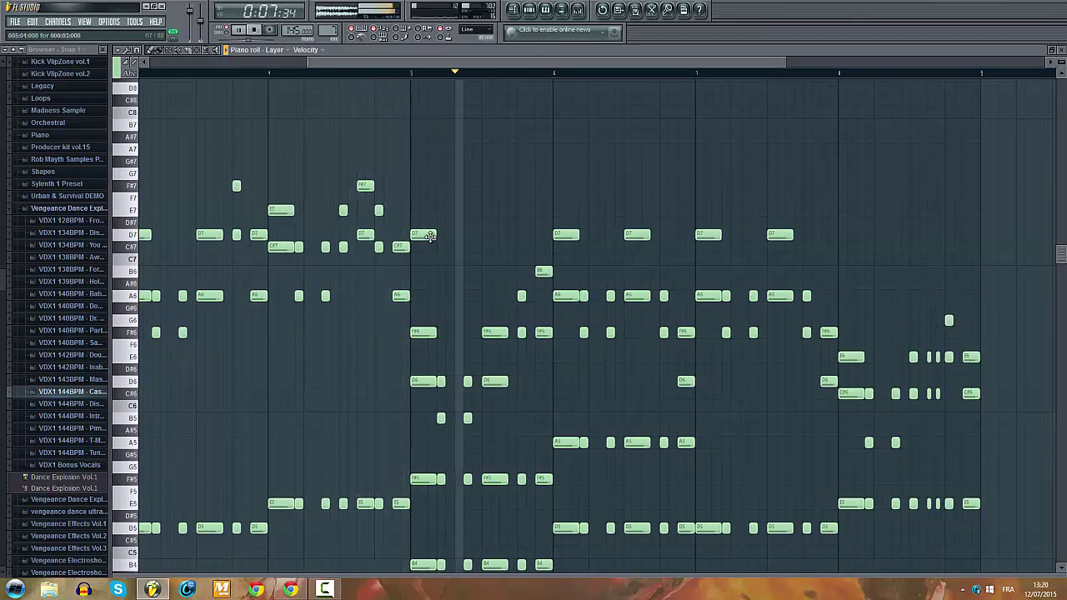
pyautogui.press('space')
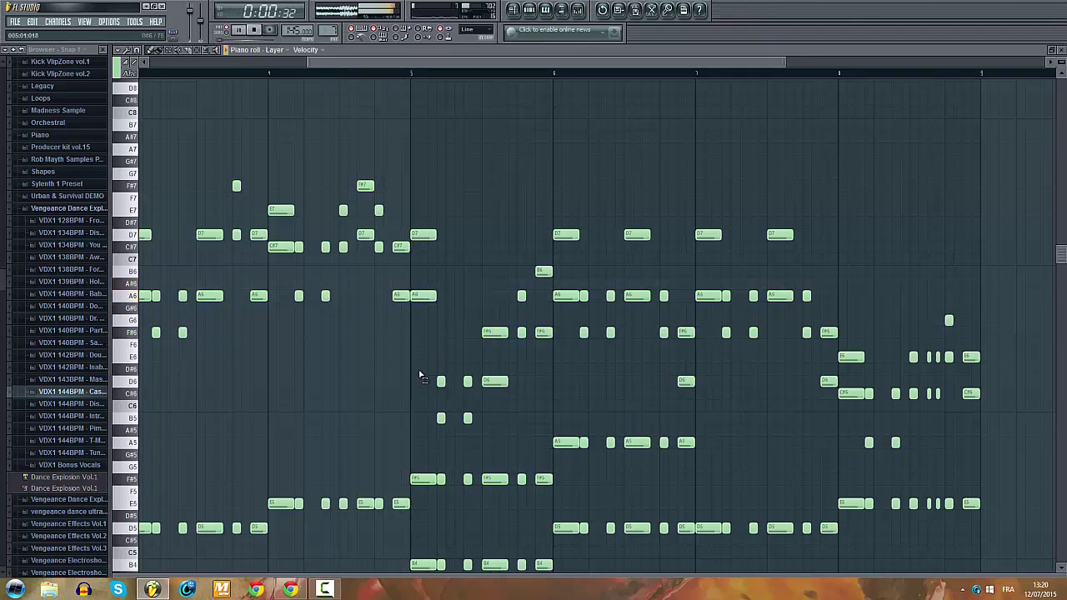
pyautogui.moveTo(420, 377); pyautogui.dragTo(496, 425)
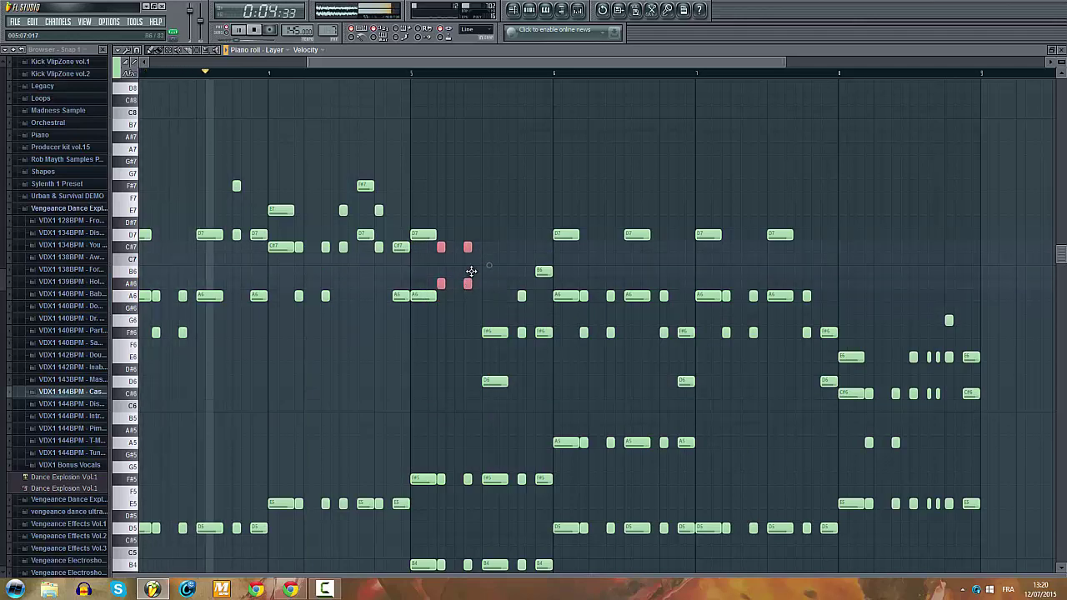
pyautogui.moveTo(467, 270); pyautogui.dragTo(469, 308)
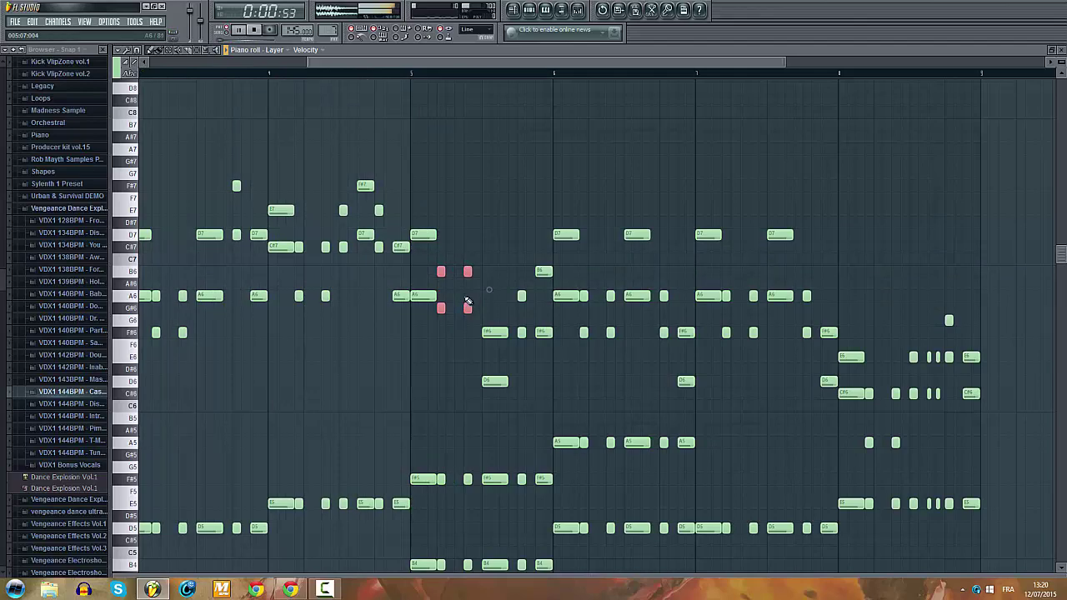
pyautogui.scroll(2, 468, 300)
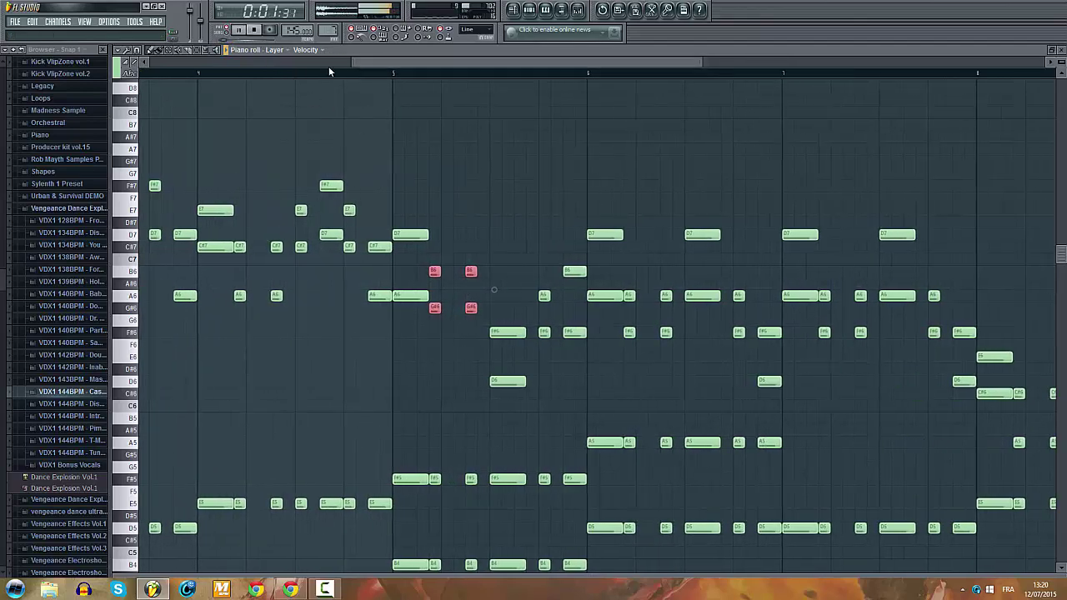
pyautogui.scroll(-4, 596, 262)
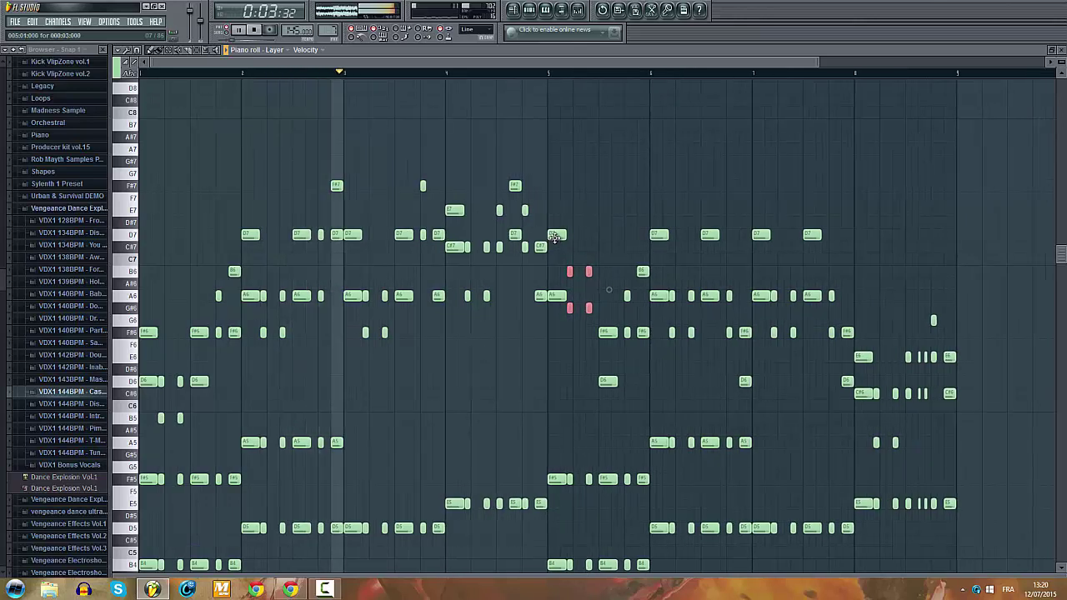
# Step: Try raising bar 5's opening upper chord to G7/D7 and its two short upper pairs to D7/B6 during playback
pyautogui.press('space')
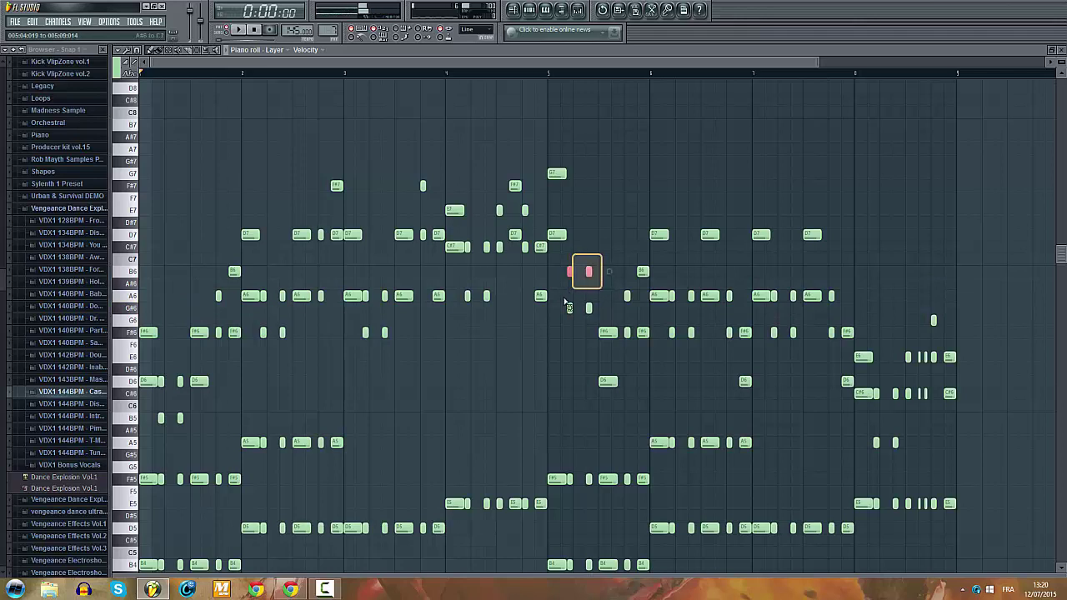
pyautogui.press('space')
pyautogui.moveTo(570, 308); pyautogui.dragTo(569, 270)
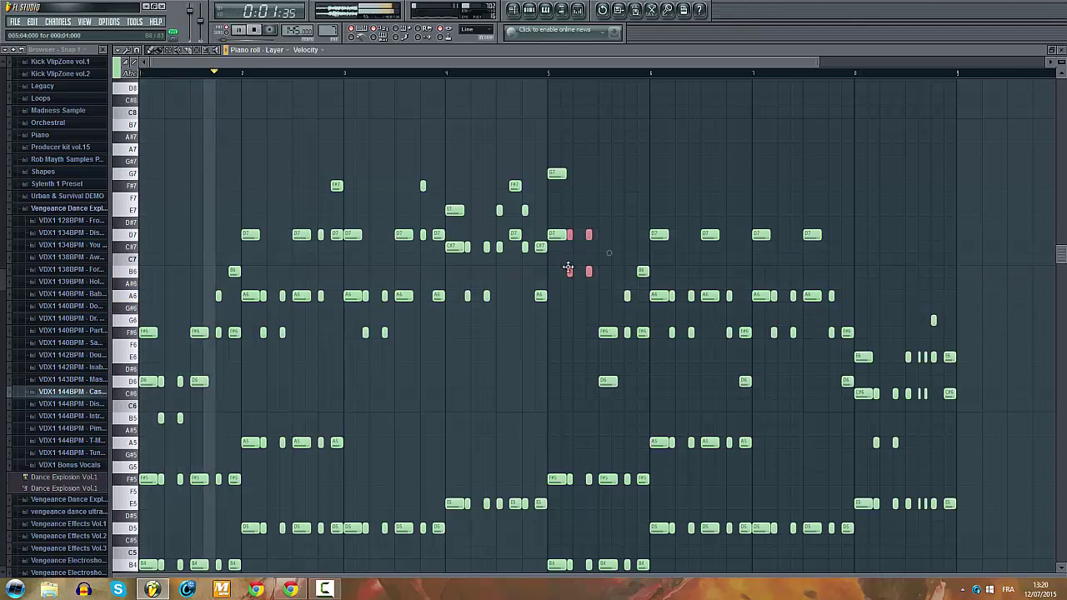
pyautogui.scroll(2, 569, 267)
pyautogui.keyDown('ctrl'); pyautogui.click(585, 180); pyautogui.keyUp('ctrl')
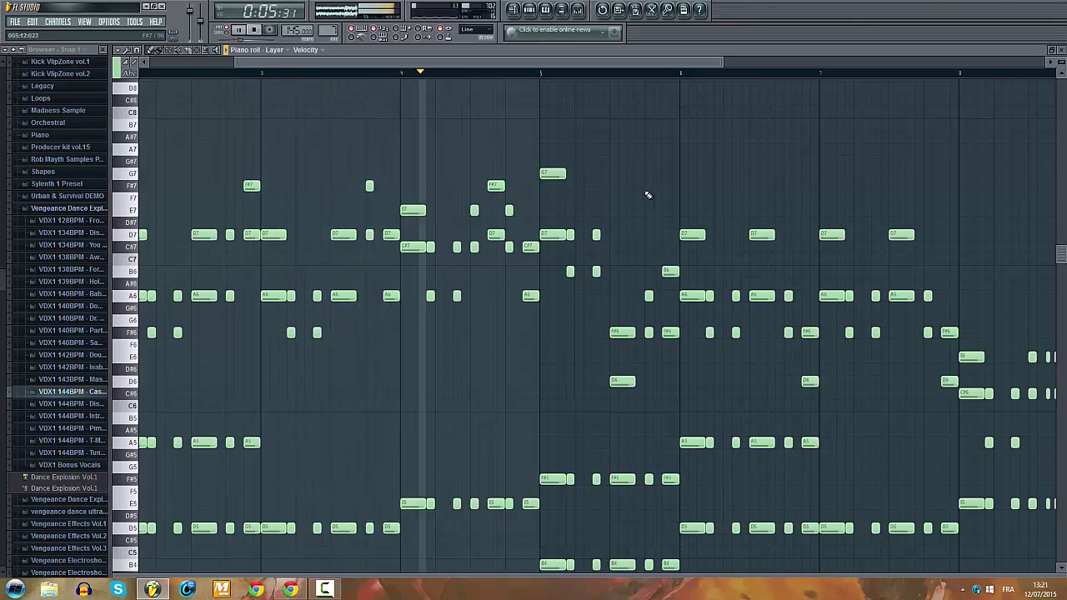
pyautogui.scroll(1, 645, 191)
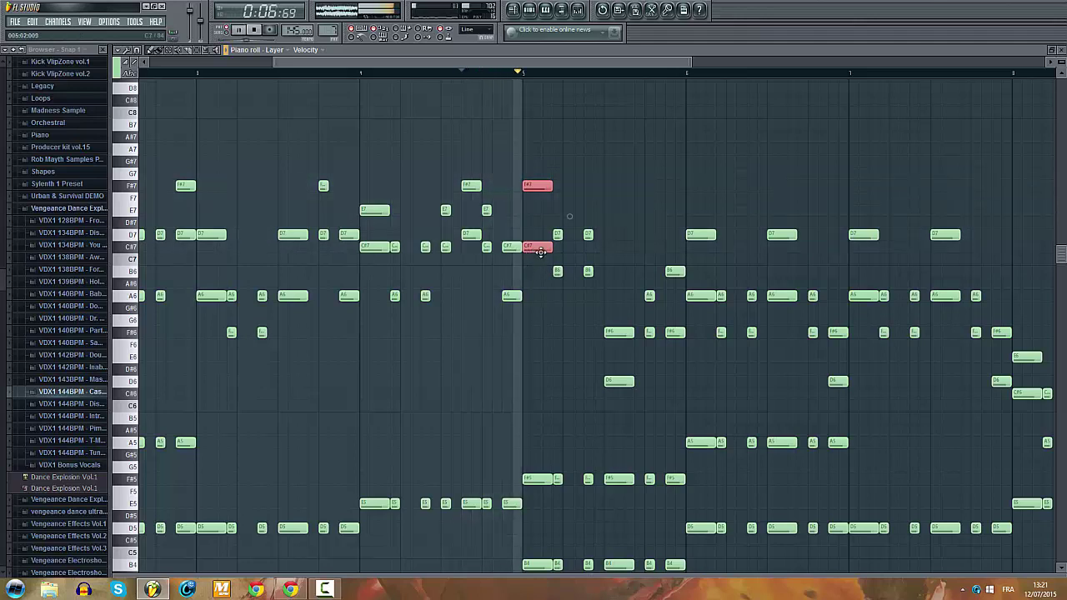
# Step: Try bar 5's opening upper chord as F#7/C#7 and as E7/B6, playing the pattern for each version
pyautogui.press('space')
pyautogui.press('space')
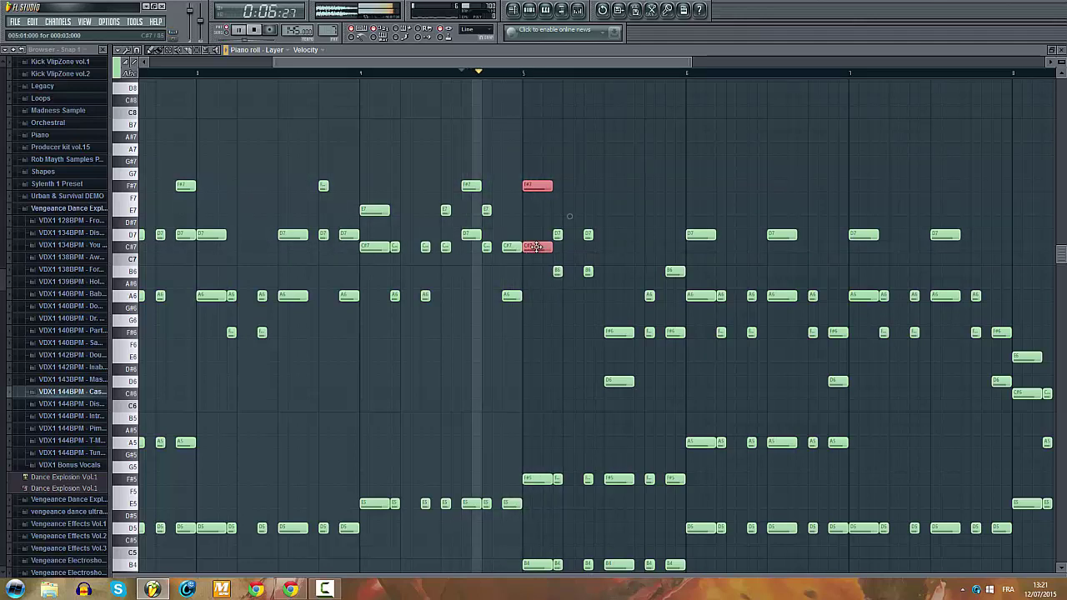
pyautogui.press('space')
pyautogui.moveTo(529, 271); pyautogui.dragTo(536, 272)
pyautogui.press('space')
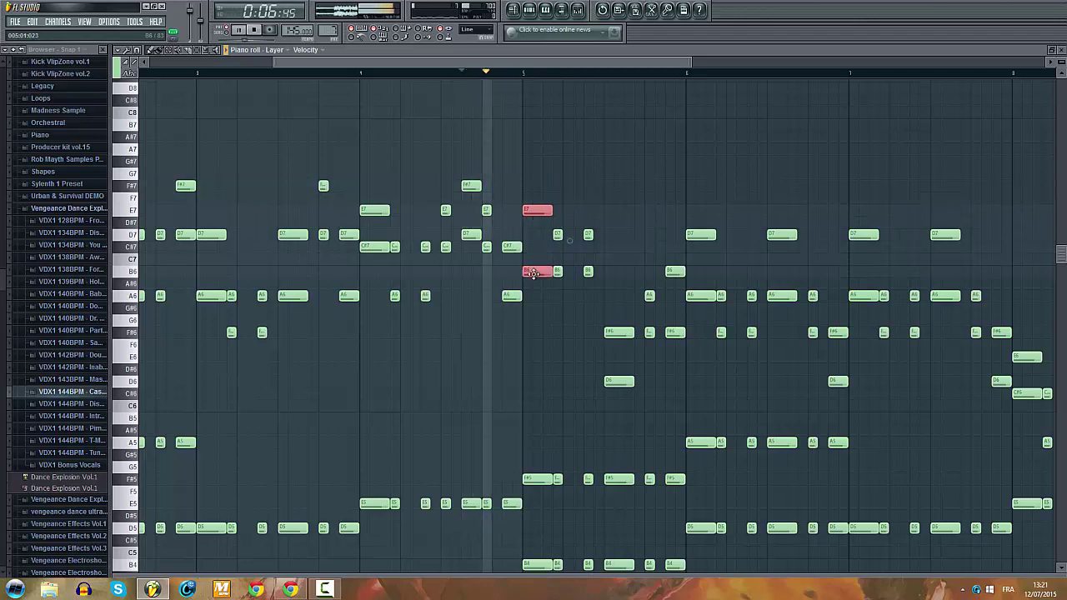
pyautogui.press('space')
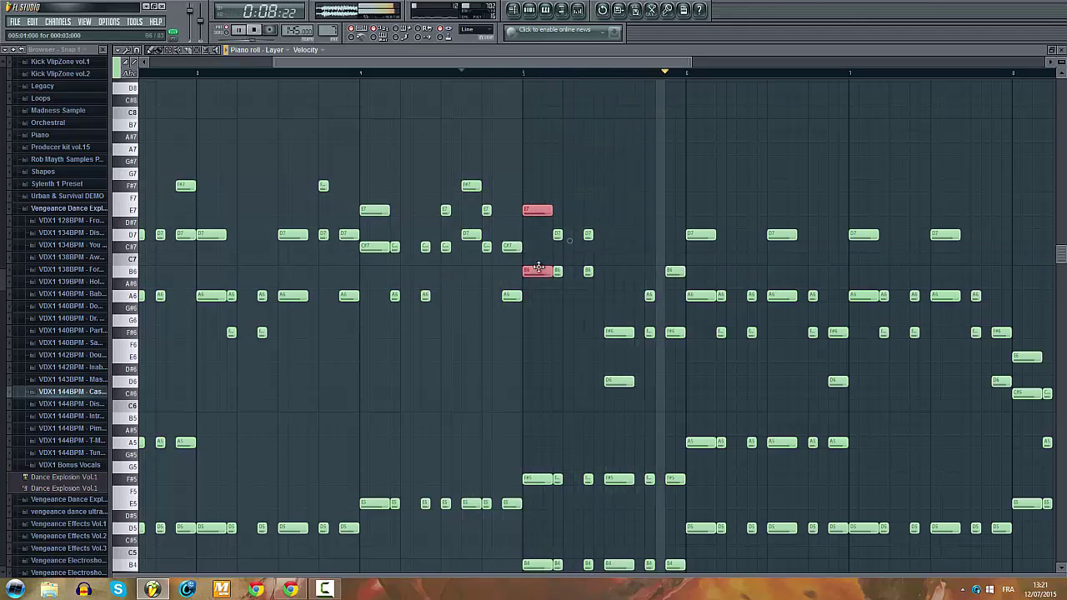
pyautogui.press('space')
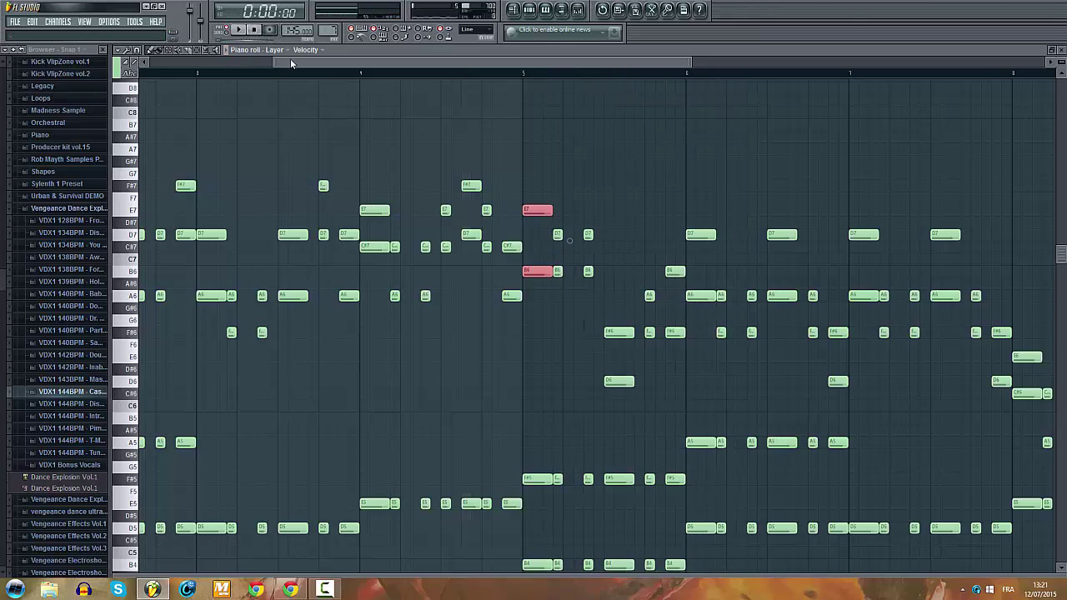
# Step: Delete all the notes in bars 5 to 8
pyautogui.moveTo(292, 64); pyautogui.dragTo(90, 115)
pyautogui.scroll(-4, 486, 247)
pyautogui.moveTo(881, 107); pyautogui.dragTo(449, 588)
pyautogui.press('Delete')
pyautogui.scroll(5, 512, 382)
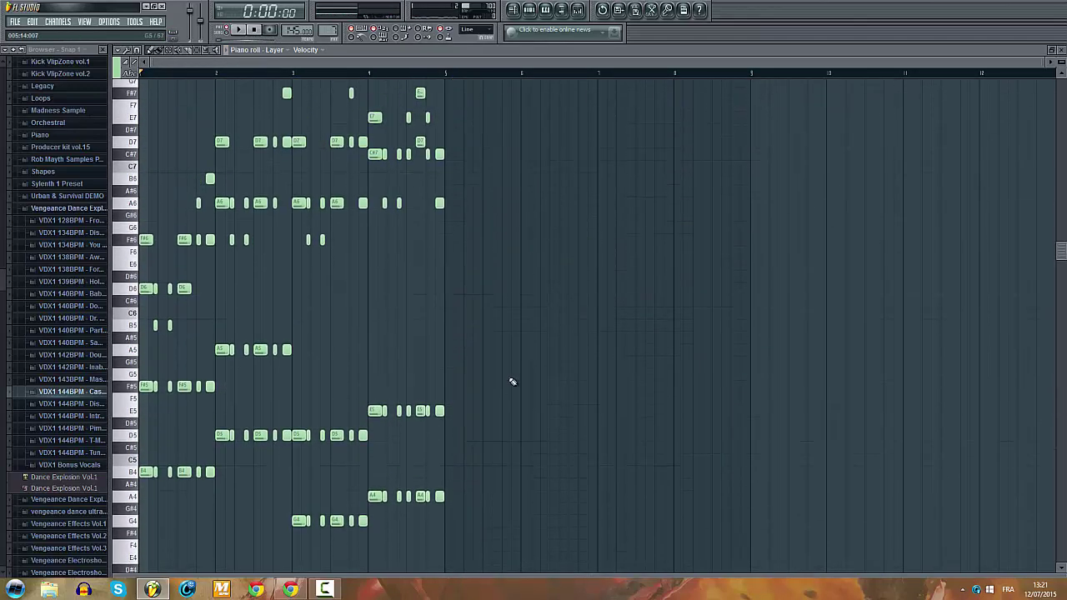
# Step: Copy all the notes of bars 1 to 4 into bars 5 to 8, aligned with the start of bar 5
pyautogui.scroll(4, 513, 381)
pyautogui.moveTo(541, 201); pyautogui.dragTo(131, 581)
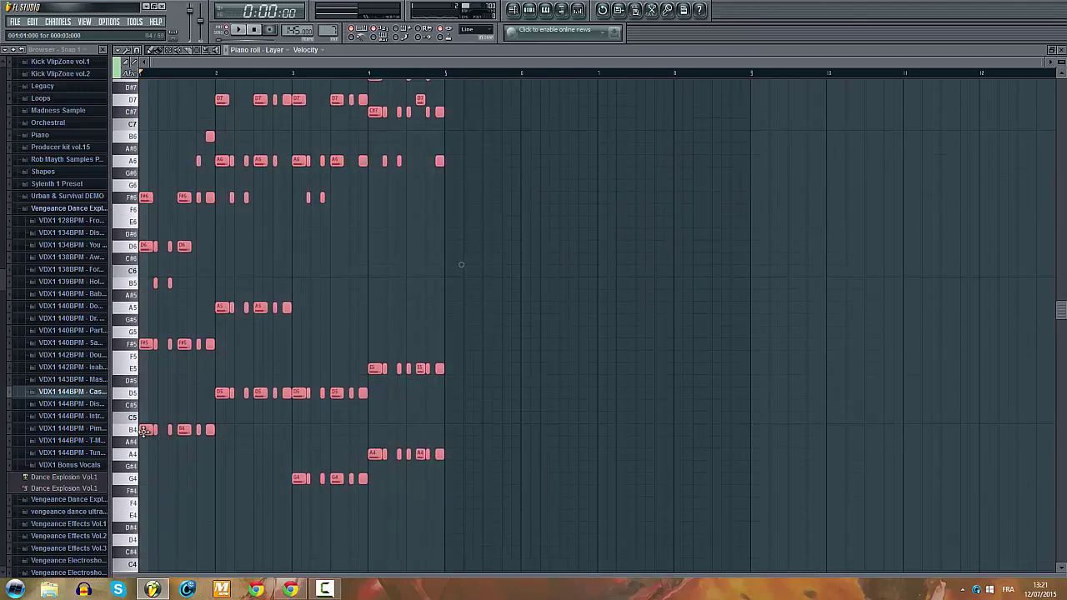
pyautogui.moveTo(143, 430); pyautogui.dragTo(454, 435)
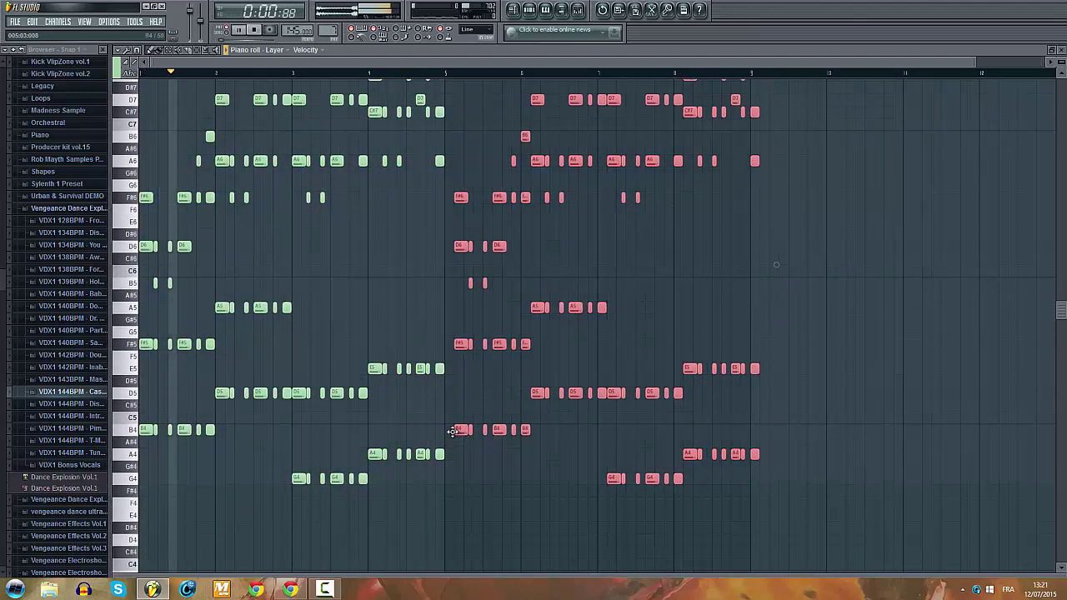
pyautogui.scroll(3, 450, 435)
pyautogui.scroll(5, 447, 435)
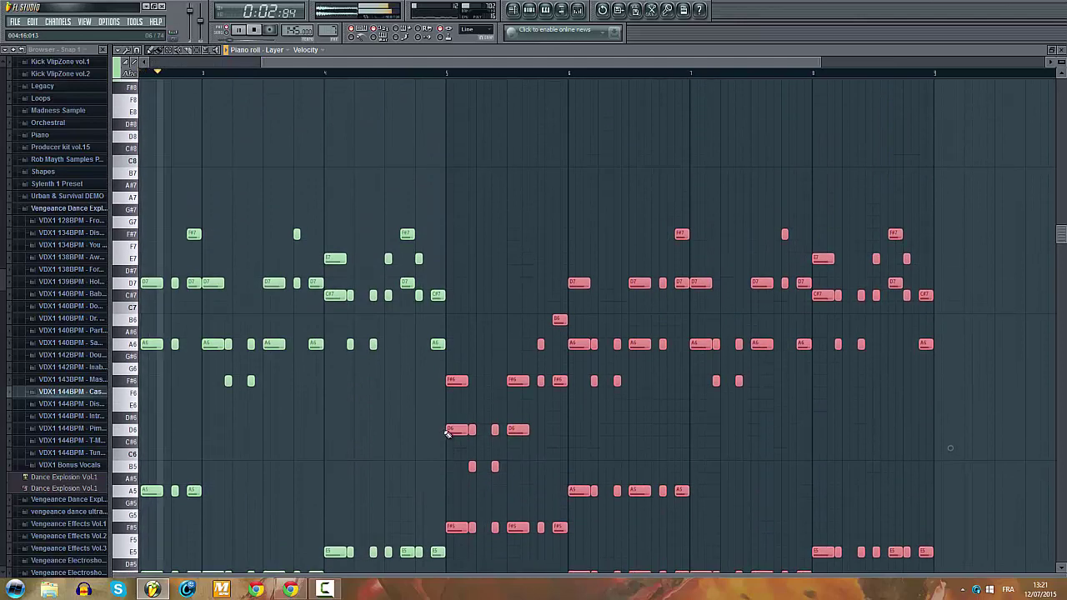
pyautogui.scroll(2, 524, 322)
pyautogui.hotkey('ctrl', 'd')
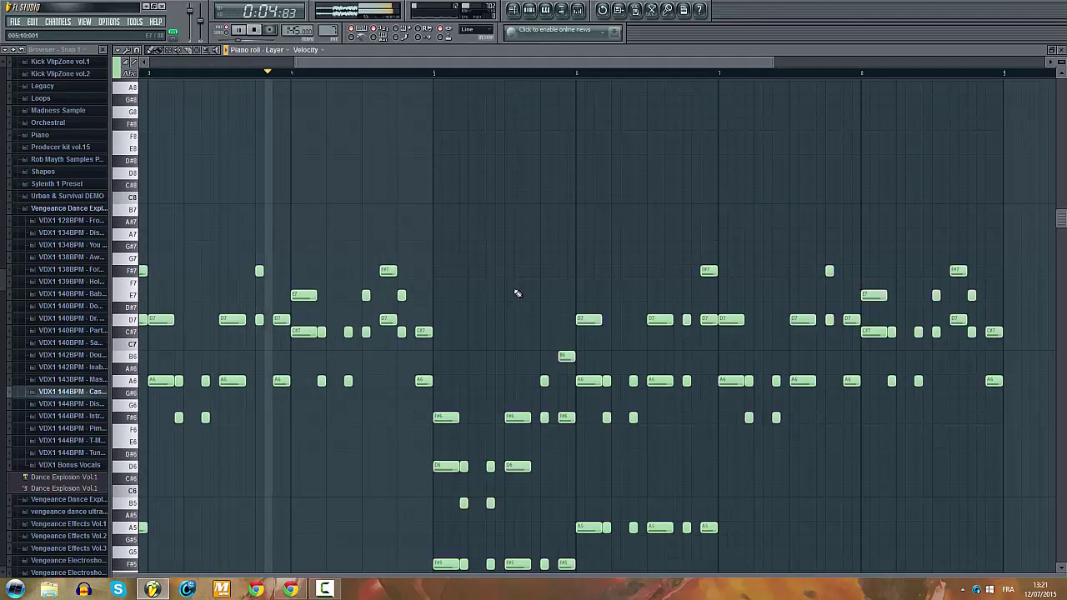
# Step: Try the opening upper chord of bar 5 as F#7/D7, F7/C#7 and E7/C#7 during playback
pyautogui.scroll(-3, 566, 279)
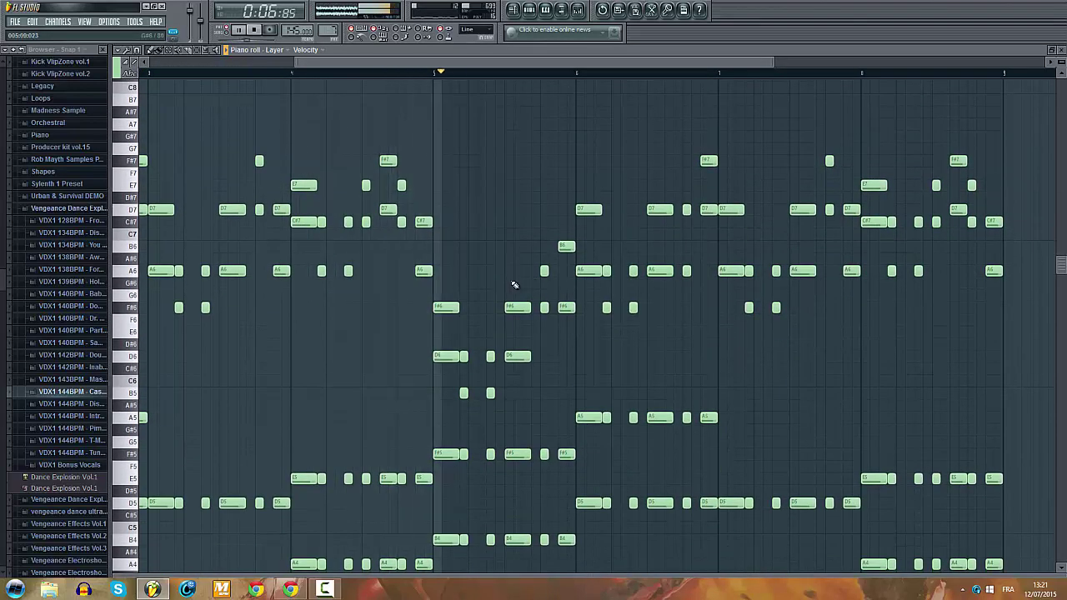
pyautogui.press('space')
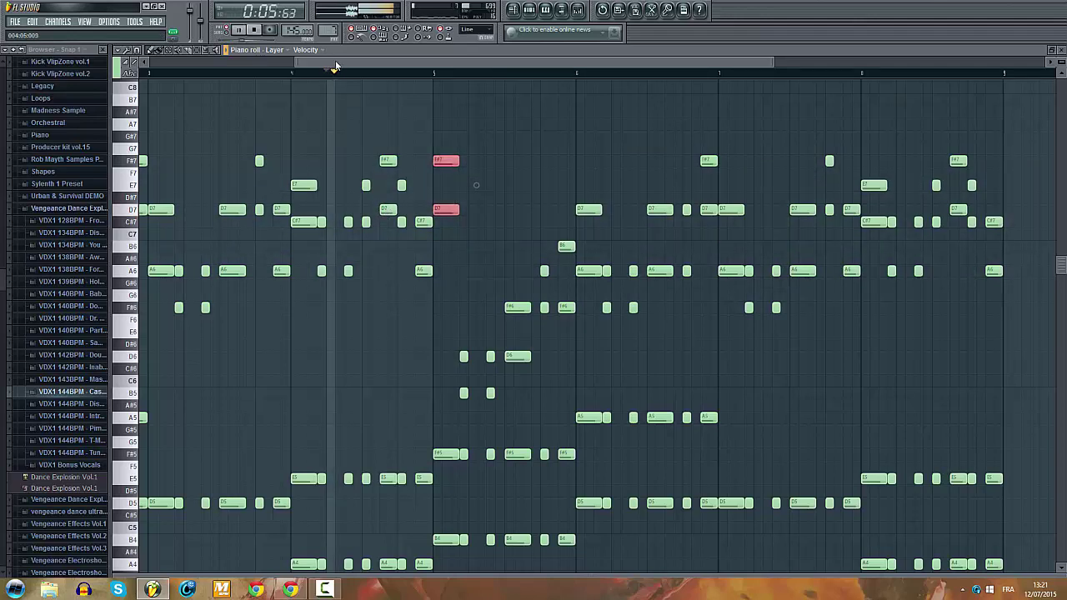
pyautogui.scroll(2, 335, 67)
pyautogui.press('space')
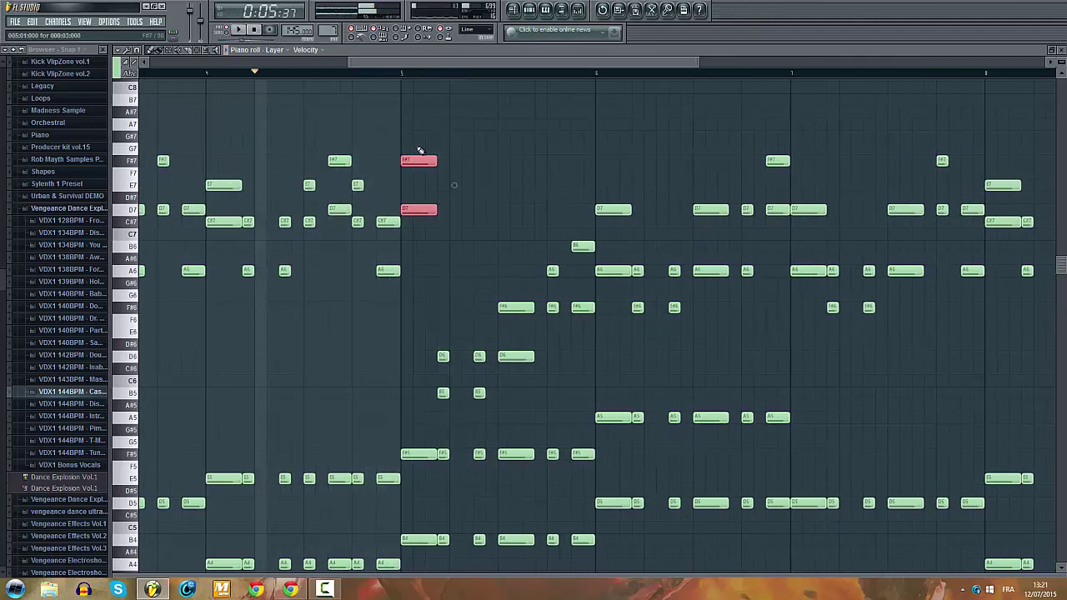
pyautogui.press('space')
pyautogui.click(421, 185)
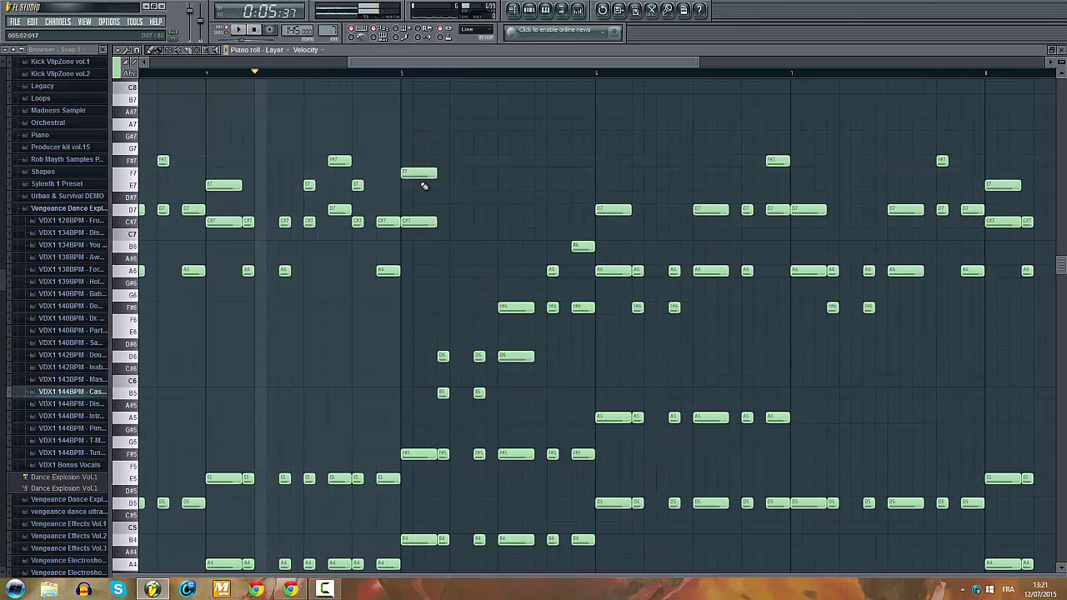
pyautogui.press('space')
pyautogui.moveTo(411, 176); pyautogui.dragTo(413, 187)
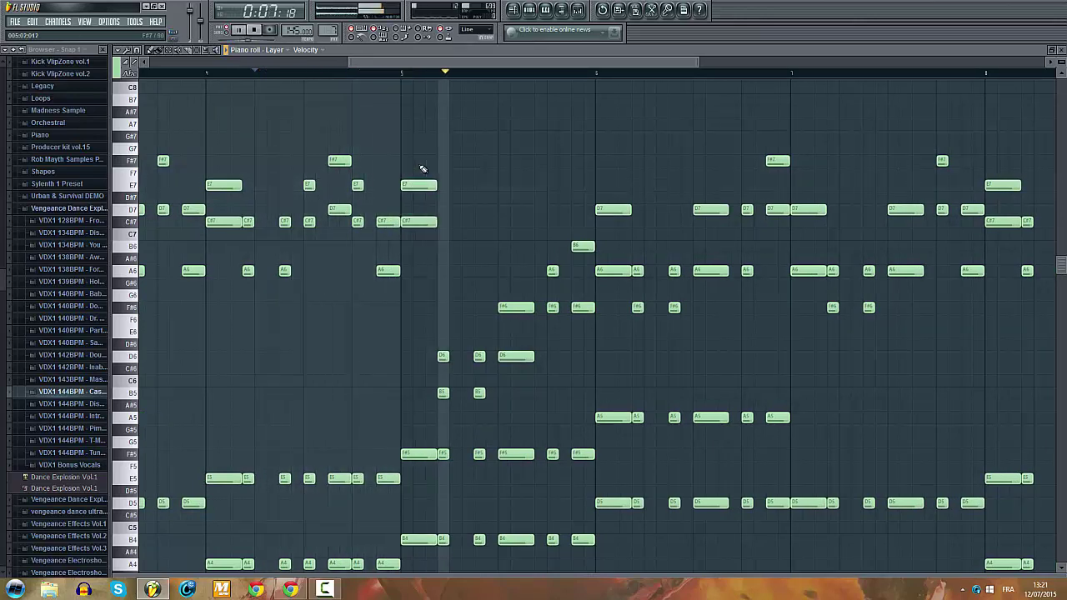
# Step: Change bar 5's opening upper chord to D7/B6 and play the transition from bar 4
pyautogui.press('space')
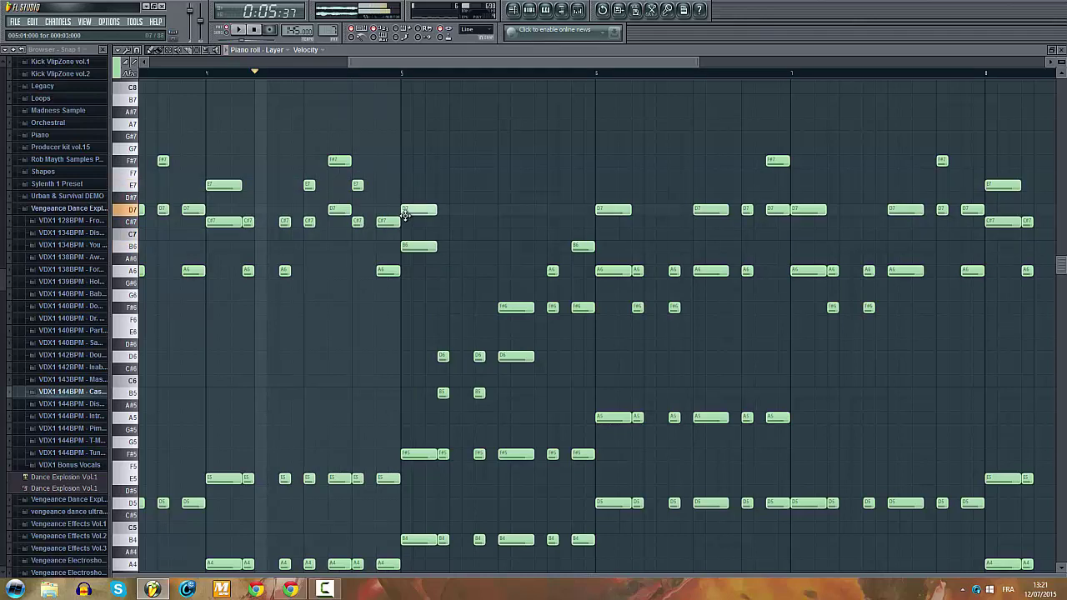
pyautogui.press('space')
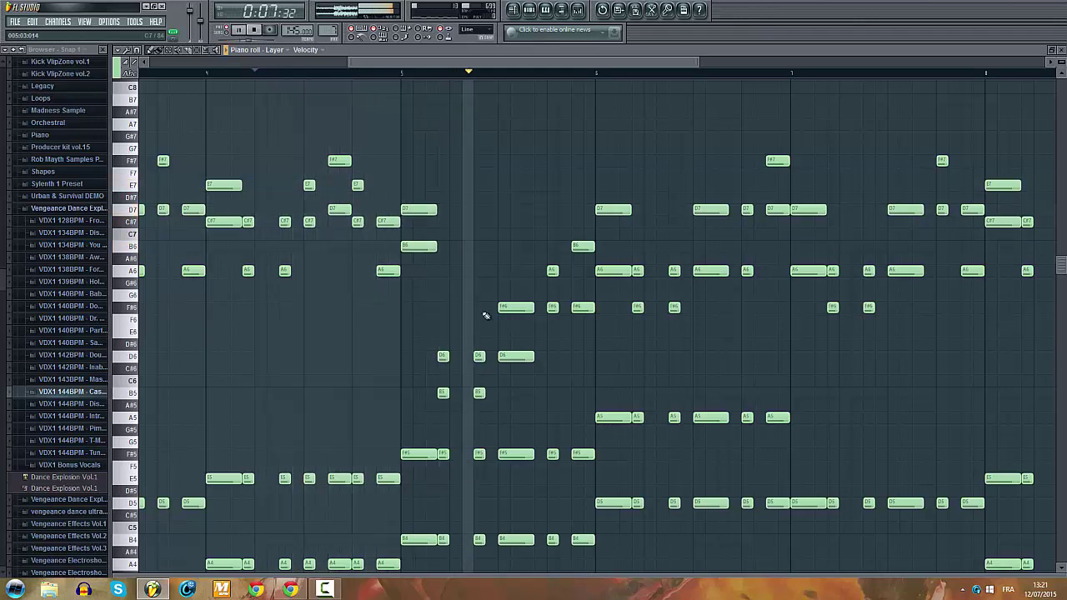
pyautogui.press('space')
pyautogui.press('space')
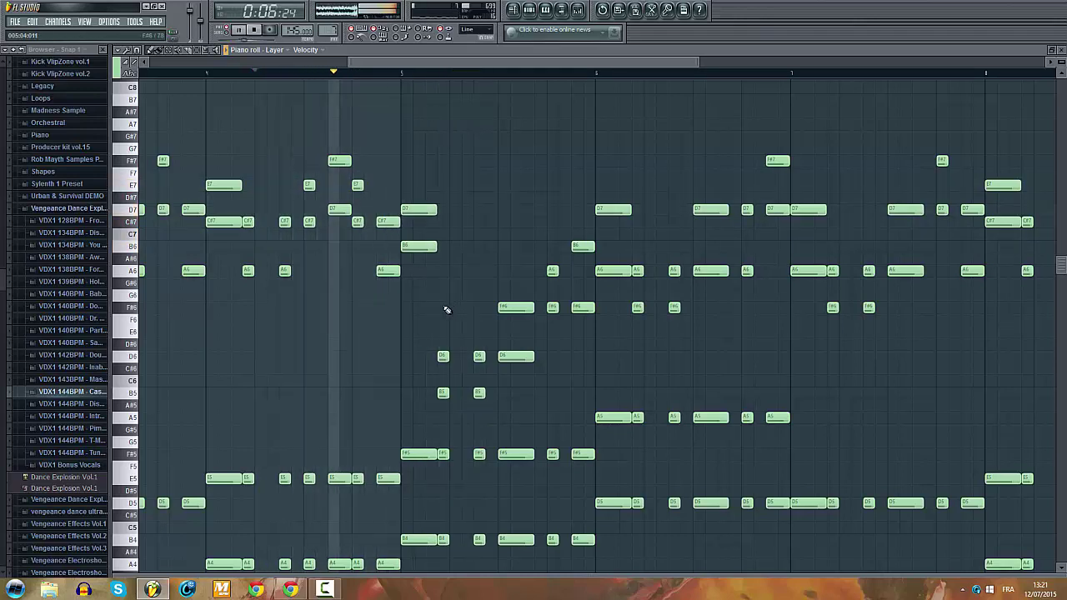
pyautogui.press('space')
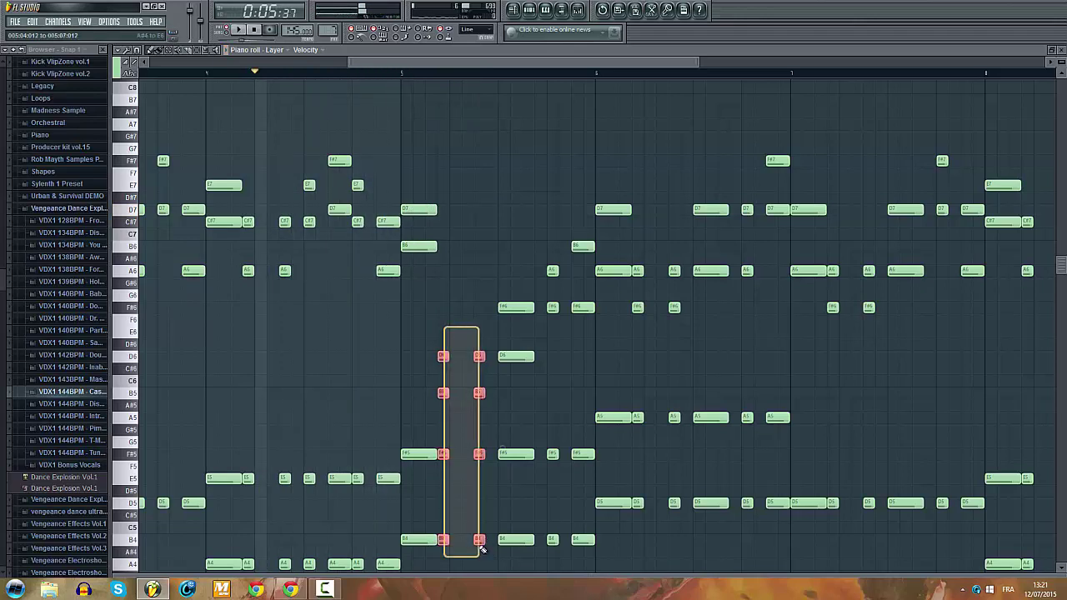
# Step: Raise the two short D6/B5 pairs in bar 5 to F#6/D6 during playback
pyautogui.moveTo(445, 328); pyautogui.dragTo(481, 547)
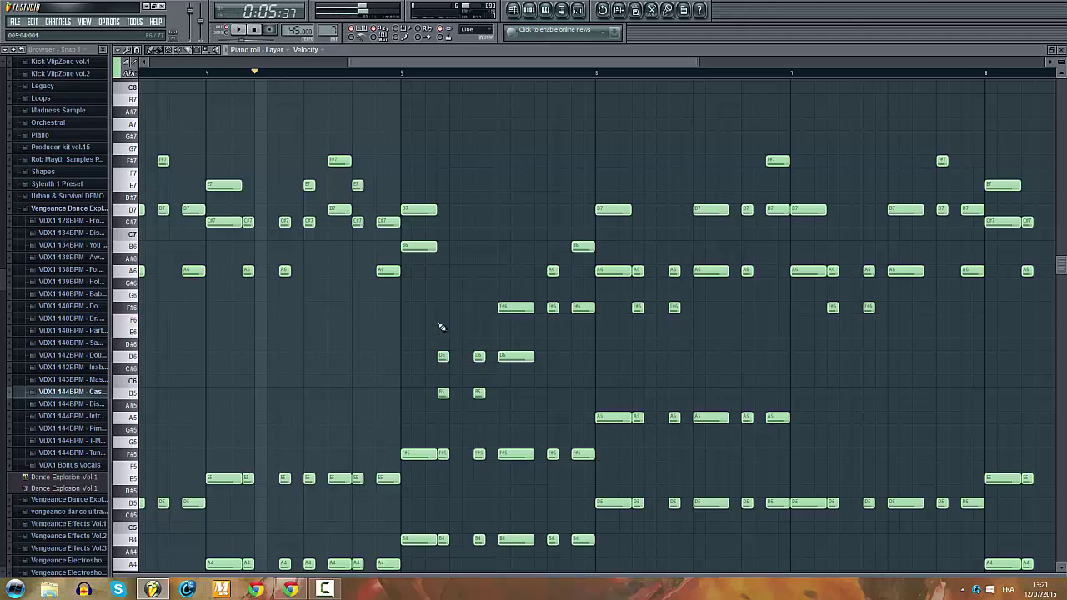
pyautogui.press('space')
pyautogui.moveTo(433, 361); pyautogui.dragTo(481, 392)
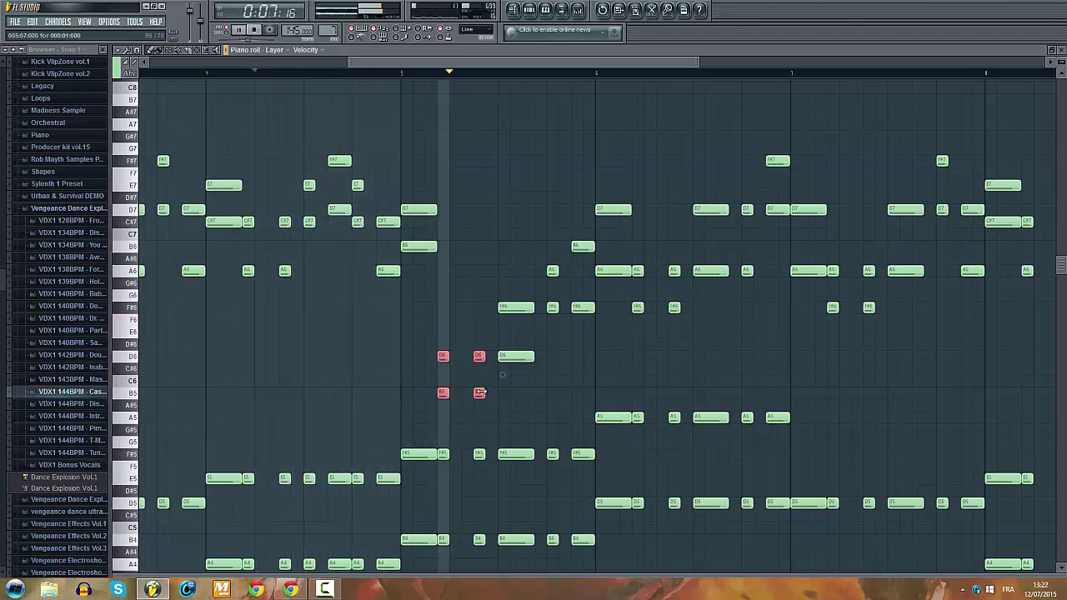
pyautogui.press('space')
pyautogui.press('space')
pyautogui.moveTo(479, 354); pyautogui.dragTo(442, 306)
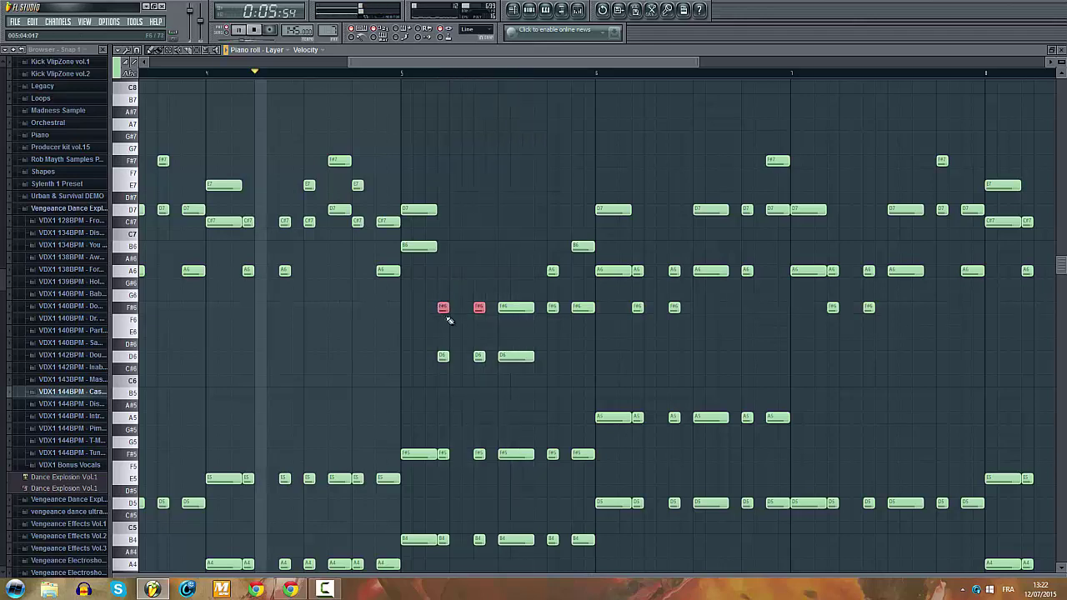
# Step: Replace the D6 in bar 5's third-beat chord with an A6 above the F#6, matching the chord's length
pyautogui.moveTo(502, 250); pyautogui.dragTo(518, 350)
pyautogui.keyDown('ctrl'); pyautogui.click(519, 269); pyautogui.keyUp('ctrl')
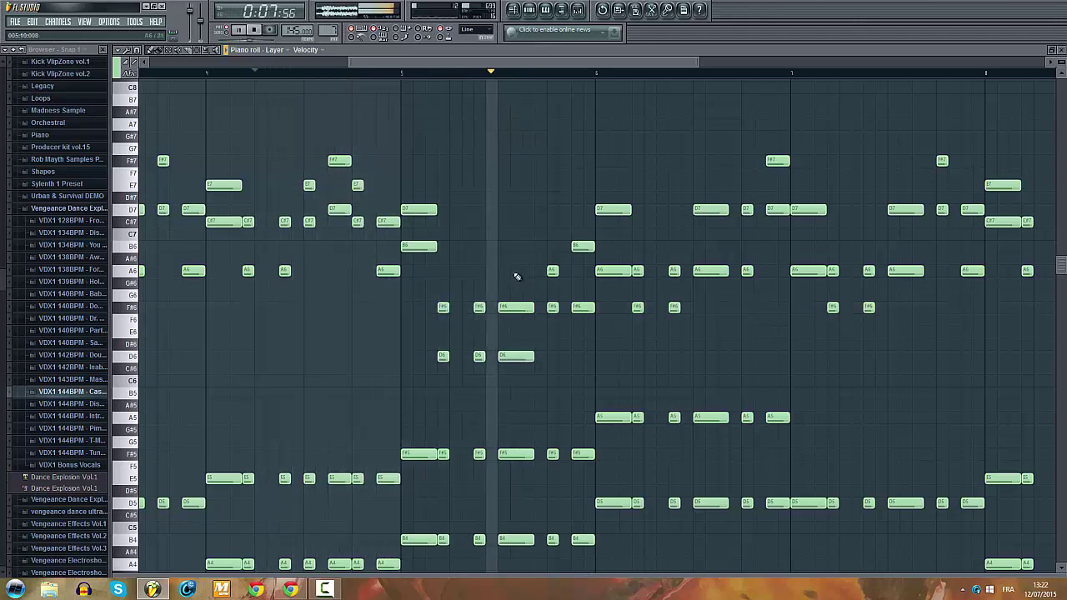
pyautogui.press('space')
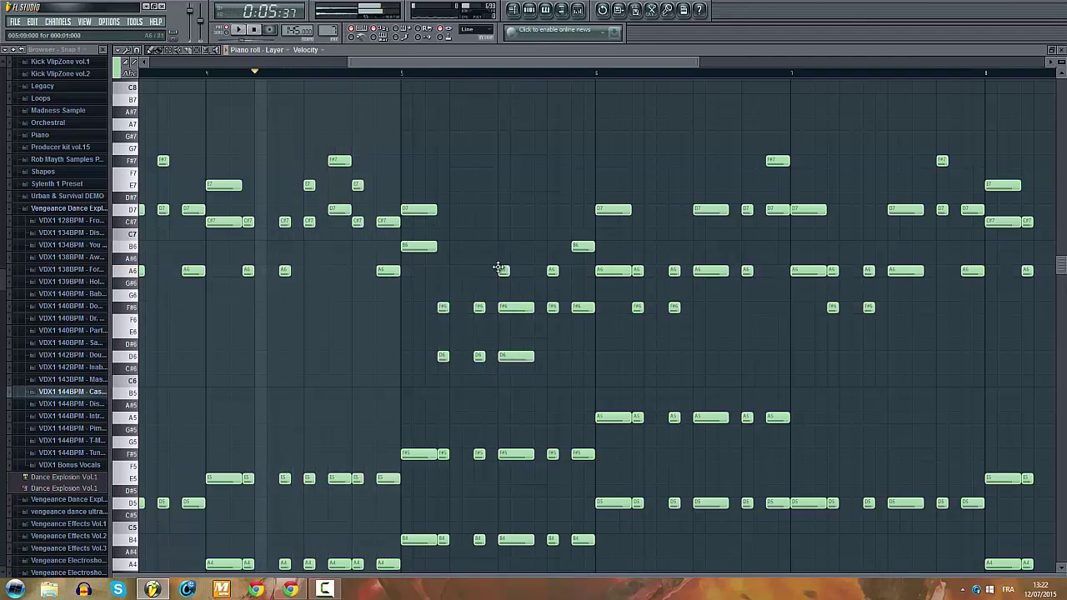
pyautogui.rightClick(511, 354)
pyautogui.press('space')
pyautogui.moveTo(528, 309); pyautogui.dragTo(516, 307)
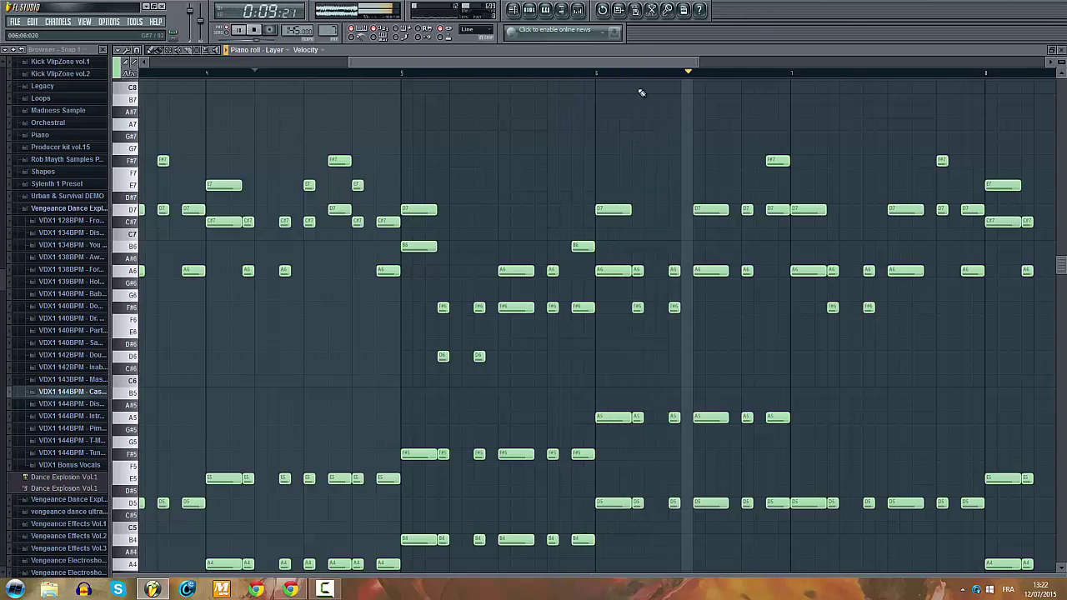
# Step: Try the last three upper chords of bar 8 as D7/A6, C#7/A6 and B6/F#6 during playback
pyautogui.moveTo(584, 64); pyautogui.dragTo(718, 97)
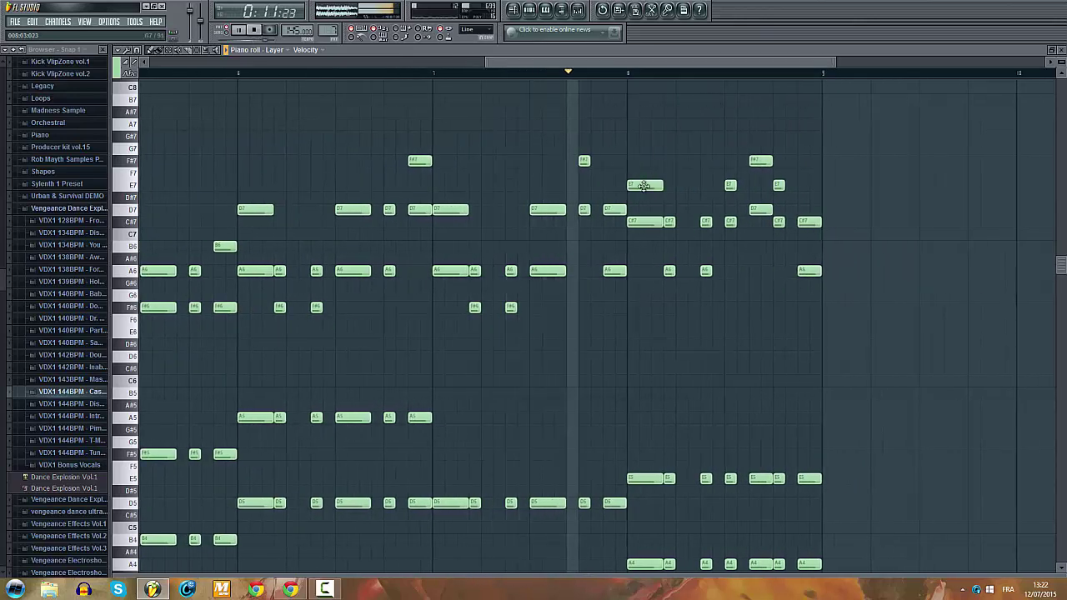
pyautogui.press('space')
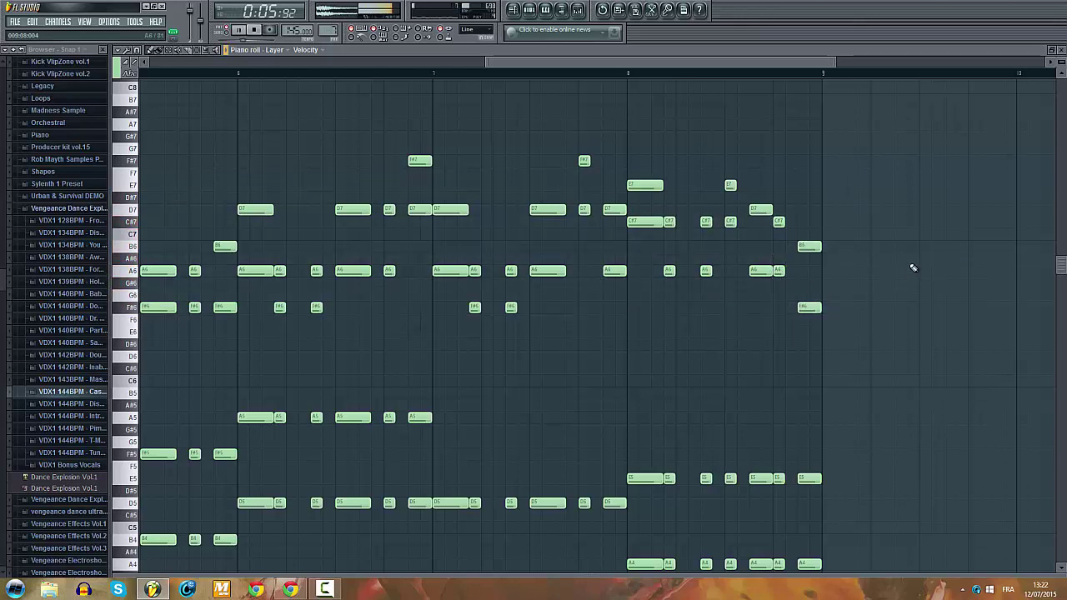
pyautogui.keyDown('ctrl'); pyautogui.scroll(-2, 912, 267); pyautogui.keyUp('ctrl')
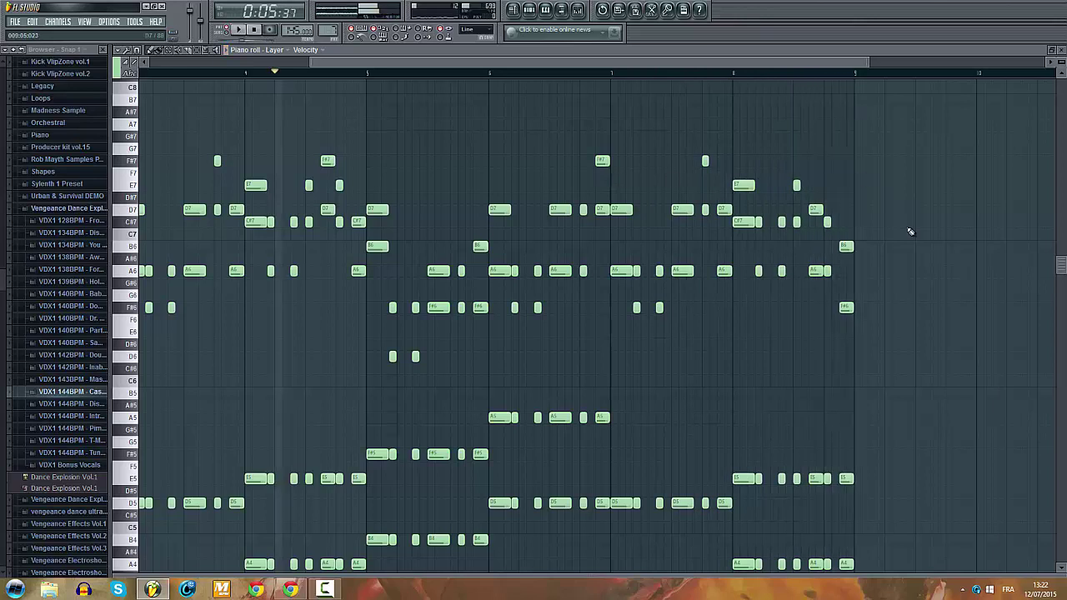
# Step: Rework the second half of bar 8 into longer E7/C#7 and F#7/D7 chords with equally long E5 and A4 notes underneath
pyautogui.scroll(4, 716, 209)
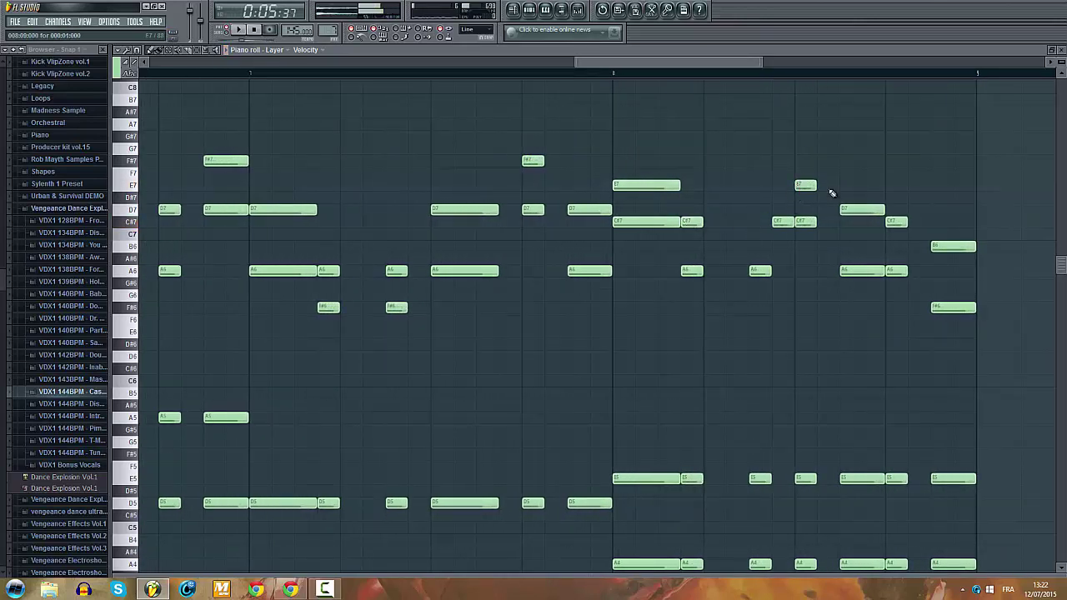
pyautogui.scroll(-3, 833, 195)
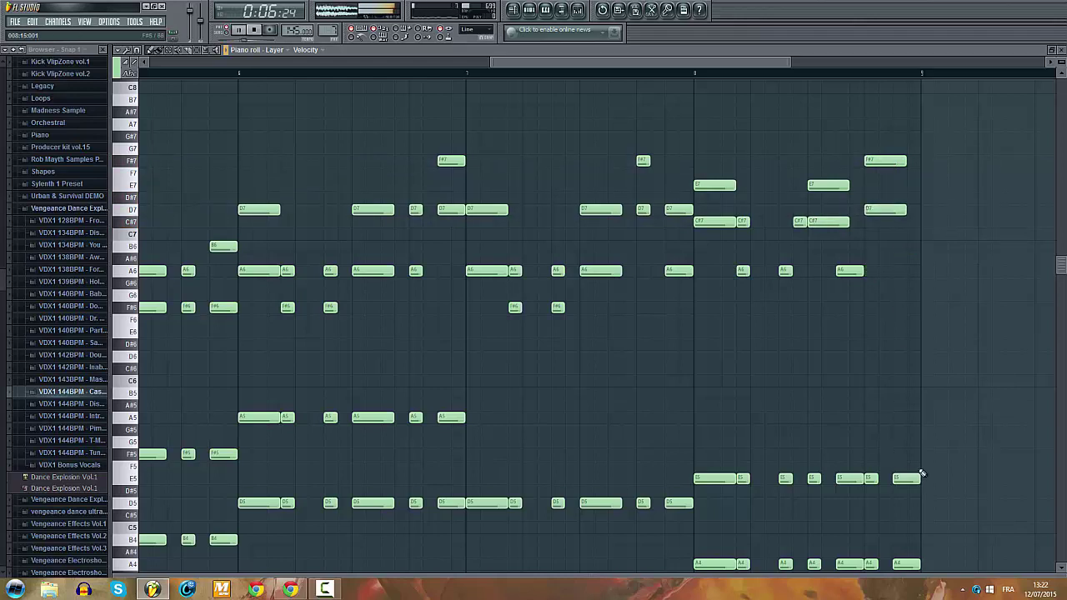
pyautogui.click(813, 481)
pyautogui.click(869, 481)
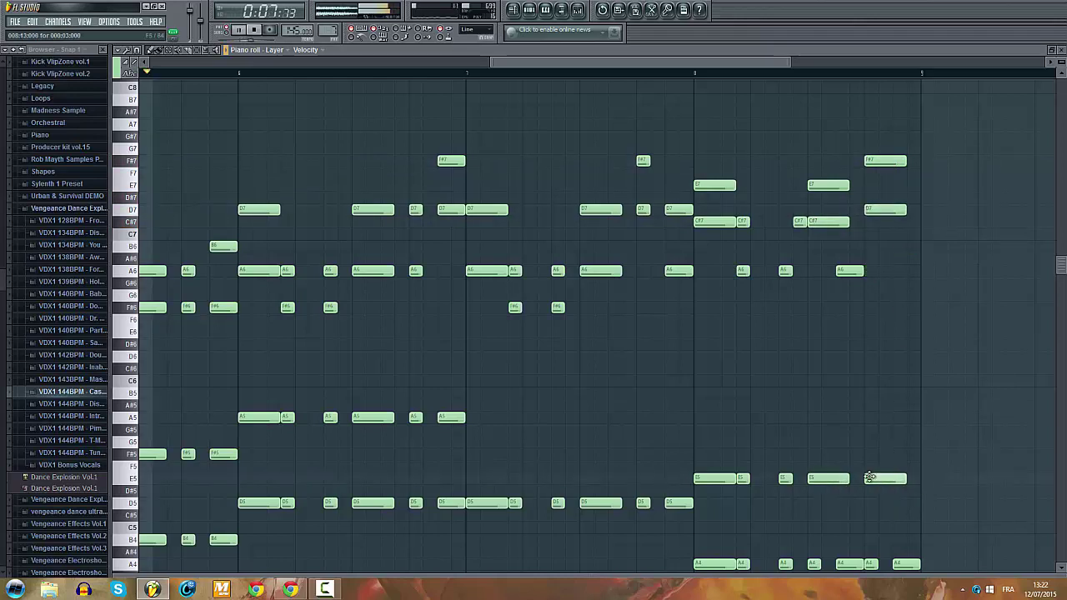
pyautogui.rightClick(908, 564)
pyautogui.rightClick(870, 565)
pyautogui.rightClick(849, 565)
pyautogui.rightClick(815, 567)
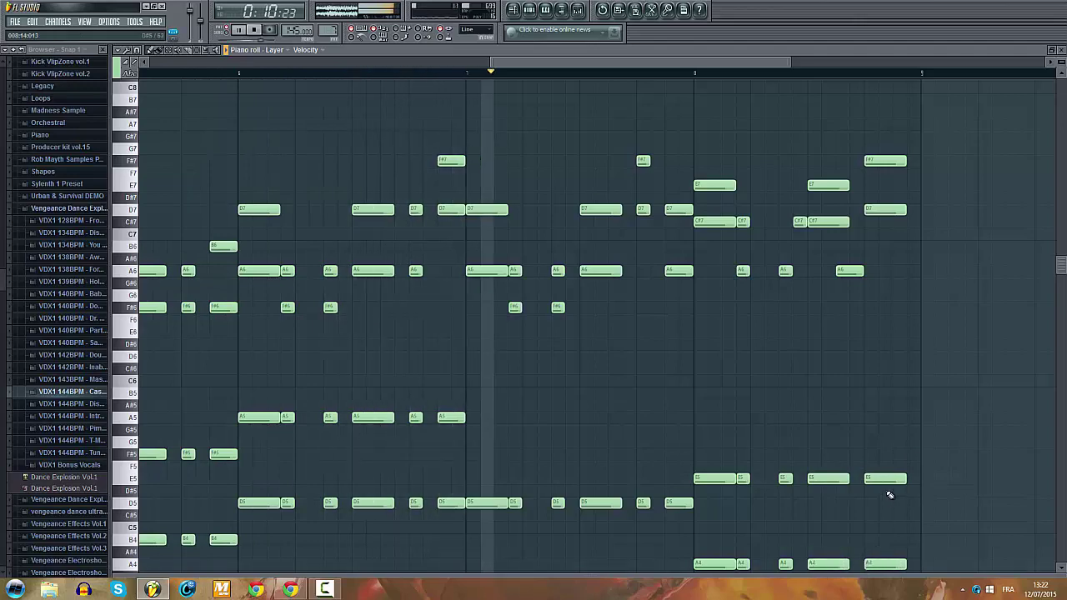
# Step: Try short F#6 and A6 notes beneath the short chords in the middle of bar 8
pyautogui.scroll(-3, 891, 431)
pyautogui.scroll(4, 891, 361)
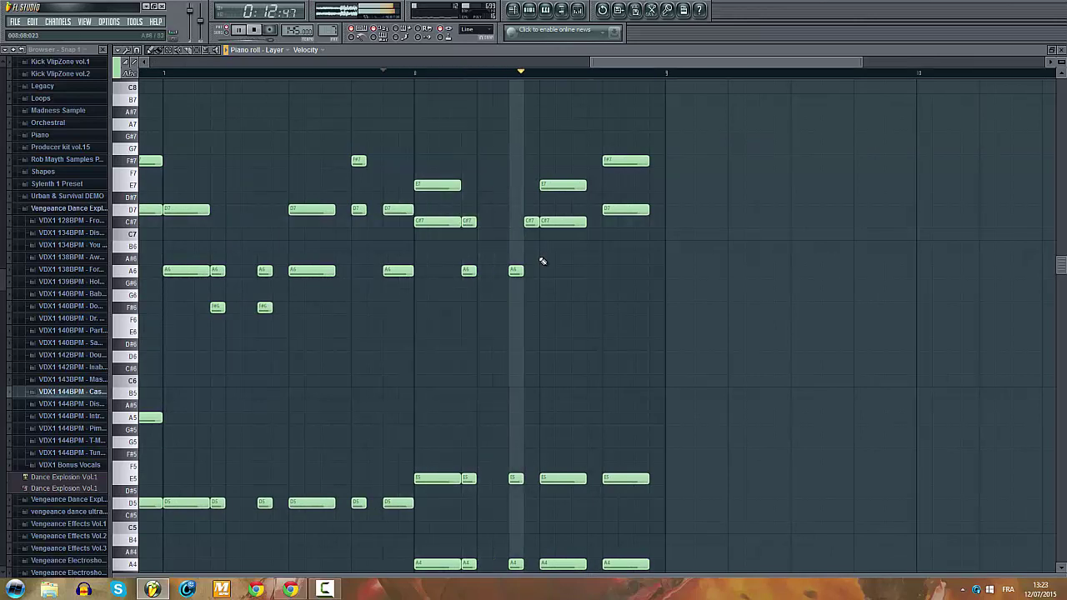
pyautogui.press('space')
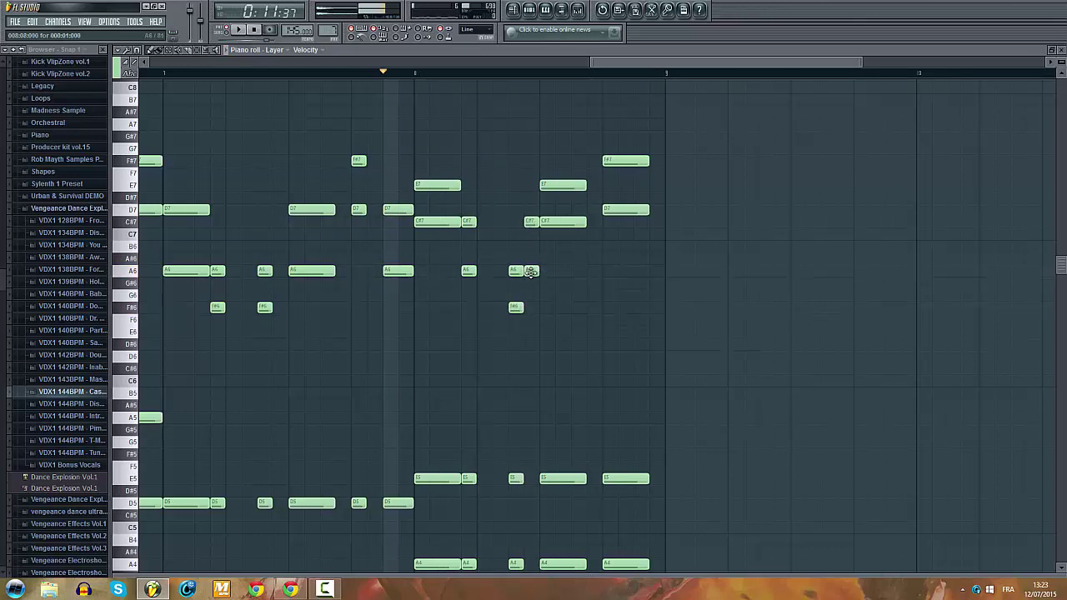
pyautogui.rightClick(530, 272)
pyautogui.press('space')
pyautogui.press('space')
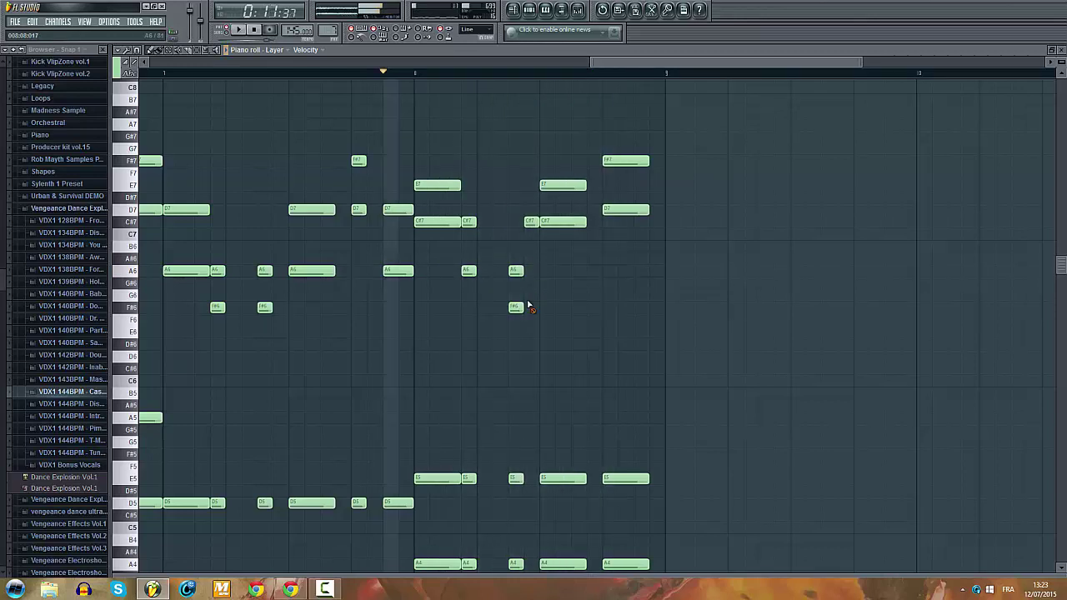
# Step: Move bar 8's second short C#7 earlier so it sits directly above the preceding short A6, and audition the melody
pyautogui.press('space')
pyautogui.press('space')
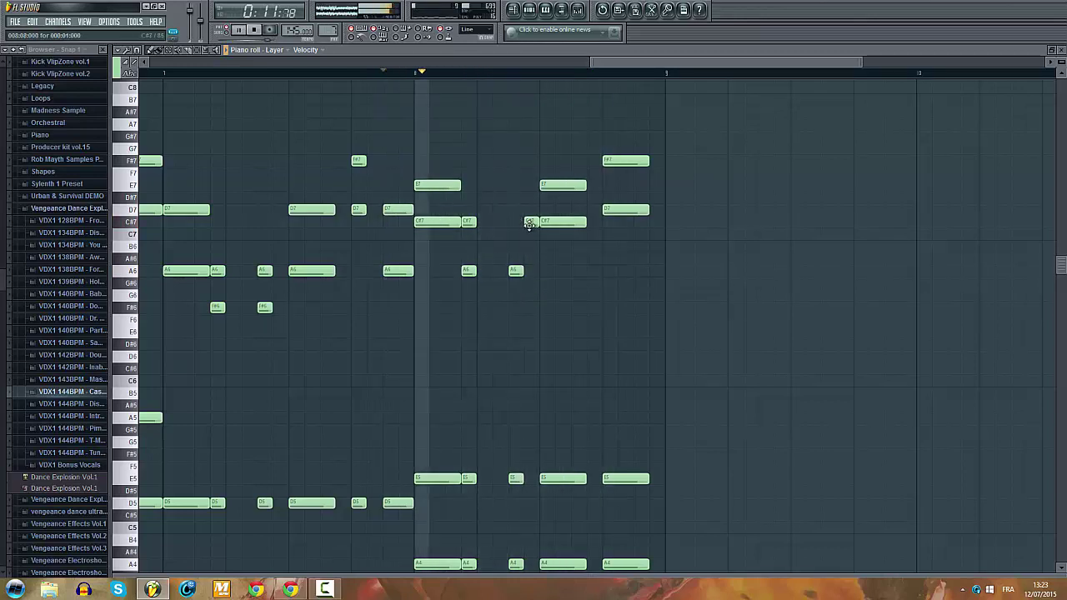
pyautogui.moveTo(529, 220); pyautogui.dragTo(517, 216)
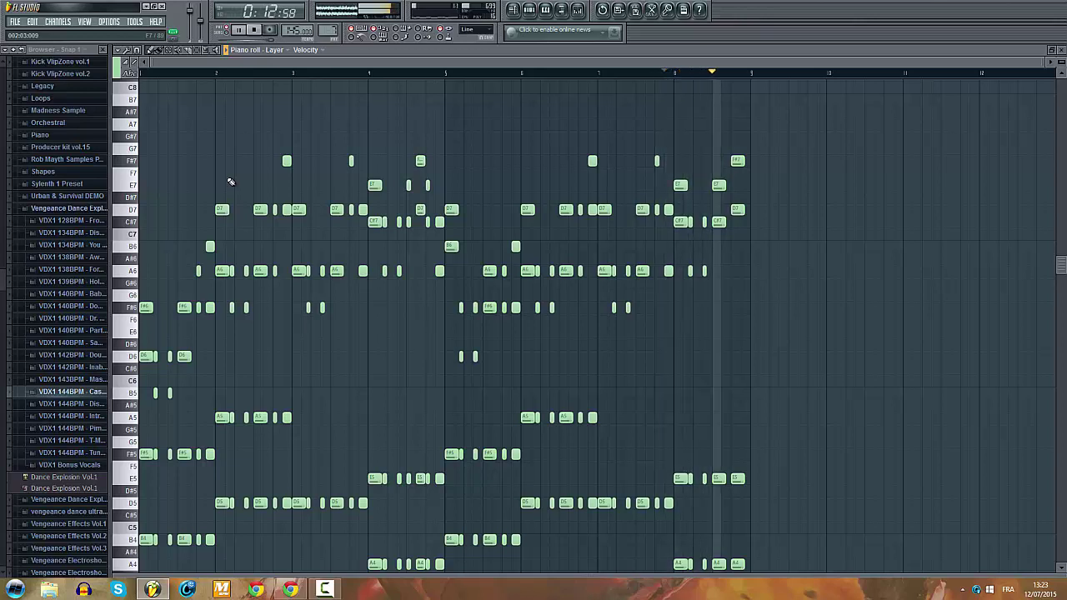
pyautogui.press('space')
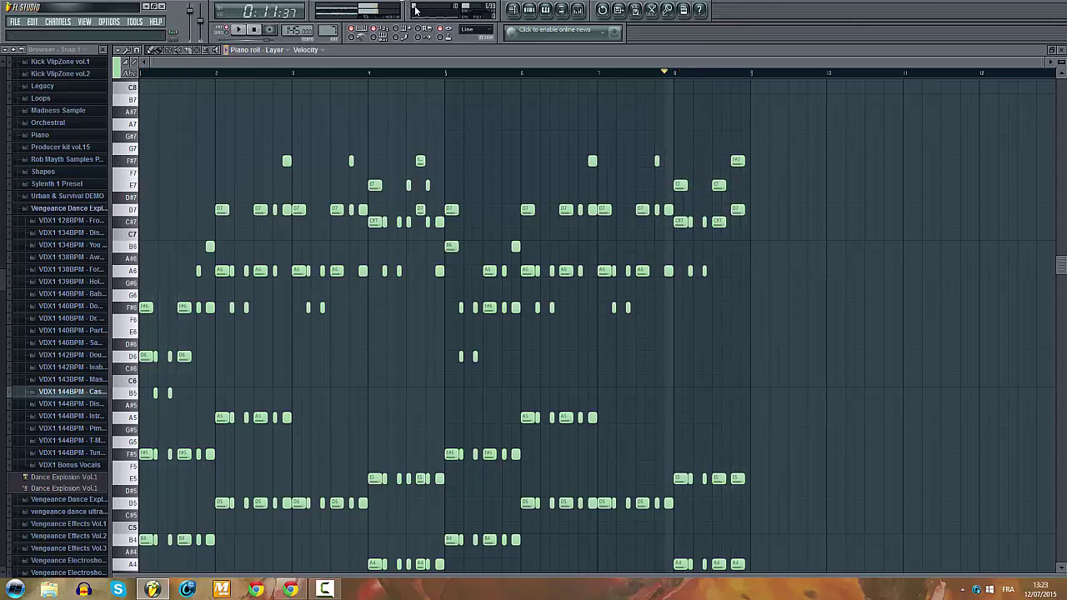
# Step: Copy the Layer's upper melody notes, B5 through F#7, into the LD Discotronic 1 piano roll of Pattern 7
pyautogui.scroll(-5, 653, 173)
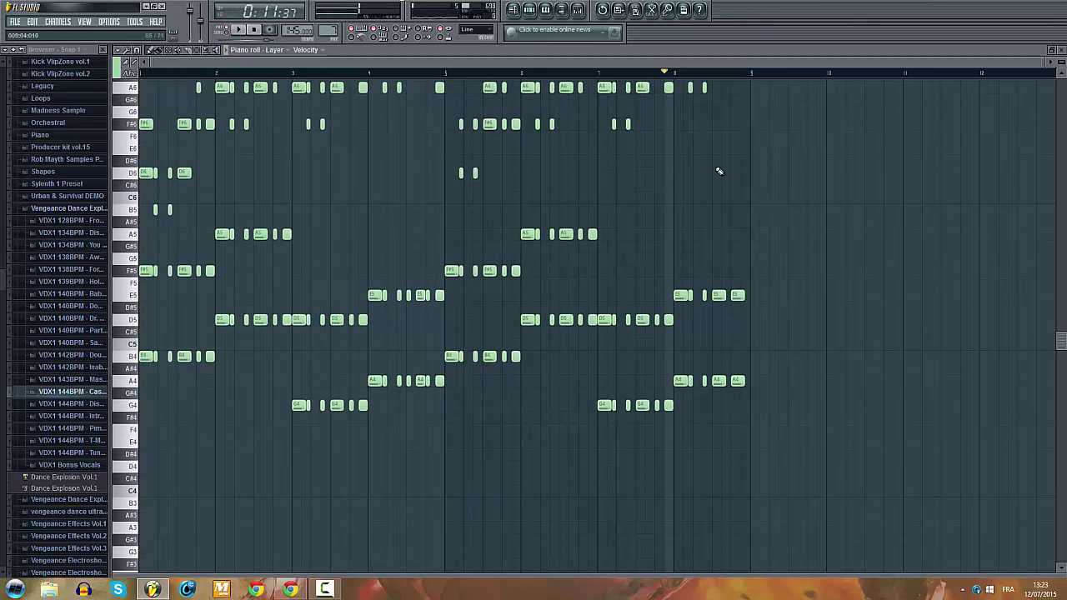
pyautogui.click(530, 12)
pyautogui.click(761, 164)
pyautogui.scroll(9, 768, 155)
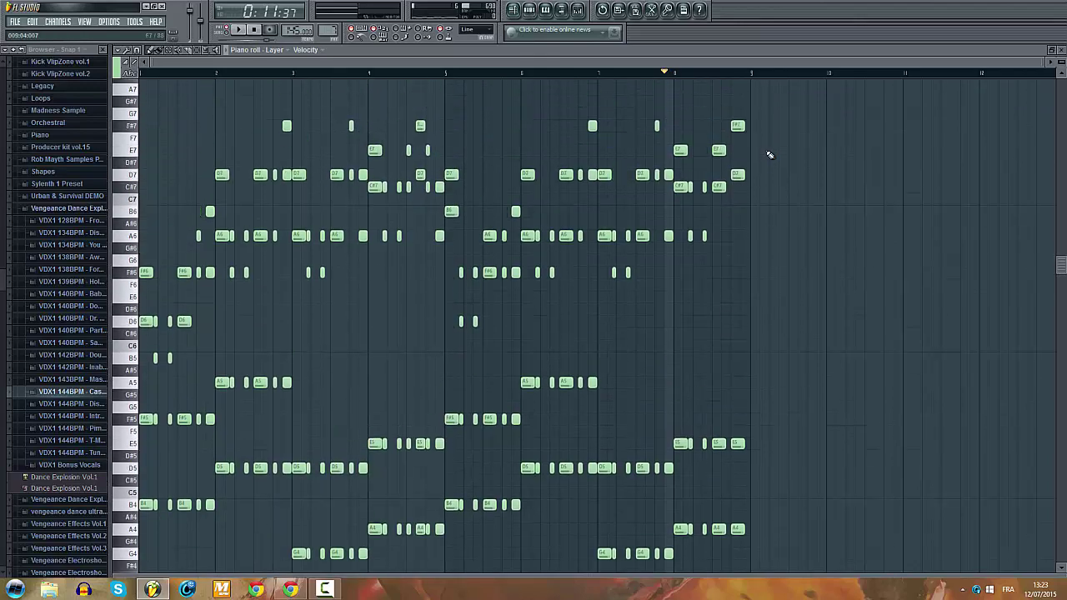
pyautogui.moveTo(803, 123); pyautogui.dragTo(90, 432)
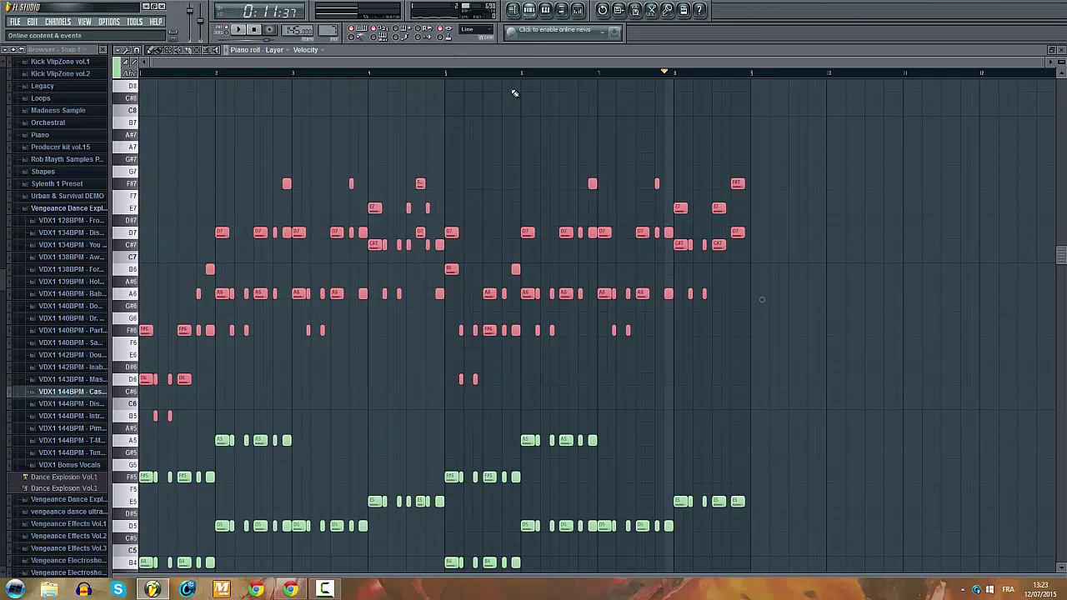
pyautogui.press('F6')
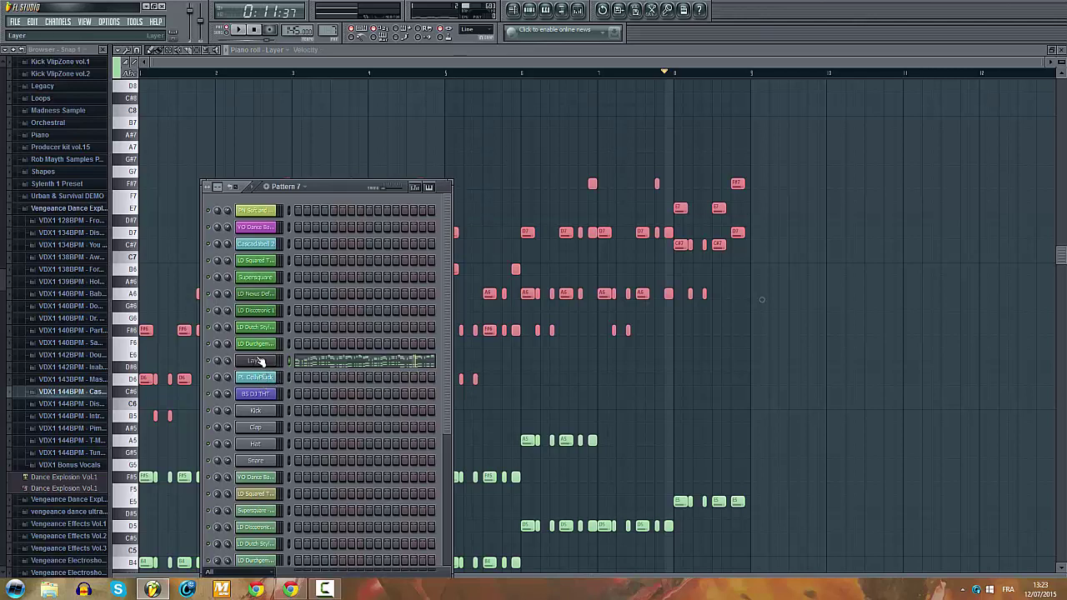
pyautogui.rightClick(261, 319)
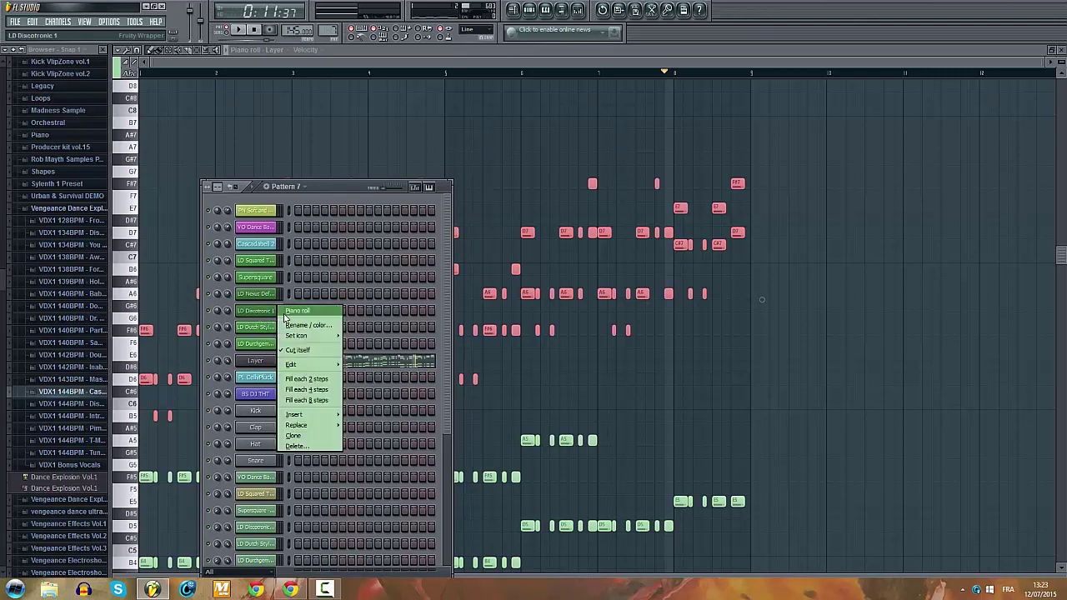
pyautogui.click(283, 313)
pyautogui.scroll(5, 354, 254)
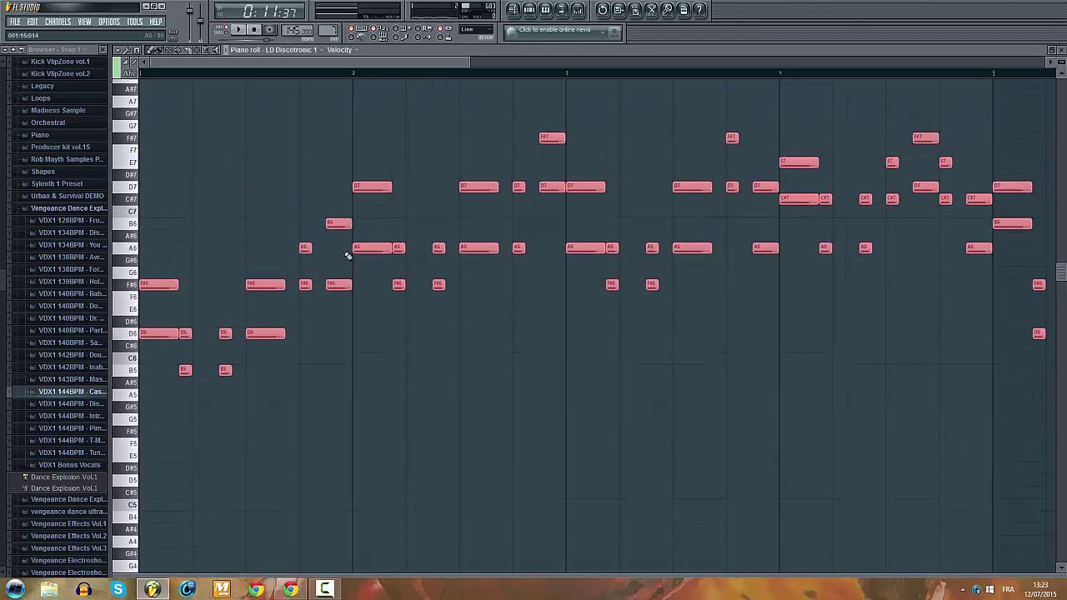
pyautogui.scroll(-2, 350, 255)
# Step: Delete the lower note of each two-note chord in bars 1 to 4 of LD Discotronic 1
pyautogui.press('space')
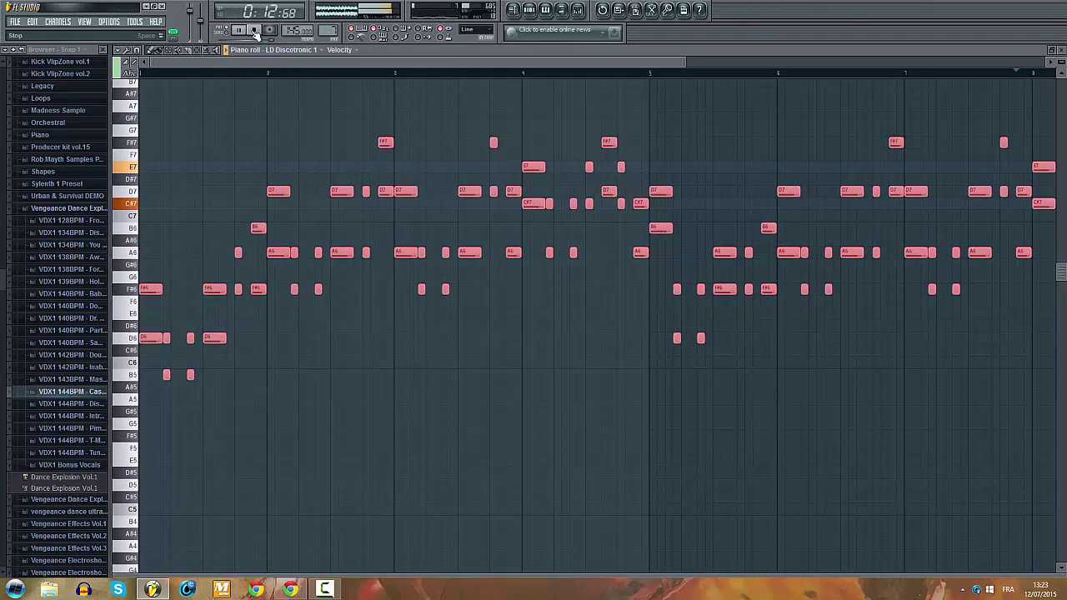
pyautogui.rightClick(151, 338)
pyautogui.press('space')
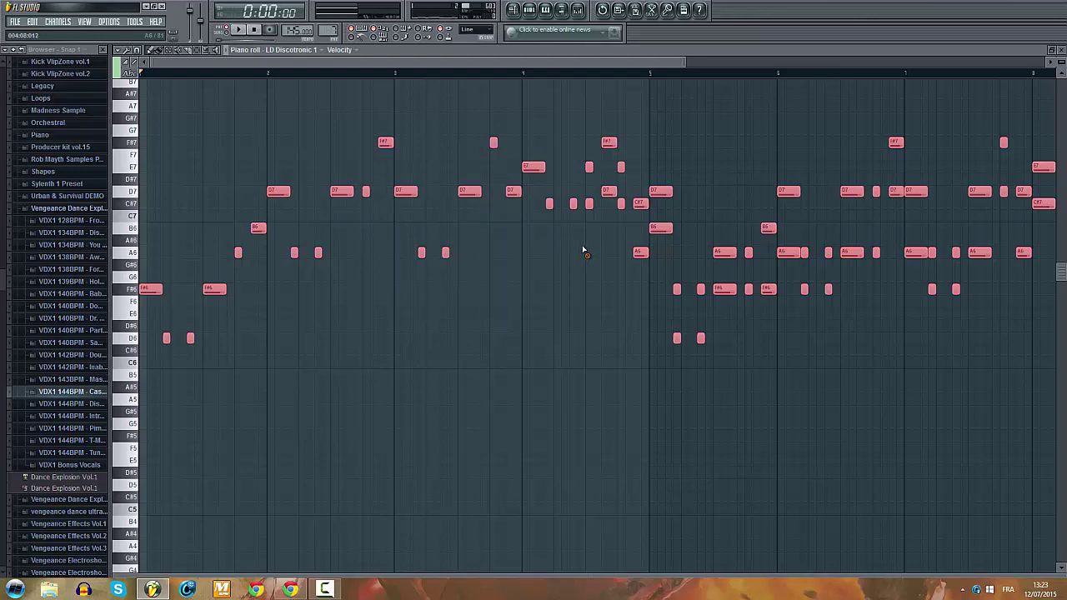
pyautogui.rightClick(639, 251)
pyautogui.press('space')
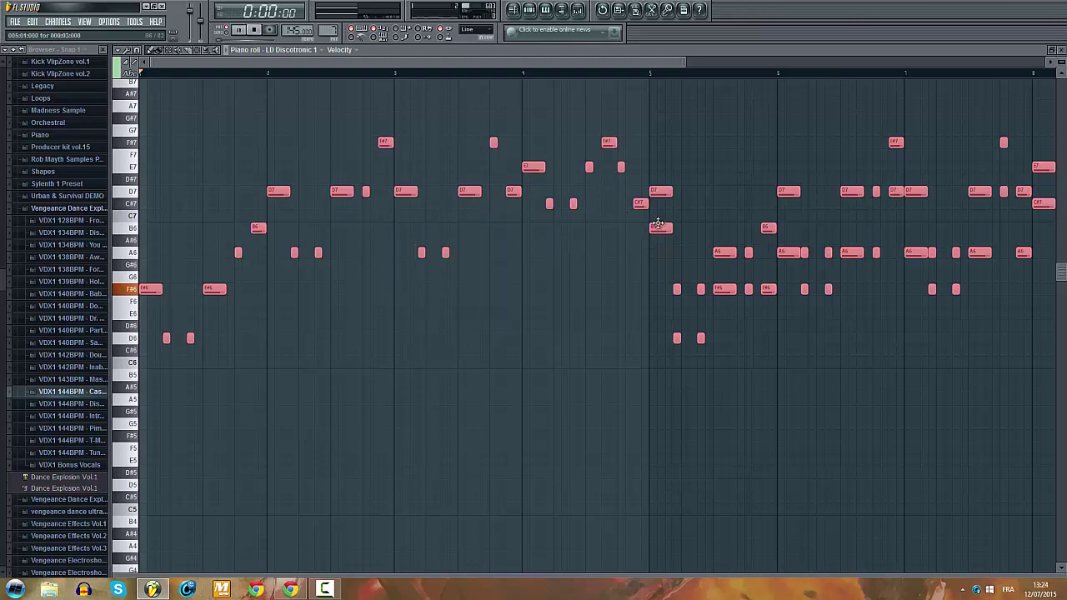
# Step: Delete the lower chord notes in bar 5, the B6, D6 and F#6 ones, keeping only the top melody
pyautogui.rightClick(659, 228)
pyautogui.rightClick(677, 338)
pyautogui.rightClick(701, 338)
pyautogui.rightClick(727, 290)
pyautogui.rightClick(748, 289)
pyautogui.rightClick(768, 289)
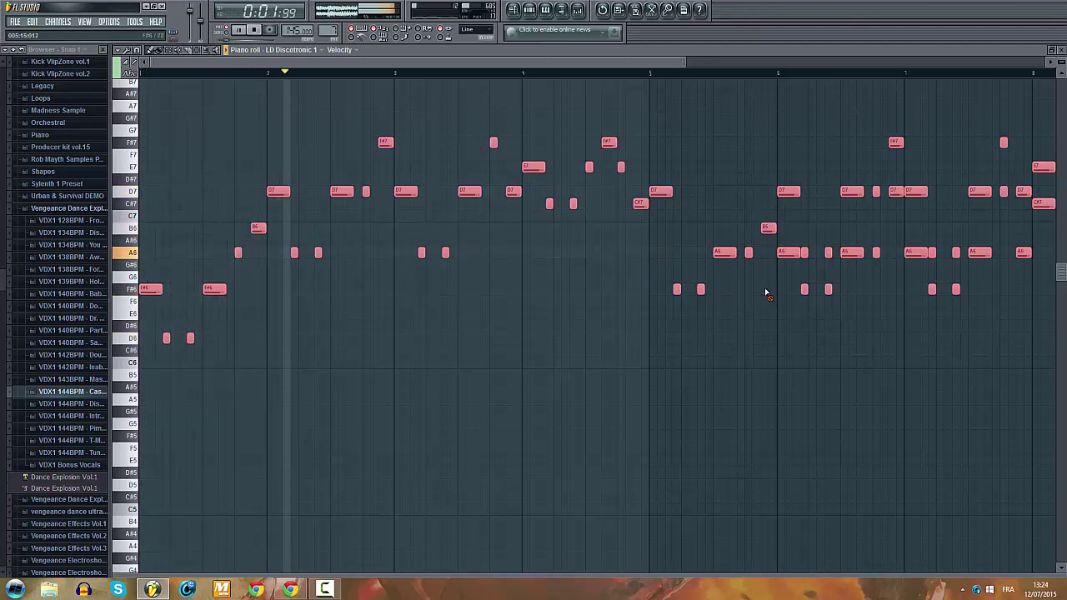
# Step: Thin bar 6 to its top melody line by deleting the A6, F#6 and D7 notes under the upper ones
pyautogui.rightClick(789, 251)
pyautogui.rightClick(804, 289)
pyautogui.rightClick(827, 289)
pyautogui.rightClick(852, 251)
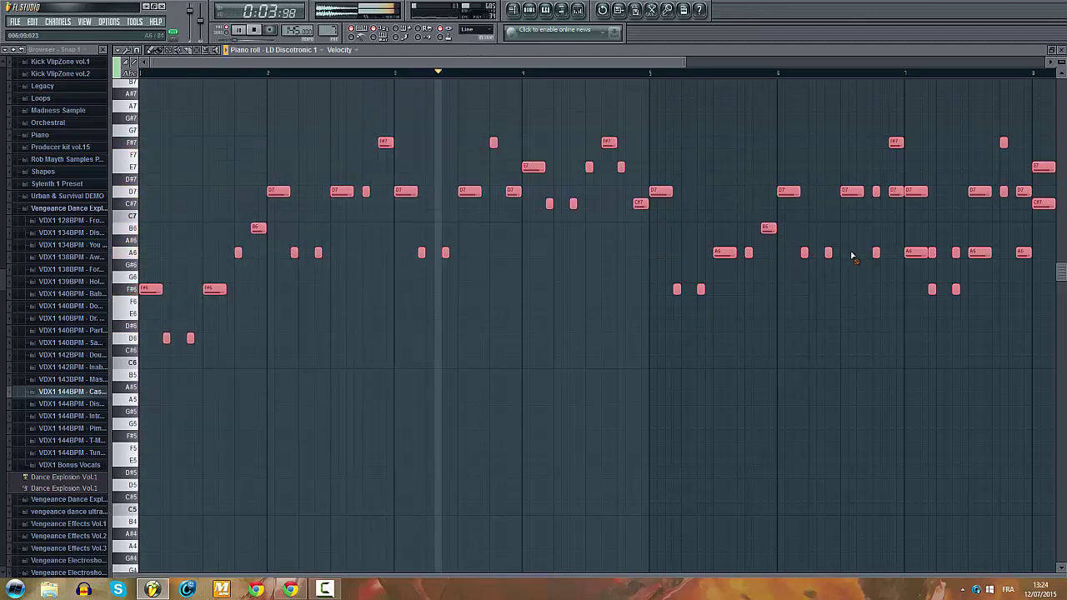
pyautogui.rightClick(876, 252)
pyautogui.rightClick(894, 191)
# Step: Thin bar 7 to its top melody line by deleting the lower A6, F#6 and D7 notes
pyautogui.rightClick(916, 252)
pyautogui.rightClick(932, 289)
pyautogui.rightClick(956, 290)
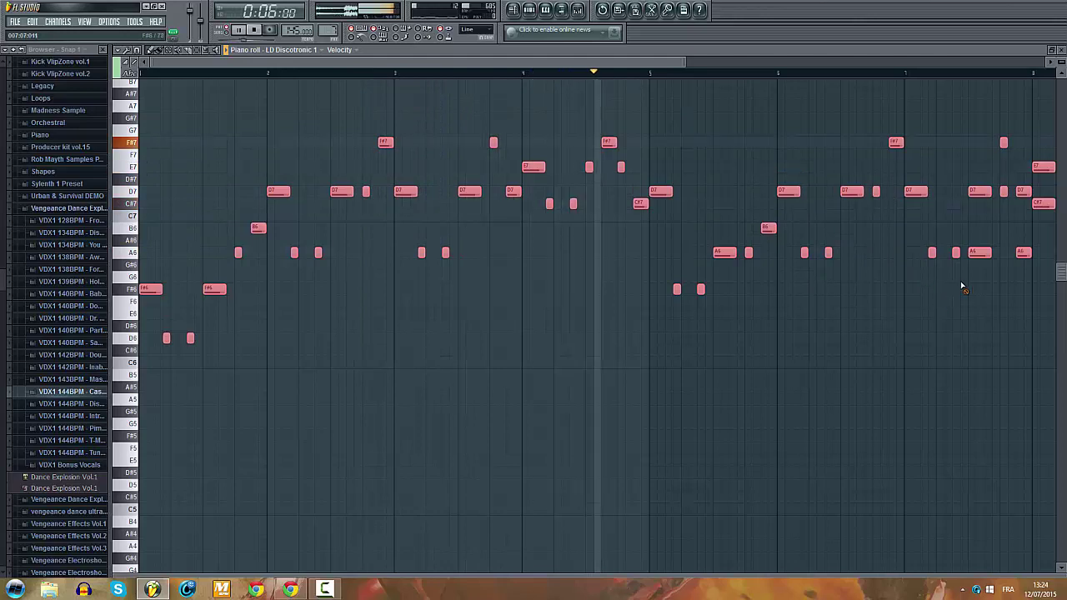
pyautogui.rightClick(980, 252)
pyautogui.rightClick(1003, 191)
pyautogui.rightClick(1022, 253)
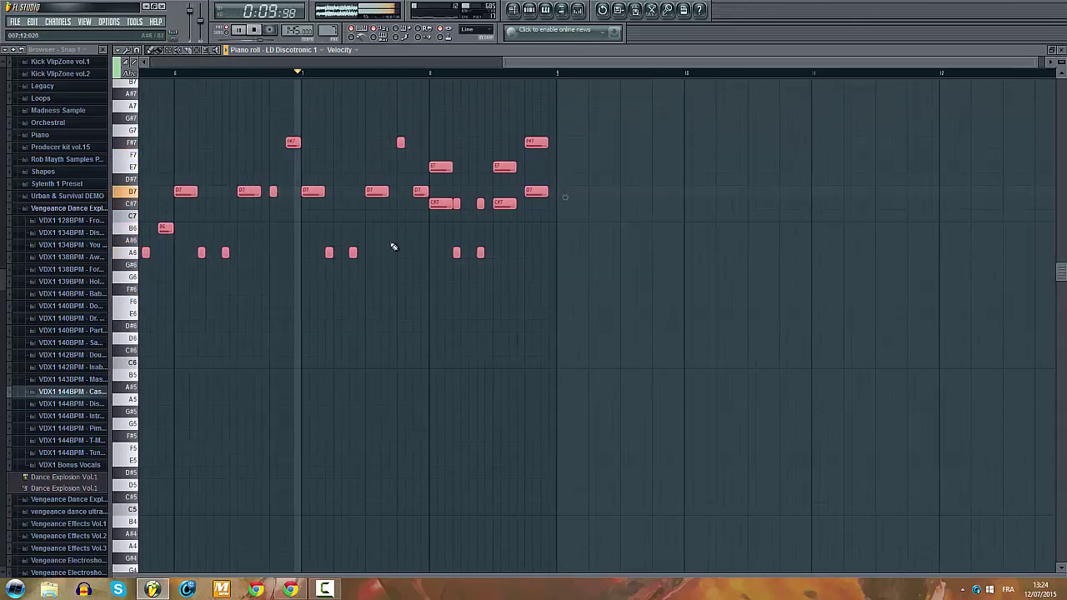
# Step: Stop playback and delete the lower A6, C#7 and D7 notes in bar 8, leaving a single top line
pyautogui.press('space')
pyautogui.rightClick(454, 264)
pyautogui.rightClick(445, 205)
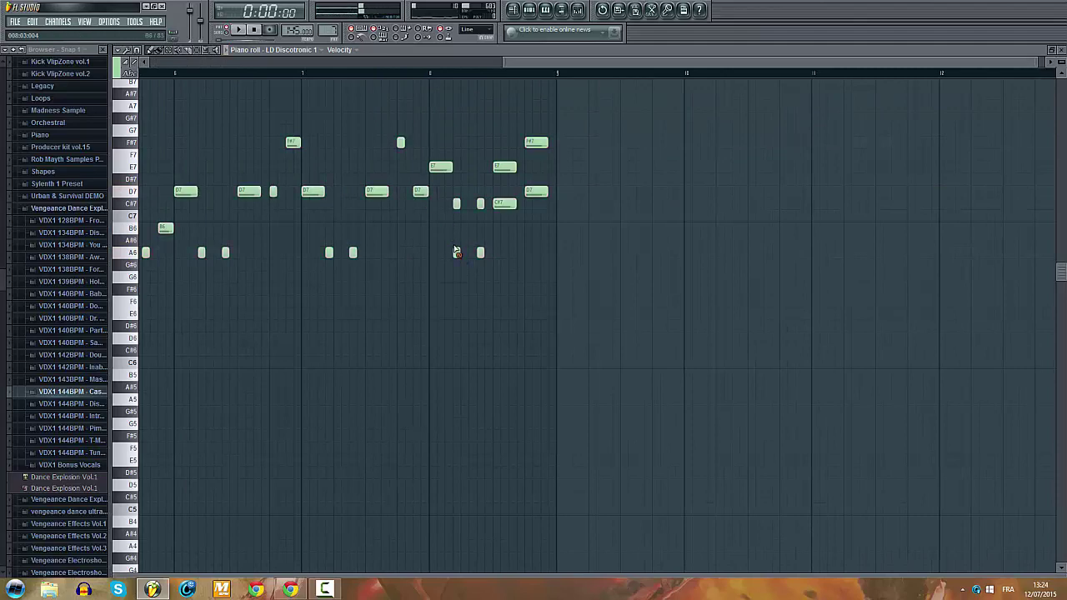
pyautogui.scroll(-3, 560, 192)
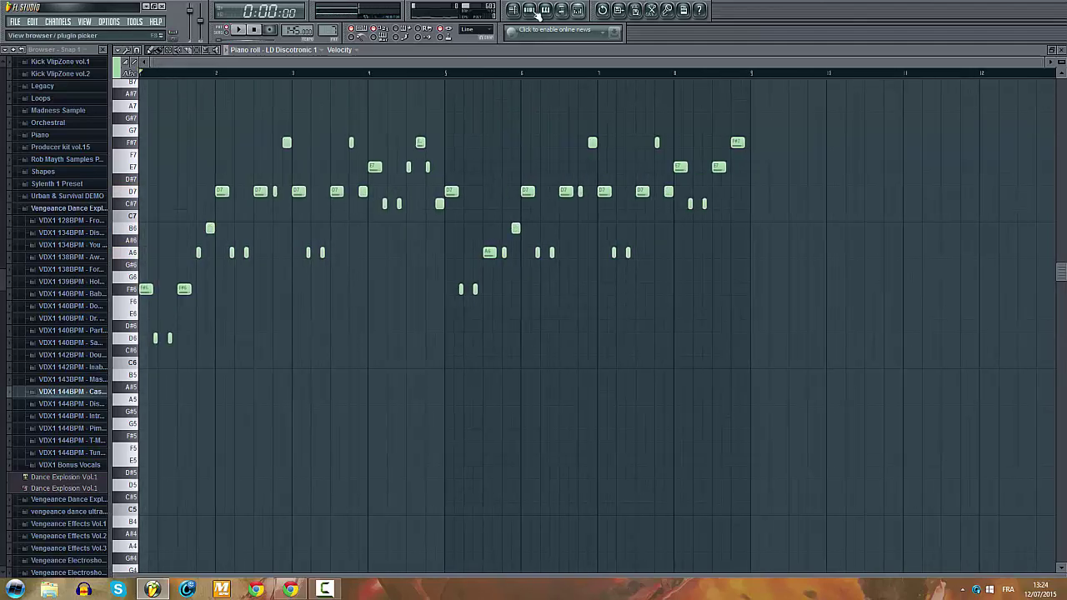
# Step: Copy all of the LD Nexus Default Lead notes from the Lead #1 pattern
pyautogui.click(530, 11)
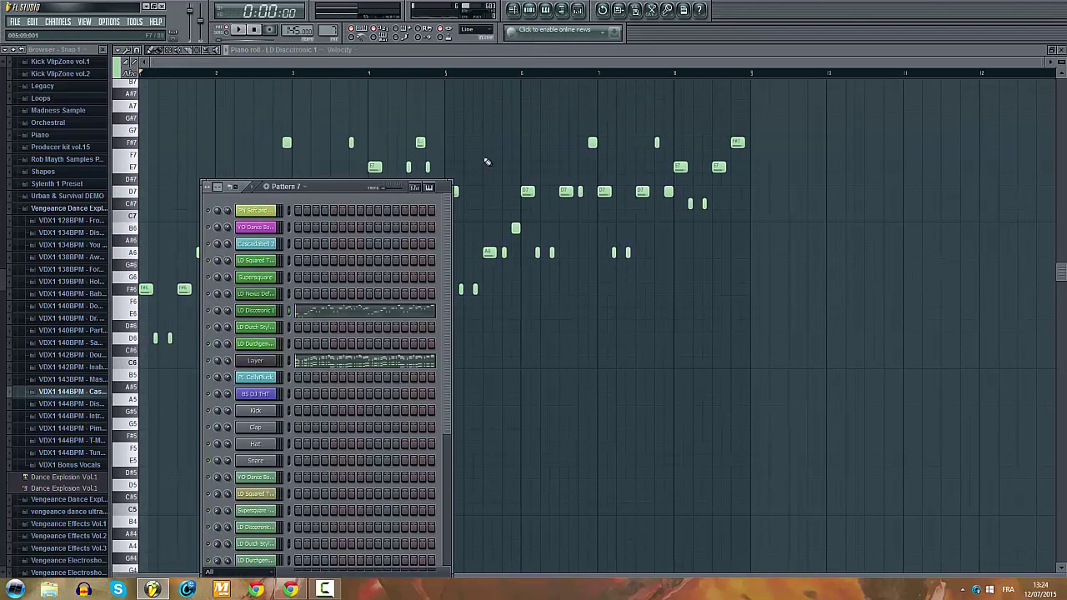
pyautogui.press('KP_Subtract')
pyautogui.press('KP_Subtract')
pyautogui.press('KP_Subtract')
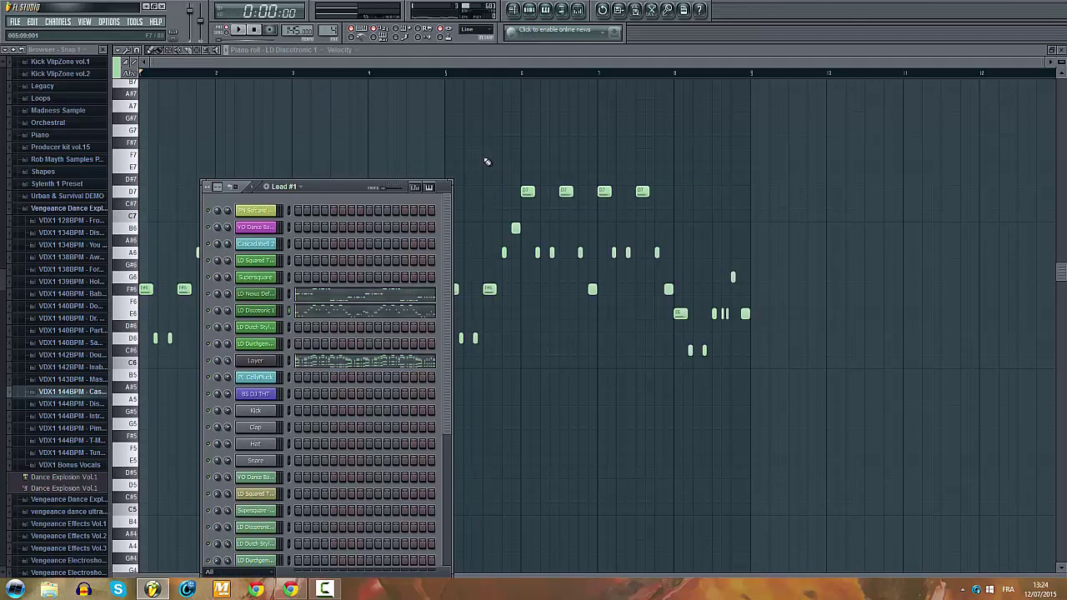
pyautogui.click(414, 294)
pyautogui.scroll(-3, 476, 282)
pyautogui.moveTo(862, 179); pyautogui.dragTo(140, 498)
# Step: Paste the copied notes into Pattern 7's LD Nexus Default Lead piano roll and play them back
pyautogui.press('Delete')
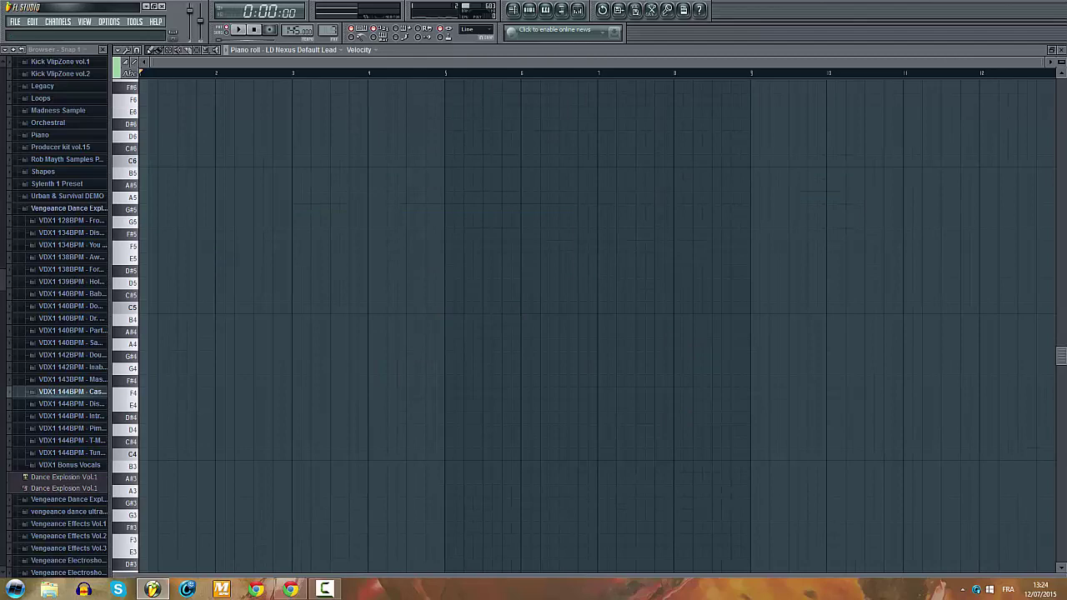
pyautogui.press('space')
pyautogui.press('space')
pyautogui.hotkey('ctrl', 'v')
pyautogui.press('space')
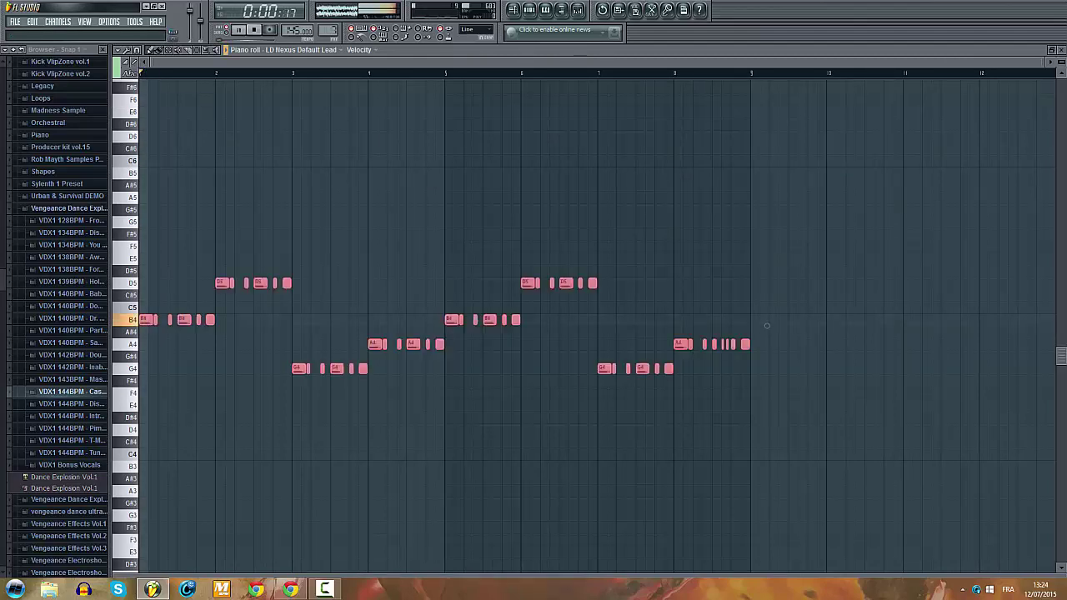
# Step: Switch to song mode in the playlist and move both Cascade Kit drum mix clips from Track 7 to Track 8
pyautogui.click(512, 10)
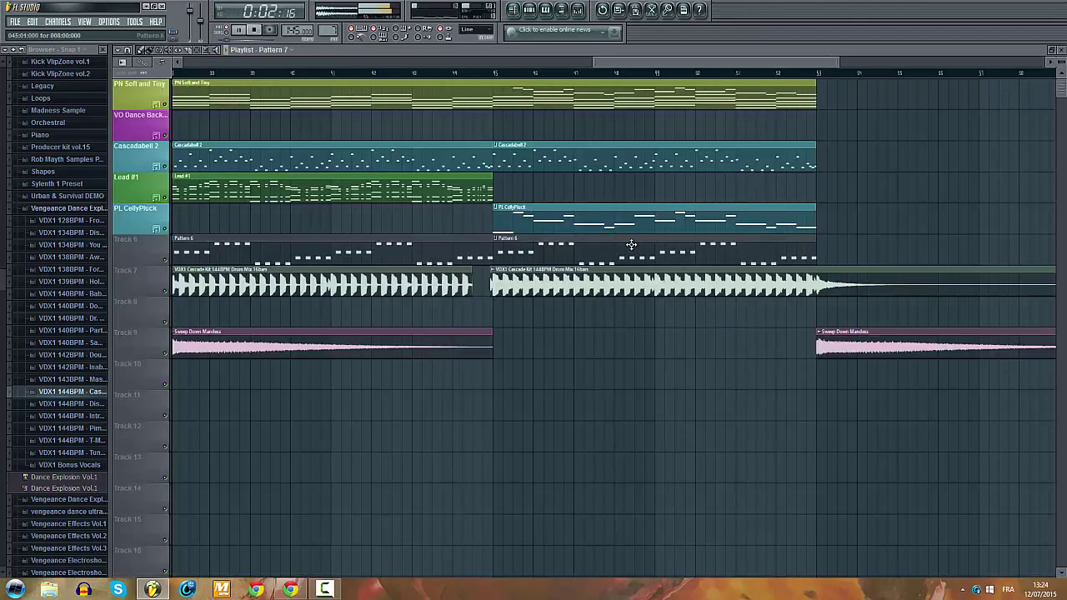
pyautogui.click(225, 34)
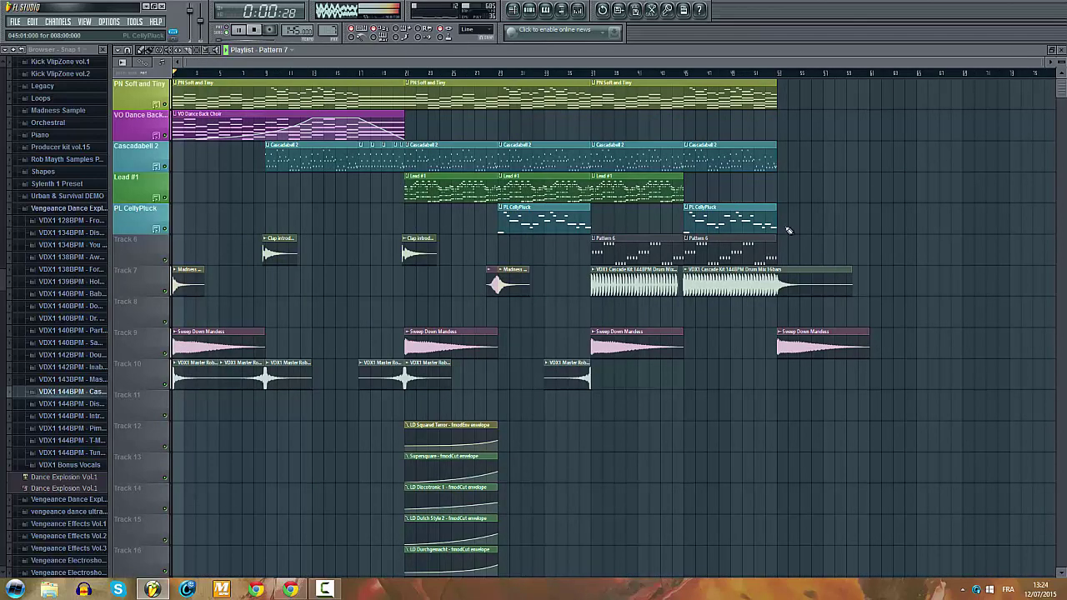
pyautogui.scroll(2, 664, 203)
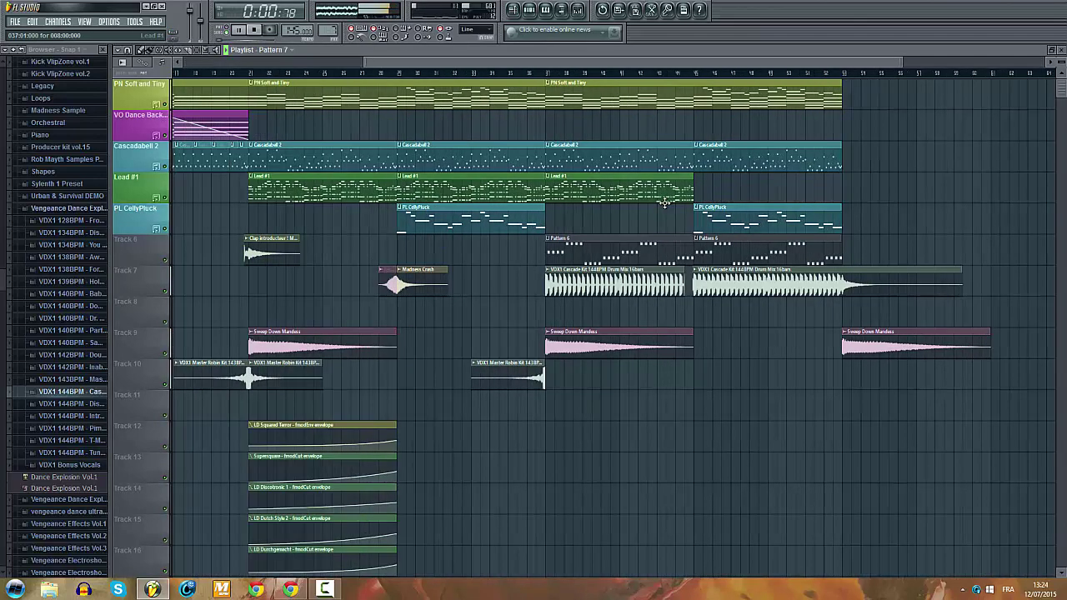
pyautogui.click(739, 256)
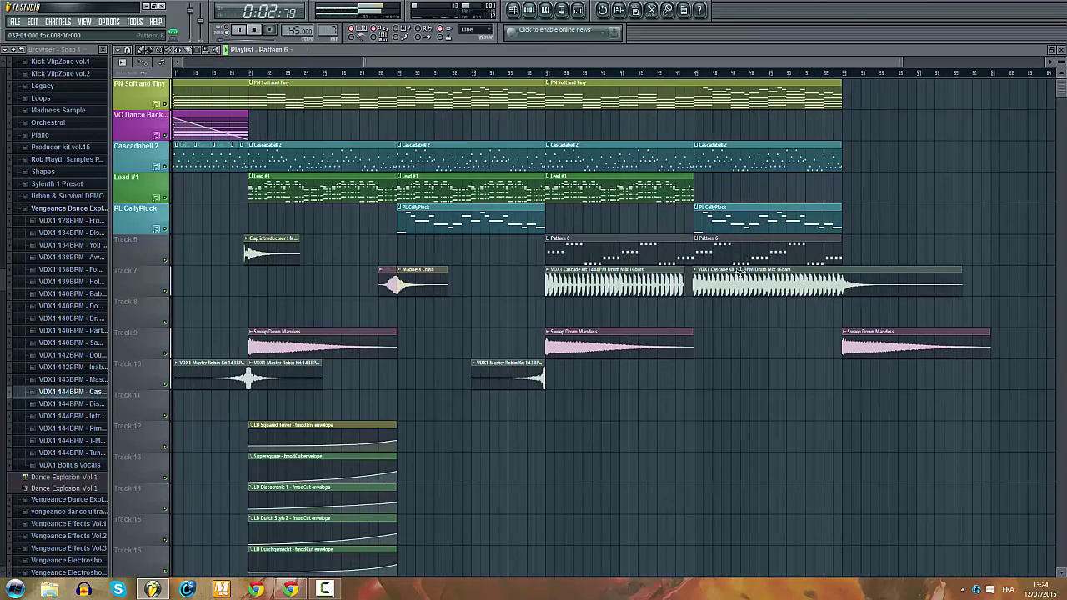
pyautogui.keyDown('ctrl'); pyautogui.keyDown('shift'); pyautogui.click(811, 283); pyautogui.keyUp('shift'); pyautogui.keyUp('ctrl')
pyautogui.keyDown('ctrl'); pyautogui.keyDown('shift'); pyautogui.click(609, 284); pyautogui.keyUp('shift'); pyautogui.keyUp('ctrl')
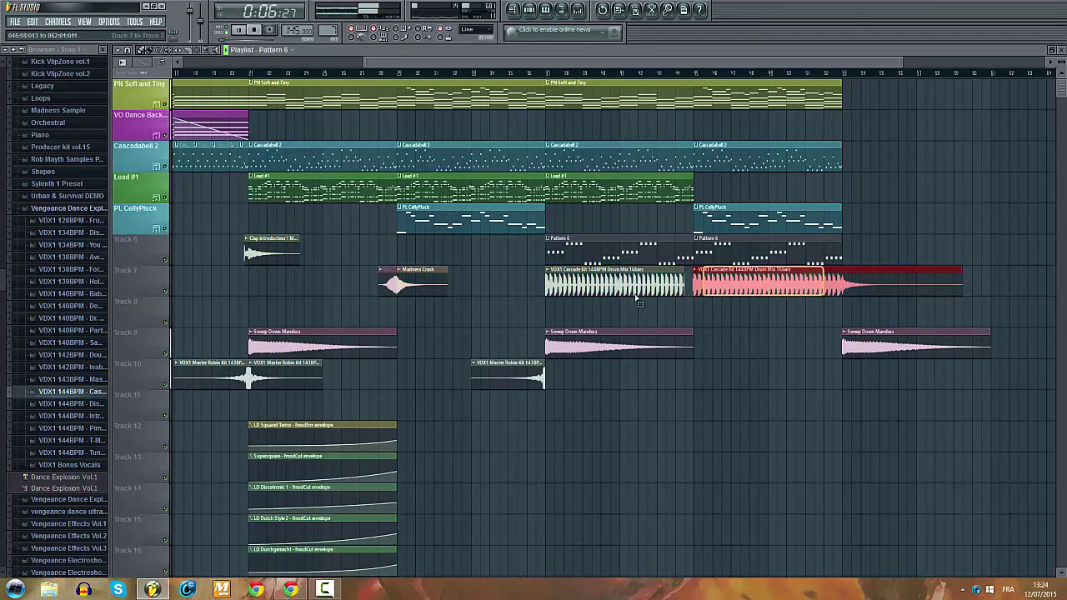
pyautogui.moveTo(610, 290); pyautogui.dragTo(590, 317)
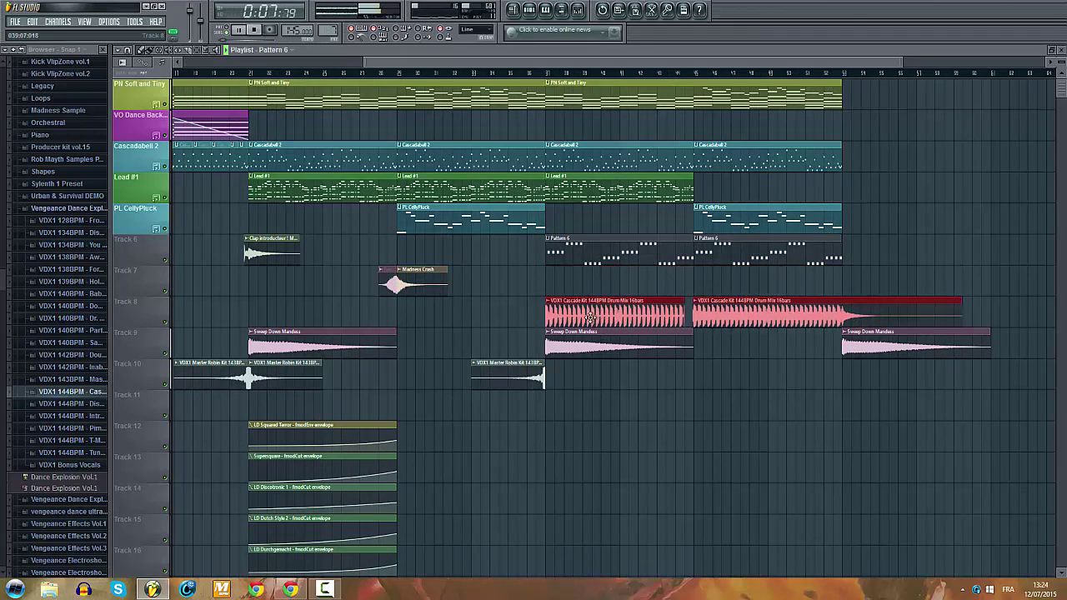
# Step: Place a Pattern 7 clip on Track 7 starting at bar 45, above the second drum mix
pyautogui.click(593, 245)
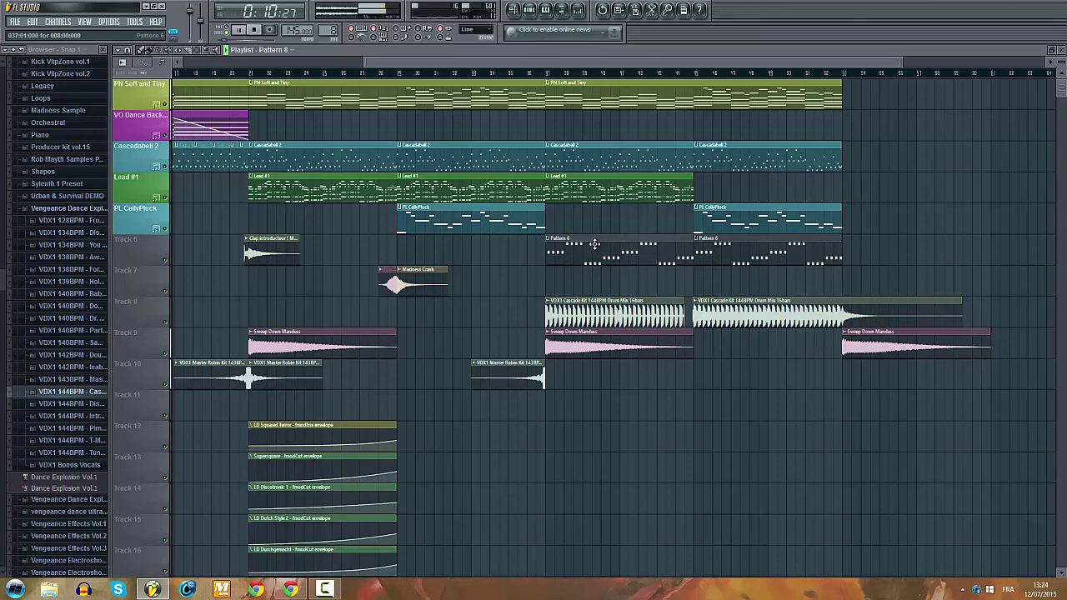
pyautogui.click(699, 279)
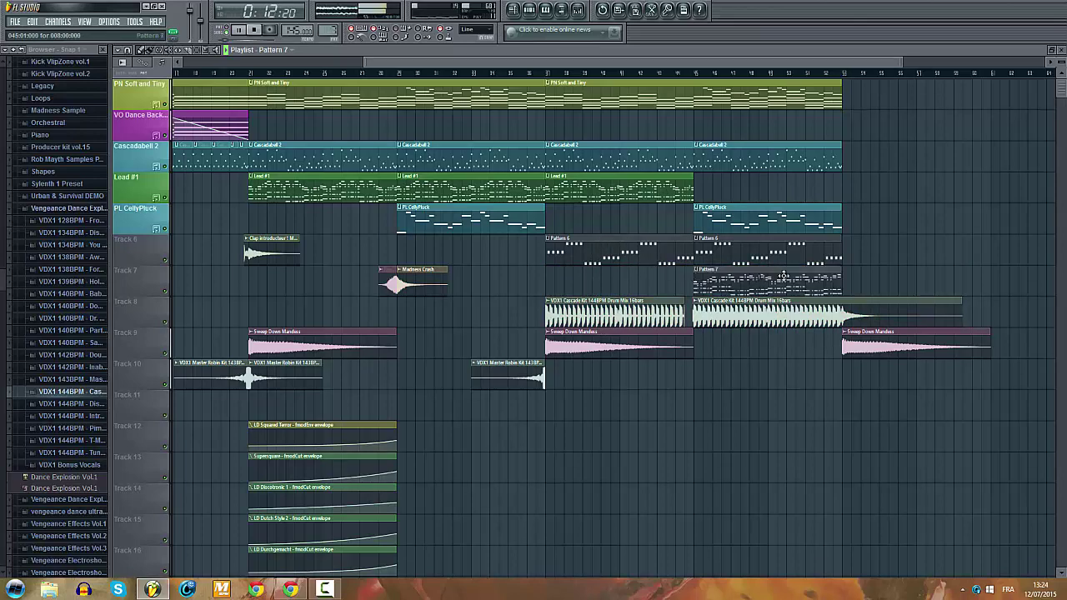
pyautogui.scroll(-2, 825, 253)
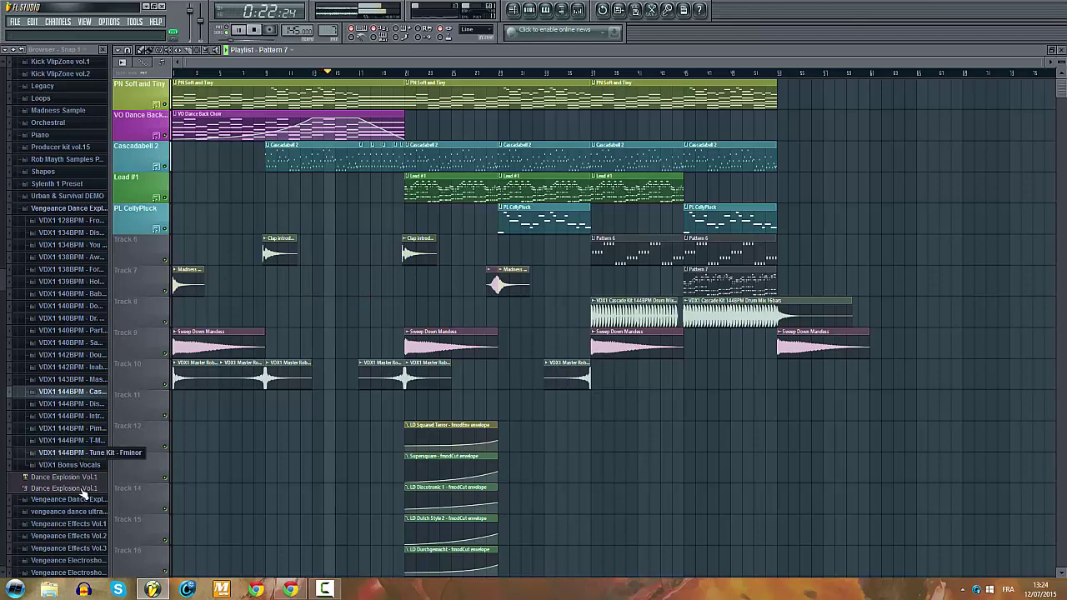
# Step: Open the VDX1 144BPM Cascade kit folder in the sample browser
pyautogui.click(78, 396)
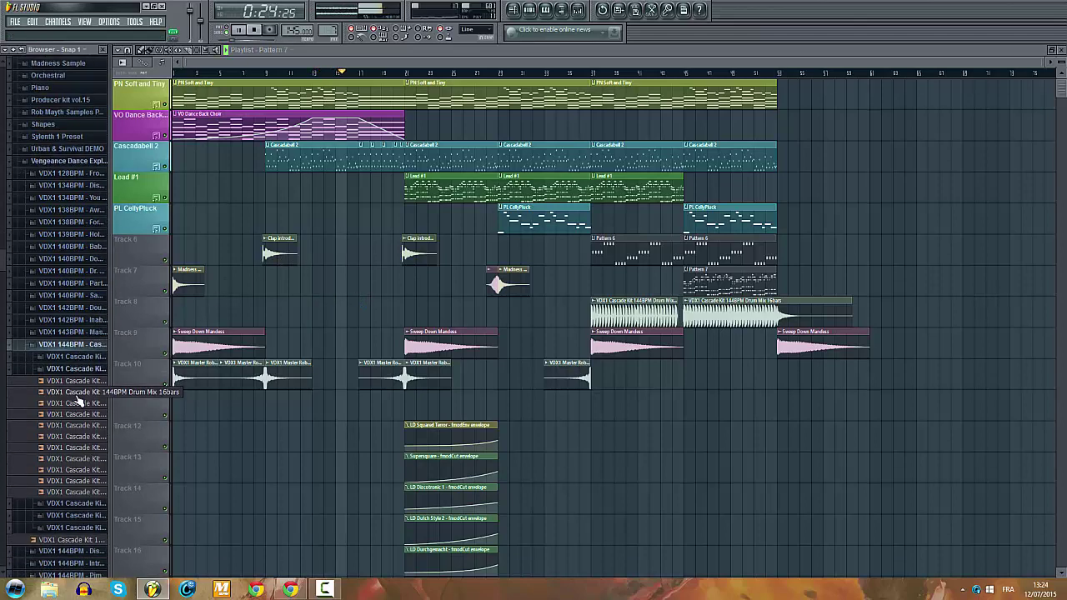
# Step: Stop playback and browse the VDX1 Cascade Kit subfolders, auditioning samples in the Sound FX folder
pyautogui.press('space')
pyautogui.click(81, 369)
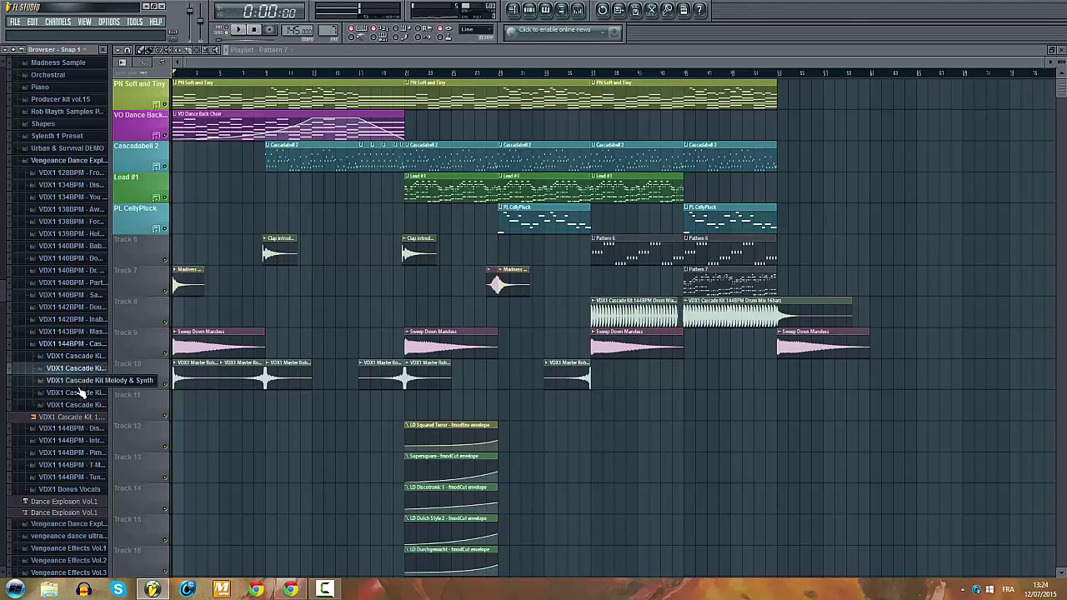
pyautogui.click(84, 382)
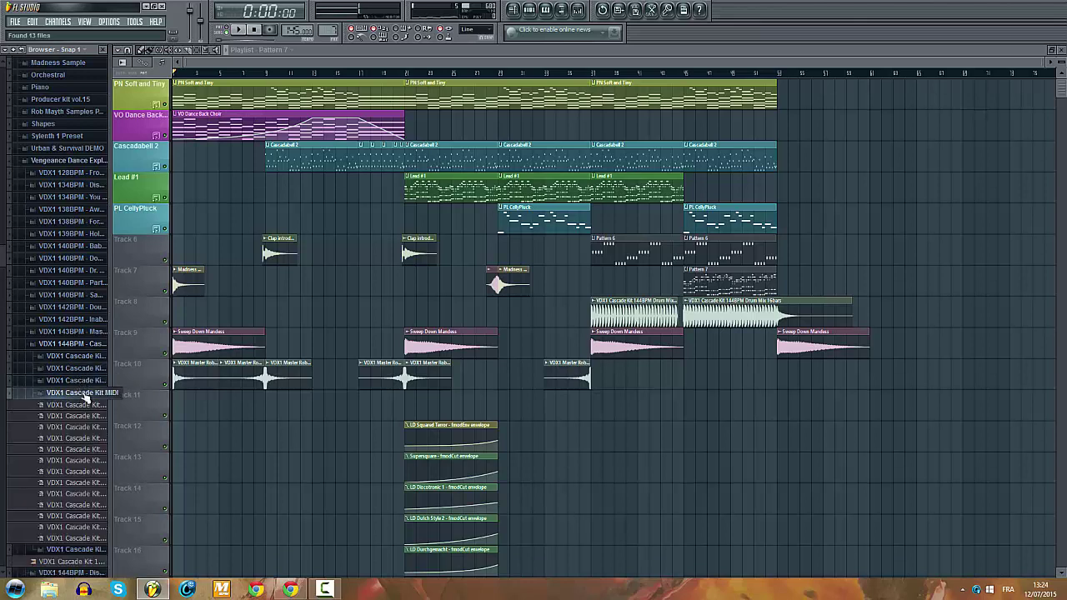
pyautogui.click(89, 405)
pyautogui.click(89, 394)
pyautogui.click(90, 382)
pyautogui.click(86, 397)
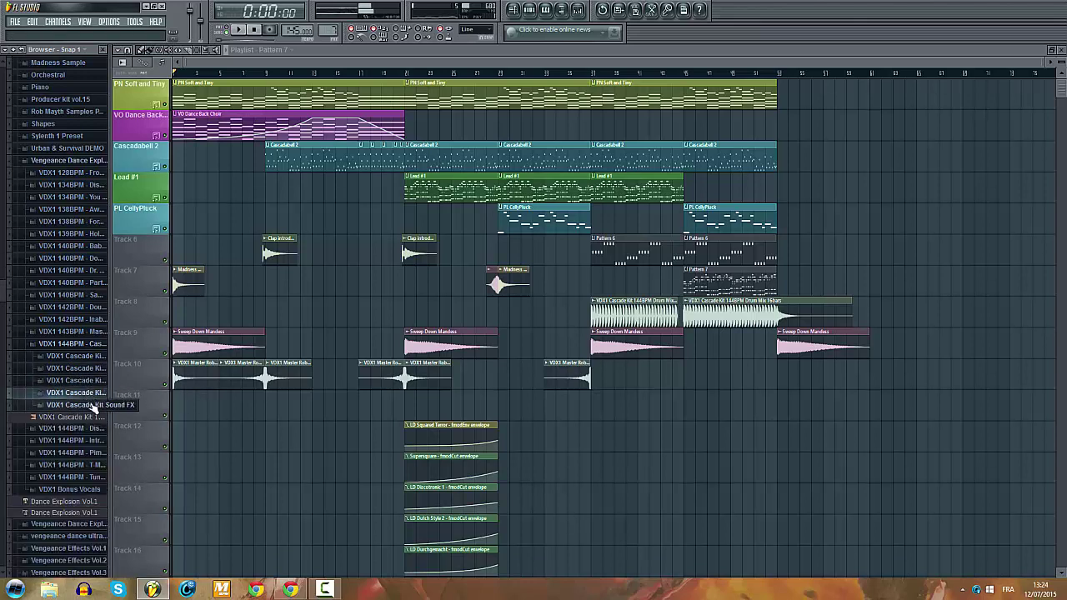
pyautogui.click(91, 405)
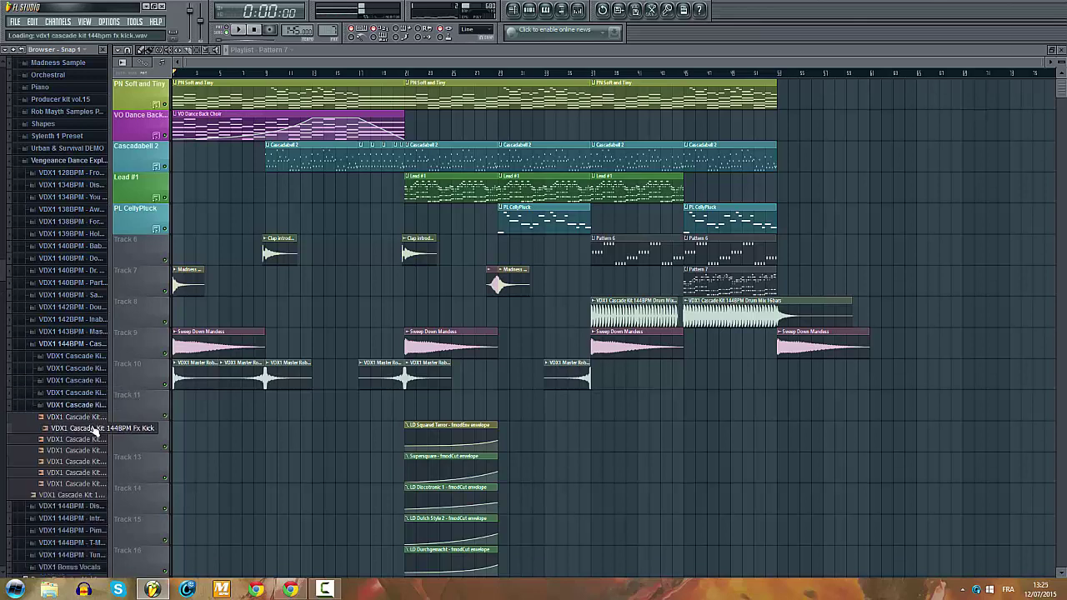
pyautogui.click(94, 429)
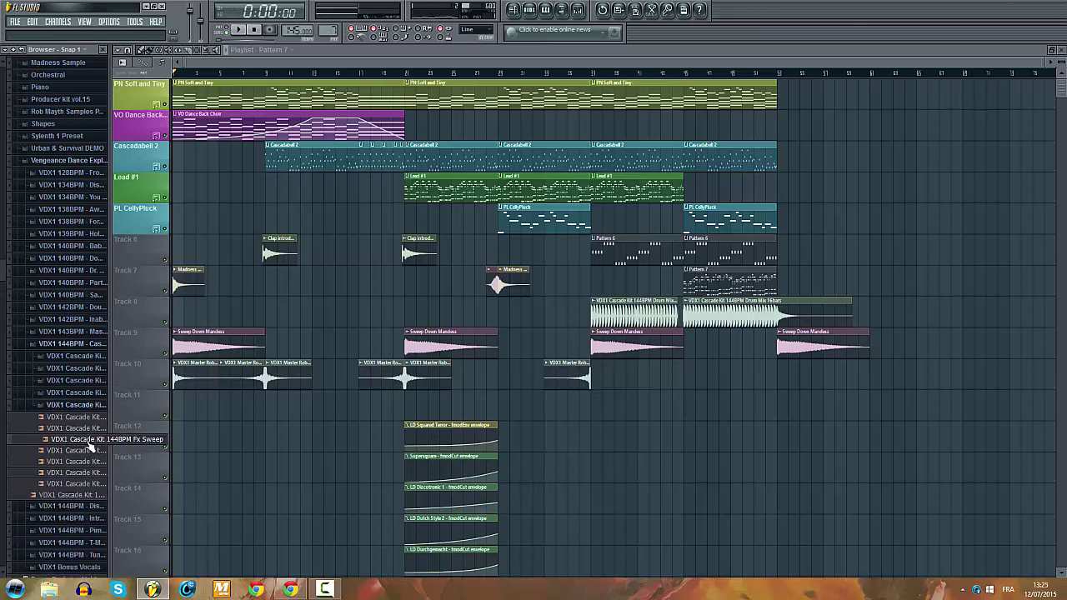
# Step: Try the VDX1 Cascade Kit 144BPM Fx Sweep sample as a clip on Track 8, starting at bar 13
pyautogui.moveTo(91, 446); pyautogui.dragTo(392, 222)
pyautogui.scroll(4, 373, 240)
pyautogui.moveTo(545, 232); pyautogui.dragTo(540, 297)
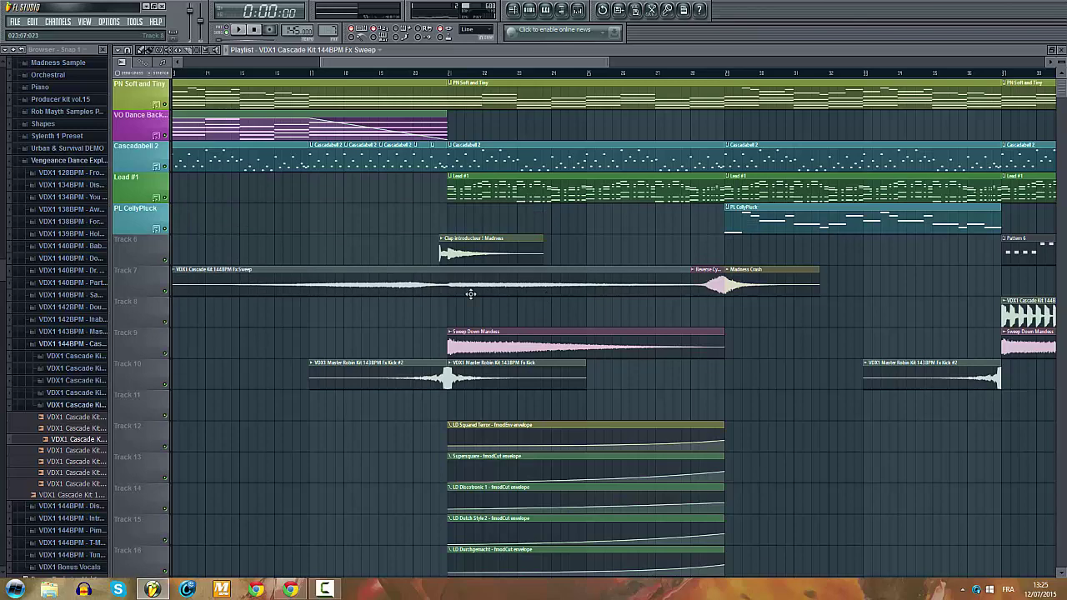
pyautogui.scroll(-3, 463, 295)
pyautogui.scroll(3, 492, 295)
pyautogui.moveTo(625, 292); pyautogui.dragTo(624, 321)
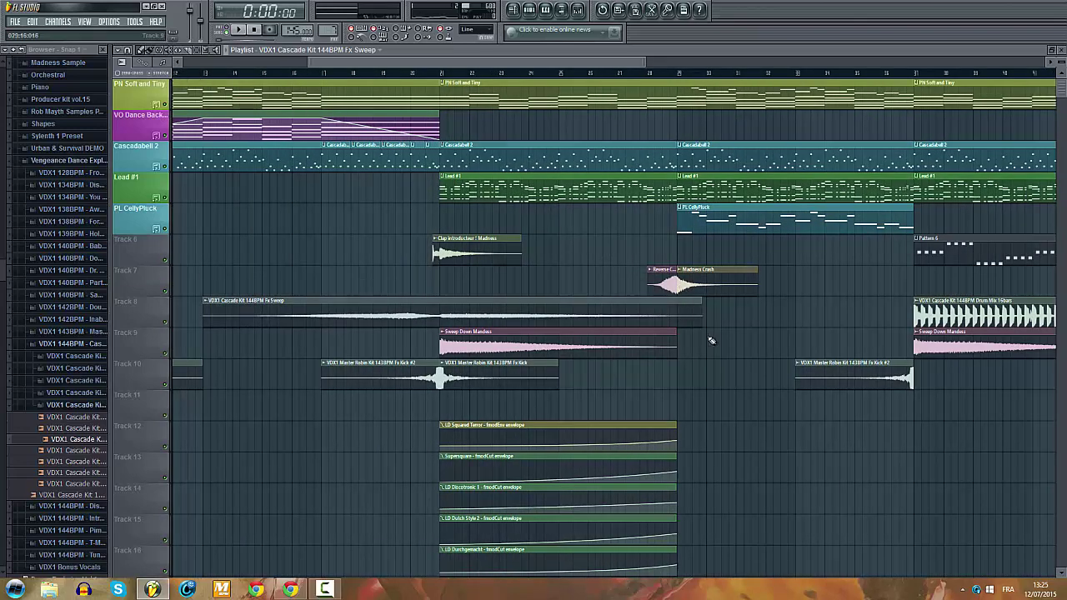
# Step: Trim the end of the Fx Sweep clip back to the preceding beat line, and remove the clip from the playlist
pyautogui.scroll(6, 697, 329)
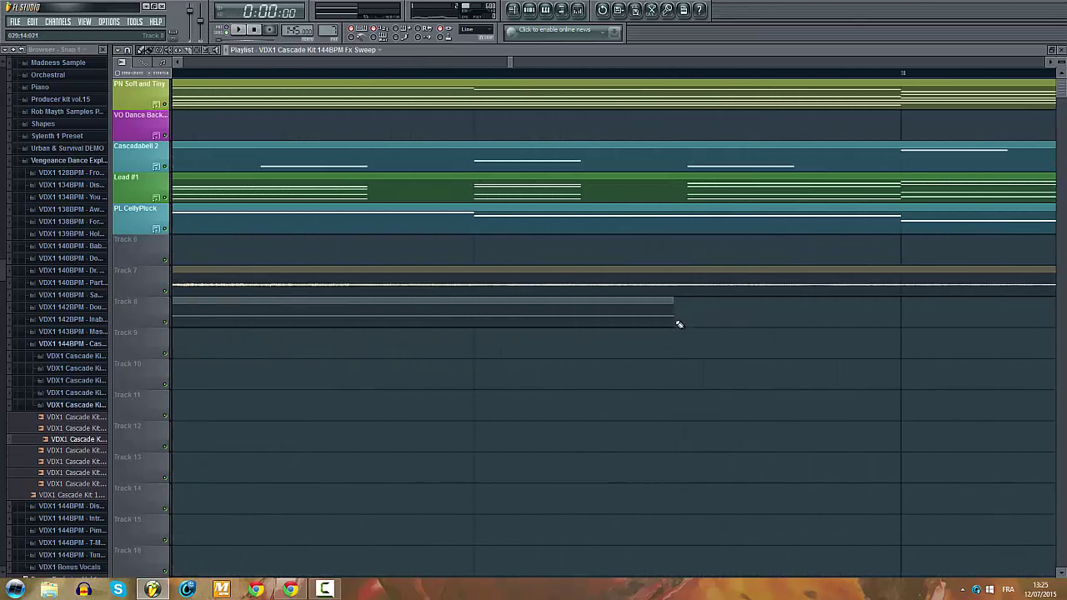
pyautogui.moveTo(675, 320); pyautogui.dragTo(481, 330)
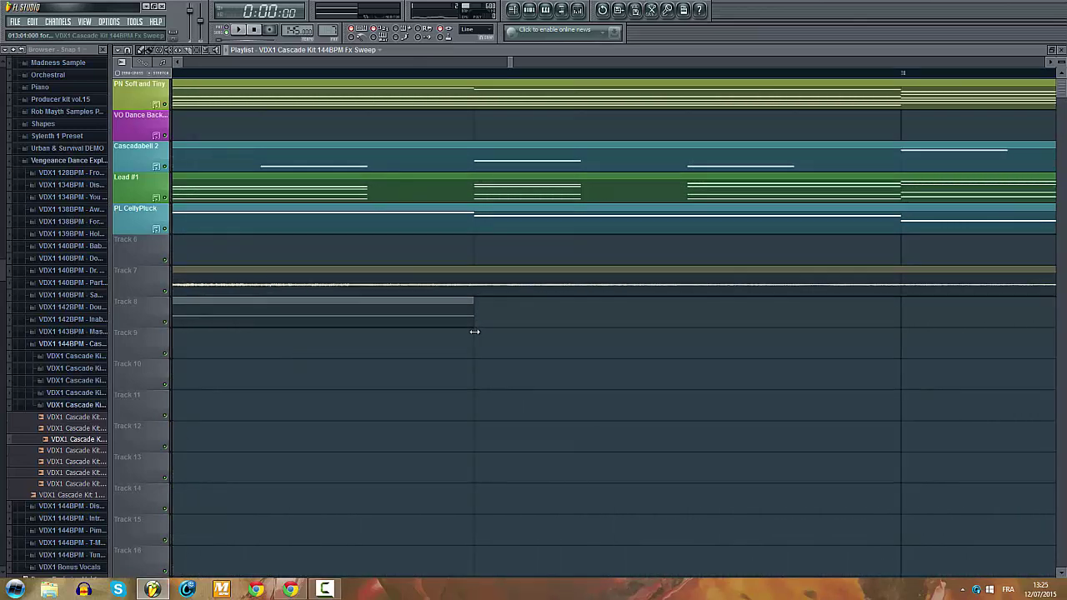
pyautogui.scroll(-7, 333, 331)
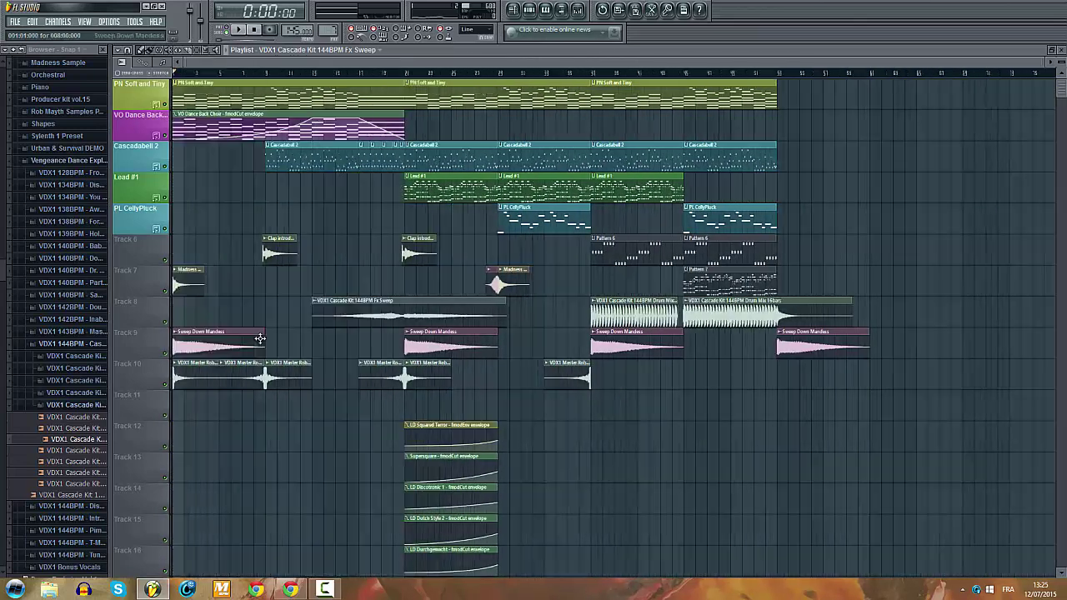
pyautogui.scroll(6, 507, 335)
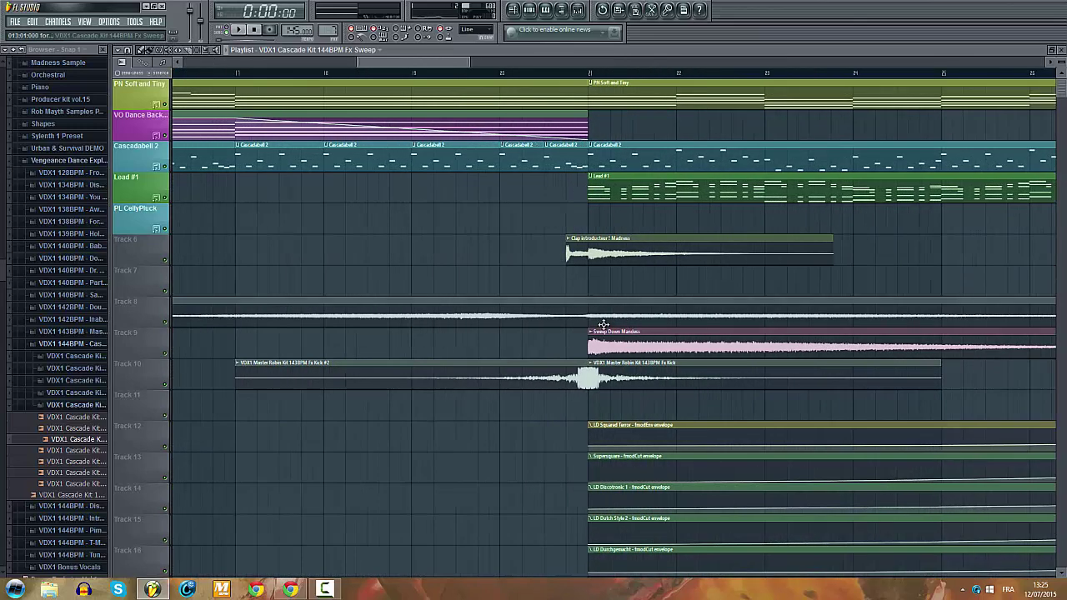
pyautogui.scroll(-4, 603, 323)
# Step: Find the Uplifer Mandess sample in the Sample Madness folder and place it on Track 8 at bar 17
pyautogui.click(71, 343)
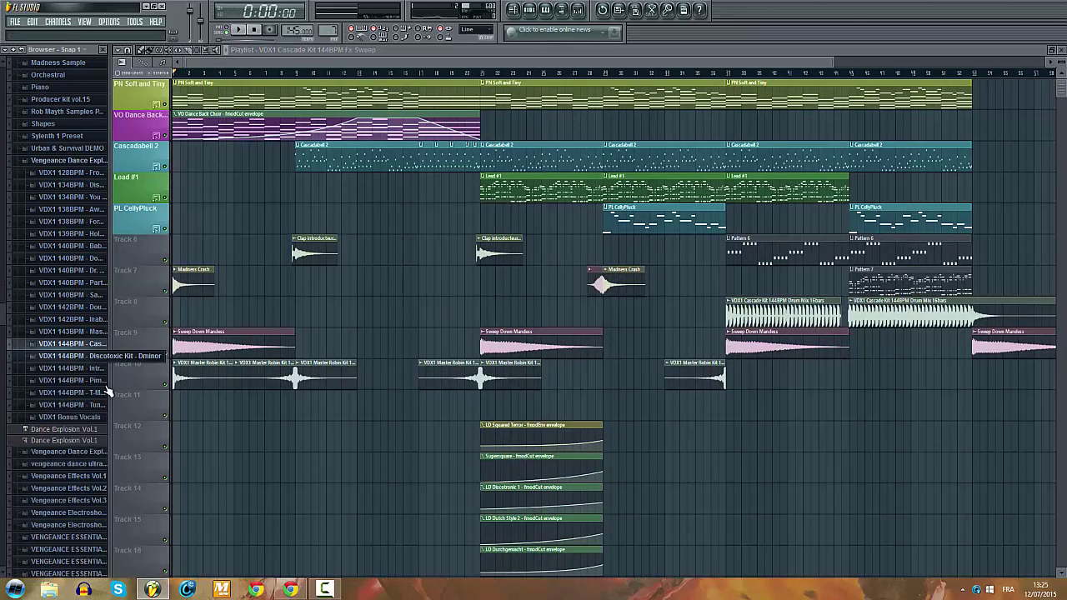
pyautogui.scroll(4, 60, 183)
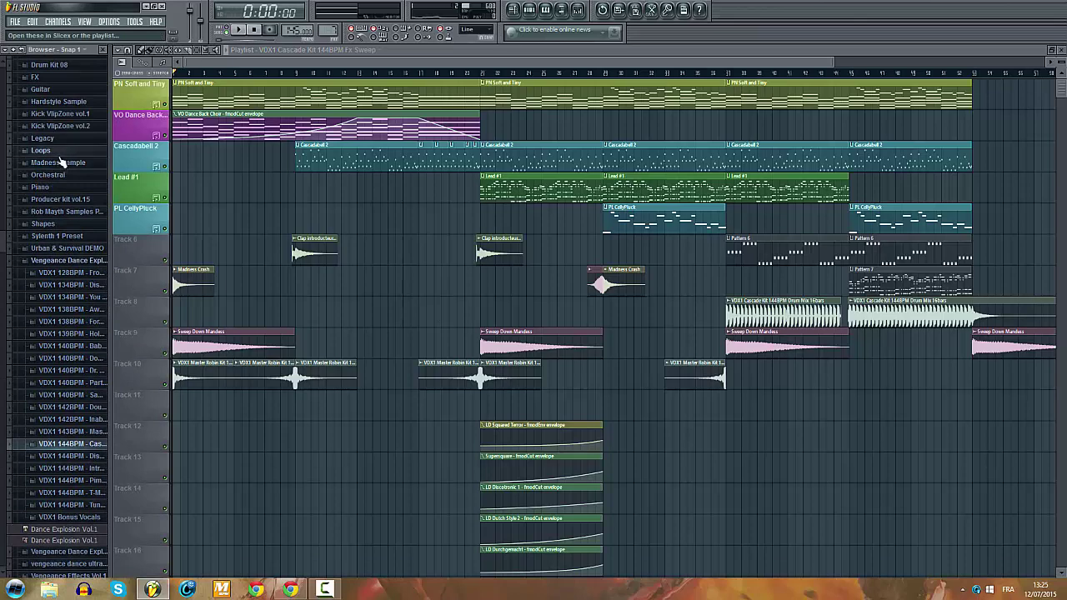
pyautogui.click(60, 162)
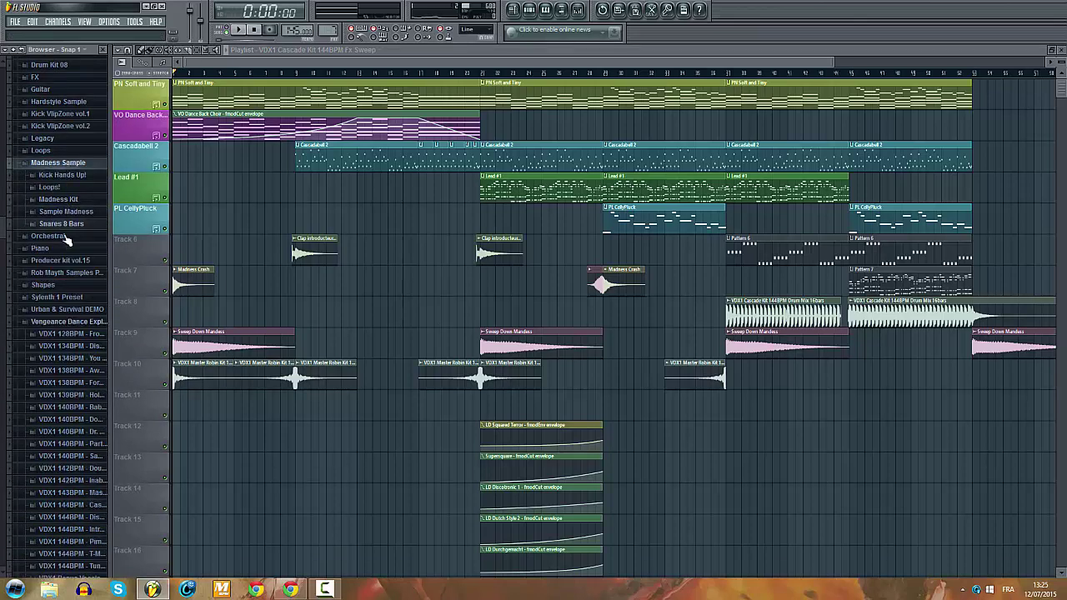
pyautogui.click(66, 211)
pyautogui.click(73, 379)
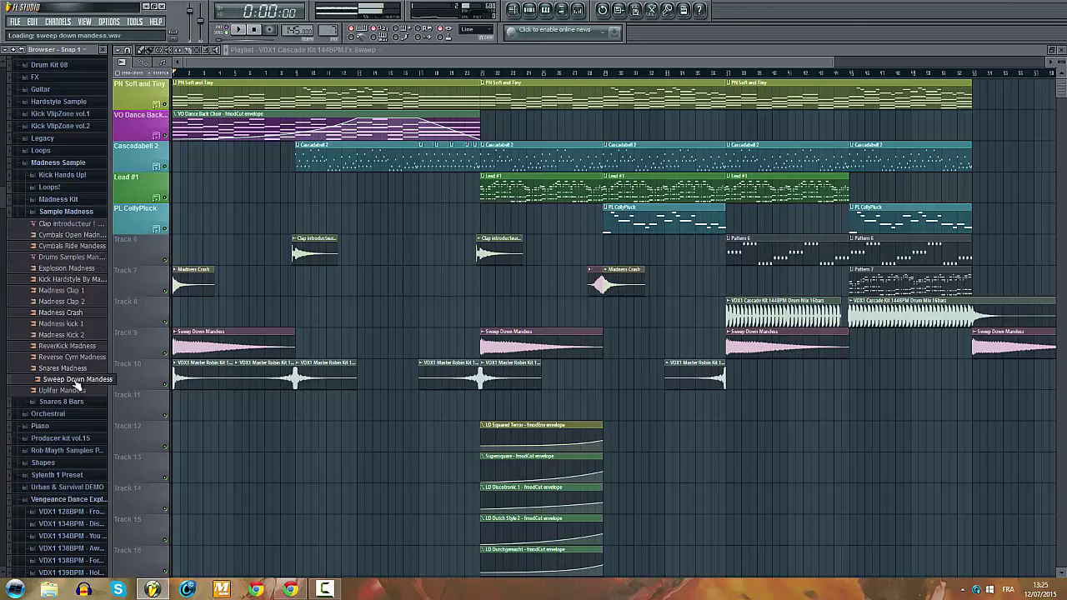
pyautogui.click(67, 390)
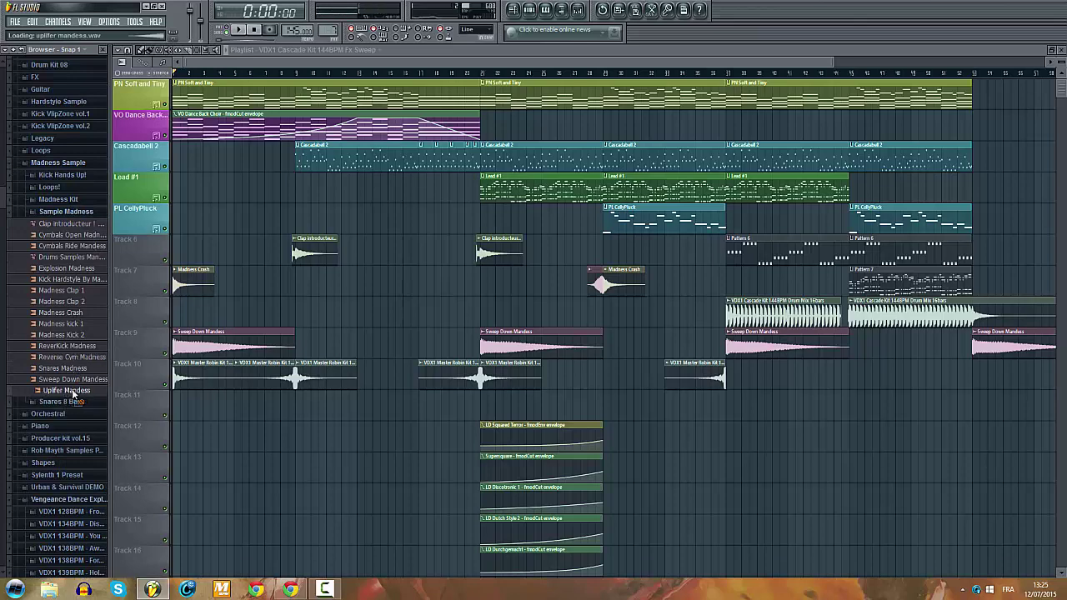
pyautogui.moveTo(73, 395); pyautogui.dragTo(440, 332)
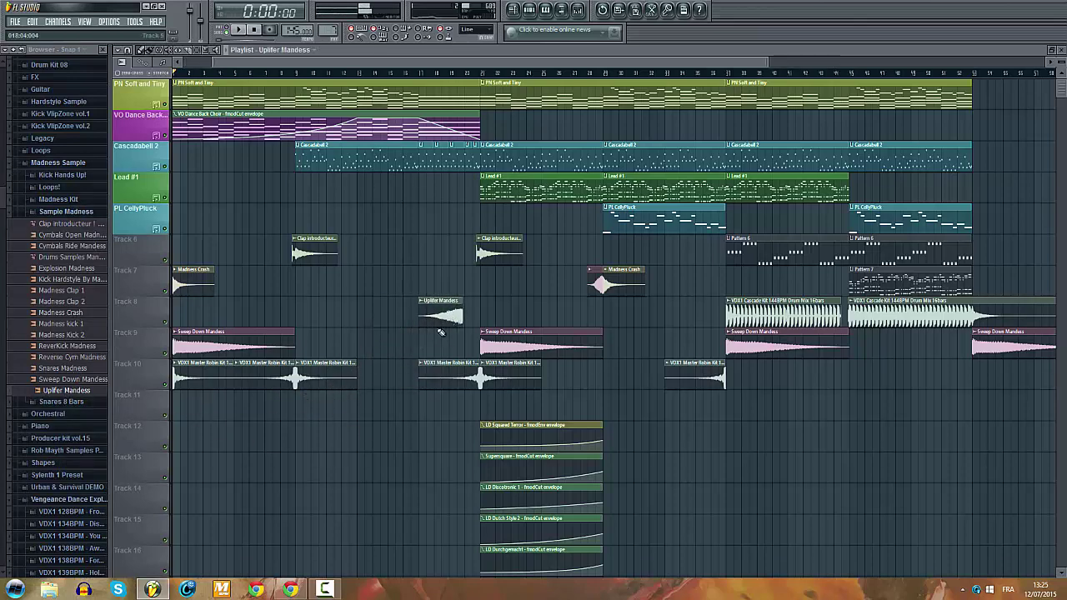
# Step: Resize the Uplifer Mandess clip to four bars so it ends exactly at bar 21
pyautogui.scroll(6, 440, 332)
pyautogui.moveTo(755, 321); pyautogui.dragTo(858, 319)
pyautogui.scroll(5, 902, 324)
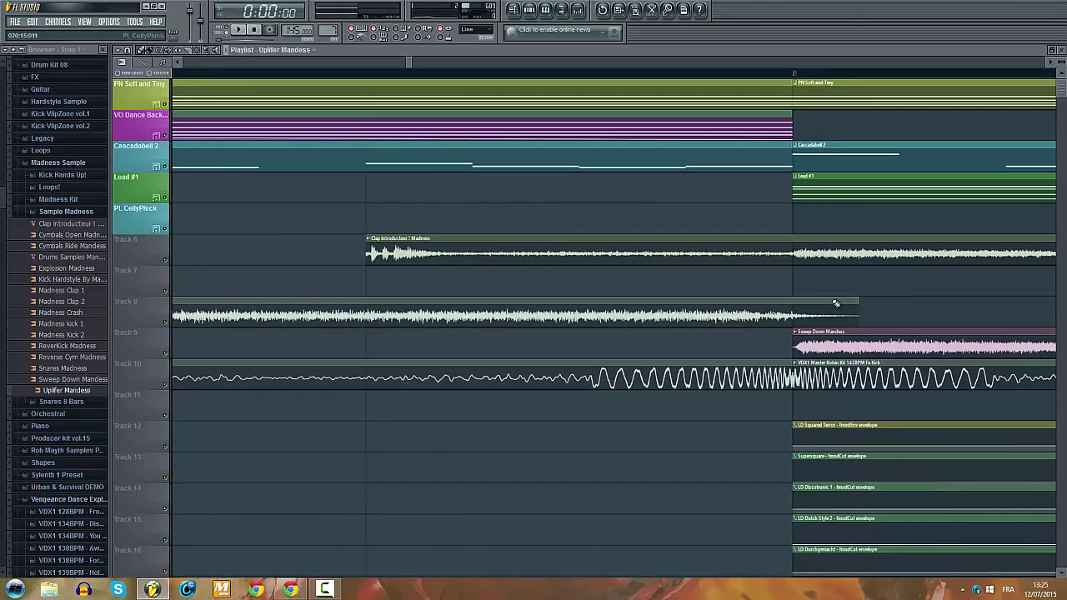
pyautogui.moveTo(864, 320); pyautogui.dragTo(817, 312)
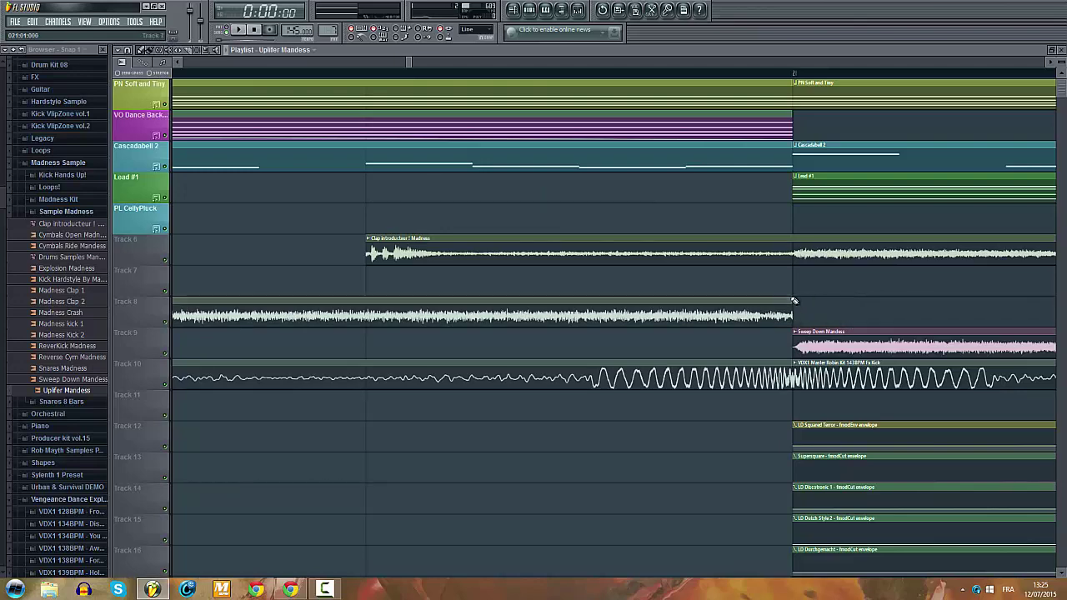
pyautogui.scroll(5, 796, 300)
pyautogui.scroll(-4, 692, 307)
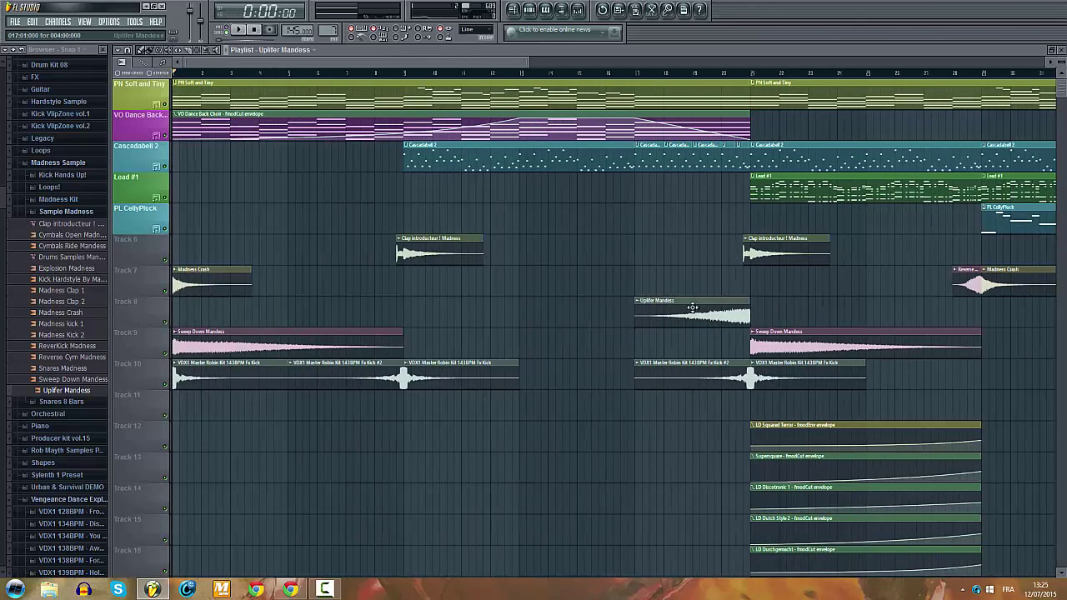
# Step: Move the Uplifer Mandess clip to Track 9 before the sweep down, and lower its channel volume
pyautogui.moveTo(697, 341); pyautogui.dragTo(702, 344)
pyautogui.doubleClick(702, 344)
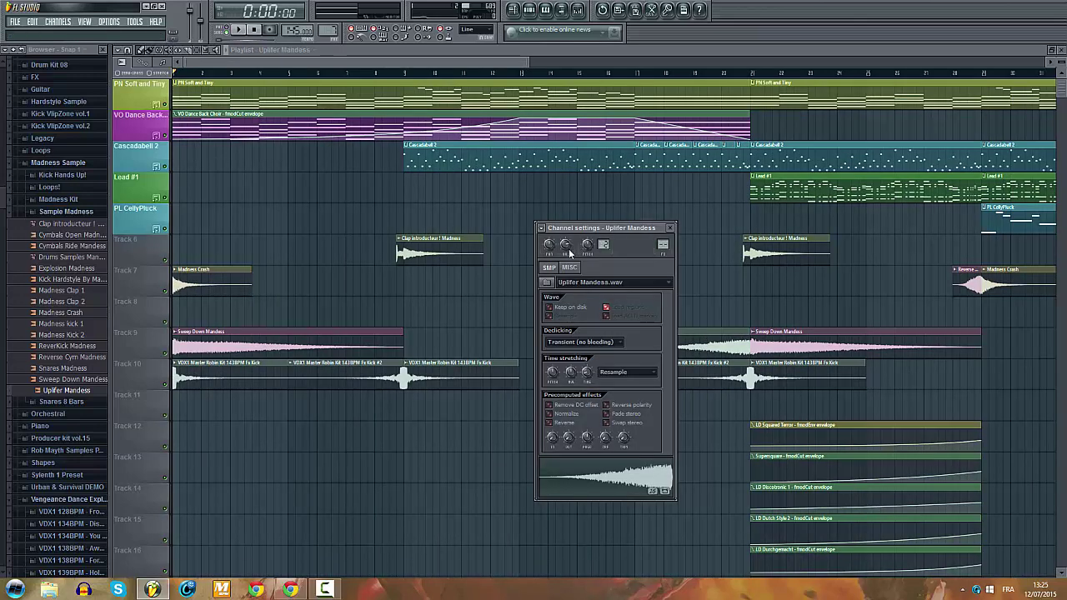
pyautogui.moveTo(567, 246); pyautogui.dragTo(568, 259)
pyautogui.rightClick(502, 293)
# Step: Start playback and copy the Uplifer Mandess clip along Track 9 to bars 33 and 49, before the following sweep downs
pyautogui.press('space')
pyautogui.scroll(-2, 705, 359)
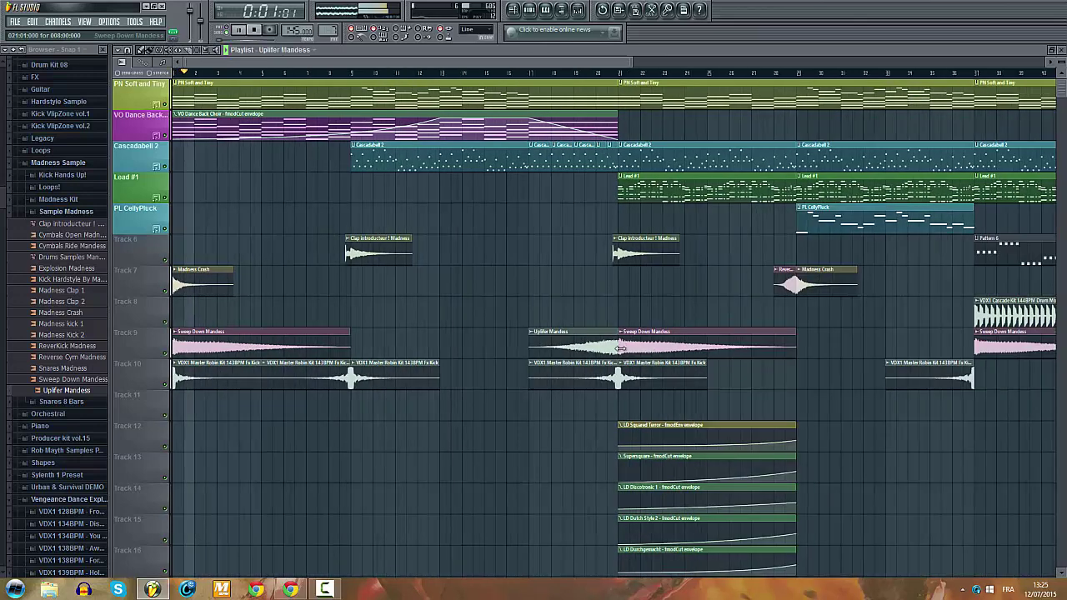
pyautogui.moveTo(476, 341)
pyautogui.keyDown('shift'); pyautogui.mouseDown()
pyautogui.moveTo(724, 345)
pyautogui.moveTo(984, 369)
pyautogui.mouseUp(); pyautogui.keyUp('shift')
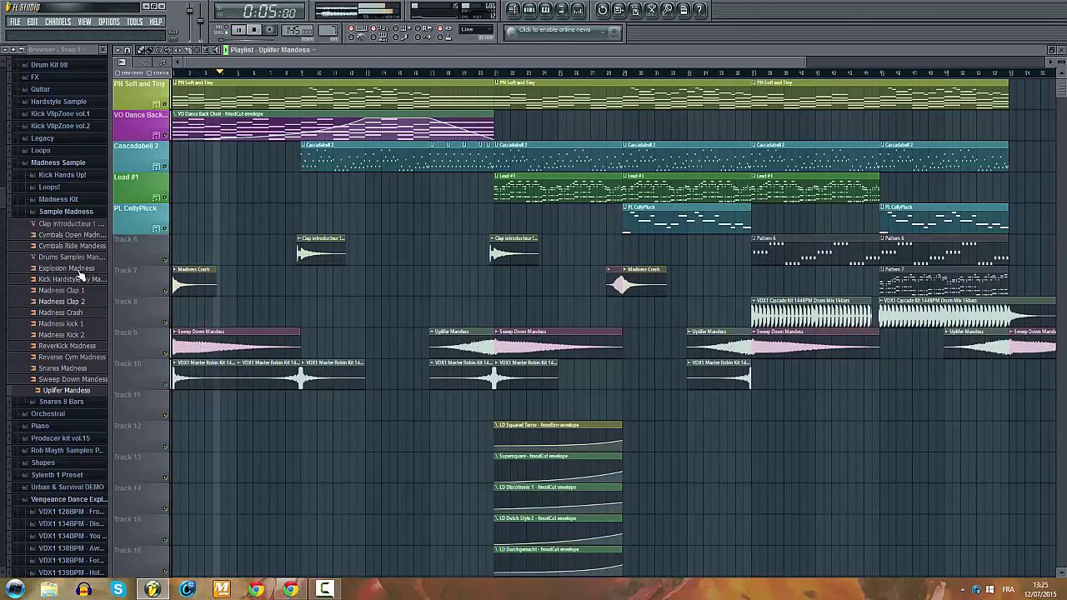
# Step: Collapse the whole folder structure of the sample browser
pyautogui.click(66, 211)
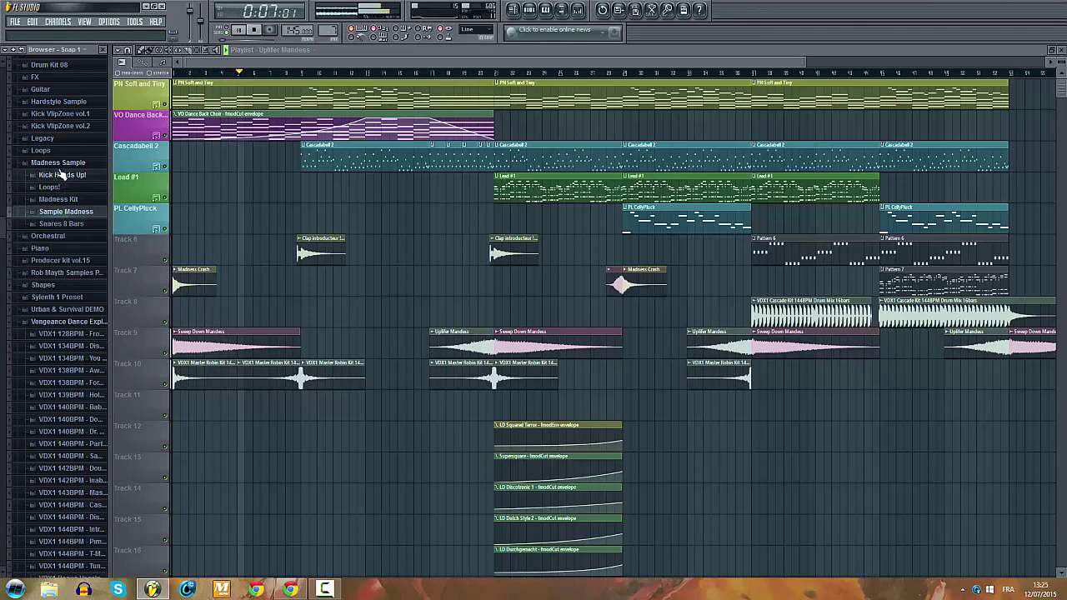
pyautogui.click(19, 50)
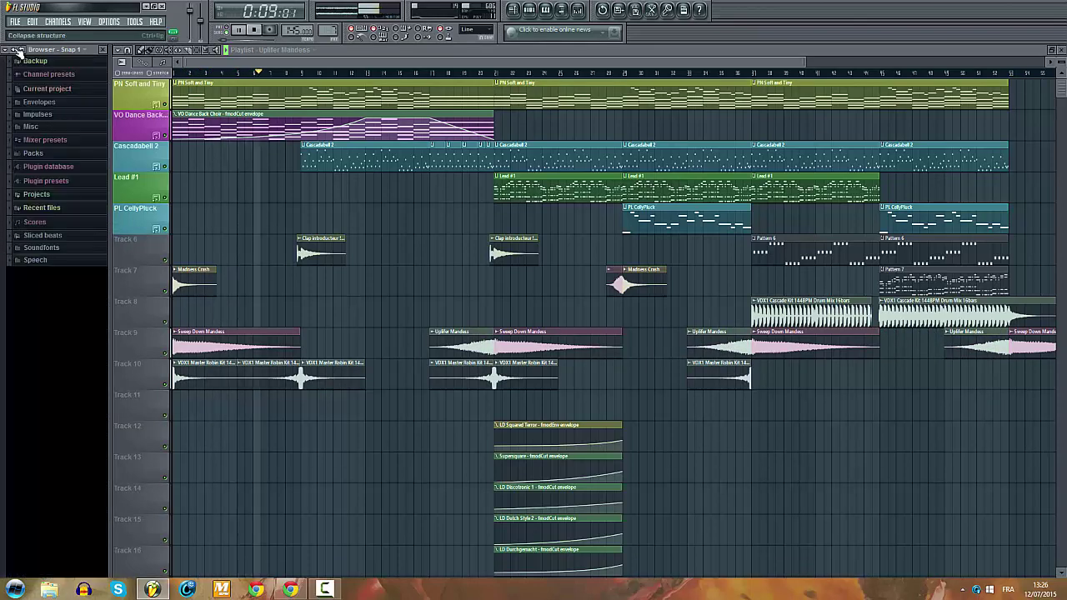
pyautogui.scroll(-2, 406, 277)
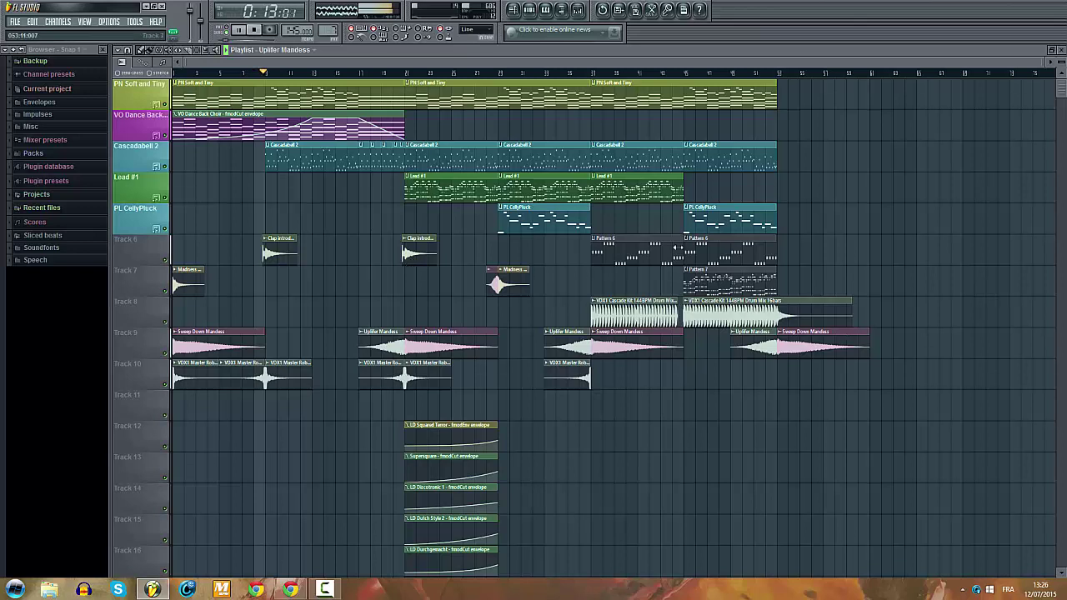
# Step: Rename Pattern 6 as BS DJ THT after its bass channel and choose a colour for the pattern
pyautogui.doubleClick(524, 229)
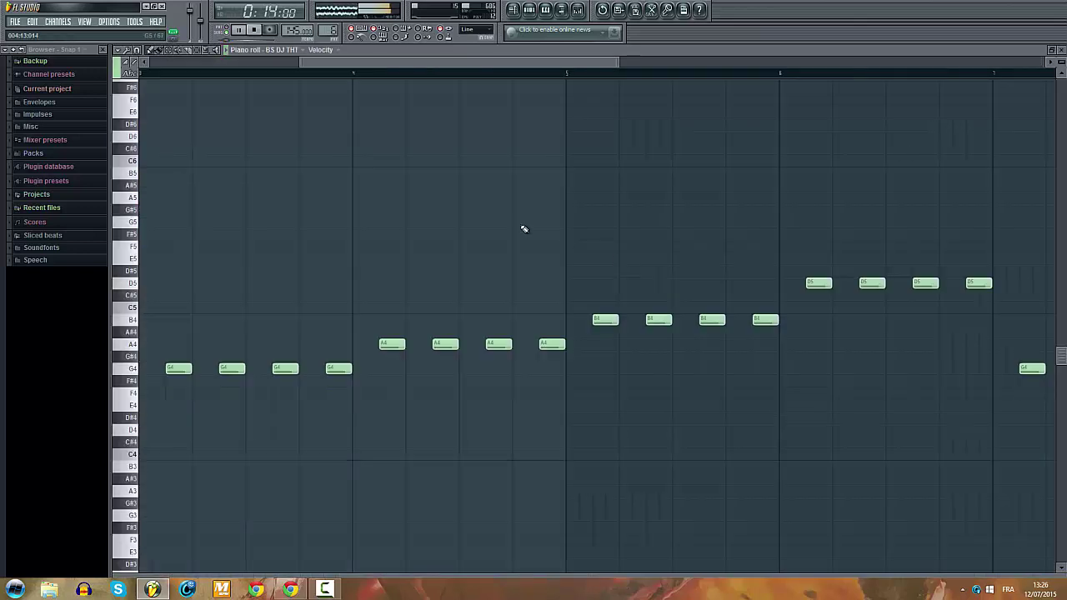
pyautogui.click(543, 10)
pyautogui.rightClick(261, 395)
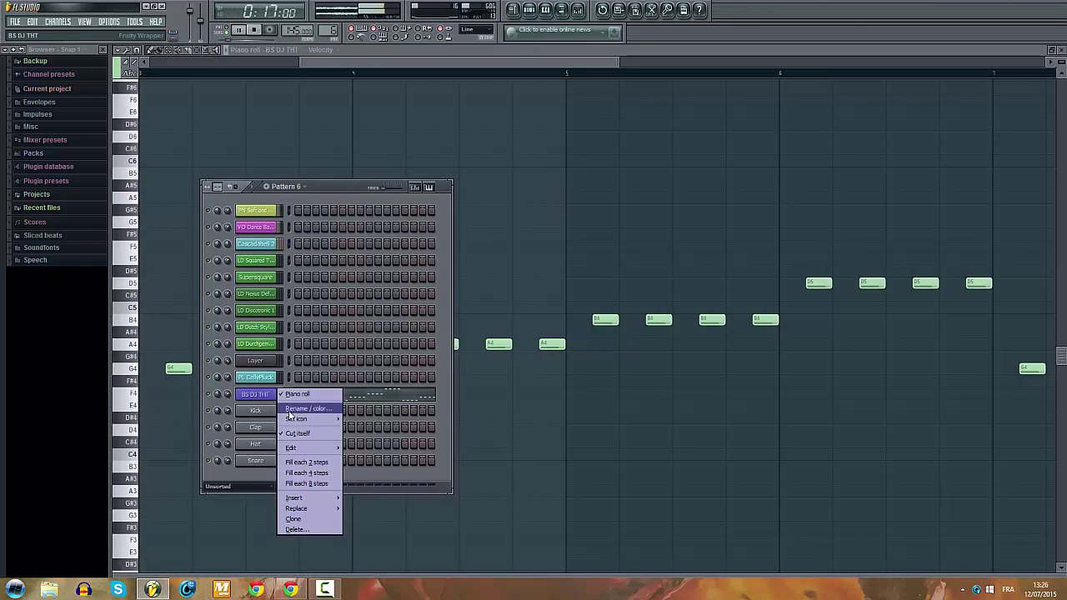
pyautogui.click(288, 409)
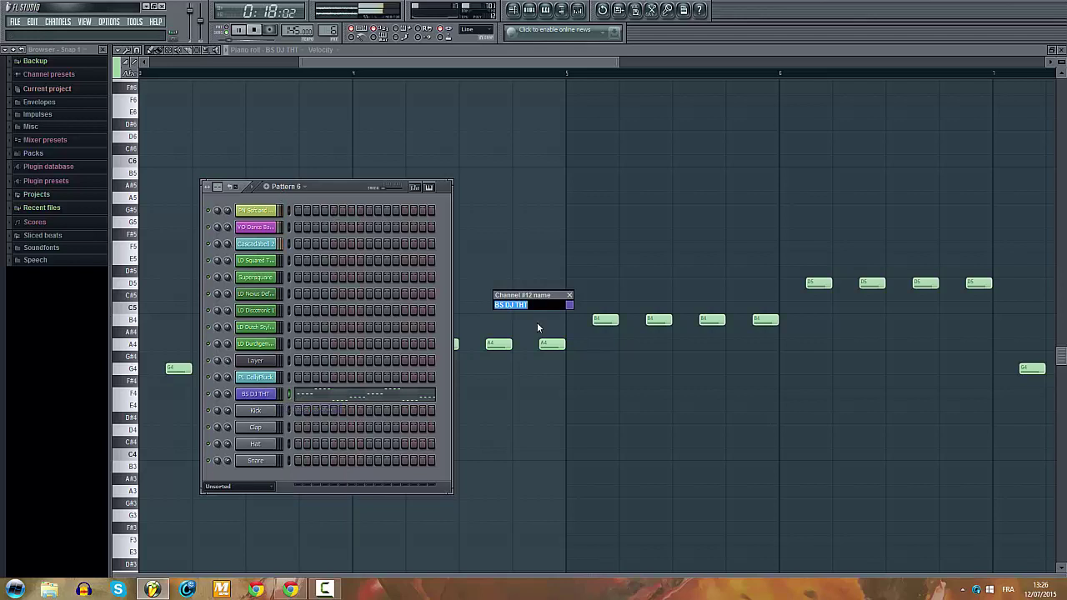
pyautogui.click(317, 189)
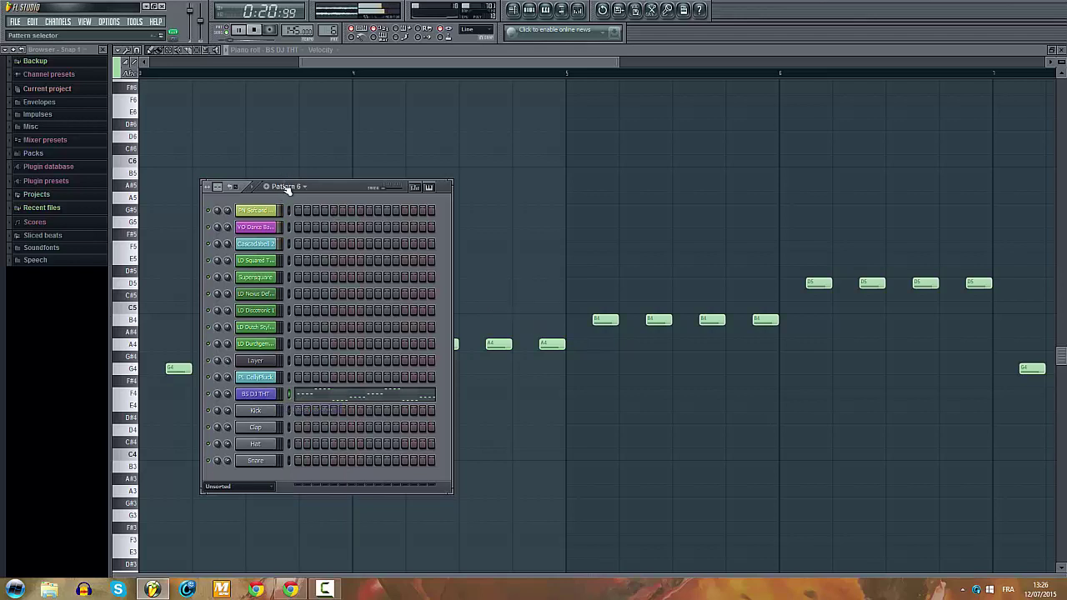
pyautogui.click(285, 187)
pyautogui.click(384, 226)
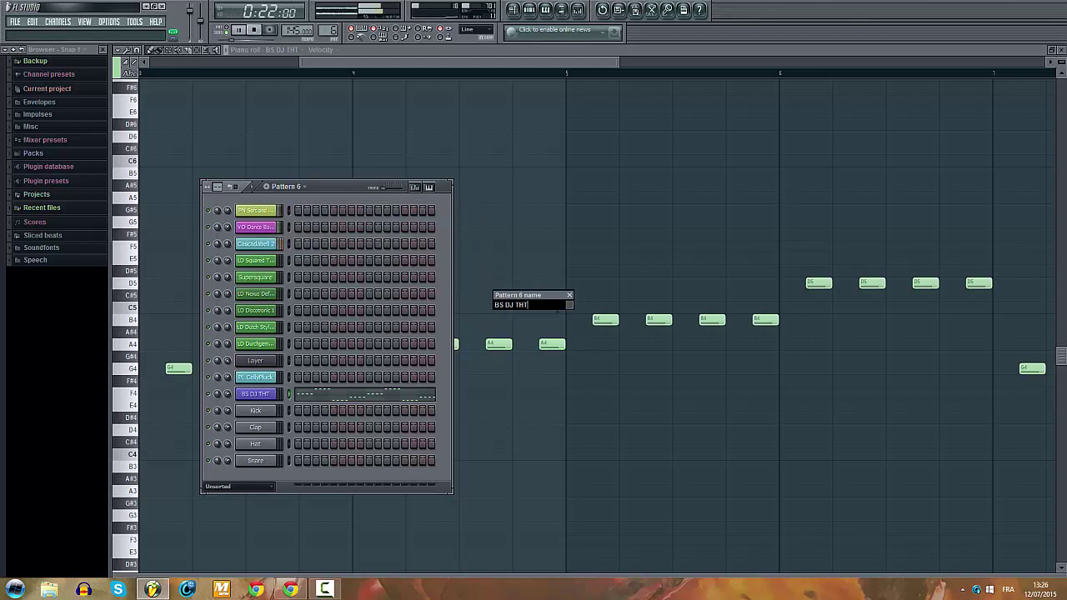
pyautogui.click(570, 305)
pyautogui.click(653, 323)
pyautogui.press('Return')
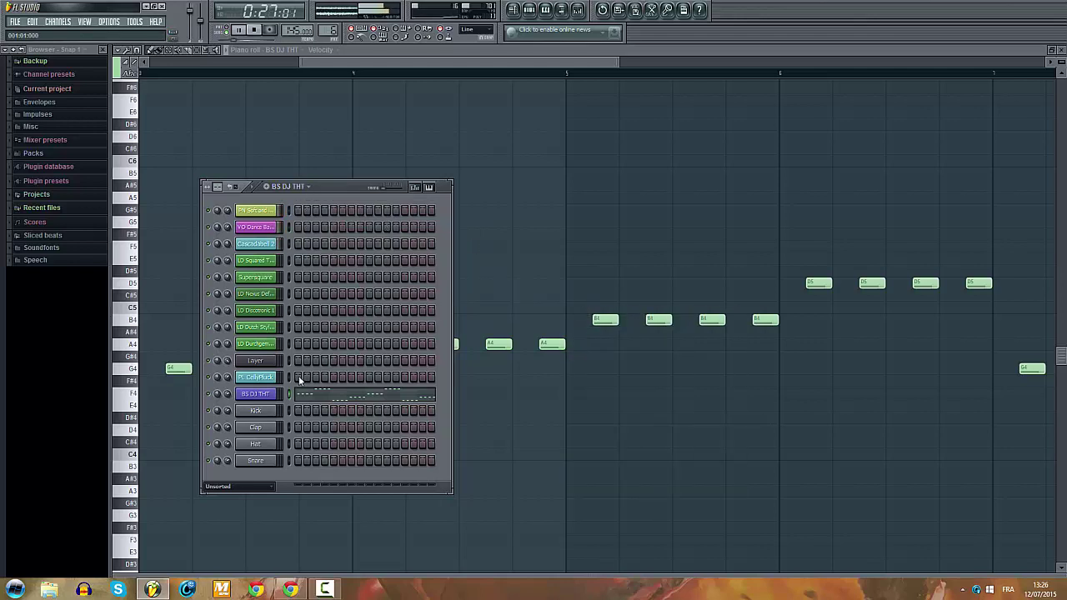
# Step: Route the BS DJ THT channel to mixer Insert 5
pyautogui.click(265, 394)
pyautogui.click(643, 179)
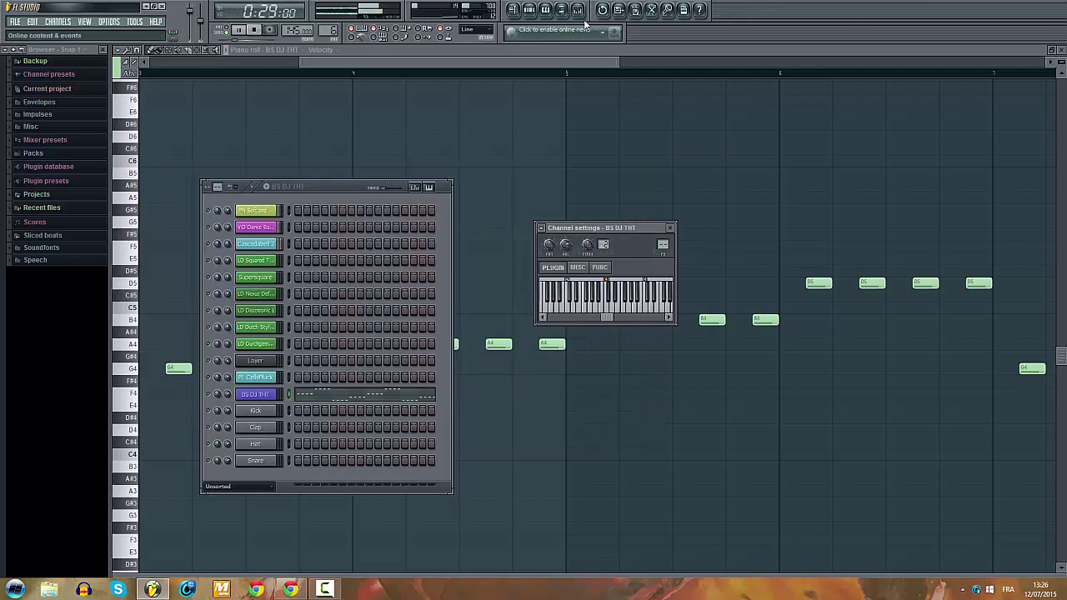
pyautogui.press('F9')
pyautogui.click(294, 334)
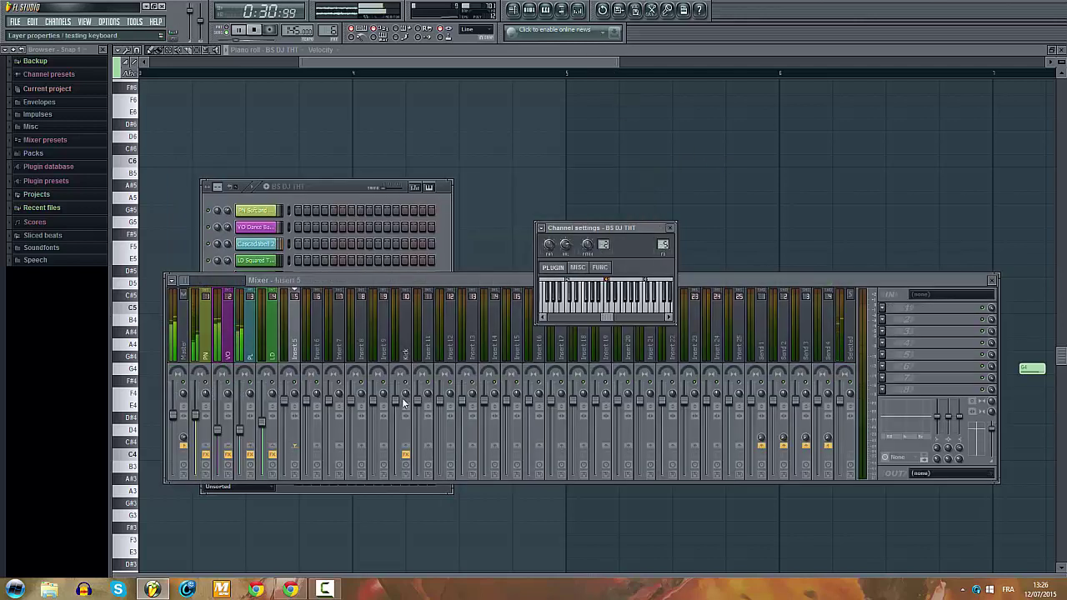
# Step: Rename mixer Insert 5 as BS and colour it the same blue-violet as the bass channel
pyautogui.rightClick(310, 337)
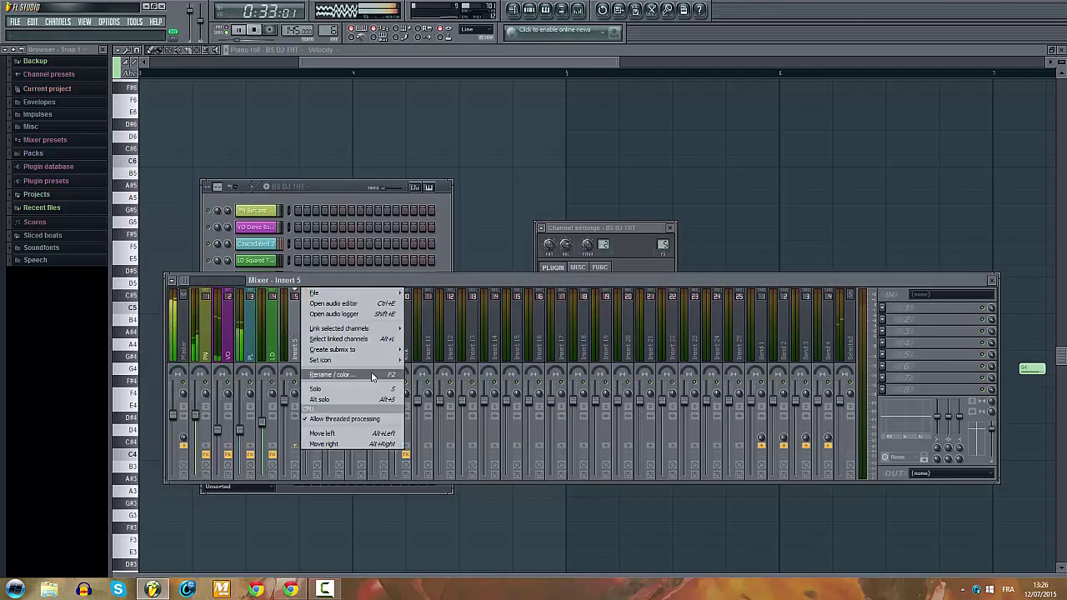
pyautogui.click(373, 378)
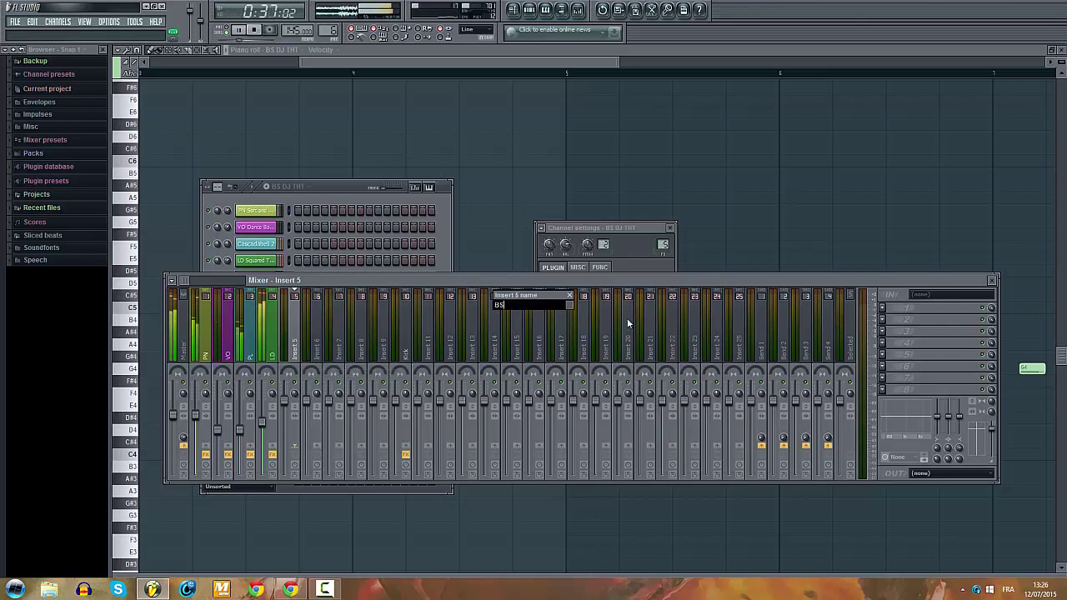
pyautogui.click(570, 308)
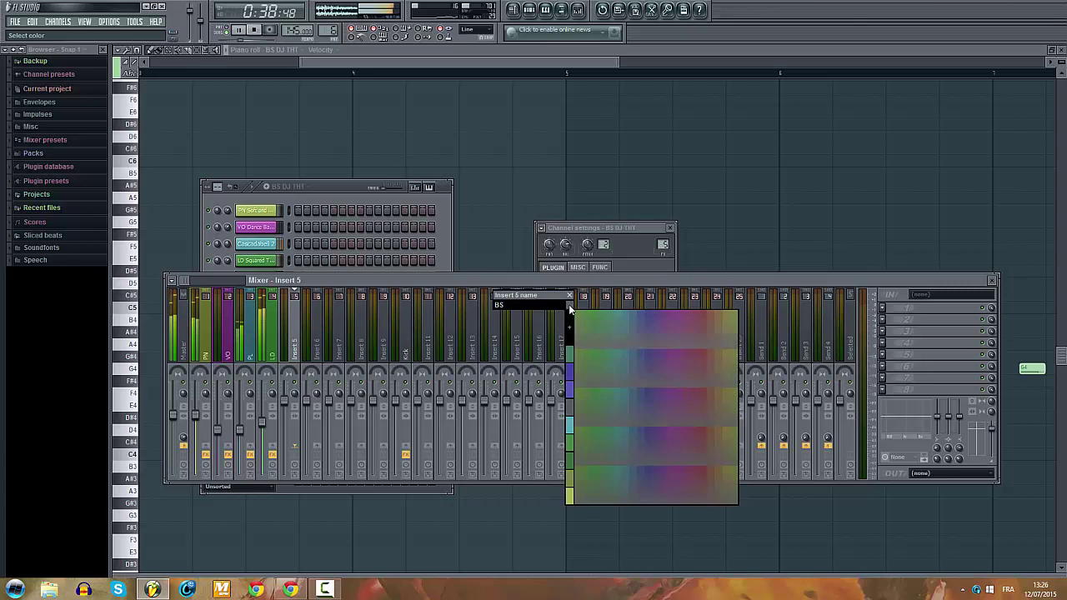
pyautogui.click(568, 379)
pyautogui.press('Return')
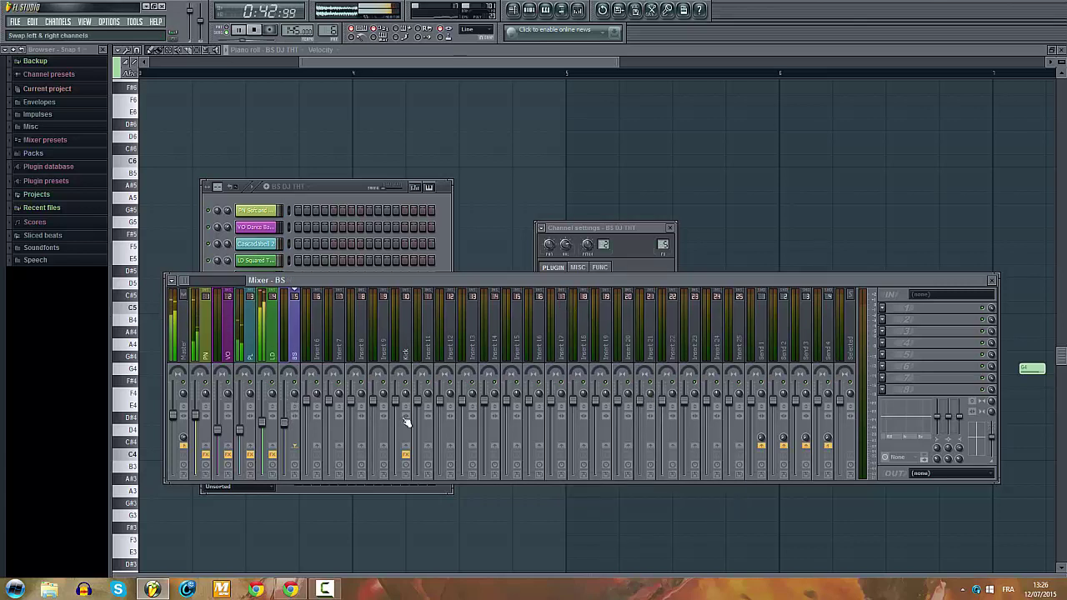
# Step: Load Fruity Parametric EQ 2 in the BS insert's first effect slot and raise all seven bands slightly, with band 4 among the highest
pyautogui.click(885, 310)
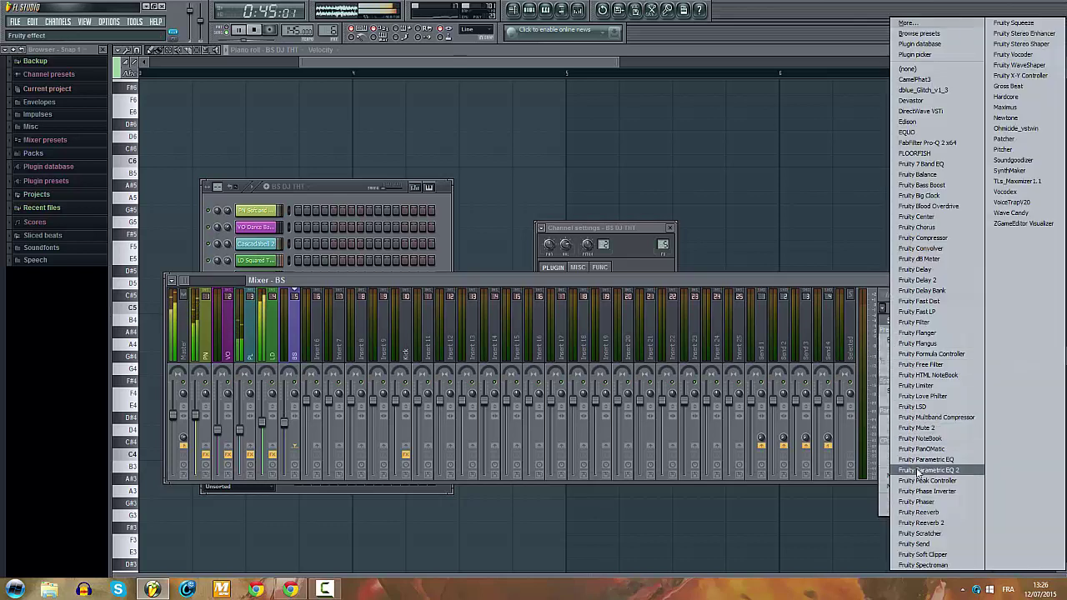
pyautogui.click(925, 469)
pyautogui.moveTo(298, 212); pyautogui.dragTo(333, 193)
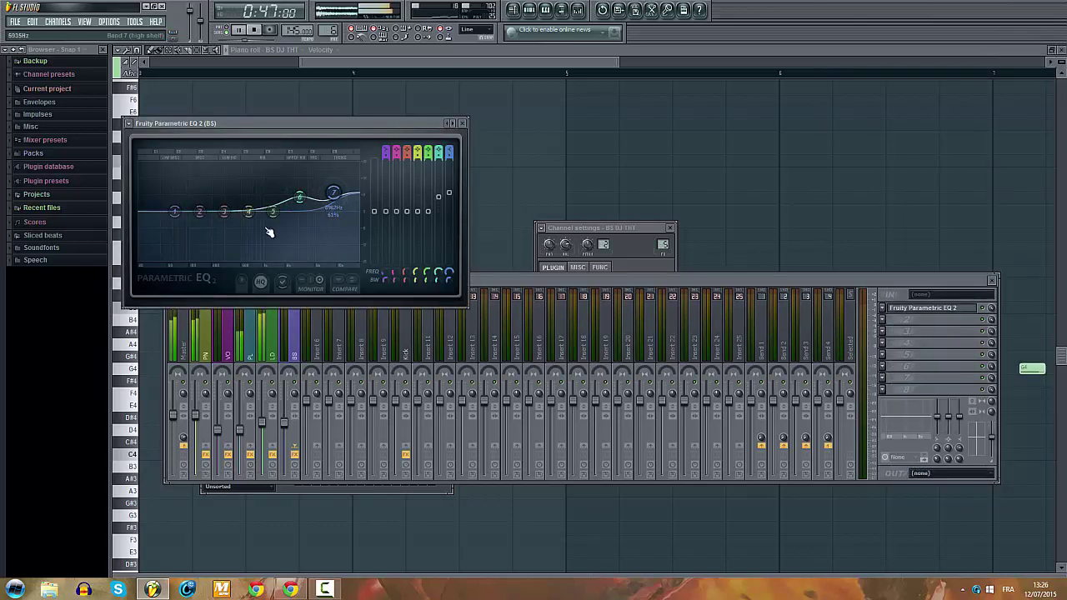
pyautogui.moveTo(249, 212); pyautogui.dragTo(273, 204)
pyautogui.moveTo(199, 212); pyautogui.dragTo(220, 205)
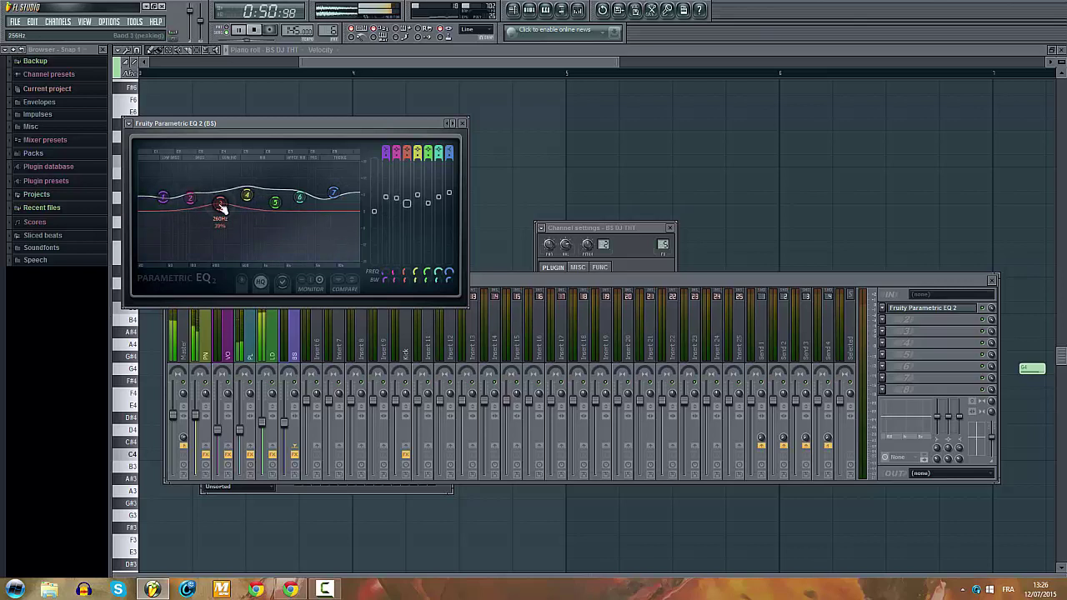
pyautogui.click(498, 277)
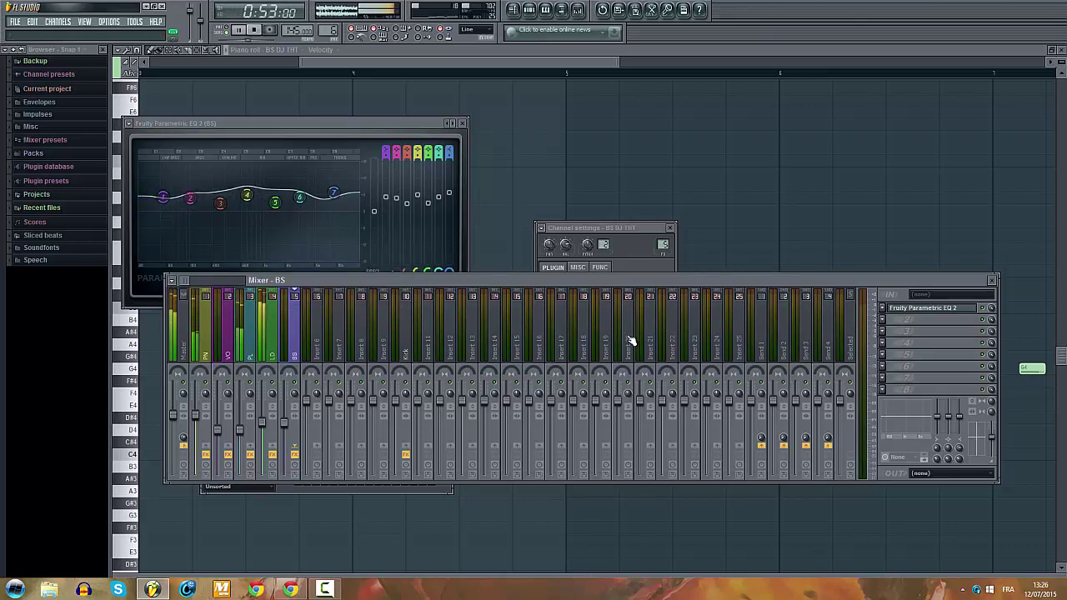
pyautogui.click(528, 11)
pyautogui.press('Right')
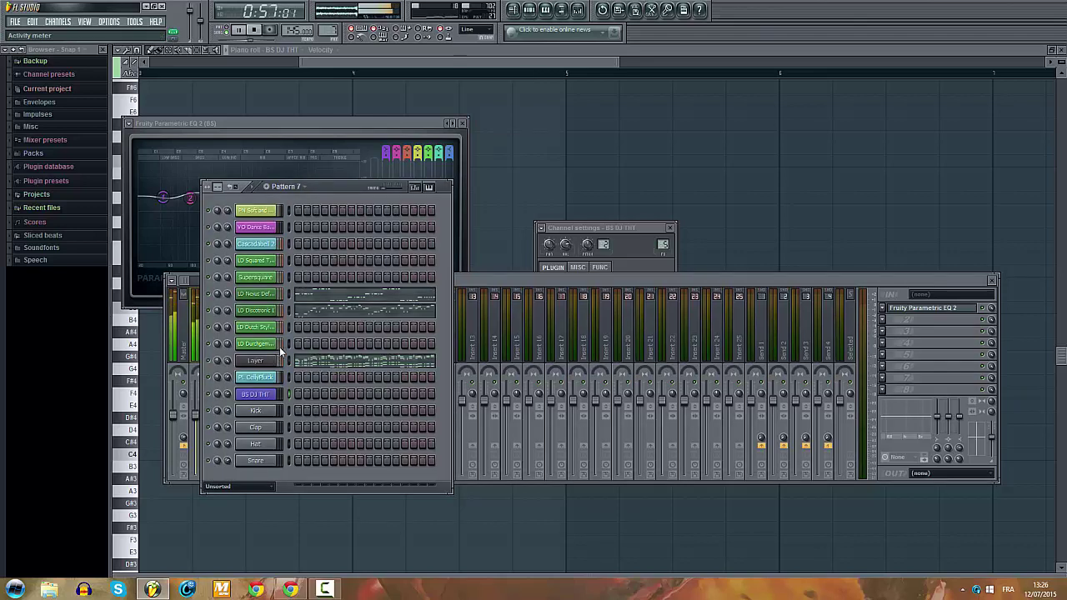
pyautogui.click(283, 189)
pyautogui.click(368, 248)
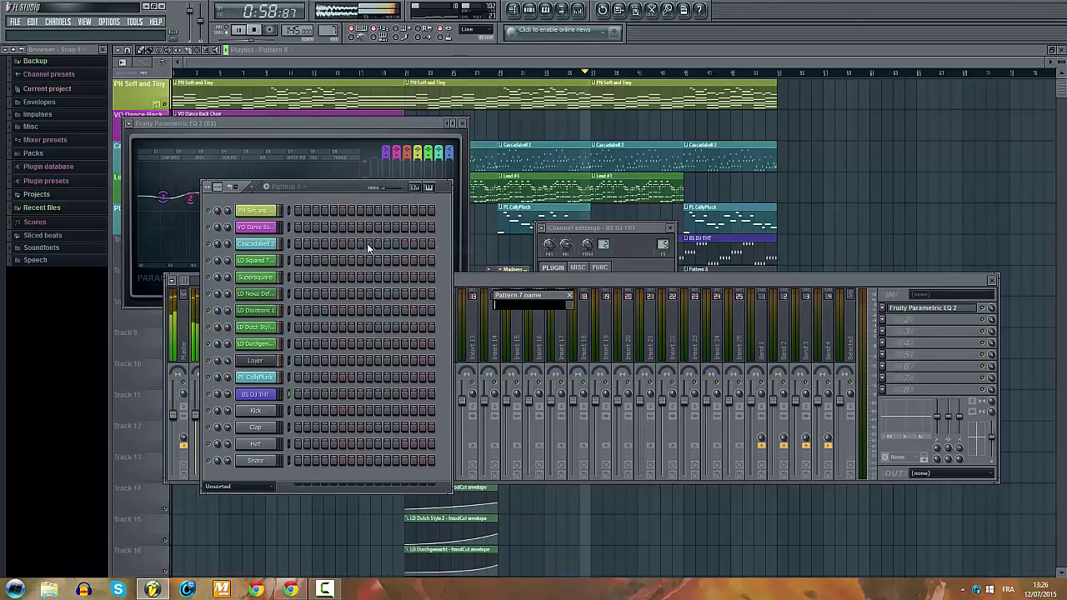
pyautogui.click(573, 296)
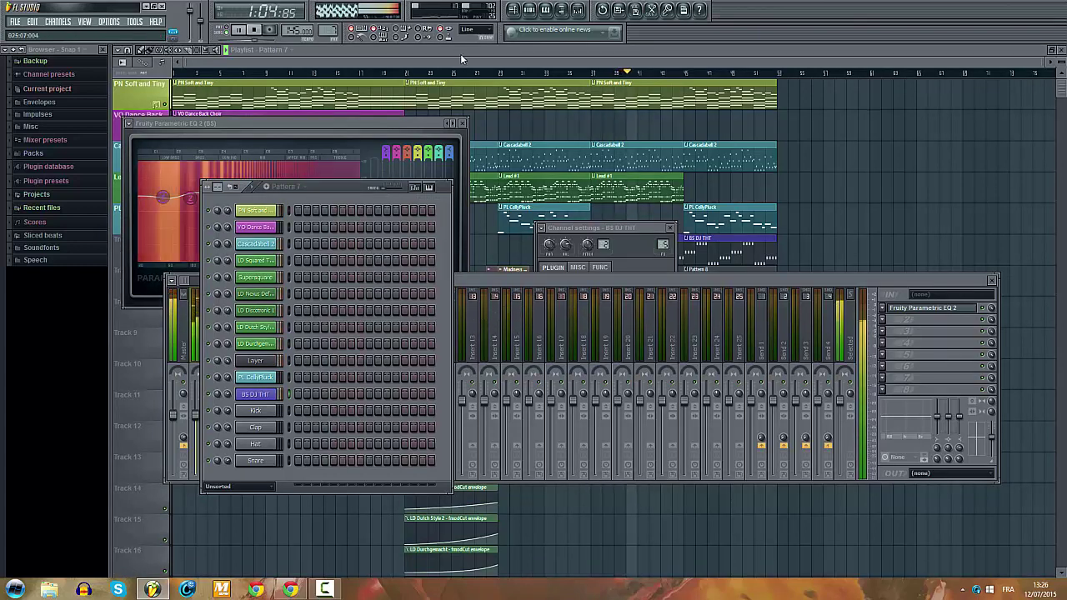
# Step: Bring up the step sequencer and switch to Pattern 8
pyautogui.press('F6')
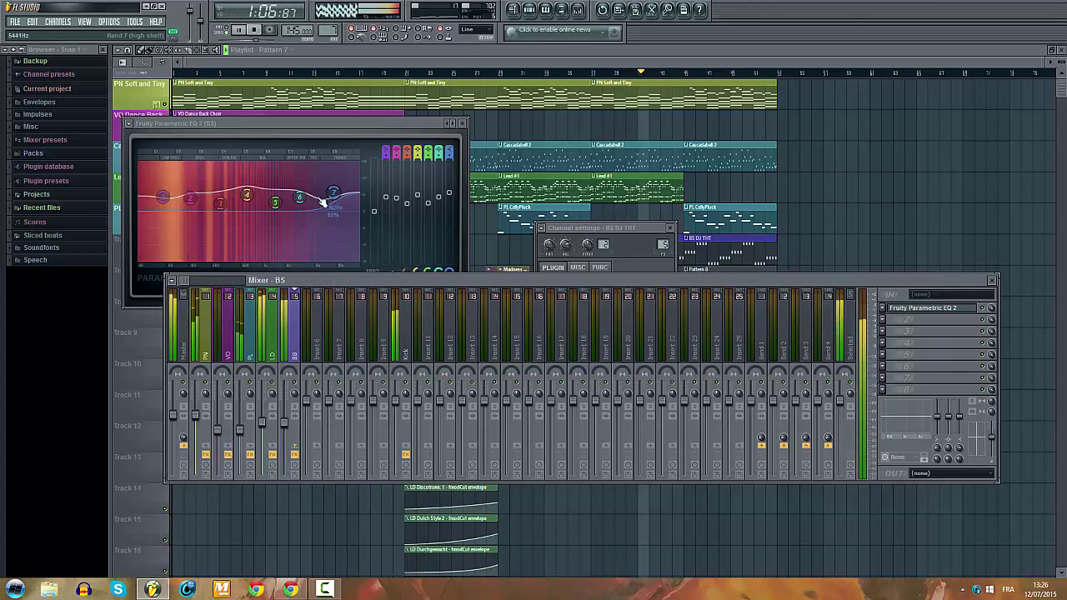
pyautogui.press('F6')
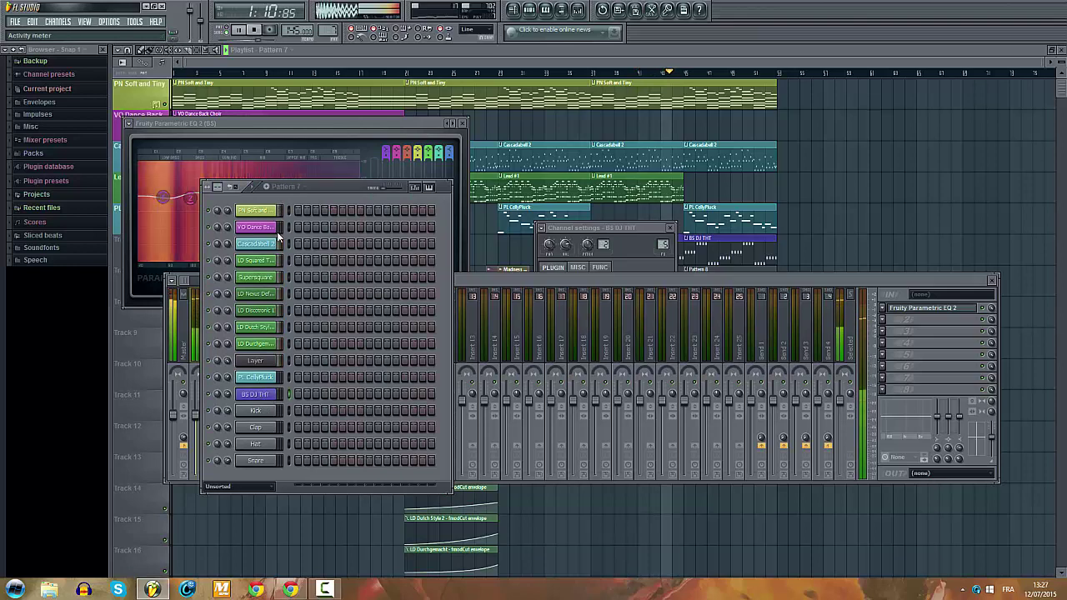
pyautogui.press('KP_Subtract')
pyautogui.press('KP_Add')
pyautogui.press('KP_Add')
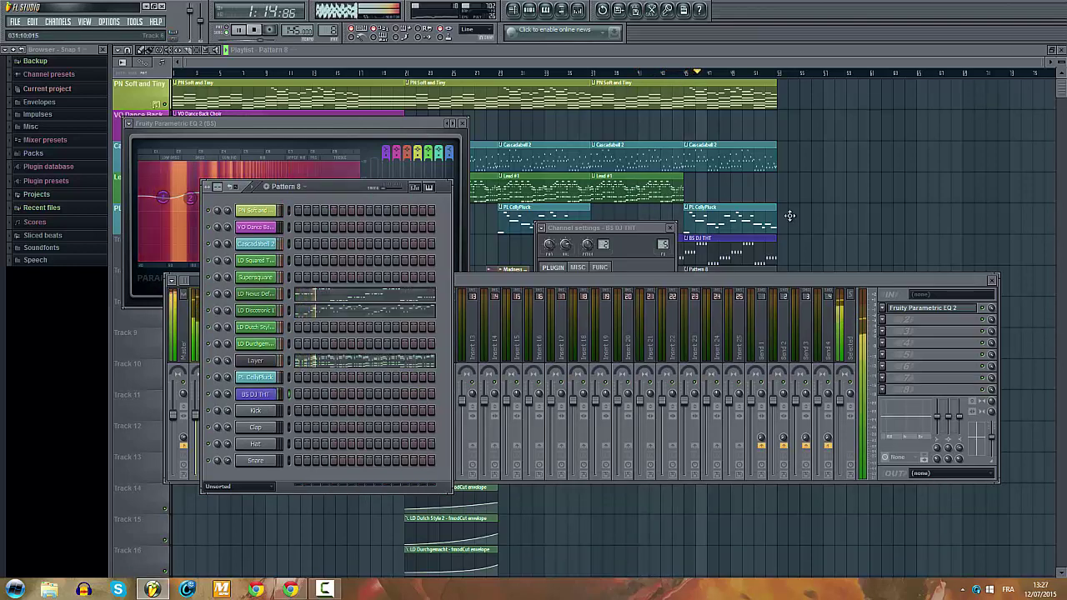
# Step: Close the floating windows to leave only the playlist and stop playback
pyautogui.press('F12')
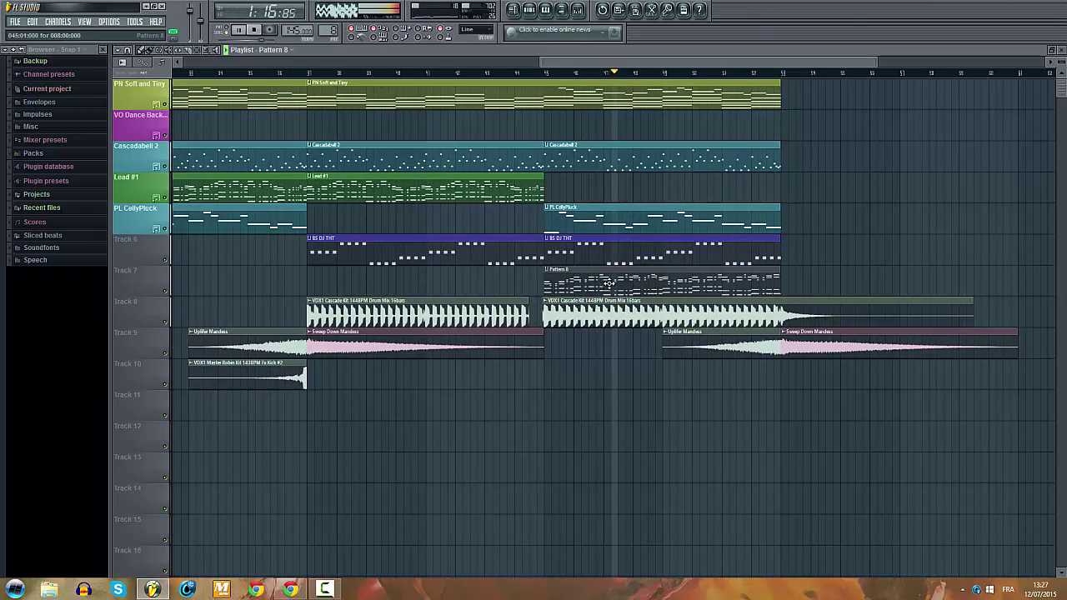
pyautogui.scroll(2, 610, 284)
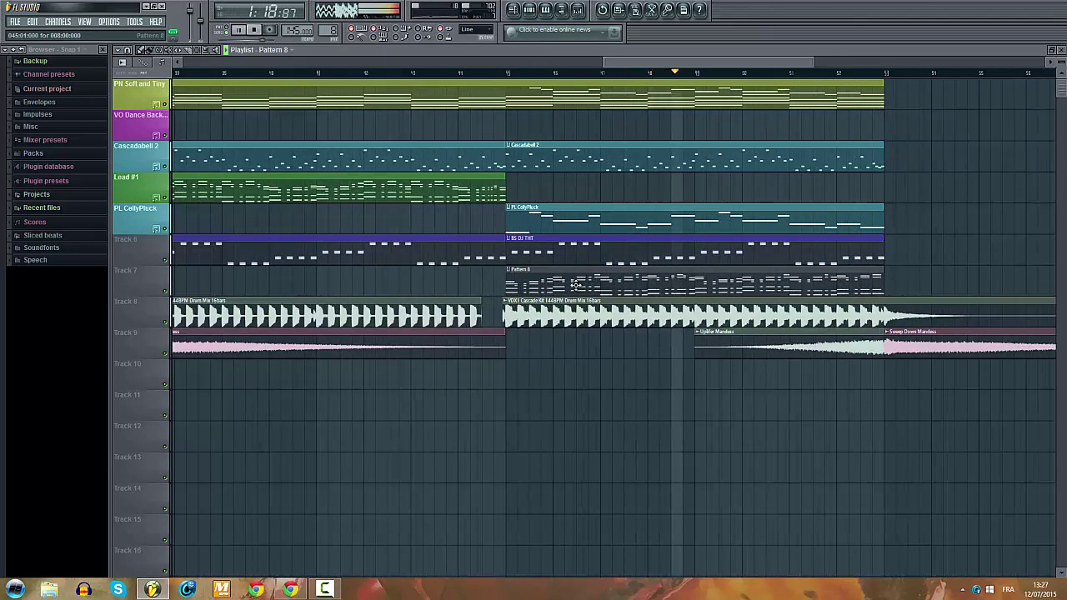
pyautogui.scroll(-2, 571, 285)
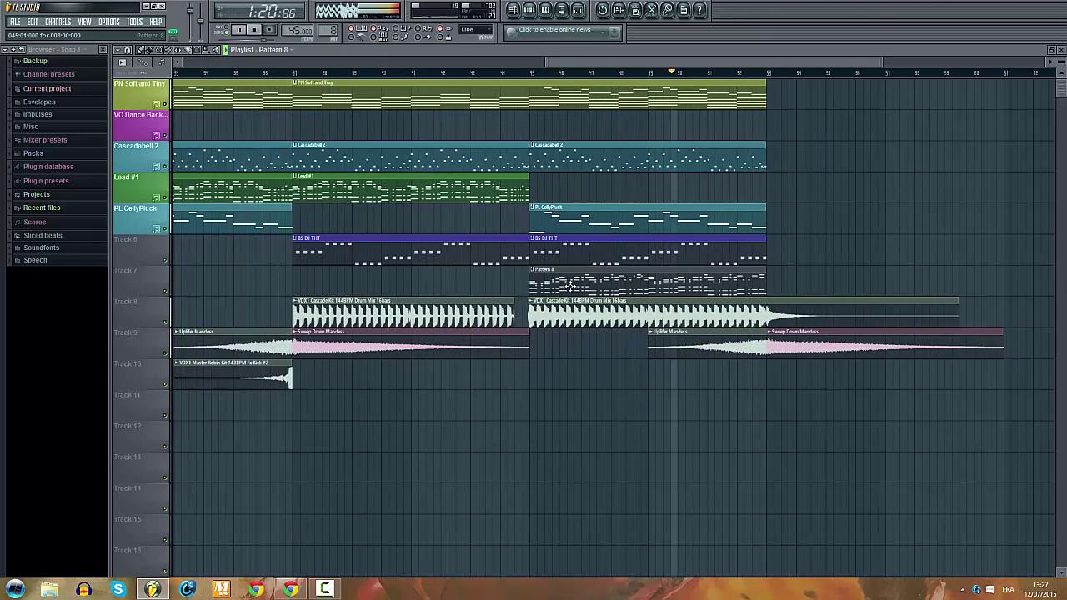
pyautogui.press('space')
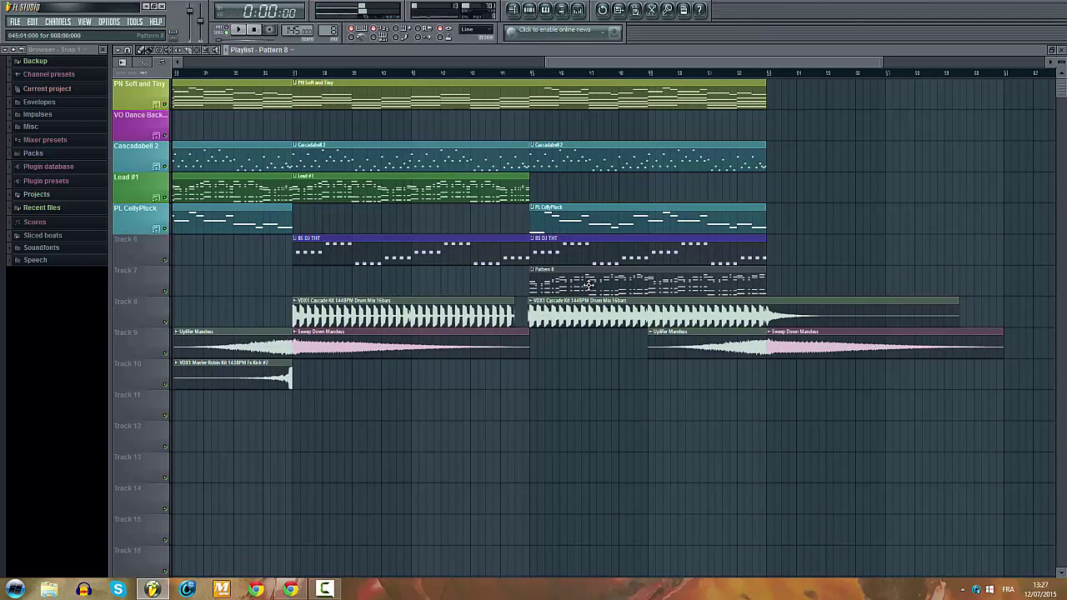
# Step: Copy all LD Nexus Default Lead notes from Pattern 8 into the same channel of Pattern 7
pyautogui.doubleClick(588, 285)
pyautogui.scroll(-4, 617, 275)
pyautogui.moveTo(846, 225); pyautogui.dragTo(133, 576)
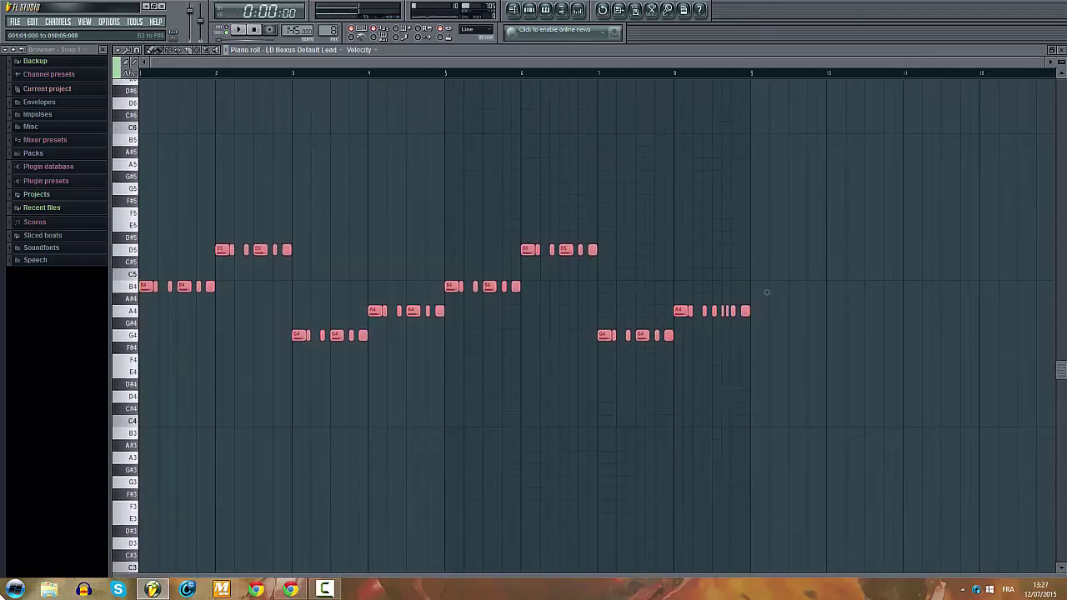
pyautogui.hotkey('ctrl', 'c')
pyautogui.press('KP_Subtract')
pyautogui.hotkey('ctrl', 'v')
# Step: Copy all notes of the Layer channel from Pattern 8 into Pattern 7
pyautogui.click(528, 9)
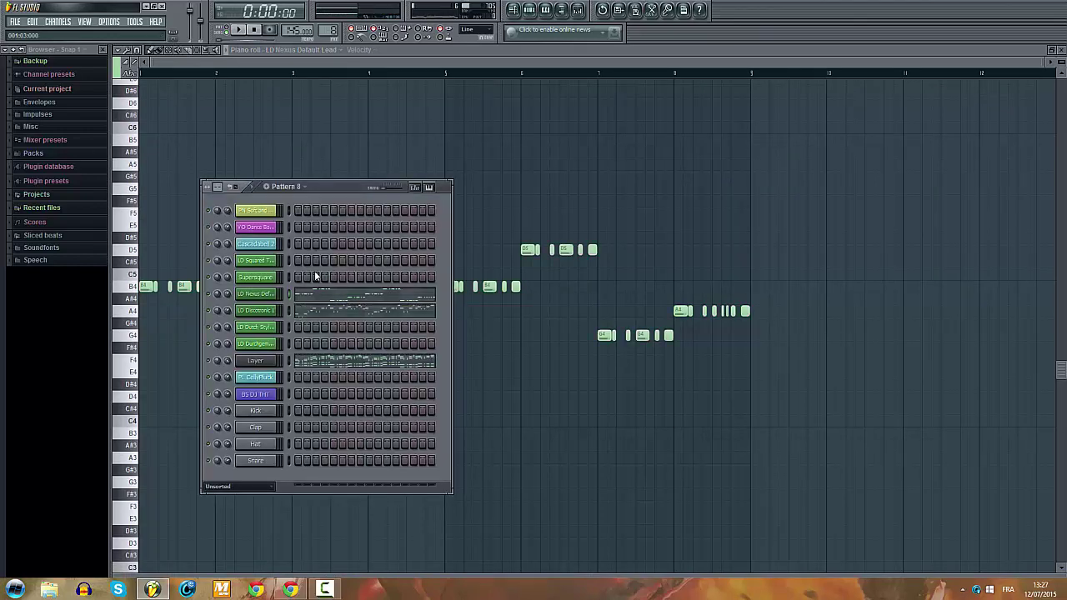
pyautogui.click(340, 361)
pyautogui.moveTo(843, 150); pyautogui.dragTo(137, 572)
pyautogui.press('-')
pyautogui.hotkey('ctrl', 'v')
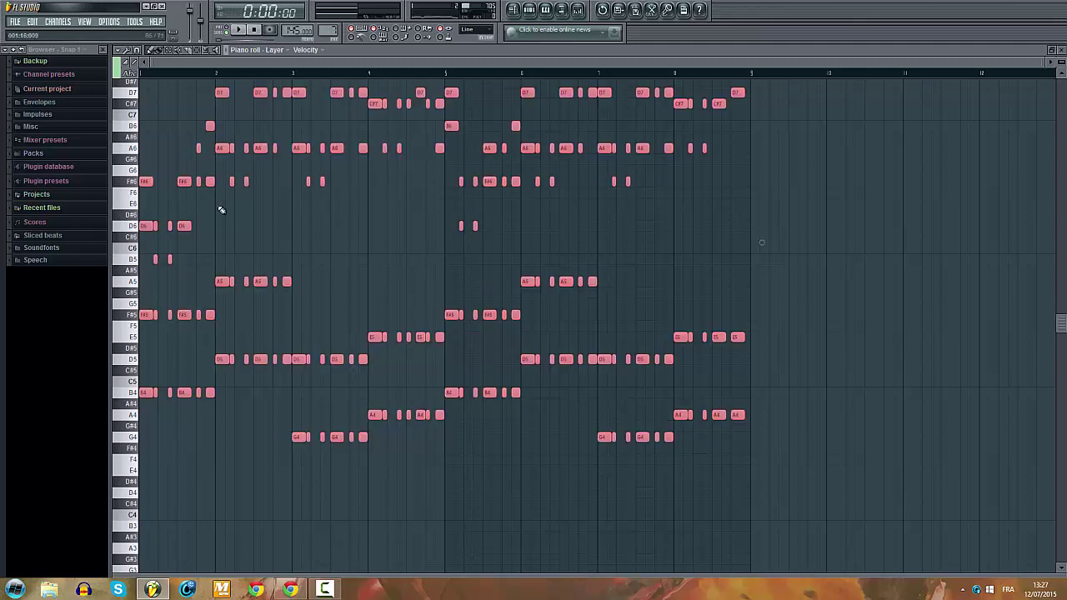
# Step: Return to Pattern 8 and copy all LD Discotronic 1 notes into Pattern 7
pyautogui.press('+')
pyautogui.press('+')
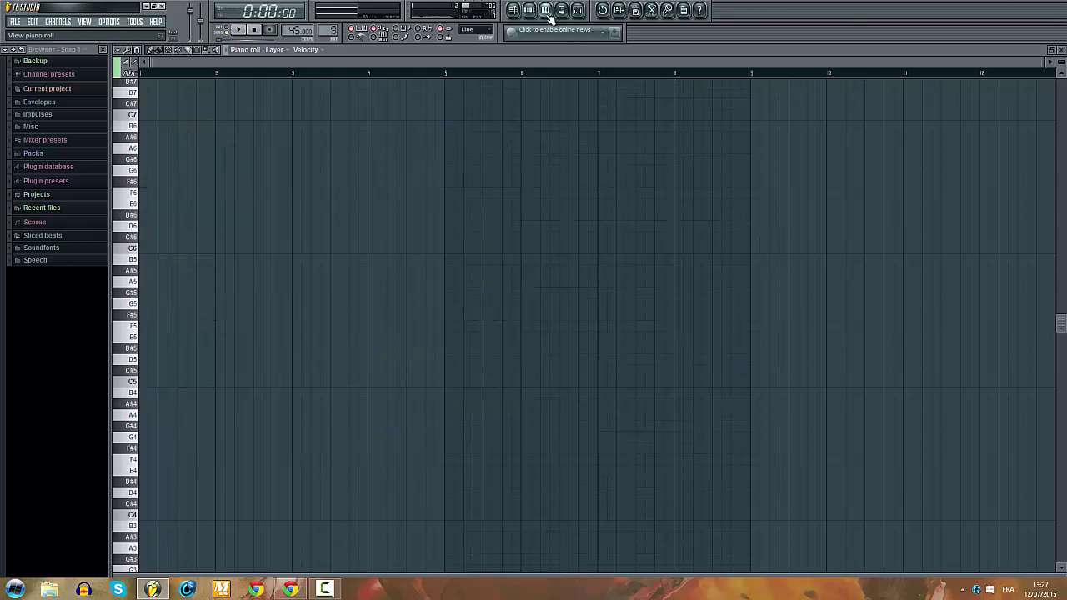
pyautogui.click(538, 11)
pyautogui.press('-')
pyautogui.press('-')
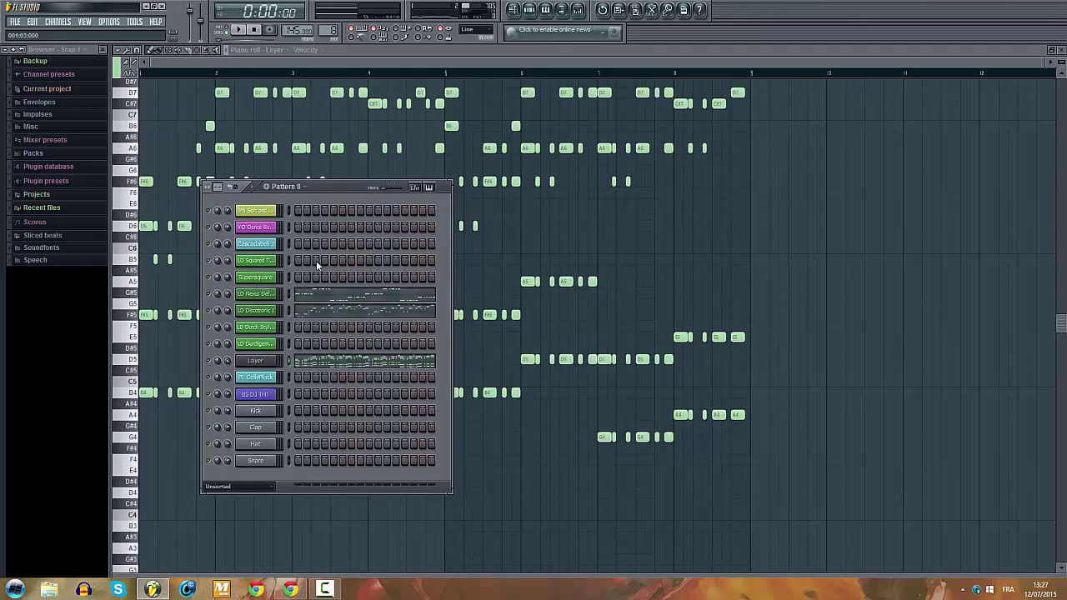
pyautogui.click(331, 312)
pyautogui.hotkey('ctrl', 'a')
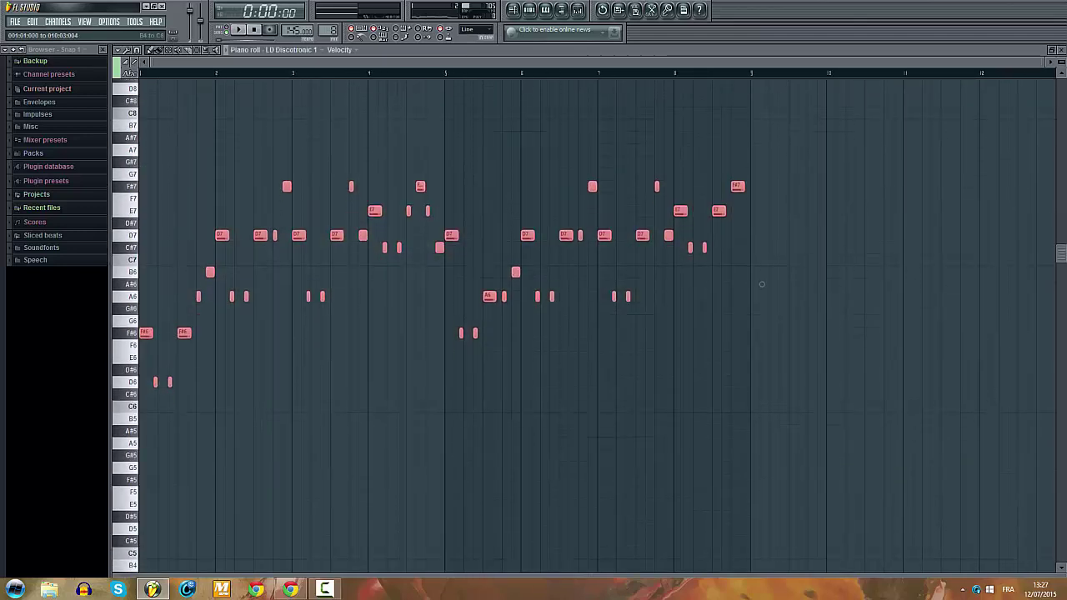
# Step: Replace the Pattern 8 clip on Track 7 at bar 45 with a Pattern 7 clip
pyautogui.click(513, 10)
pyautogui.rightClick(560, 285)
pyautogui.click(538, 283)
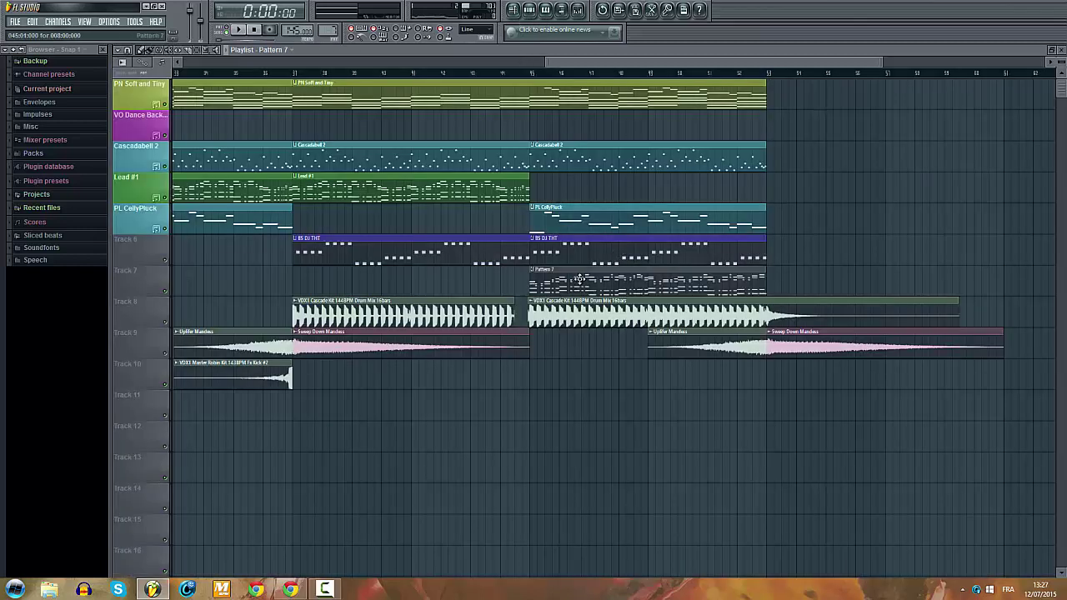
# Step: Rename Pattern 7 as Lead #2 and colour it green like the other lead pattern
pyautogui.doubleClick(576, 281)
pyautogui.click(529, 10)
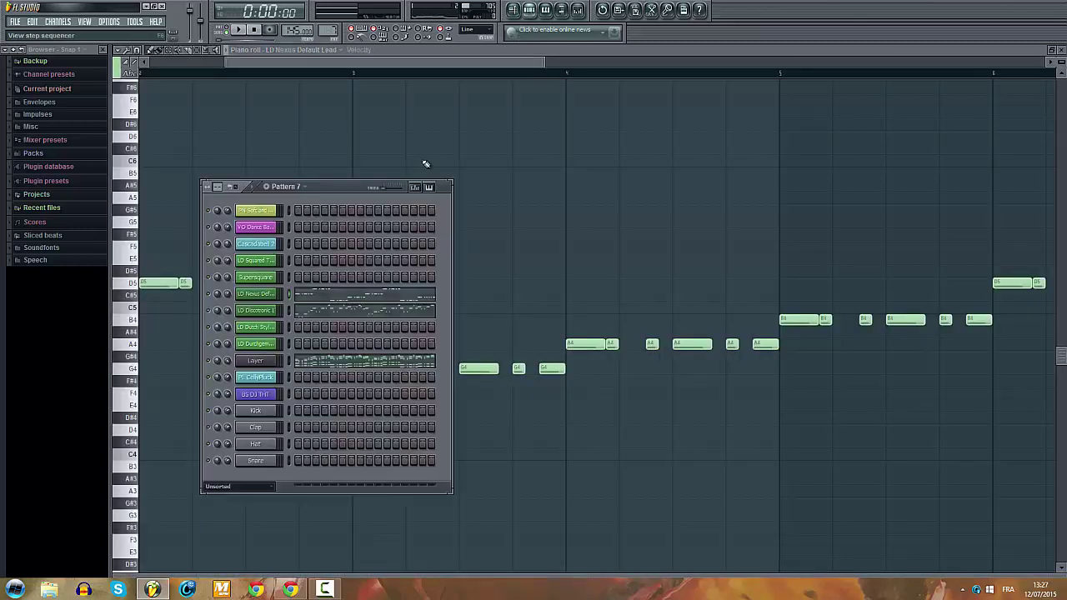
pyautogui.click(298, 190)
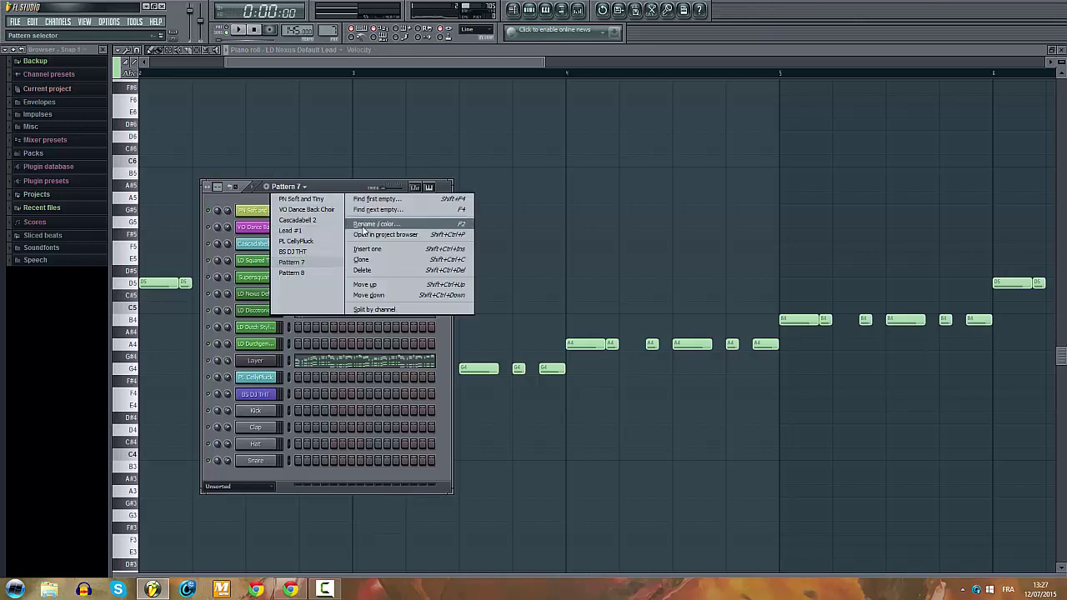
pyautogui.click(362, 225)
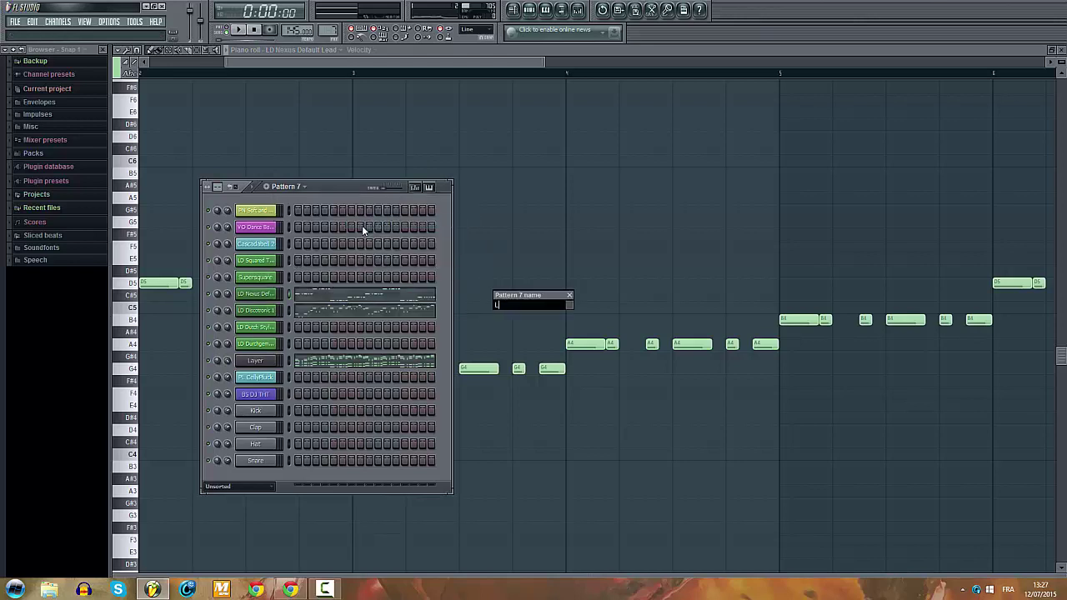
pyautogui.write('Lead #2')
pyautogui.click(573, 305)
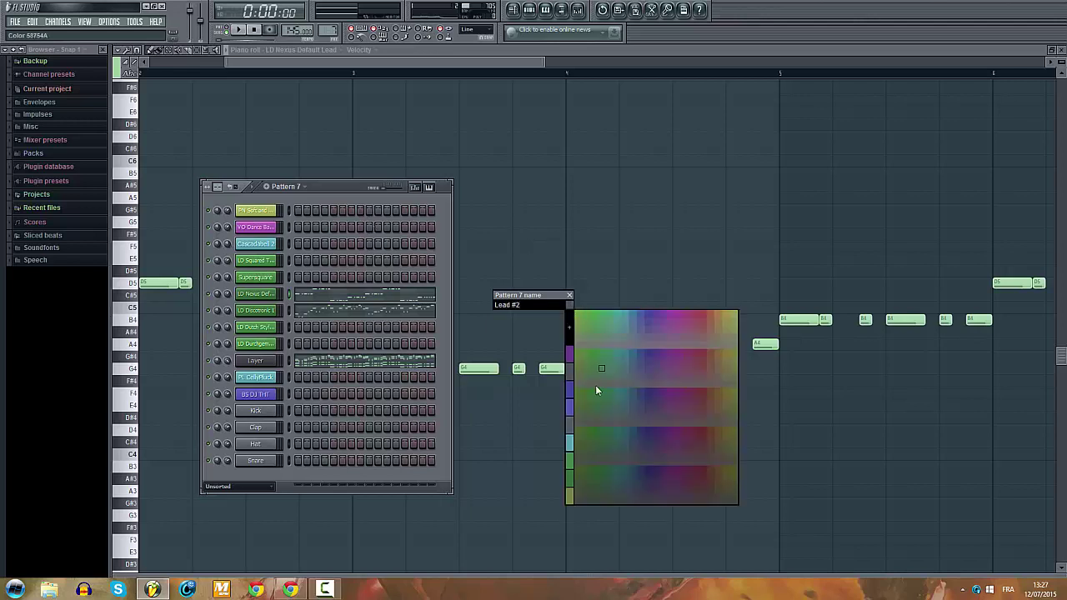
pyautogui.click(567, 473)
pyautogui.press('Return')
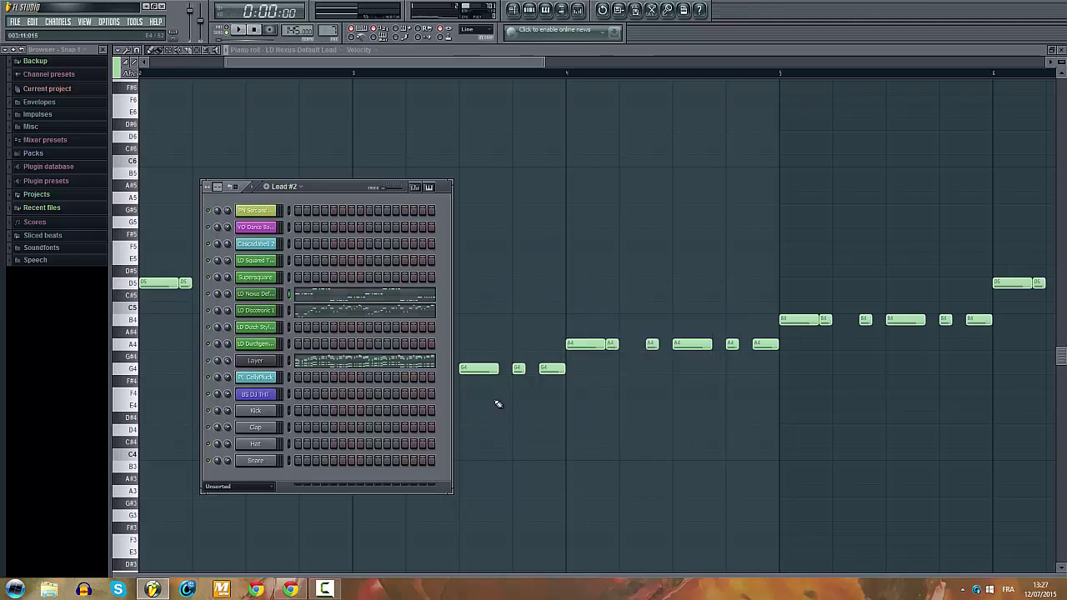
# Step: Extend the five lead envelope automation clips on Tracks 12 to 16 together past bar 49 in the playlist
pyautogui.click(513, 10)
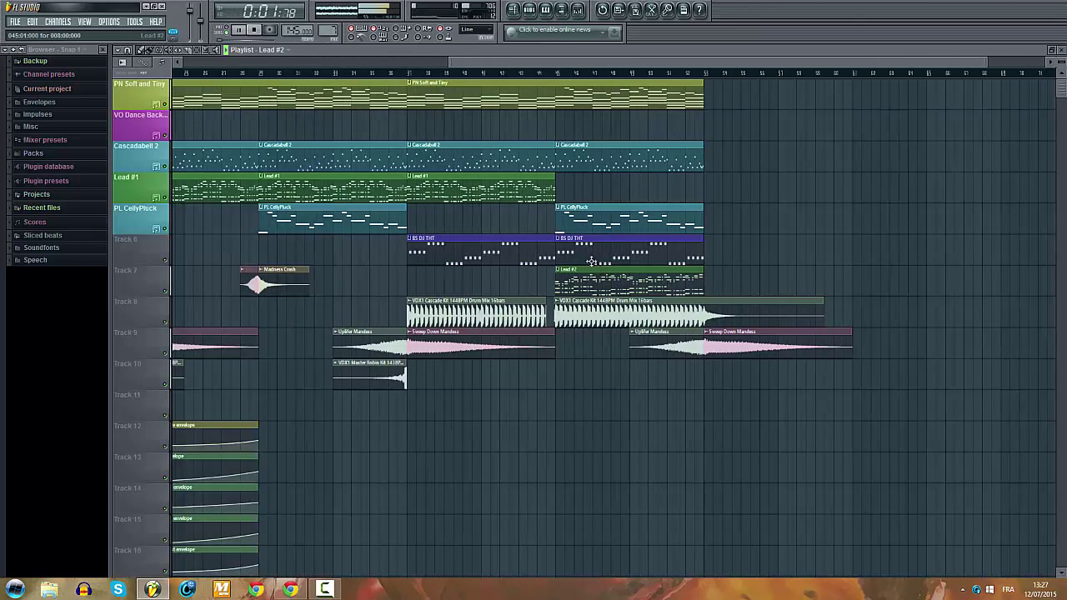
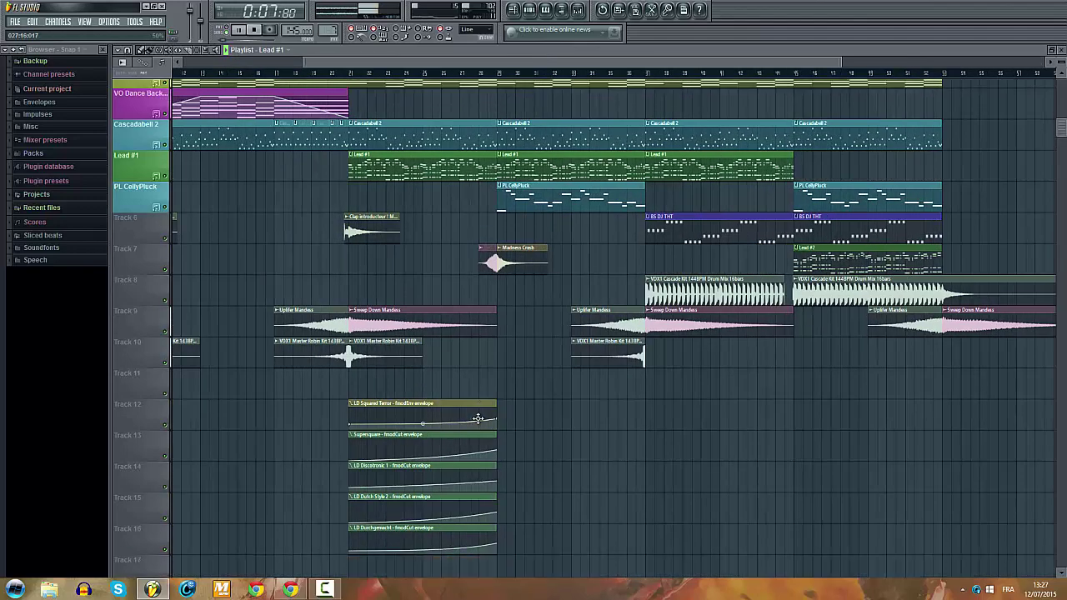
pyautogui.moveTo(342, 327); pyautogui.dragTo(476, 529)
pyautogui.moveTo(496, 458); pyautogui.dragTo(902, 439)
pyautogui.scroll(2, 605, 337)
pyautogui.keyDown('ctrl'); pyautogui.click(550, 316); pyautogui.keyUp('ctrl')
pyautogui.scroll(2, 524, 333)
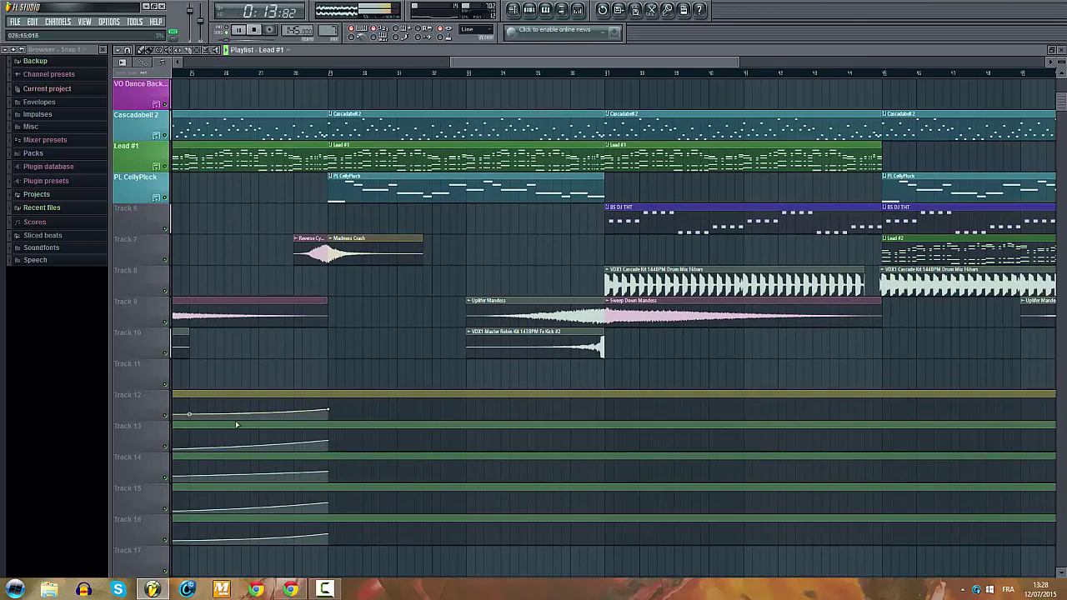
# Step: On Track 12's LD Squared Terror envelope, add a point at bar 33 matching the starting value and one at bar 37 matching the bar 29 peak
pyautogui.scroll(-2, 243, 411)
pyautogui.scroll(1, 338, 433)
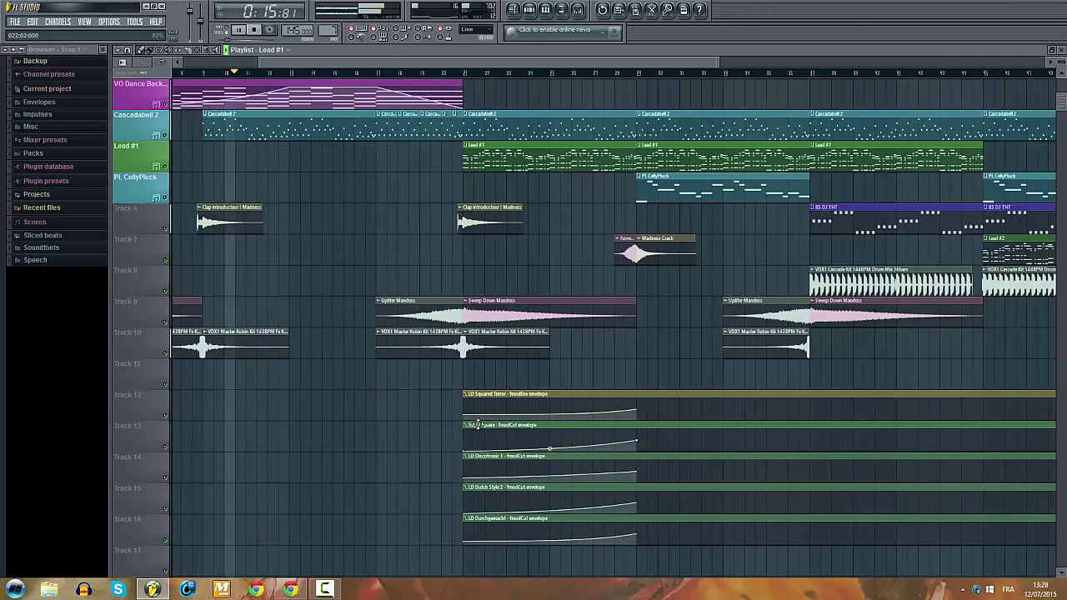
pyautogui.rightClick(464, 417)
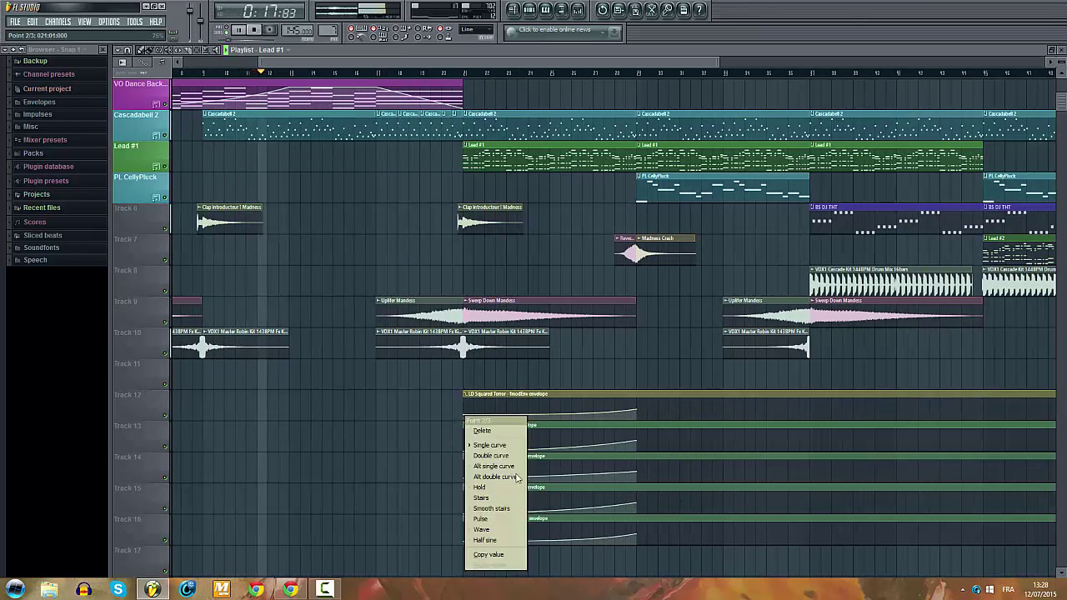
pyautogui.click(760, 422)
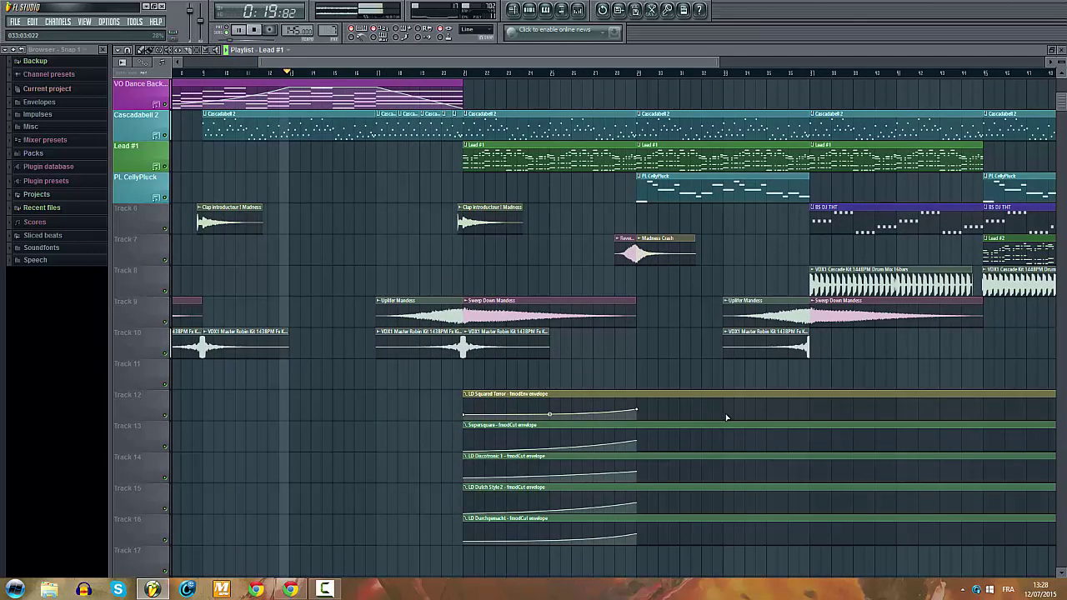
pyautogui.rightClick(726, 414)
pyautogui.rightClick(726, 413)
pyautogui.click(762, 563)
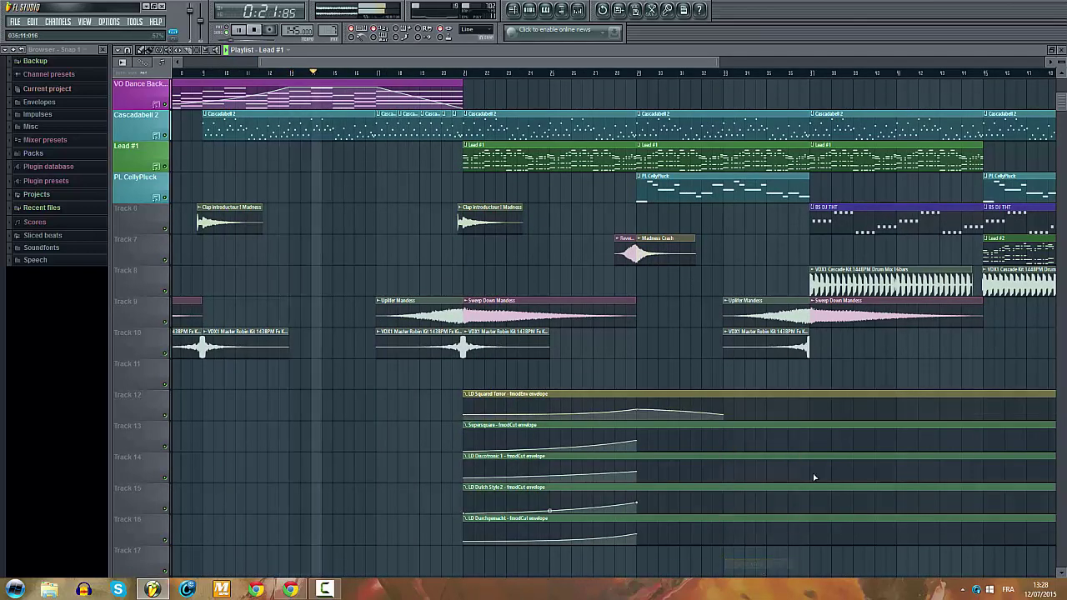
pyautogui.rightClick(640, 410)
pyautogui.click(660, 548)
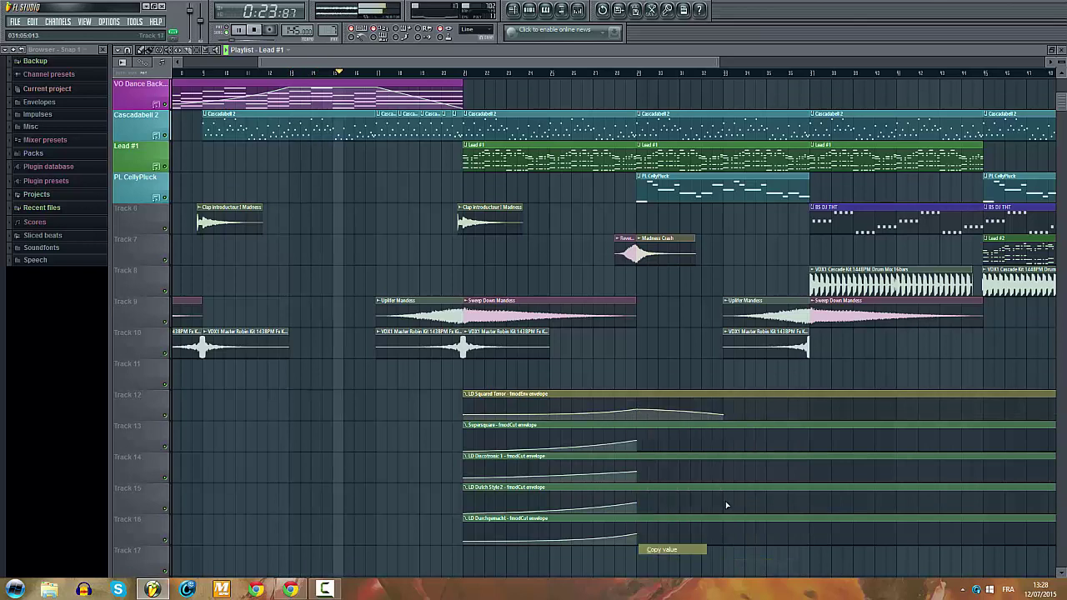
pyautogui.rightClick(814, 415)
pyautogui.click(835, 566)
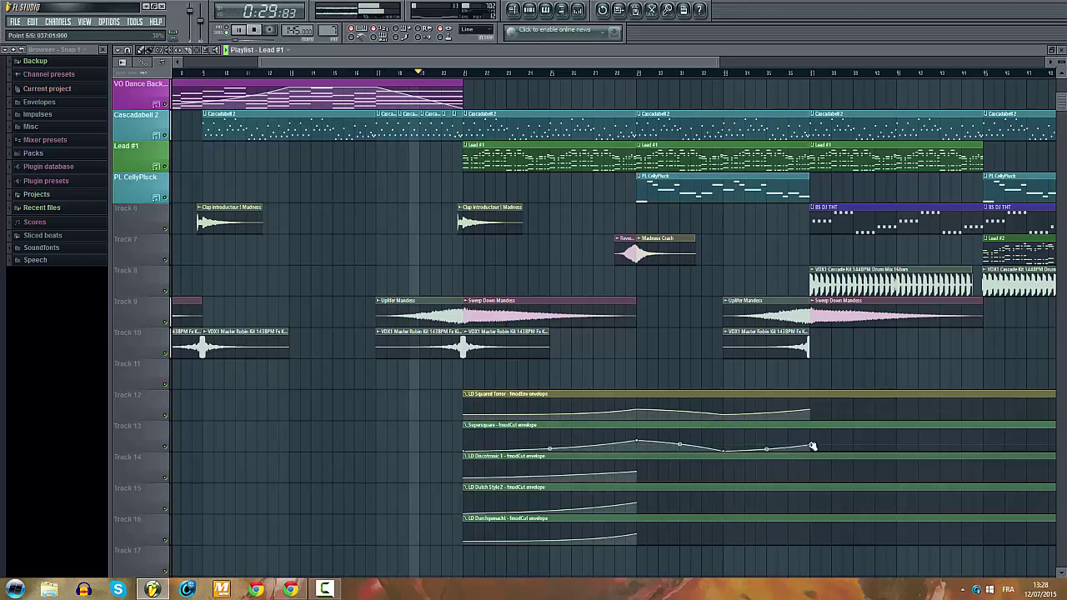
# Step: Shape Track 13's Supersquare envelope with a dip at bar 33 and a point at bar 37 using the copied 50% peak value
pyautogui.rightClick(813, 446)
pyautogui.click(846, 564)
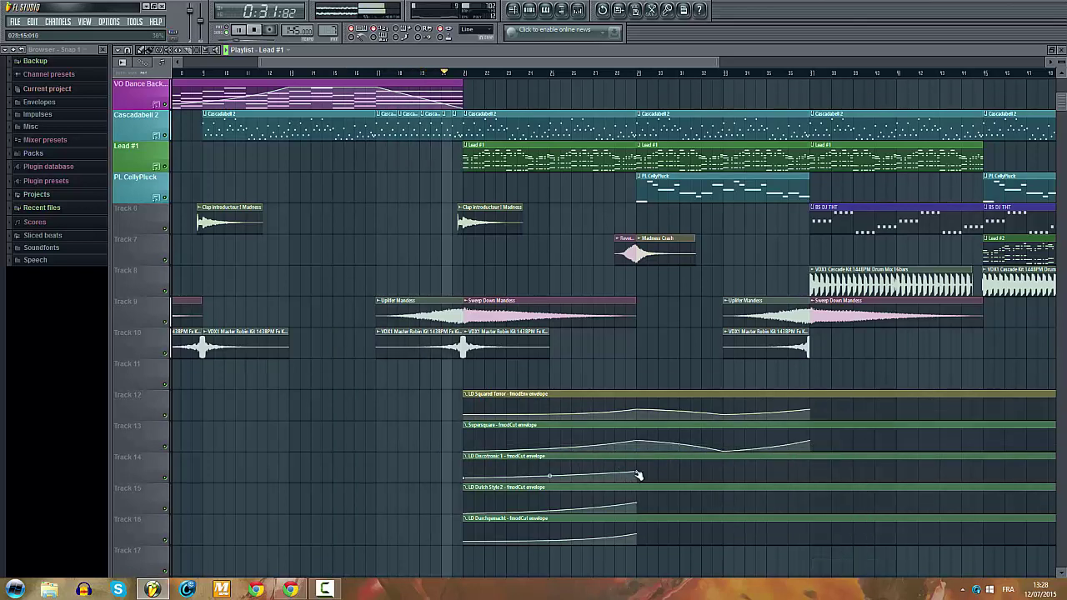
# Step: Add a point at bar 33 to Track 14's LD Discotronic 1 envelope and paste the envelope's 20% starting value into it
pyautogui.rightClick(466, 480)
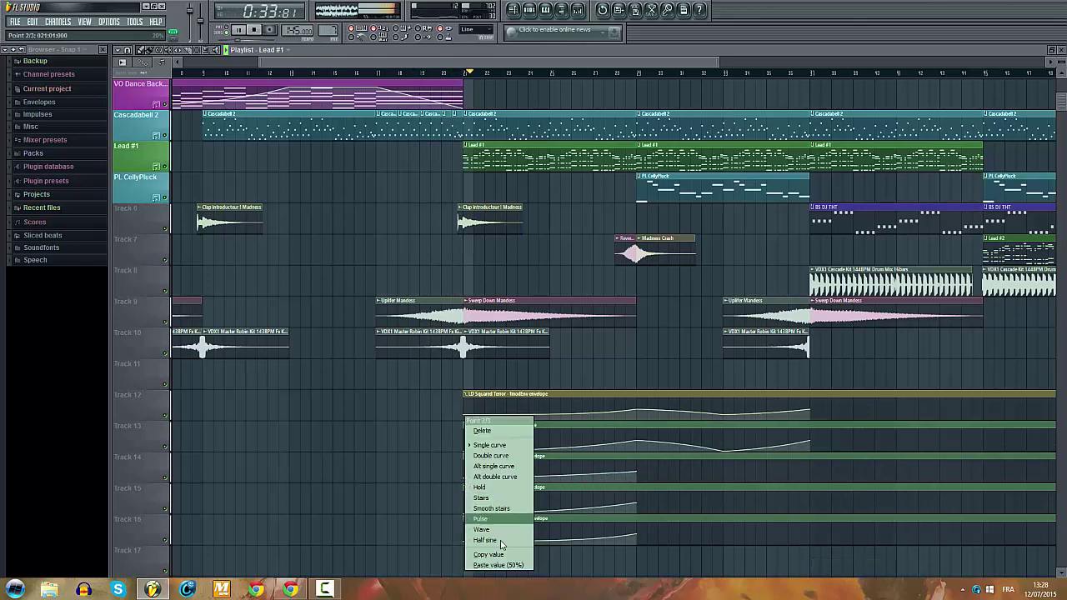
pyautogui.click(501, 554)
pyautogui.rightClick(724, 481)
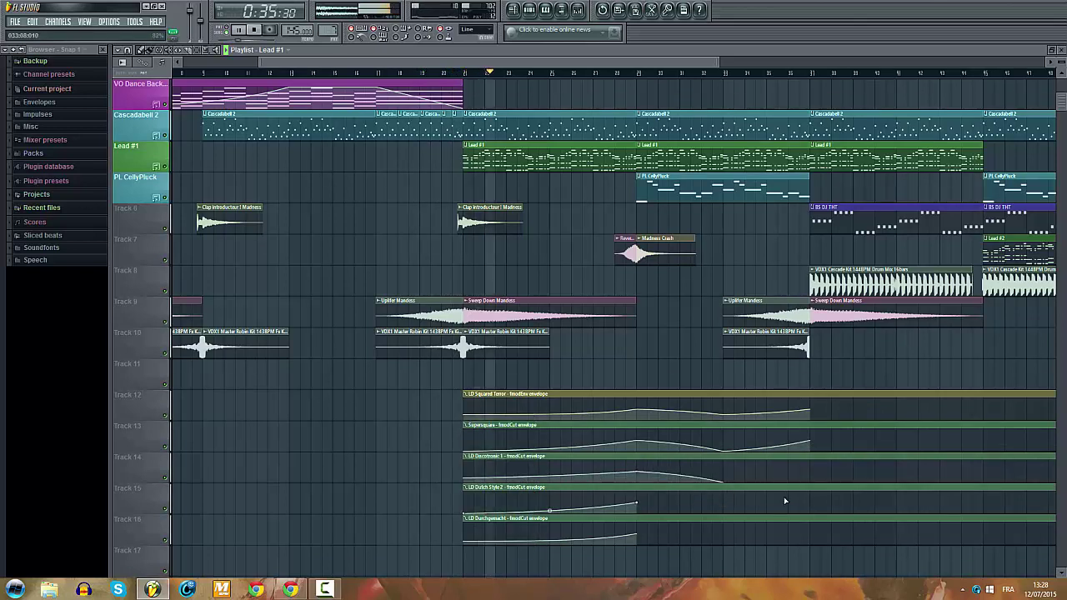
pyautogui.rightClick(720, 483)
pyautogui.click(754, 562)
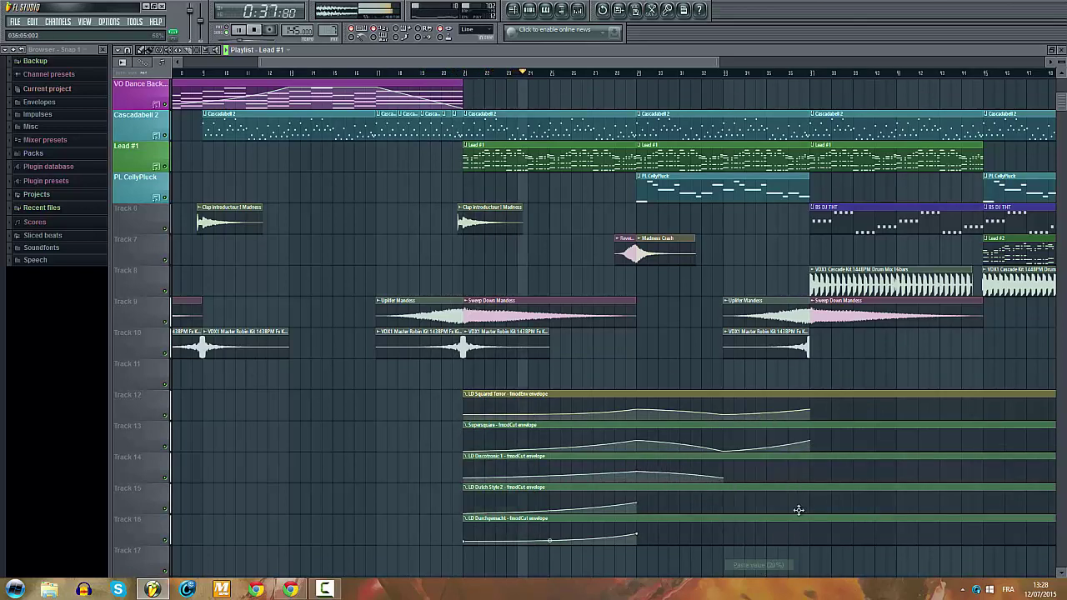
# Step: Copy Track 13's peak value and paste it into Track 14's envelope points at bar 29 and bar 37
pyautogui.rightClick(639, 472)
pyautogui.click(671, 565)
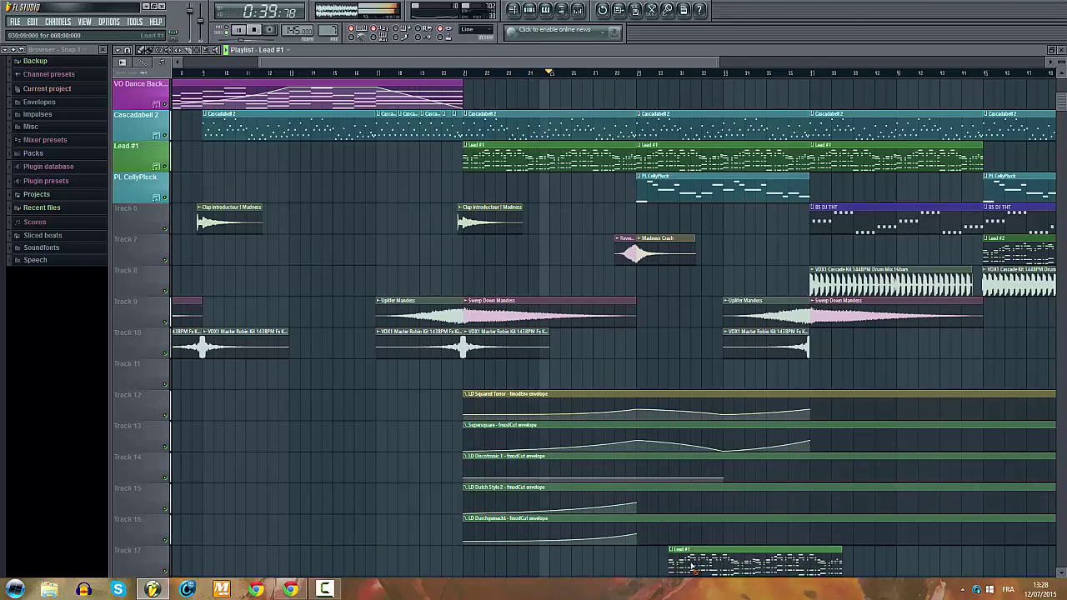
pyautogui.rightClick(638, 441)
pyautogui.click(669, 556)
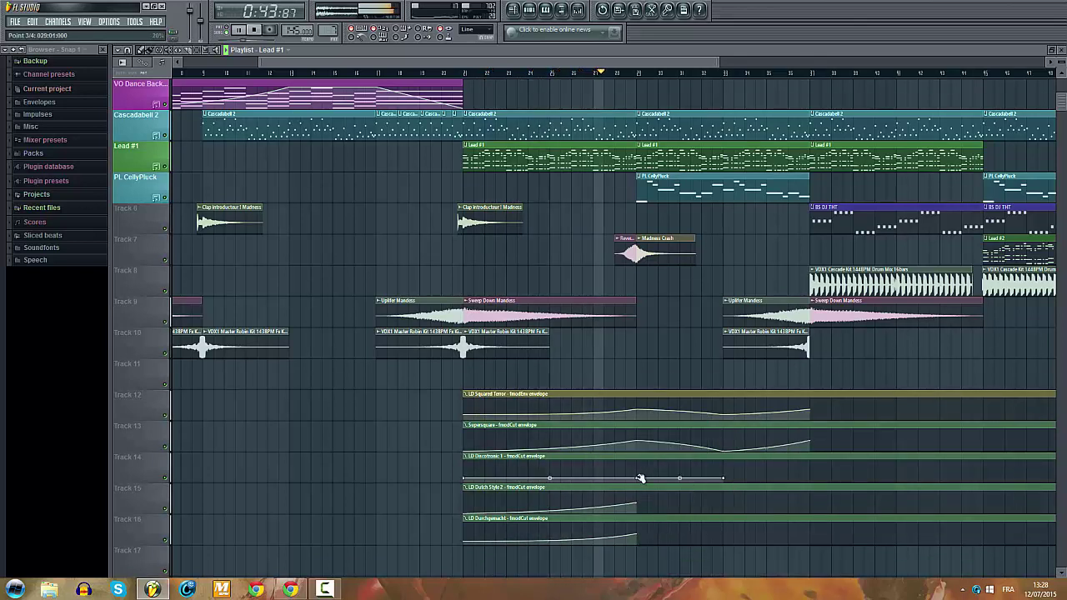
pyautogui.rightClick(640, 478)
pyautogui.click(683, 566)
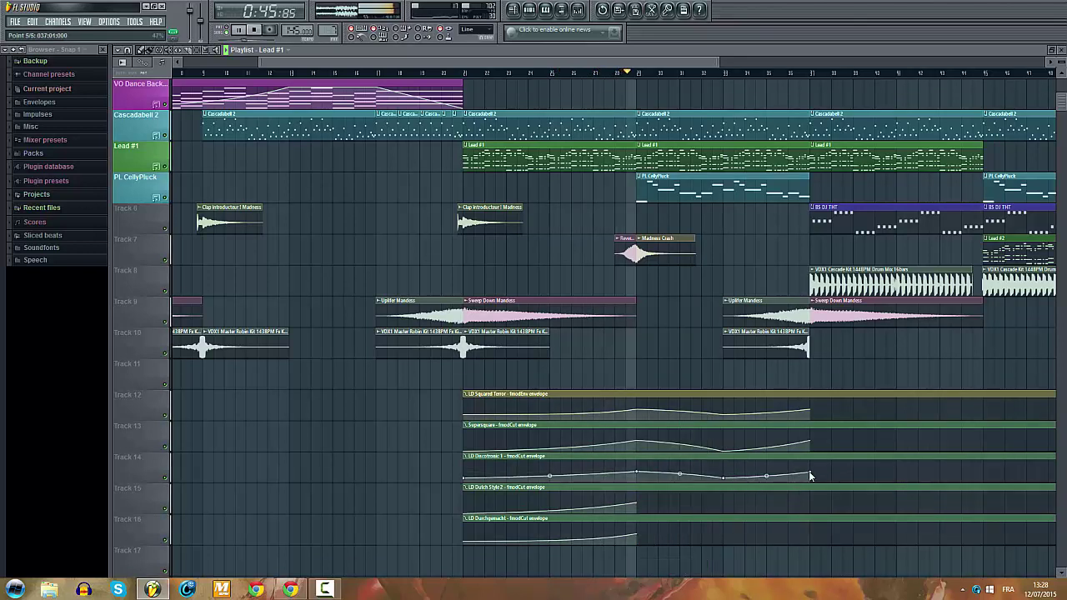
pyautogui.rightClick(808, 475)
pyautogui.click(846, 565)
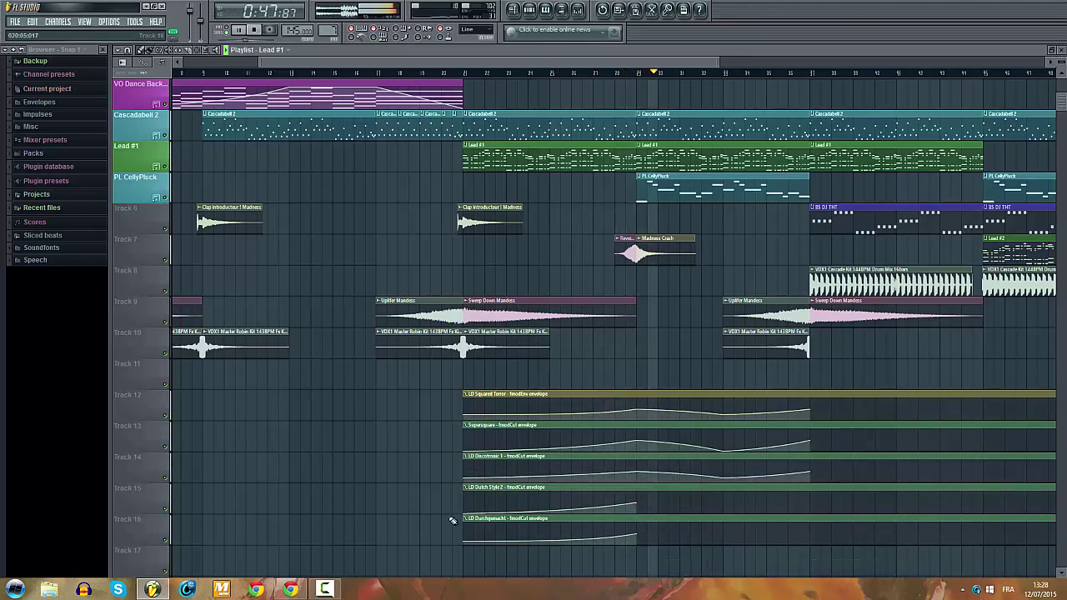
# Step: Shape Track 15's LD Dutch Style 2 envelope with a low point at bar 33 and a 50% point at bar 37
pyautogui.click(726, 510)
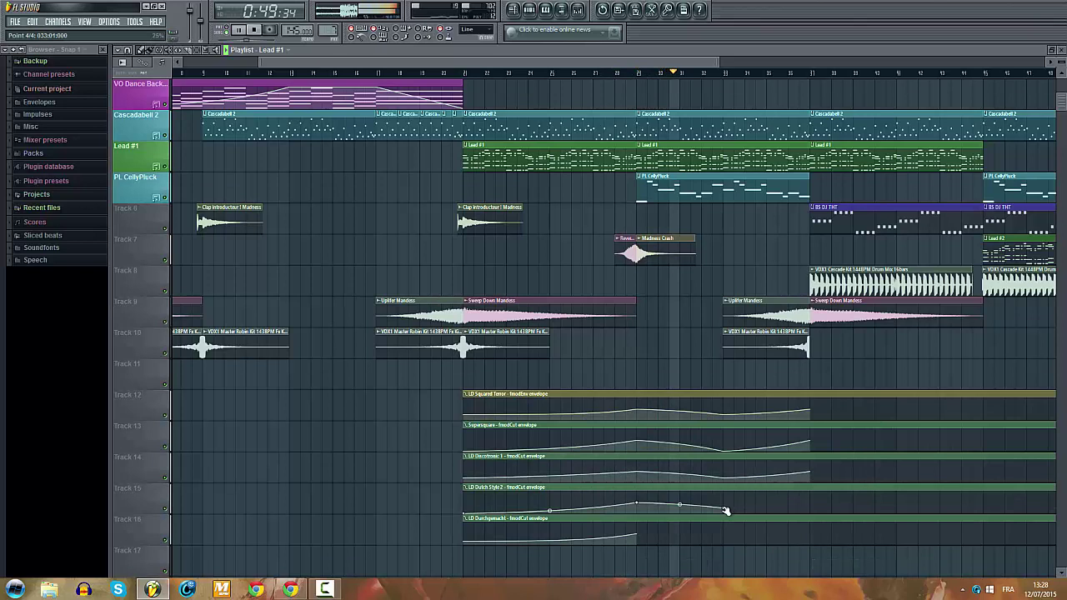
pyautogui.click(808, 509)
pyautogui.rightClick(809, 509)
pyautogui.click(830, 571)
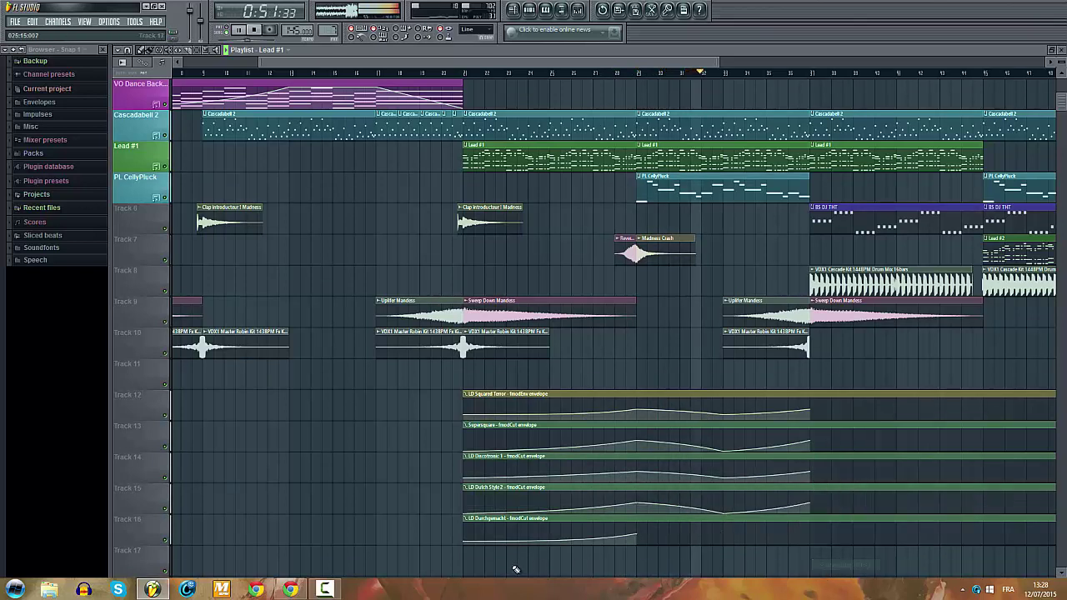
# Step: Extend Track 16's LD Durchgemacht envelope with a low point at bar 33 and a pasted 50% point at bar 37
pyautogui.rightClick(464, 542)
pyautogui.click(534, 554)
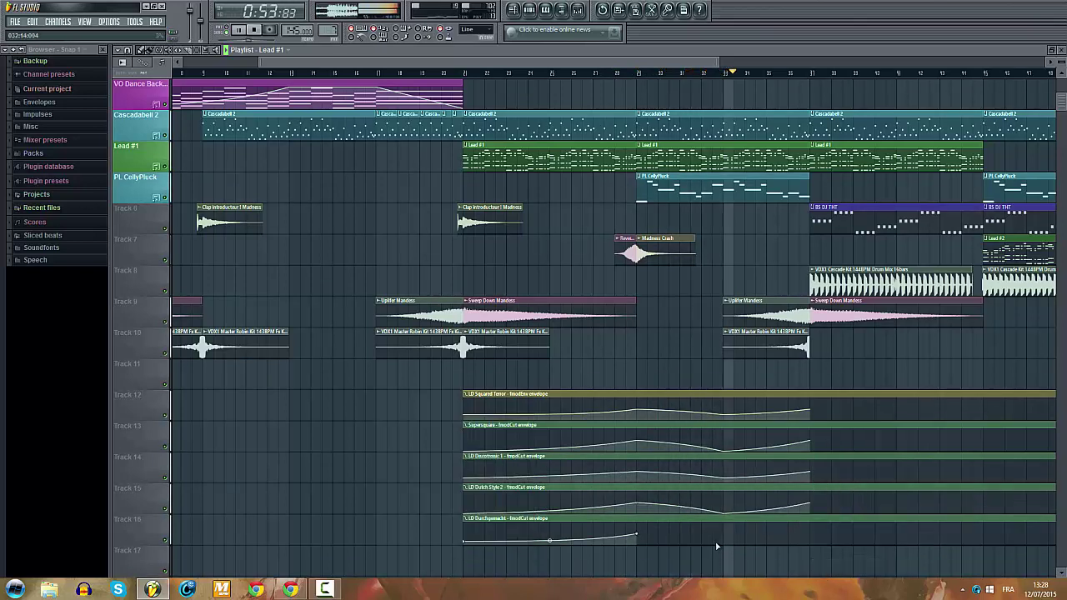
pyautogui.click(723, 543)
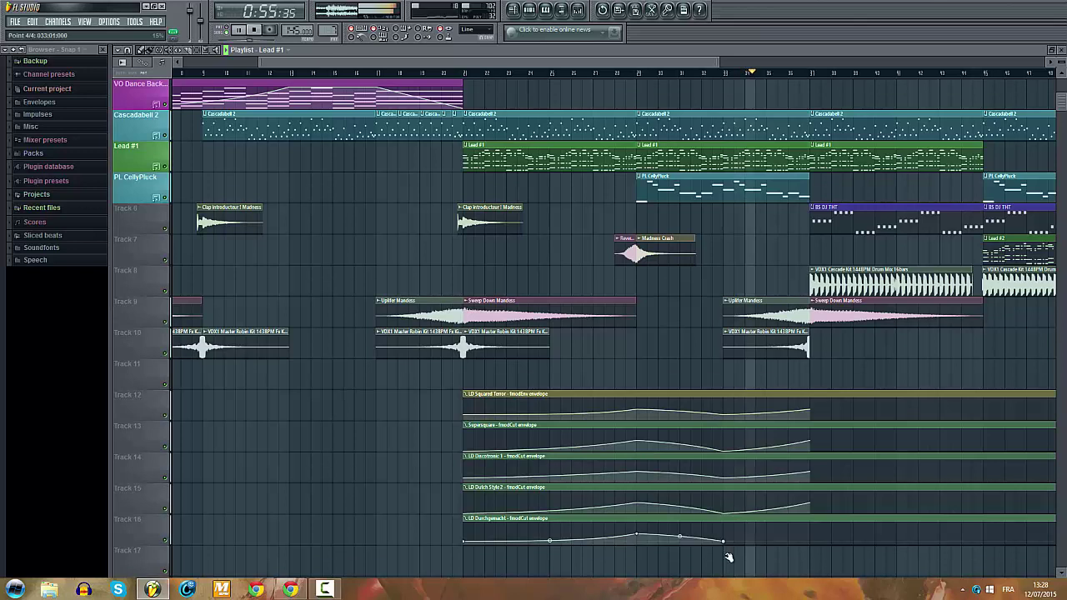
pyautogui.rightClick(810, 511)
pyautogui.click(833, 558)
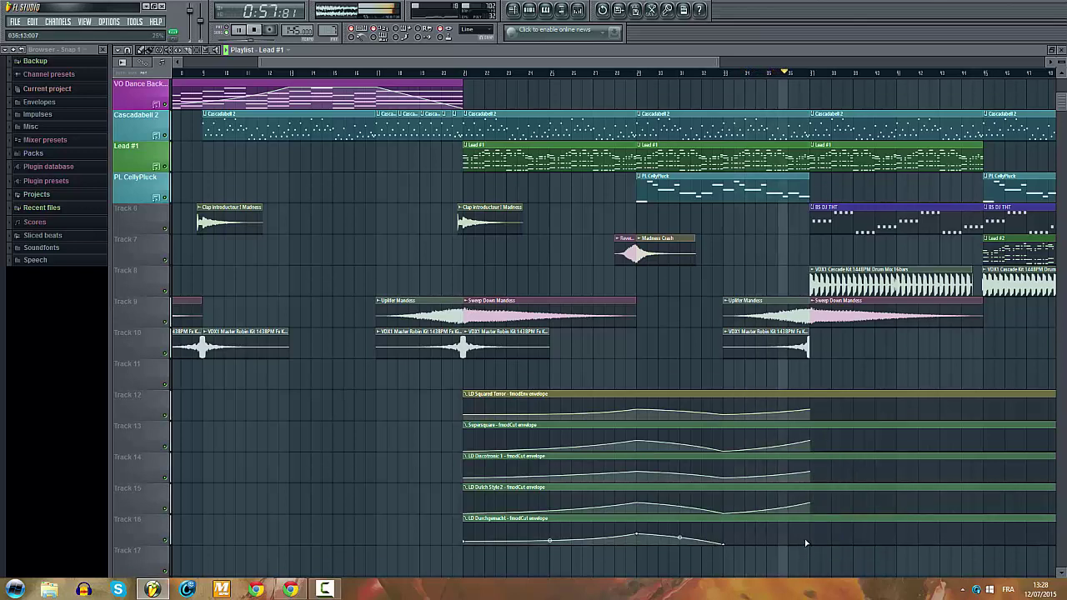
pyautogui.click(810, 533)
pyautogui.rightClick(810, 533)
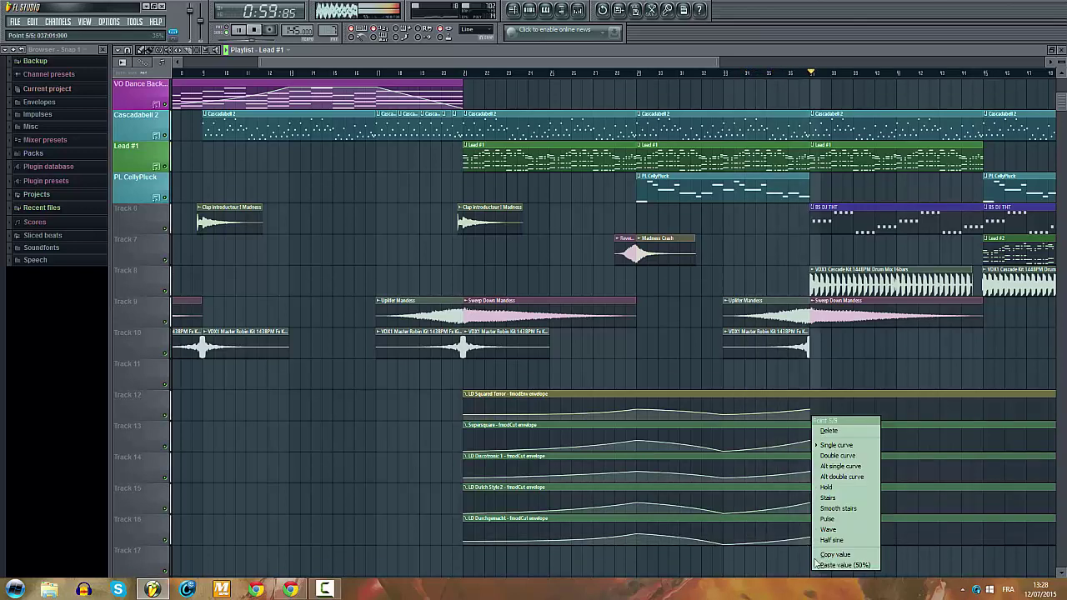
pyautogui.click(834, 565)
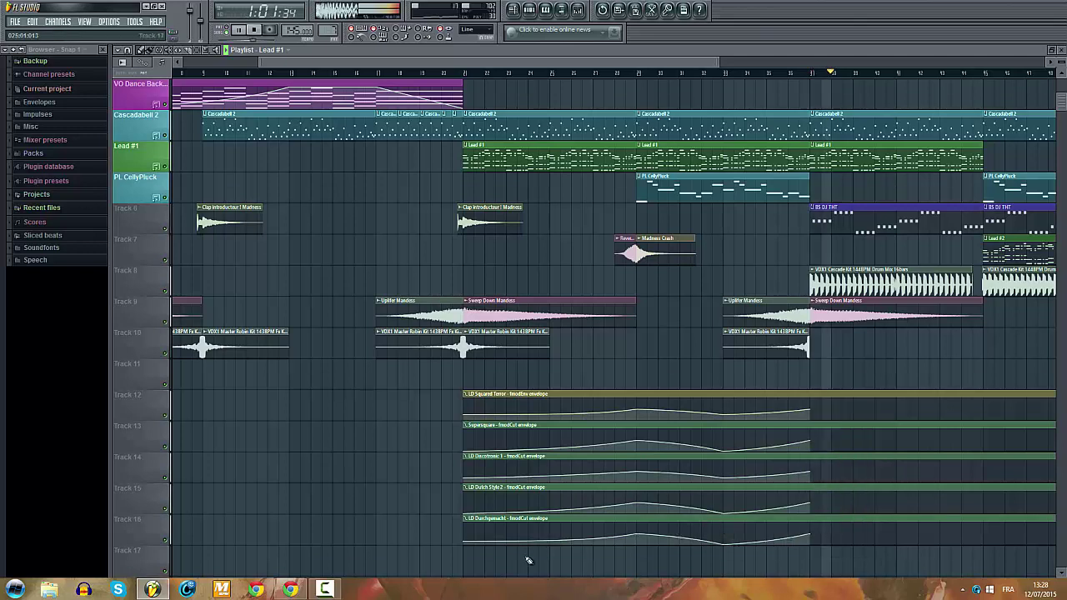
# Step: Copy the starting value of Track 16's envelope and paste the 15% value into its bar 33 point
pyautogui.rightClick(464, 541)
pyautogui.click(501, 556)
pyautogui.rightClick(723, 543)
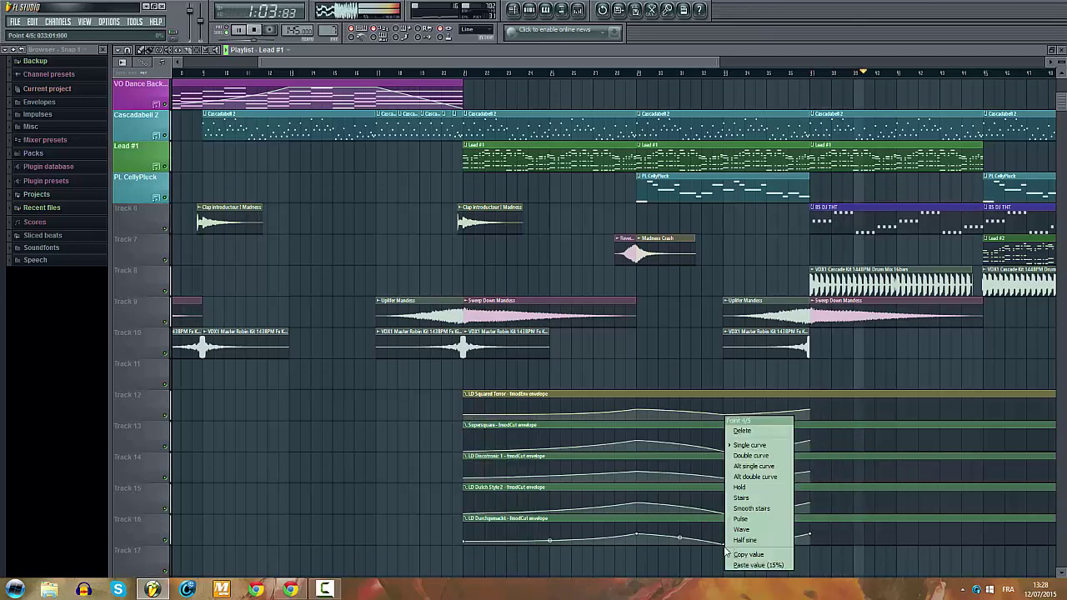
pyautogui.click(752, 569)
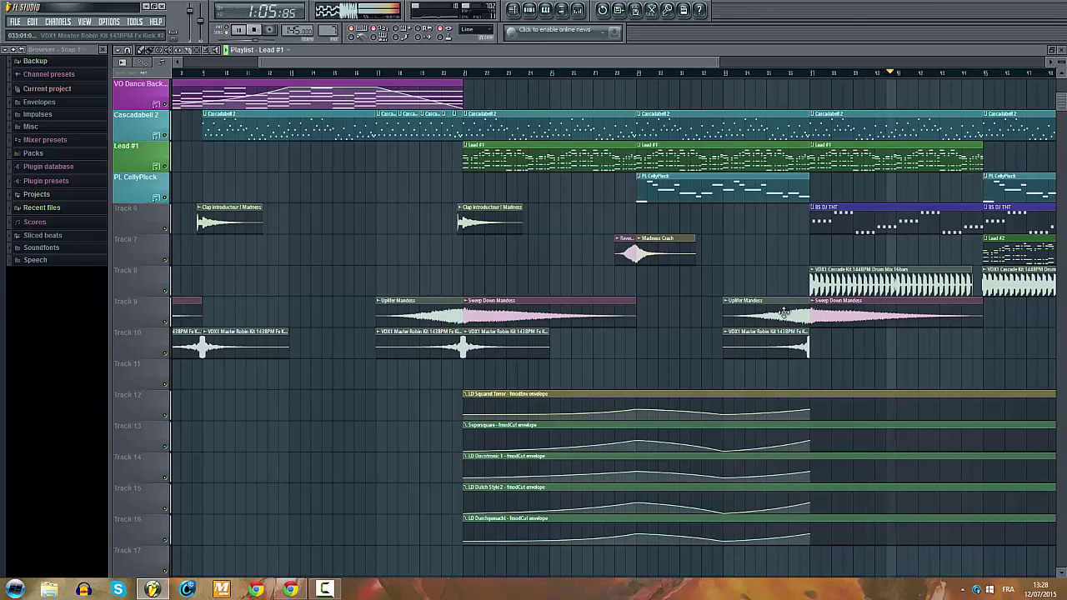
# Step: Add a point at bar 44 to Track 12's LD Squared Terror envelope and stop playback
pyautogui.scroll(-1, 883, 369)
pyautogui.scroll(4, 556, 450)
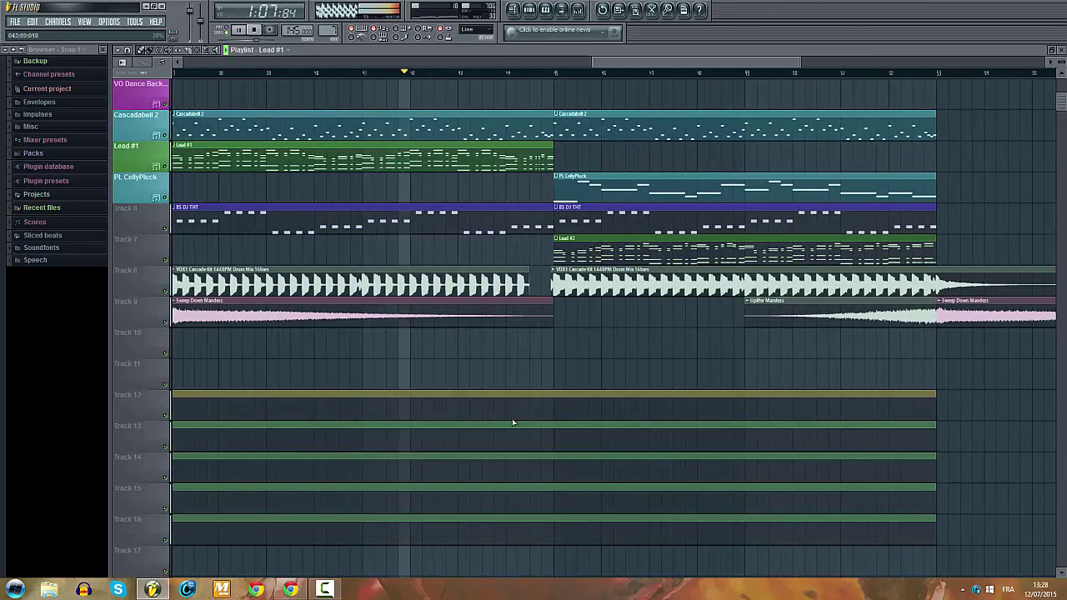
pyautogui.rightClick(508, 412)
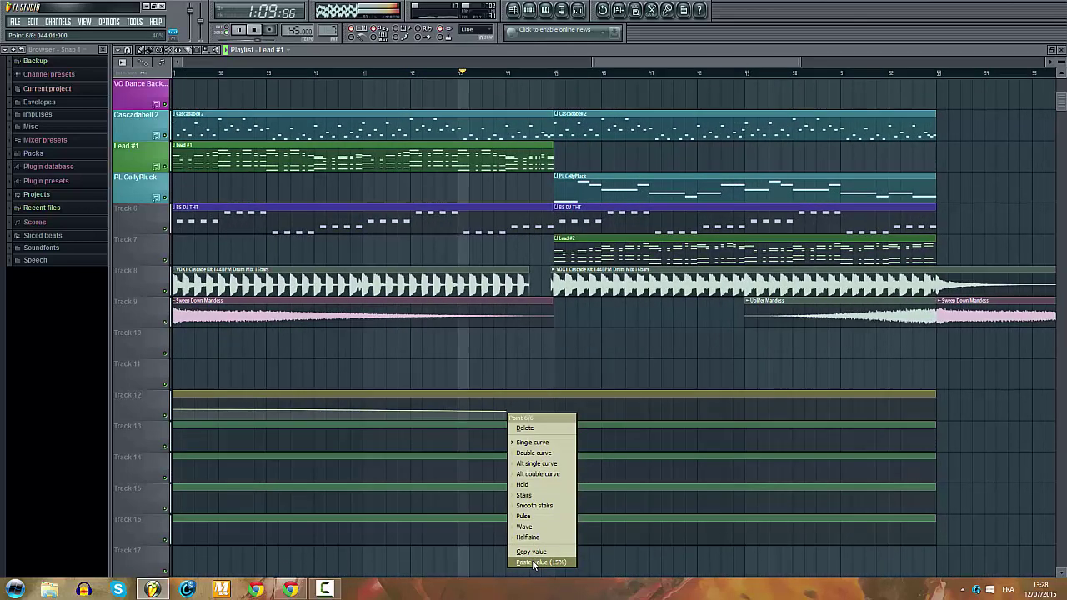
pyautogui.click(415, 565)
pyautogui.scroll(-2, 328, 477)
pyautogui.press('space')
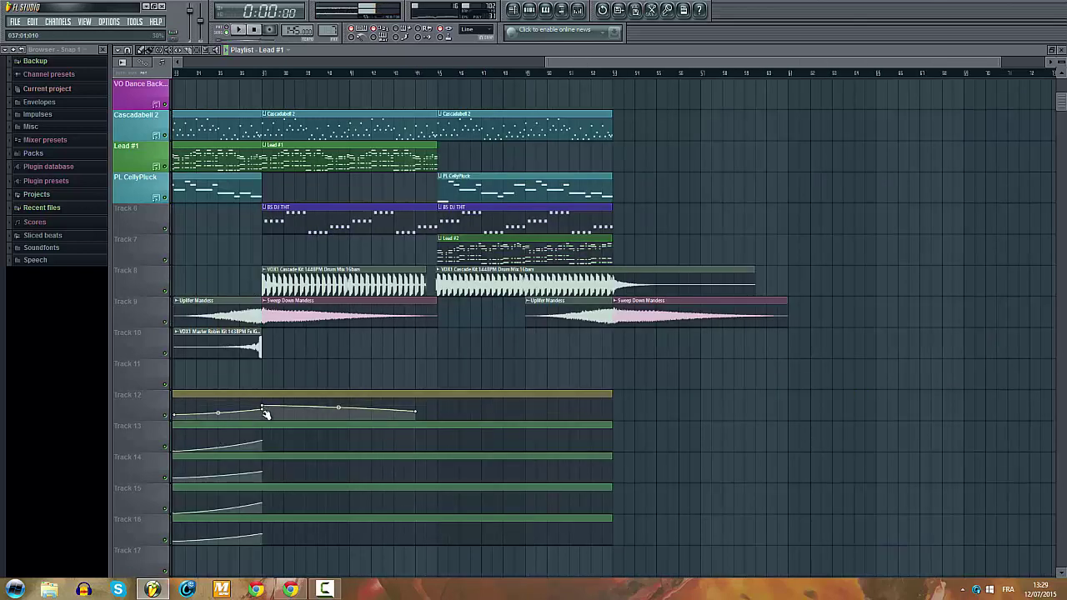
# Step: Bring Track 12's bar 37 point back to the peak level and paste its copied value into the bar 44 point to hold the envelope flat
pyautogui.rightClick(263, 406)
pyautogui.click(274, 416)
pyautogui.rightClick(263, 408)
pyautogui.click(274, 421)
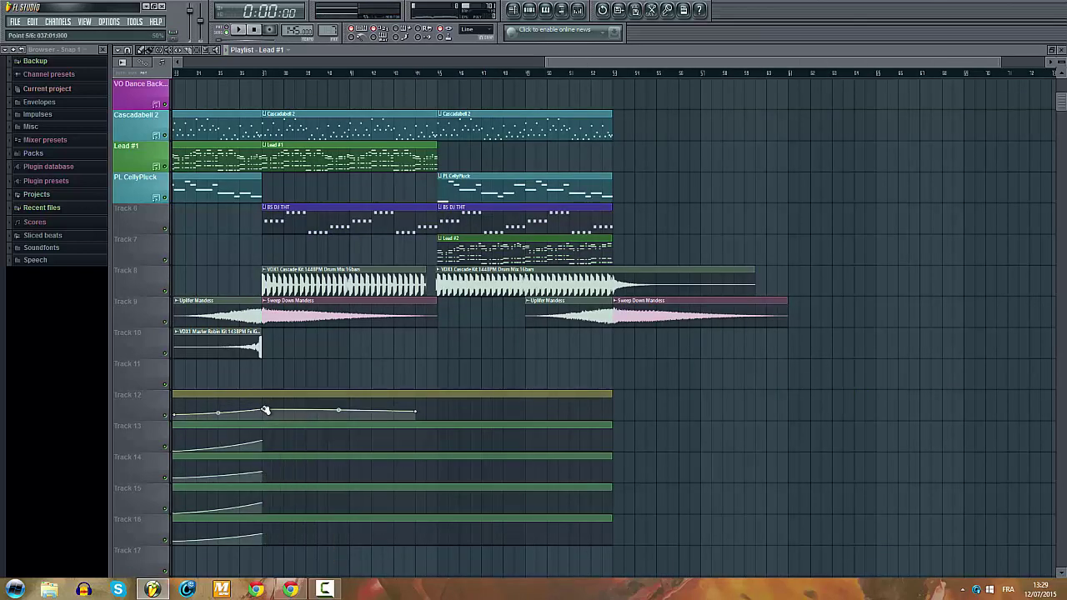
pyautogui.rightClick(264, 409)
pyautogui.click(300, 556)
pyautogui.keyDown('ctrl'); pyautogui.scroll(3, 421, 419); pyautogui.keyUp('ctrl')
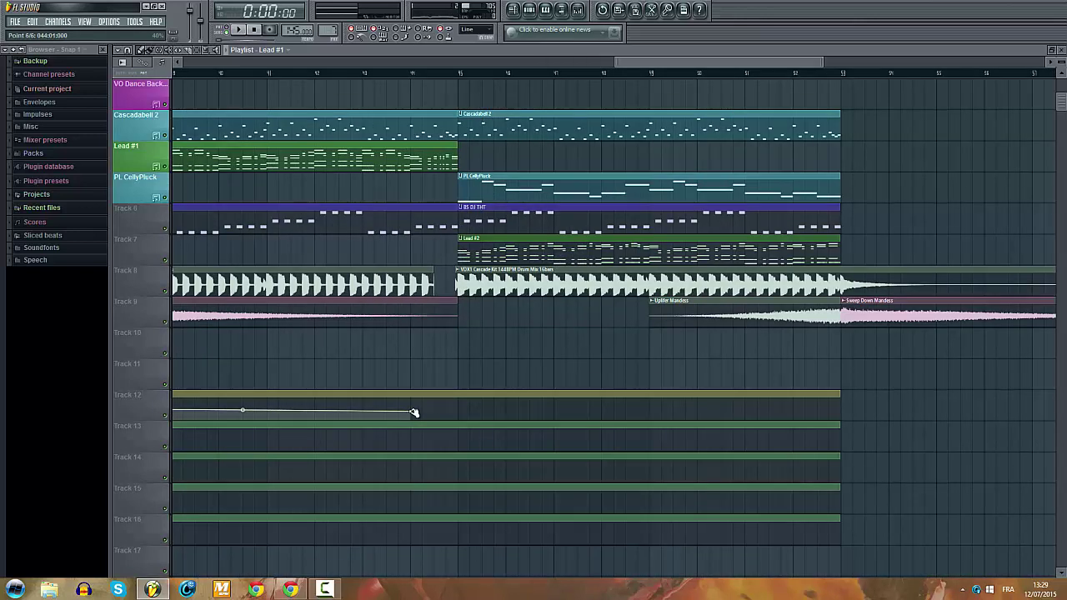
pyautogui.rightClick(414, 413)
pyautogui.click(425, 559)
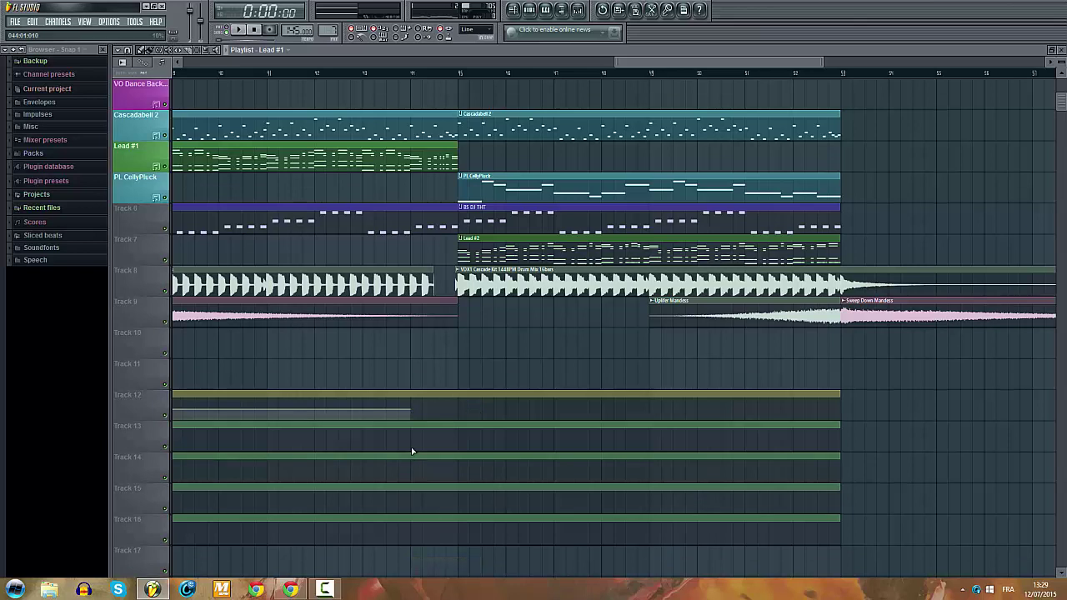
# Step: Add a point at bar 44 to each envelope on Tracks 13 to 16, pasting the 50% value, and restart playback
pyautogui.rightClick(411, 442)
pyautogui.click(444, 564)
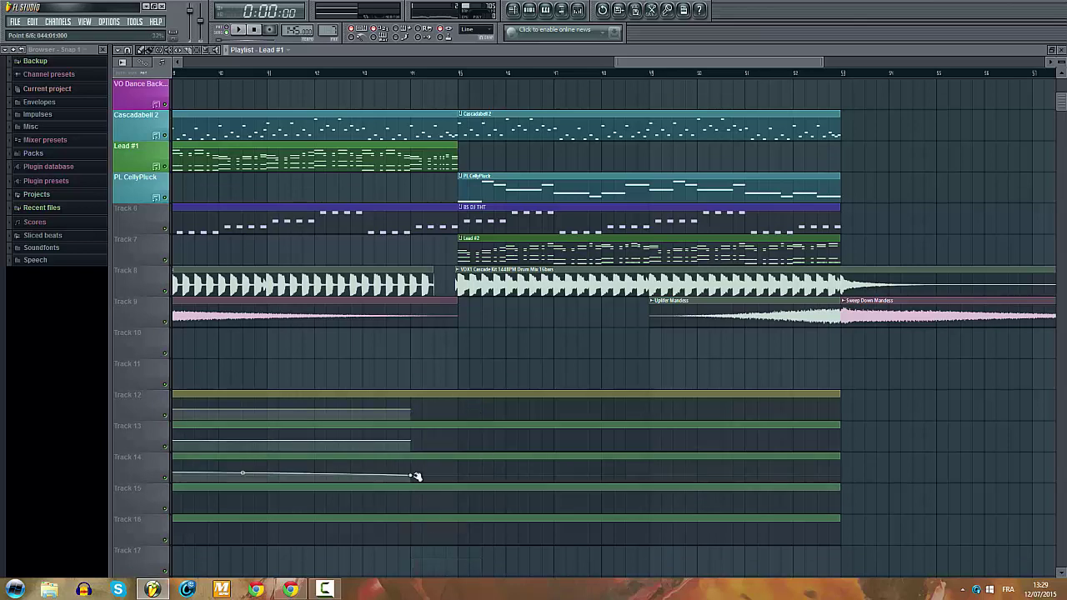
pyautogui.rightClick(414, 475)
pyautogui.click(445, 564)
pyautogui.press('space')
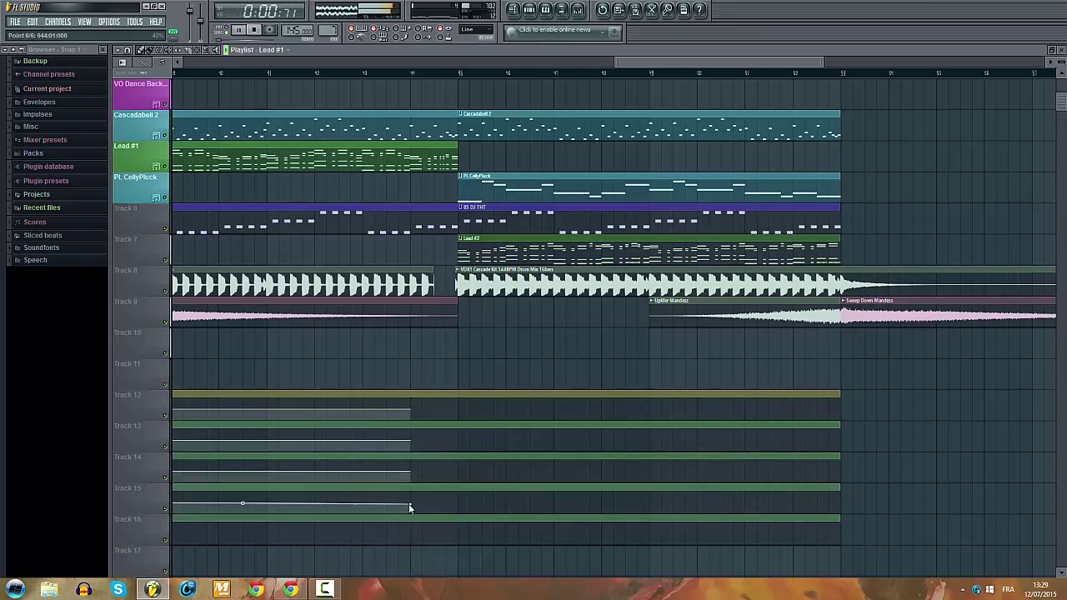
pyautogui.rightClick(408, 503)
pyautogui.click(444, 564)
pyautogui.rightClick(410, 537)
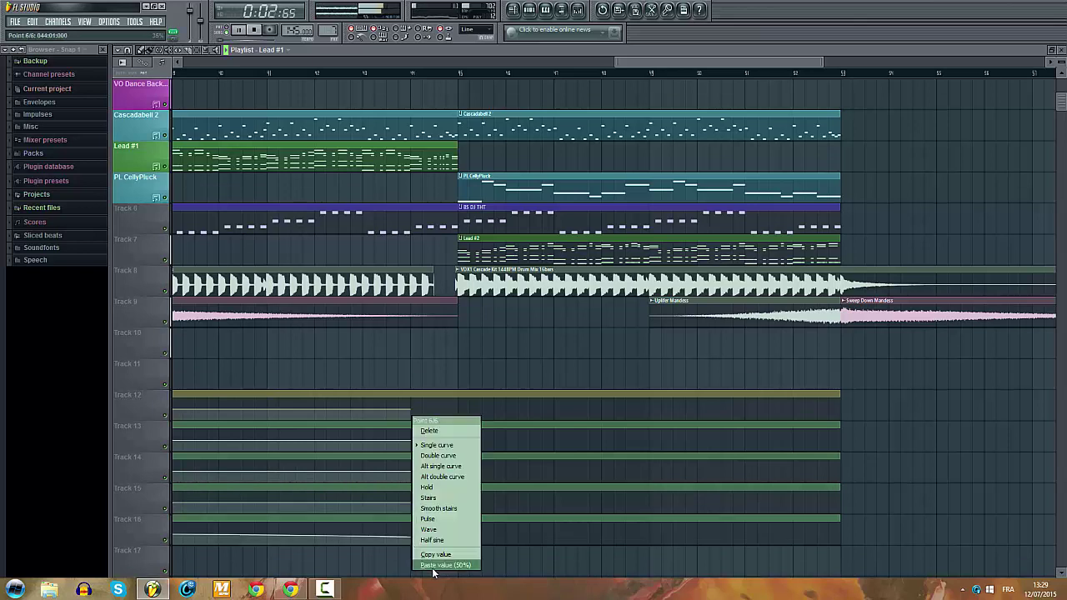
pyautogui.click(434, 566)
# Step: Create a short dip midway through bar 44 on the Track 12 and 13 envelopes, pasting the 50% value at bar 45
pyautogui.moveTo(435, 419); pyautogui.dragTo(458, 411)
pyautogui.rightClick(458, 411)
pyautogui.click(494, 558)
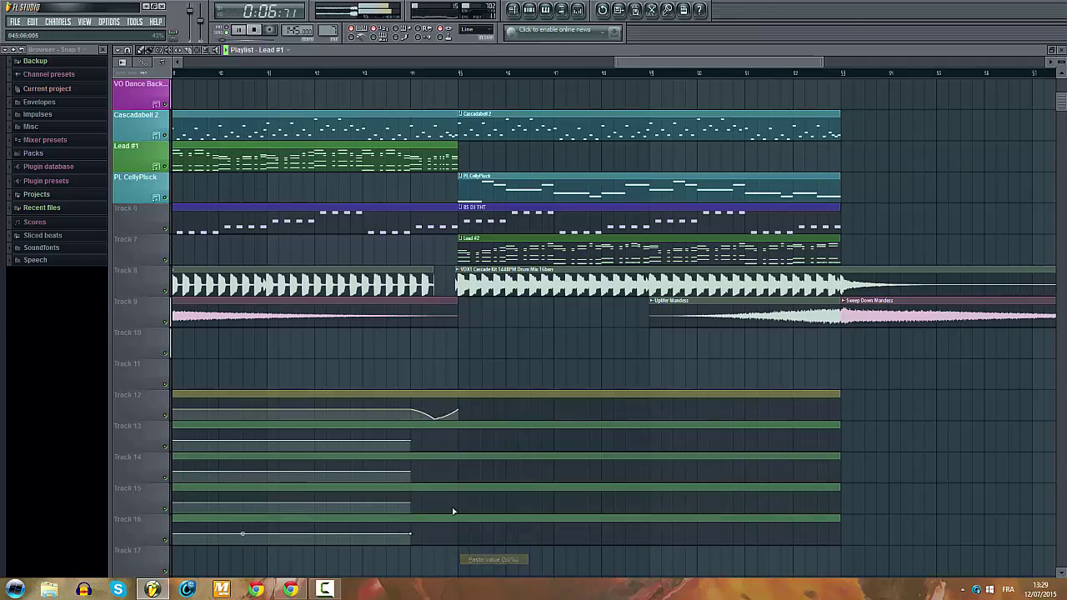
pyautogui.rightClick(463, 448)
pyautogui.click(468, 445)
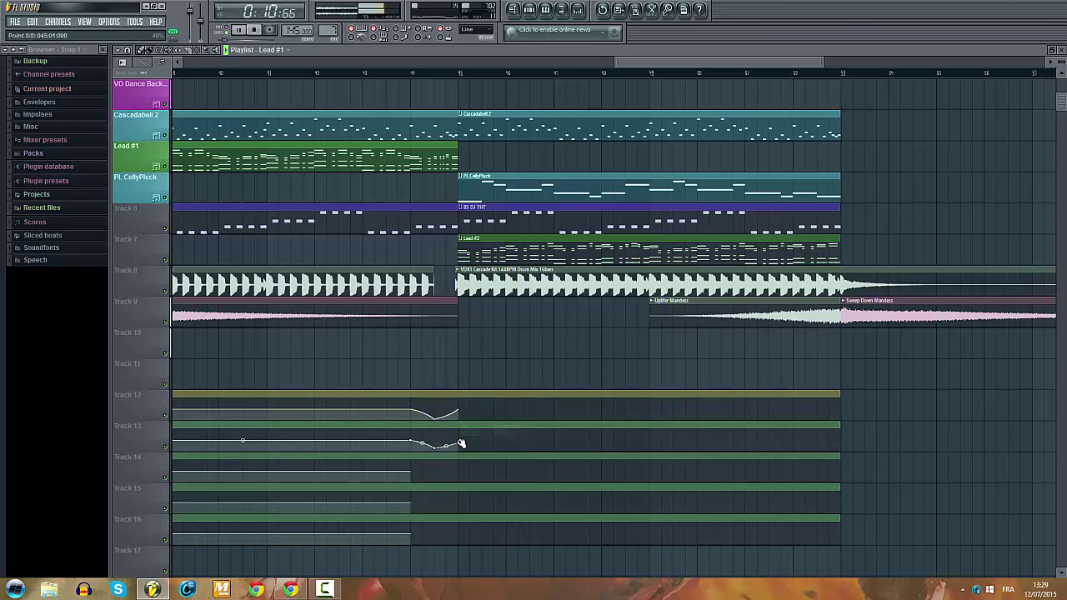
pyautogui.rightClick(461, 444)
pyautogui.click(488, 565)
# Step: Create a short dip midway through bar 44 on Track 14's envelope, ending with a point at bar 45
pyautogui.rightClick(459, 482)
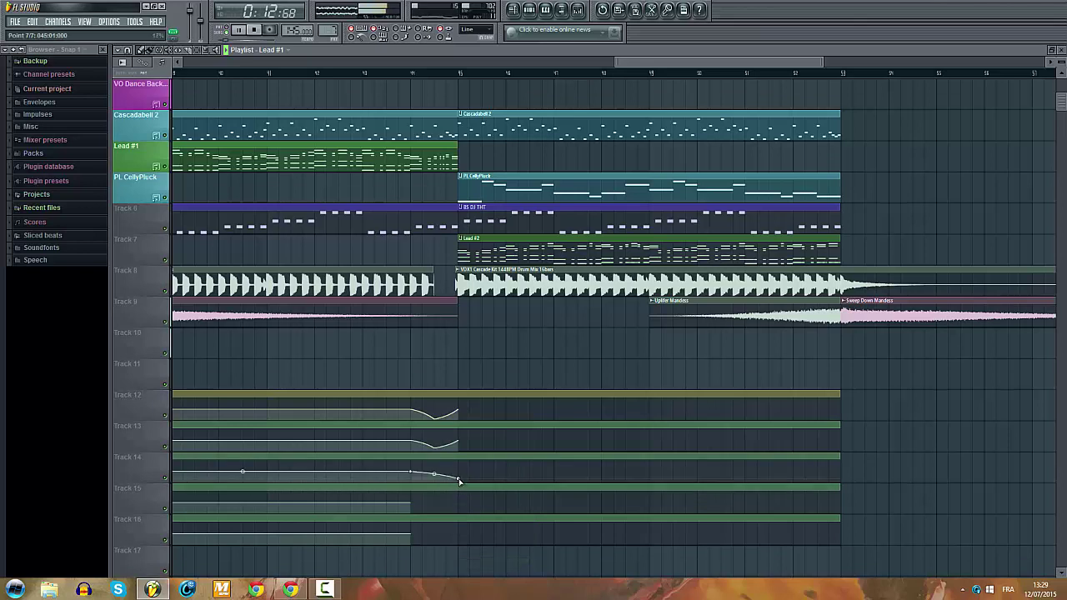
pyautogui.rightClick(459, 479)
pyautogui.click(495, 553)
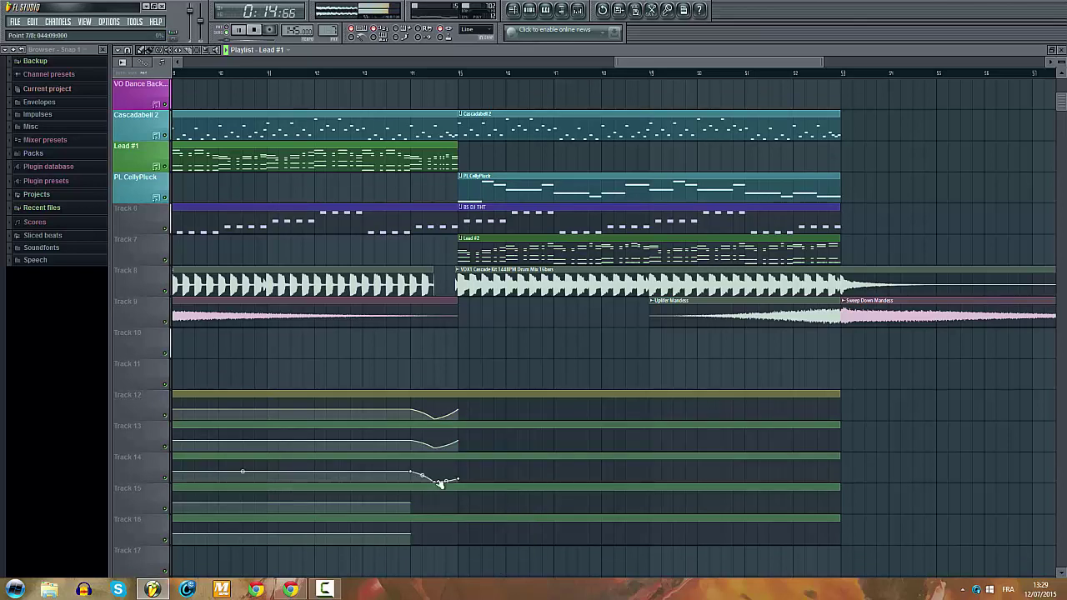
pyautogui.rightClick(457, 483)
pyautogui.click(477, 428)
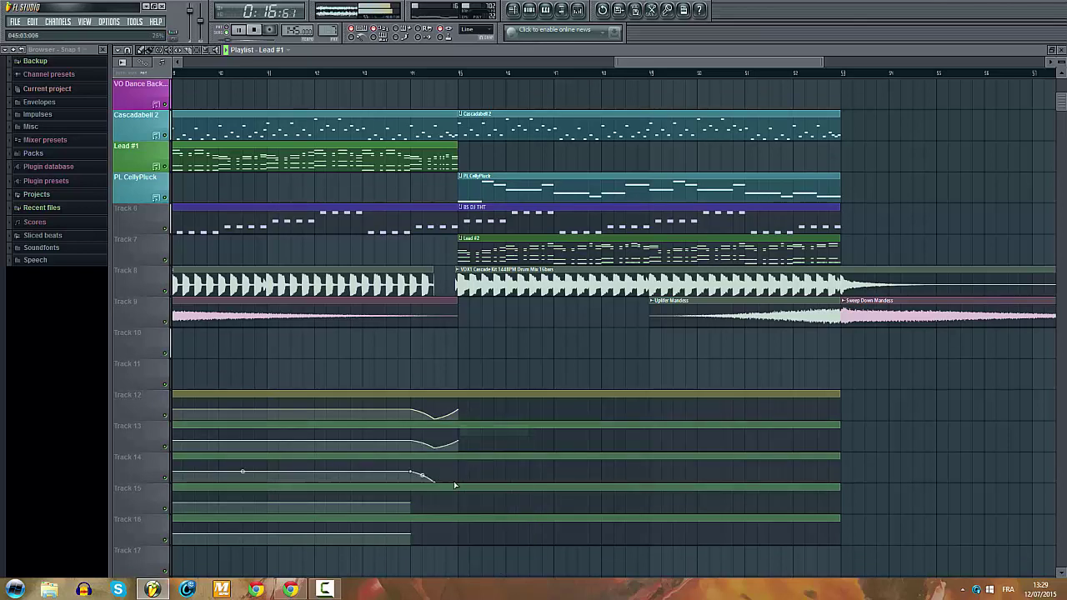
pyautogui.rightClick(458, 475)
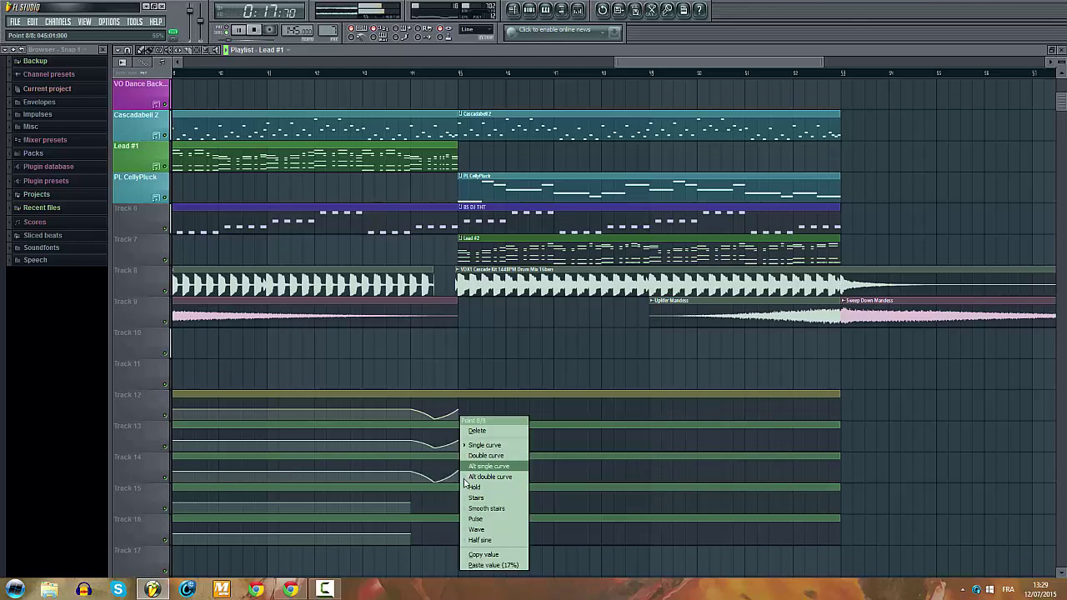
pyautogui.click(463, 564)
# Step: Copy the 55% value from Track 14's bar 44 point and paste it into the bar 45 point
pyautogui.rightClick(415, 473)
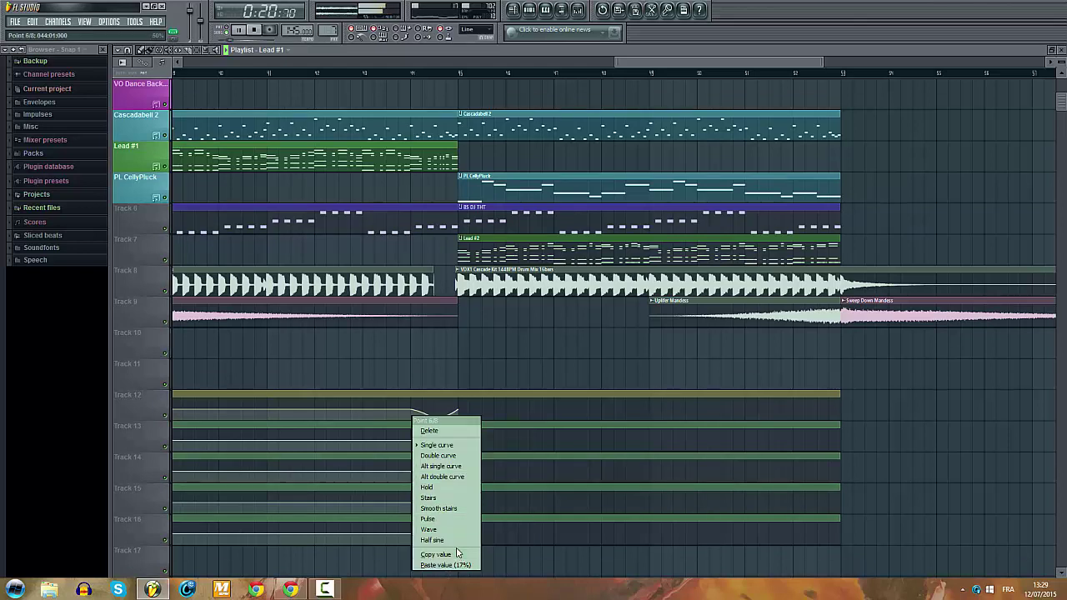
pyautogui.click(456, 555)
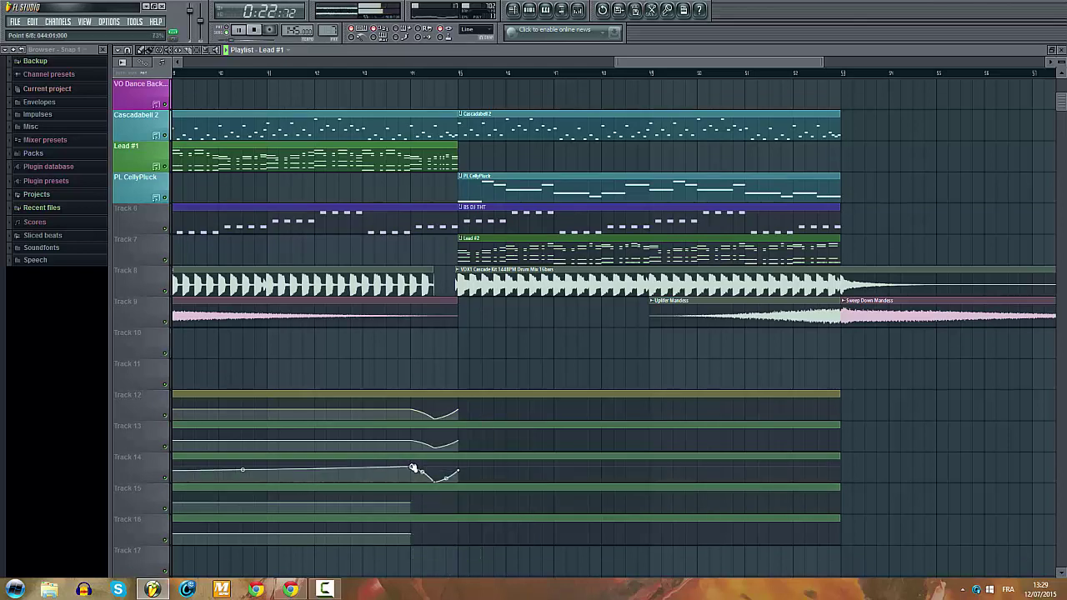
pyautogui.rightClick(413, 472)
pyautogui.click(450, 554)
pyautogui.rightClick(455, 481)
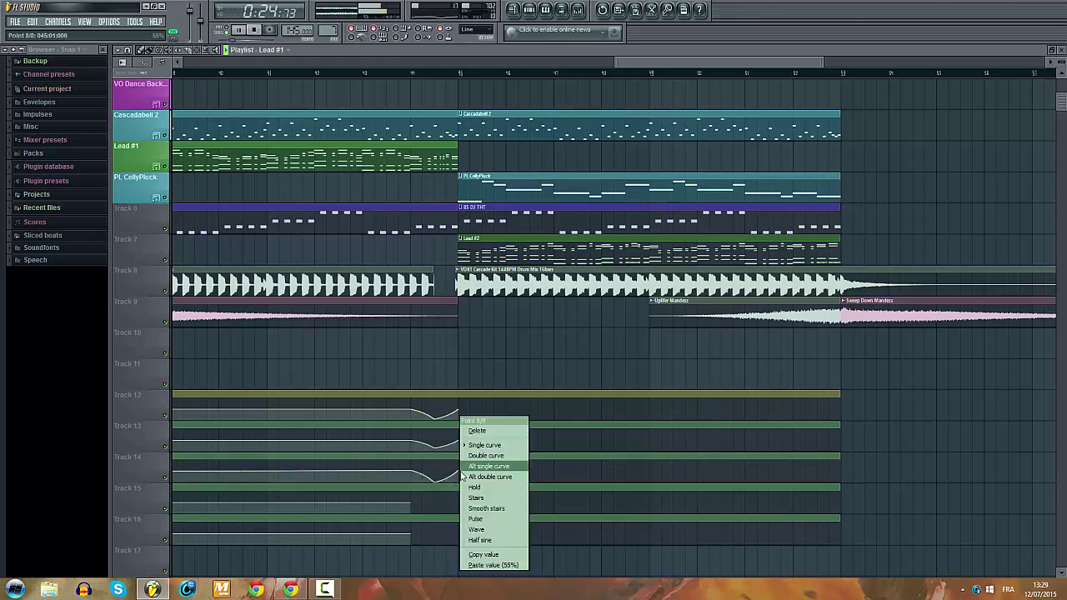
pyautogui.click(444, 568)
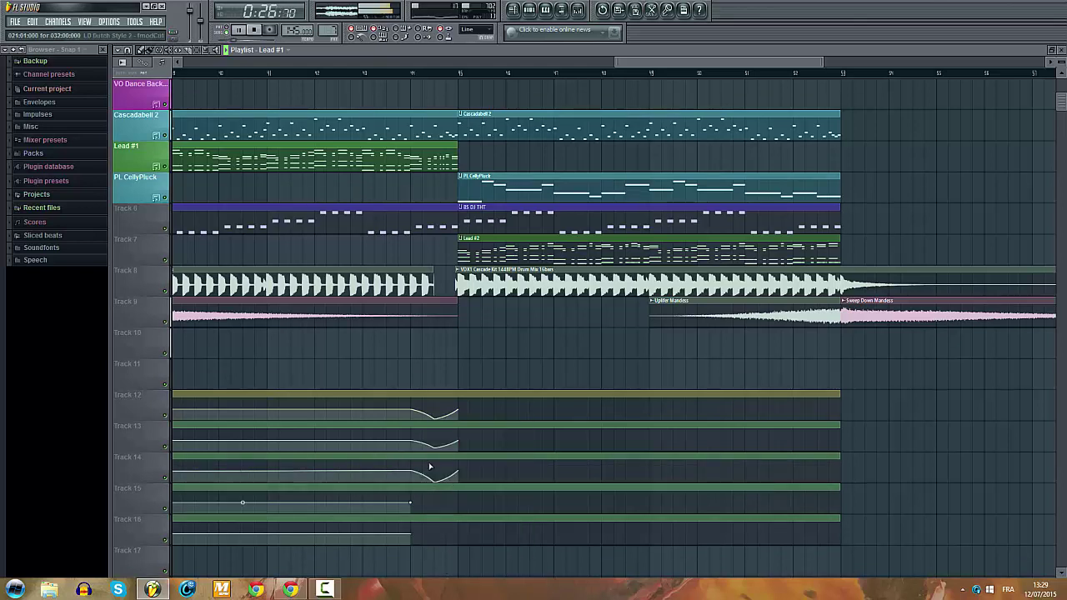
# Step: Copy the 50% value from Track 13's bar 44 point and paste it into Track 14's points at bars 44 and 45
pyautogui.rightClick(417, 439)
pyautogui.click(447, 554)
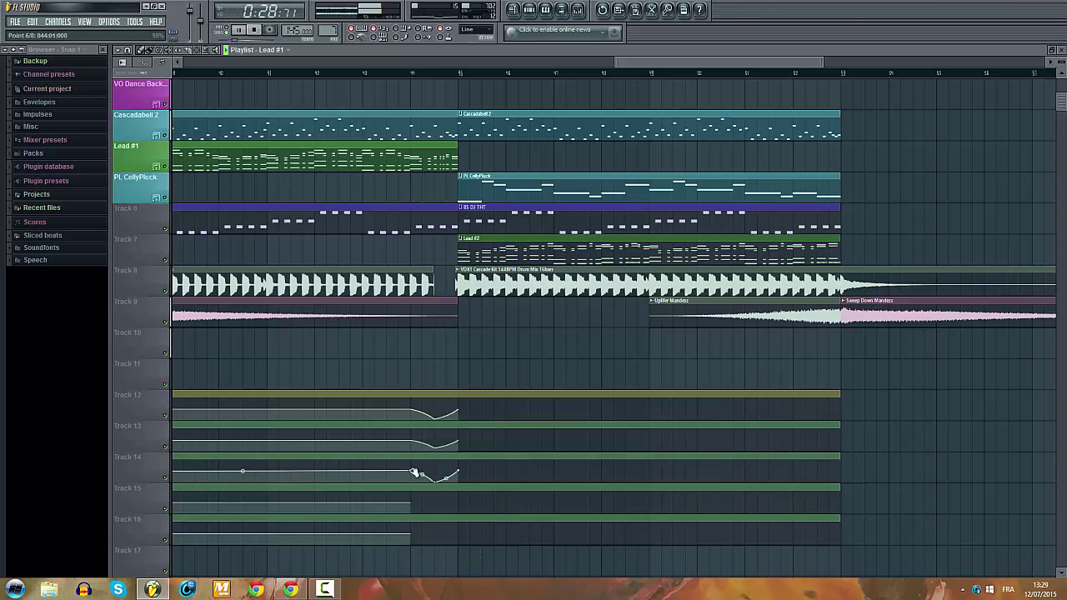
pyautogui.rightClick(417, 469)
pyautogui.click(449, 565)
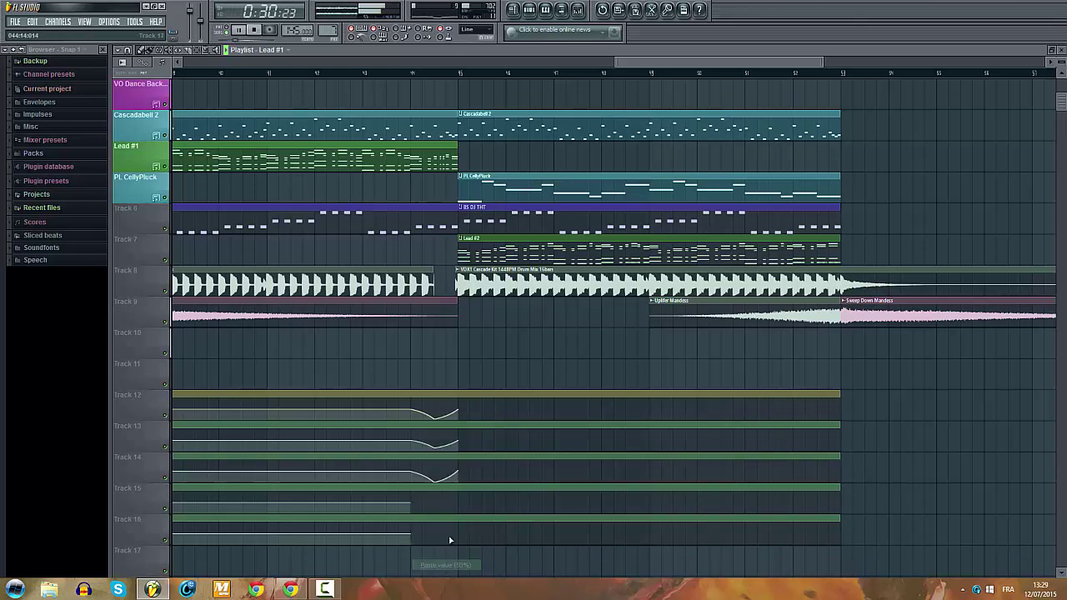
pyautogui.rightClick(460, 473)
pyautogui.click(484, 565)
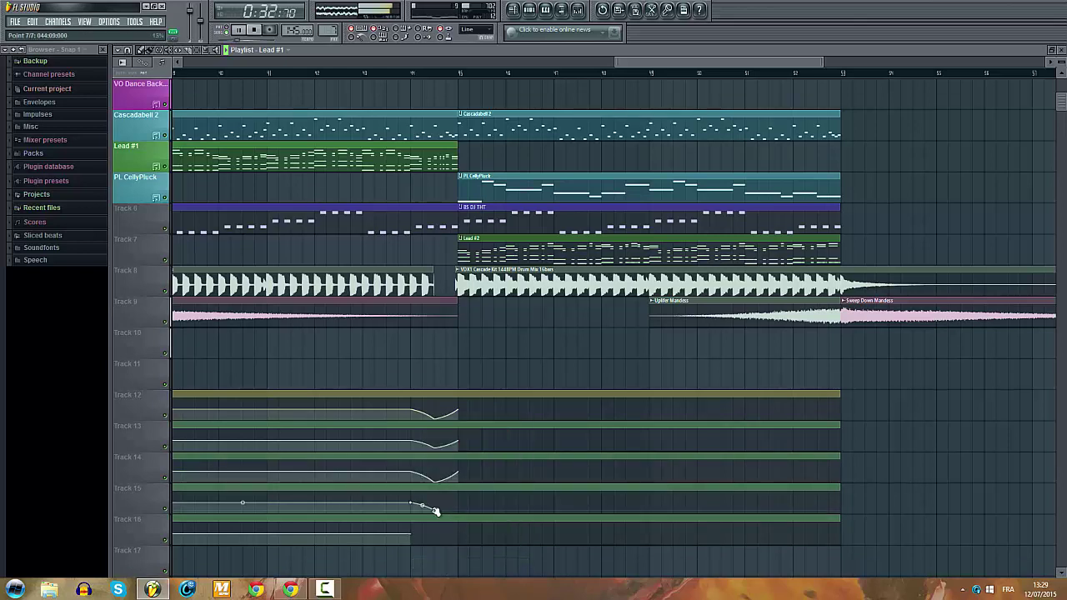
# Step: Create the same bar 44 dip on the Track 15 and 16 envelopes, pasting the 50% value at bar 45
pyautogui.rightClick(459, 507)
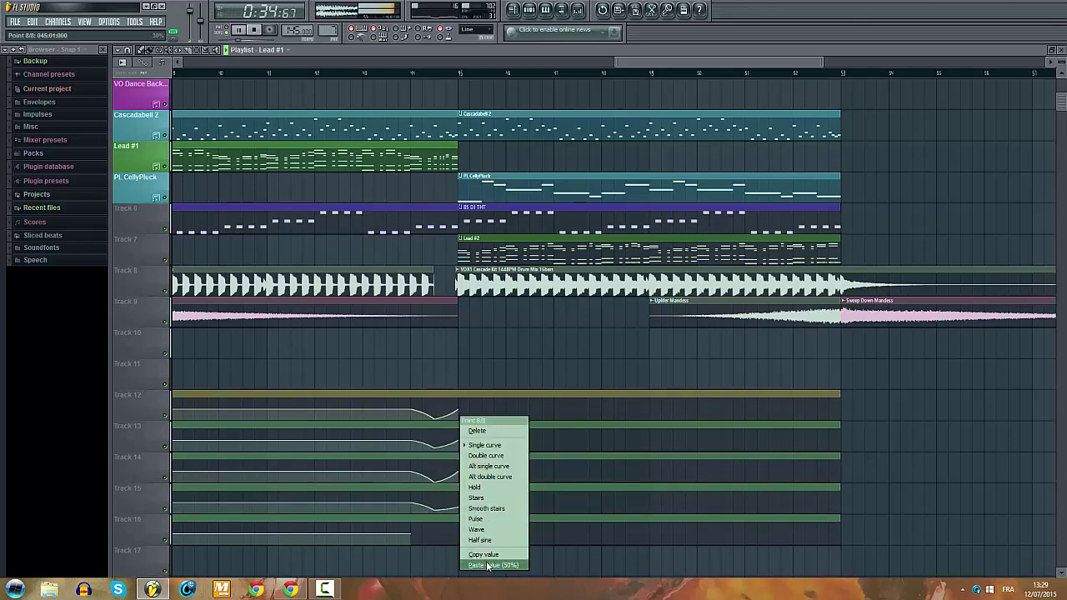
pyautogui.click(471, 565)
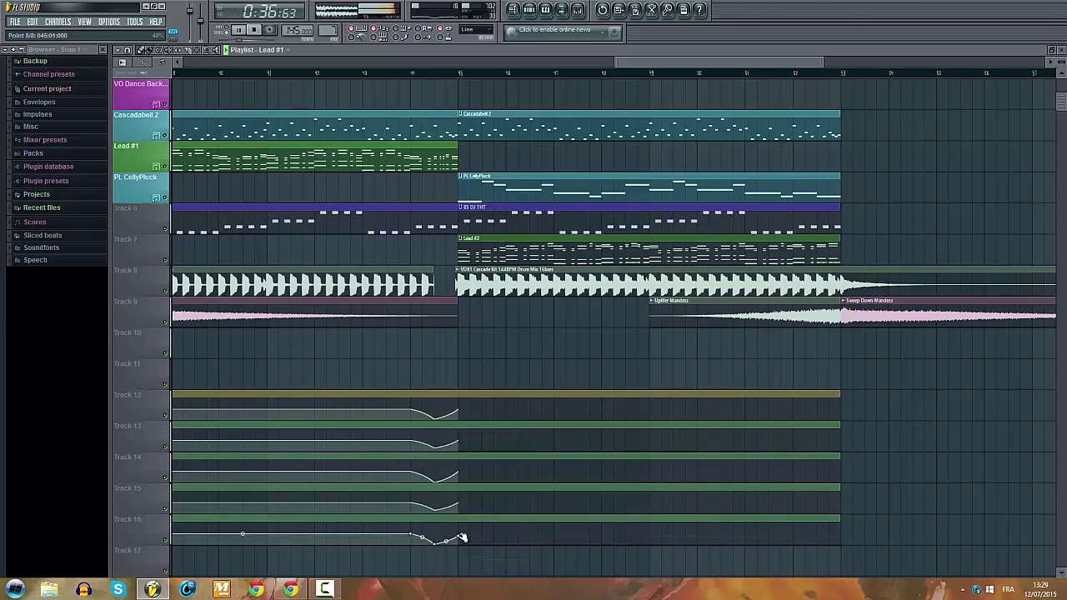
pyautogui.rightClick(460, 538)
pyautogui.click(482, 565)
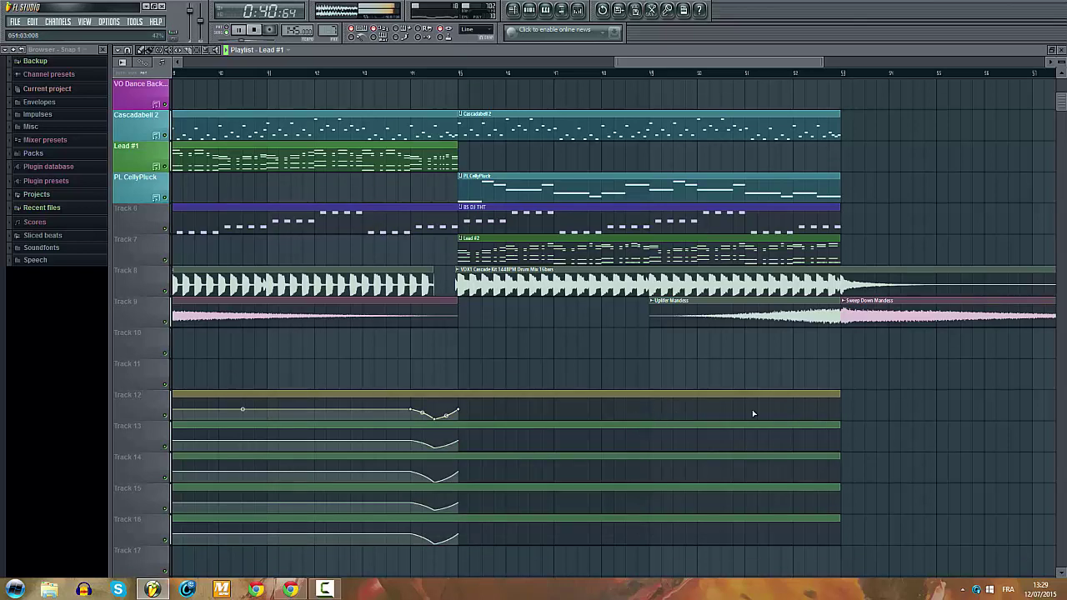
# Step: Add a point at bar 49 to the Track 12 and 13 envelopes and paste the 50% value into each
pyautogui.click(655, 413)
pyautogui.rightClick(651, 412)
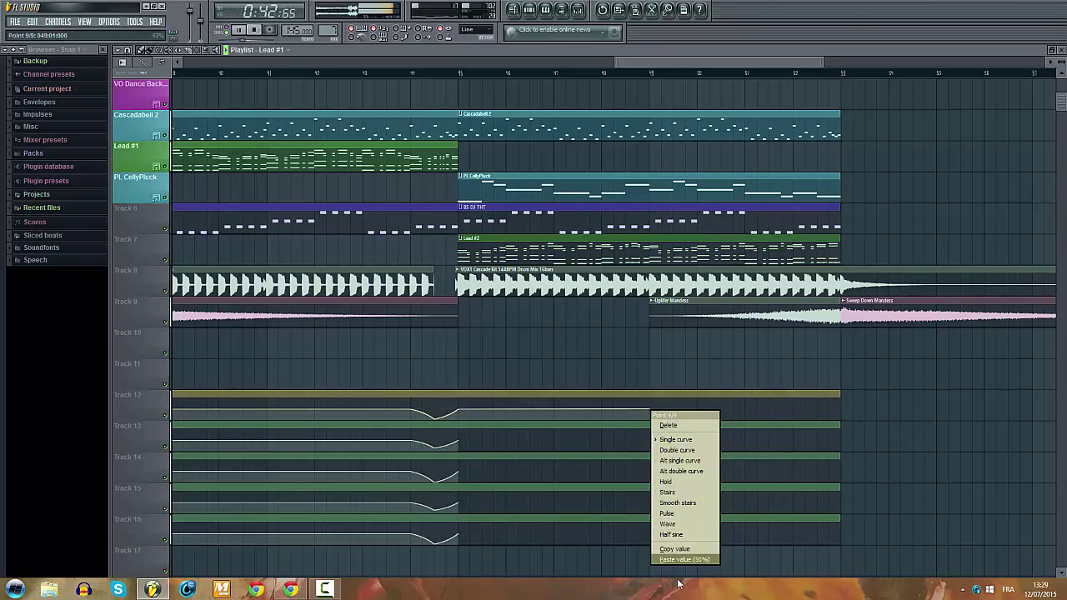
pyautogui.click(678, 560)
pyautogui.click(651, 446)
pyautogui.rightClick(650, 446)
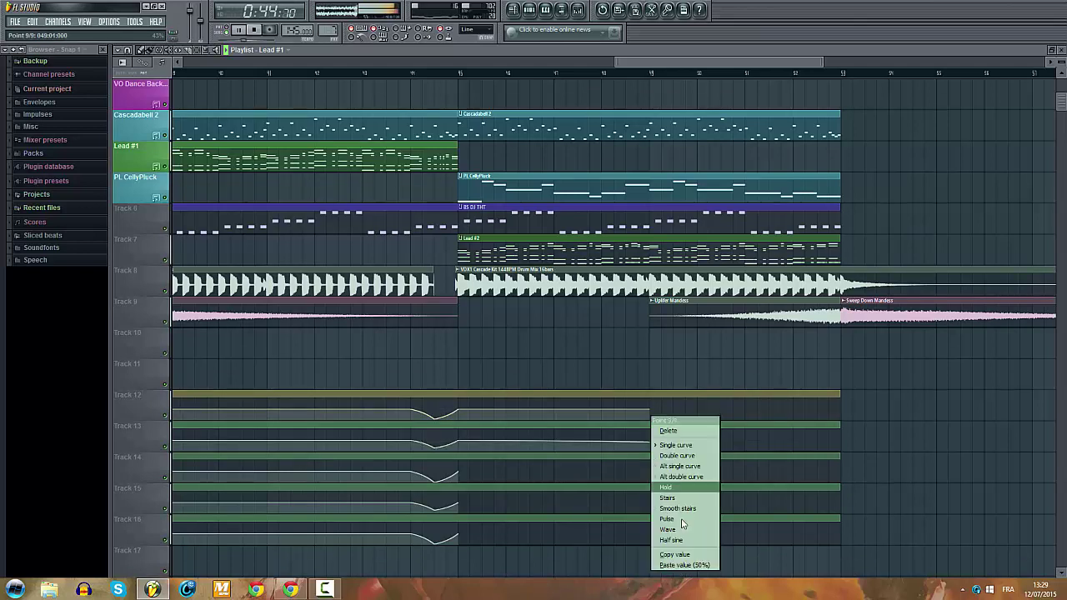
pyautogui.click(679, 565)
# Step: Add a point at bar 49 to the envelopes on Tracks 14 to 16, pasting the 50% value into each
pyautogui.click(651, 475)
pyautogui.rightClick(651, 475)
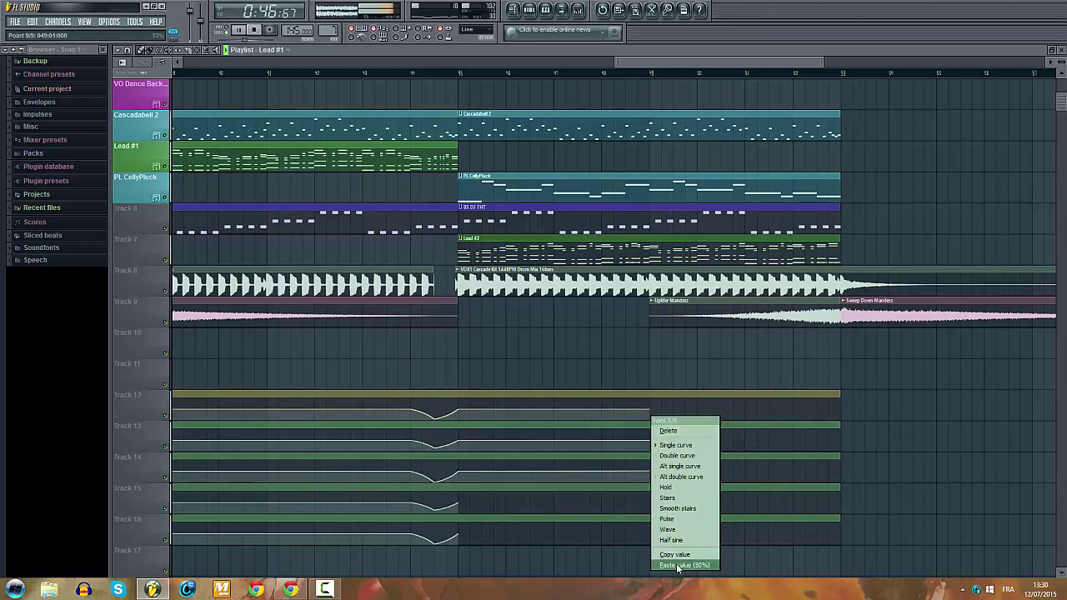
pyautogui.click(679, 564)
pyautogui.click(651, 505)
pyautogui.rightClick(650, 506)
pyautogui.click(682, 565)
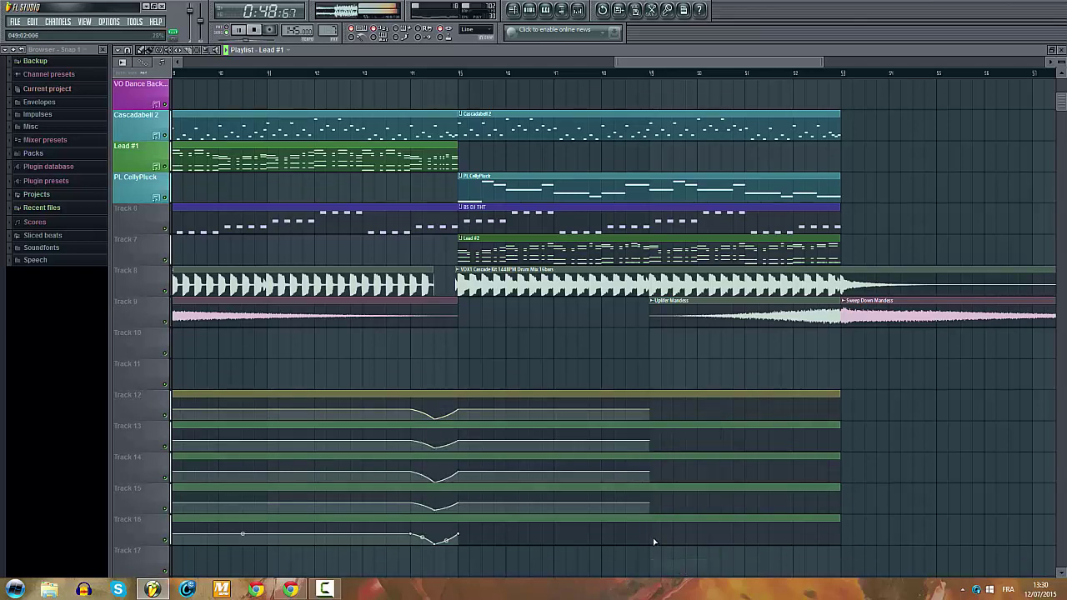
pyautogui.click(651, 537)
pyautogui.rightClick(651, 537)
pyautogui.click(683, 565)
# Step: Add a low point at bar 53 to each envelope on Tracks 12 to 16 so the curves fall from bar 49
pyautogui.click(840, 416)
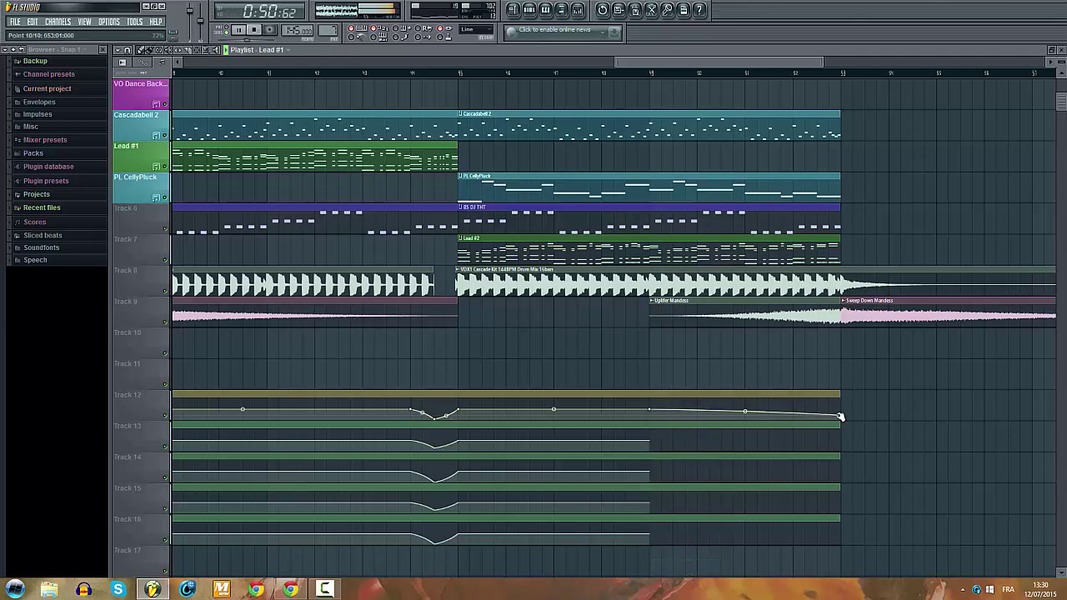
pyautogui.click(840, 453)
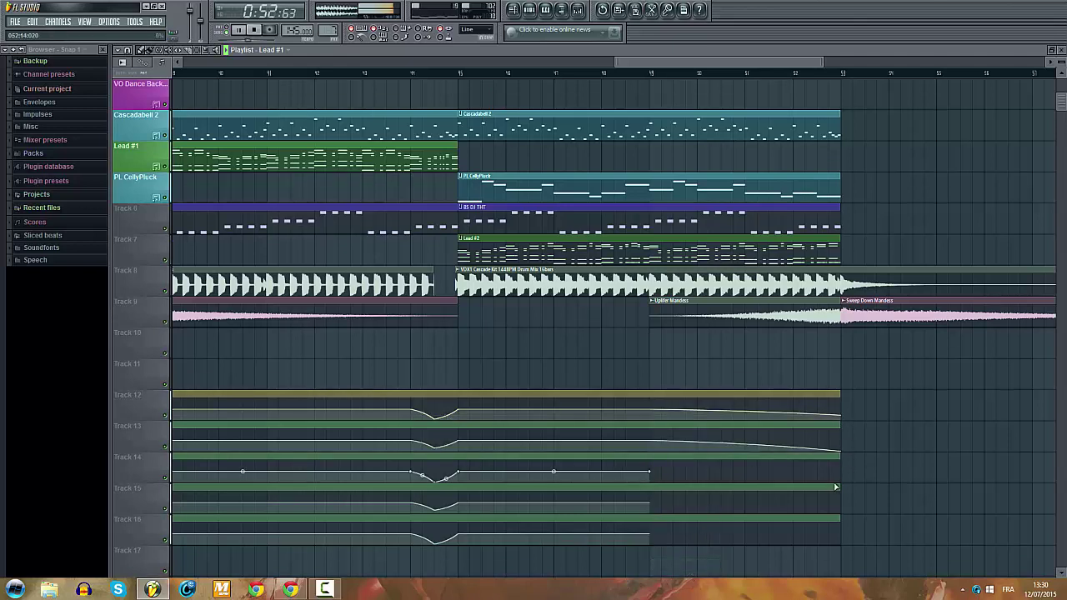
pyautogui.click(840, 481)
pyautogui.click(840, 509)
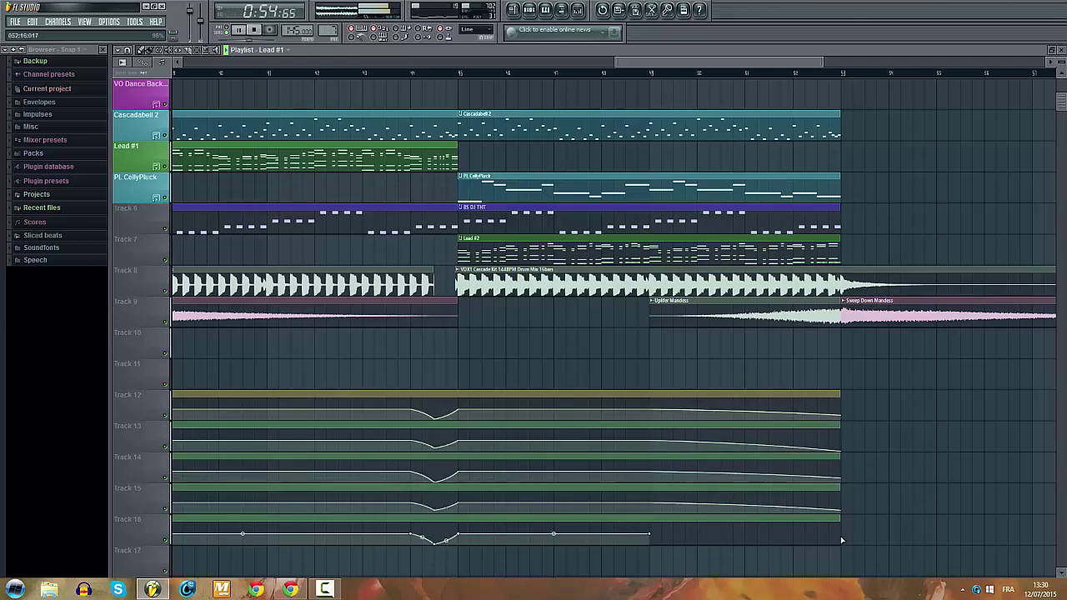
pyautogui.click(842, 537)
pyautogui.moveTo(842, 536); pyautogui.dragTo(842, 542)
# Step: Select the envelope clips on Tracks 12 to 14 and stack them onto the envelope on Track 15
pyautogui.scroll(-4, 692, 520)
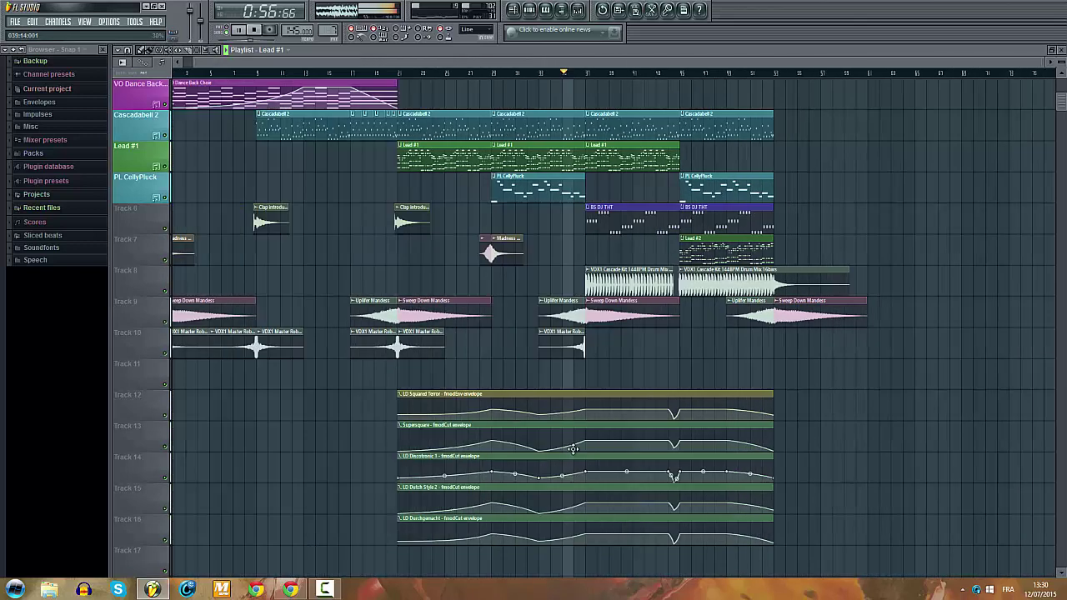
pyautogui.moveTo(480, 396); pyautogui.dragTo(492, 467)
pyautogui.keyDown('ctrl'); pyautogui.click(493, 438); pyautogui.keyUp('ctrl')
pyautogui.keyDown('ctrl'); pyautogui.click(502, 469); pyautogui.keyUp('ctrl')
pyautogui.moveTo(500, 486); pyautogui.dragTo(502, 493)
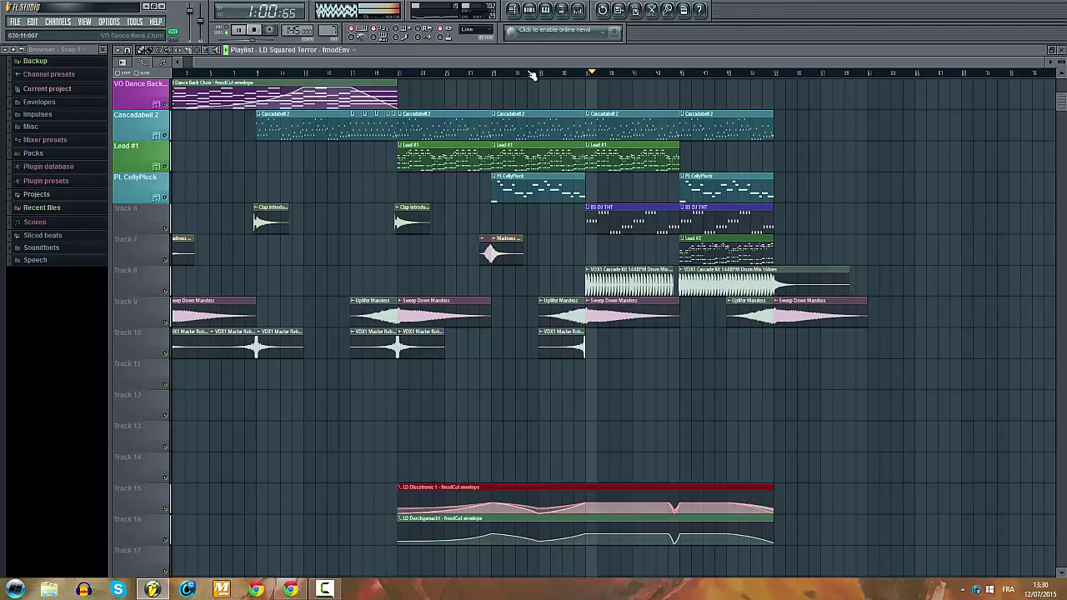
# Step: Open the mixer and raise the LD track's volume slightly
pyautogui.click(589, 13)
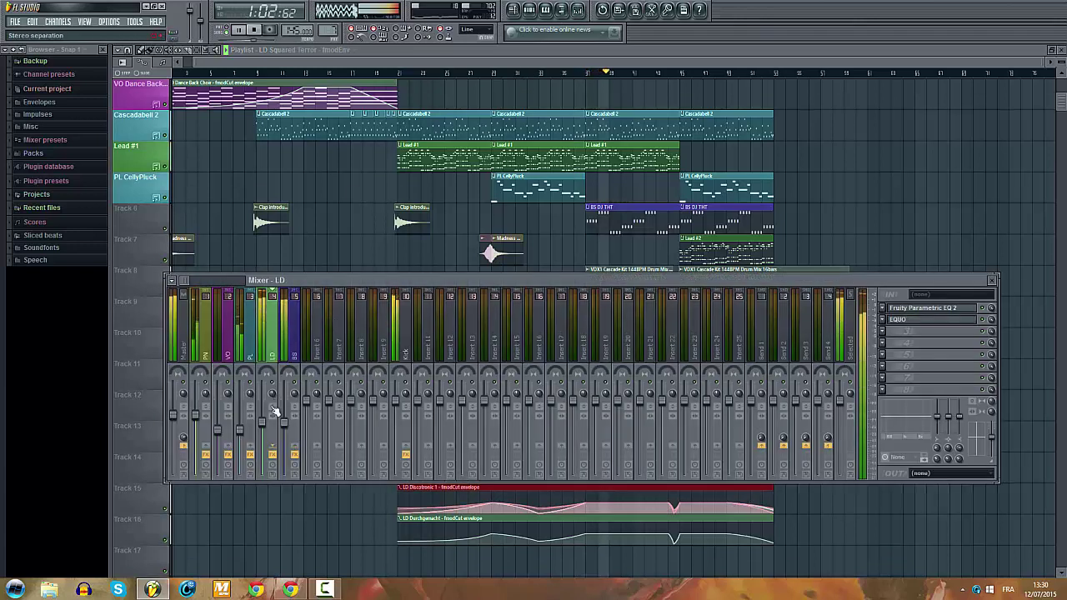
pyautogui.moveTo(263, 426); pyautogui.dragTo(262, 415)
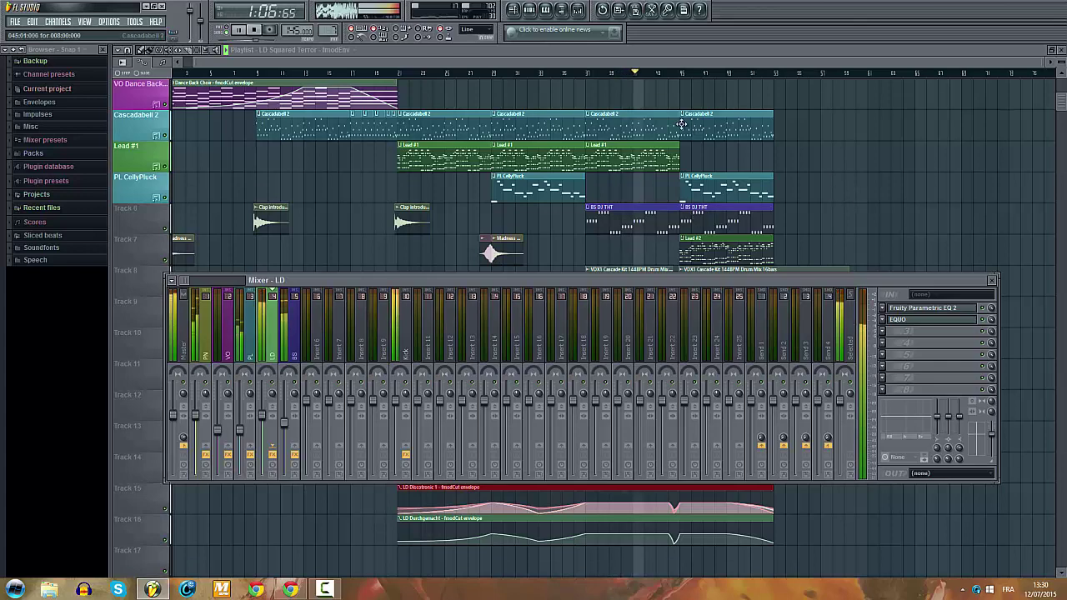
# Step: Close the mixer and move the stacked envelopes from Track 15 down onto Track 16's envelope
pyautogui.moveTo(594, 60); pyautogui.dragTo(691, 63)
pyautogui.scroll(3, 713, 125)
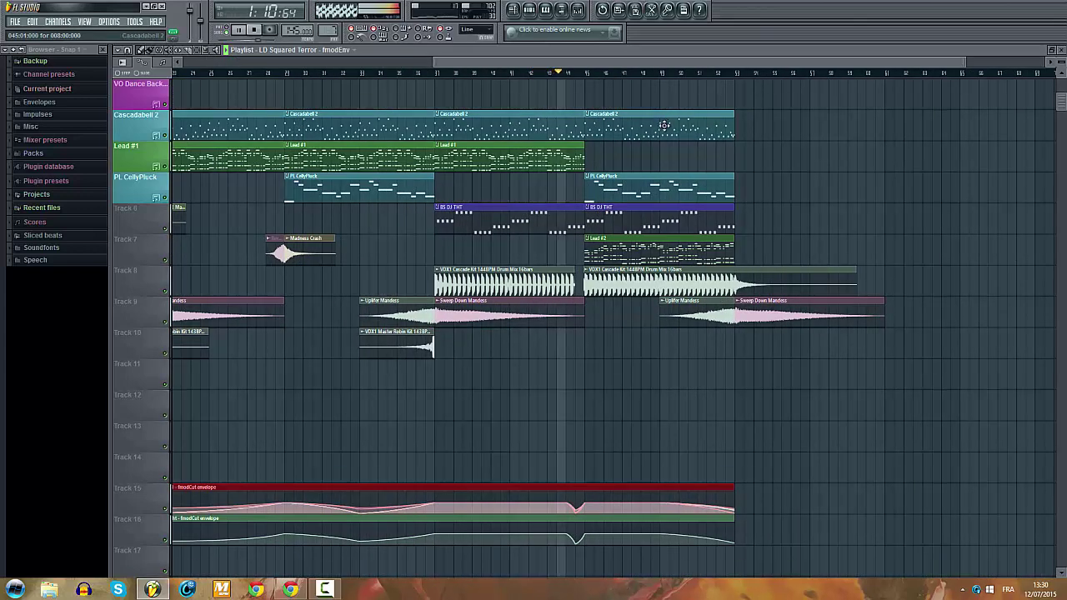
pyautogui.scroll(3, 739, 179)
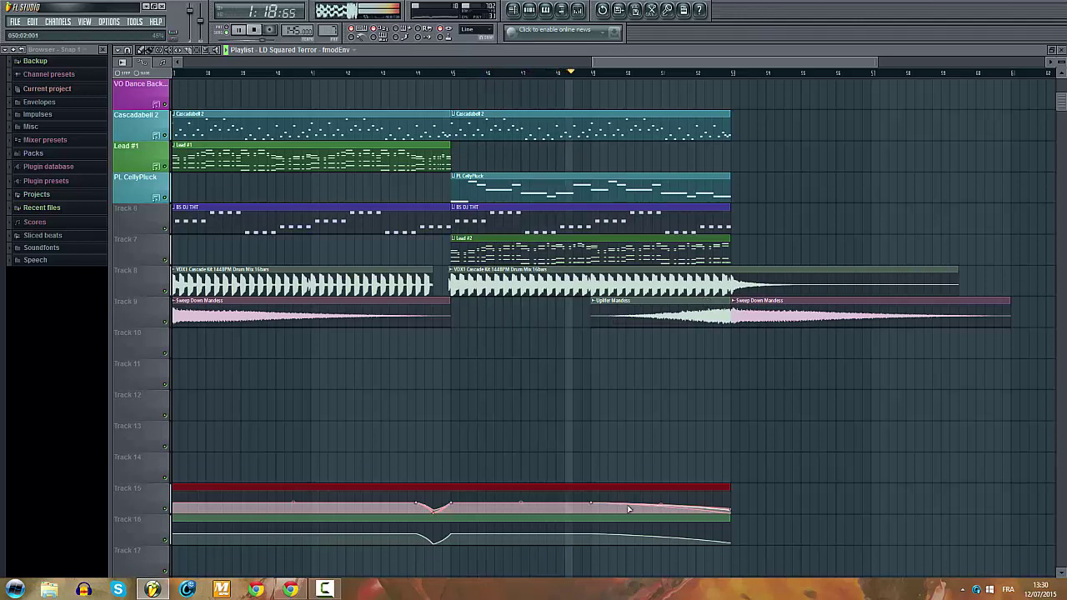
pyautogui.moveTo(602, 518)
pyautogui.mouseDown()
pyautogui.moveTo(602, 486)
pyautogui.moveTo(603, 511)
pyautogui.mouseUp()
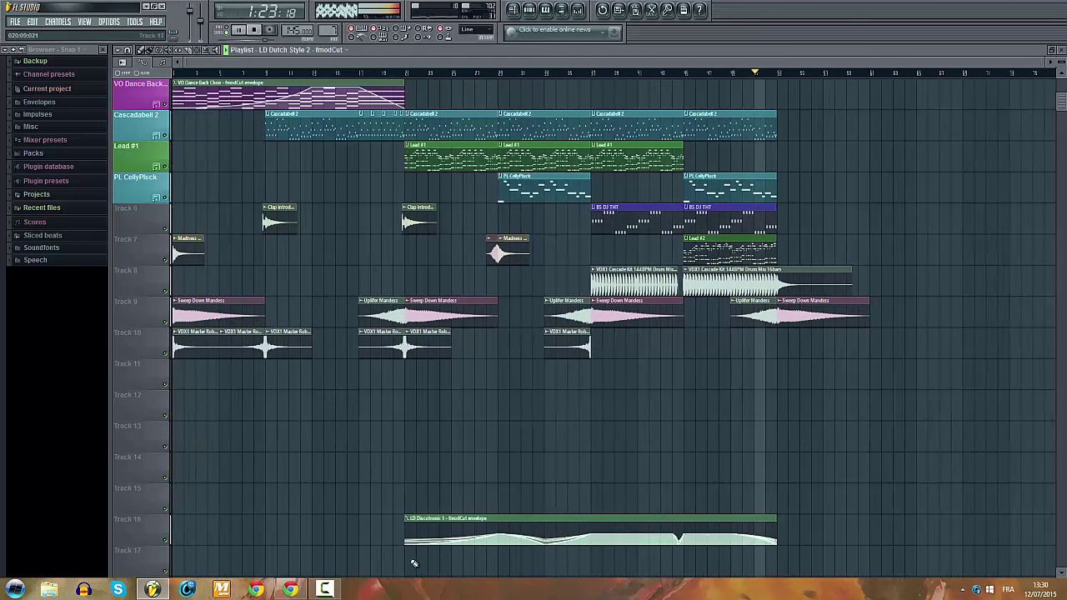
# Step: Slice the five stacked envelope clips on Track 16 at bar 45 and stop playback
pyautogui.scroll(2, 414, 563)
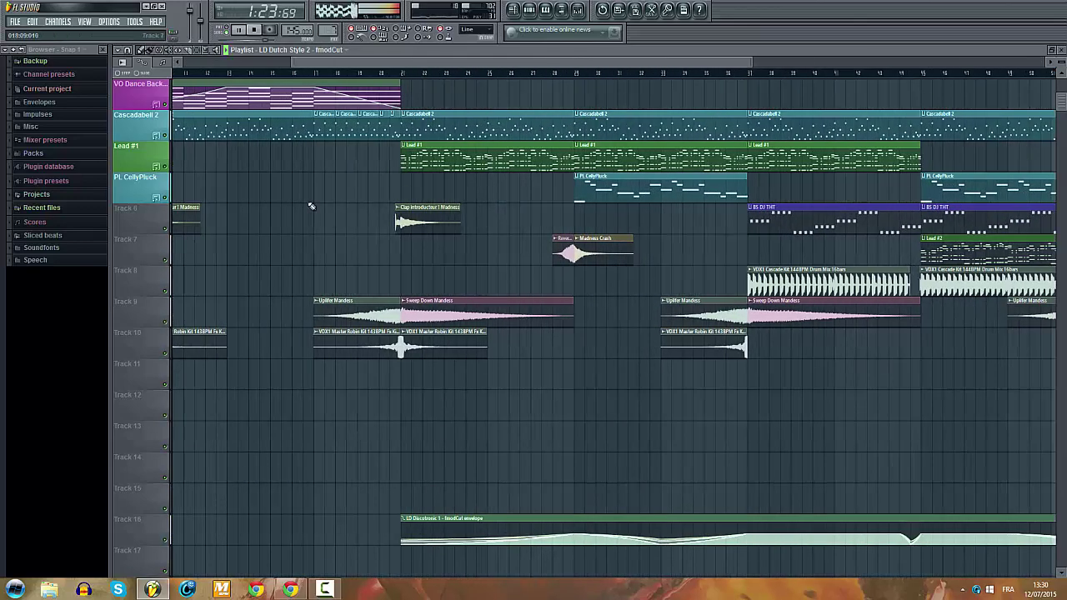
pyautogui.click(189, 51)
pyautogui.scroll(-2, 833, 415)
pyautogui.scroll(2, 765, 488)
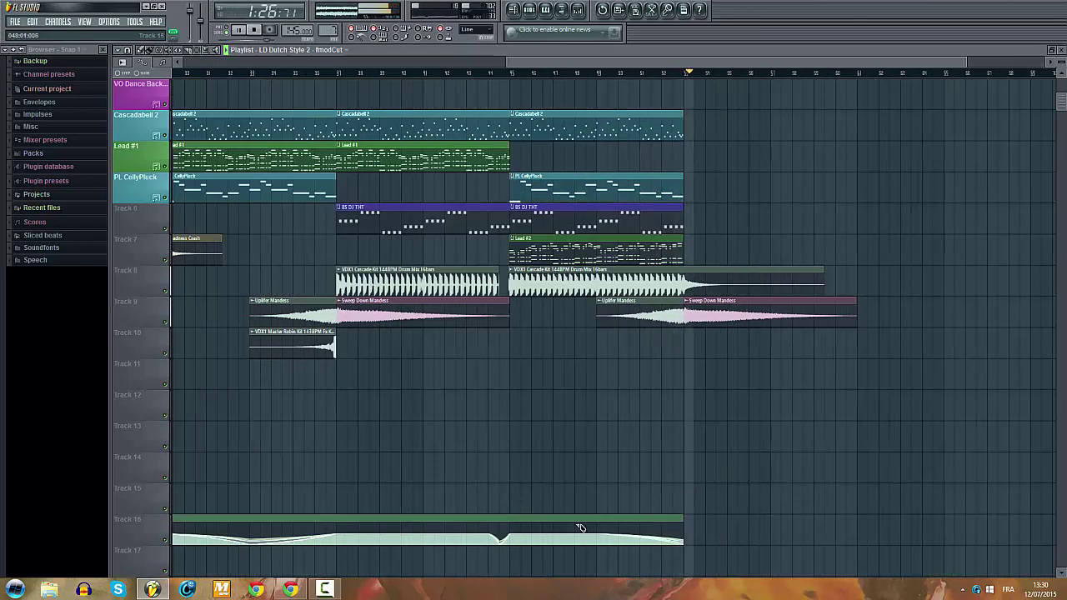
pyautogui.press('space')
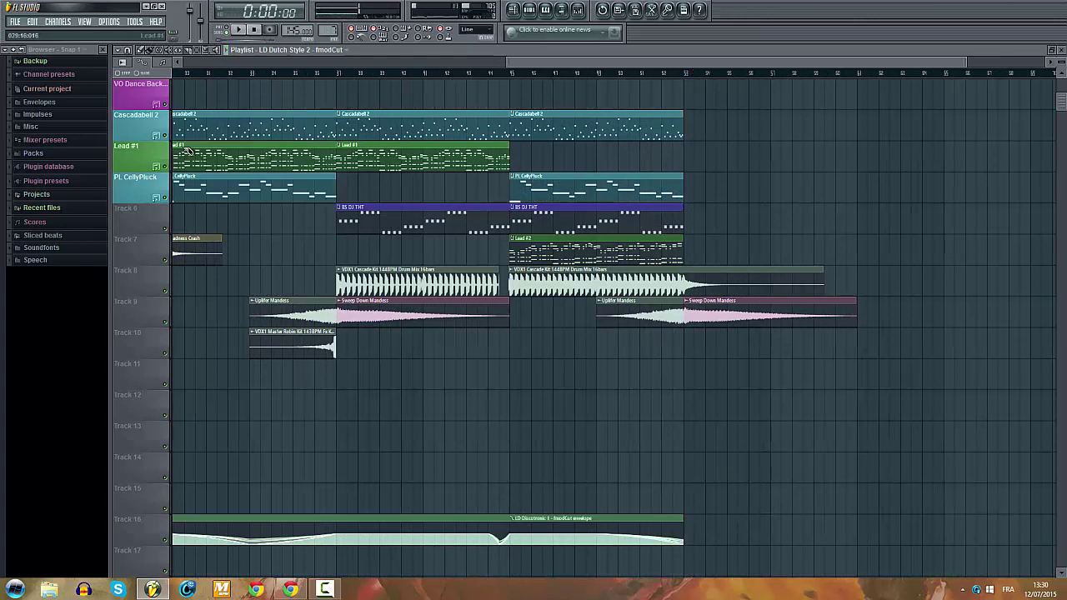
# Step: Move the envelope slices after bar 45 onto the Lead #2 clip and the earlier slices onto the Lead #1 track
pyautogui.moveTo(588, 521); pyautogui.dragTo(589, 239)
pyautogui.click(450, 520)
pyautogui.moveTo(450, 520); pyautogui.dragTo(447, 150)
# Step: Realign the Lead #1 track's envelopes so they end with the last Lead #1 clip at bar 45
pyautogui.scroll(-4, 407, 198)
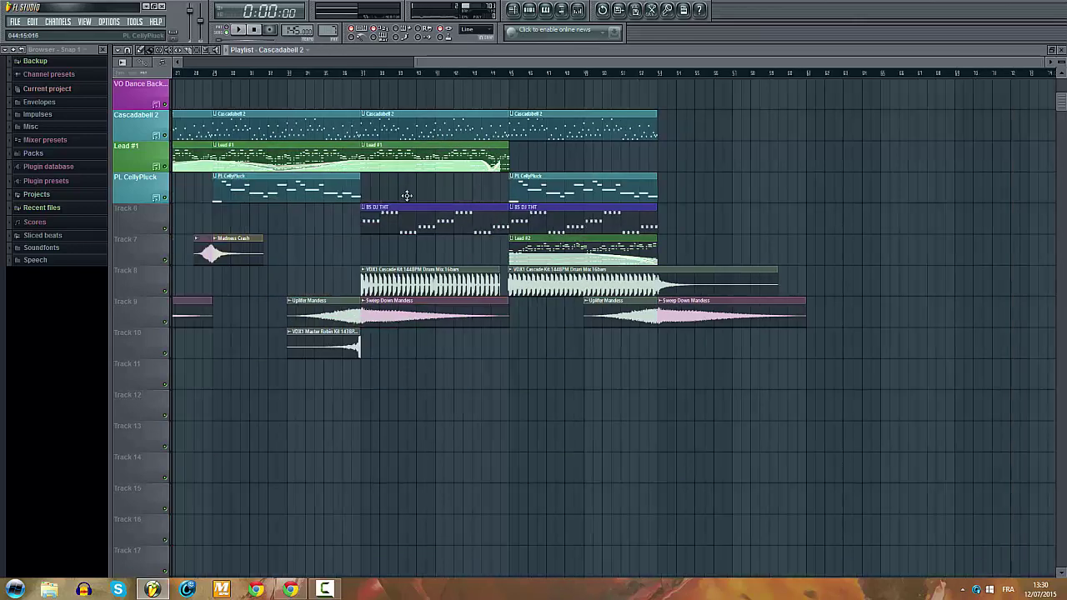
pyautogui.scroll(4, 362, 165)
pyautogui.moveTo(496, 146); pyautogui.dragTo(514, 144)
# Step: Place VDX1 Cascade Kit 144BPM Roll Snare 02 from the Madness Sample pack's Snares 4 Bars folder on Track 12
pyautogui.scroll(-2, 517, 143)
pyautogui.scroll(-3, 497, 257)
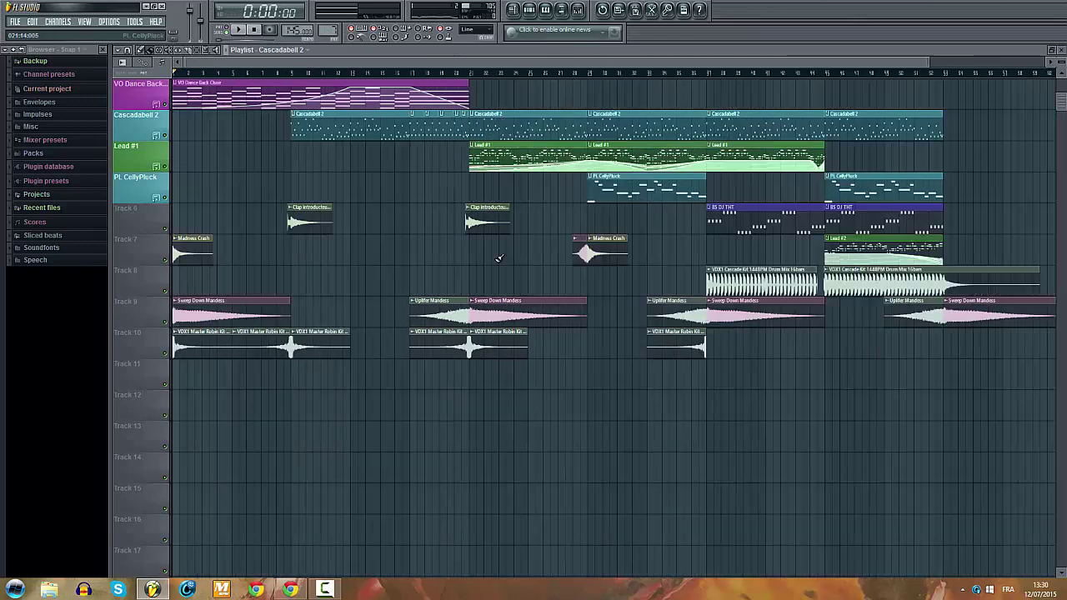
pyautogui.scroll(3, 523, 336)
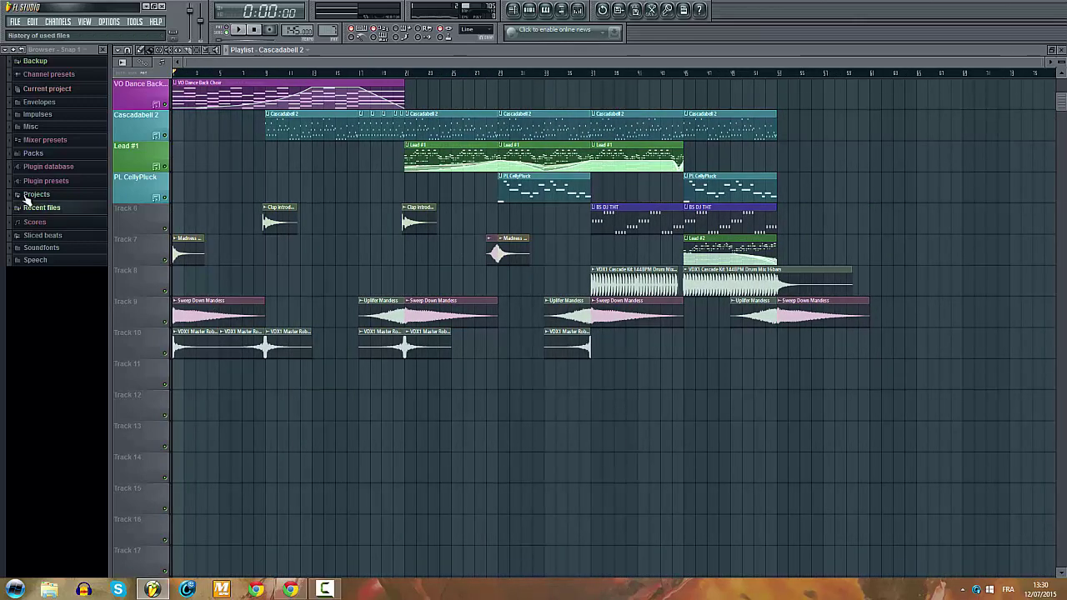
pyautogui.click(50, 207)
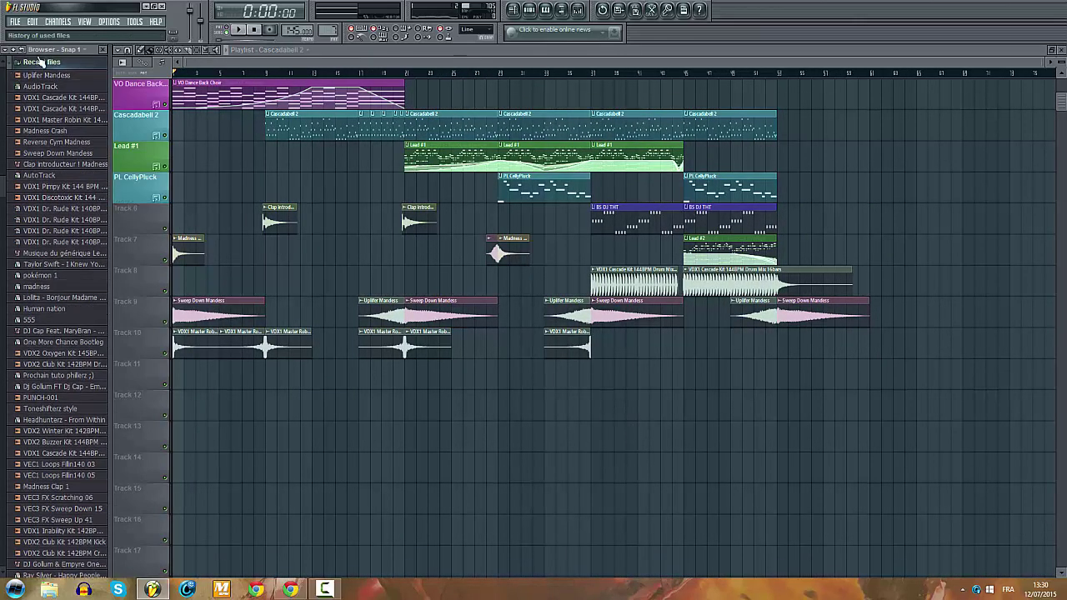
pyautogui.click(39, 63)
pyautogui.click(53, 165)
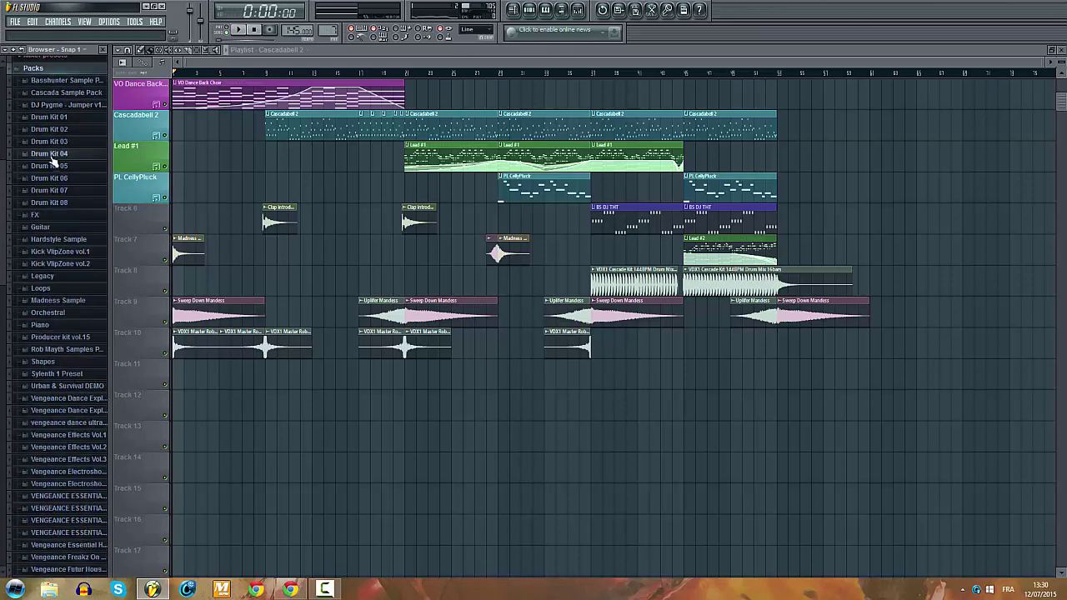
pyautogui.click(71, 295)
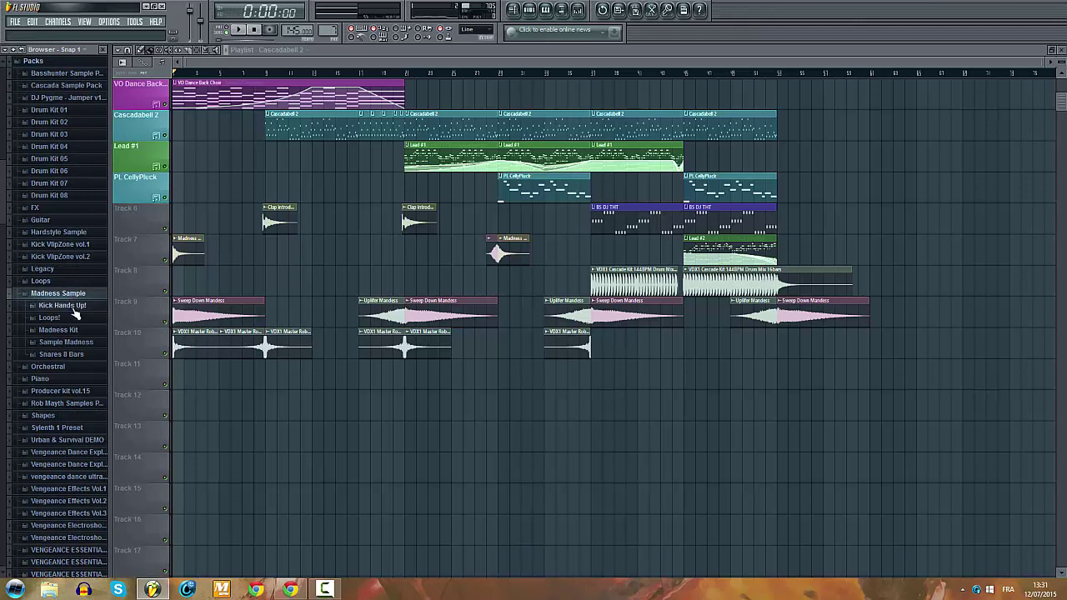
pyautogui.click(67, 354)
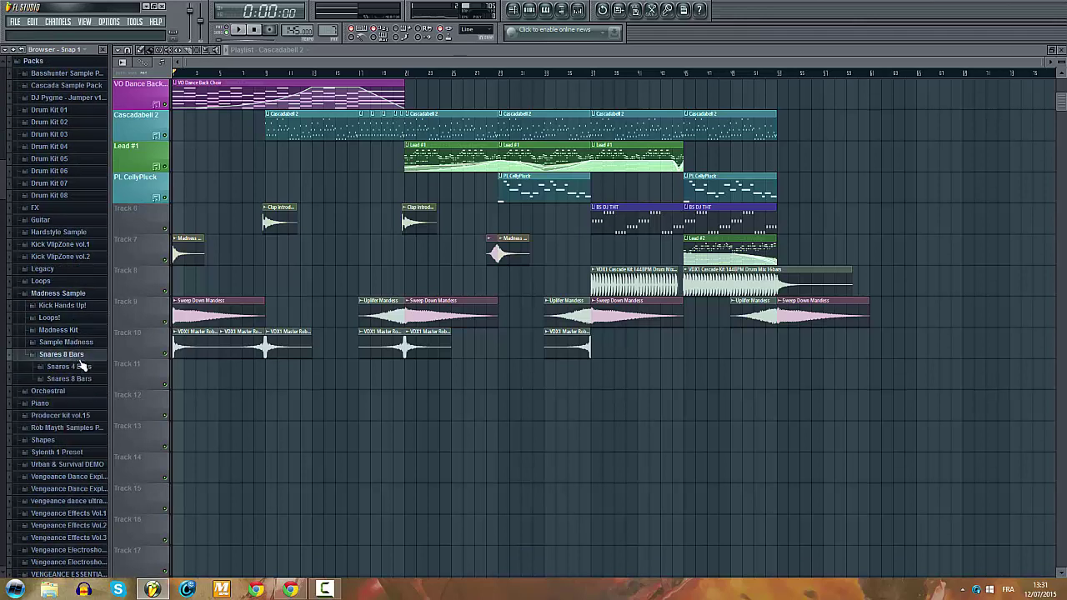
pyautogui.click(72, 366)
pyautogui.click(74, 380)
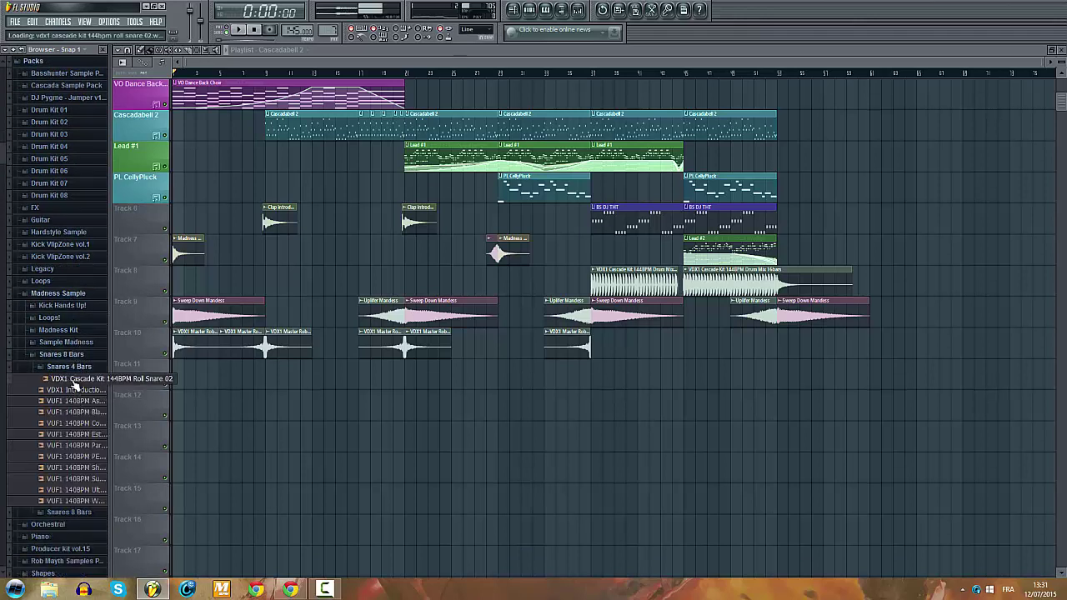
pyautogui.moveTo(73, 384); pyautogui.dragTo(367, 406)
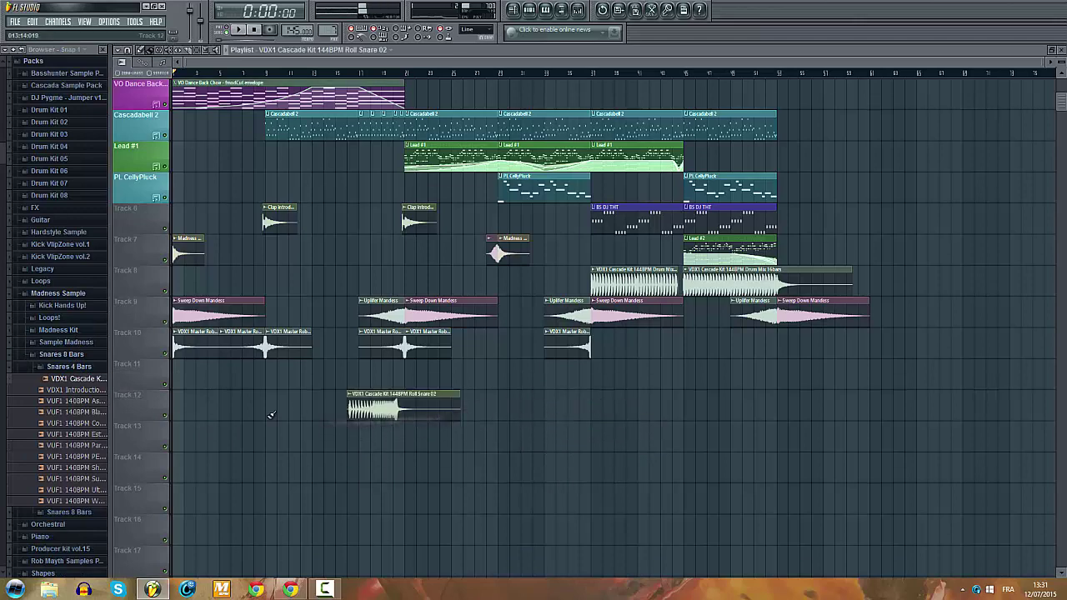
# Step: Audition the next snare sample and shift the snare roll clip on Track 12 so its final hit lands at bar 21
pyautogui.click(95, 391)
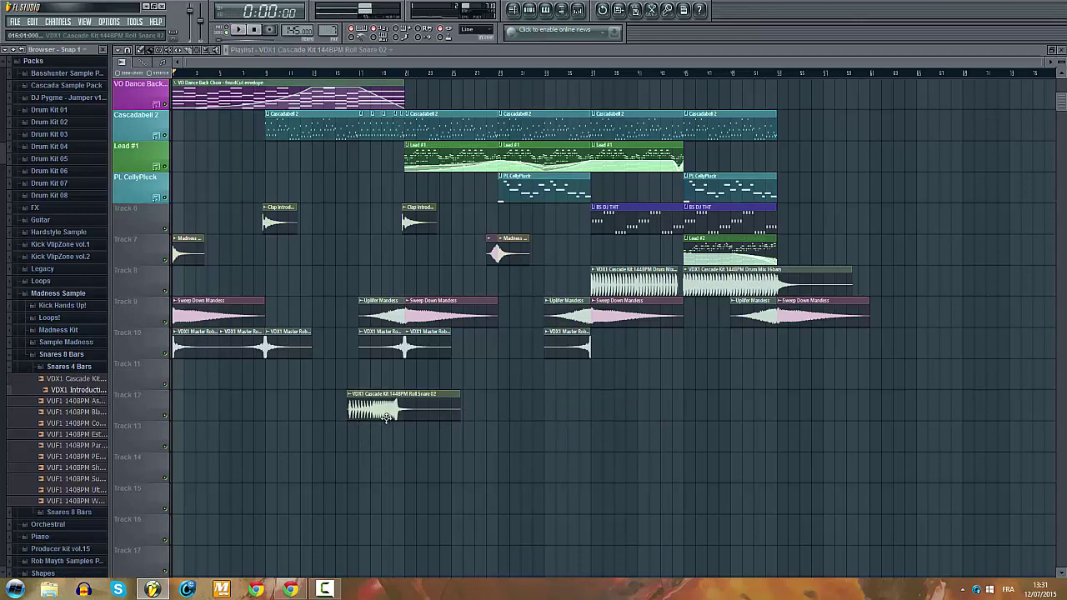
pyautogui.scroll(5, 362, 416)
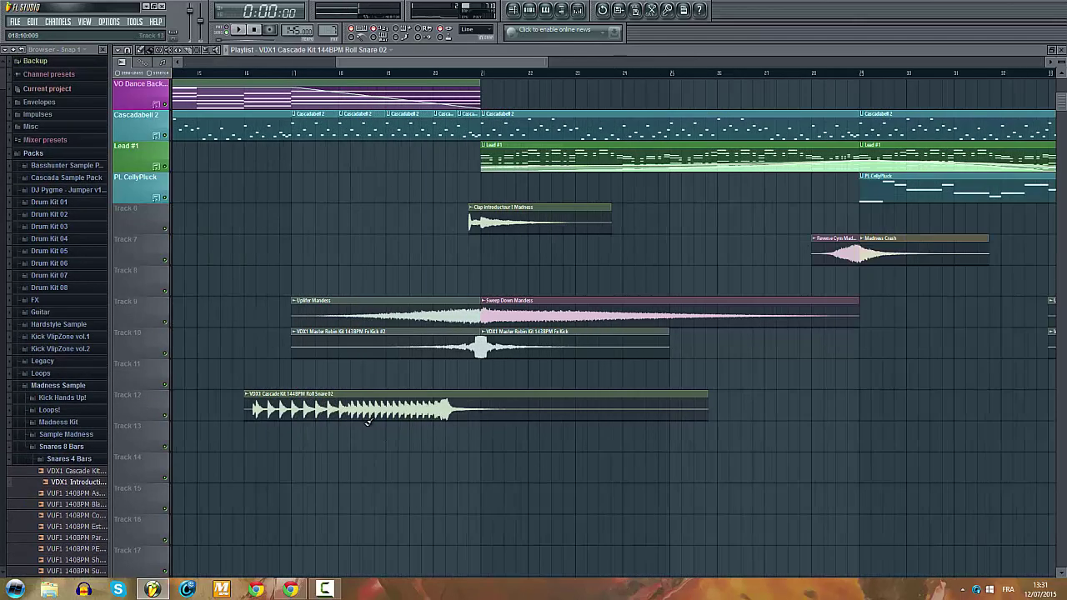
pyautogui.scroll(4, 410, 419)
pyautogui.moveTo(395, 409); pyautogui.dragTo(339, 409)
pyautogui.scroll(-8, 356, 413)
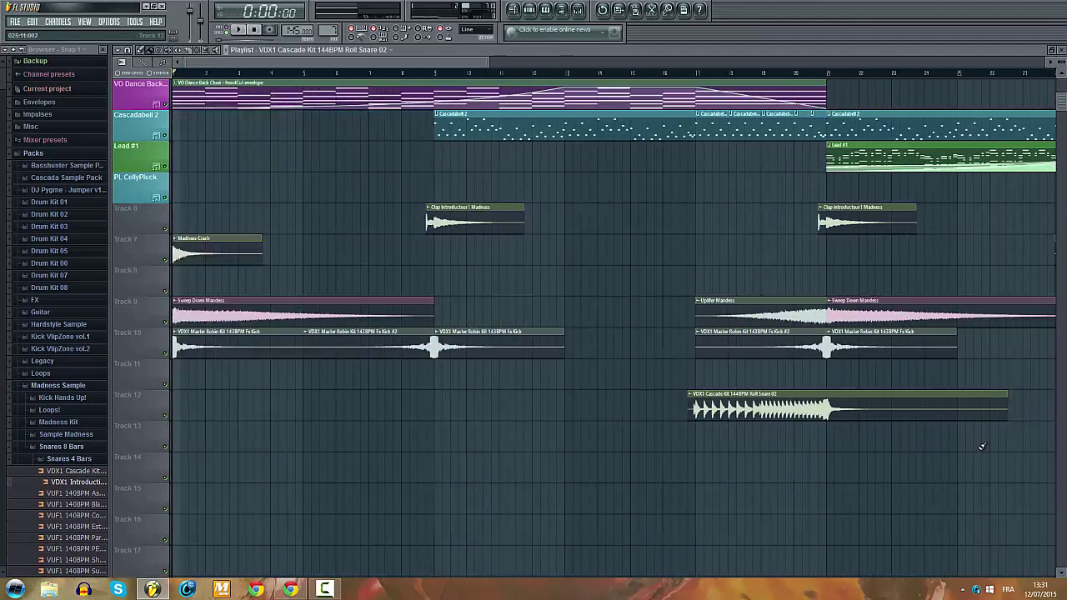
# Step: Enable clip stretching and shorten the snare roll clip so it ends on the beat line halfway through bar 26
pyautogui.scroll(2, 958, 437)
pyautogui.scroll(5, 926, 429)
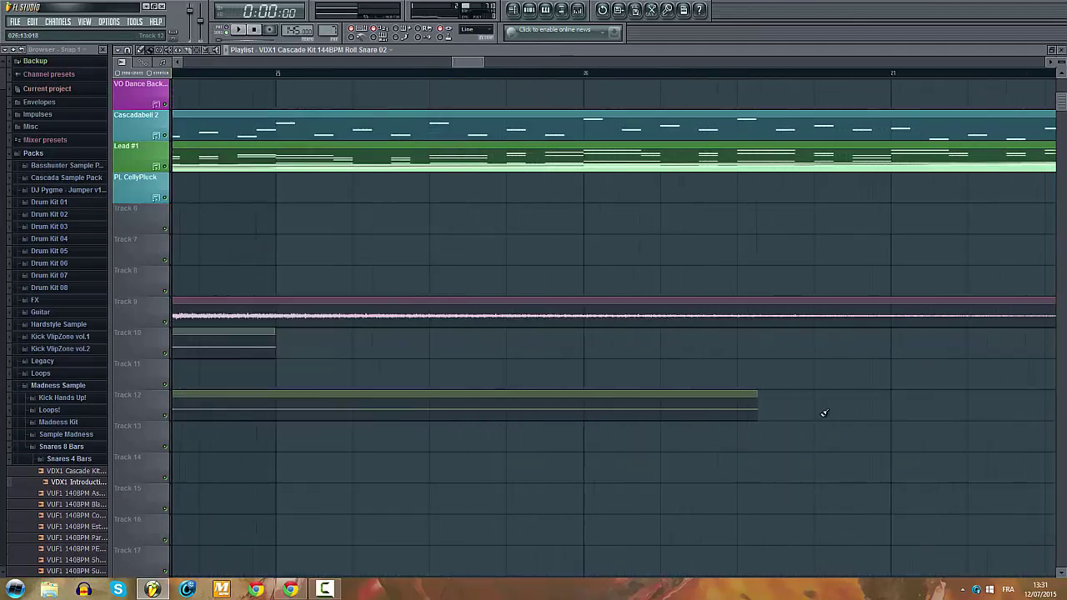
pyautogui.click(164, 75)
pyautogui.scroll(3, 859, 392)
pyautogui.scroll(-3, 950, 420)
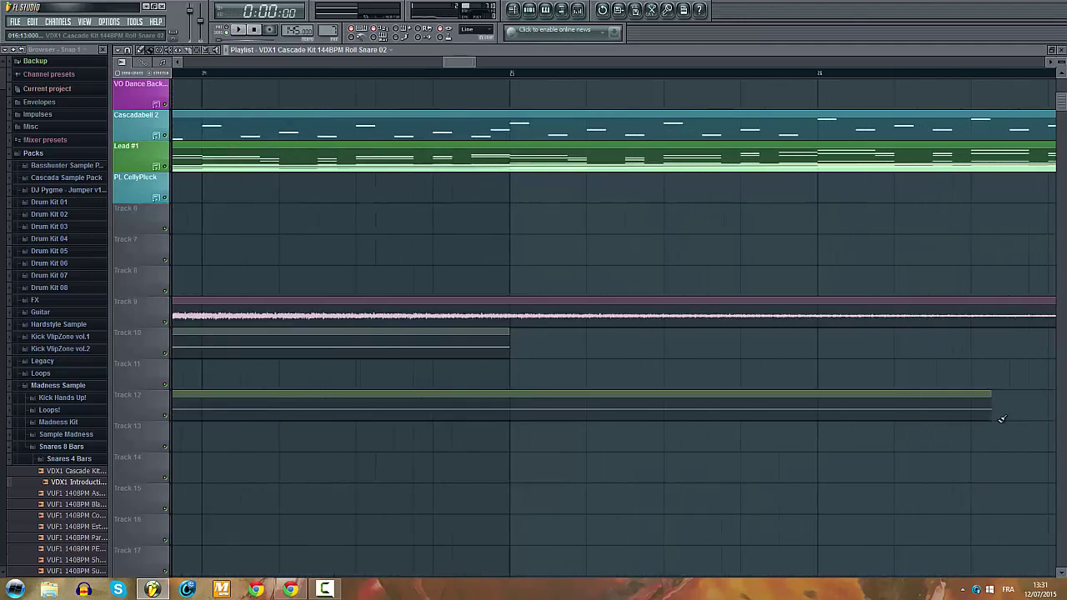
pyautogui.scroll(5, 993, 415)
pyautogui.moveTo(970, 404); pyautogui.dragTo(848, 397)
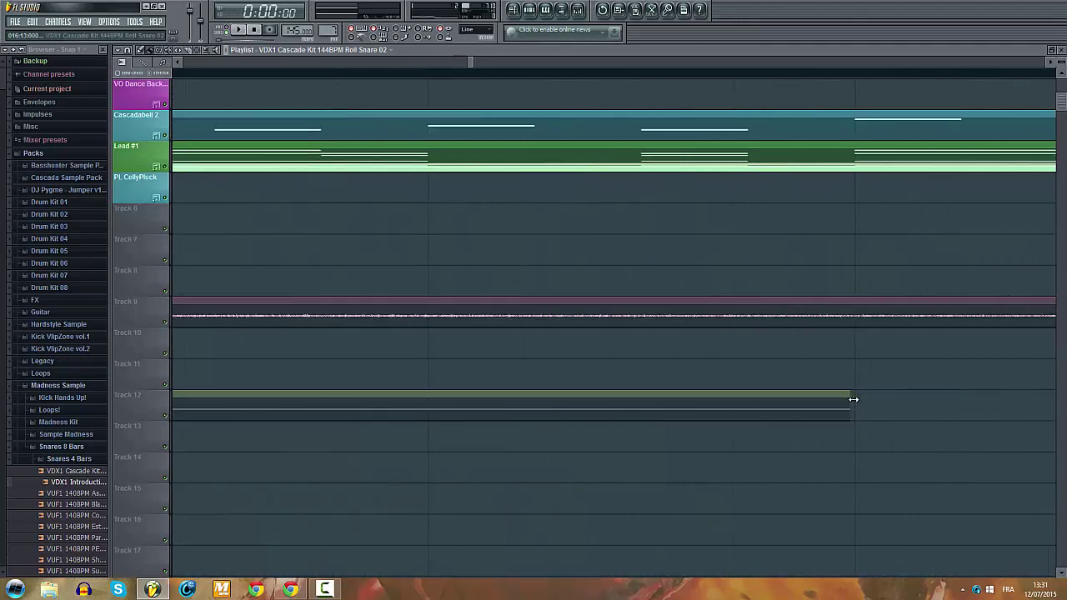
# Step: Duplicate the snare roll clip twice along Track 12 so the copies peak at bars 37 and 53
pyautogui.scroll(-8, 853, 399)
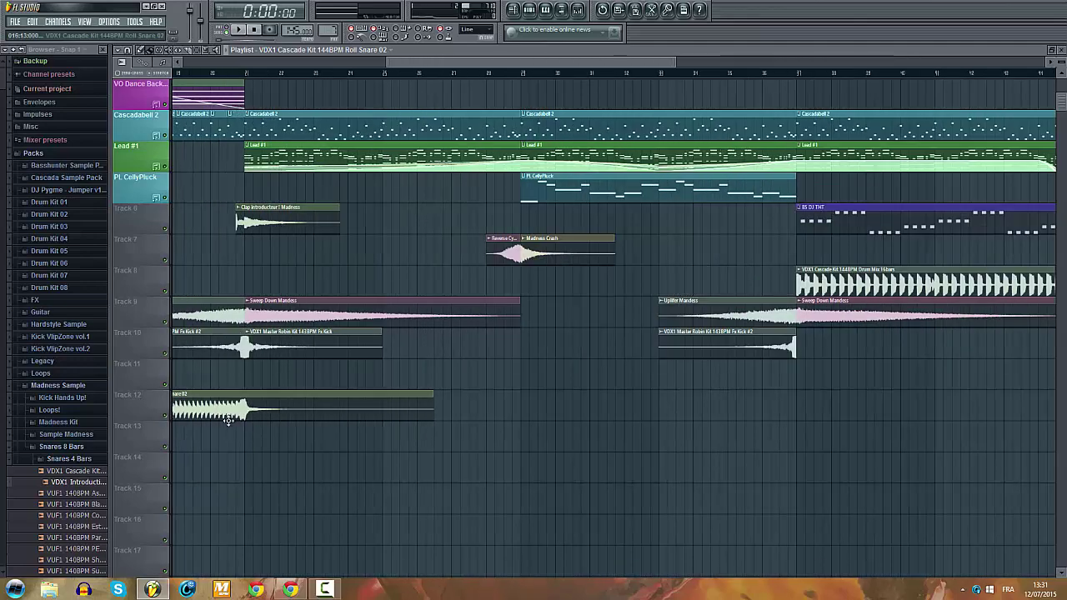
pyautogui.scroll(4, 238, 417)
pyautogui.scroll(-5, 296, 429)
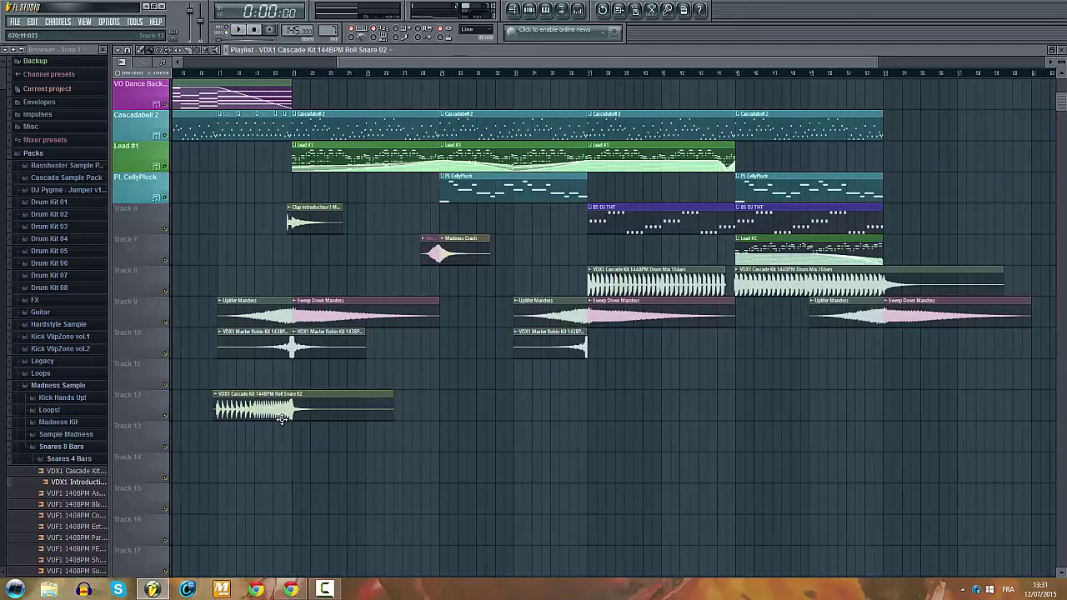
pyautogui.scroll(-1, 283, 419)
pyautogui.moveTo(396, 413); pyautogui.dragTo(627, 409)
pyautogui.scroll(2, 601, 418)
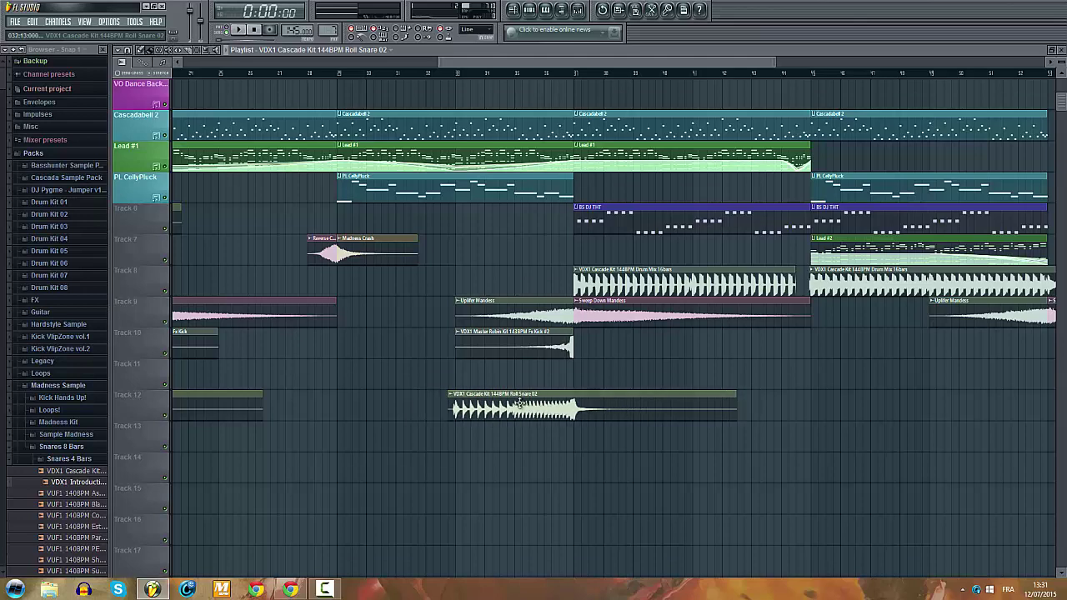
pyautogui.moveTo(519, 404); pyautogui.dragTo(917, 406)
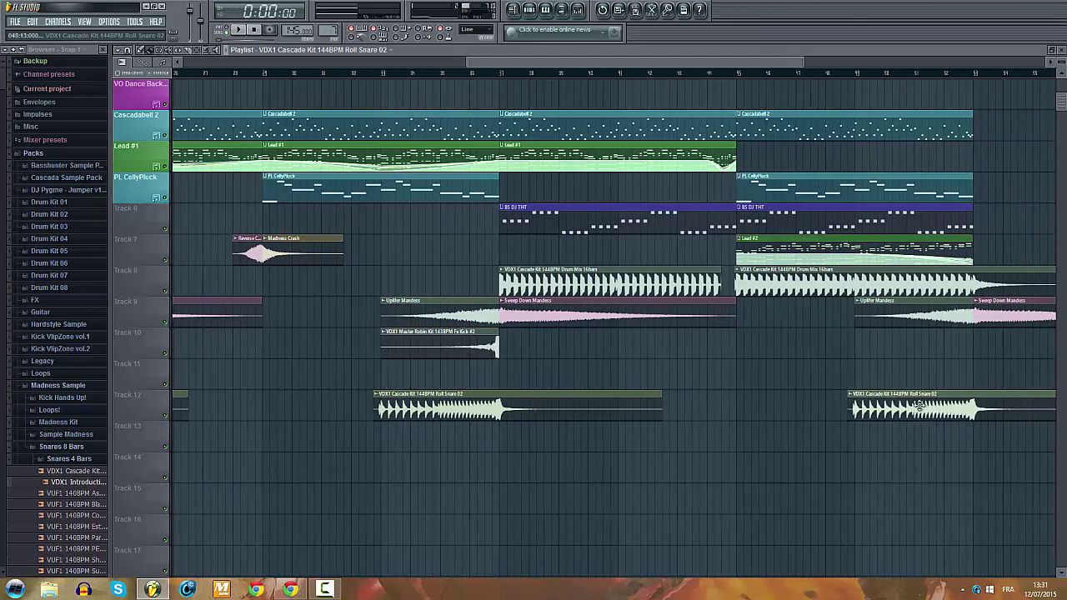
# Step: Listen to the arrangement around the snare rolls, playing from about bars 17, 33, 36 and 49
pyautogui.doubleClick(903, 404)
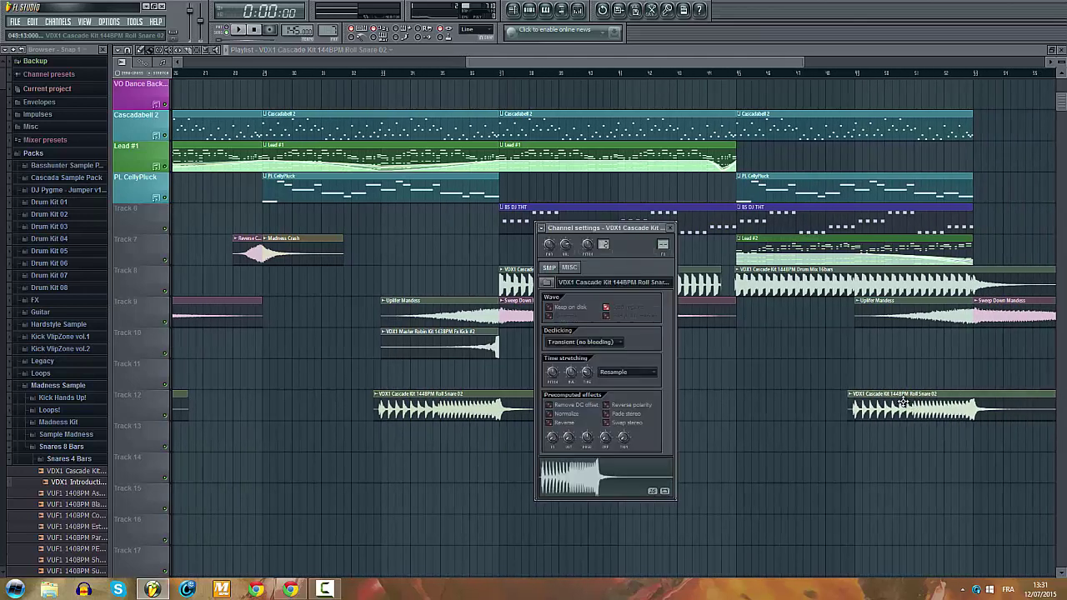
pyautogui.rightClick(713, 351)
pyautogui.press('space')
pyautogui.scroll(-3, 633, 353)
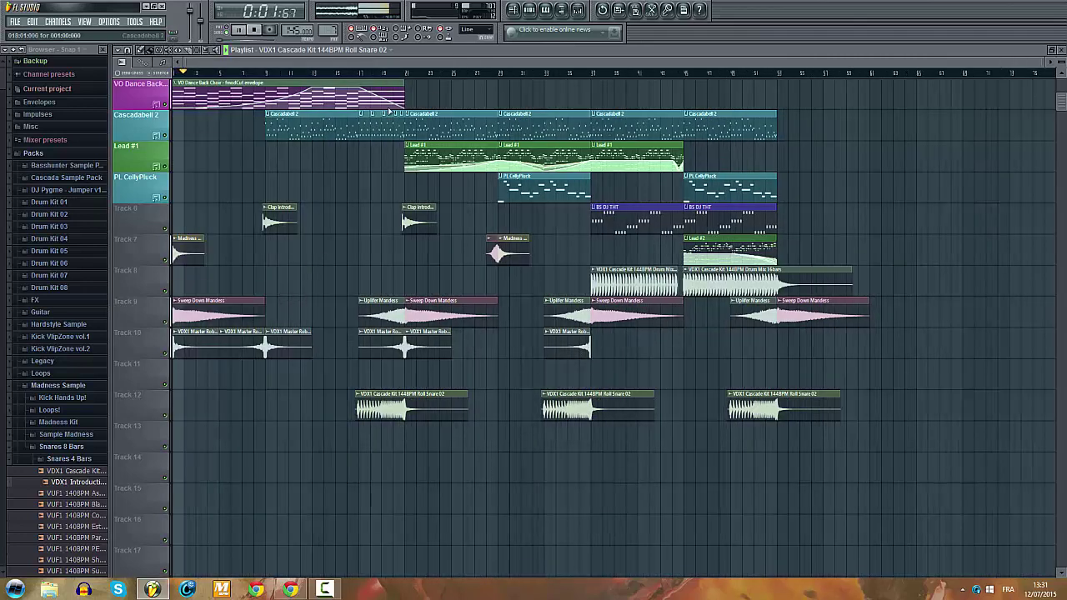
pyautogui.click(361, 74)
pyautogui.scroll(3, 421, 467)
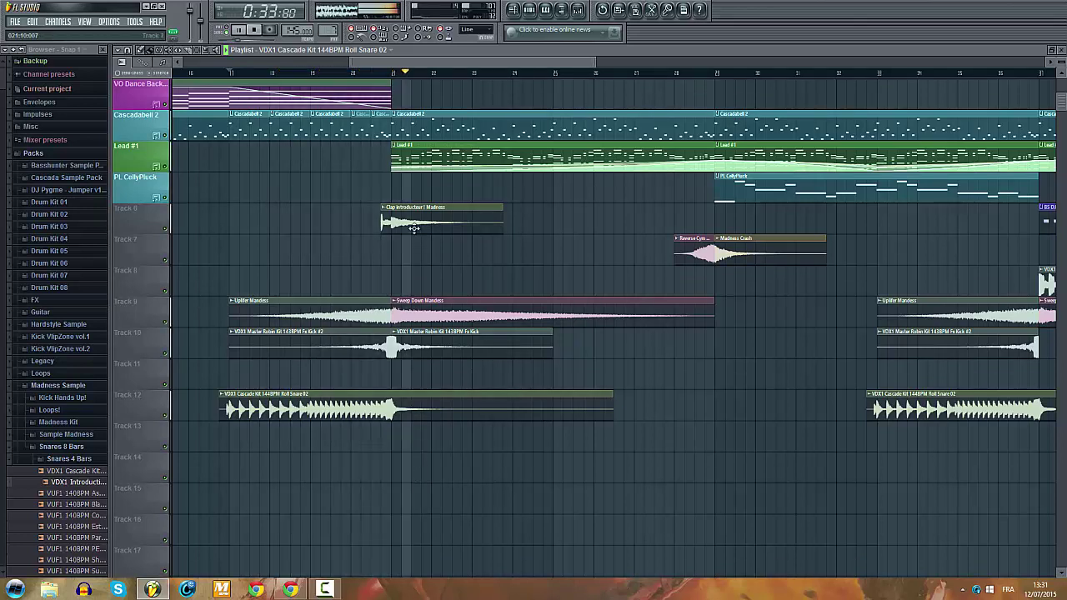
pyautogui.scroll(-1, 528, 247)
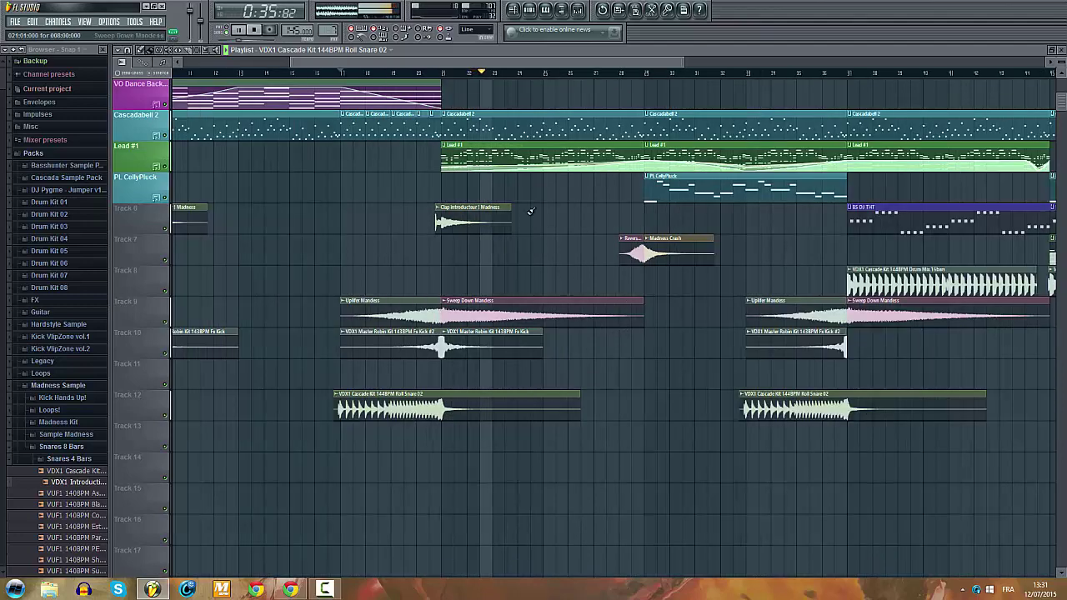
pyautogui.moveTo(415, 63); pyautogui.dragTo(547, 69)
pyautogui.click(446, 71)
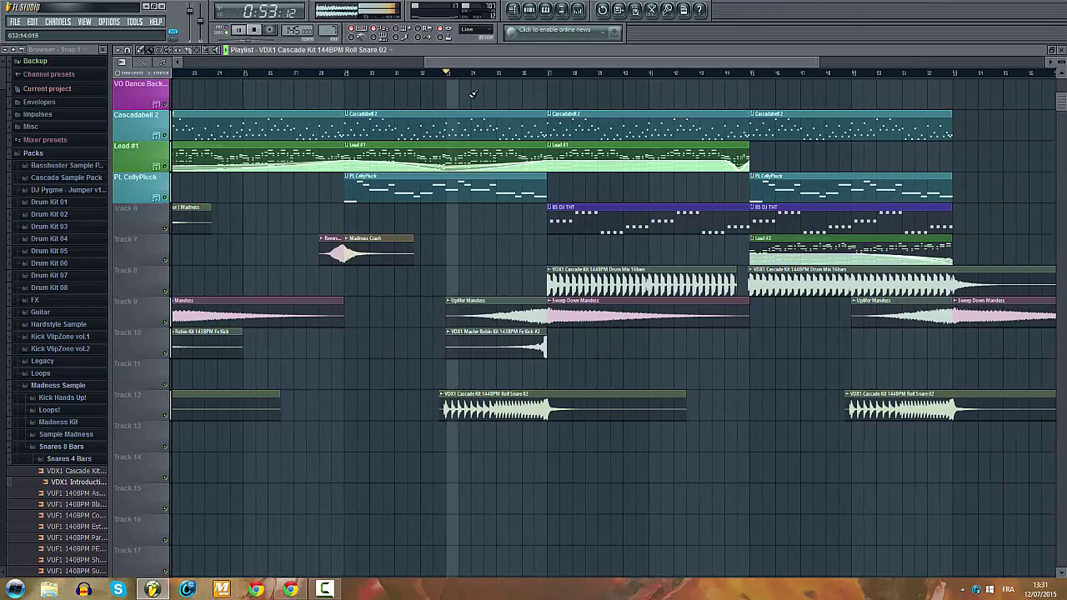
pyautogui.click(524, 73)
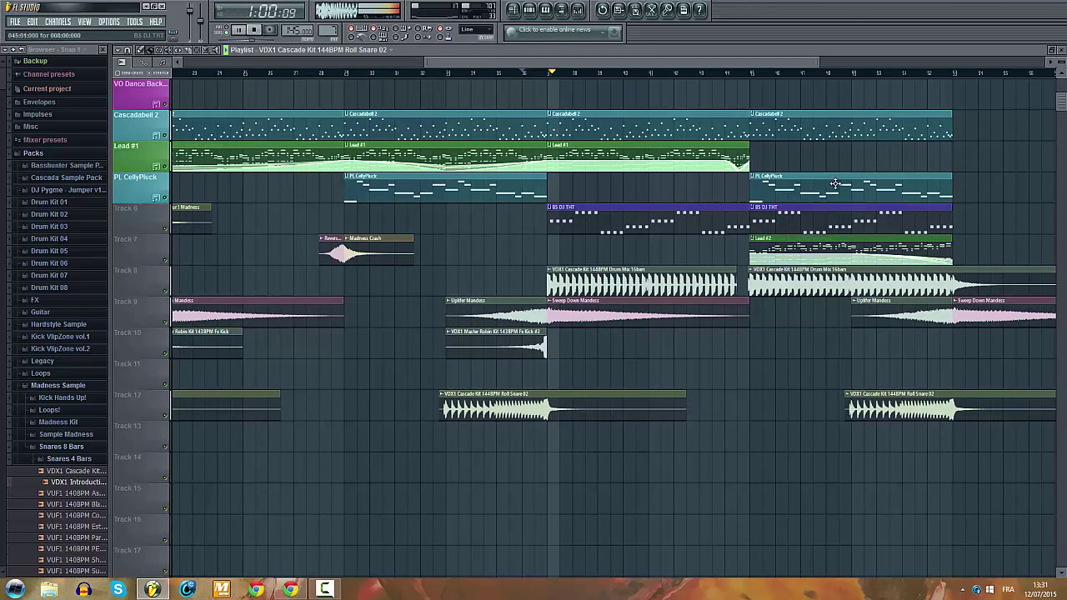
pyautogui.click(854, 74)
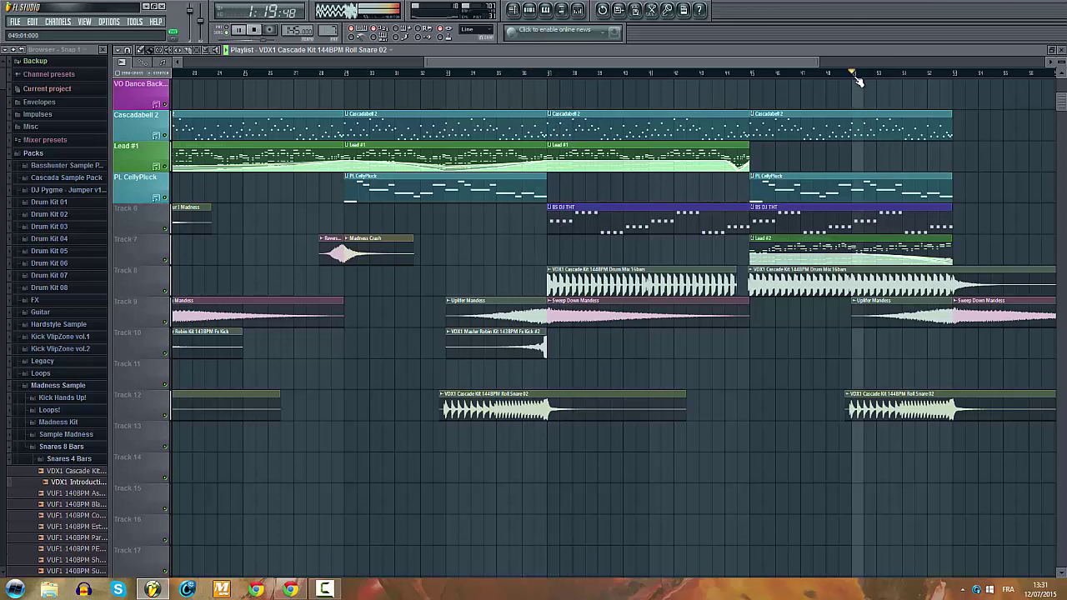
# Step: Route the Roll Snare 02 channel to mixer track 11 and stop playback
pyautogui.doubleClick(881, 392)
pyautogui.moveTo(662, 244); pyautogui.dragTo(662, 200)
pyautogui.moveTo(662, 245); pyautogui.dragTo(663, 252)
pyautogui.press('space')
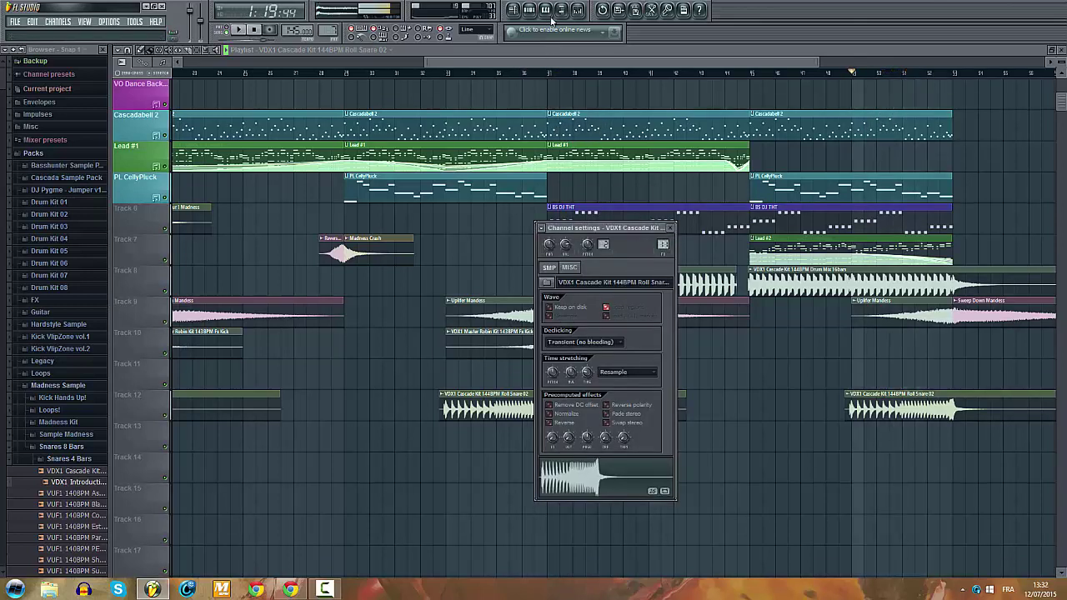
# Step: Rename mixer track Insert 11 as Snares
pyautogui.click(577, 10)
pyautogui.rightClick(434, 330)
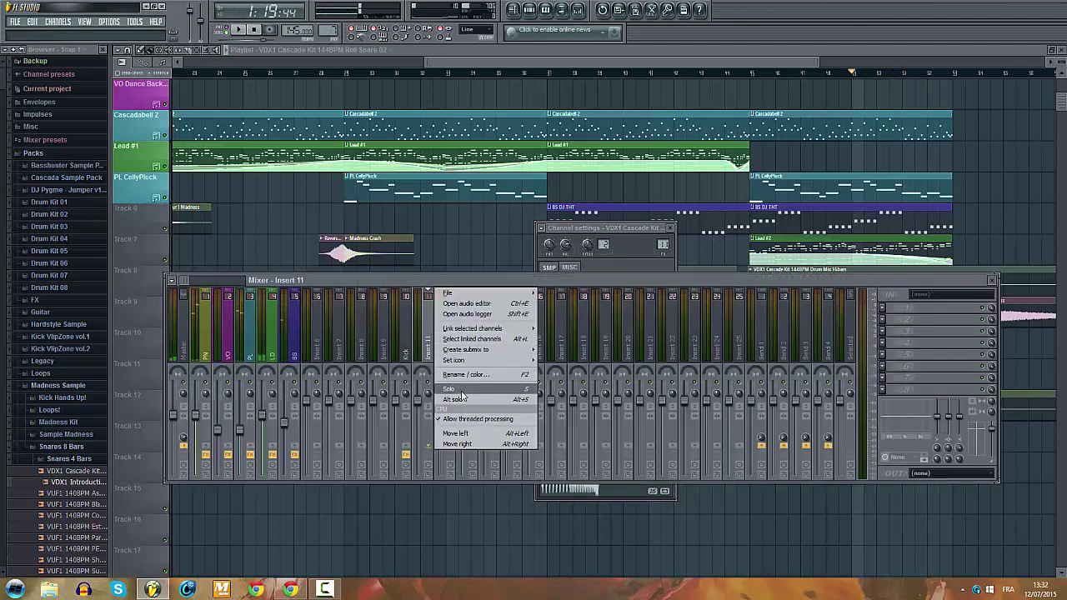
pyautogui.click(465, 380)
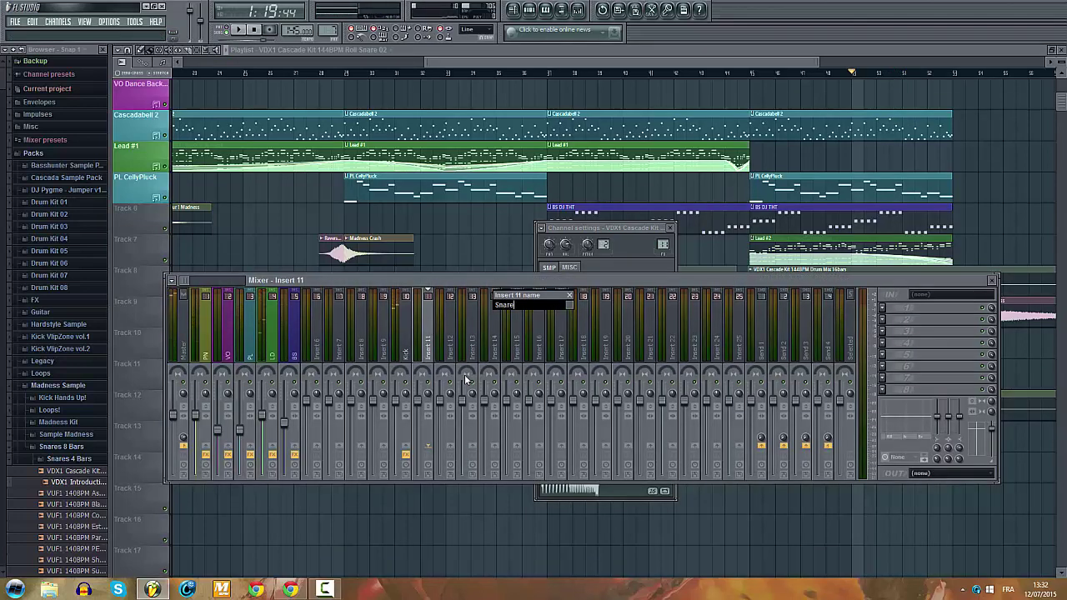
pyautogui.press('Return')
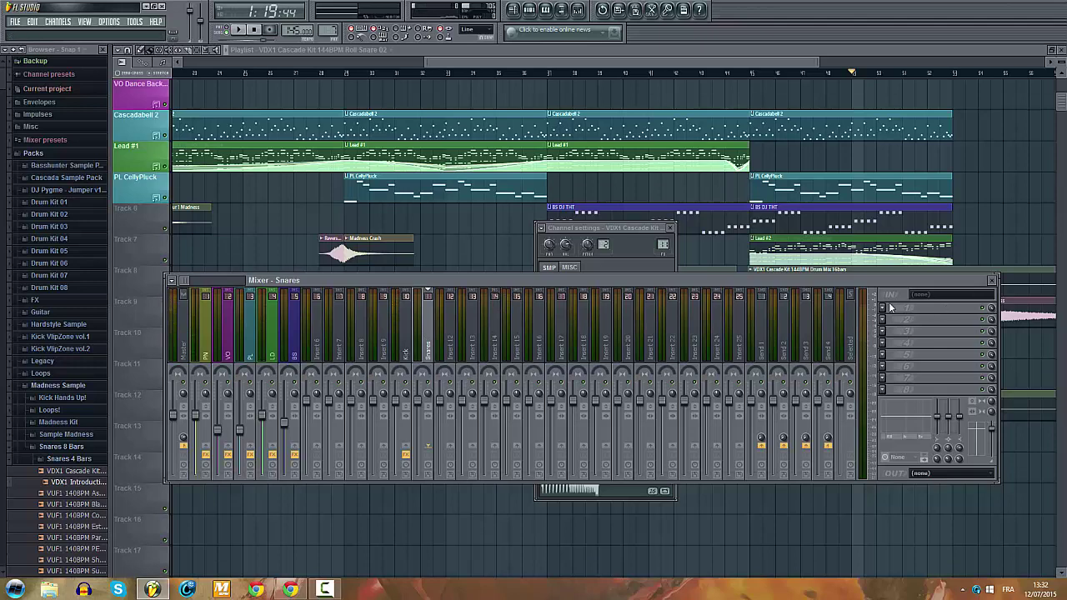
# Step: Add Fruity Parametric EQ 2 to the Snares track and gently boost bands 1, 2, 4, 6 and 7 during playback
pyautogui.click(890, 309)
pyautogui.click(926, 467)
pyautogui.press('space')
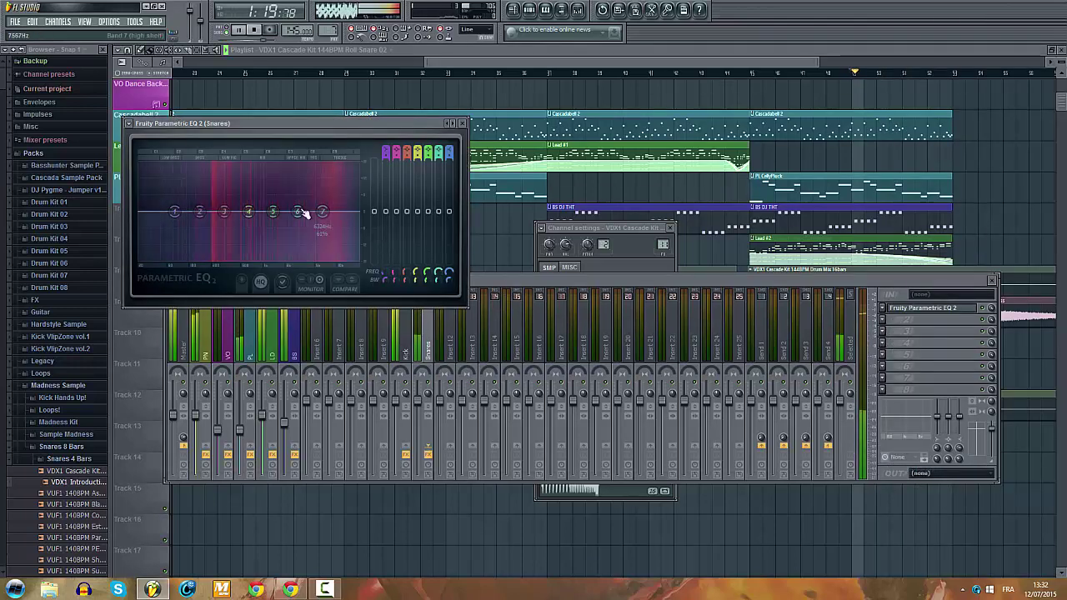
pyautogui.moveTo(298, 211); pyautogui.dragTo(331, 200)
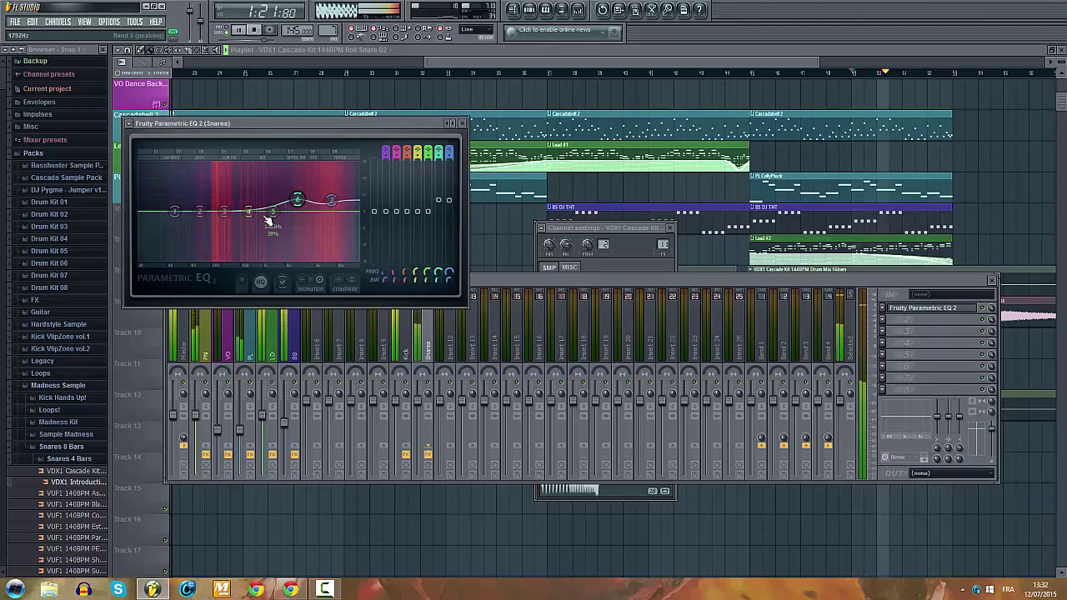
pyautogui.moveTo(248, 212); pyautogui.dragTo(163, 201)
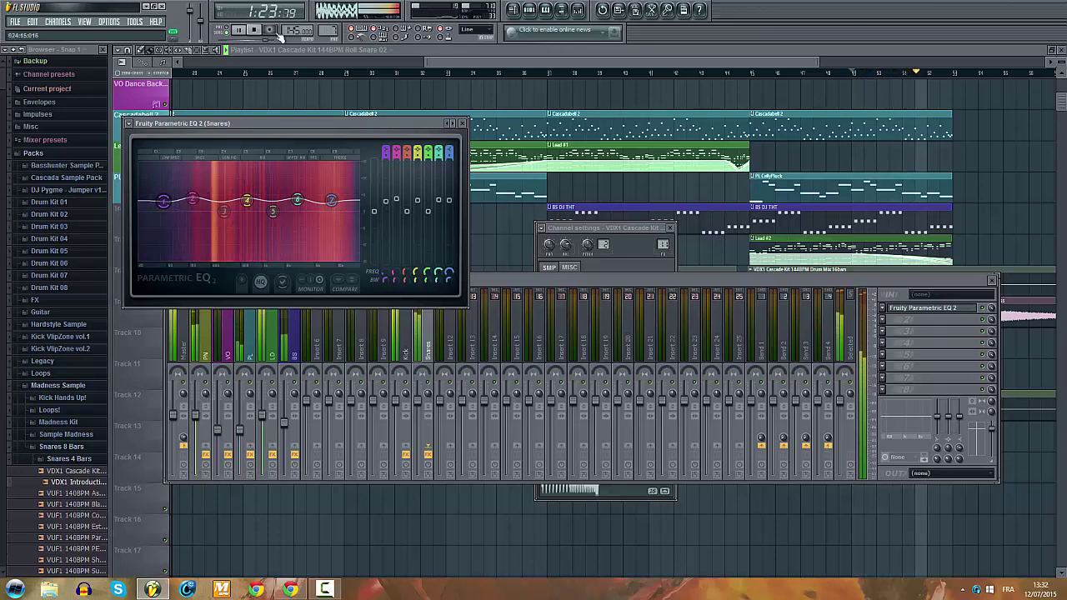
# Step: Play the arrangement from the beginning with the mixer and EQ out of view, and collapse the Madness Sample folder
pyautogui.click(253, 30)
pyautogui.click(253, 30)
pyautogui.press('space')
pyautogui.click(277, 61)
pyautogui.scroll(-3, 334, 175)
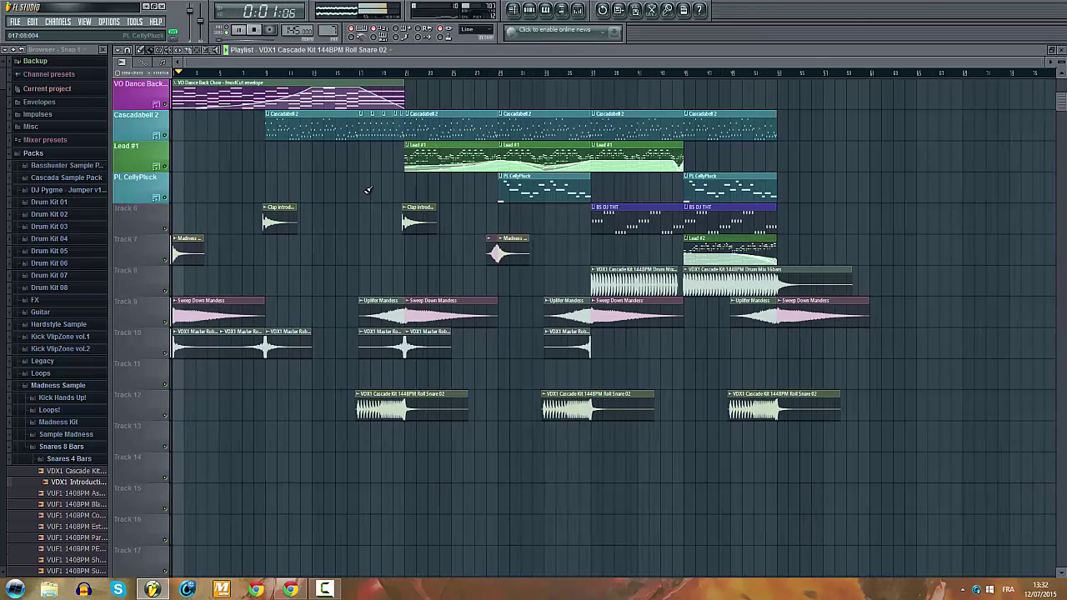
pyautogui.click(553, 123)
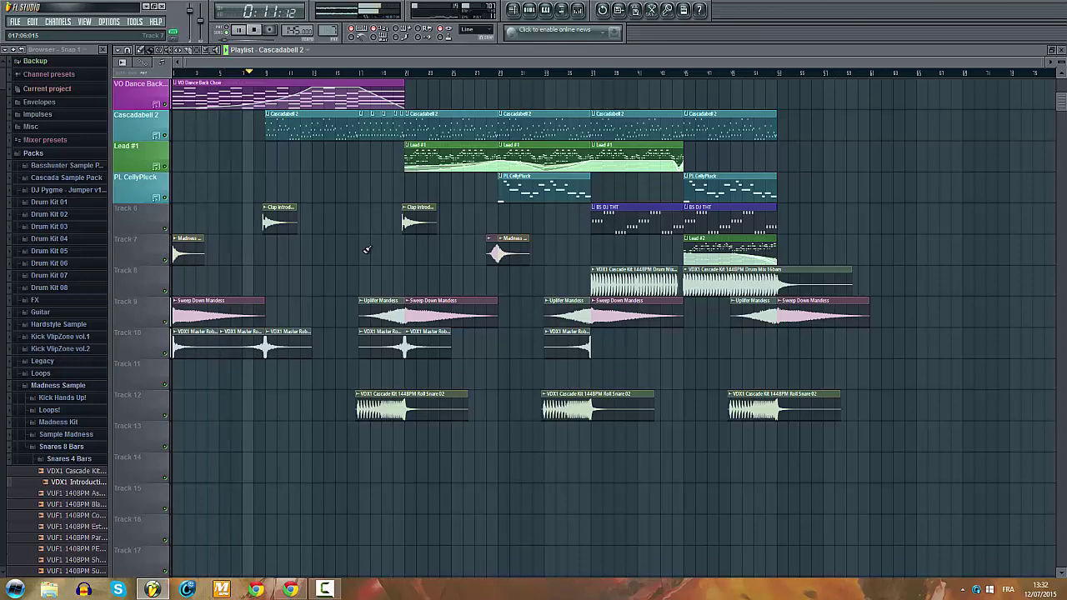
pyautogui.click(67, 385)
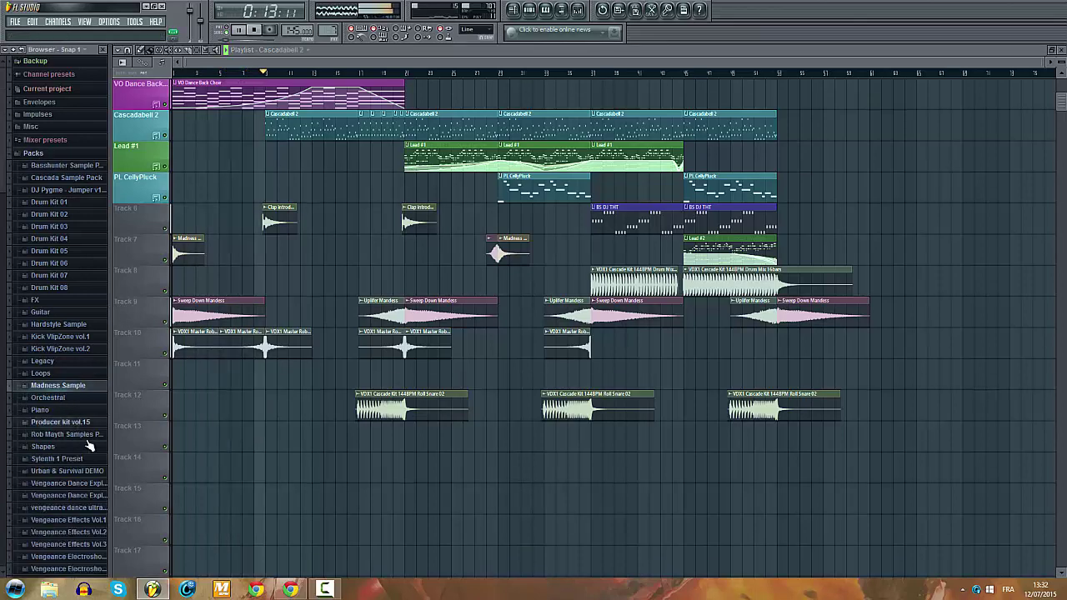
# Step: Look through the sample packs and recent files during playback, then collapse the folder structure and hide the browser
pyautogui.scroll(-5, 58, 359)
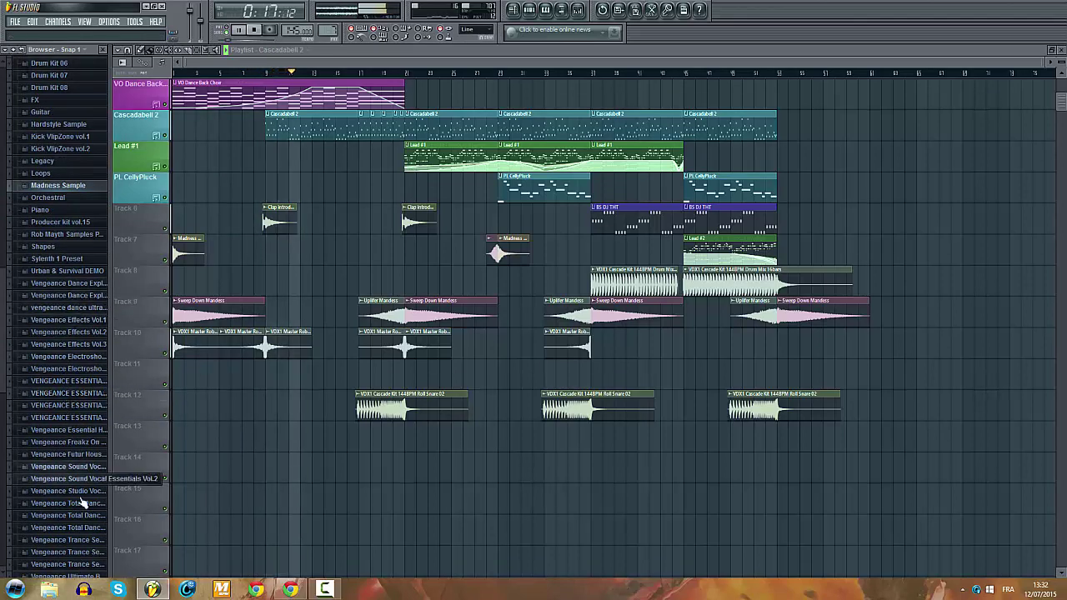
pyautogui.scroll(-5, 73, 466)
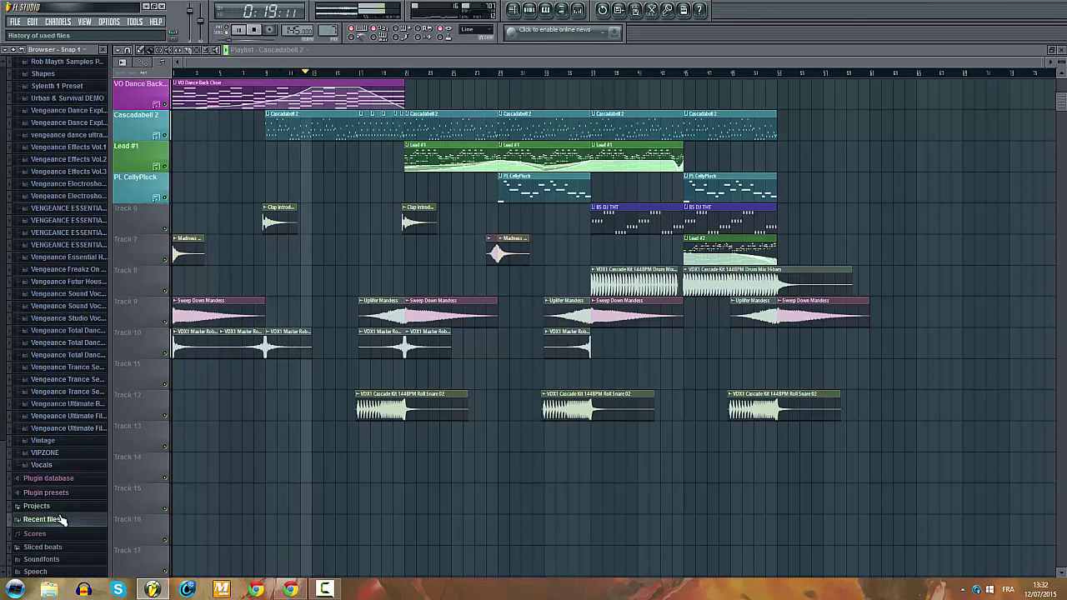
pyautogui.click(60, 518)
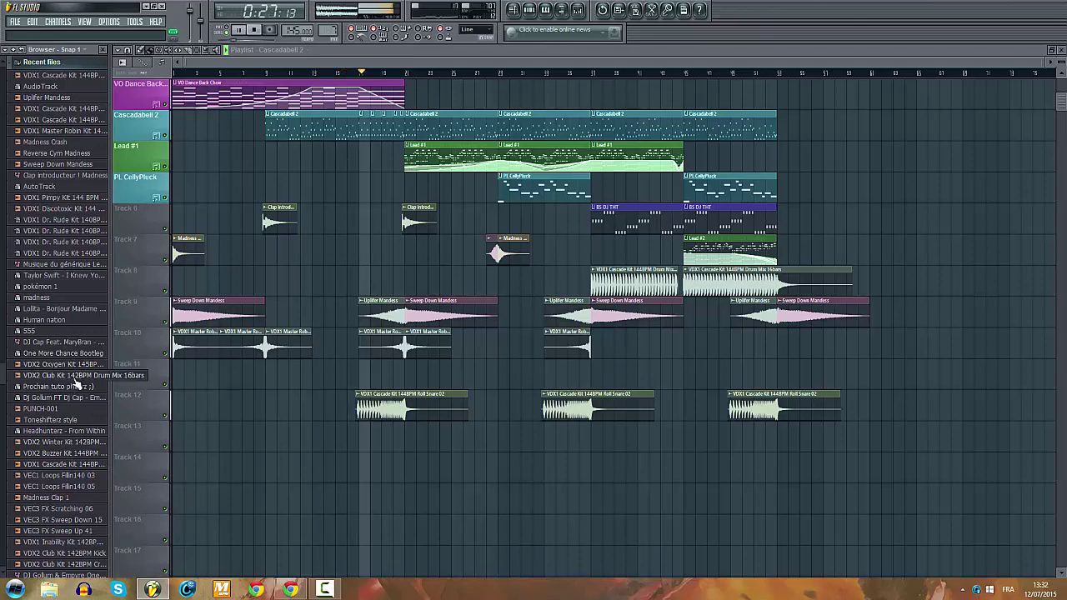
pyautogui.scroll(-3, 72, 434)
pyautogui.scroll(-2, 72, 435)
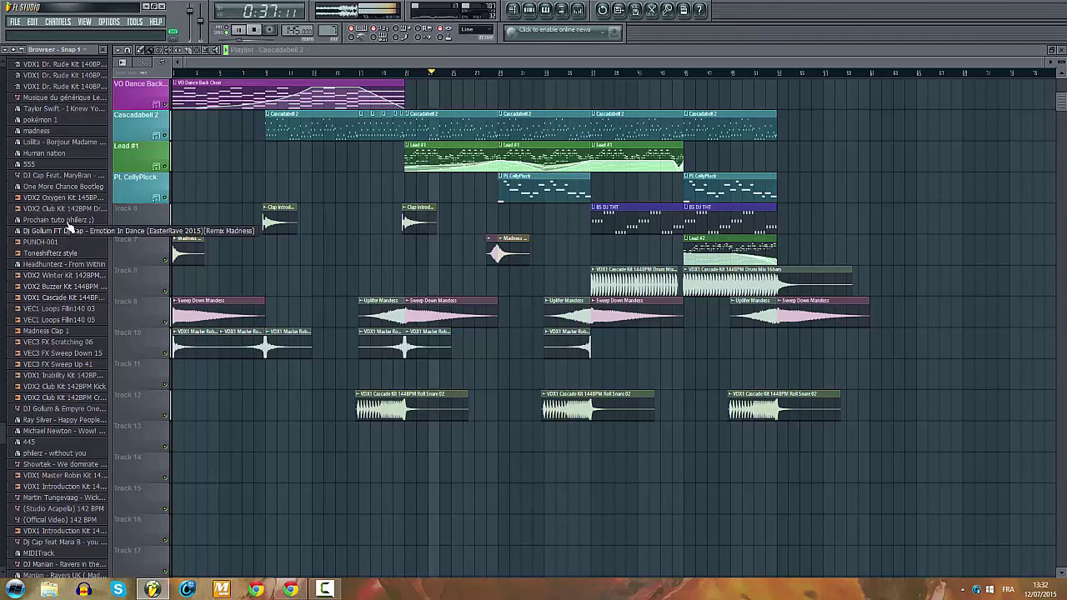
pyautogui.scroll(-4, 43, 263)
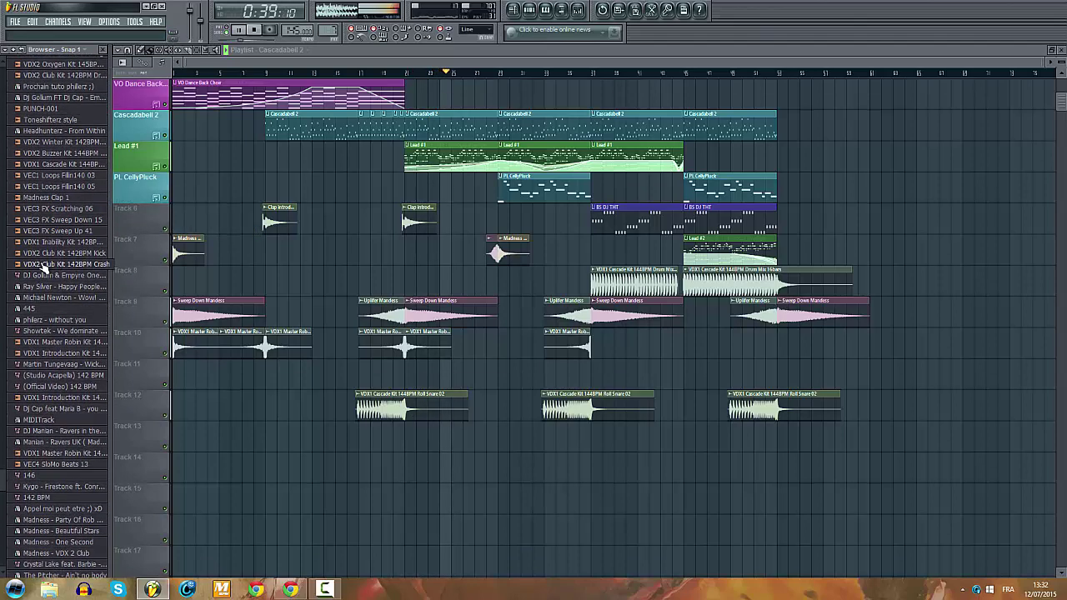
pyautogui.scroll(15, 44, 265)
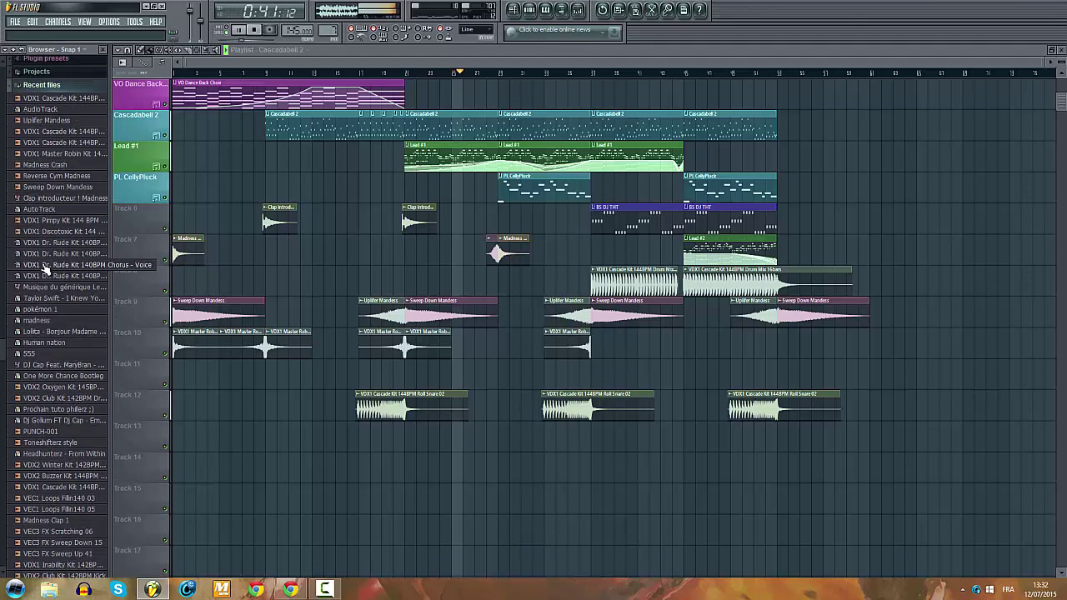
pyautogui.scroll(6, 42, 200)
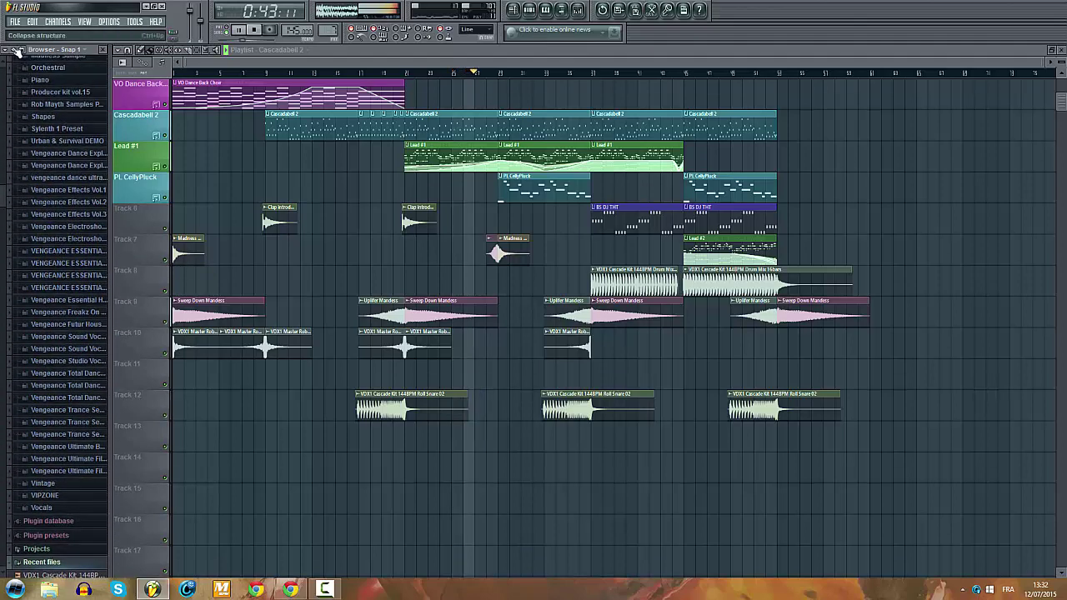
pyautogui.click(16, 49)
pyautogui.click(561, 10)
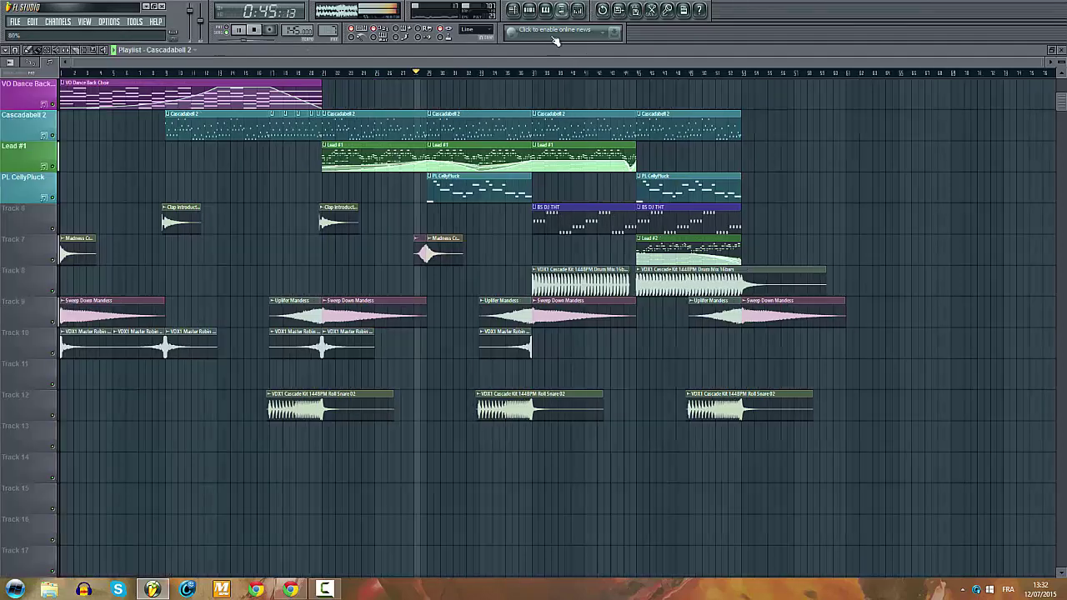
# Step: Auto-name Track 6 after BS DJ THT by placing a temporary BS DJ THT clip at its start, and delete that clip
pyautogui.scroll(1, 352, 310)
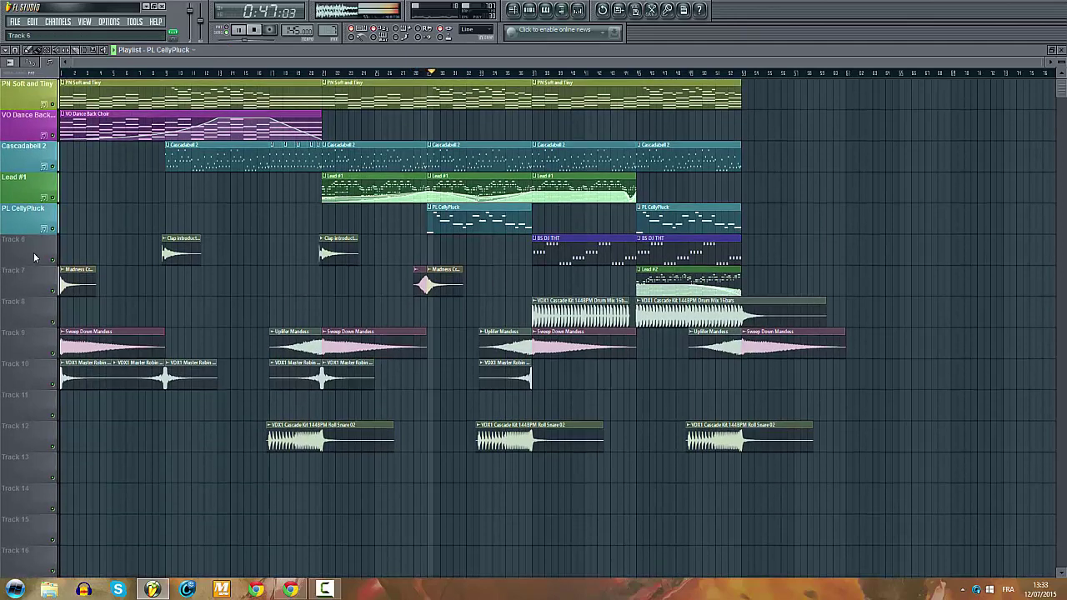
pyautogui.moveTo(571, 255); pyautogui.dragTo(583, 255)
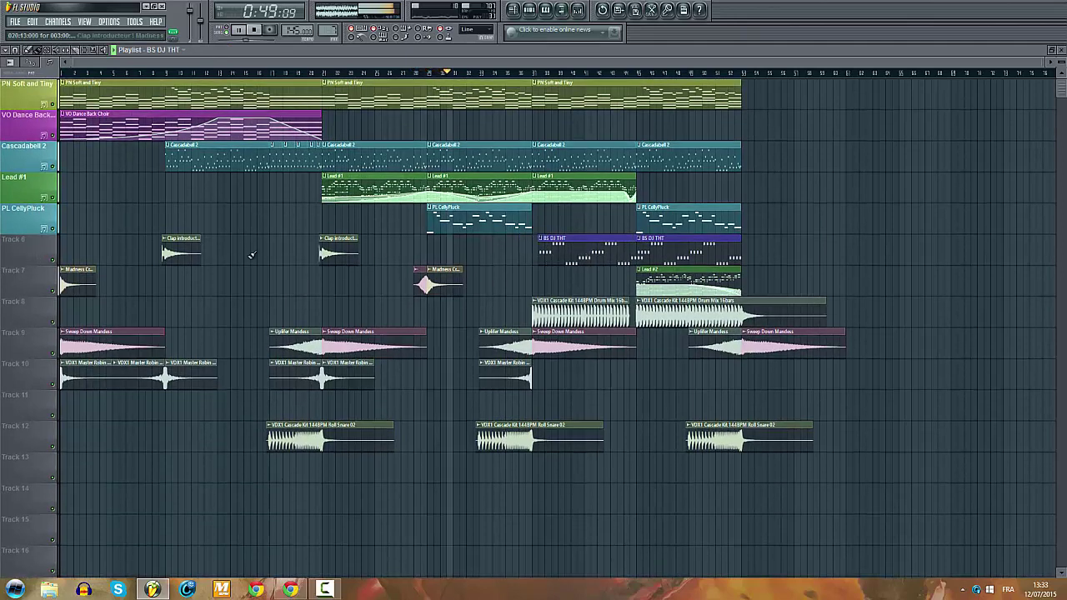
pyautogui.moveTo(122, 210); pyautogui.dragTo(60, 249)
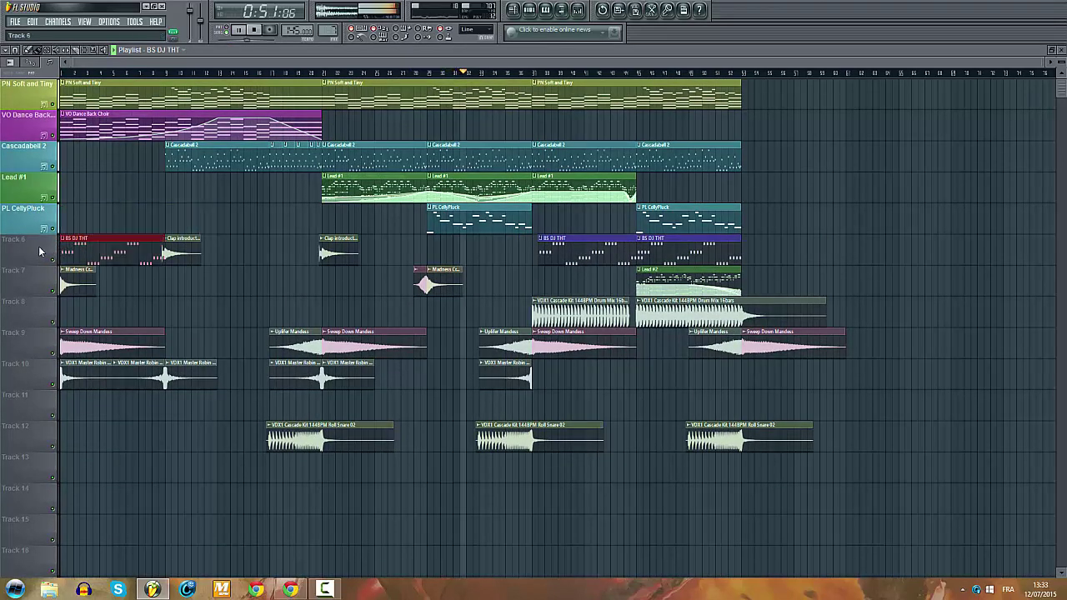
pyautogui.rightClick(39, 242)
pyautogui.click(61, 259)
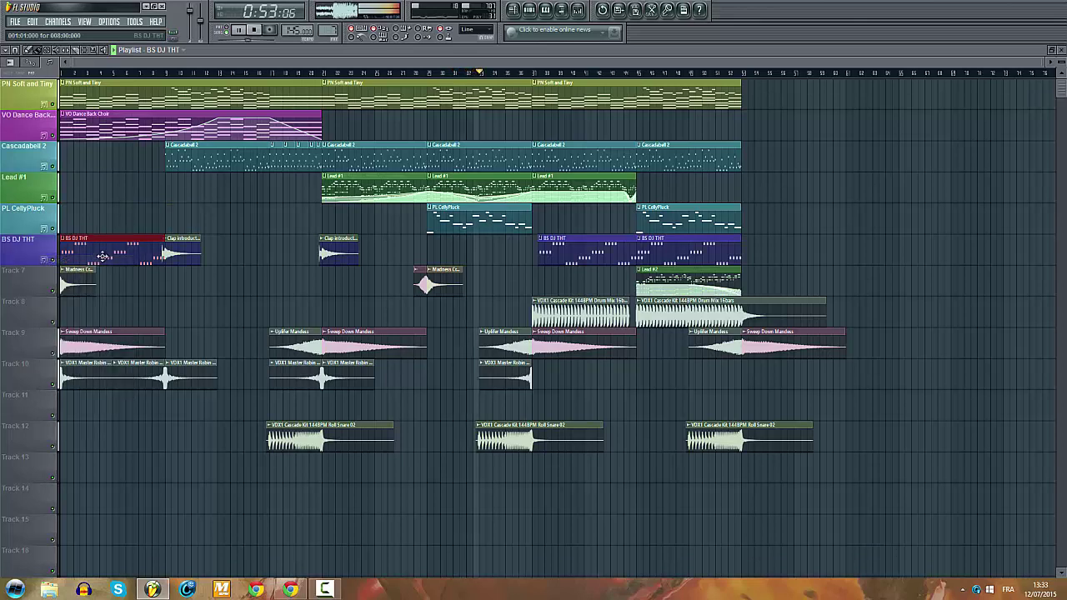
pyautogui.rightClick(106, 253)
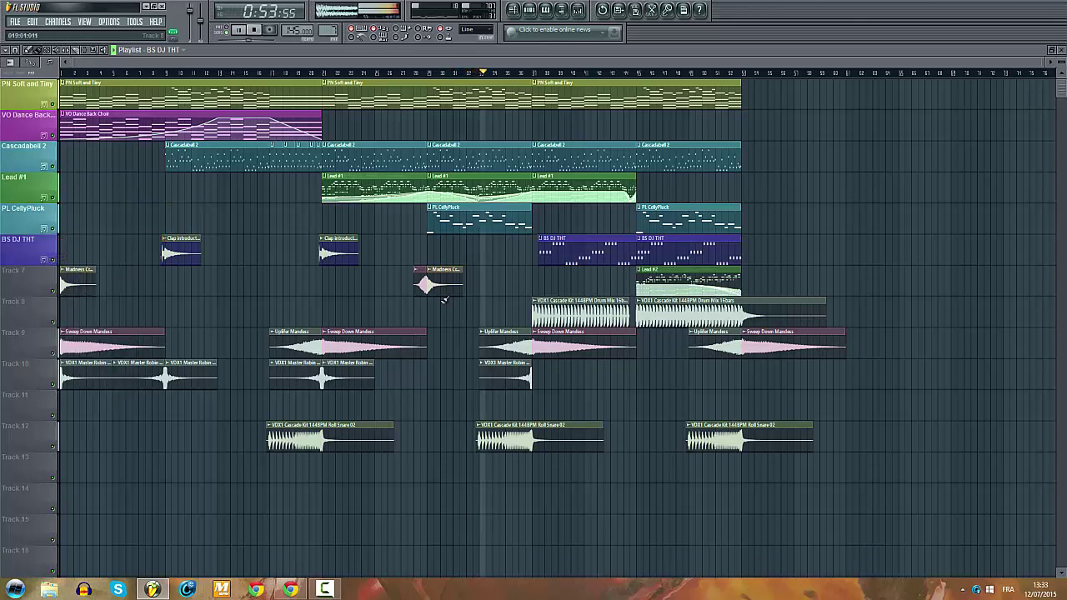
# Step: Auto-name Track 7 after a temporary Lead #2 clip at its start, remove the clip and put the Madness Crash clip back
pyautogui.click(165, 285)
pyautogui.moveTo(78, 285); pyautogui.dragTo(78, 314)
pyautogui.moveTo(167, 272); pyautogui.dragTo(69, 272)
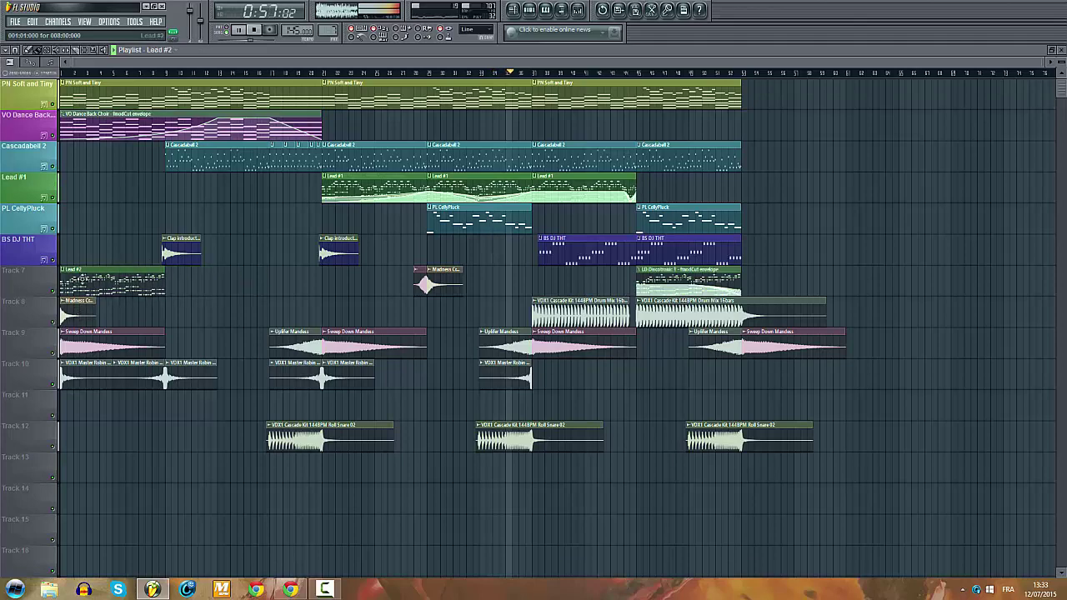
pyautogui.rightClick(45, 266)
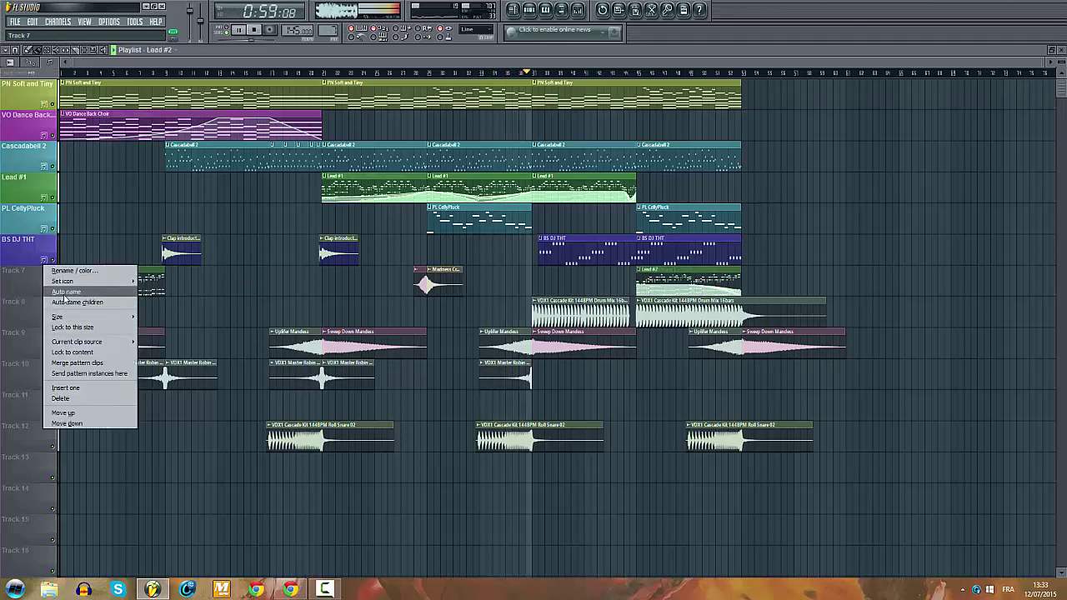
pyautogui.click(64, 292)
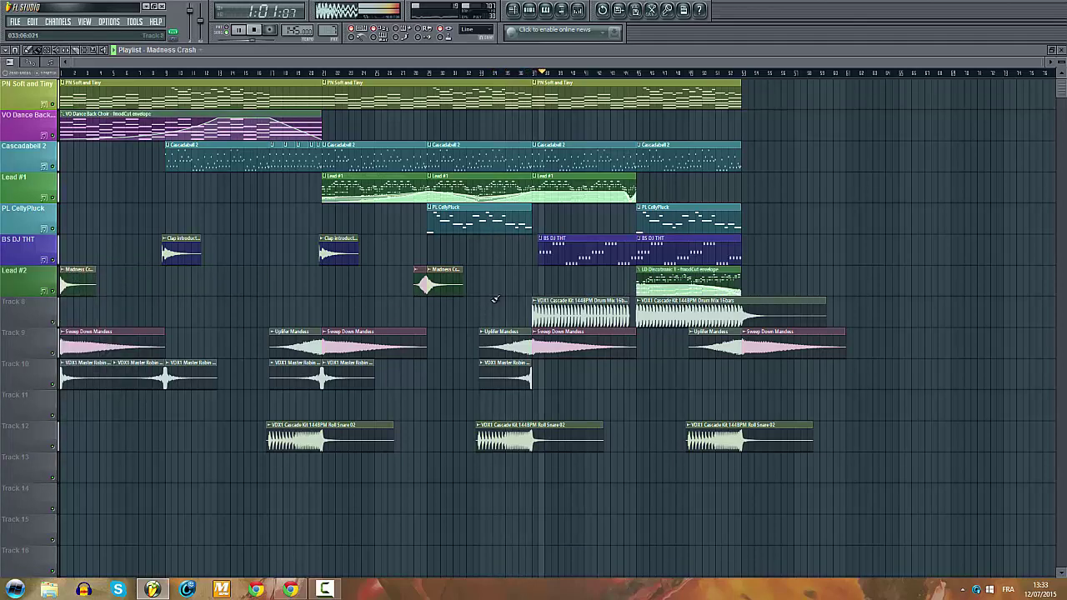
# Step: Restore the start of the first BS DJ THT clip to bar 37
pyautogui.scroll(3, 492, 297)
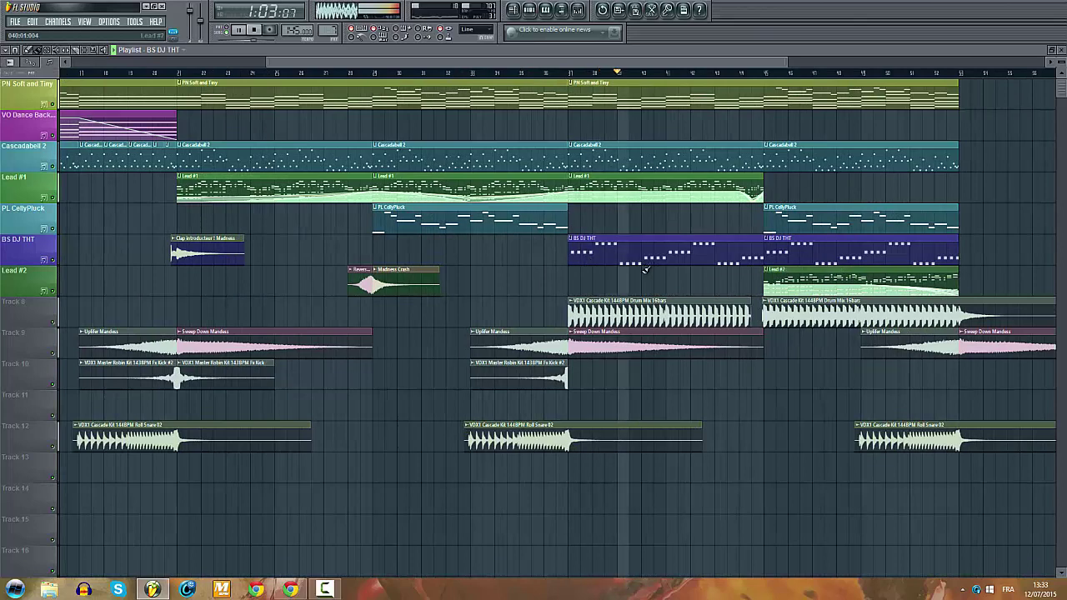
pyautogui.scroll(-2, 640, 269)
pyautogui.scroll(-2, 638, 275)
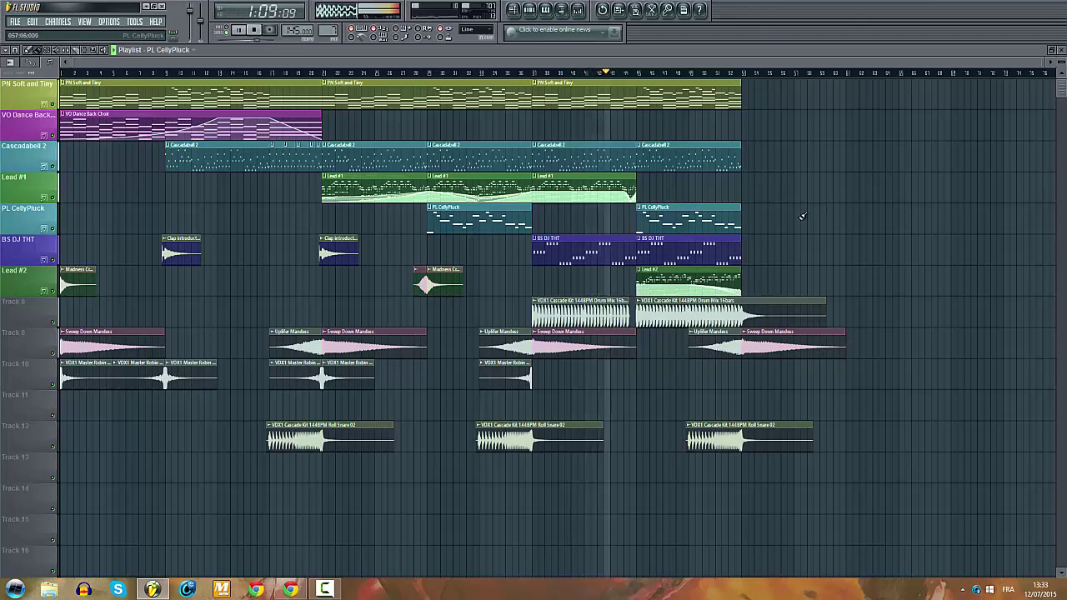
# Step: Delete the second PL CellyPluck clip at bar 45 and stop playback
pyautogui.scroll(2, 801, 216)
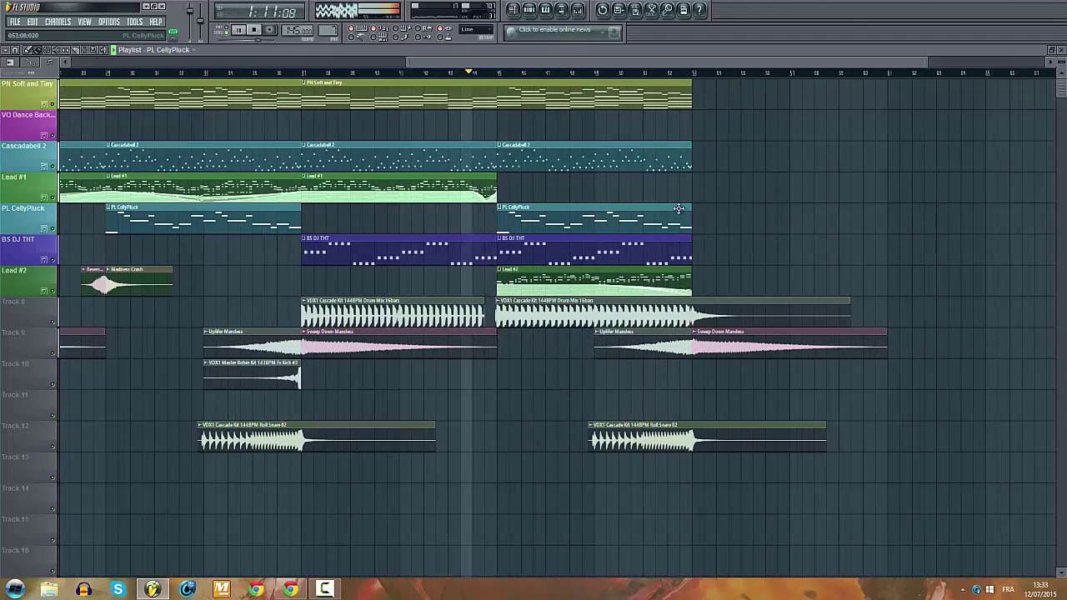
pyautogui.click(579, 145)
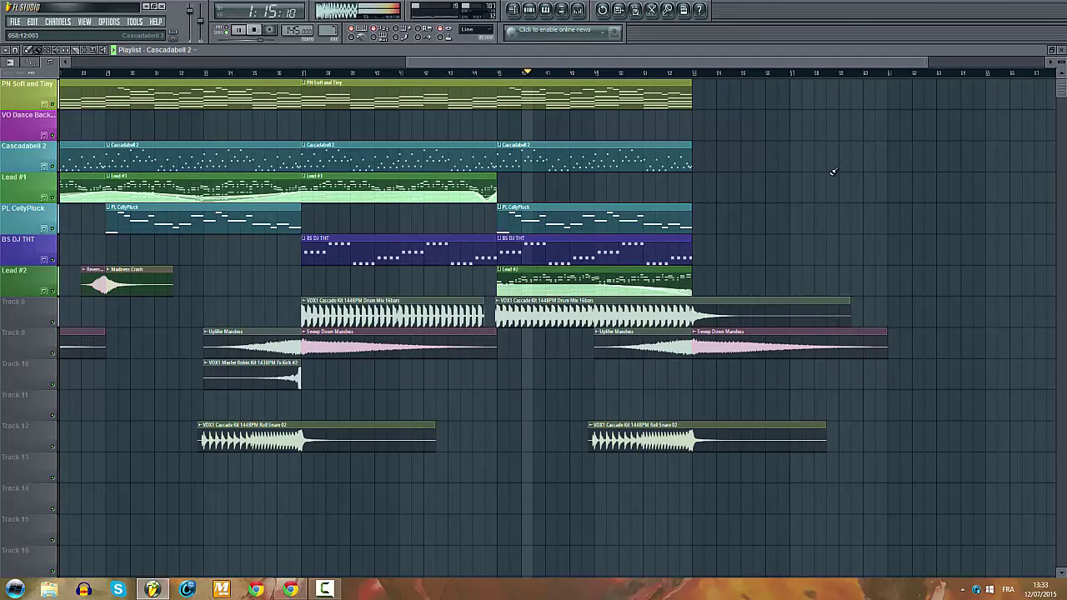
pyautogui.scroll(2, 825, 179)
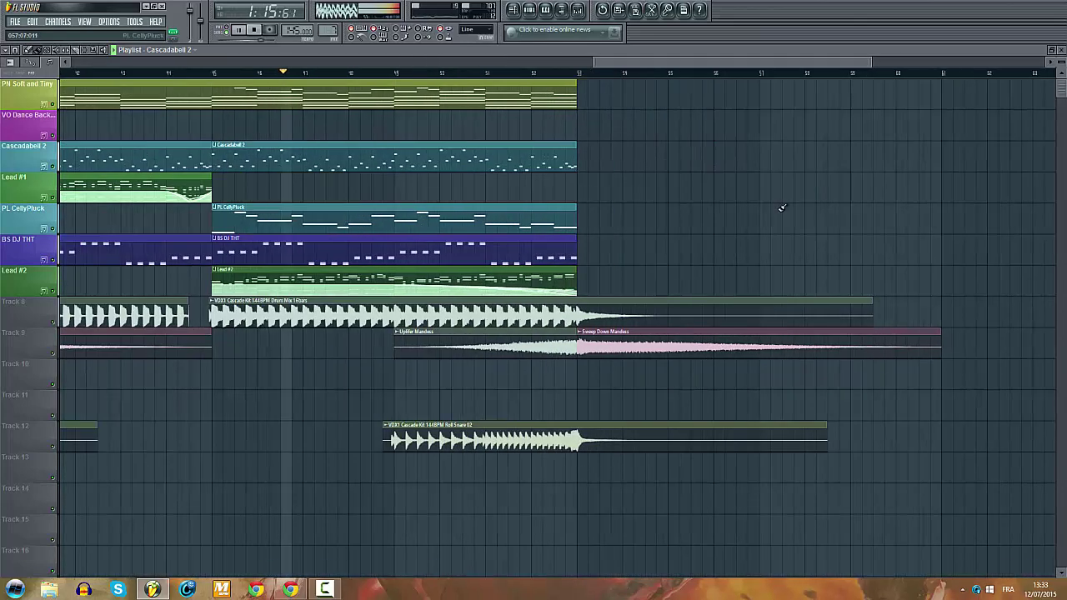
pyautogui.rightClick(563, 222)
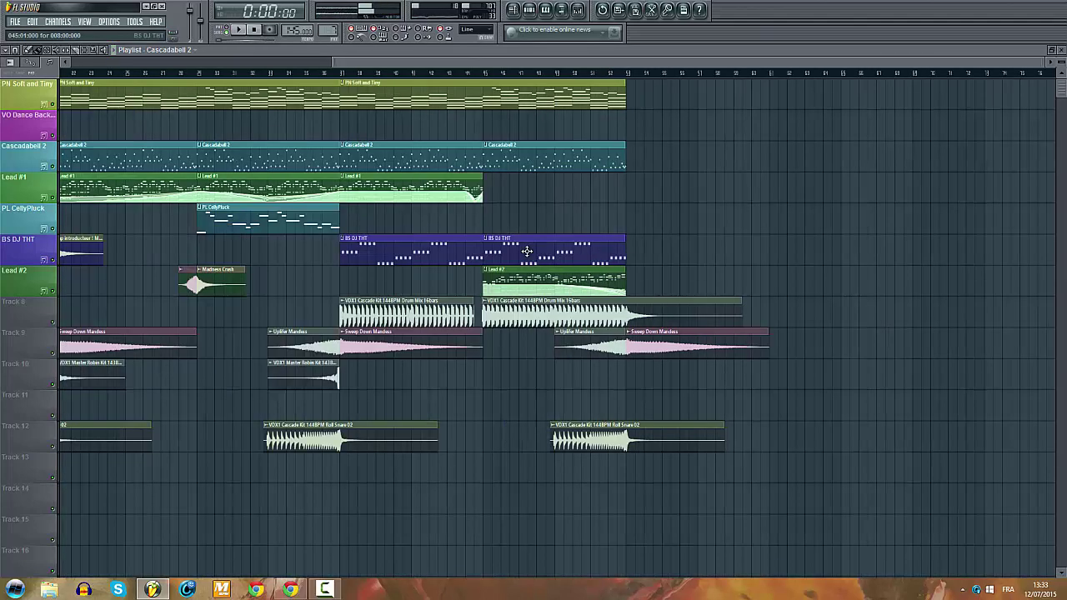
pyautogui.scroll(-1, 527, 250)
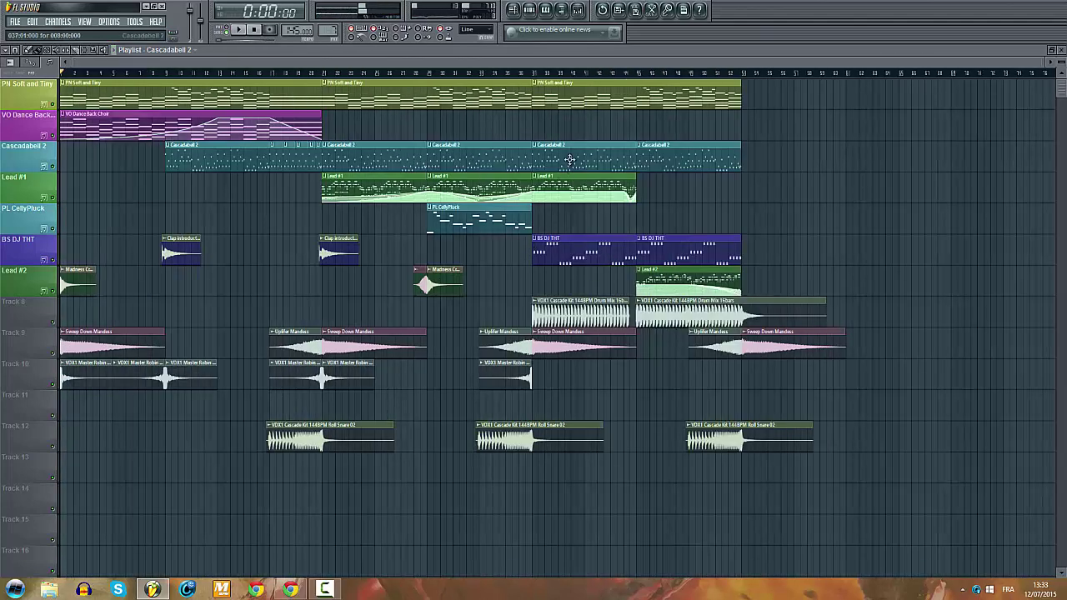
# Step: Add a Lead #2 clip at bar 53 and trim it to its opening chord, about three steps long
pyautogui.scroll(3, 784, 293)
pyautogui.click(779, 287)
pyautogui.scroll(2, 864, 291)
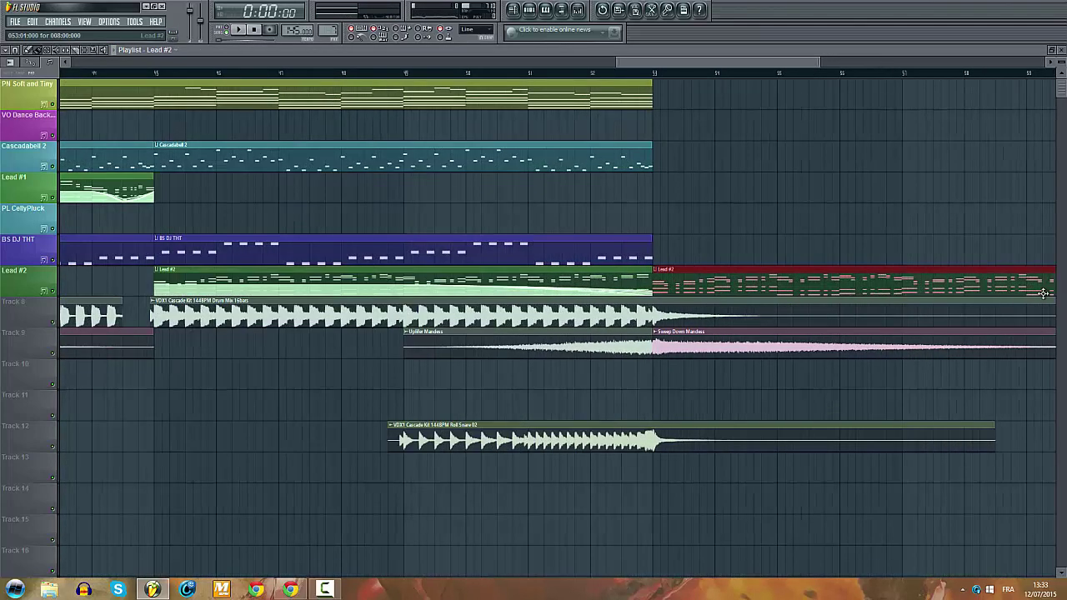
pyautogui.scroll(-4, 1043, 293)
pyautogui.scroll(4, 1011, 295)
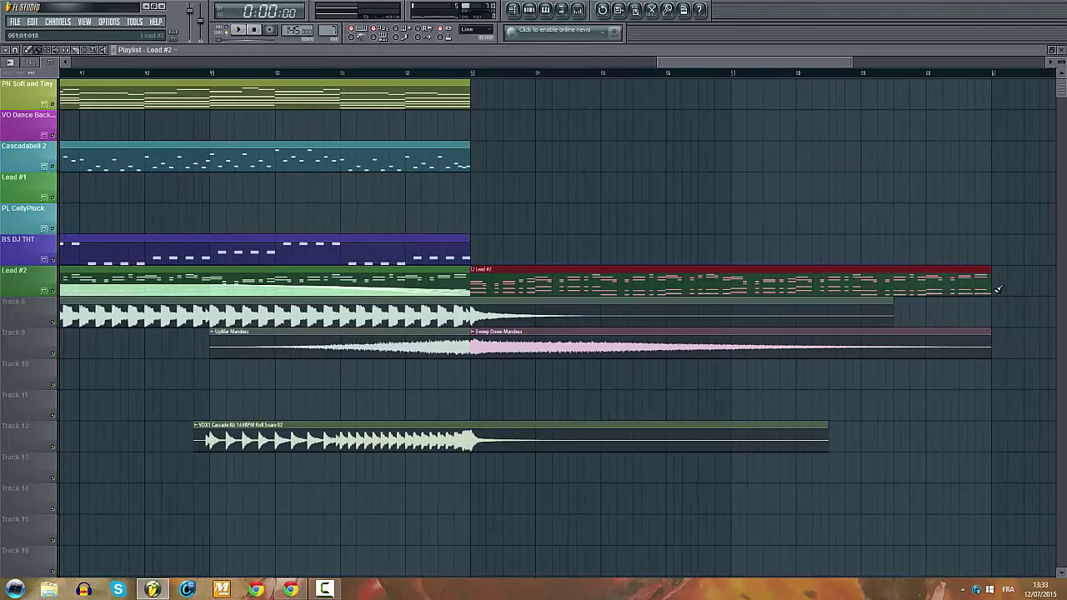
pyautogui.moveTo(833, 289); pyautogui.dragTo(526, 277)
pyautogui.scroll(3, 482, 250)
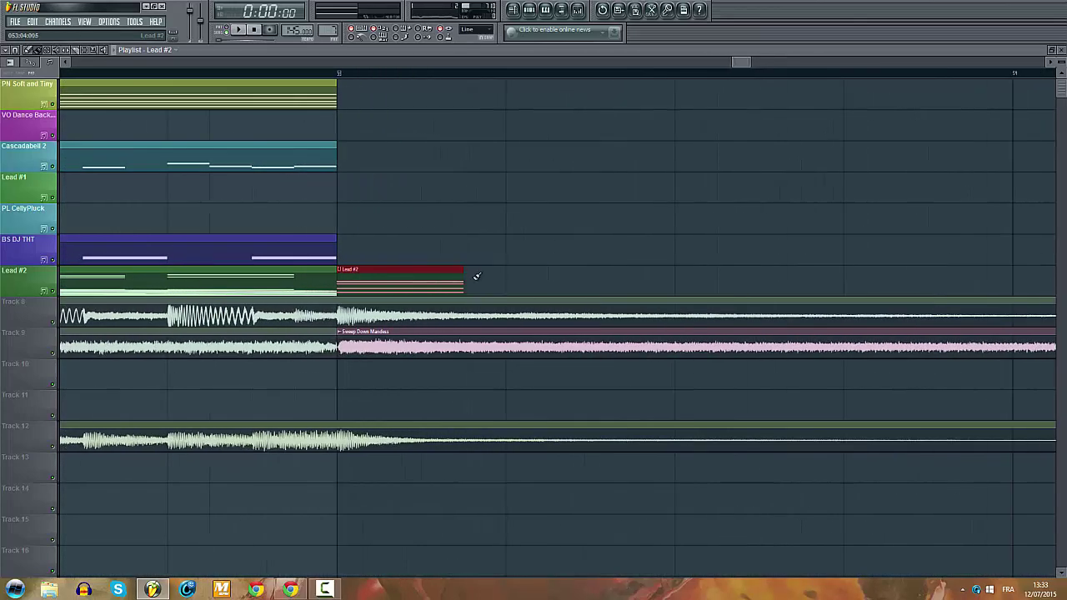
pyautogui.scroll(-5, 477, 276)
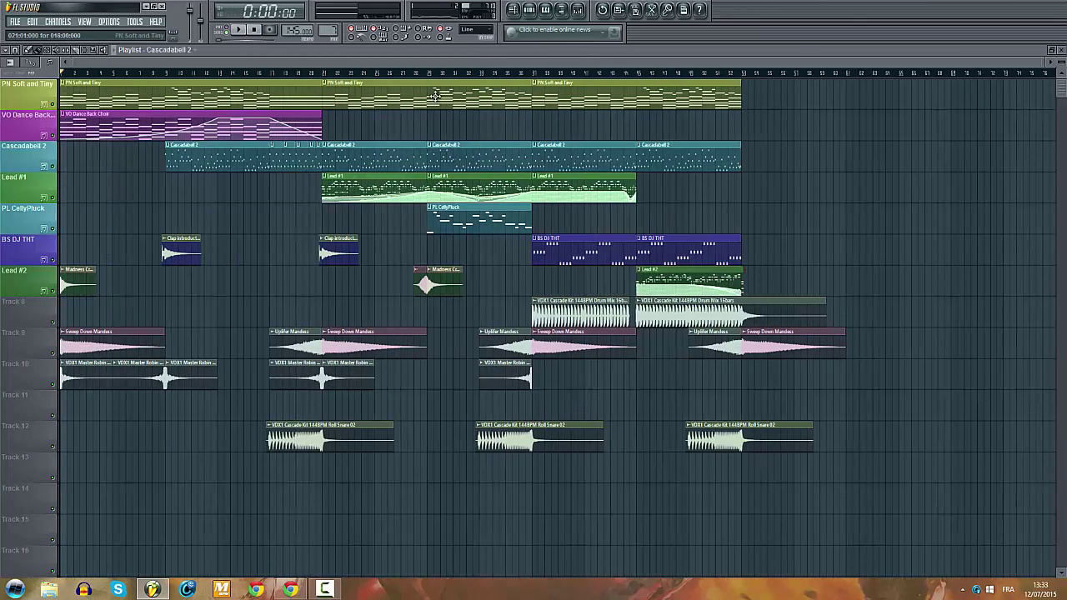
# Step: Show the browser again and preview VDX2 Winter Kit 142BPM Vocal 01 from the VDX2 Winter Kit folder in Packs
pyautogui.click(563, 15)
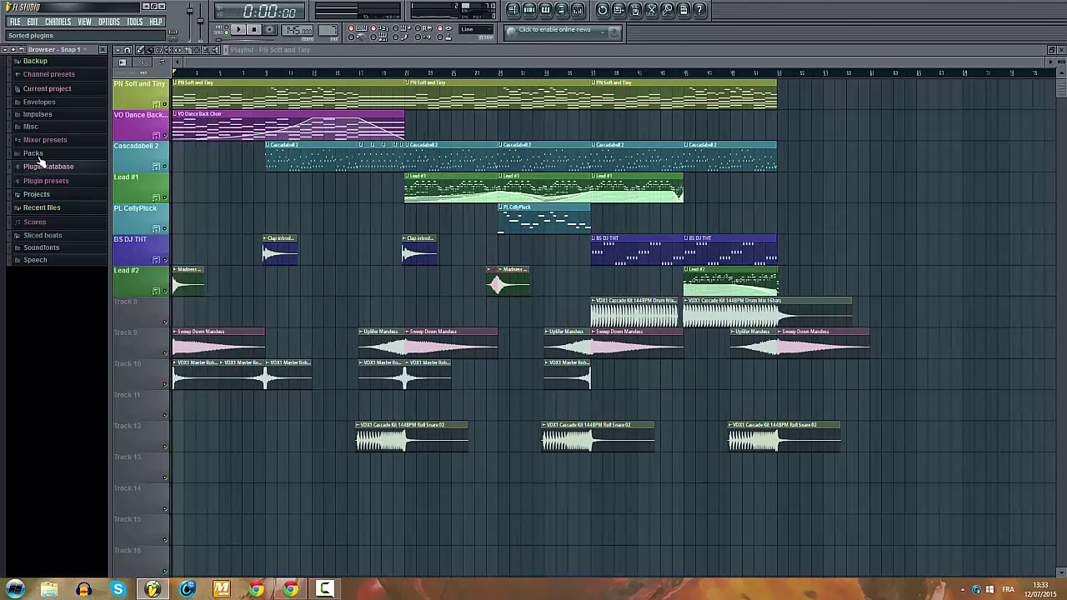
pyautogui.click(38, 162)
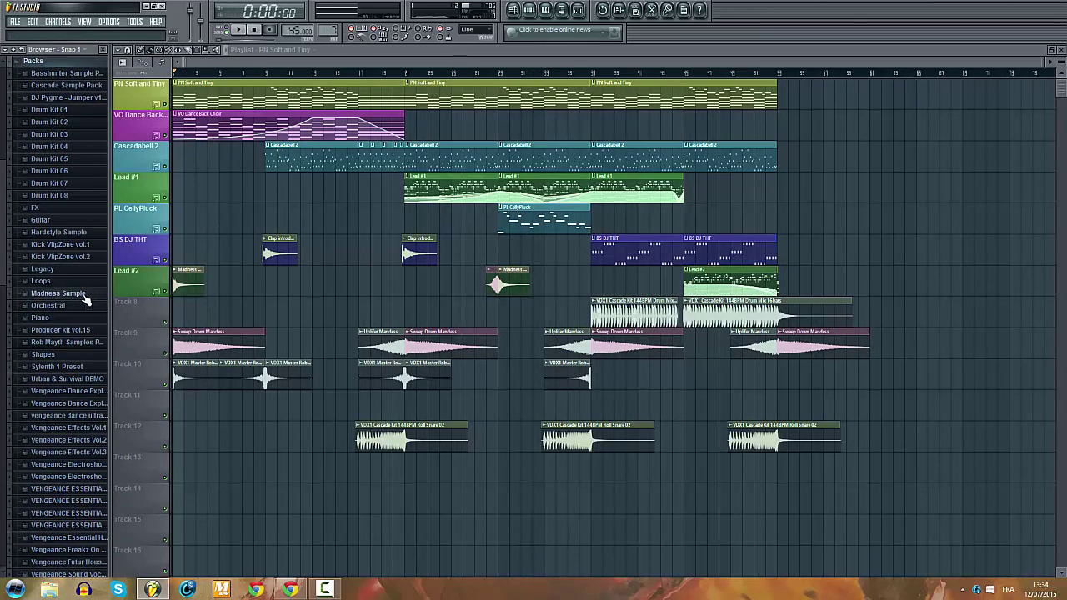
pyautogui.click(68, 402)
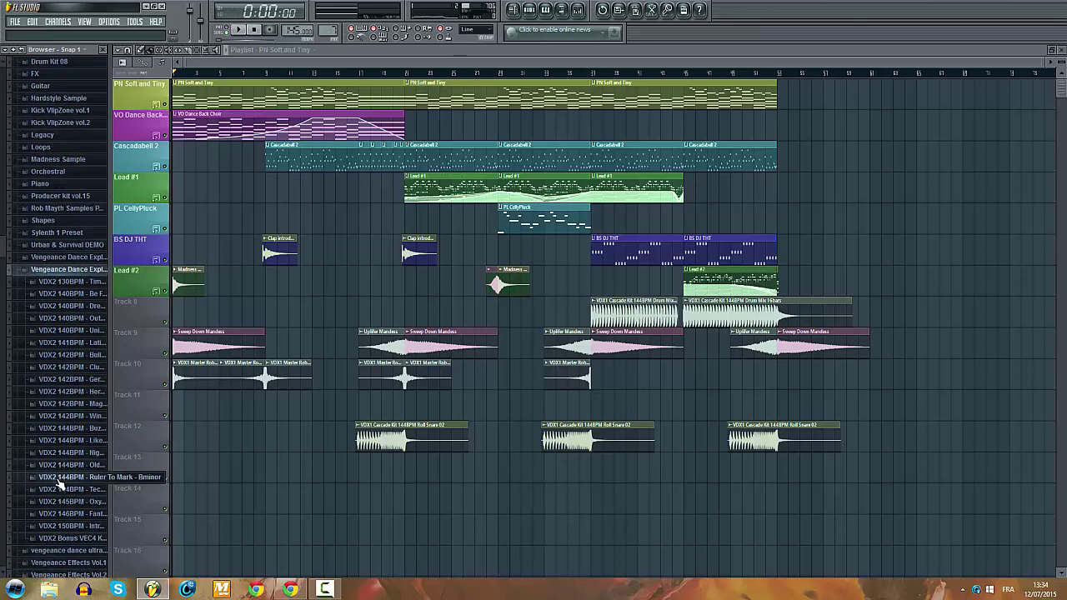
pyautogui.click(77, 416)
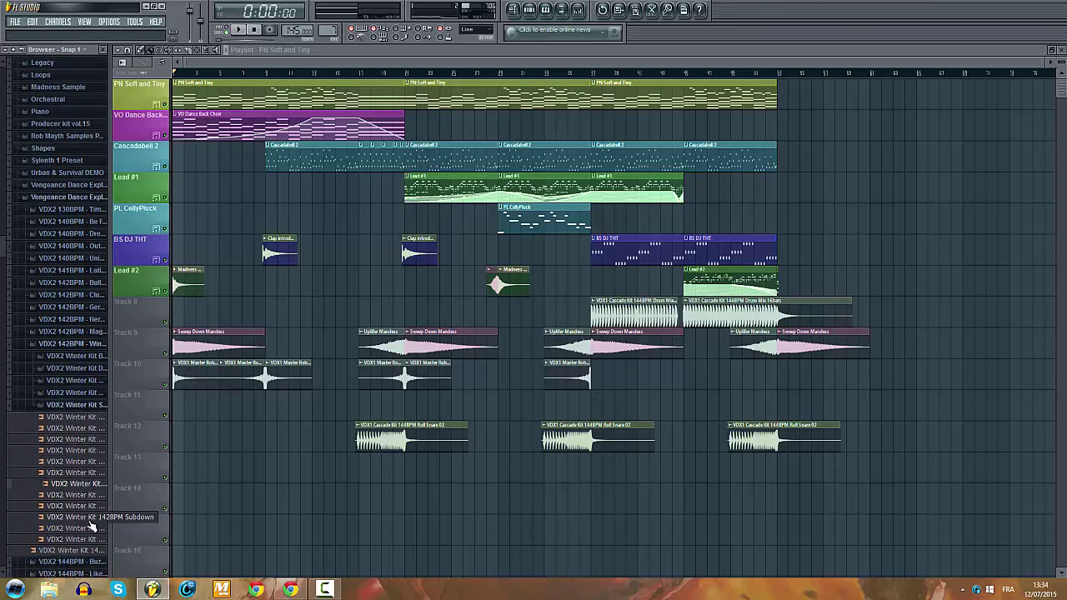
pyautogui.click(90, 530)
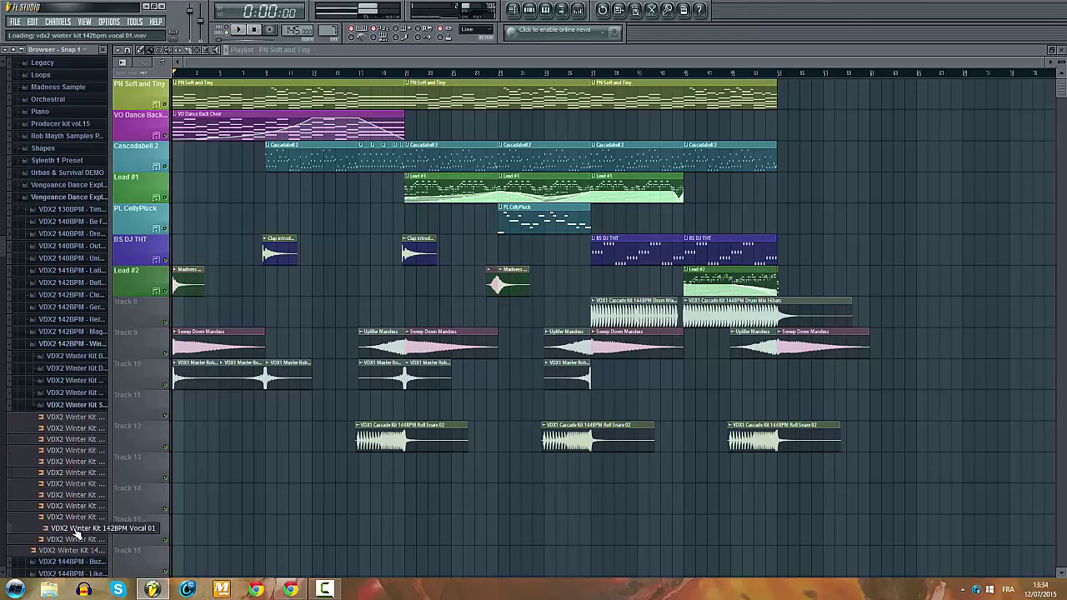
# Step: Add the VDX2 Winter Kit 142BPM Vocal 01 sample to Track 11 at bar 44 and trim its end to bar 51
pyautogui.moveTo(77, 533); pyautogui.dragTo(973, 409)
pyautogui.scroll(5, 608, 411)
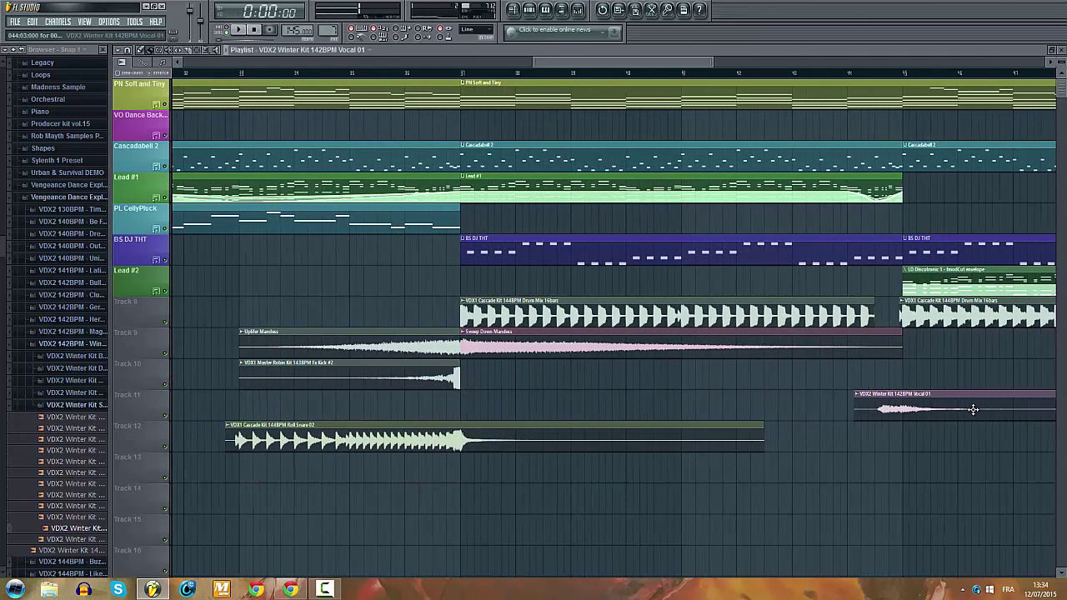
pyautogui.scroll(-5, 962, 416)
pyautogui.scroll(6, 942, 414)
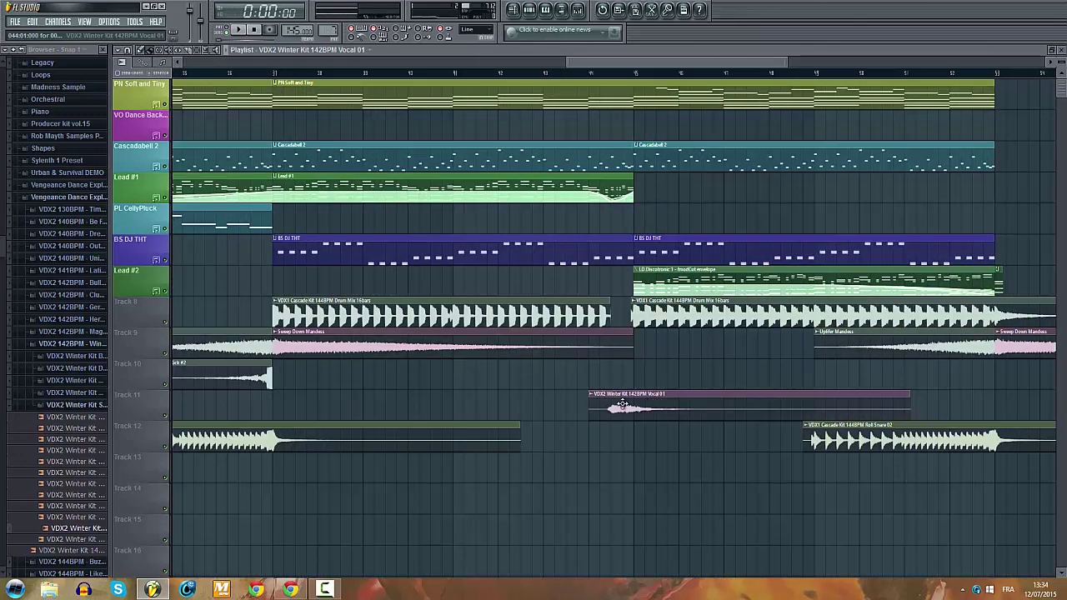
pyautogui.scroll(-5, 734, 428)
pyautogui.scroll(8, 728, 410)
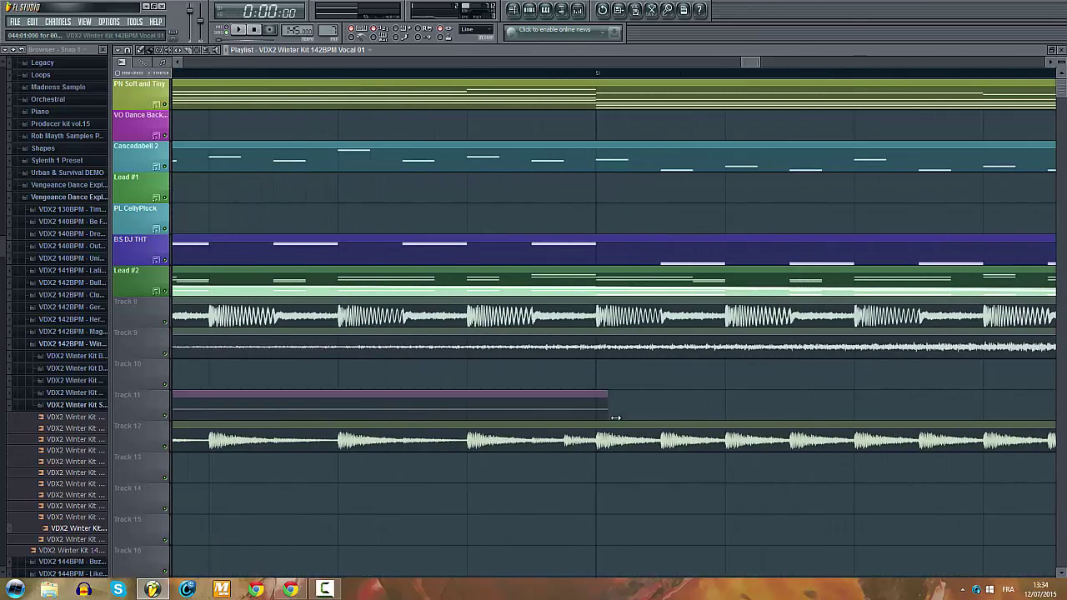
pyautogui.scroll(3, 616, 415)
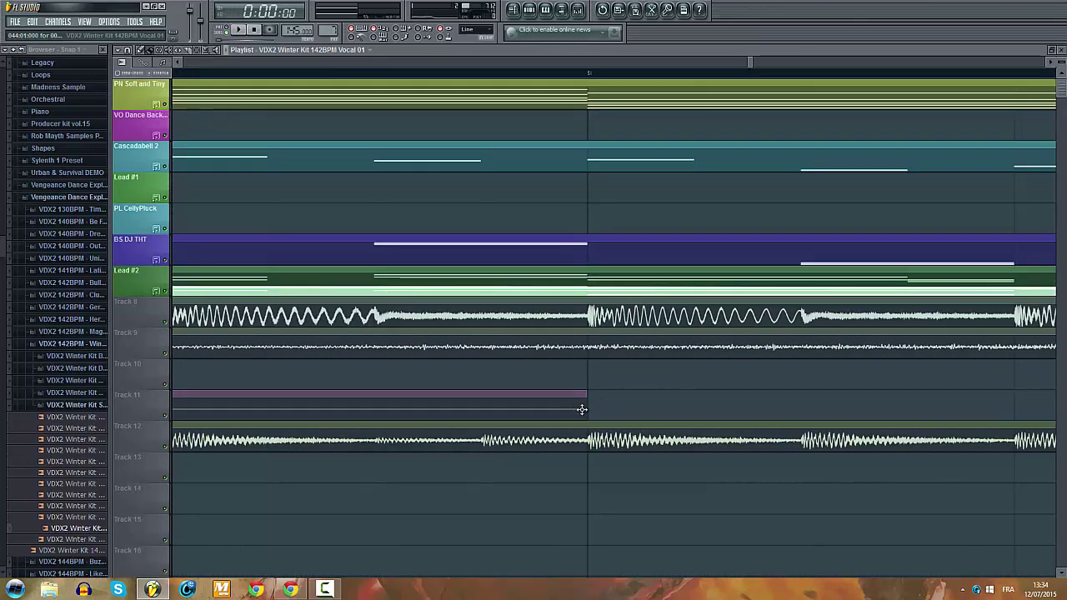
pyautogui.doubleClick(582, 409)
pyautogui.press('Escape')
pyautogui.scroll(-6, 478, 193)
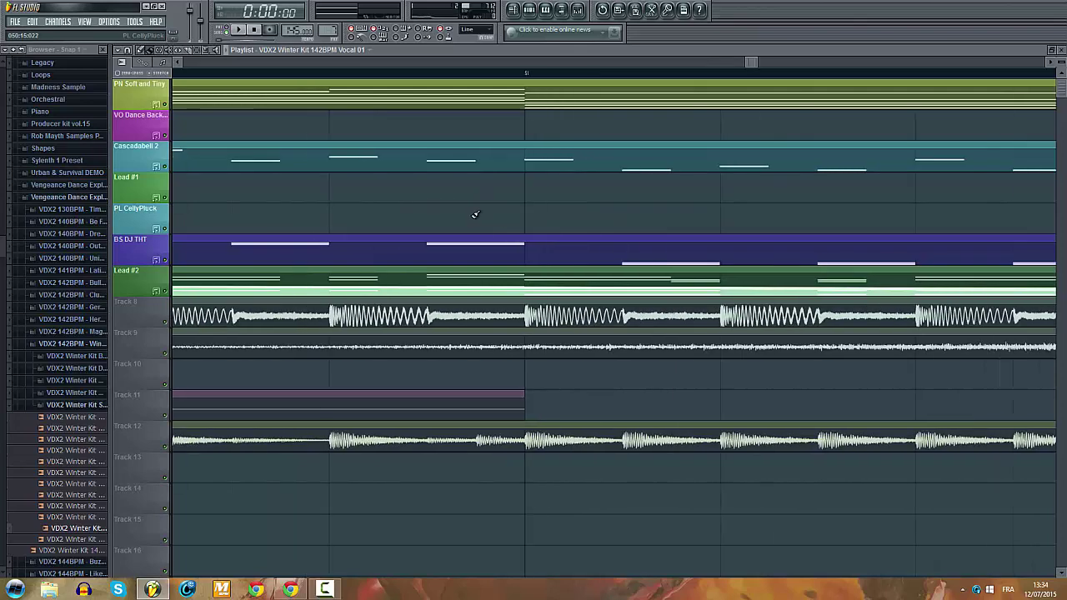
# Step: Play the song from about bar 44 to hear the vocal against the lead change
pyautogui.click(238, 75)
pyautogui.press('space')
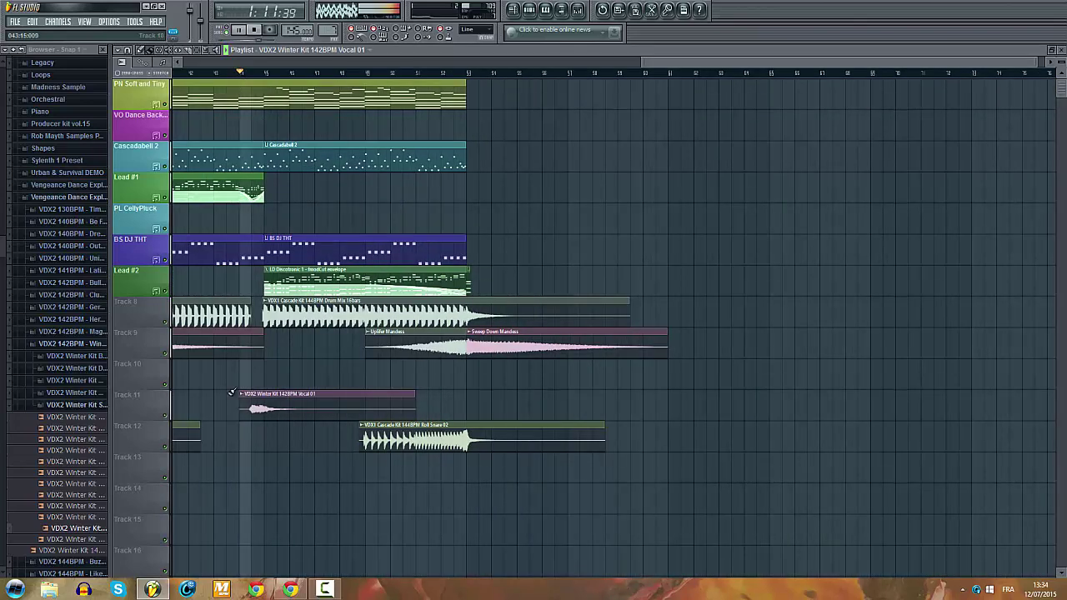
pyautogui.scroll(2, 230, 392)
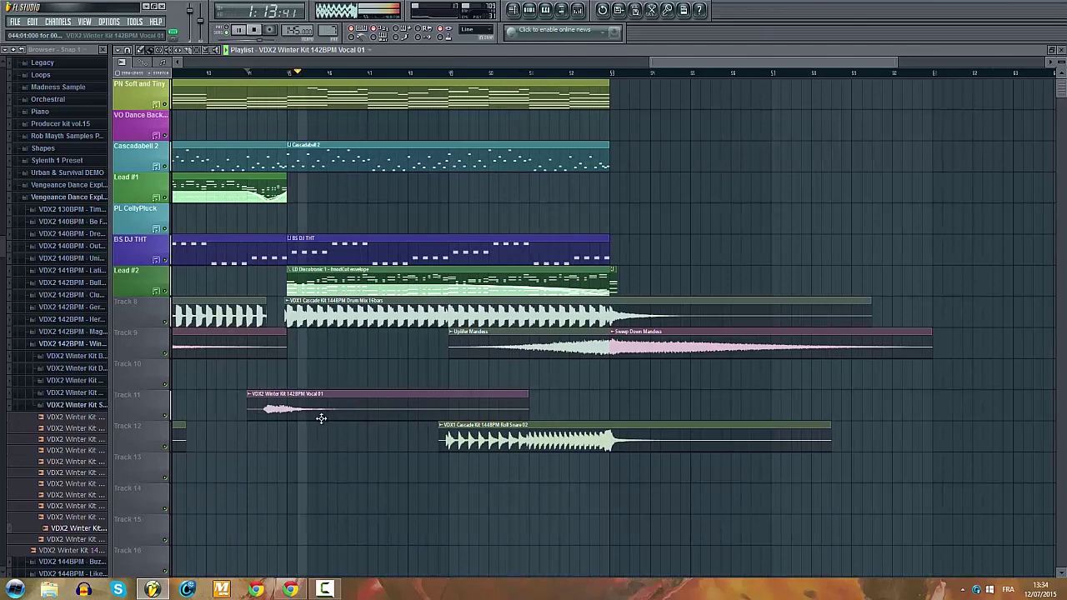
pyautogui.scroll(-2, 318, 417)
# Step: Move the vocal clip on Track 11 to bar 36 and play the passage from about bar 34
pyautogui.click(271, 73)
pyautogui.scroll(4, 313, 88)
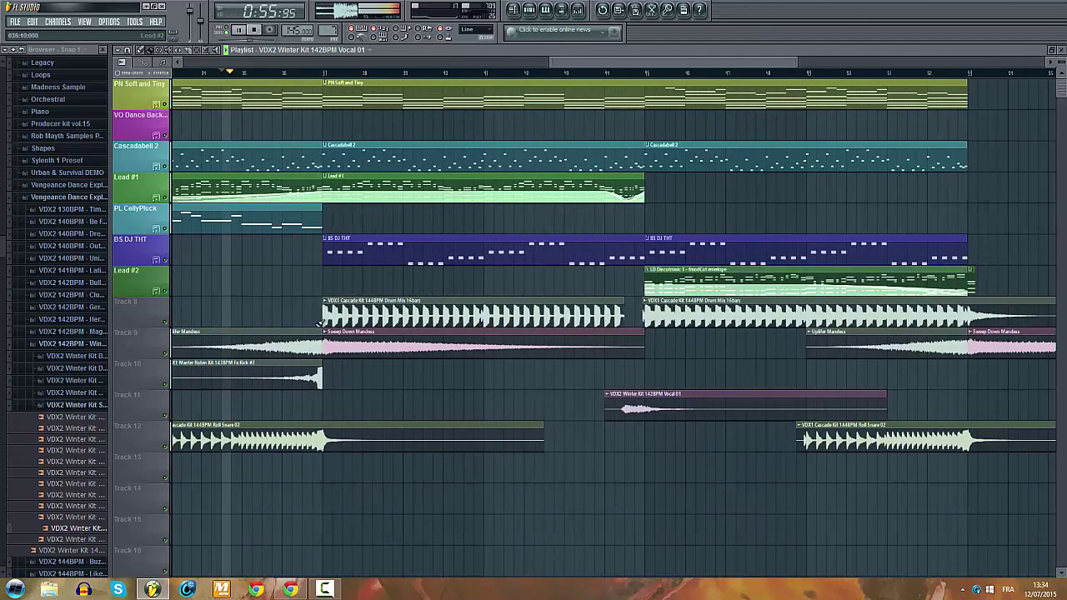
pyautogui.scroll(-3, 430, 83)
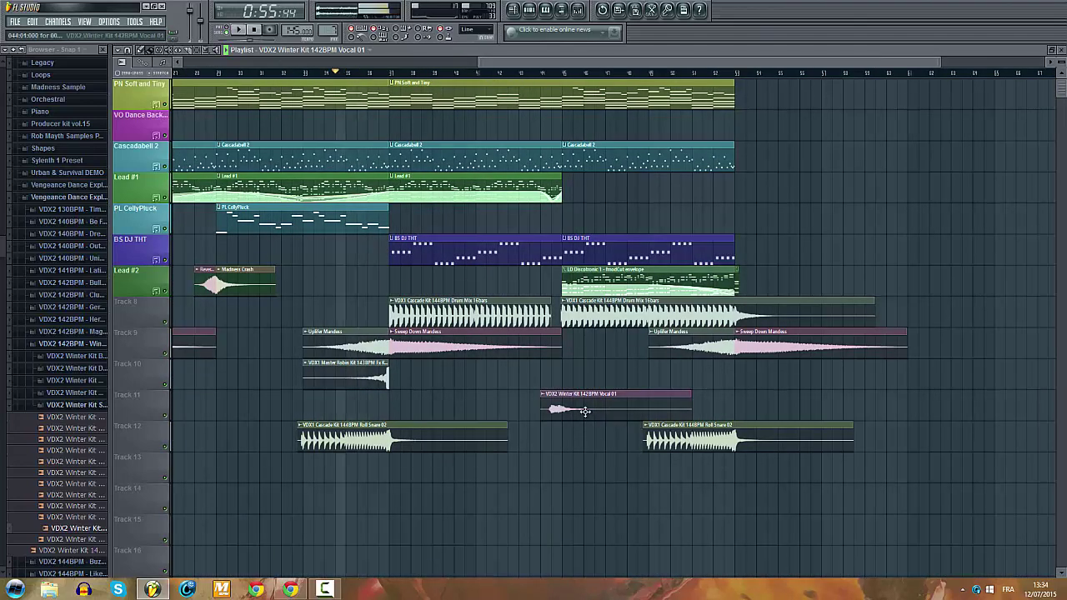
pyautogui.moveTo(572, 409); pyautogui.dragTo(408, 414)
pyautogui.scroll(2, 409, 413)
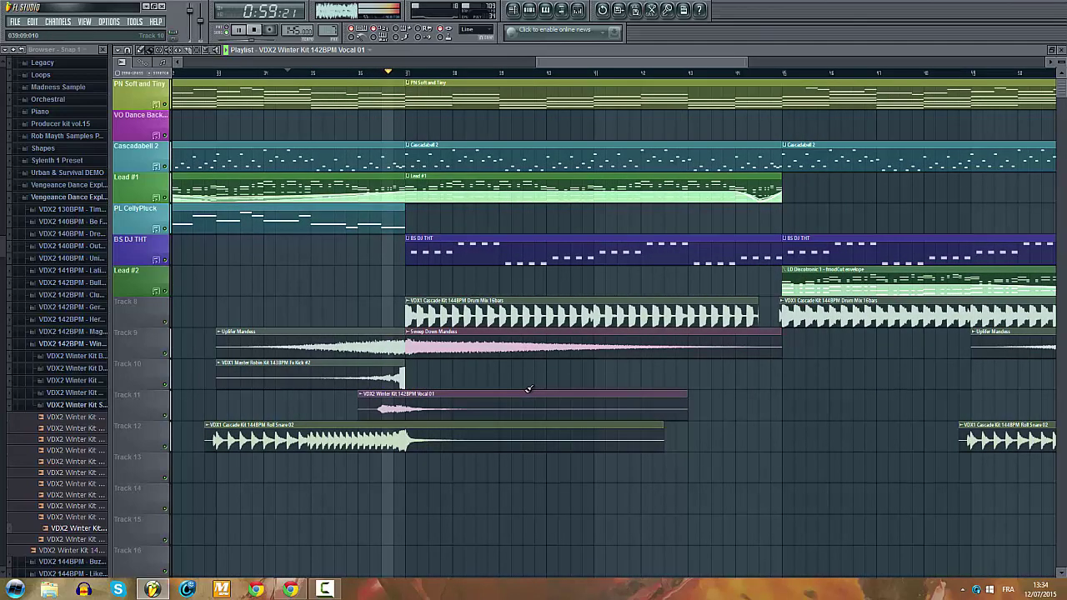
pyautogui.scroll(-2, 512, 391)
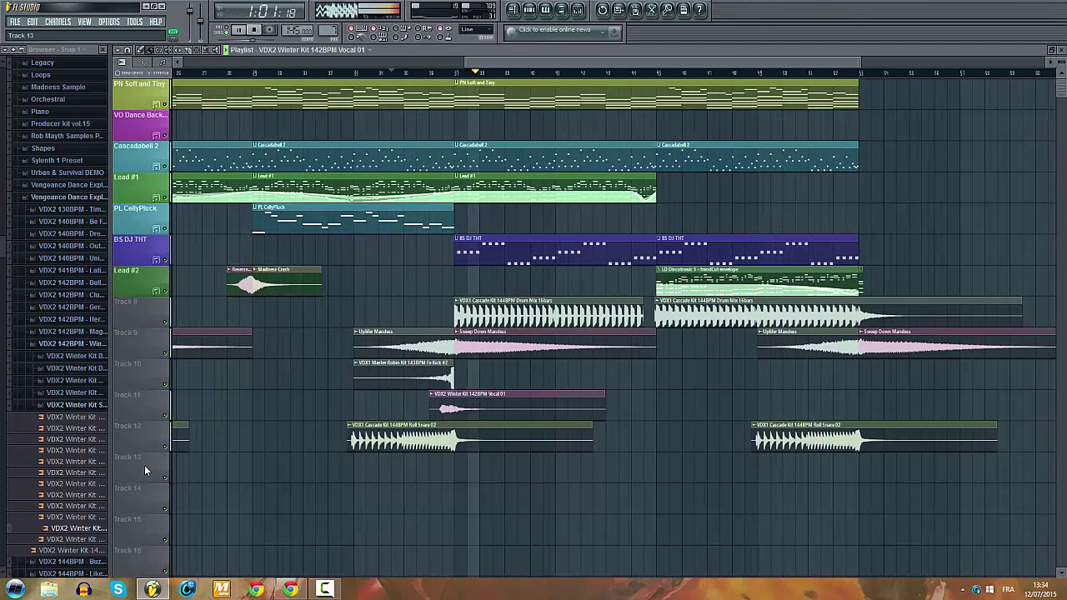
pyautogui.press('space')
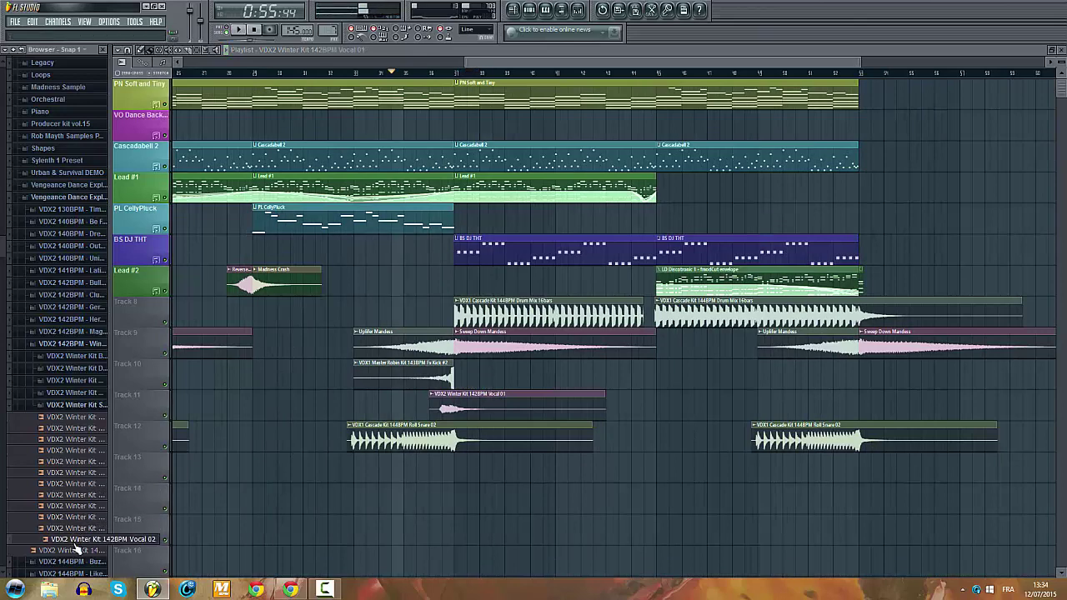
# Step: Preview VDX2 Winter Kit 142BPM Scratch 01 and collapse the open folders in the browser
pyautogui.click(77, 495)
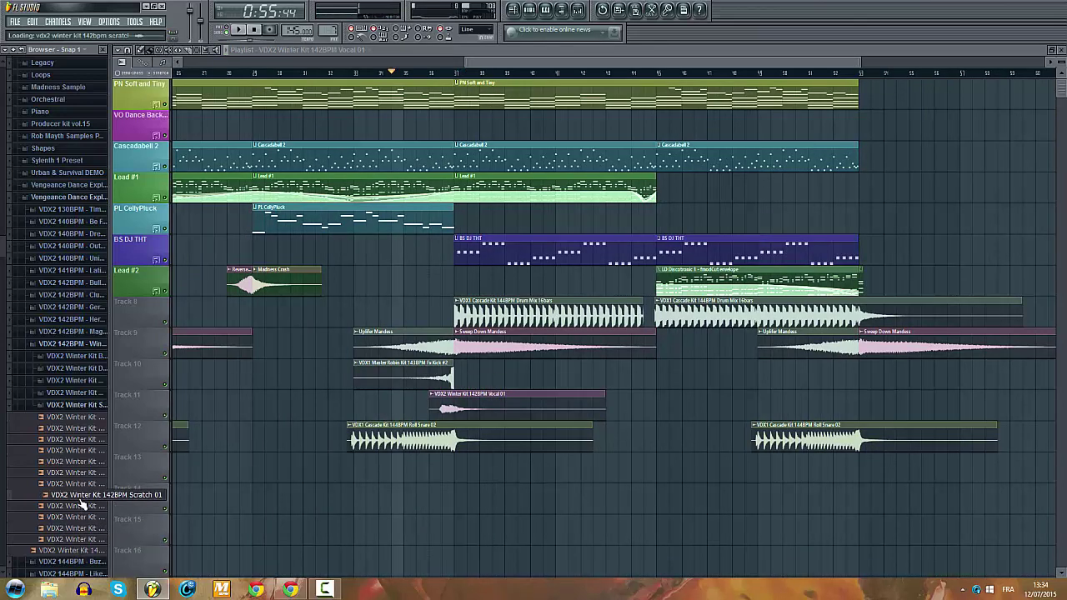
pyautogui.click(15, 51)
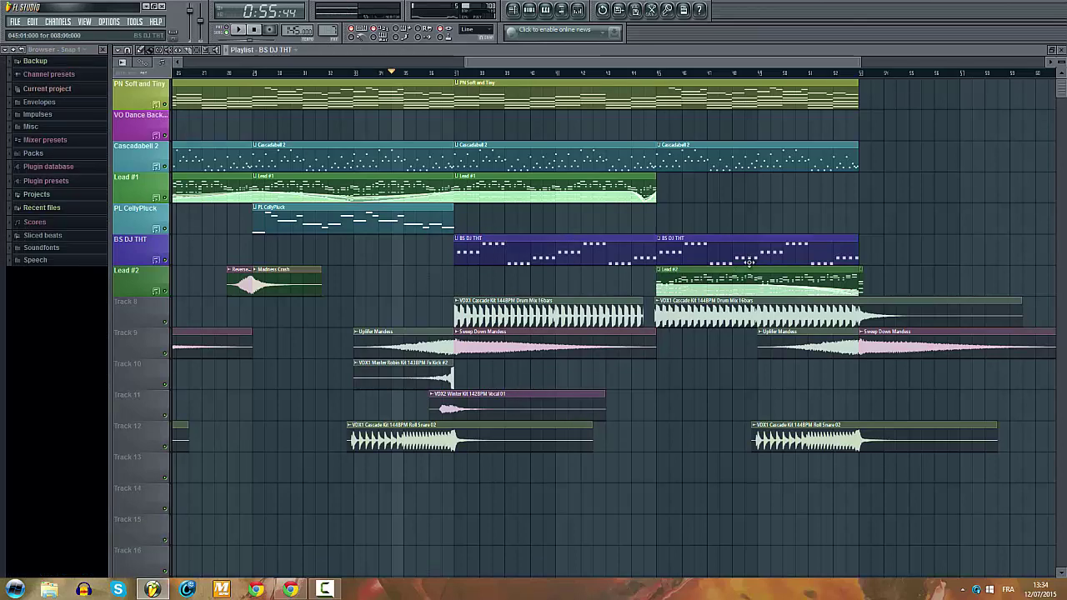
pyautogui.scroll(-4, 719, 339)
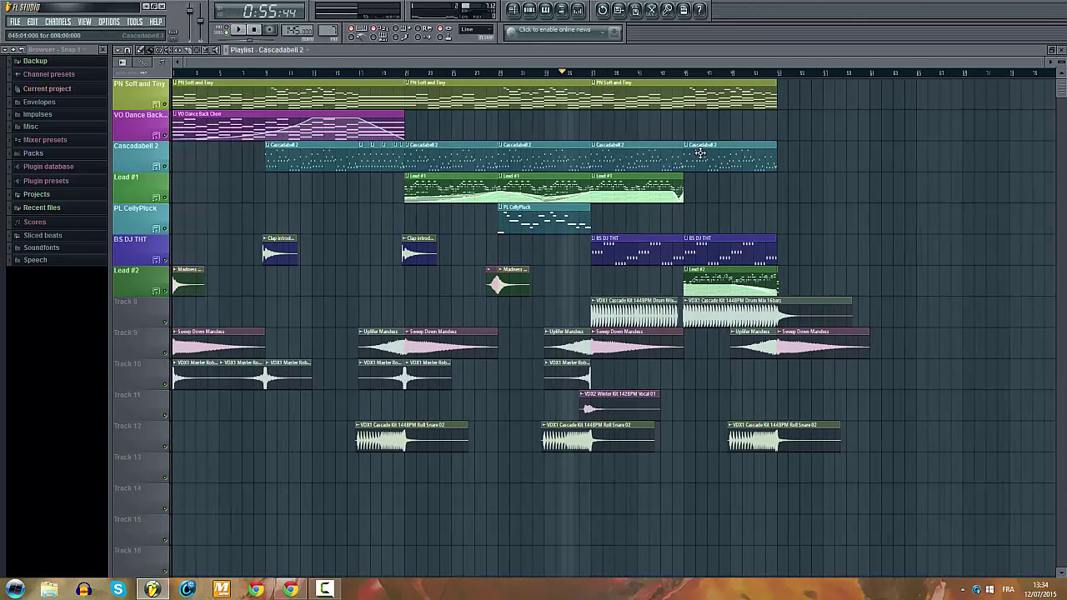
# Step: Open the PN Soft and Tiny pattern in the piano roll, listen to its melody from about bar 8, and return to the playlist
pyautogui.click(255, 31)
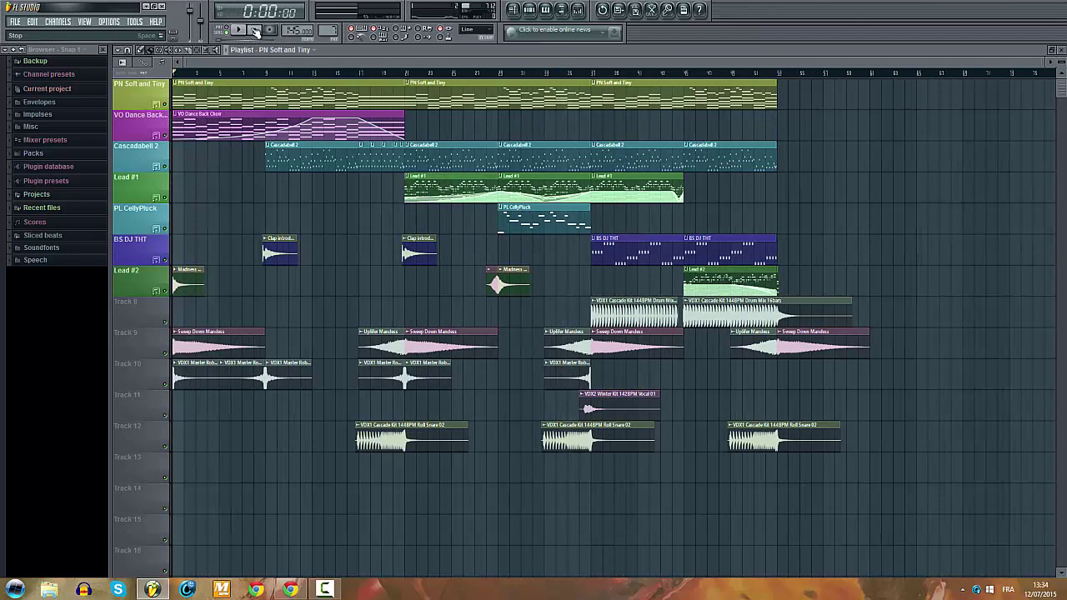
pyautogui.doubleClick(232, 88)
pyautogui.click(235, 30)
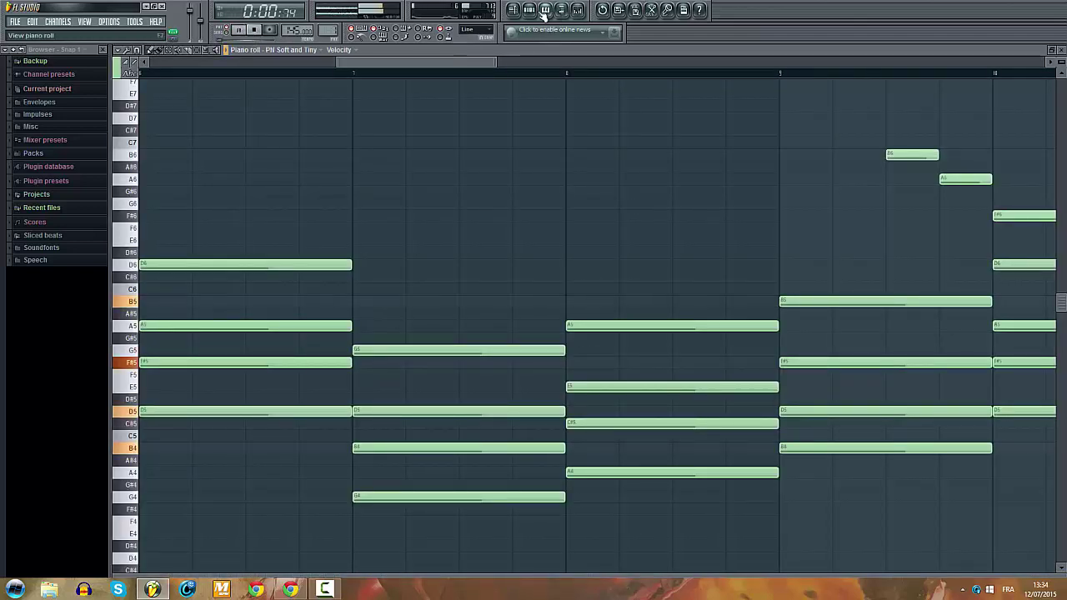
pyautogui.click(543, 15)
pyautogui.click(412, 215)
pyautogui.scroll(-5, 416, 214)
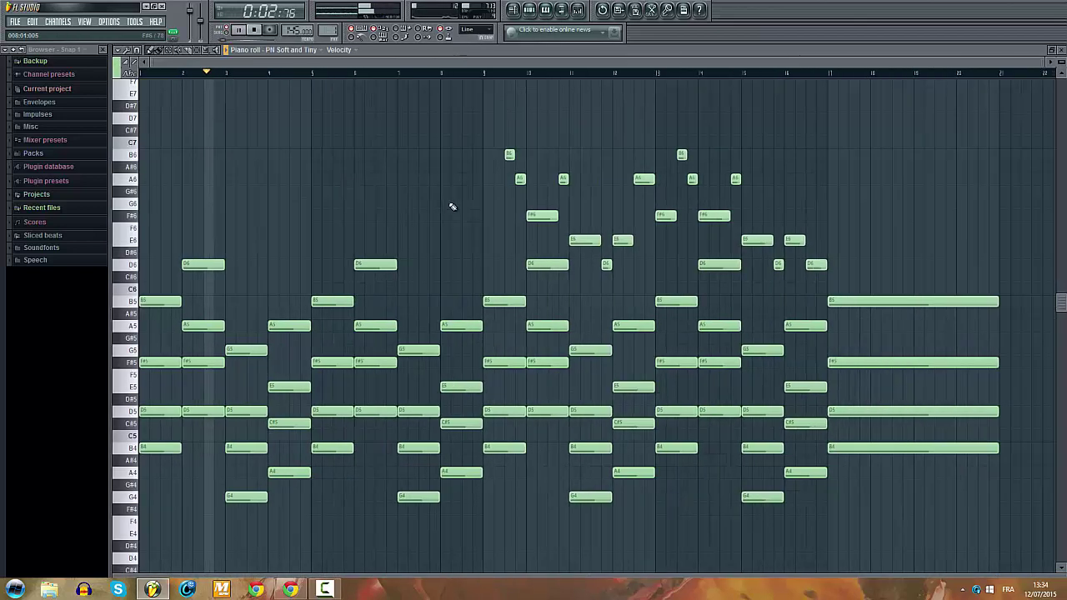
pyautogui.click(452, 74)
pyautogui.scroll(4, 650, 172)
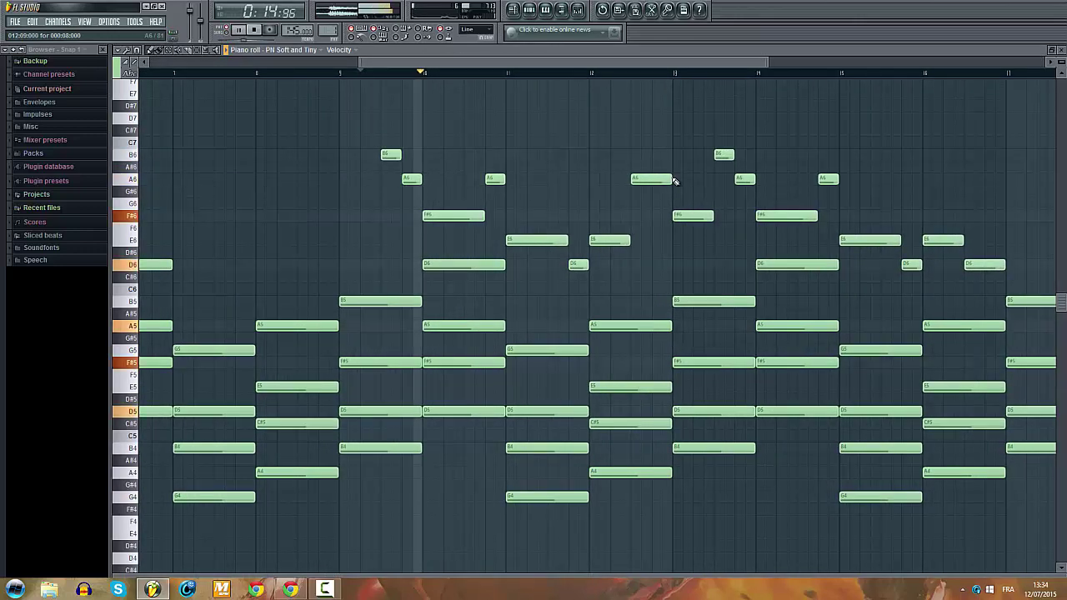
pyautogui.moveTo(480, 65); pyautogui.dragTo(582, 73)
pyautogui.press('F5')
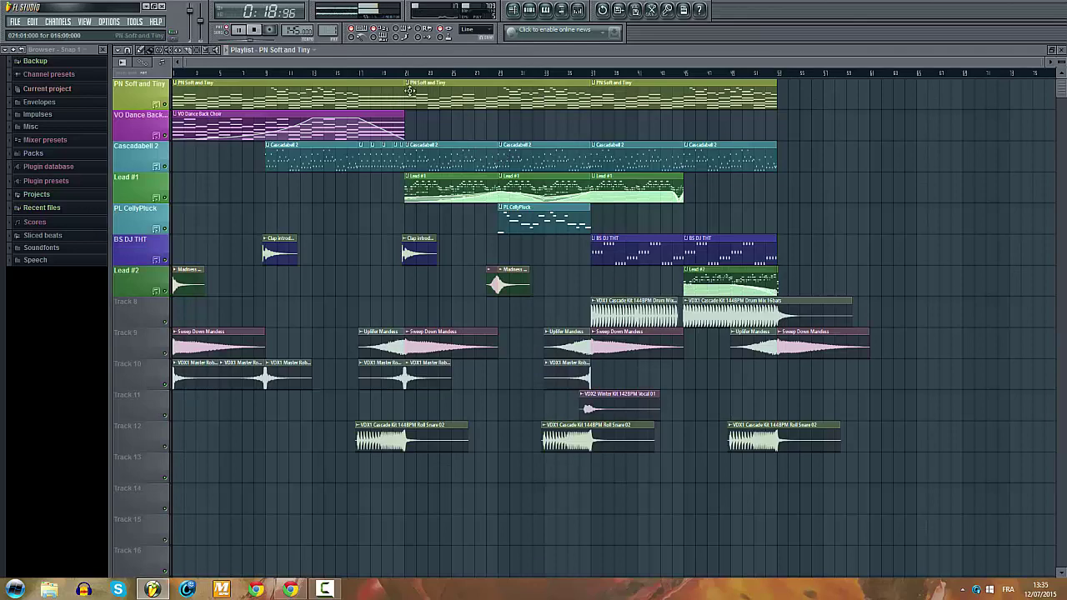
# Step: Add a PN Soft and Tiny clip at bar 53 on the PN Soft and Tiny track with its first eight bars trimmed off
pyautogui.scroll(3, 788, 152)
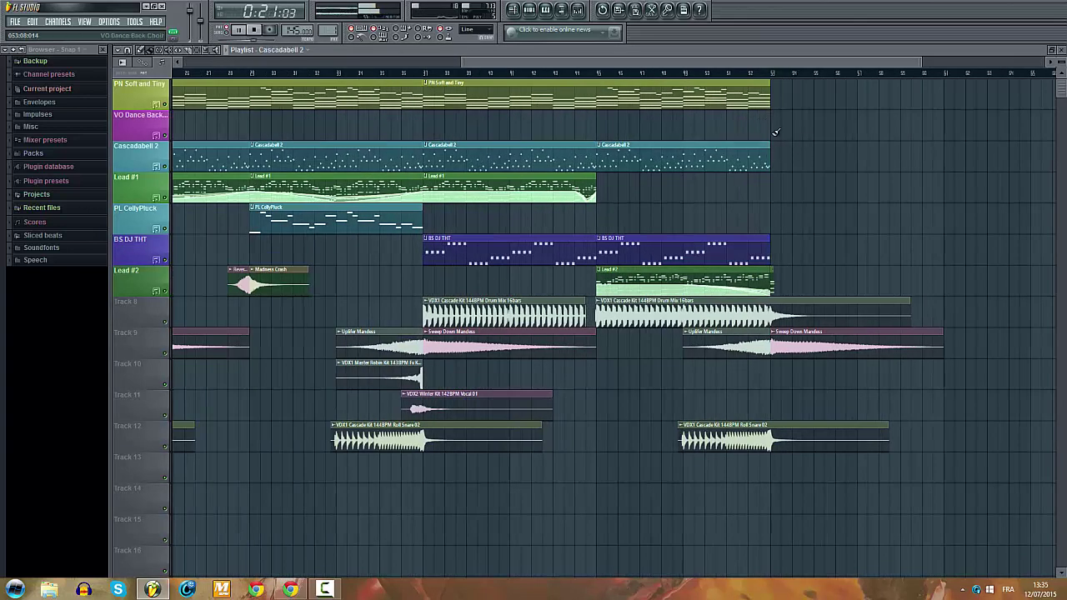
pyautogui.moveTo(773, 99); pyautogui.dragTo(792, 129)
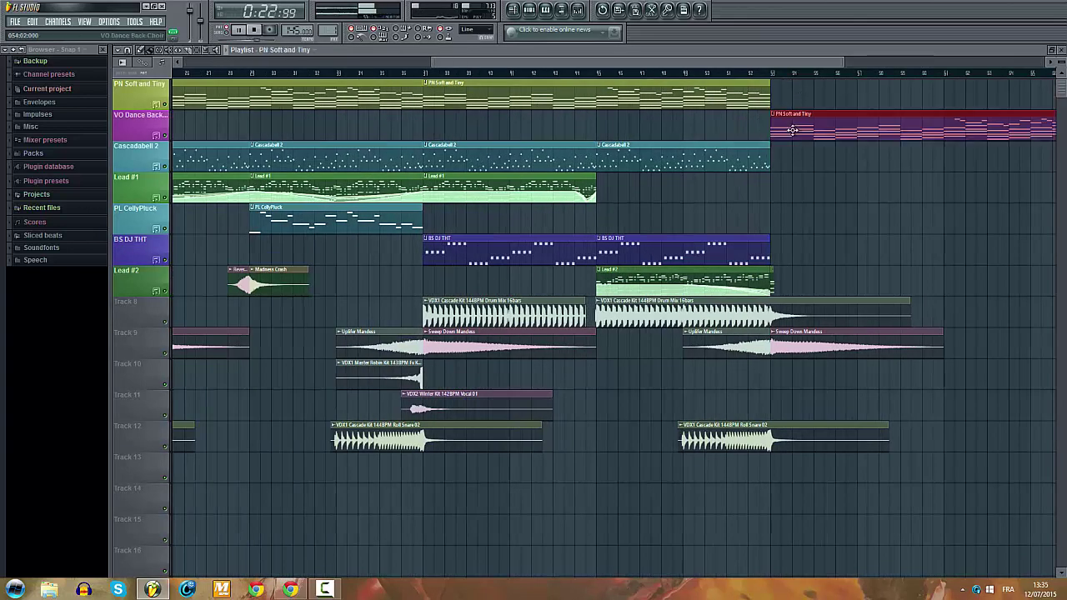
pyautogui.scroll(3, 823, 136)
pyautogui.moveTo(704, 65); pyautogui.dragTo(801, 71)
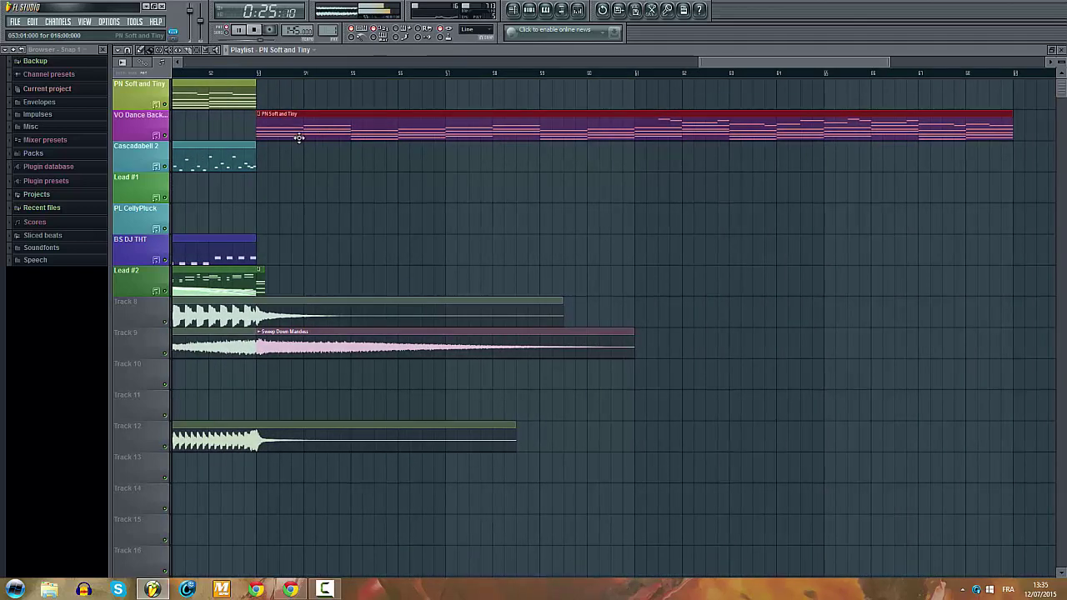
pyautogui.moveTo(255, 131); pyautogui.dragTo(294, 90)
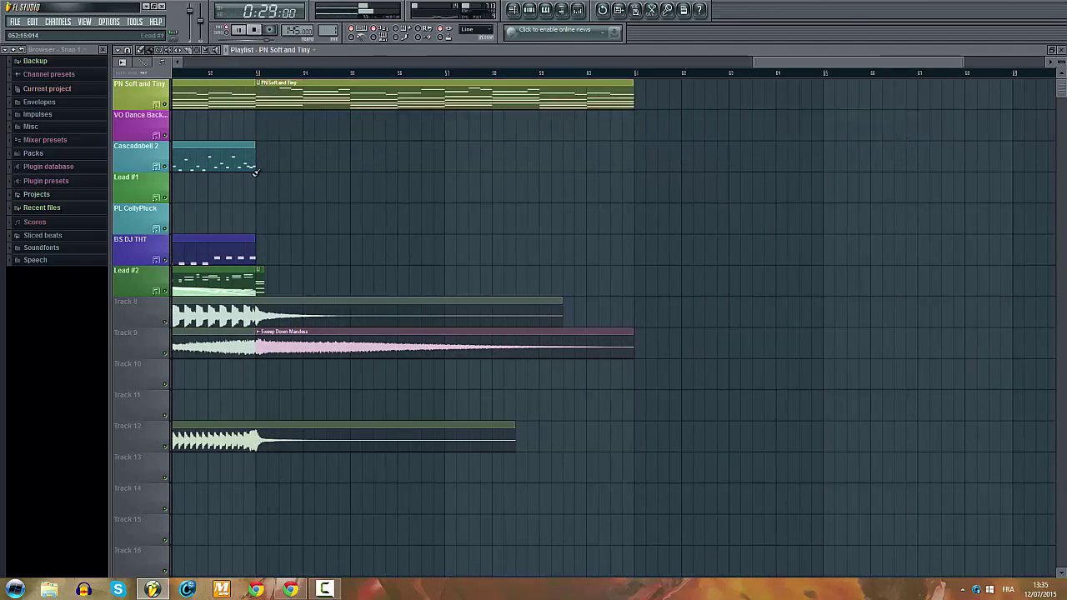
# Step: Extend the end of the last PN Soft and Tiny clip to bar 65, making it 12 bars long
pyautogui.scroll(-2, 293, 154)
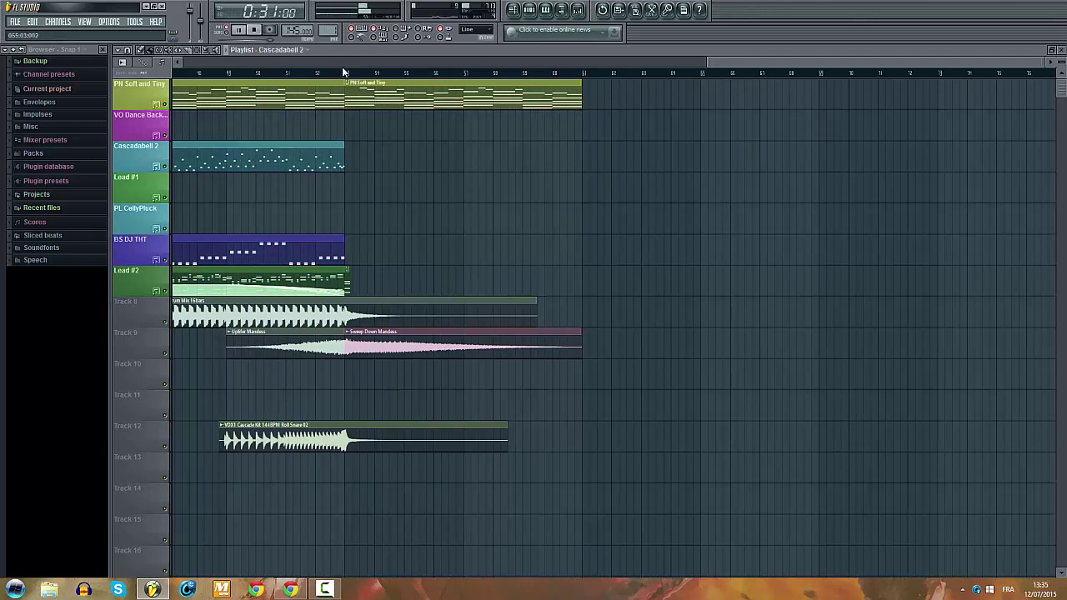
pyautogui.moveTo(738, 64); pyautogui.dragTo(734, 66)
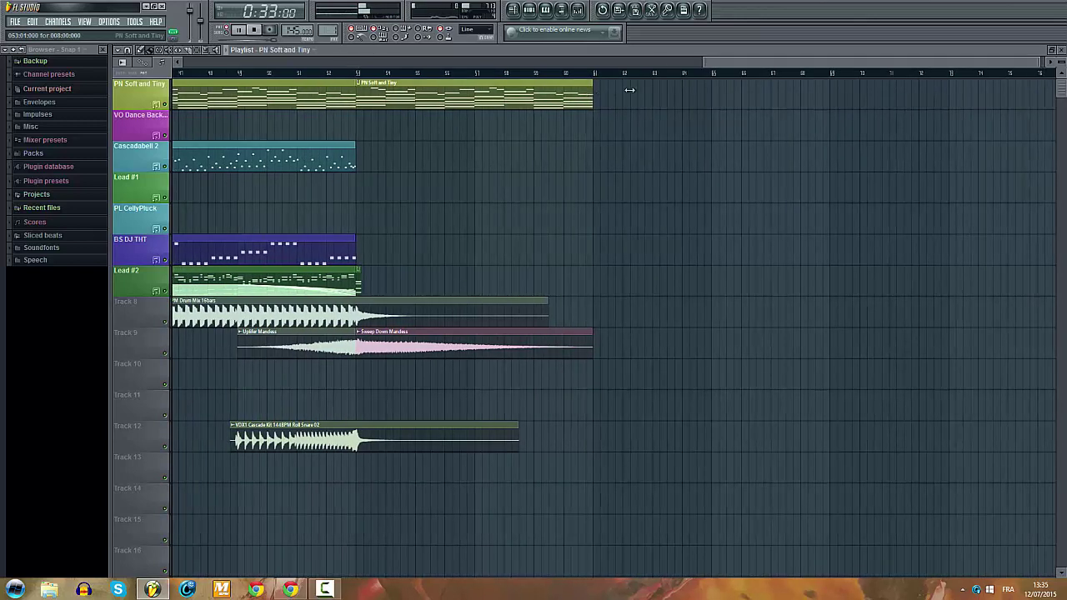
pyautogui.moveTo(629, 89); pyautogui.dragTo(721, 85)
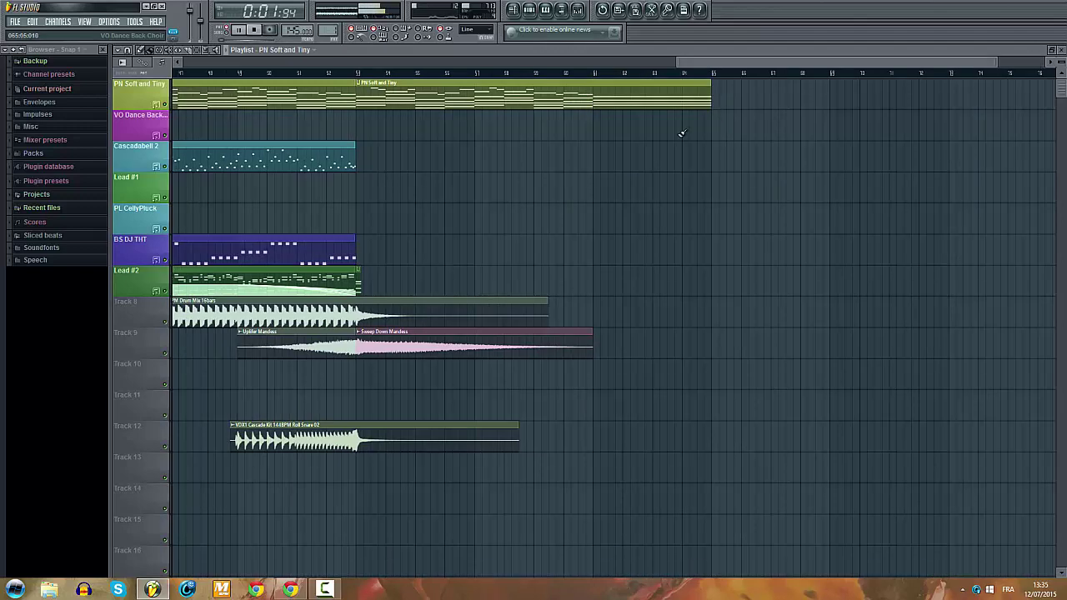
# Step: Copy the last Uplifter Mandess and Sweep Down Mandess pair to the VO Dance Back track, starting at bar 61
pyautogui.moveTo(455, 331); pyautogui.dragTo(314, 364)
pyautogui.moveTo(402, 345); pyautogui.dragTo(756, 130)
pyautogui.click(506, 414)
# Step: Copy the pair of VDX1 Master Robin Kit FX kick clips around bar 9 to the Cascadabell 2 track, starting at bar 61
pyautogui.scroll(-3, 402, 328)
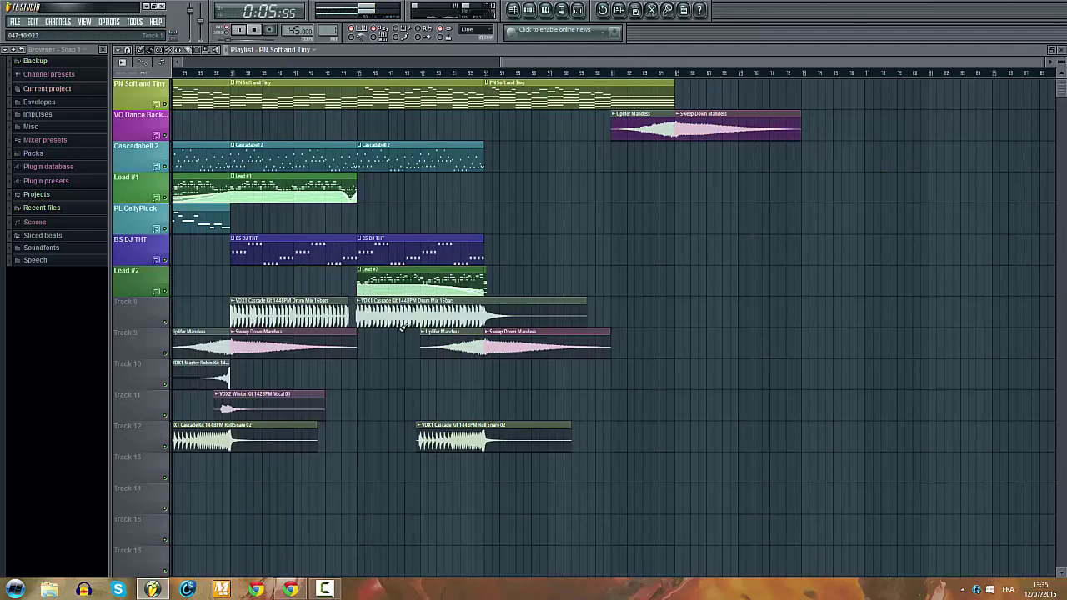
pyautogui.scroll(1, 278, 373)
pyautogui.scroll(-3, 226, 374)
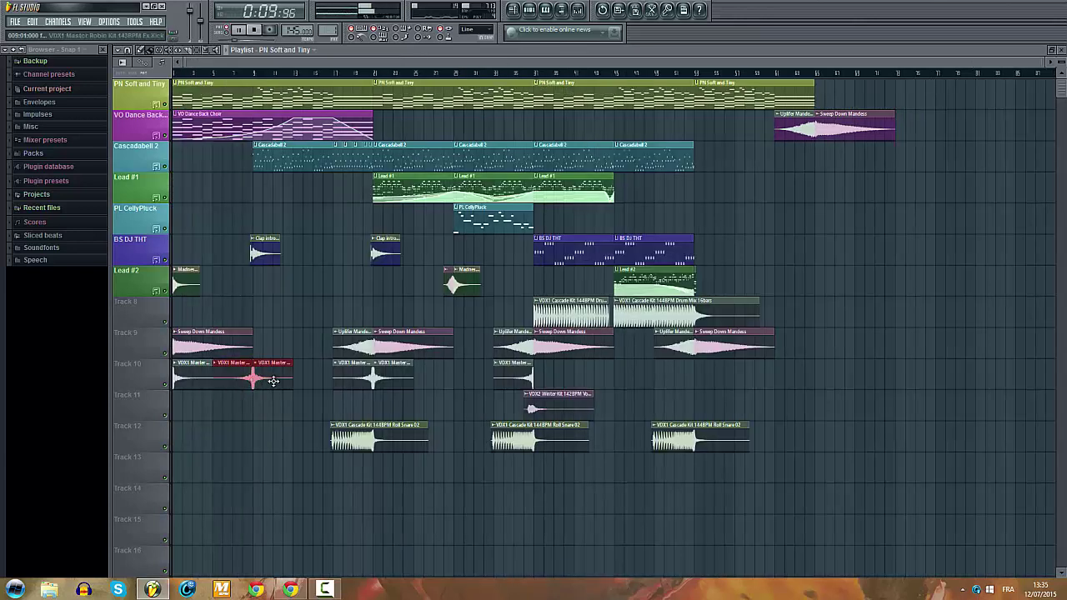
pyautogui.moveTo(273, 380); pyautogui.dragTo(823, 162)
# Step: Place copies of the Clap introducteur ! Madness clip on the Lead #1 track just before bars 53 and 65
pyautogui.scroll(3, 843, 159)
pyautogui.scroll(-2, 779, 268)
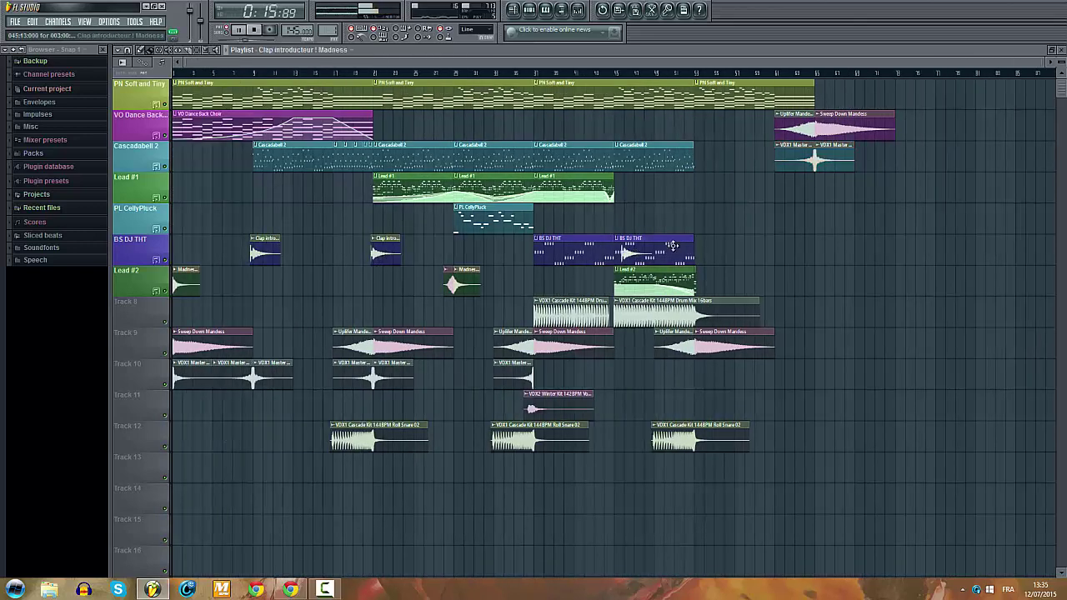
pyautogui.moveTo(673, 246); pyautogui.dragTo(723, 199)
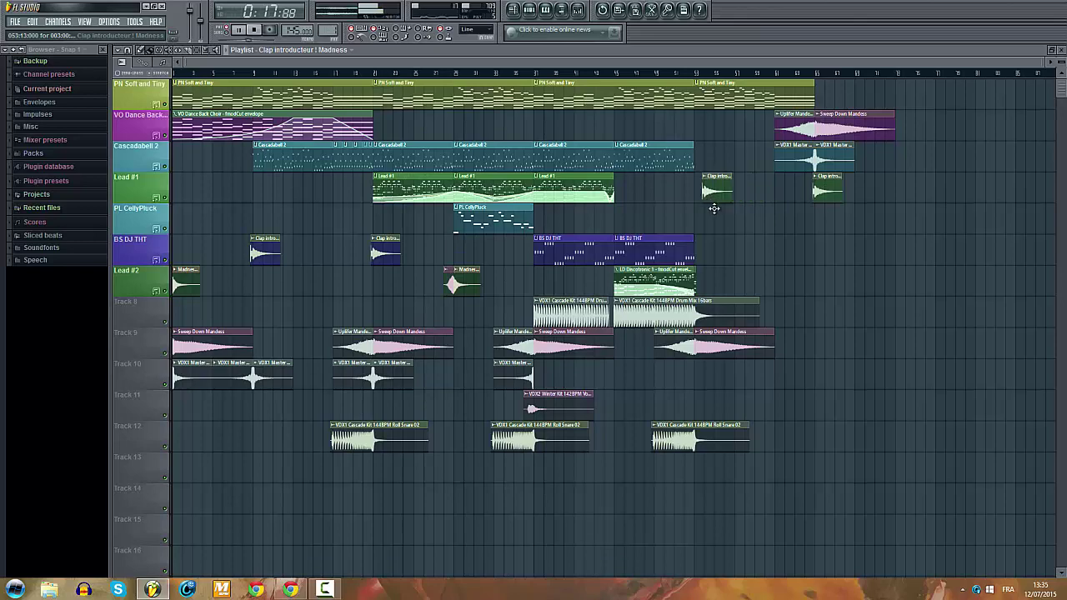
# Step: Delete the short Lead #2 chord clip at bar 53 while playing through the transition into the ending
pyautogui.scroll(4, 708, 211)
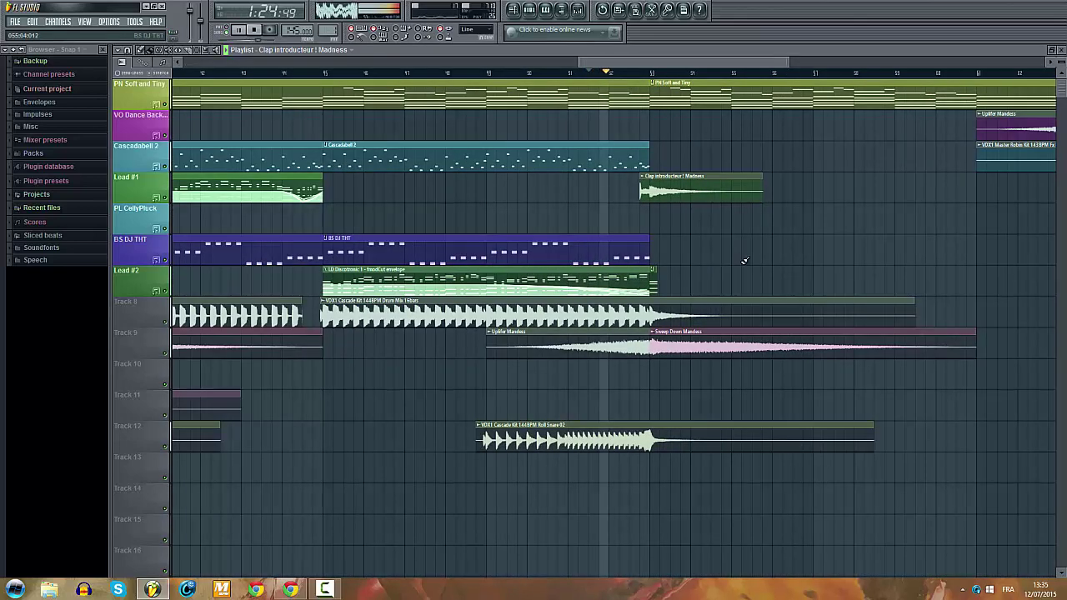
pyautogui.scroll(3, 709, 257)
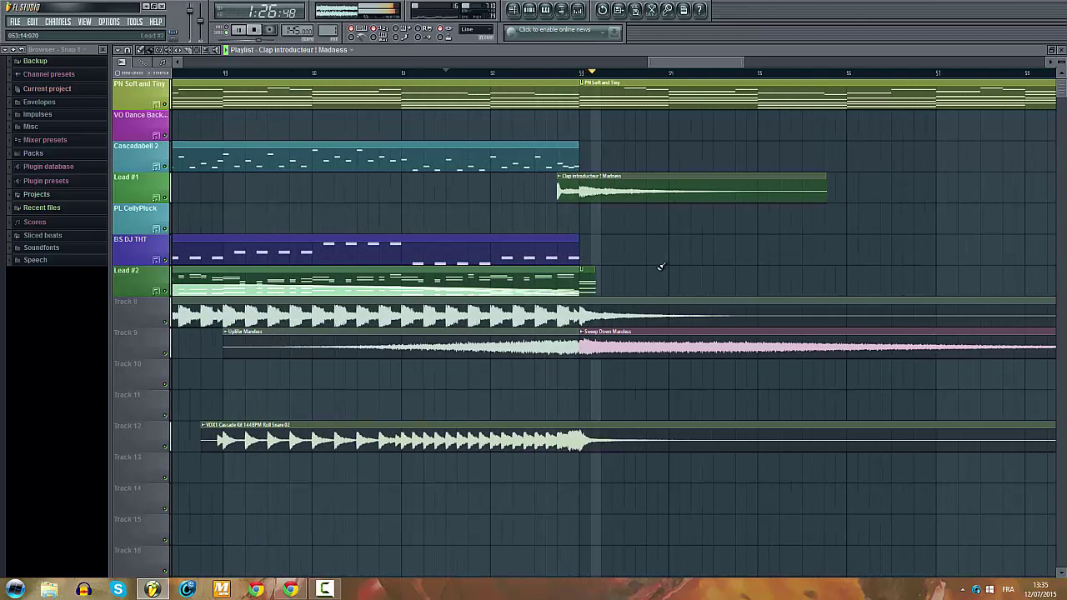
pyautogui.rightClick(586, 286)
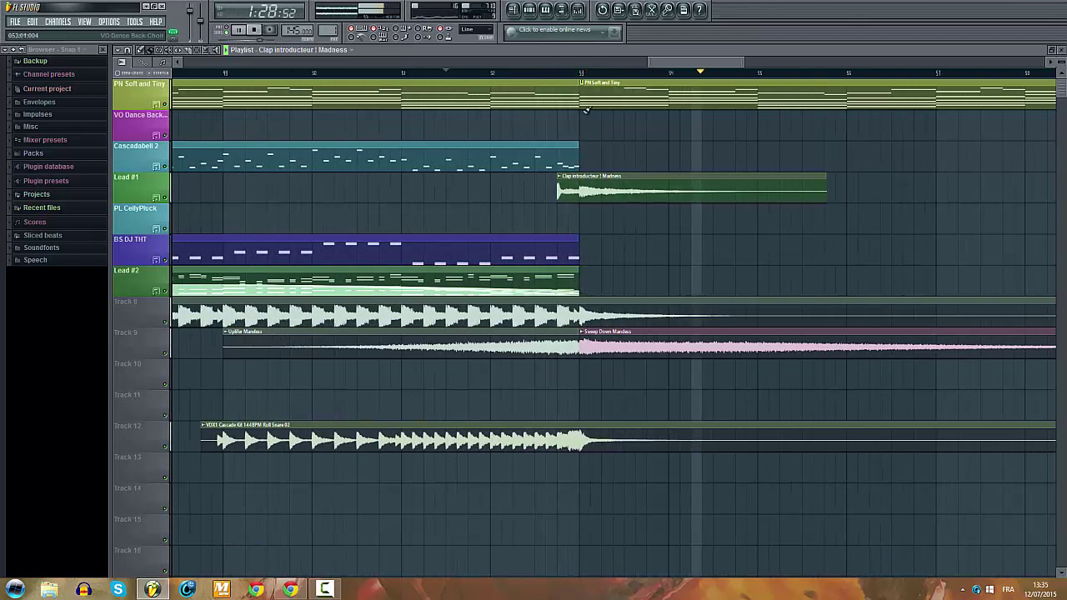
pyautogui.moveTo(697, 62); pyautogui.dragTo(754, 63)
pyautogui.scroll(-3, 733, 206)
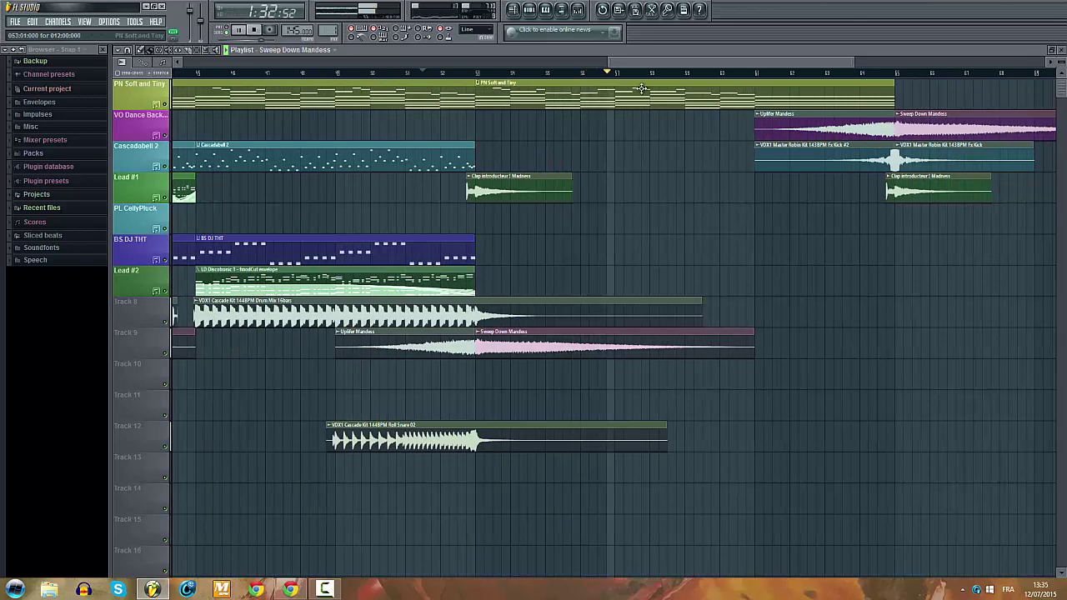
# Step: Copy the PN Soft and Tiny piano notes from bars 9 to 20 into Pattern 8, starting at bar 1
pyautogui.moveTo(649, 61); pyautogui.dragTo(717, 64)
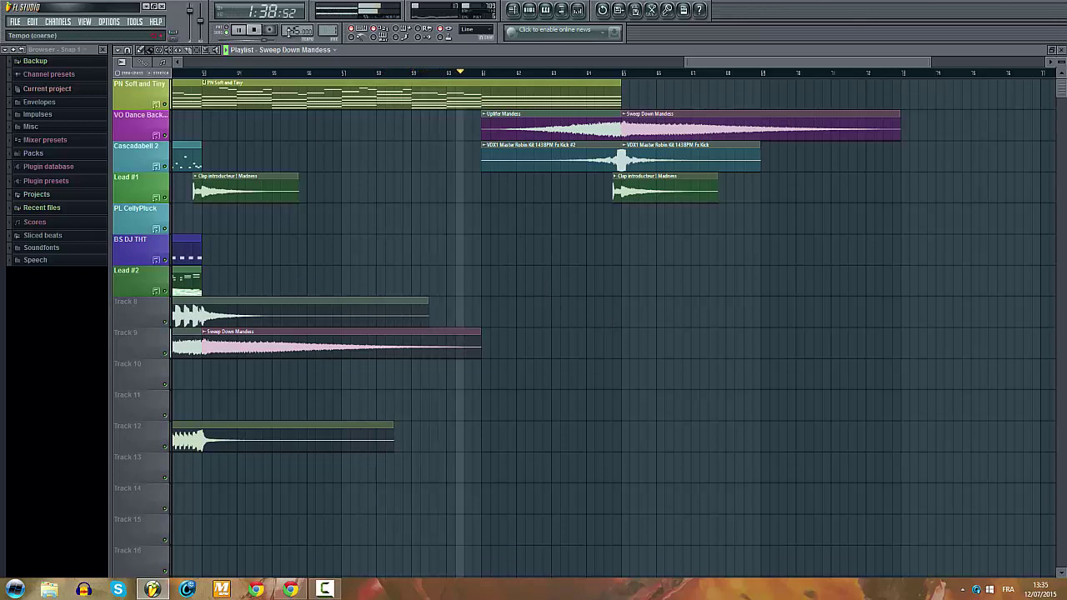
pyautogui.press('space')
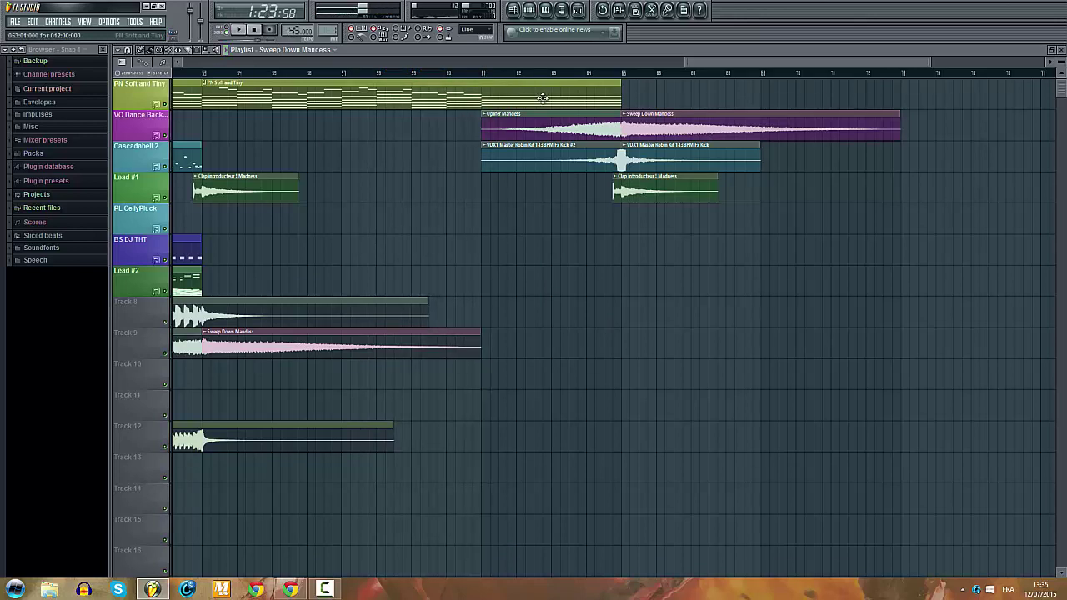
pyautogui.doubleClick(543, 97)
pyautogui.moveTo(950, 108); pyautogui.dragTo(461, 590)
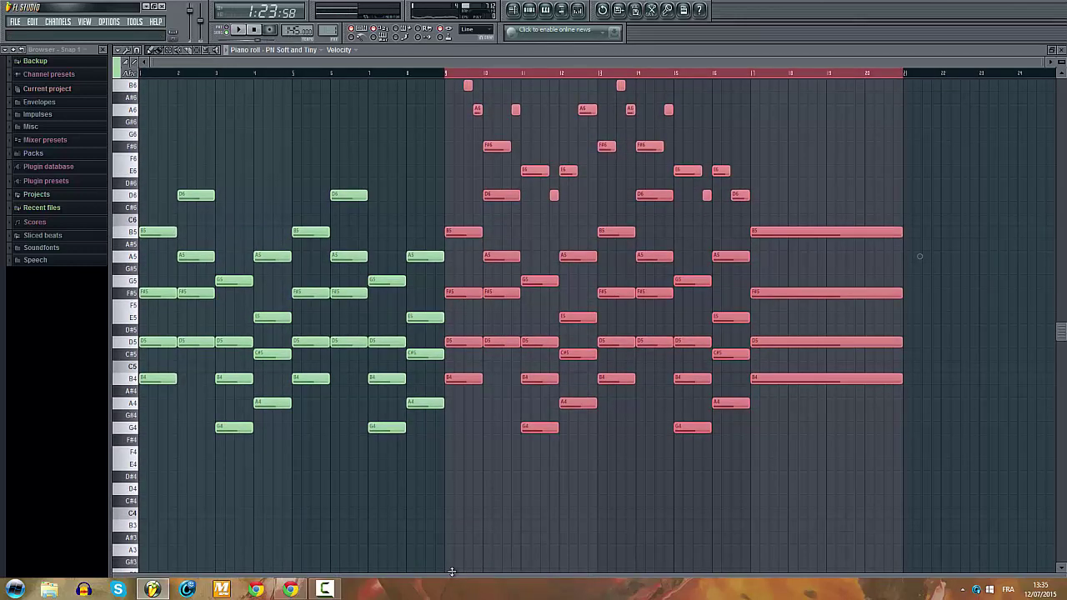
pyautogui.press('KP_Add')
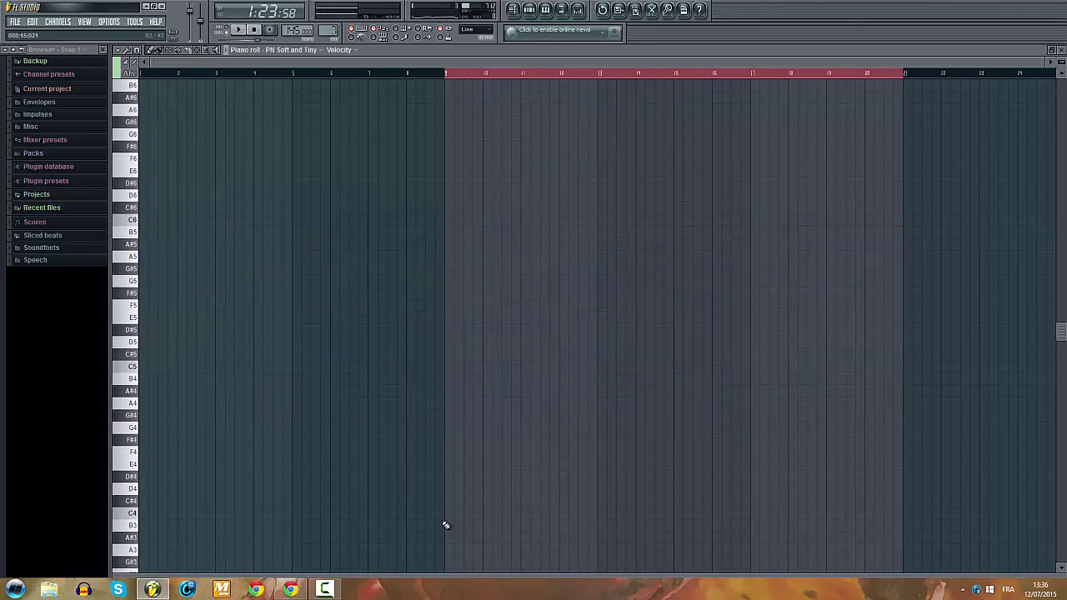
pyautogui.hotkey('ctrl', 'v')
pyautogui.hotkey('ctrl', 'd')
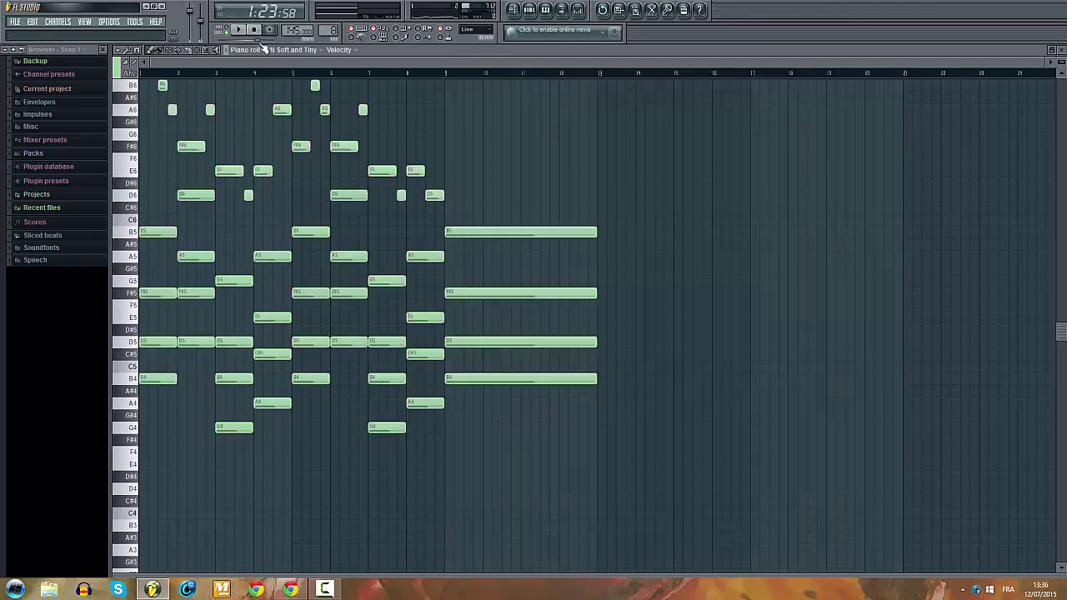
# Step: Shorten the PN Soft and Tiny clip in the playlist so that it ends at bar 61
pyautogui.click(513, 9)
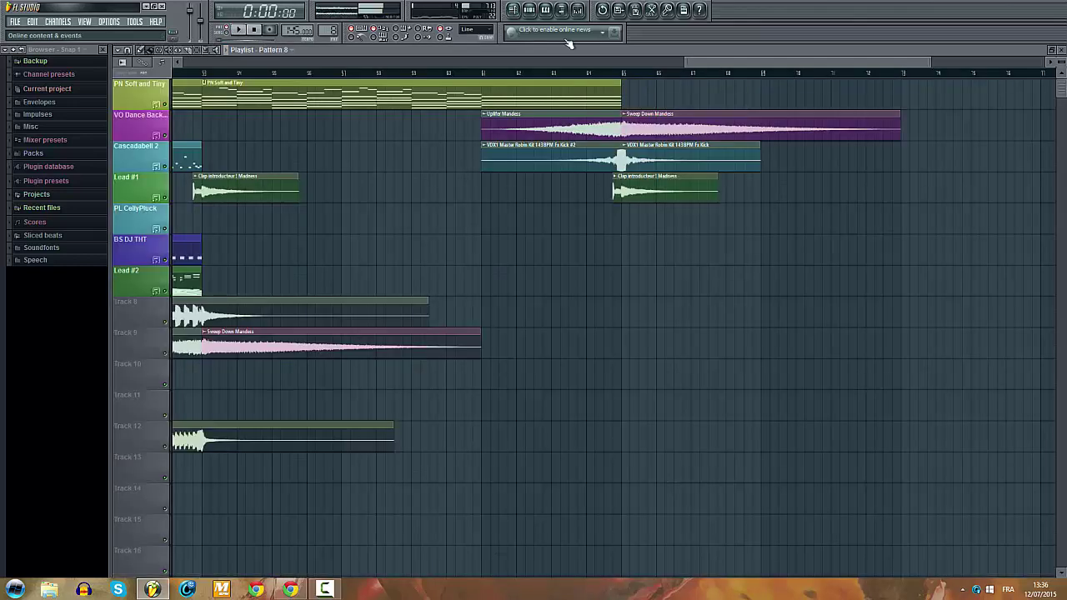
pyautogui.moveTo(614, 110); pyautogui.dragTo(478, 90)
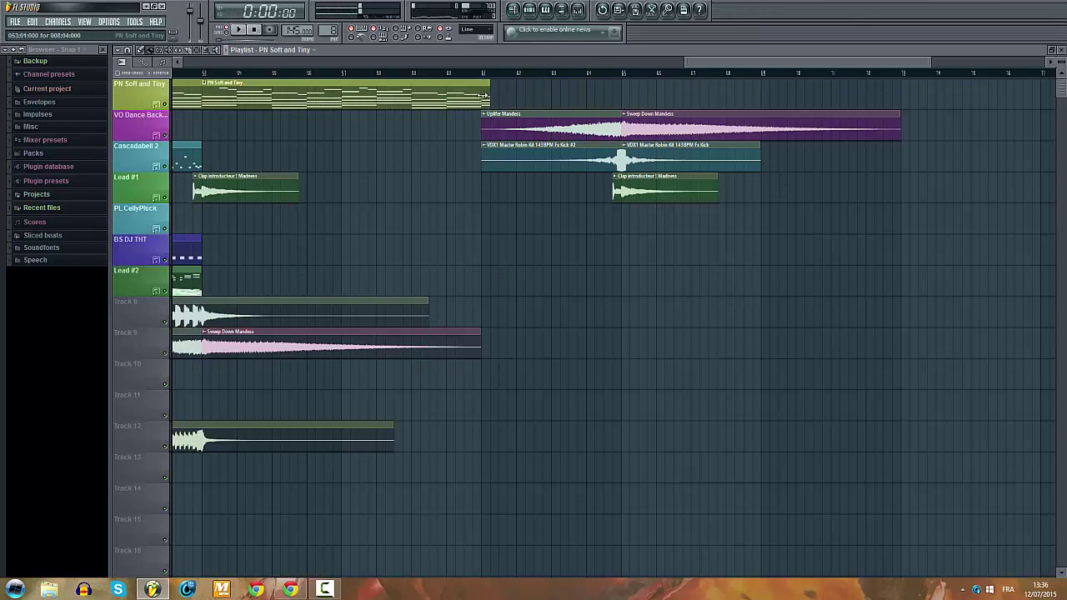
pyautogui.doubleClick(476, 96)
# Step: Clear the LD Nexus Default Lead, LD Discotronic 1 and Layer notes from Pattern 8
pyautogui.click(529, 11)
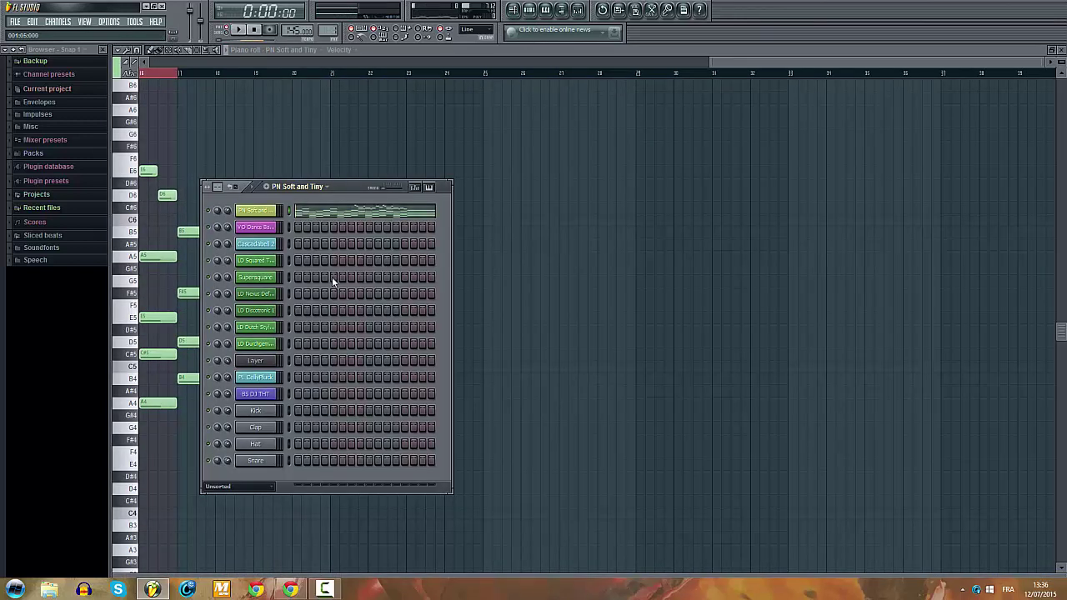
pyautogui.press('8')
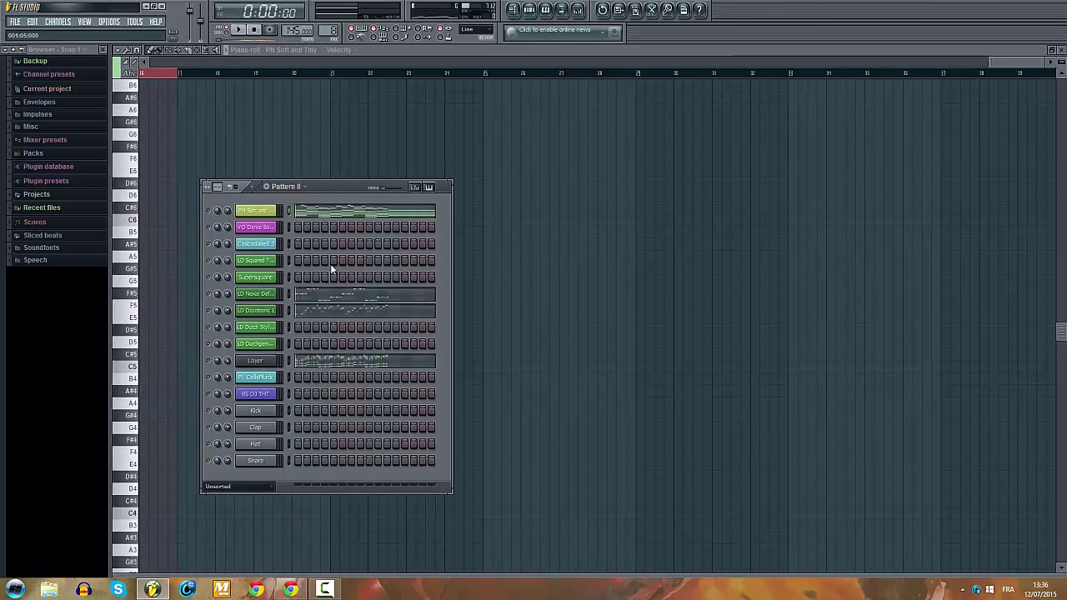
pyautogui.click(347, 302)
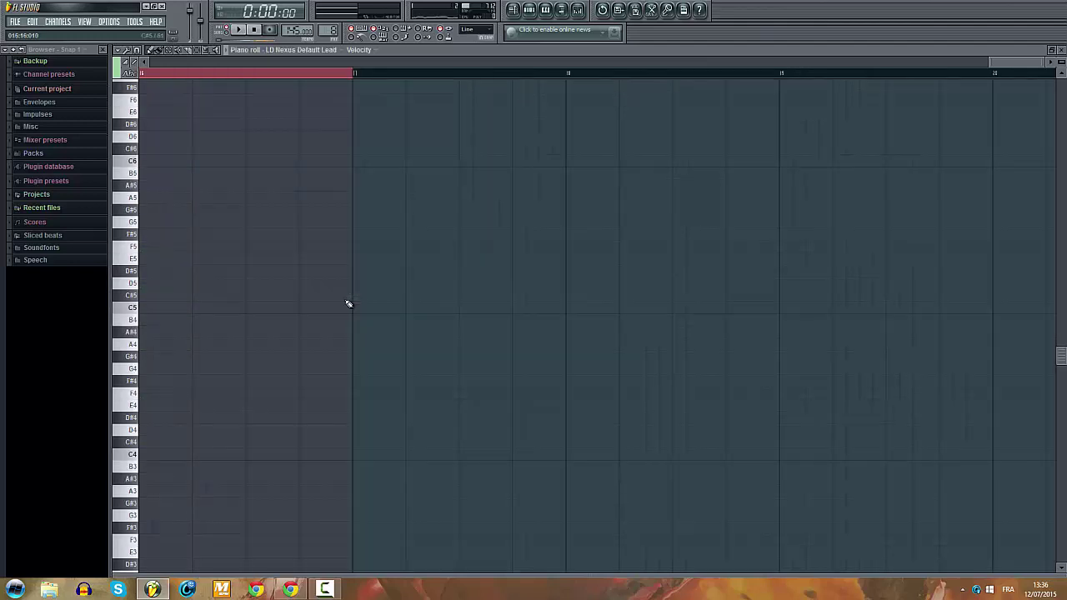
pyautogui.click(530, 11)
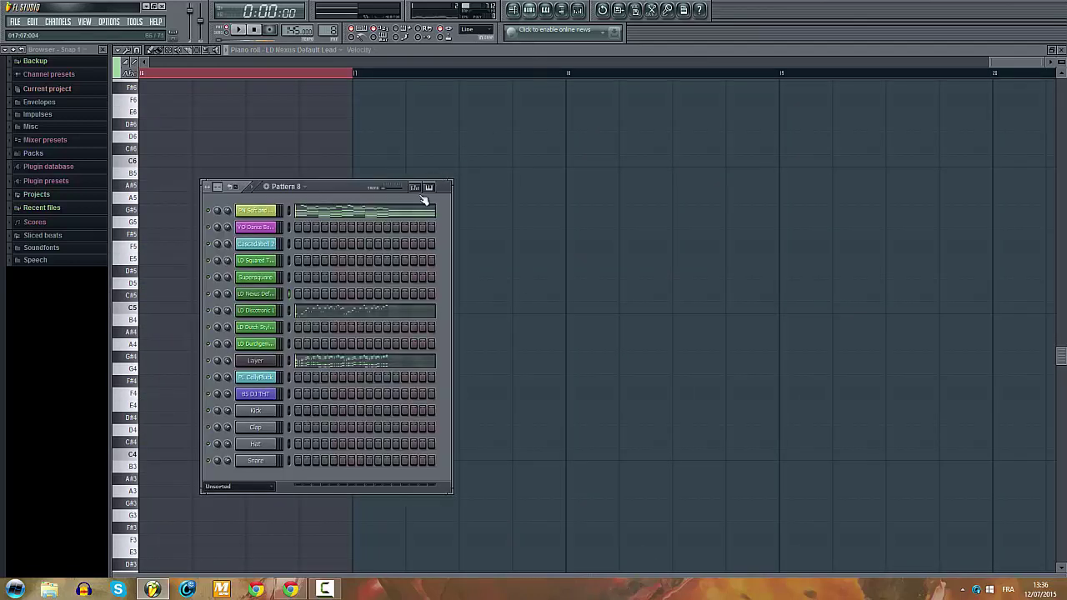
pyautogui.click(387, 314)
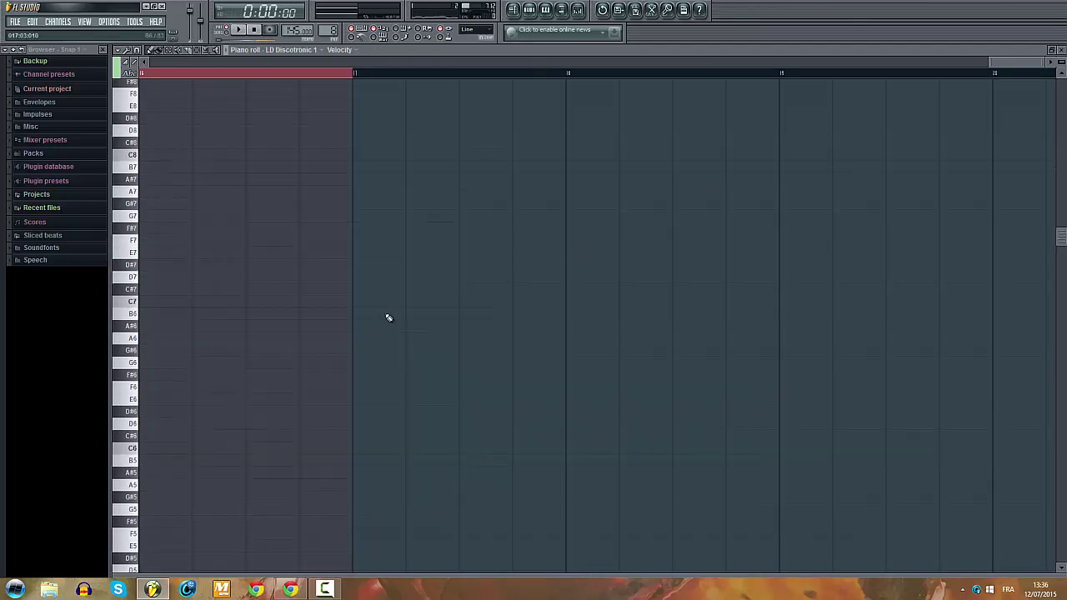
pyautogui.click(529, 11)
pyautogui.click(407, 358)
pyautogui.click(529, 12)
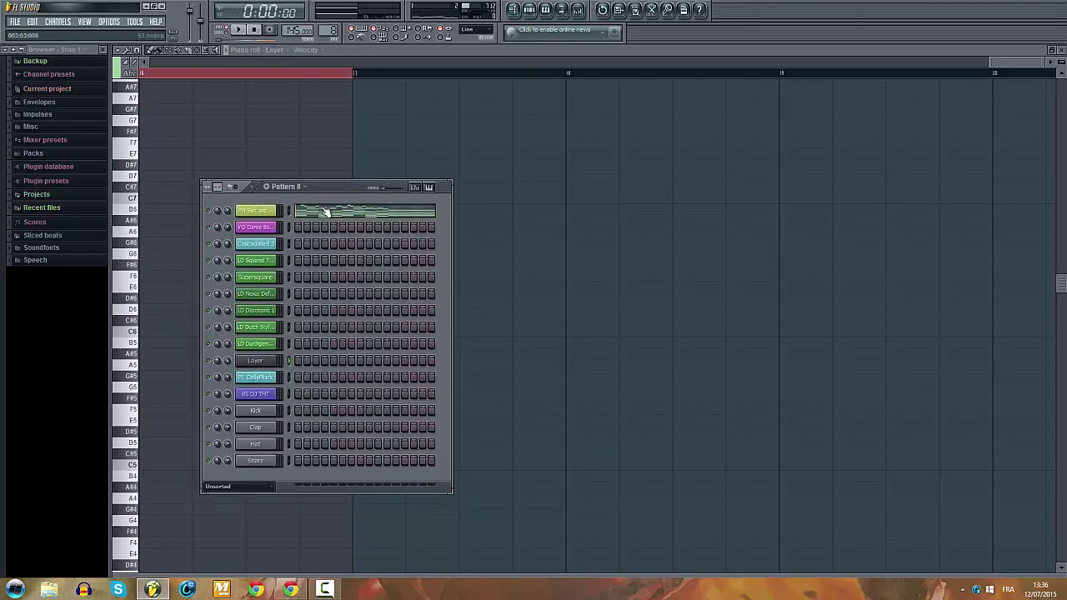
# Step: Stagger the final piano chord in Pattern 8 by half a beat per note, delaying D5, F#5 and B5 from bar 9
pyautogui.click(327, 213)
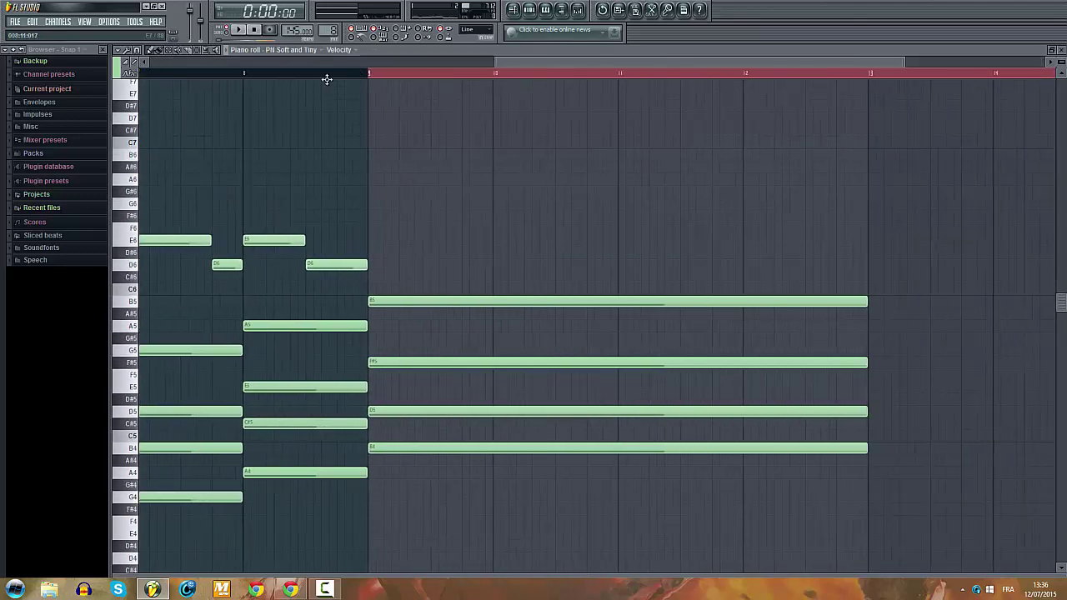
pyautogui.doubleClick(322, 74)
pyautogui.scroll(1, 323, 76)
pyautogui.scroll(1, 399, 333)
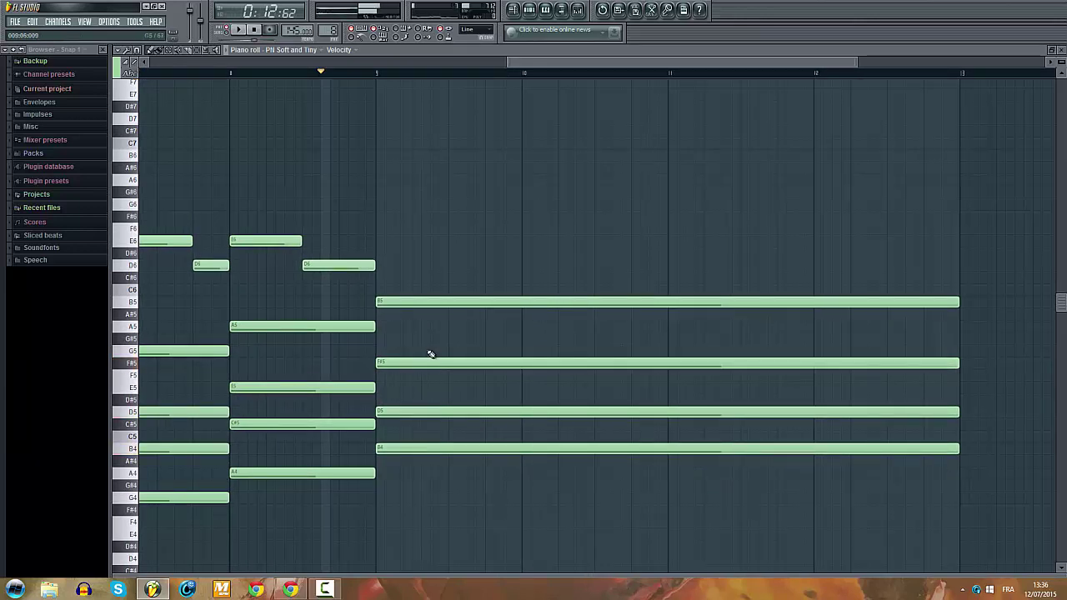
pyautogui.click(432, 303)
pyautogui.scroll(1, 413, 445)
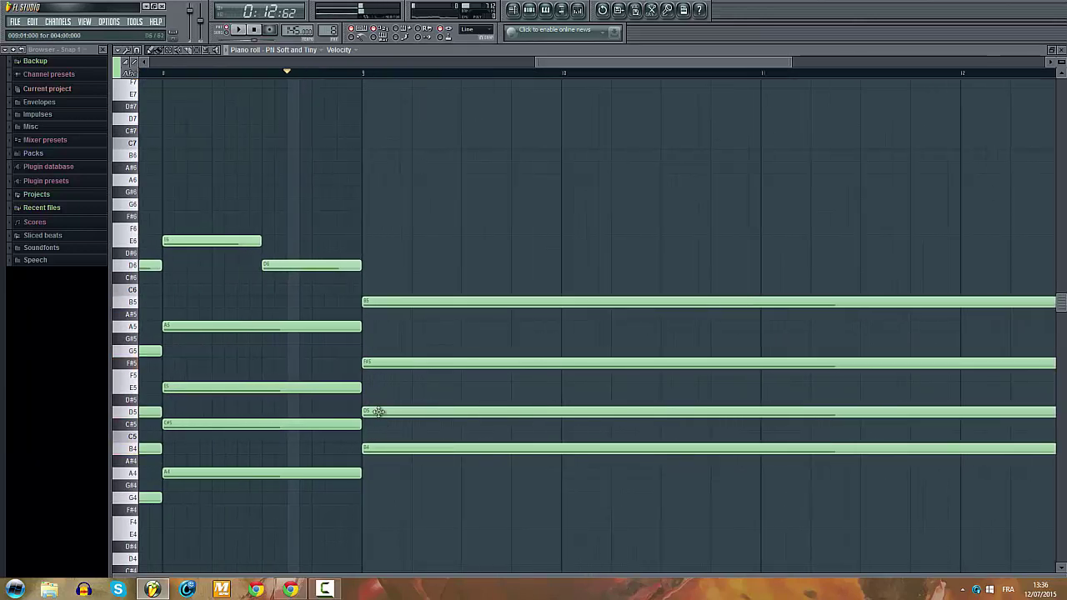
pyautogui.moveTo(374, 409); pyautogui.dragTo(396, 410)
pyautogui.click(404, 412)
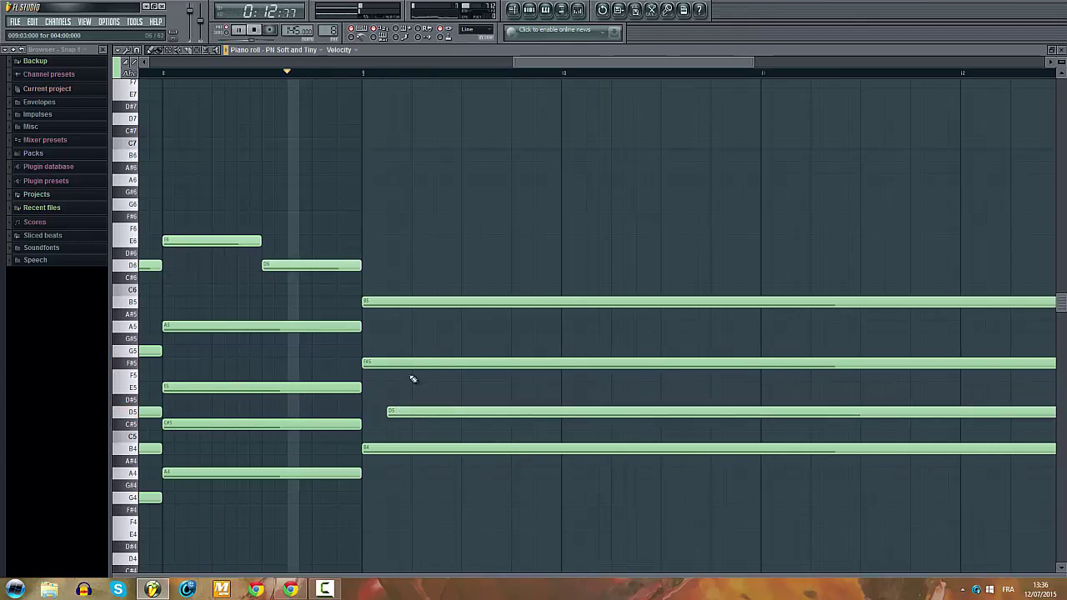
pyautogui.moveTo(405, 362); pyautogui.dragTo(455, 362)
pyautogui.moveTo(433, 302); pyautogui.dragTo(500, 307)
pyautogui.press('space')
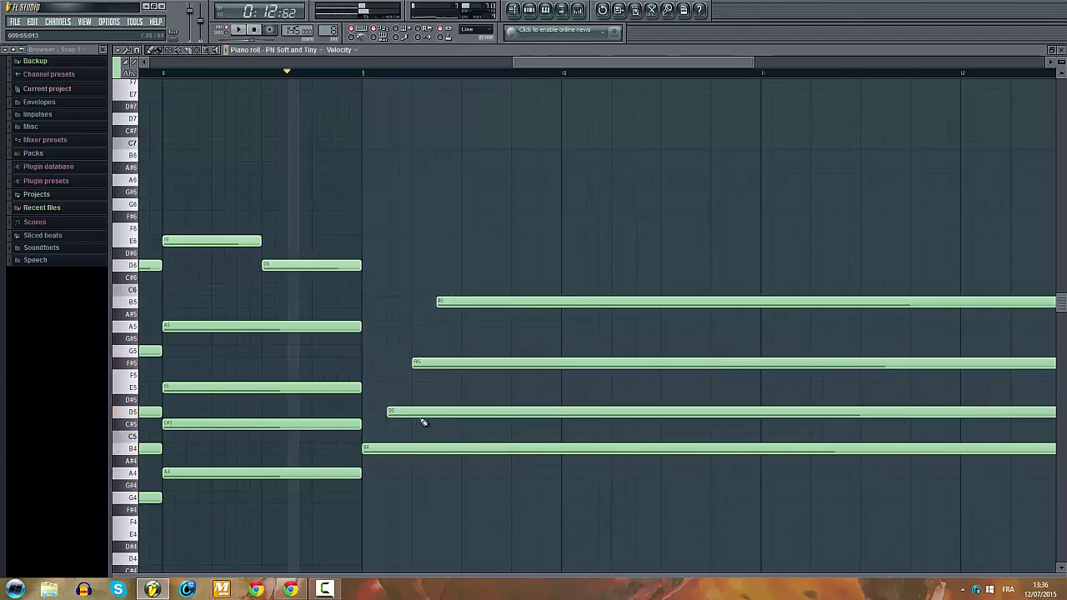
# Step: Widen the final chord's stagger so D5, F#5 and B5 start one, two and three beats after bar 9
pyautogui.moveTo(423, 416); pyautogui.dragTo(446, 407)
pyautogui.moveTo(445, 364); pyautogui.dragTo(495, 363)
pyautogui.moveTo(484, 301); pyautogui.dragTo(558, 302)
pyautogui.press('space')
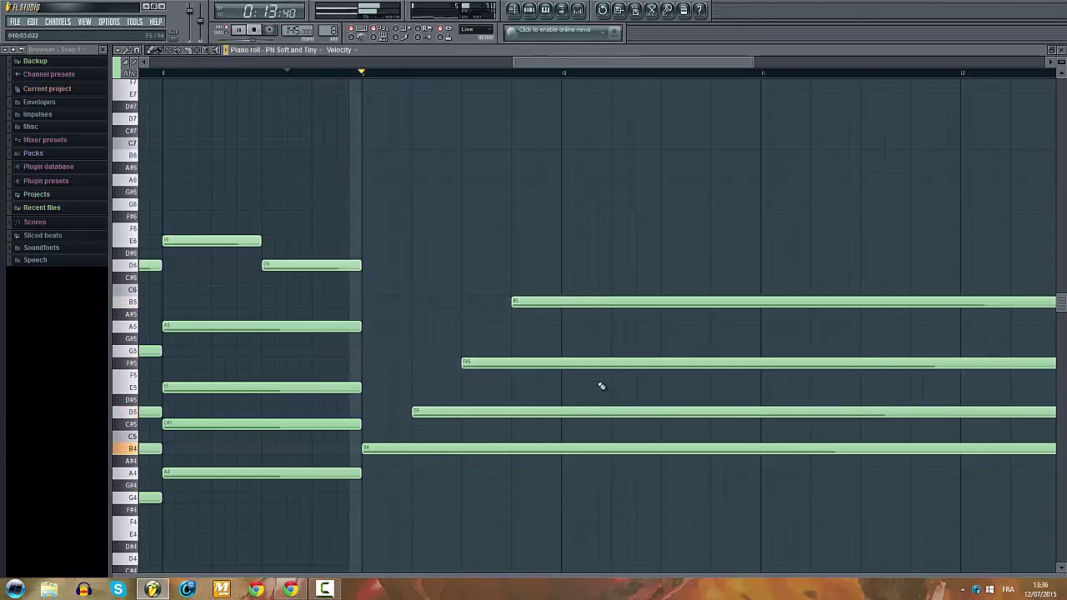
# Step: Trim the long B5, F#5 and D5 notes of the final chord so they all end at bar 13
pyautogui.scroll(-5, 603, 385)
pyautogui.moveTo(747, 235); pyautogui.dragTo(778, 418)
pyautogui.scroll(3, 835, 317)
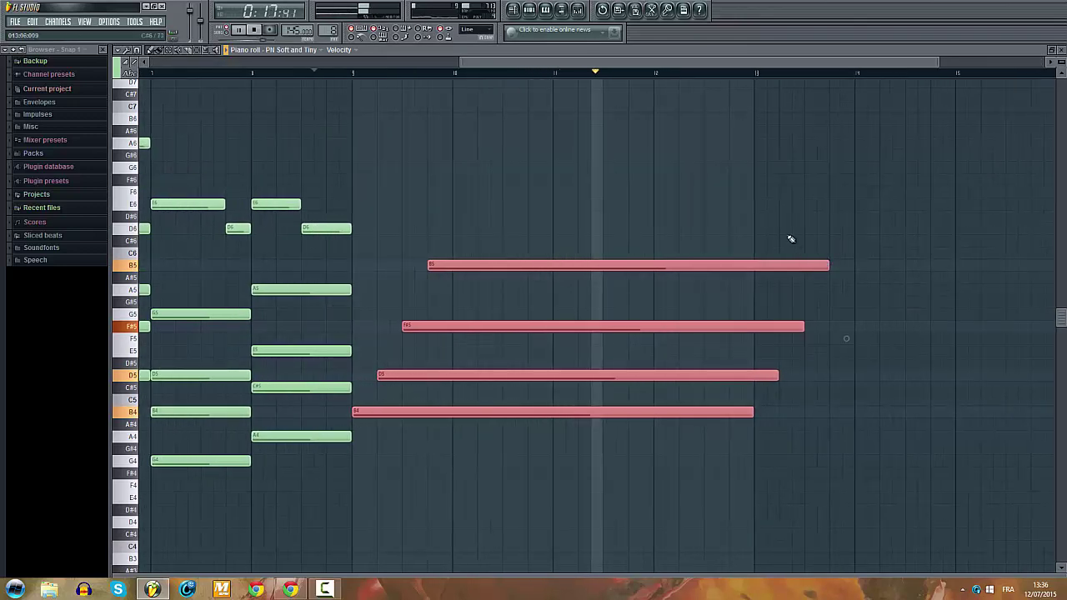
pyautogui.moveTo(786, 226)
pyautogui.mouseDown()
pyautogui.moveTo(797, 305)
pyautogui.moveTo(813, 267)
pyautogui.moveTo(737, 266)
pyautogui.mouseUp()
pyautogui.press('space')
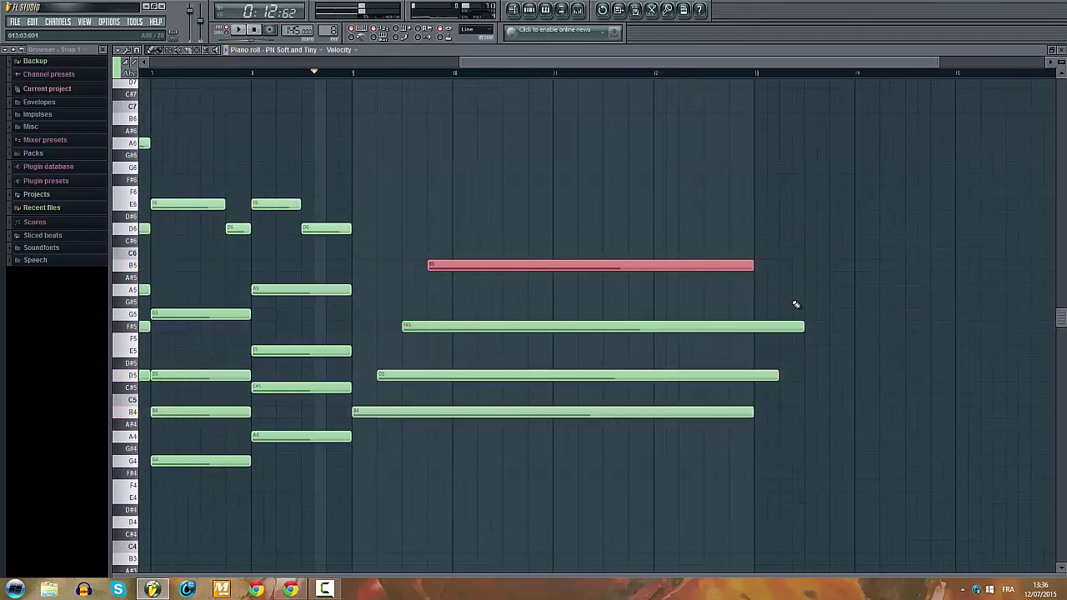
pyautogui.moveTo(803, 325); pyautogui.dragTo(754, 326)
pyautogui.press('space')
pyautogui.moveTo(779, 374); pyautogui.dragTo(754, 374)
pyautogui.scroll(-2, 546, 81)
pyautogui.scroll(-1, 546, 82)
pyautogui.press('space')
# Step: Replace the PN Soft and Tiny clip at bar 53 with the Pattern 8 clip and play back the ending
pyautogui.click(514, 11)
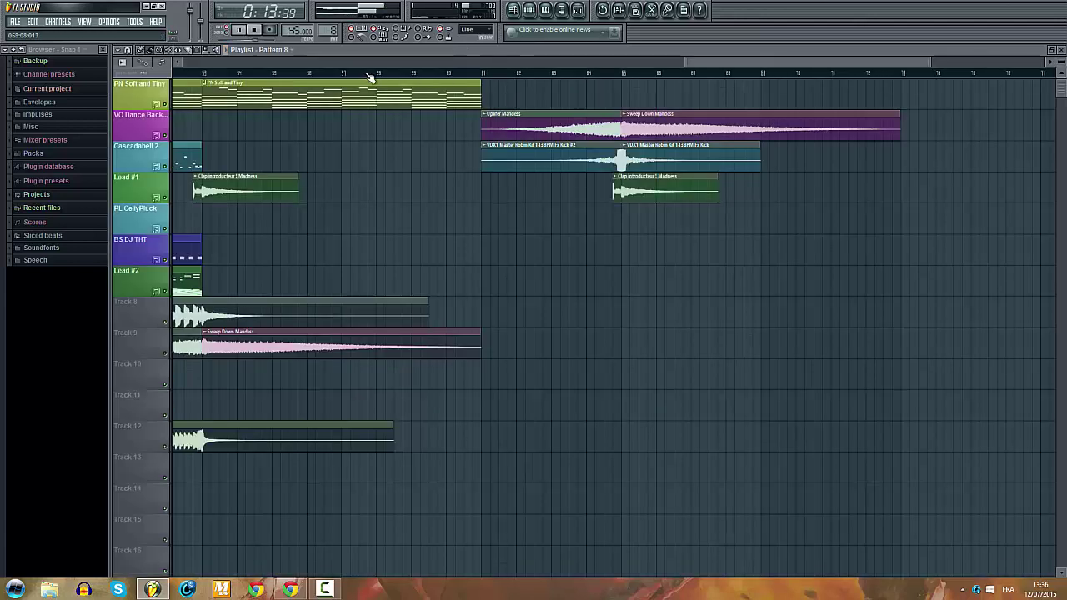
pyautogui.rightClick(333, 93)
pyautogui.click(310, 210)
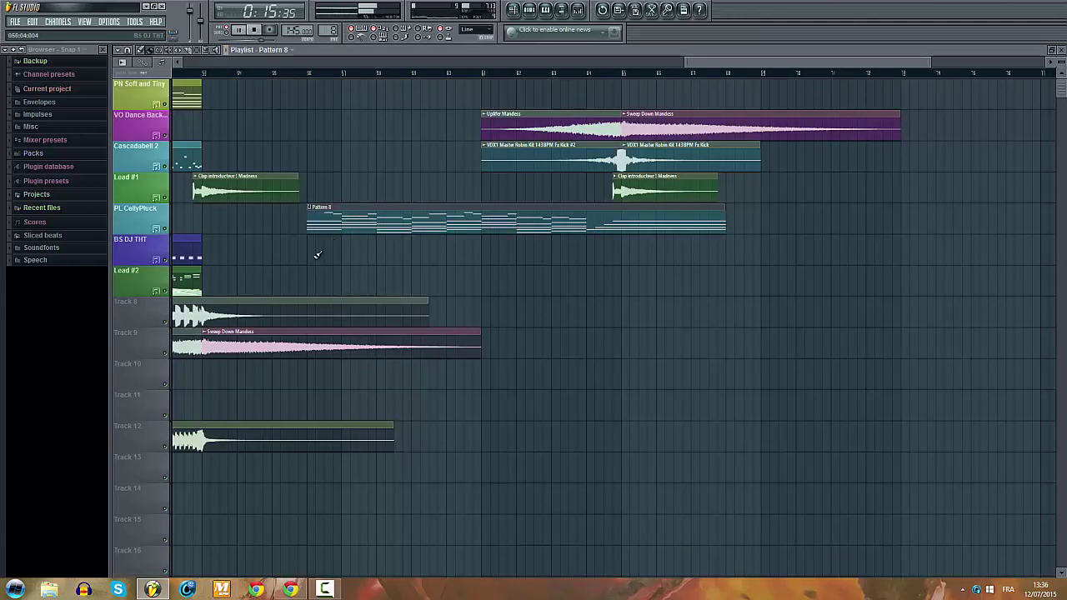
pyautogui.moveTo(337, 218); pyautogui.dragTo(248, 92)
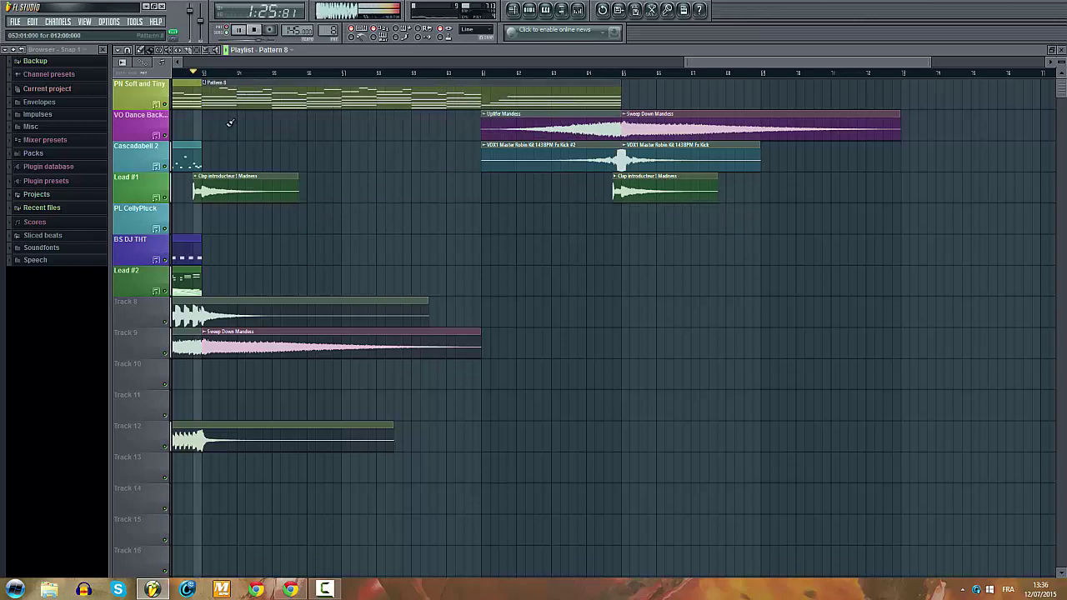
pyautogui.click(396, 74)
pyautogui.scroll(2, 479, 169)
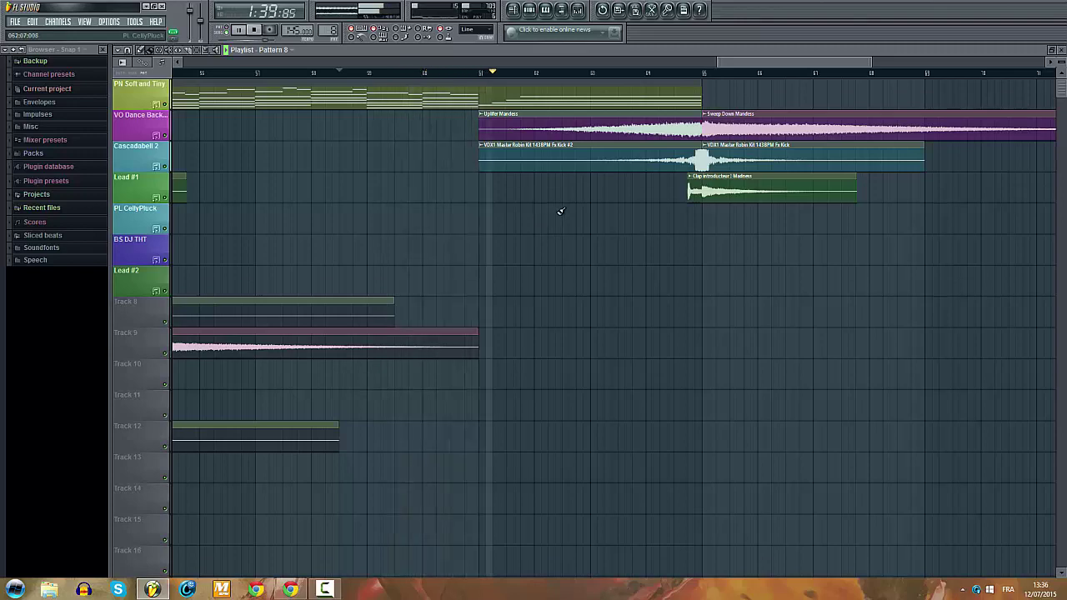
pyautogui.press('space')
# Step: Tighten the final chord's stagger so D5, F#5 and B5 start a quarter, half and one beat after bar 9
pyautogui.doubleClick(517, 97)
pyautogui.hscroll(-5, 453, 157)
pyautogui.scroll(3, 602, 405)
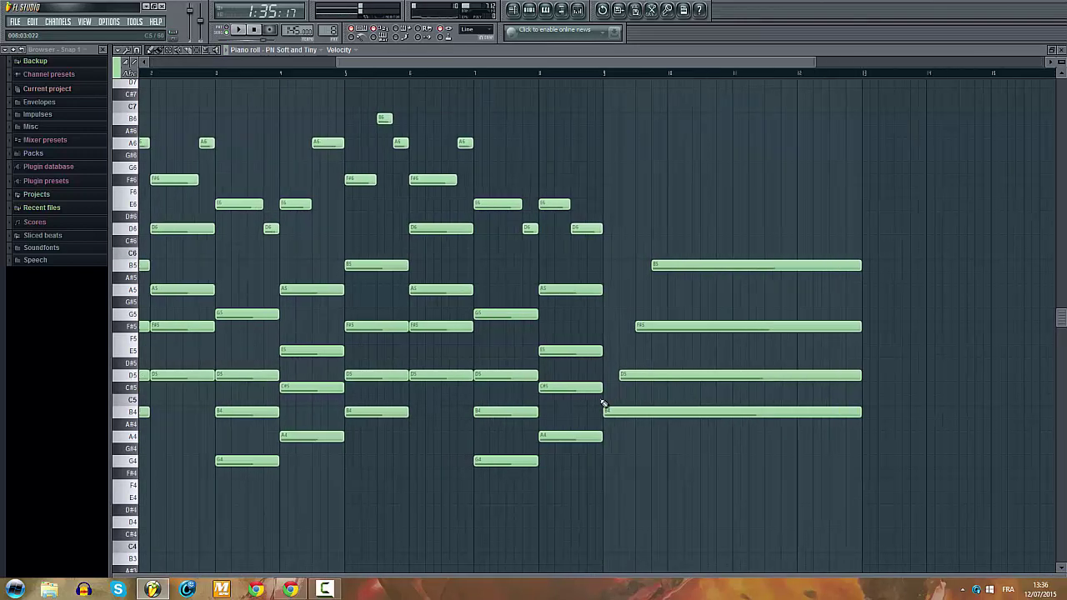
pyautogui.moveTo(756, 246); pyautogui.dragTo(636, 375)
pyautogui.scroll(3, 688, 402)
pyautogui.keyDown('ctrl'); pyautogui.click(619, 344); pyautogui.keyUp('ctrl')
pyautogui.moveTo(671, 325); pyautogui.dragTo(628, 325)
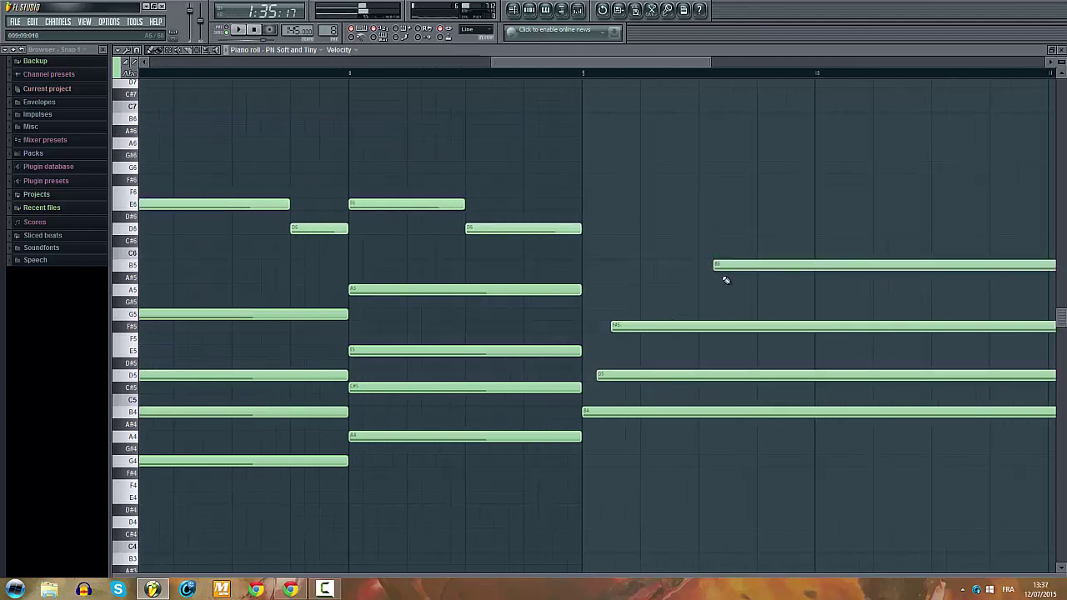
pyautogui.moveTo(739, 264); pyautogui.dragTo(666, 263)
# Step: Move the final chord's B5 note to three quarters of a beat after bar 9 and replay the transition
pyautogui.scroll(-5, 677, 265)
pyautogui.hscroll(3, 776, 290)
pyautogui.scroll(3, 796, 268)
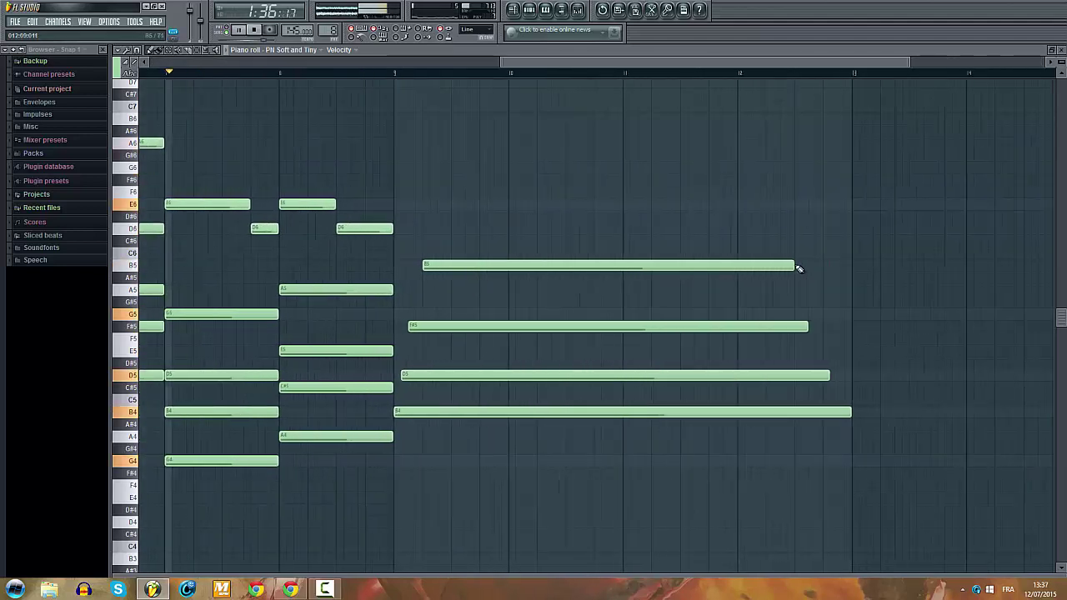
pyautogui.moveTo(815, 314); pyautogui.dragTo(839, 412)
pyautogui.moveTo(784, 250); pyautogui.dragTo(802, 328)
pyautogui.keyDown('ctrl'); pyautogui.click(796, 283); pyautogui.keyUp('ctrl')
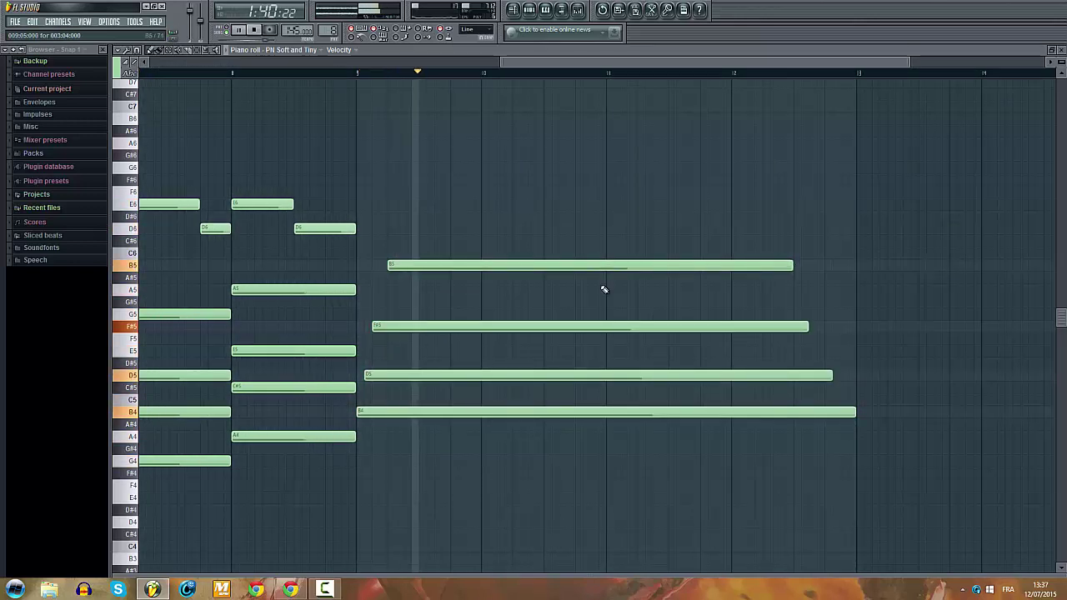
pyautogui.scroll(3, 383, 297)
pyautogui.moveTo(387, 267); pyautogui.dragTo(372, 267)
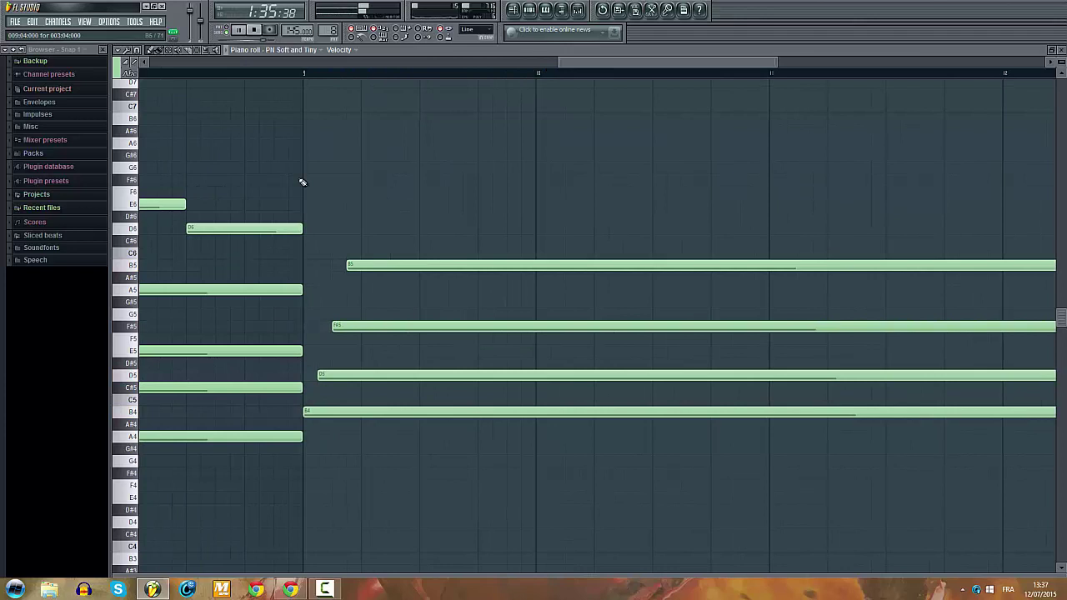
pyautogui.click(222, 74)
pyautogui.scroll(-3, 371, 281)
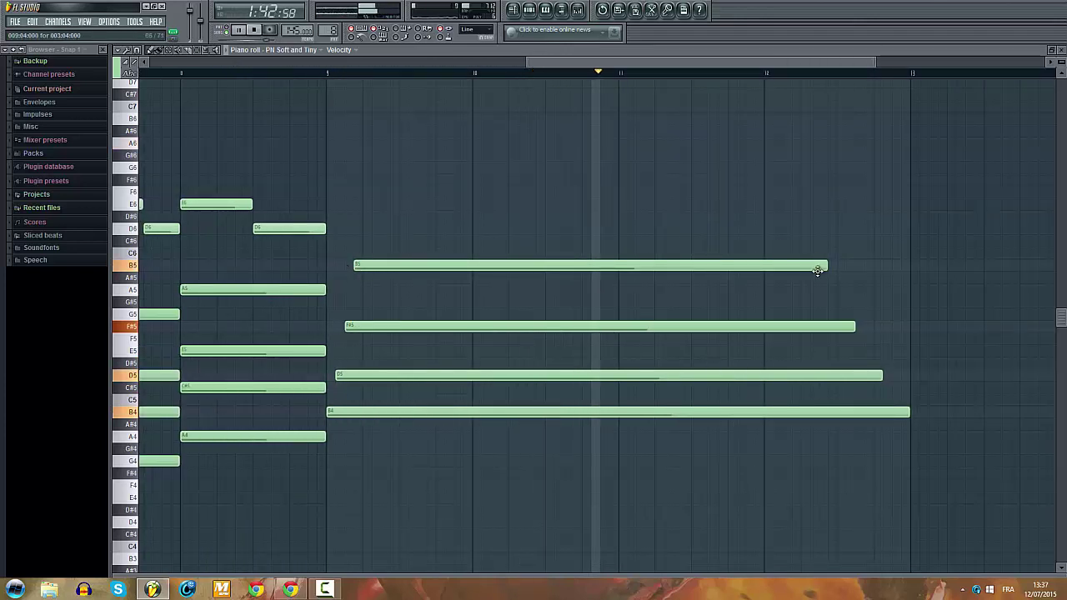
# Step: Extend the final chord's B5, F#5 and D5 notes so they all end at bar 13
pyautogui.moveTo(823, 262); pyautogui.dragTo(908, 265)
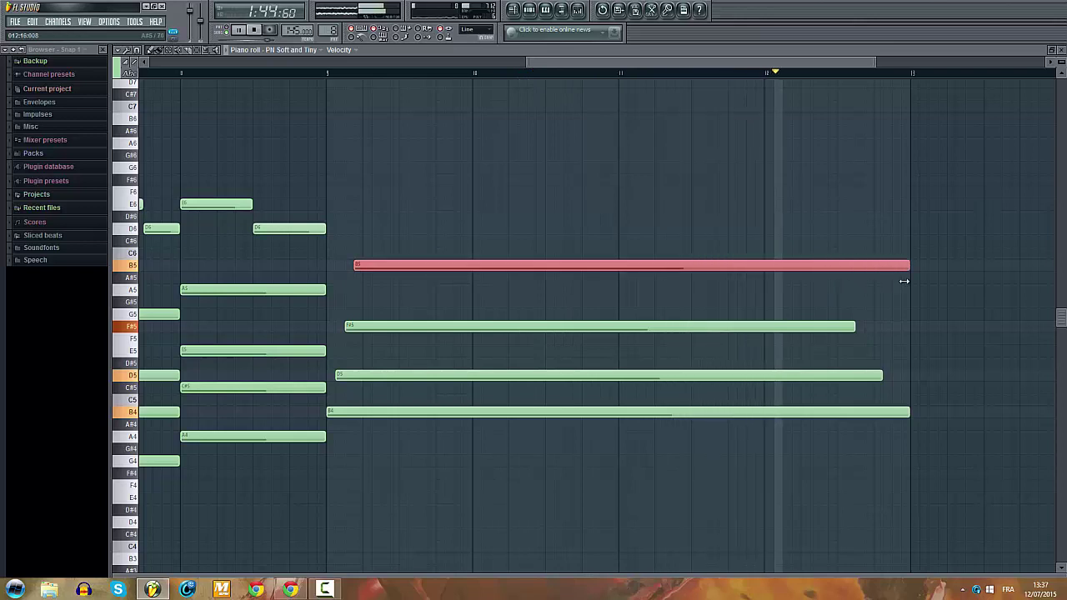
pyautogui.moveTo(850, 327); pyautogui.dragTo(908, 326)
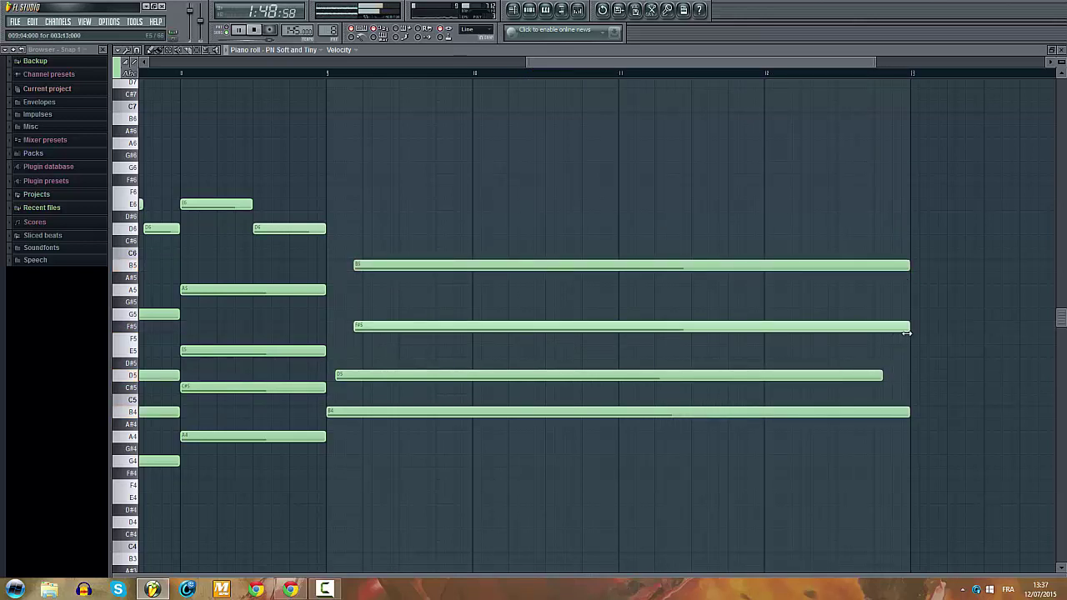
pyautogui.moveTo(886, 374); pyautogui.dragTo(909, 376)
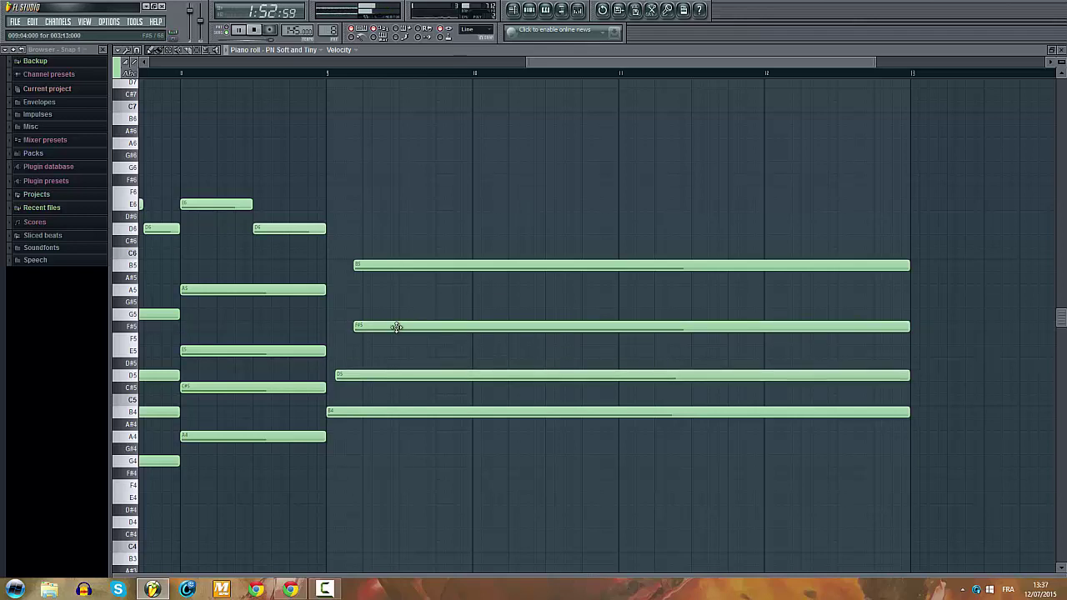
# Step: Align the final chord's F#5, D5 and B5 notes so they all start at bar 9 and end at bar 13
pyautogui.moveTo(396, 327); pyautogui.dragTo(369, 326)
pyautogui.moveTo(365, 375); pyautogui.dragTo(353, 374)
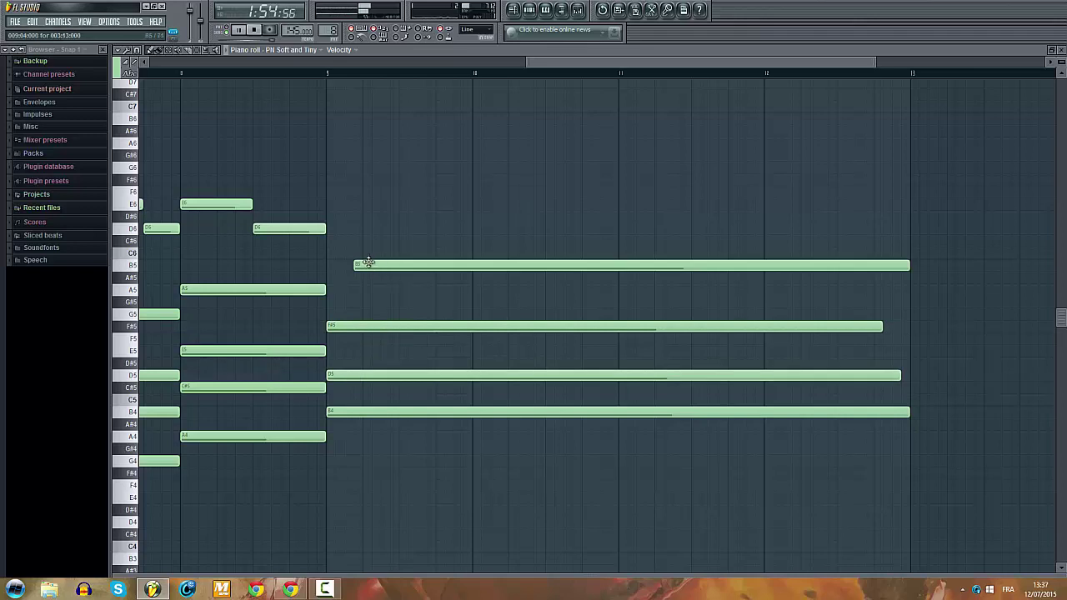
pyautogui.moveTo(369, 263); pyautogui.dragTo(365, 265)
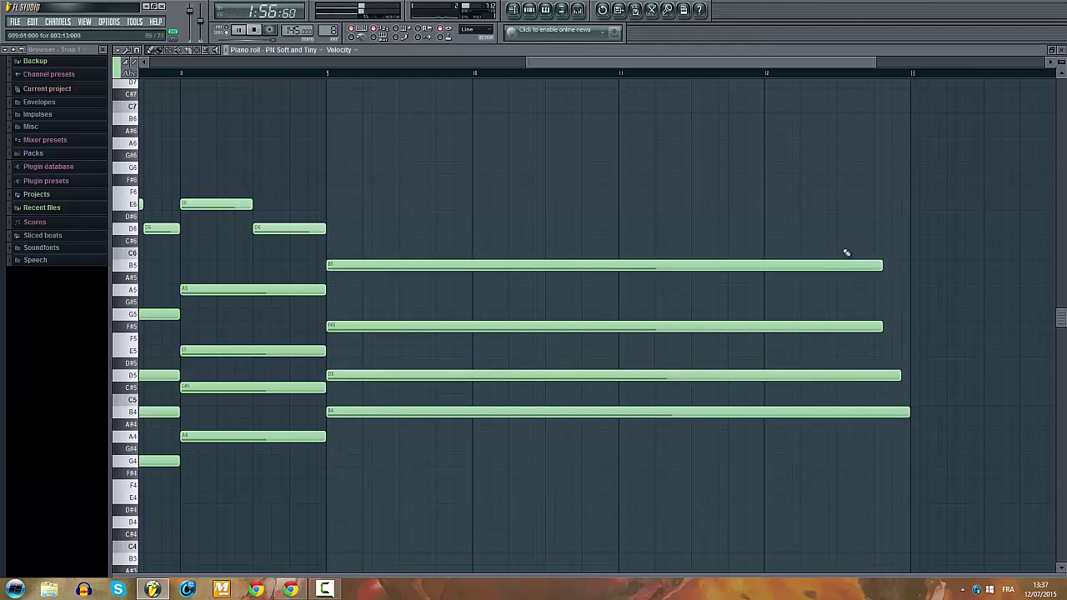
pyautogui.moveTo(883, 264); pyautogui.dragTo(908, 266)
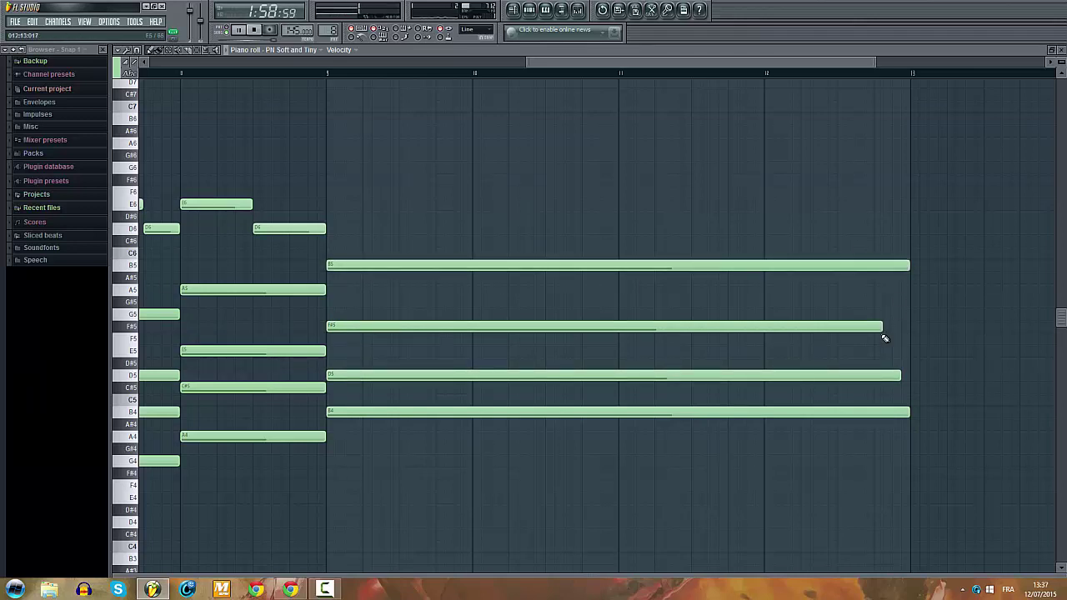
pyautogui.moveTo(881, 326); pyautogui.dragTo(908, 326)
pyautogui.moveTo(899, 375); pyautogui.dragTo(909, 375)
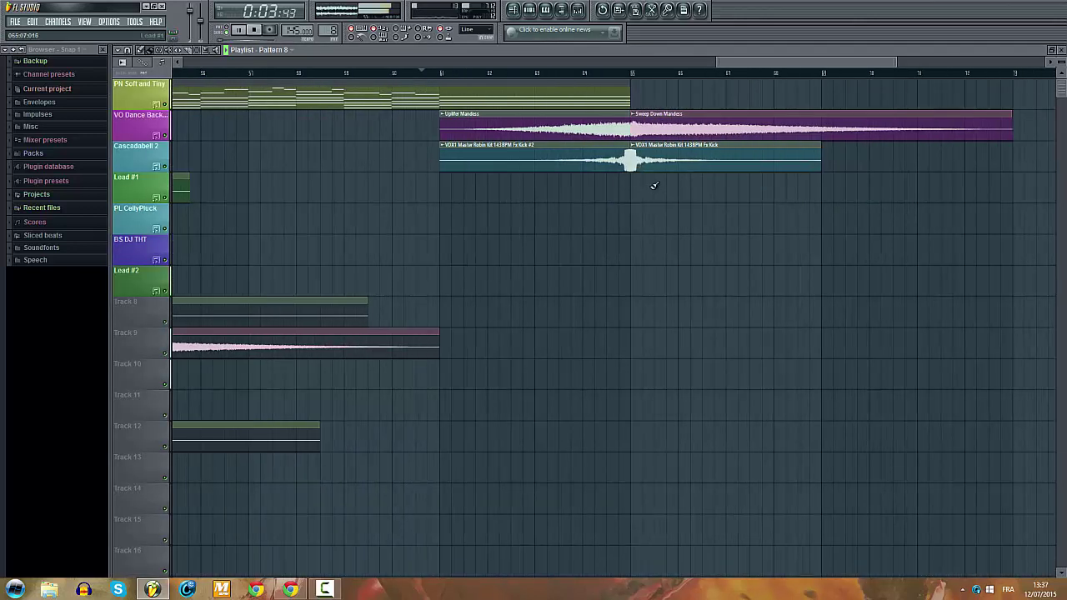
# Step: Delete the Uplifter Mandess clip leading into bar 65 and shorten the Pattern 8 clip to end at bar 61
pyautogui.rightClick(607, 129)
pyautogui.scroll(-2, 627, 178)
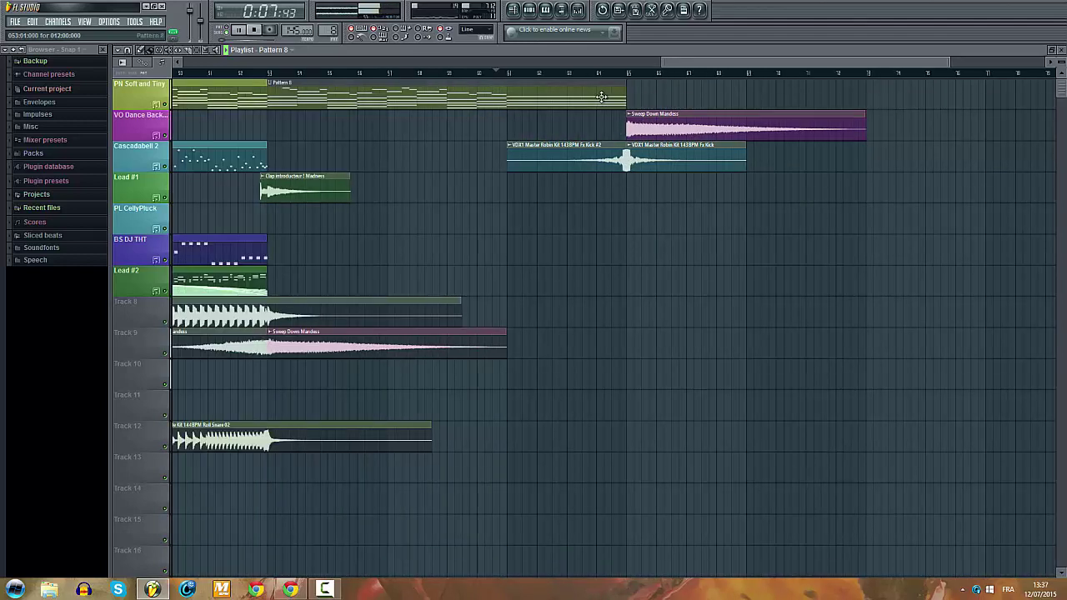
pyautogui.scroll(2, 623, 99)
pyautogui.moveTo(629, 98); pyautogui.dragTo(439, 91)
# Step: Add a Pattern 8 clip at bar 61, trim it to half a bar, and play back the transition
pyautogui.click(449, 95)
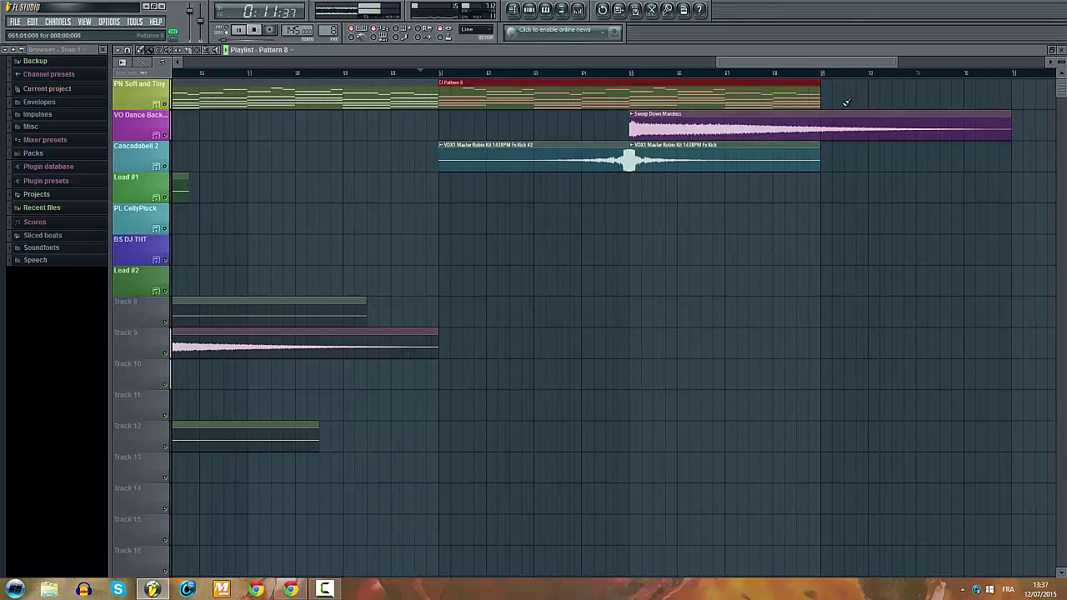
pyautogui.moveTo(825, 100); pyautogui.dragTo(450, 94)
pyautogui.scroll(2, 473, 95)
pyautogui.press('space')
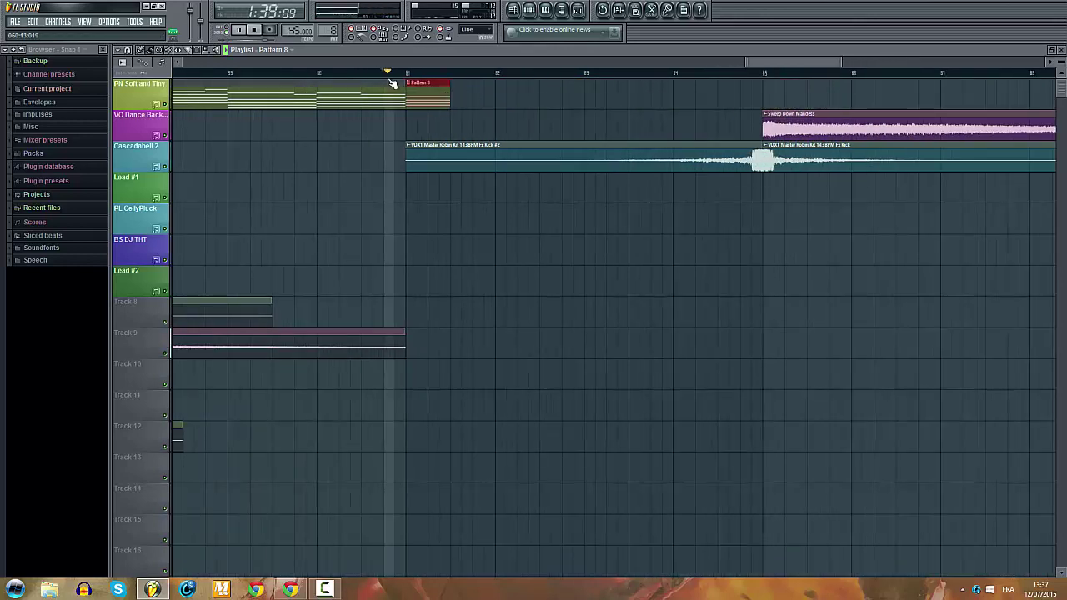
pyautogui.scroll(-2, 492, 115)
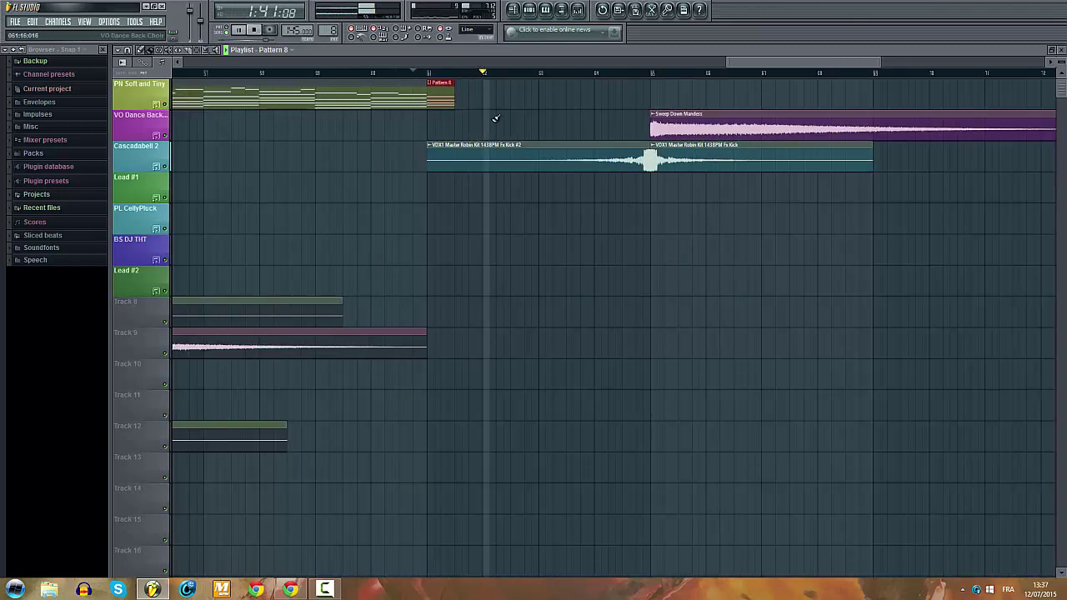
pyautogui.press('space')
# Step: Move the last Sweep Down Mandess clip and both Fx Kick clips four bars earlier, and replay the ending
pyautogui.moveTo(700, 123); pyautogui.dragTo(583, 180)
pyautogui.moveTo(665, 159); pyautogui.dragTo(445, 159)
pyautogui.keyDown('ctrl'); pyautogui.click(346, 176); pyautogui.keyUp('ctrl')
pyautogui.scroll(-3, 346, 176)
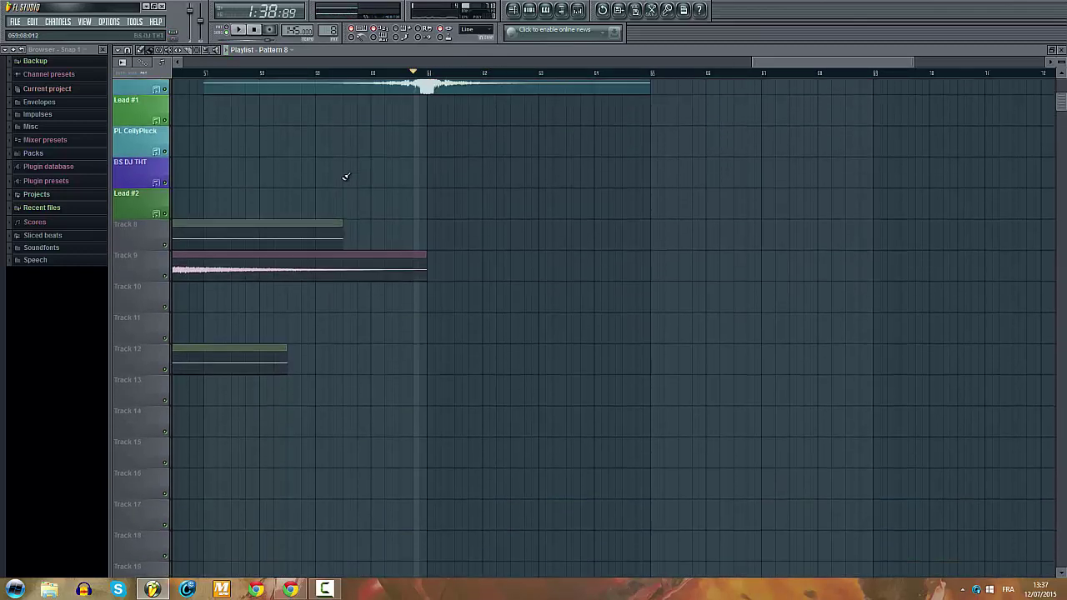
pyautogui.scroll(3, 346, 176)
pyautogui.press('space')
pyautogui.scroll(-3, 542, 127)
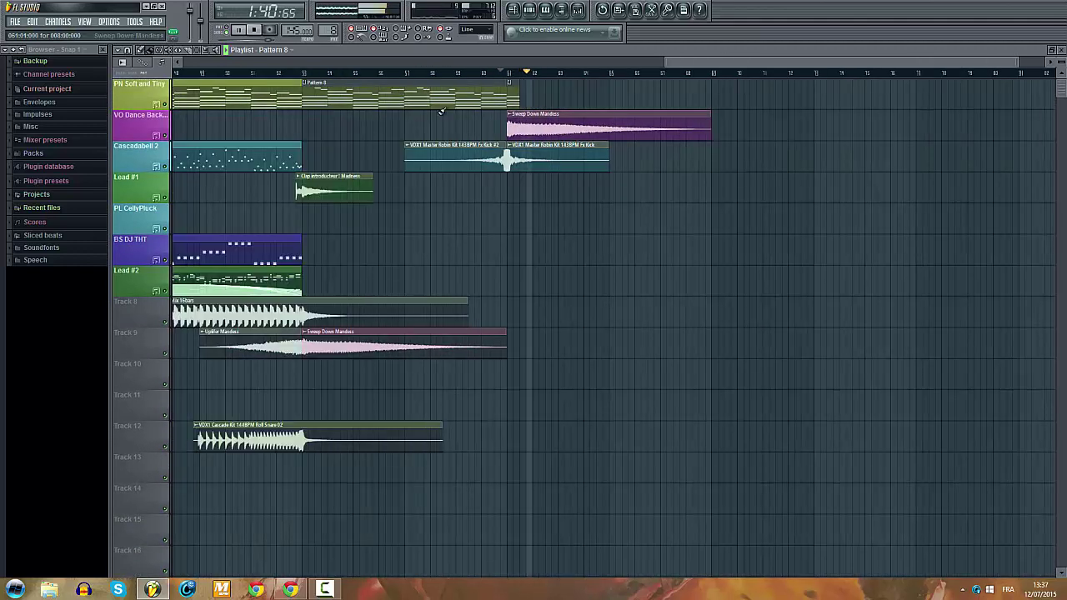
pyautogui.click(286, 72)
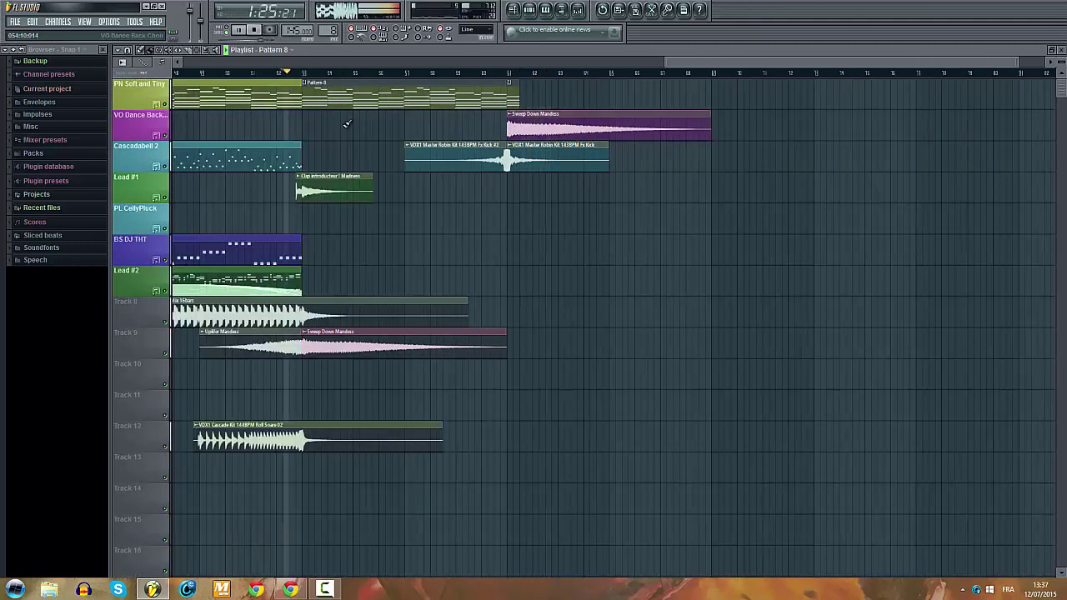
# Step: Create an automation clip for the project tempo on Track 13
pyautogui.rightClick(292, 30)
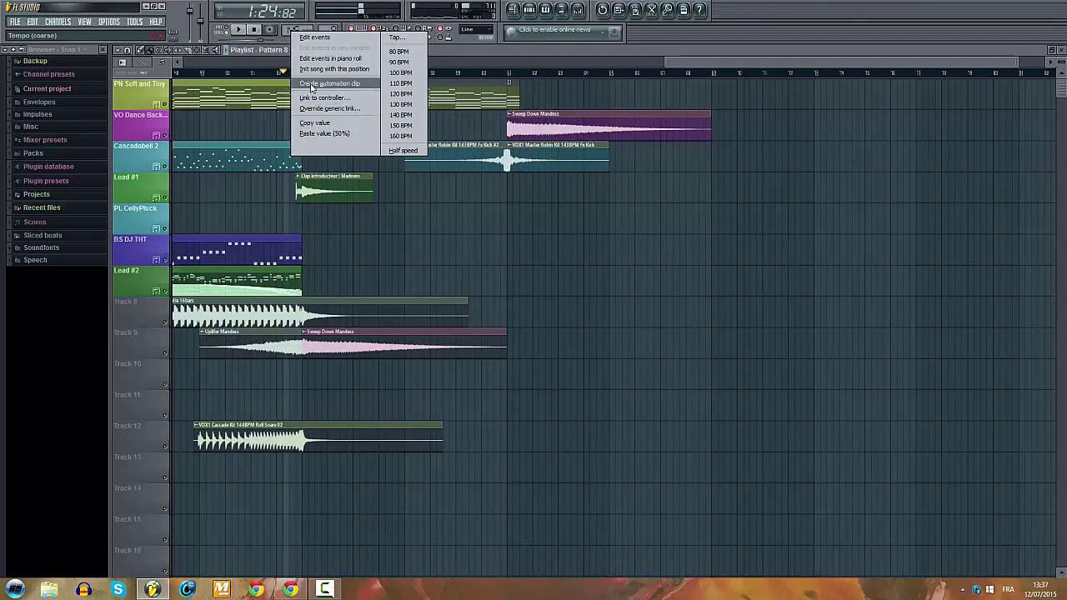
pyautogui.click(329, 93)
pyautogui.moveTo(268, 61); pyautogui.dragTo(726, 134)
pyautogui.scroll(-2, 688, 142)
pyautogui.scroll(5, 498, 511)
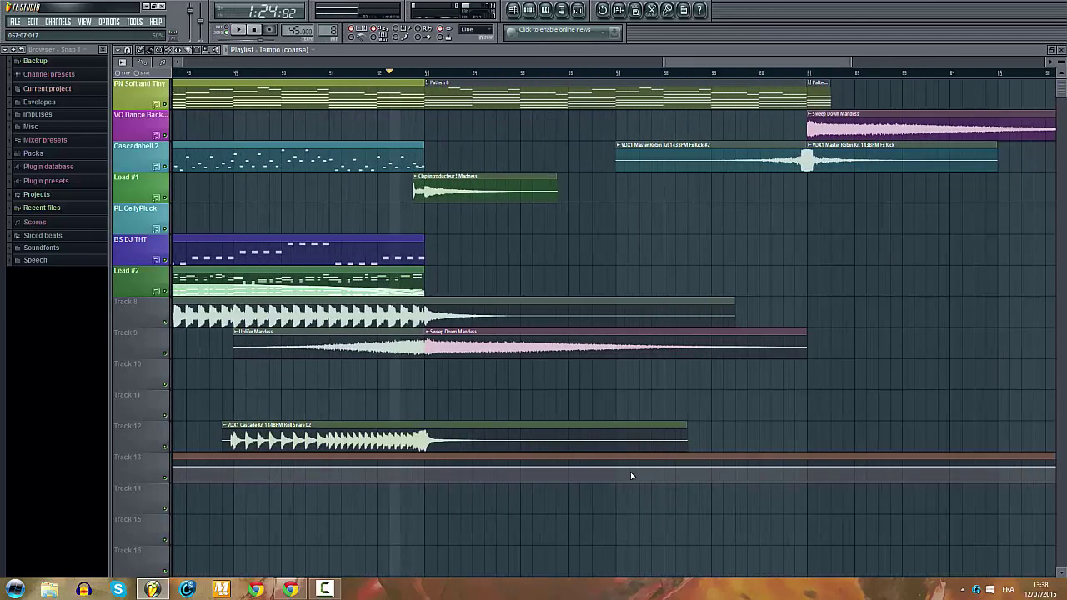
# Step: Add a tempo automation point at bar 53 and give it the value copied from the clip's end point
pyautogui.scroll(-4, 630, 473)
pyautogui.rightClick(888, 467)
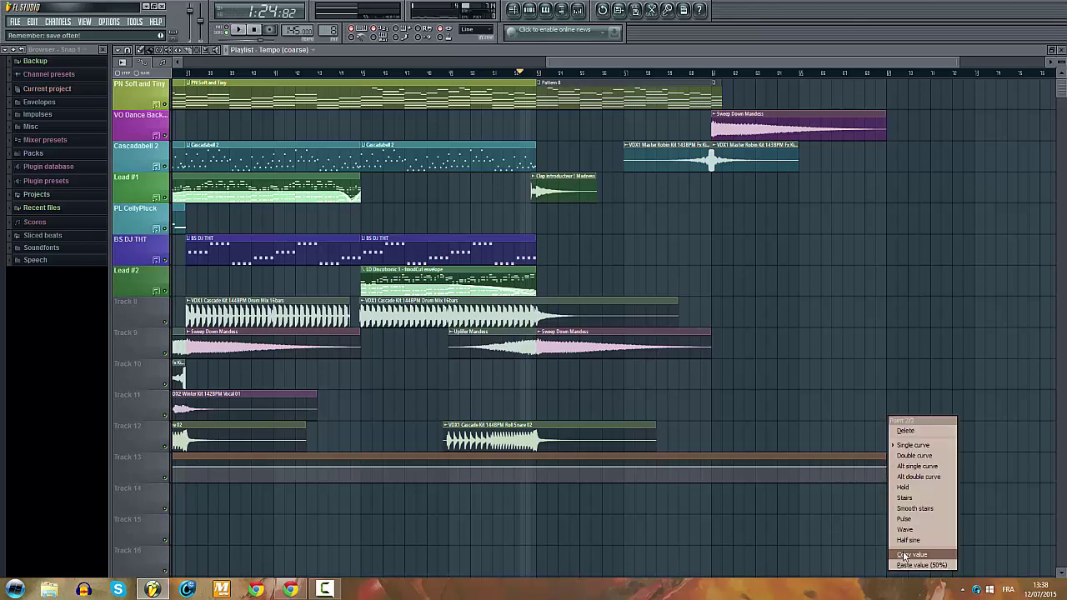
pyautogui.scroll(3, 543, 492)
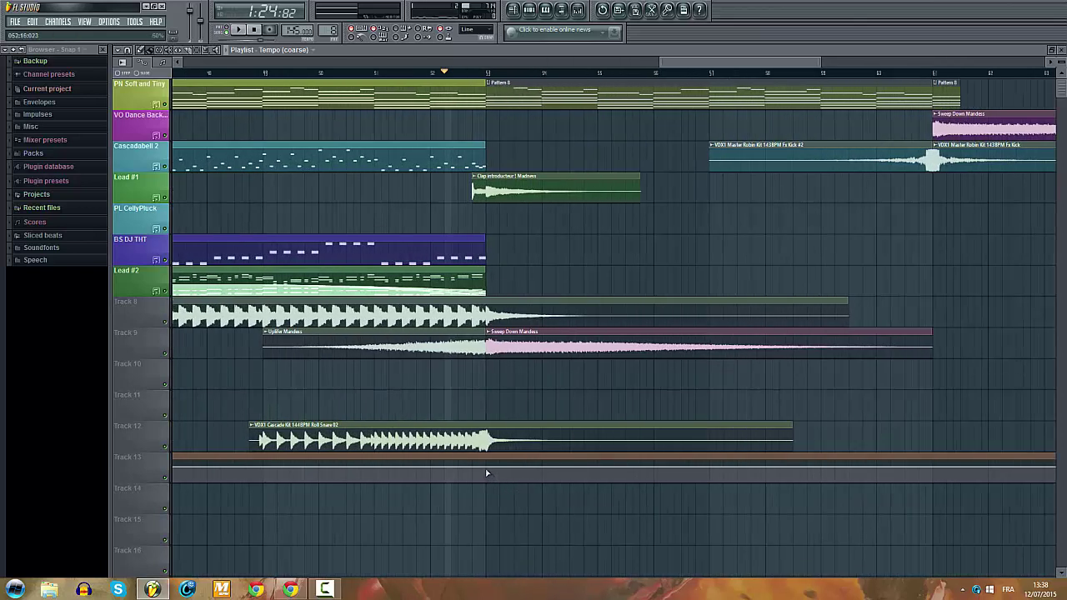
pyautogui.rightClick(488, 471)
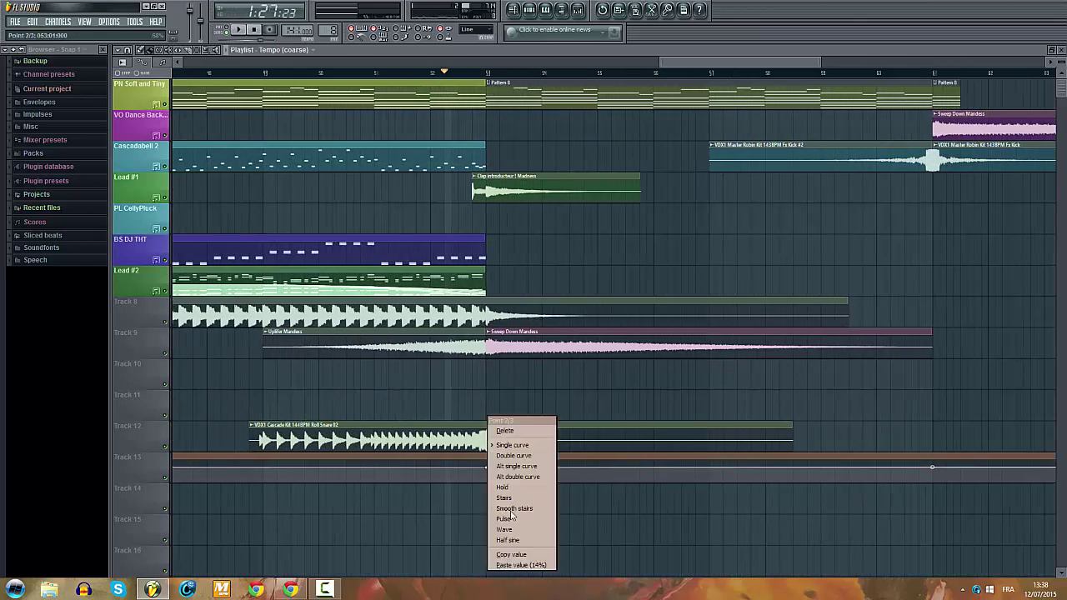
pyautogui.click(531, 565)
# Step: Add a tempo automation point where the short Pattern 8 clip ends and lower it so the tempo drops to about 127 BPM
pyautogui.scroll(-1, 583, 524)
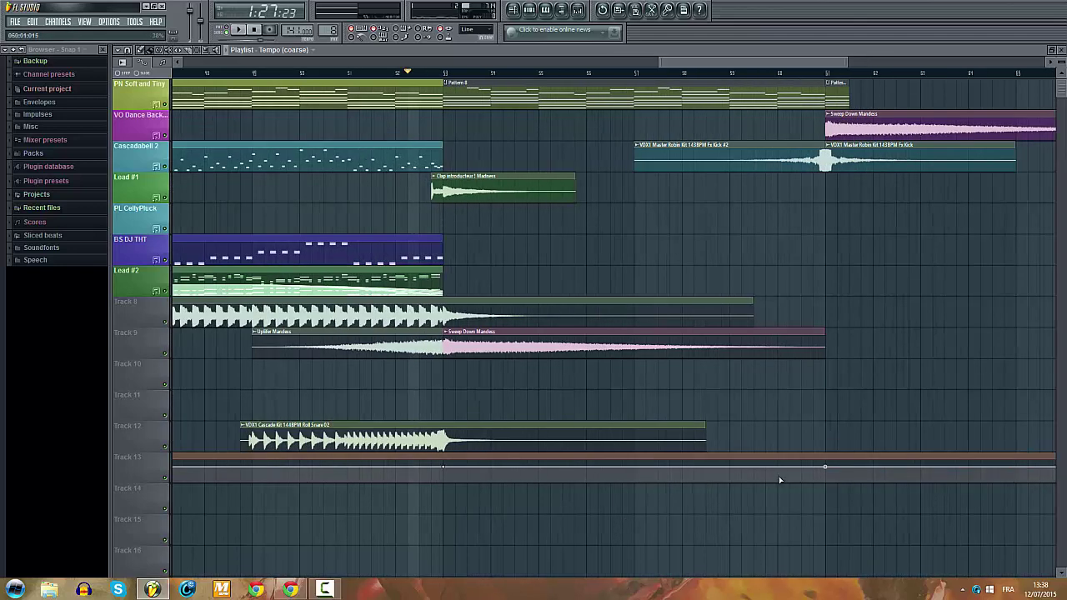
pyautogui.scroll(-2, 778, 476)
pyautogui.scroll(3, 805, 480)
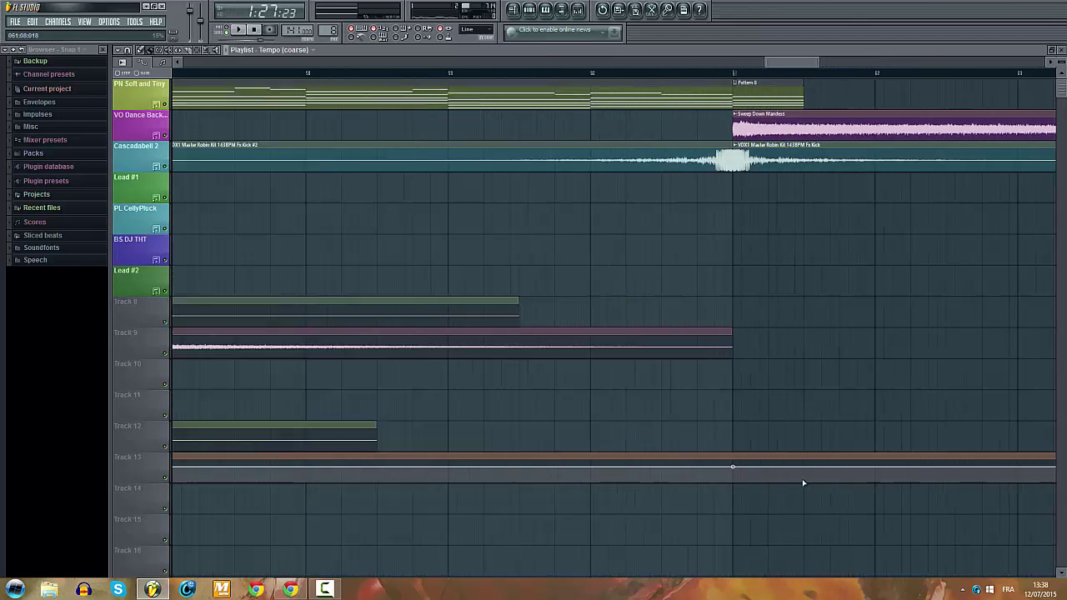
pyautogui.scroll(3, 793, 435)
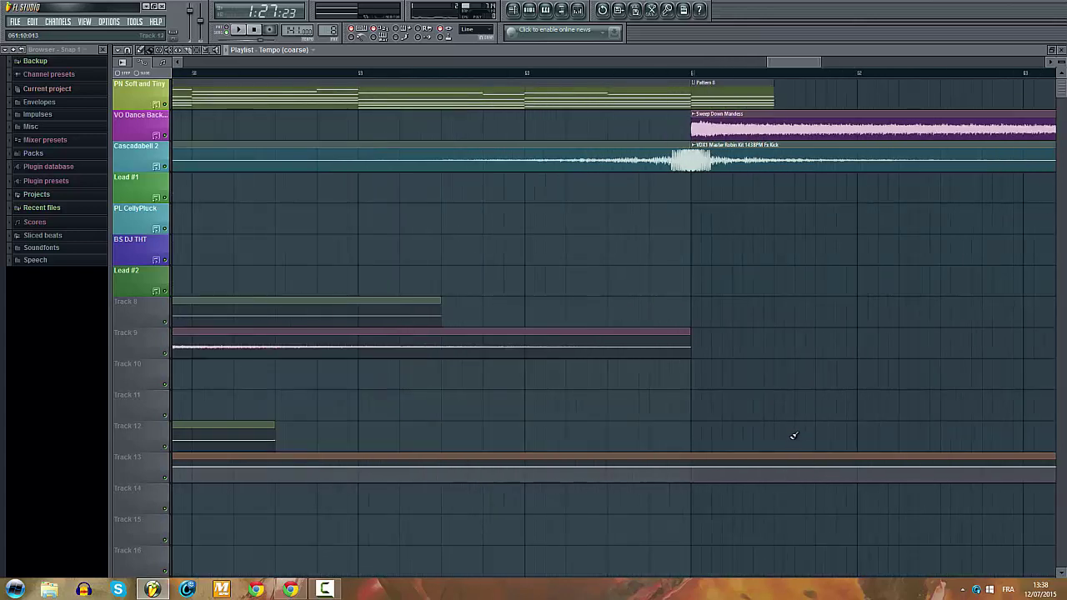
pyautogui.rightClick(773, 477)
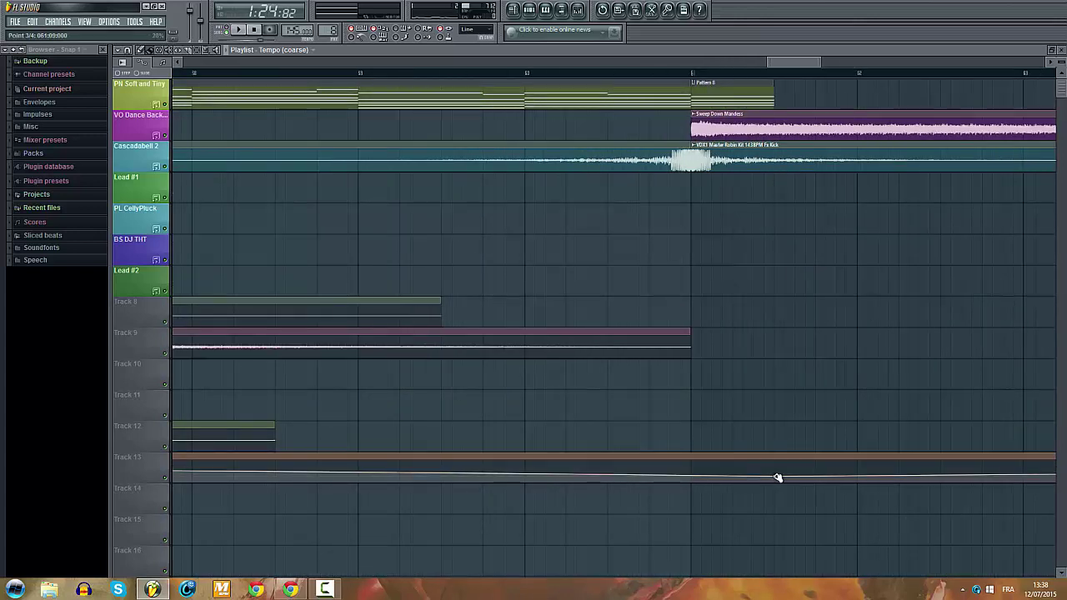
pyautogui.click(700, 73)
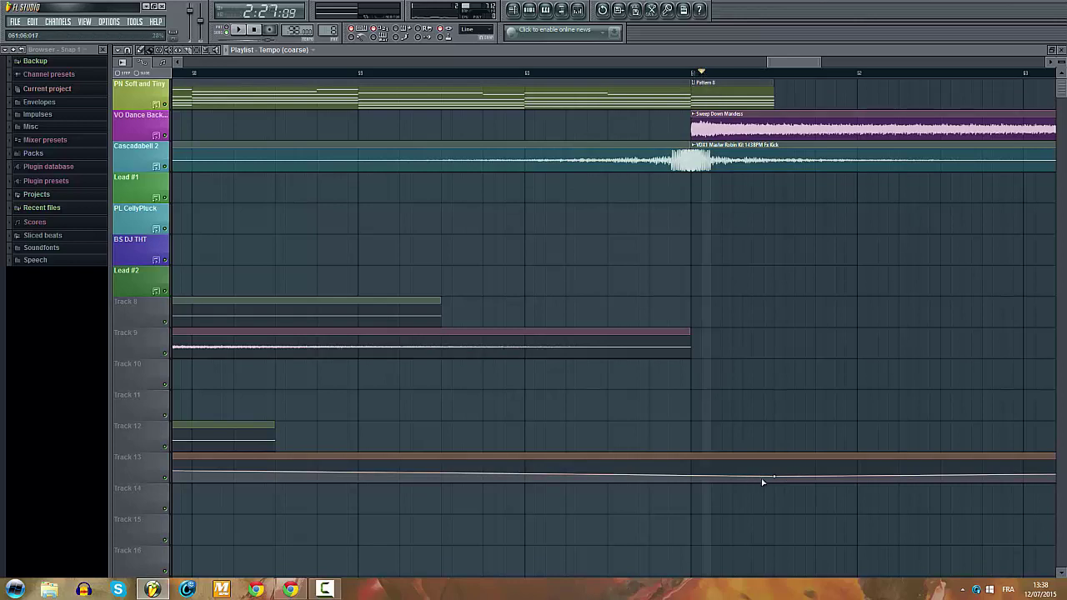
pyautogui.moveTo(773, 481); pyautogui.dragTo(777, 472)
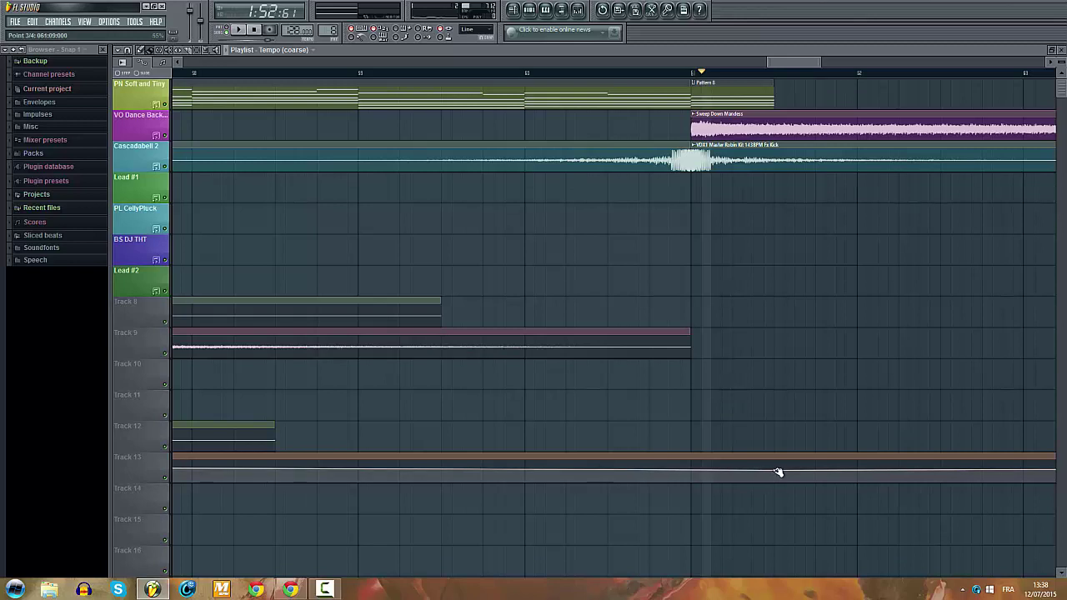
# Step: Play back the ending from just before bar 53 to hear the tempo slowdown
pyautogui.press('space')
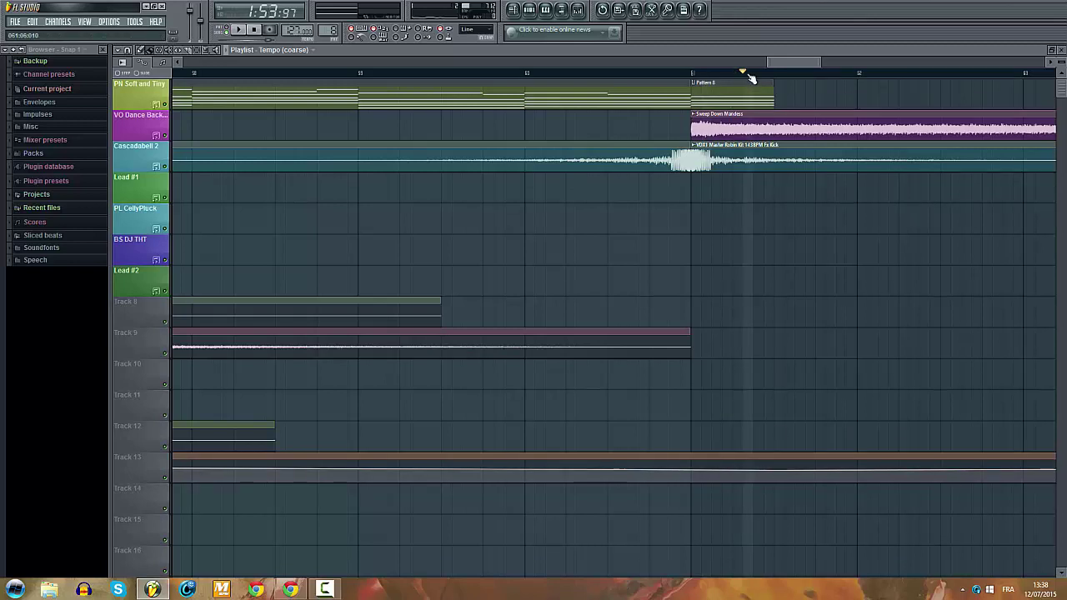
pyautogui.scroll(-2, 643, 299)
pyautogui.scroll(-3, 341, 112)
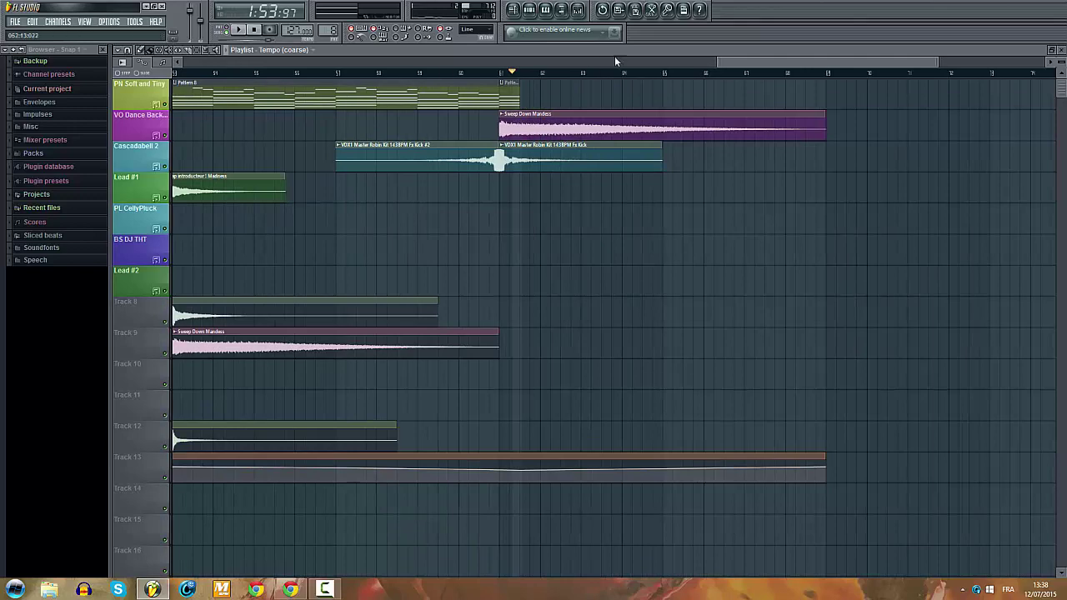
pyautogui.moveTo(747, 64); pyautogui.dragTo(678, 68)
pyautogui.click(417, 74)
pyautogui.press('space')
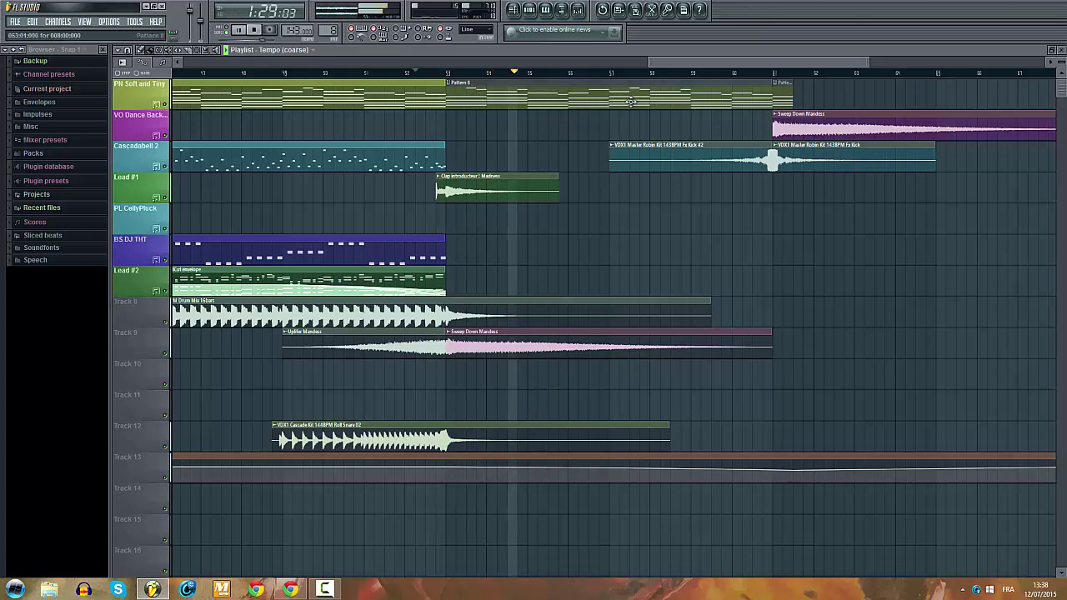
pyautogui.moveTo(663, 64); pyautogui.dragTo(702, 63)
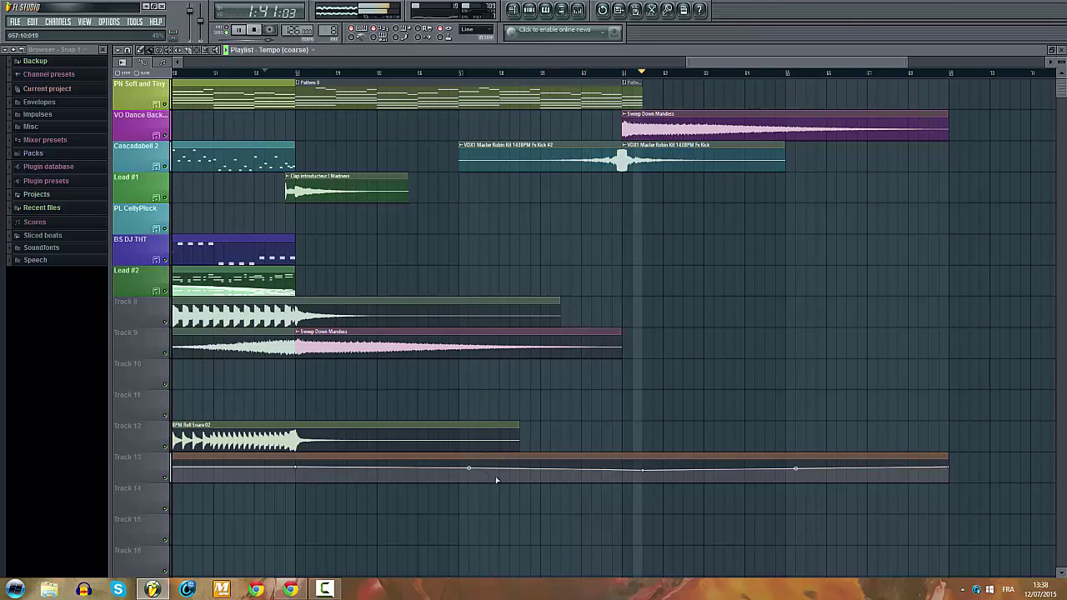
# Step: Try bending the tempo curve between bar 53 and the low point with the tension handle
pyautogui.press('space')
pyautogui.moveTo(468, 470); pyautogui.dragTo(468, 471)
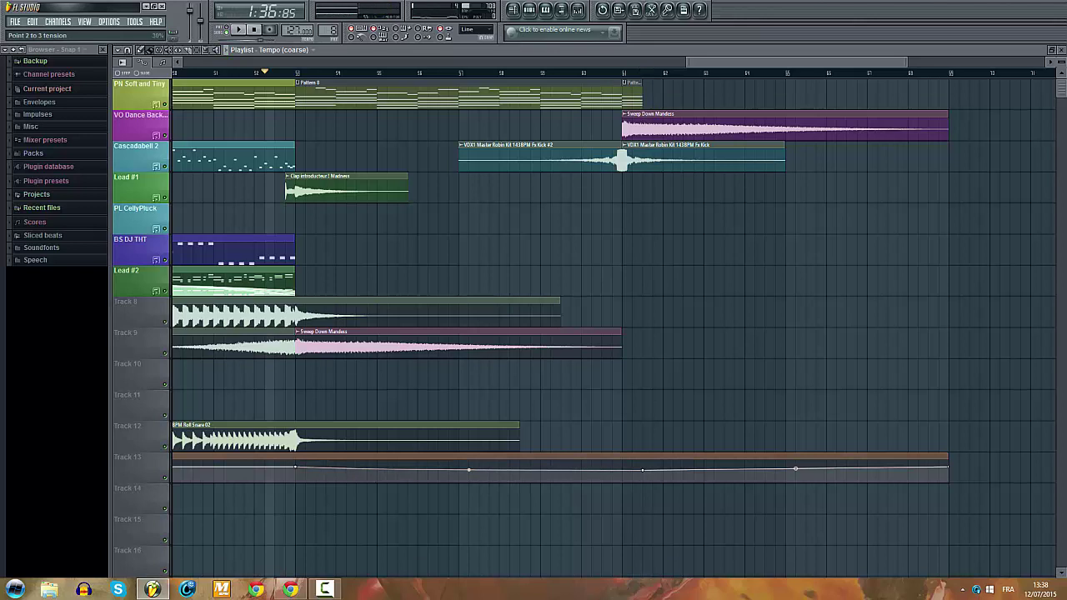
pyautogui.press('space')
pyautogui.press('space')
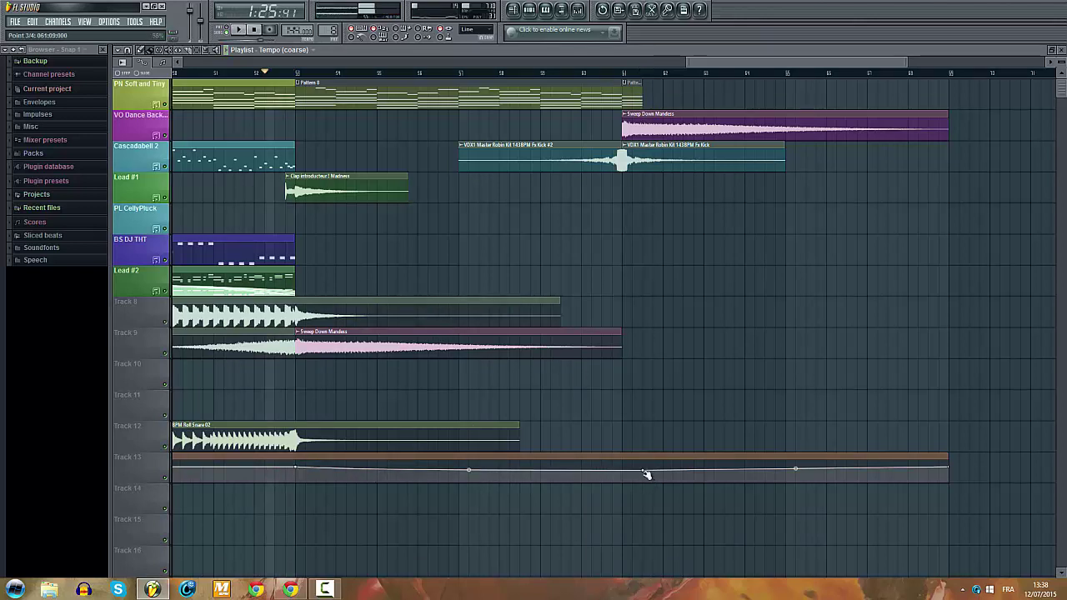
# Step: Lower the tempo point in bar 61 further and shorten the Tempo clip to end at that point during playback
pyautogui.moveTo(647, 474); pyautogui.dragTo(642, 473)
pyautogui.press('space')
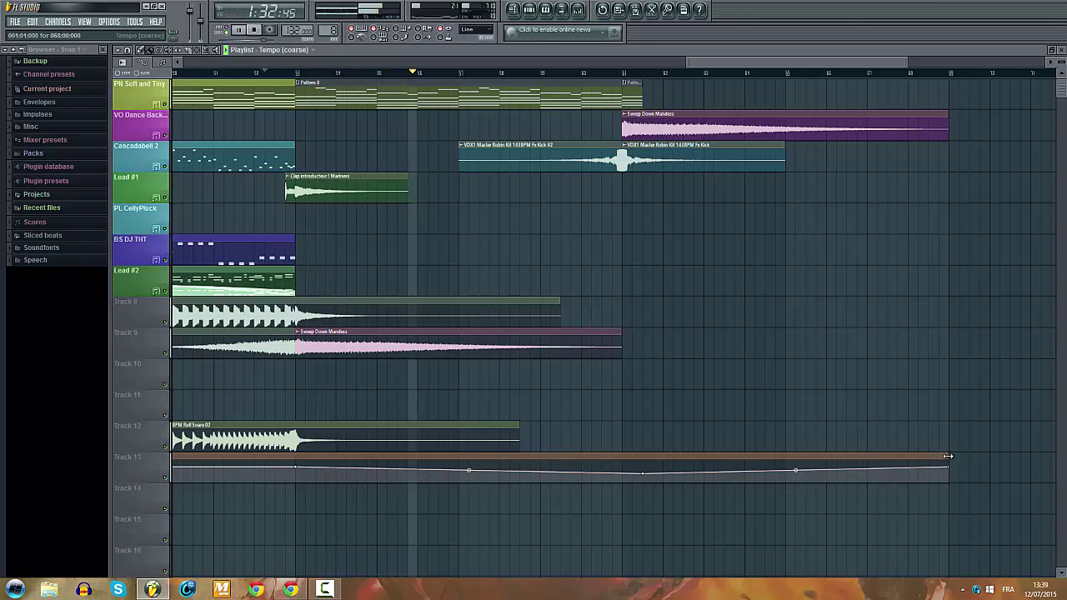
pyautogui.moveTo(931, 453); pyautogui.dragTo(638, 424)
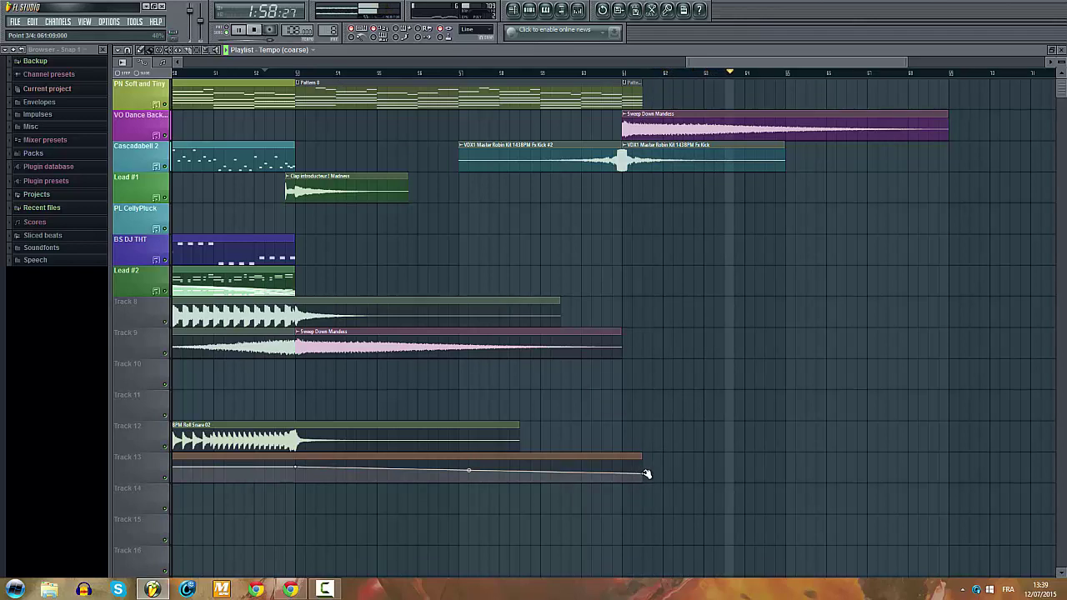
# Step: Raise the Tempo clip's end point so the slowdown reaches about 133 BPM, and check the tempo near the clip's end
pyautogui.moveTo(646, 473); pyautogui.dragTo(645, 472)
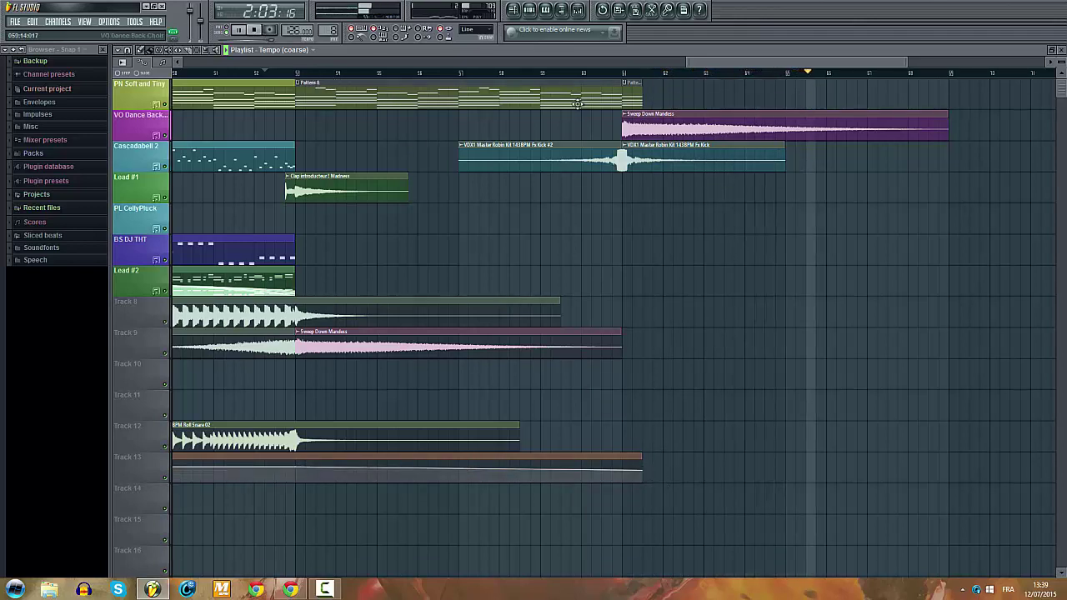
pyautogui.press('space')
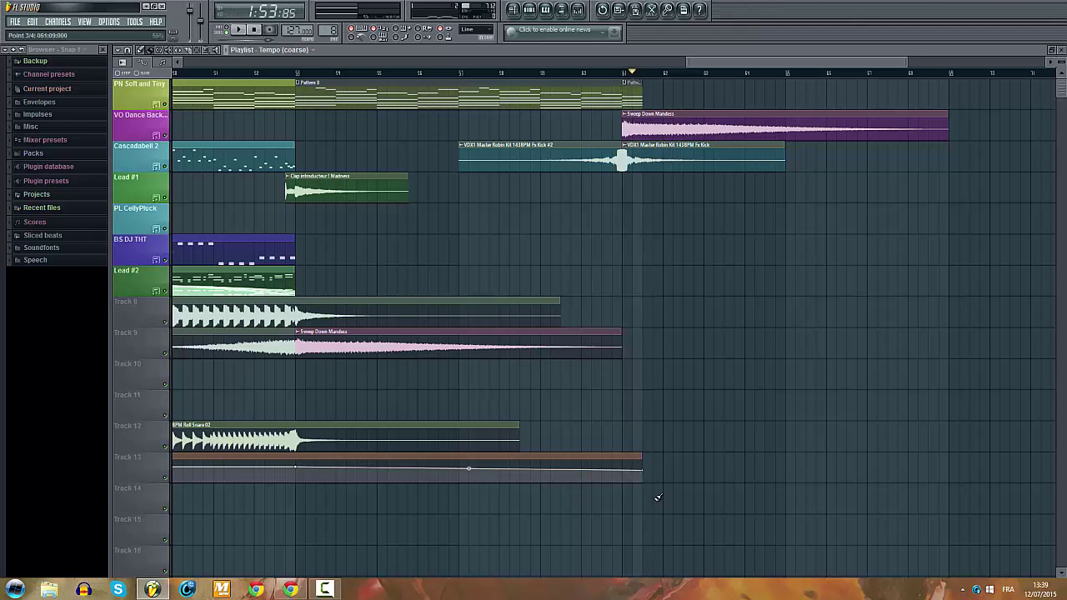
pyautogui.scroll(8, 657, 497)
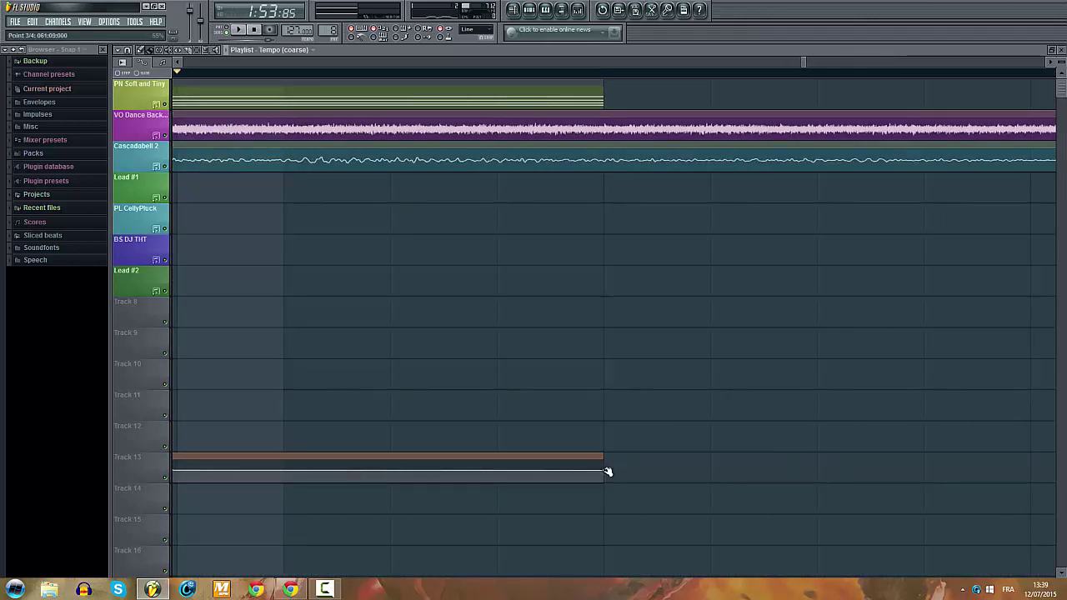
pyautogui.moveTo(606, 471); pyautogui.dragTo(605, 471)
pyautogui.press('space')
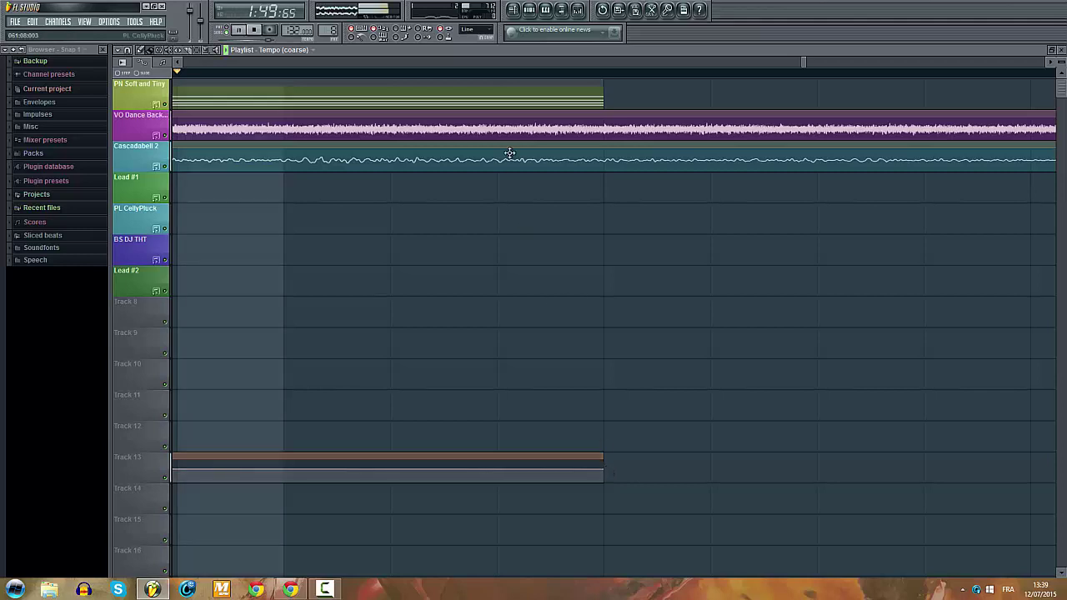
pyautogui.press('space')
pyautogui.click(583, 77)
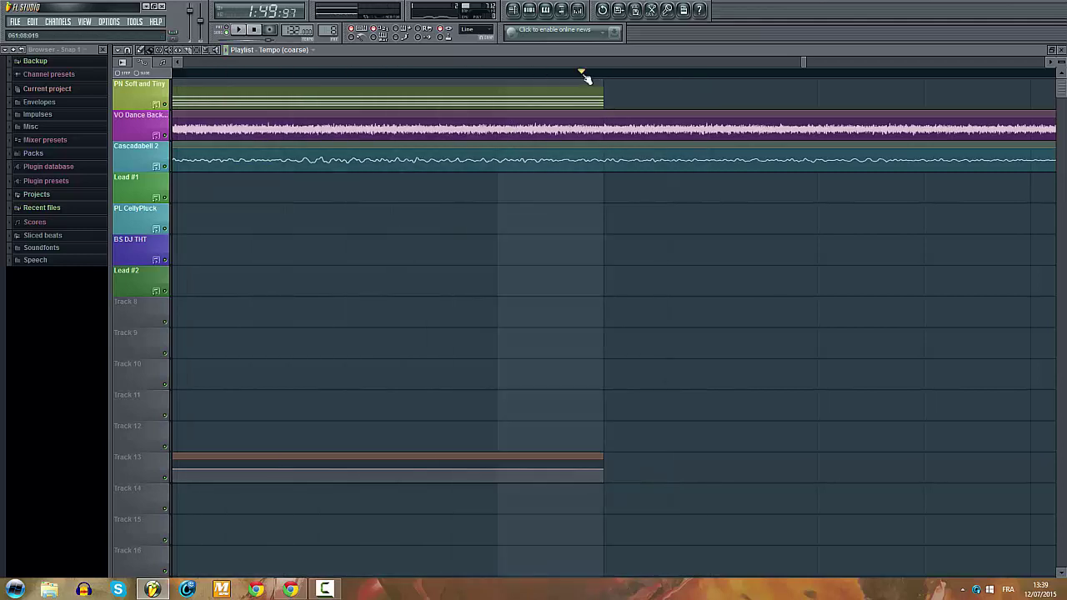
# Step: Play back the last stretch of bar 61 to check the tempo at the end of the slowdown
pyautogui.moveTo(556, 74); pyautogui.dragTo(604, 82)
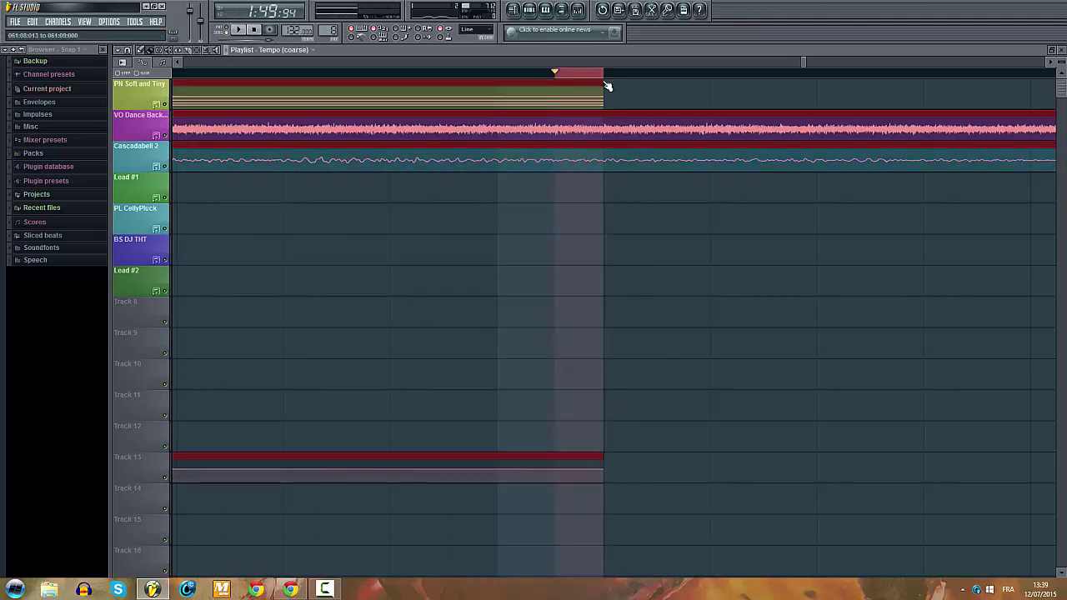
pyautogui.click(606, 472)
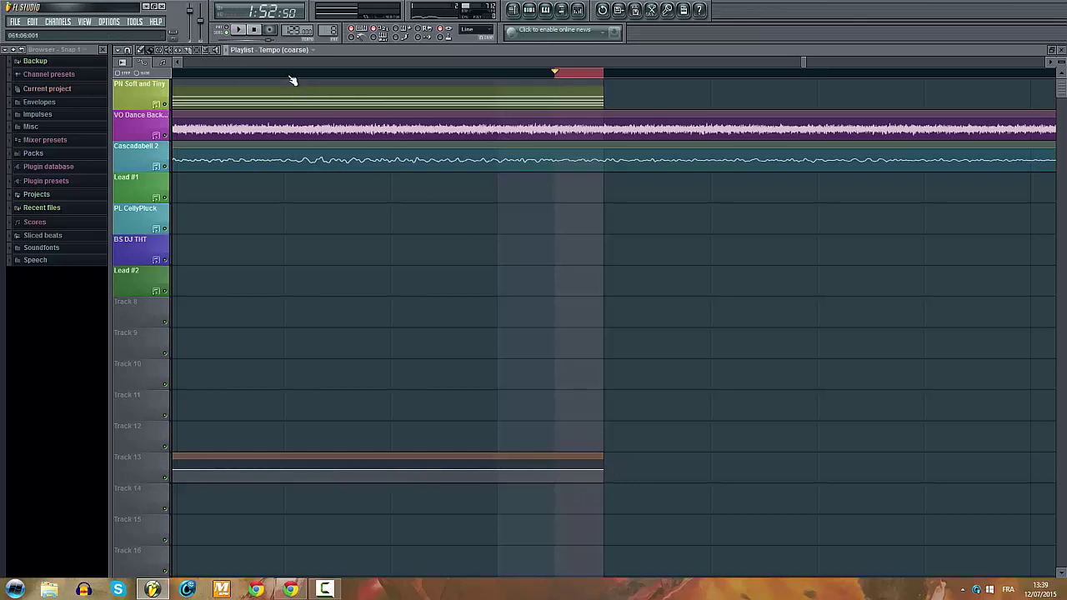
pyautogui.click(255, 31)
pyautogui.scroll(-5, 450, 305)
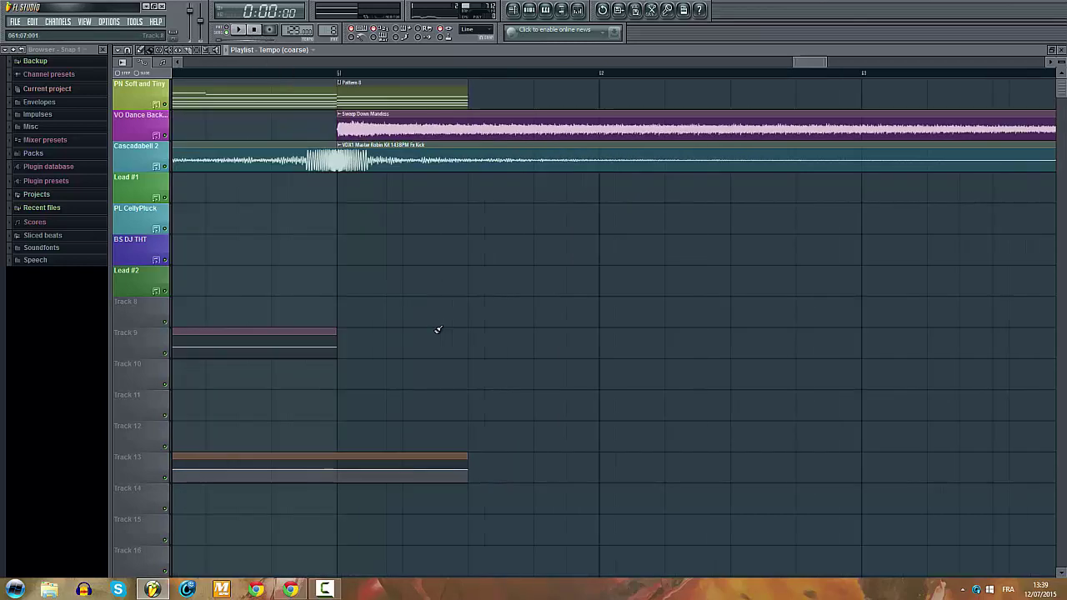
pyautogui.scroll(-2, 291, 476)
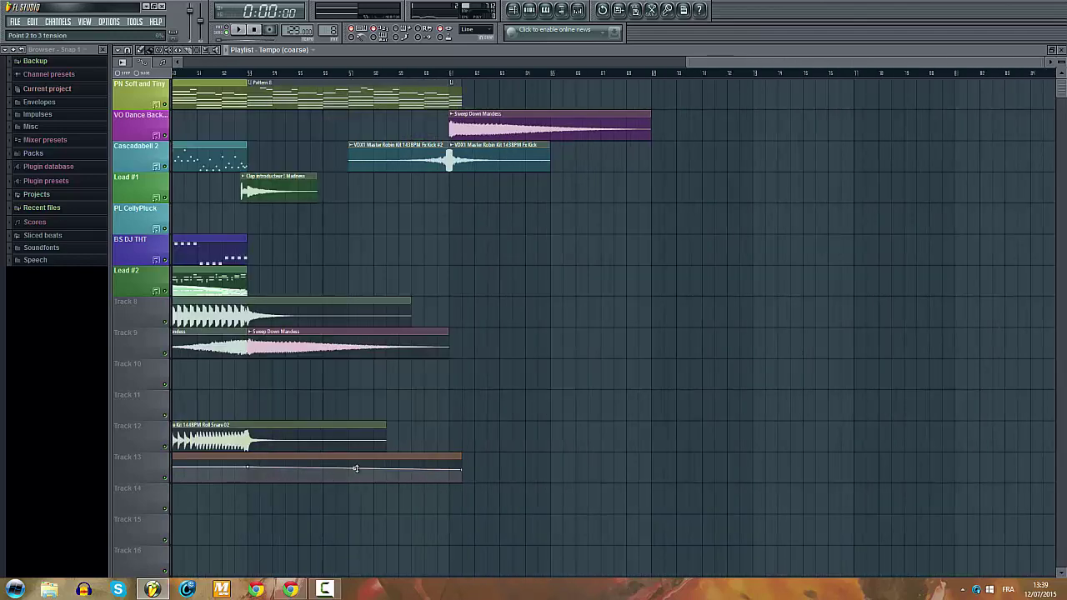
pyautogui.scroll(-4, 351, 355)
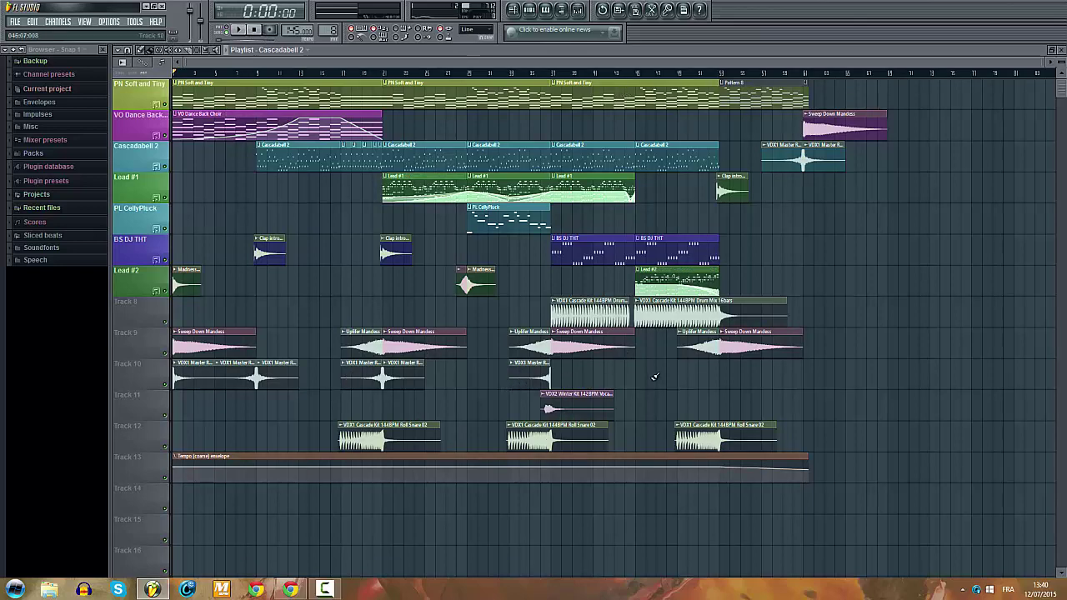
# Step: Place a copy of the VDX1 Master Robin Kit Fx Kick #2 clip on Track 10 from bar 41 to bar 45
pyautogui.scroll(3, 770, 394)
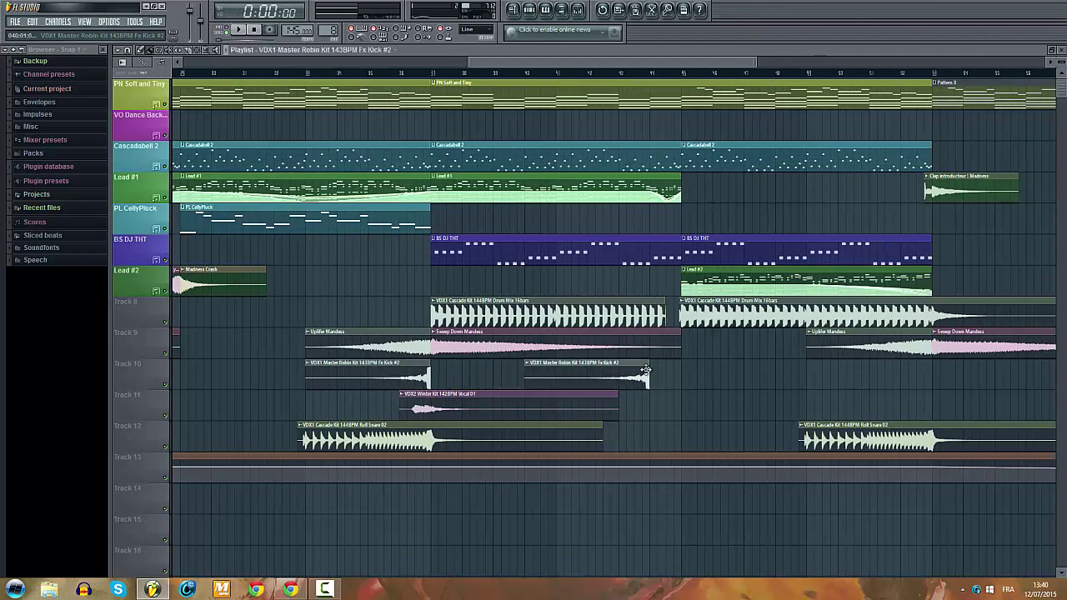
pyautogui.scroll(4, 689, 387)
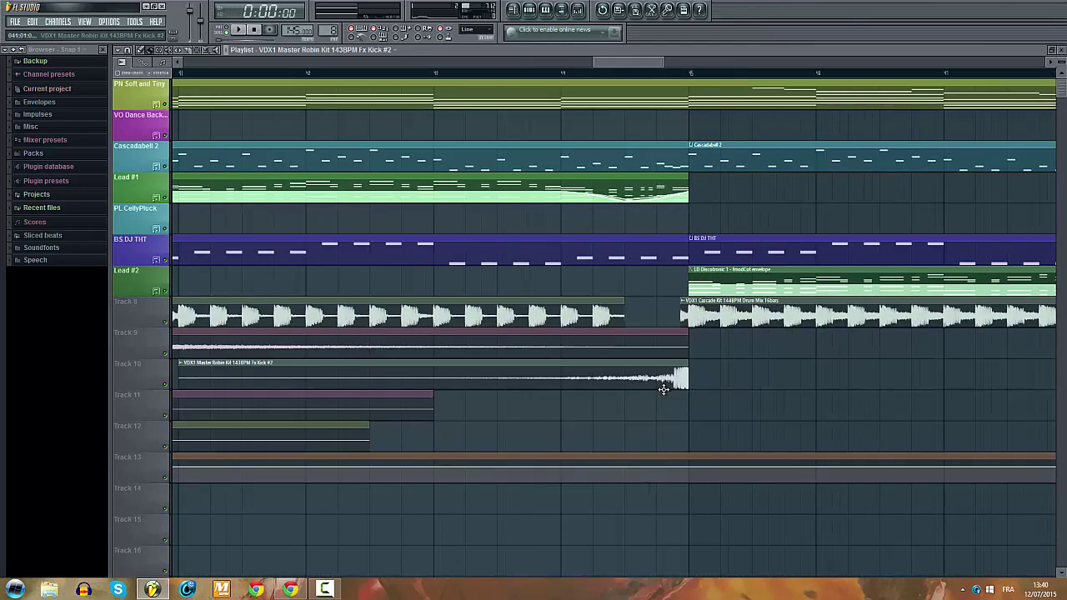
pyautogui.scroll(2, 688, 342)
pyautogui.scroll(-6, 675, 375)
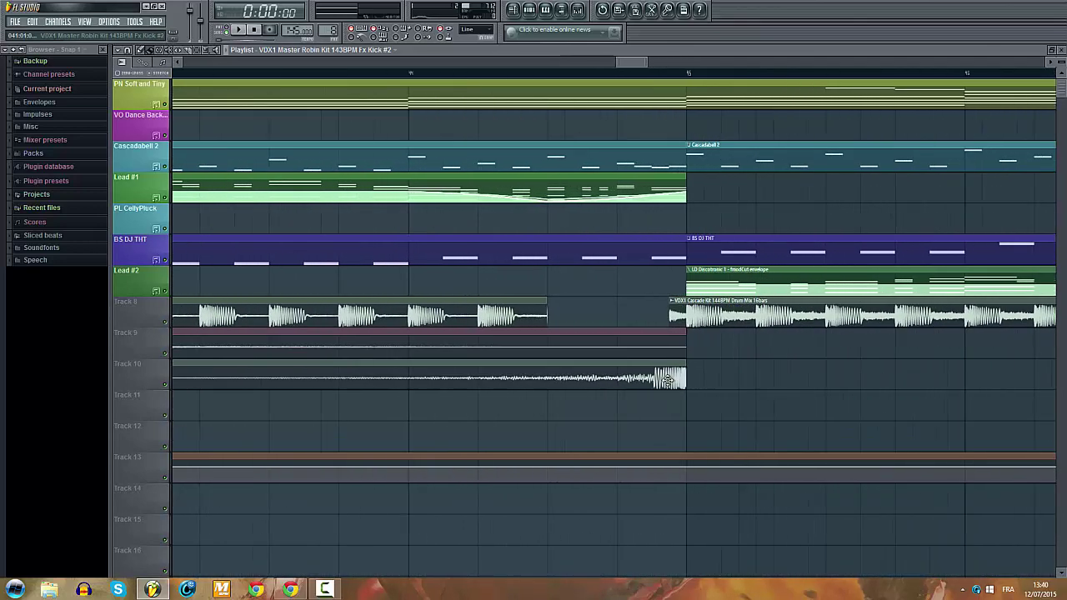
pyautogui.scroll(-5, 665, 379)
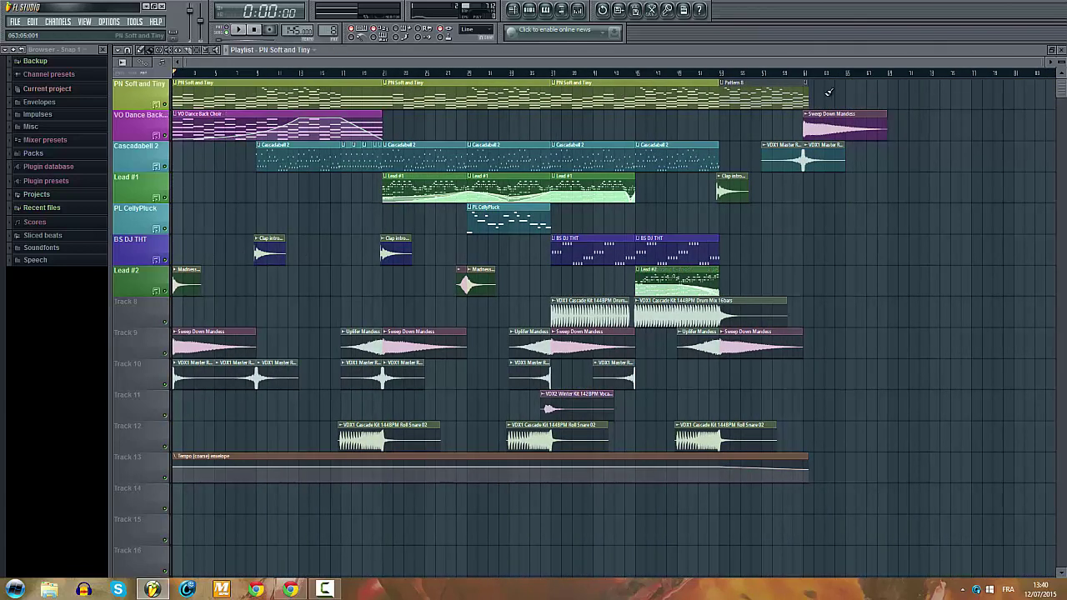
# Step: Move the Pattern 8 clip at bar 53 from the piano track to Track 8 and open its notes
pyautogui.moveTo(736, 95); pyautogui.dragTo(737, 320)
pyautogui.scroll(4, 750, 318)
pyautogui.doubleClick(889, 317)
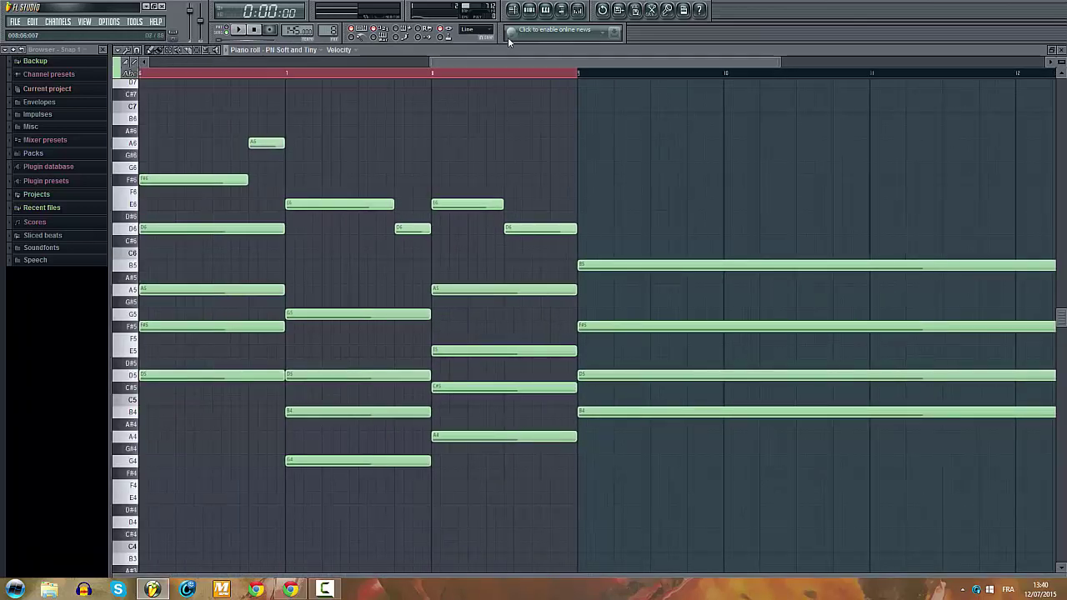
# Step: Rename Pattern 8 as PN Soft and Tiny #2, reusing the piano channel's name, and return to the playlist
pyautogui.click(528, 9)
pyautogui.rightClick(268, 216)
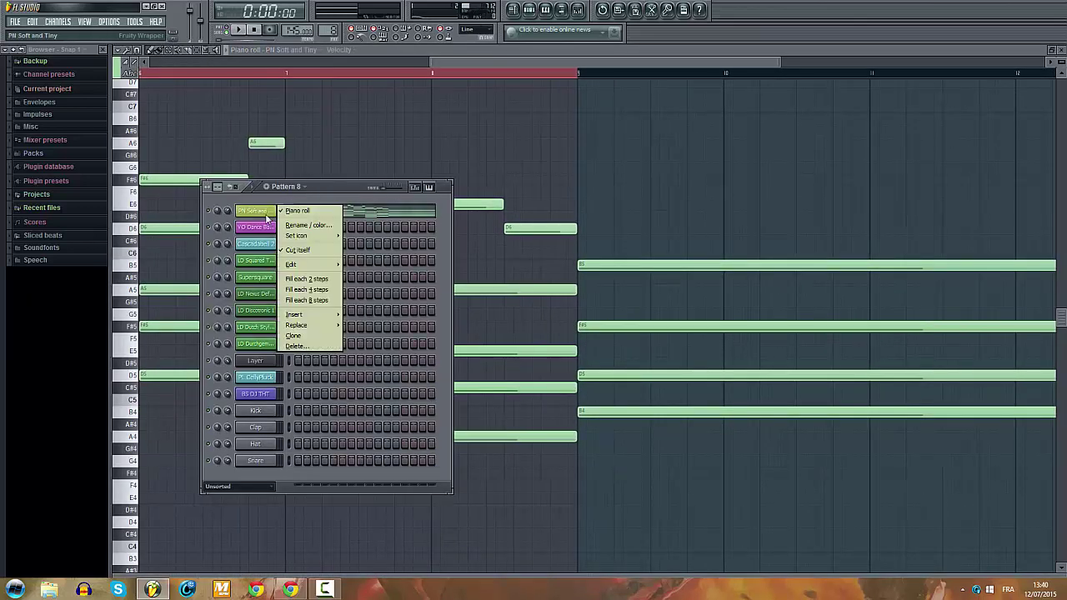
pyautogui.click(289, 226)
pyautogui.hotkey('ctrl', 'c')
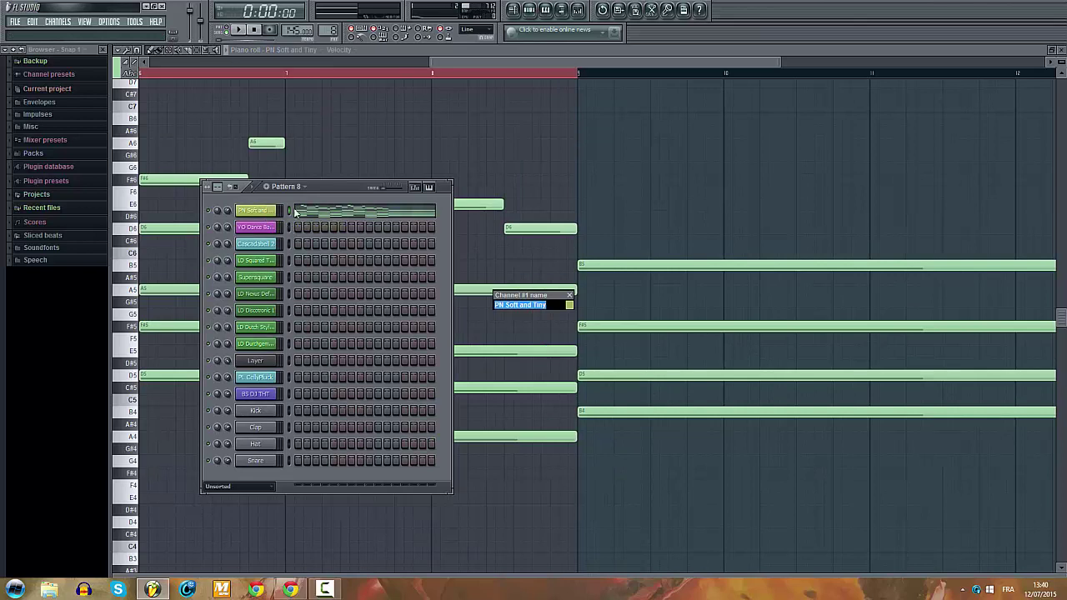
pyautogui.press('Escape')
pyautogui.click(286, 186)
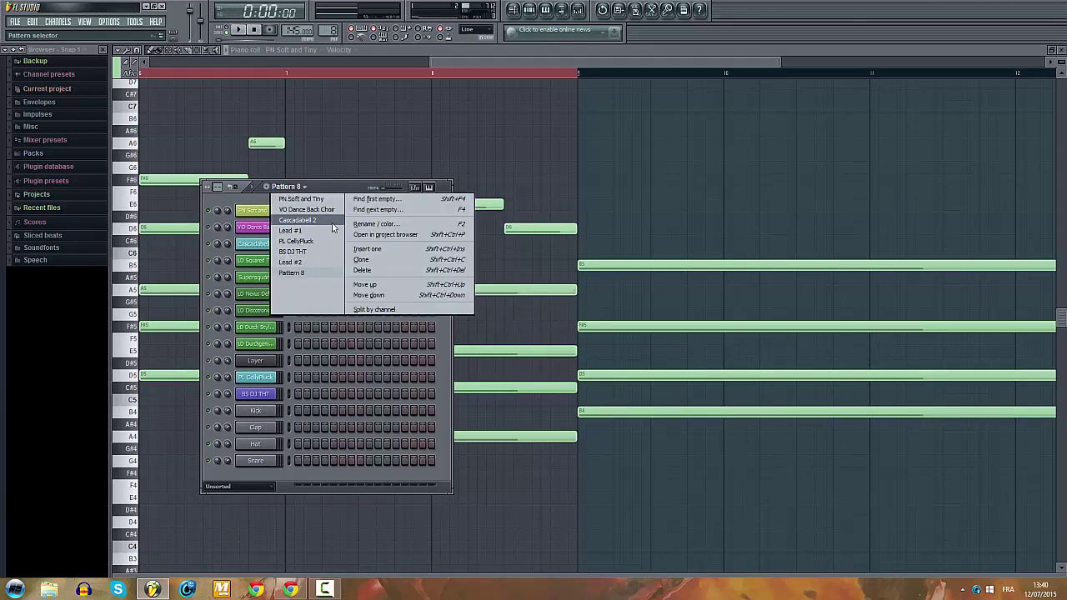
pyautogui.click(352, 224)
pyautogui.hotkey('ctrl', 'v')
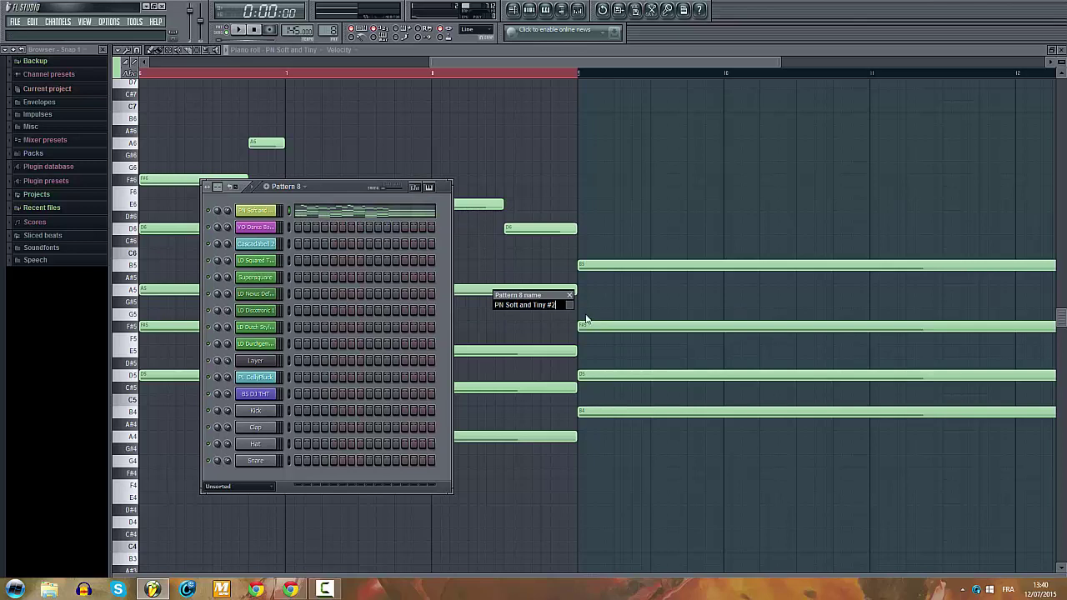
pyautogui.write('#2')
pyautogui.press('Return')
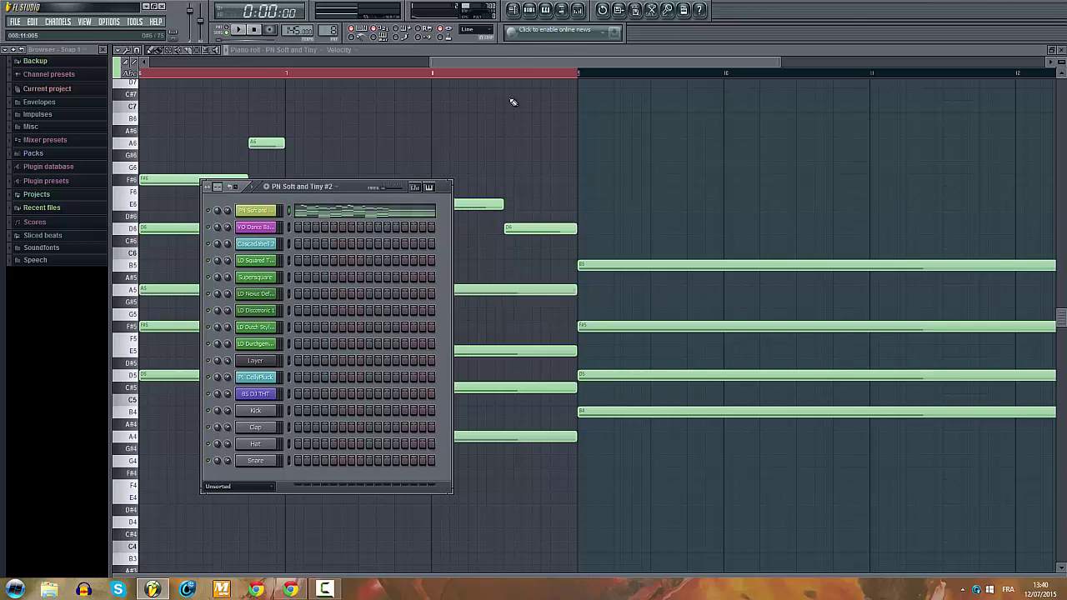
pyautogui.click(514, 10)
# Step: Start song playback, rename Track 8 as PN Soft and Tiny #2 and give it the piano's yellow-green colour
pyautogui.press('space')
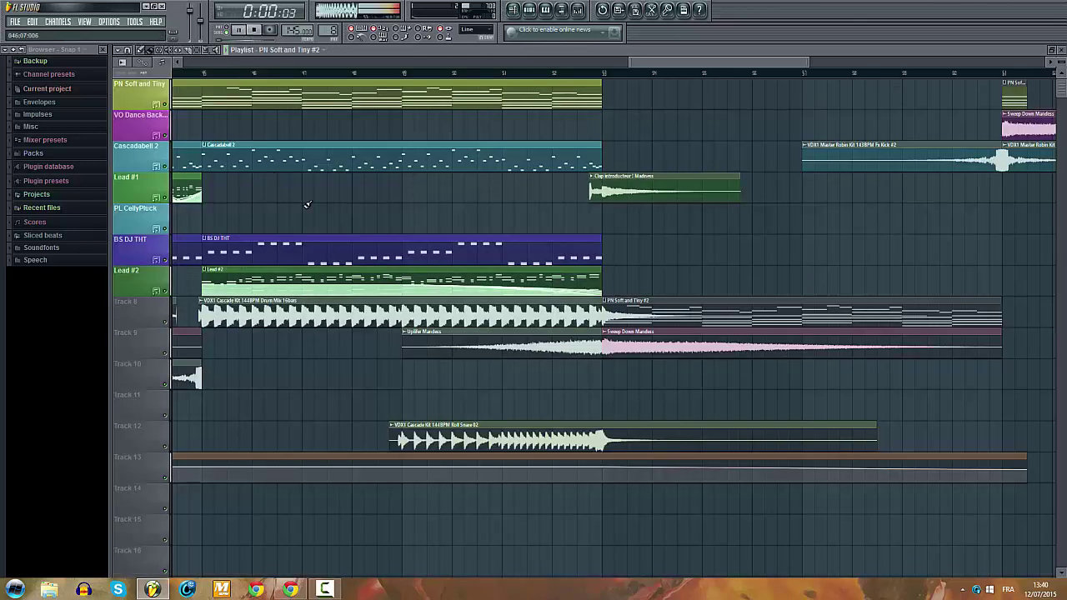
pyautogui.scroll(-5, 313, 280)
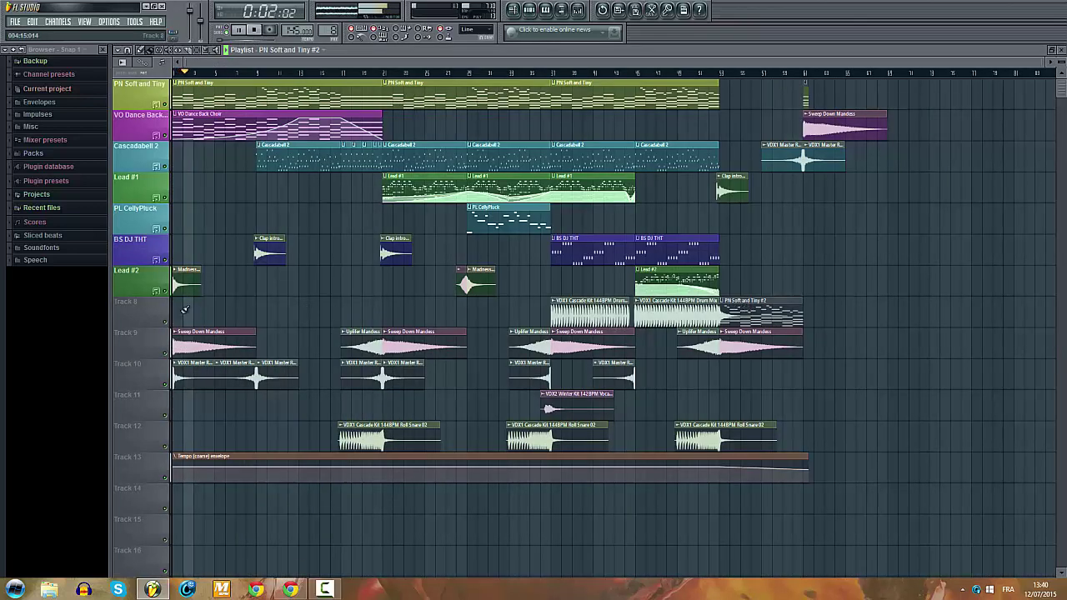
pyautogui.rightClick(143, 301)
pyautogui.click(164, 325)
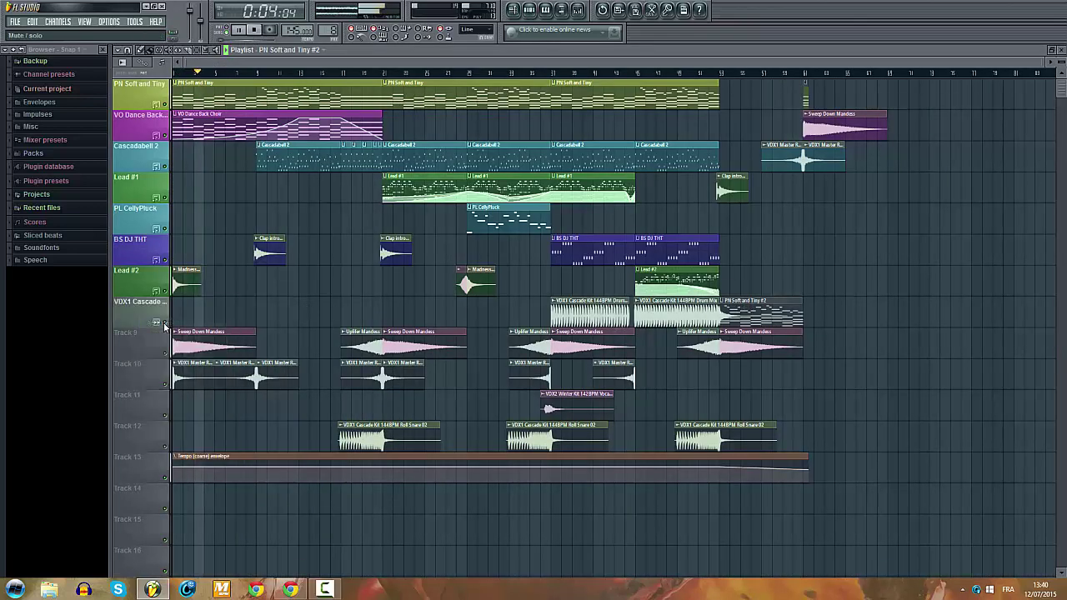
pyautogui.rightClick(167, 325)
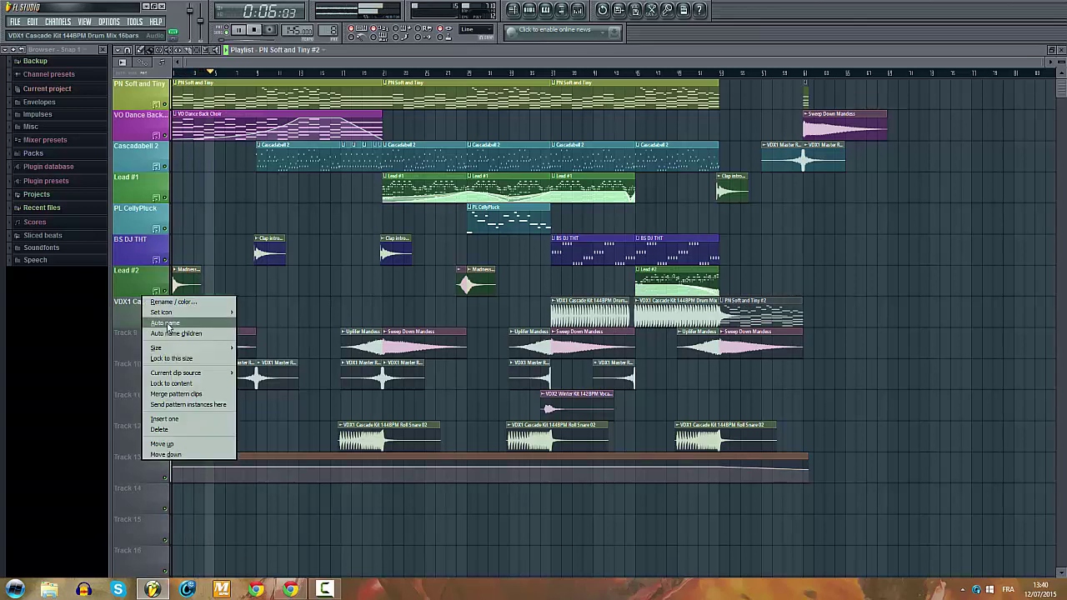
pyautogui.click(173, 302)
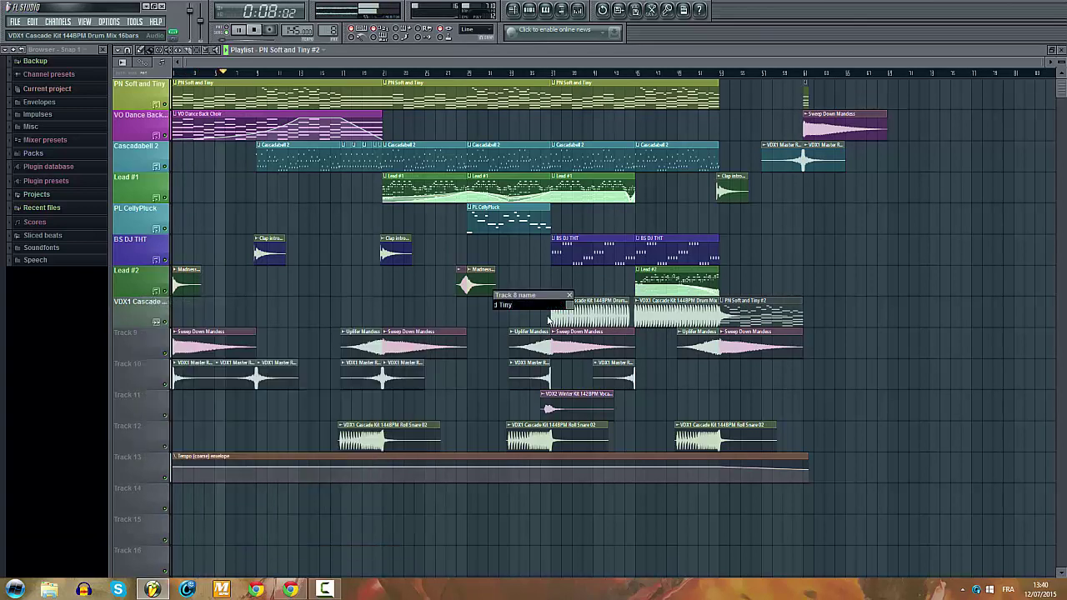
pyautogui.write('#2')
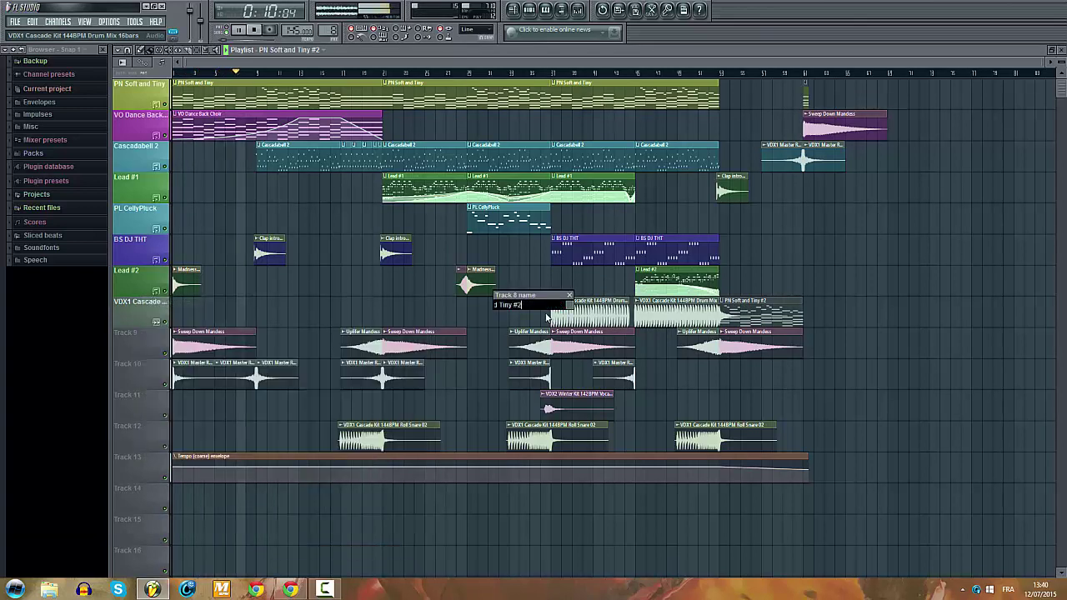
pyautogui.click(569, 305)
pyautogui.click(570, 392)
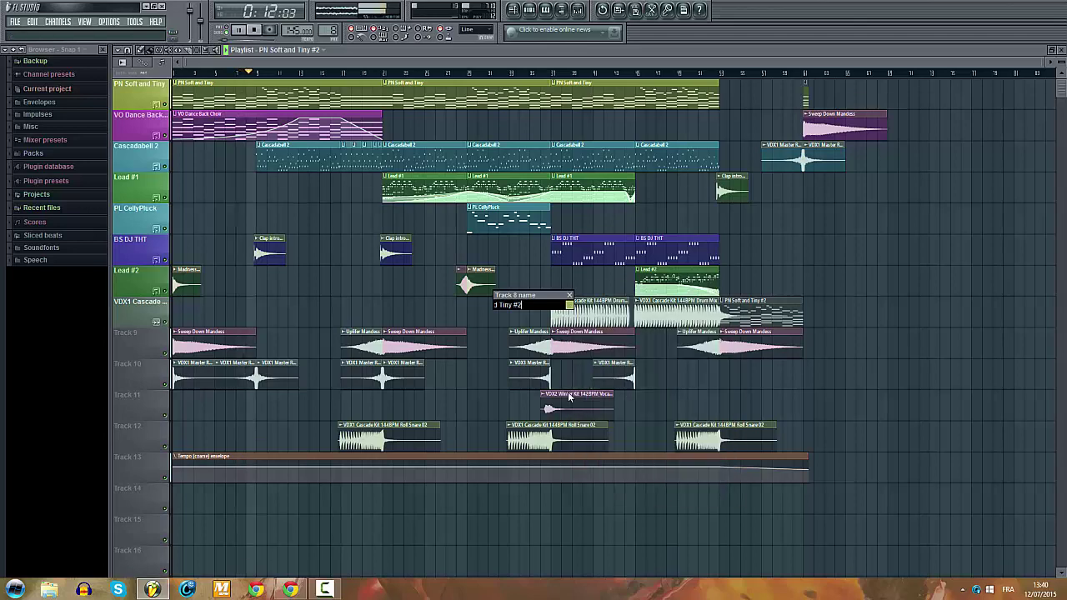
pyautogui.press('Return')
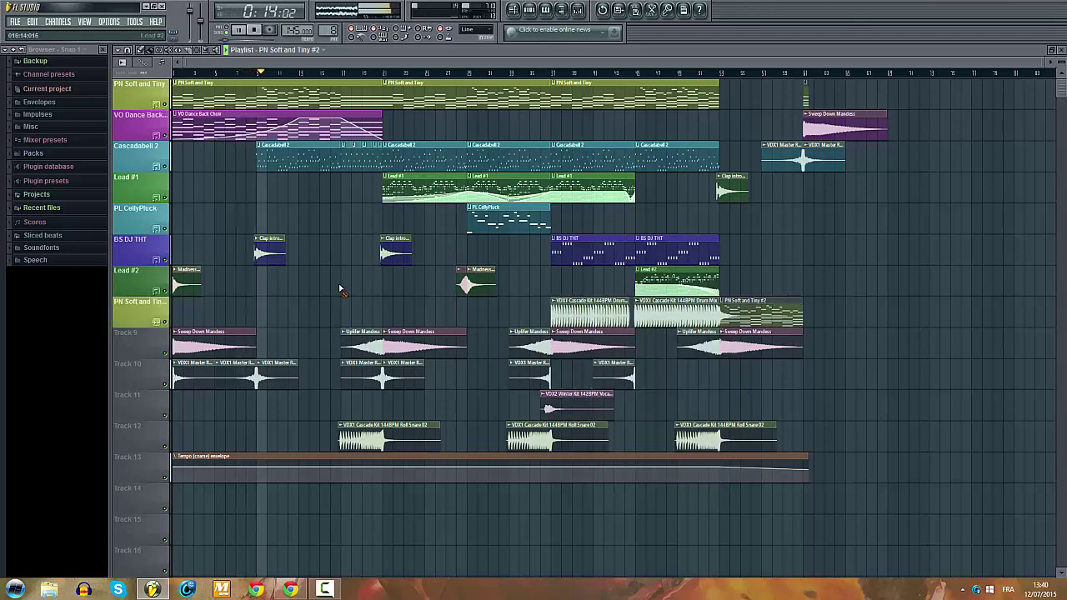
# Step: Listen through the arrangement and inspect the channel settings of the Roll Snare 02 clip on Track 12
pyautogui.click(416, 147)
pyautogui.scroll(-1, 433, 162)
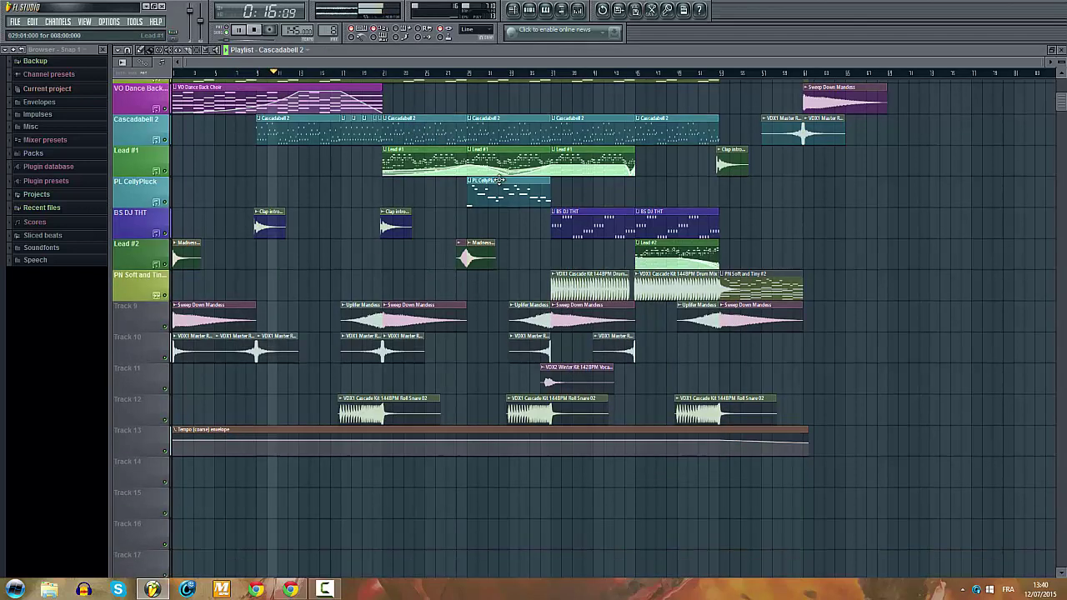
pyautogui.scroll(1, 497, 179)
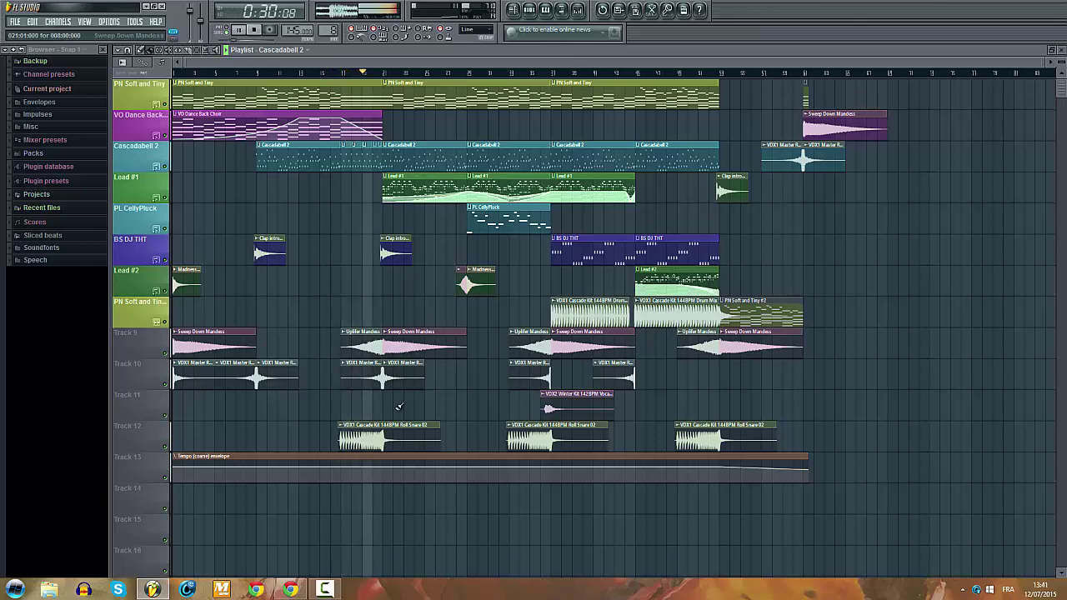
pyautogui.doubleClick(397, 440)
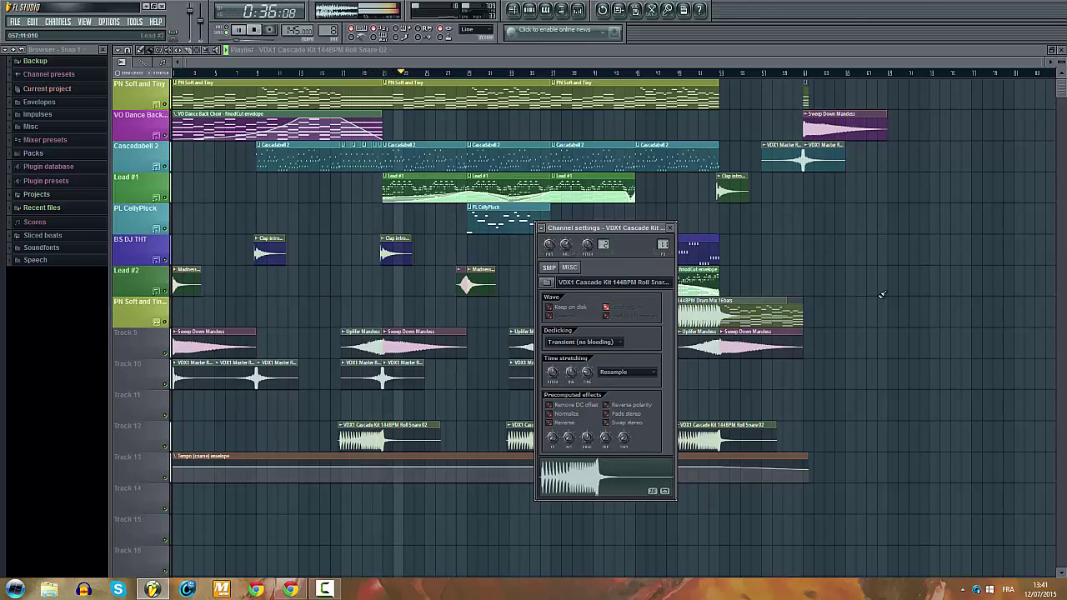
pyautogui.rightClick(848, 302)
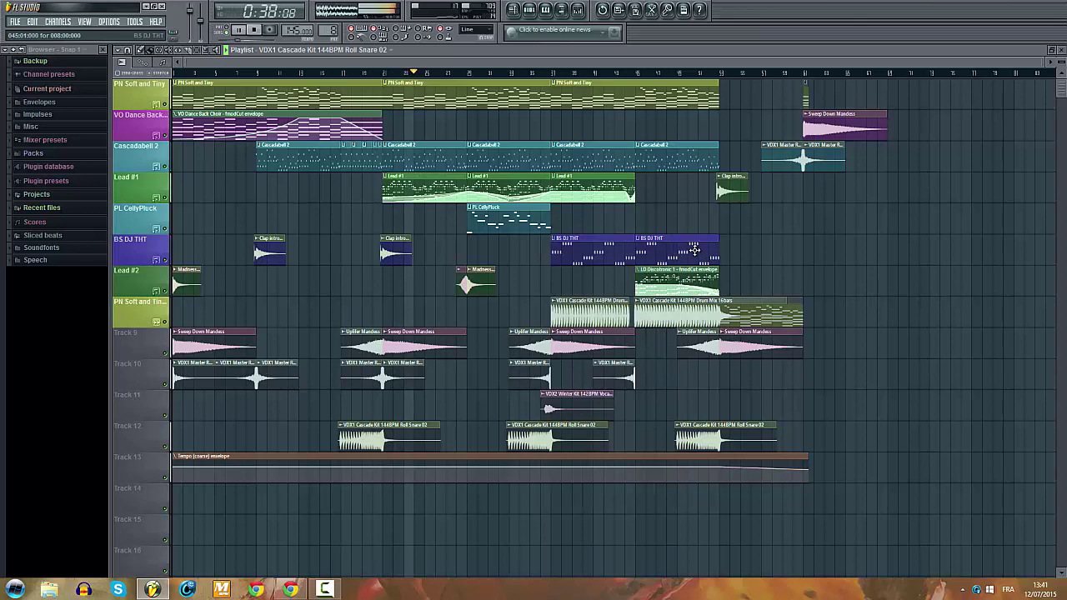
# Step: Move the short piano clip at bar 61 down onto the PN Soft and Tiny #2 track
pyautogui.click(830, 126)
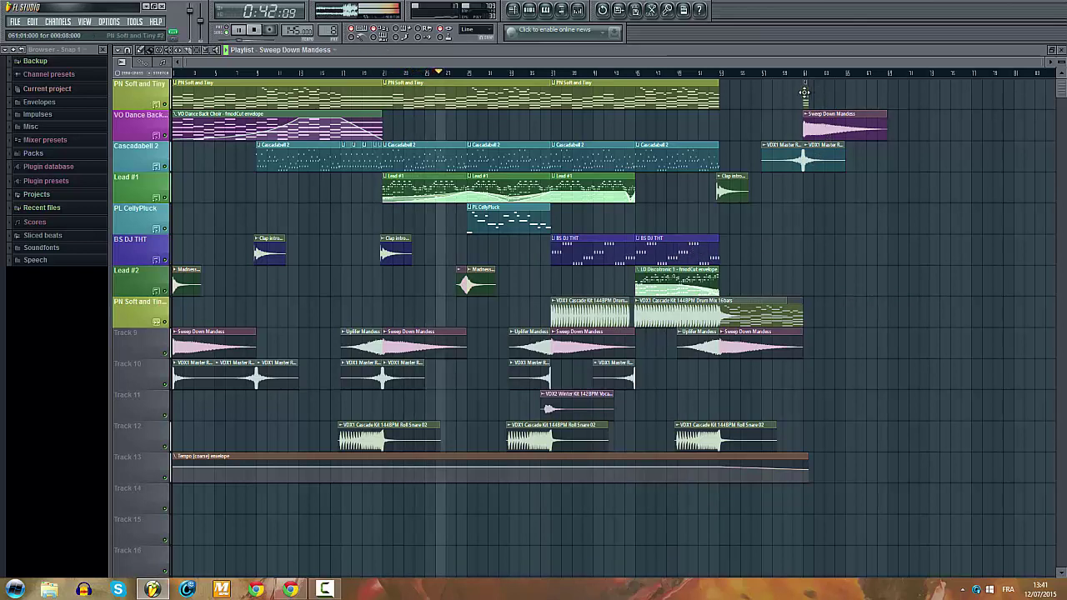
pyautogui.moveTo(805, 93); pyautogui.dragTo(810, 313)
pyautogui.click(795, 315)
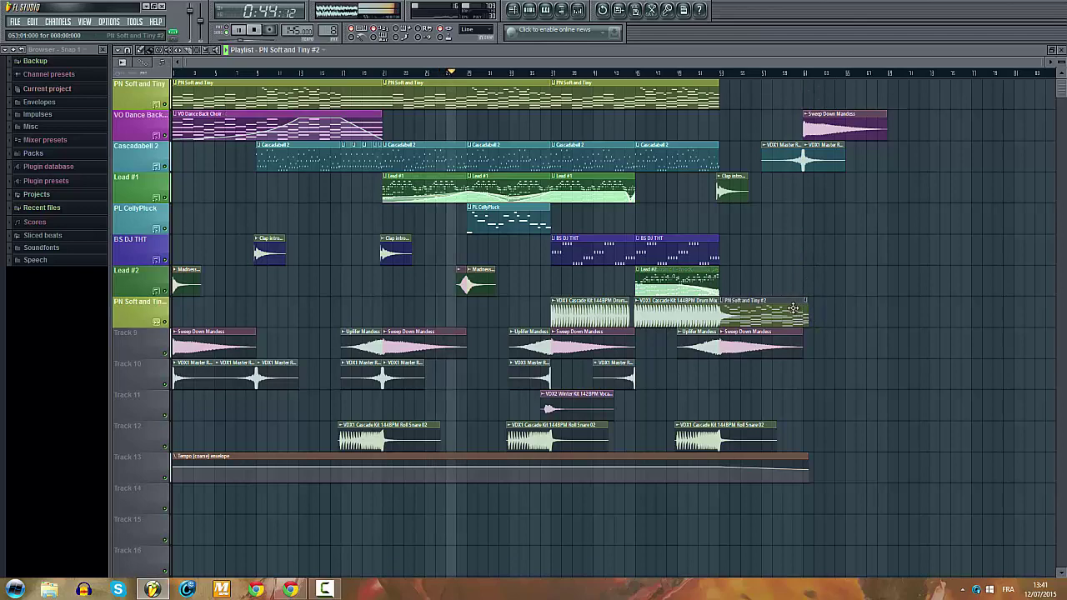
# Step: Give the PN Soft and Tiny #2 pattern the piano's yellow-green colour and return to the playlist
pyautogui.doubleClick(792, 309)
pyautogui.click(530, 12)
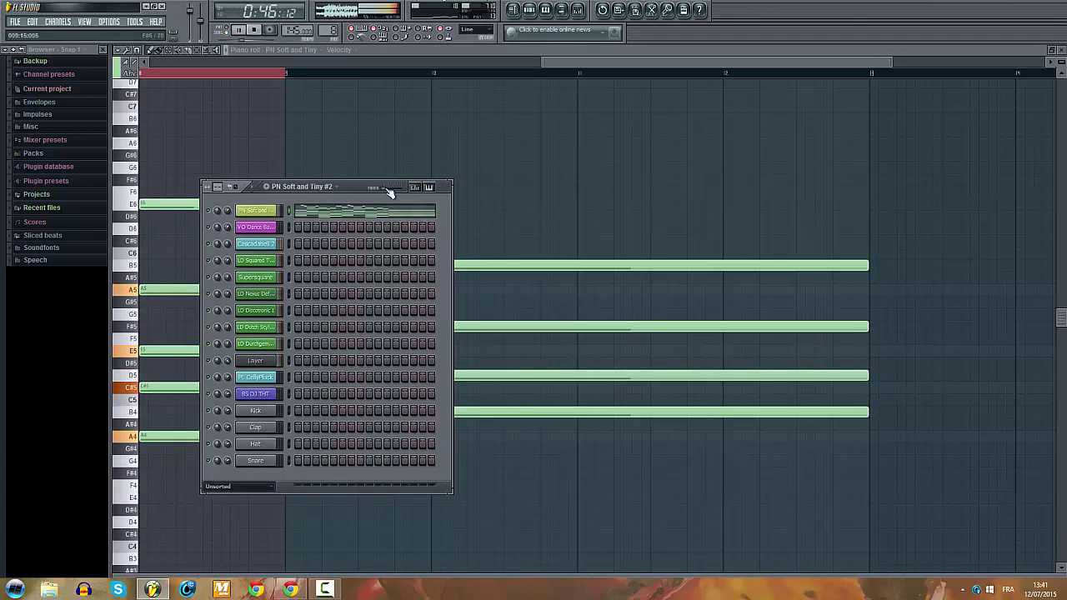
pyautogui.click(320, 186)
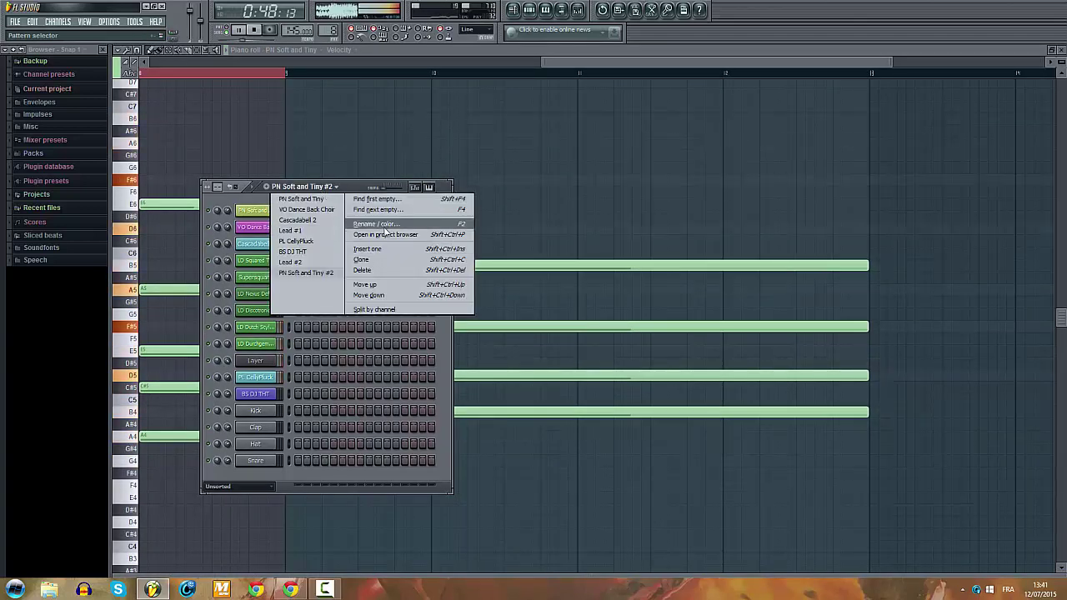
pyautogui.click(379, 224)
pyautogui.click(569, 305)
pyautogui.click(569, 375)
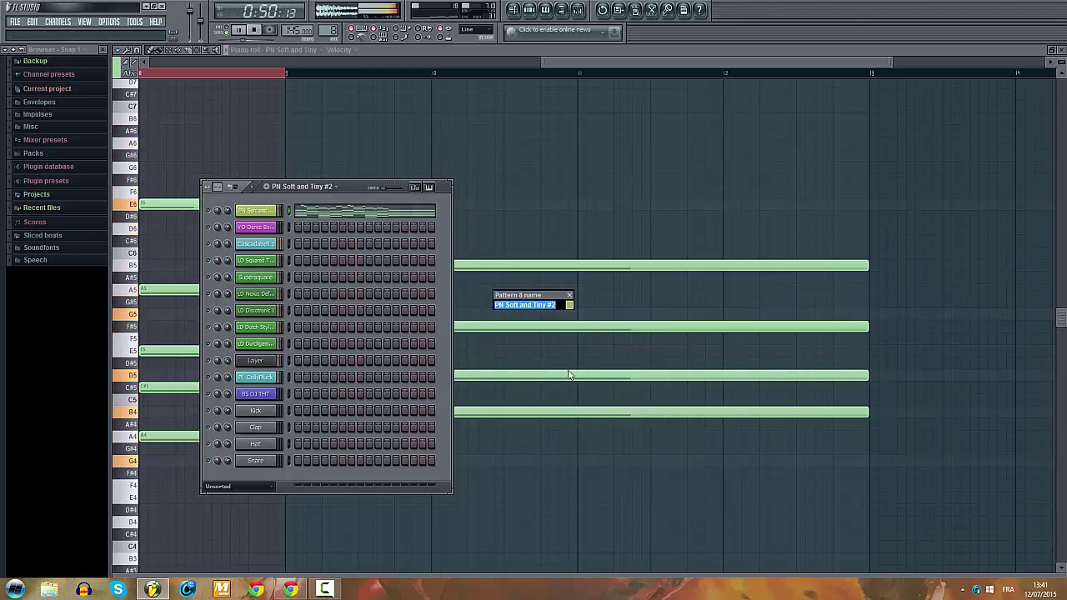
pyautogui.press('Return')
pyautogui.click(530, 10)
pyautogui.click(513, 10)
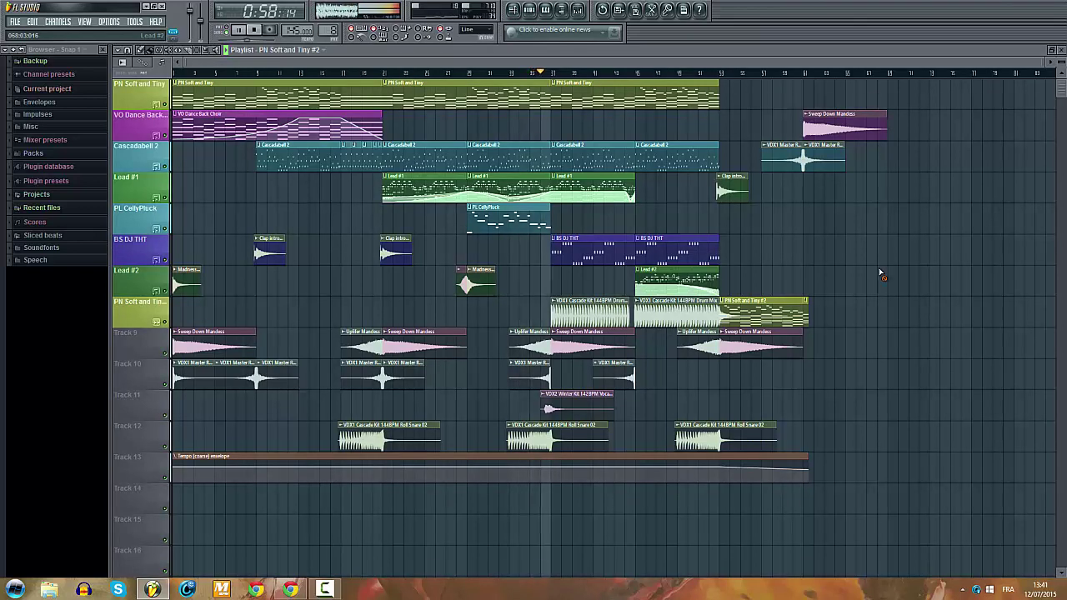
pyautogui.click(664, 154)
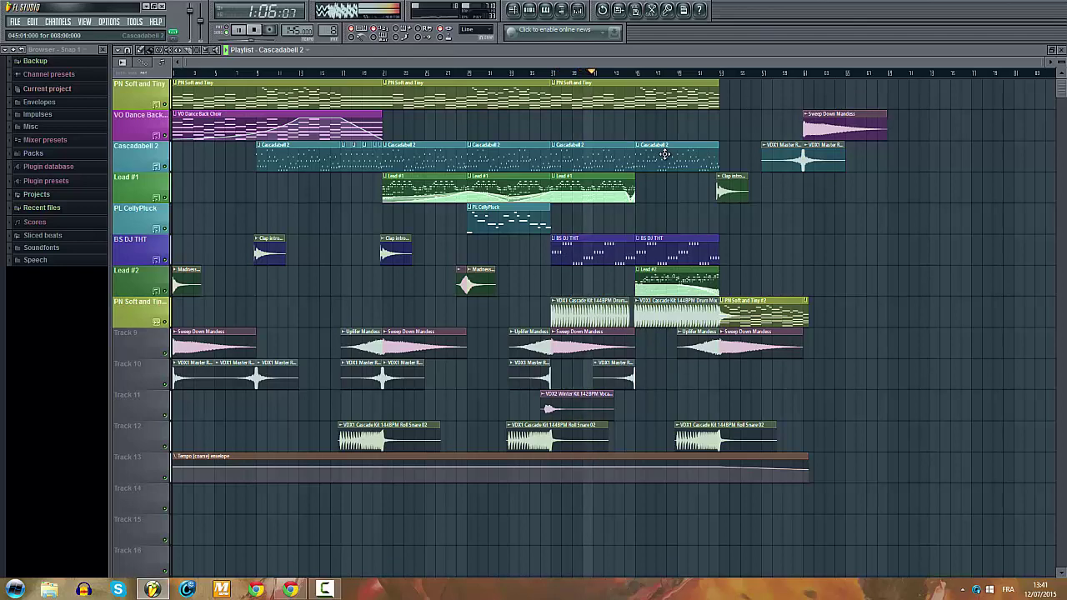
pyautogui.scroll(3, 725, 273)
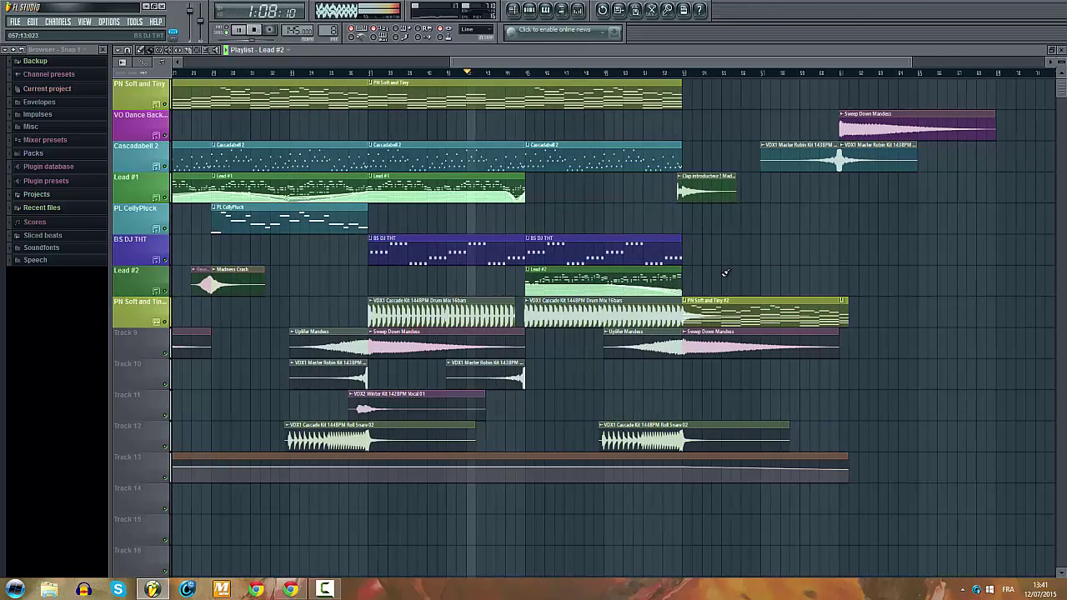
# Step: Display the notes of the Lead #2 pattern's Layer channel in the piano roll while the song plays
pyautogui.scroll(1, 725, 272)
pyautogui.doubleClick(590, 255)
pyautogui.click(514, 10)
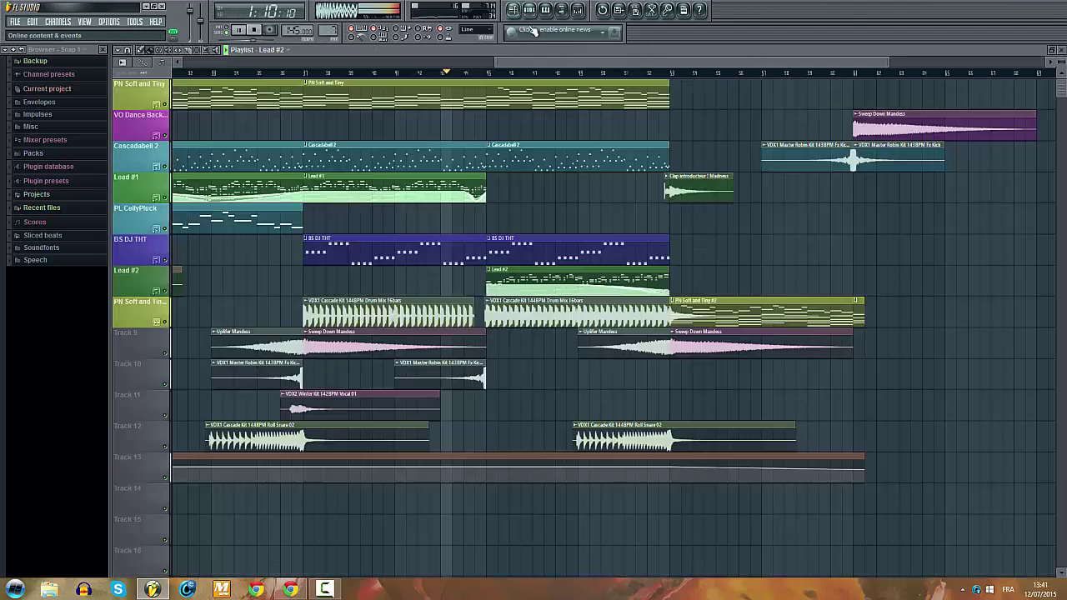
pyautogui.click(529, 10)
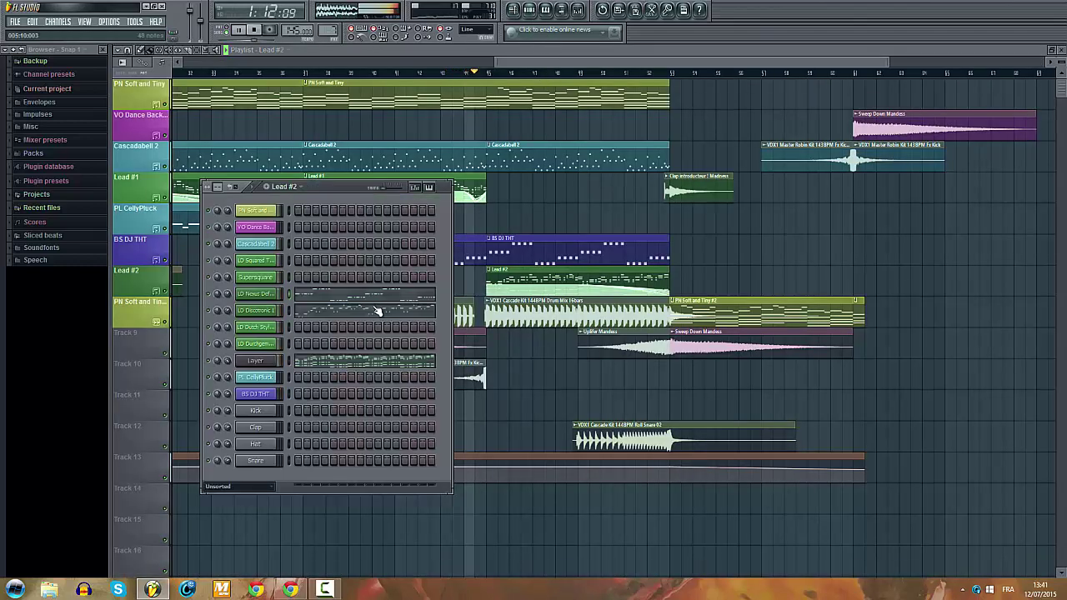
pyautogui.click(352, 360)
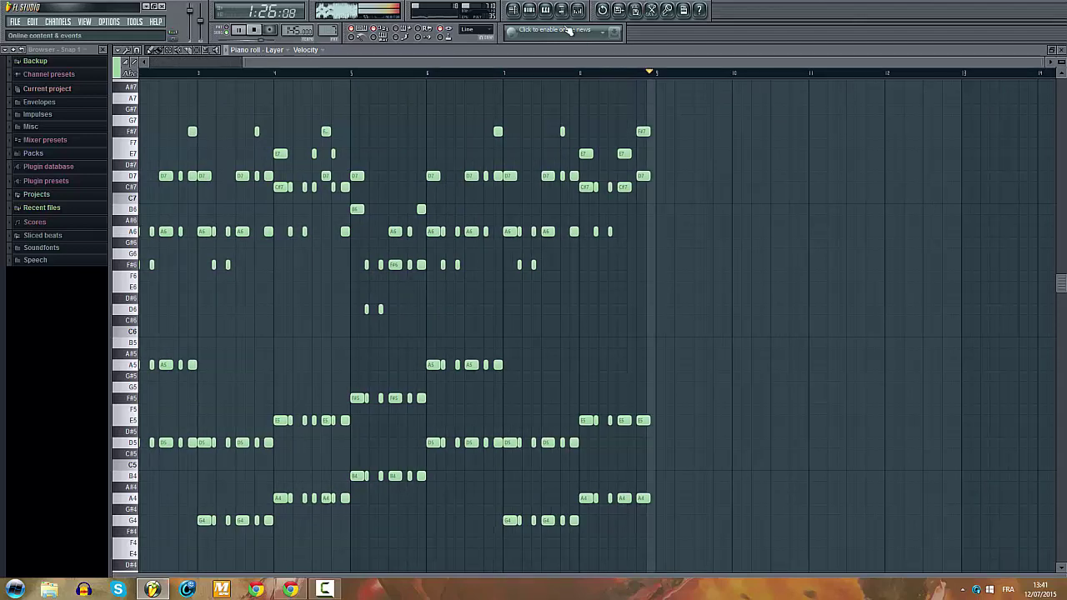
# Step: Return to the playlist, listen through the slowed-down ending past bar 61 and stop playback
pyautogui.click(512, 10)
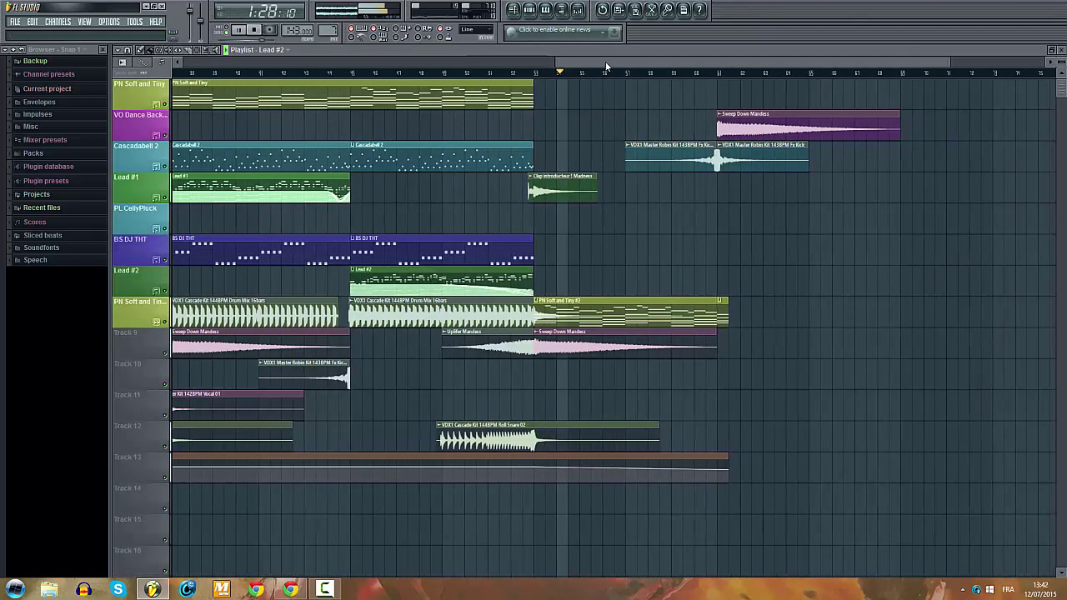
pyautogui.moveTo(605, 63); pyautogui.dragTo(638, 70)
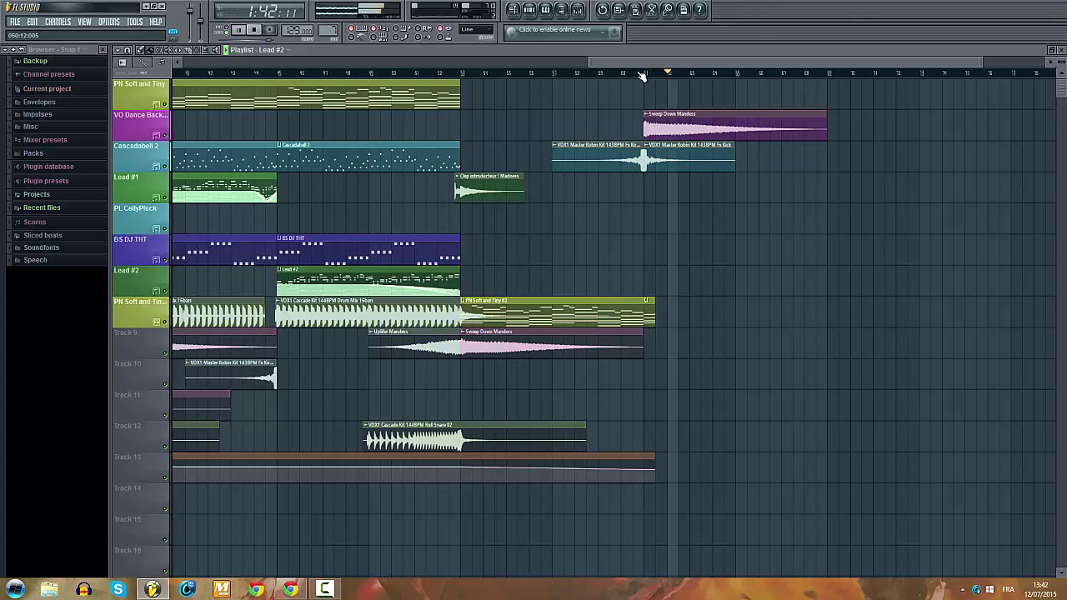
pyautogui.scroll(-5, 528, 236)
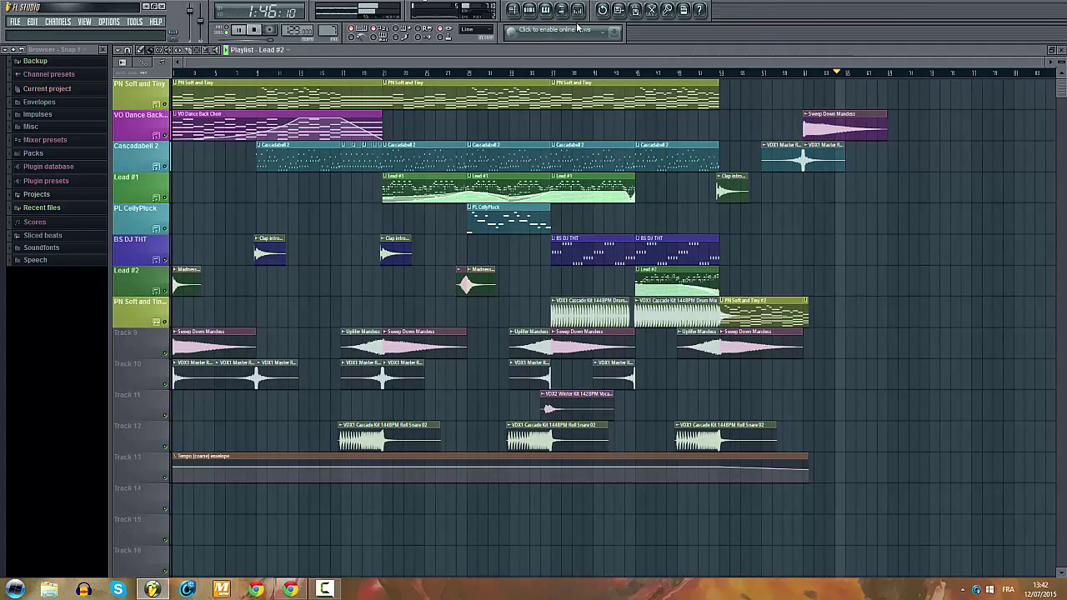
pyautogui.click(254, 29)
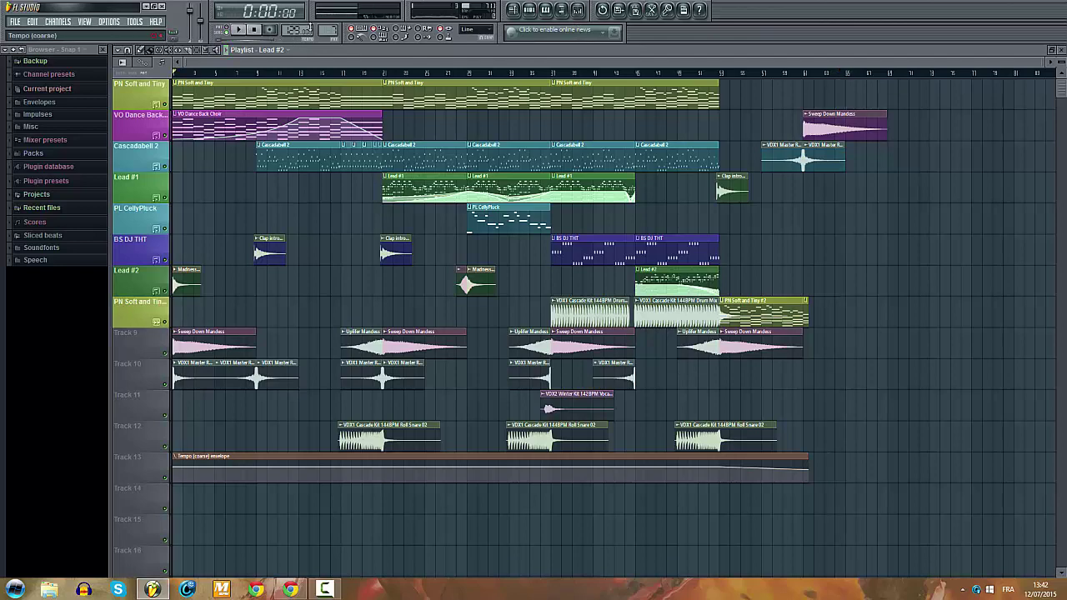